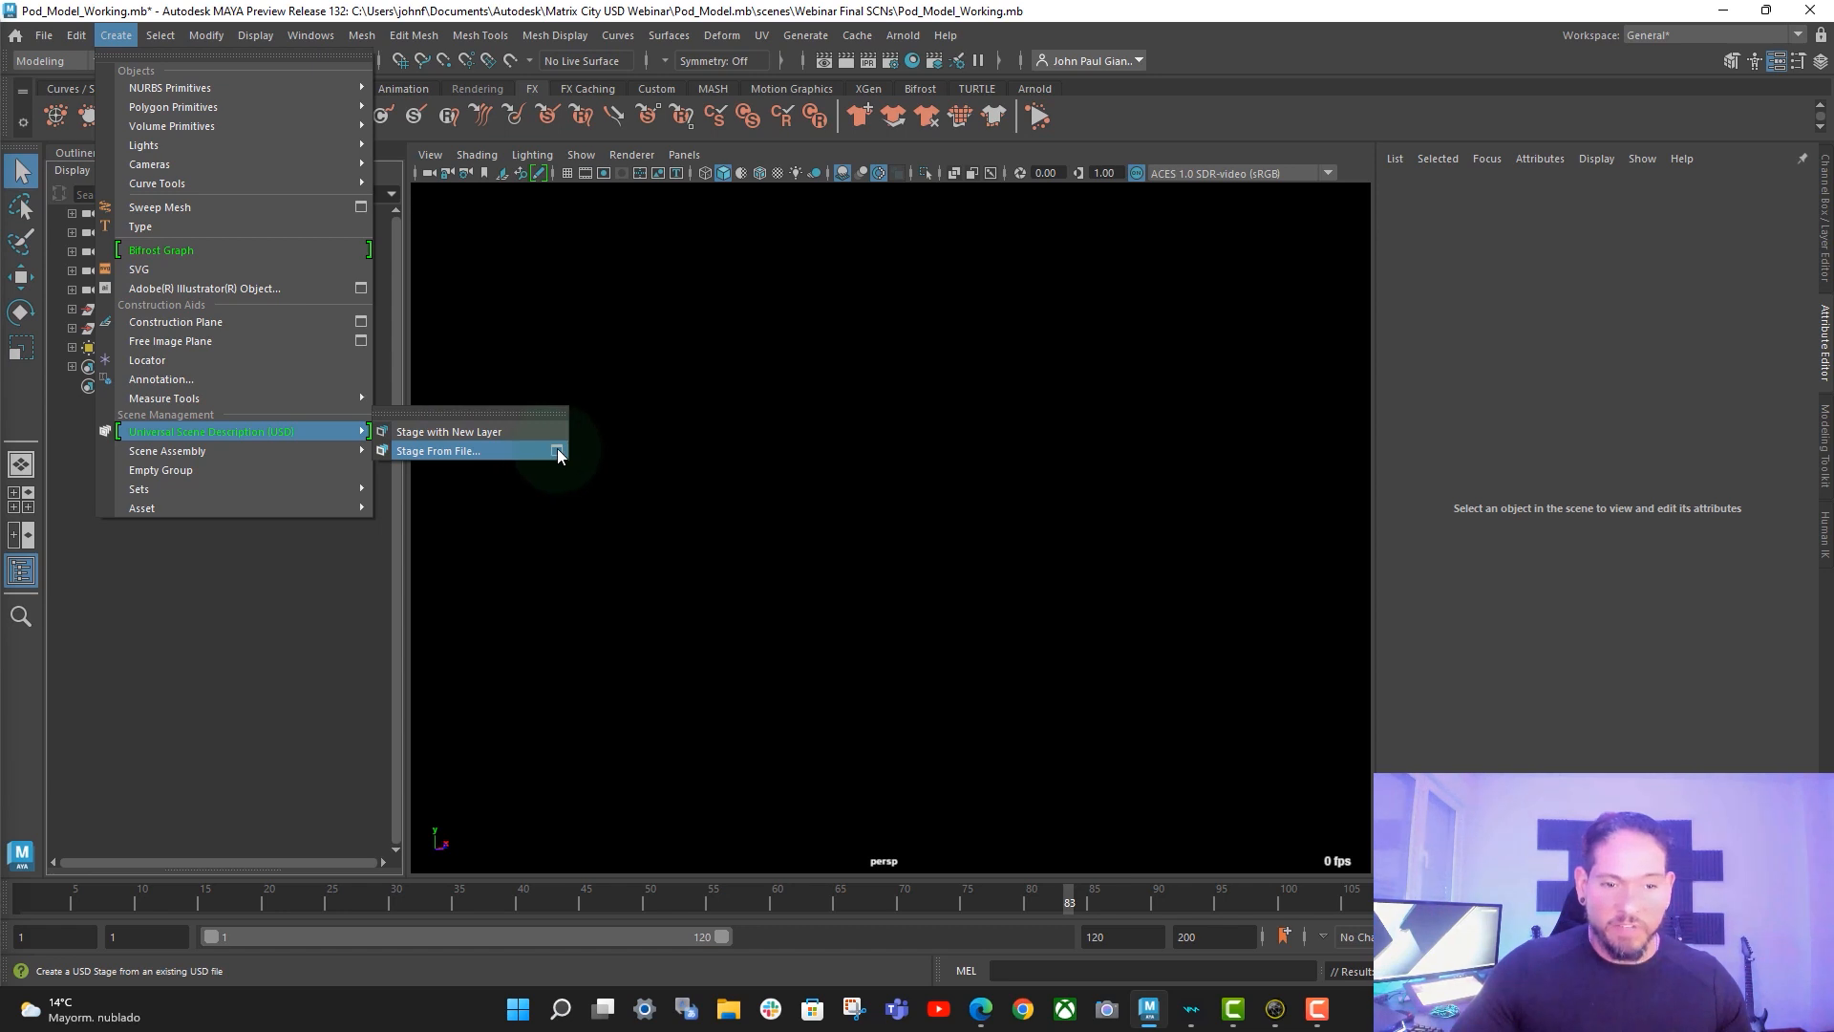
click(902, 36)
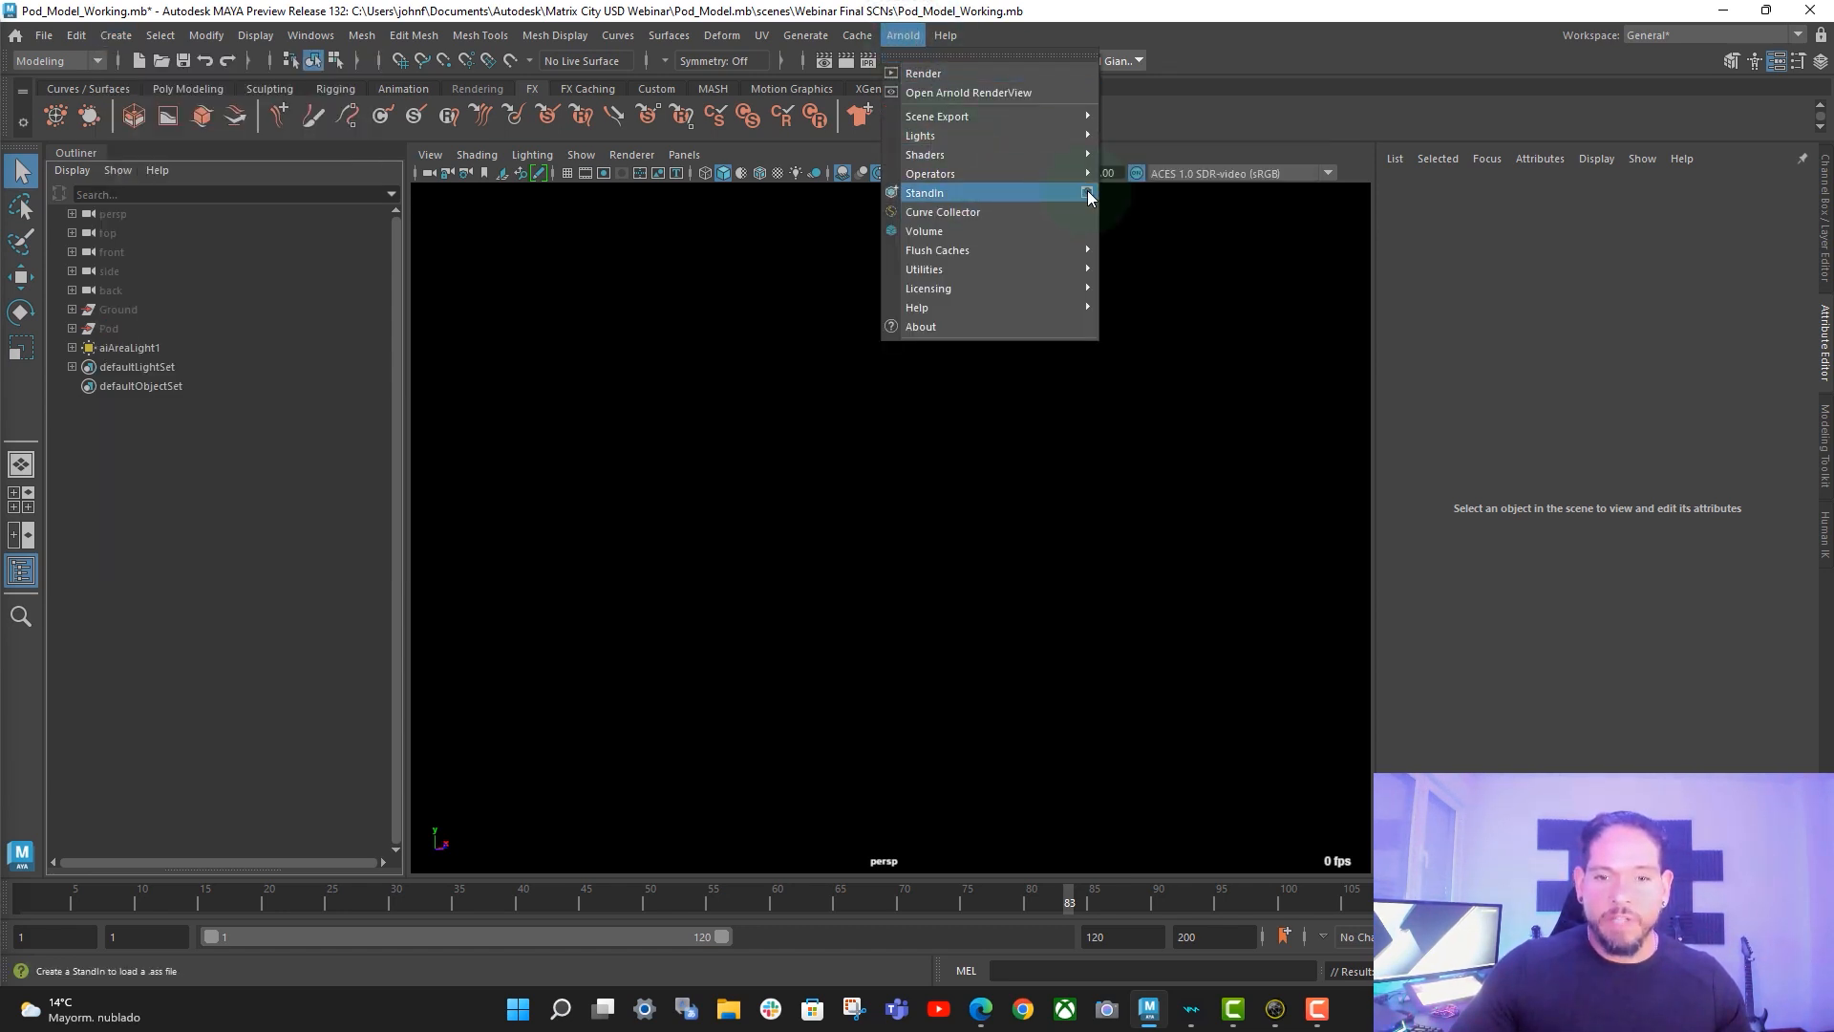
click(1007, 193)
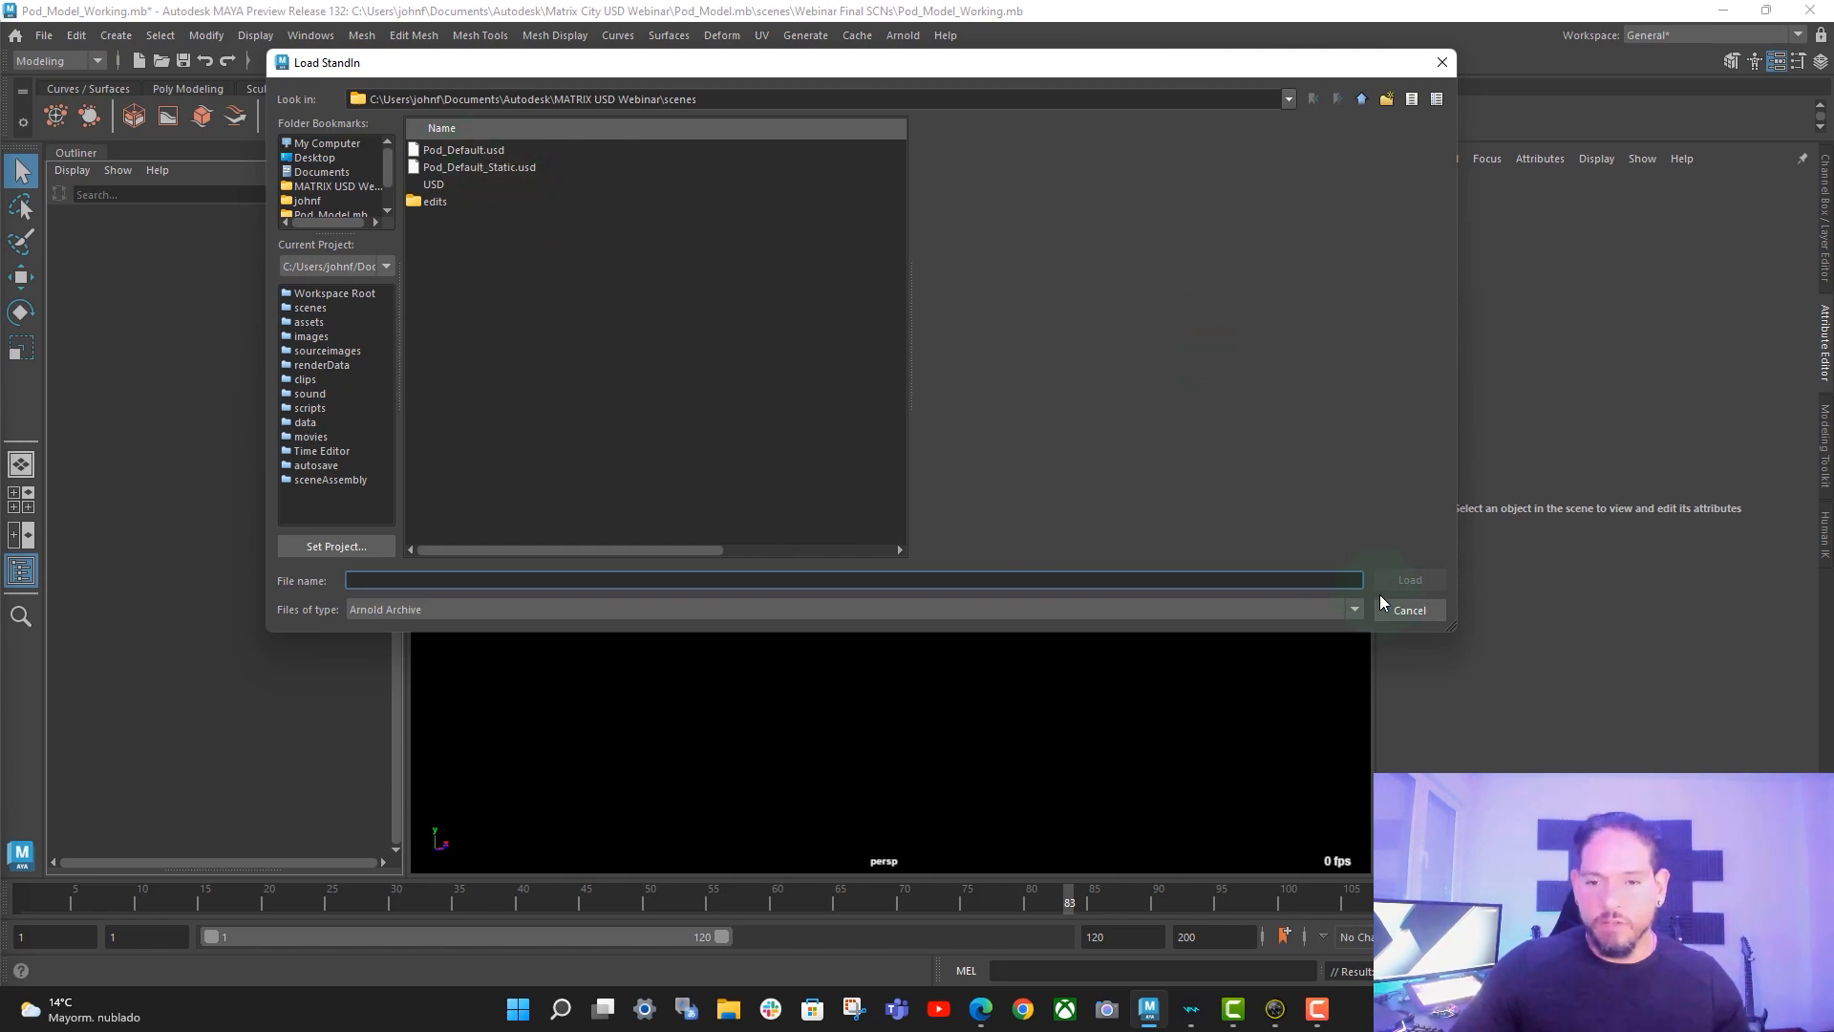
click(1423, 610)
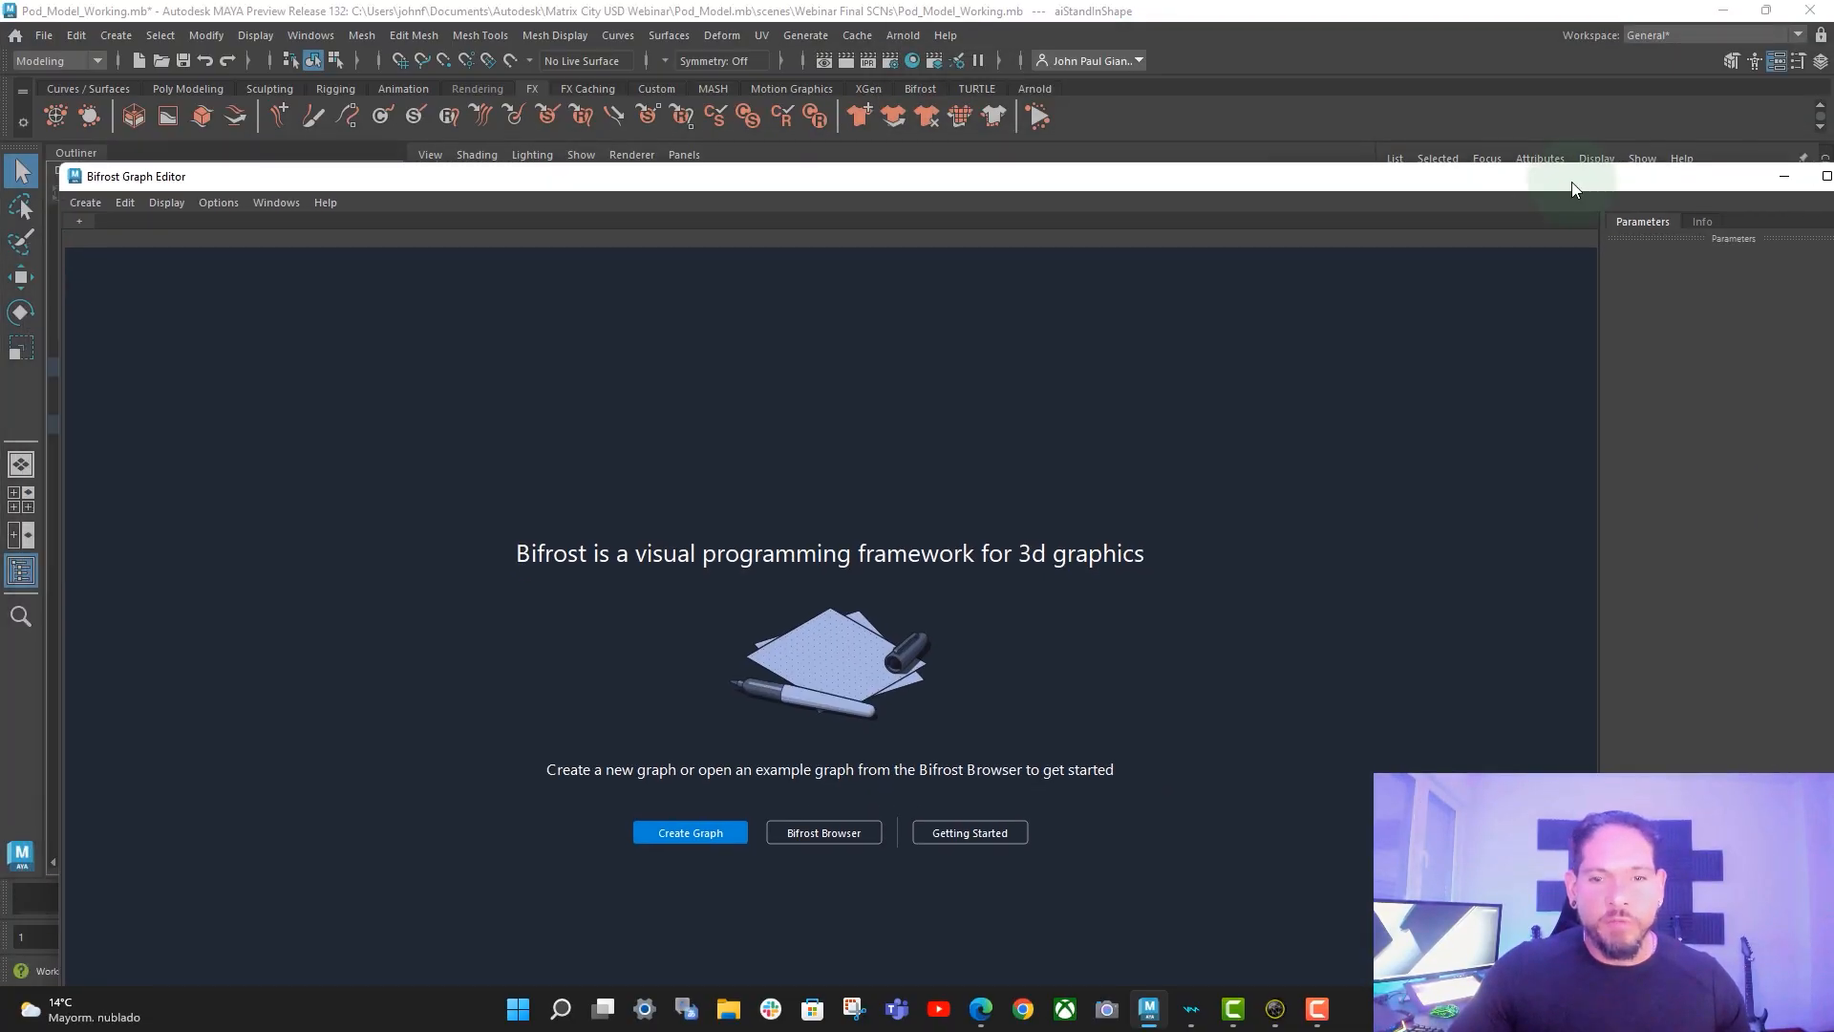
- Create a new graph in the Bifrost Graph Editor and place an add_to_stage node between the input and output nodes
click(1806, 145)
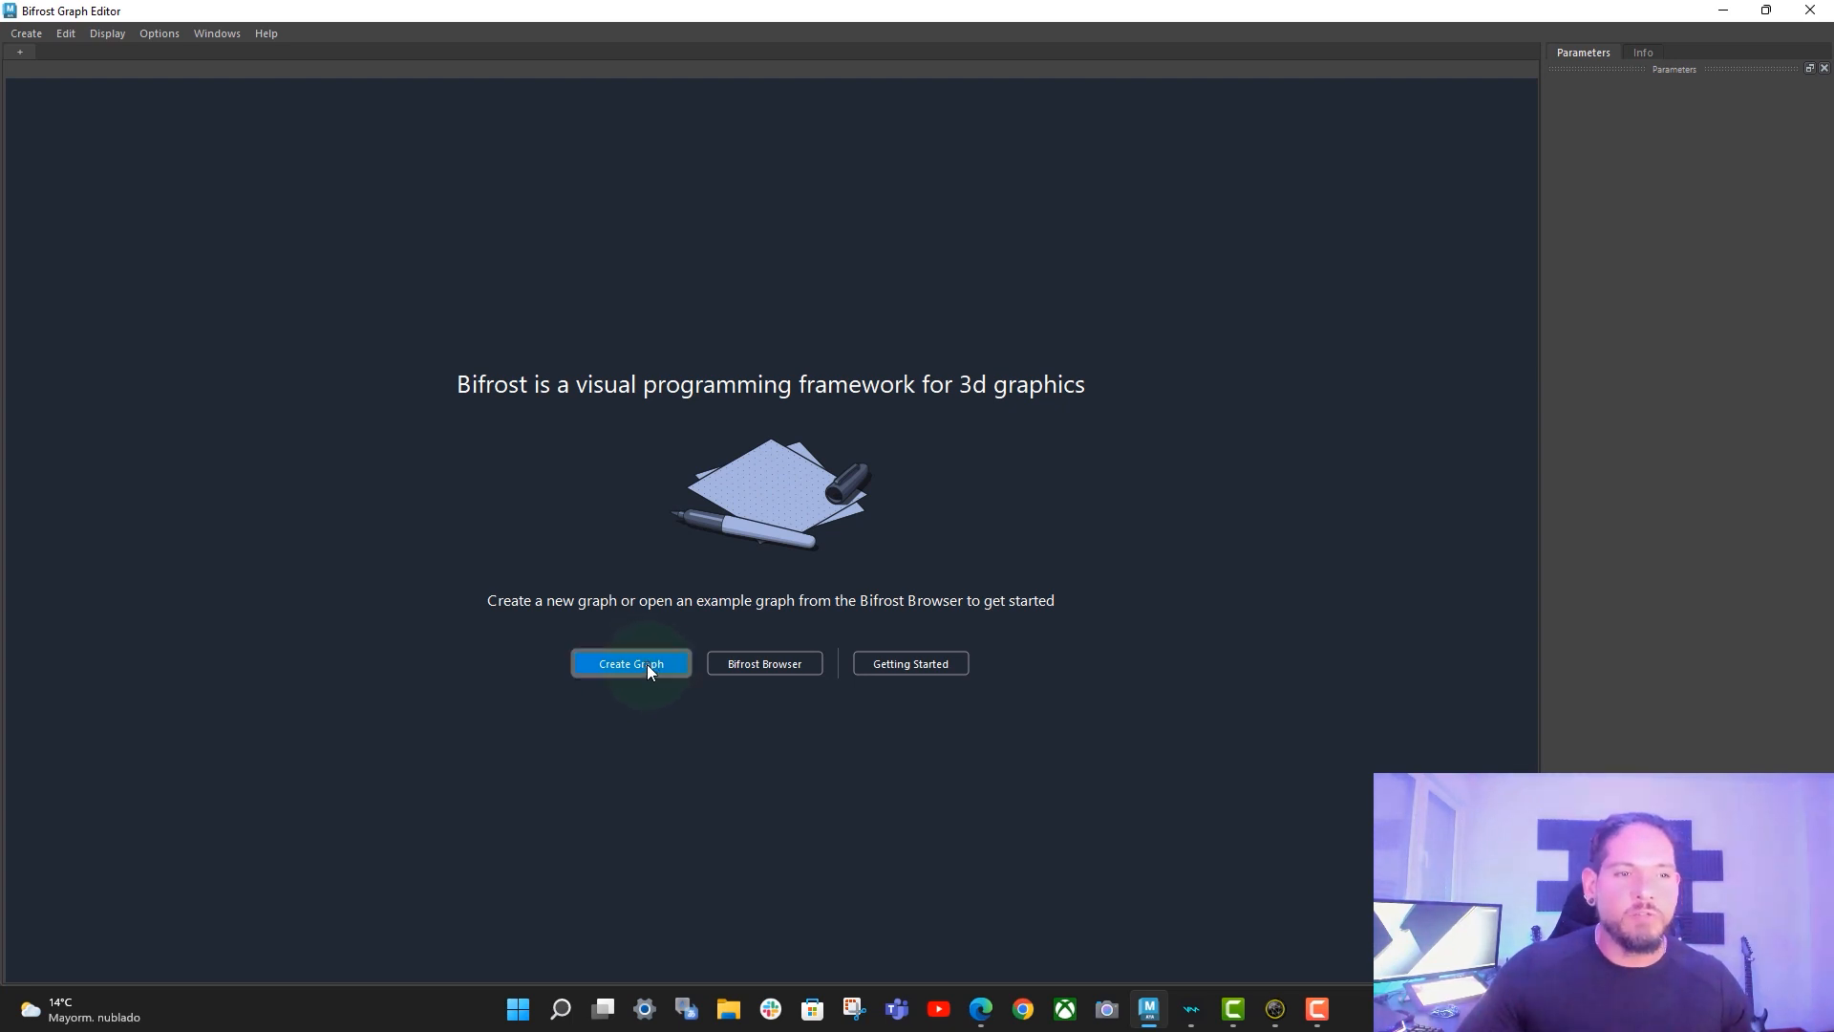
click(647, 663)
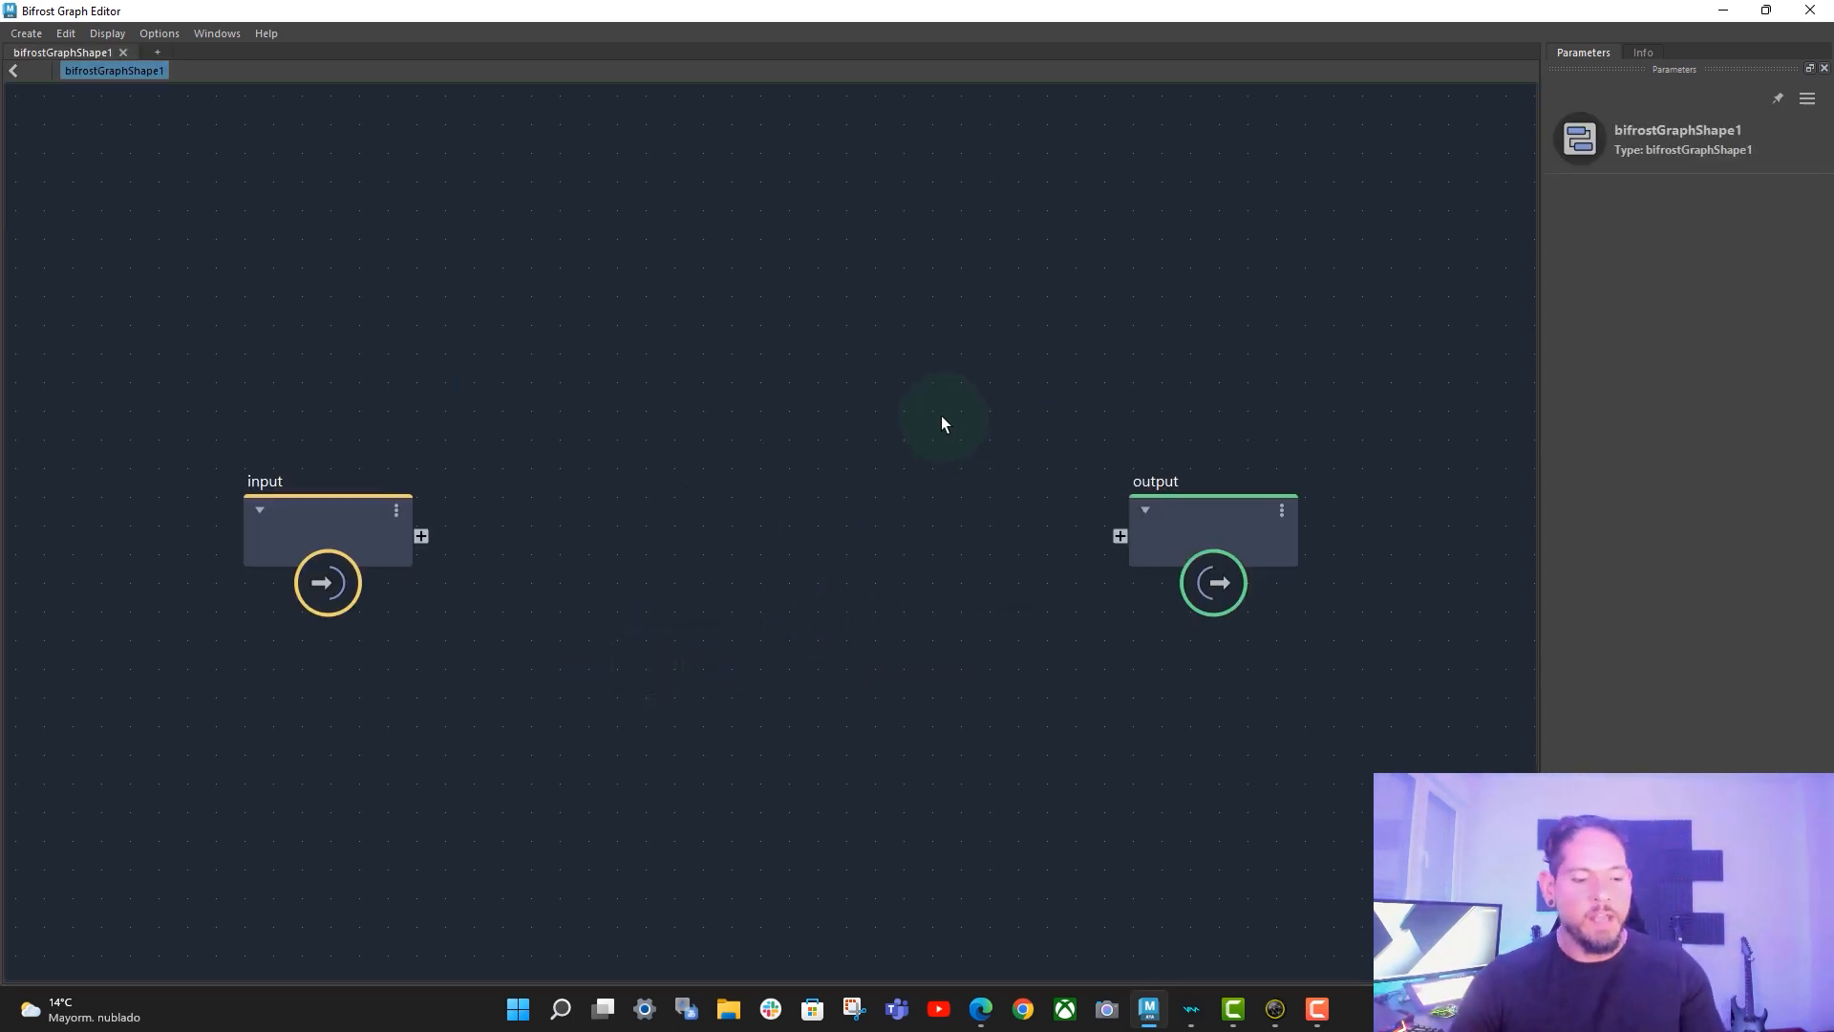
key(Tab)
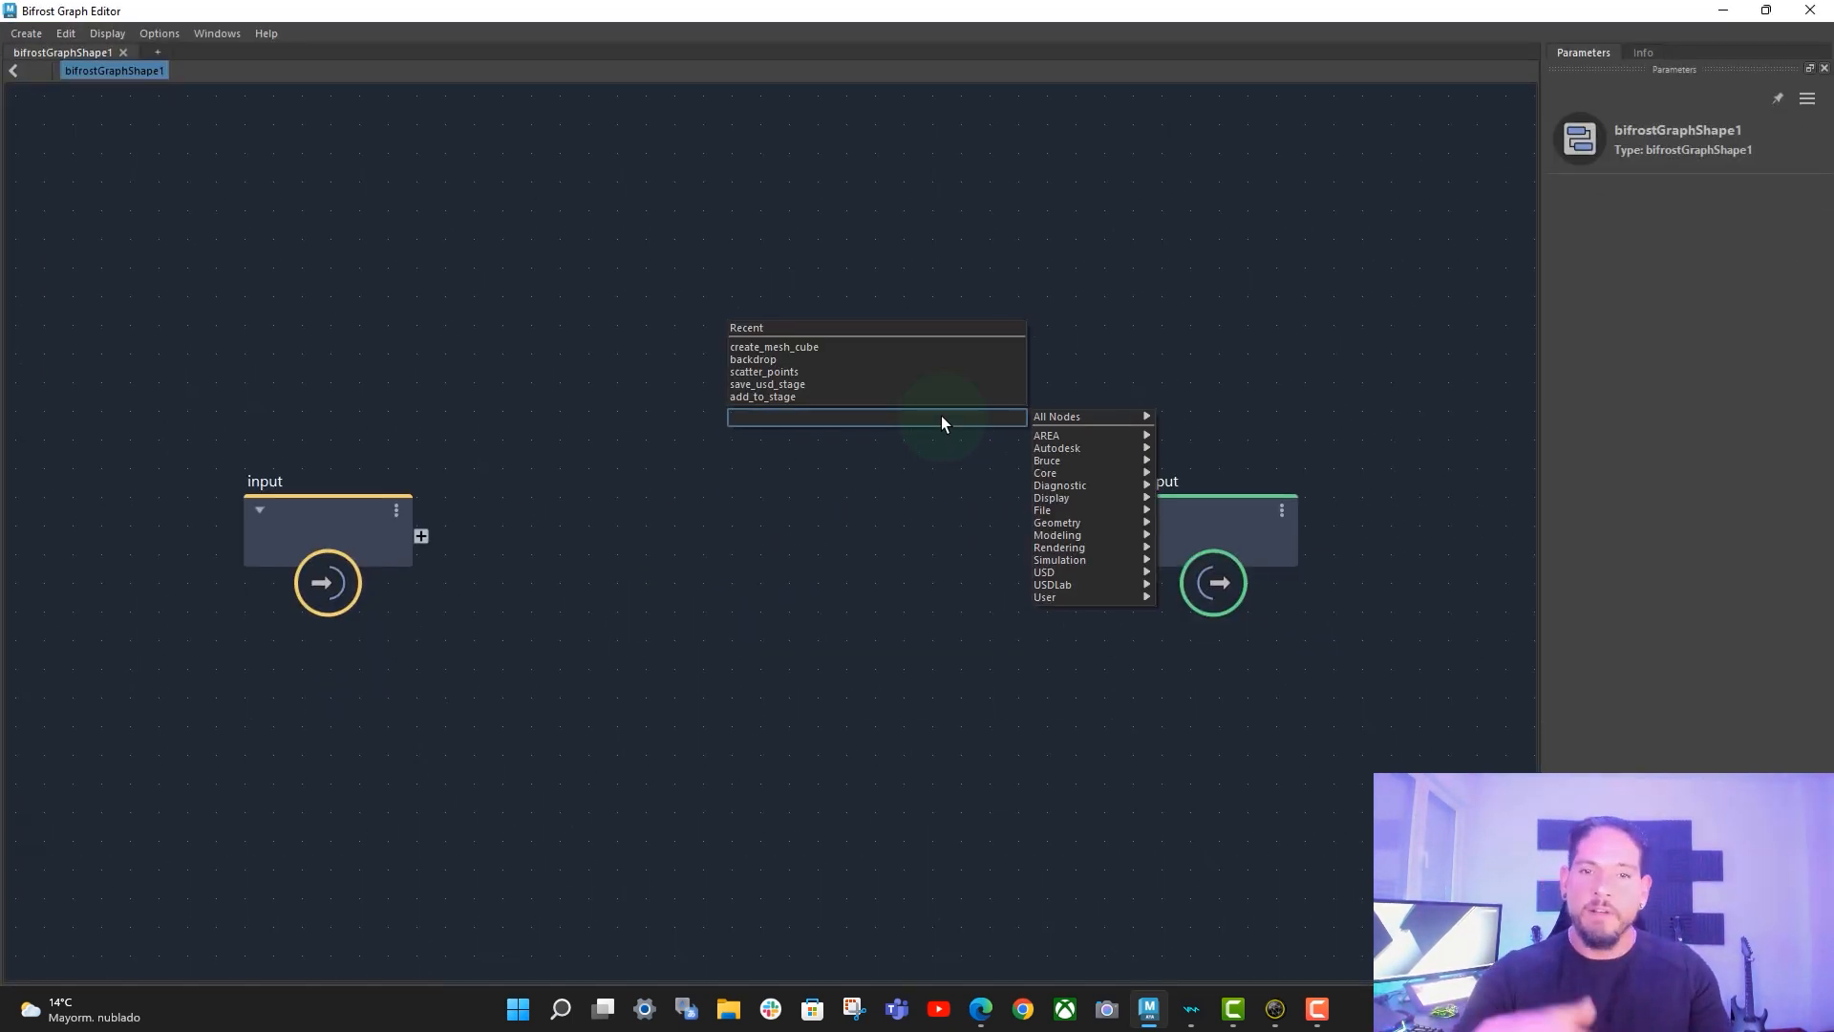
text(add)
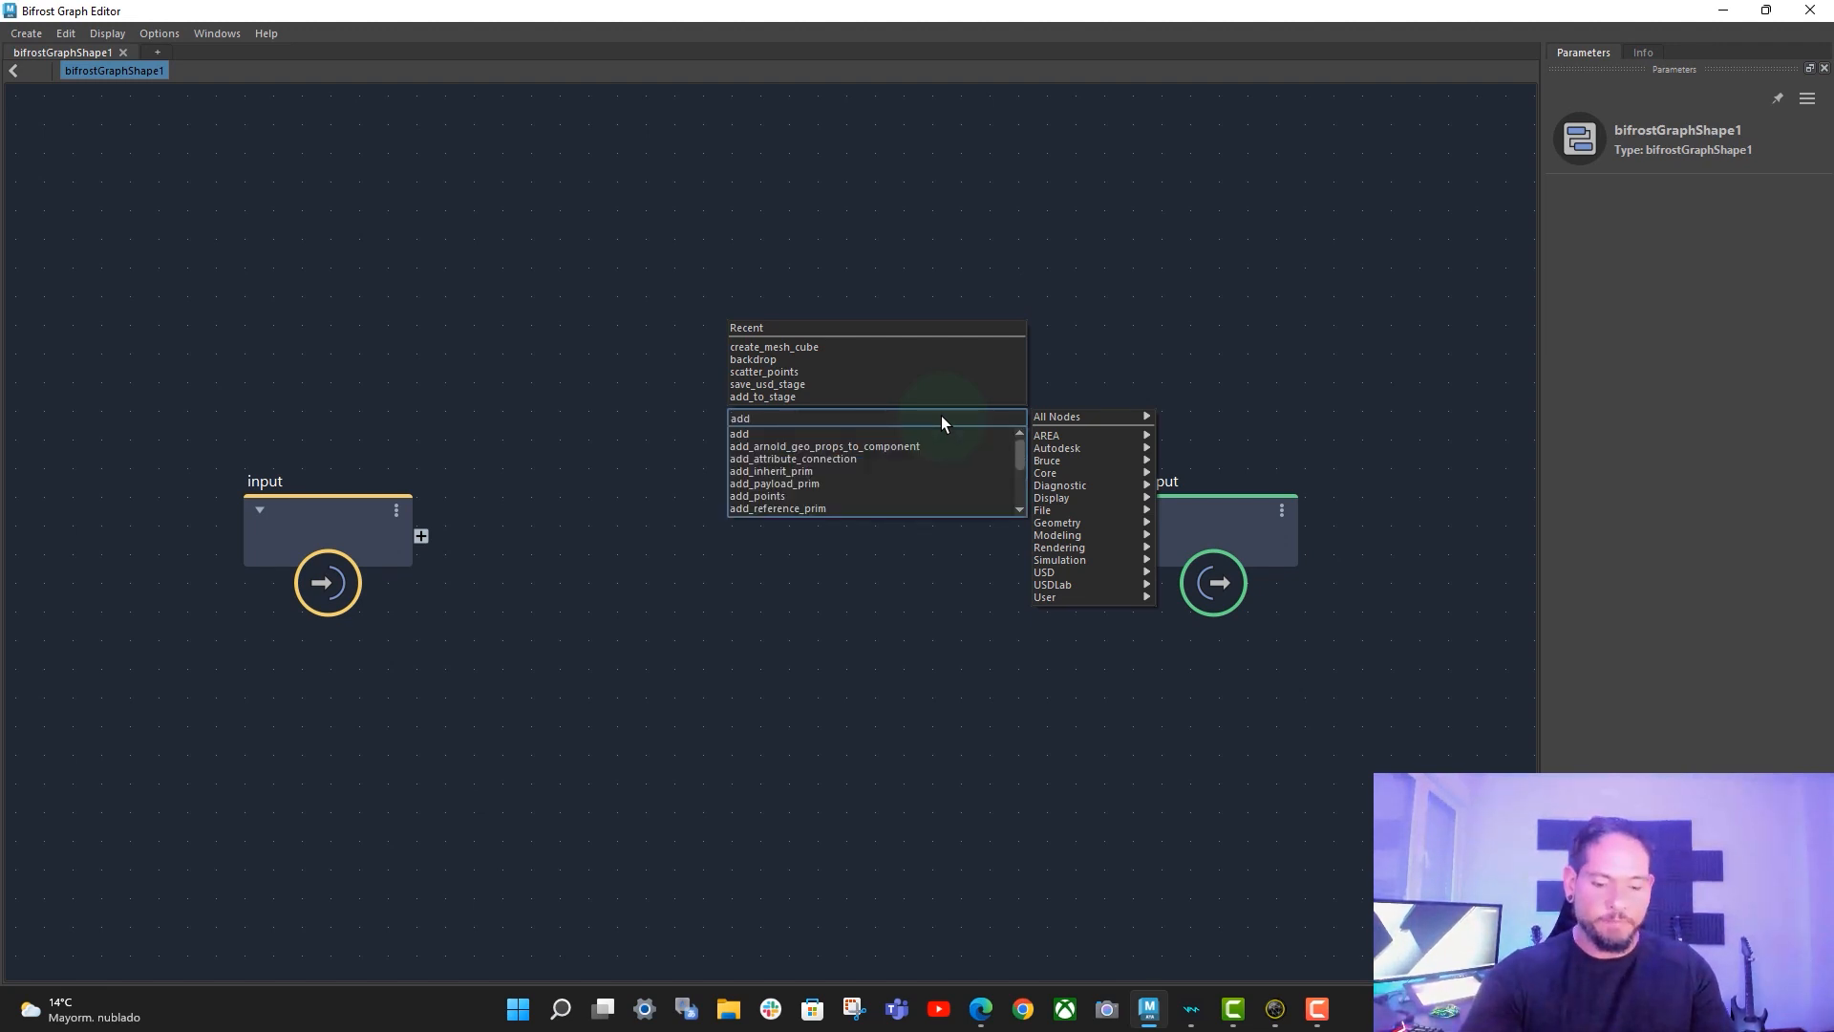
text(usd)
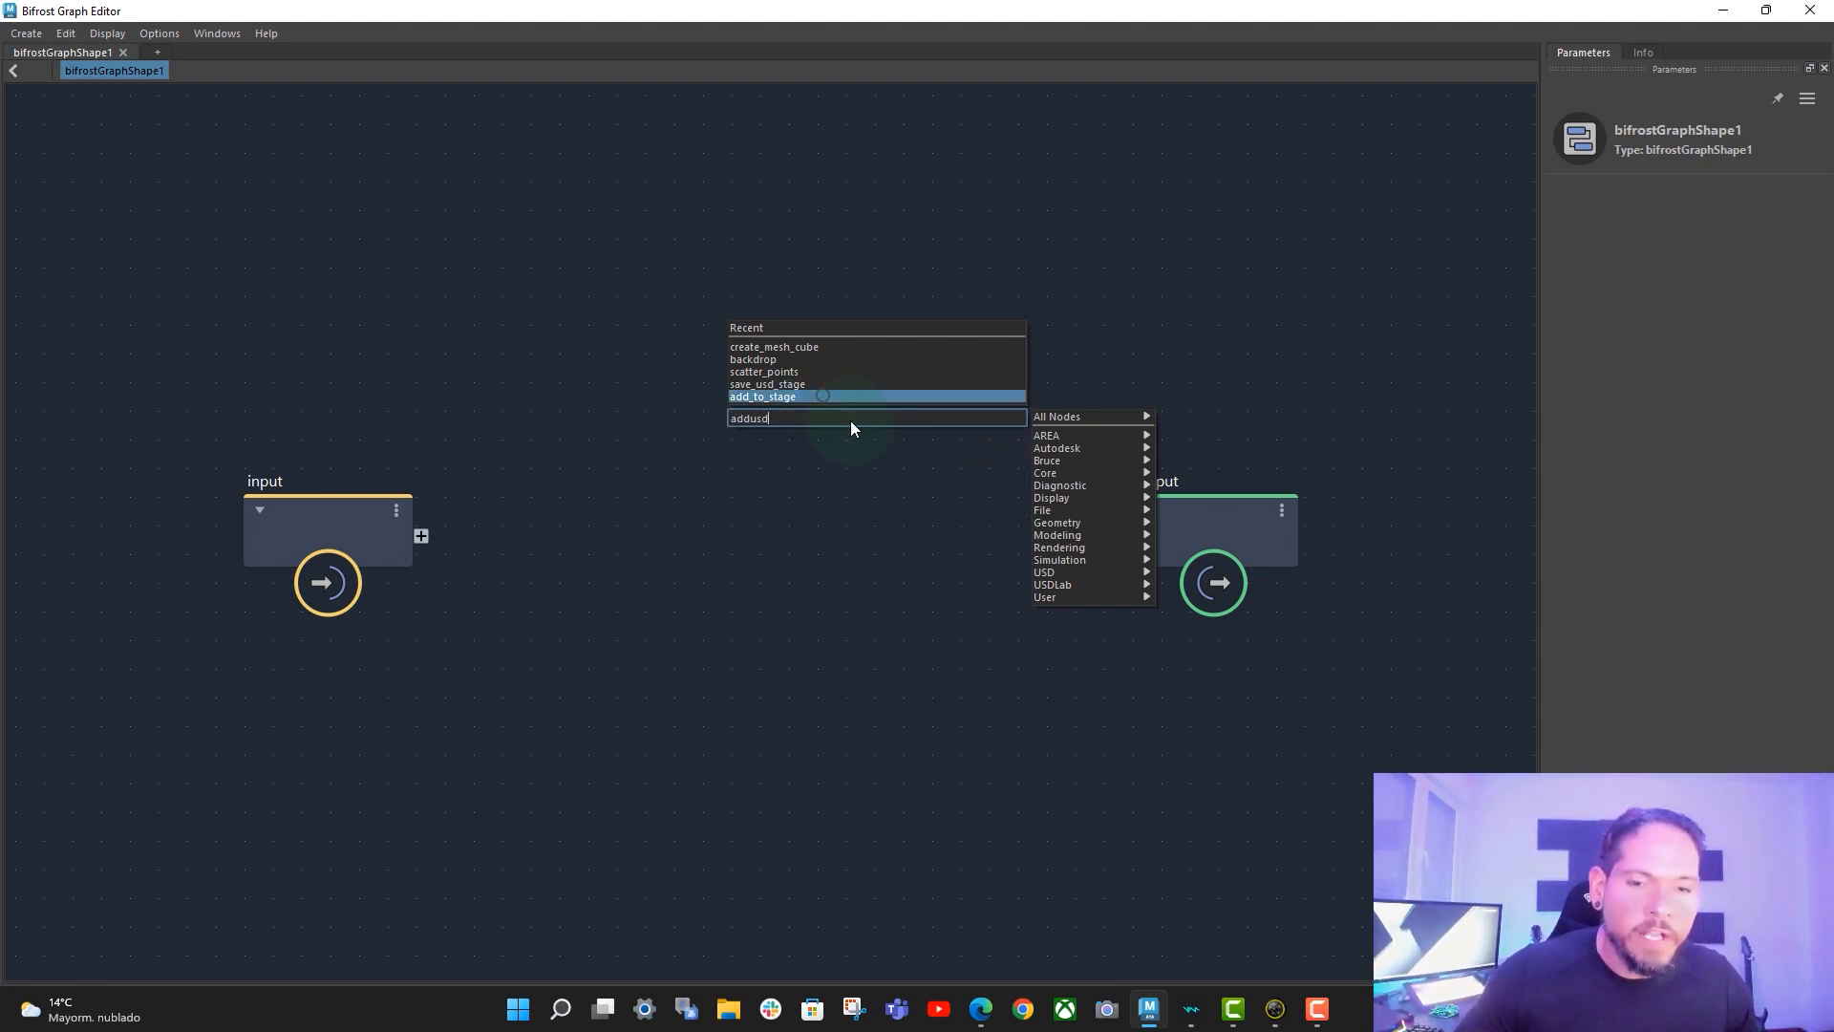
click(829, 396)
drag(938, 453, 934, 300)
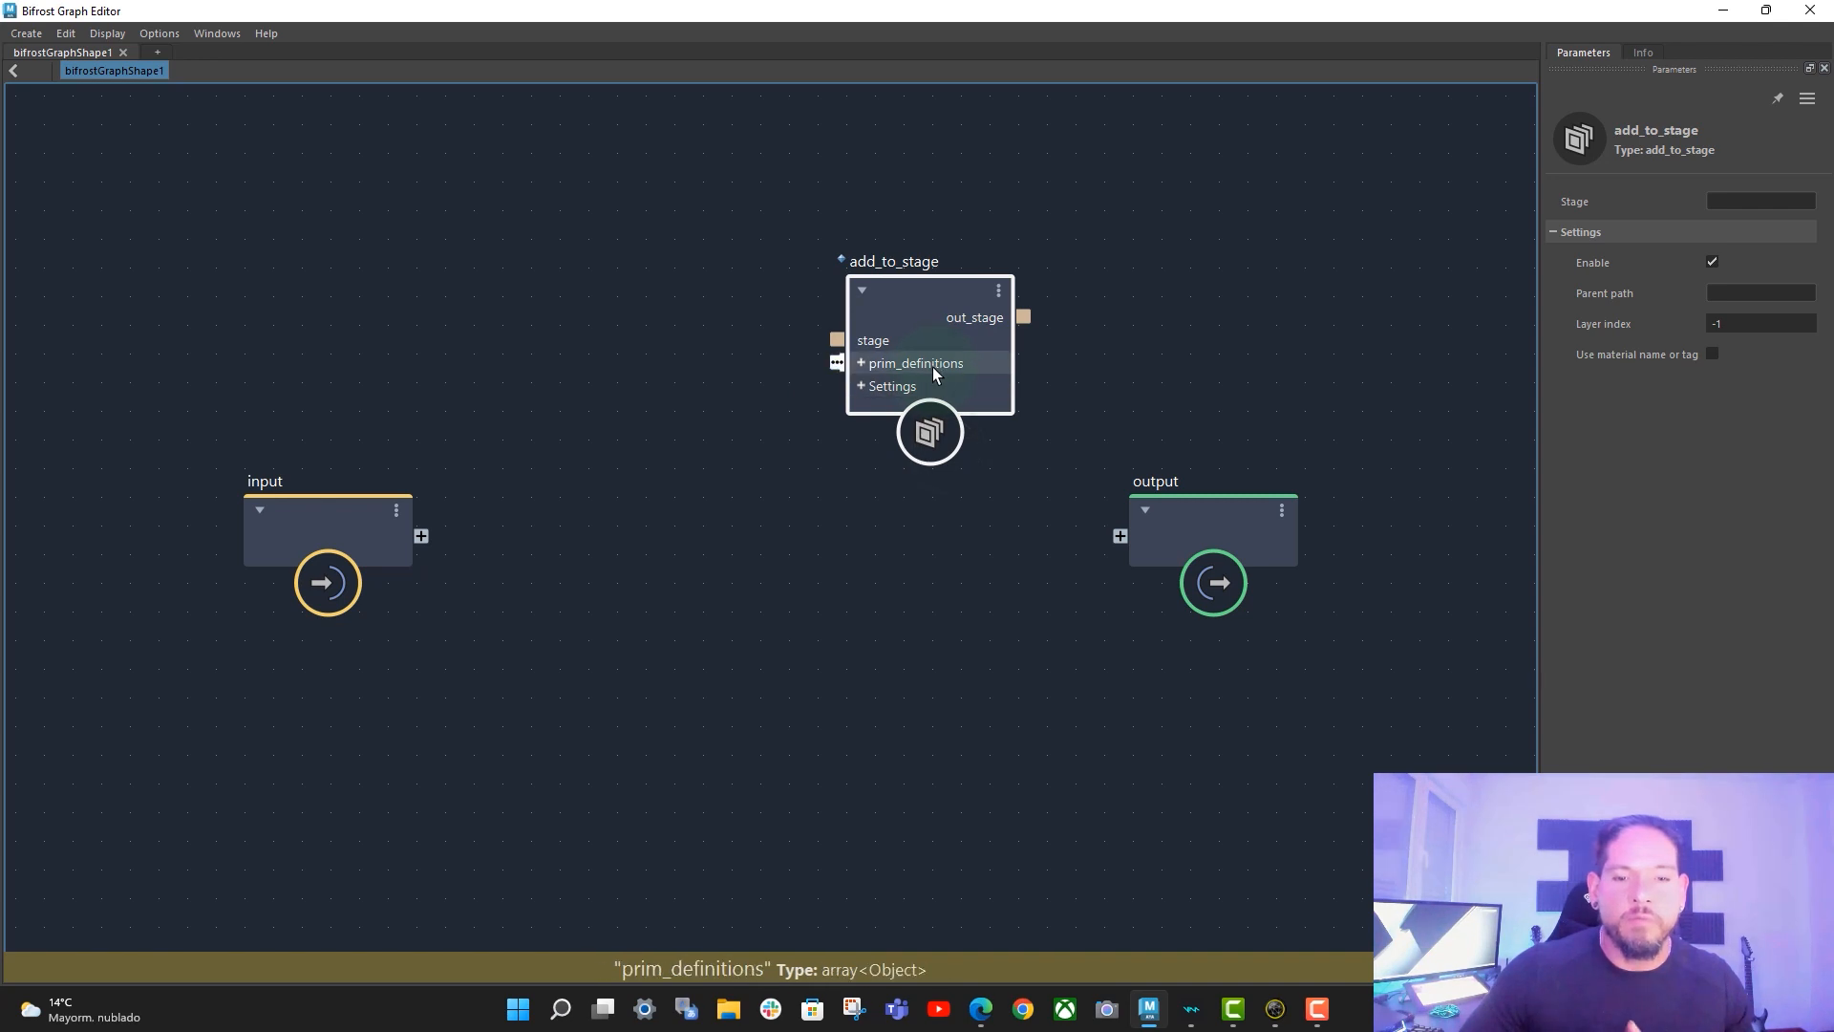
- Remove the input node and add a define_usd_prim node feeding the prim_definitions of add_to_stage, spacing the two nodes apart
drag(378, 493, 261, 583)
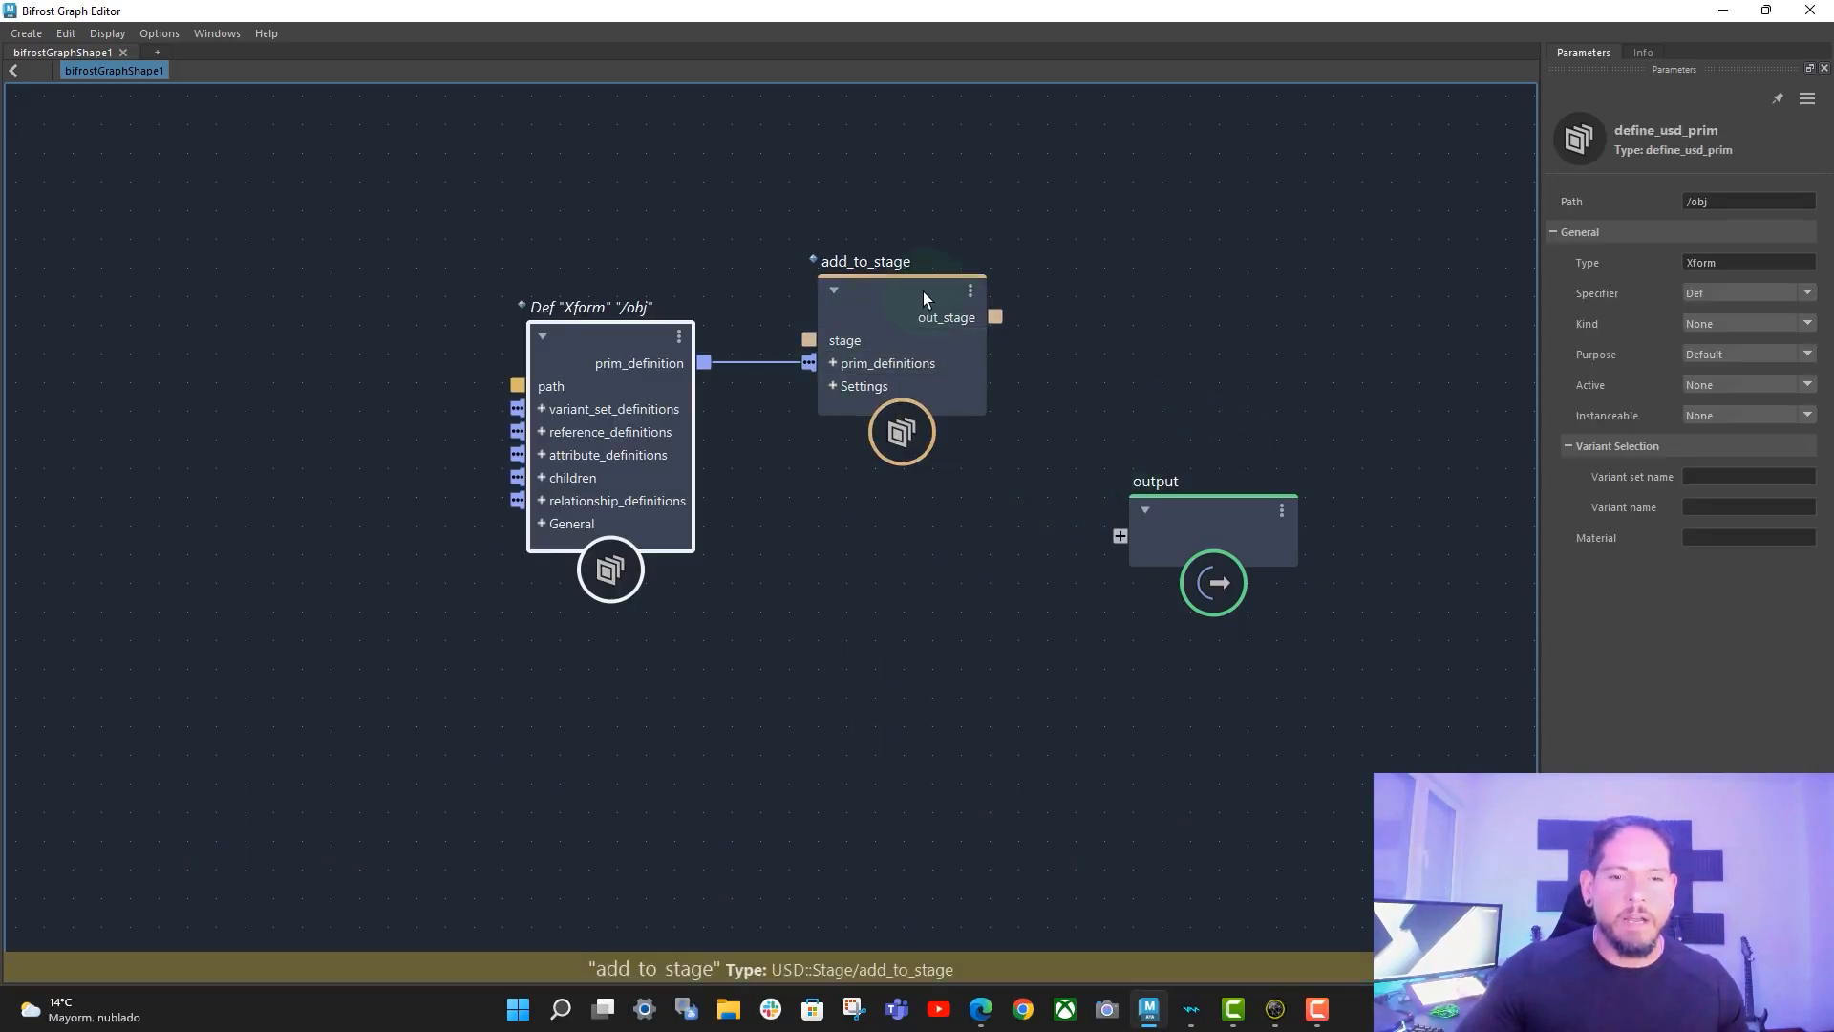
click(923, 298)
click(684, 334)
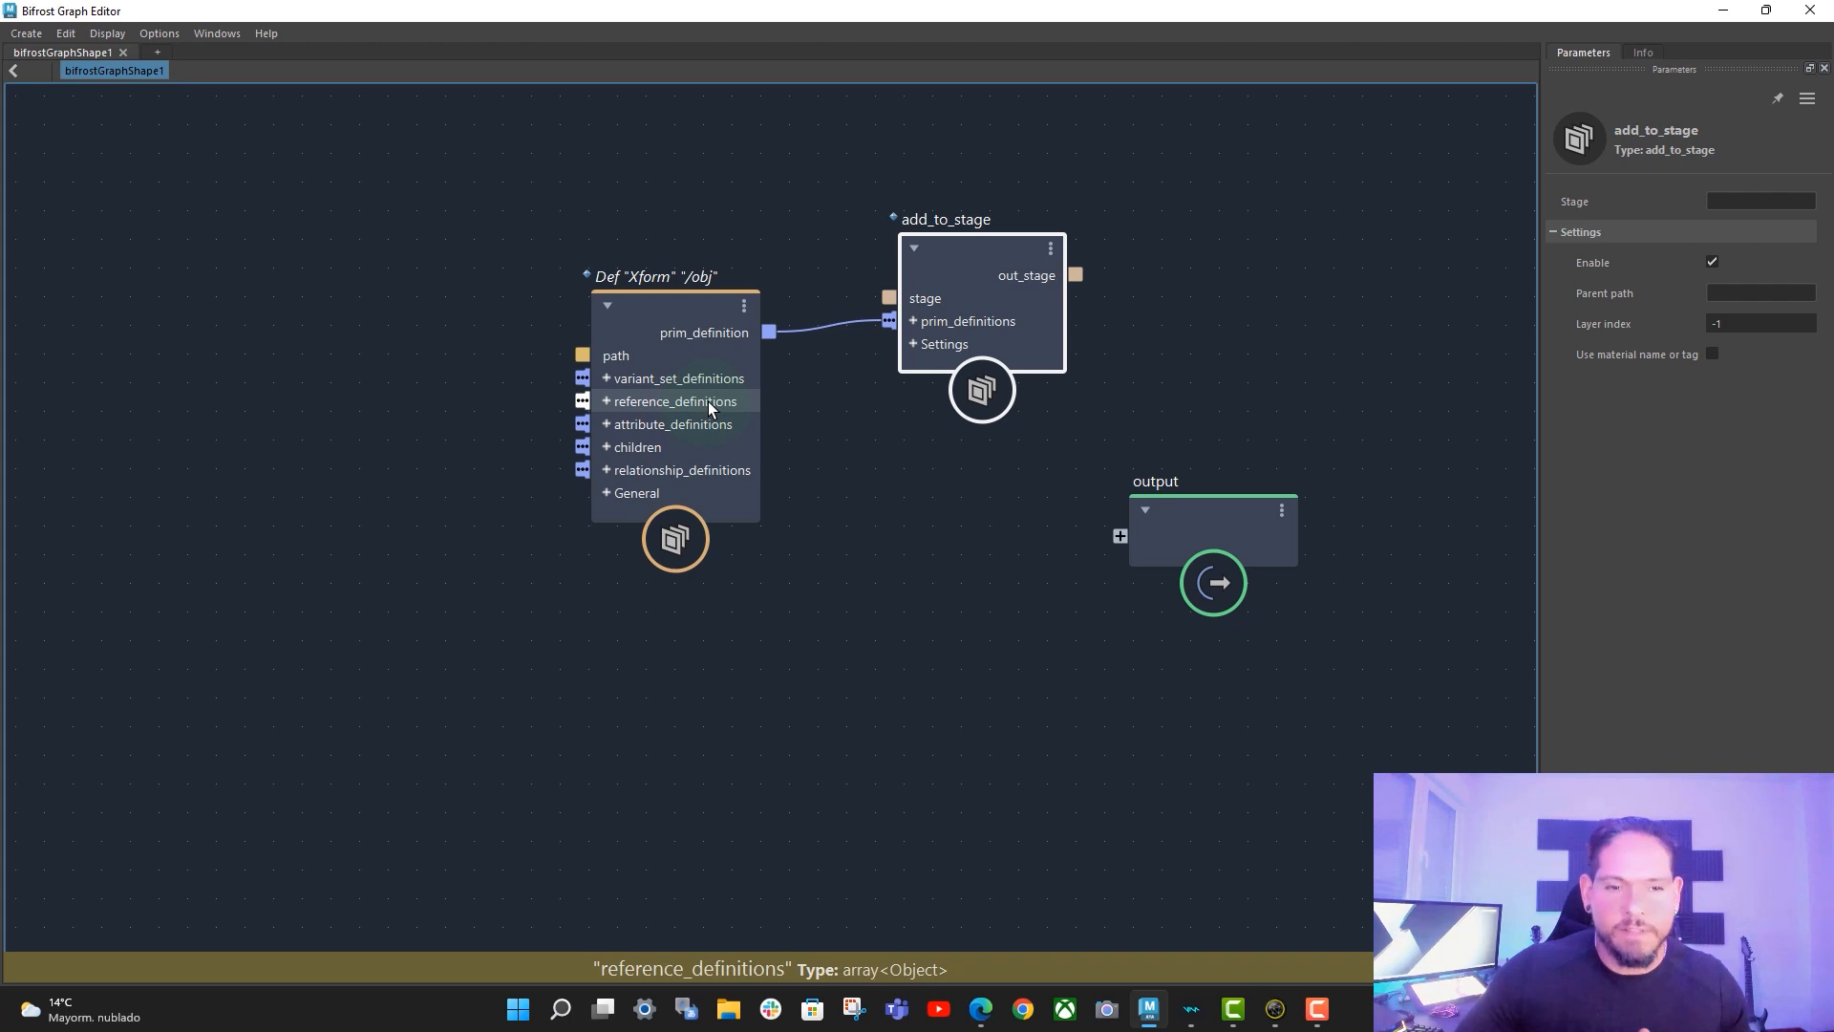
- Create a define_usd_reference node connected to the reference_definitions port of the define_usd_prim node
right_click(708, 401)
mouse_move(801, 481)
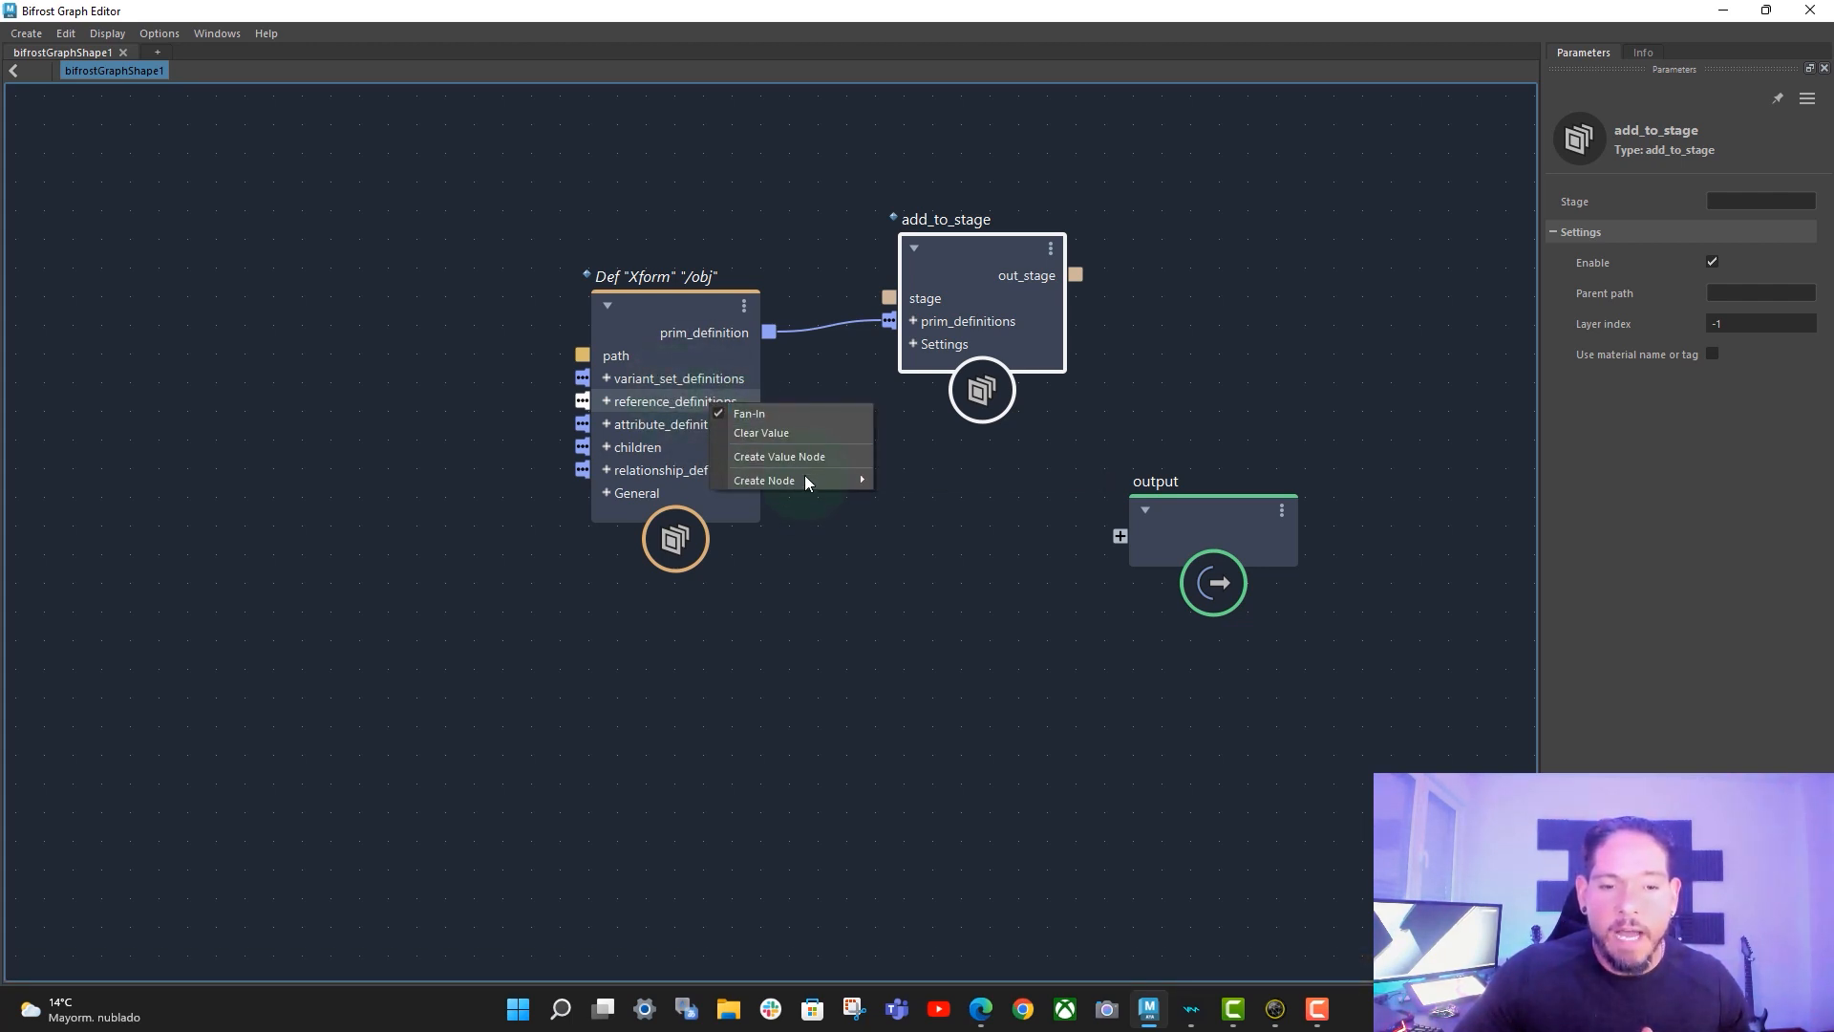
click(984, 478)
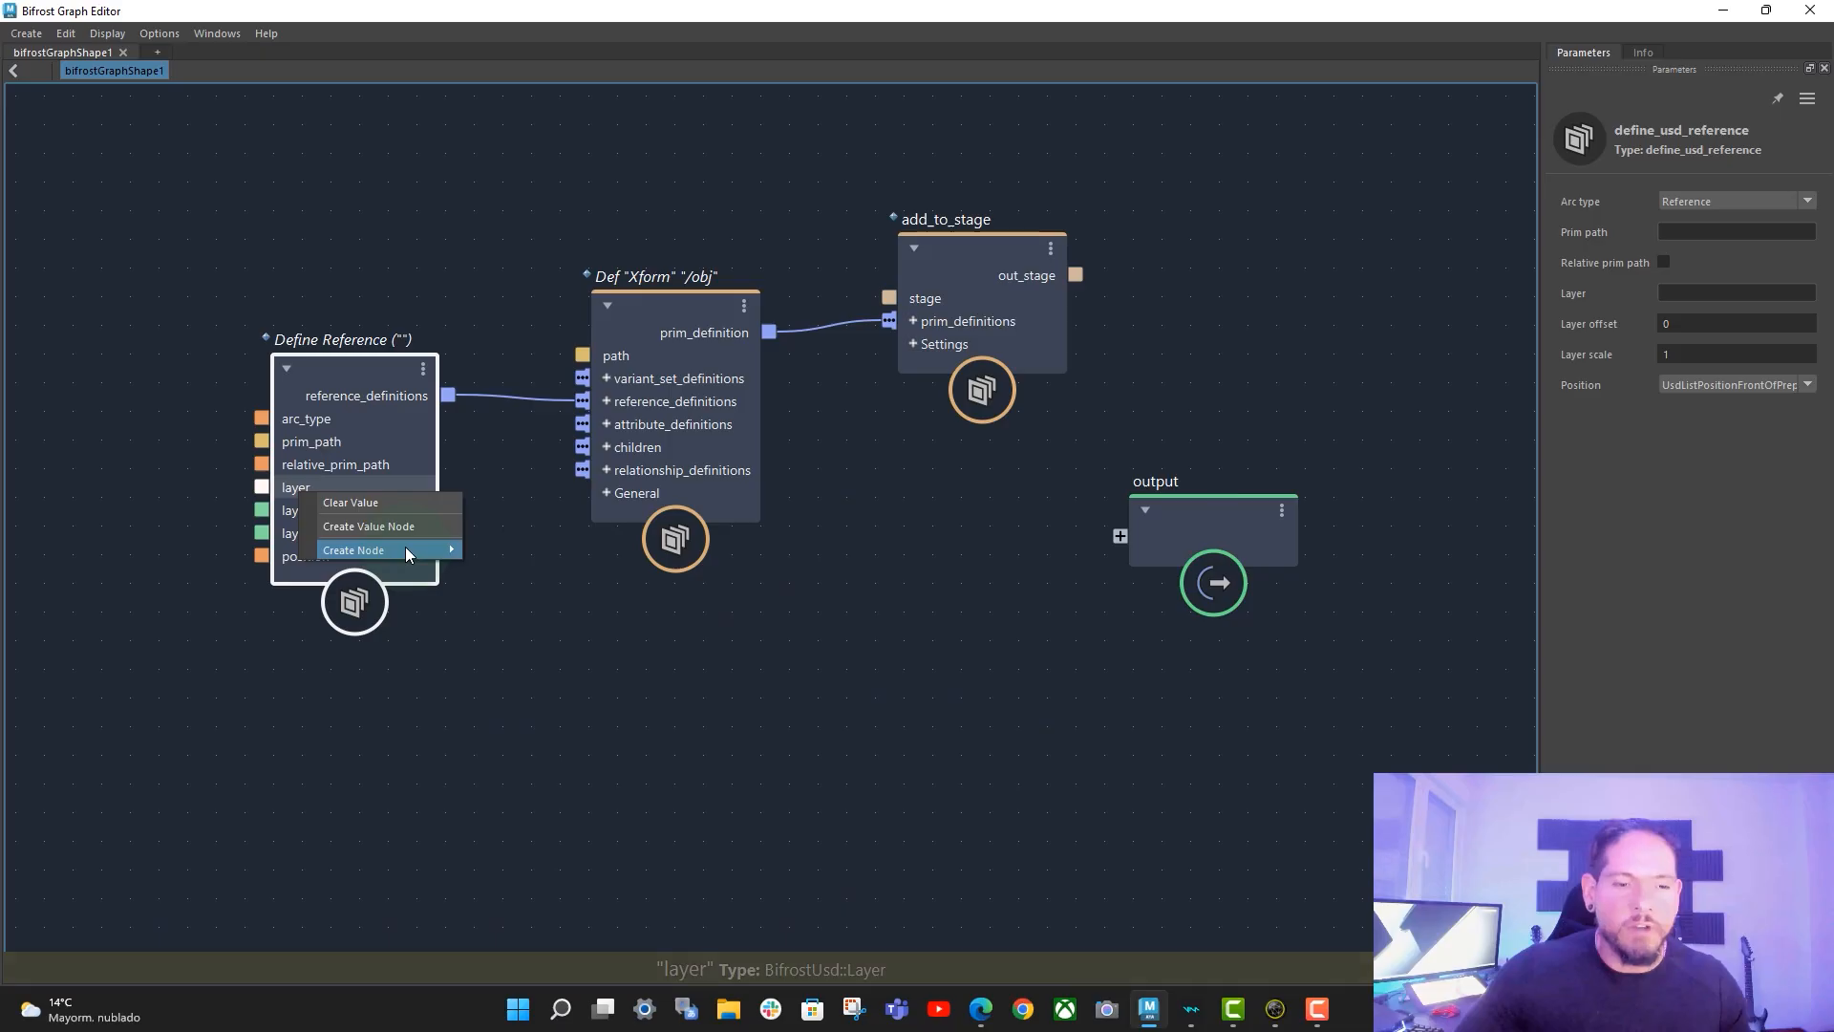
- Create an open_usd_layer node connected to the layer port of the define_usd_reference node and tidy the output node's position
mouse_move(405, 546)
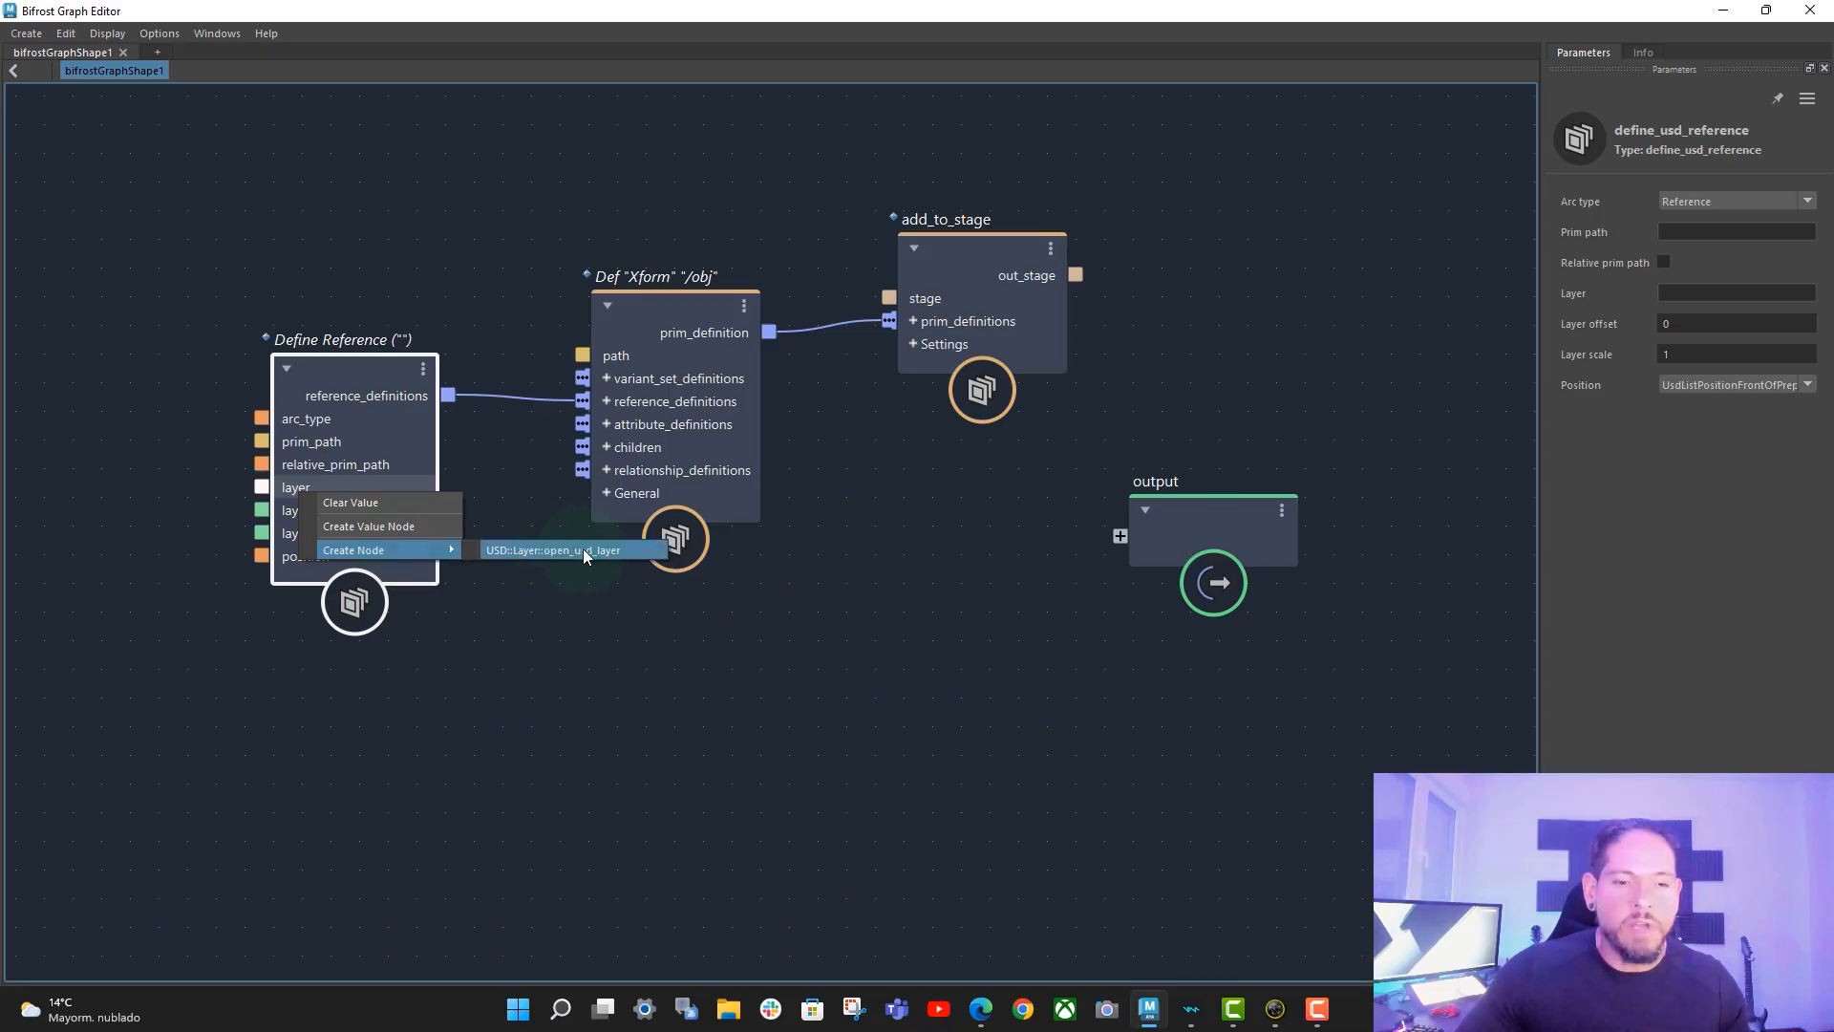
click(583, 551)
alt+middle_drag(826, 640, 1147, 624)
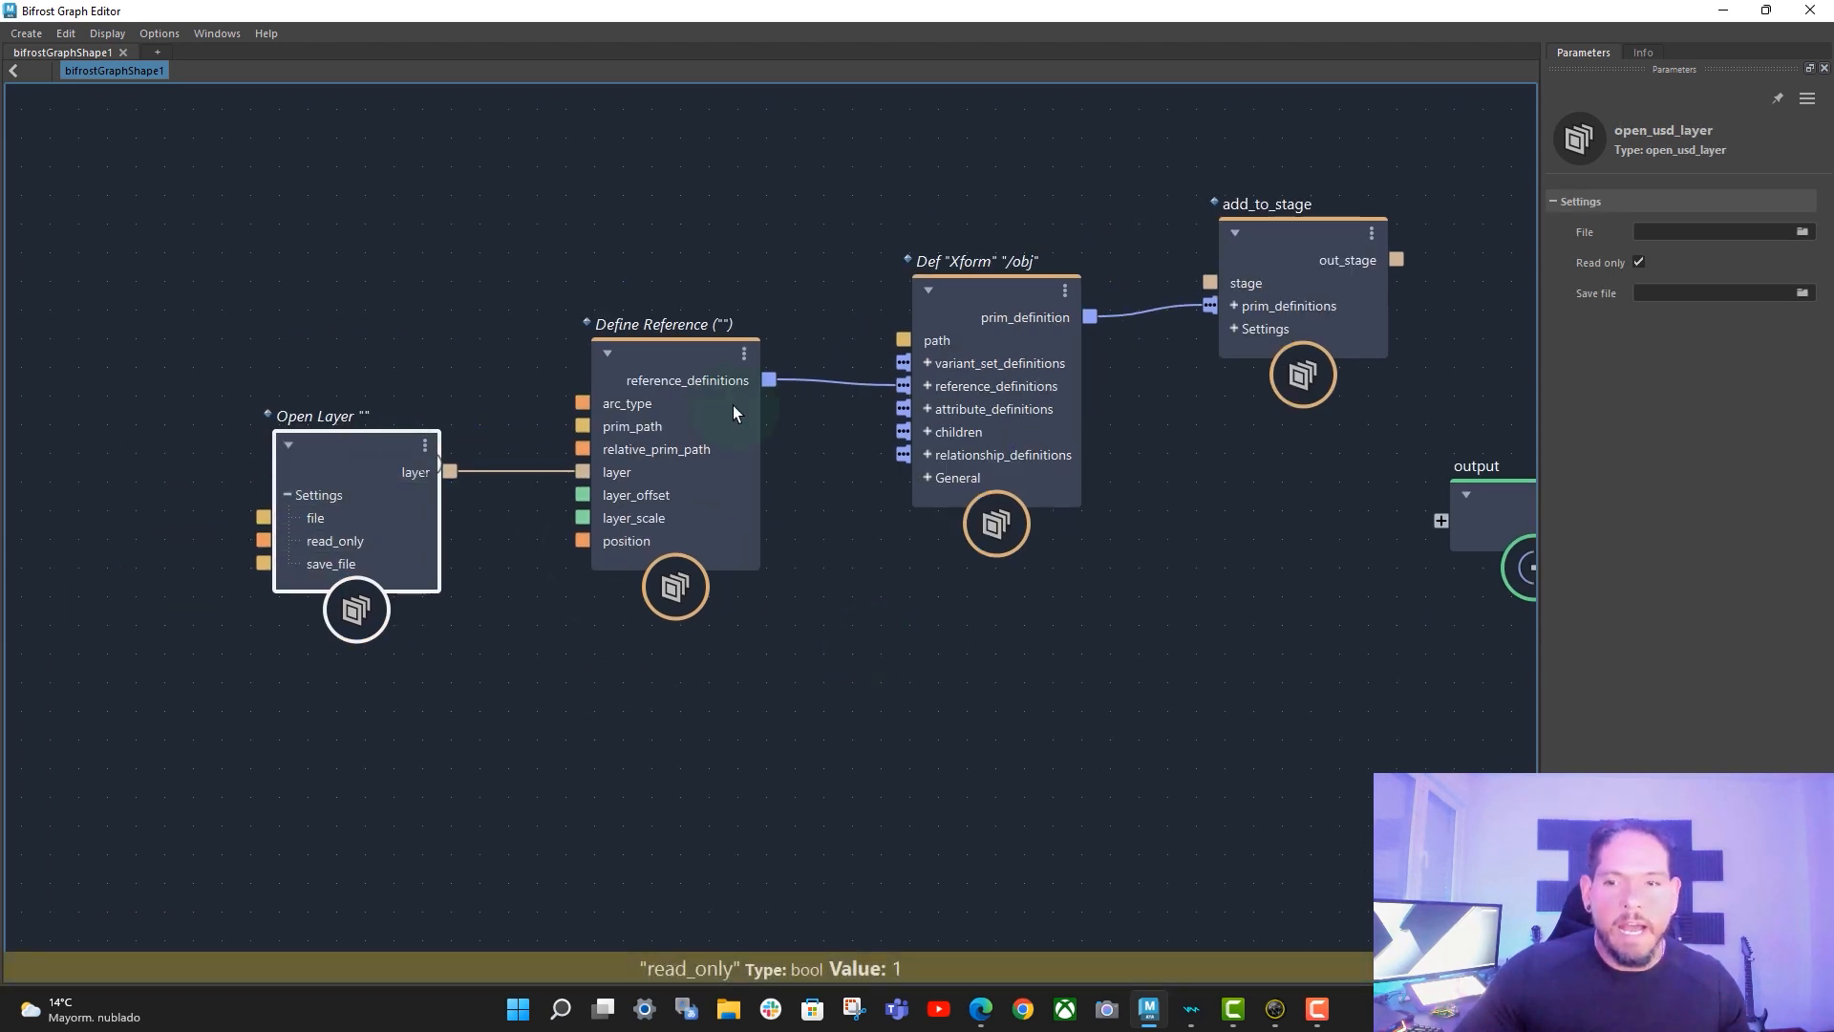
alt+middle_drag(1349, 461, 1147, 488)
drag(1366, 526, 1440, 499)
alt+middle_drag(1372, 325, 1176, 374)
- Set the open_usd_layer node's file to Pod_Variant_01.usd from the USD scenes folder
click(27, 601)
alt+middle_drag(251, 631, 476, 611)
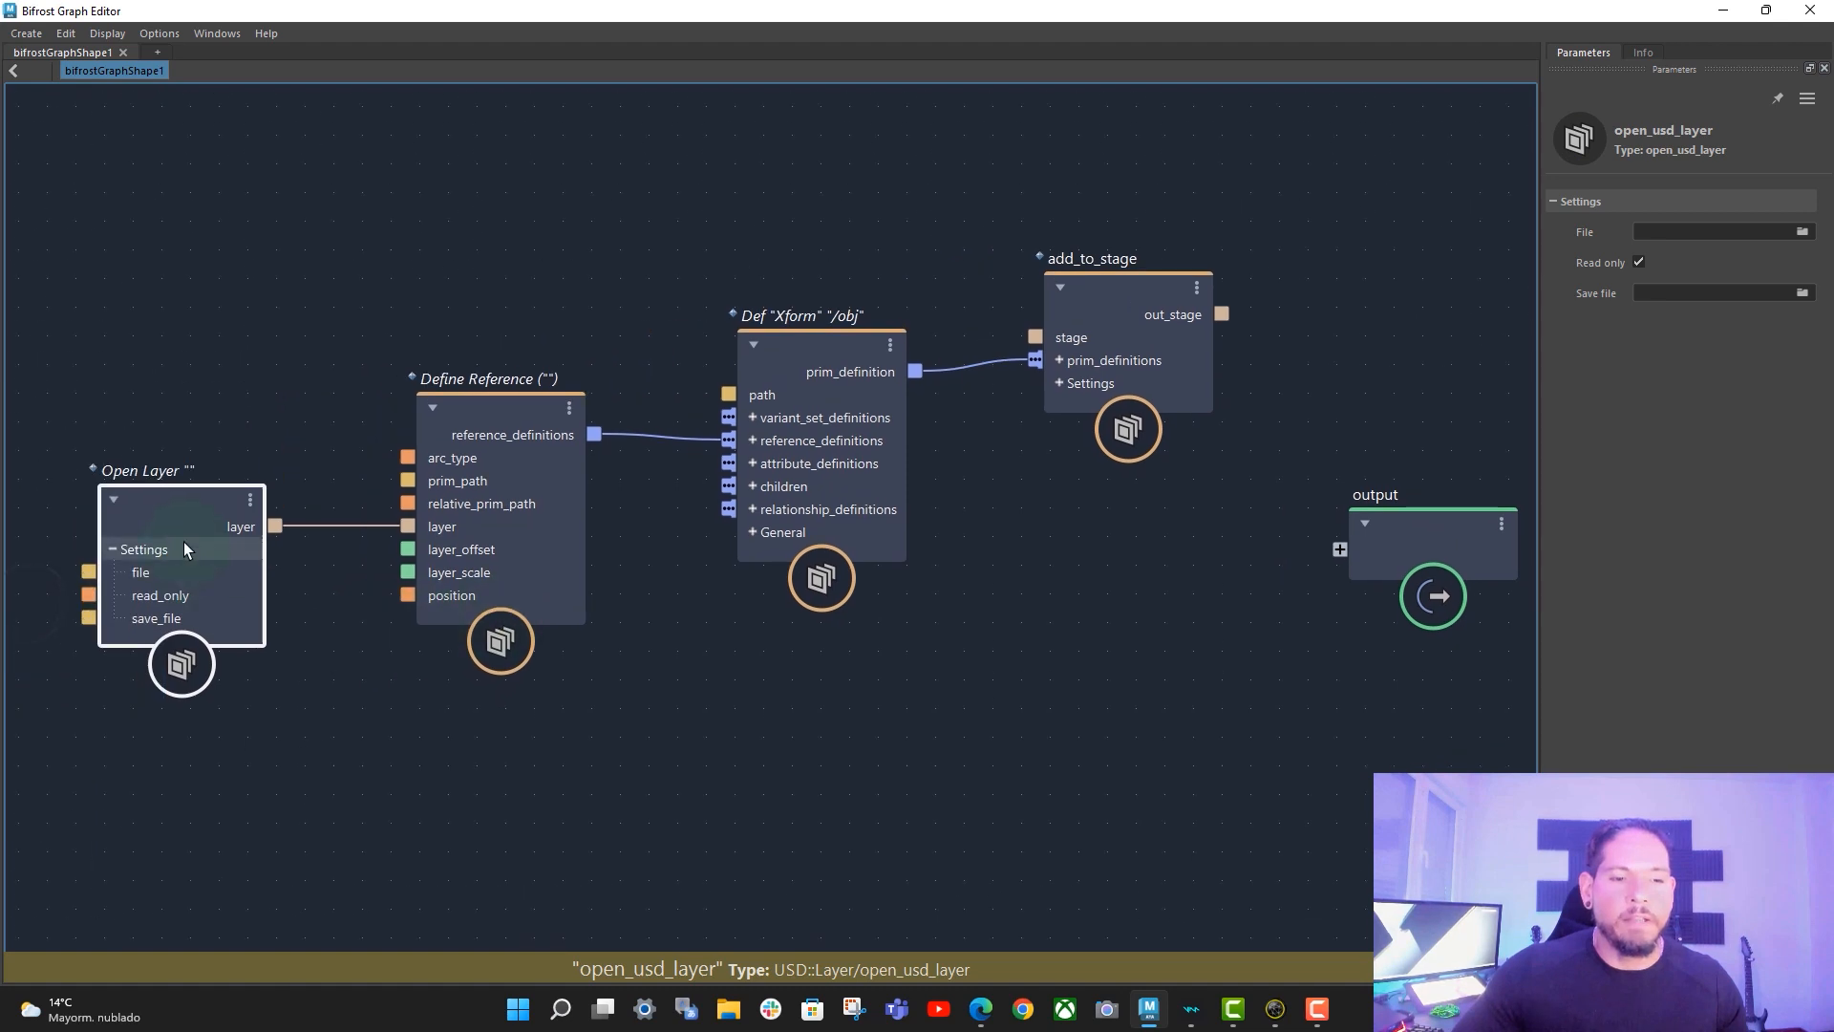
click(1758, 231)
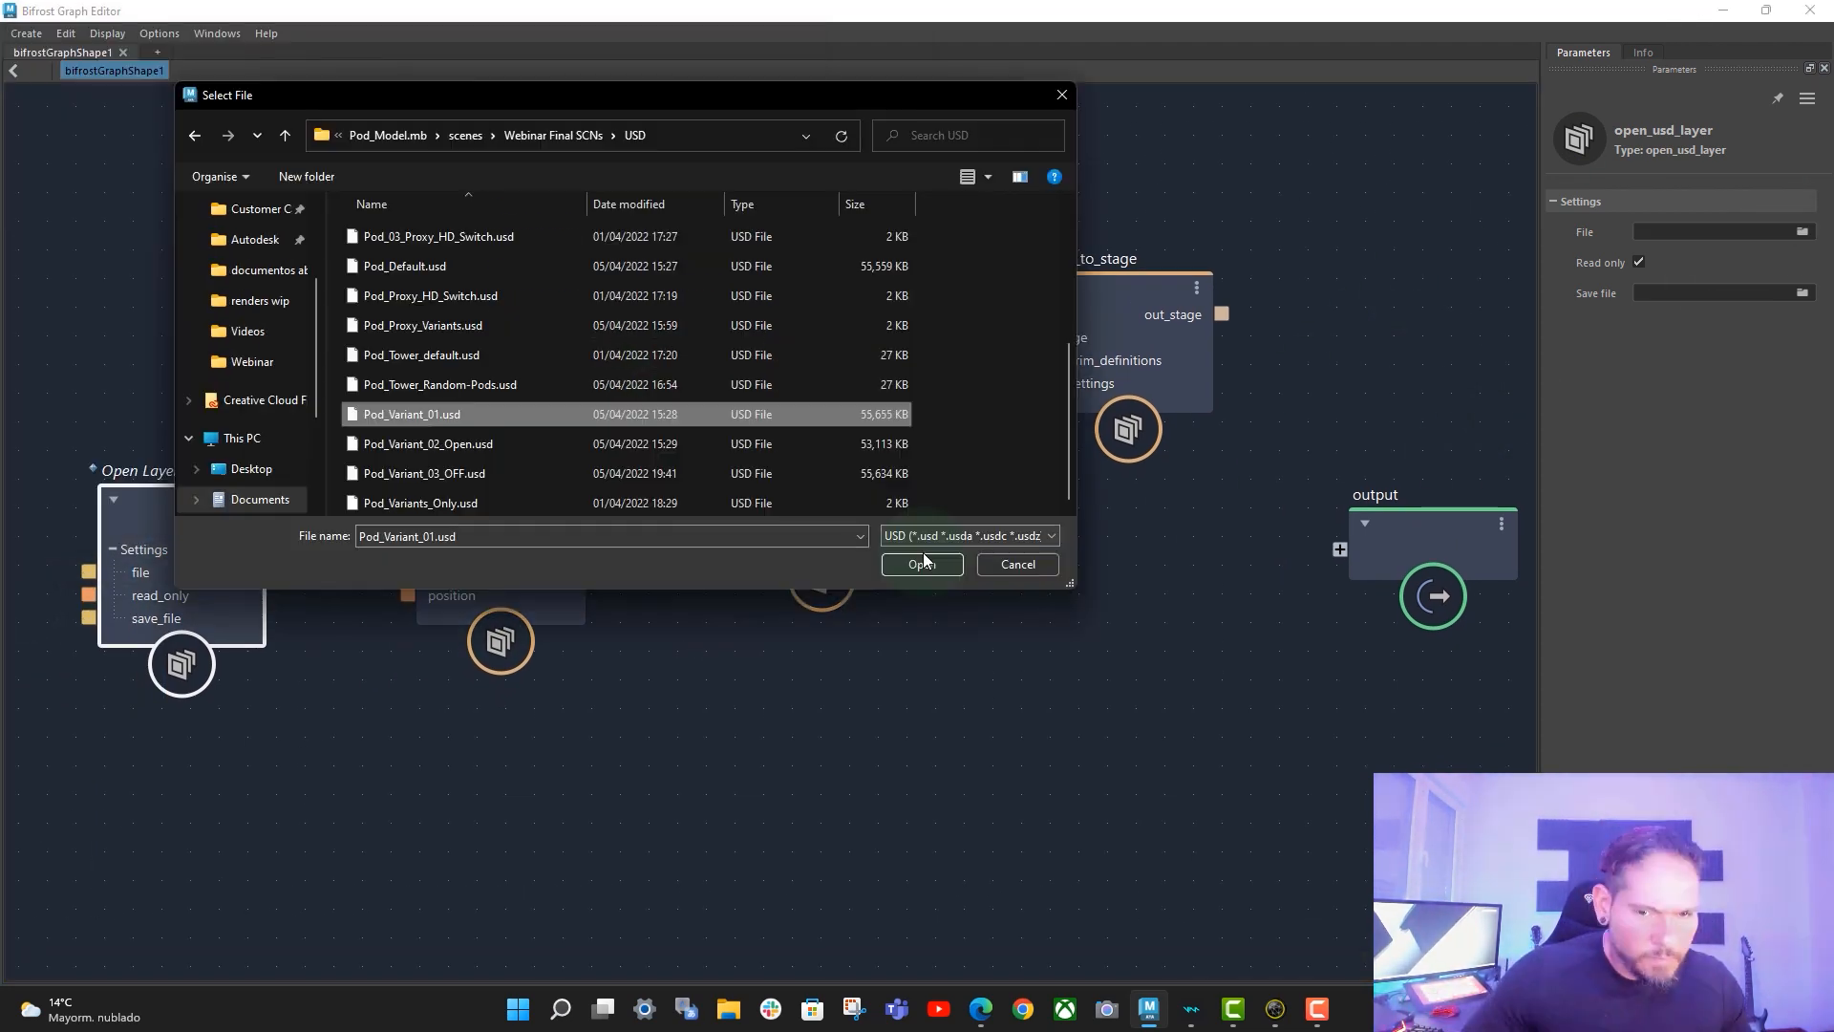
click(925, 569)
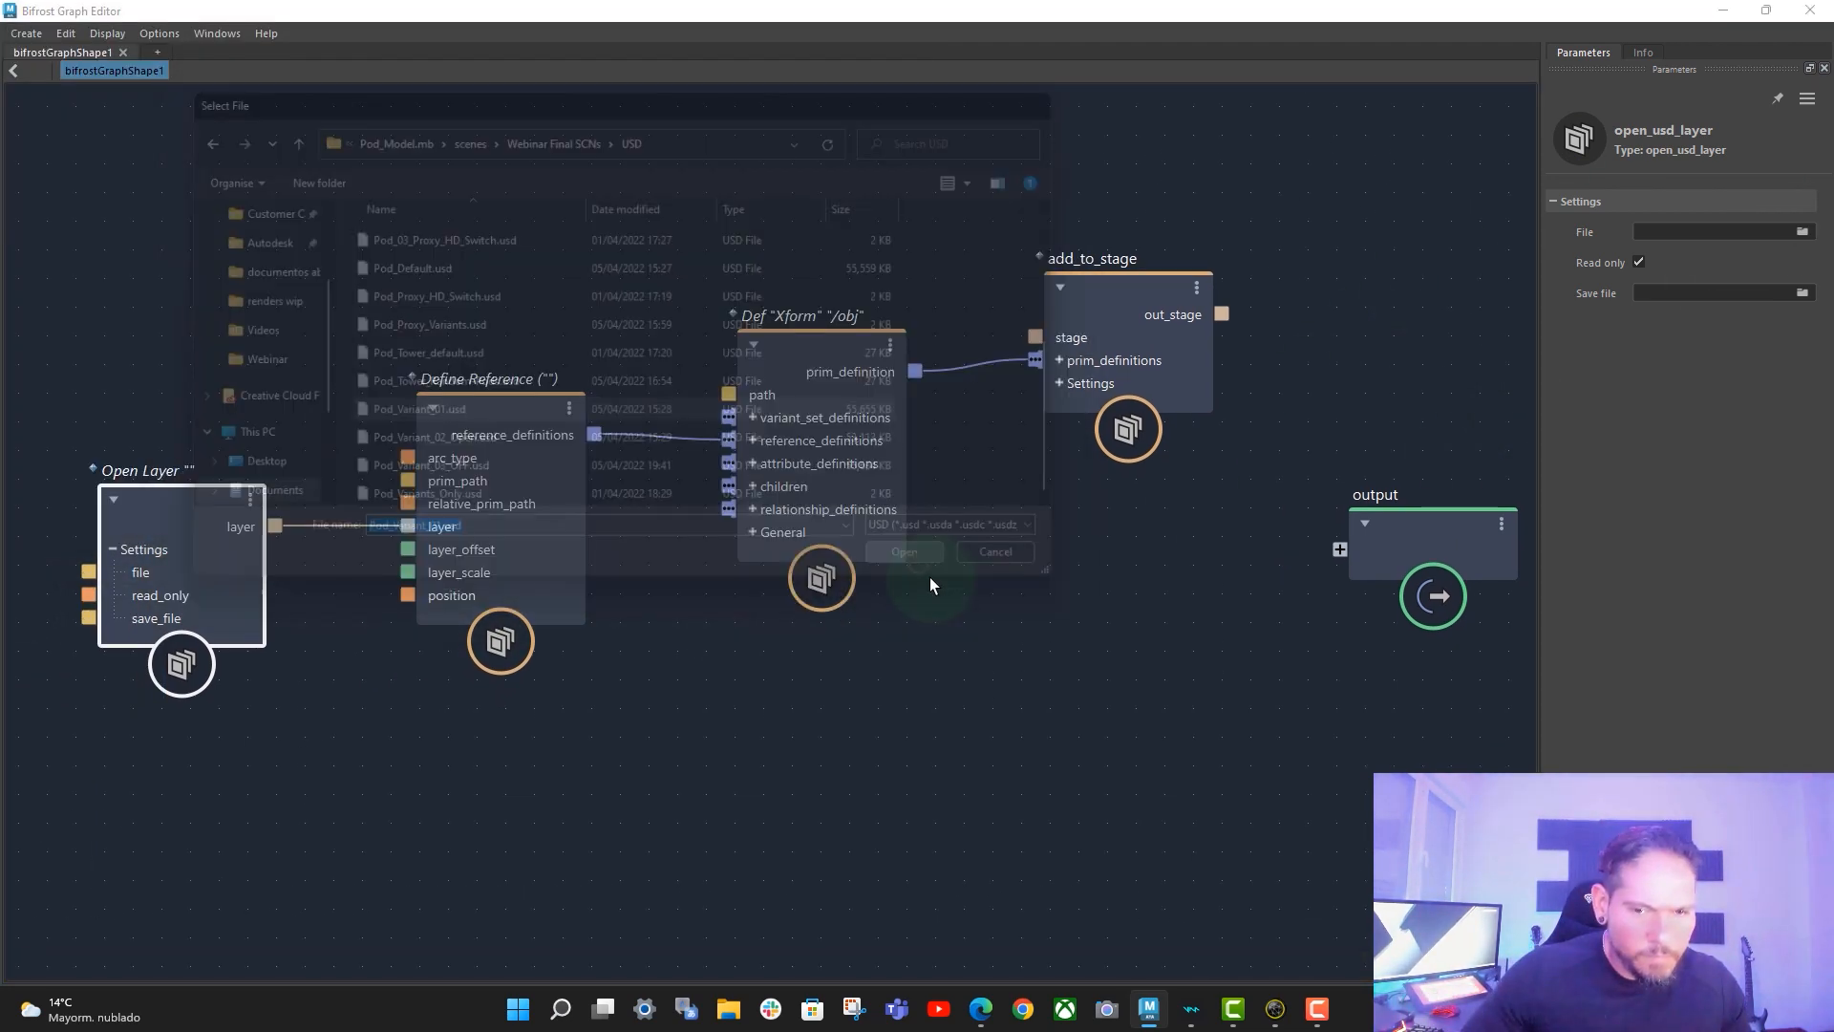
- Move the output node up beside add_to_stage and connect out_stage to it
drag(1410, 540, 1429, 391)
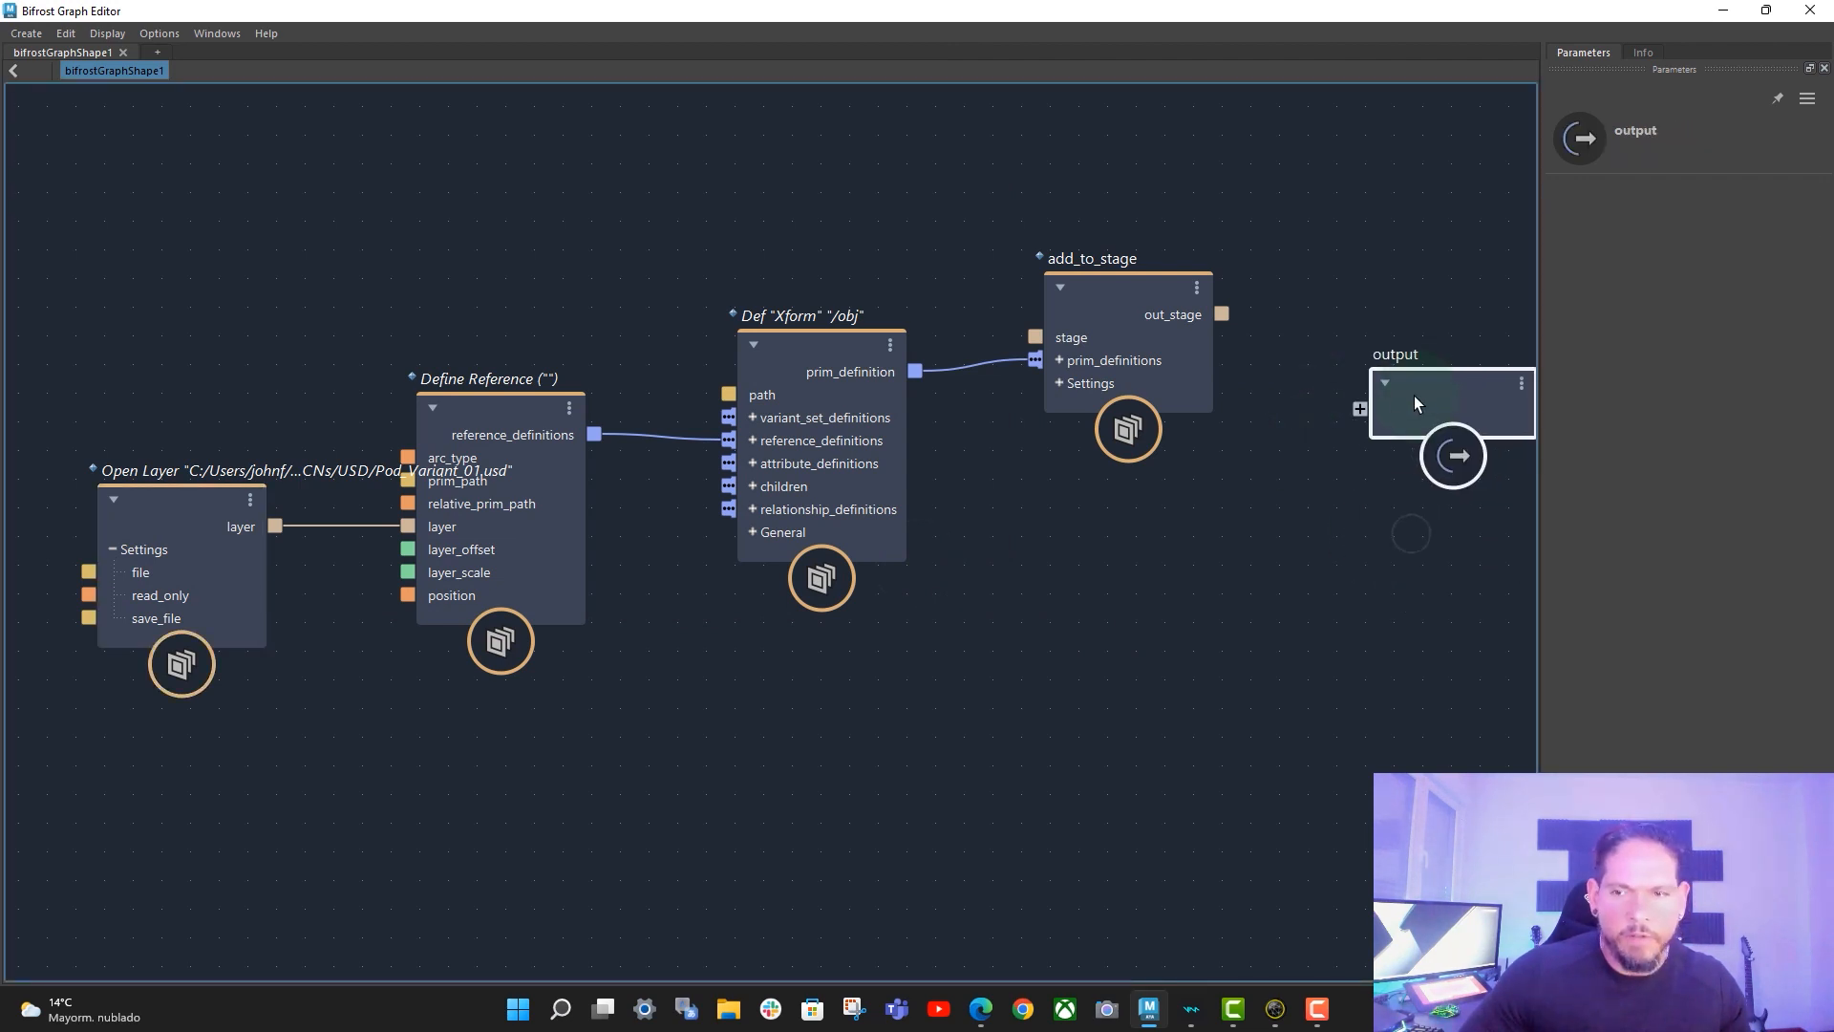
key(a)
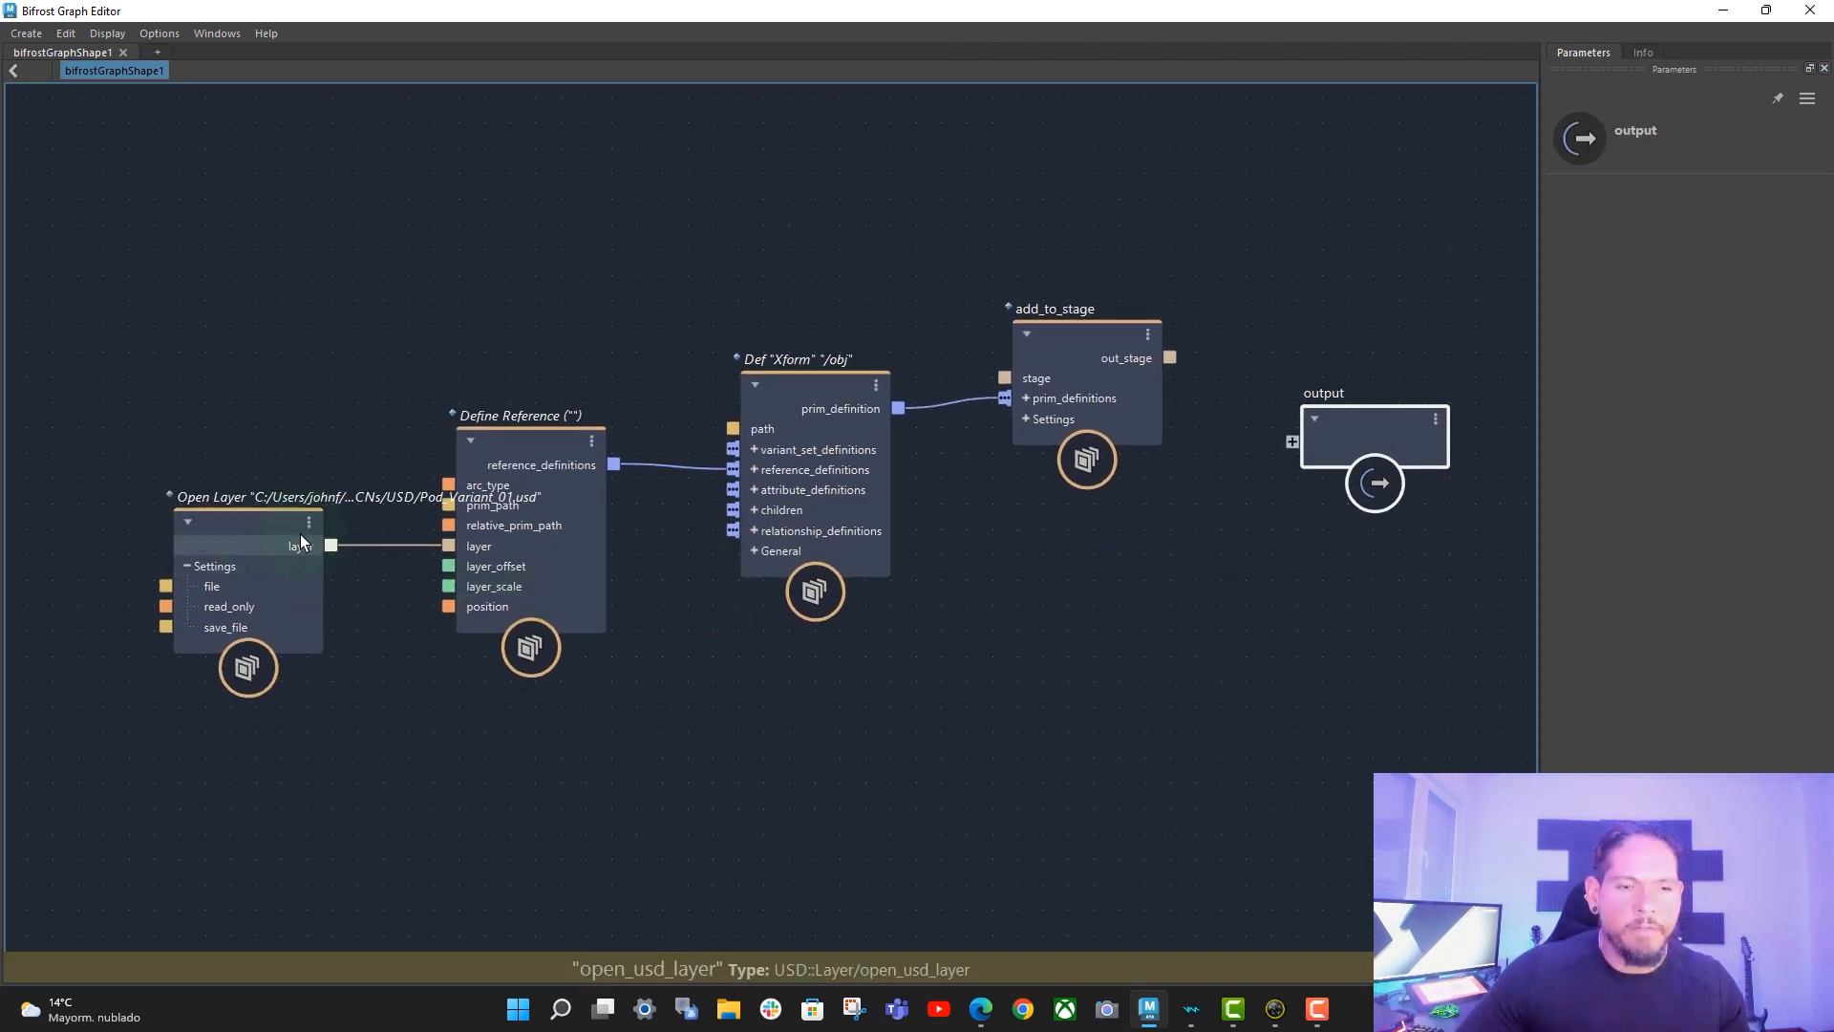
click(260, 537)
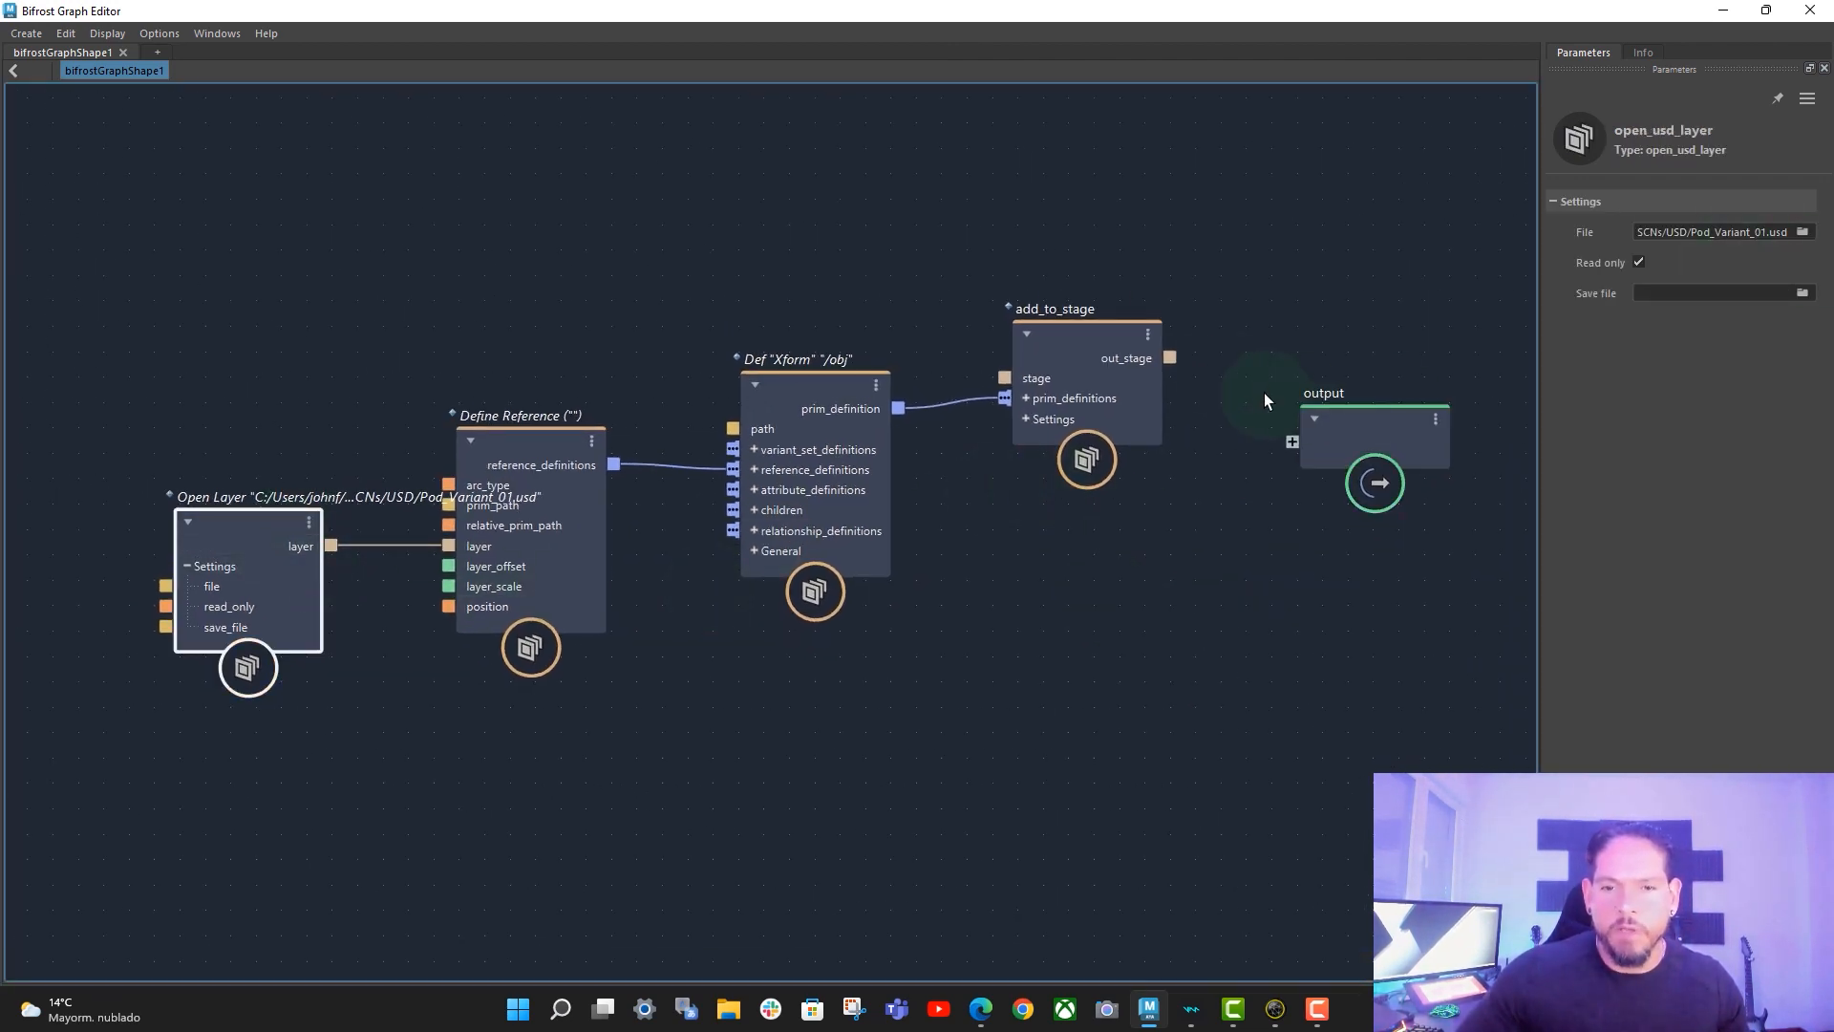
drag(1170, 357, 1292, 443)
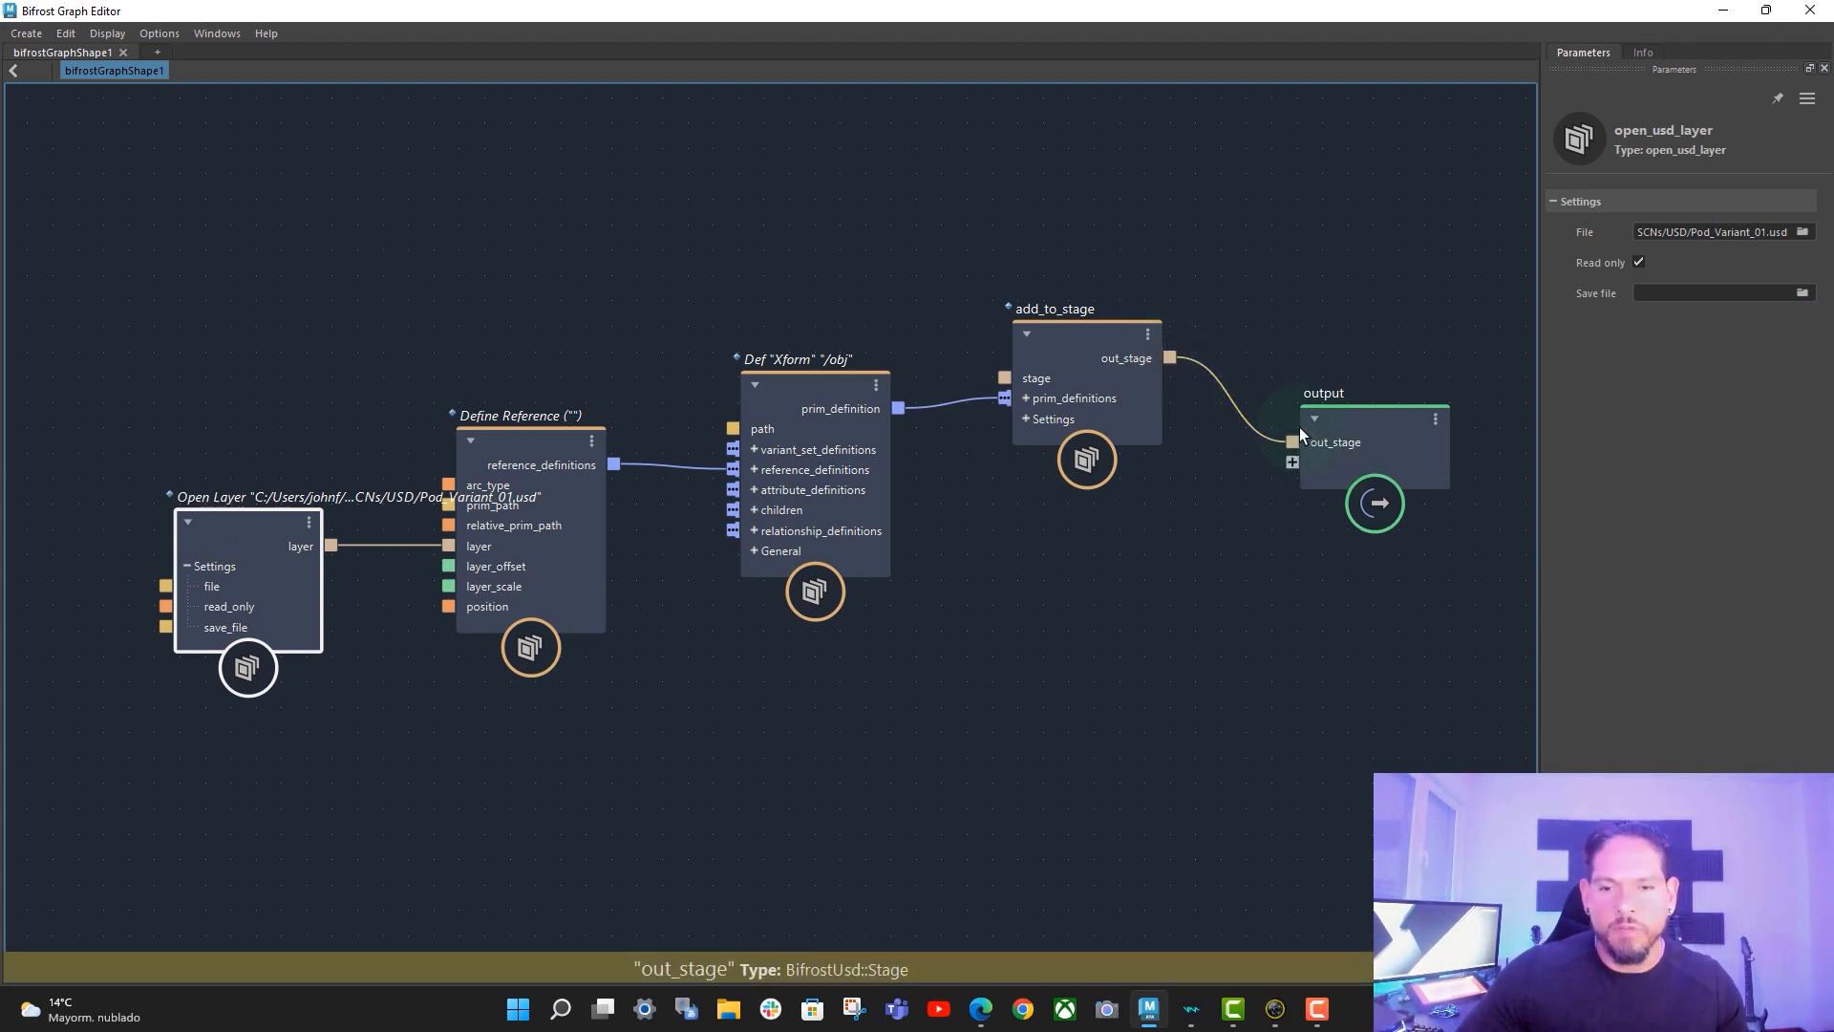
- Minimize the graph editor, expand the mayaUsdProxy1 hierarchy in the scene, and select its obj prim
click(1723, 9)
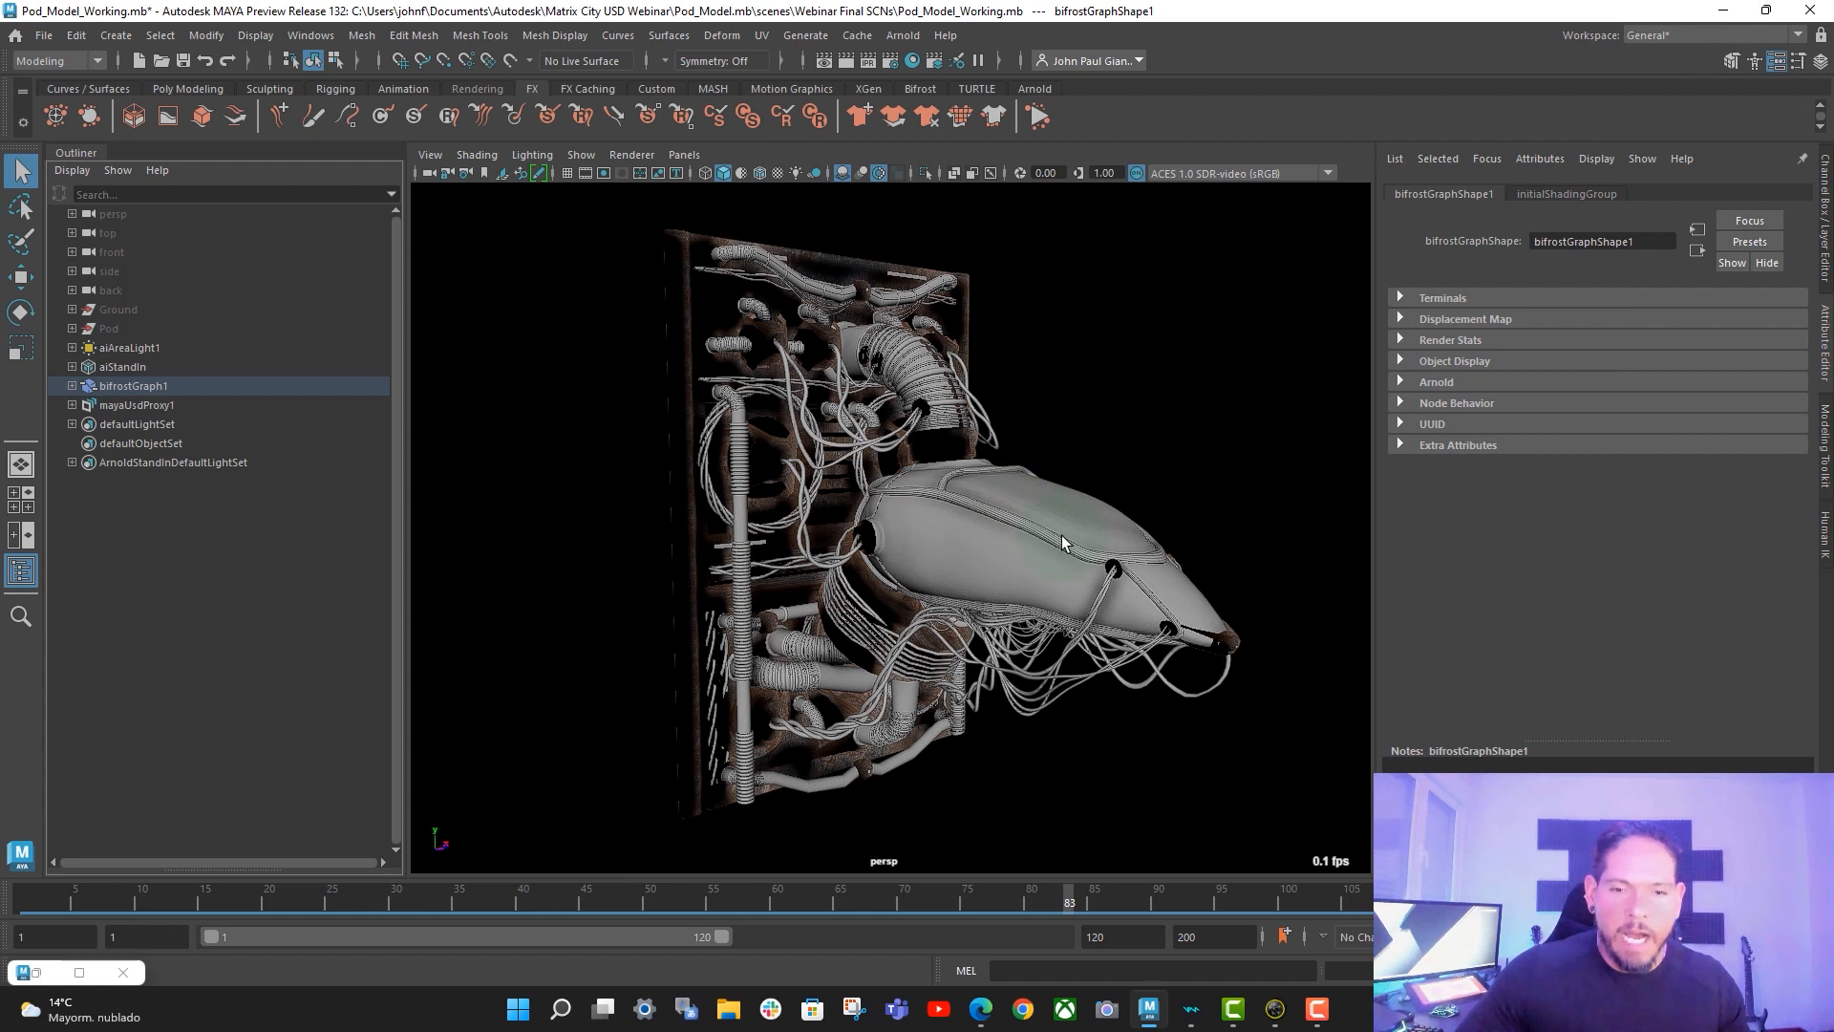
click(72, 404)
click(84, 423)
click(97, 443)
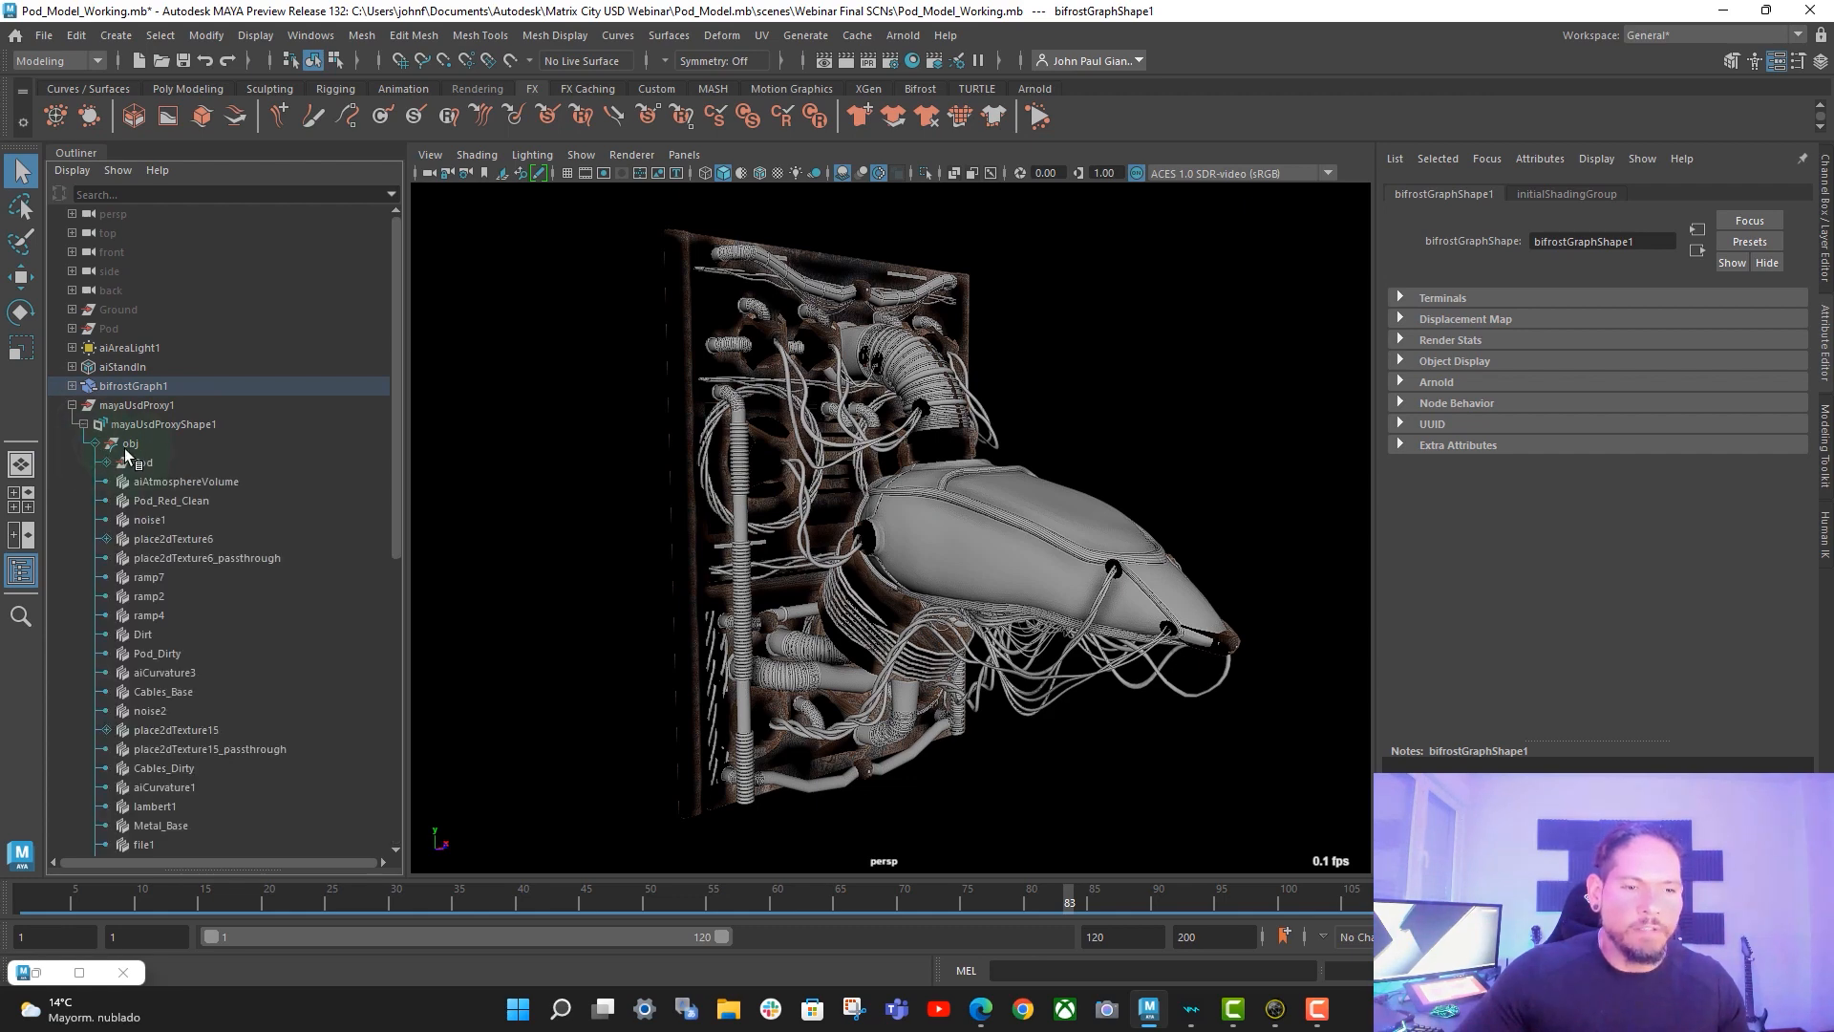
click(137, 444)
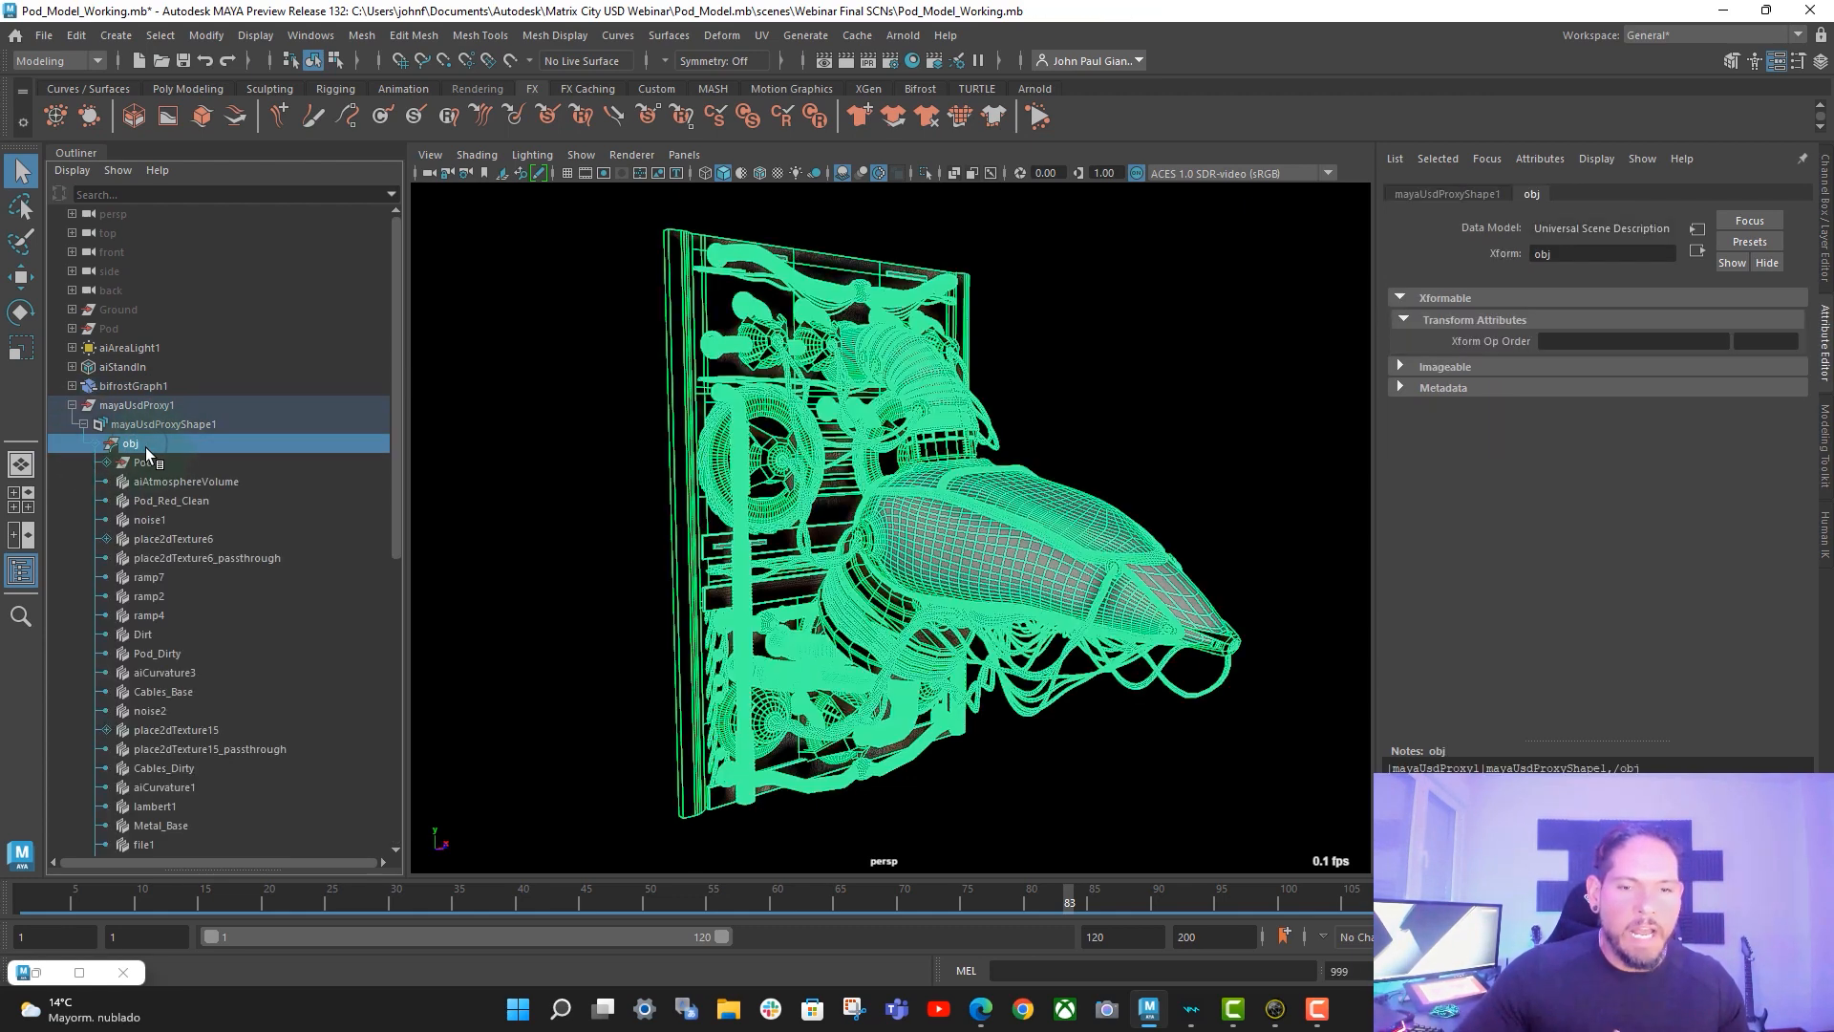
- Restore the graph editor and set the define_usd_prim node's path to /POD
click(38, 971)
click(831, 391)
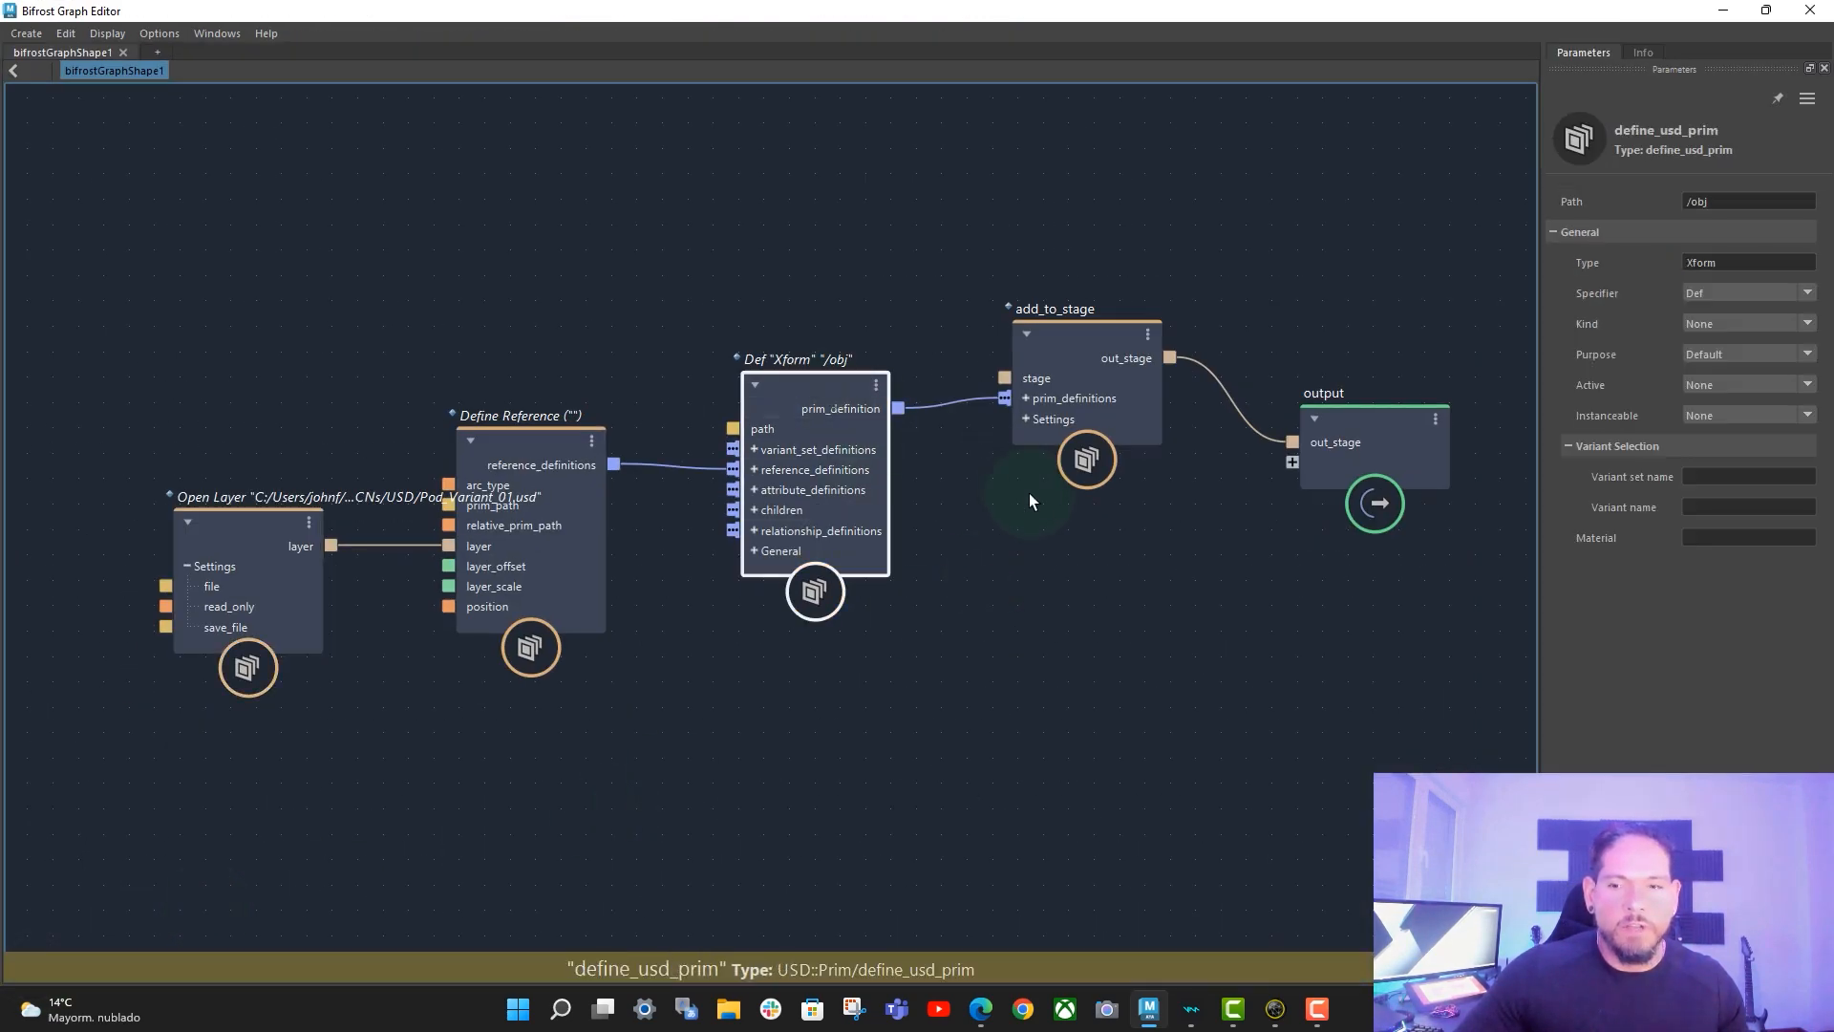
click(1696, 202)
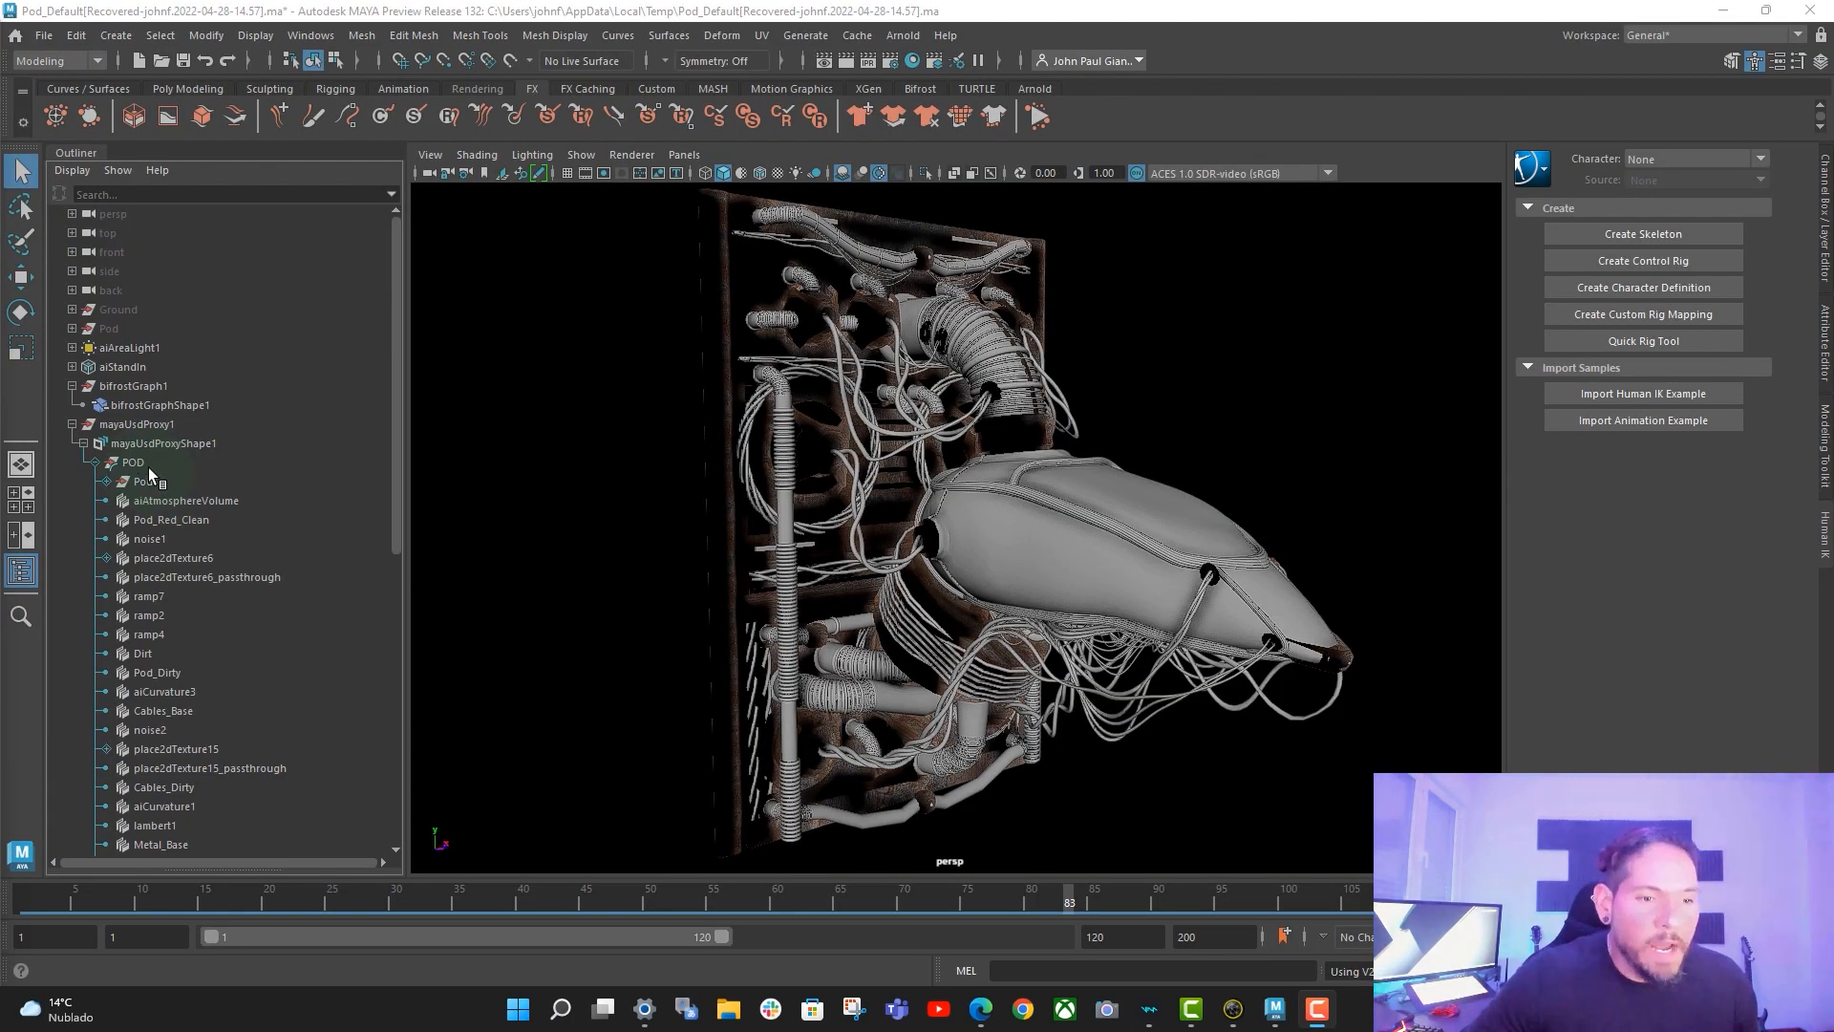
- Examine the POD prim's hierarchy in the Outliner, including the Pod geometry groups, the shading nodes and the Looks group
click(134, 462)
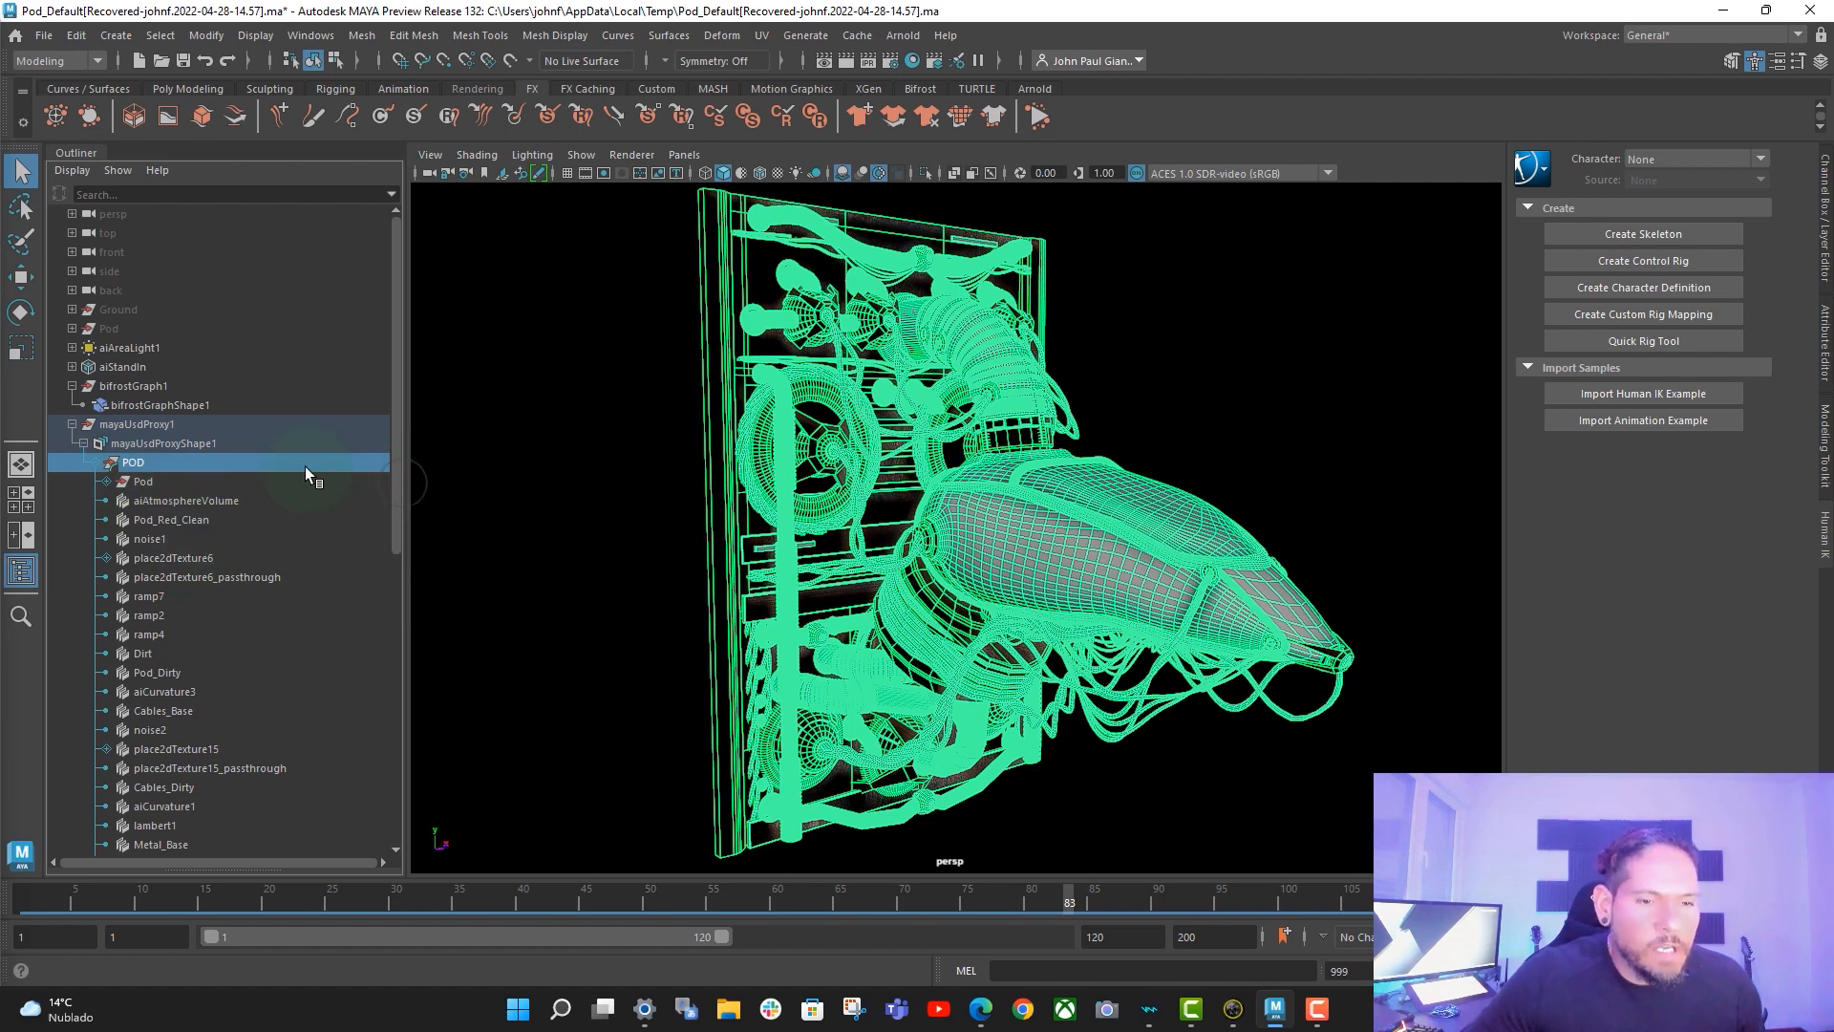
click(132, 483)
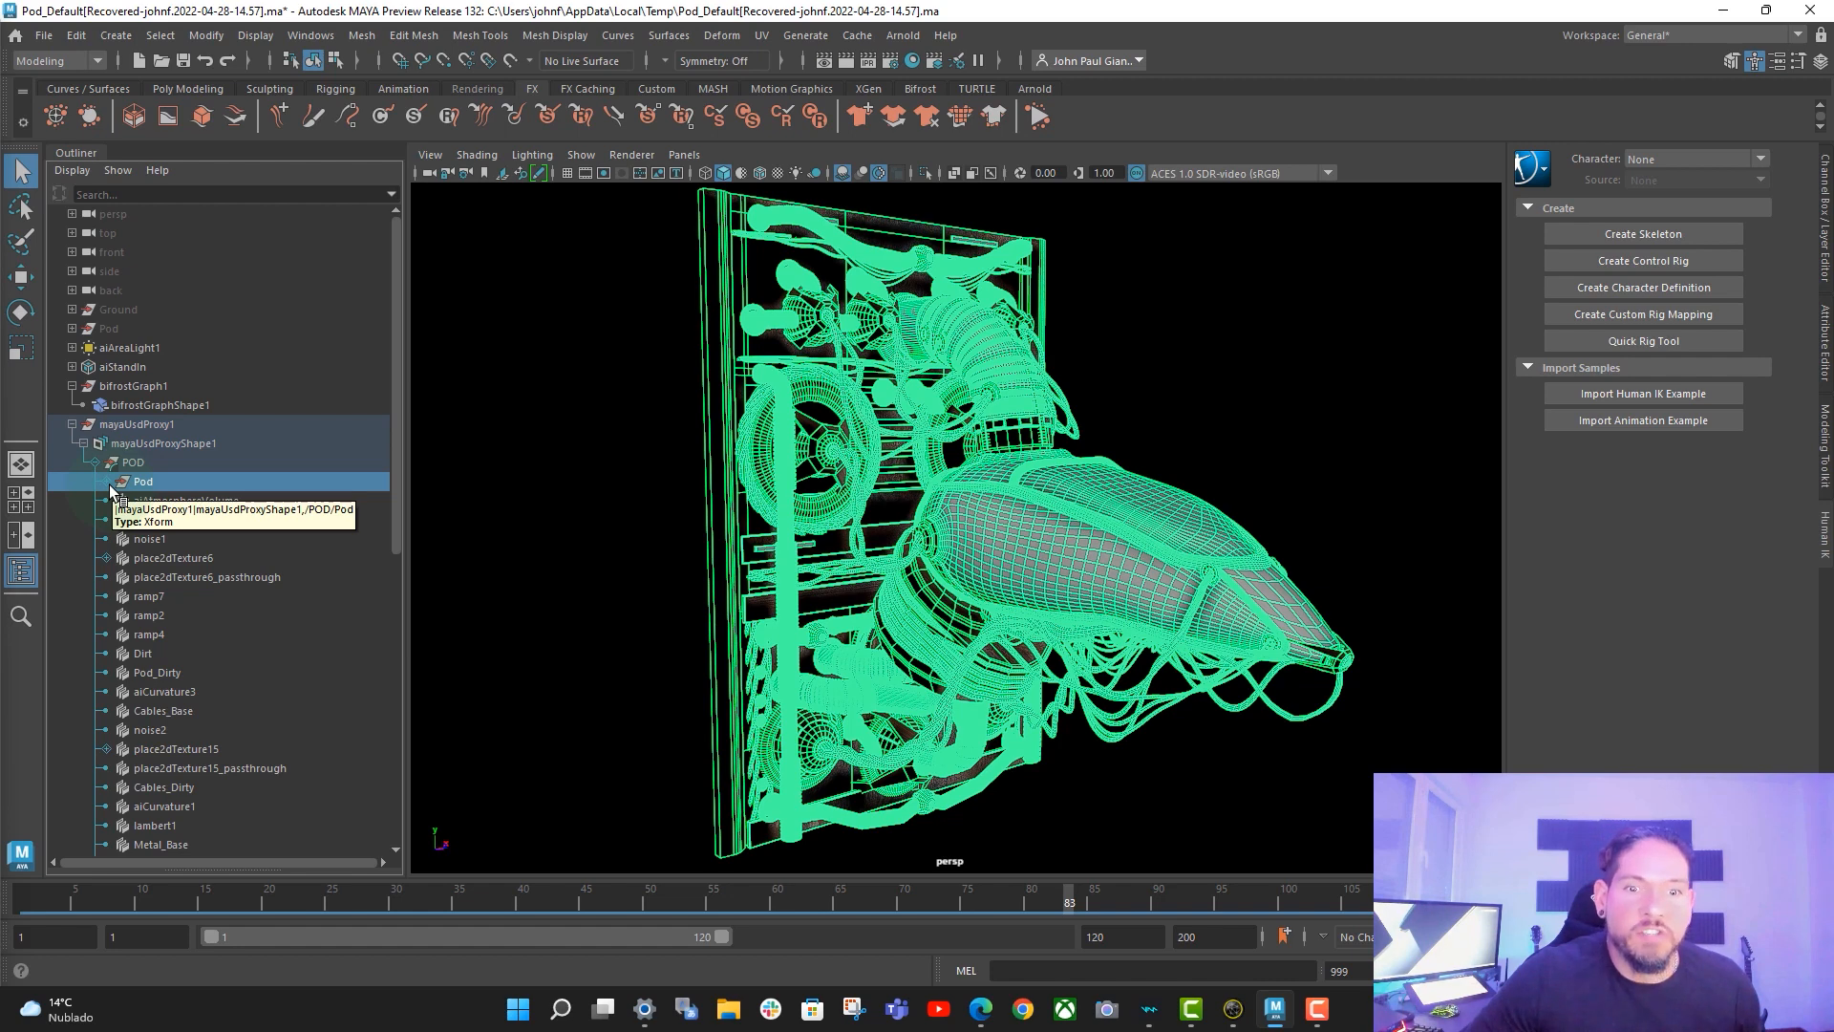
click(107, 482)
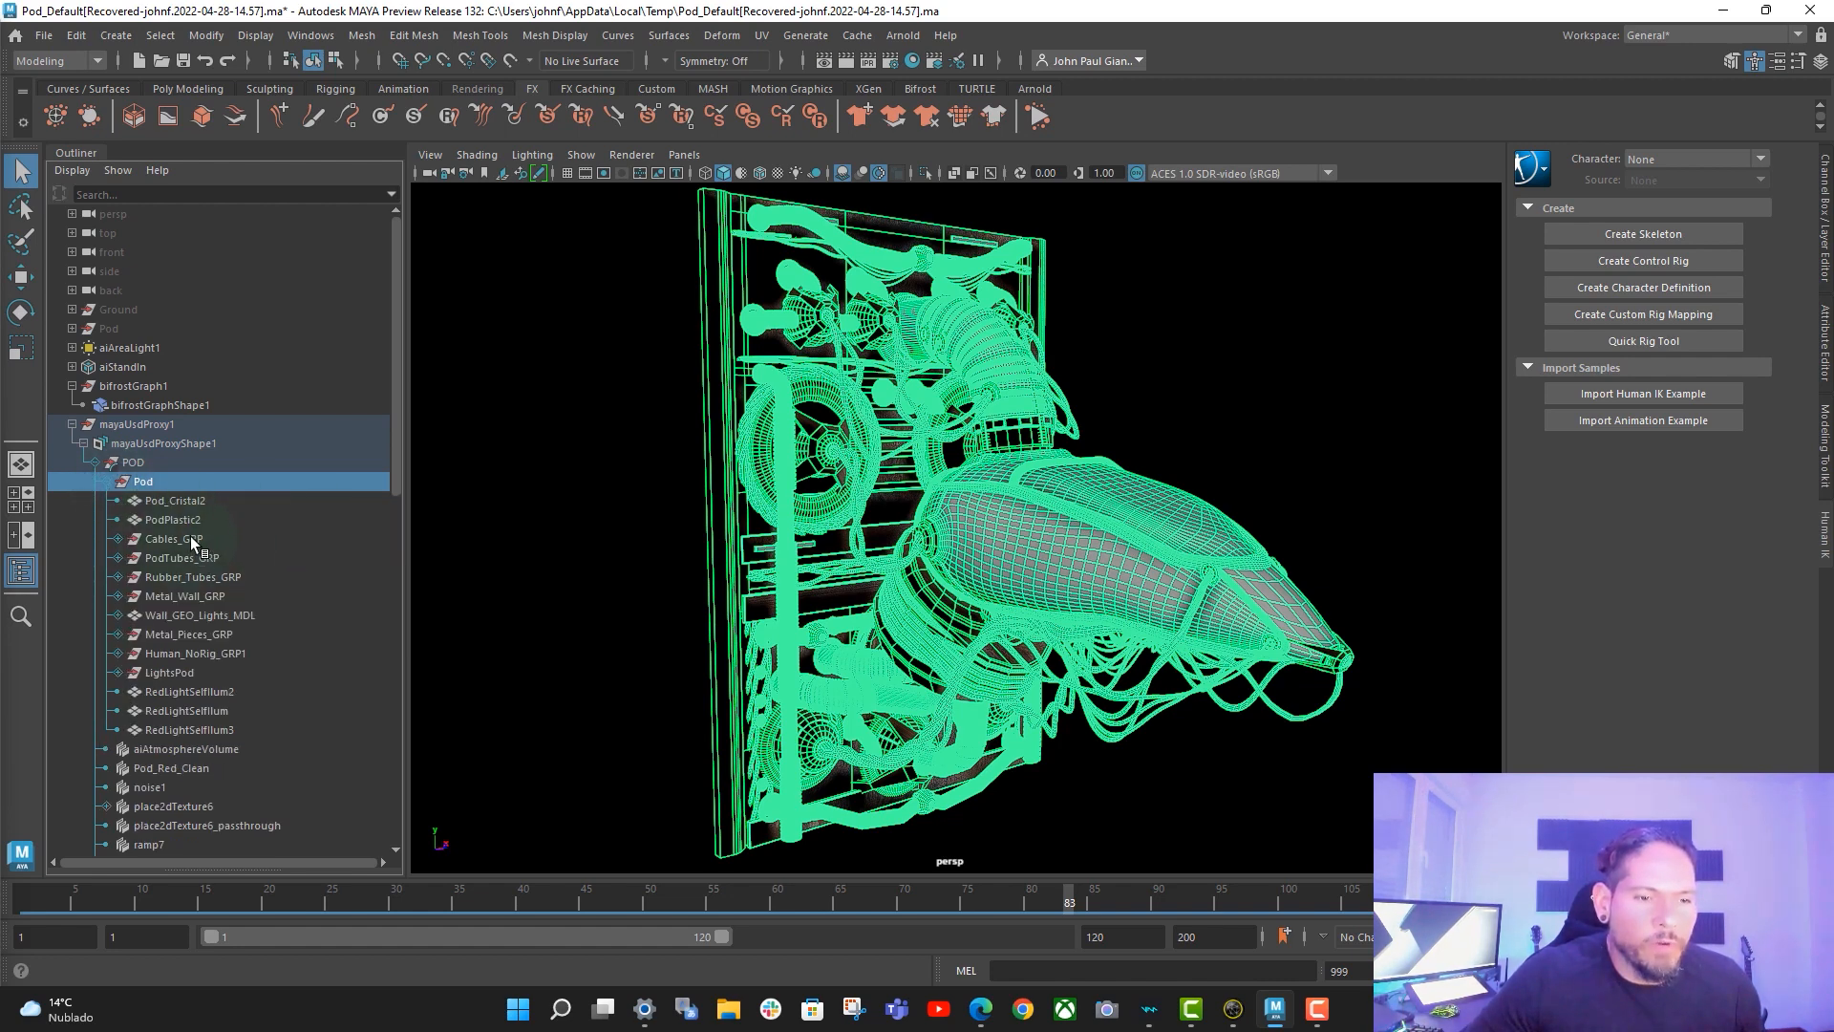
scroll(391, 497, down, 3)
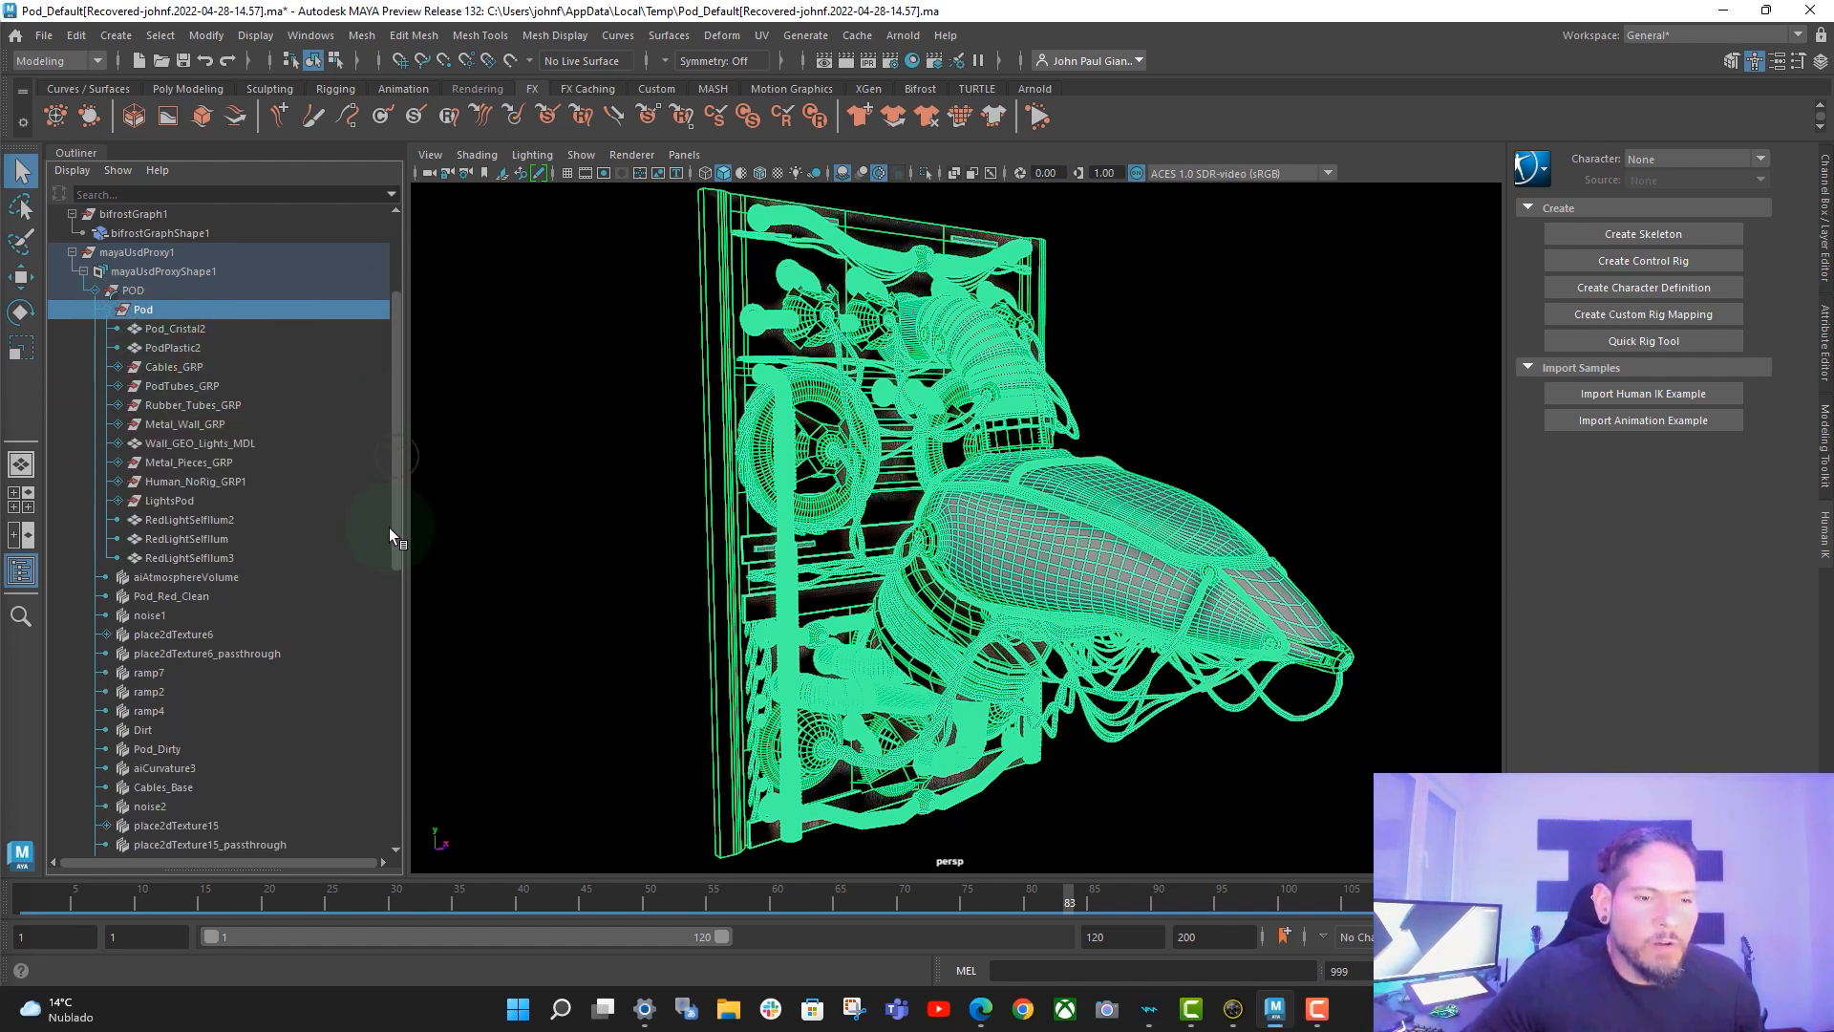
scroll(309, 591, down, 5)
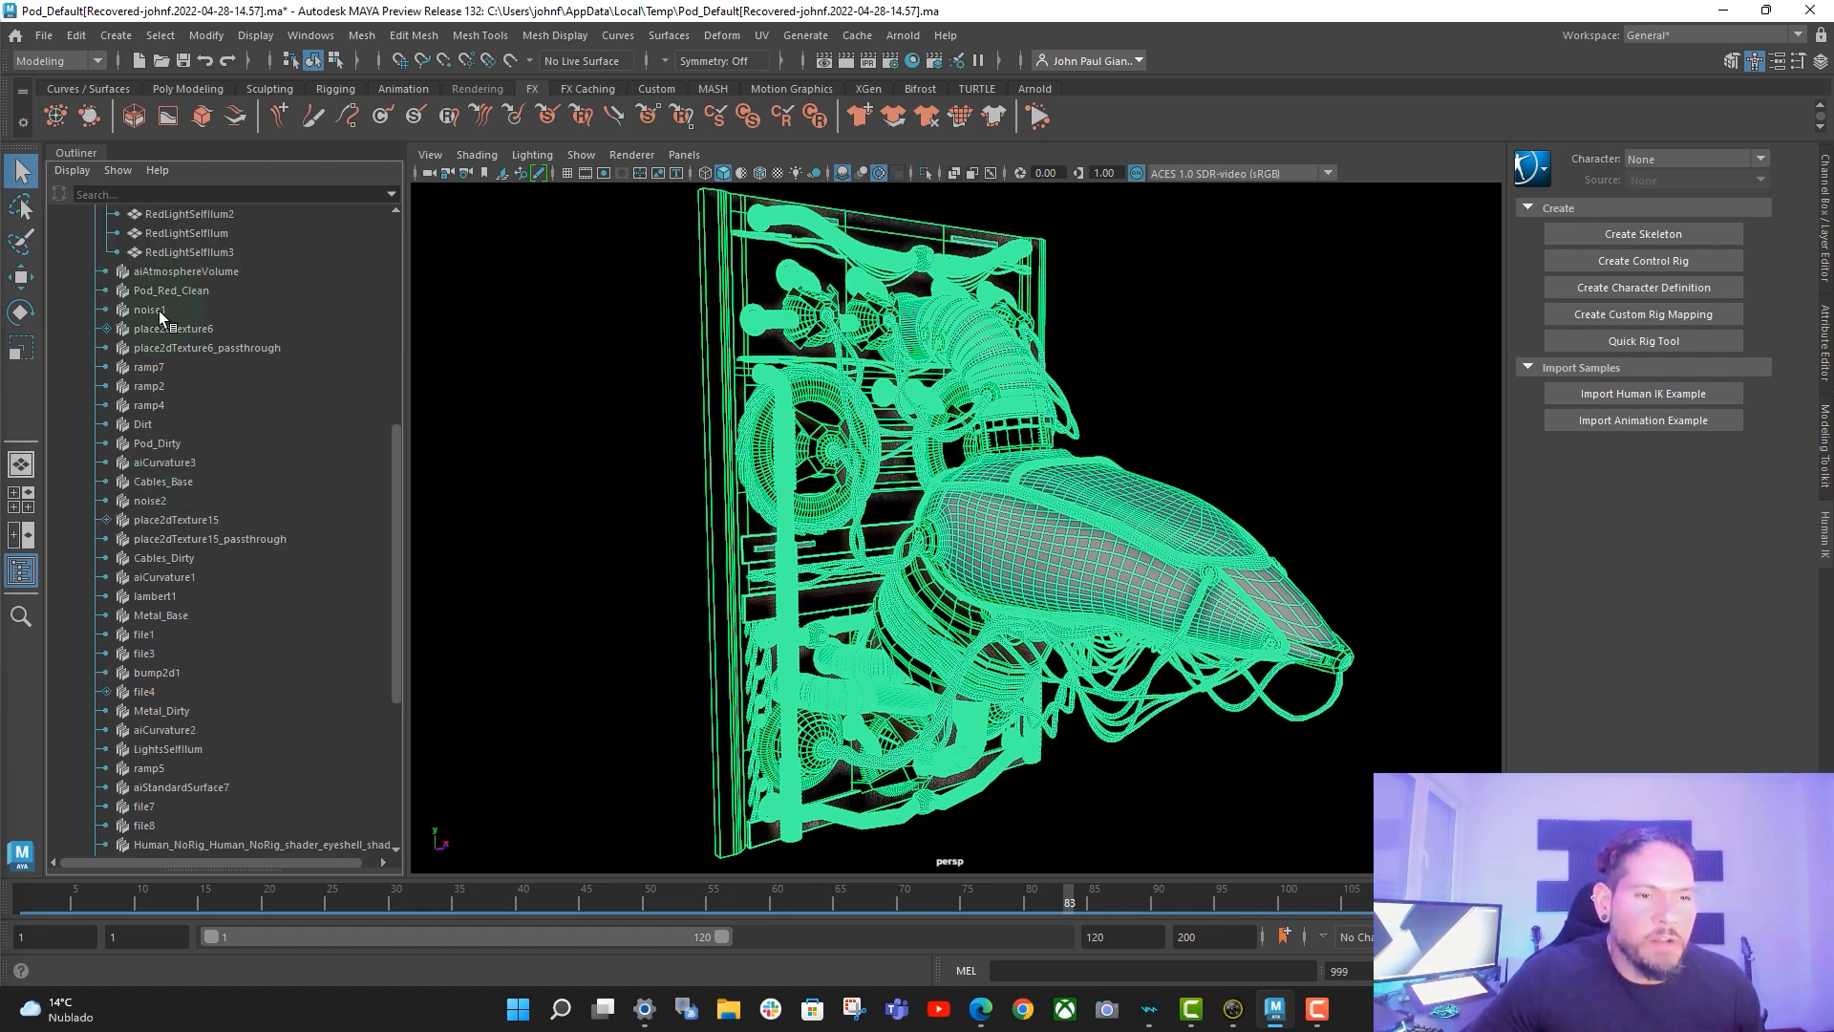
scroll(214, 434, down, 5)
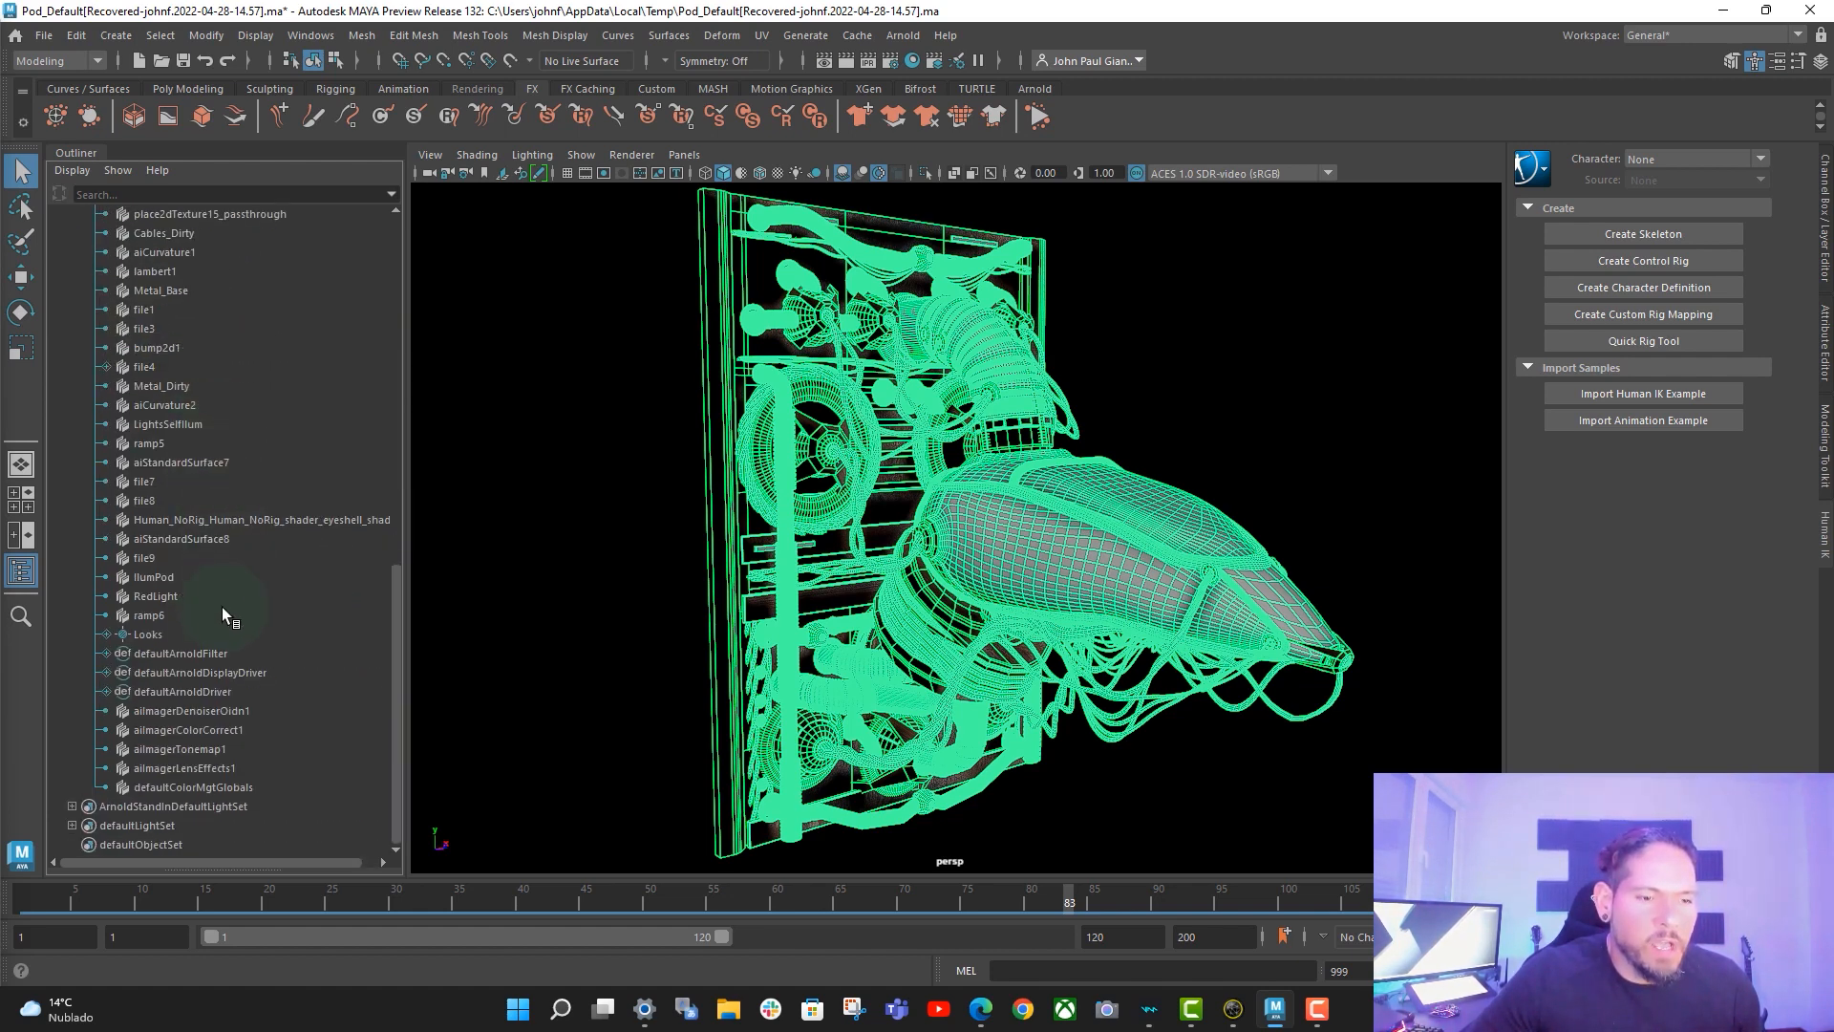
click(106, 634)
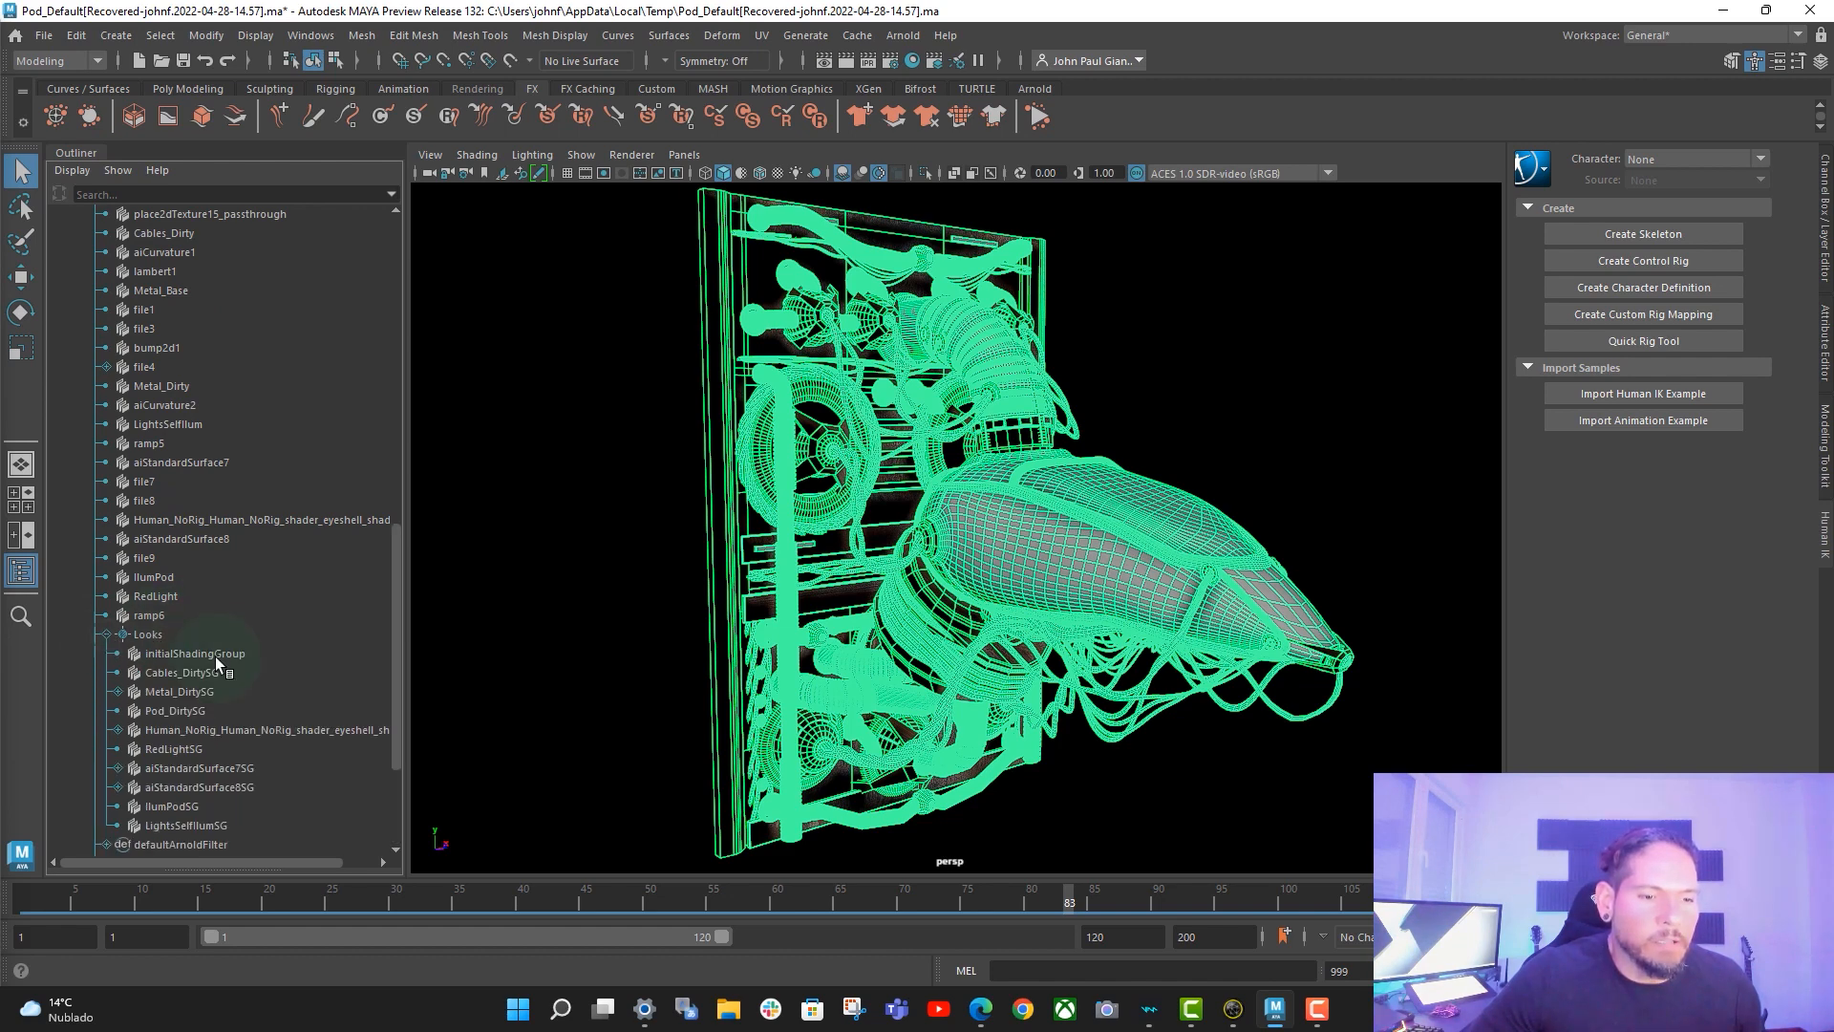
scroll(213, 488, down, 3)
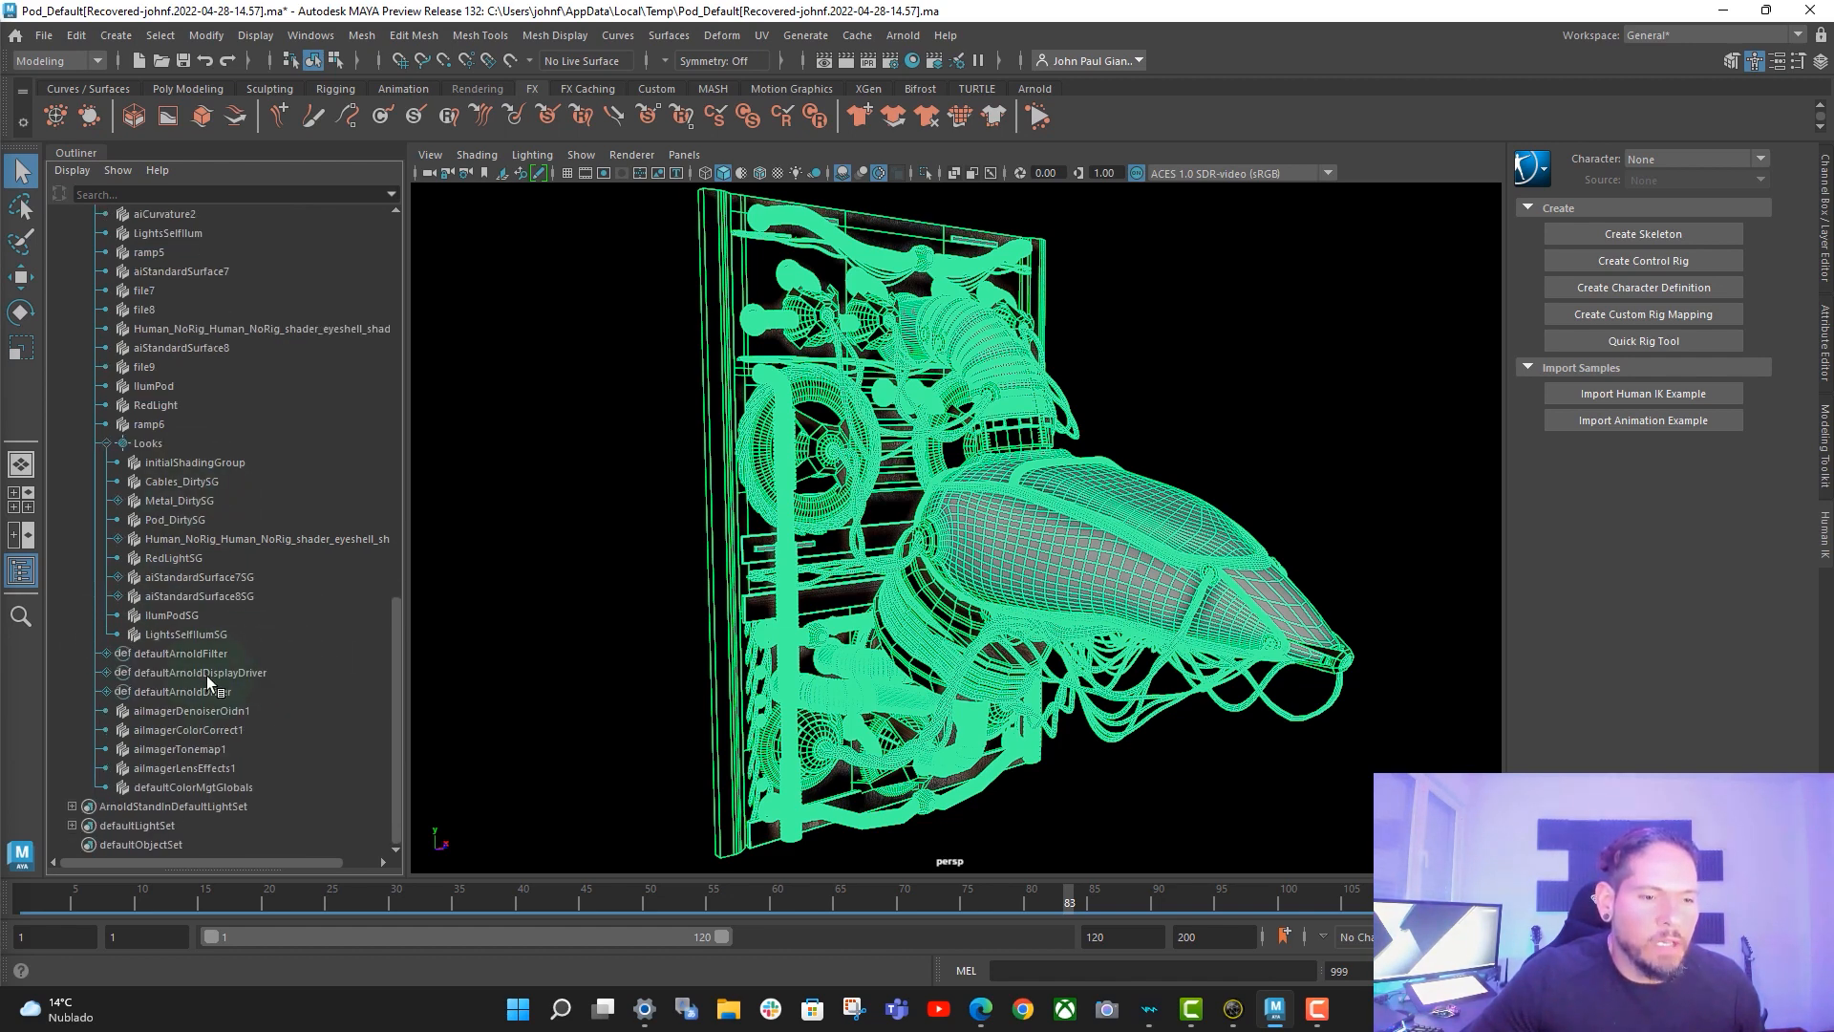
- Collapse the mayaUsdProxy1 hierarchy, clear the selection, and start the Arnold viewport render with the Beauty AOV
scroll(229, 717, up, 15)
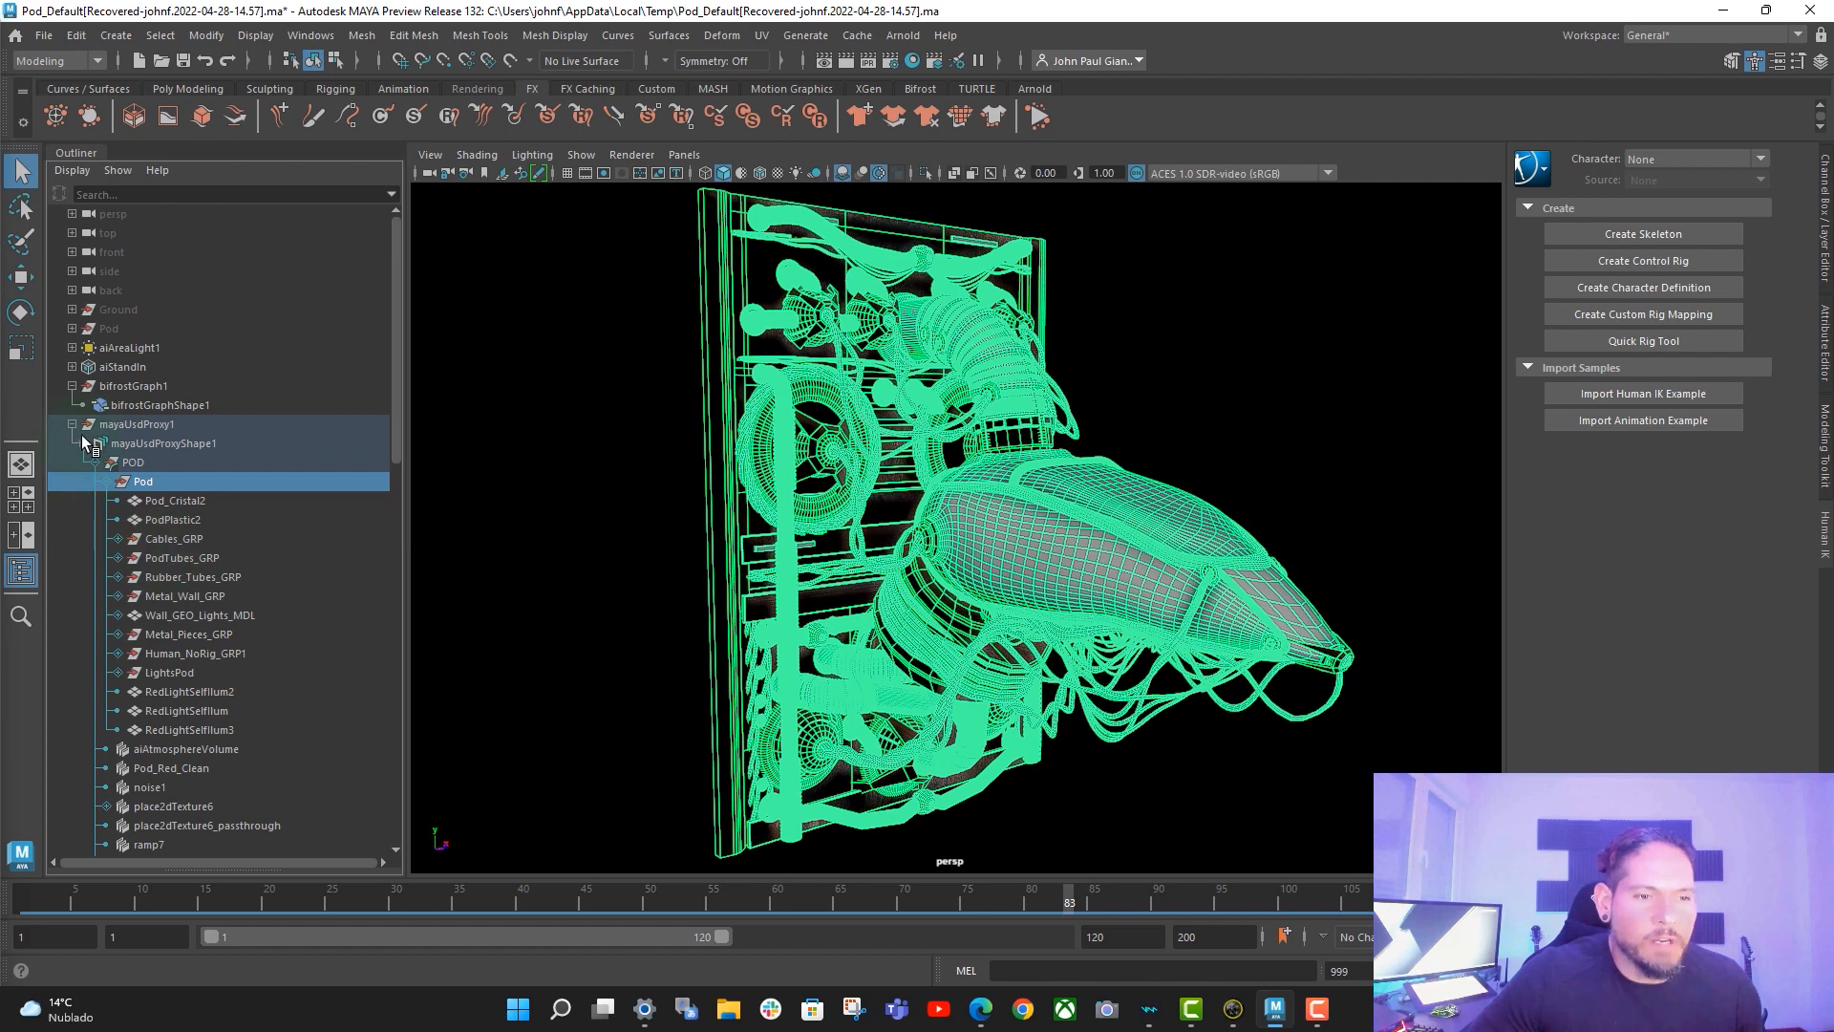
click(73, 424)
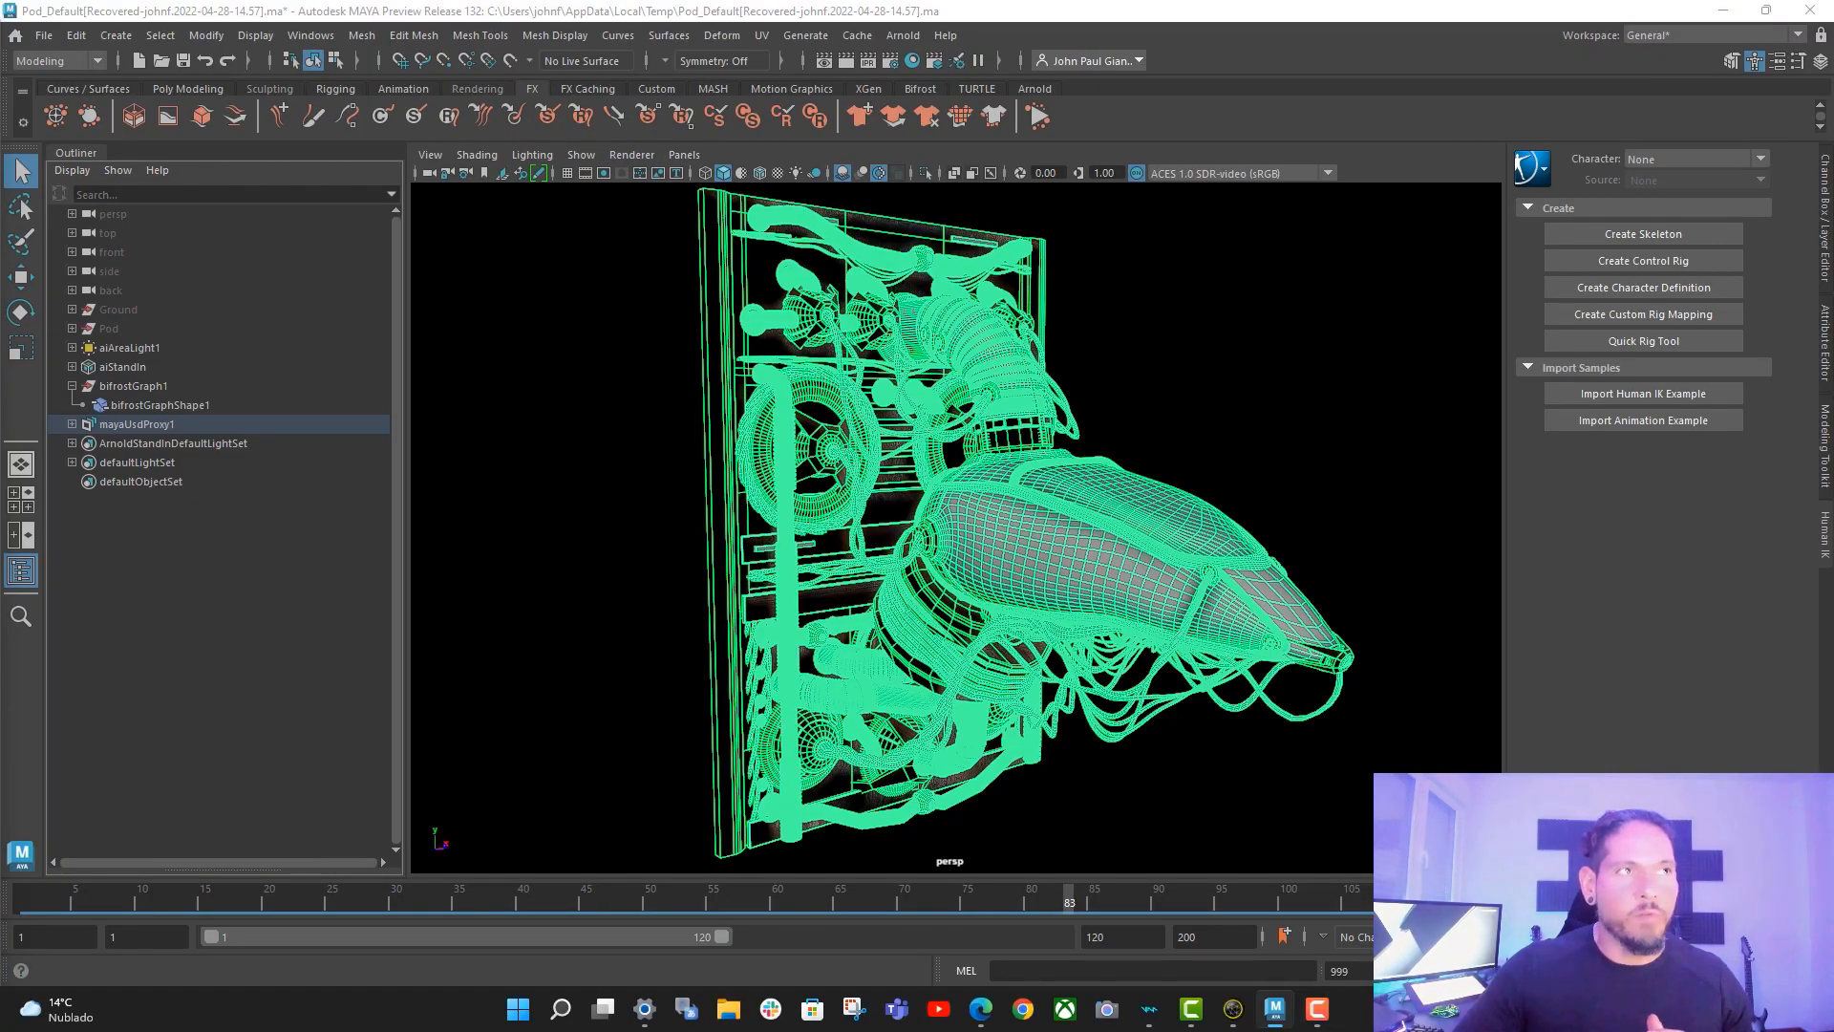
drag(465, 189, 210, 520)
click(544, 392)
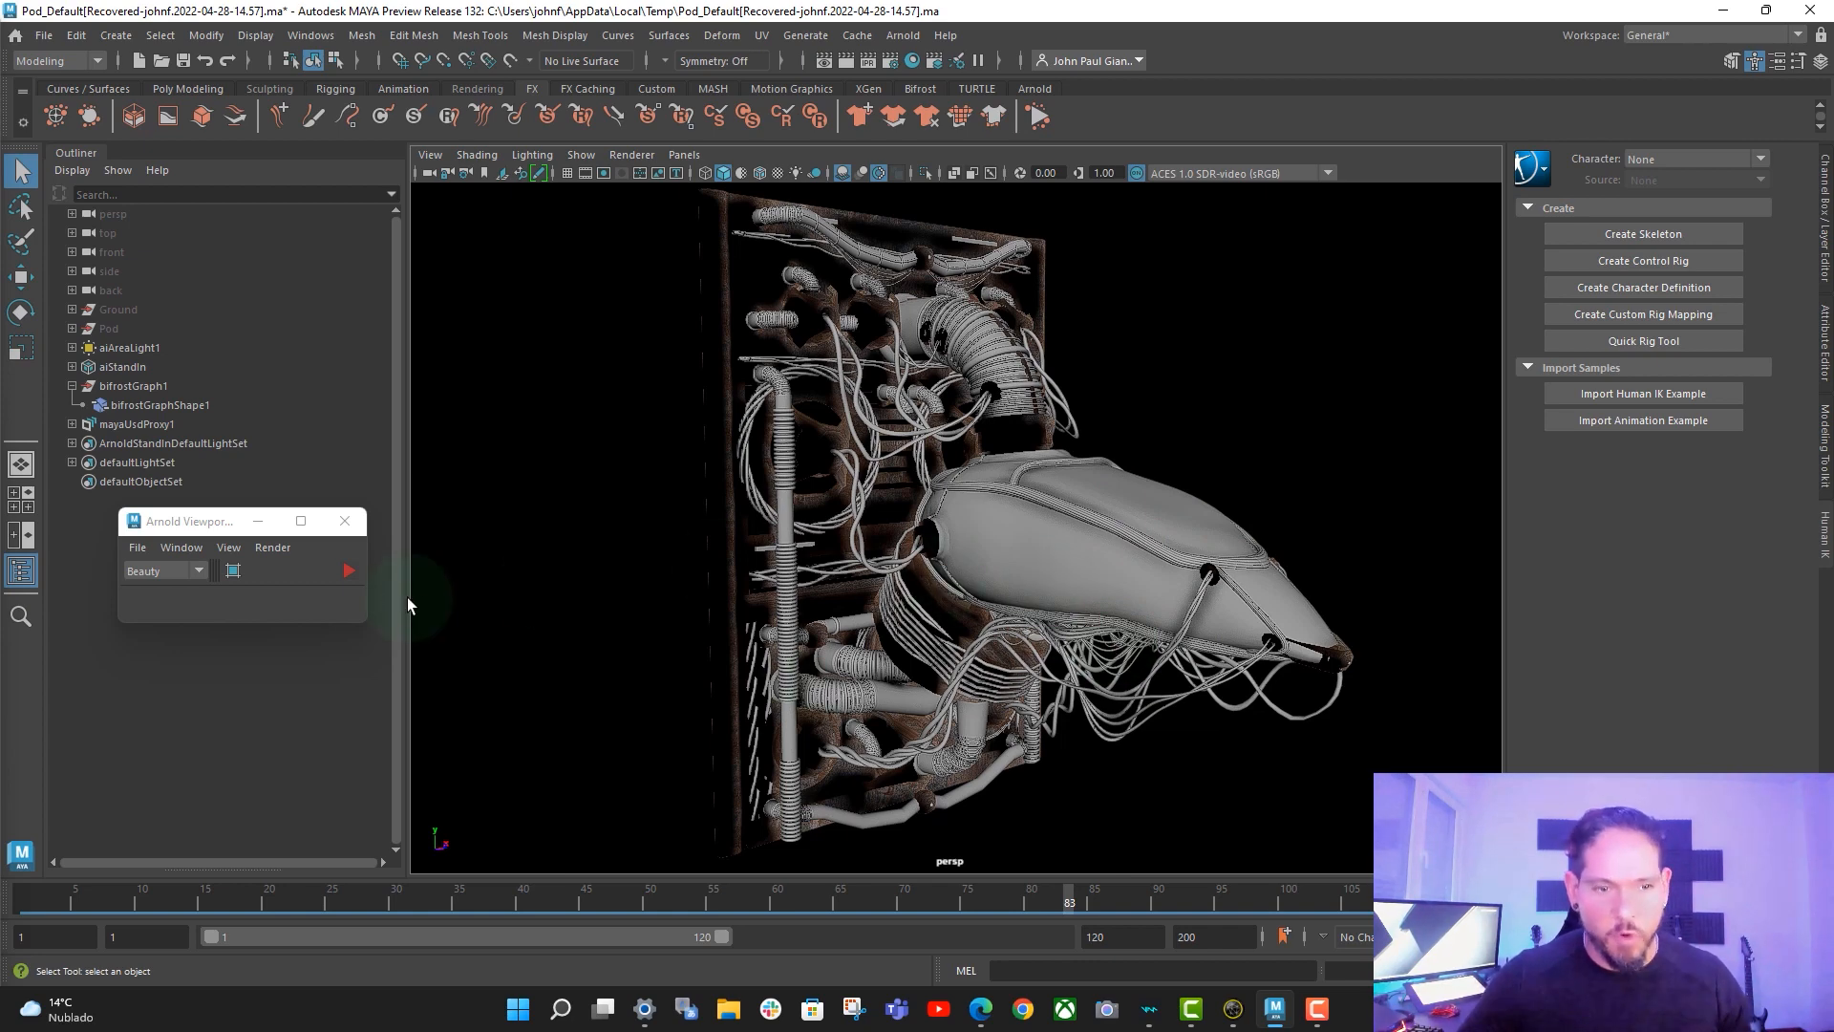
click(349, 573)
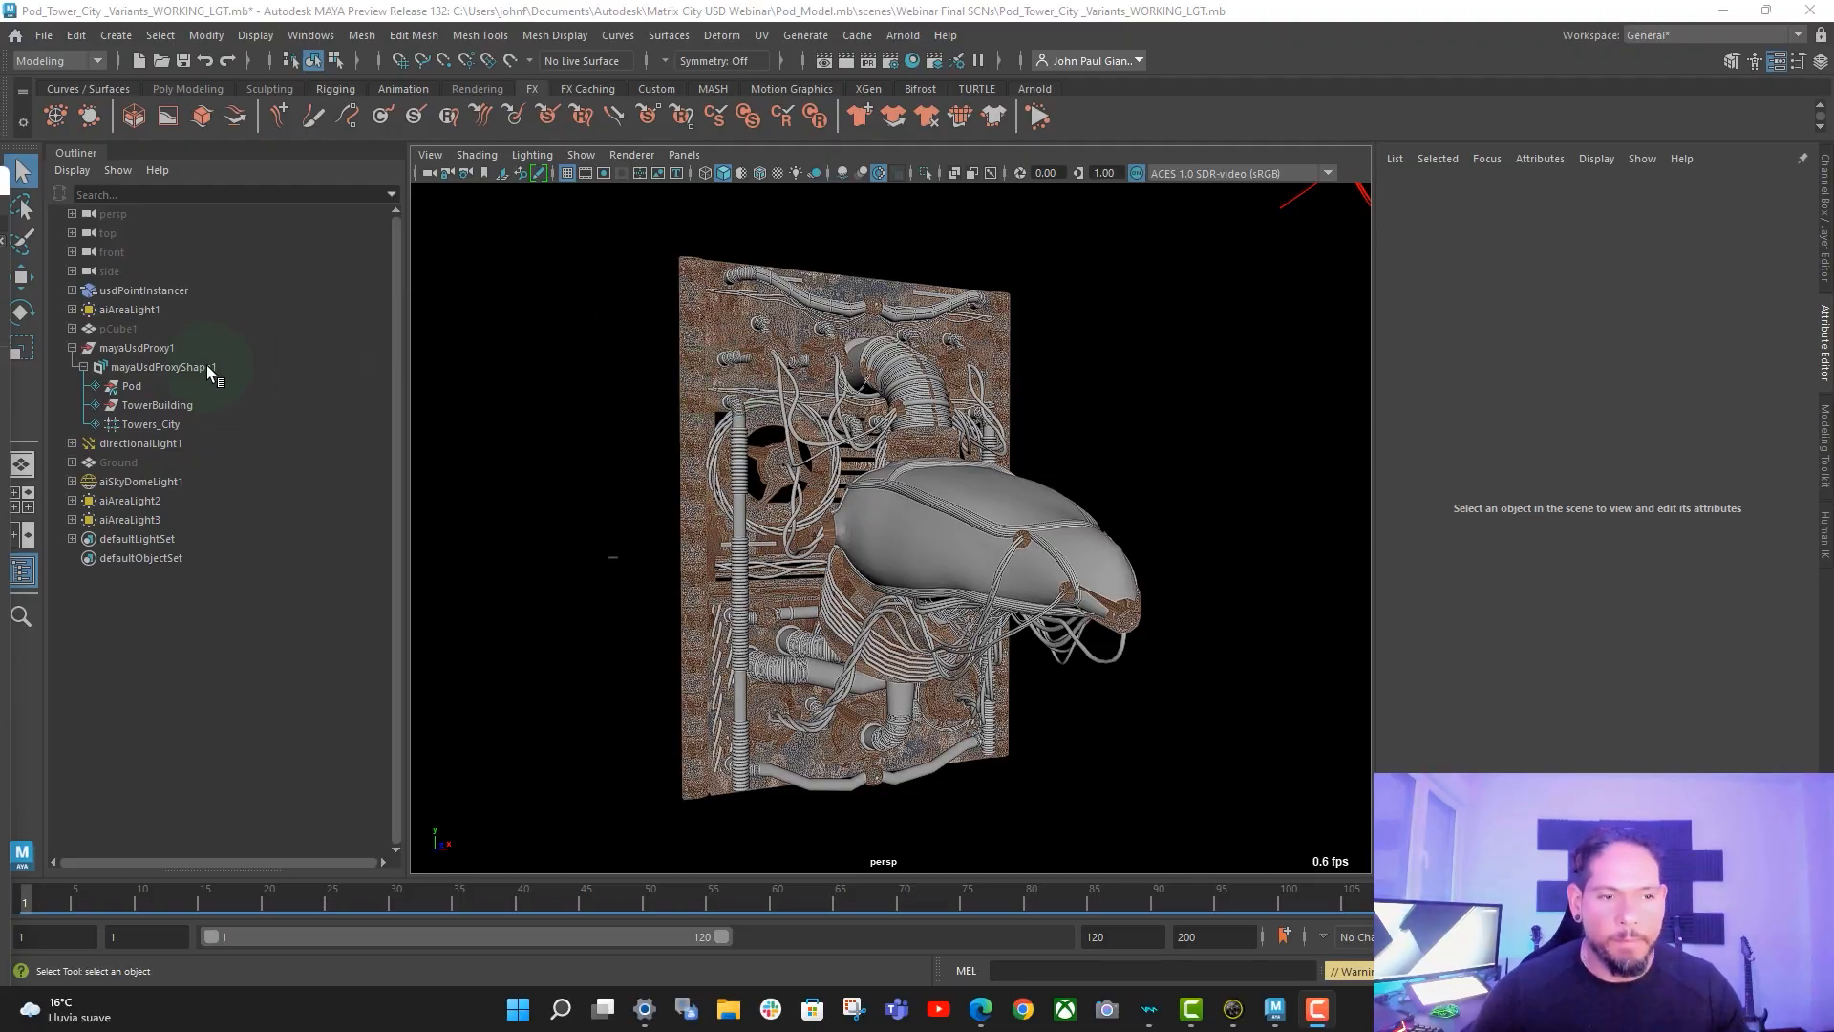
- Switch the mayaUsdProxyShape1 display purpose from Render to Proxy
click(162, 366)
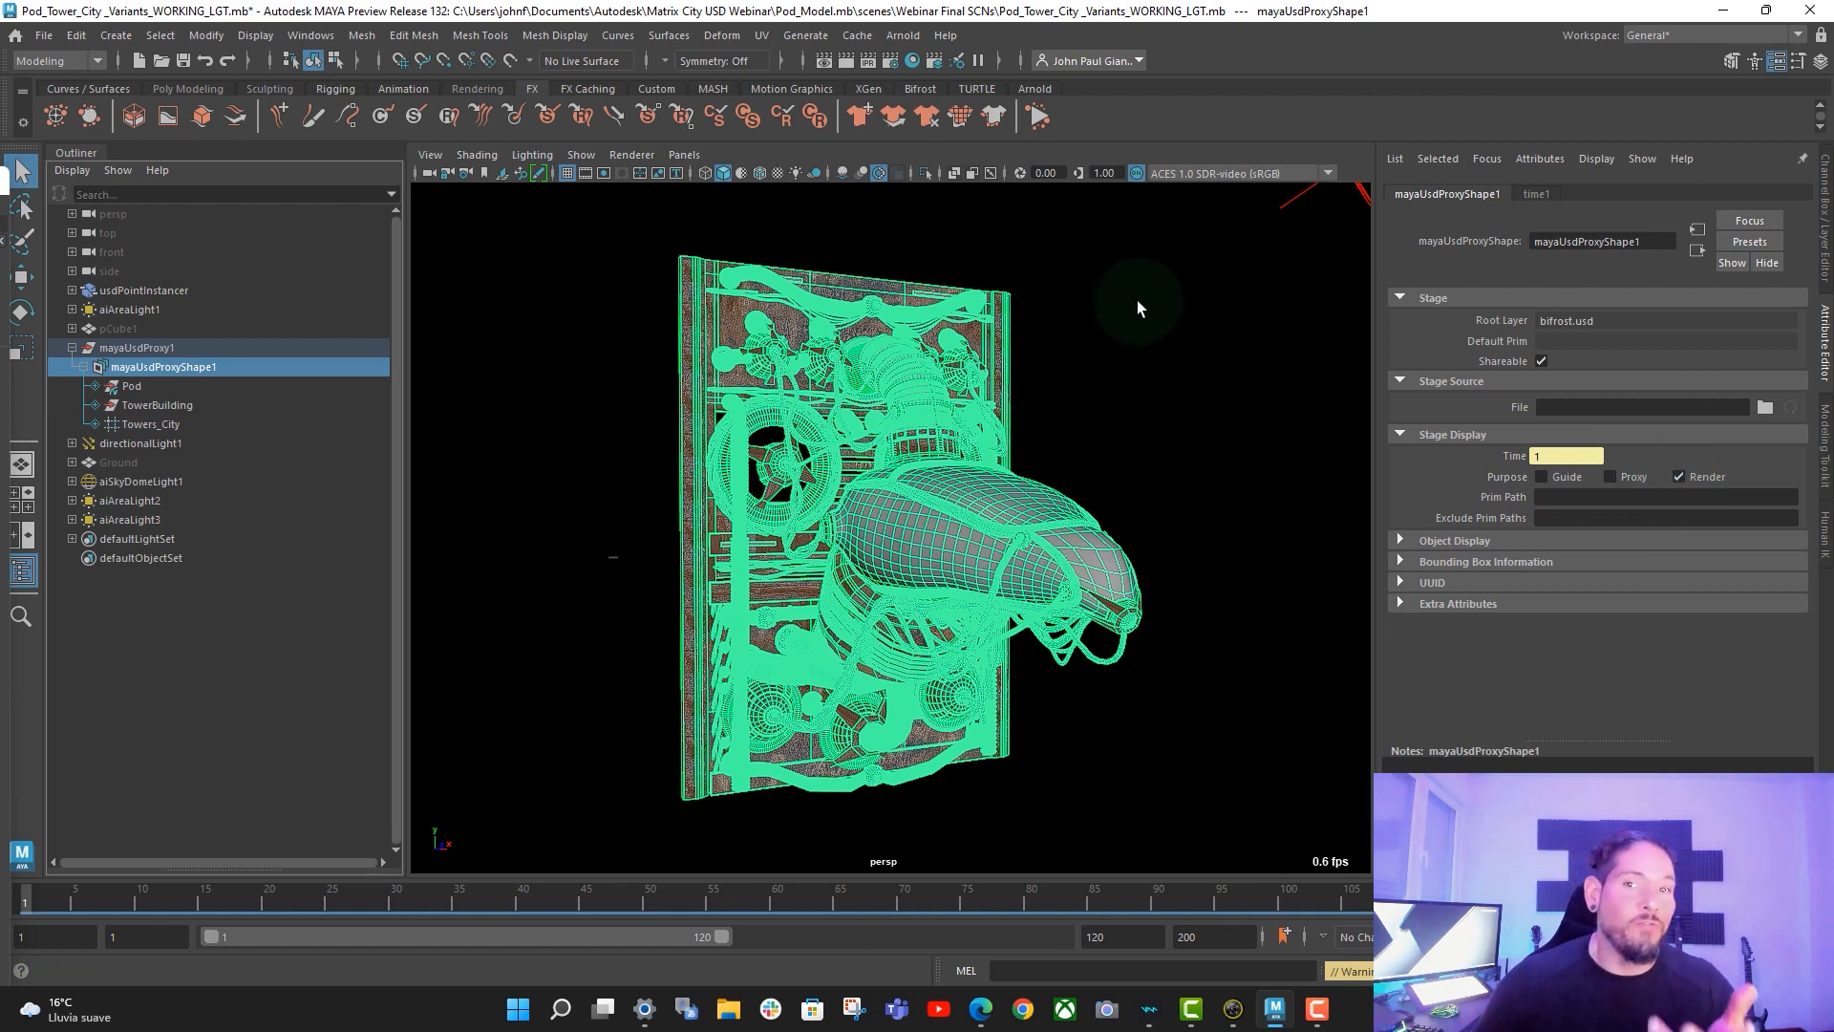
click(1681, 476)
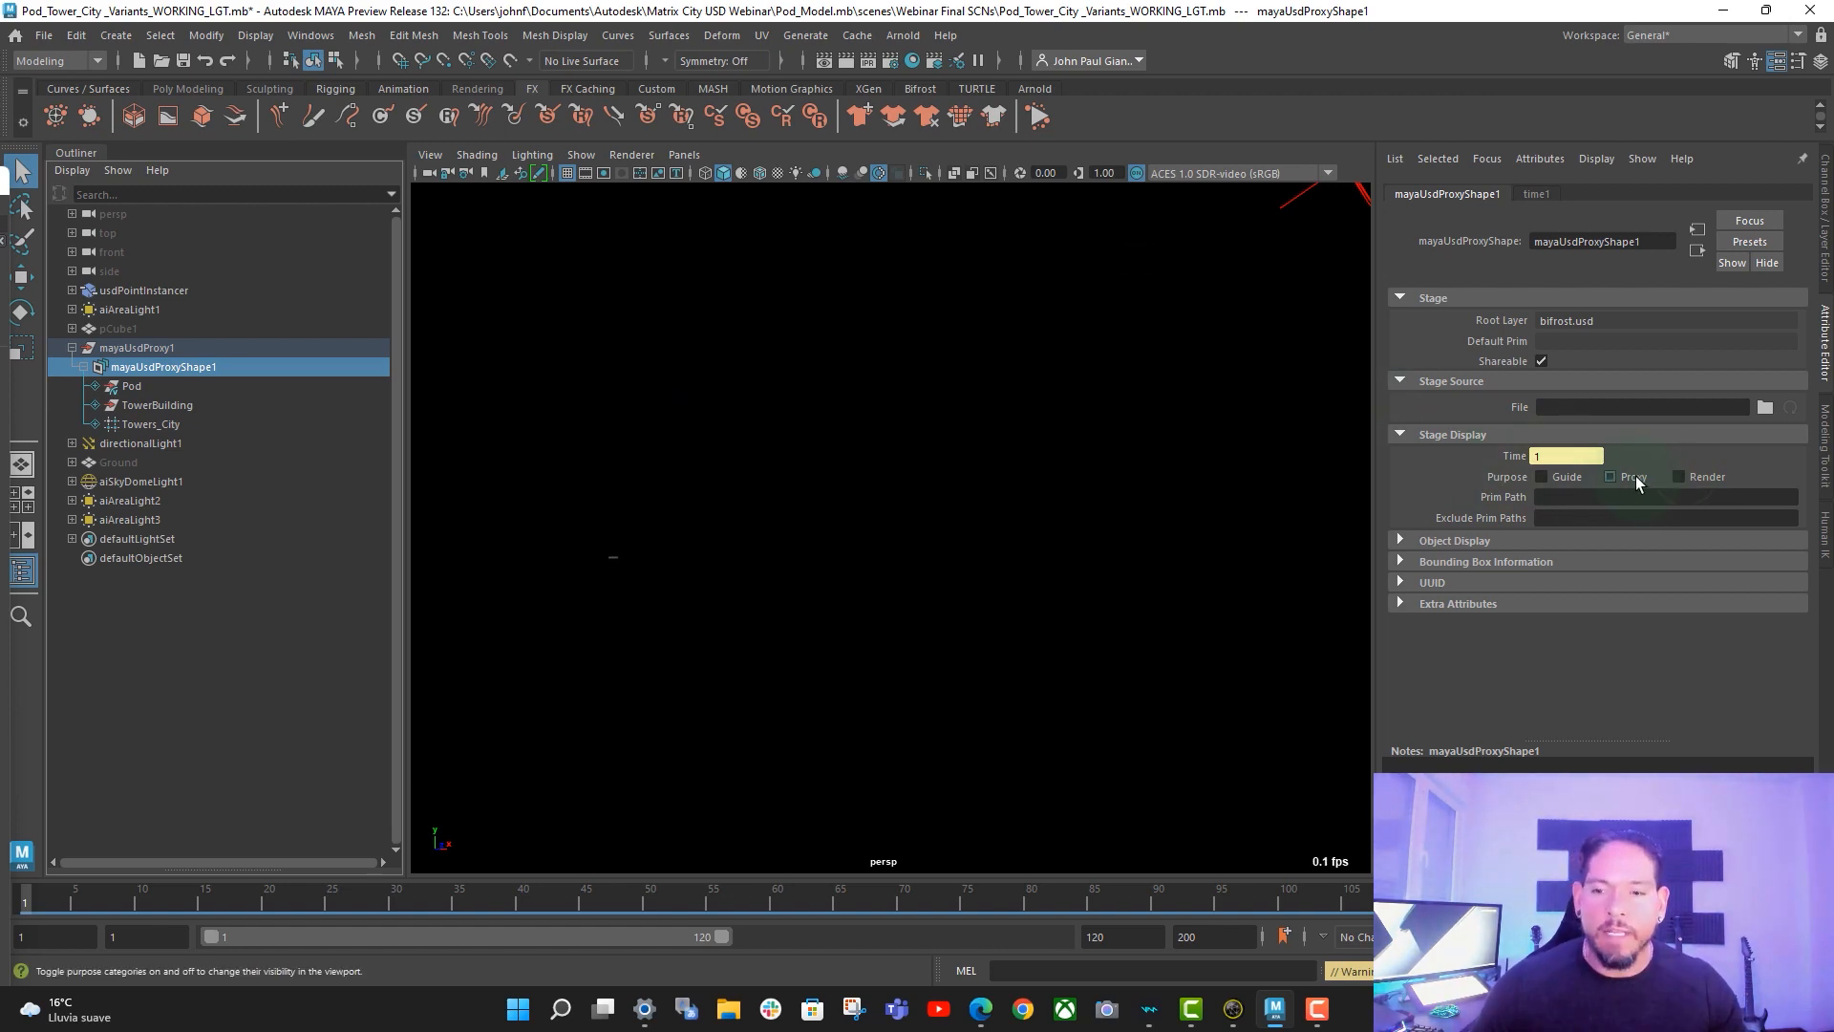
click(1611, 476)
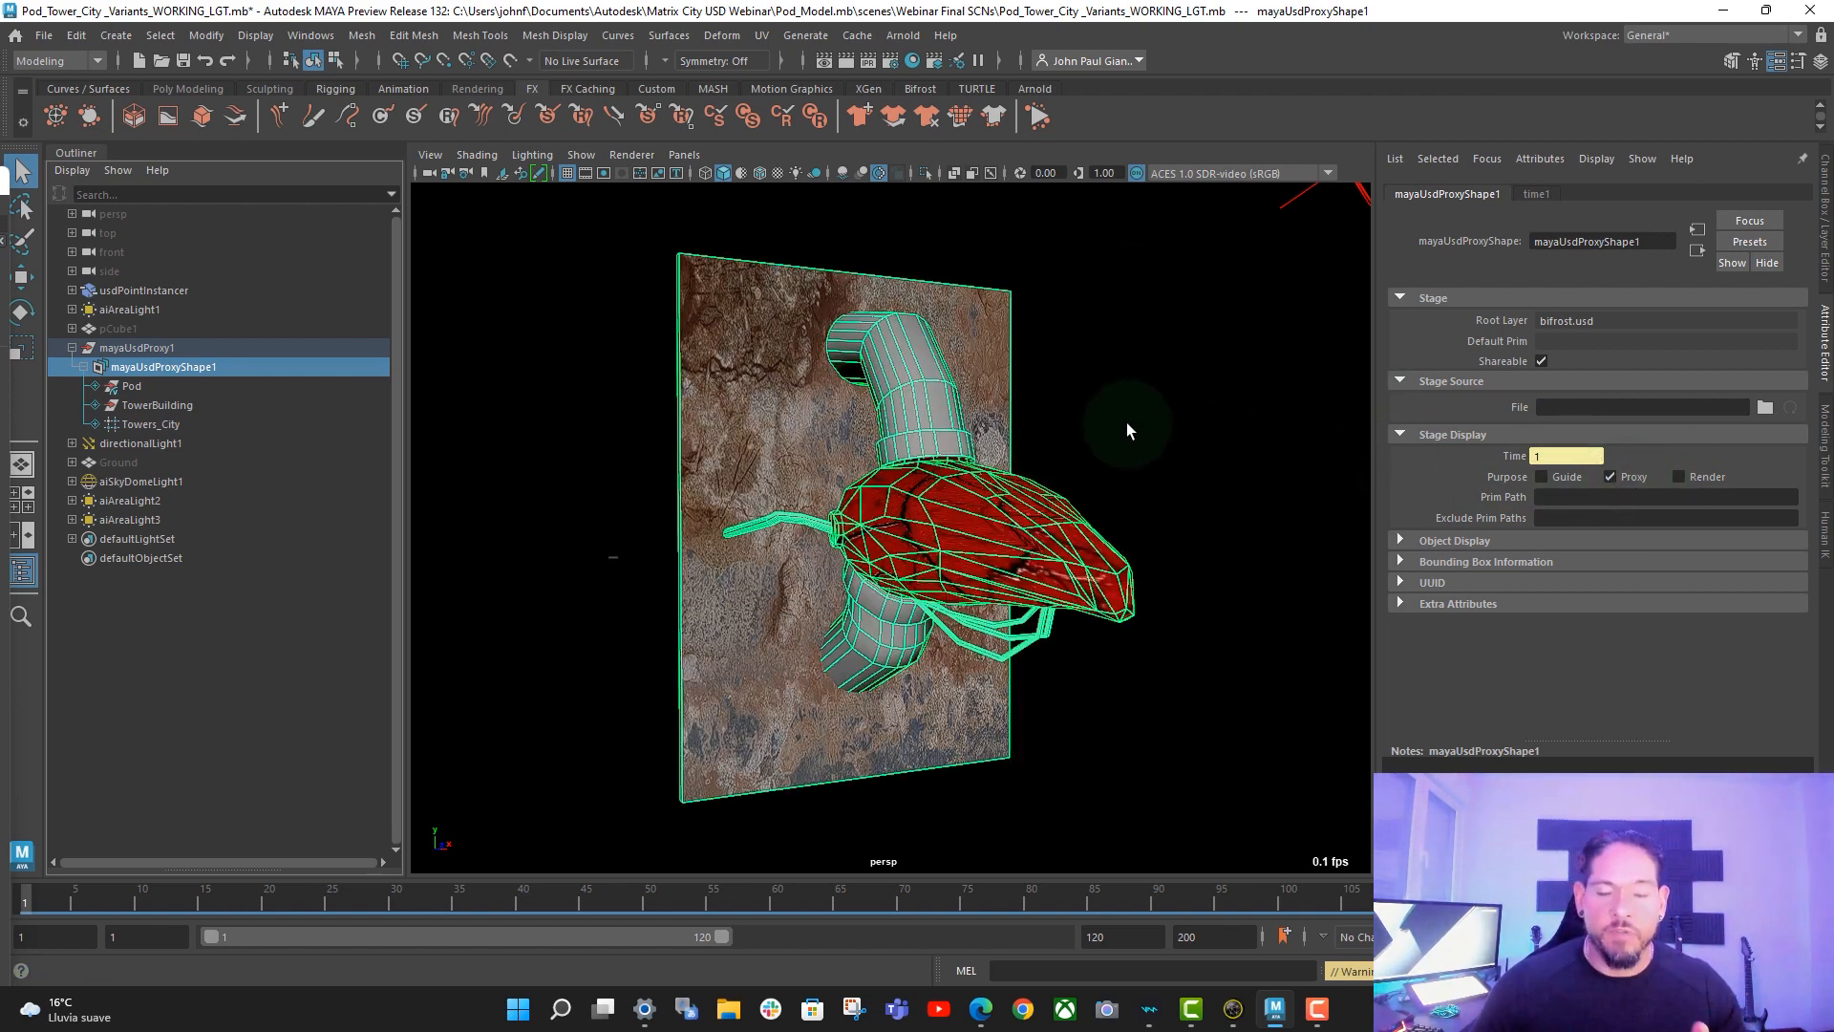
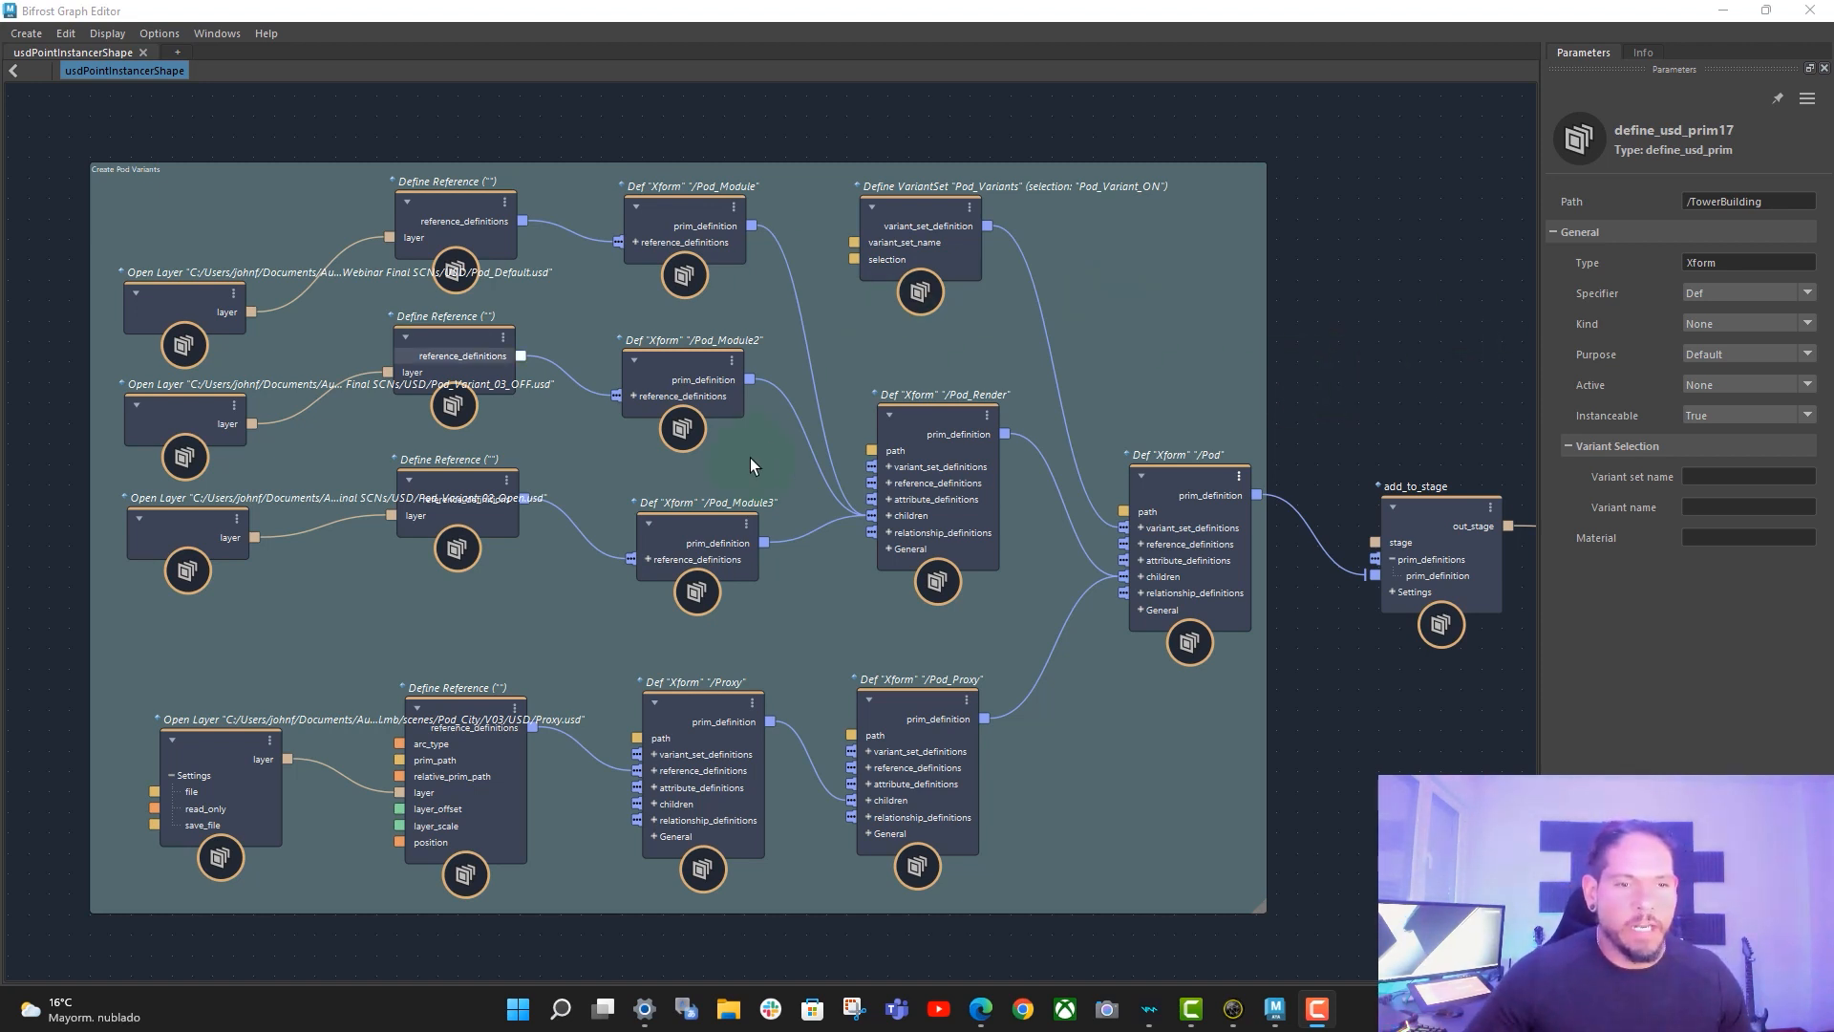
- Add a new add_to_stage node in the empty area above the pod variants backdrop and check the Pod prims in the Outliner
alt+middle_drag(1353, 382, 1319, 385)
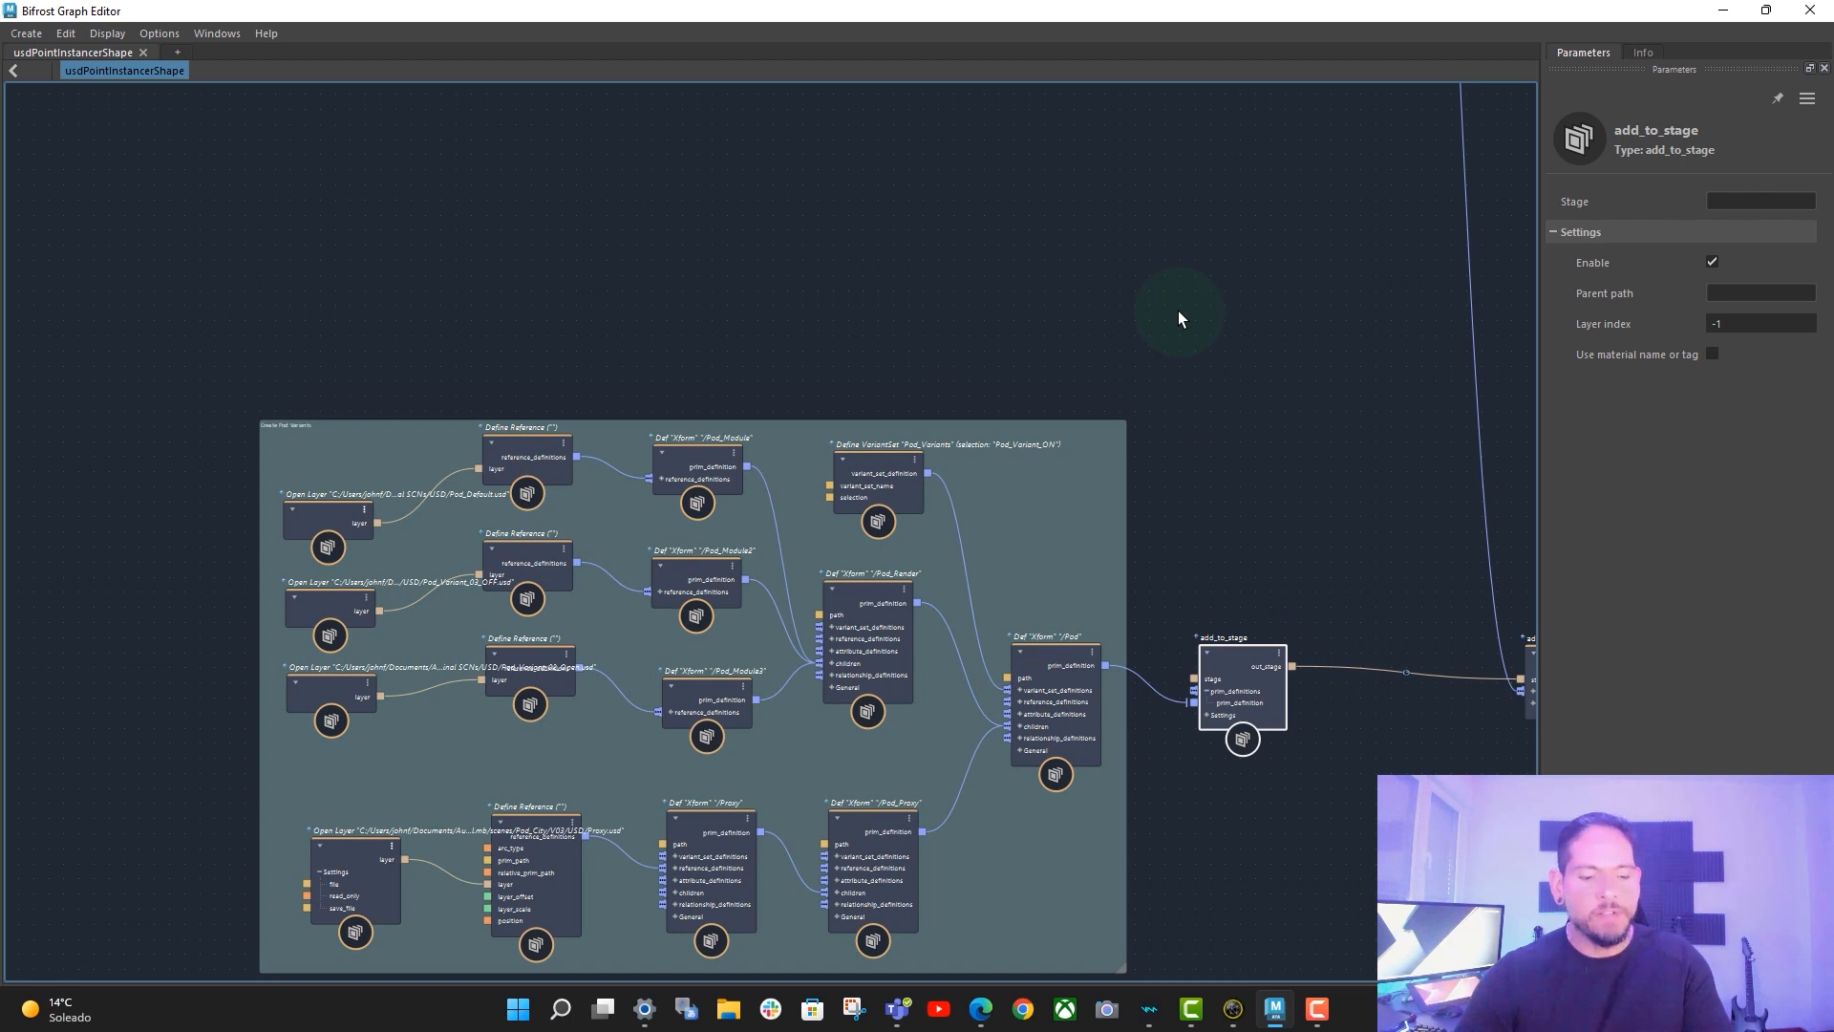
key(Tab)
text(add)
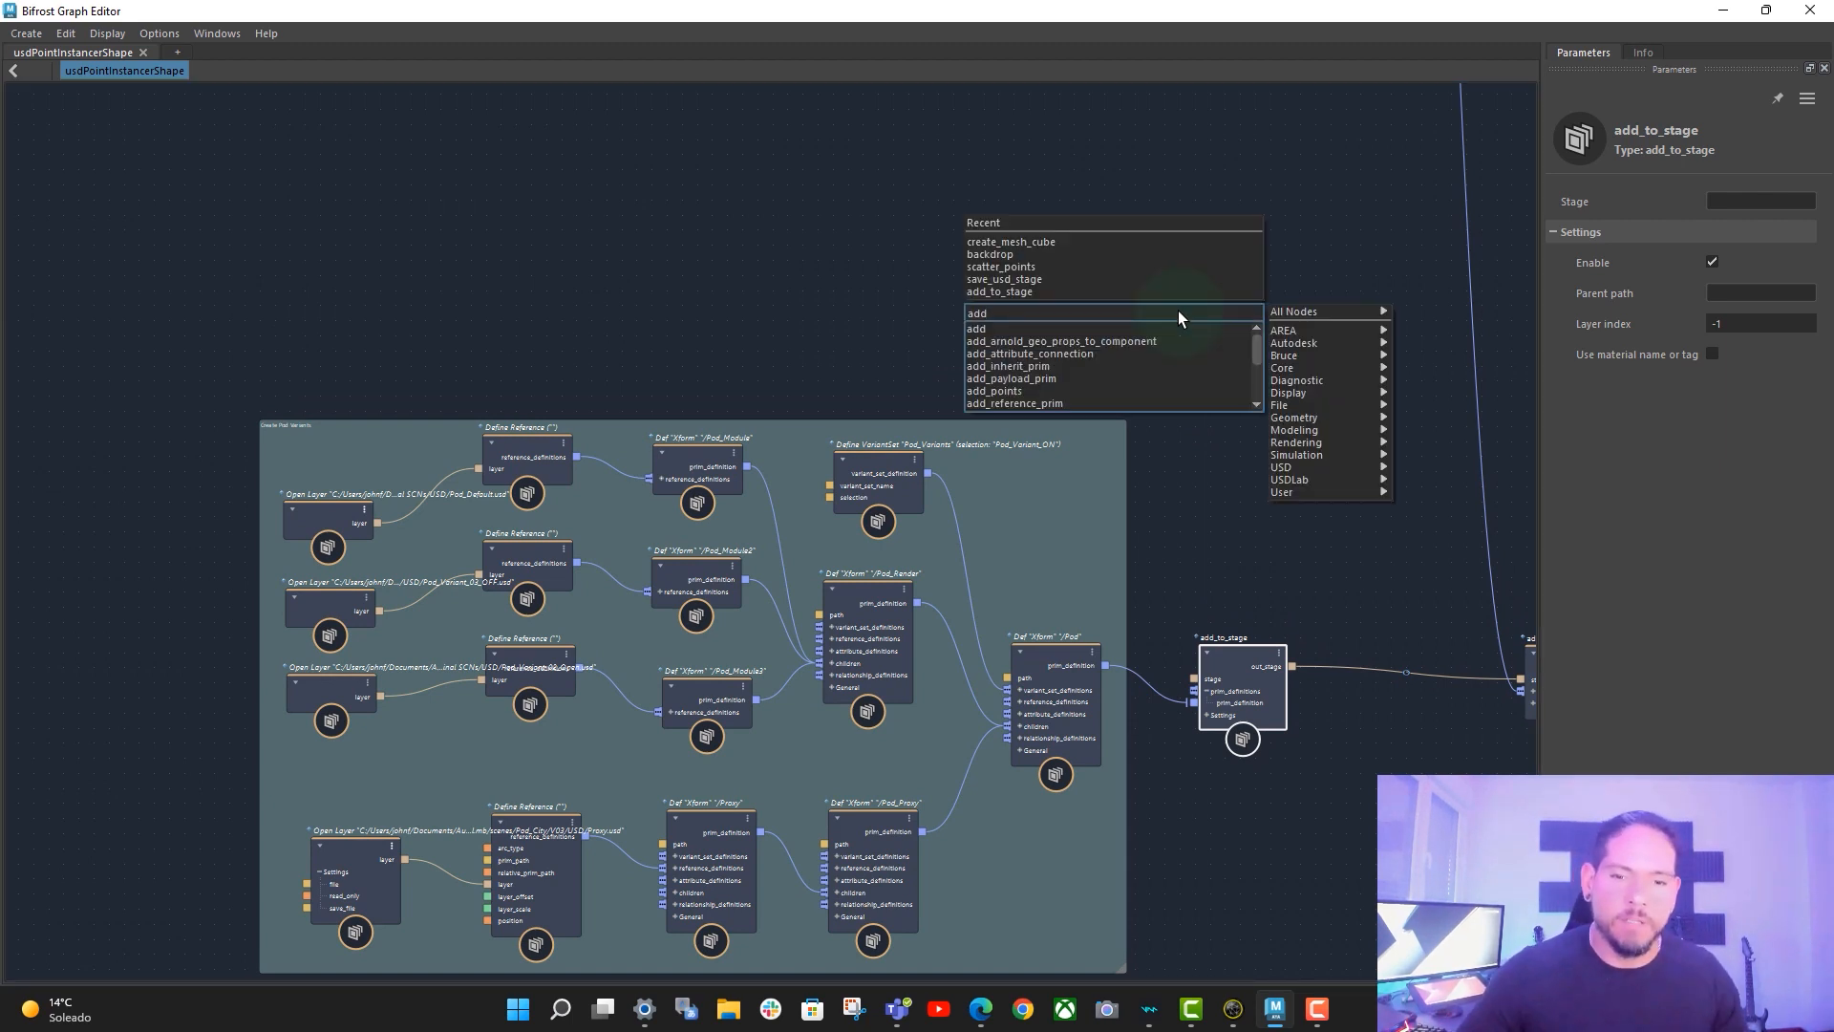
text(to)
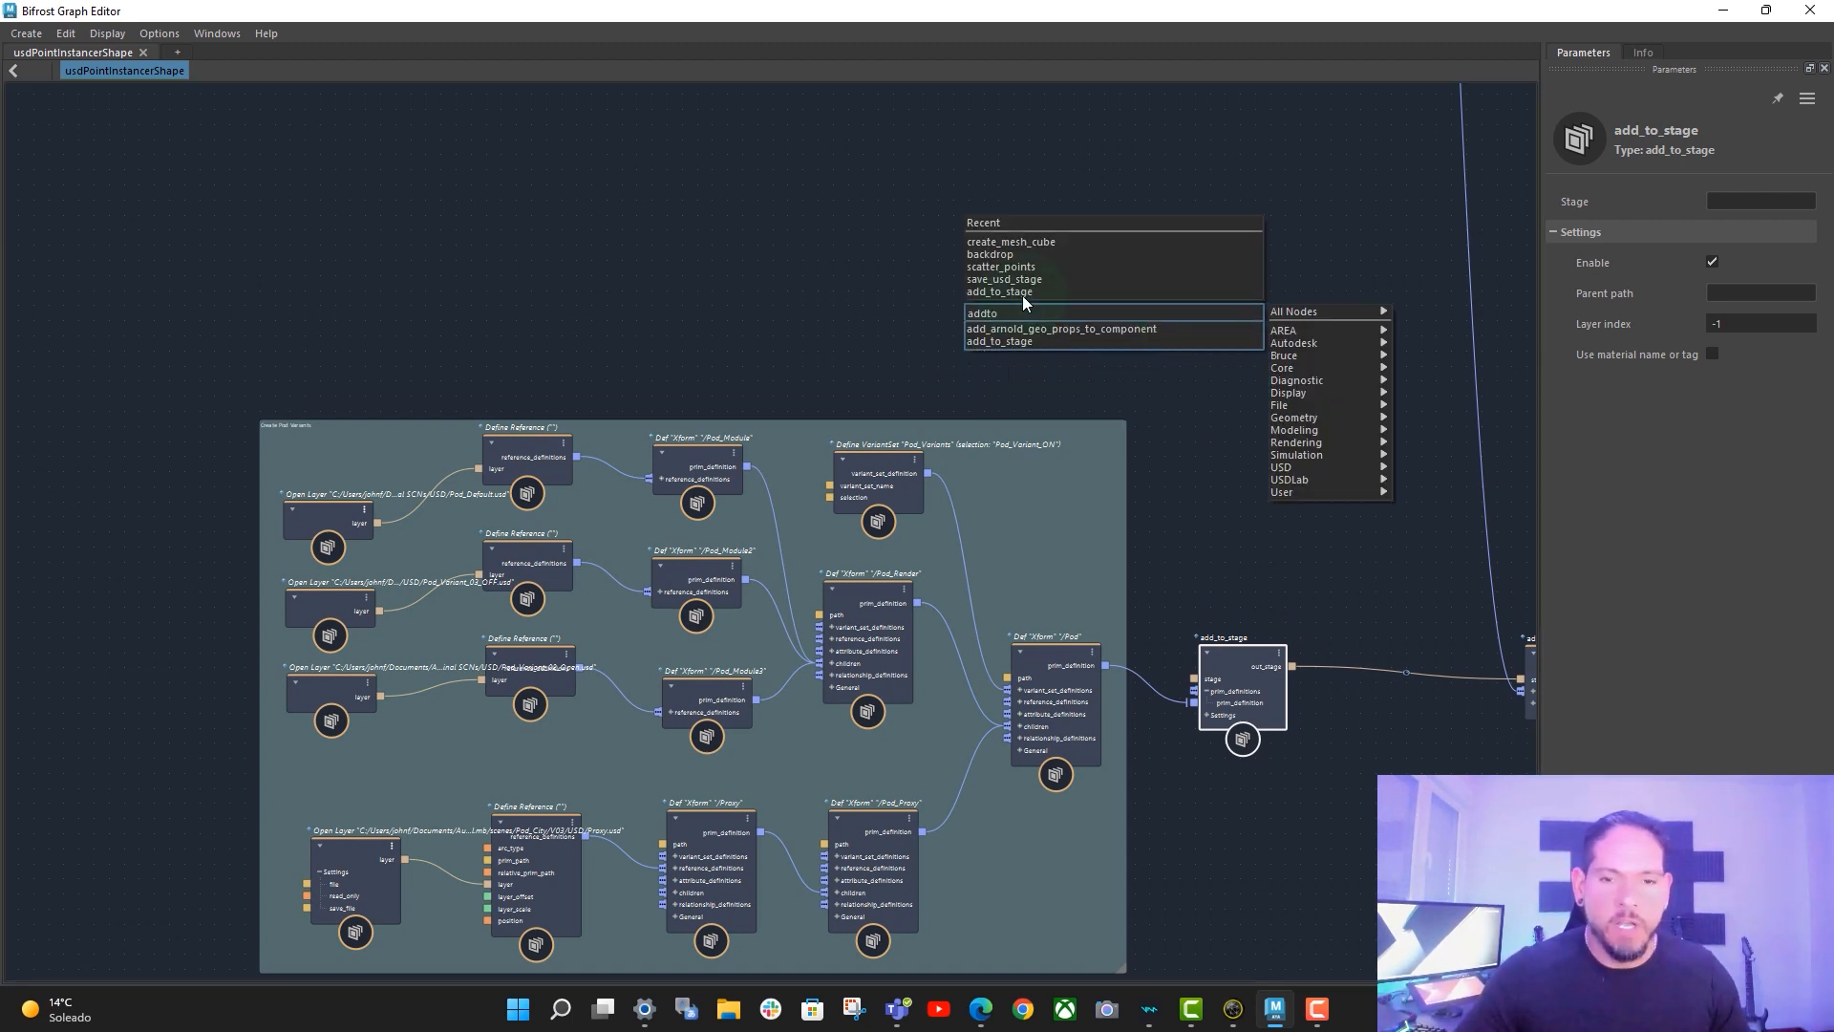
key(Return)
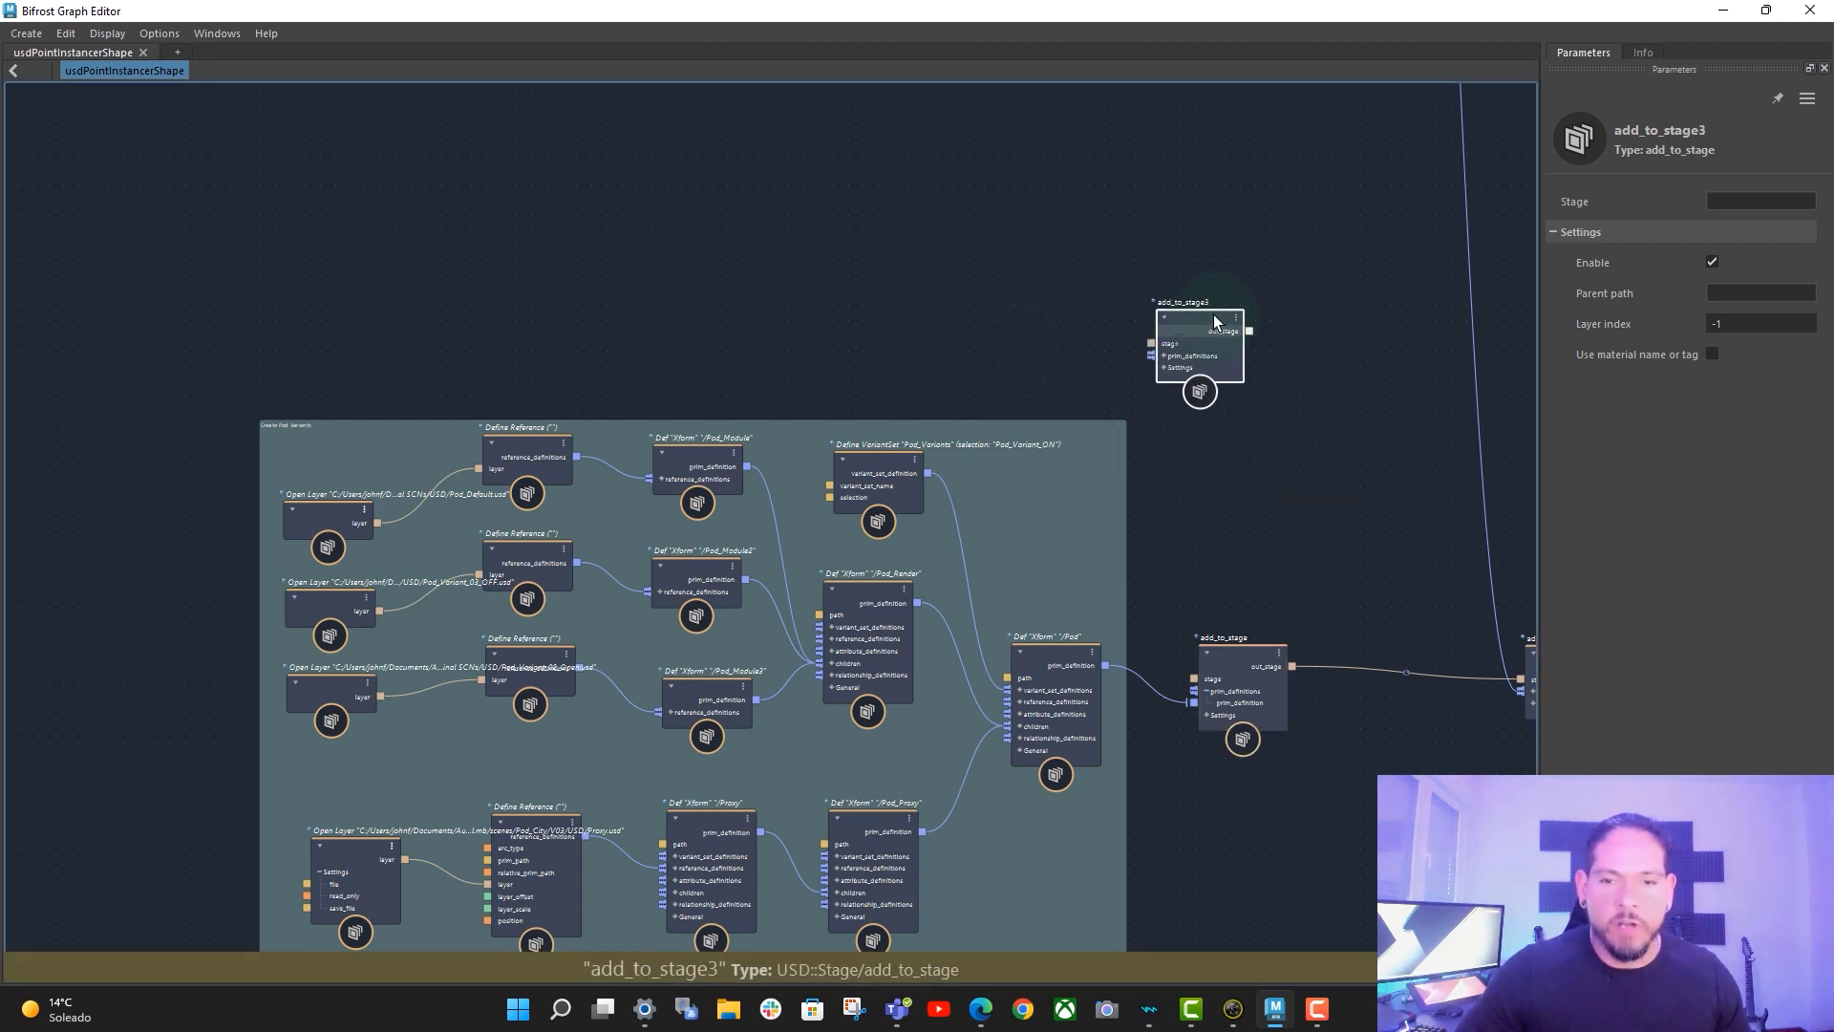
click(1723, 11)
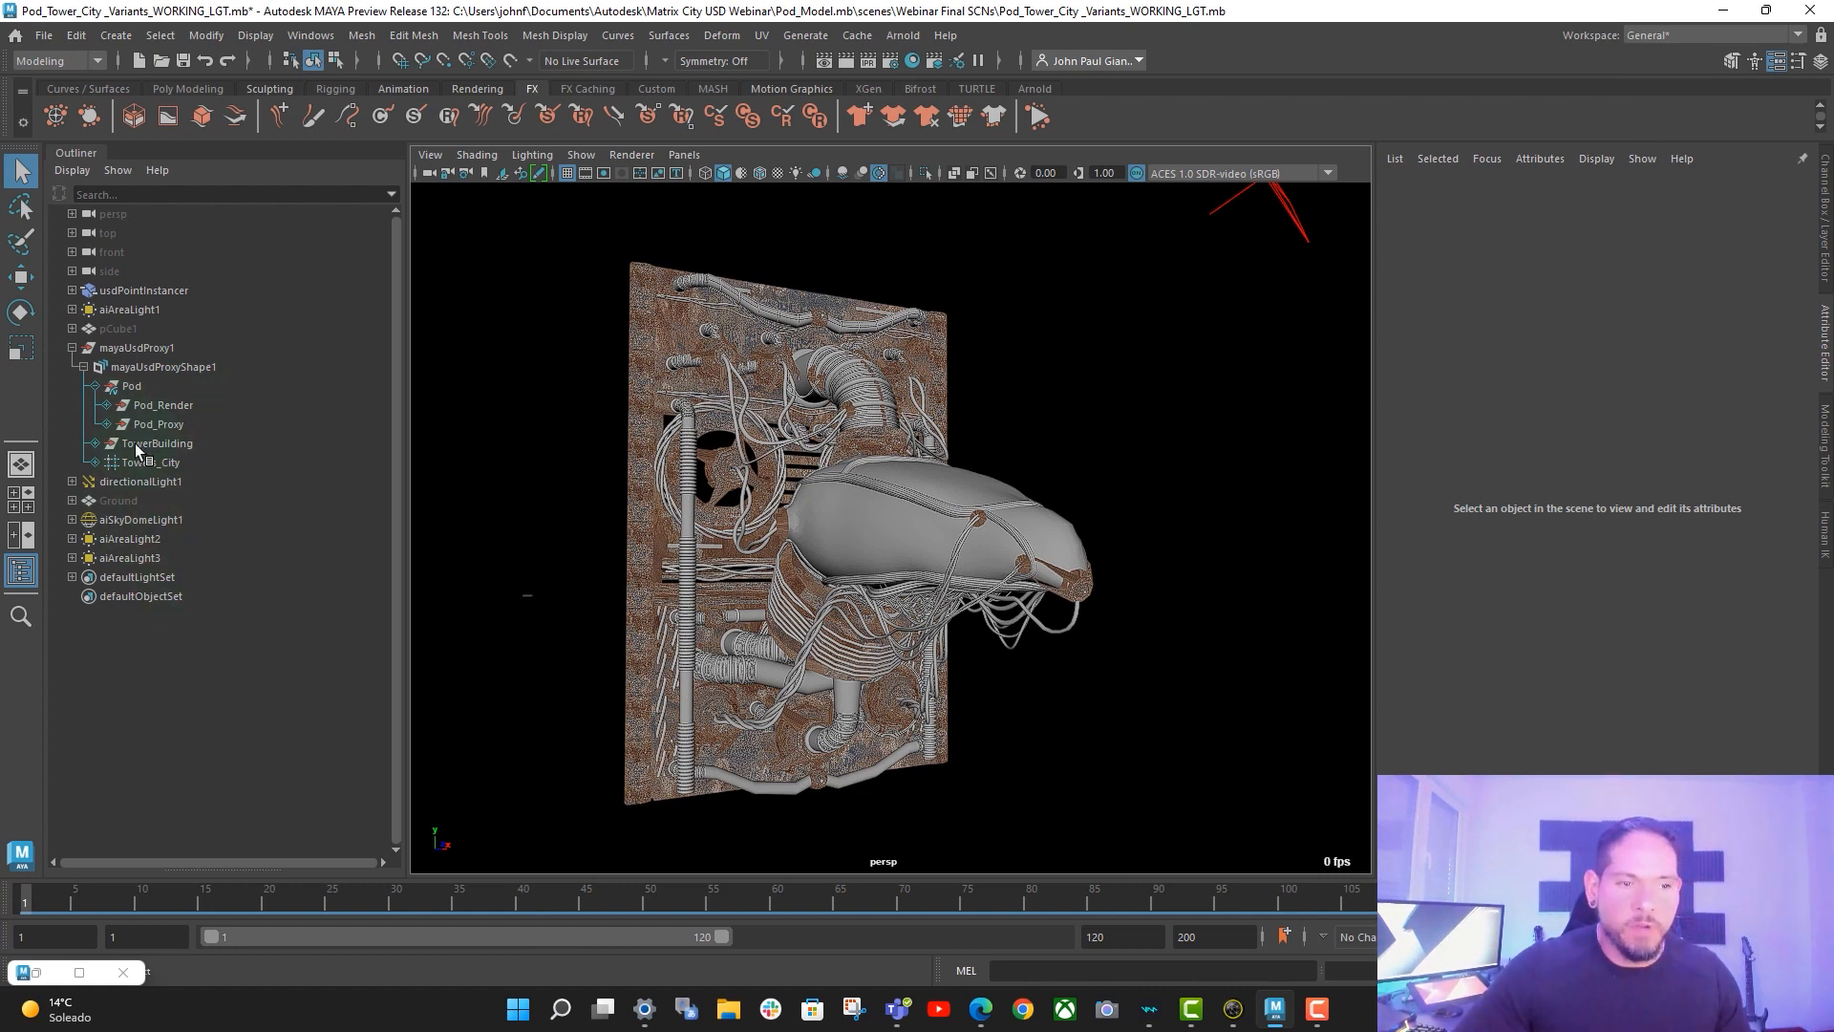
click(38, 972)
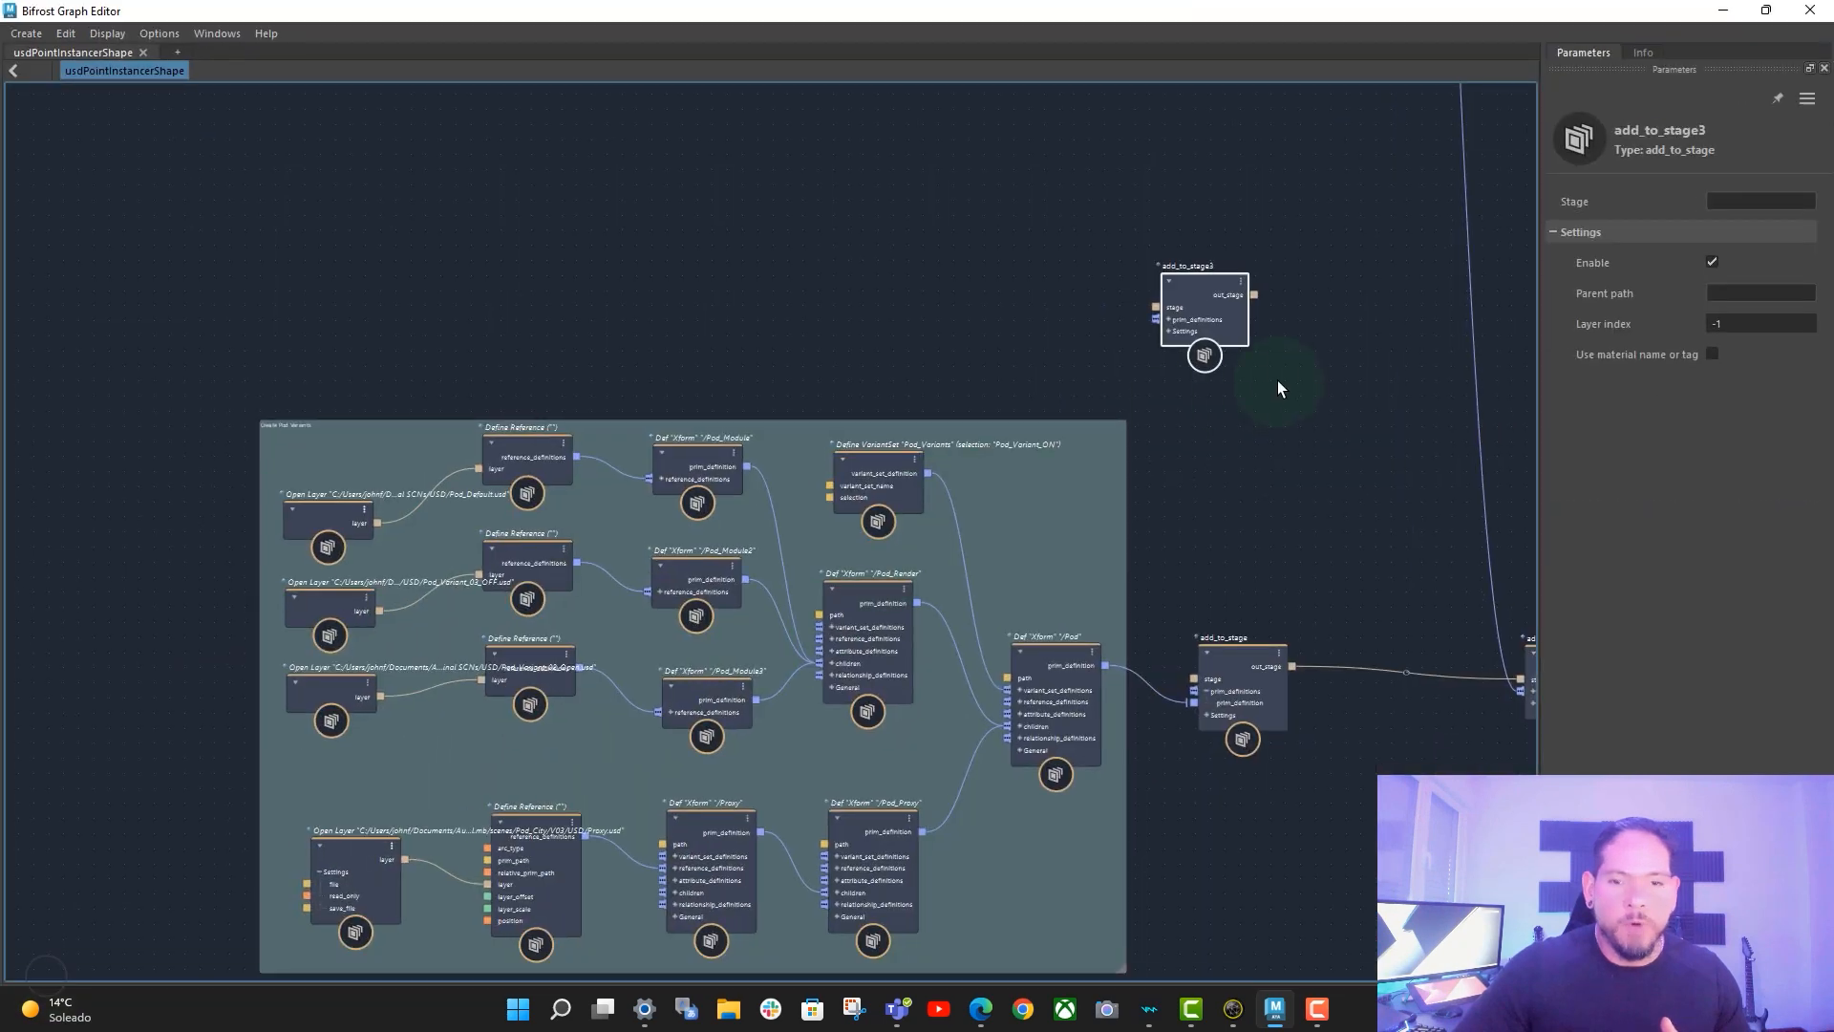
- Move the output node up beside the city instancing backdrop and connect the new add_to_stage node's out_stage to it
middle_drag(1310, 422, 950, 450)
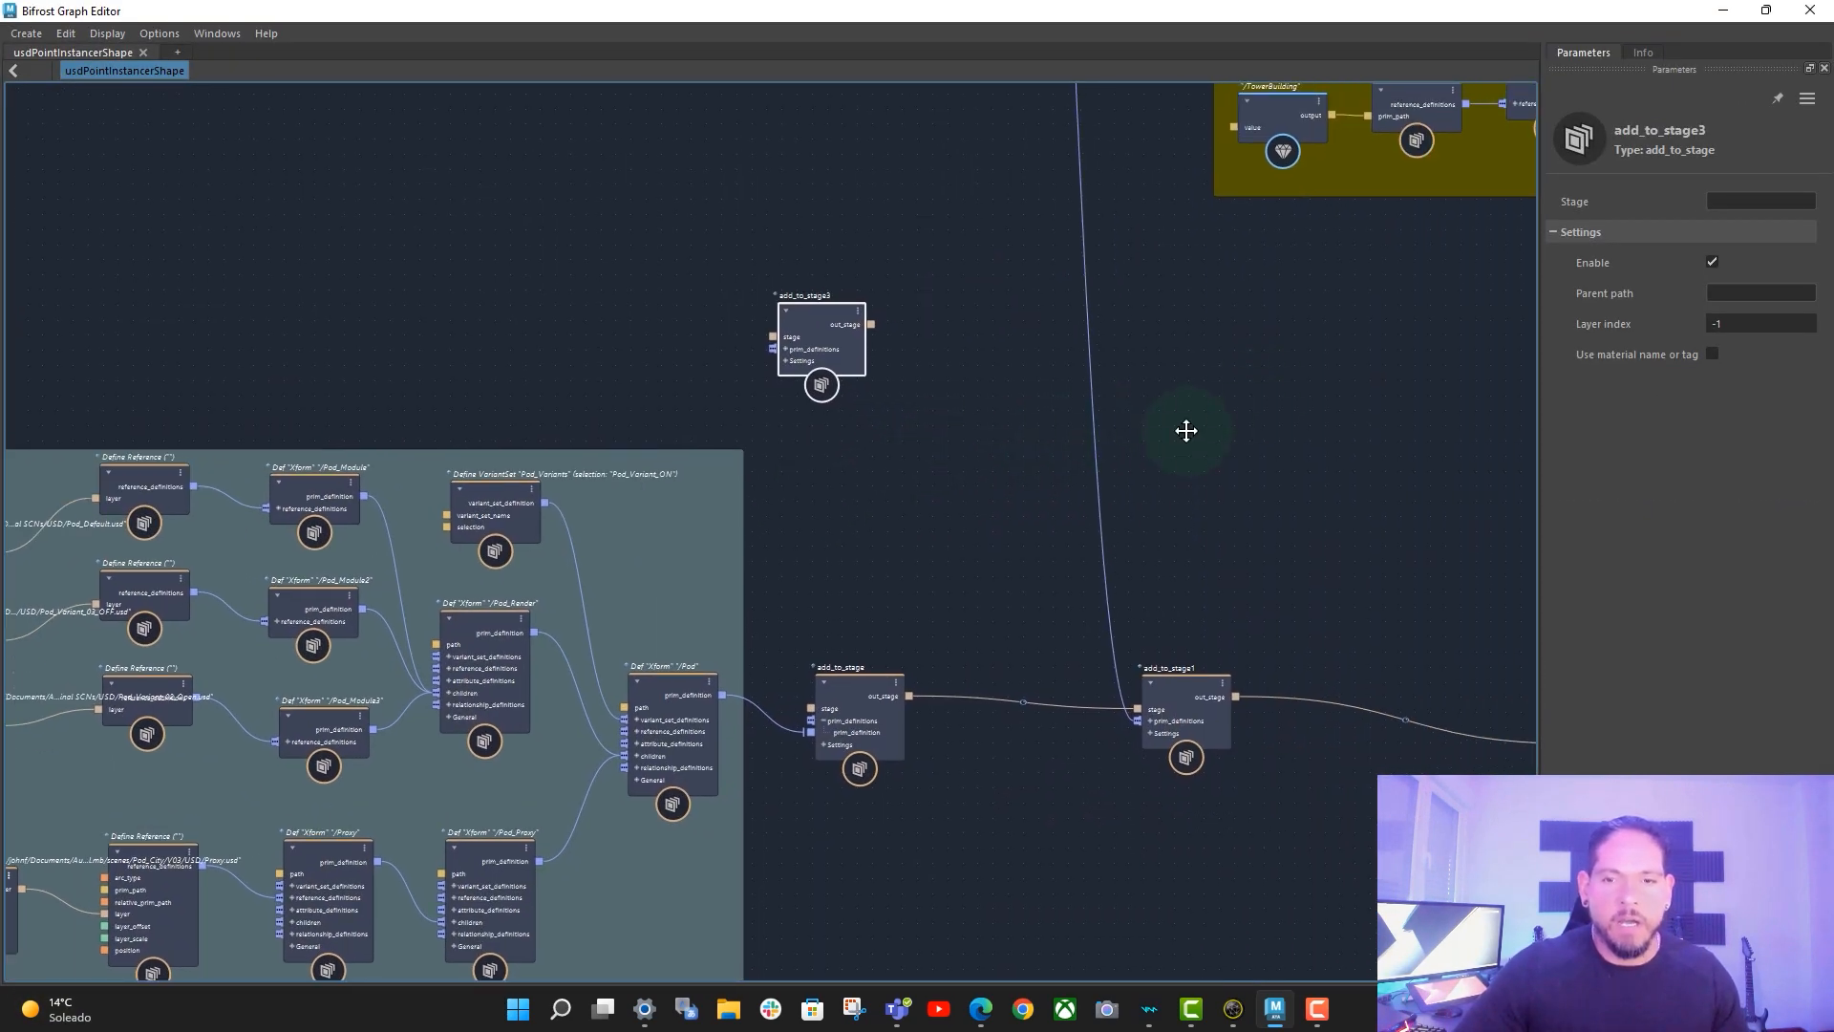
middle_drag(1183, 426, 782, 484)
scroll(1083, 455, down, 2)
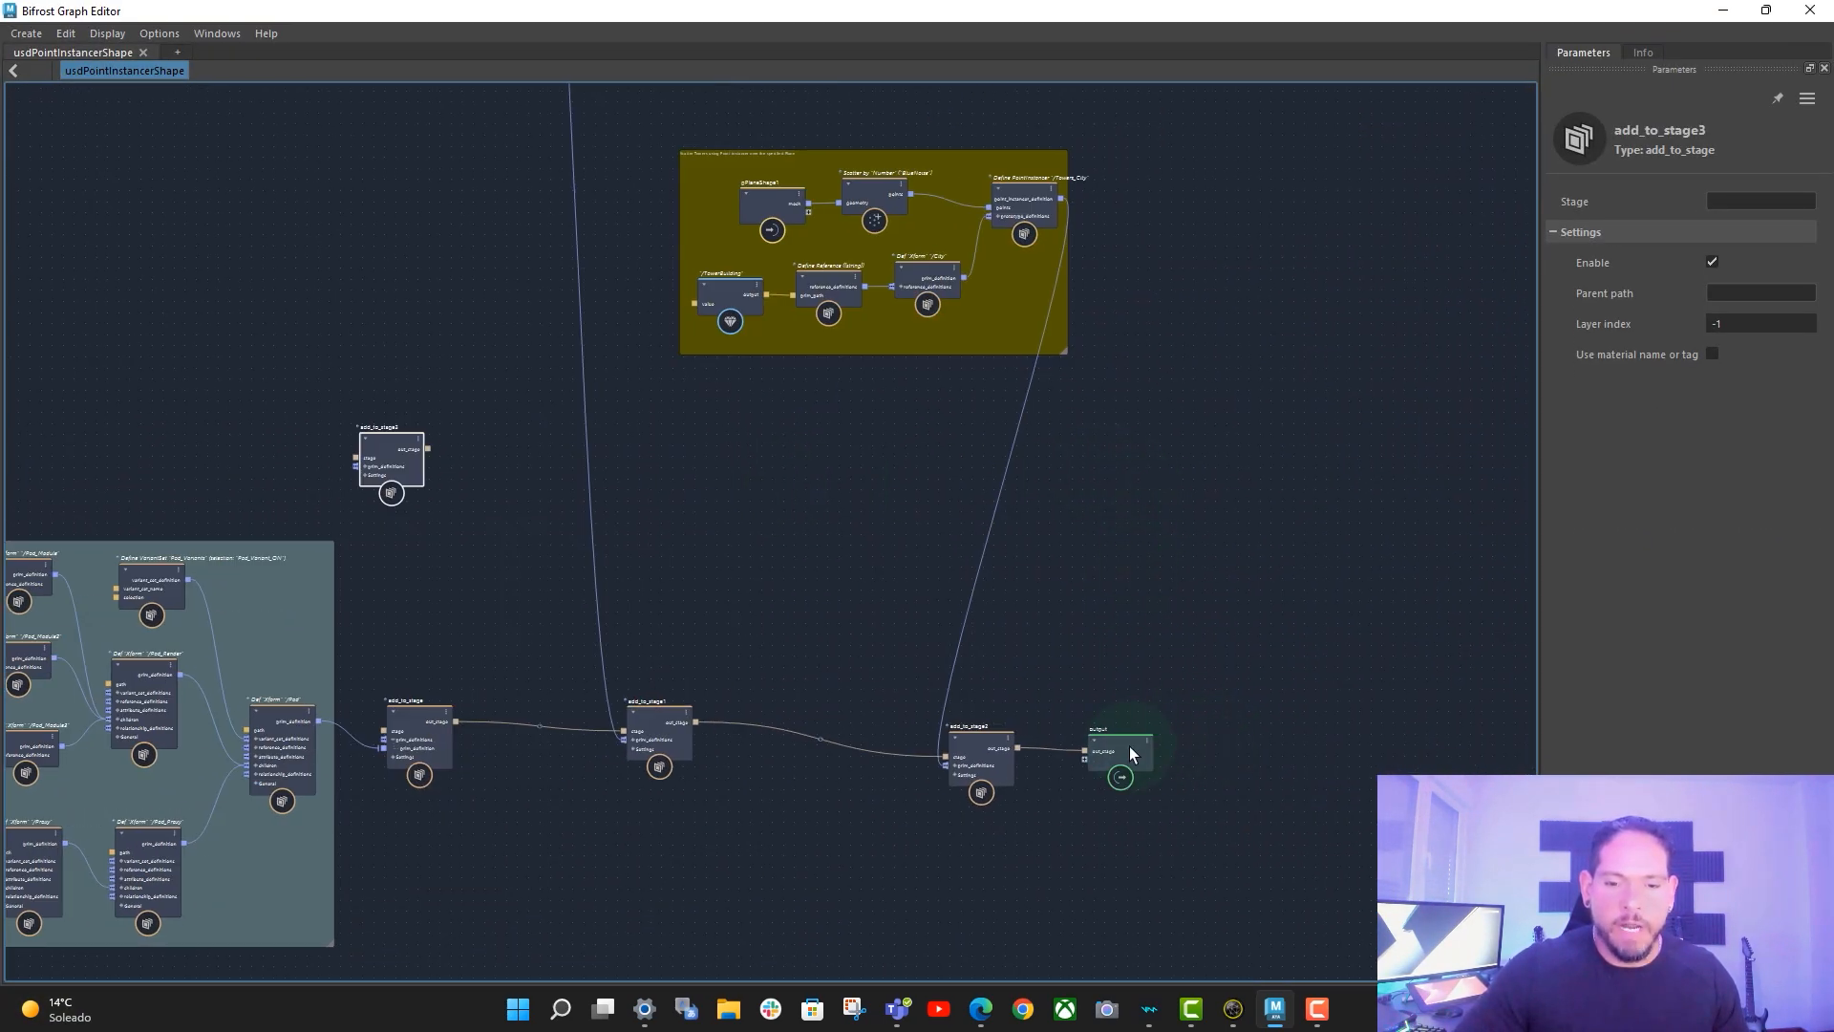
drag(1129, 752, 1167, 441)
middle_drag(804, 484, 971, 445)
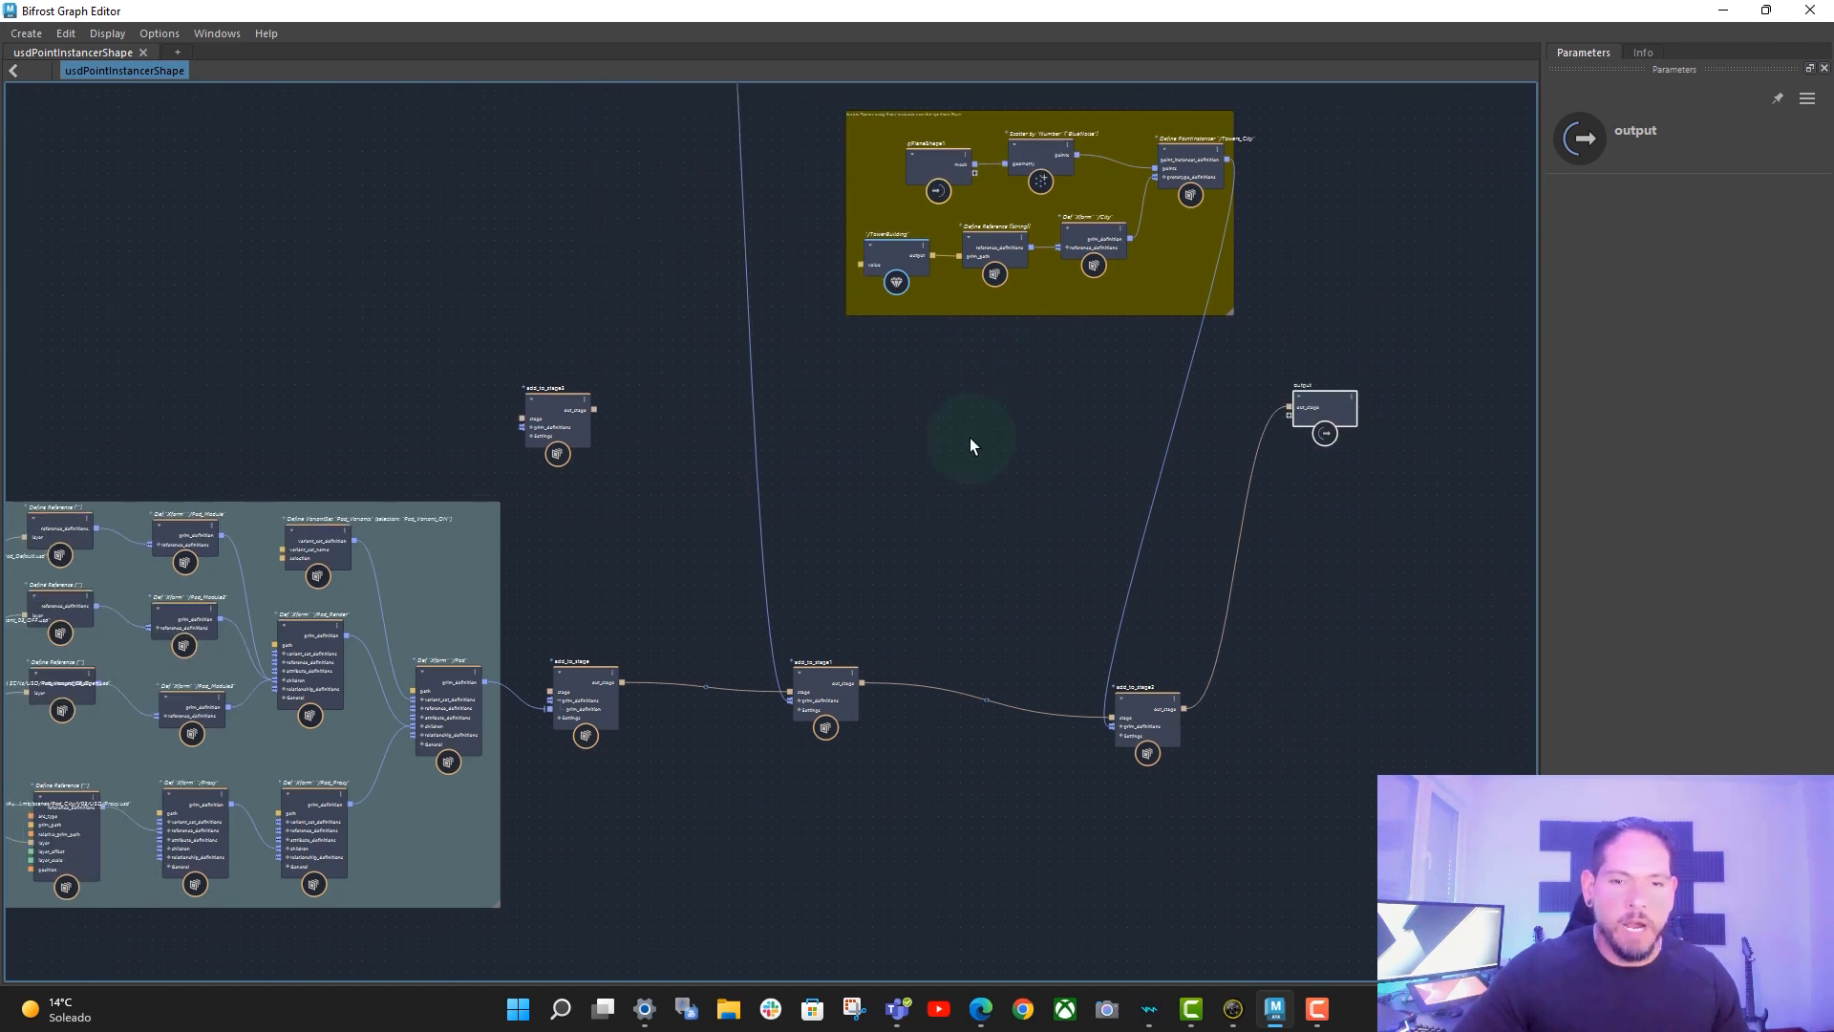
scroll(970, 445, up, 1)
drag(546, 405, 1333, 411)
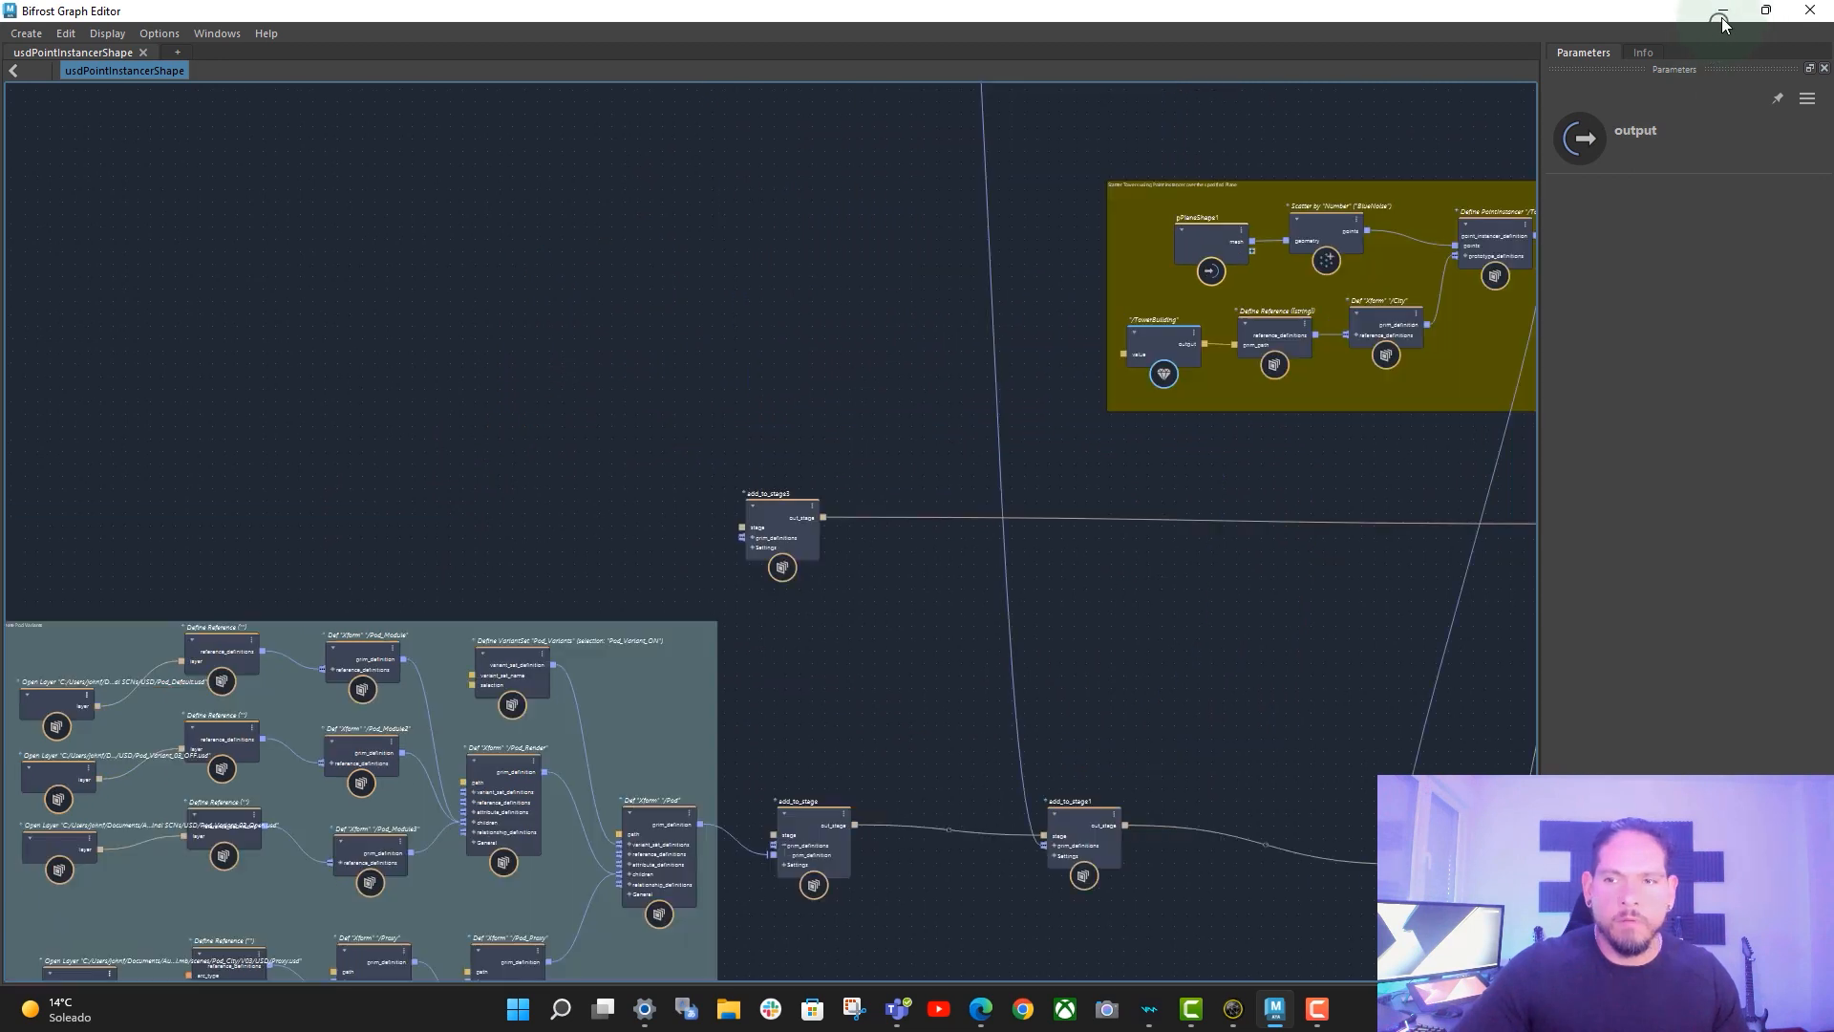
- Inspect the new mayaUsdProxy2 in the Outliner by expanding it and selecting its shape, and return to the graph editor
click(1722, 14)
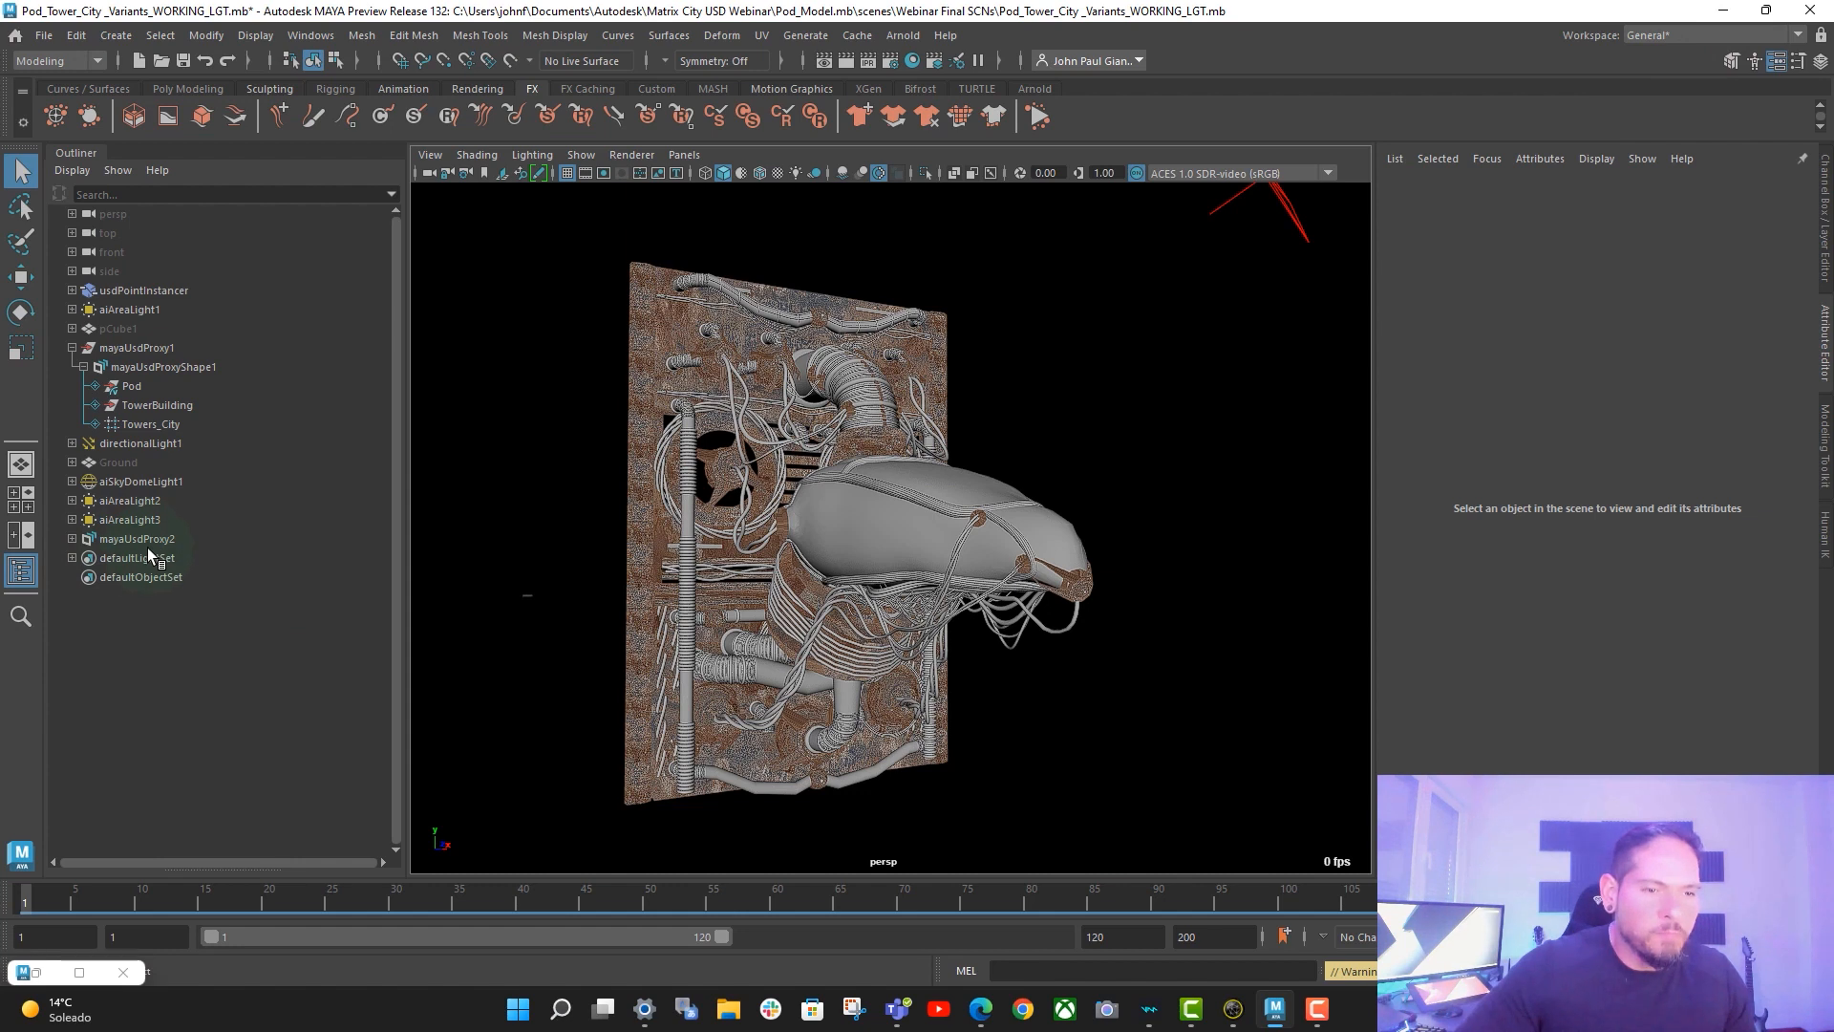
click(71, 538)
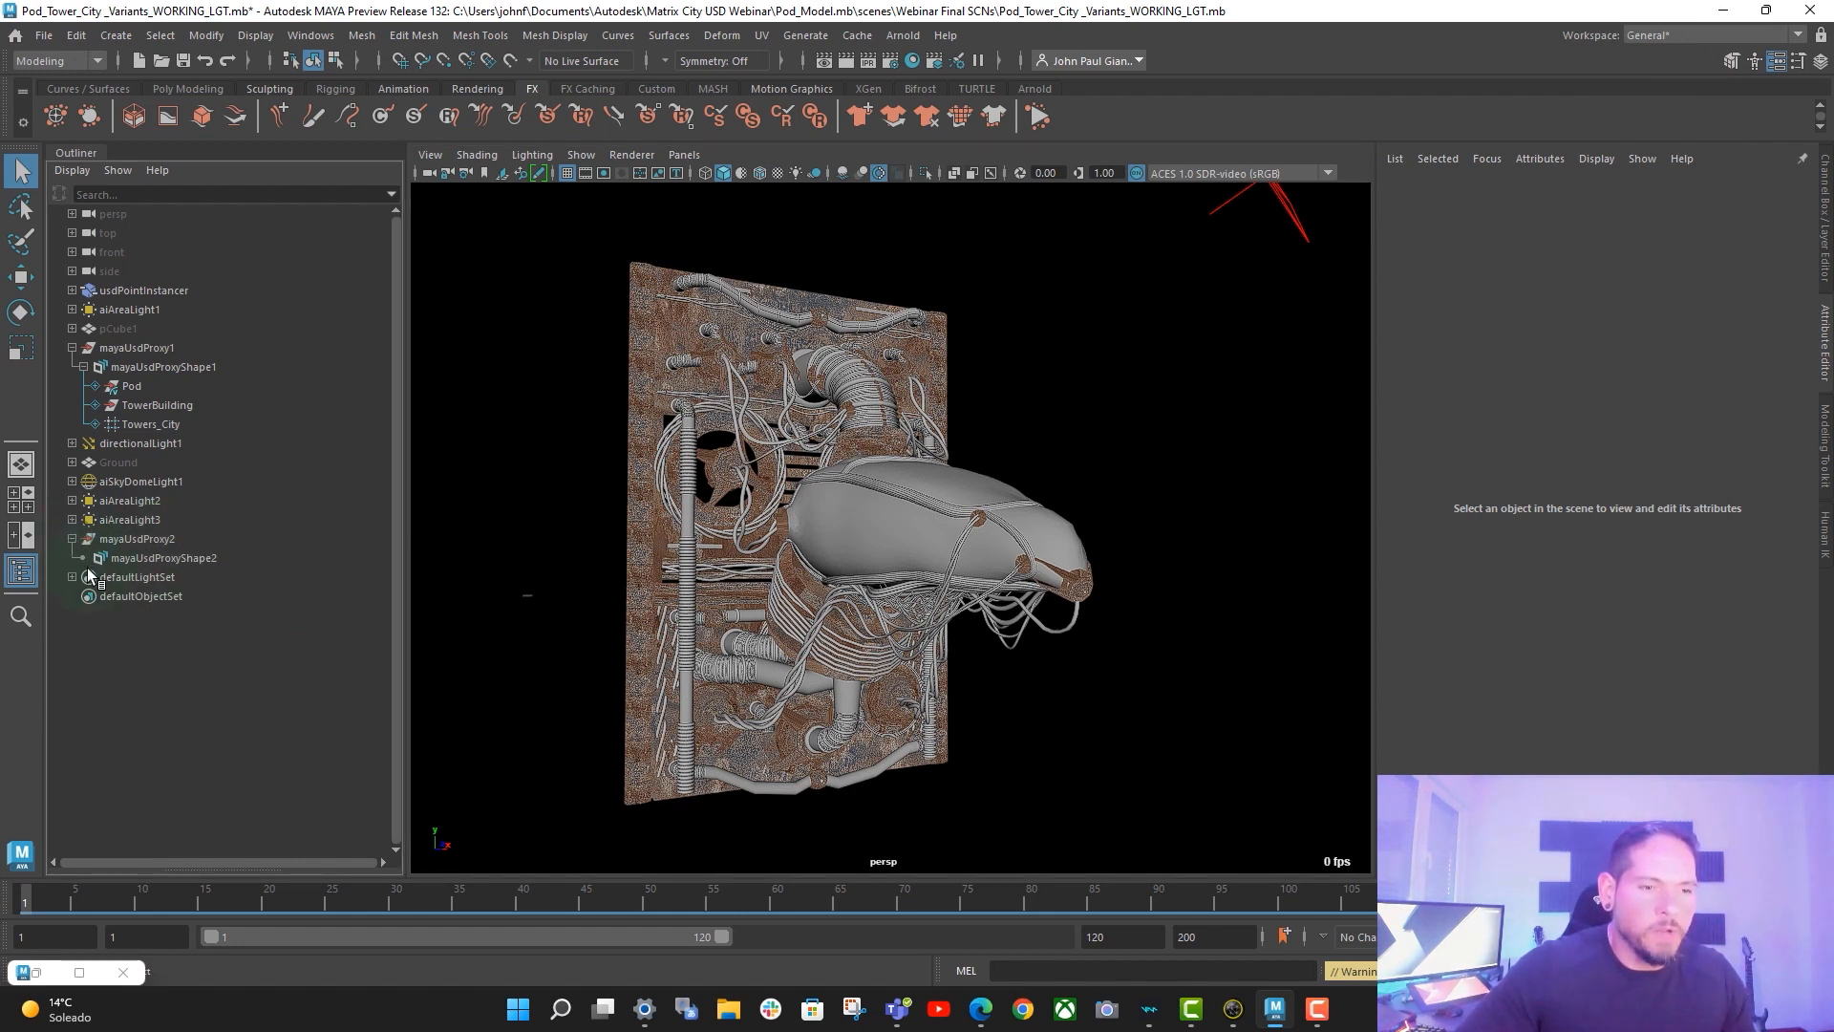
click(178, 559)
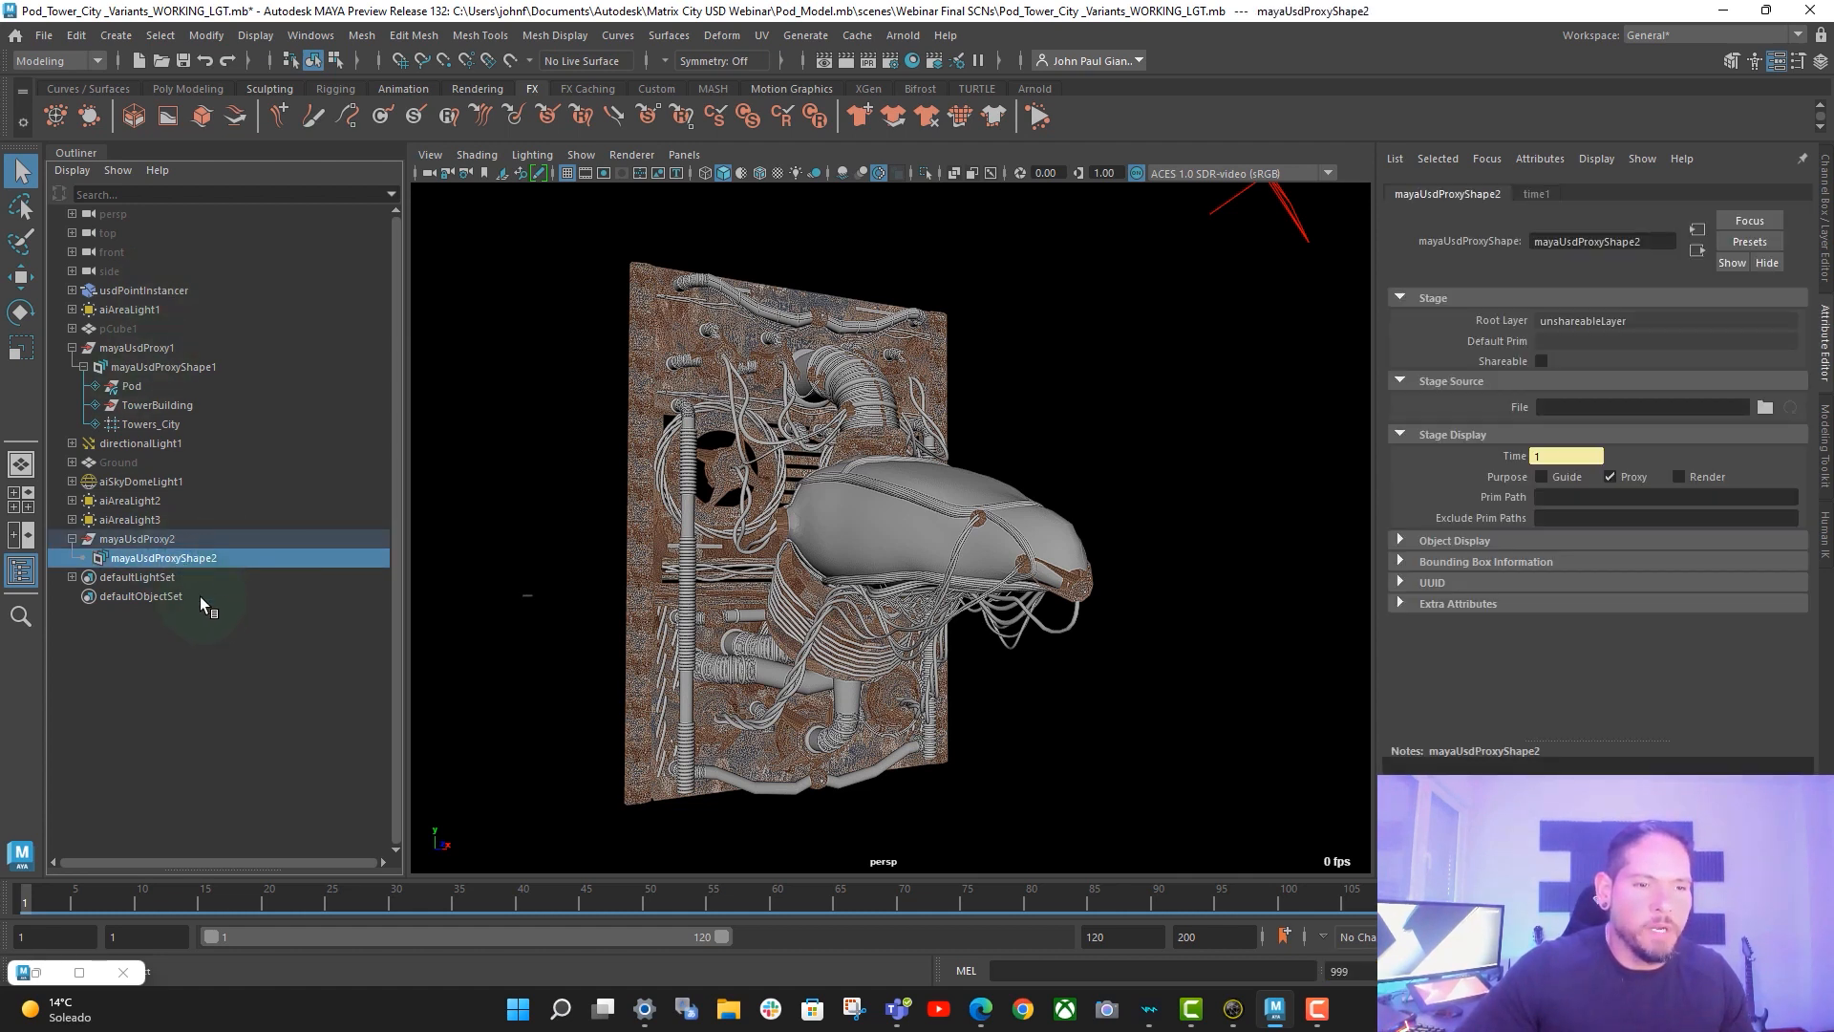
click(38, 971)
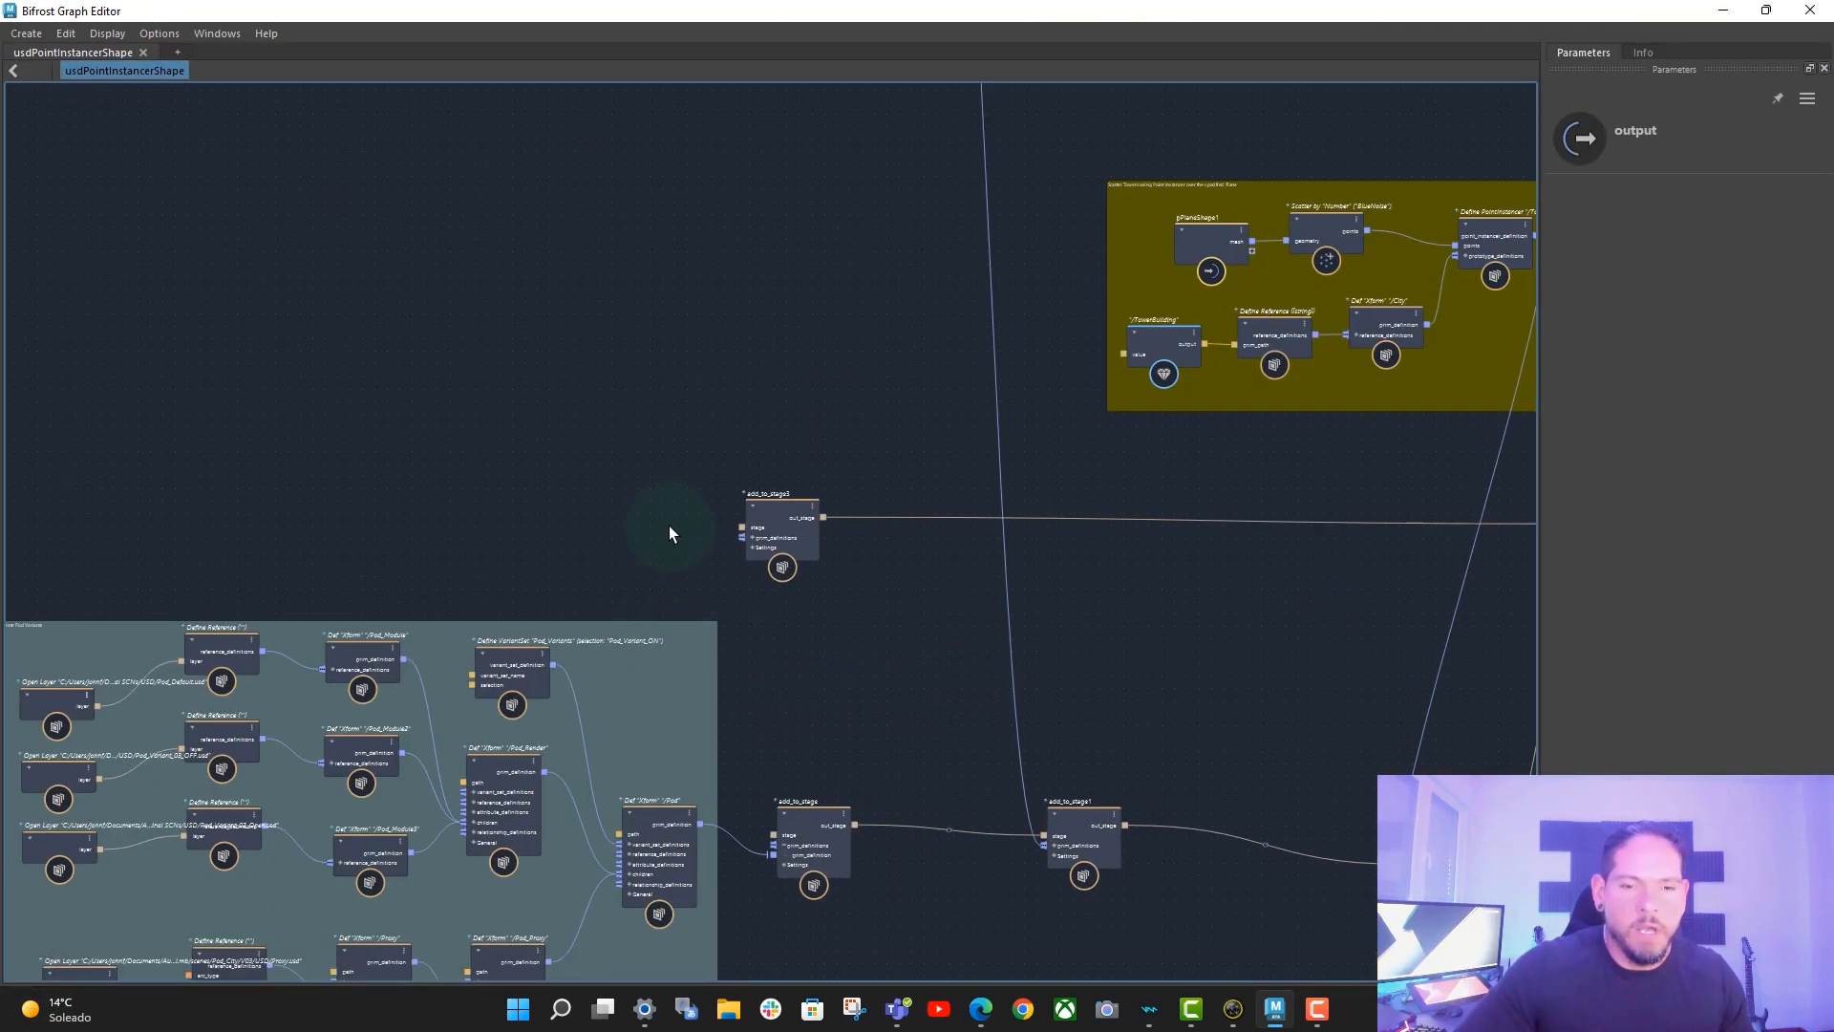
- Create a define_usd_prim node from the new add_to_stage node's prim_definitions port and place it just before that node
alt+middle_drag(668, 525, 1054, 236)
scroll(799, 394, up, 2)
scroll(933, 301, up, 2)
scroll(933, 301, up, 2)
scroll(972, 279, down, 2)
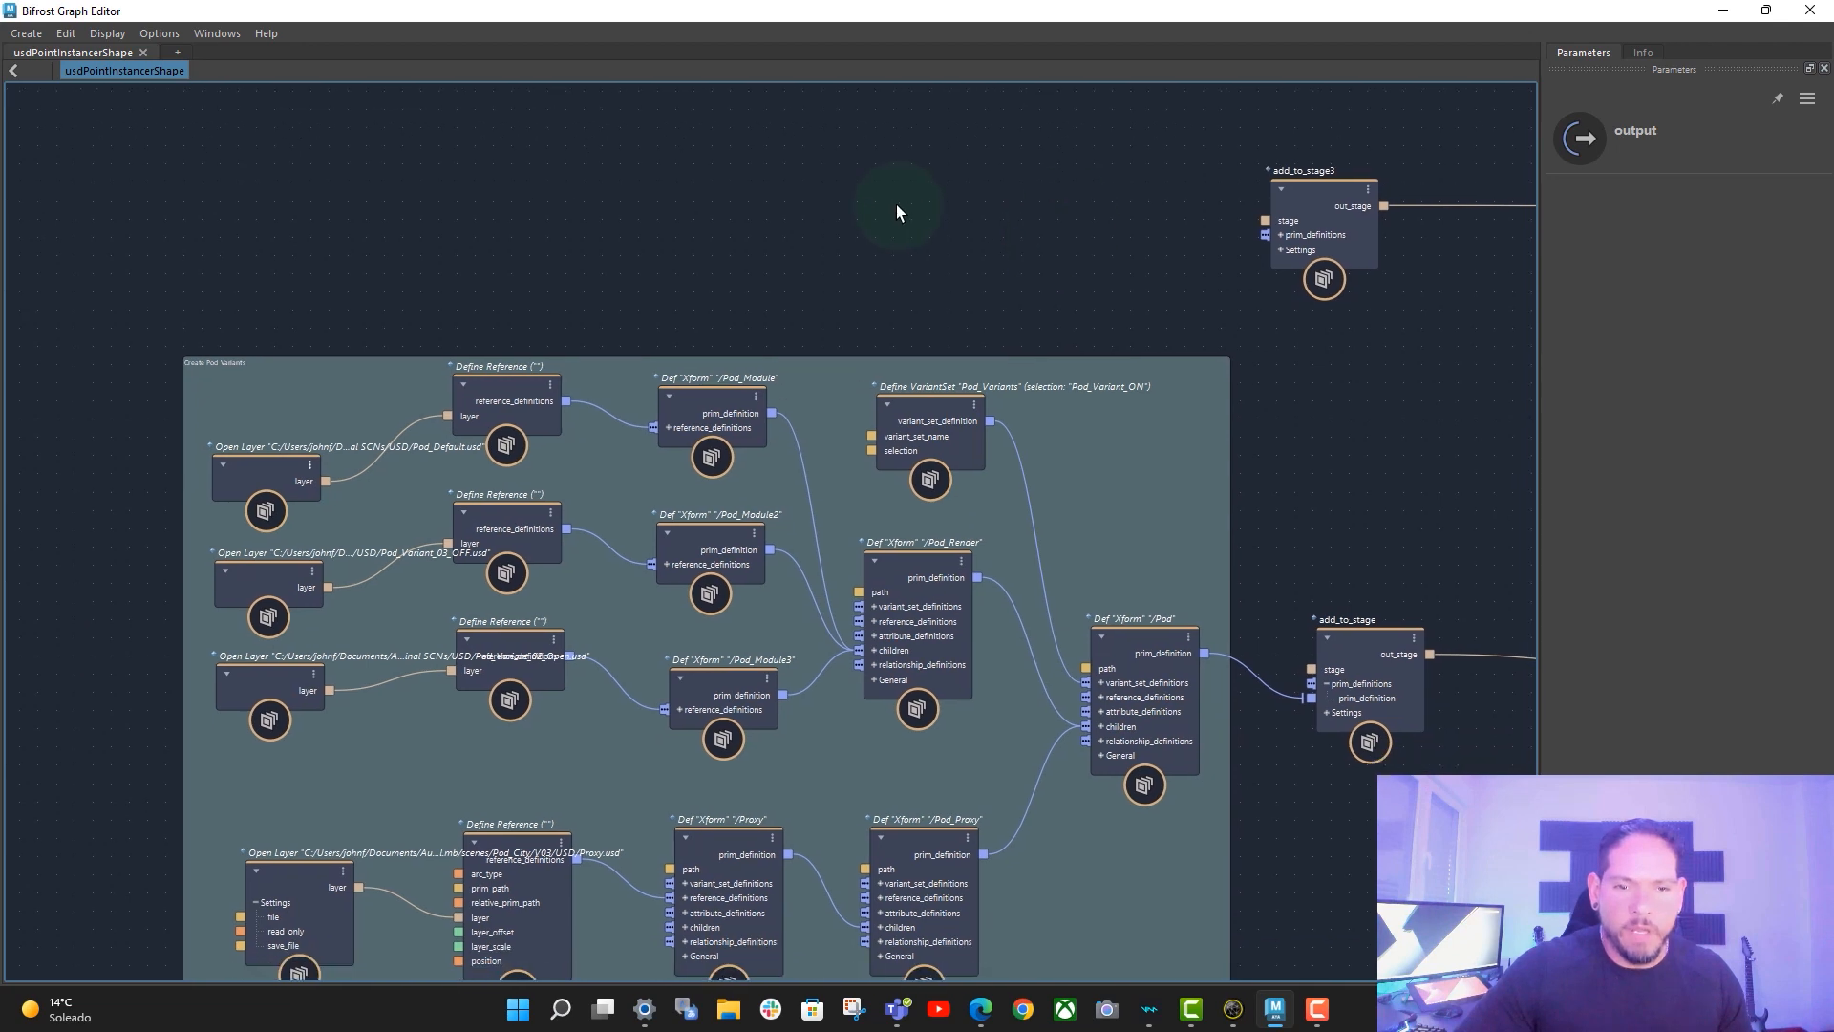
right_click(1314, 239)
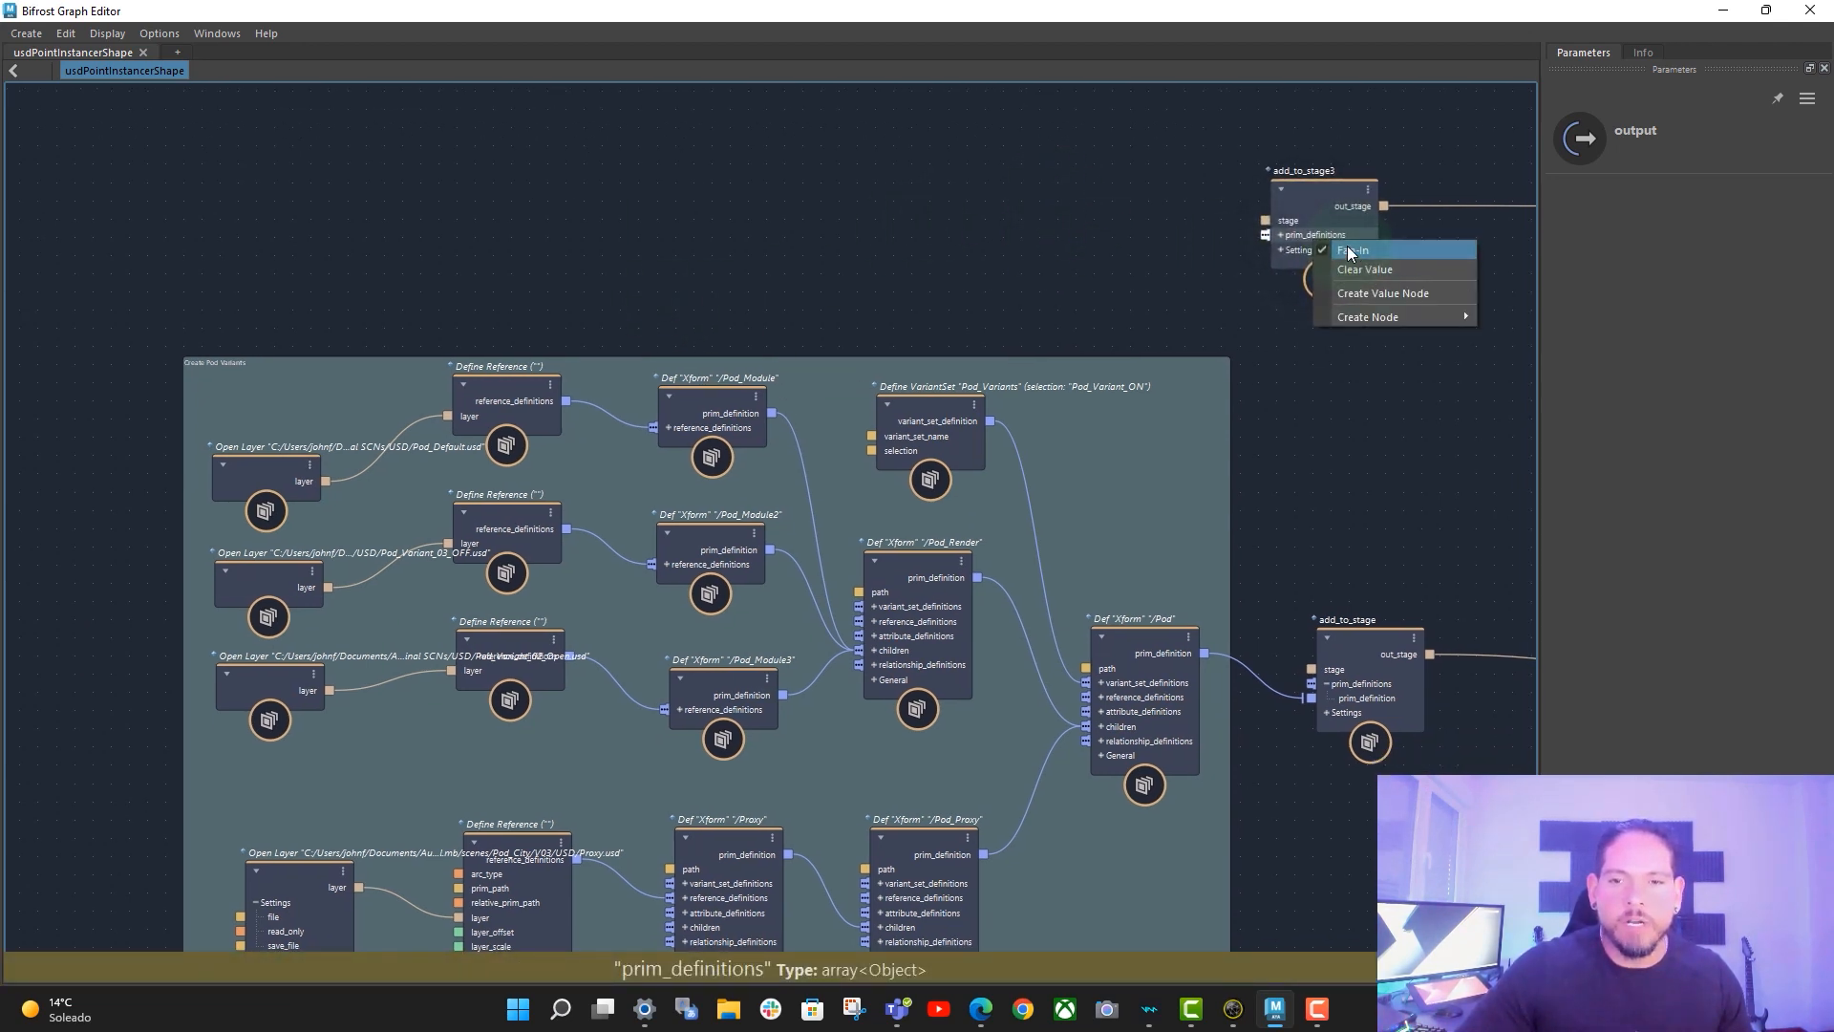
mouse_move(1411, 320)
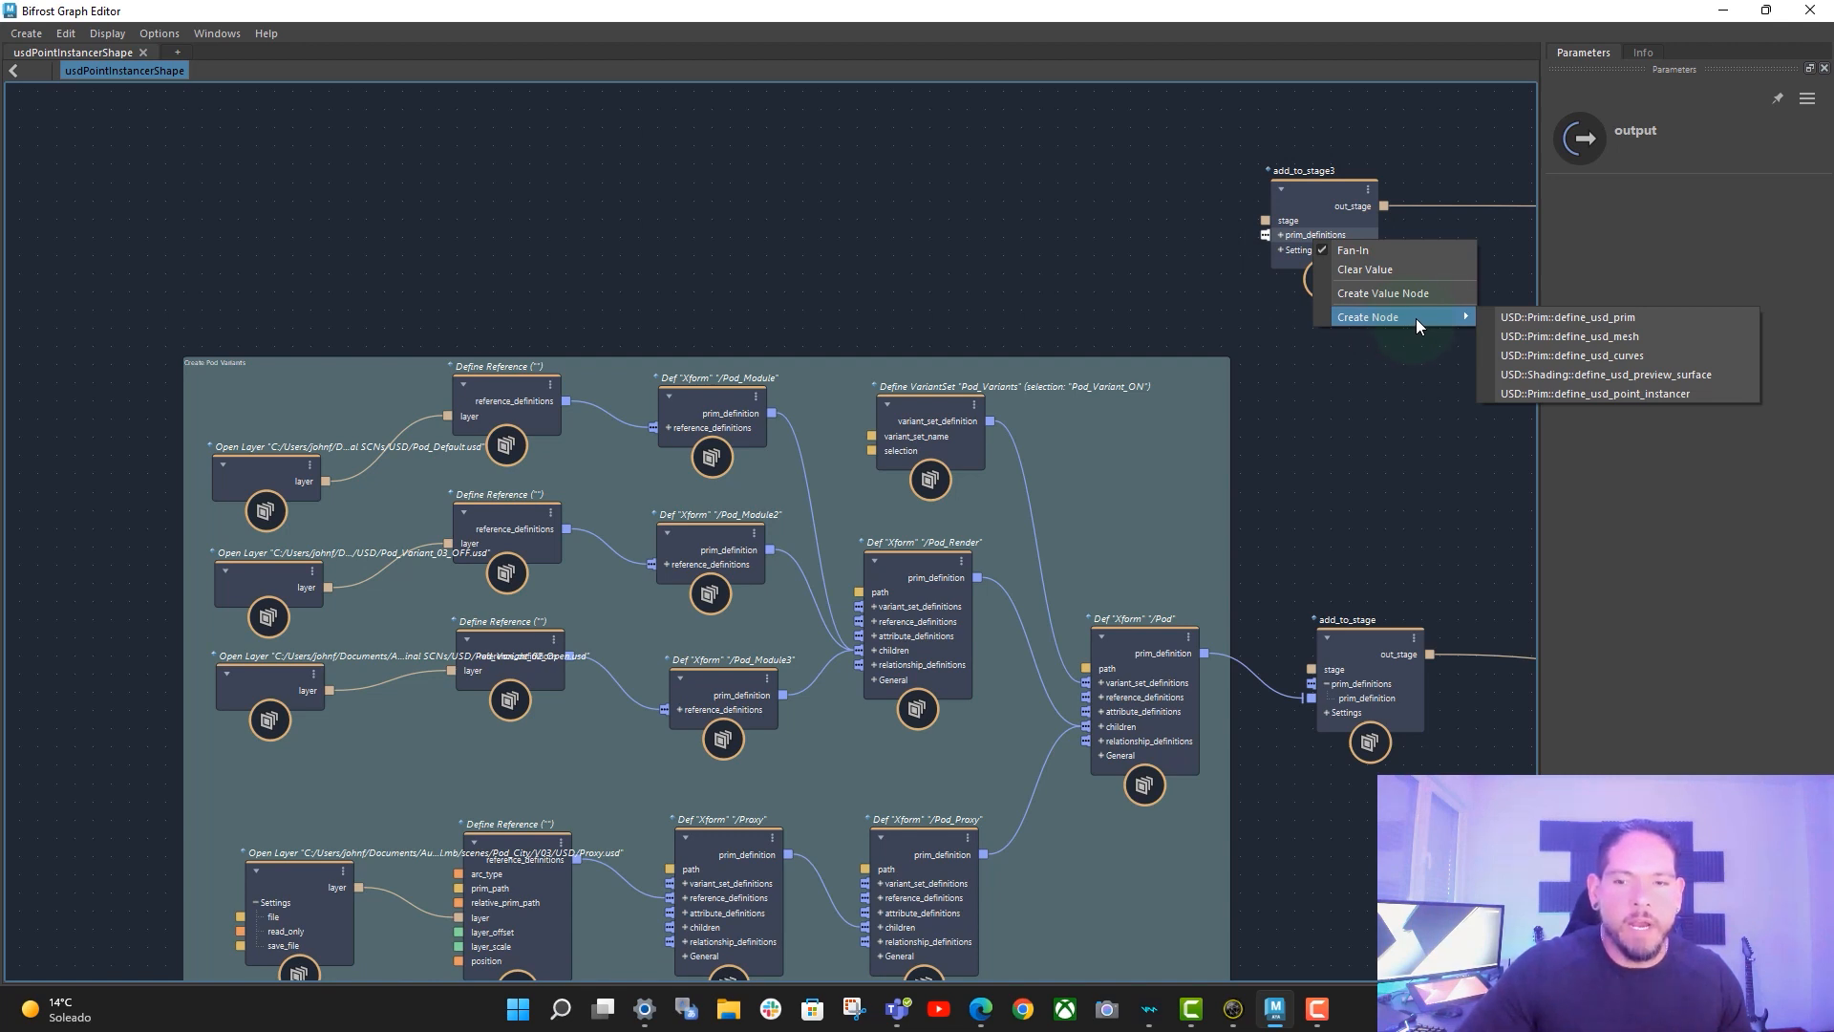
click(1577, 321)
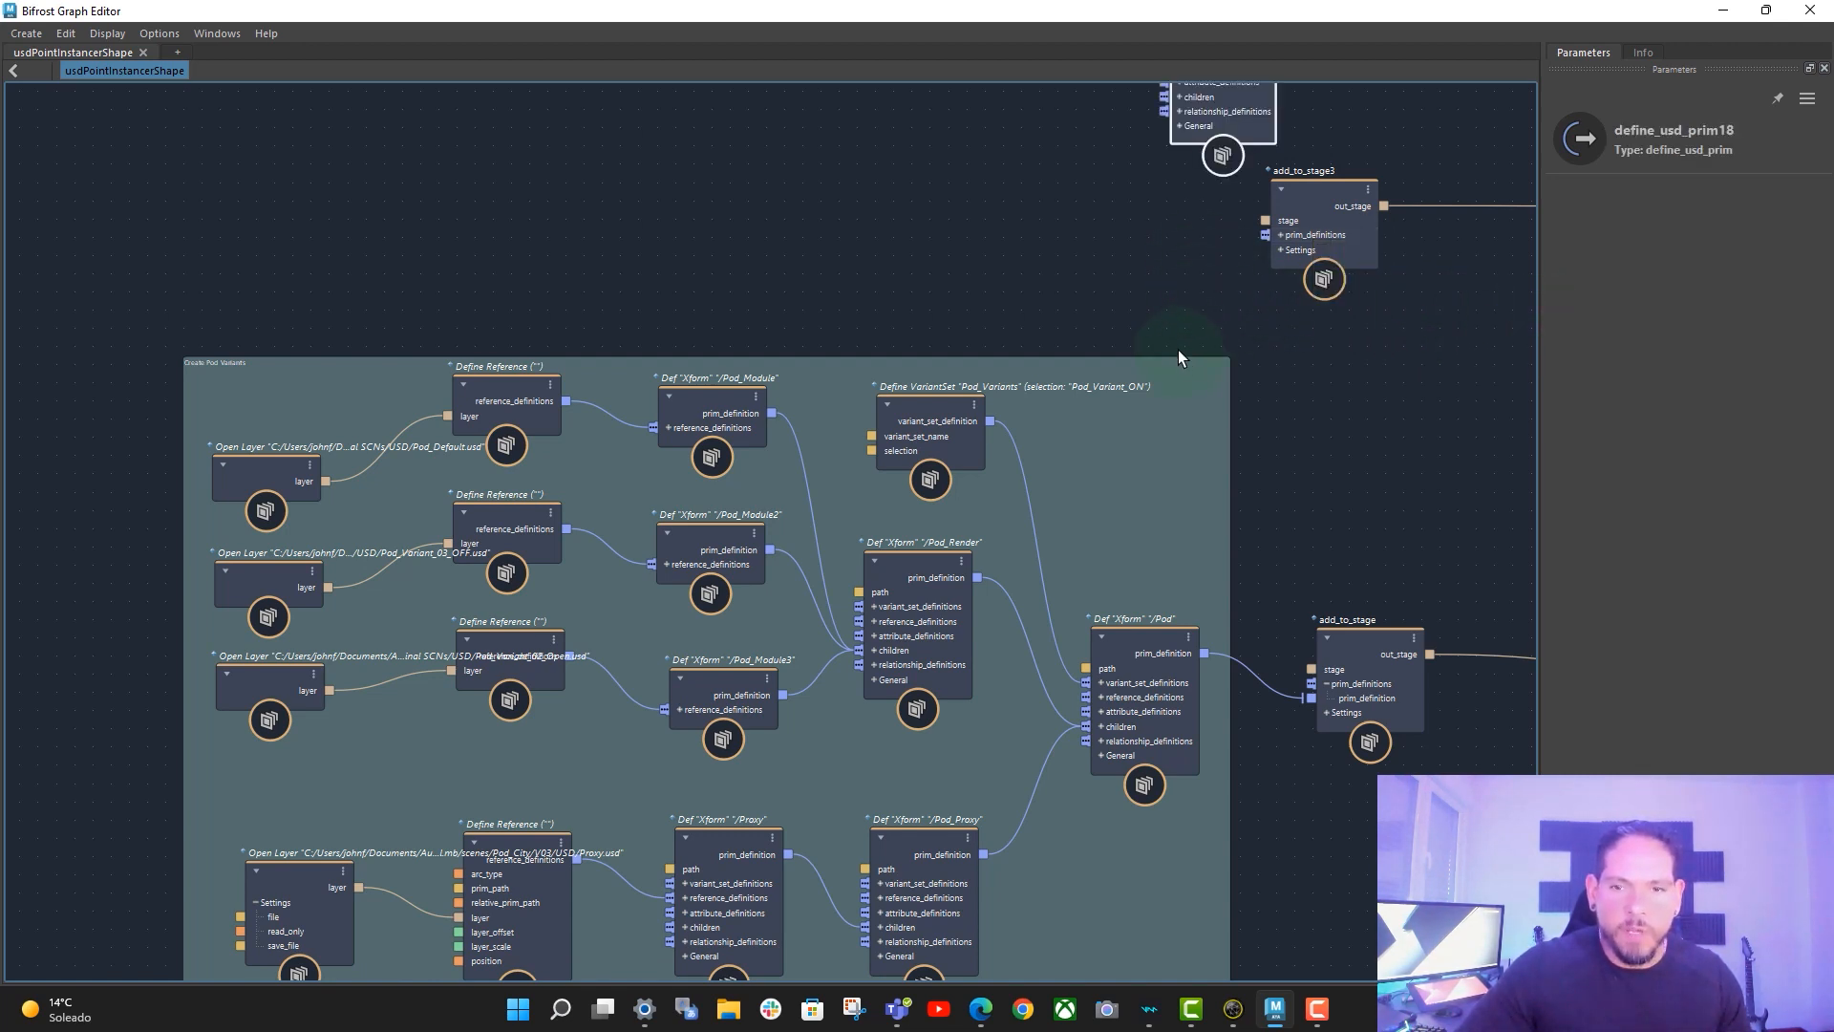
alt+middle_drag(1181, 295, 1171, 407)
drag(1208, 134, 1091, 167)
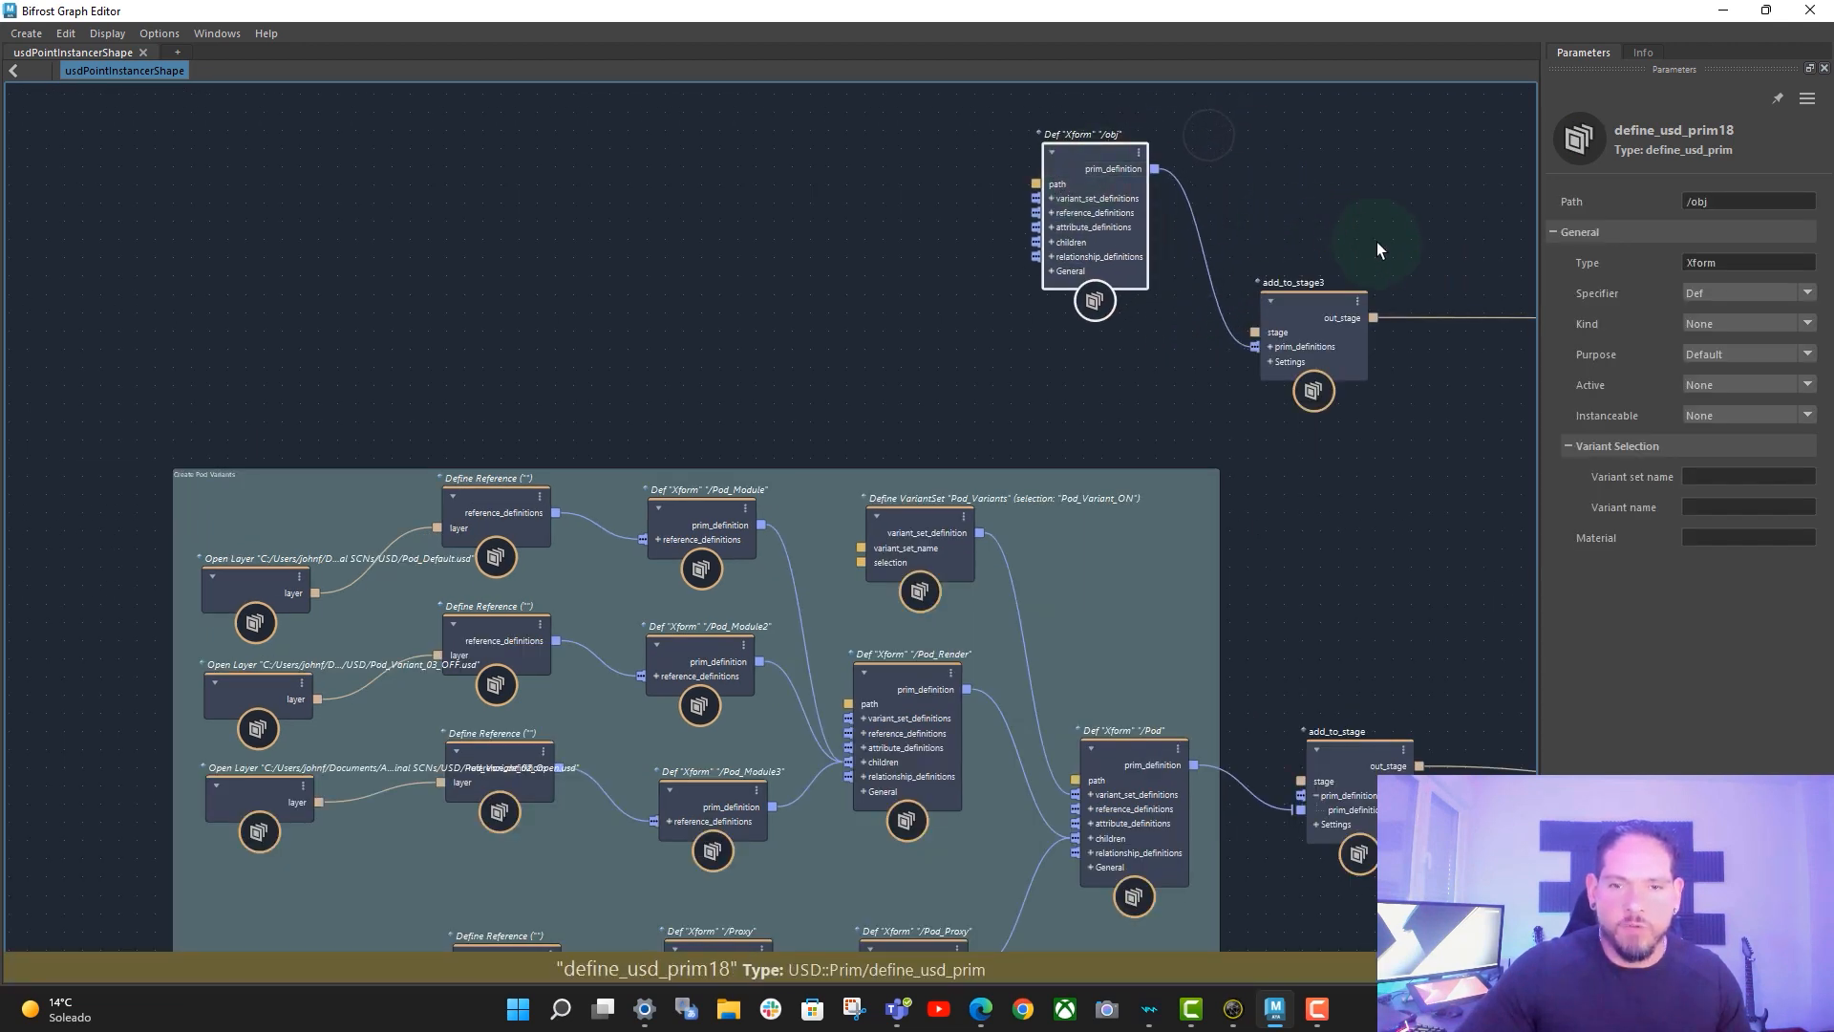
- Set the new define_usd_prim node's path to /Example and compare its parameters with those of the /Pod prim node
double_click(1723, 203)
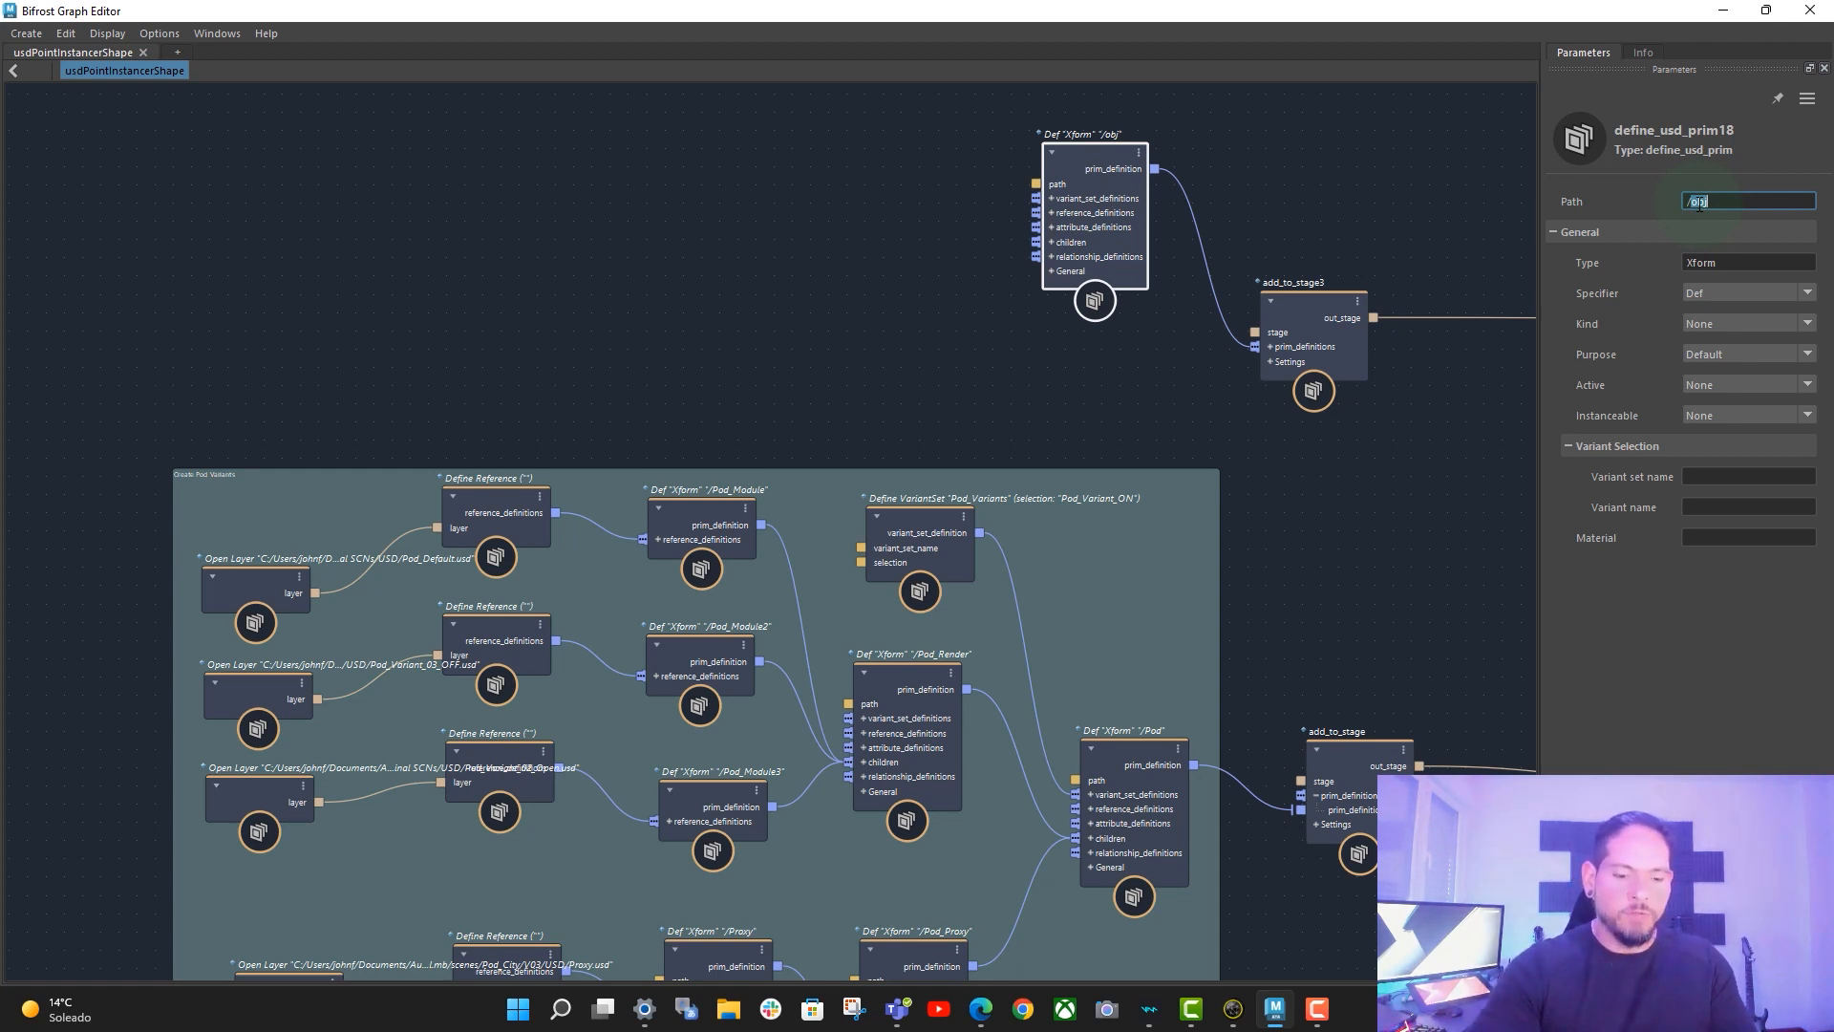
text(/Example)
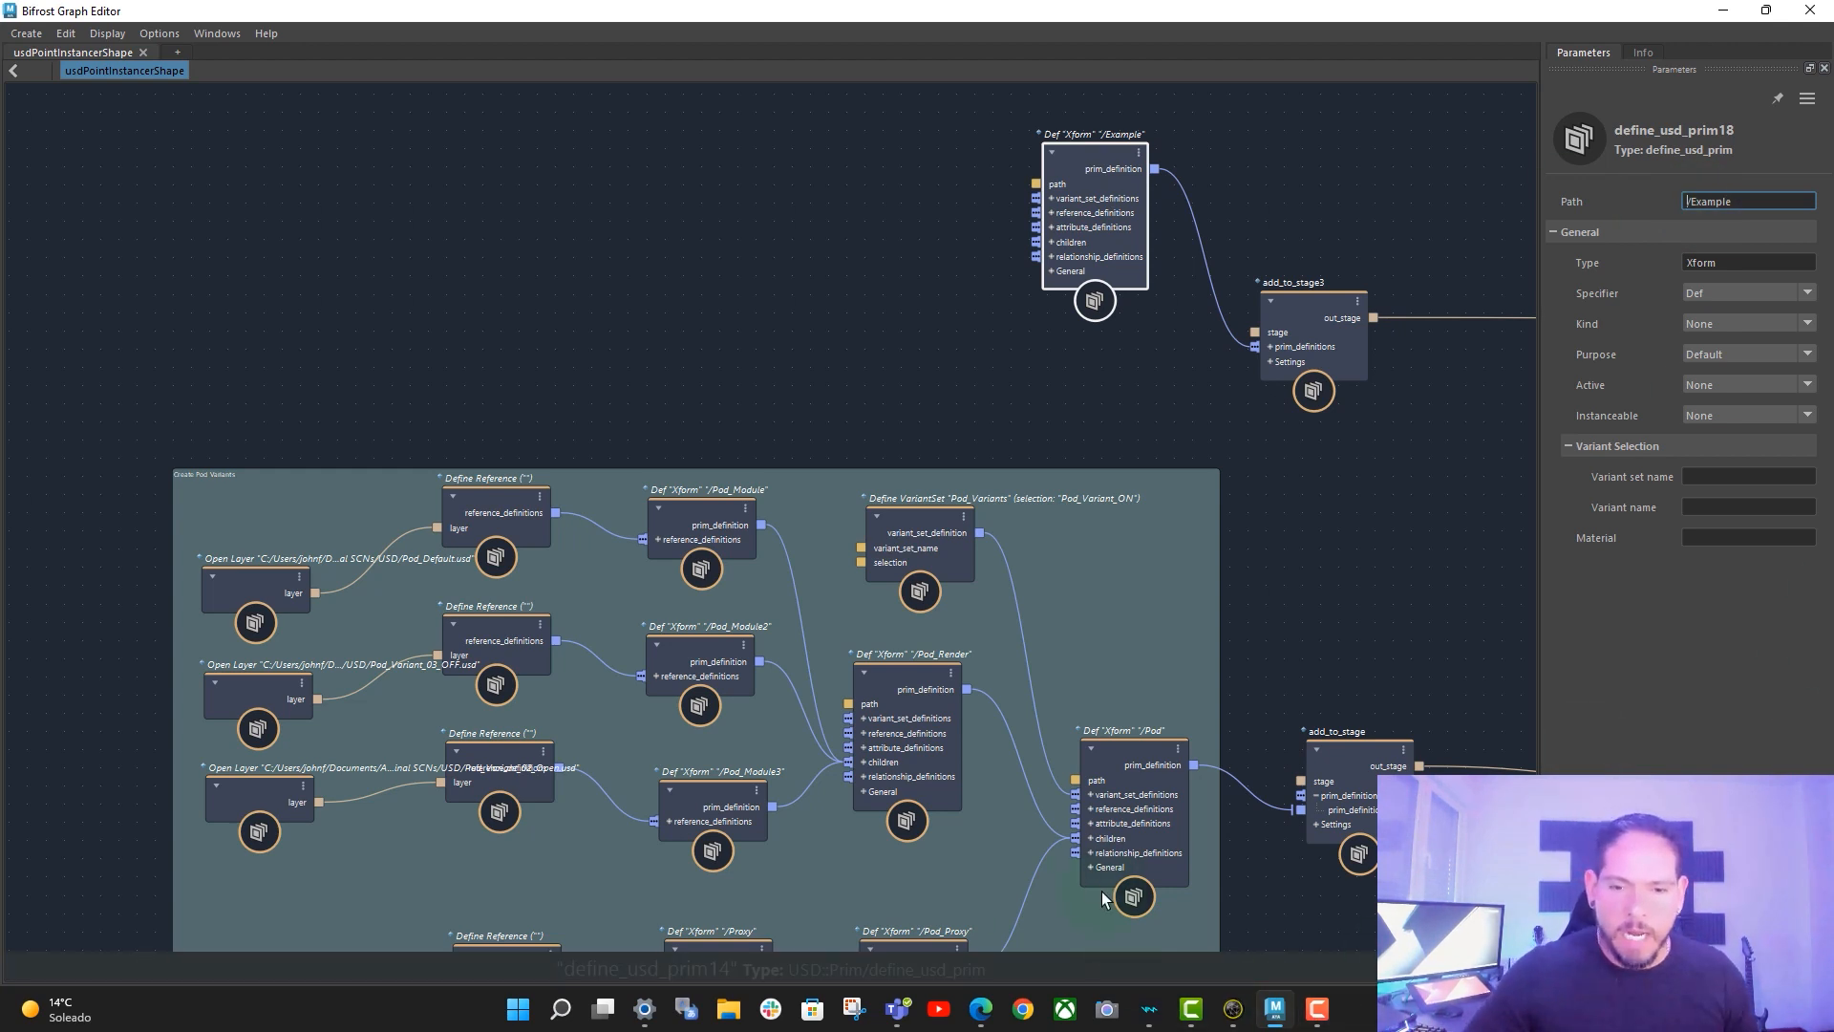
click(1138, 747)
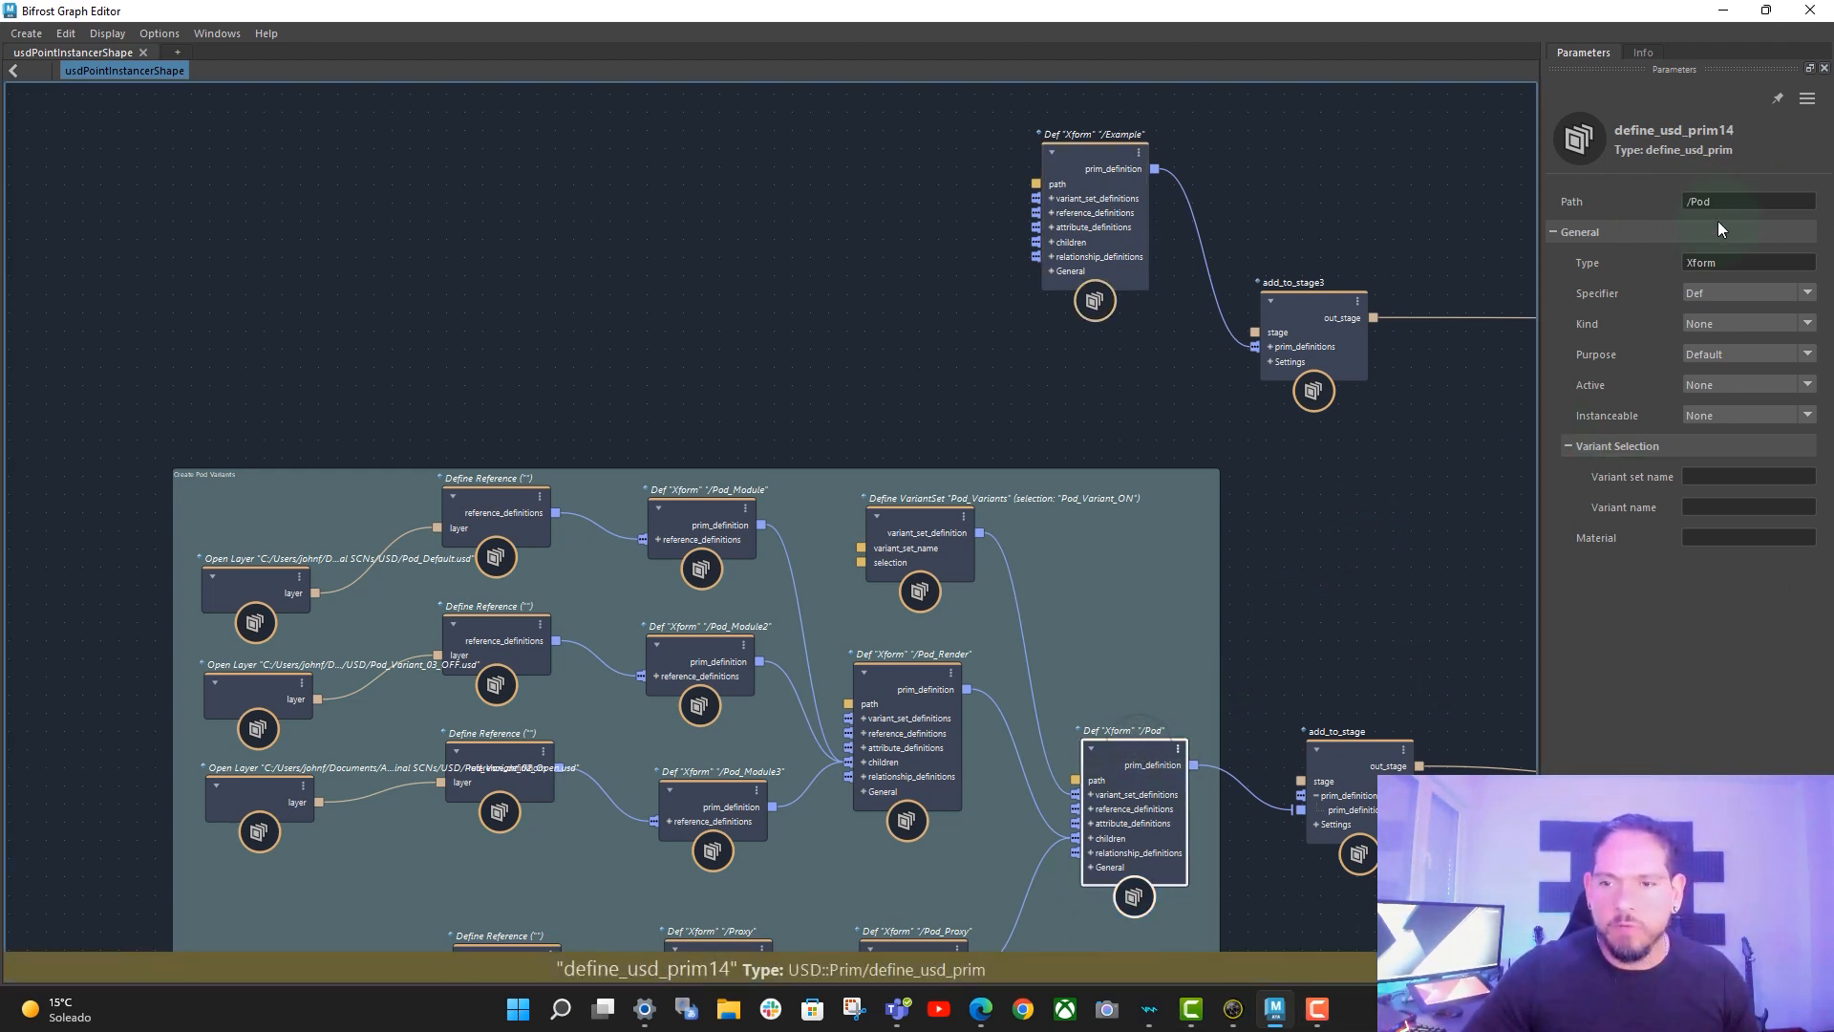
drag(1102, 170, 1114, 174)
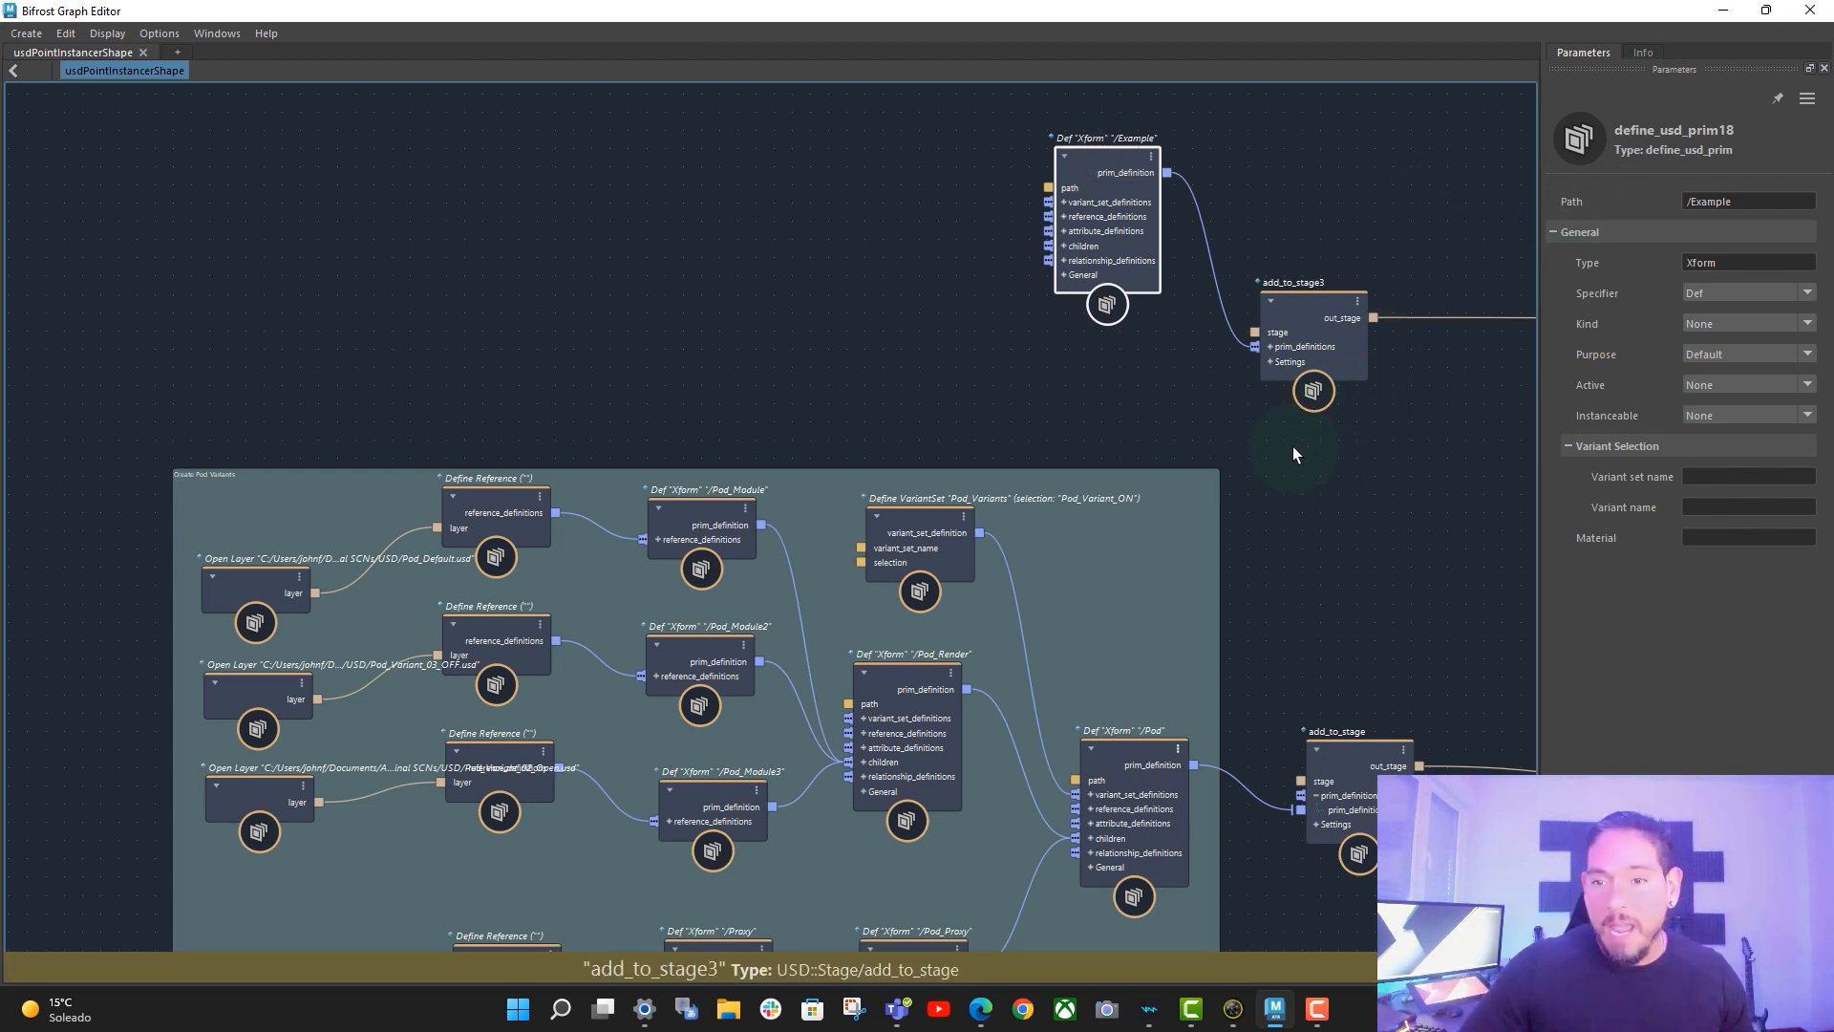
- Create a define_usd_variant_set node from the /Example prim node's variant_set_definitions port and place it just before that node
middle_drag(957, 370, 1027, 397)
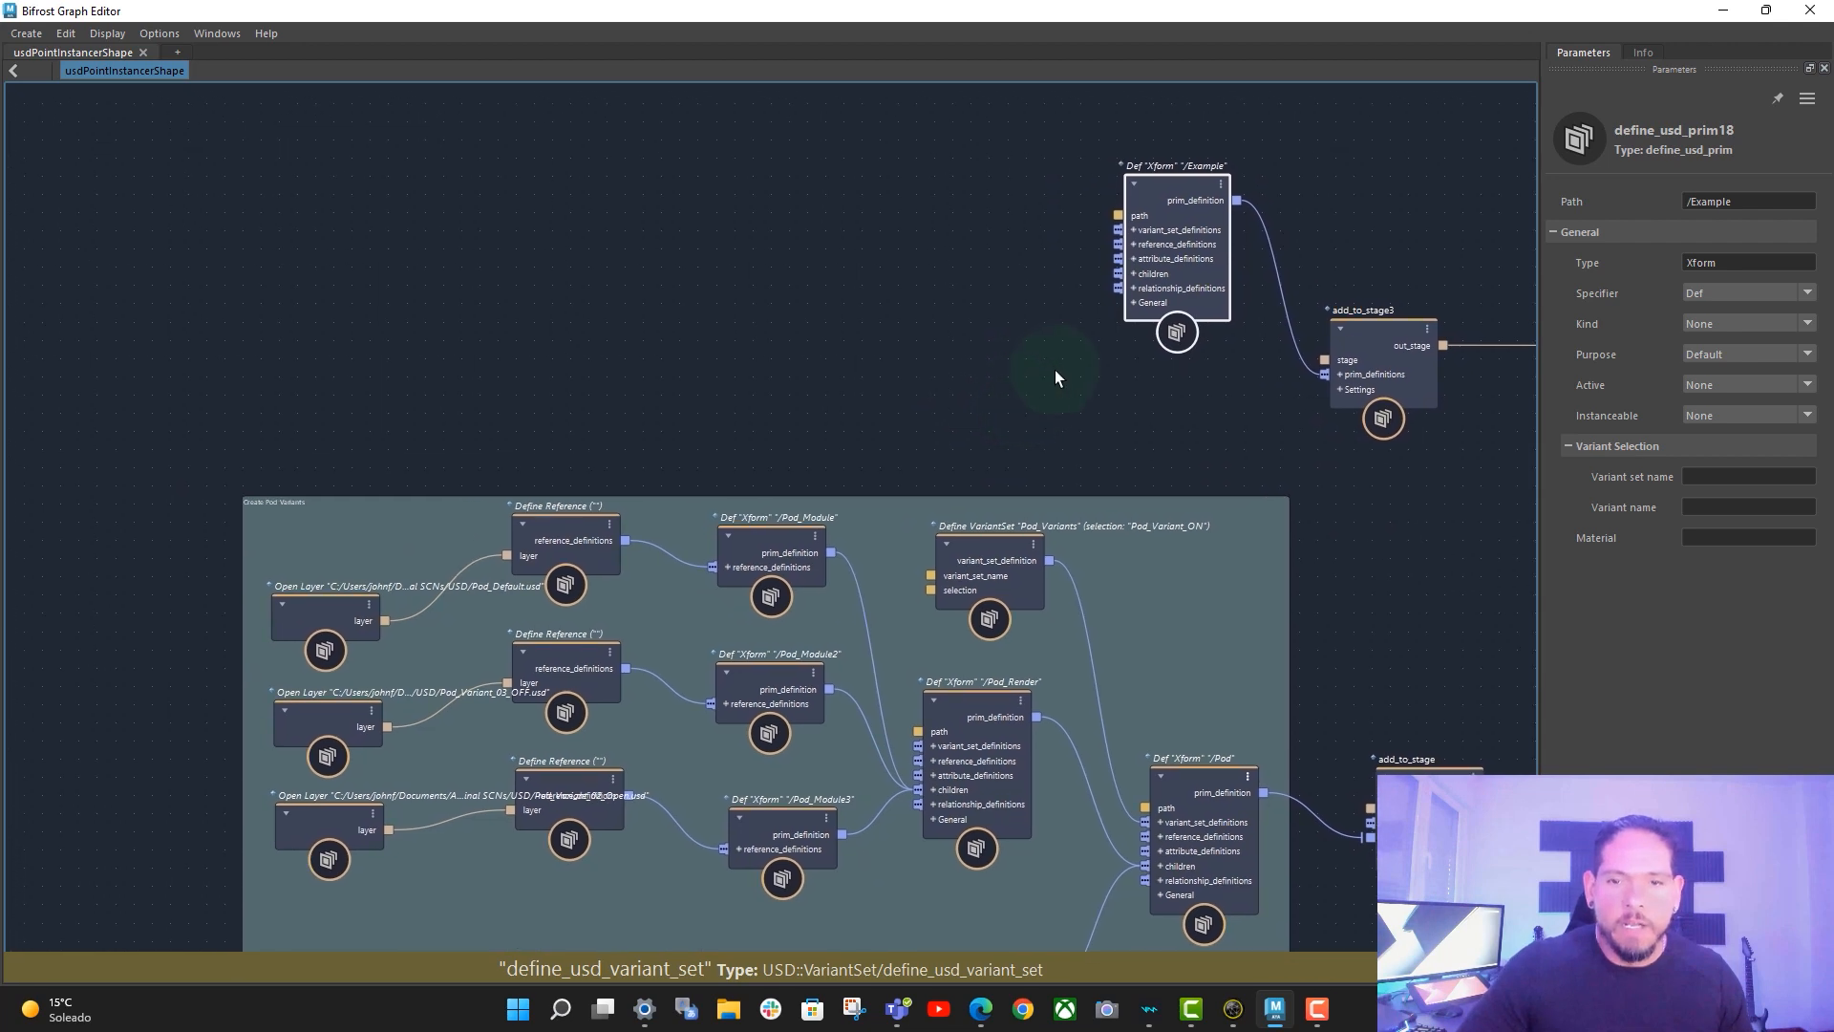
right_click(1183, 232)
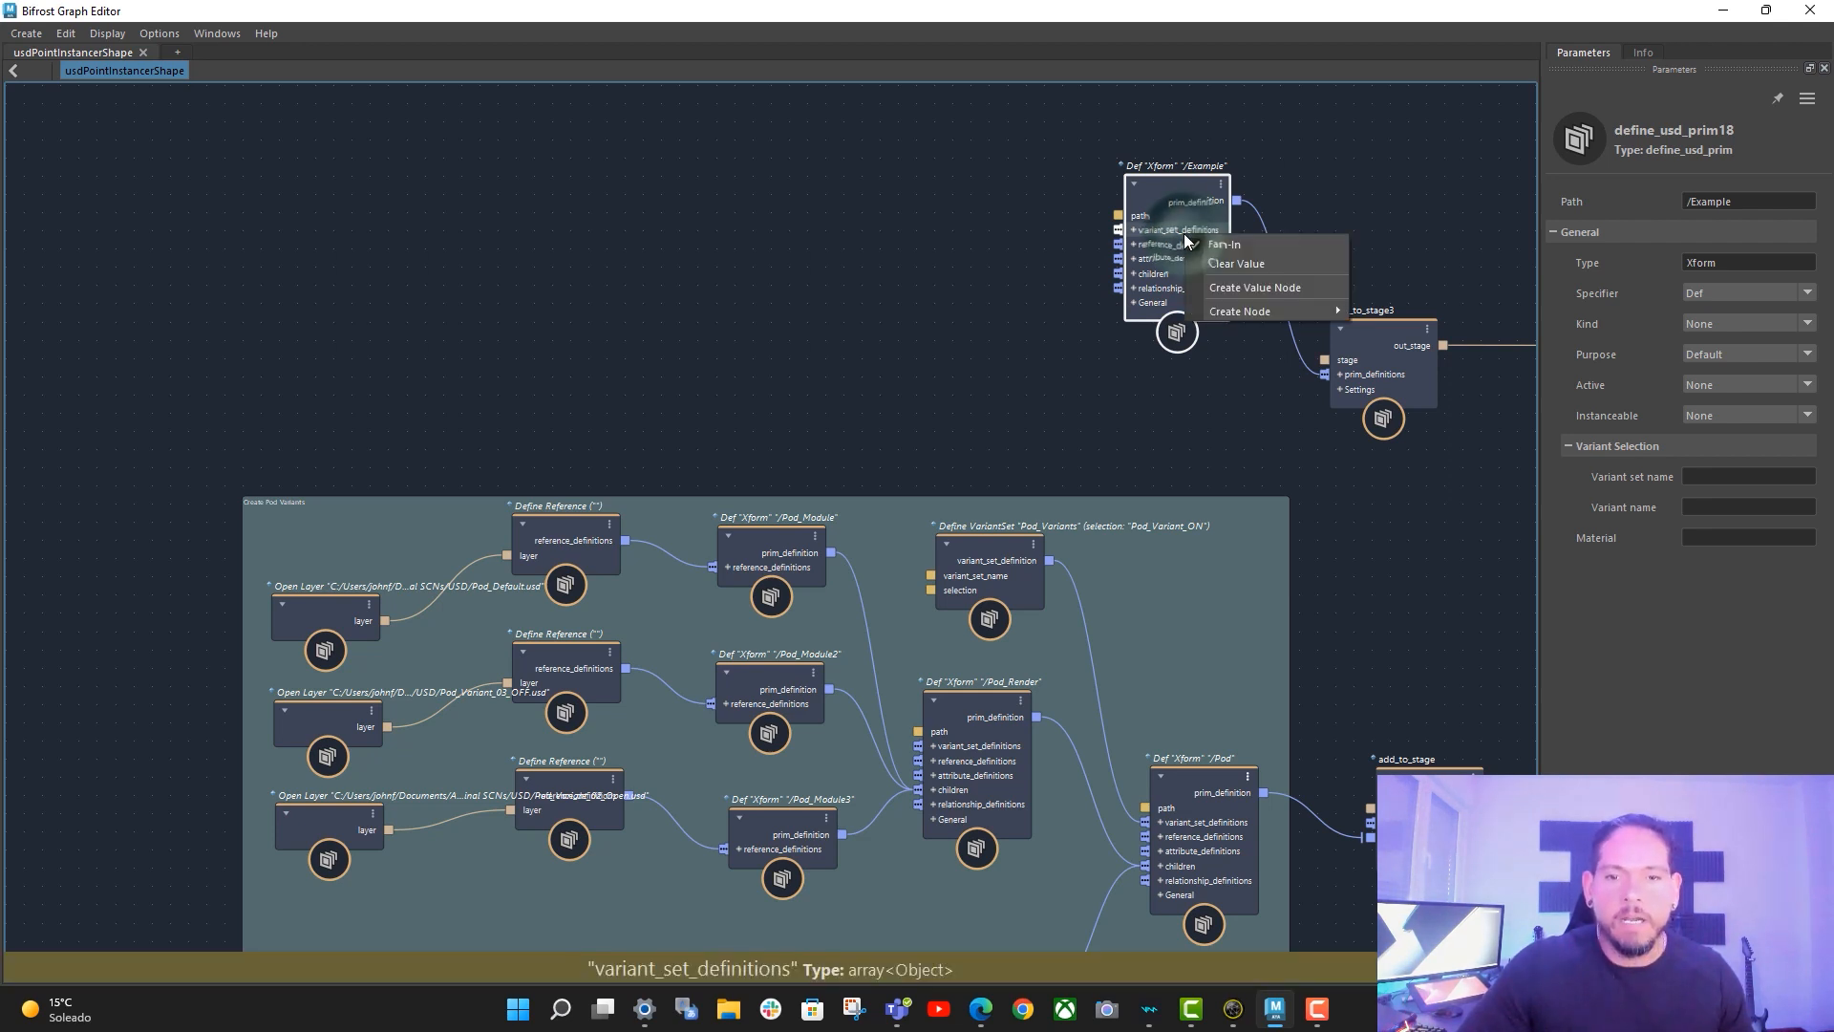
alt+middle_drag(992, 272, 925, 339)
alt+right_drag(924, 336, 953, 307)
alt+middle_drag(941, 329, 856, 363)
scroll(856, 363, up, 1)
right_click(1148, 312)
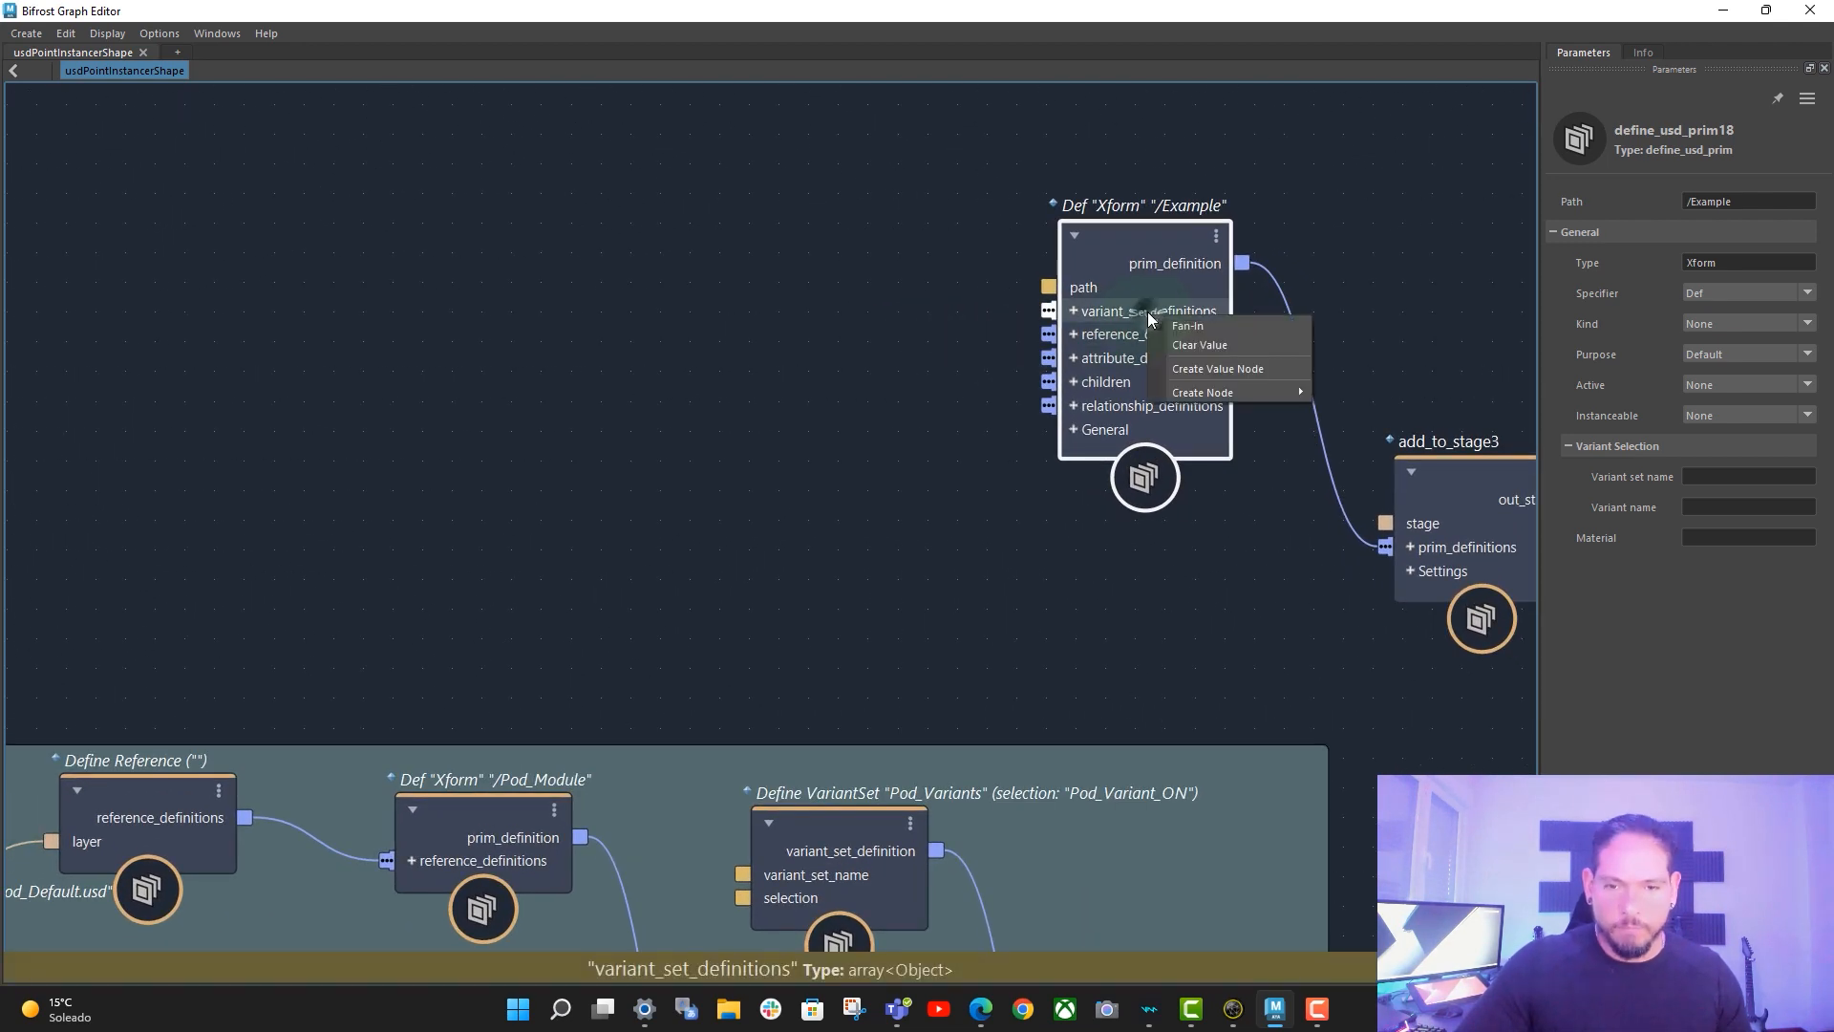
mouse_move(1267, 393)
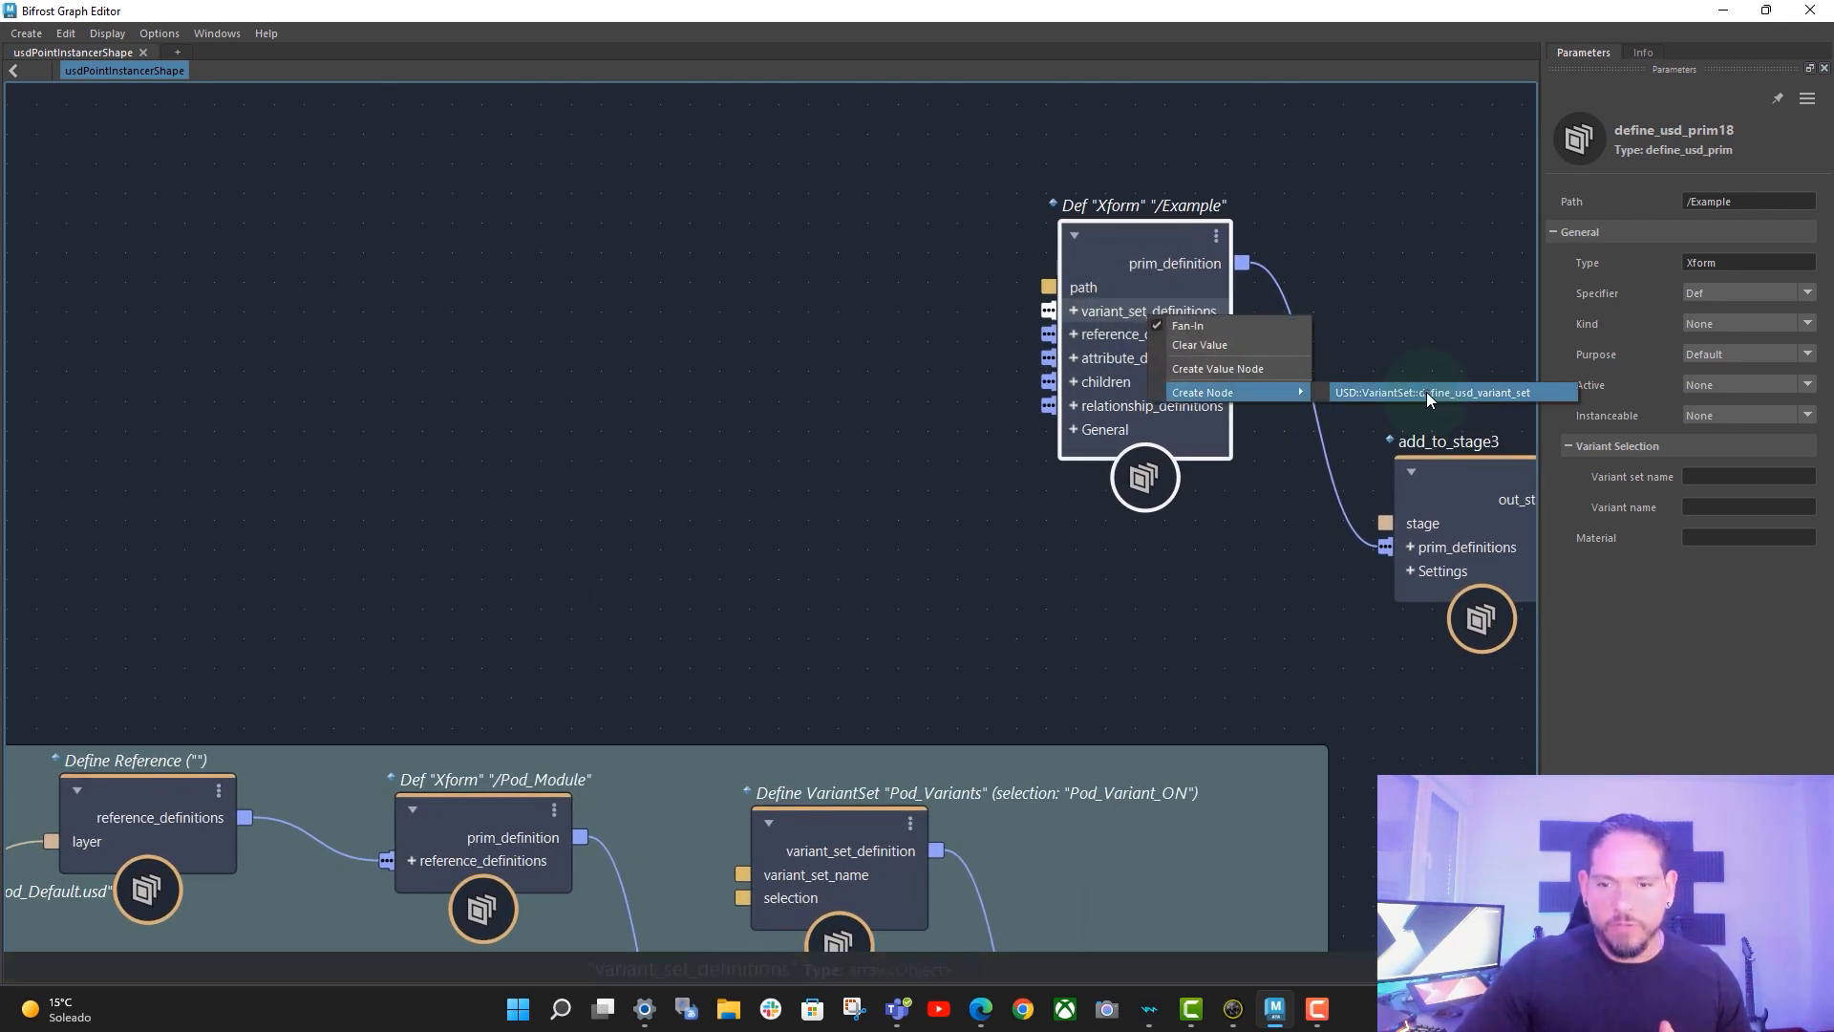
click(1425, 392)
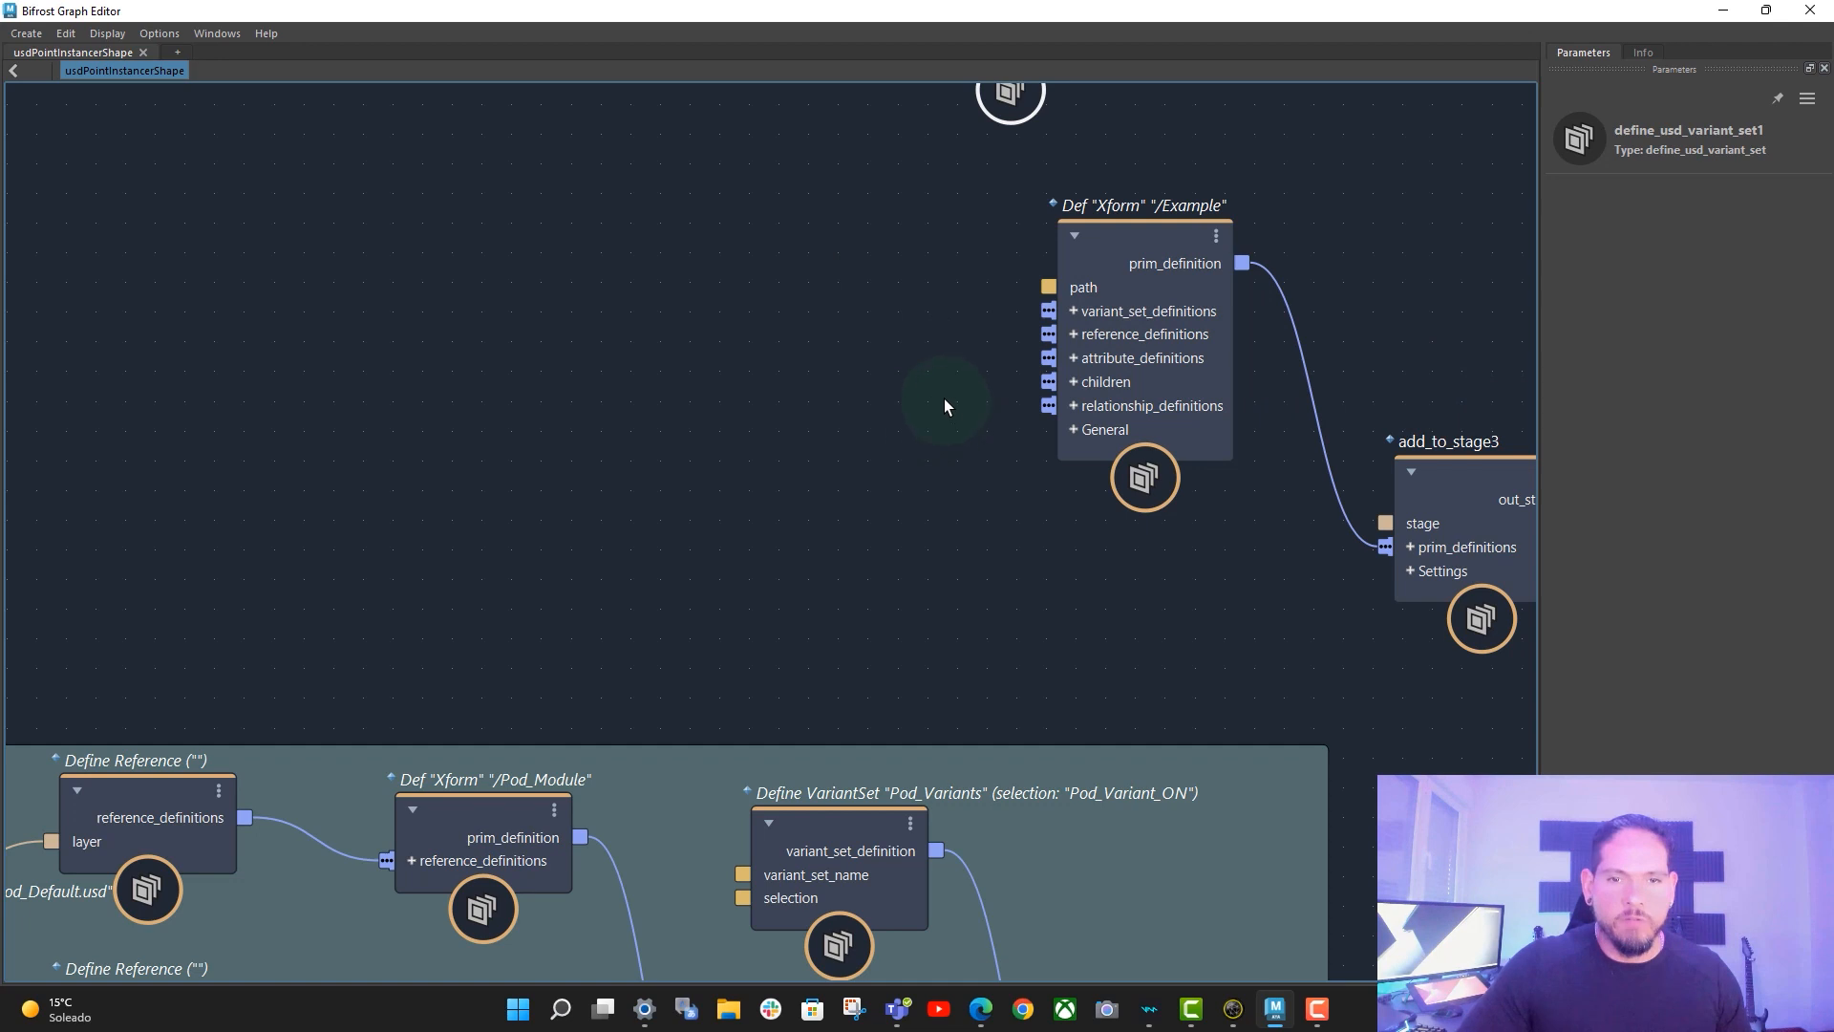
drag(1095, 134, 836, 216)
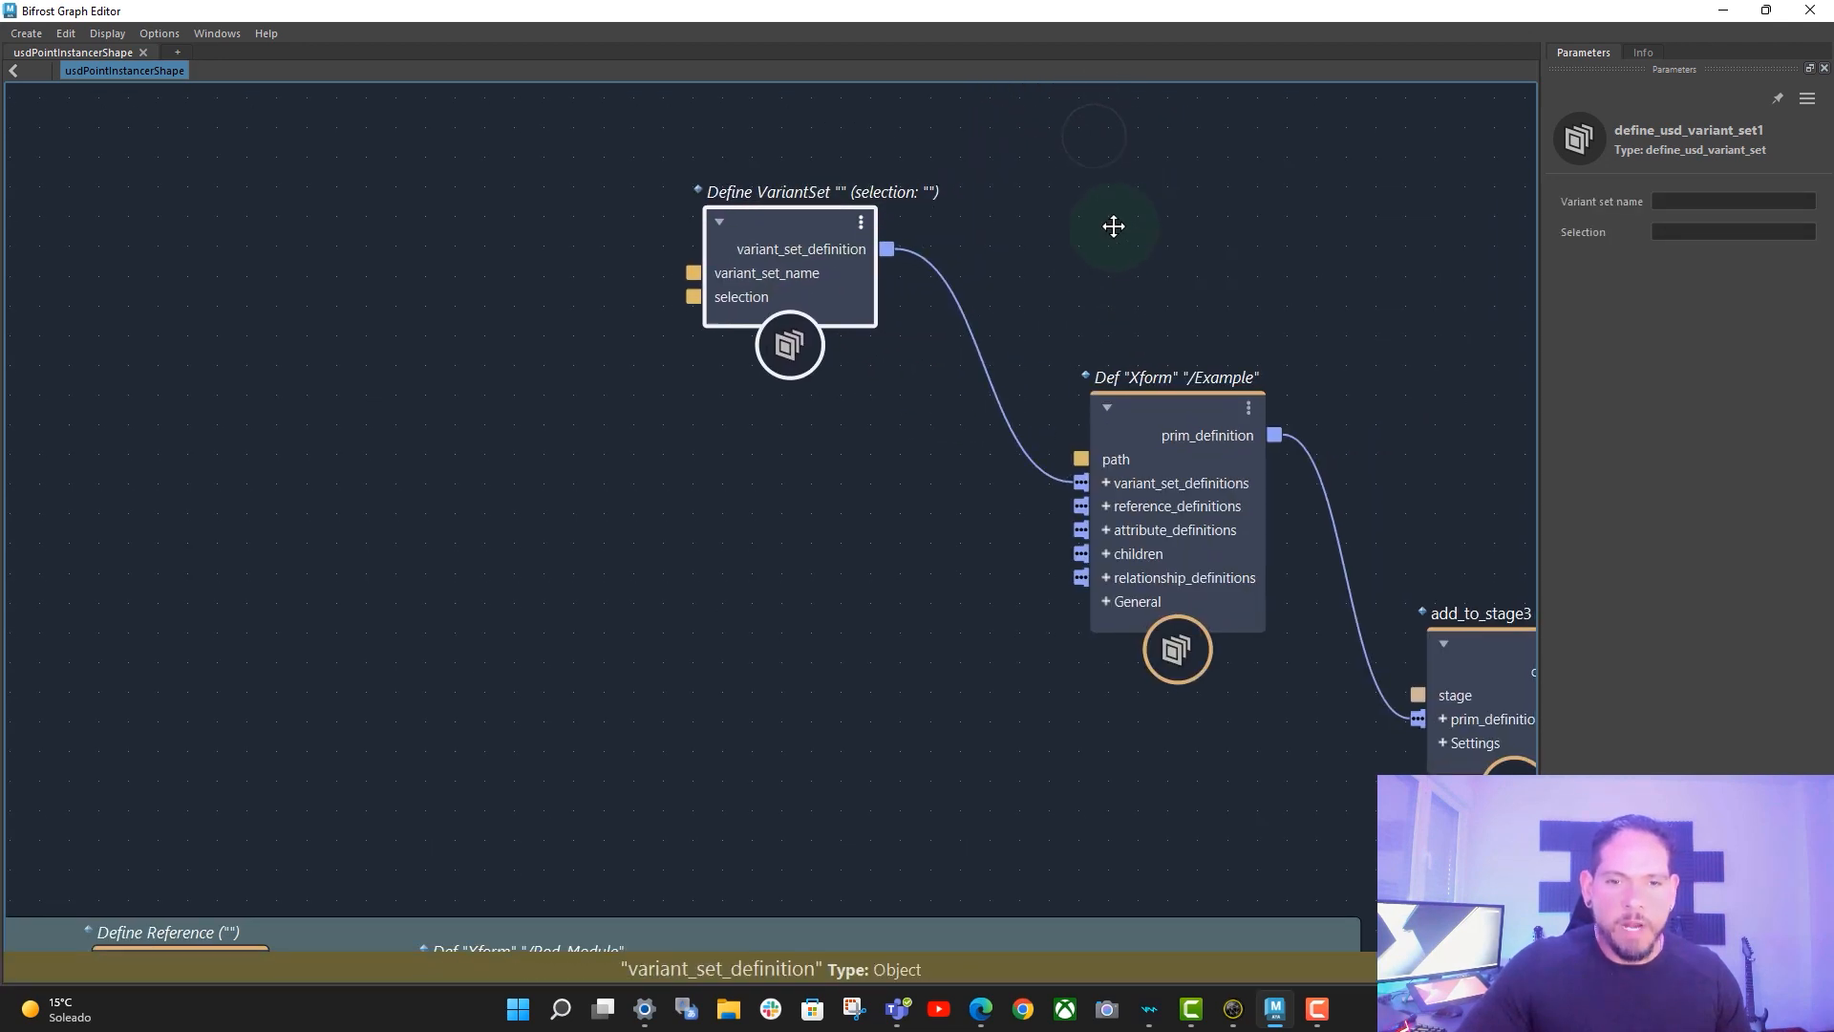
middle_drag(1113, 226, 1133, 181)
drag(831, 185, 843, 190)
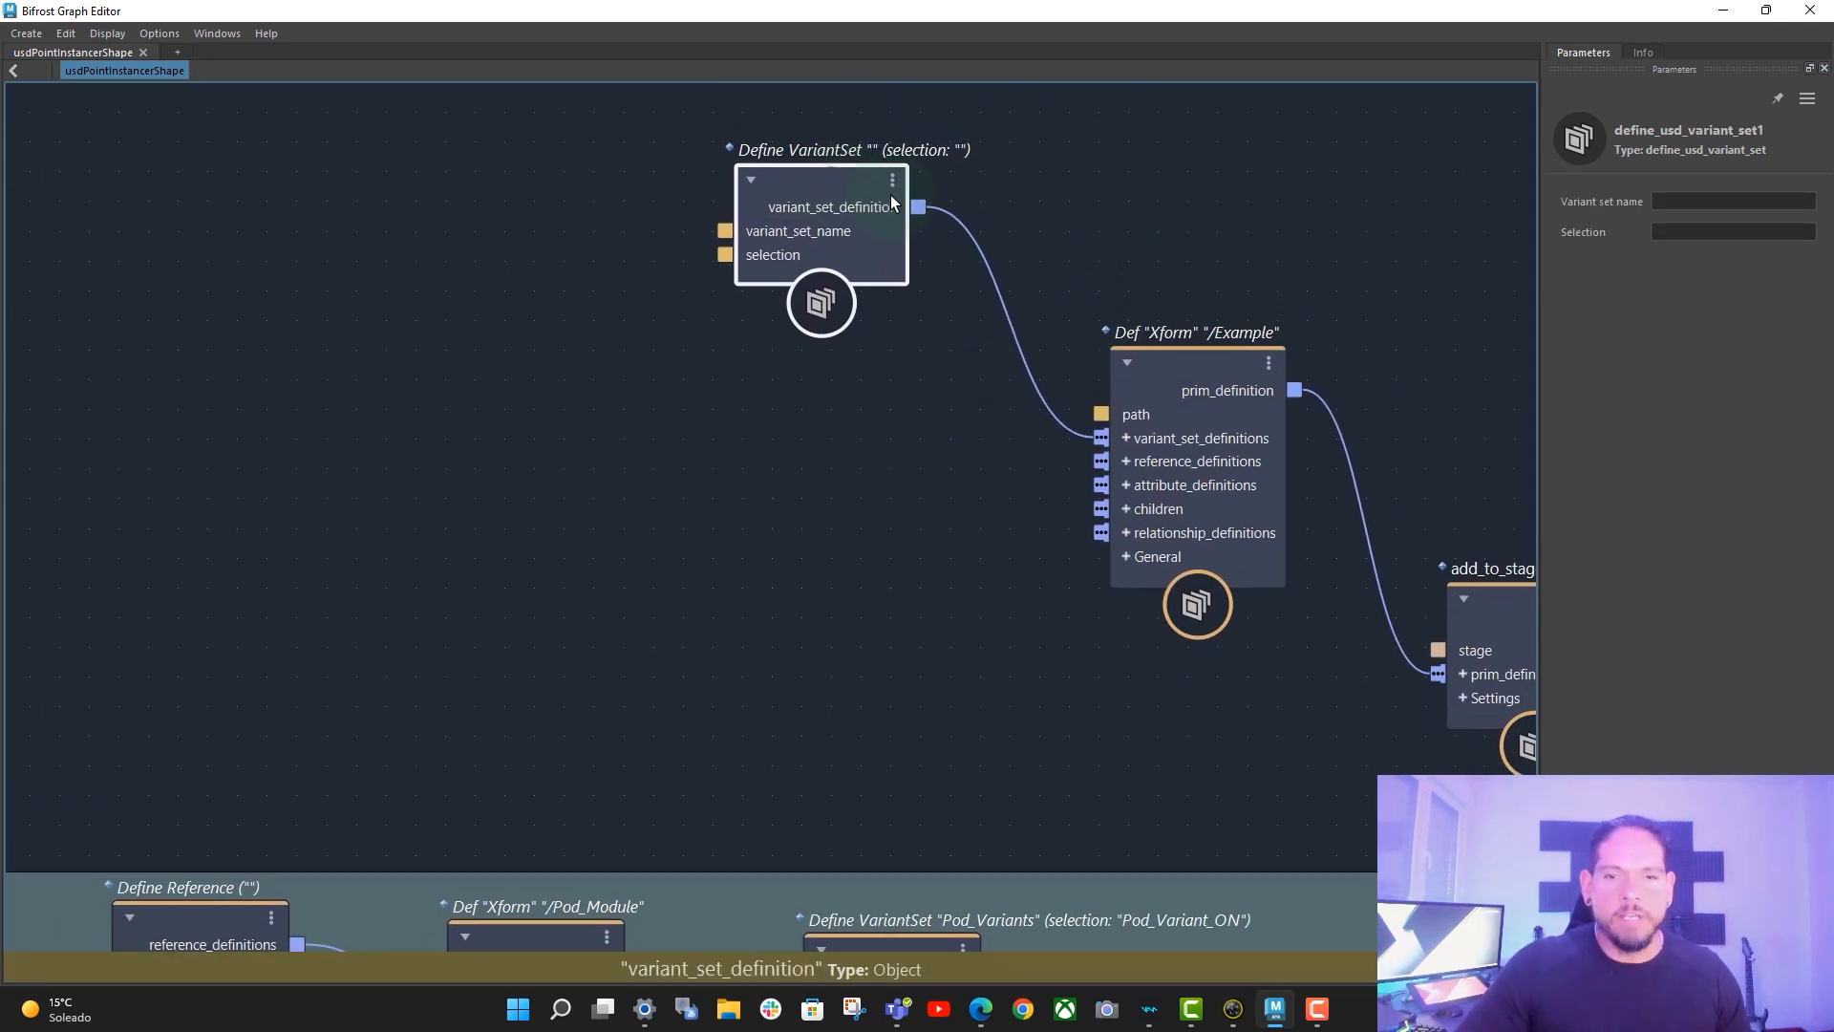
- Set the new variant set node's variant set name to Variants and its selection to Var01
click(1685, 204)
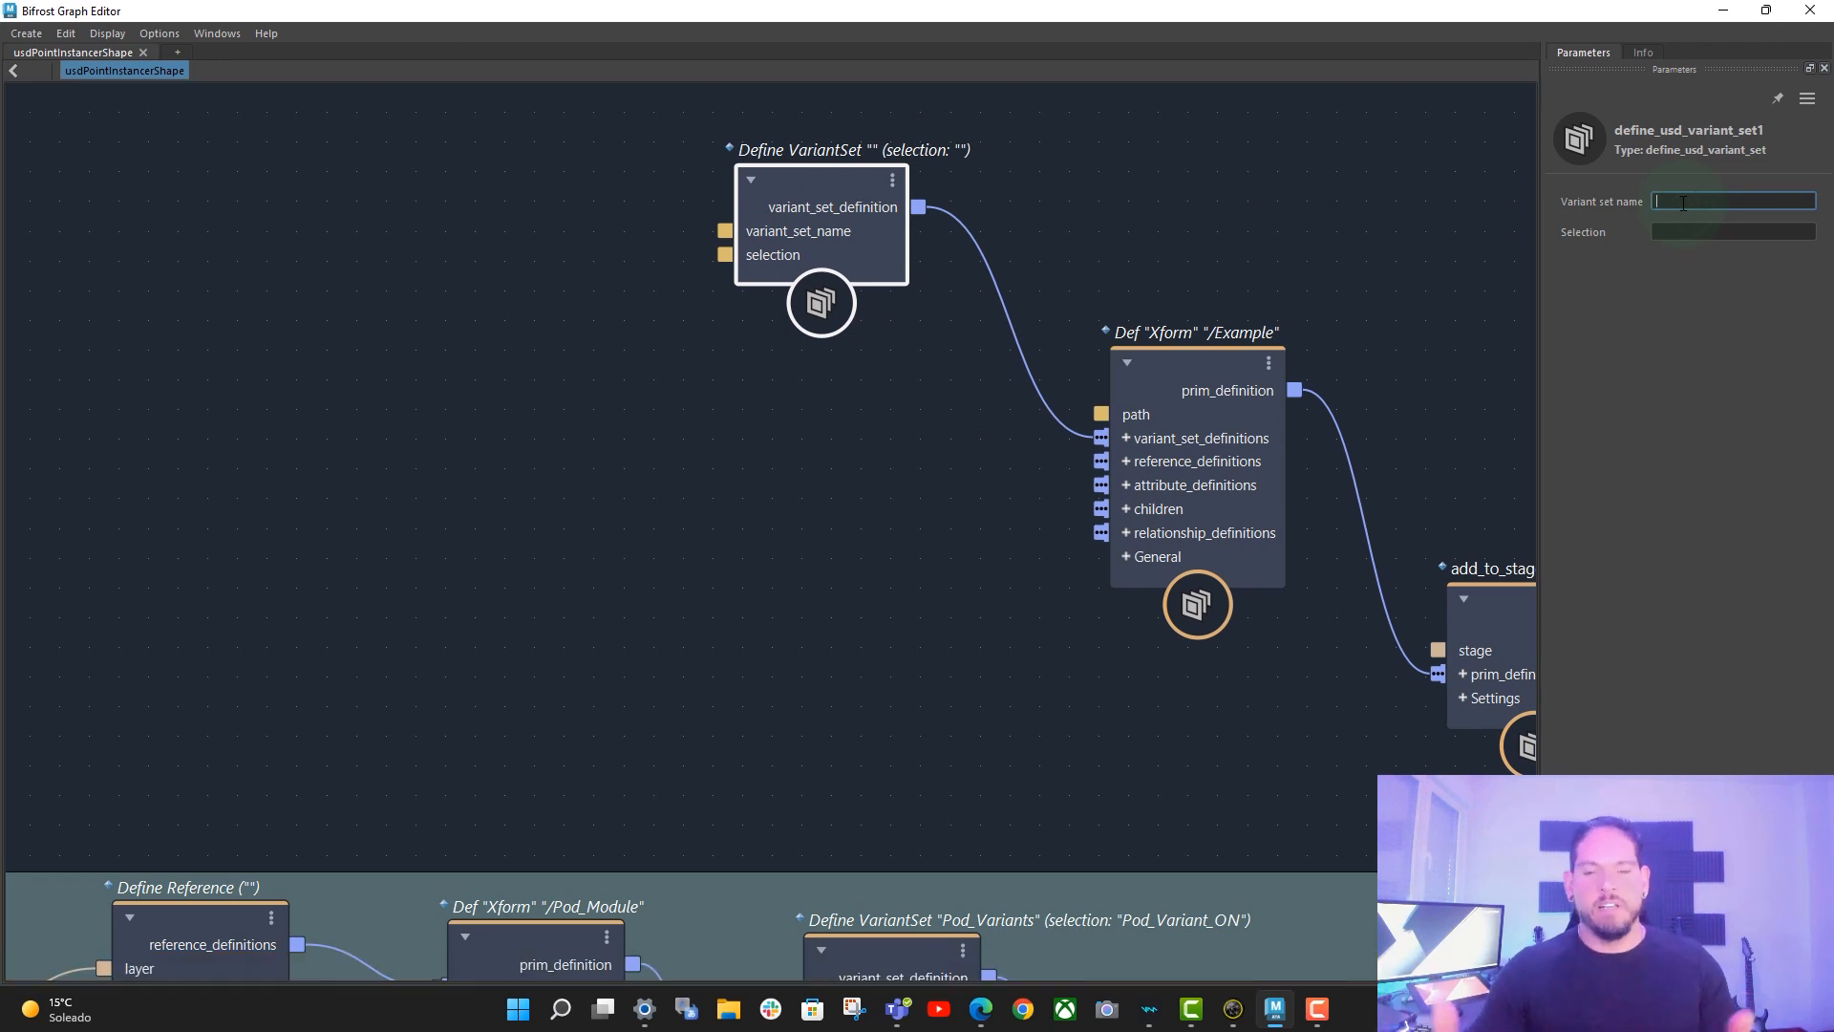
text(V)
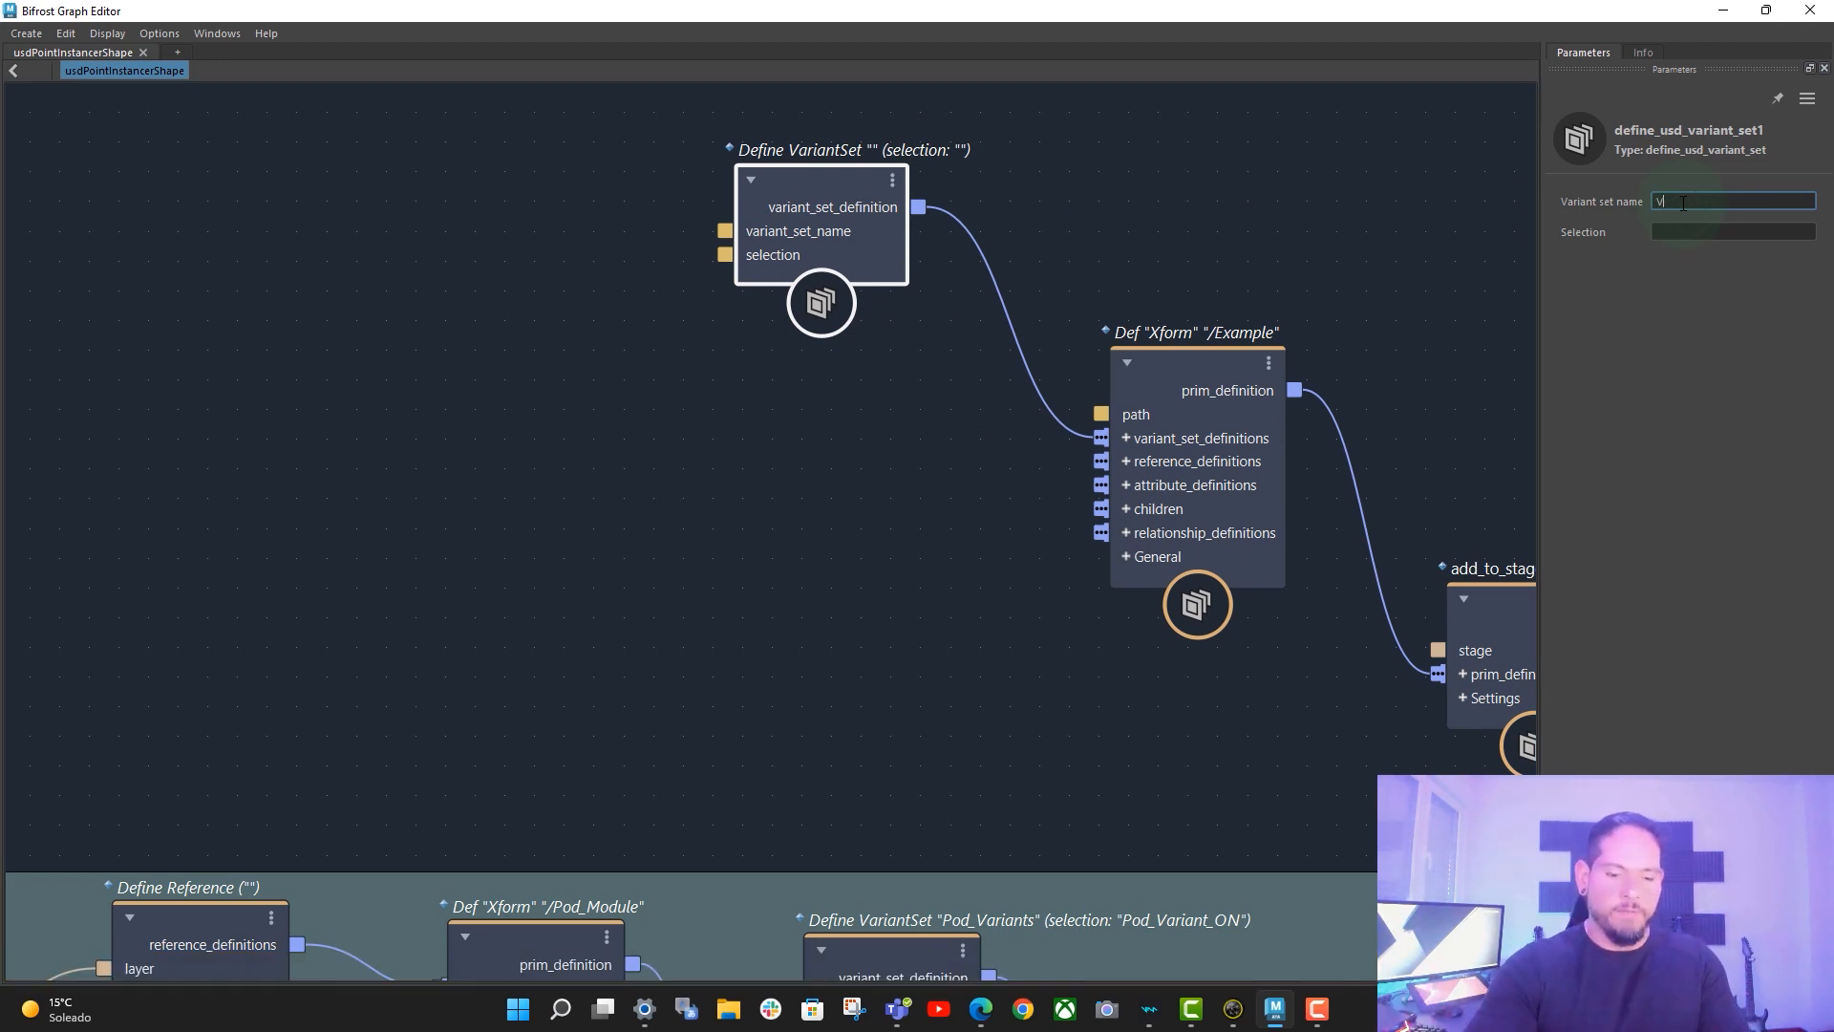
text(Ariants)
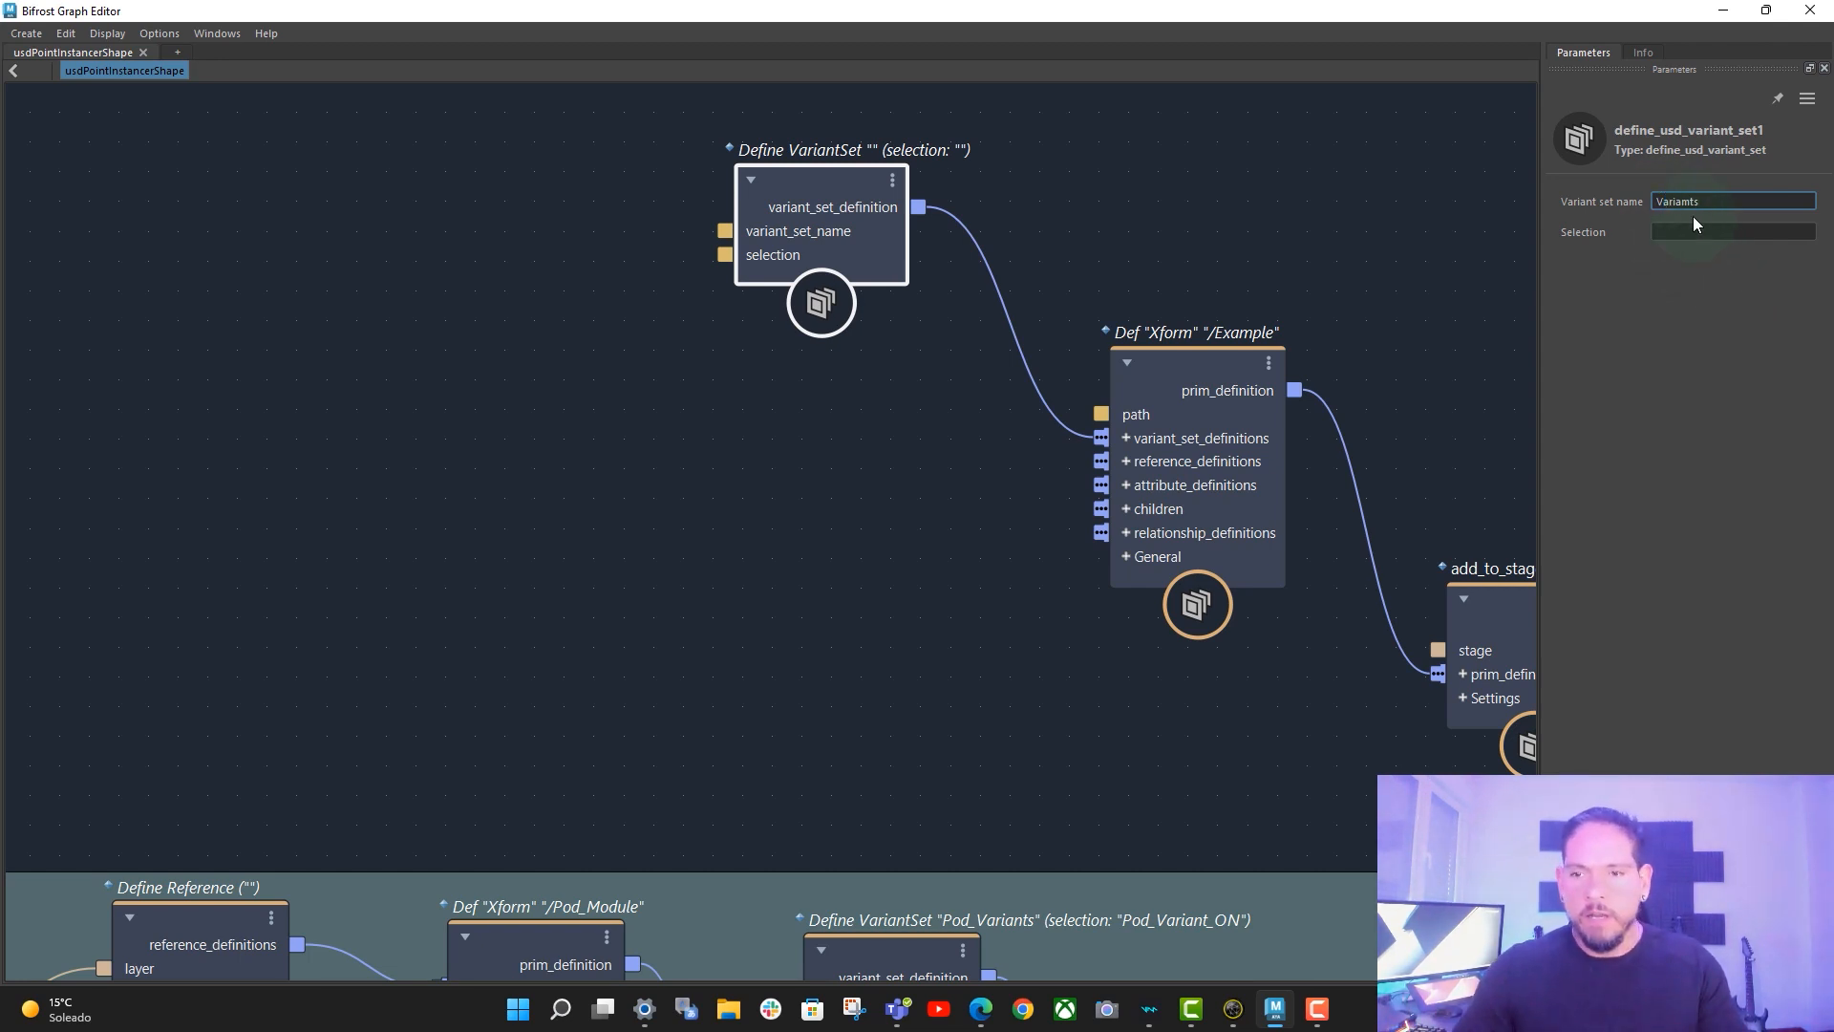
key(Return)
click(1691, 203)
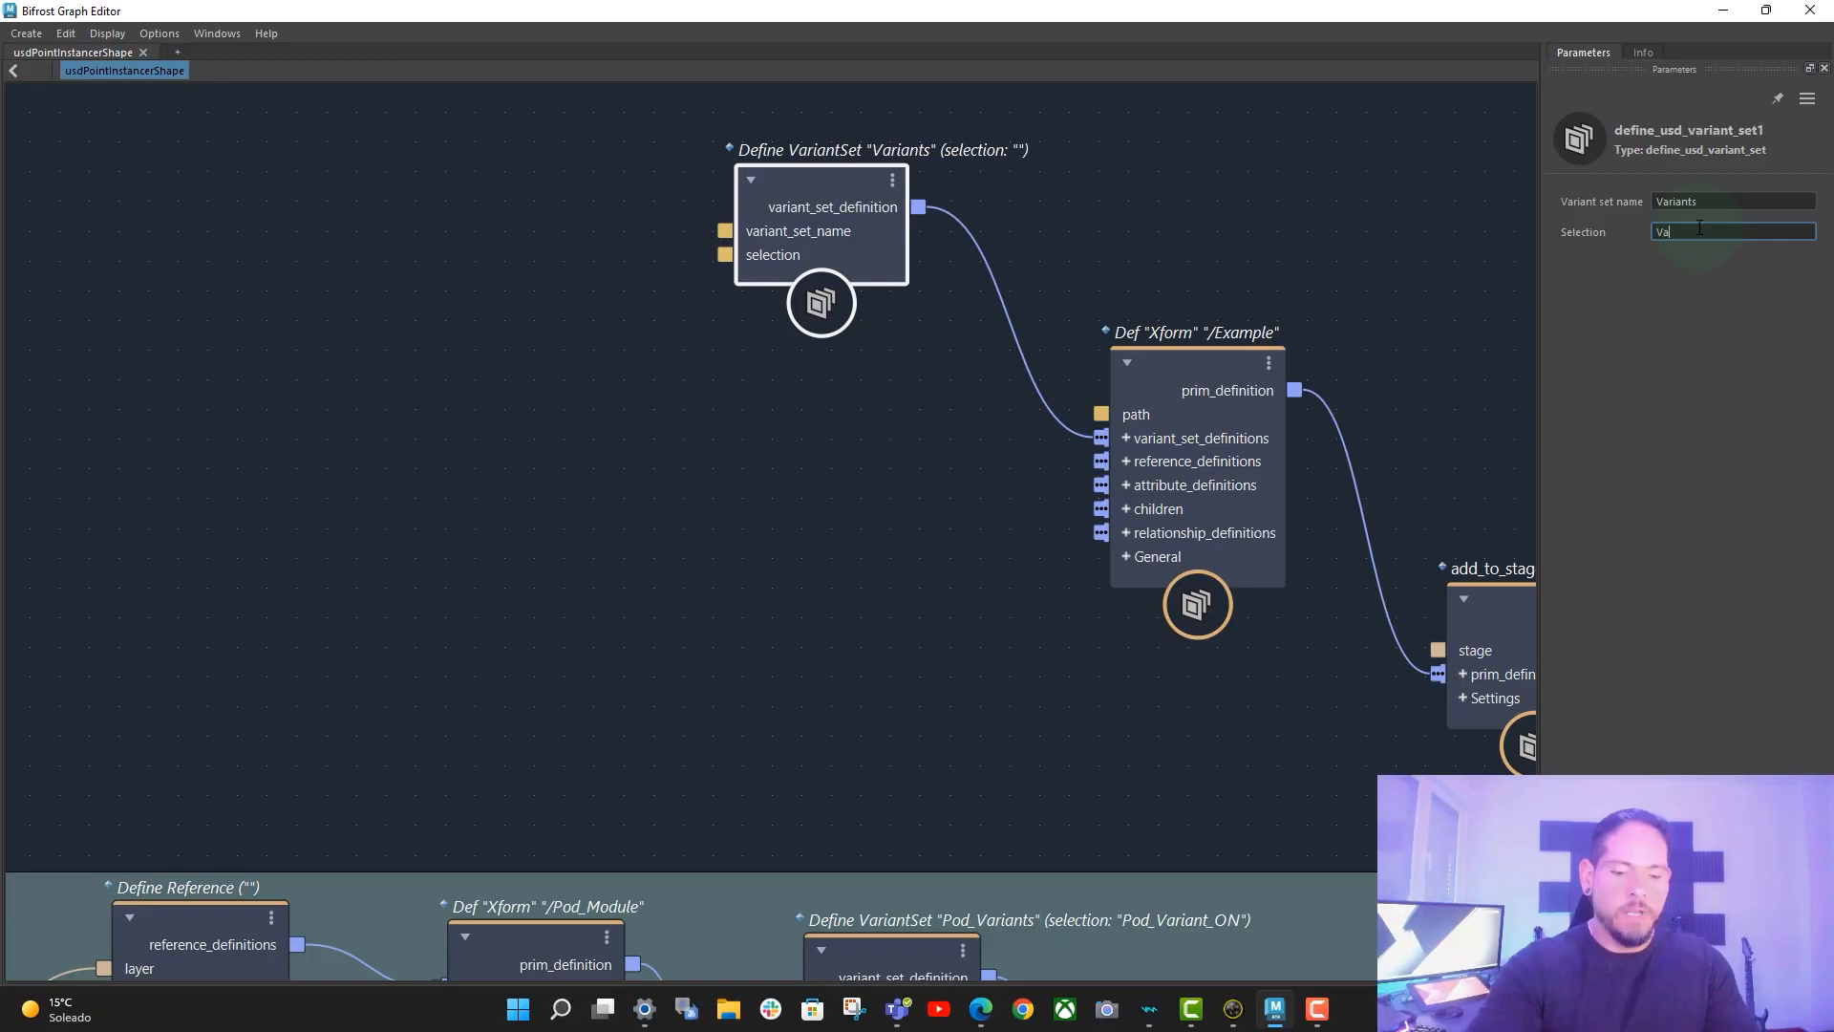
key(Return)
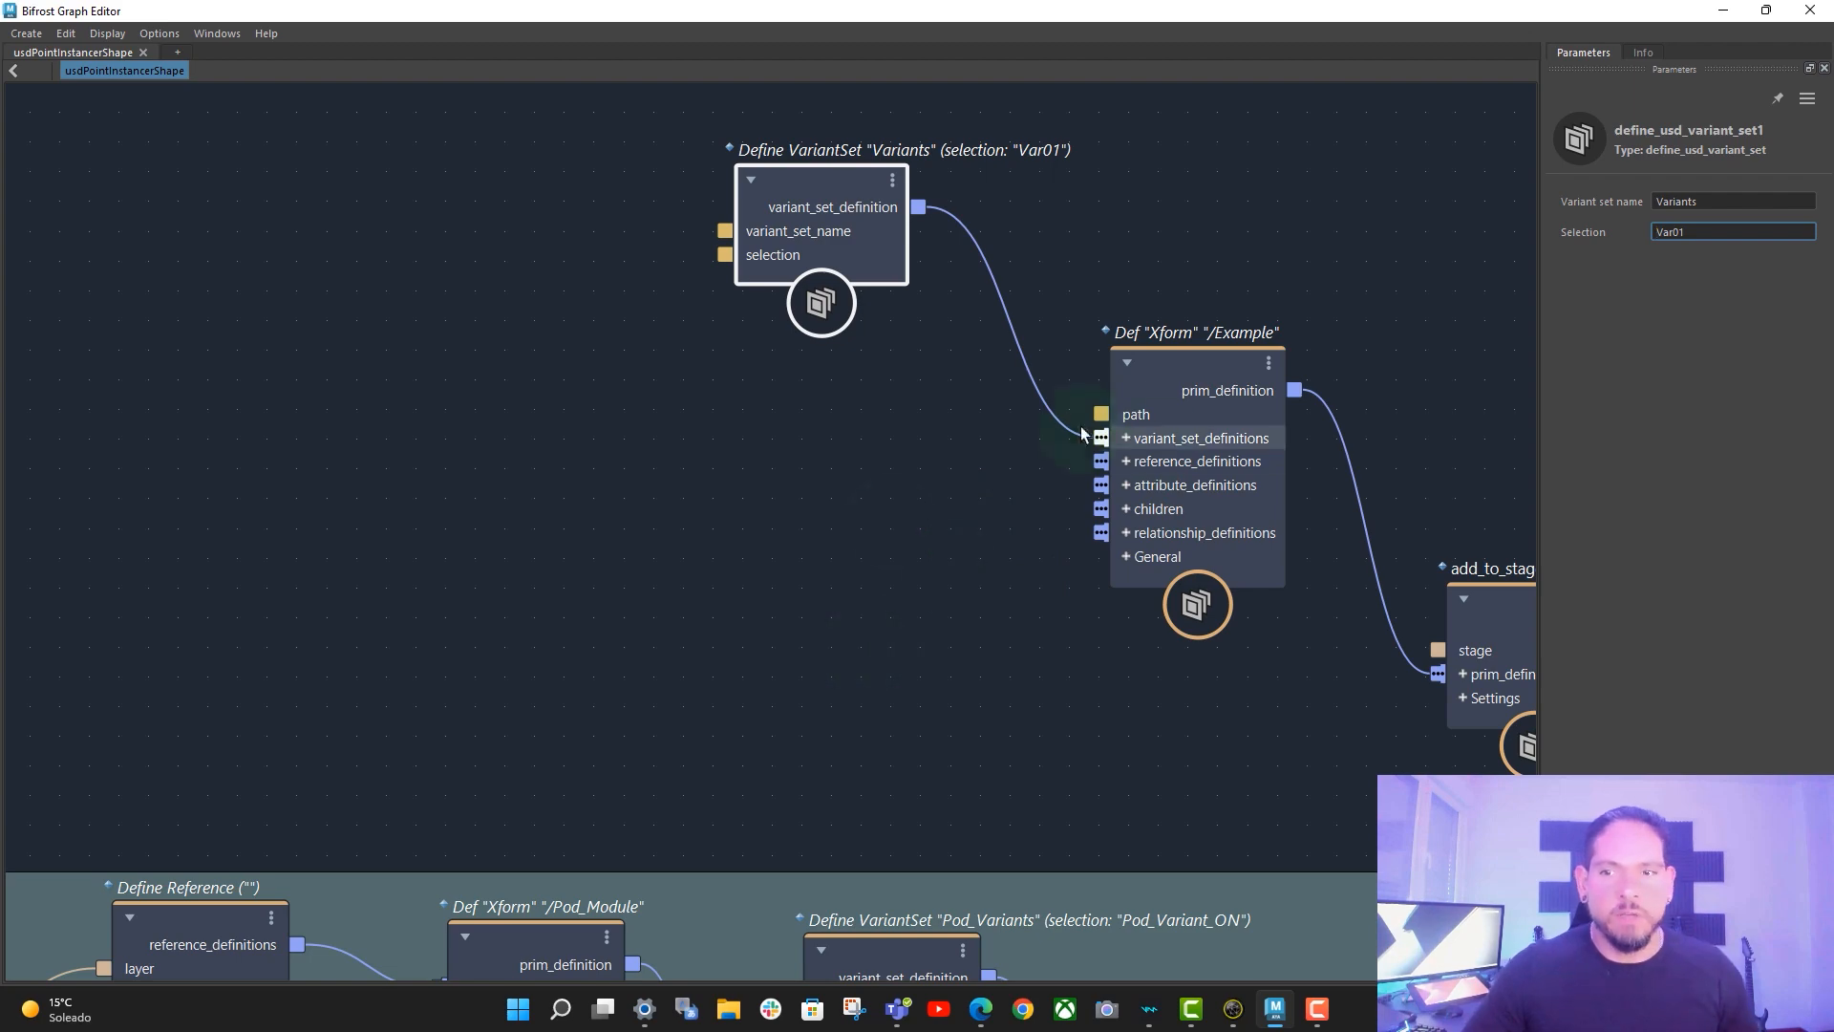
- Inspect the Example prim's variant sets under mayaUsdProxyShape2 in the Outliner and return to the graph editor
middle_drag(953, 537, 969, 345)
middle_drag(972, 583, 950, 318)
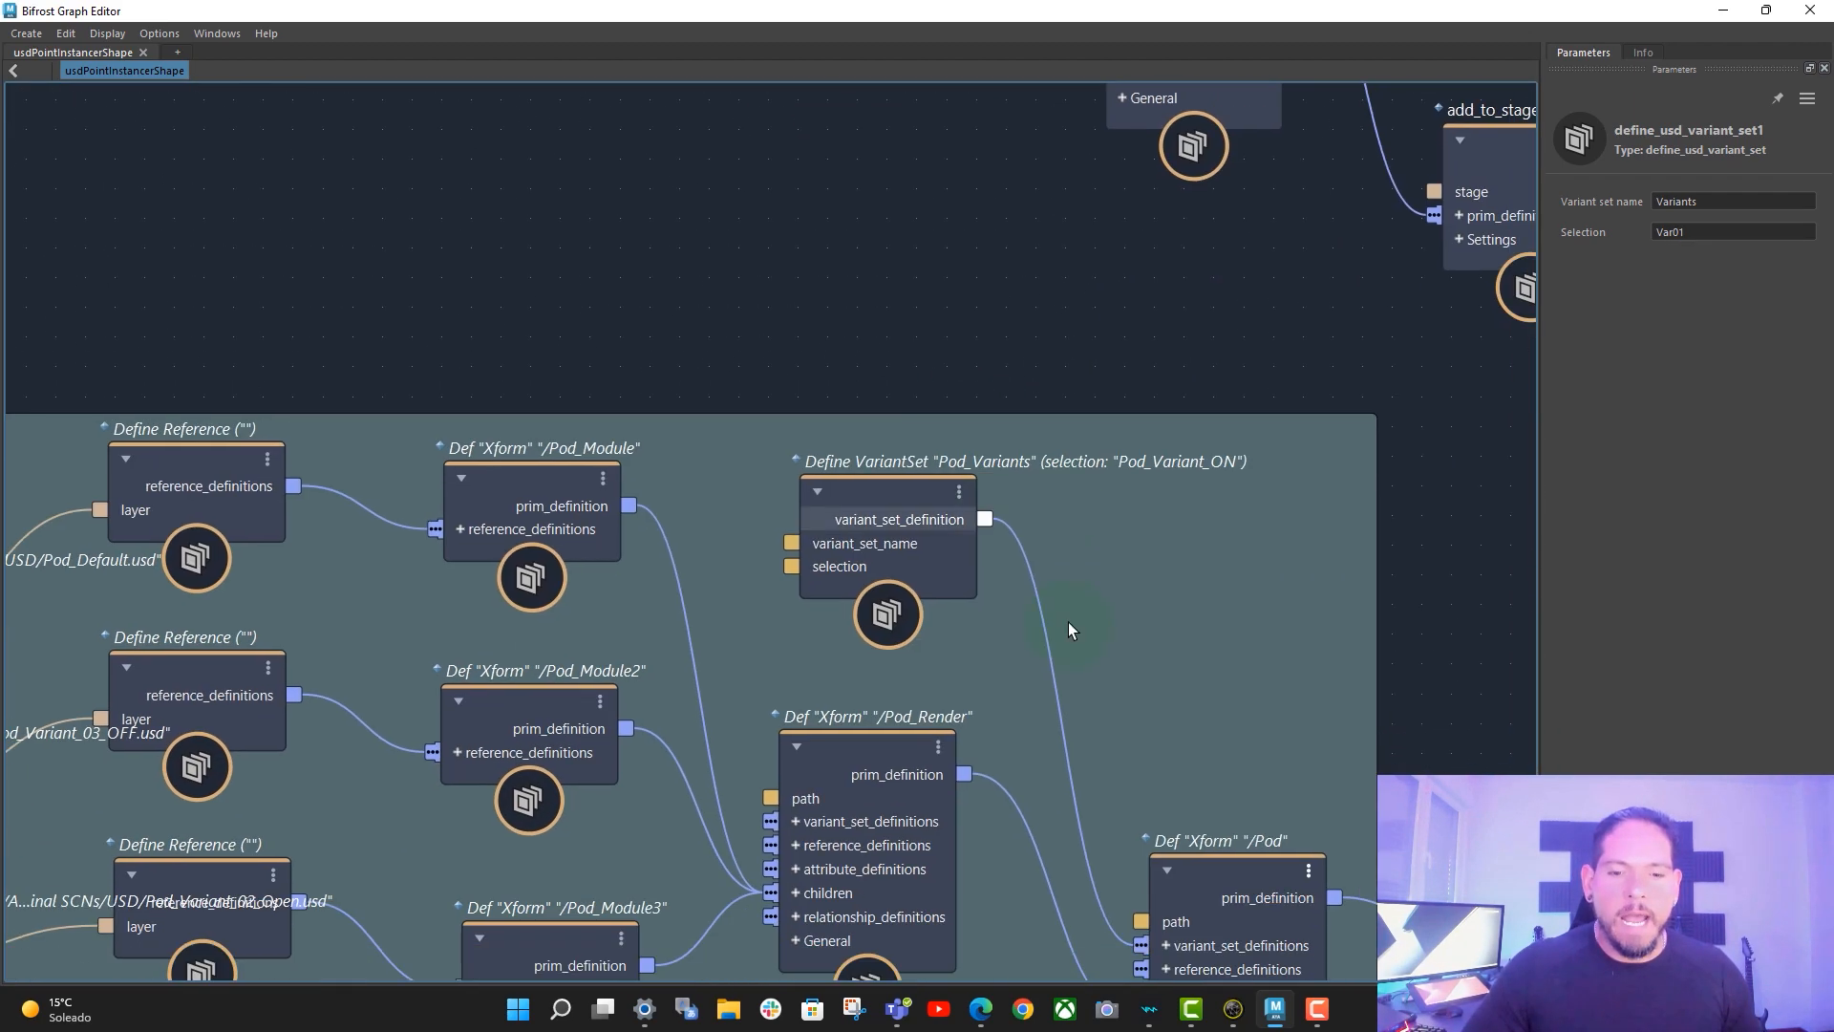
scroll(813, 322, down, 3)
middle_drag(923, 142, 938, 363)
scroll(937, 413, down, 2)
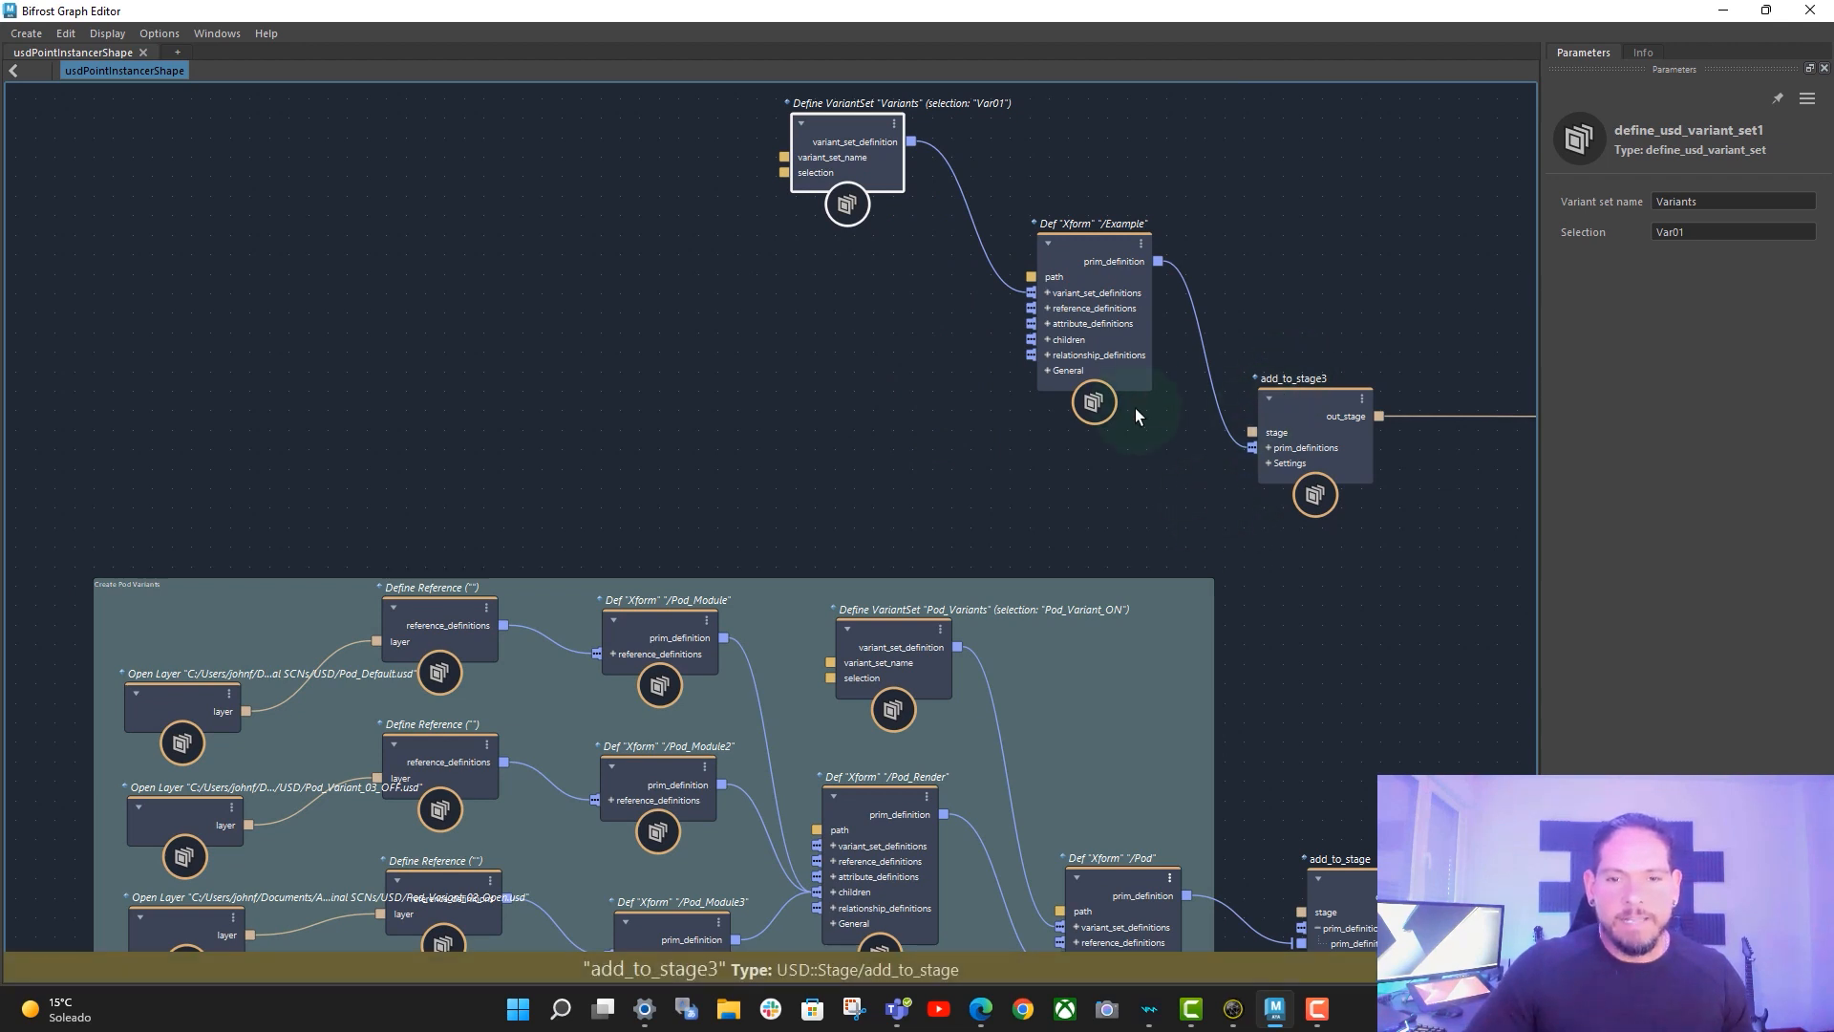
click(1722, 16)
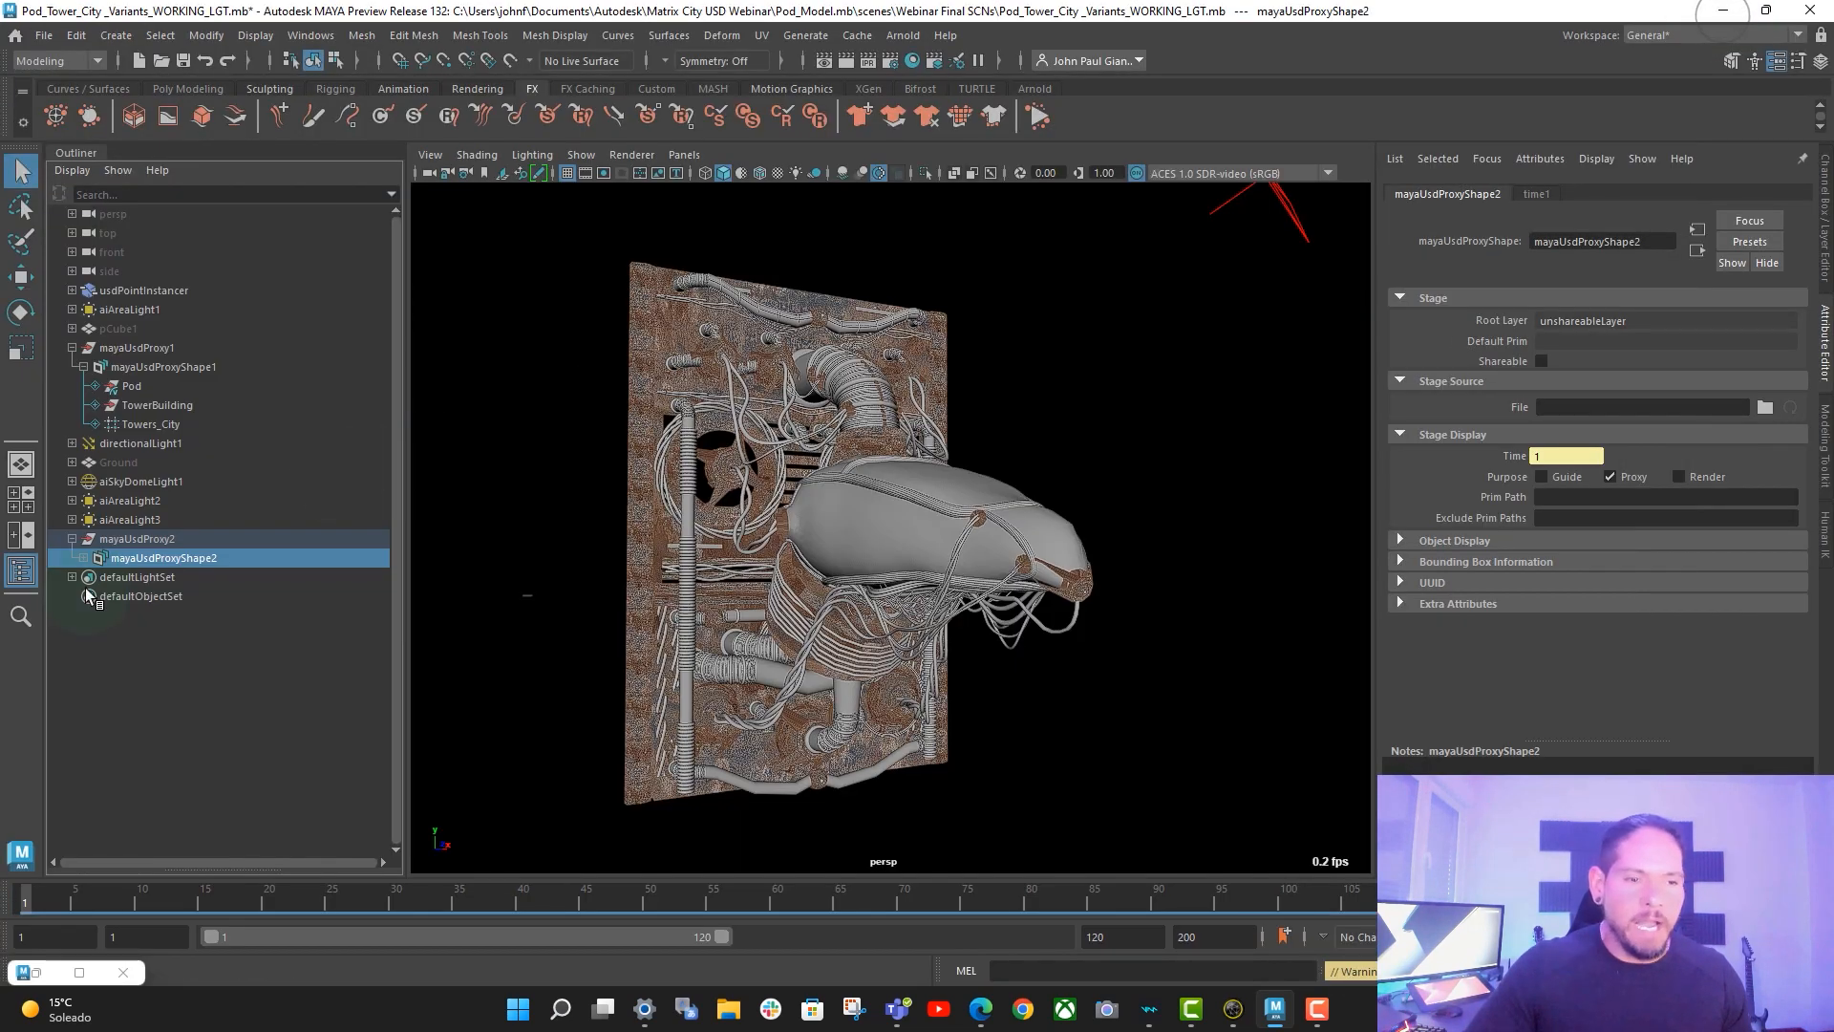
click(84, 558)
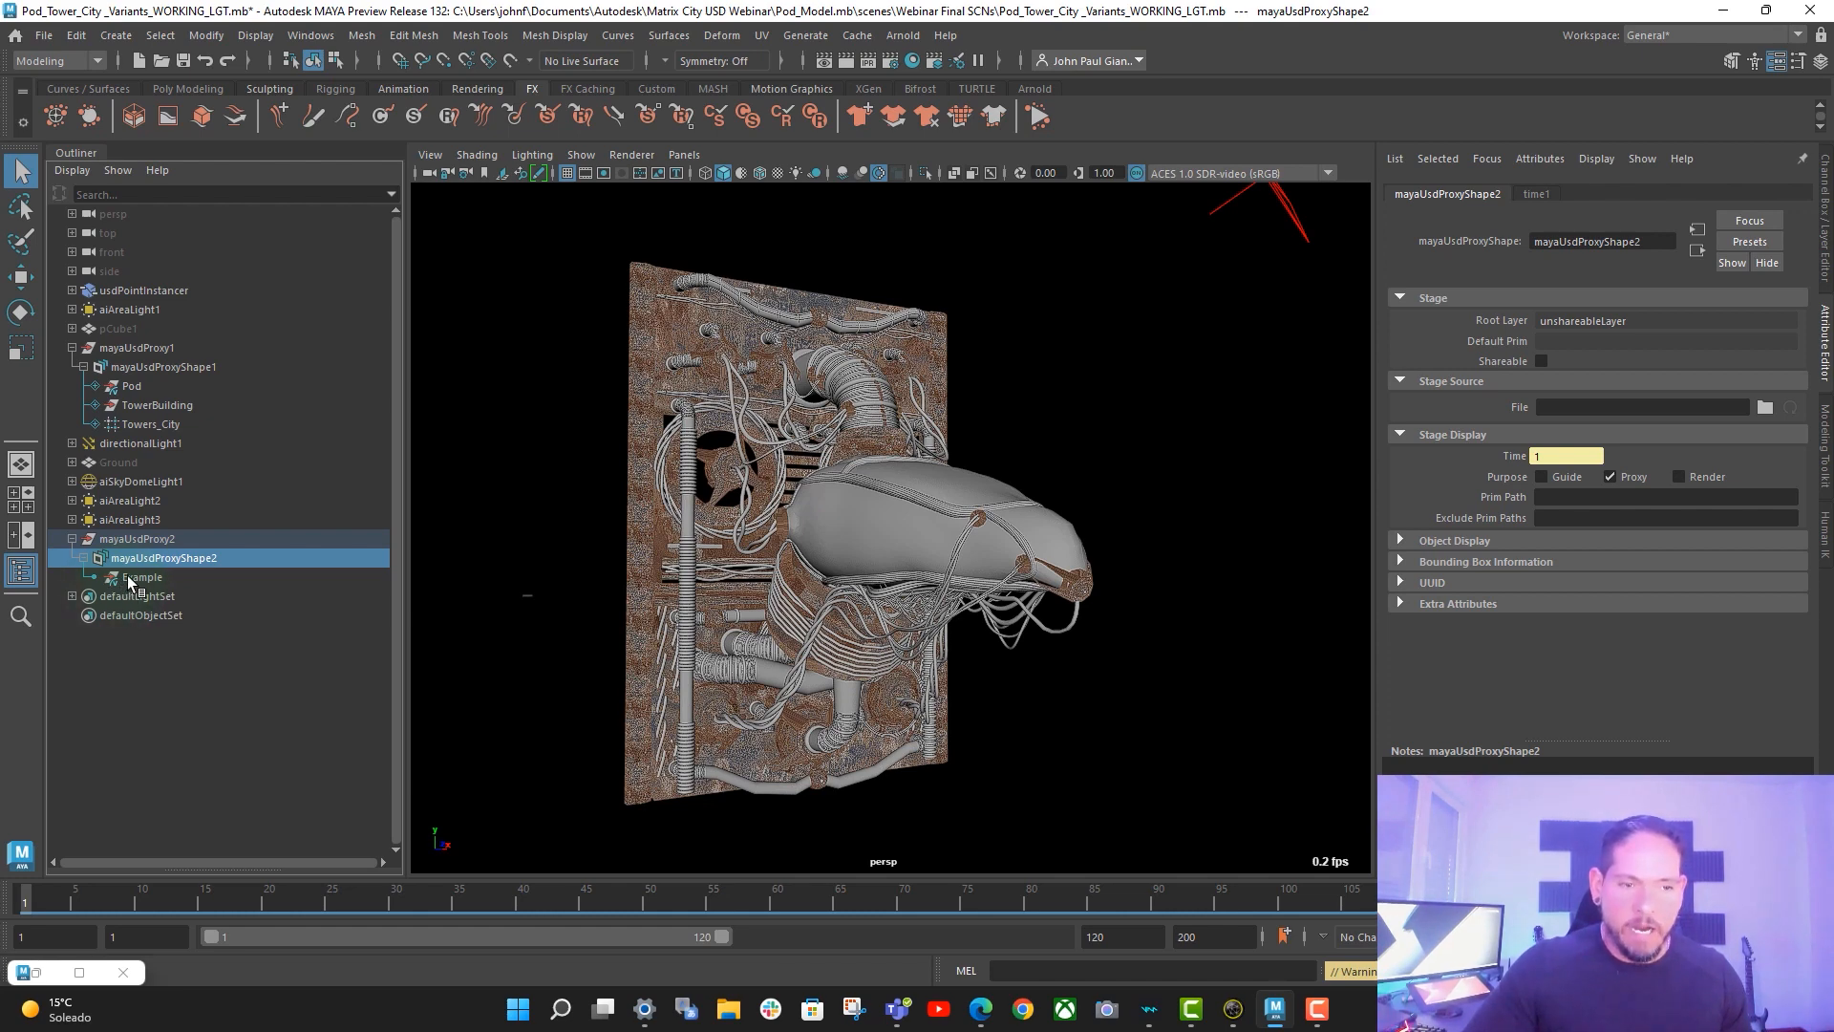
click(130, 576)
right_click(148, 580)
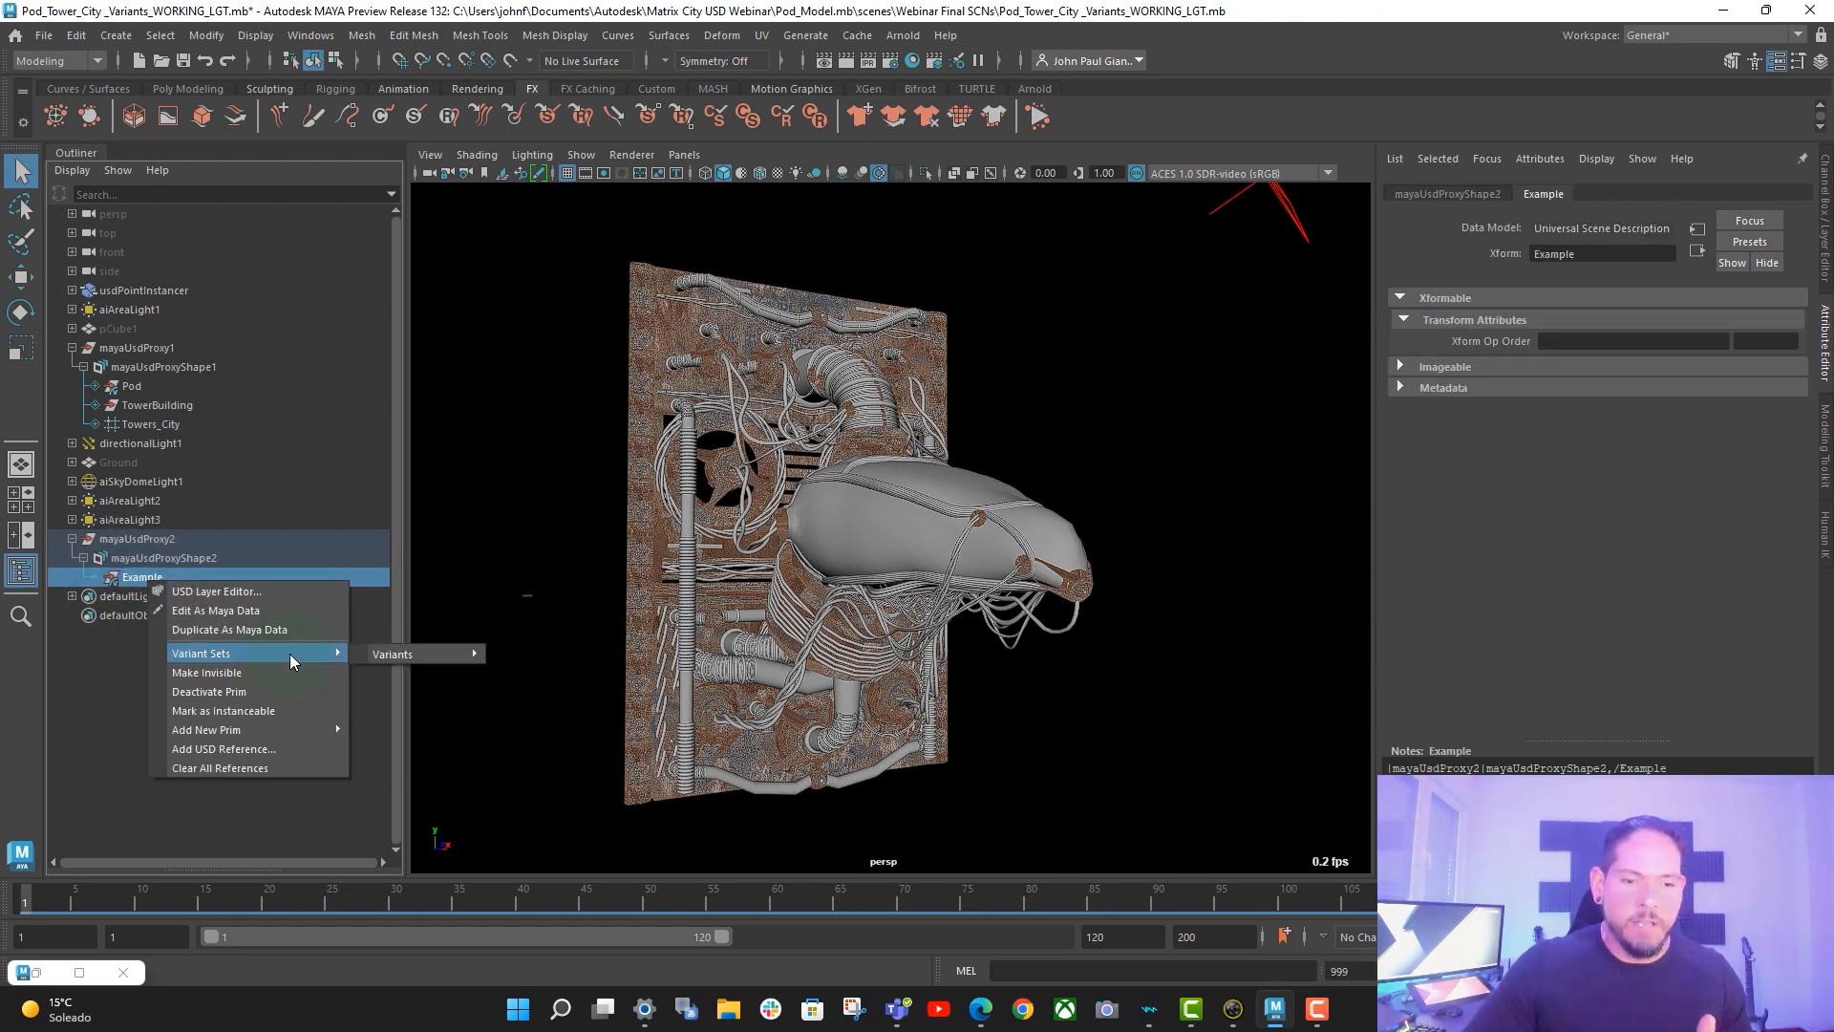
mouse_move(424, 656)
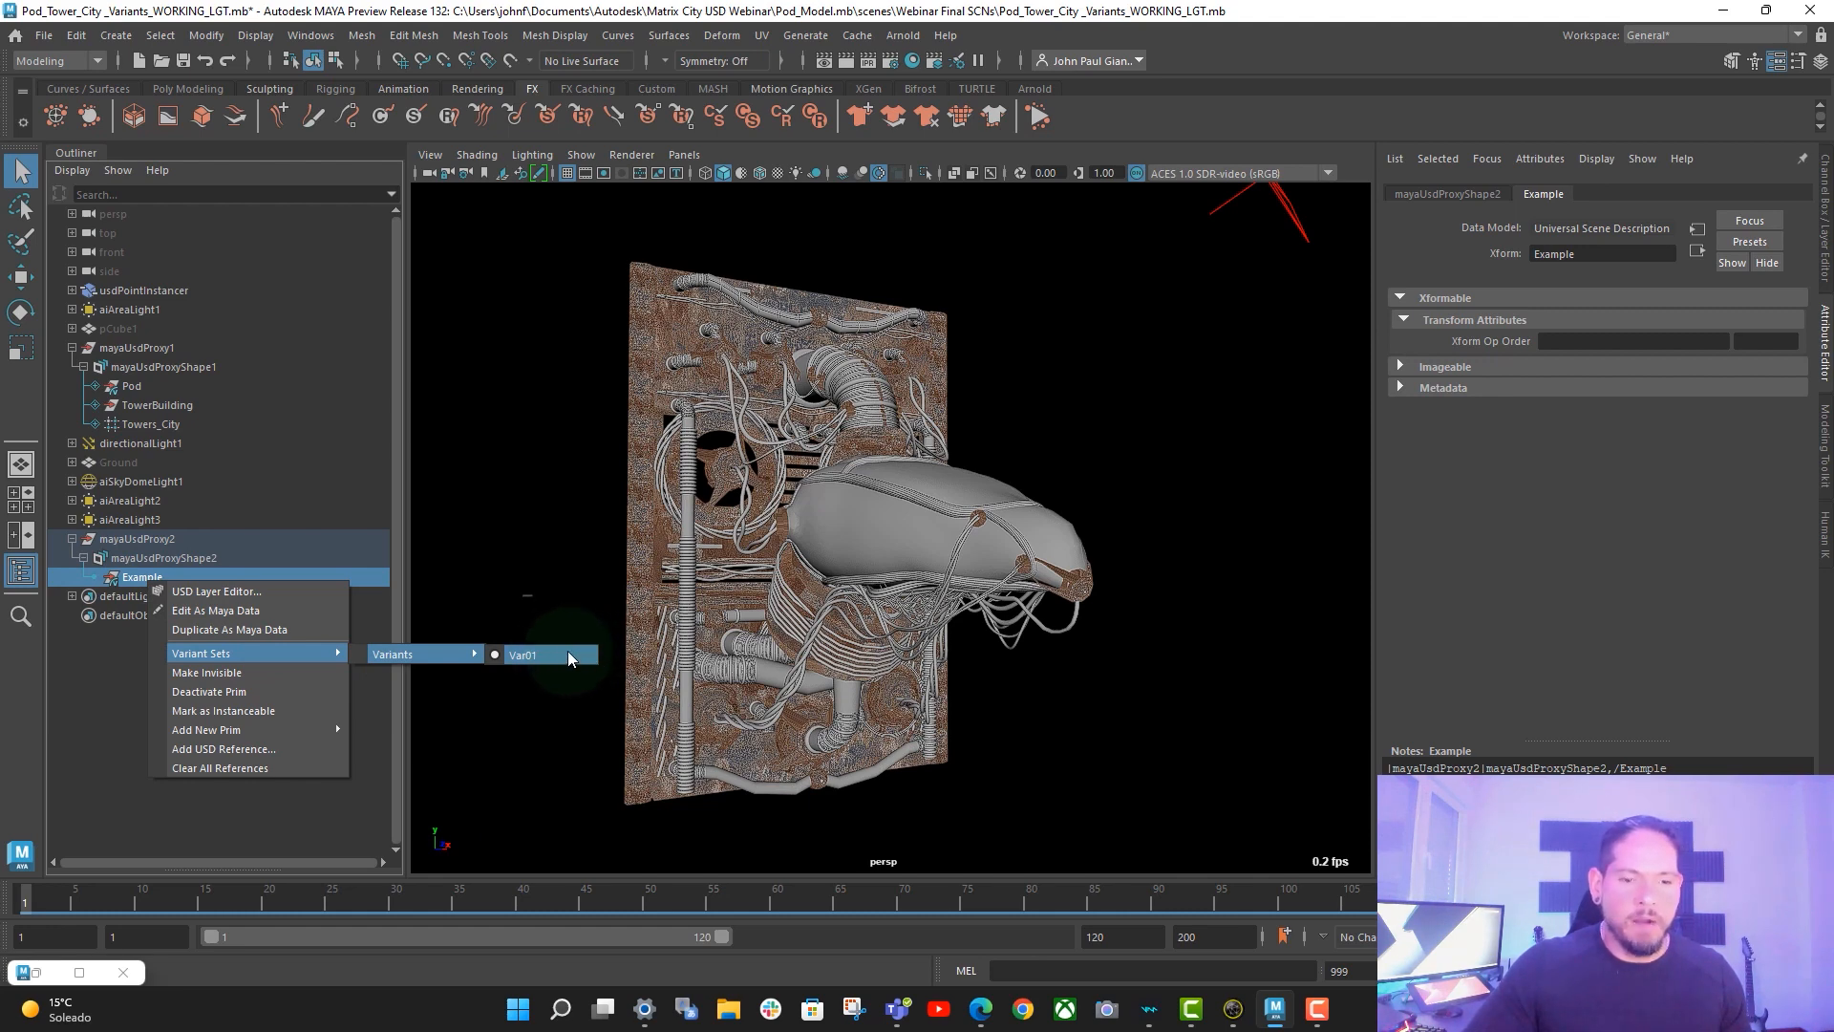
click(146, 577)
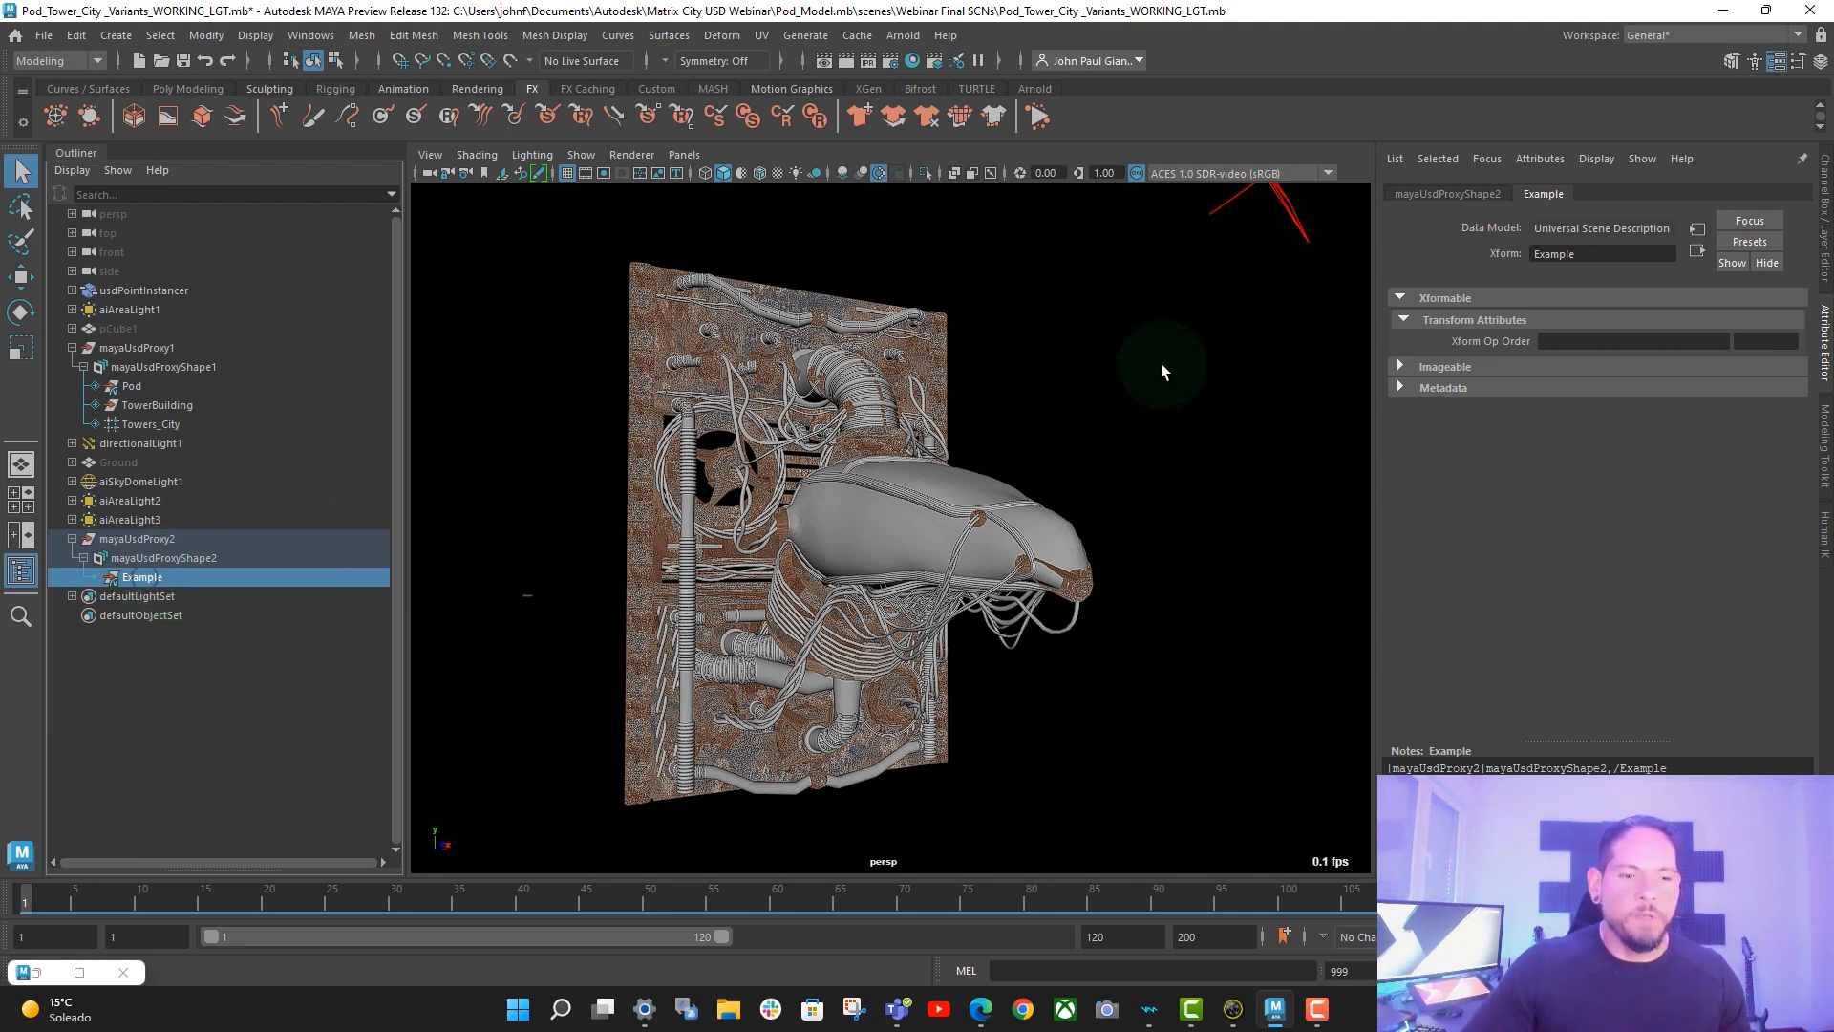
click(80, 972)
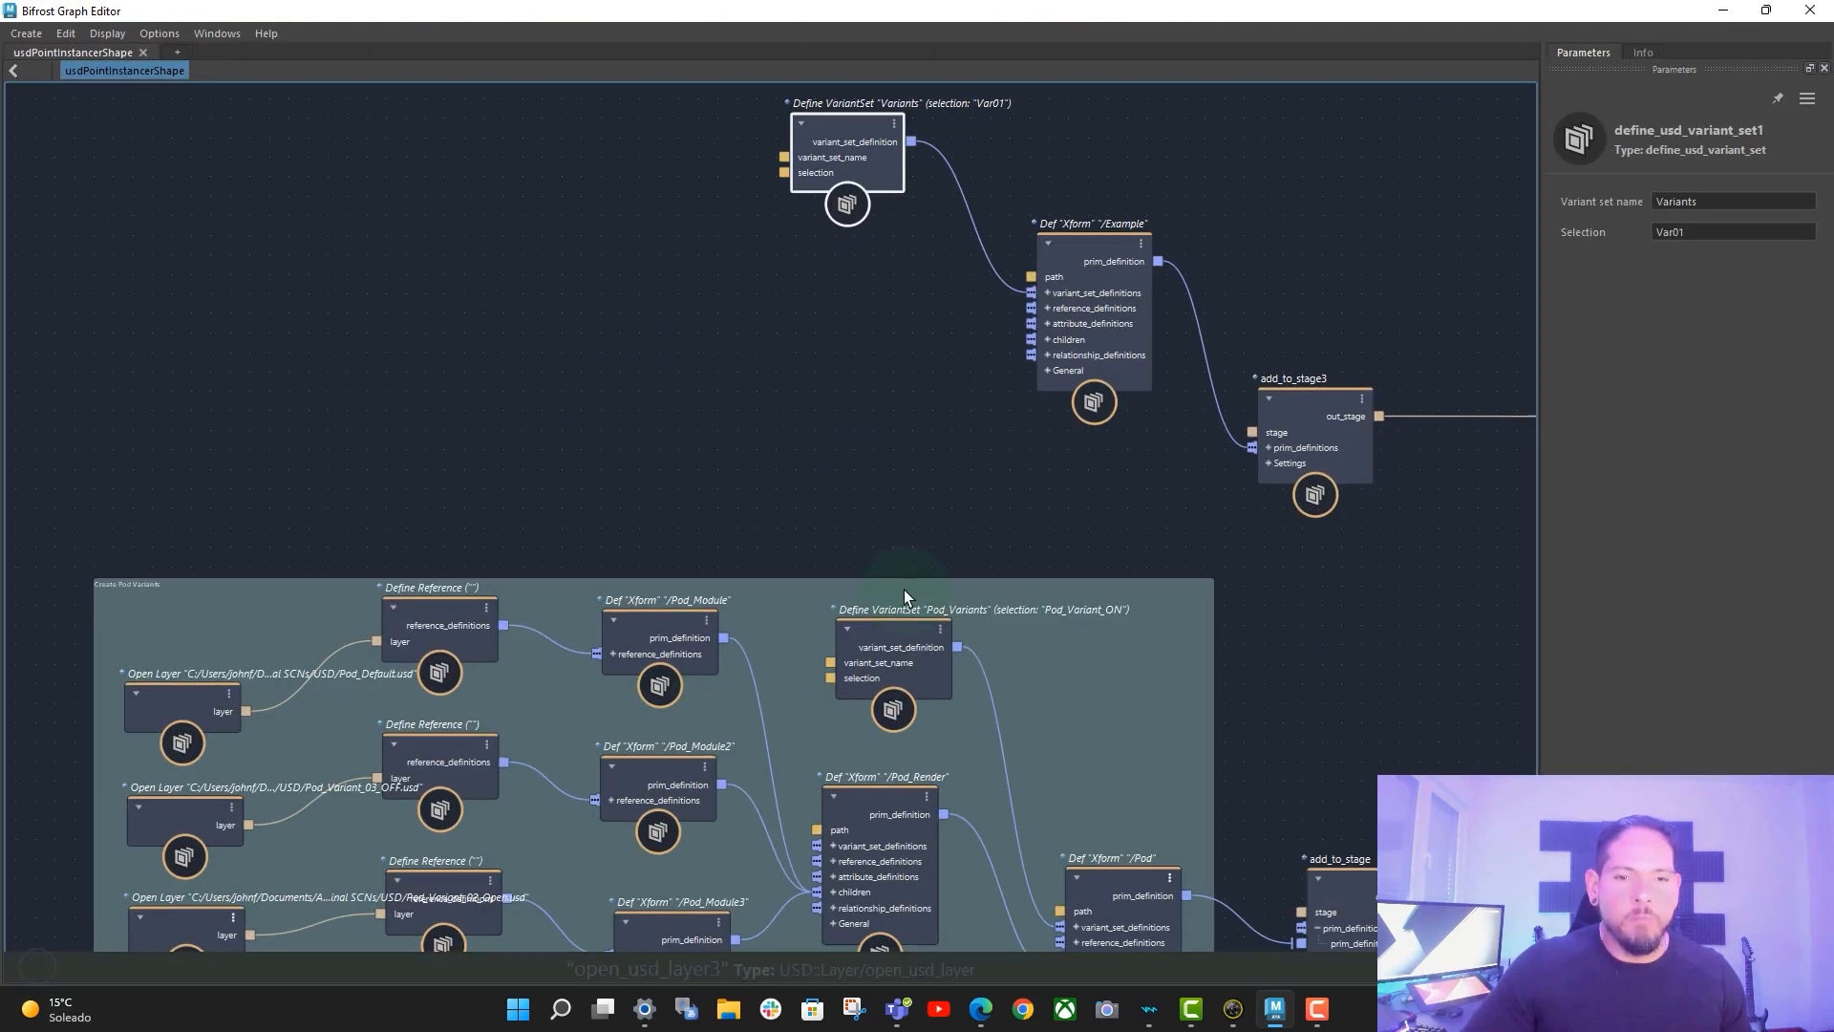
- Create a define_usd_prim node from the /Example prim node's children port and place it below the Variants variant set node
alt+middle_drag(901, 521, 812, 439)
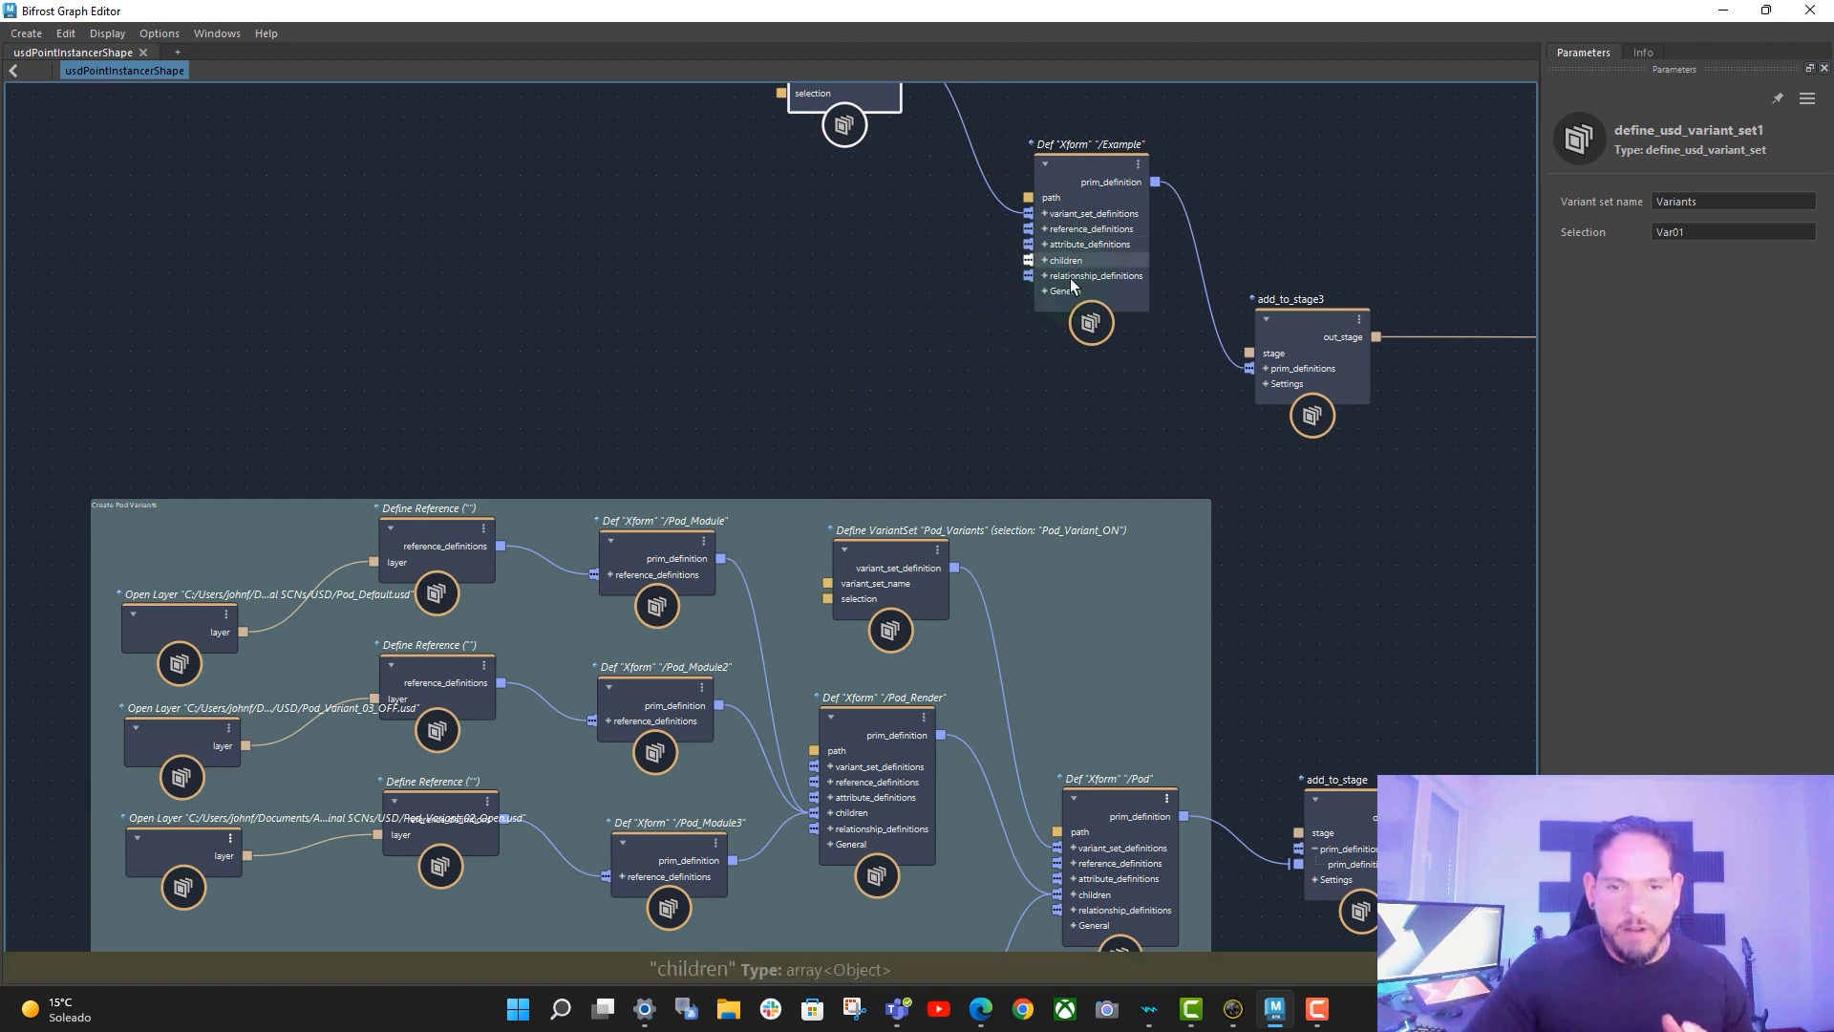
alt+middle_drag(959, 333, 943, 306)
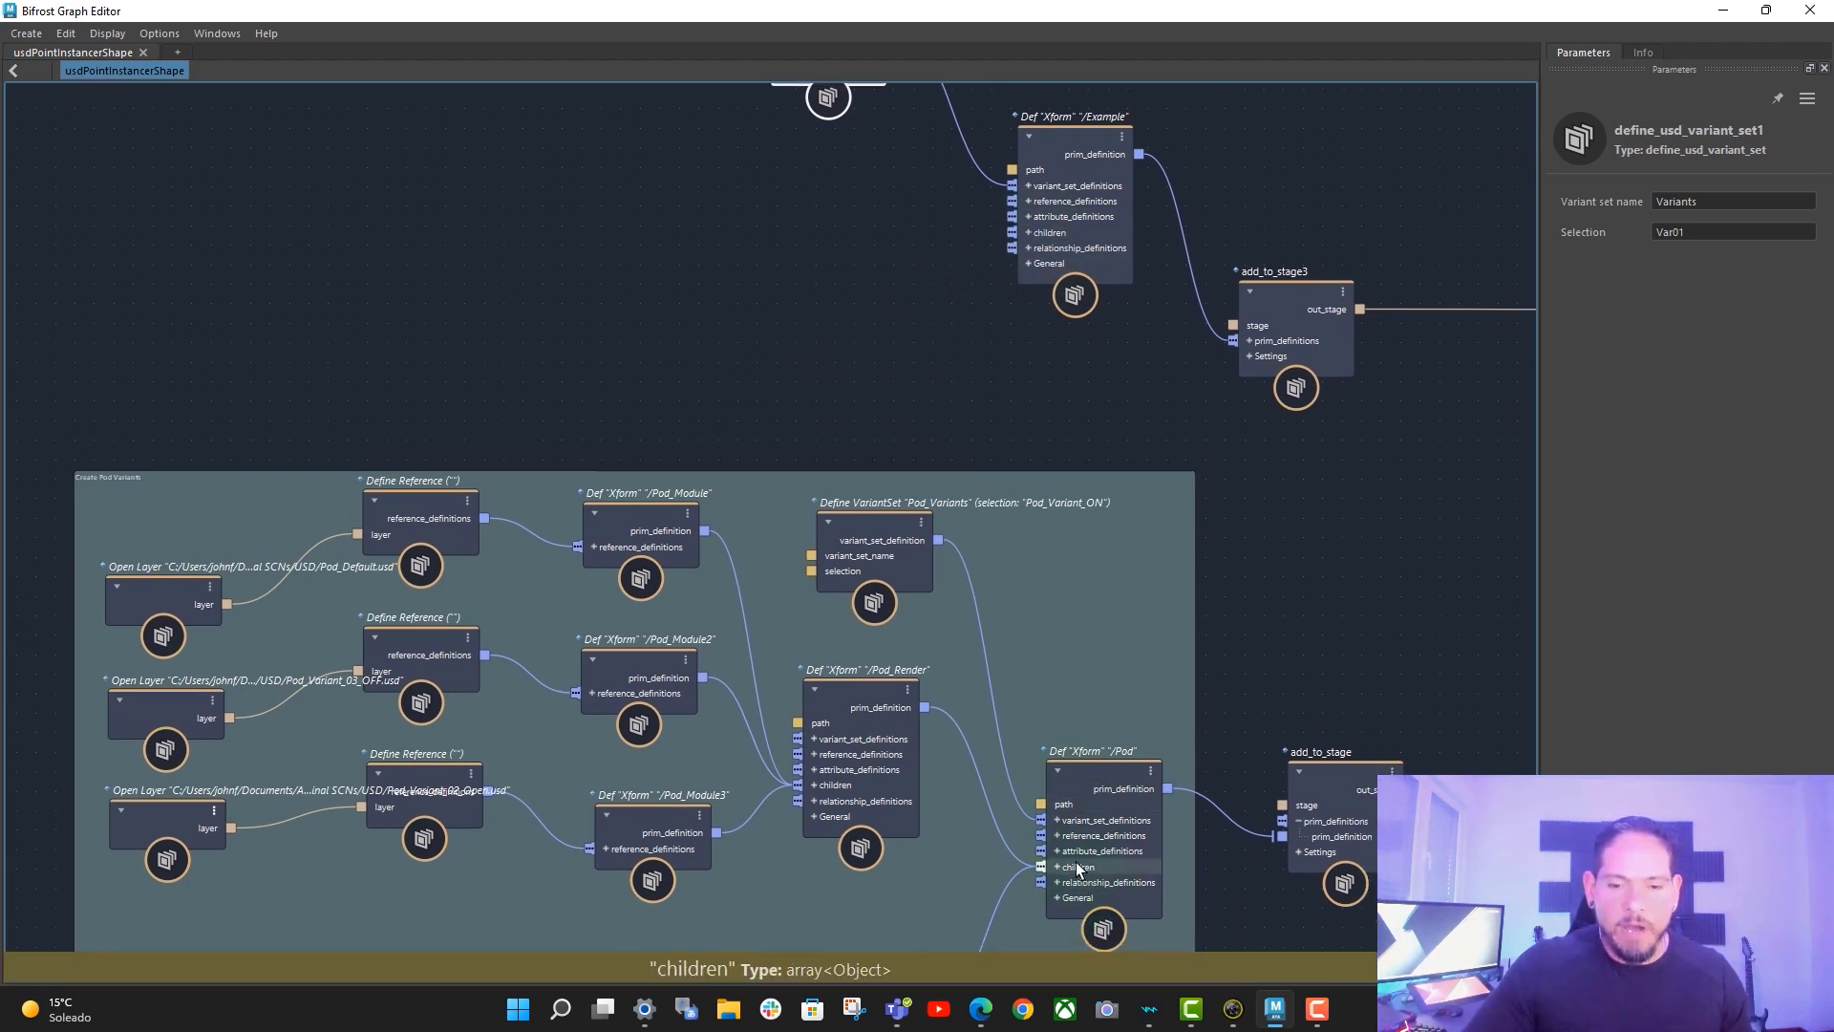
alt+middle_drag(840, 240, 851, 293)
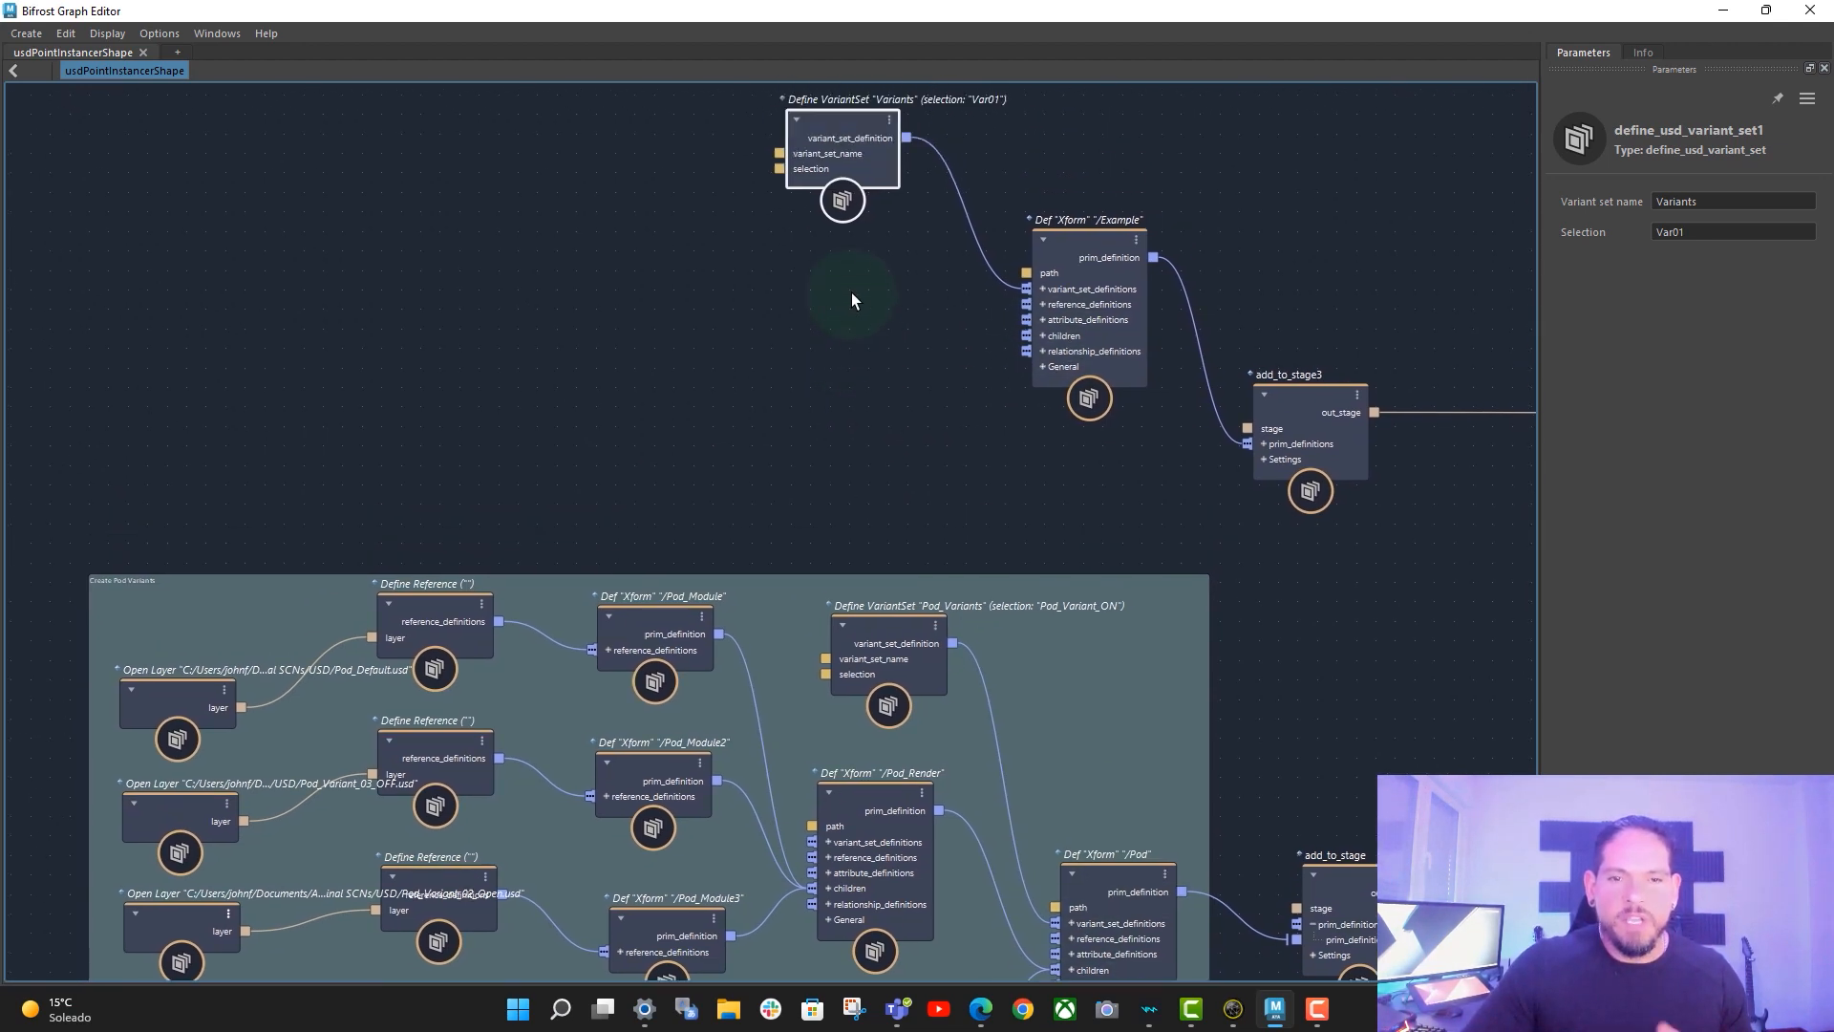
right_click(1056, 337)
mouse_move(1167, 420)
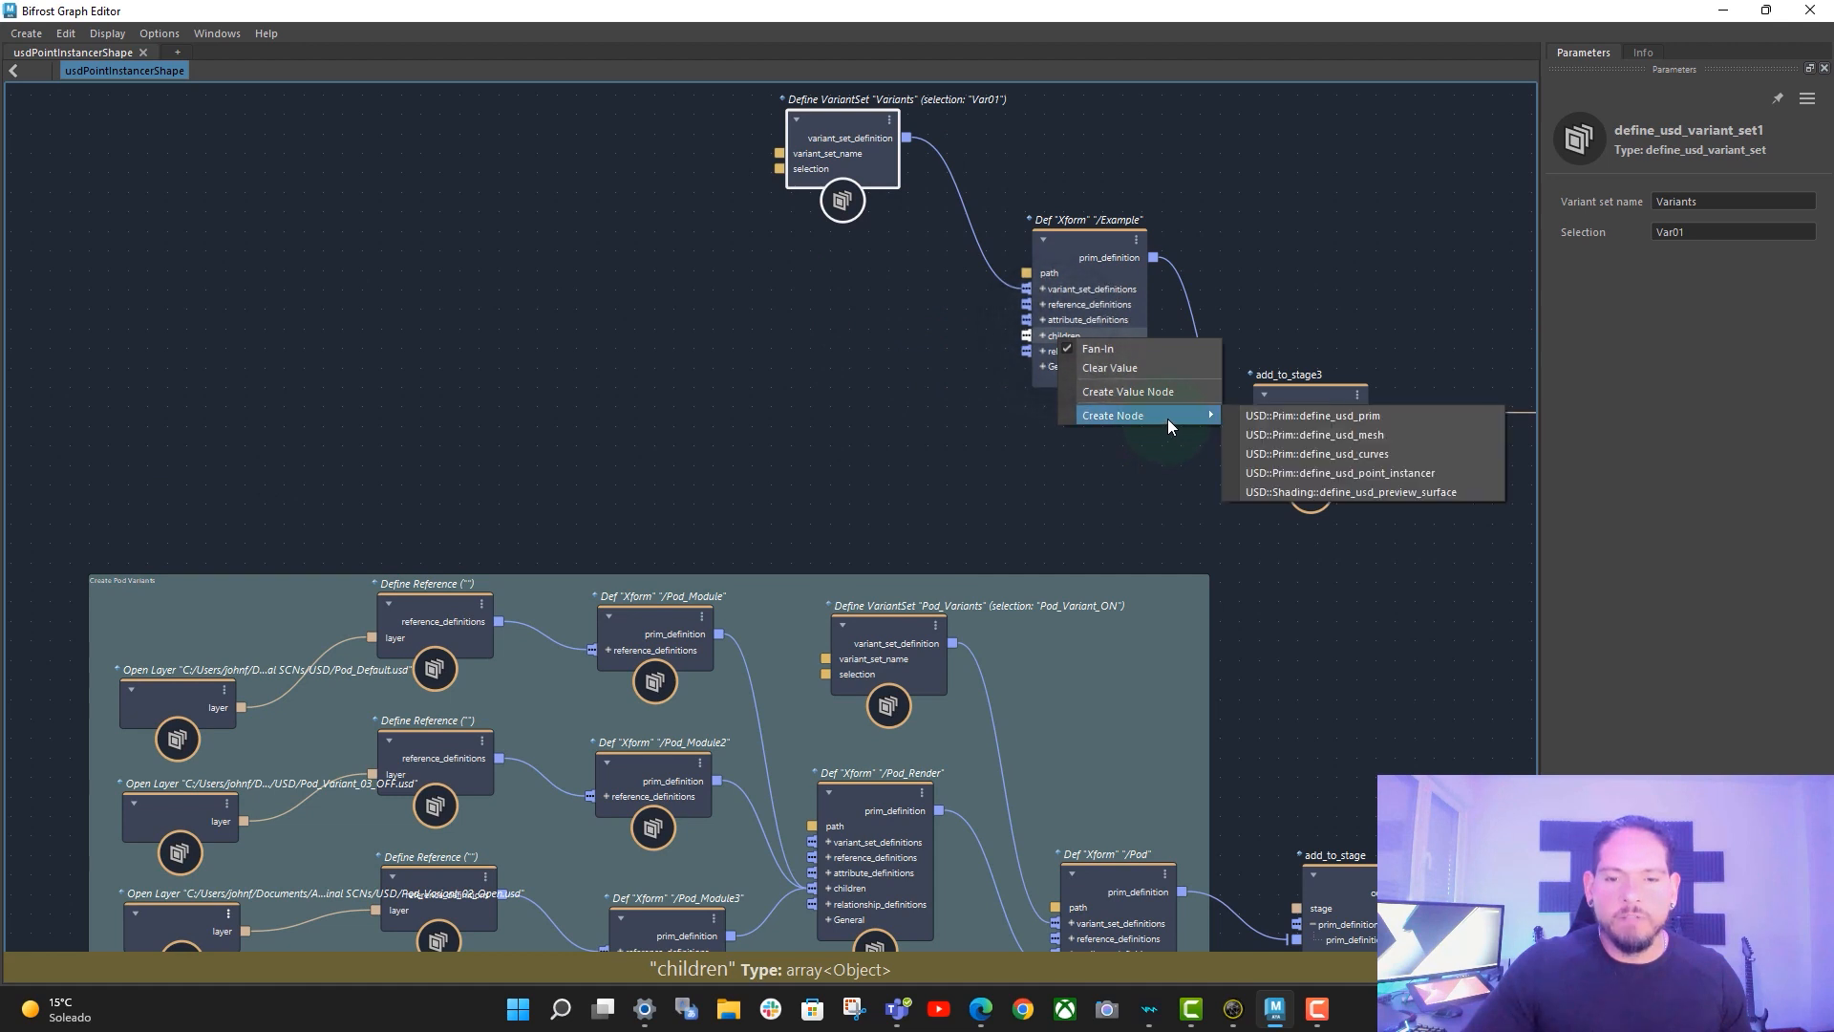
click(1321, 417)
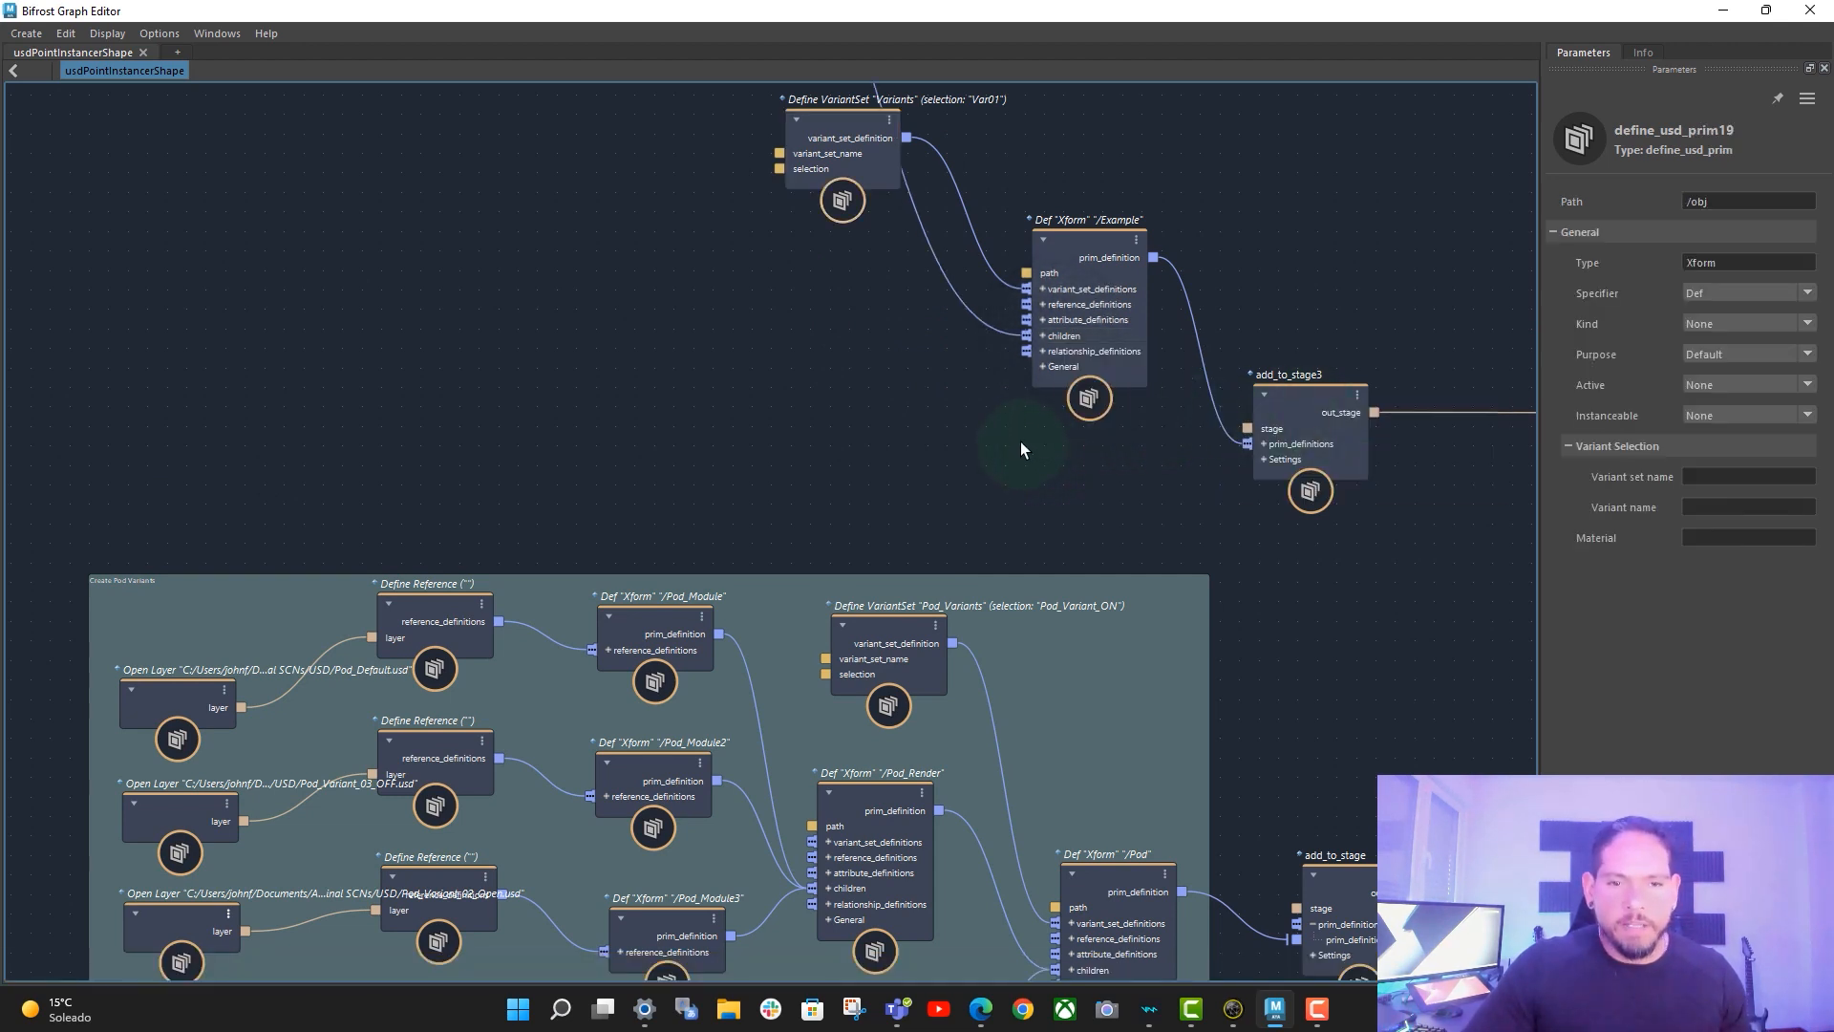
alt+middle_drag(814, 359, 857, 517)
drag(745, 107, 900, 515)
alt+middle_drag(1183, 319, 1248, 288)
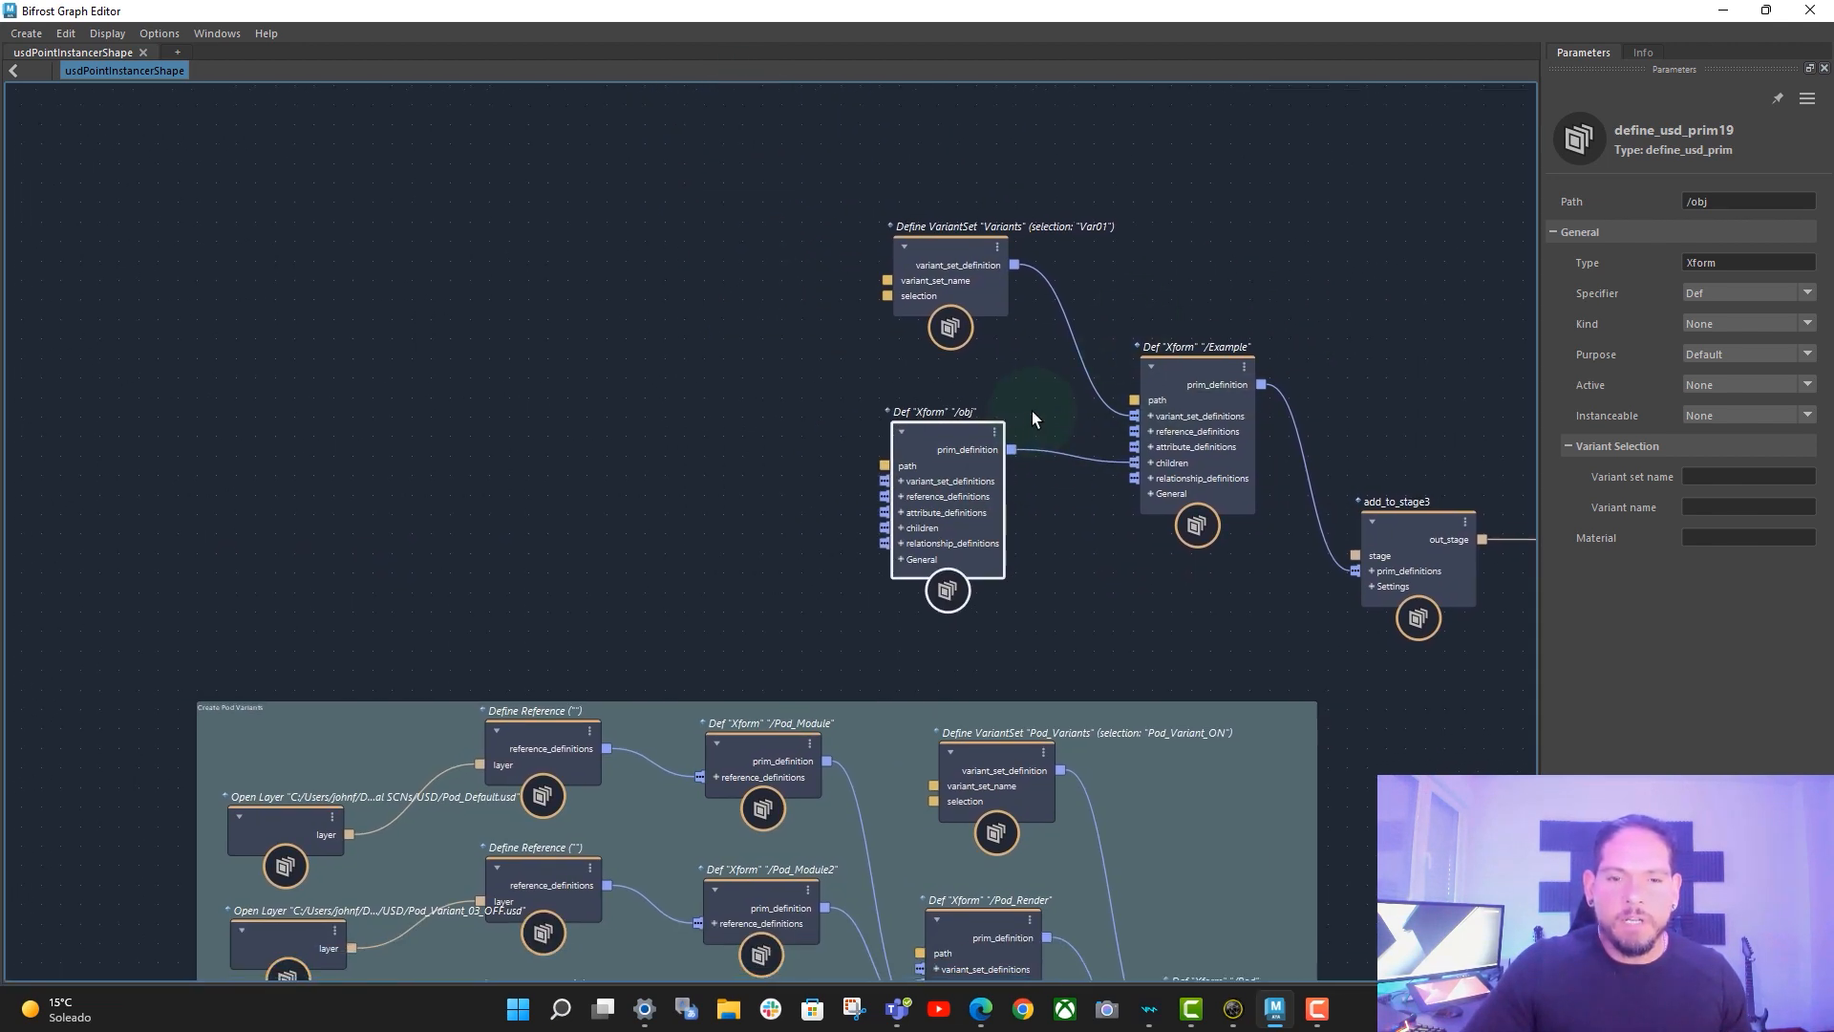
drag(943, 423, 956, 423)
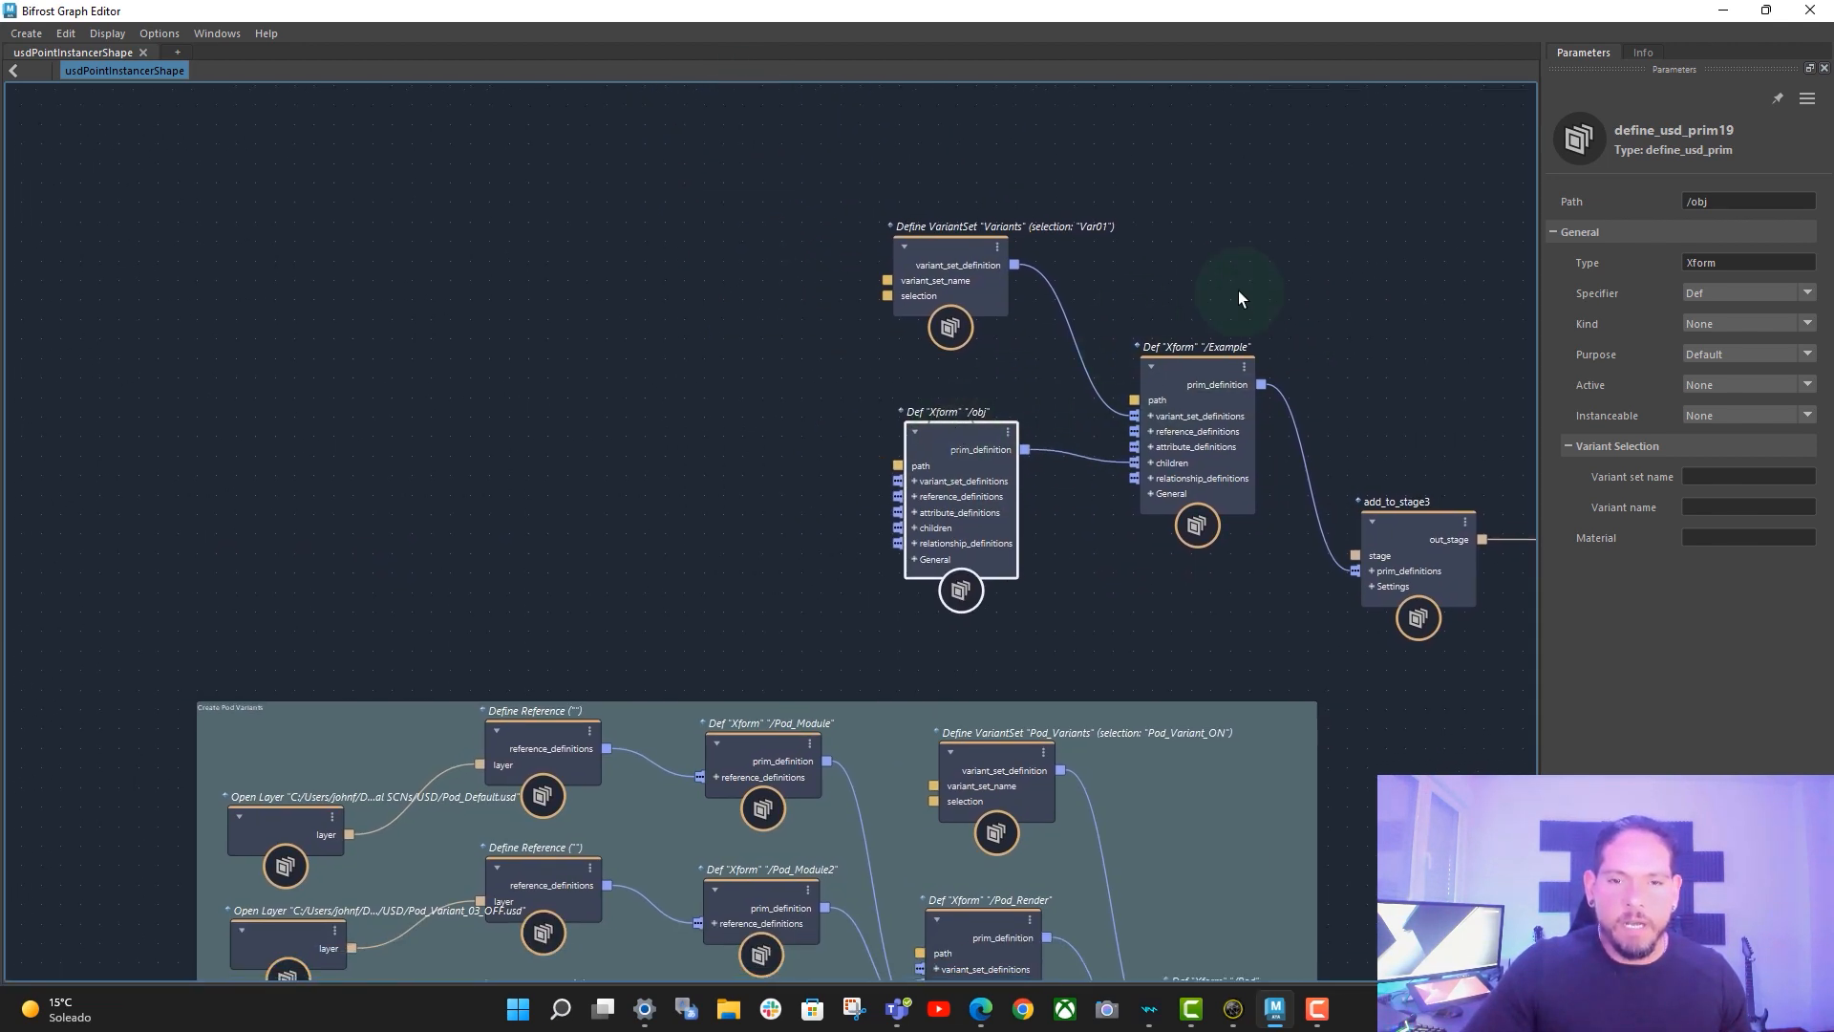
- Set the new child prim node's path to /ExampleRender
click(1719, 203)
text(/E)
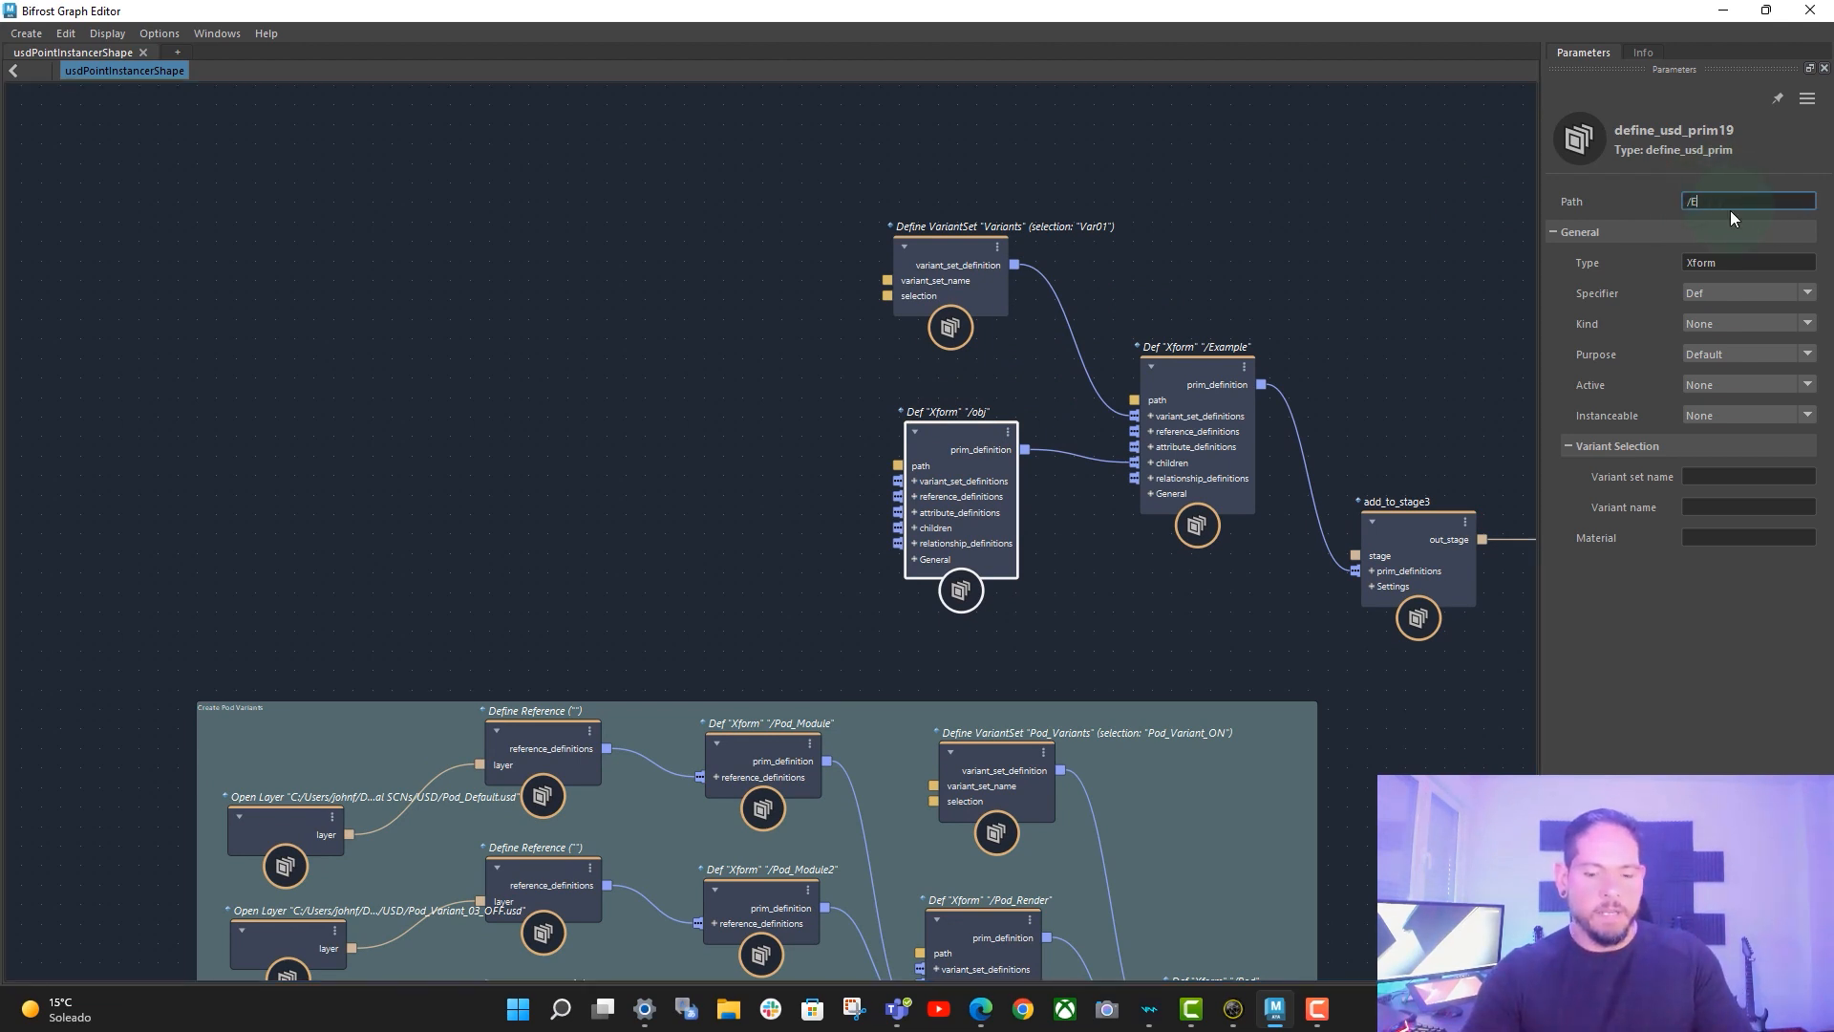
text(xampleRe)
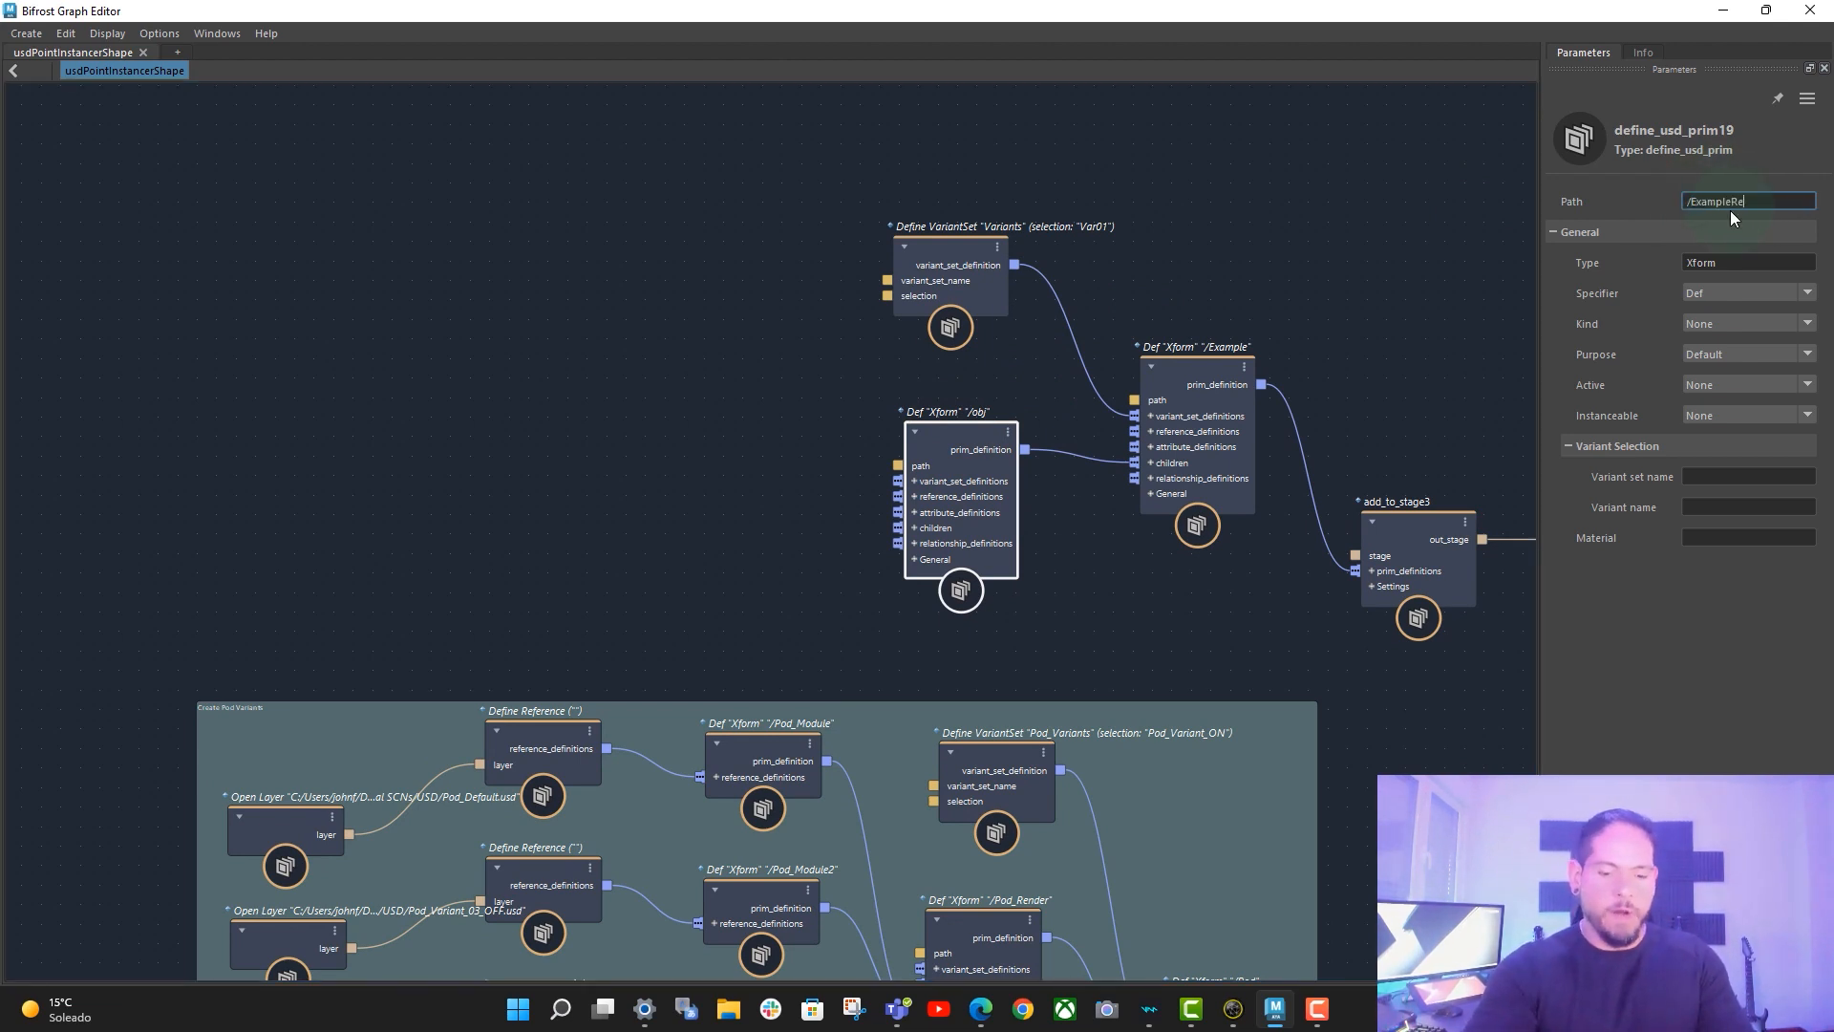
text(nd)
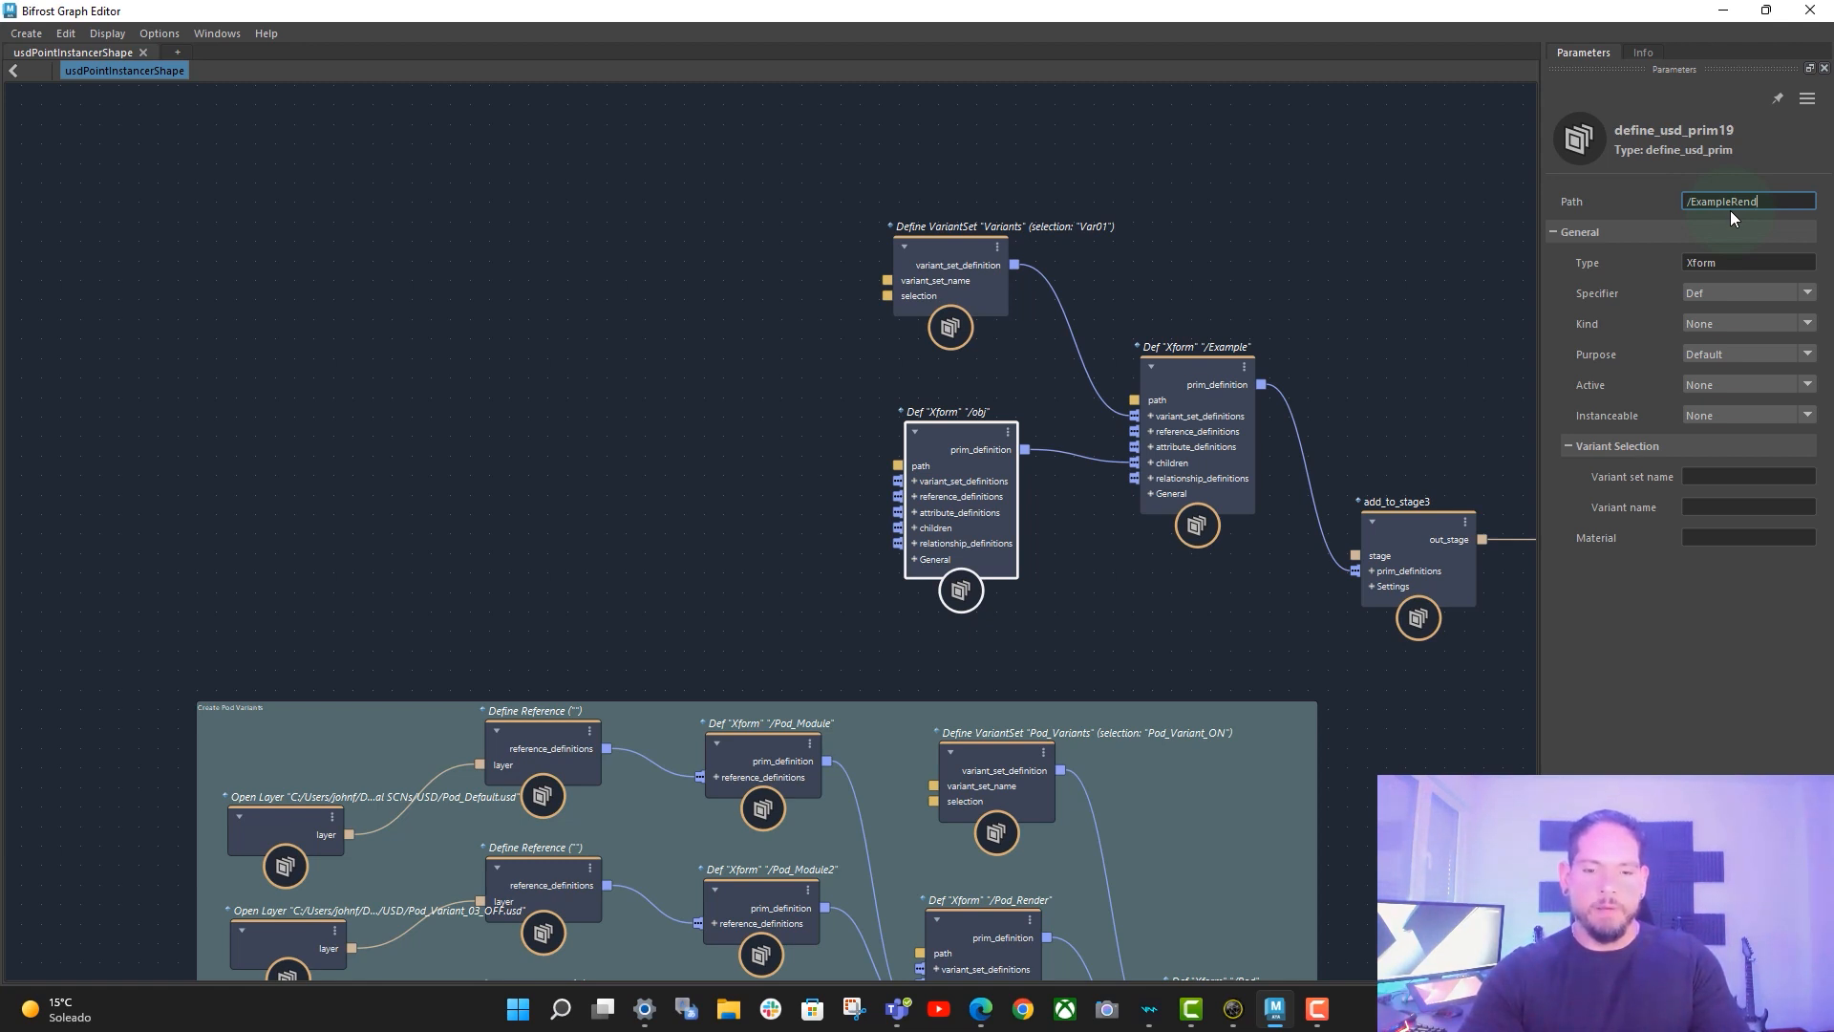
text(er)
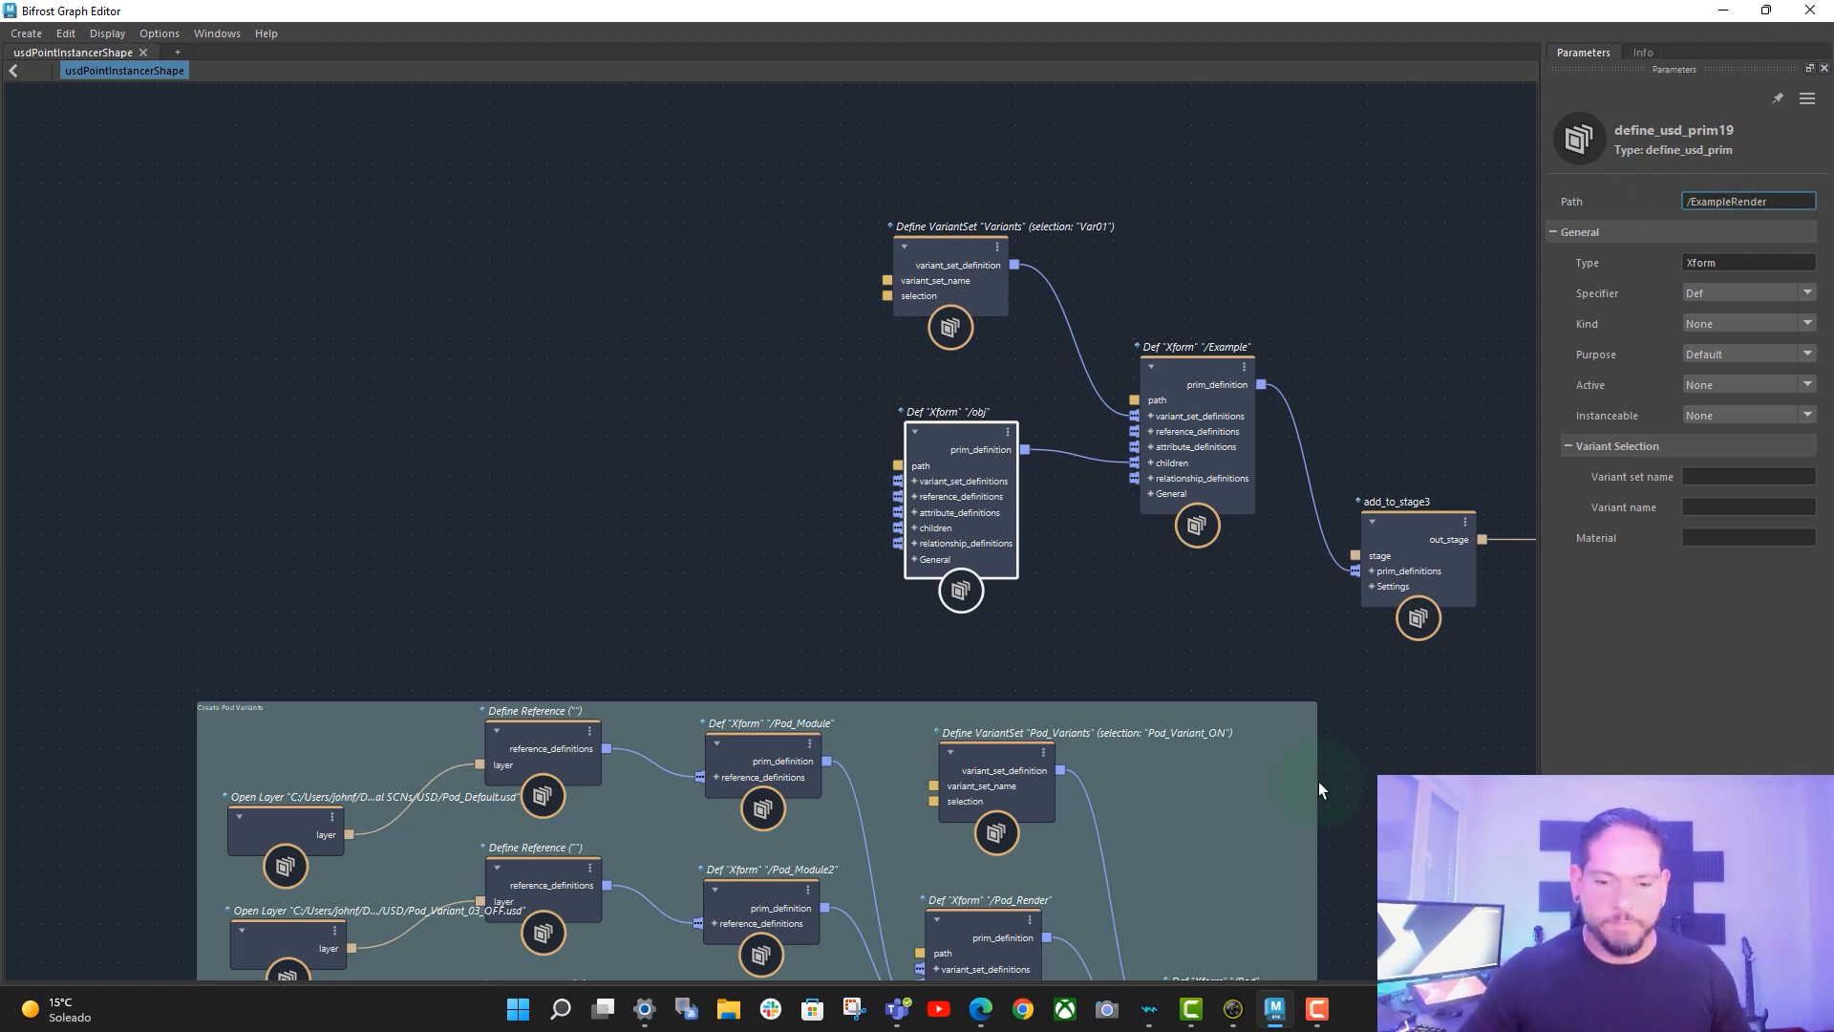
key(Return)
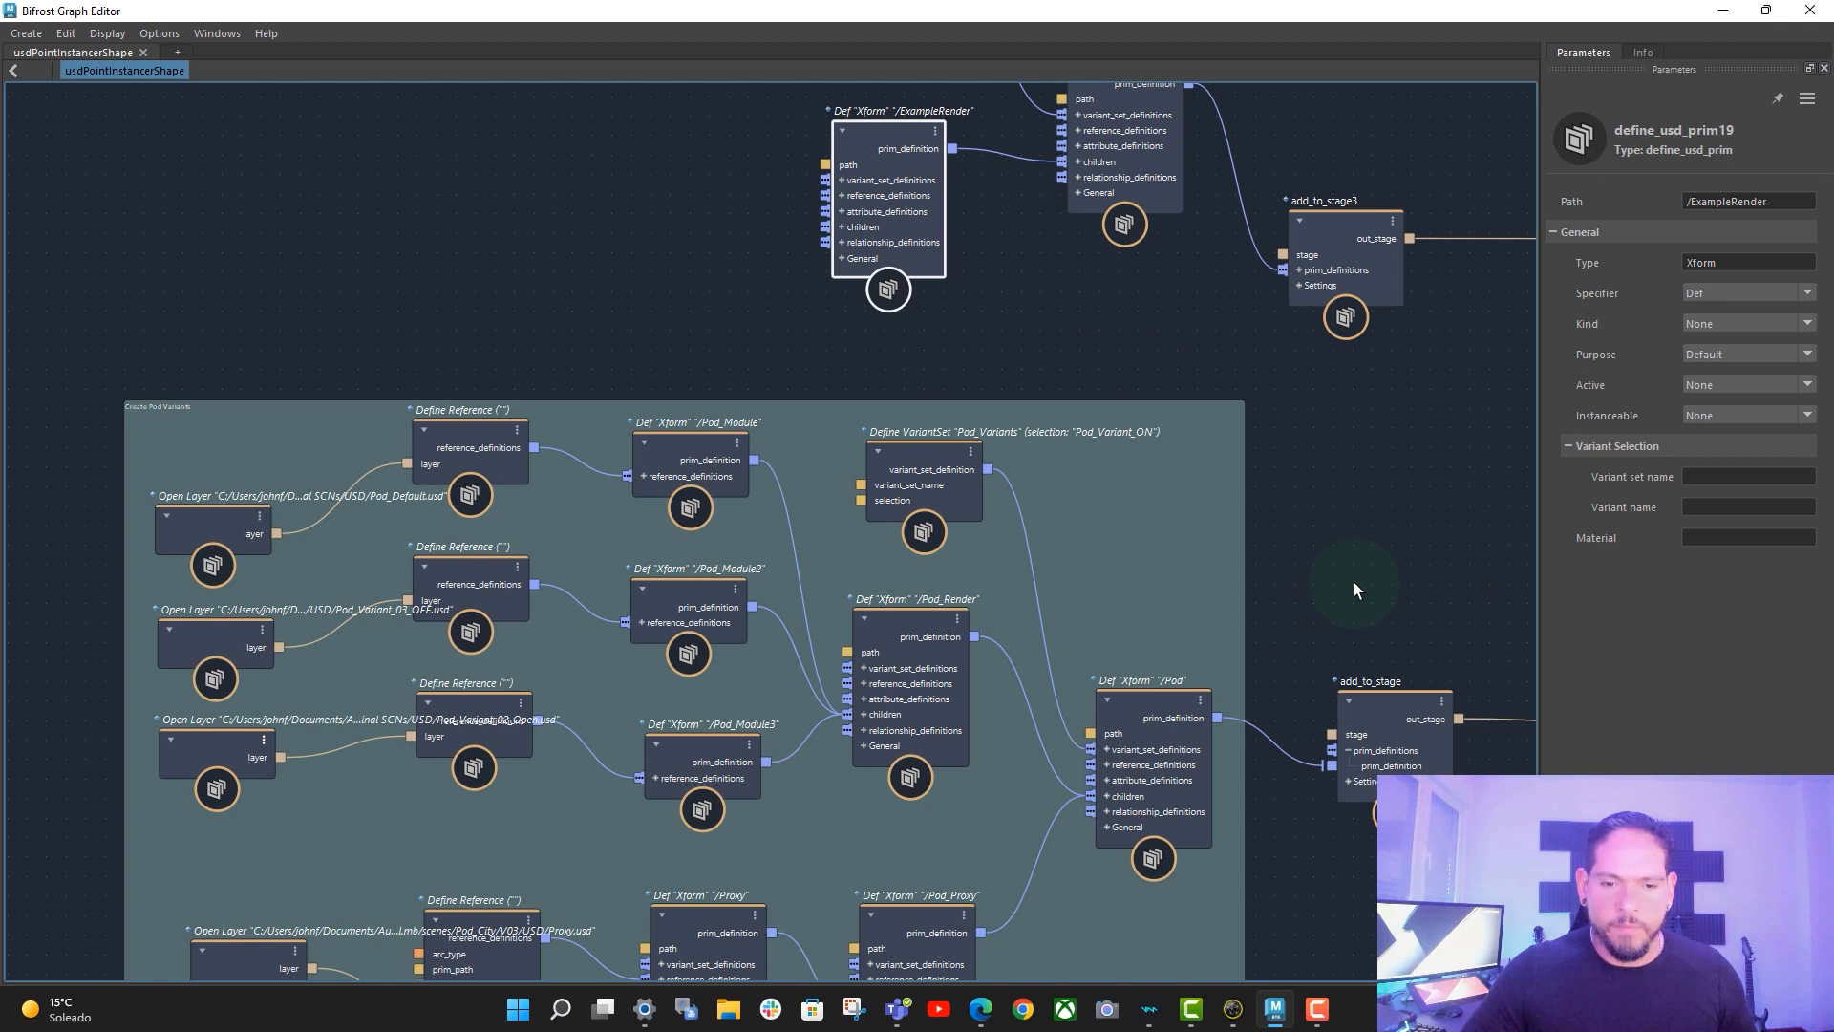
- Set the /ExampleRender prim's purpose to Render, as on the /Pod_Render node, and adjust the node's placement beside the /Example node
middle_drag(1356, 589, 1312, 473)
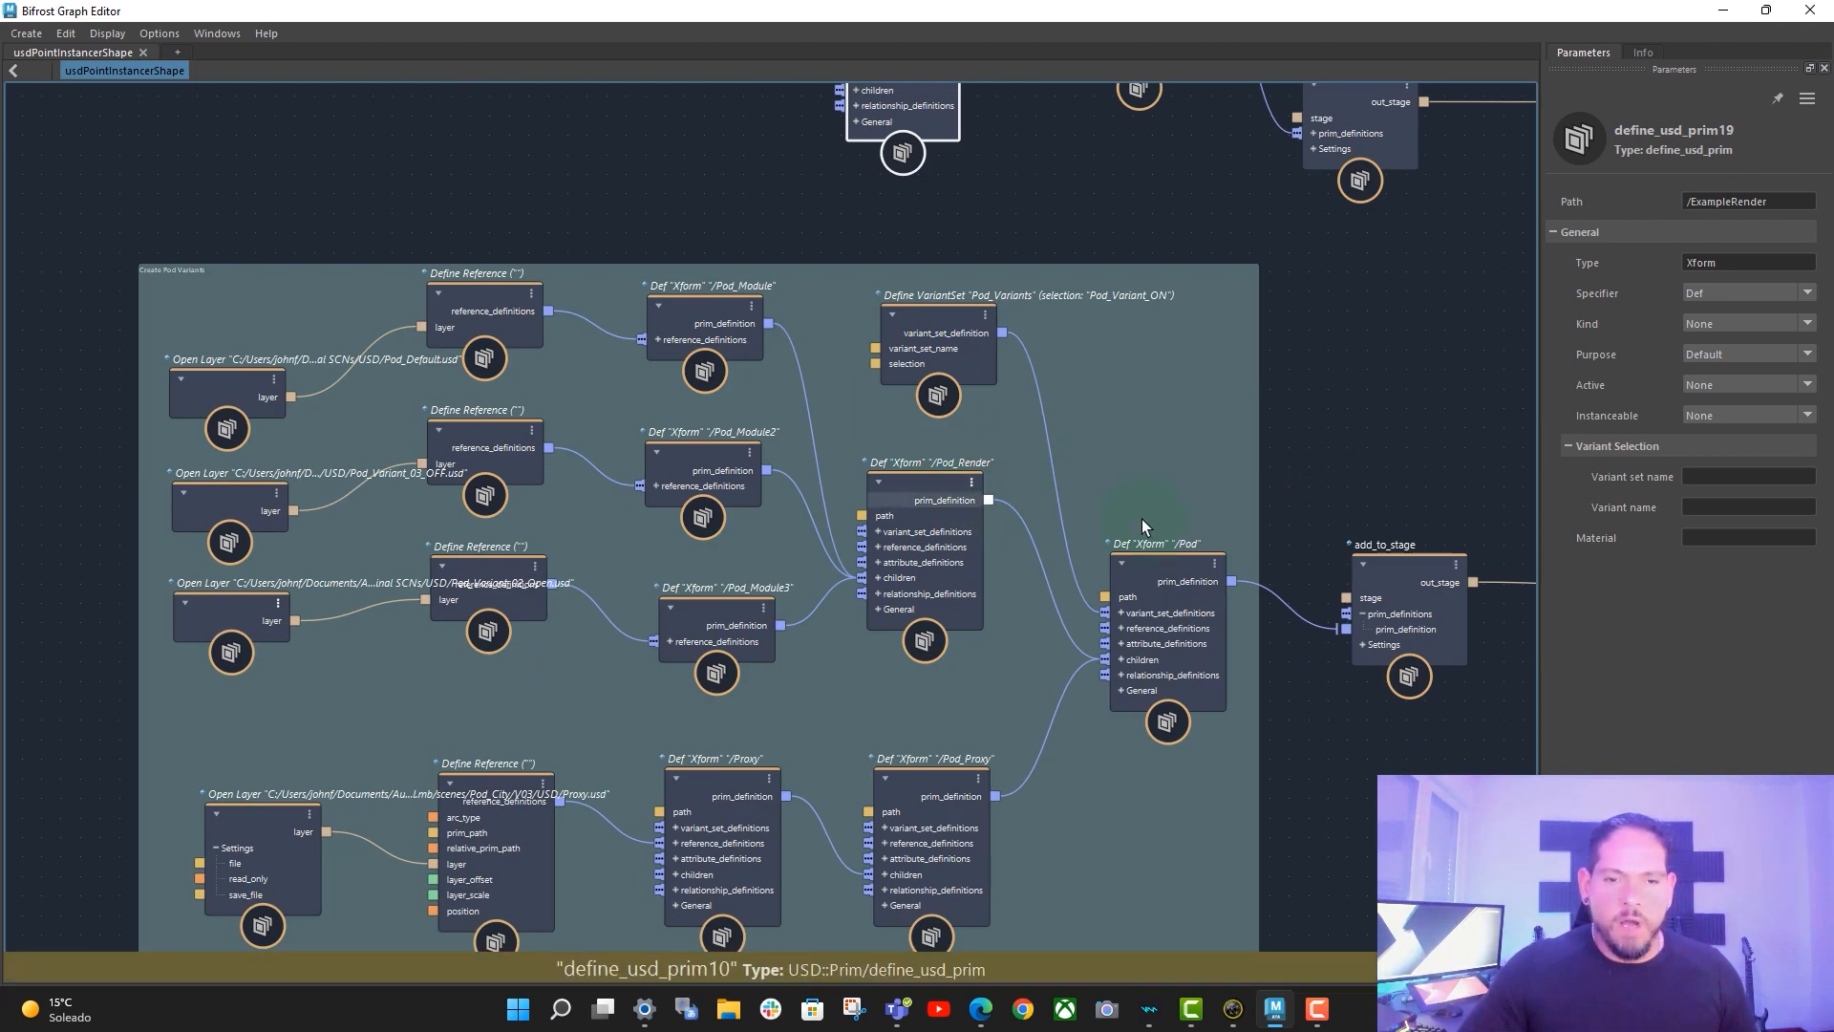
click(915, 497)
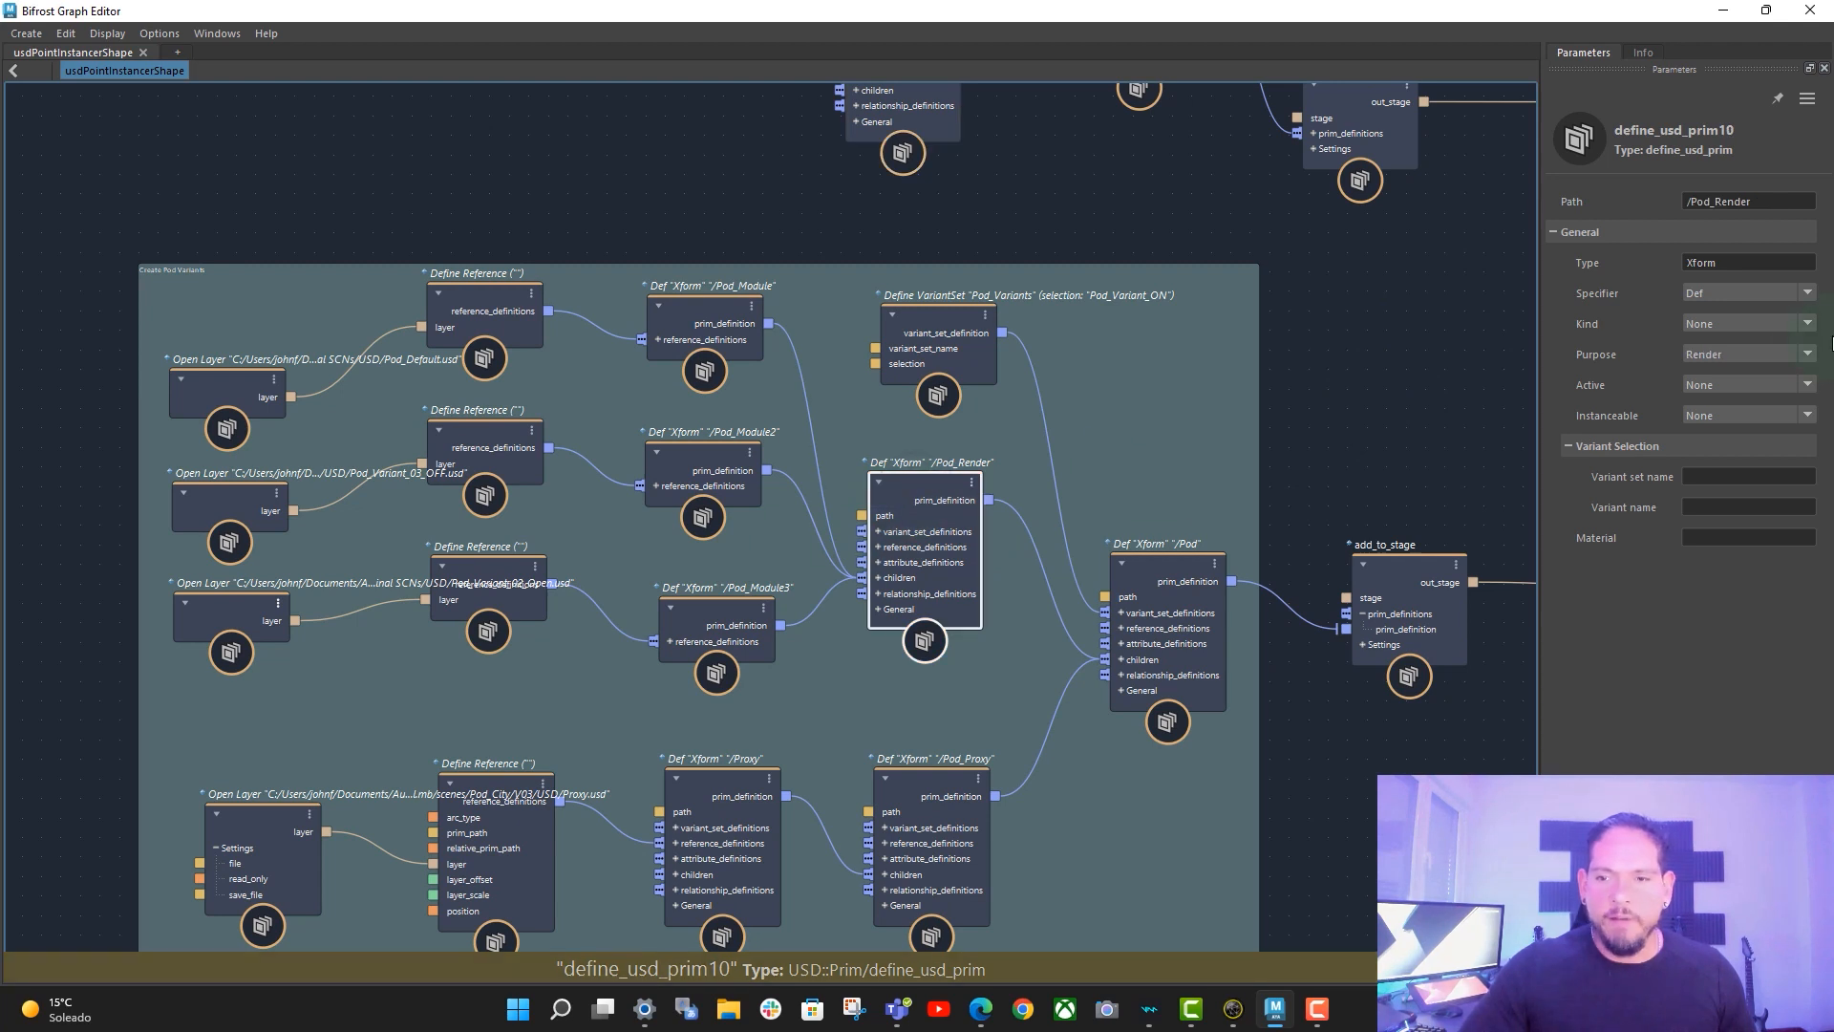
middle_drag(1371, 375, 1338, 710)
drag(885, 324, 873, 294)
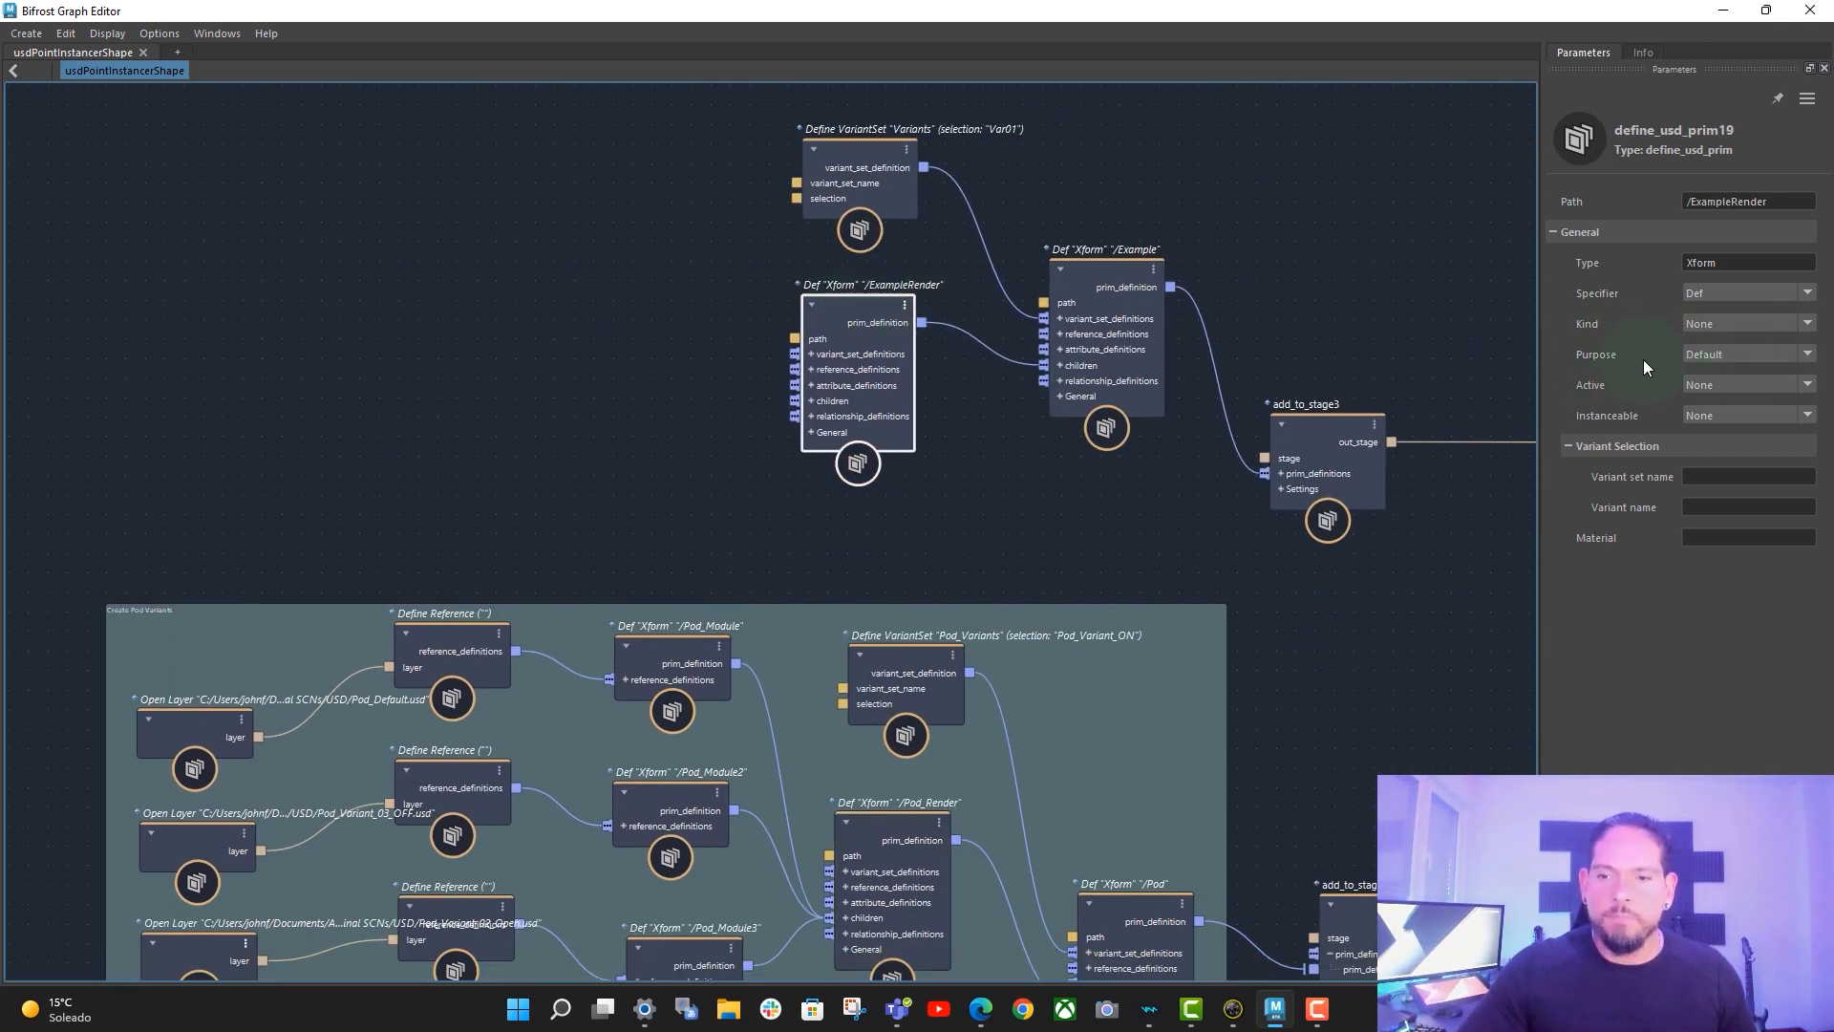
click(1721, 355)
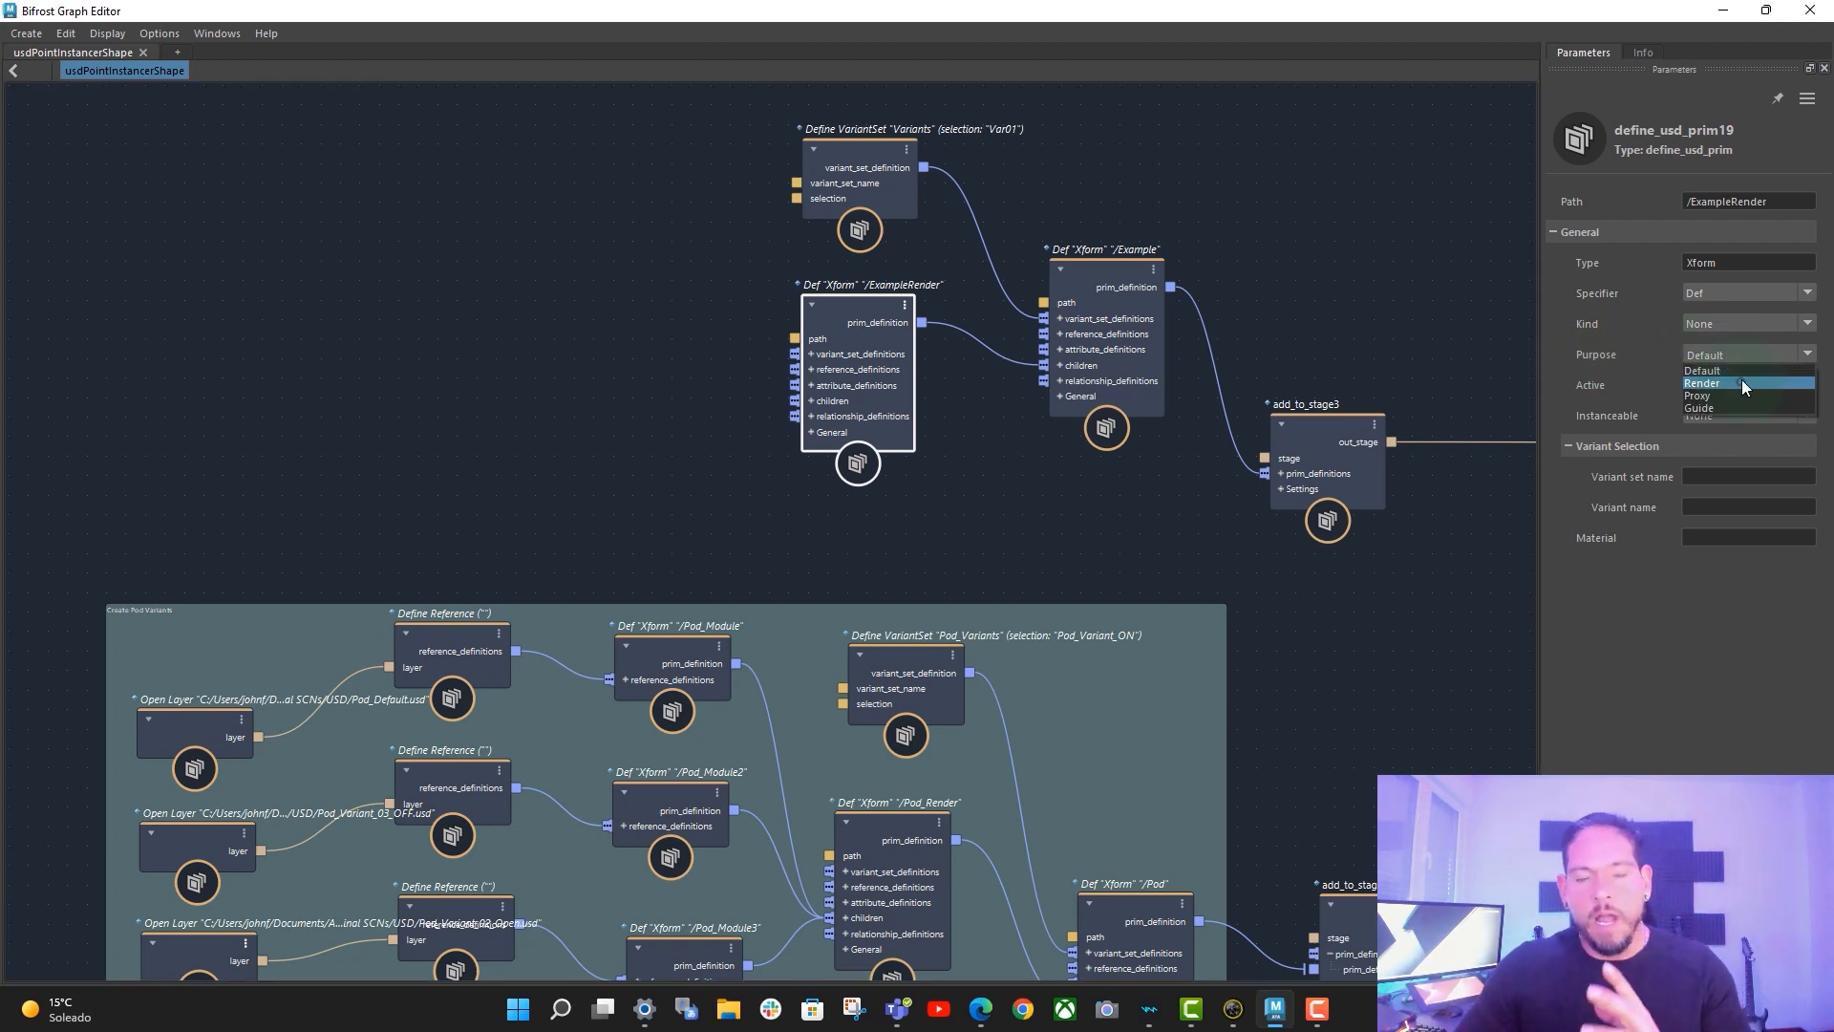
click(1740, 382)
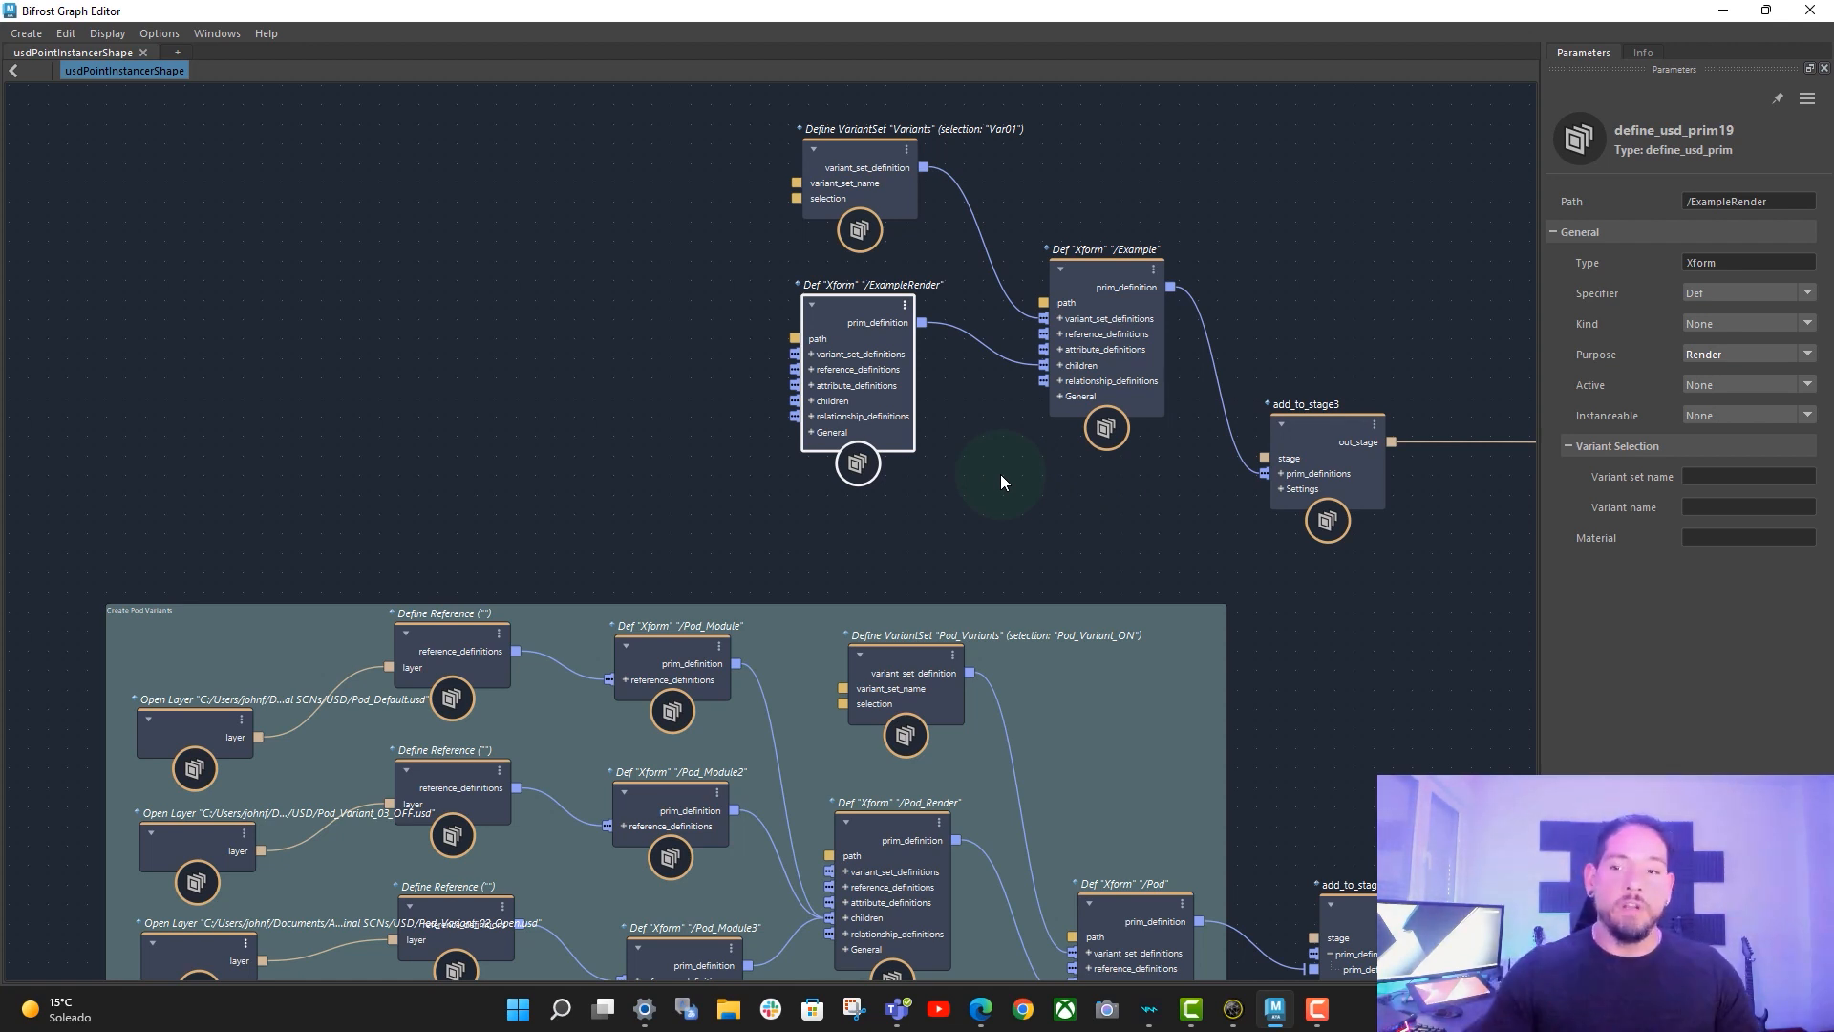
middle_drag(978, 477, 1005, 488)
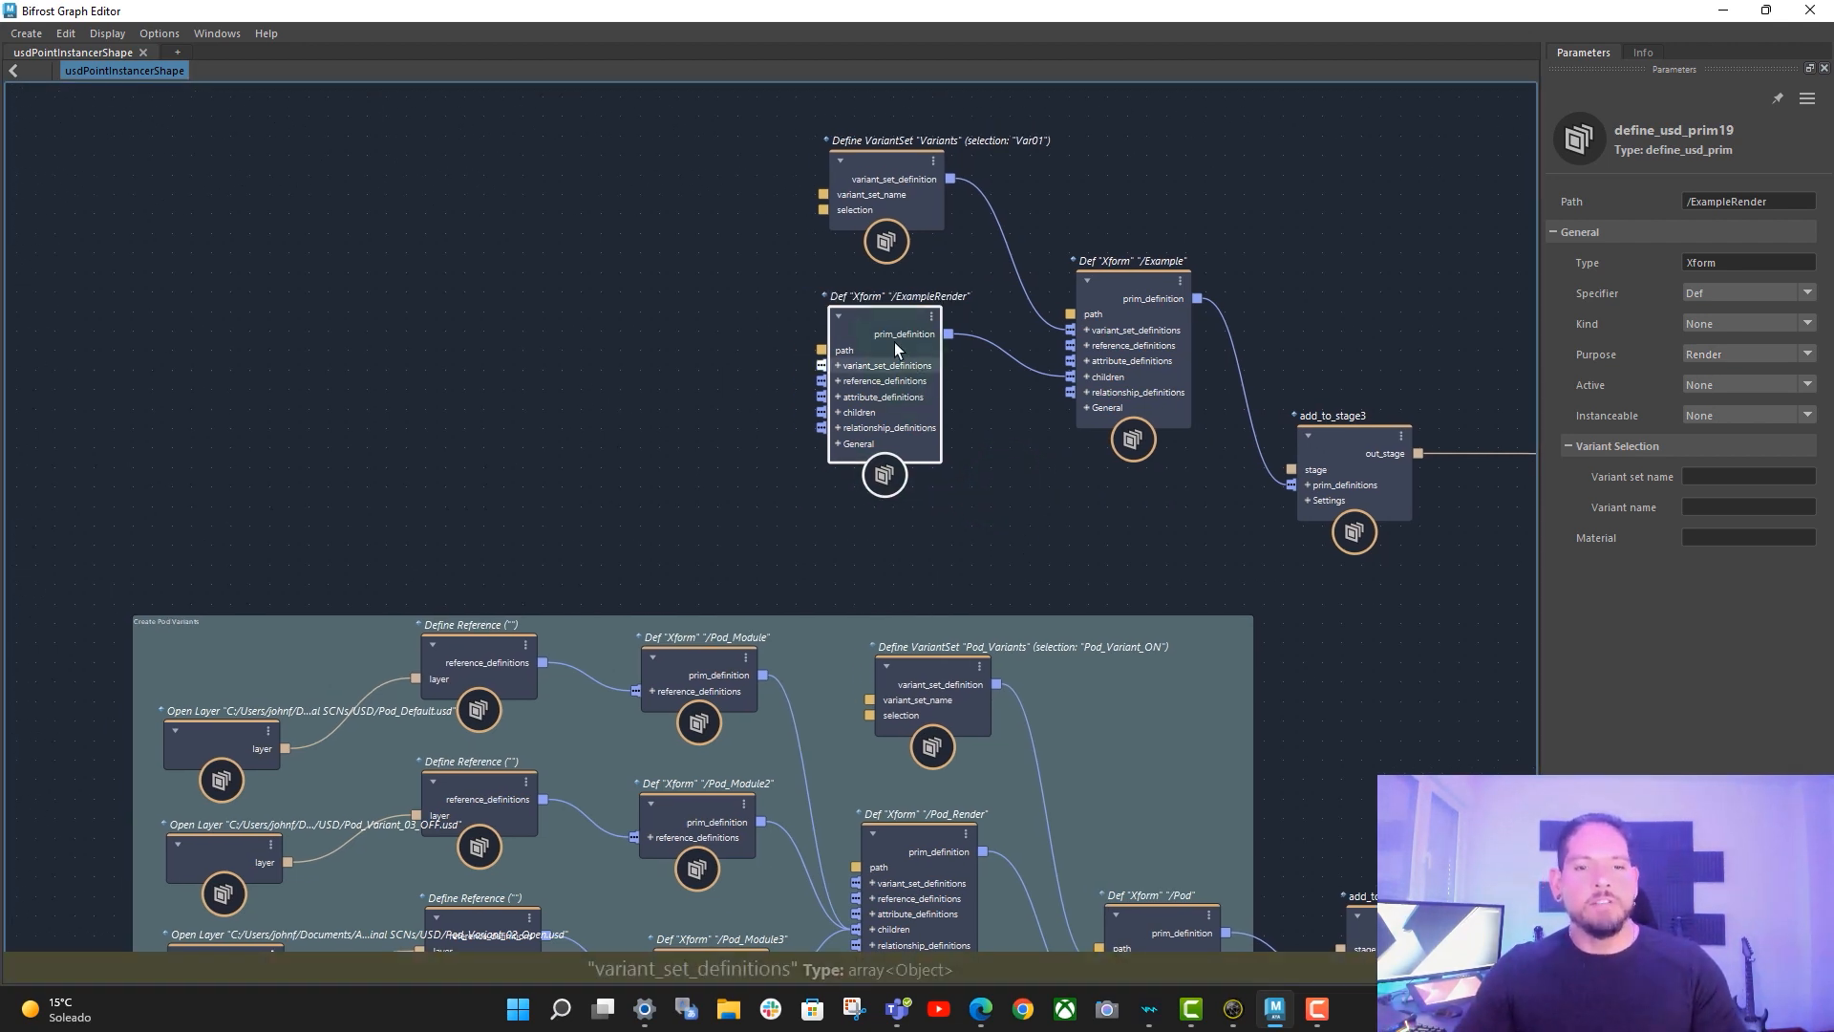
mouse_move(894, 326)
mouse_down()
mouse_move(909, 334)
mouse_move(890, 339)
mouse_up()
middle_drag(957, 392, 973, 394)
drag(926, 337, 945, 336)
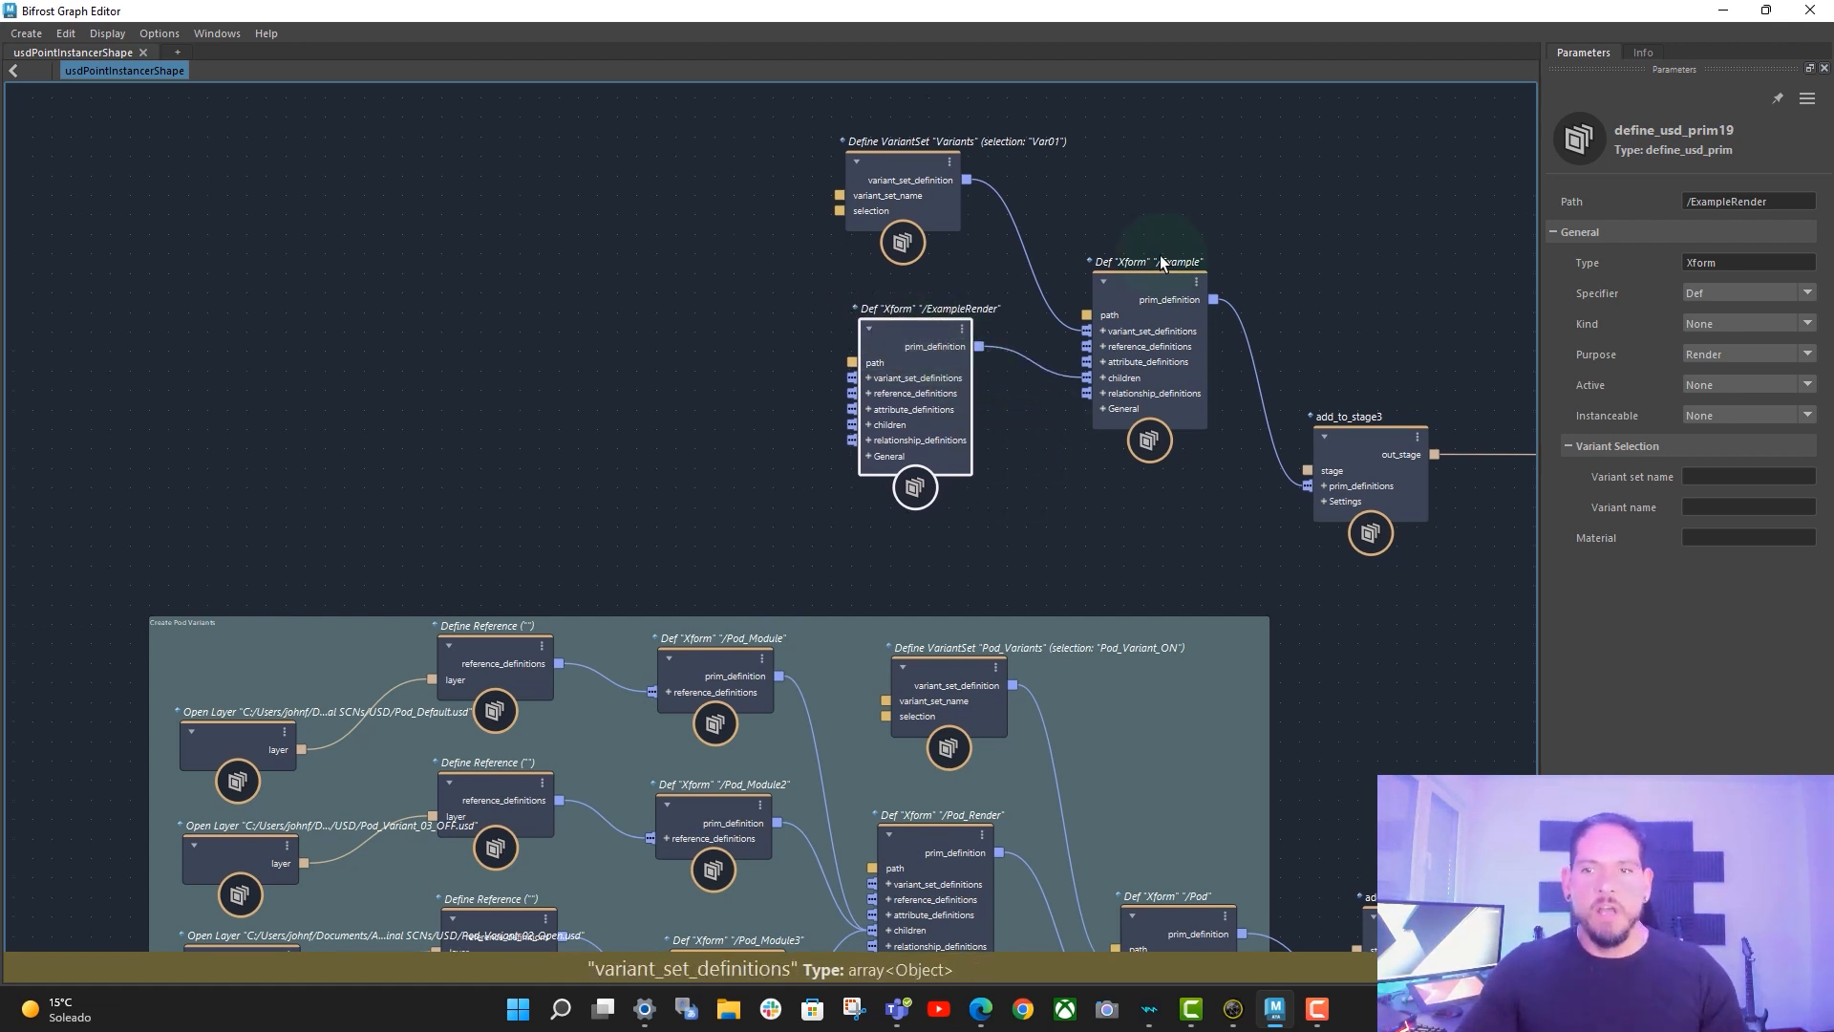
- Switch mayaUsdProxyShape1's displayed purpose from Render to Proxy and back to Render to compare the Pod geometry in the viewport
click(1723, 10)
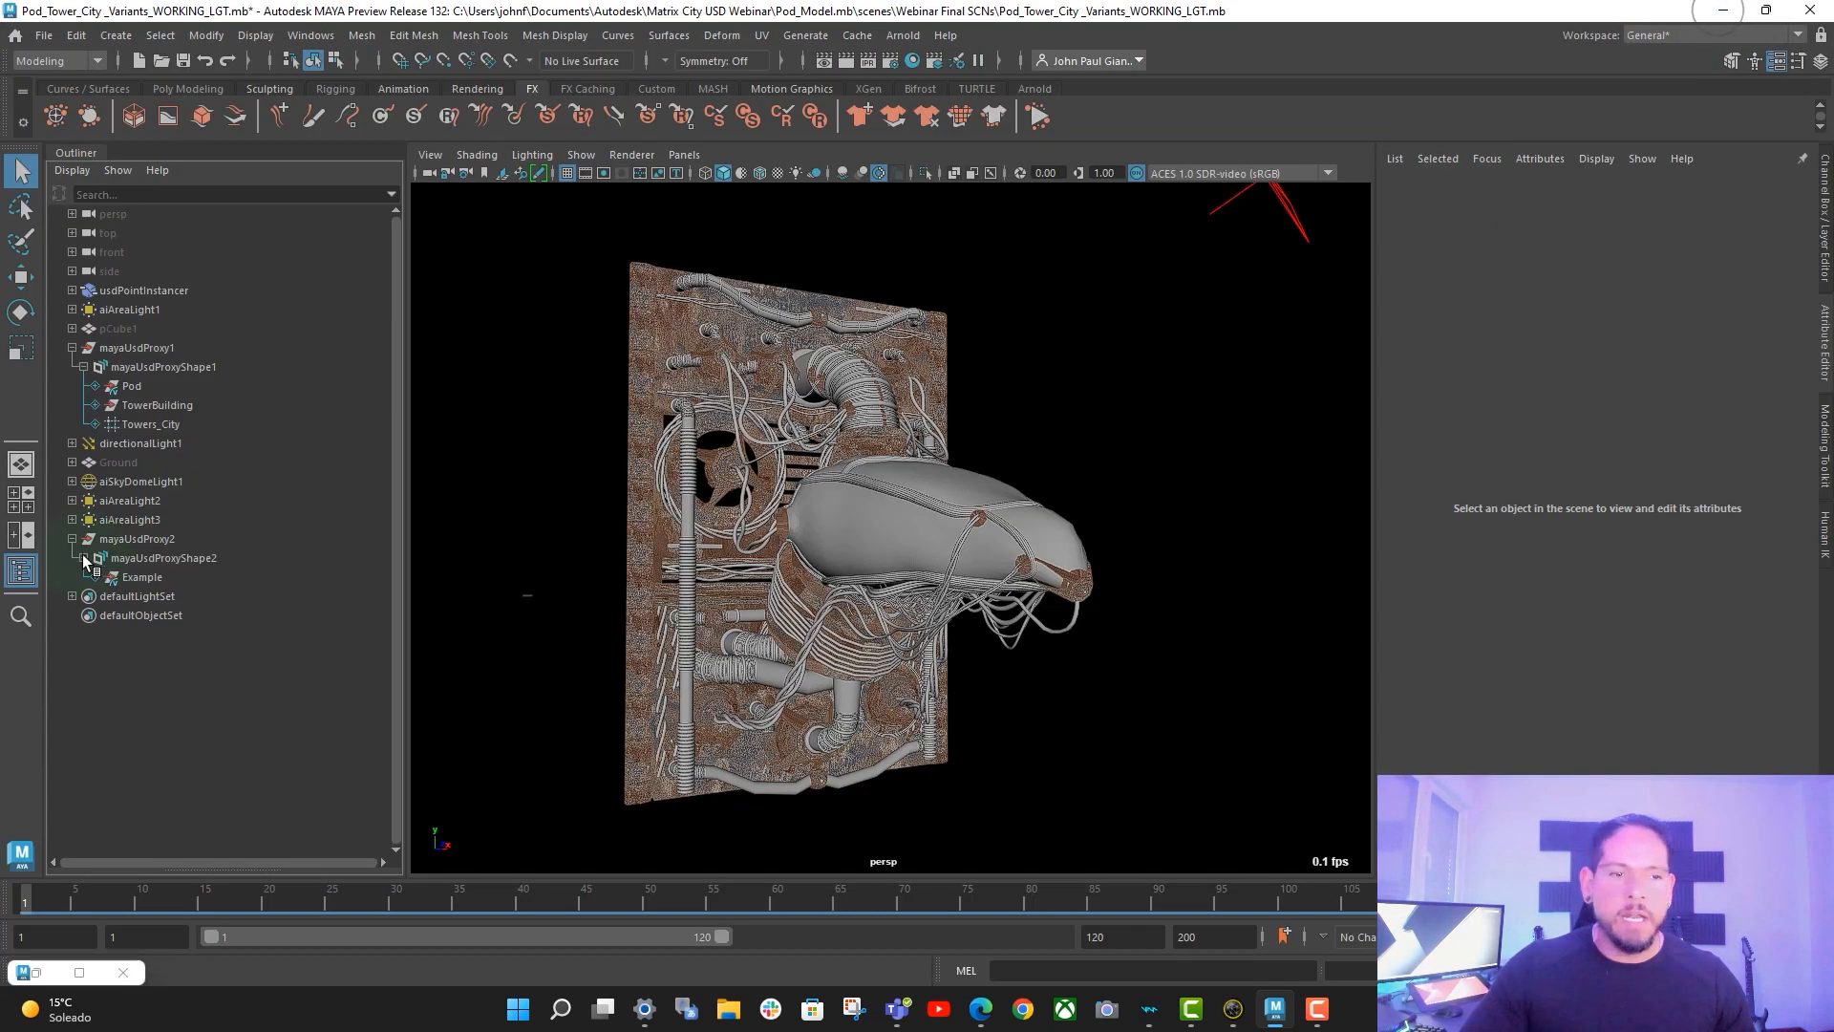
click(151, 559)
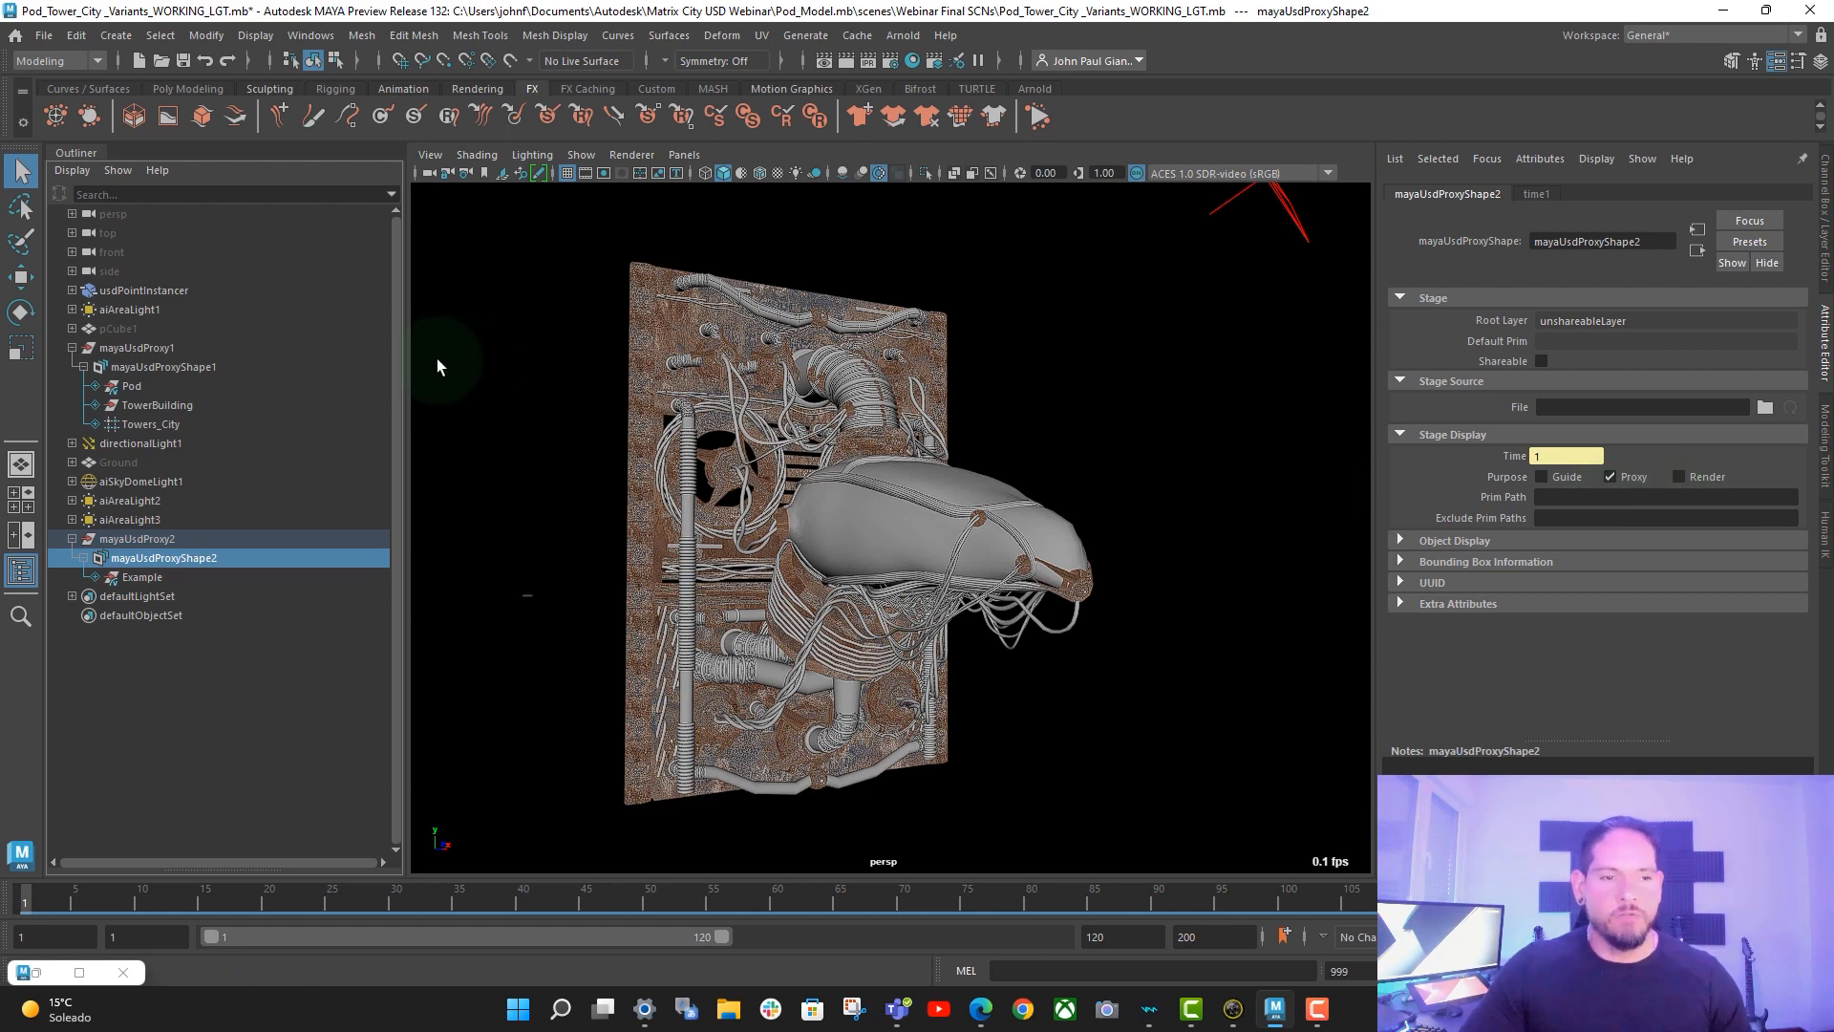
click(175, 375)
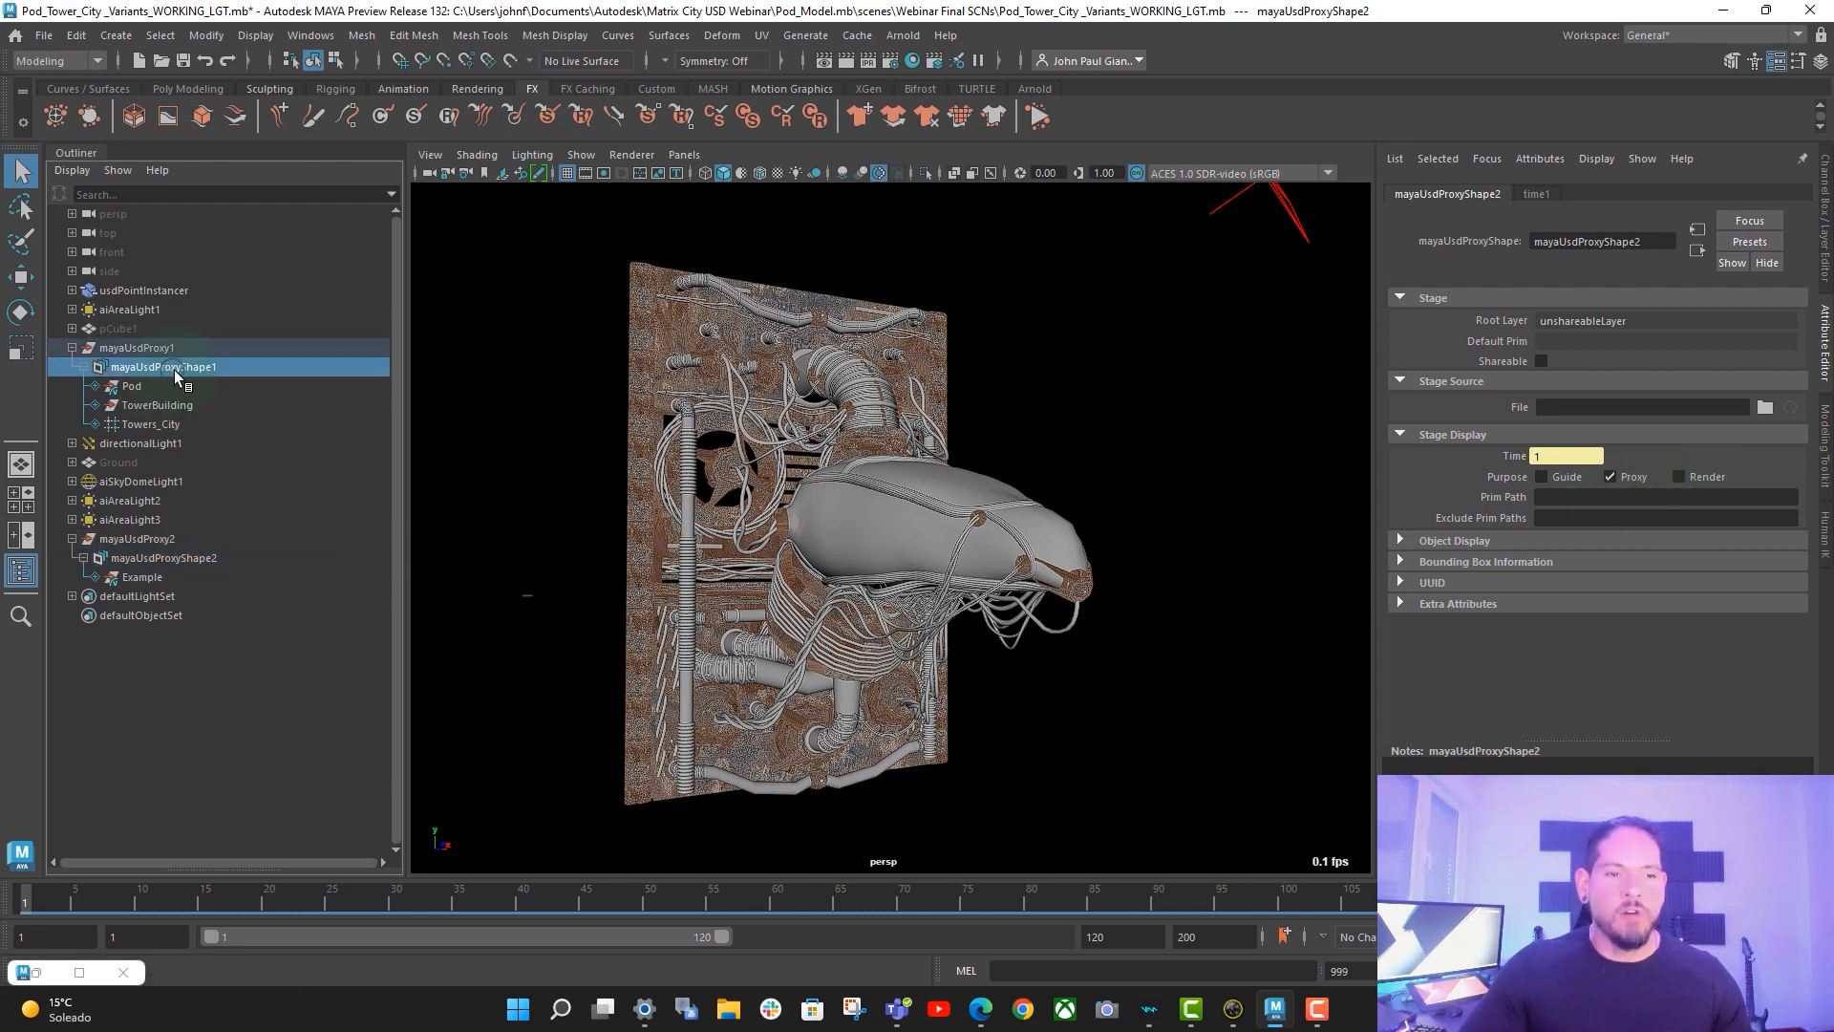
click(1679, 476)
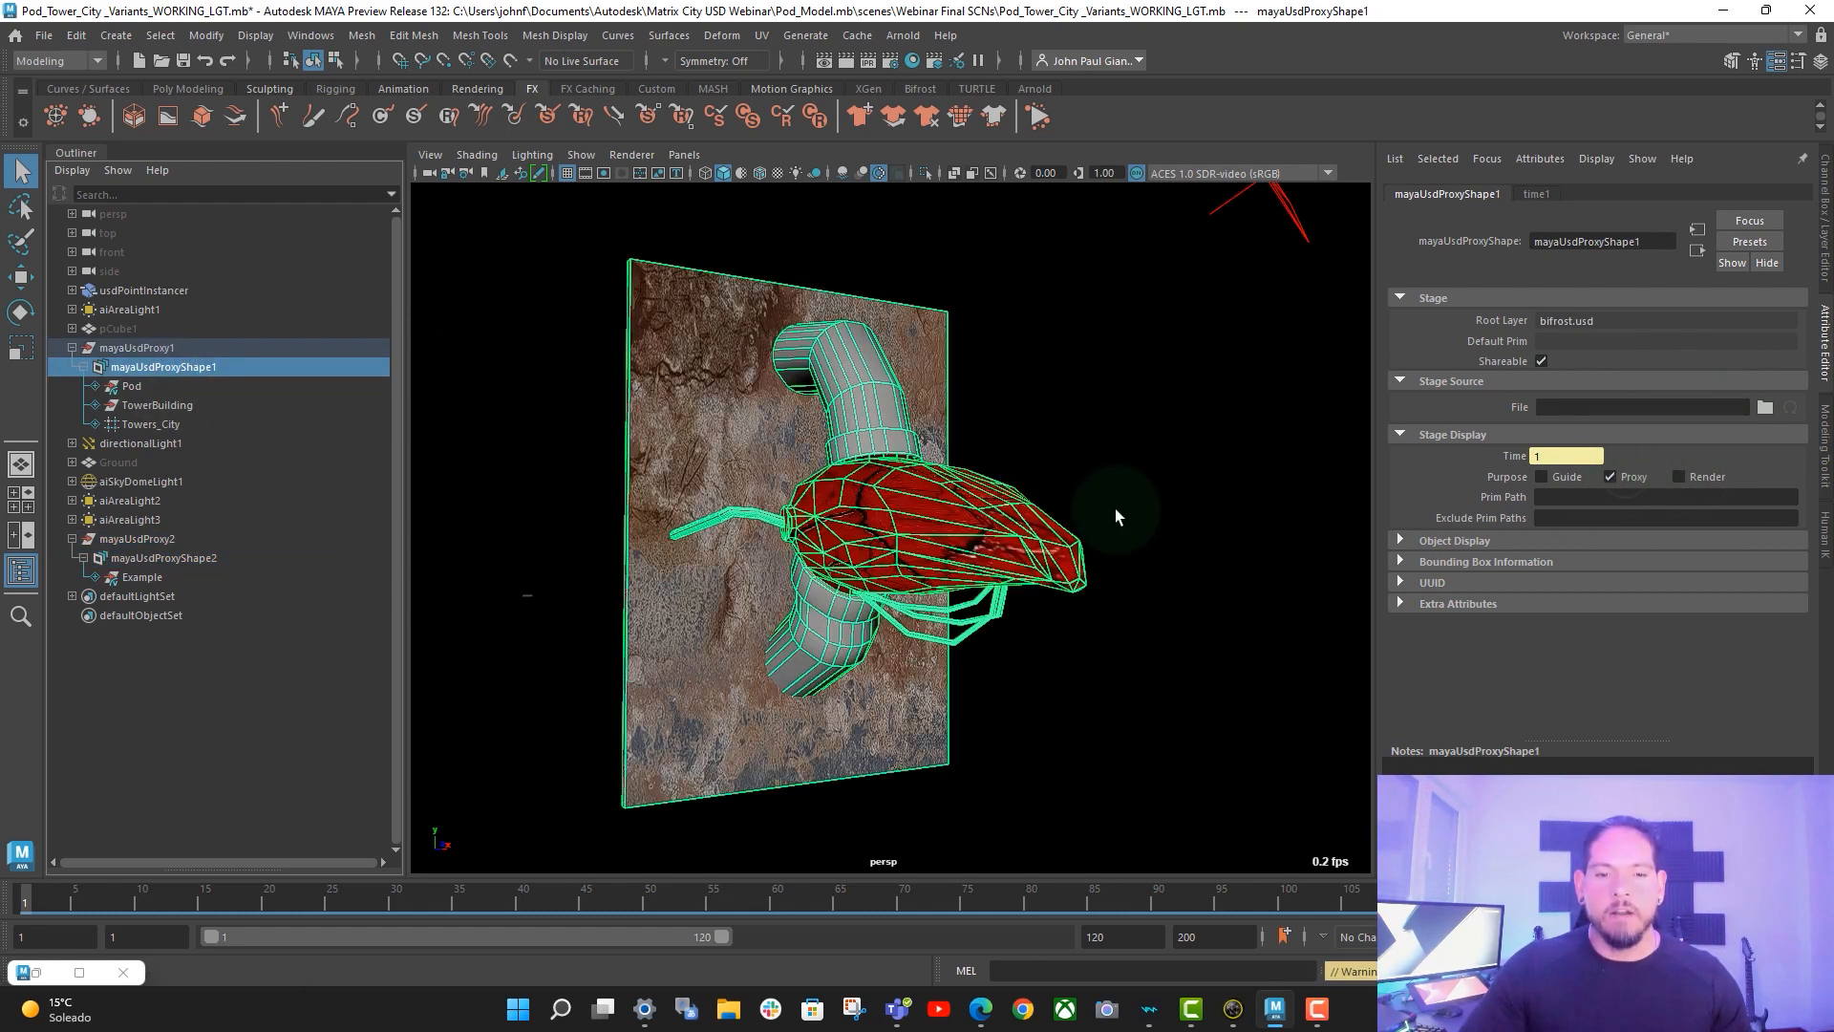
click(1615, 477)
click(1690, 476)
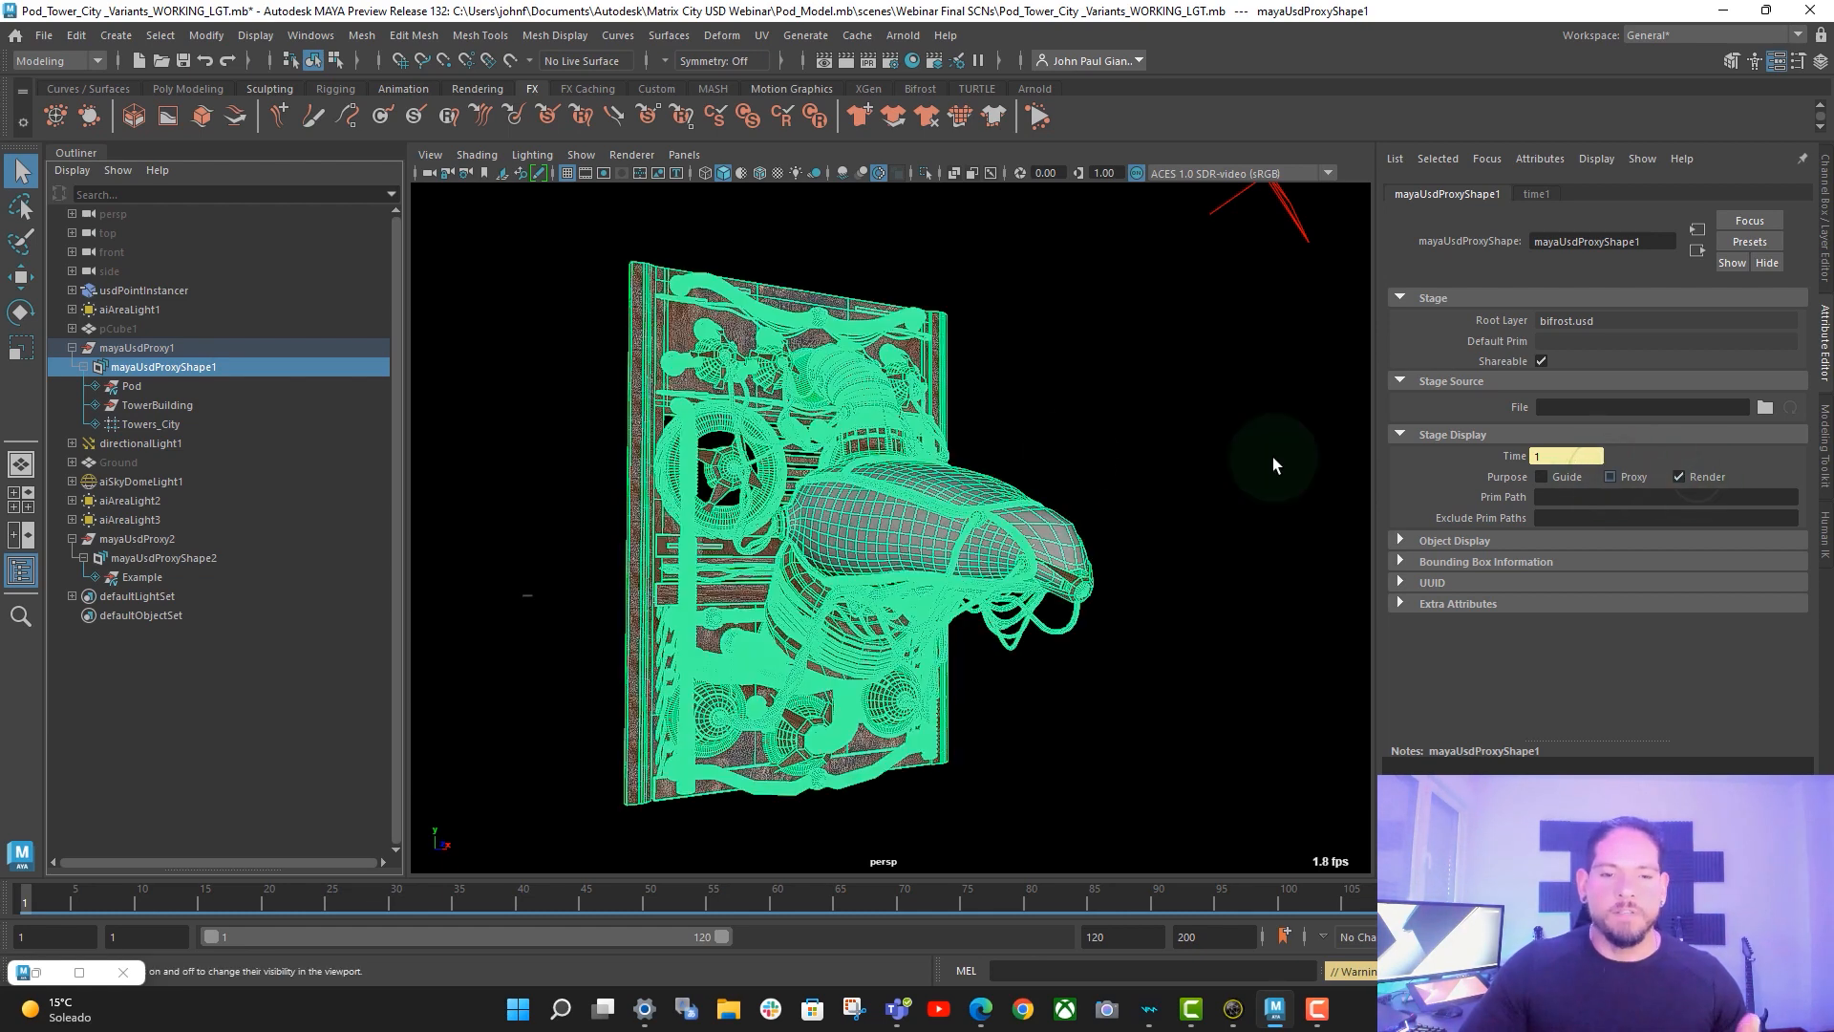
- Check mayaUsdProxyShape2's purpose display settings and return to the Bifrost graph editor
click(153, 539)
click(164, 558)
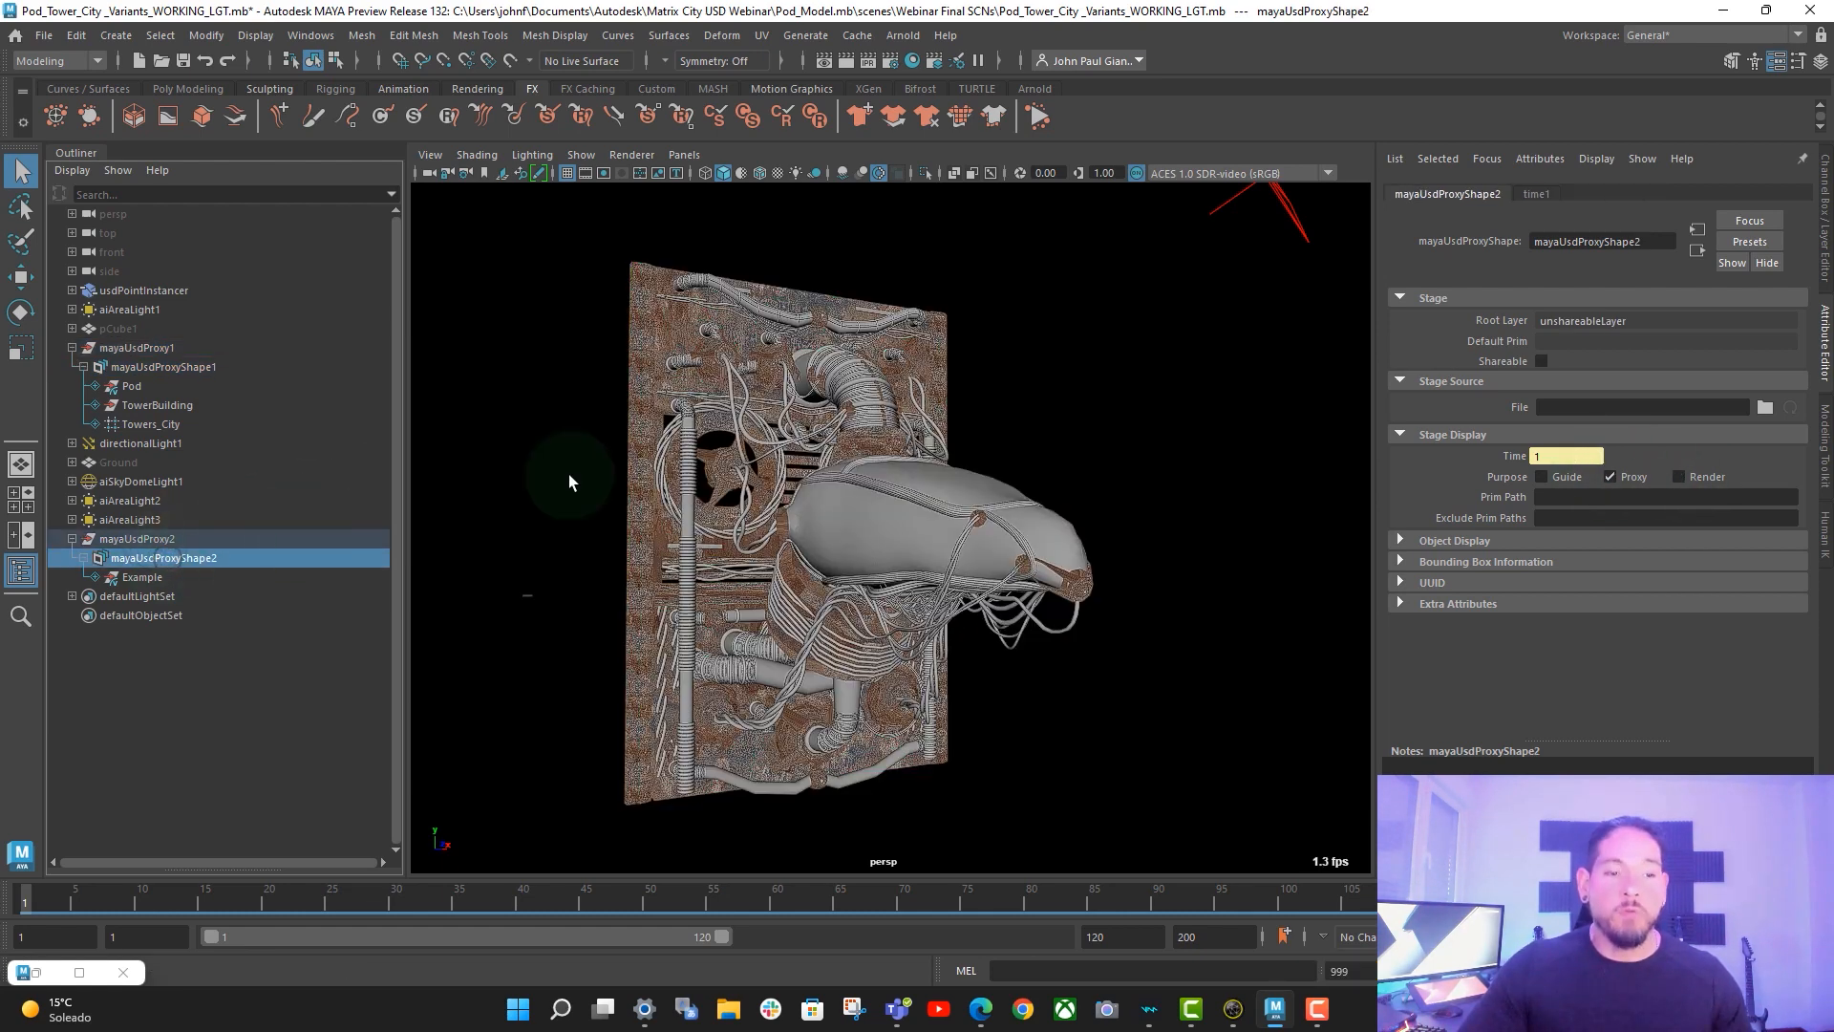
click(31, 974)
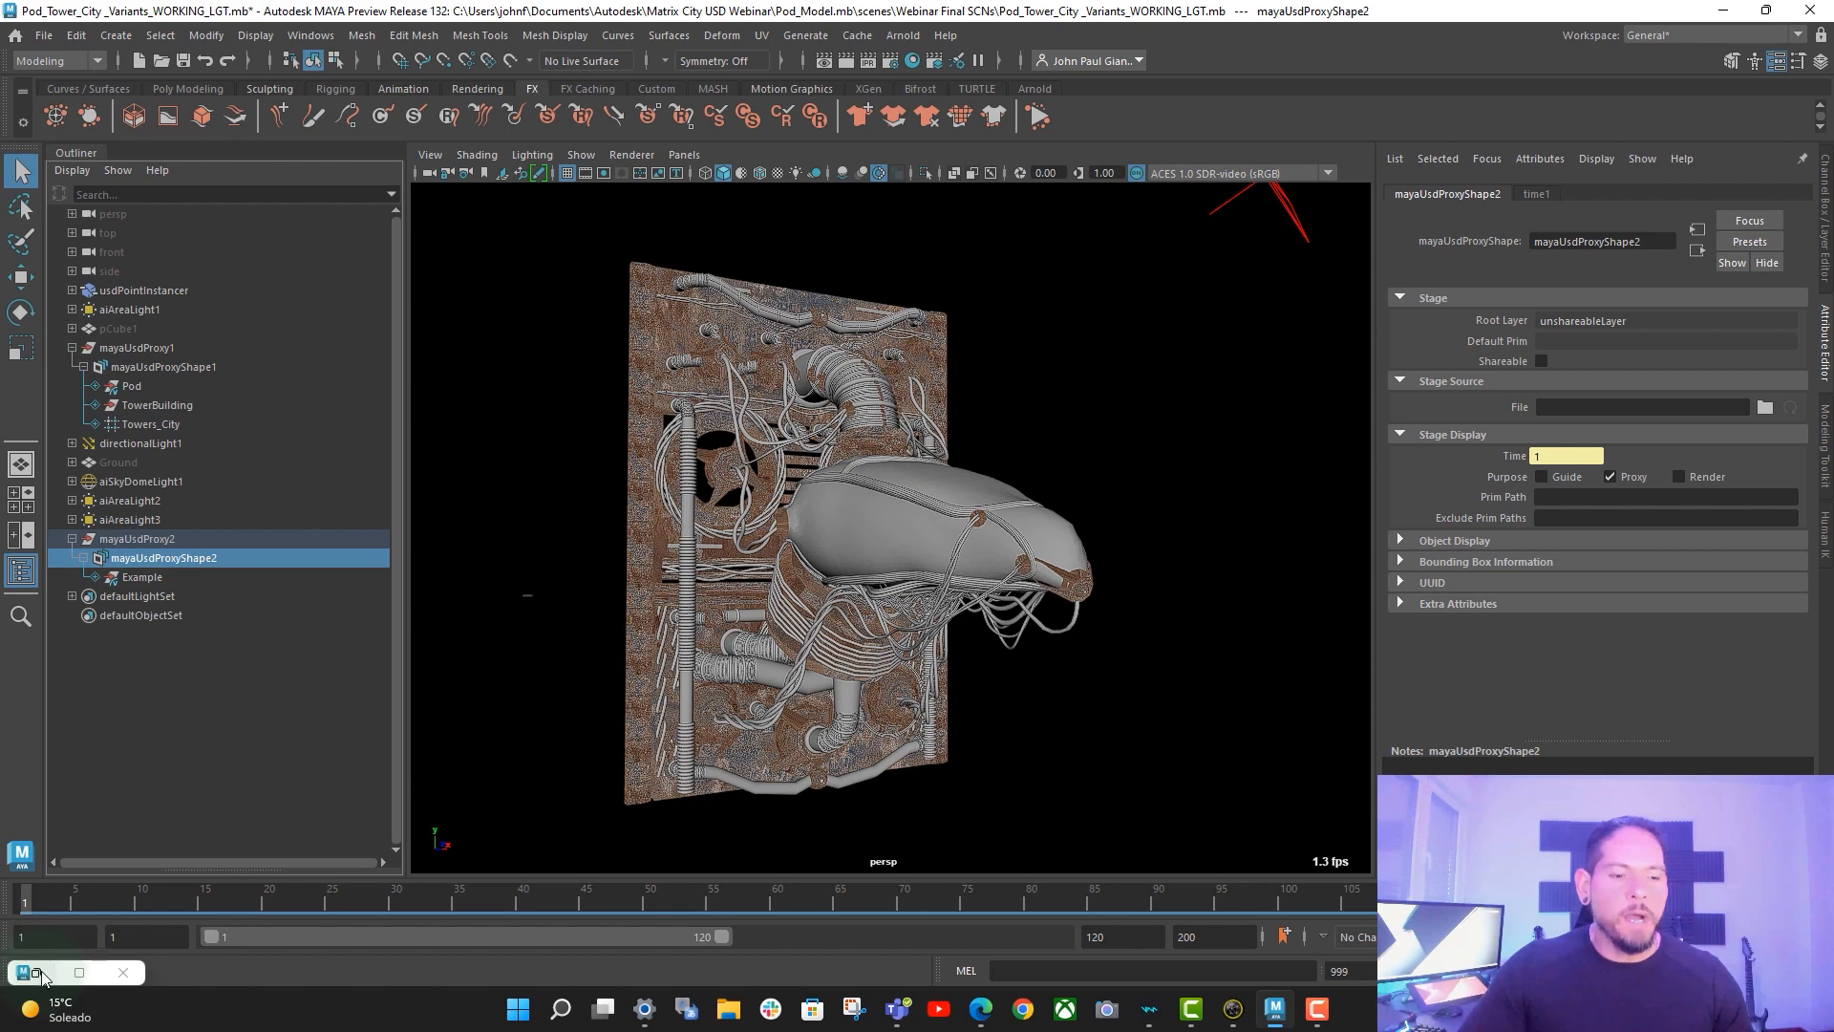
- Create a define_usd_prim node from the /ExampleRender node's children port and place it upstream of that node
middle_drag(1115, 536, 1103, 493)
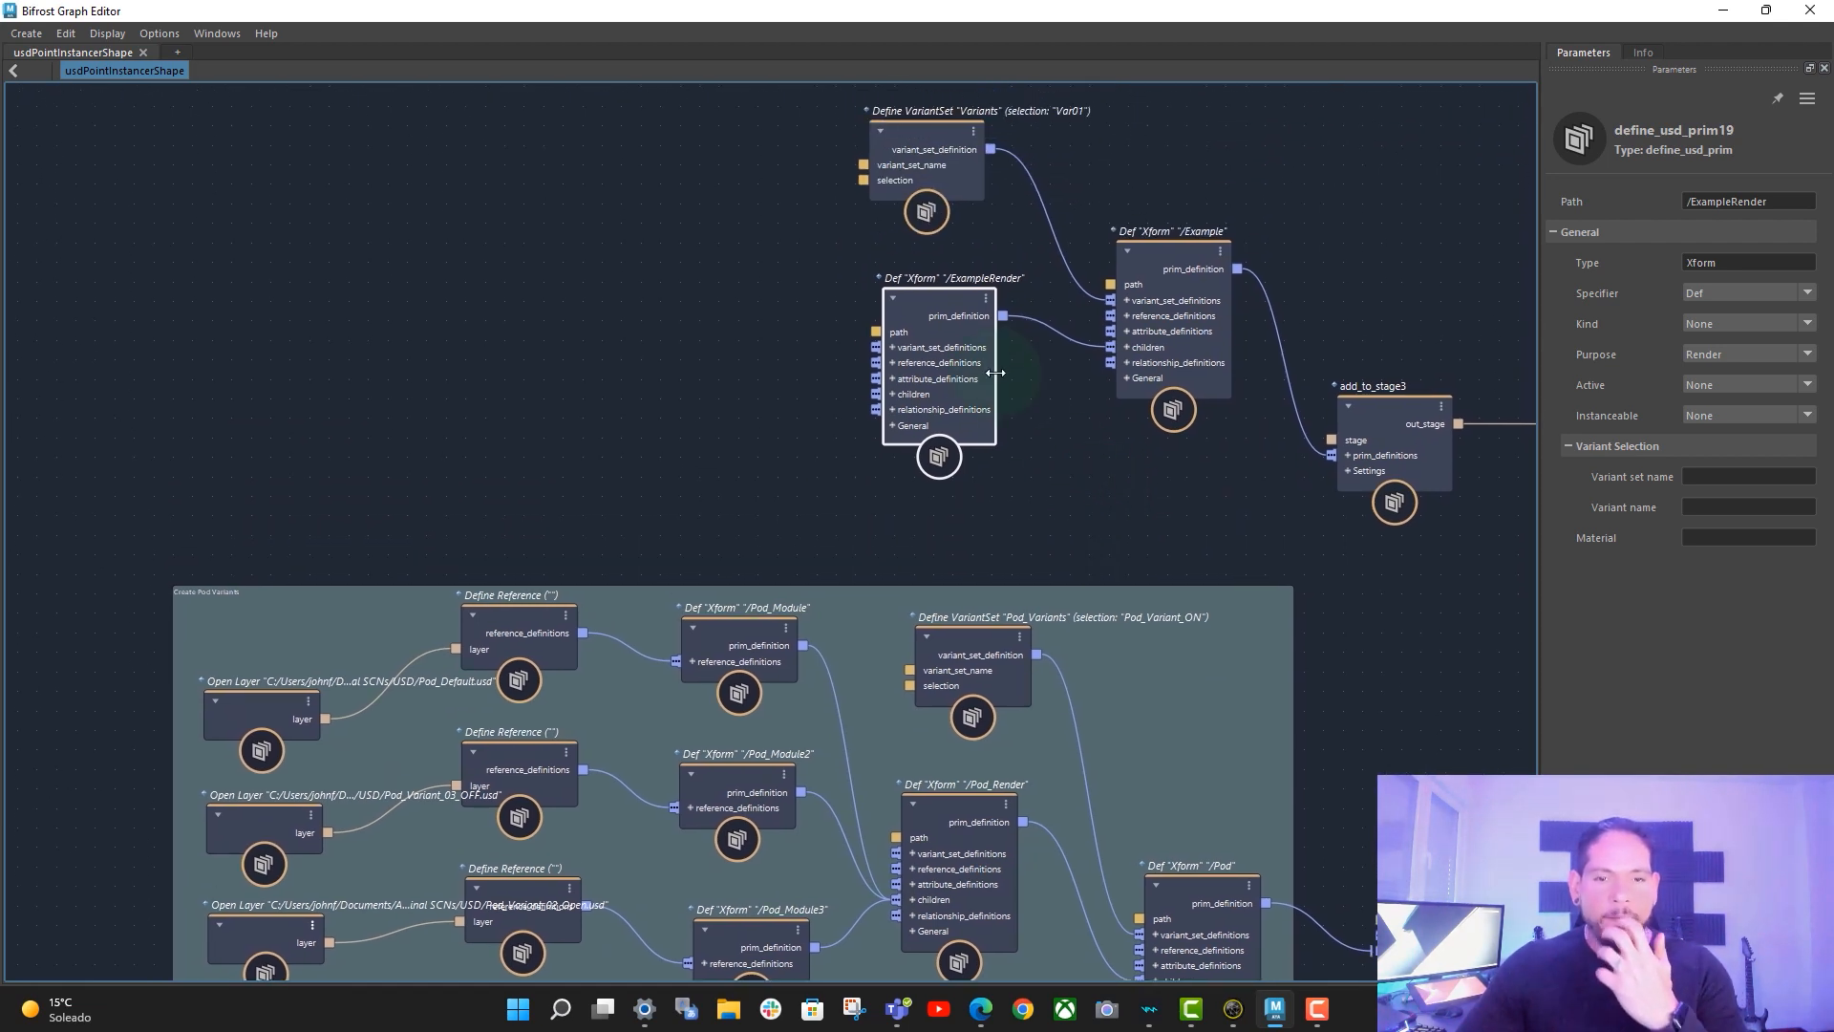
right_click(942, 398)
mouse_move(1016, 474)
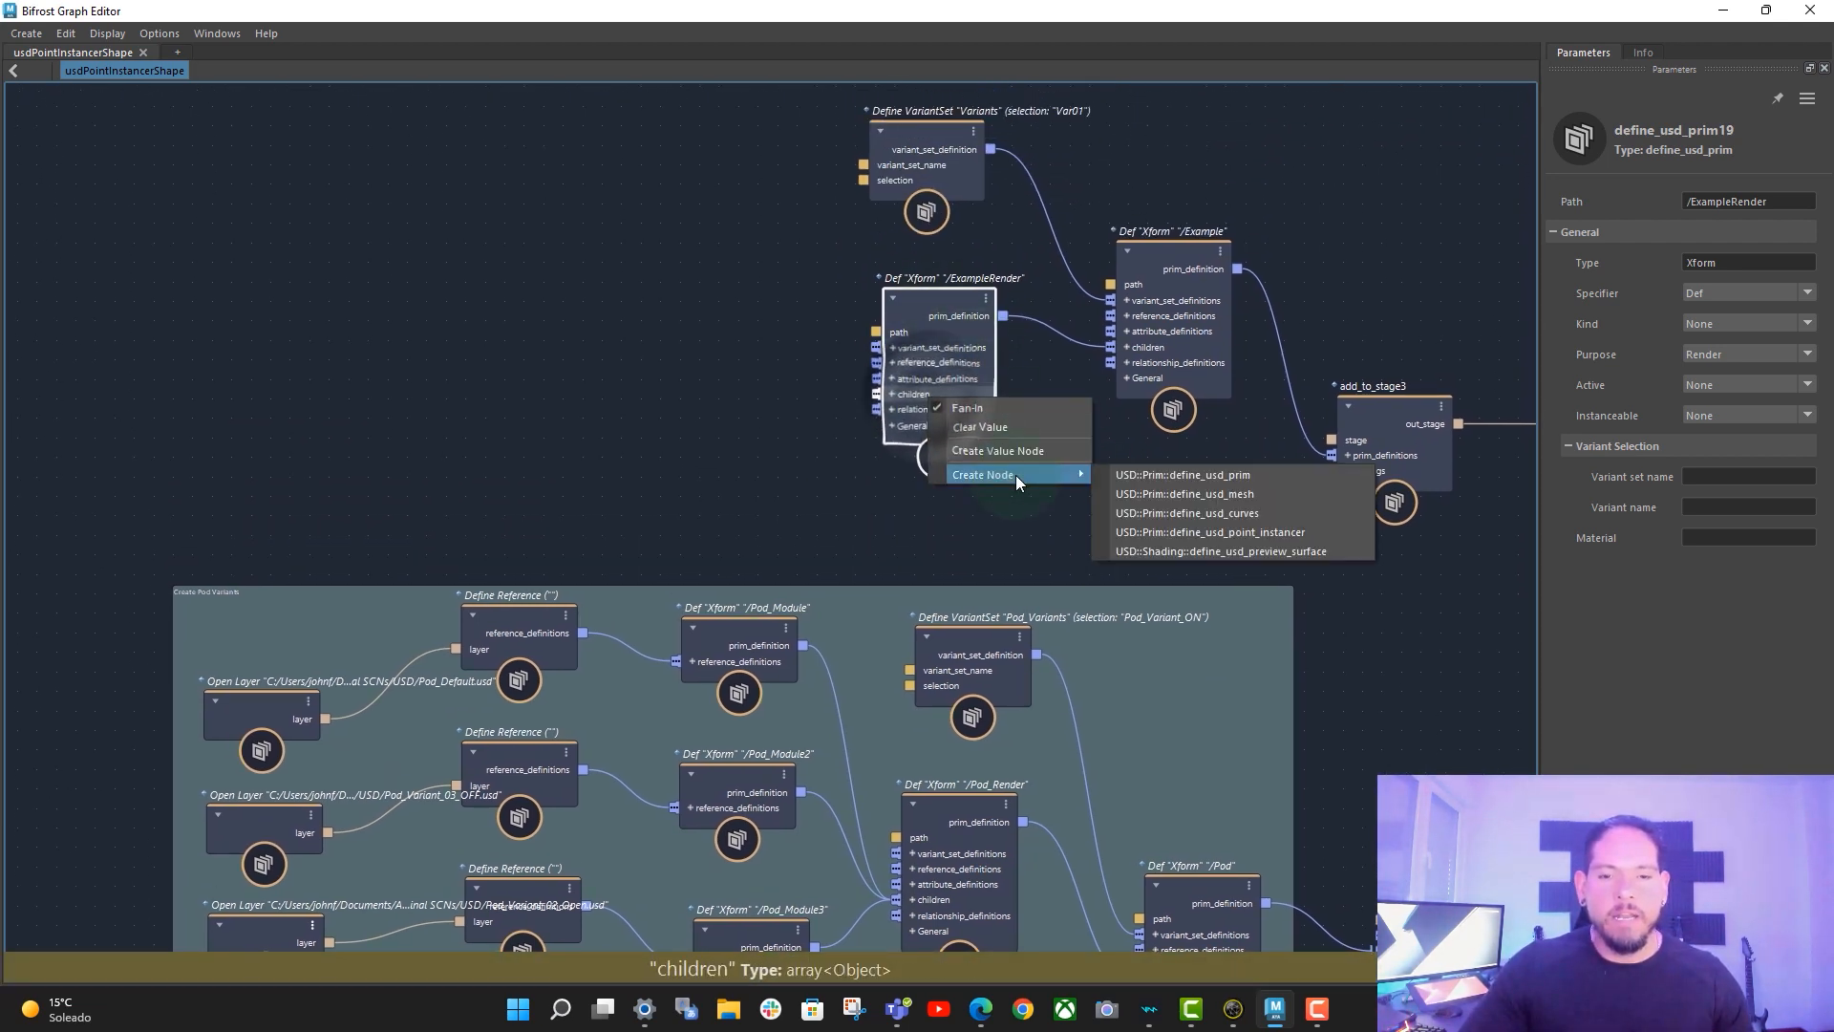
click(1212, 474)
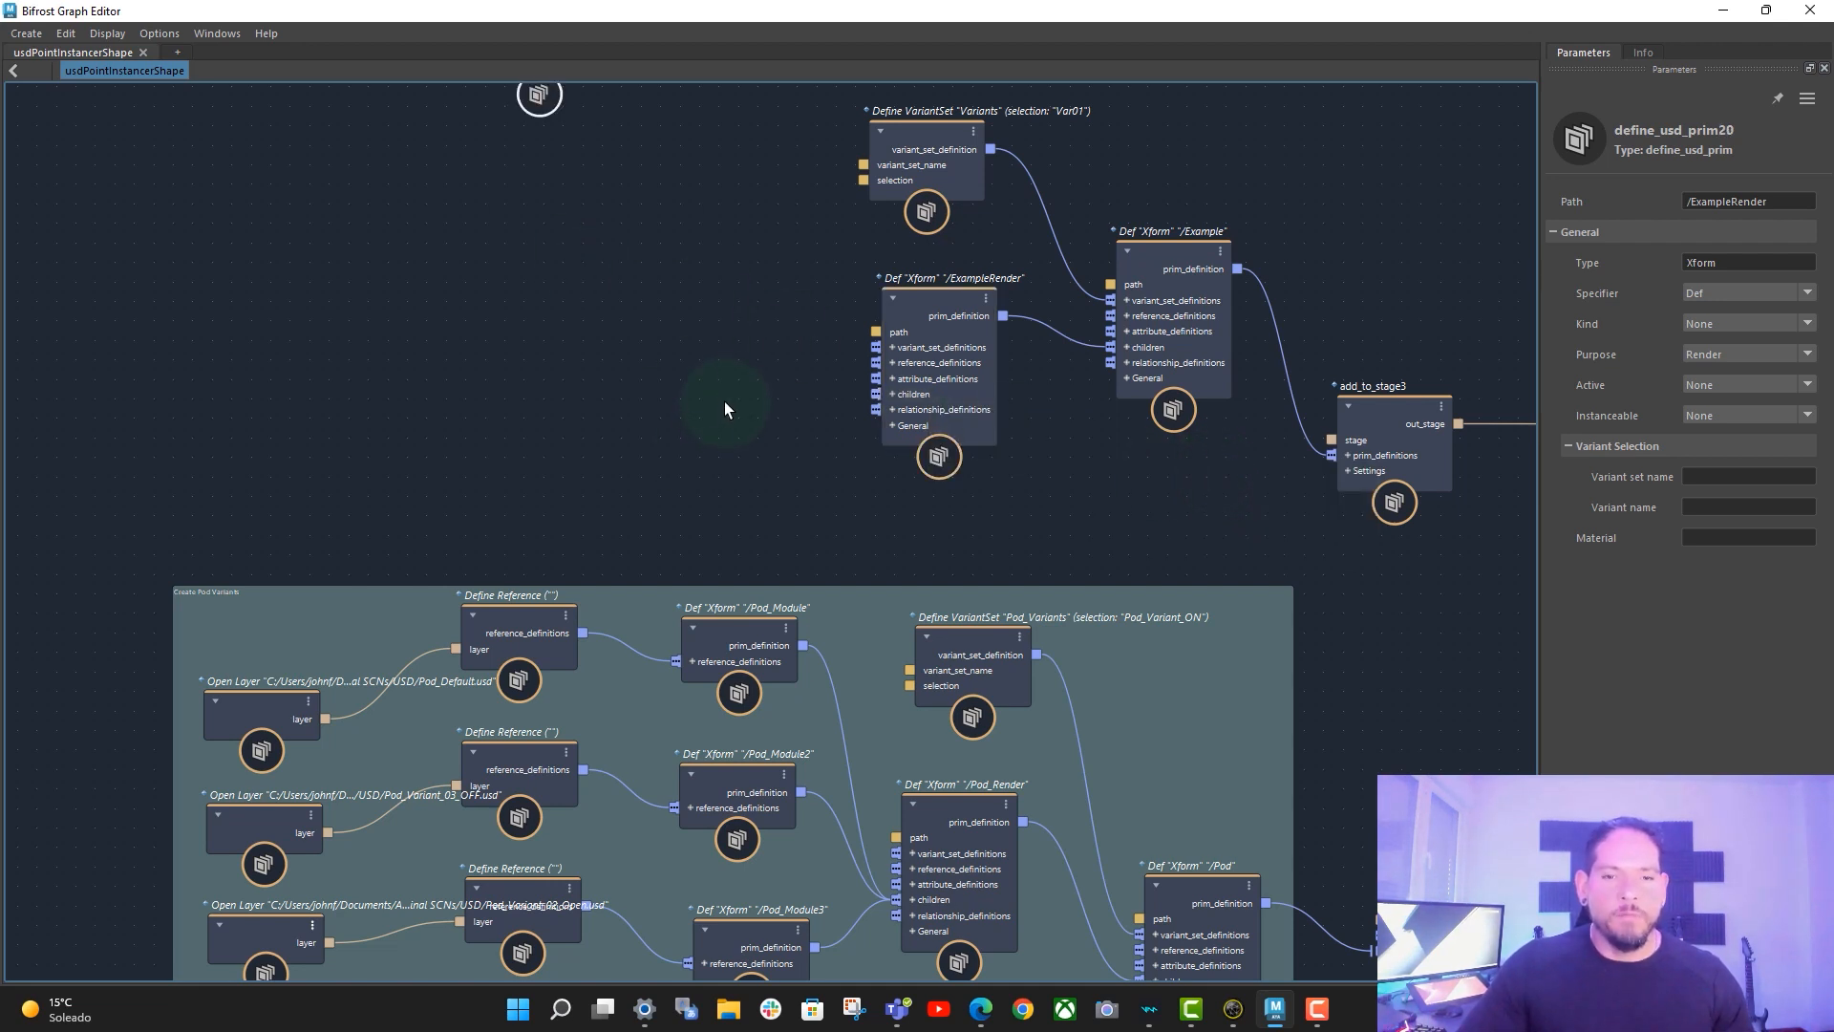
drag(701, 256, 834, 536)
middle_drag(930, 453, 838, 301)
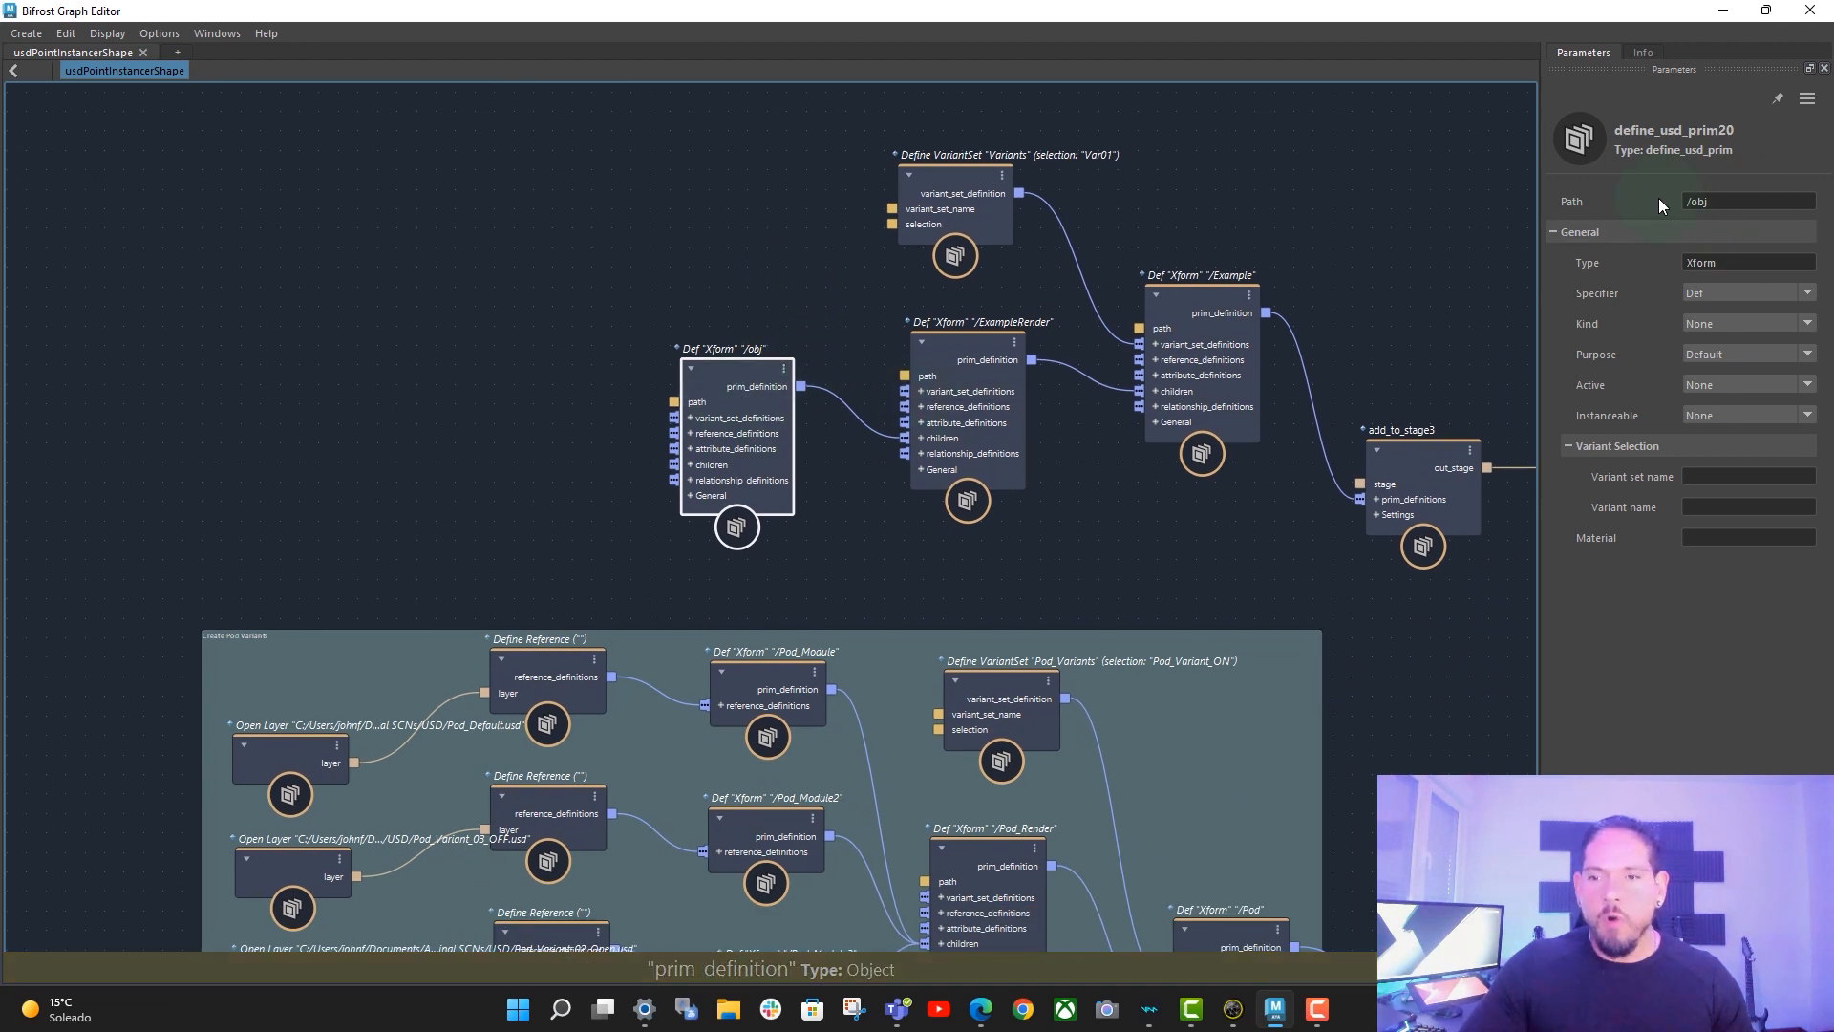
- Set the new child prim node's path to /Var01
double_click(1694, 201)
text(Var)
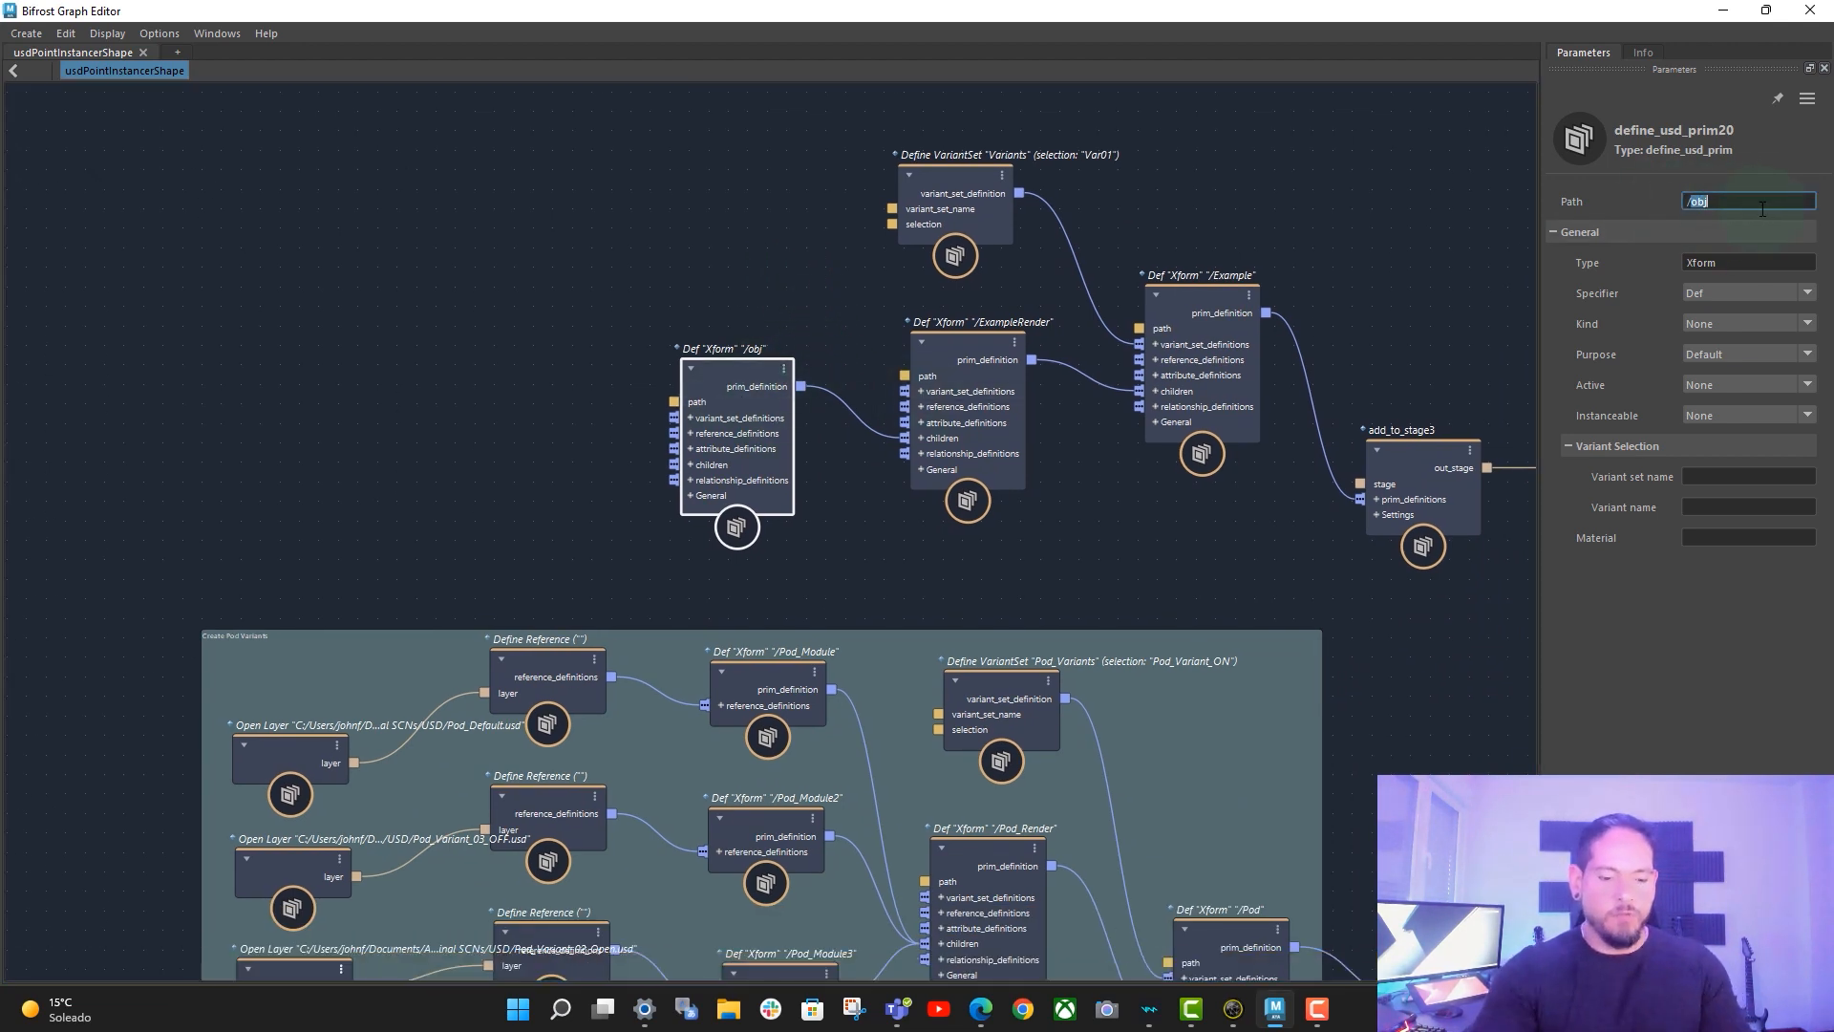
text(01)
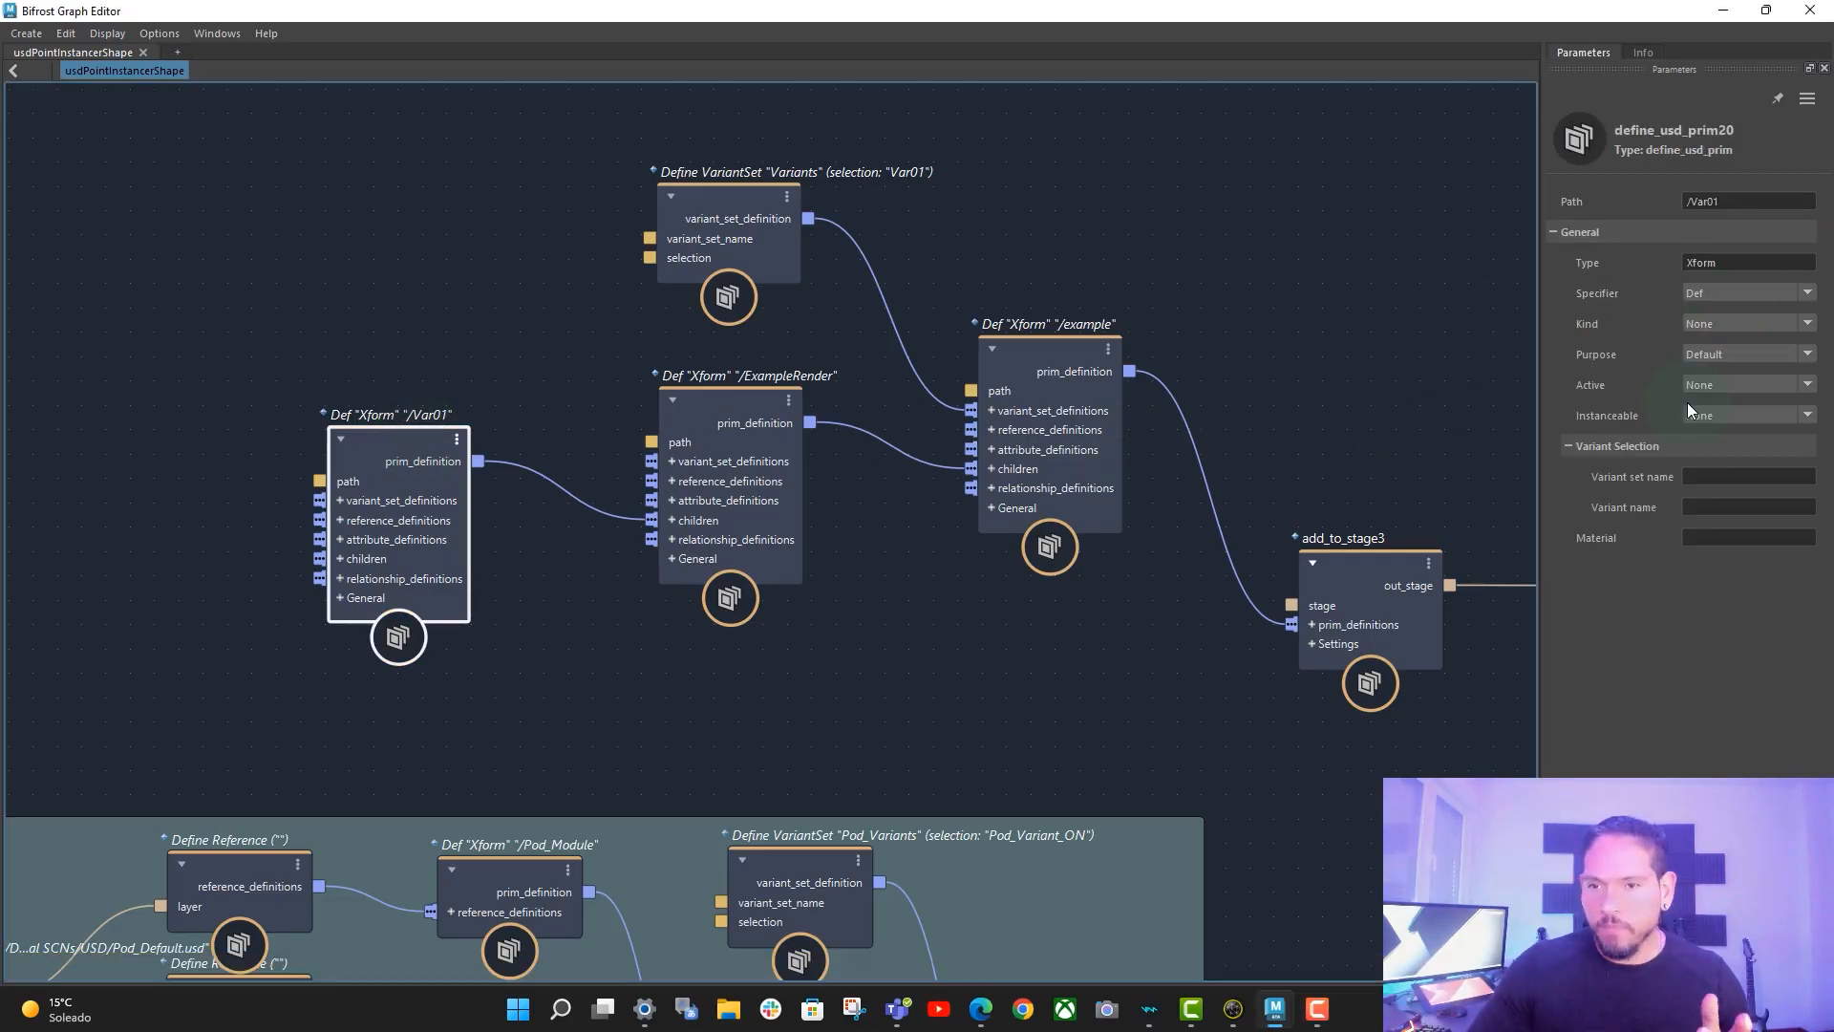
- Copy the variant set name Variants from the variant set node into the /Var01 prim's variant set name
click(1703, 475)
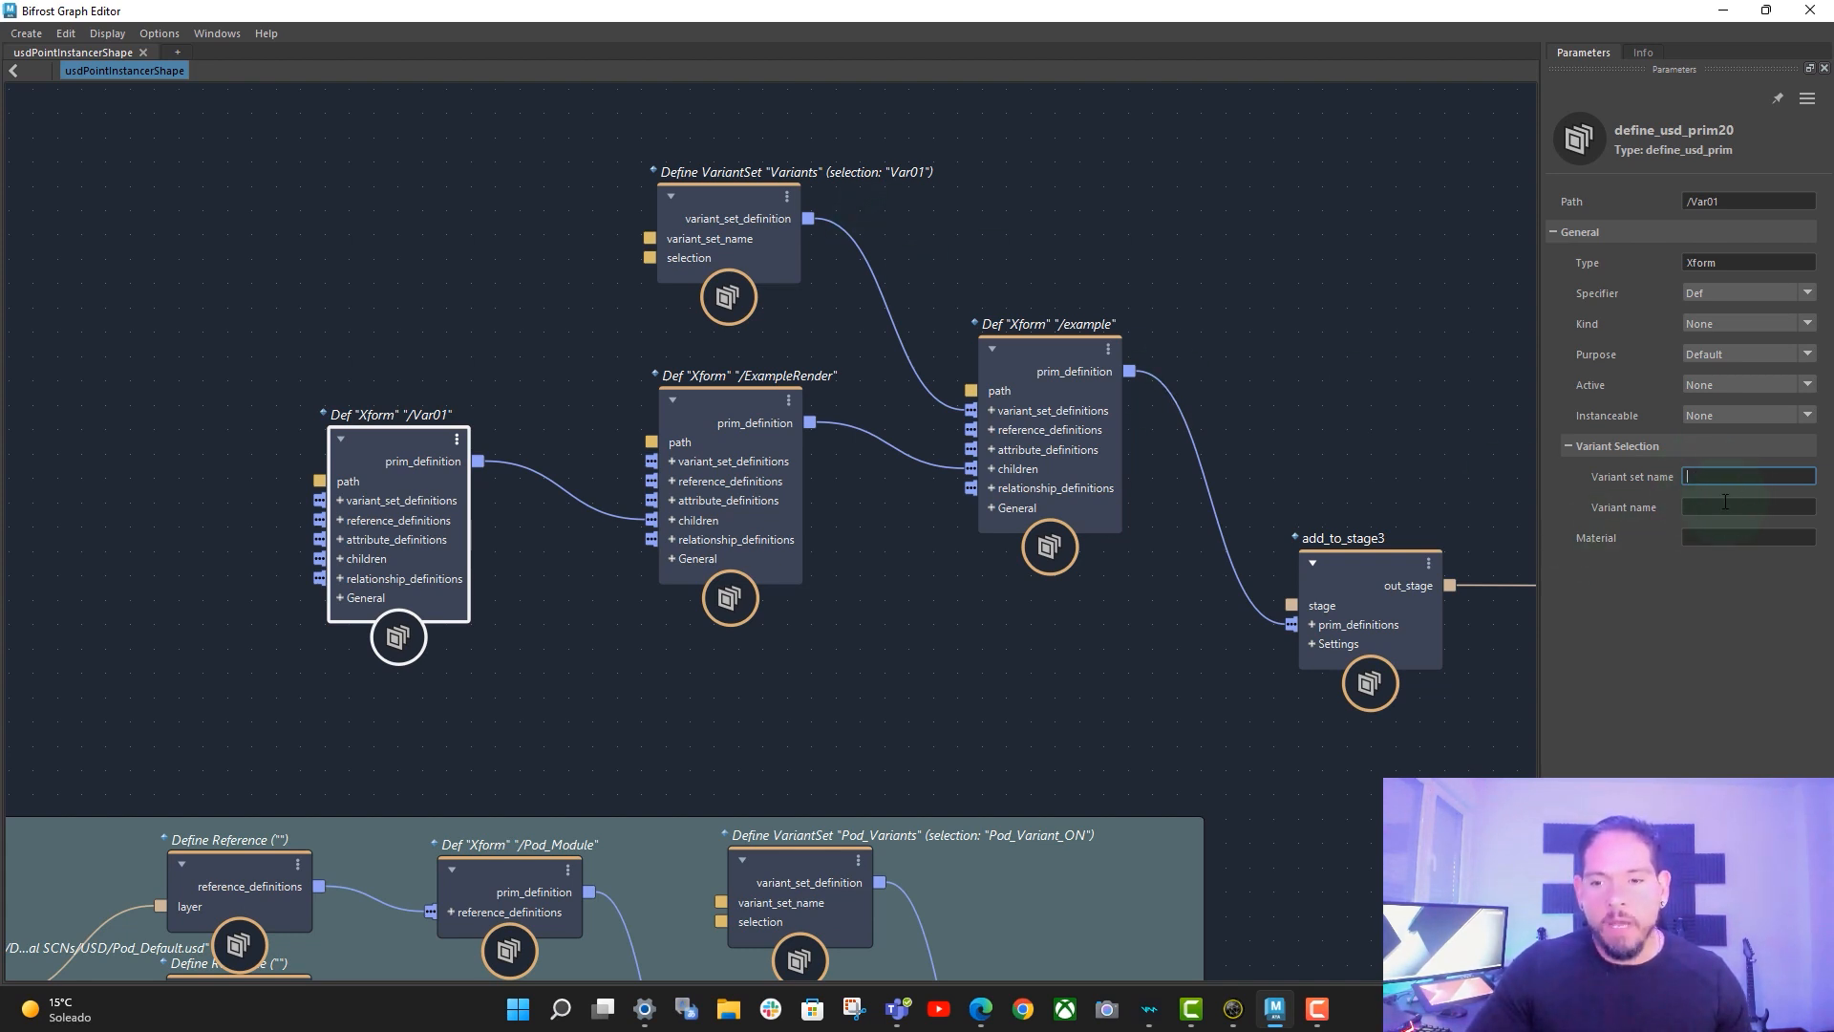
click(737, 201)
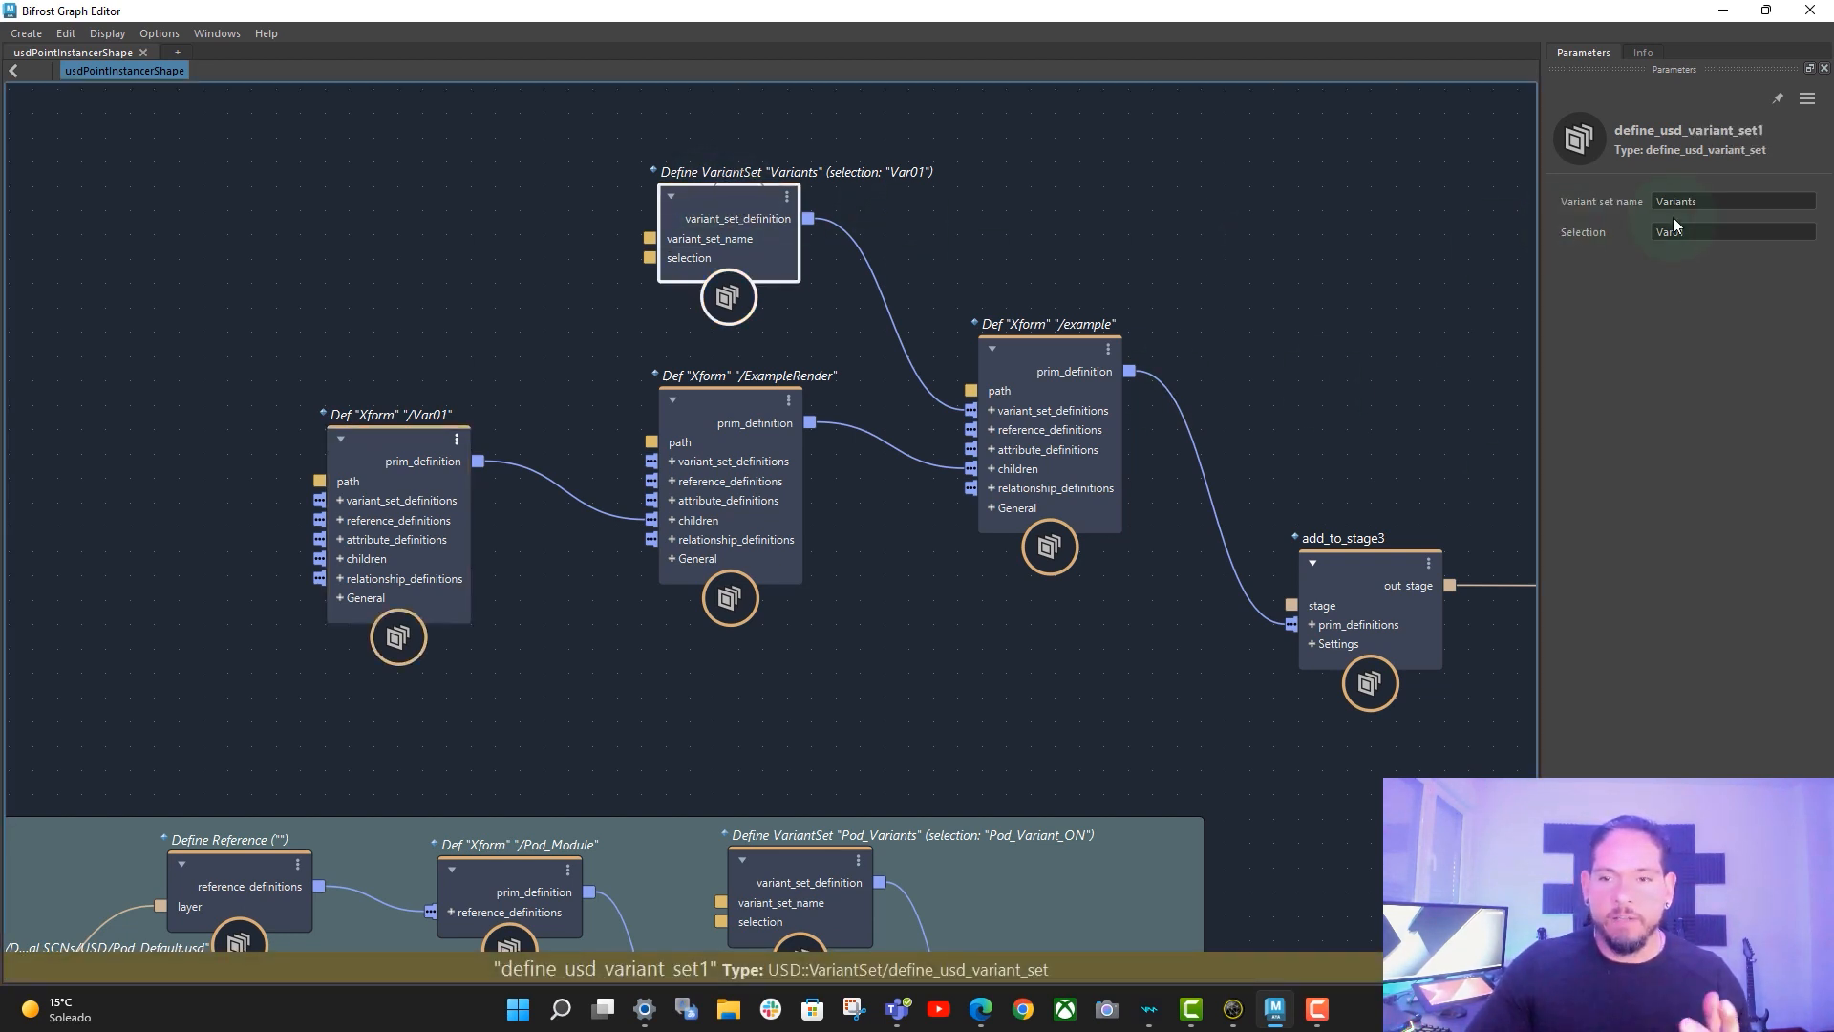
drag(1734, 202, 1623, 205)
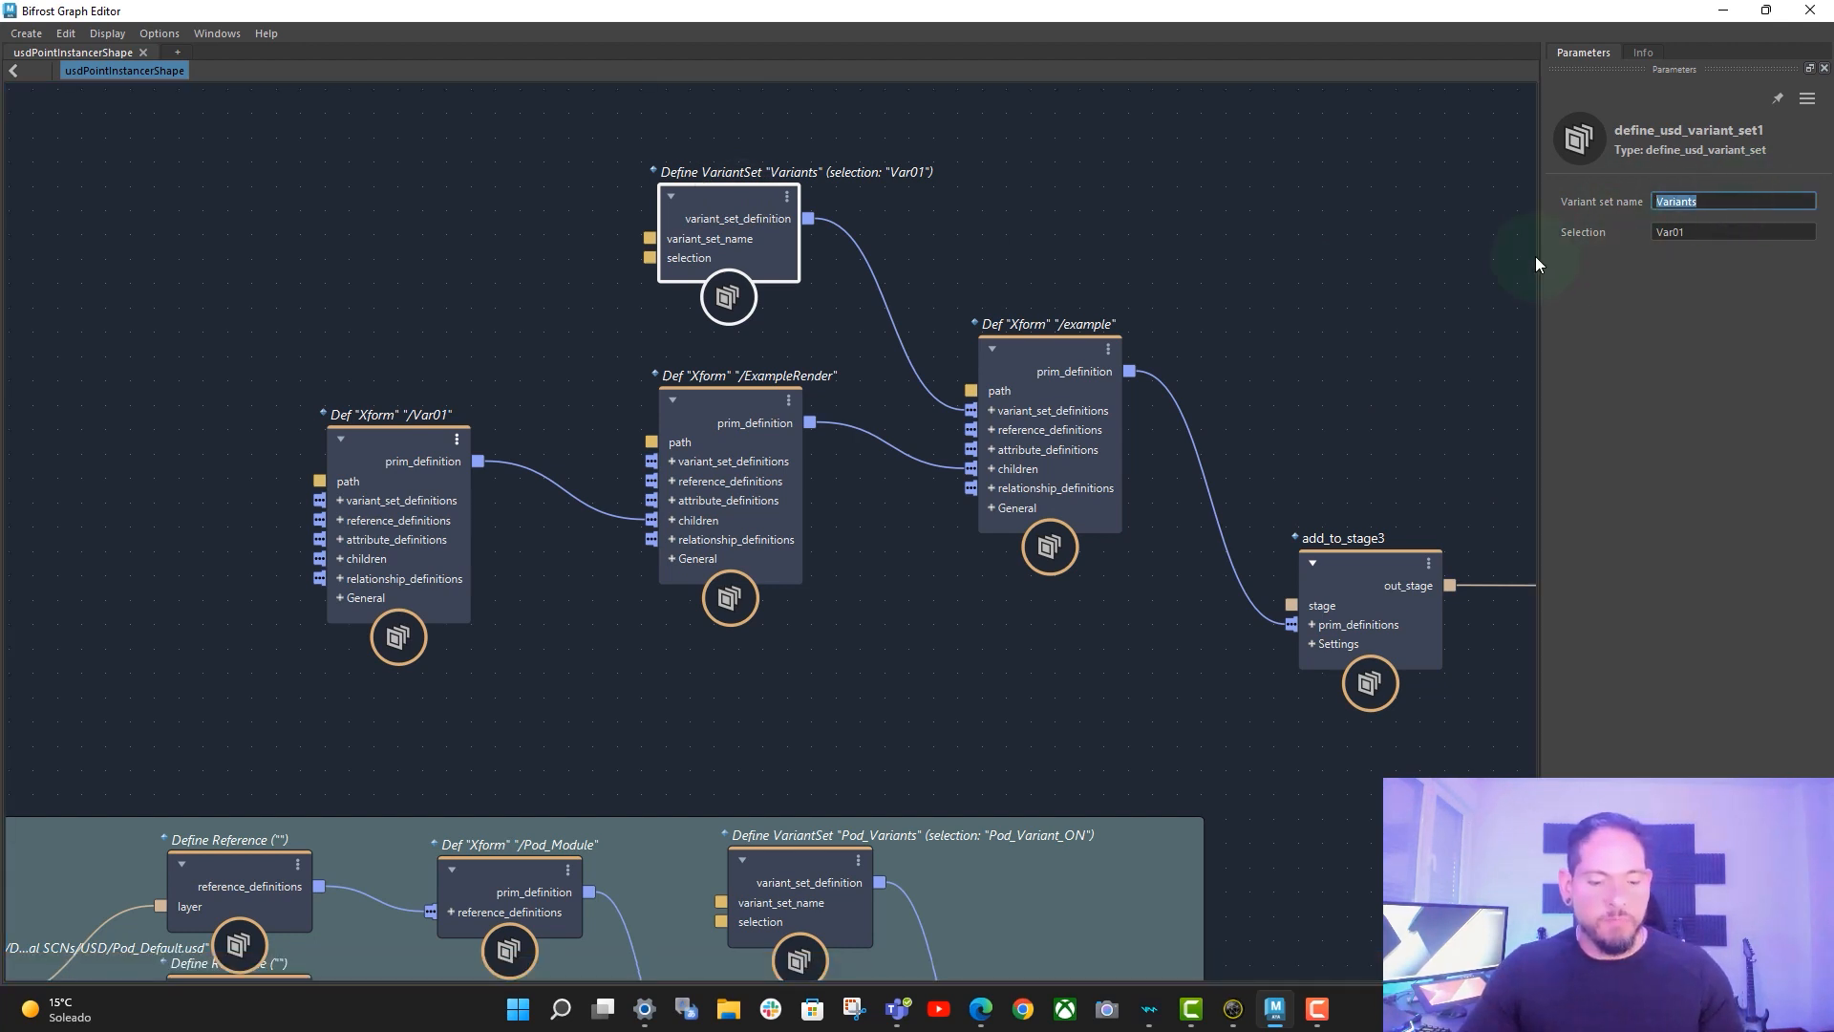
click(447, 439)
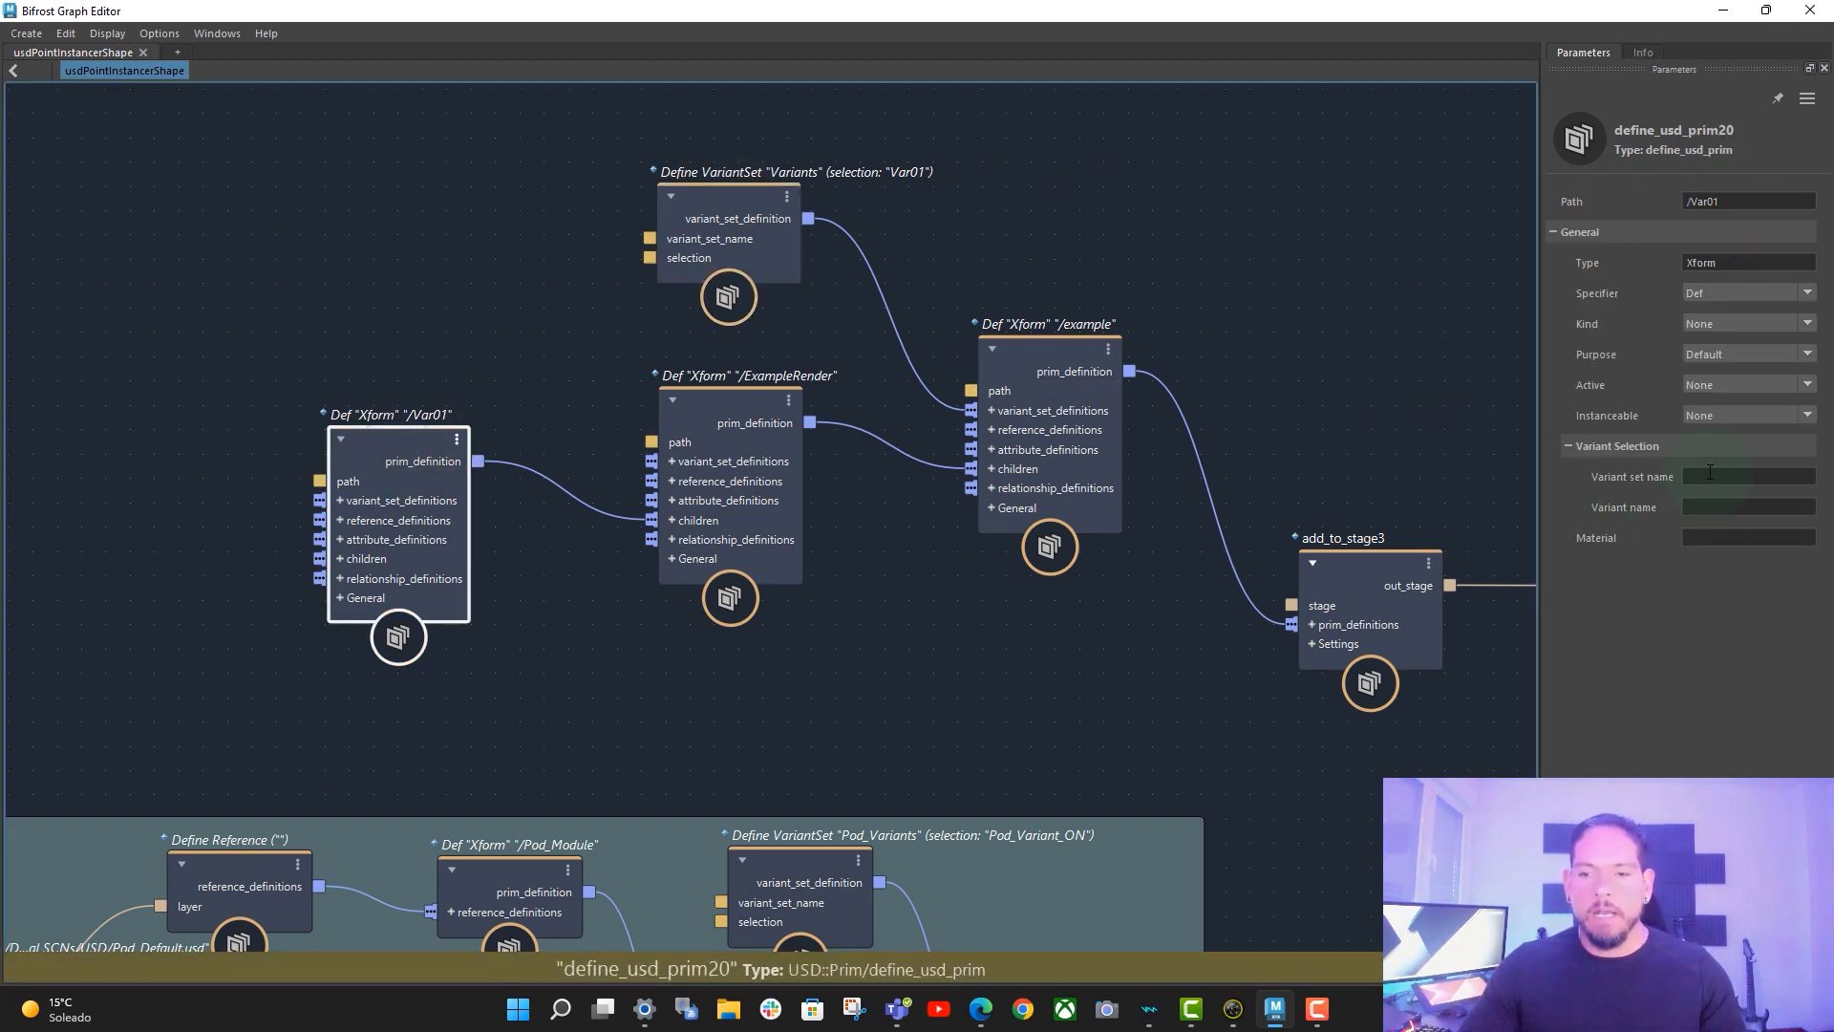
click(1710, 474)
- Copy the selection Var01 from the Variants variant set node into the /Var01 prim's variant name
click(774, 203)
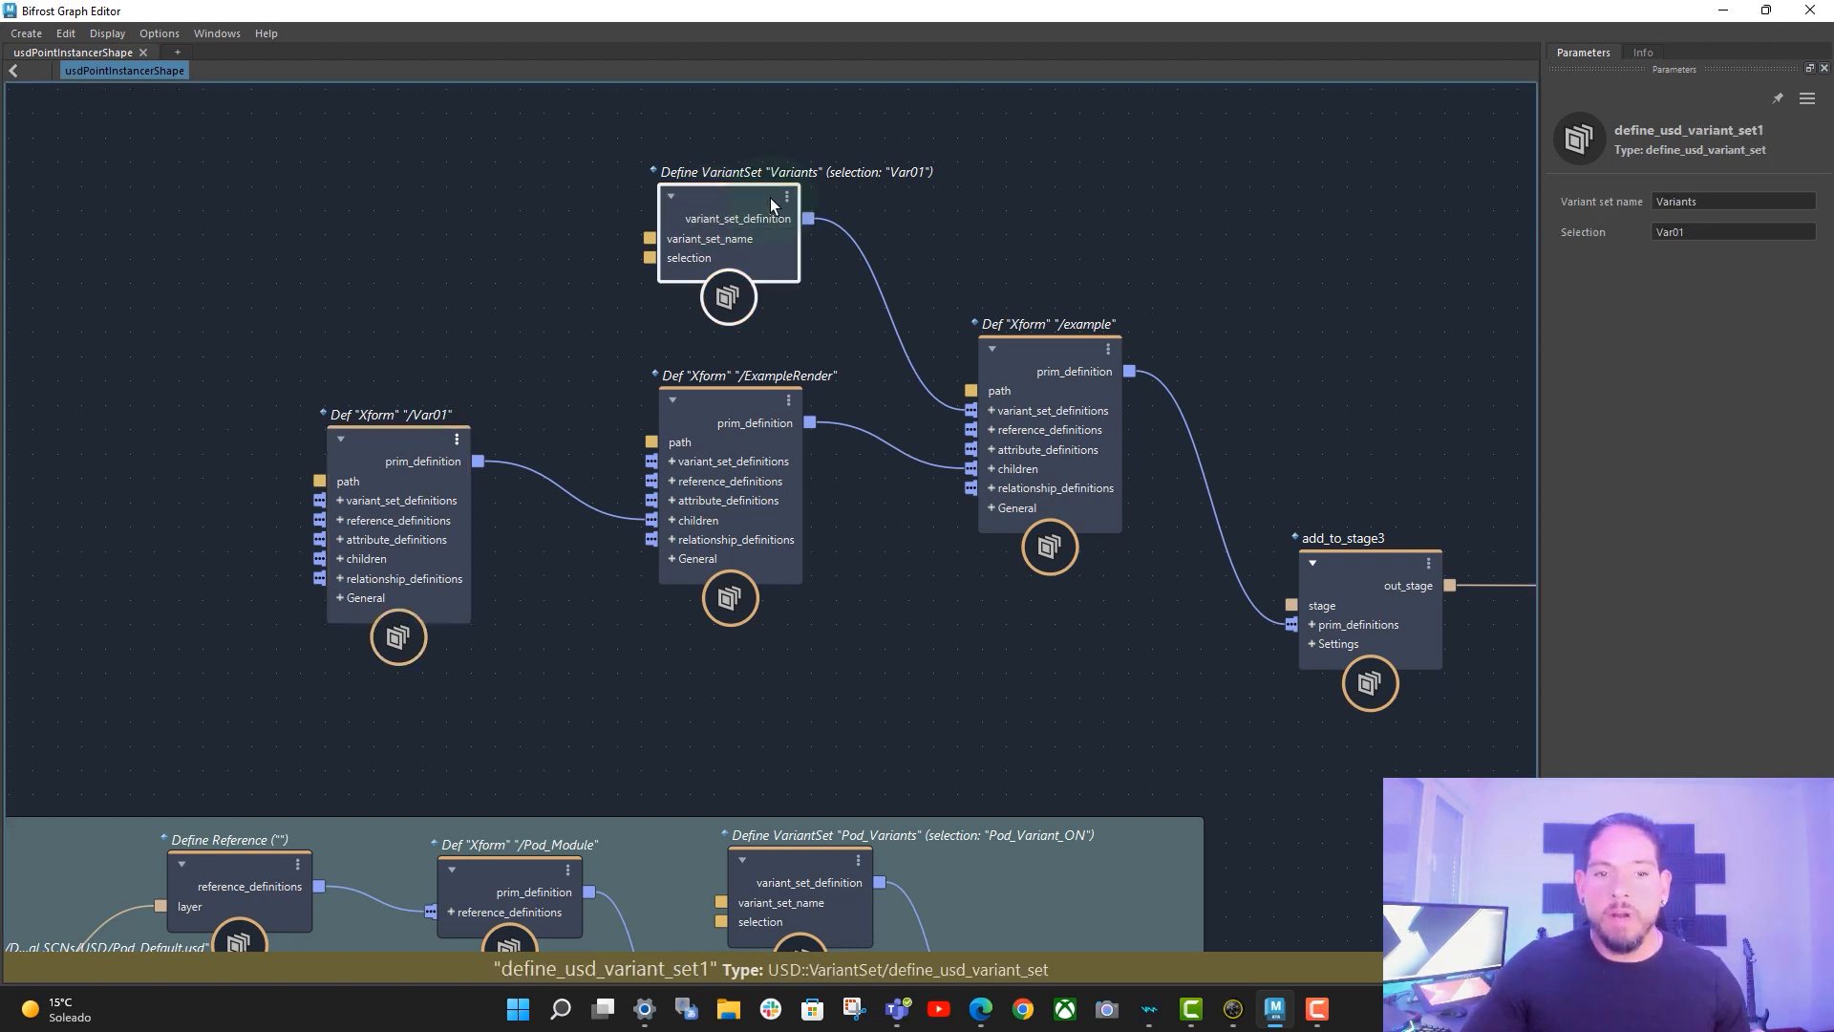
click(1687, 233)
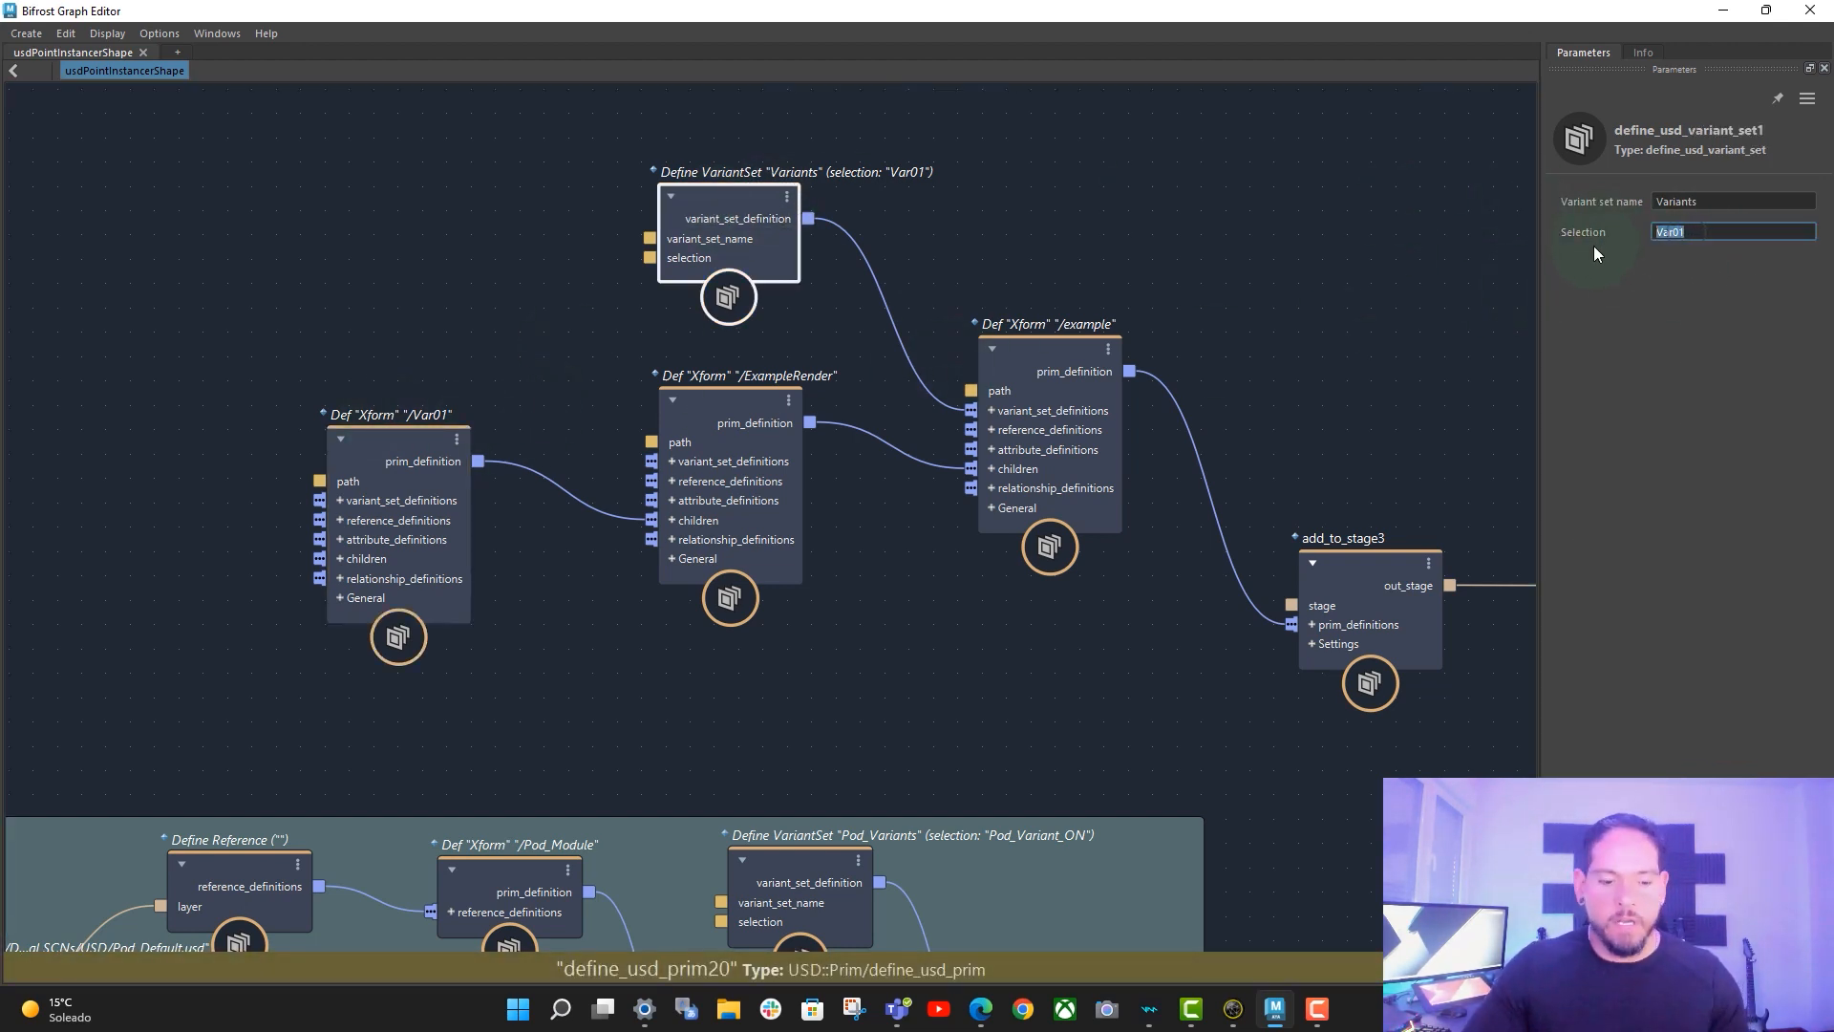
click(437, 437)
click(1710, 508)
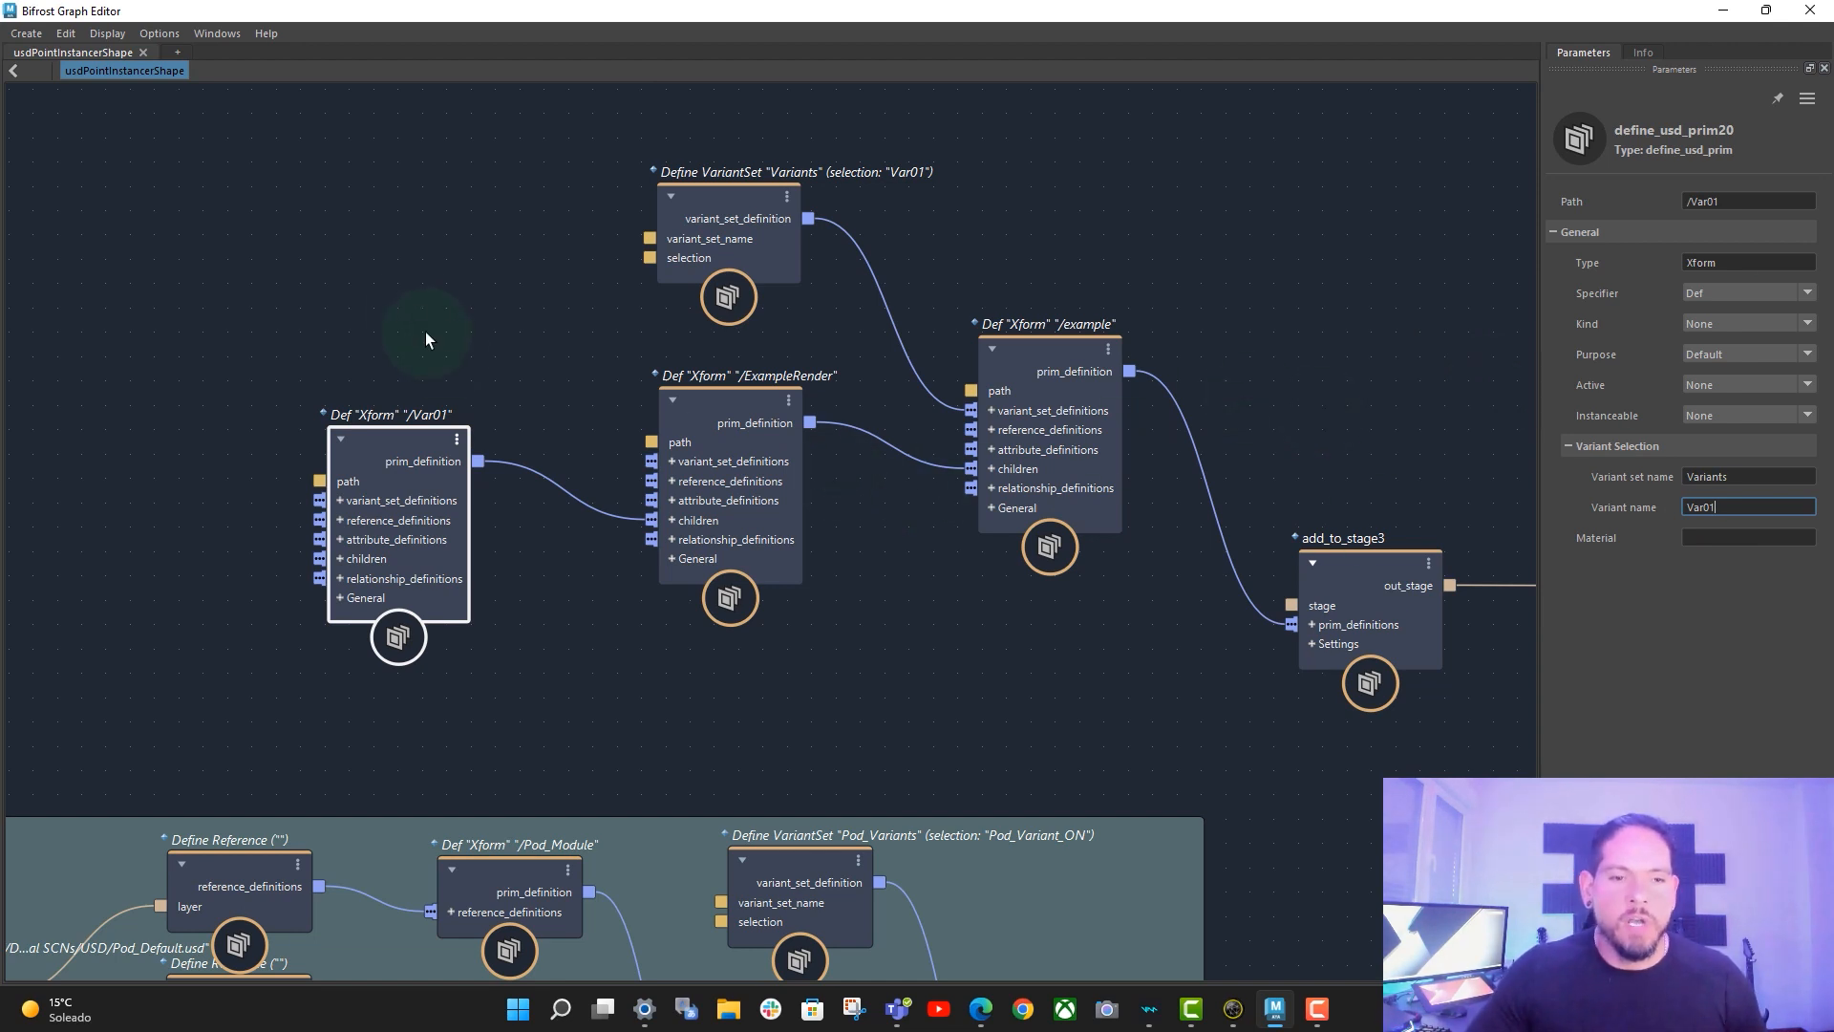
- Create a define_usd_reference node from the /Var01 prim node's reference_definitions port and place it upstream of that node
middle_click(463, 307)
scroll(552, 325, up, 1)
middle_drag(468, 341, 705, 307)
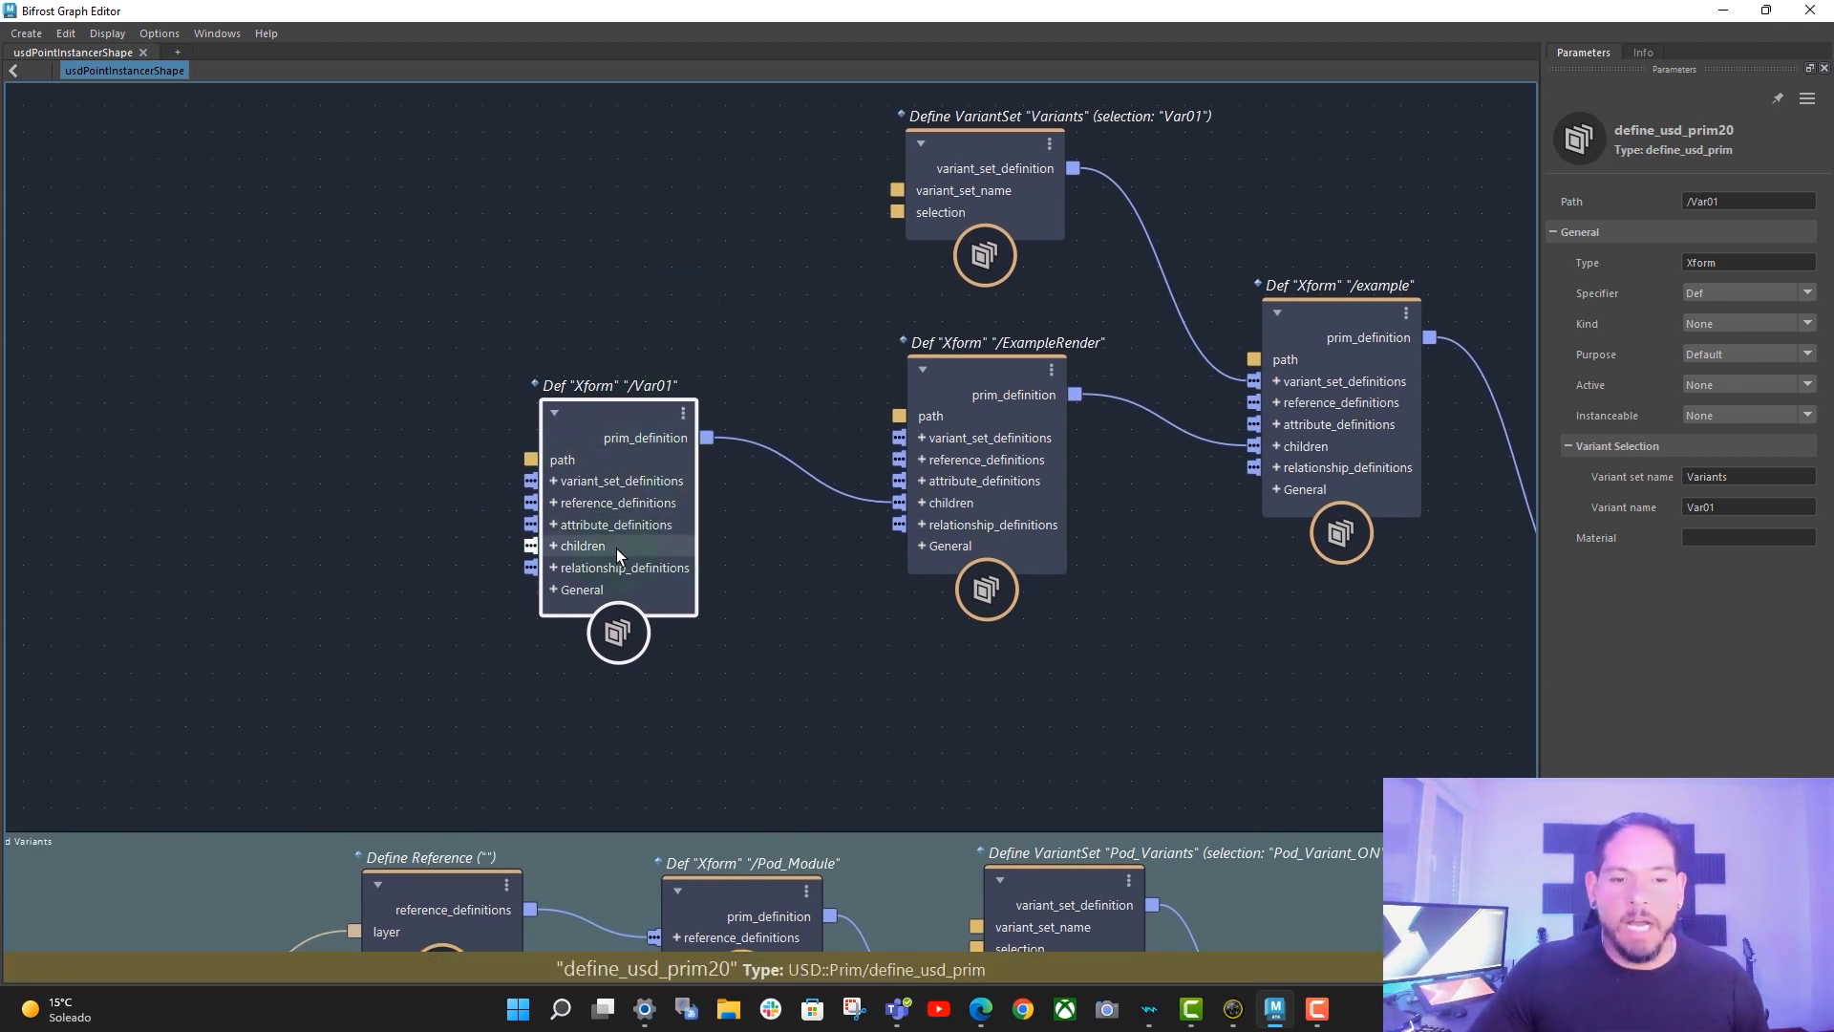
right_click(638, 502)
mouse_move(744, 583)
click(884, 583)
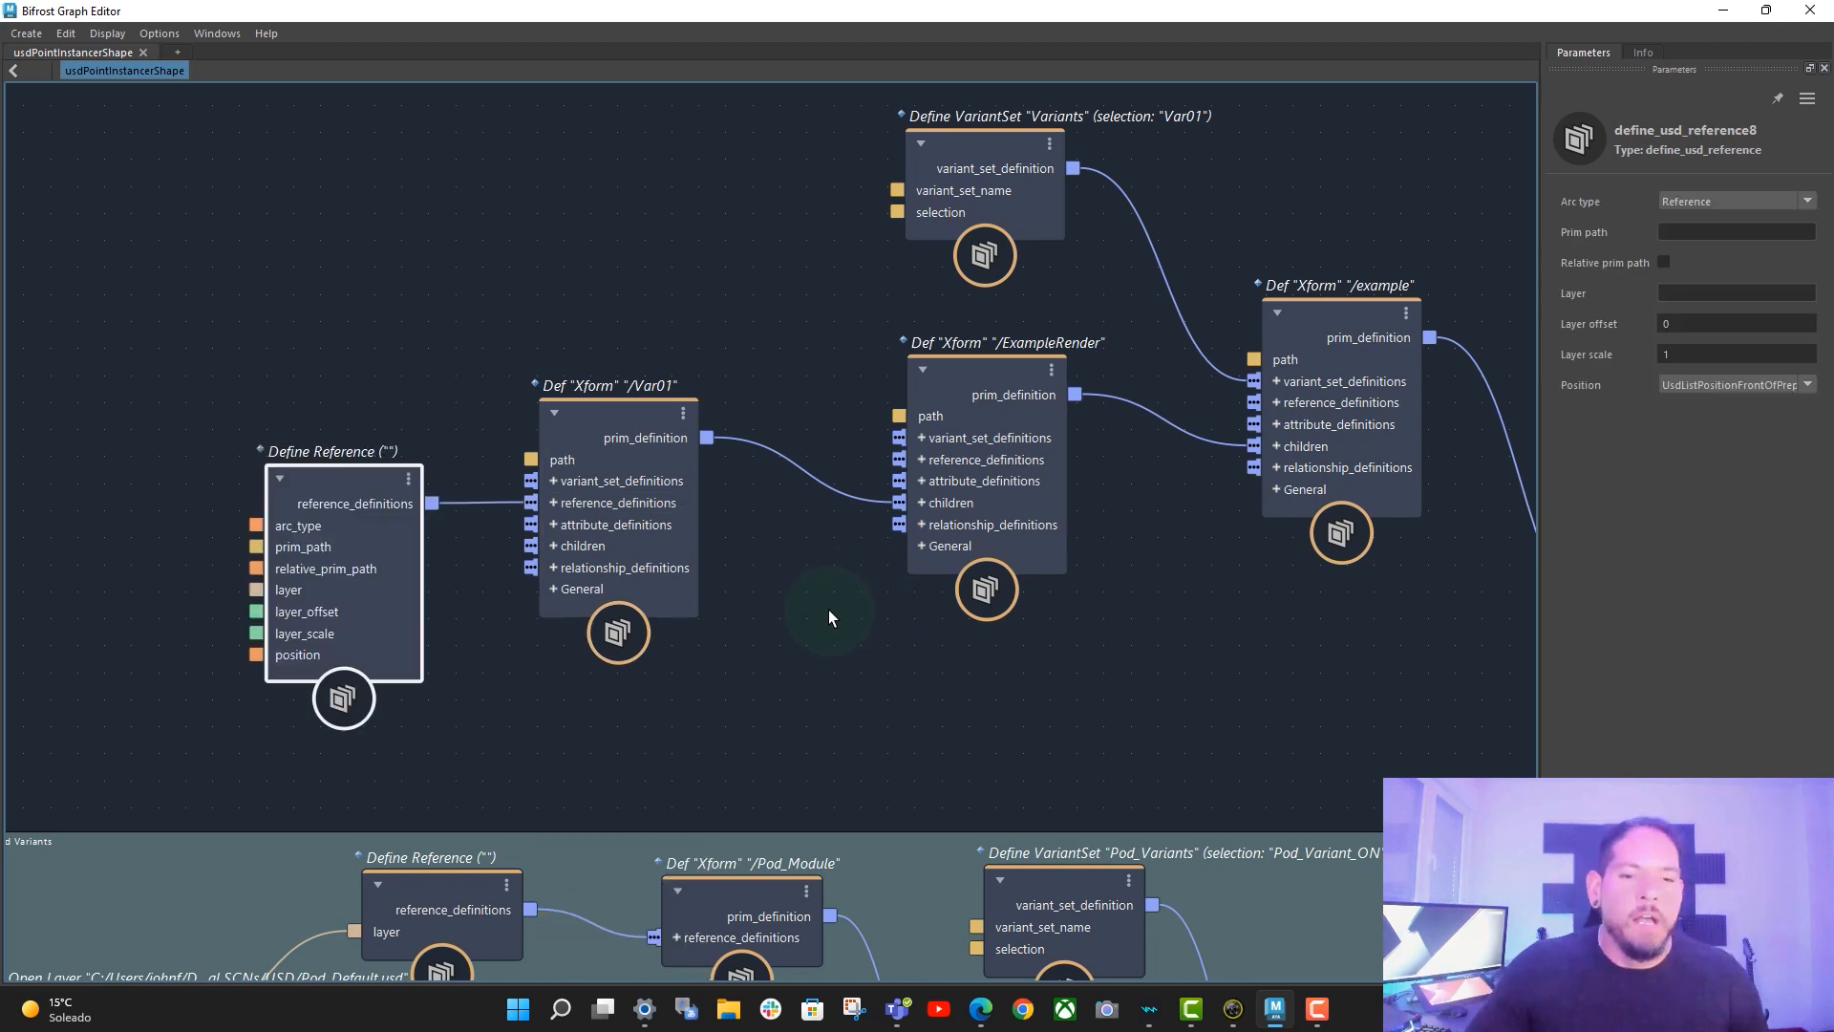
middle_drag(449, 339, 786, 235)
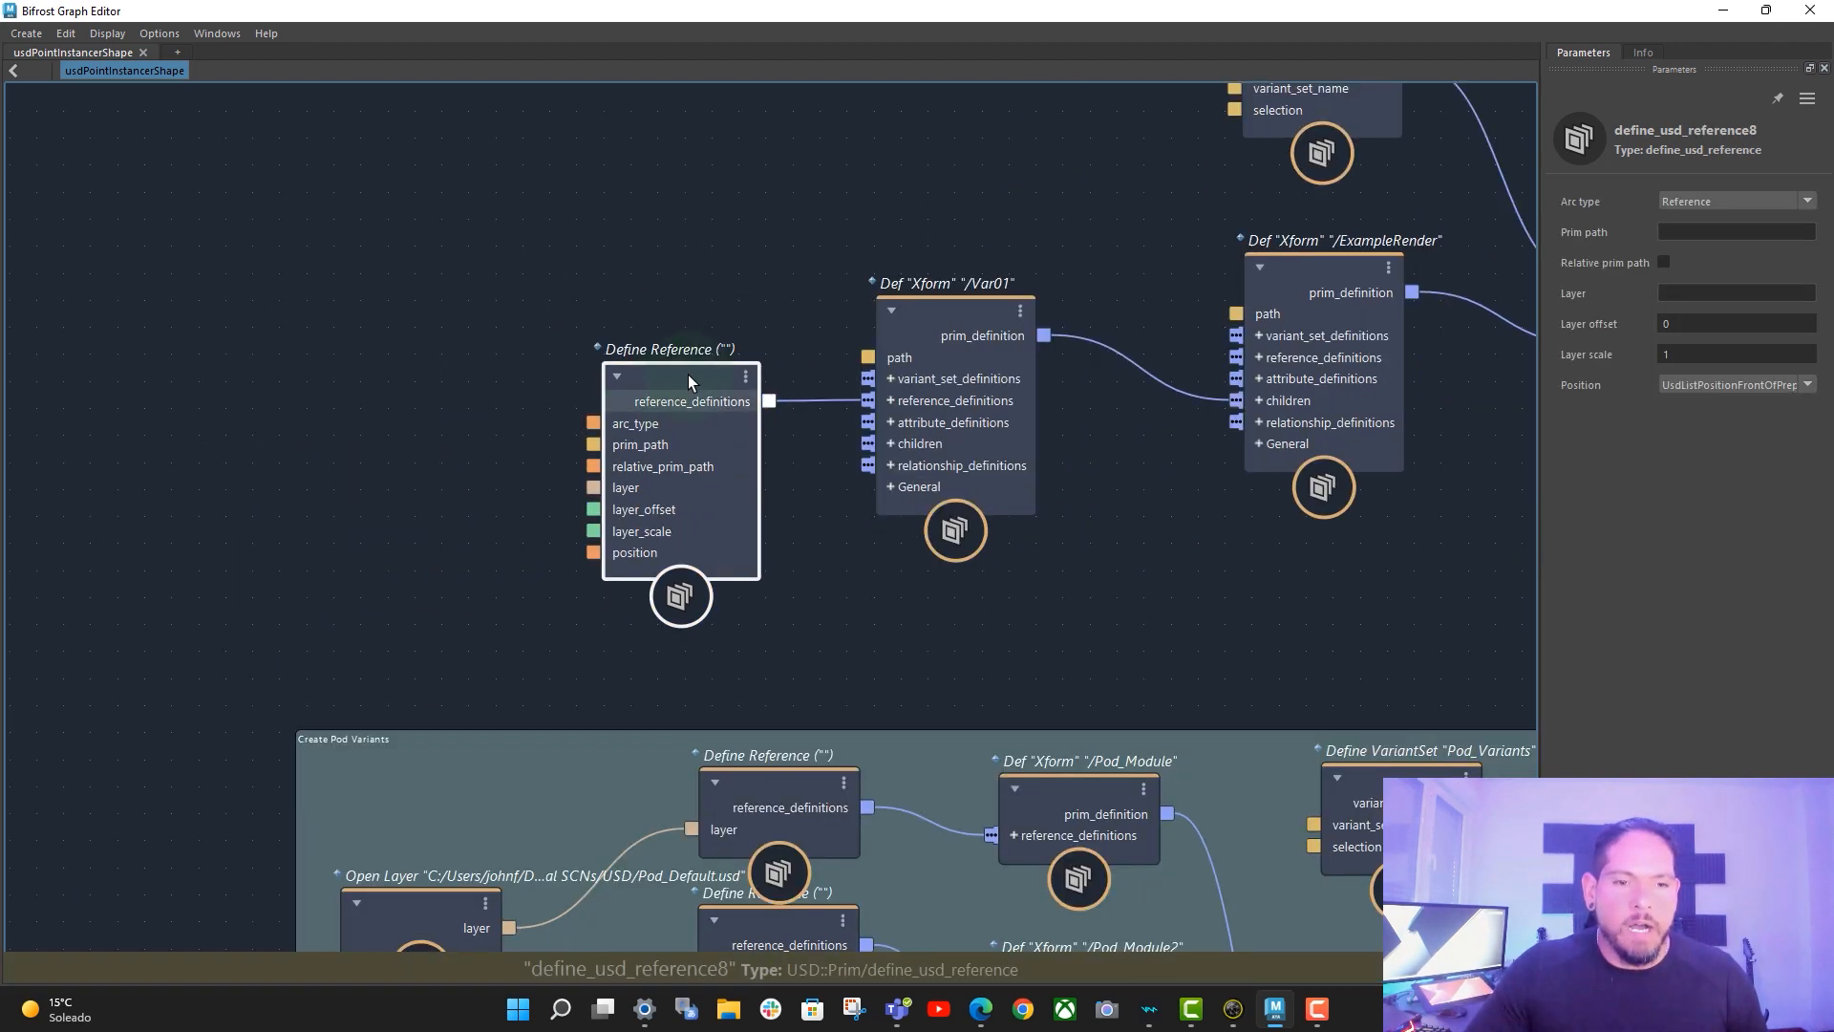
drag(687, 374, 650, 325)
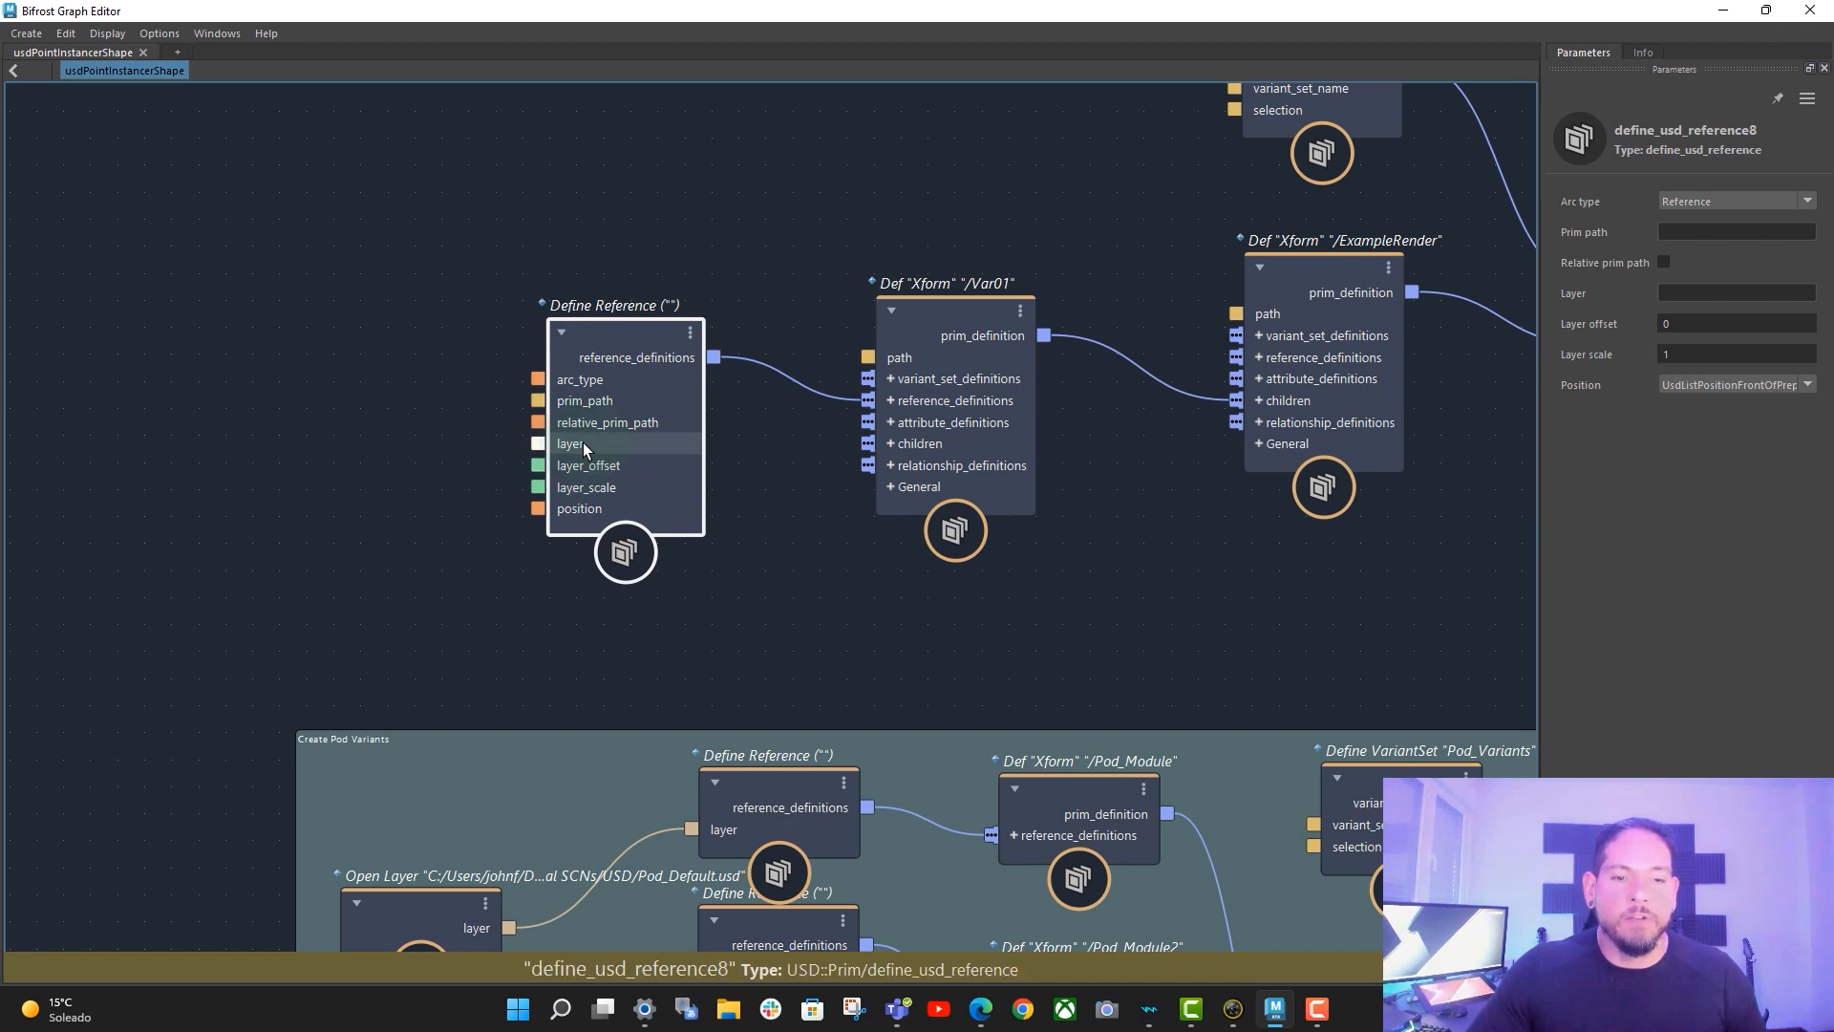
- Create an open_usd_layer node from the reference node's layer port and place it upstream with some spacing
right_click(582, 444)
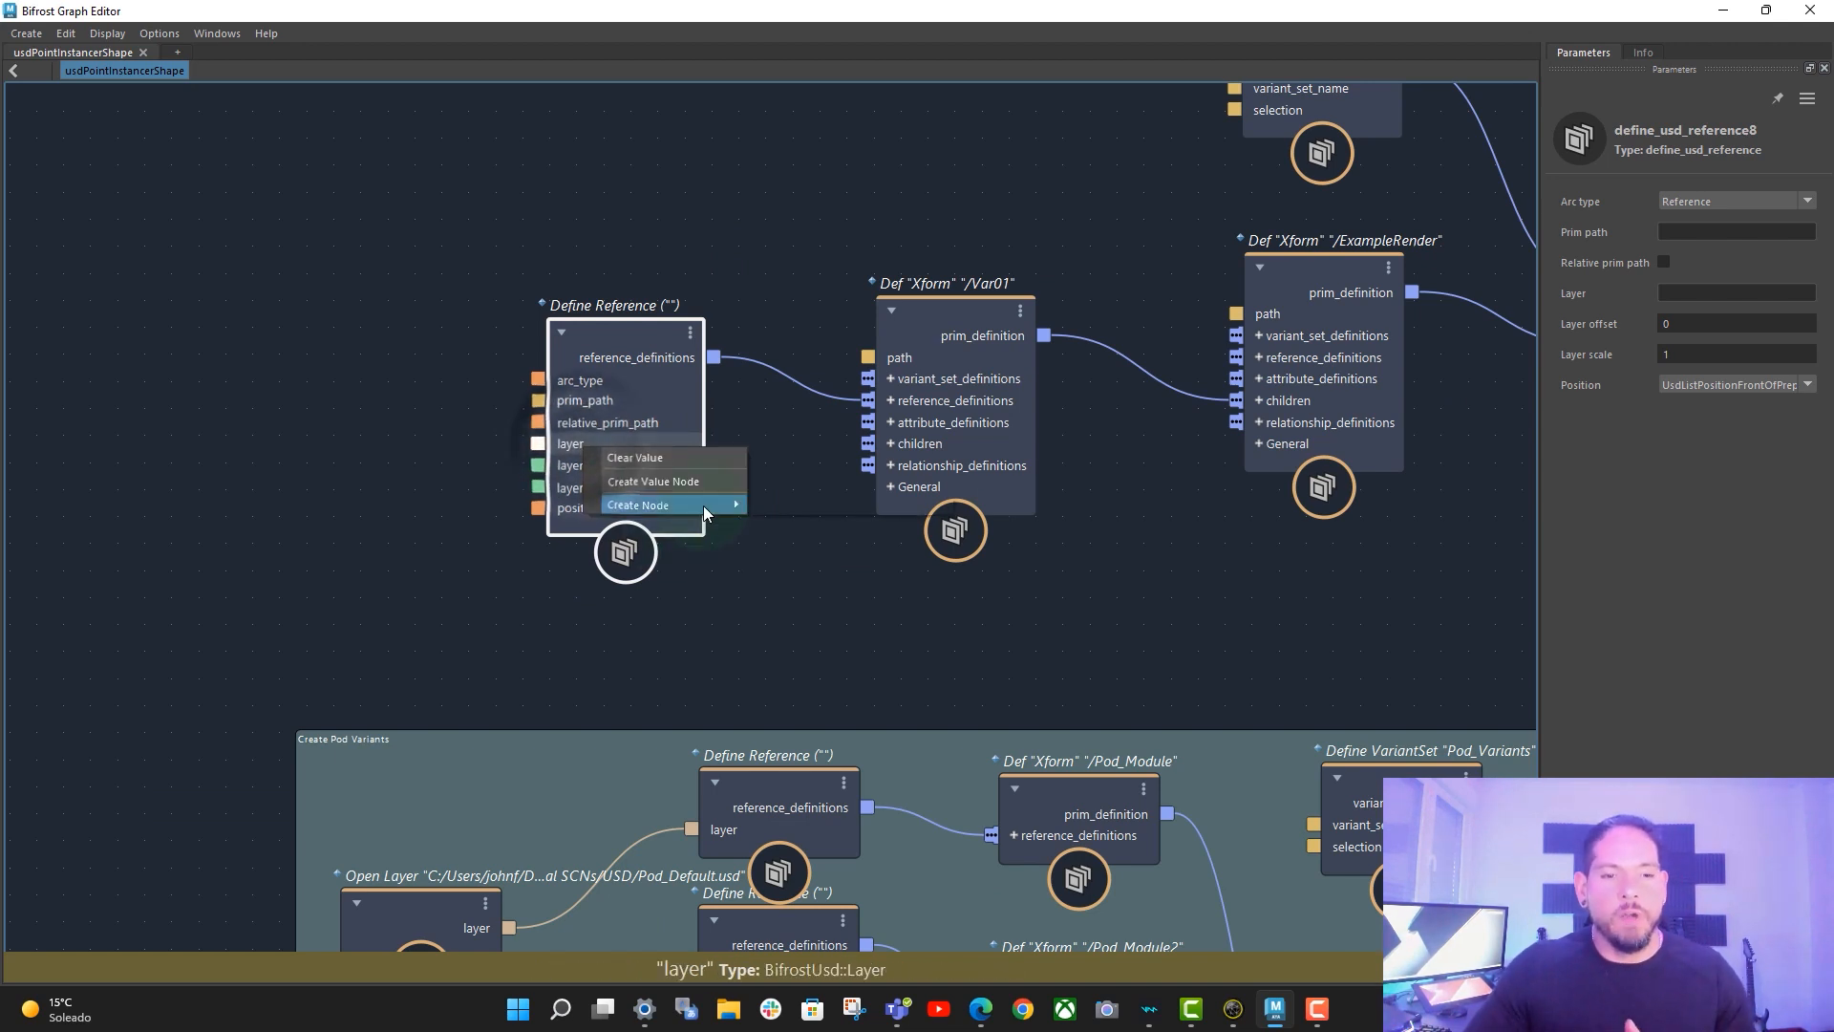
click(845, 501)
click(281, 422)
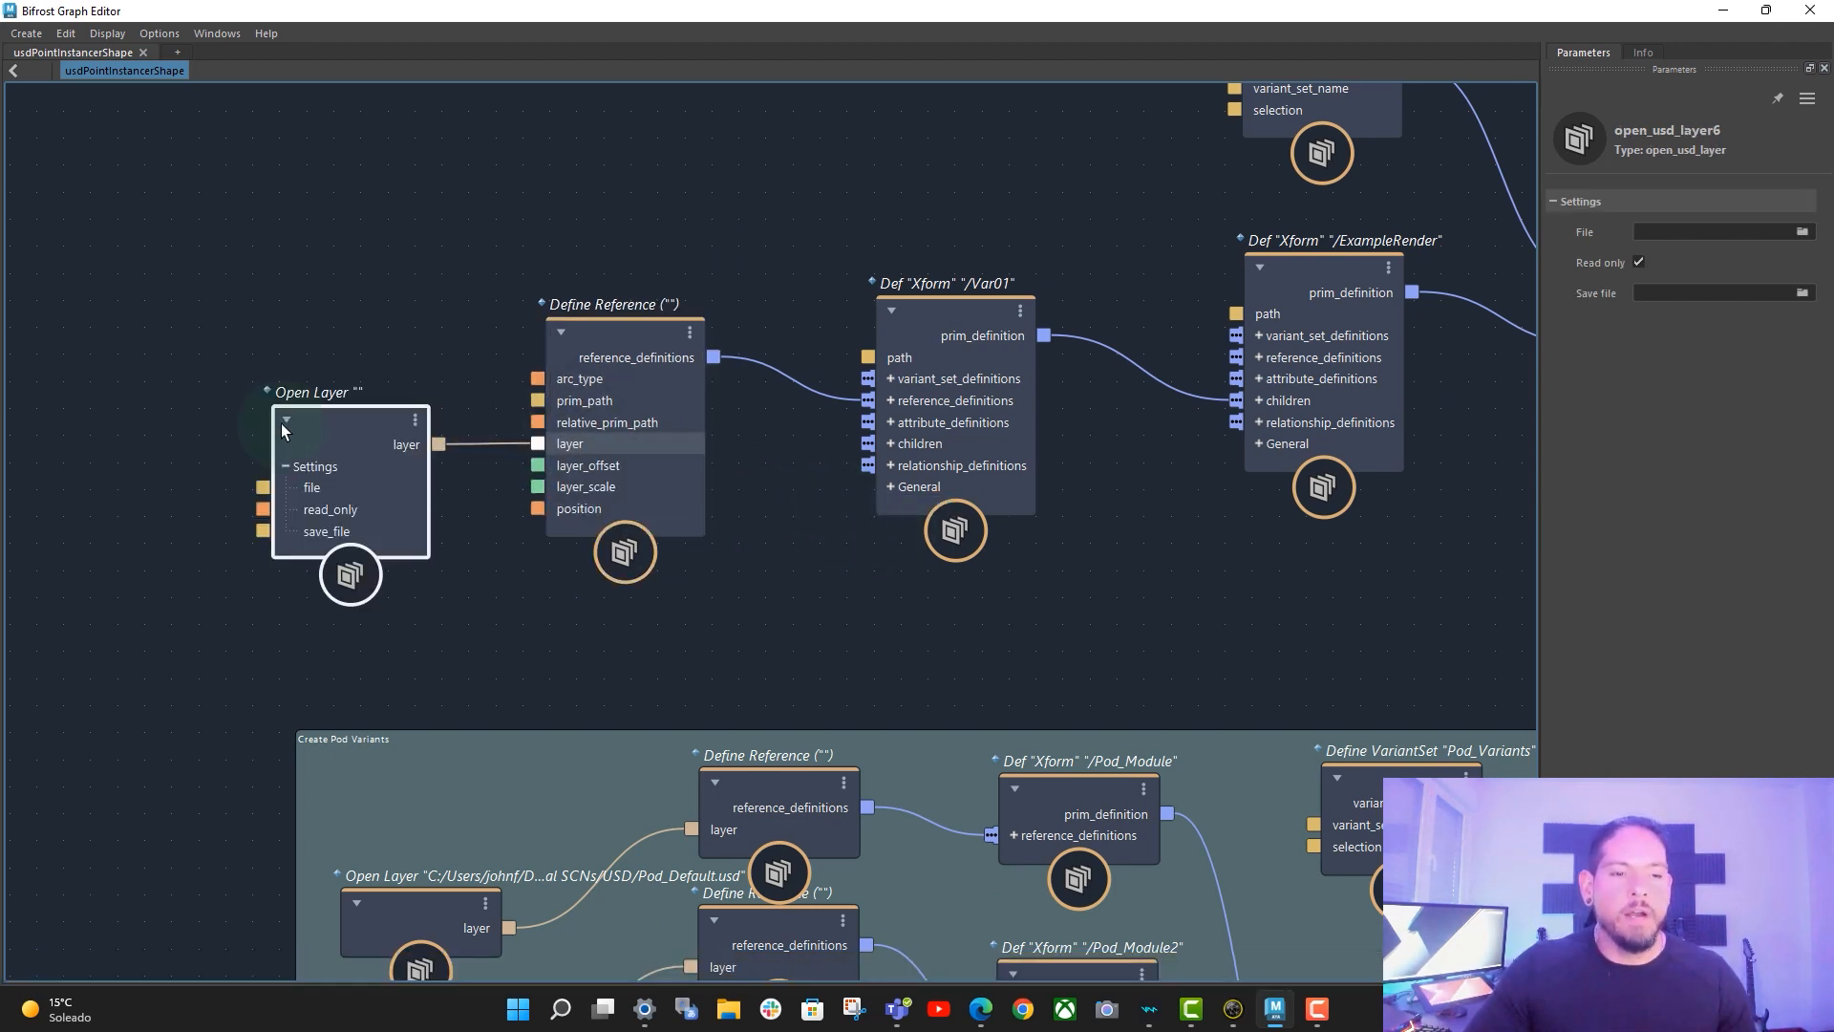
drag(361, 418, 321, 422)
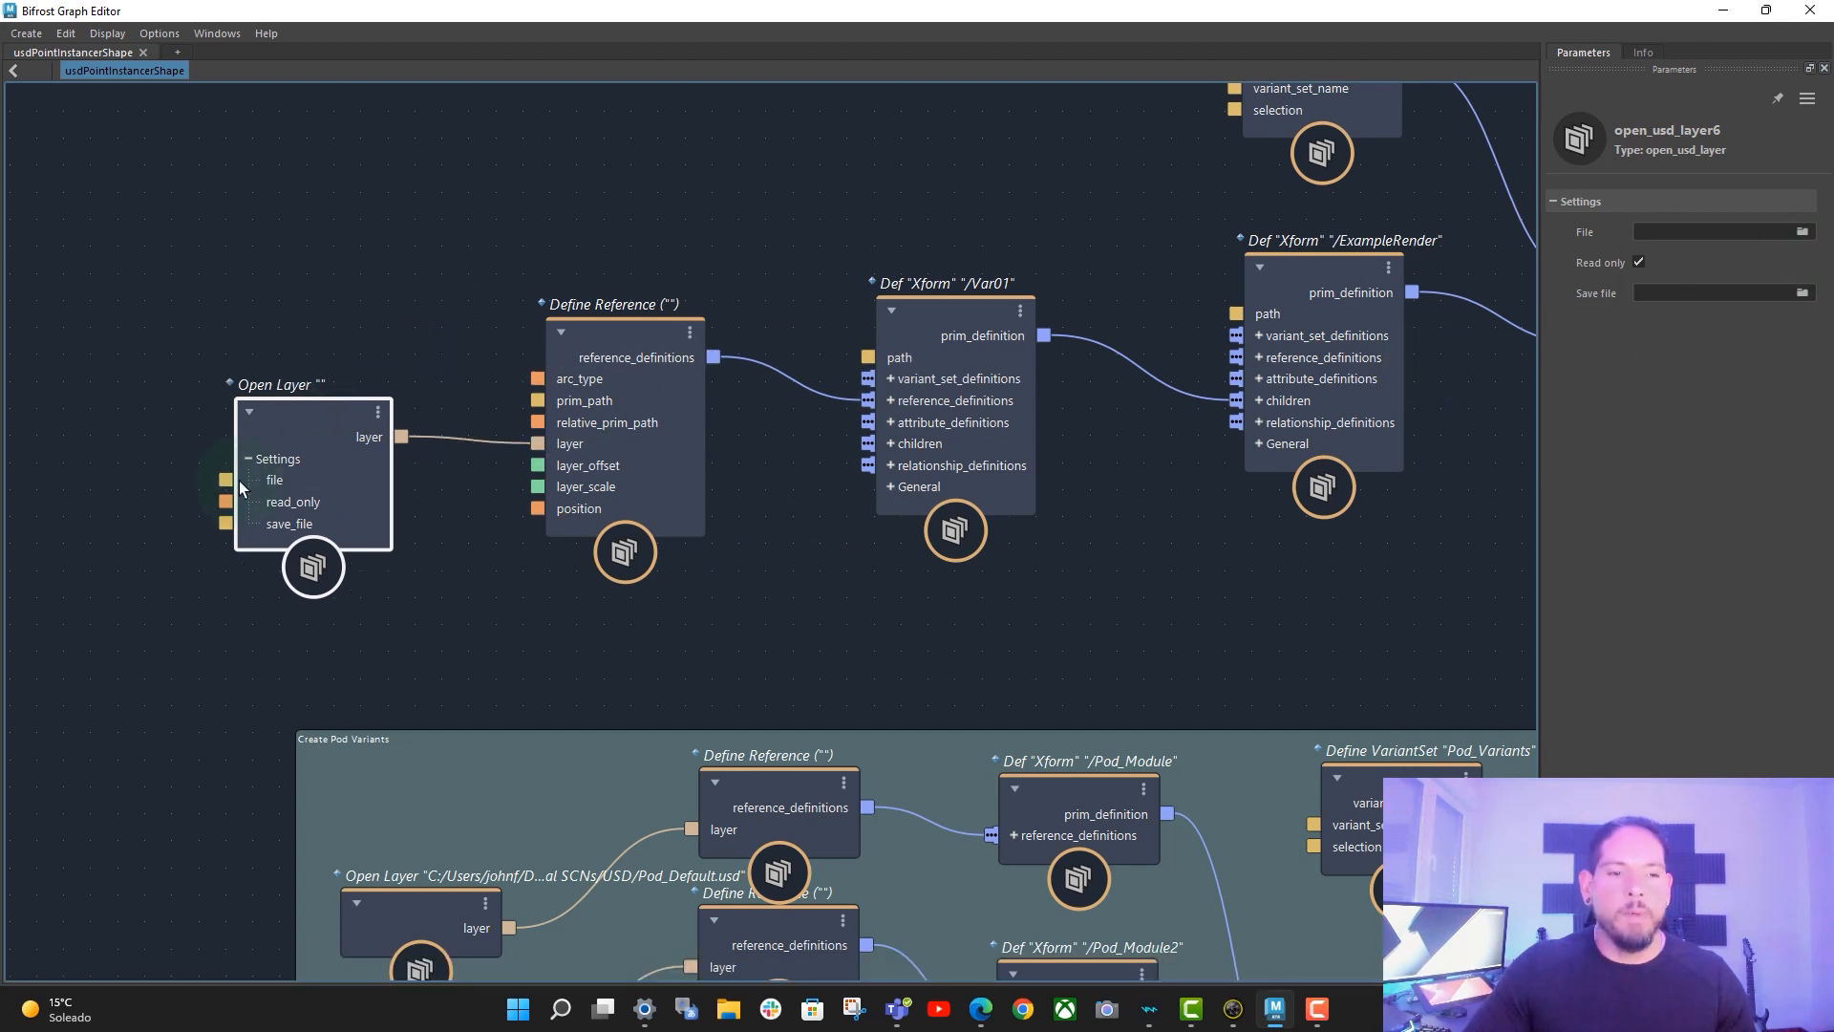
- Load Pod_Variant_01.usd from the Webinar Final SCNs USD folder as the new open layer node's file
click(1801, 232)
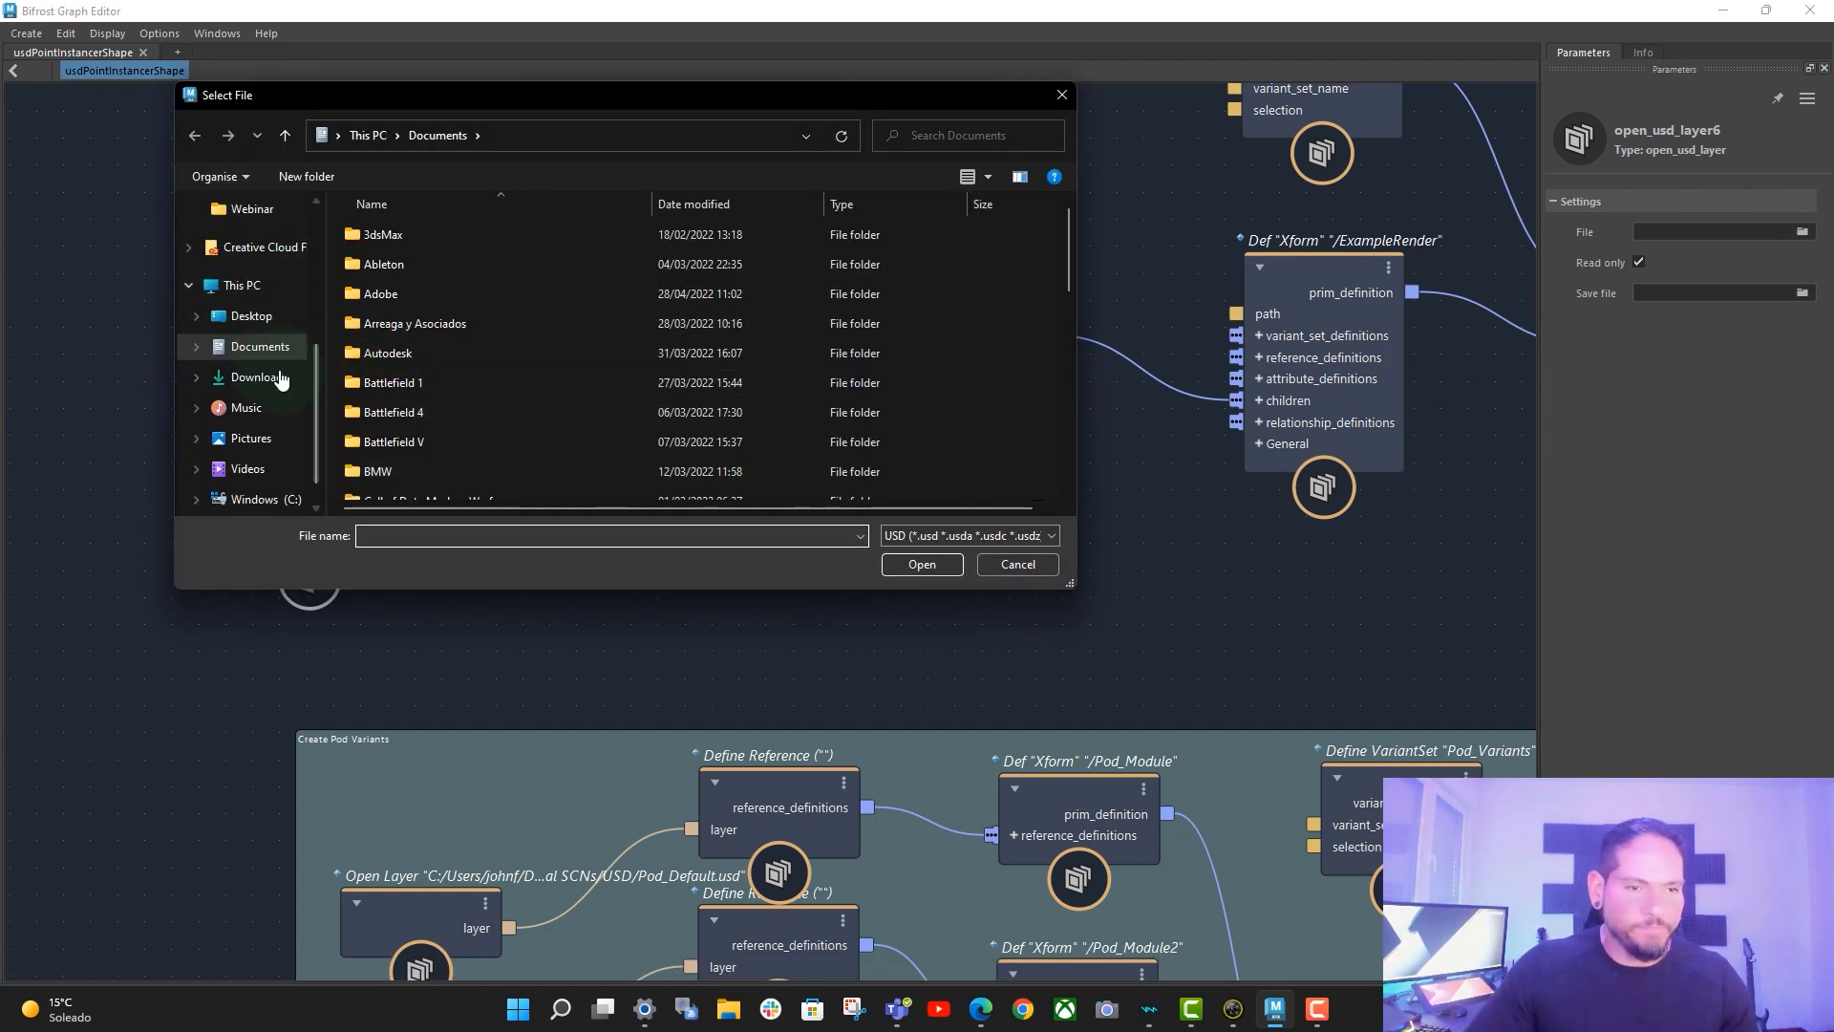
scroll(286, 377, up, 4)
click(256, 400)
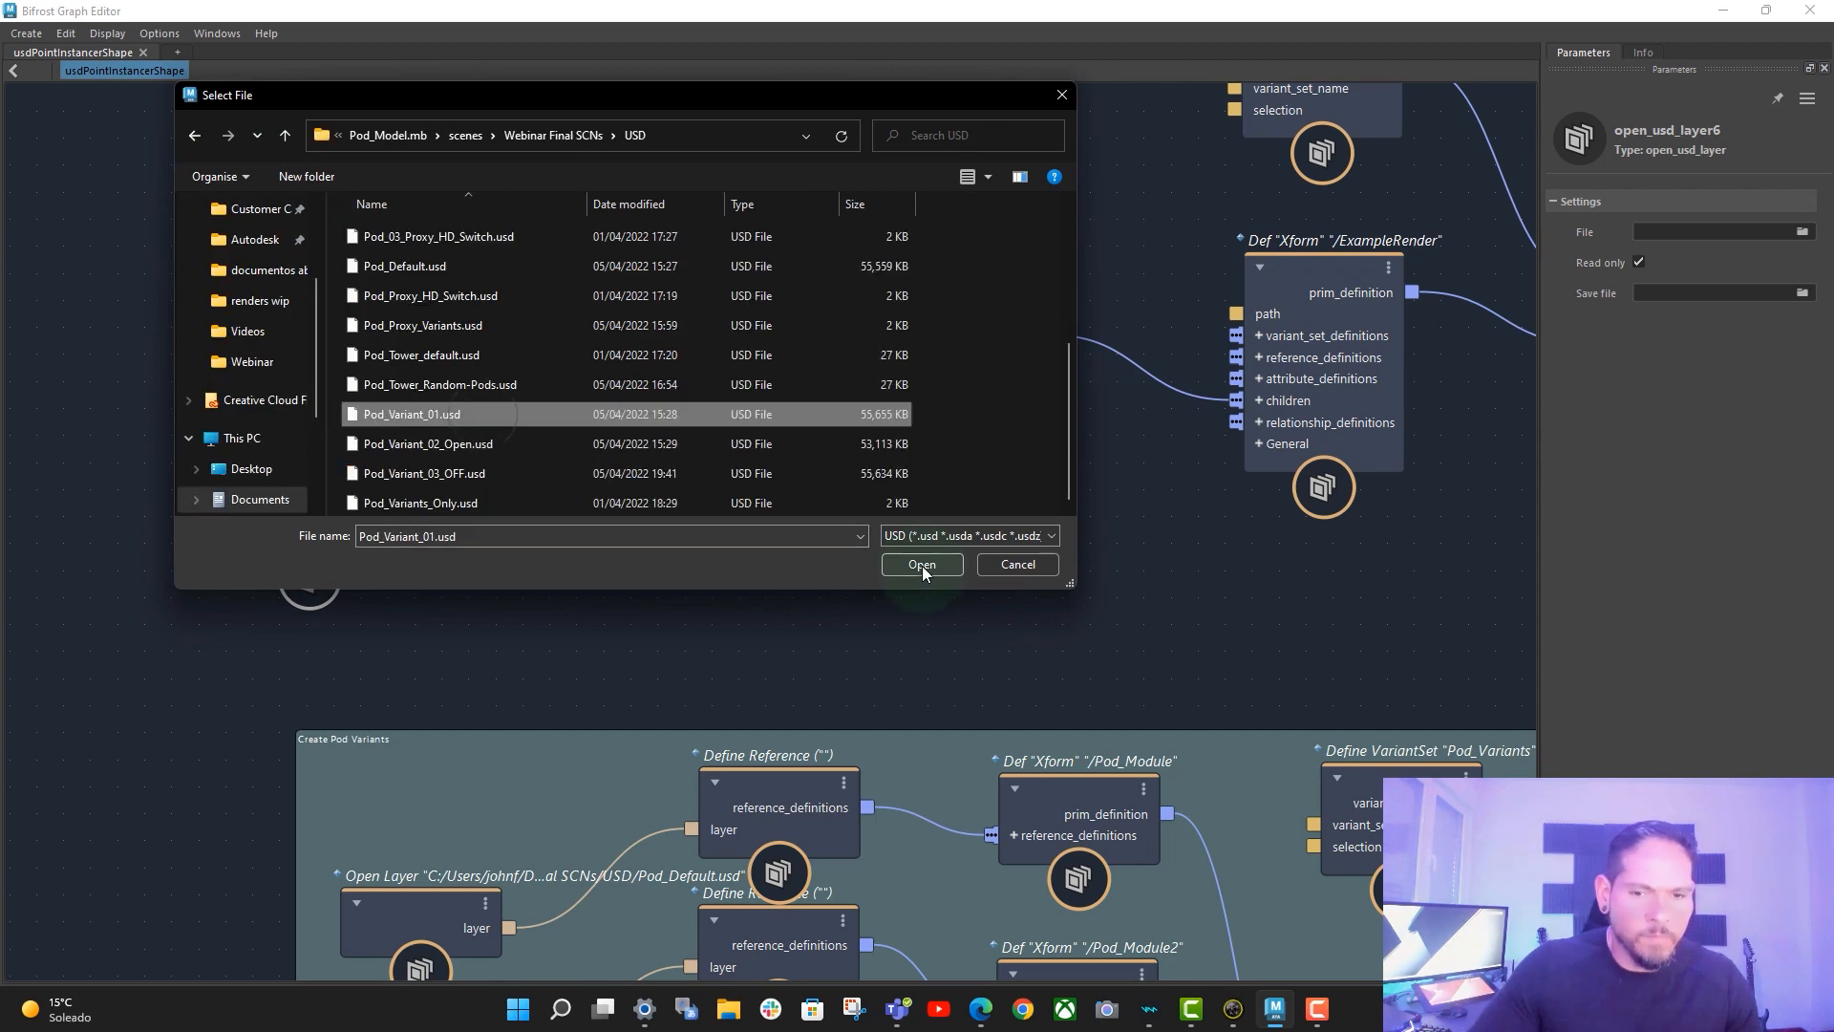
click(922, 564)
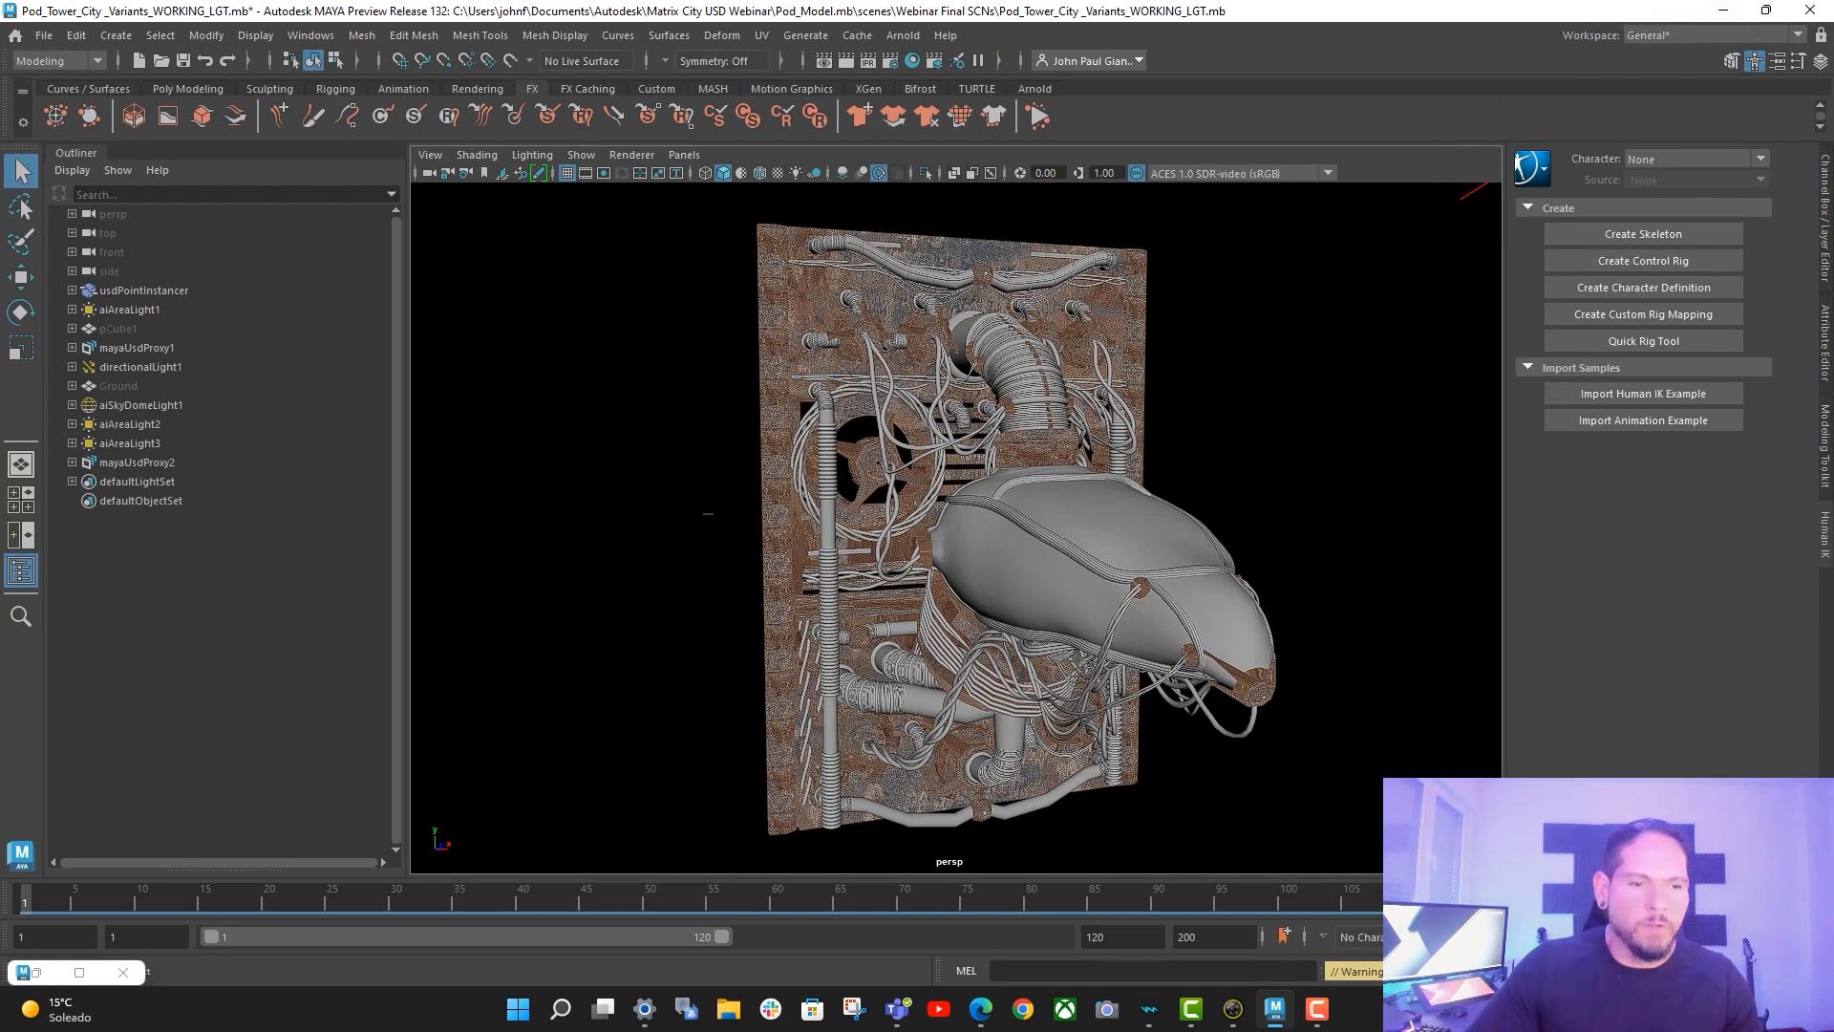
- Hide mayaUsdProxy1 in the scene and expand the mayaUsdProxy2 hierarchy down to the Var01 prim
click(141, 348)
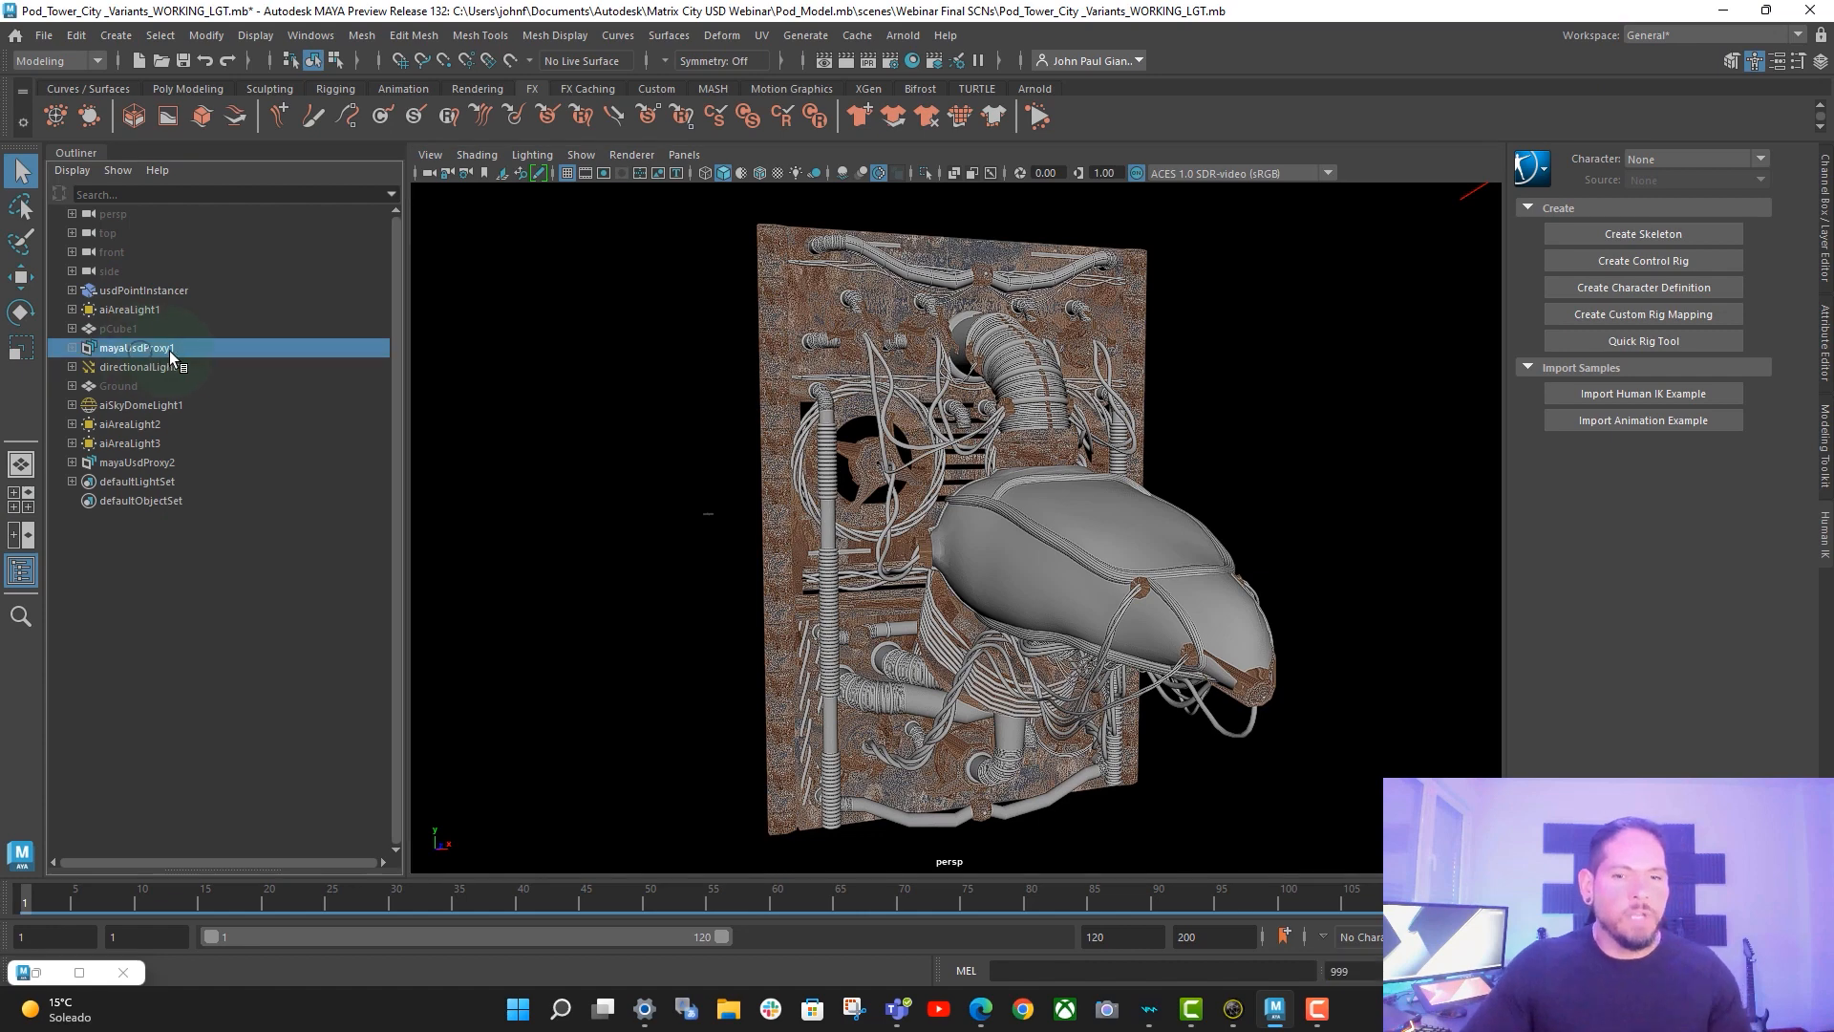
key(ctrl+h)
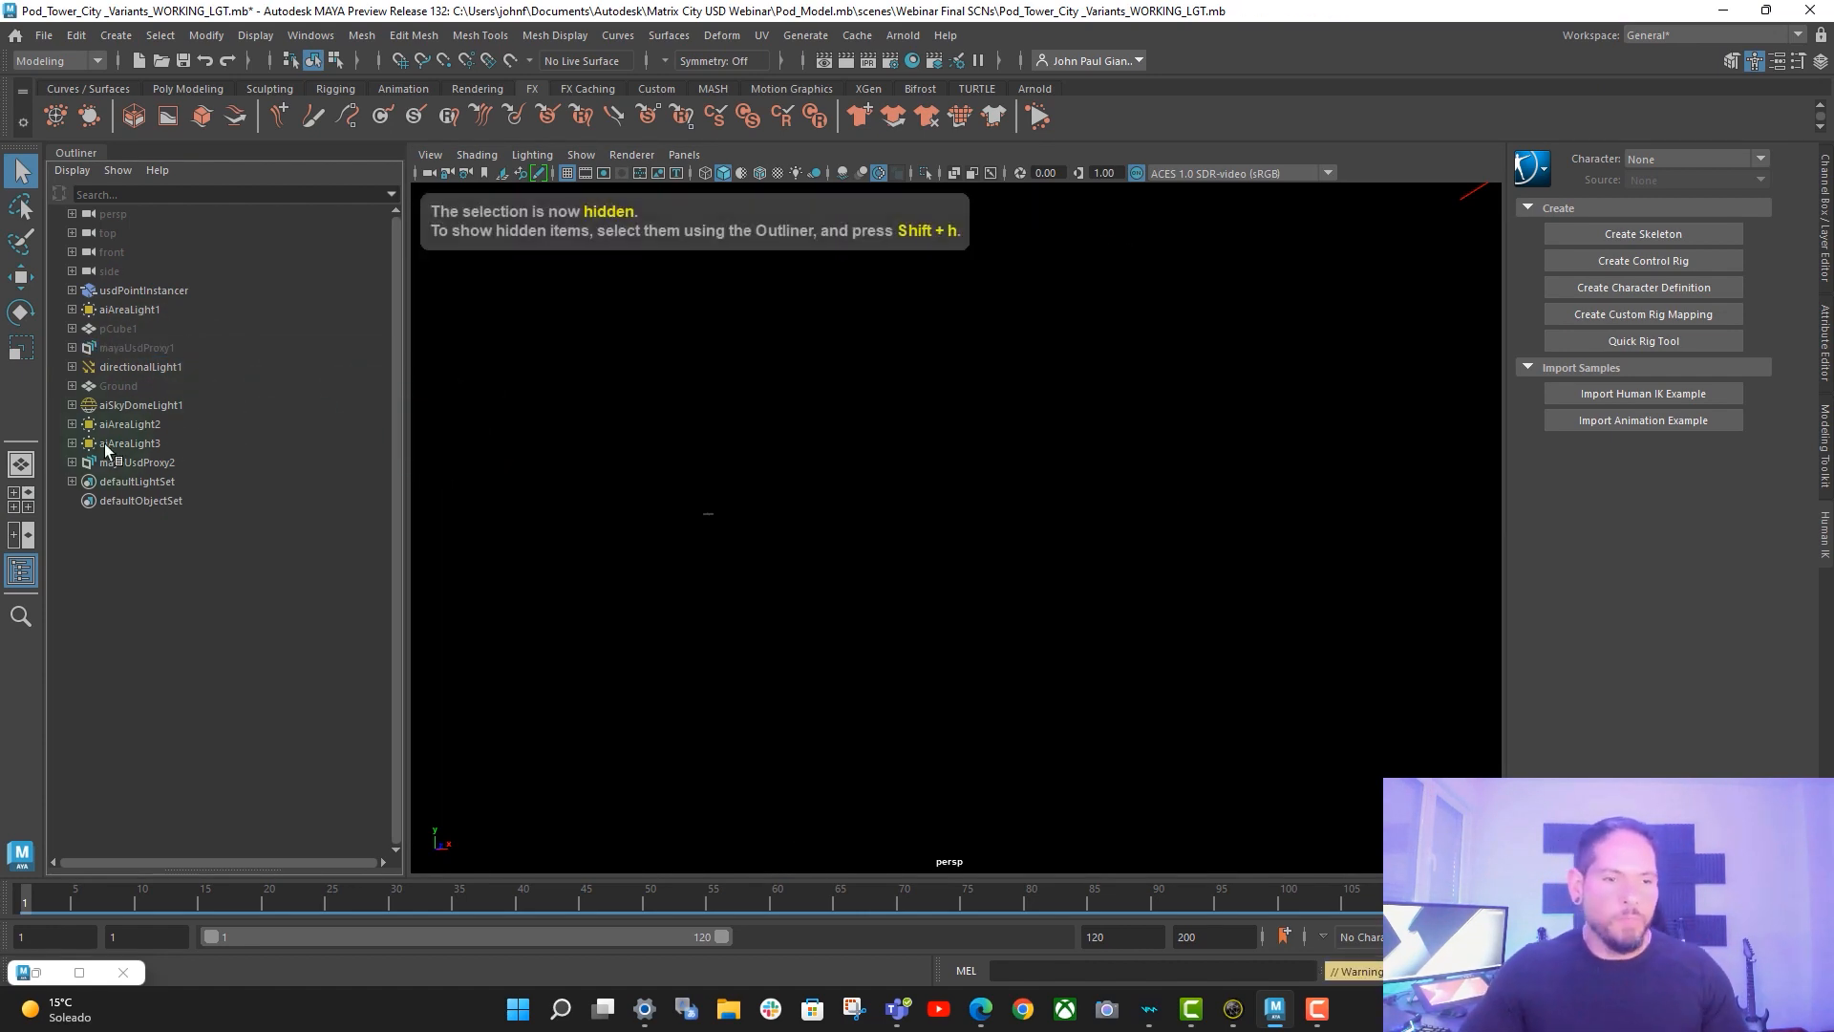
click(151, 462)
click(72, 462)
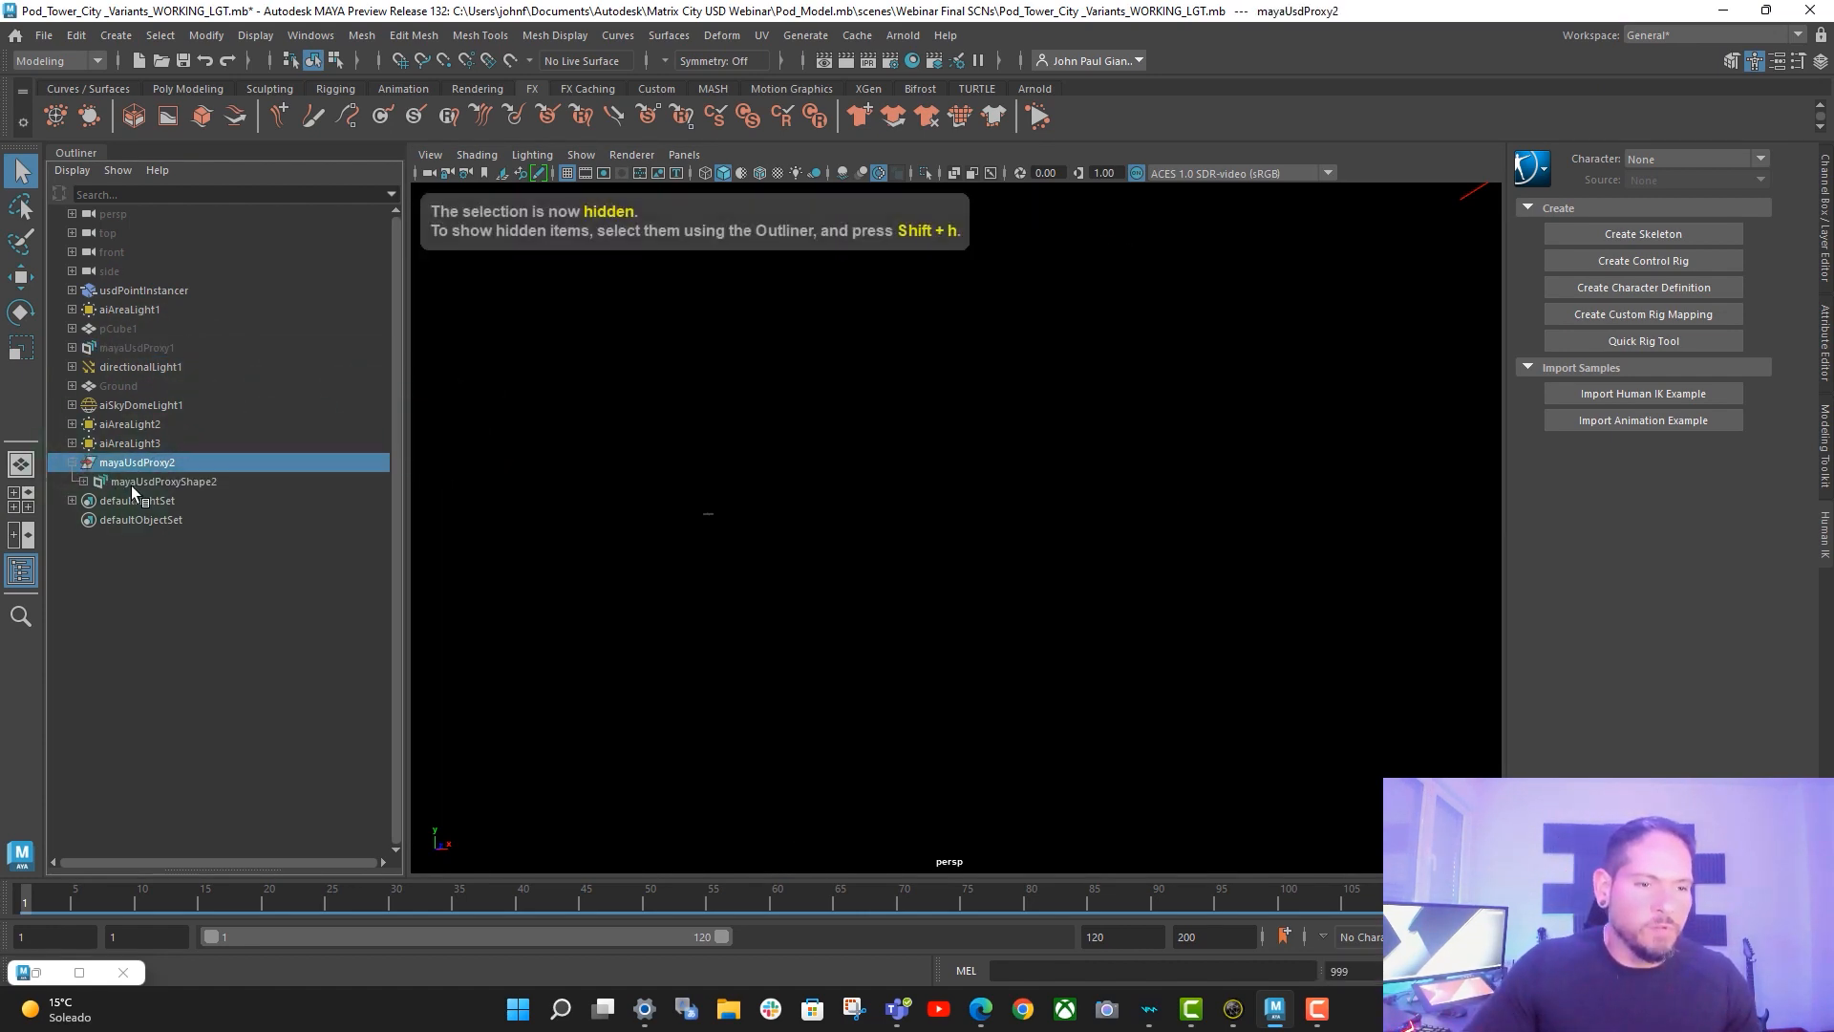
click(84, 482)
click(95, 500)
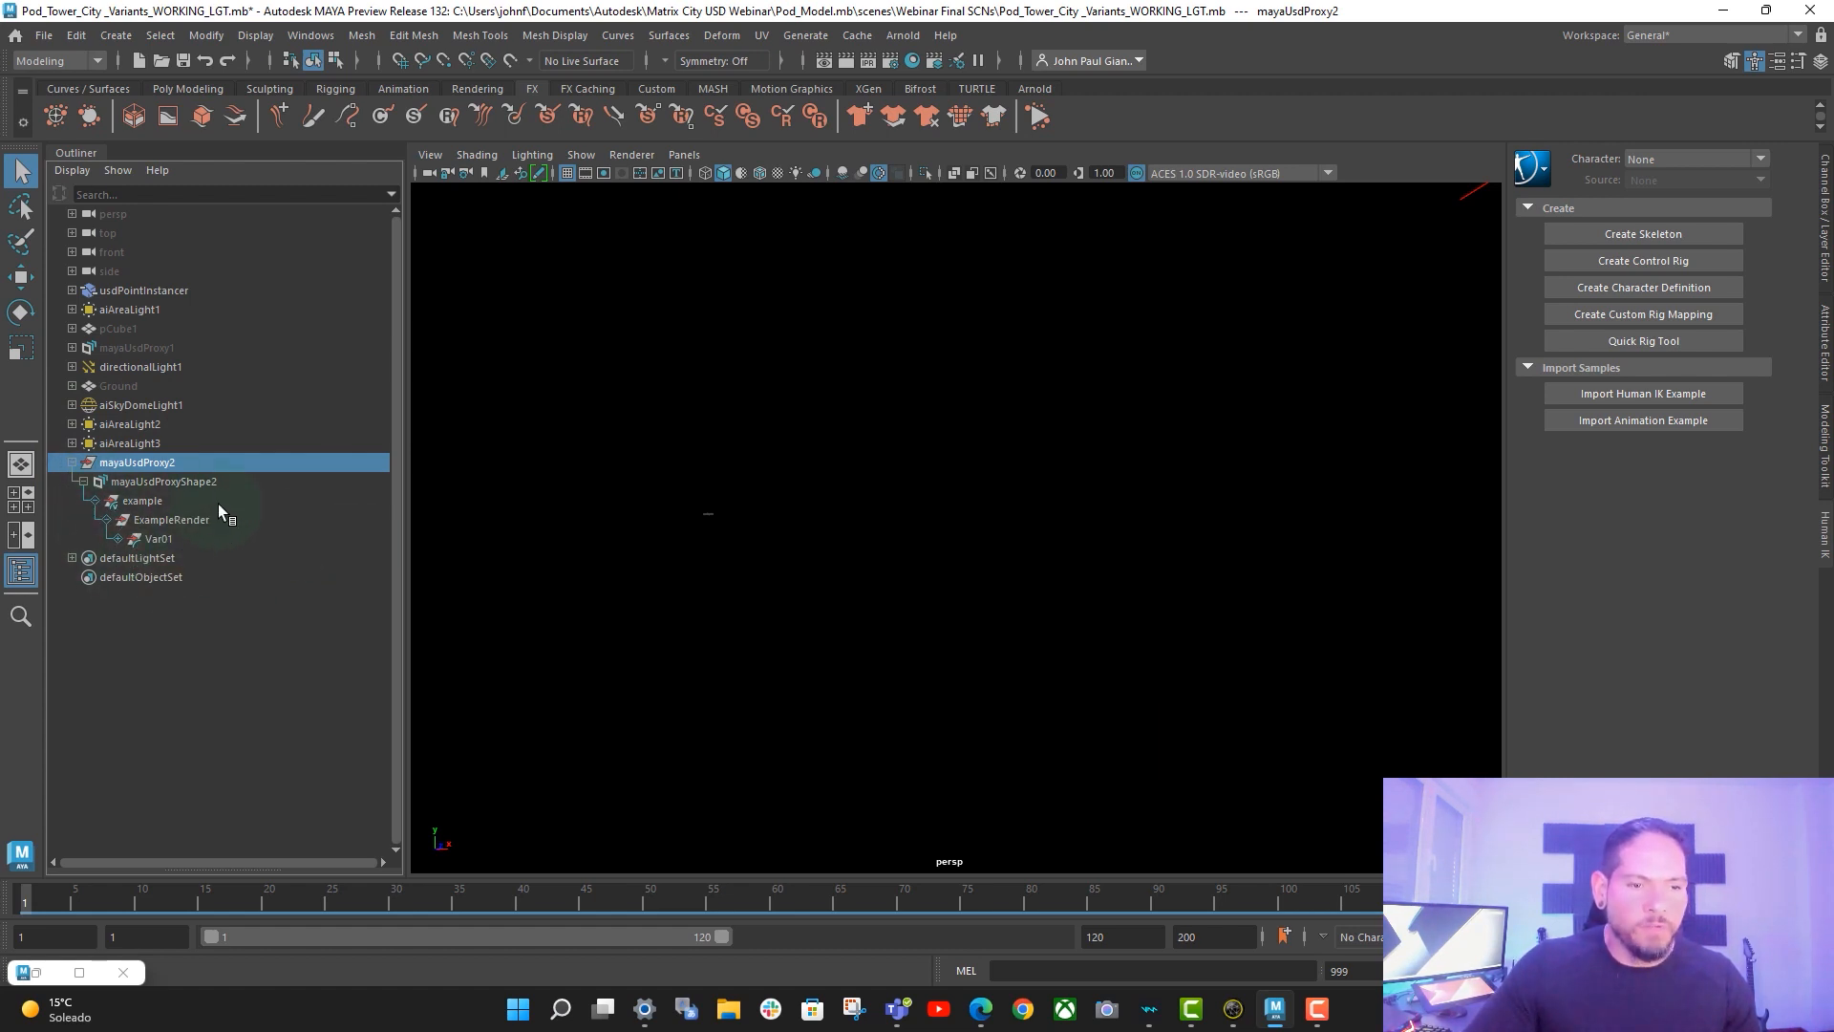
- Enable the Render purpose in the stage display of mayaUsdProxyShape2 and clear the selection
click(158, 480)
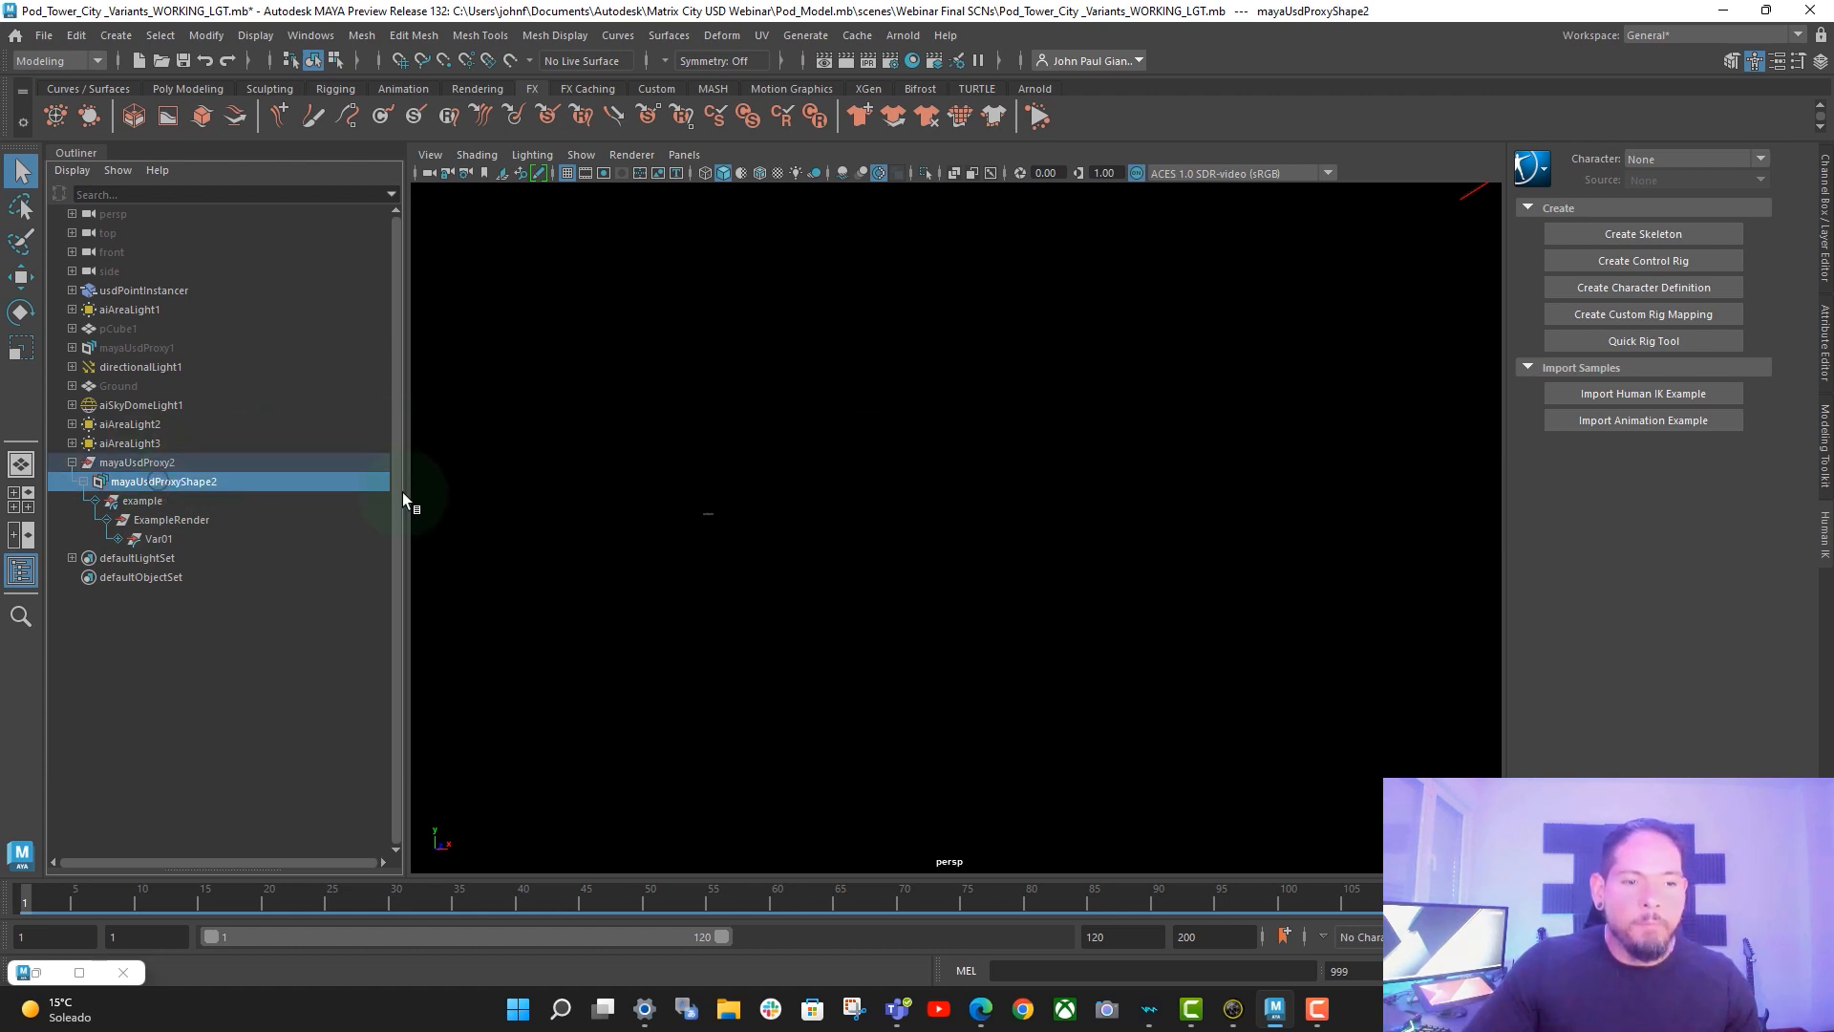
click(1825, 372)
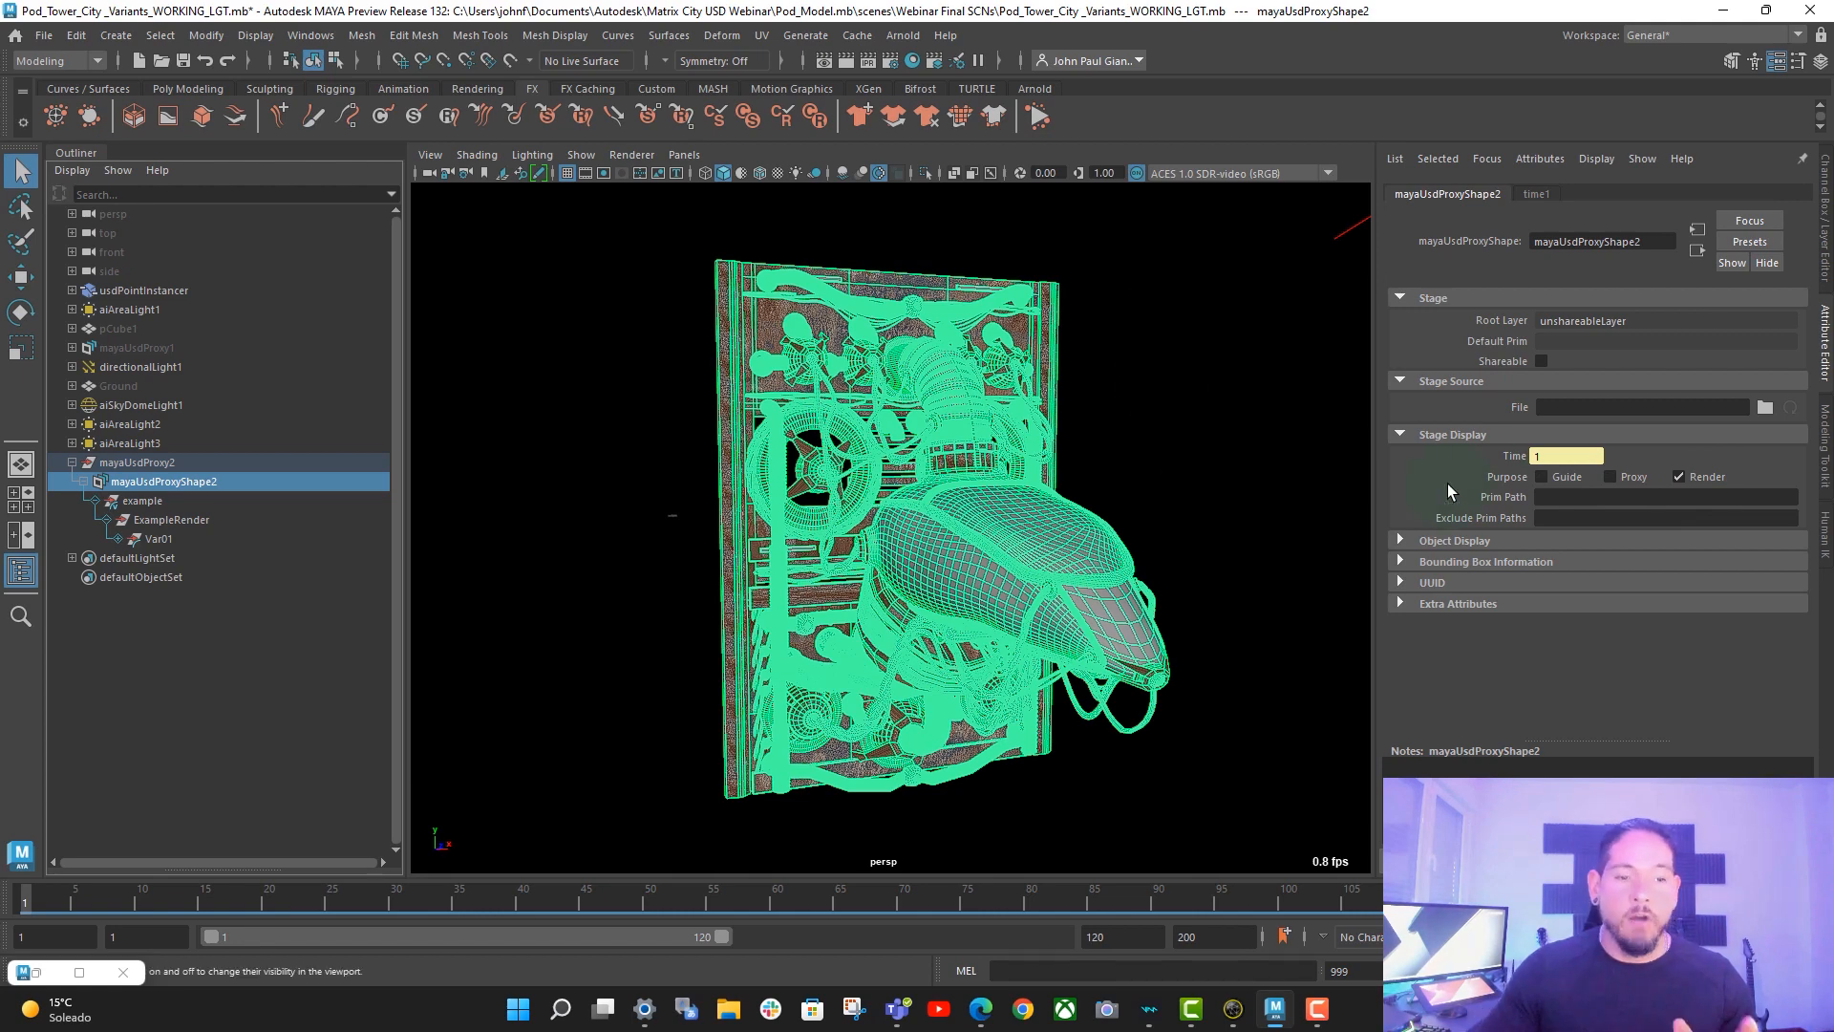
click(197, 640)
- Choose Var01 in the Variants variant set of the example prim
right_click(152, 501)
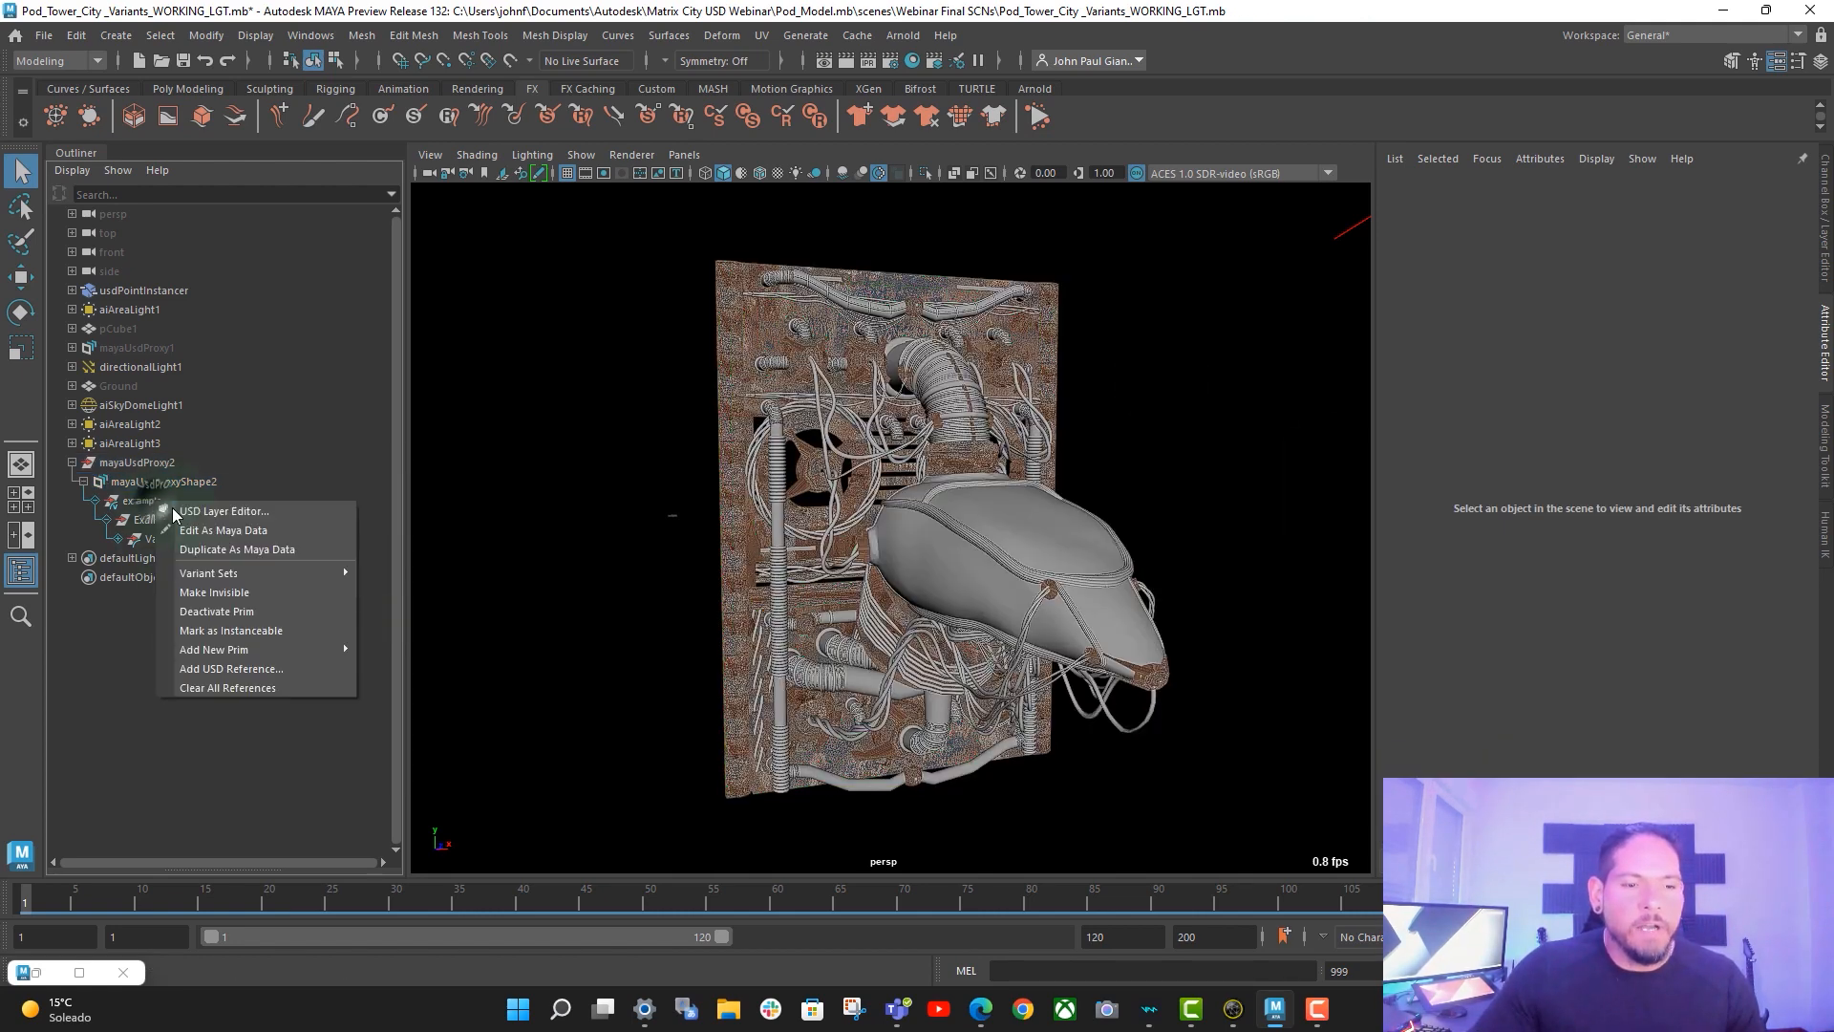
mouse_move(323, 572)
mouse_move(469, 573)
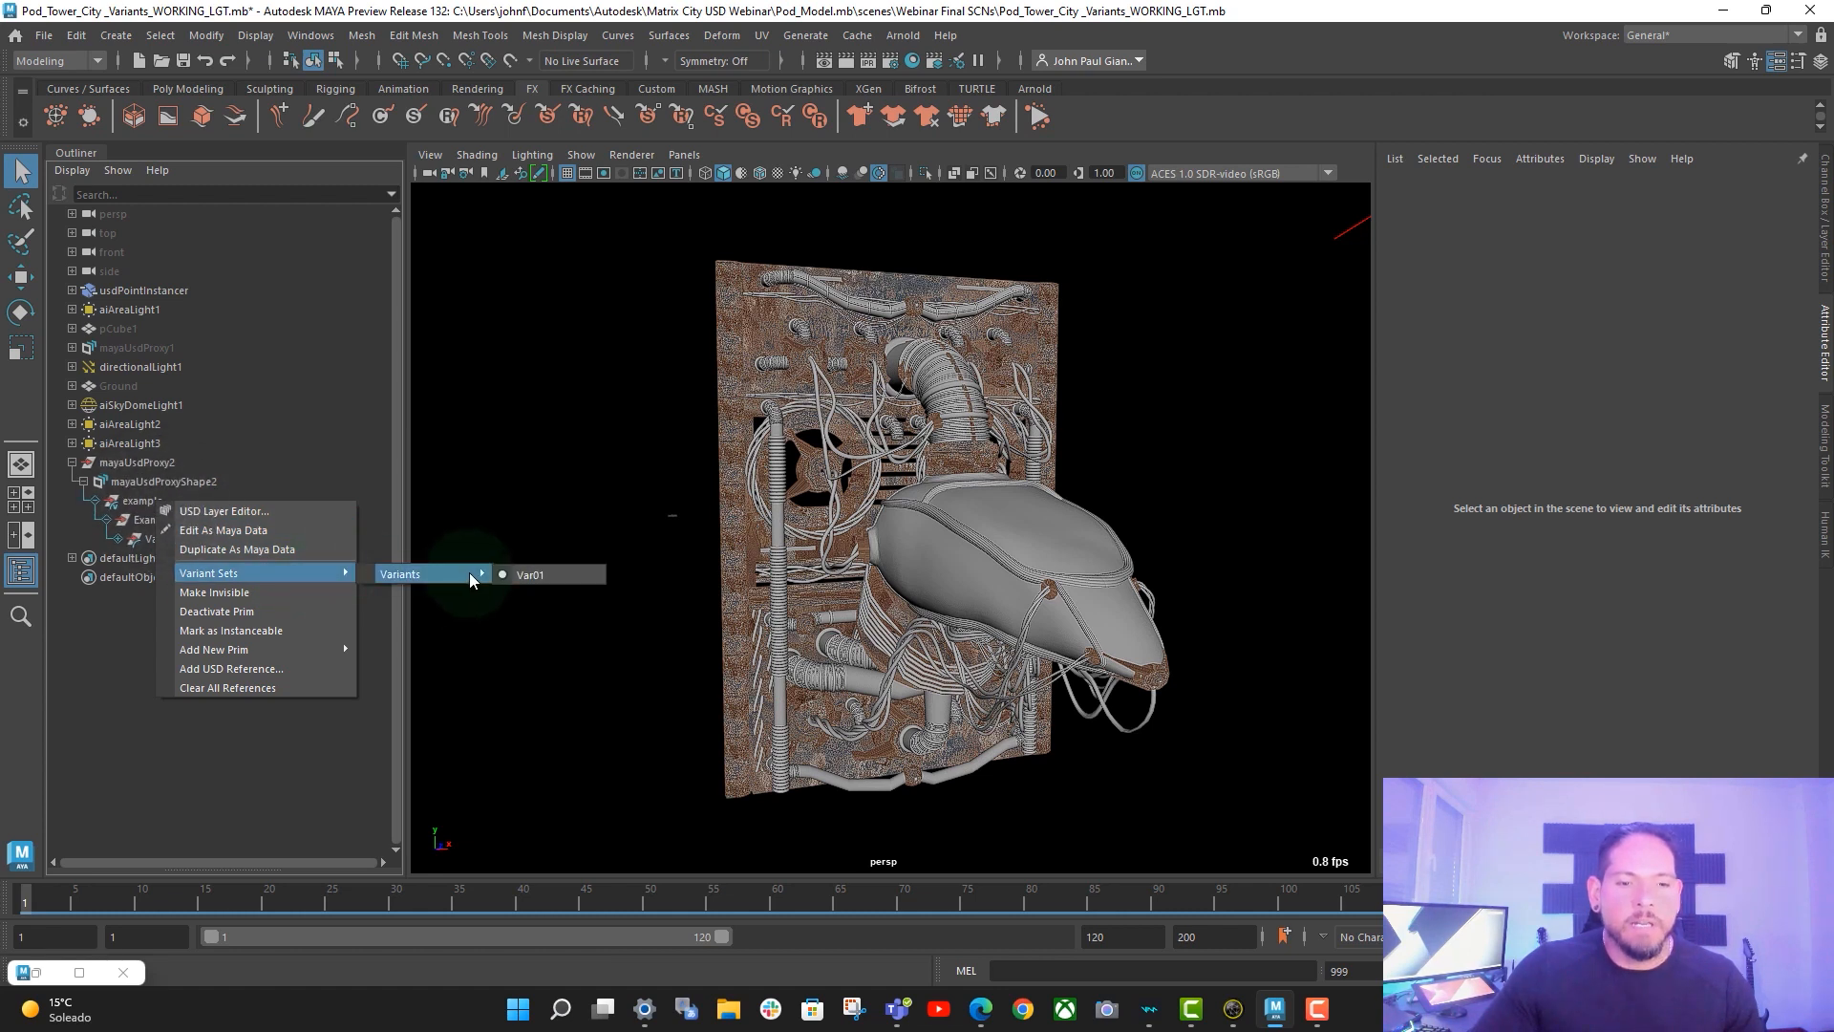
click(557, 575)
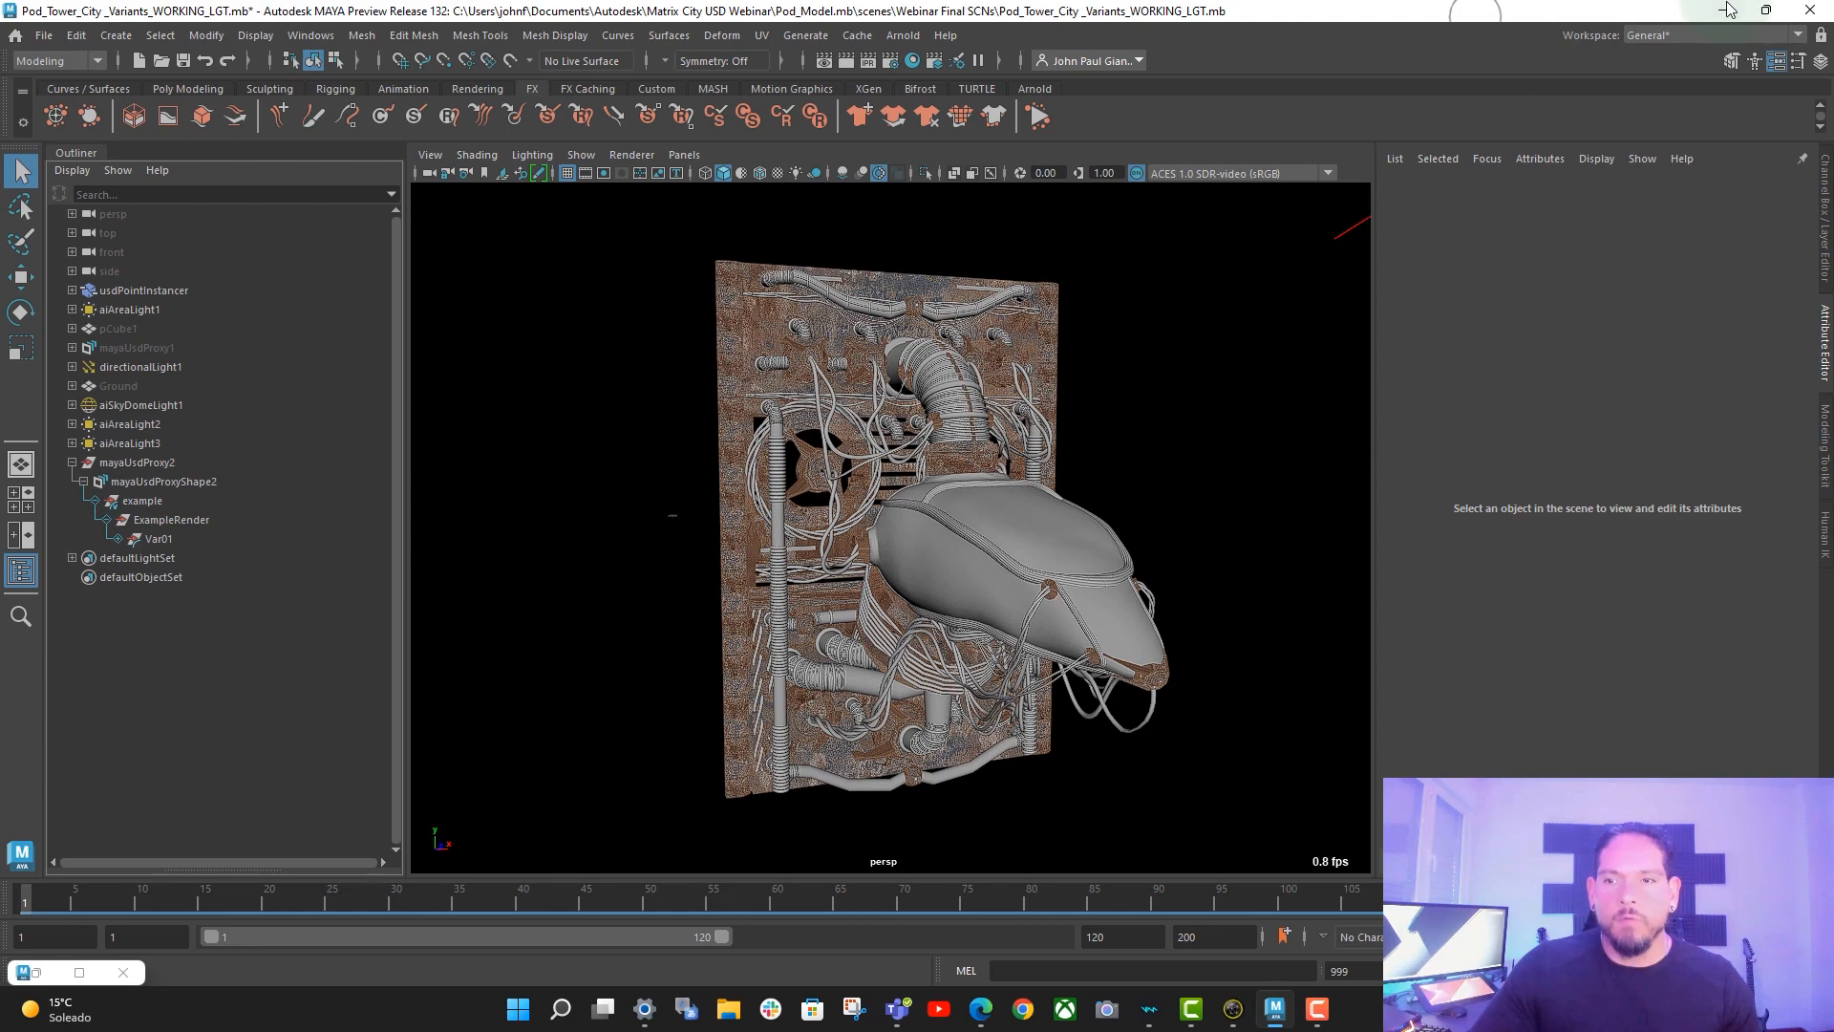
- Return to the Bifrost graph and move the Var01 prim, reference and layer nodes upward to make room beneath them
click(37, 973)
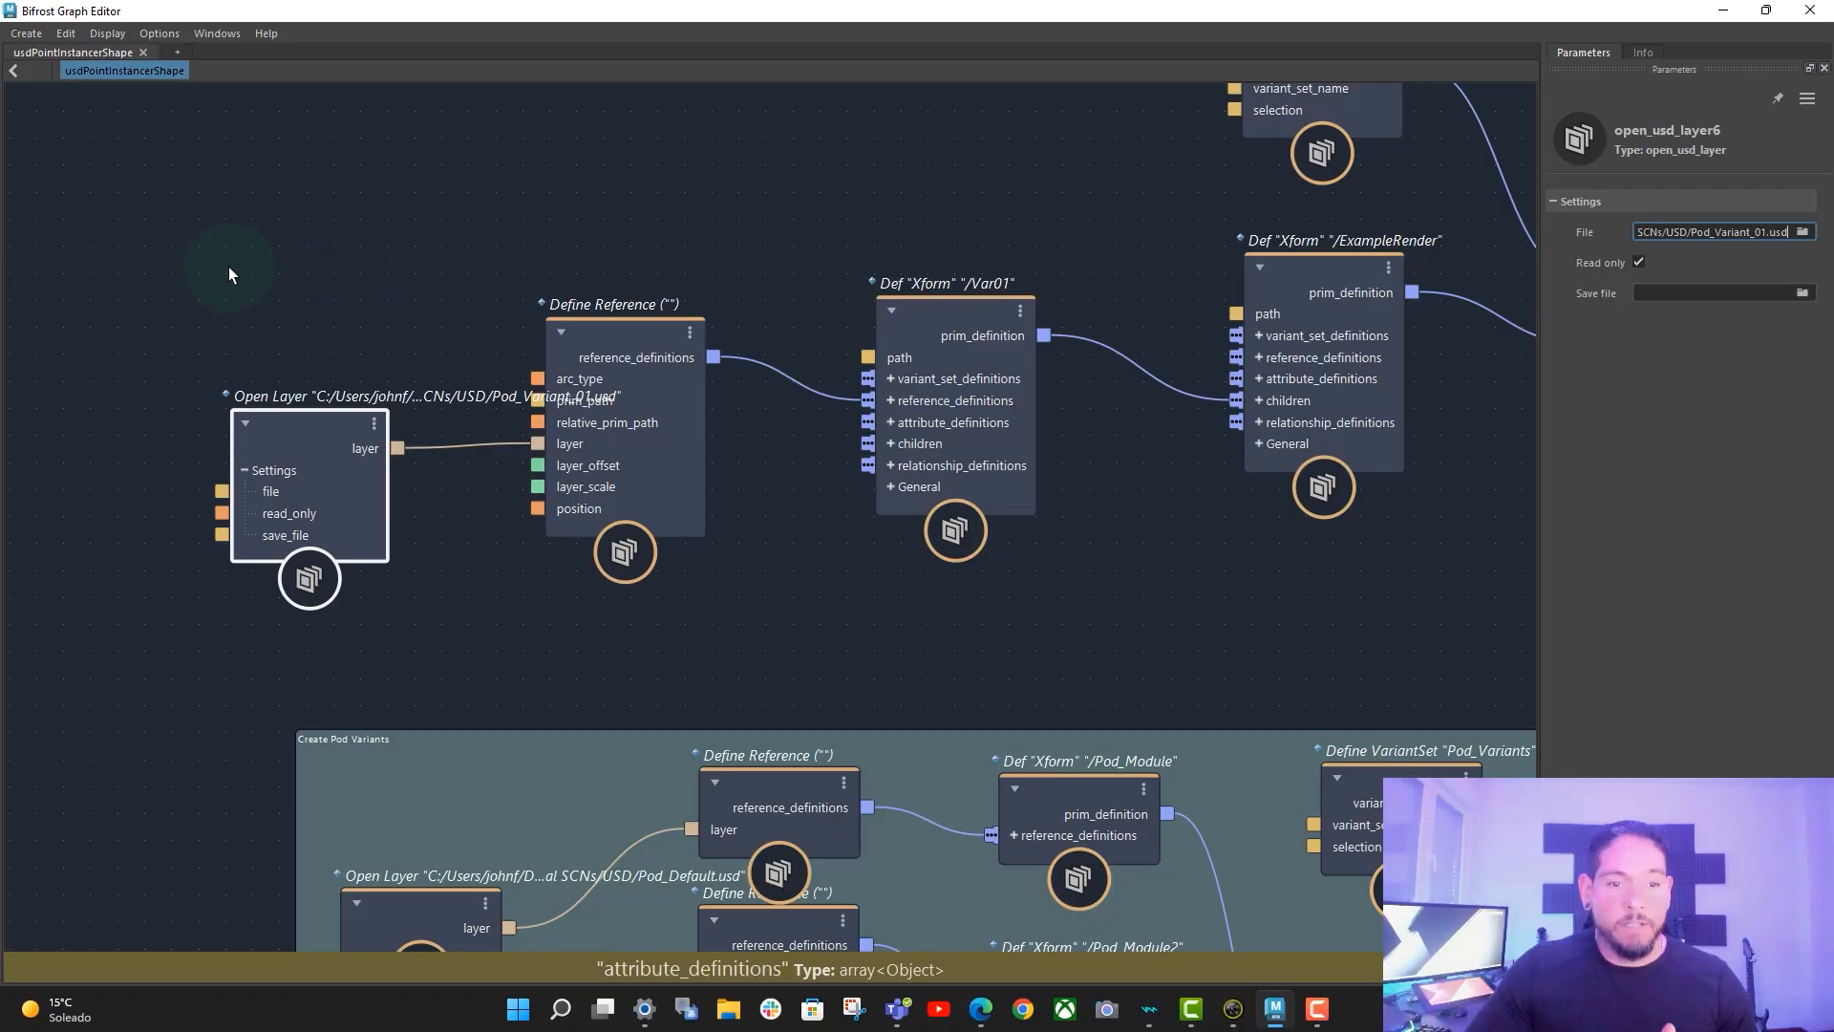
drag(286, 239, 1029, 428)
drag(967, 302, 962, 94)
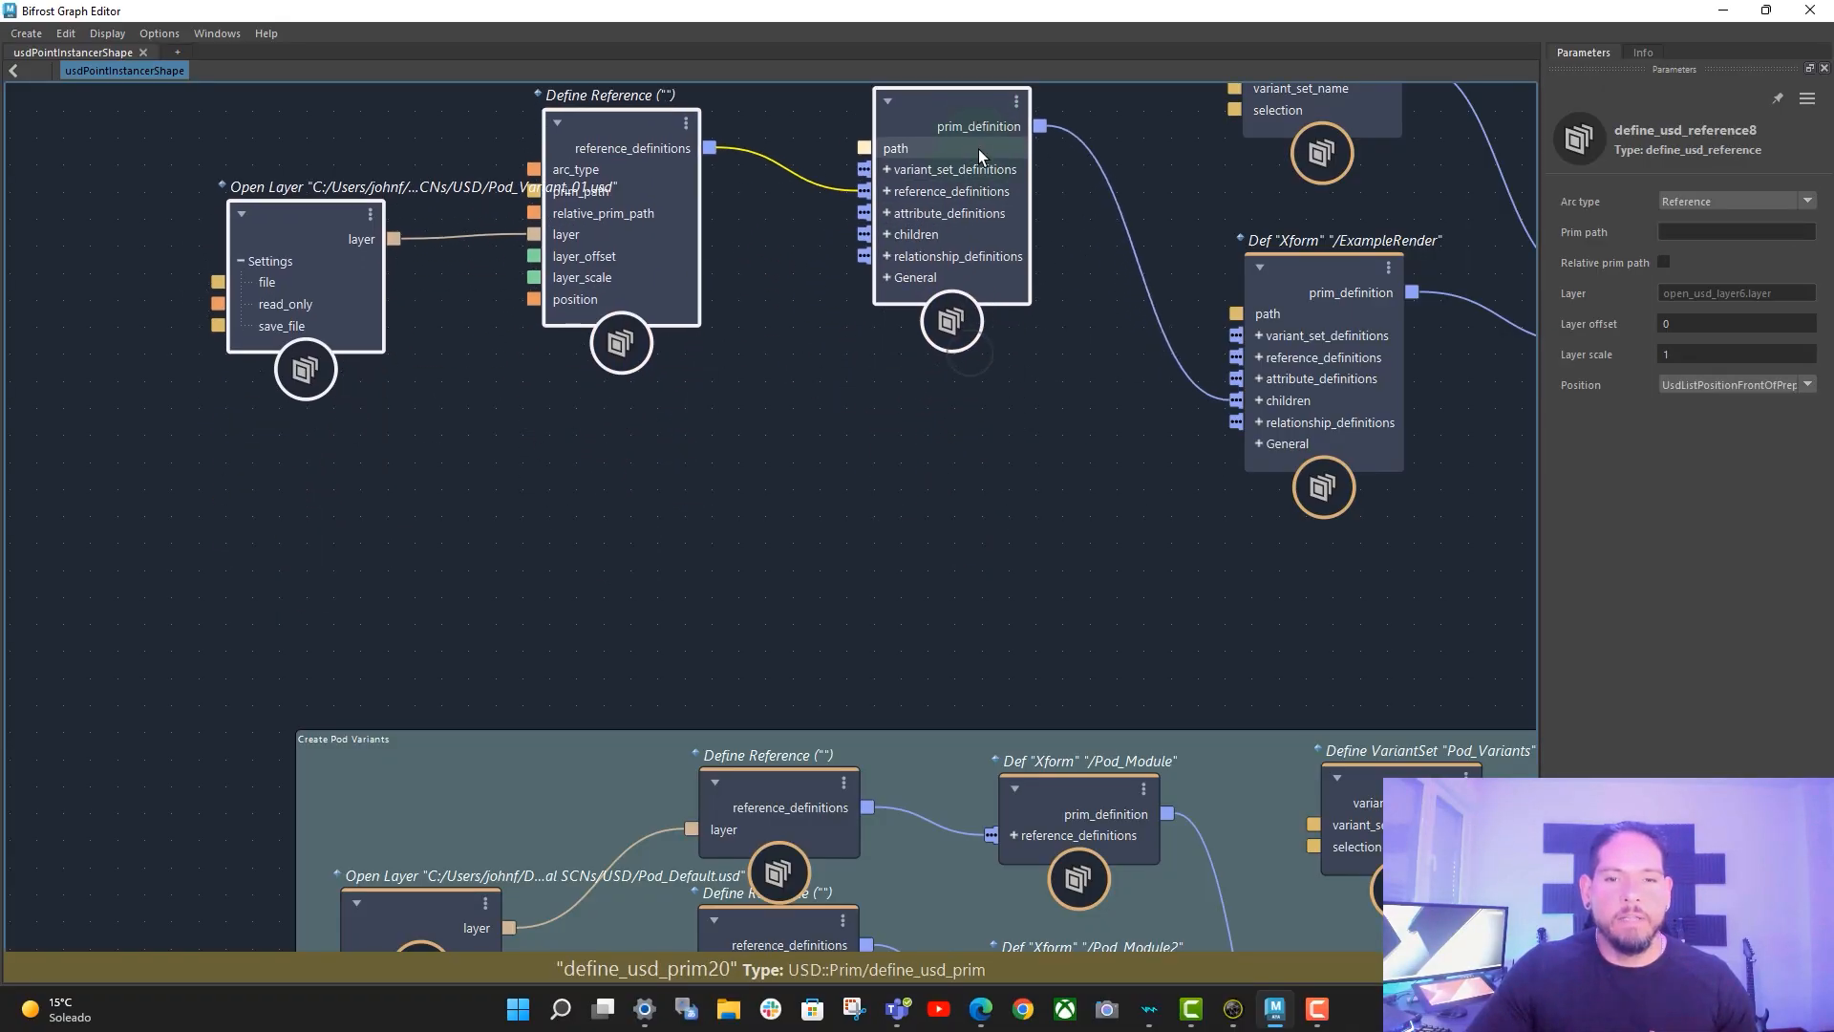
alt+middle_drag(1178, 359, 1139, 440)
click(1102, 562)
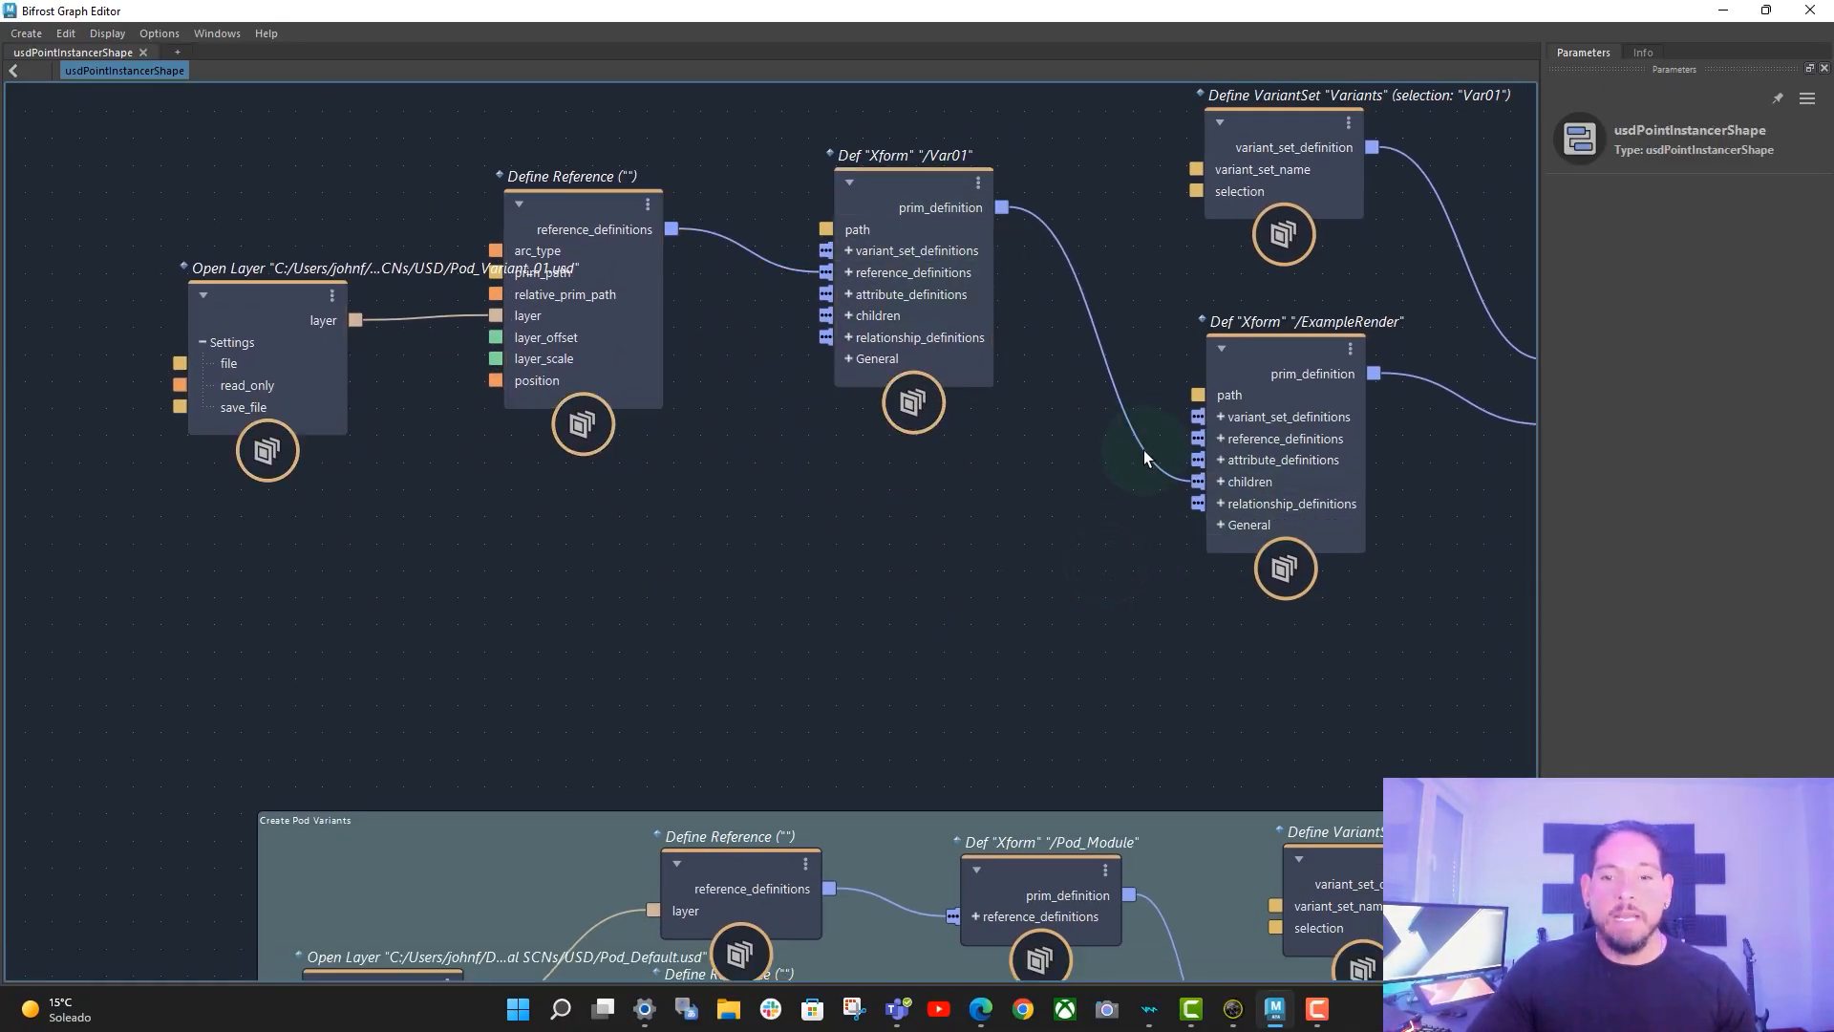
- Create a define_usd_prim node from the ExampleRender children port, place it beneath Var01 and set its path to /Var02
right_click(1252, 484)
mouse_move(1316, 562)
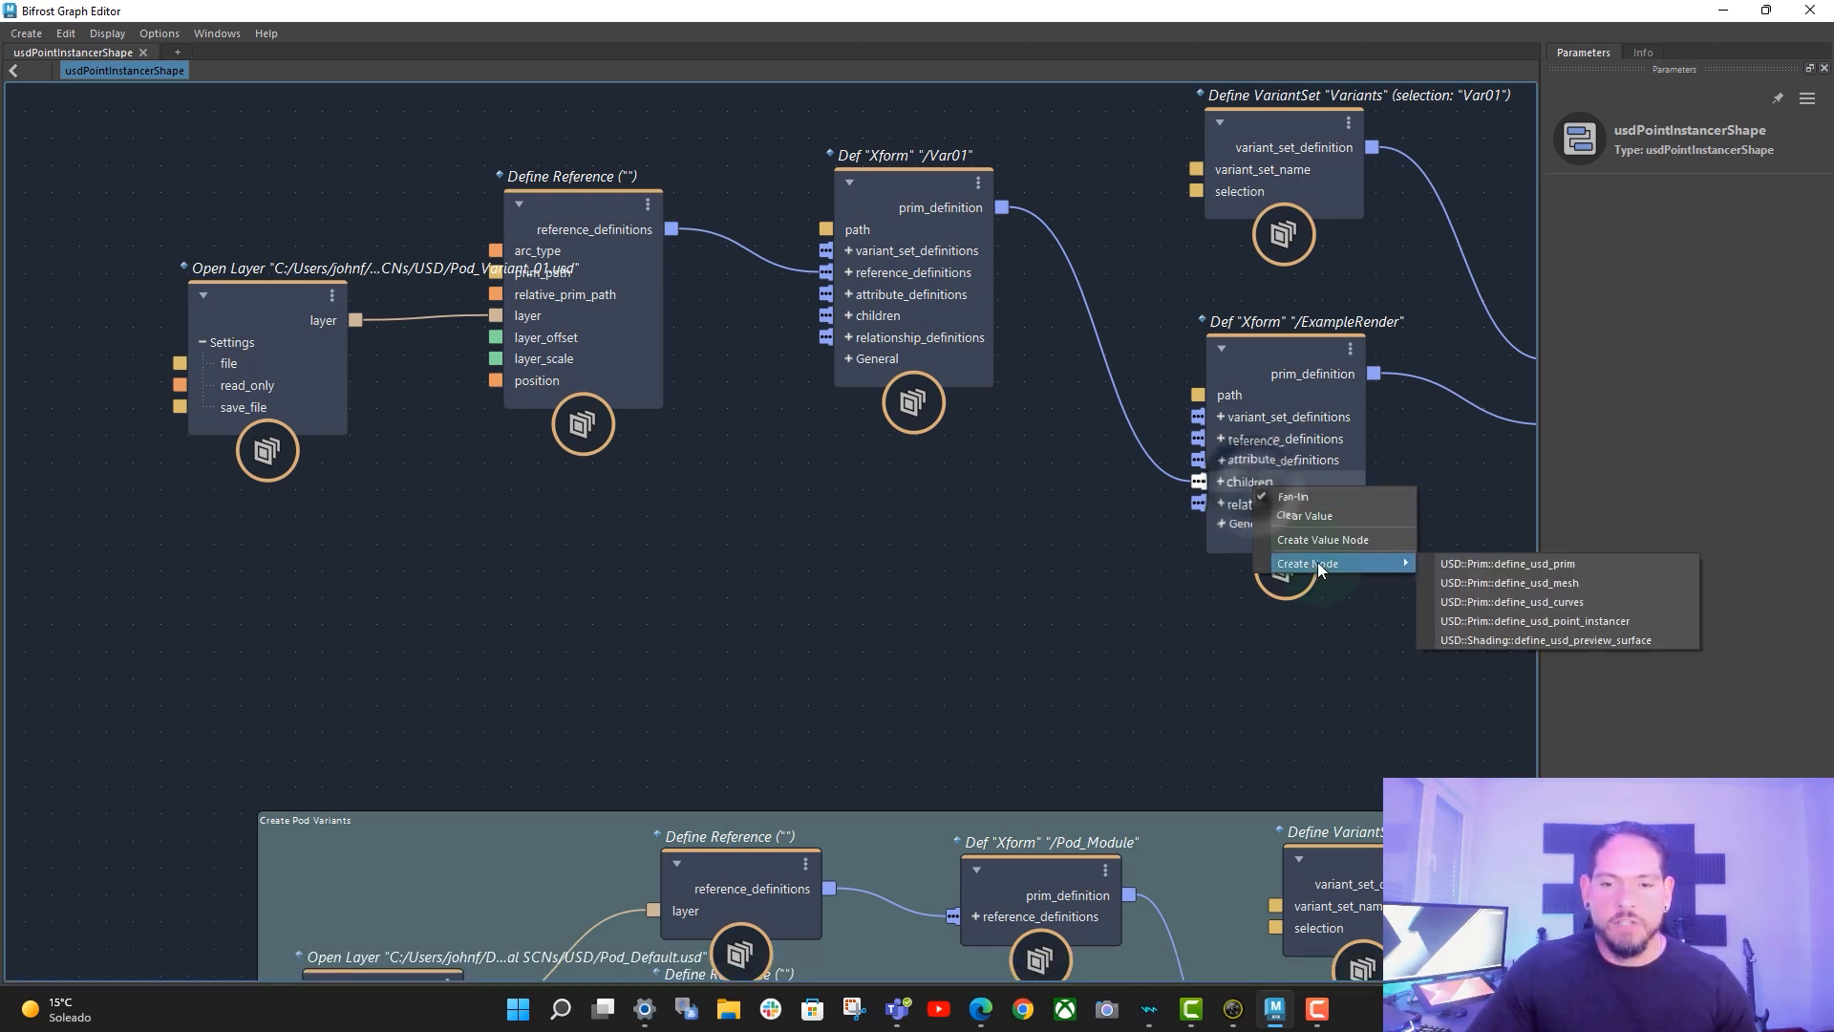
click(1527, 565)
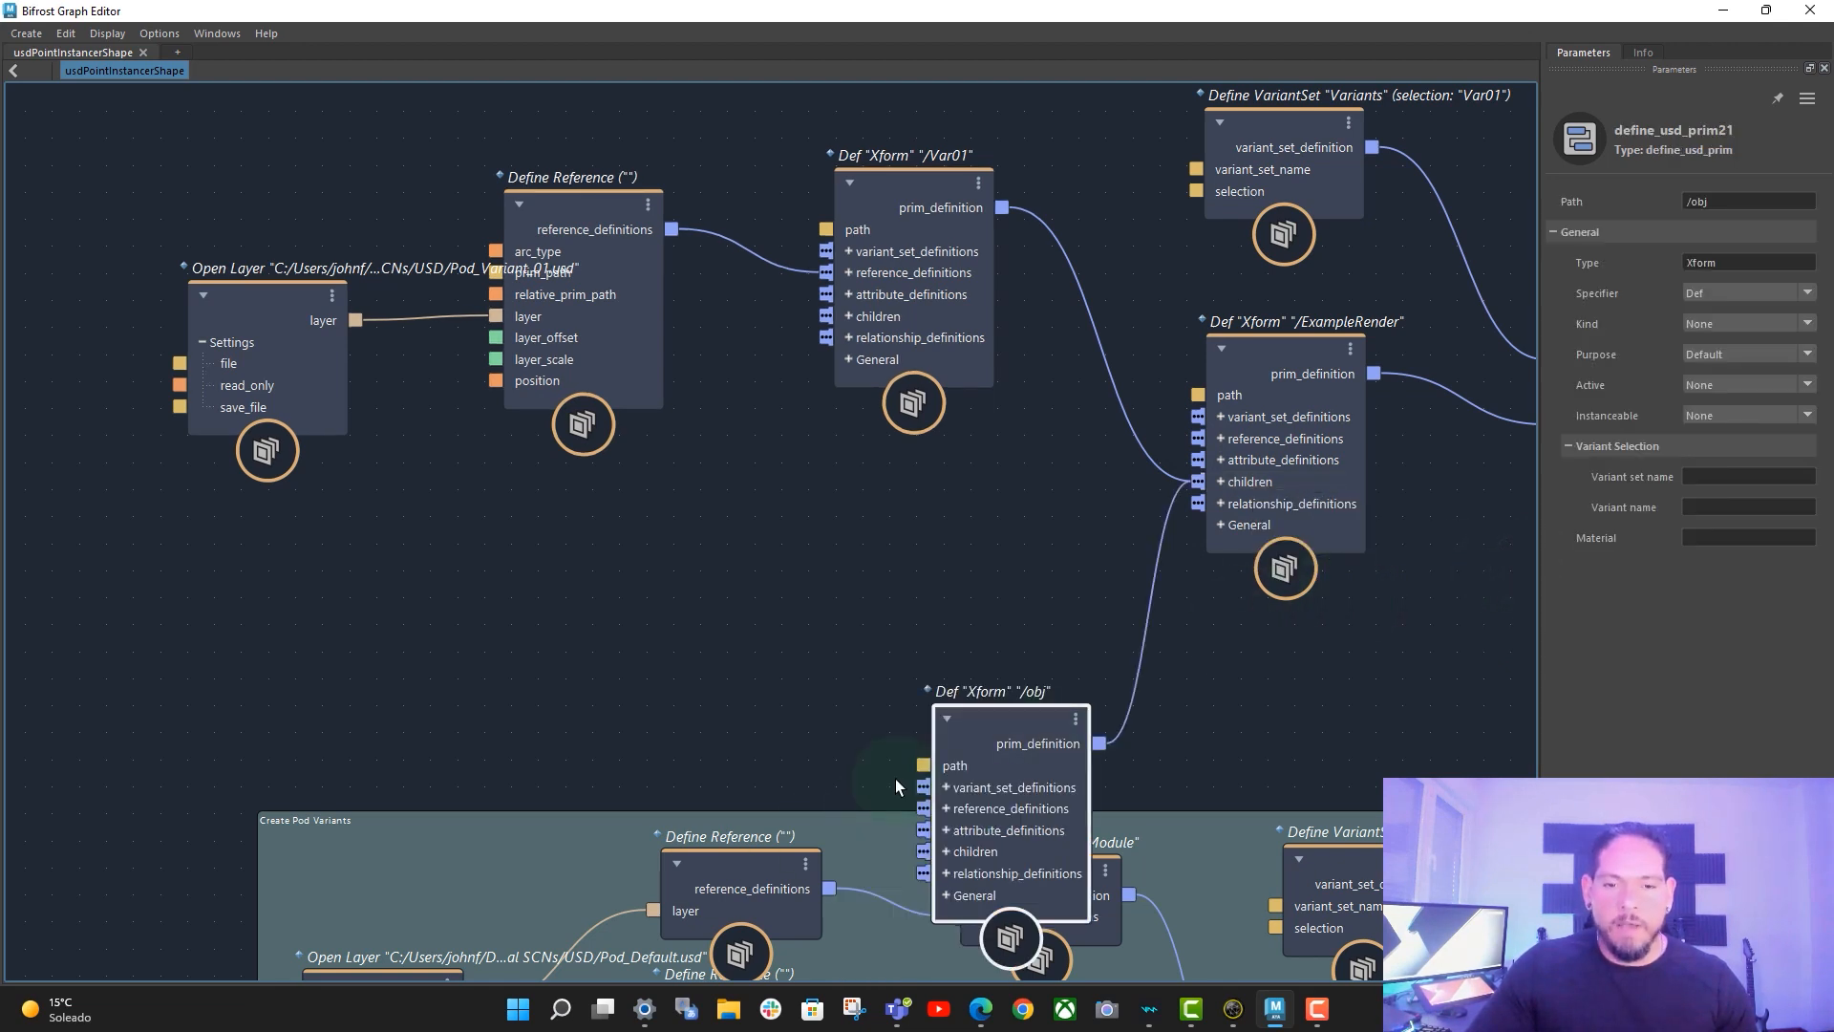
drag(1022, 722, 929, 511)
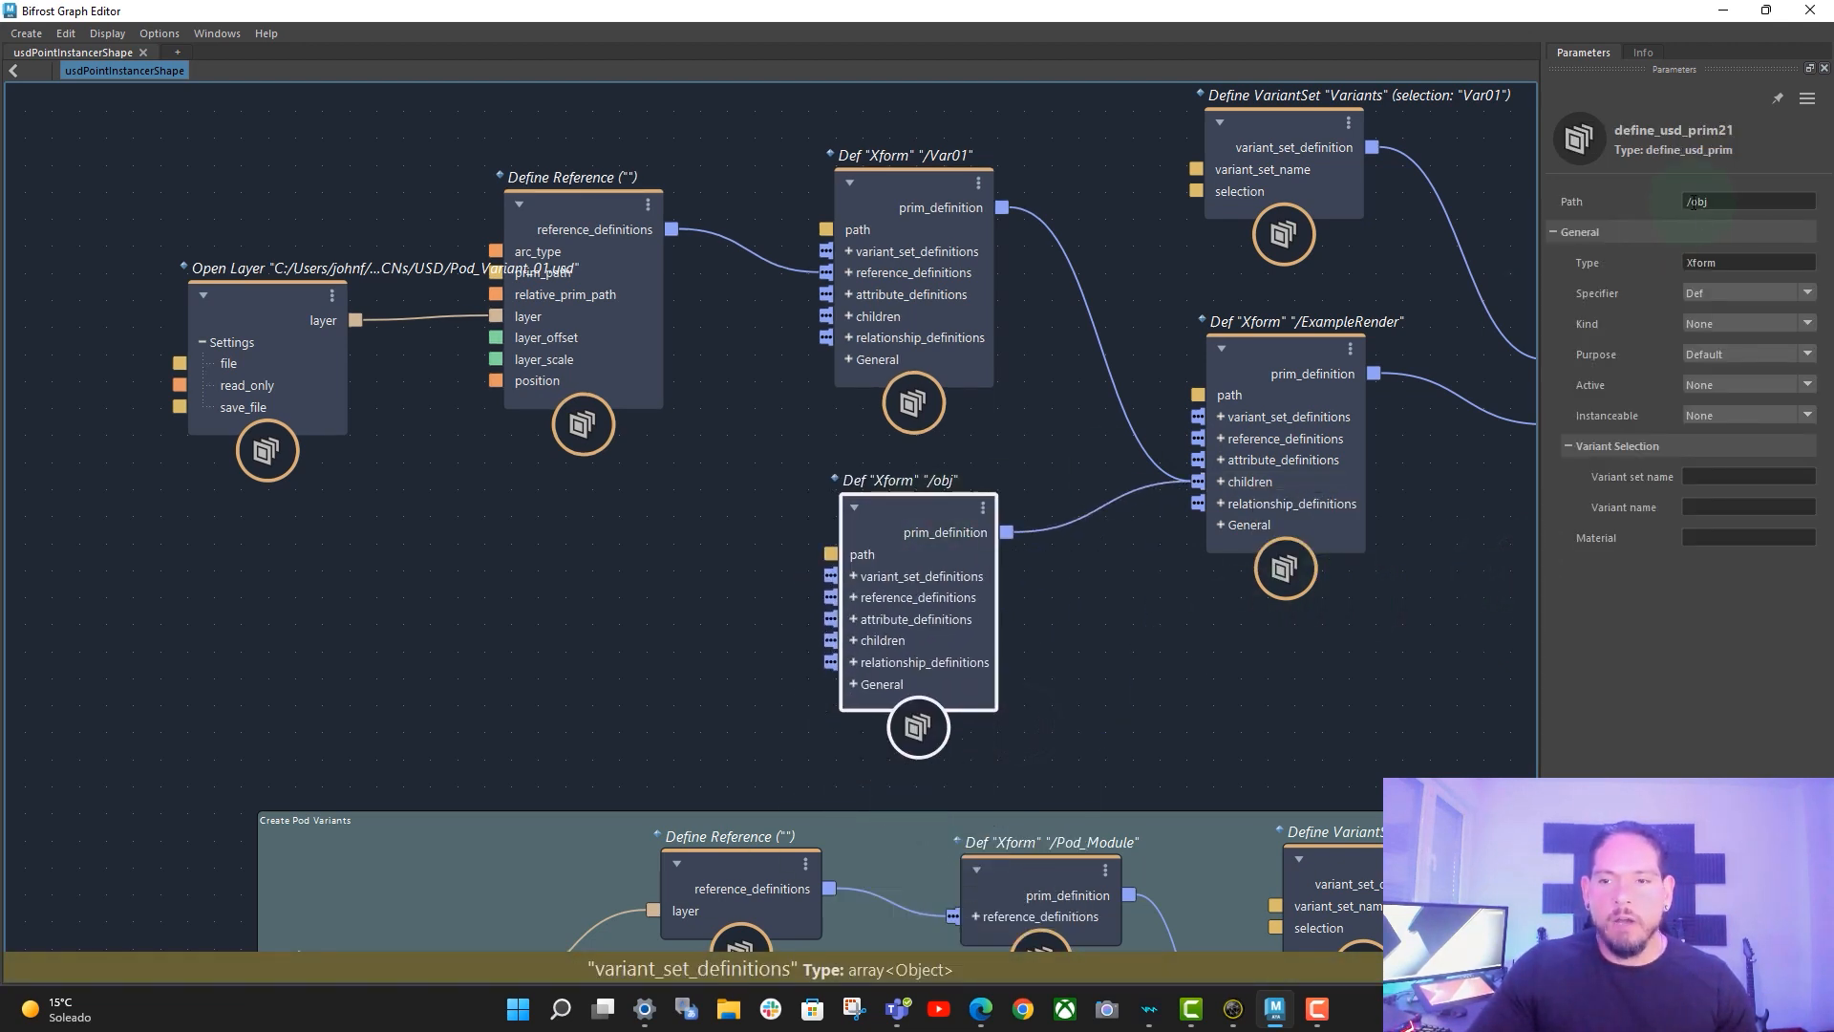
click(1722, 202)
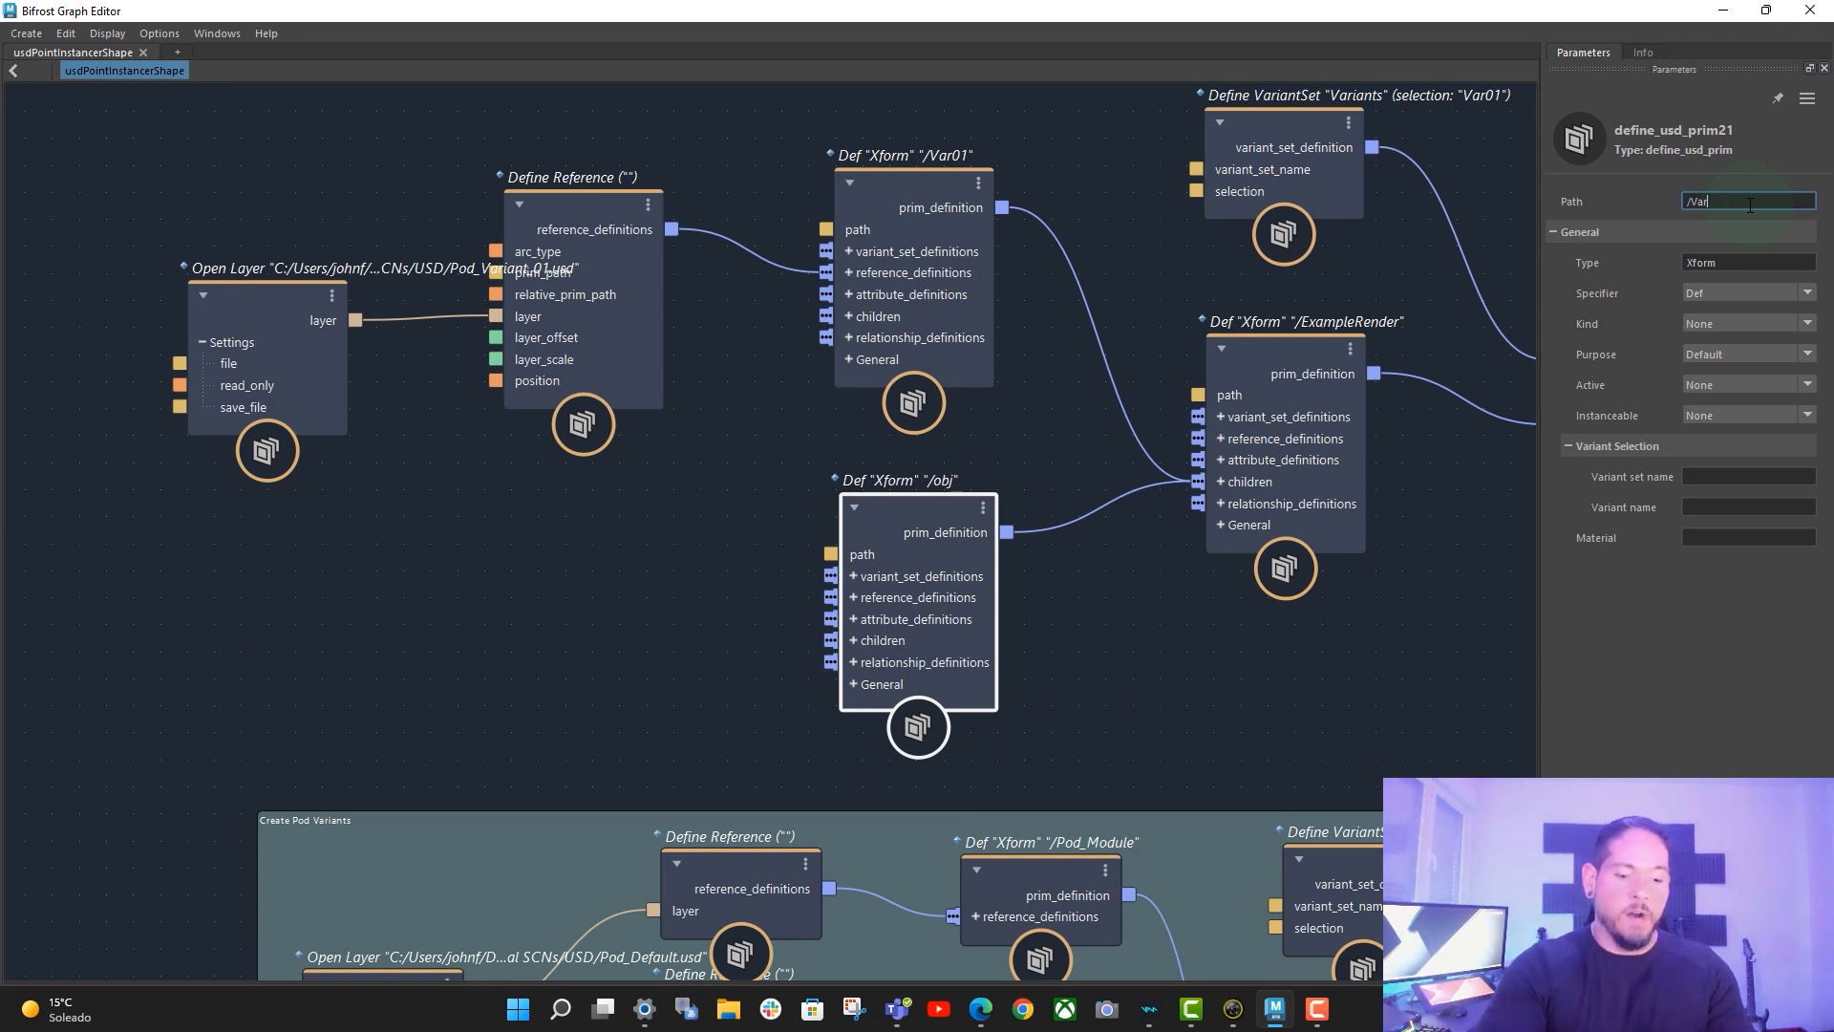
click(710, 594)
click(707, 590)
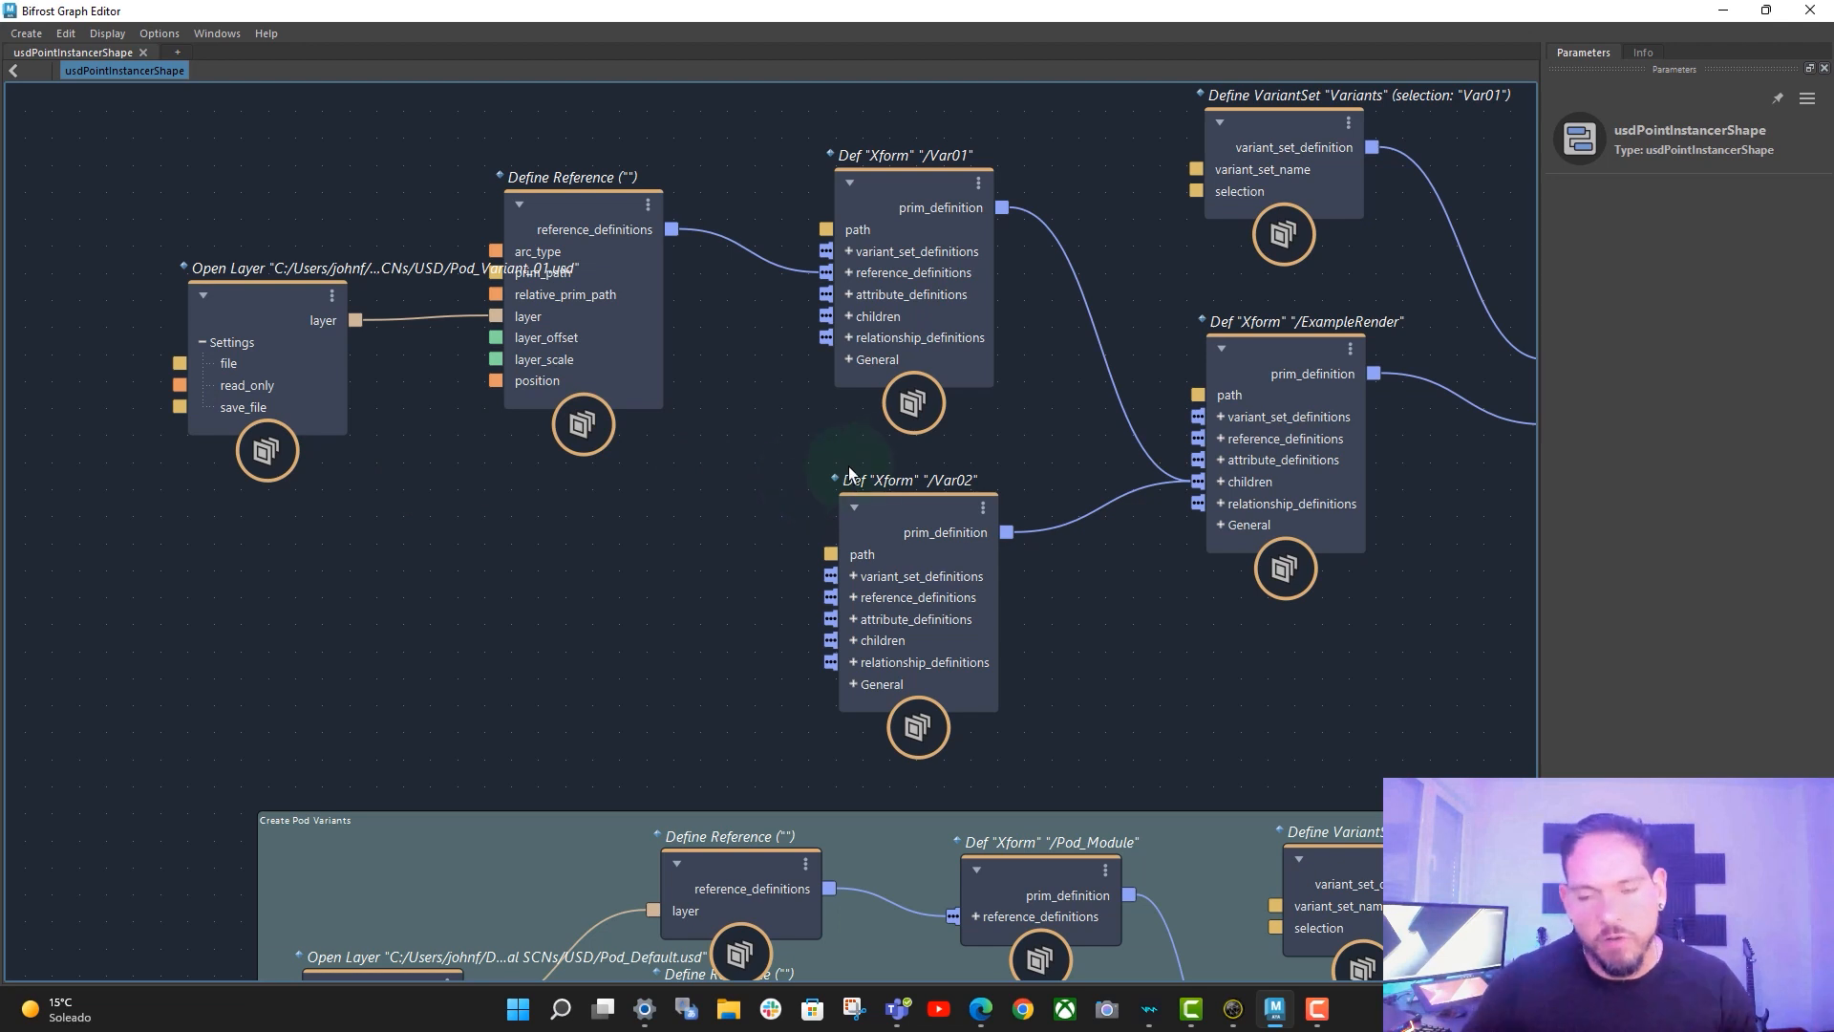
- Create a define_usd_reference node for Var02 and an open_usd_layer node for that reference, and arrange both upstream
right_click(928, 593)
click(1155, 654)
drag(633, 577, 546, 548)
right_click(550, 658)
click(777, 718)
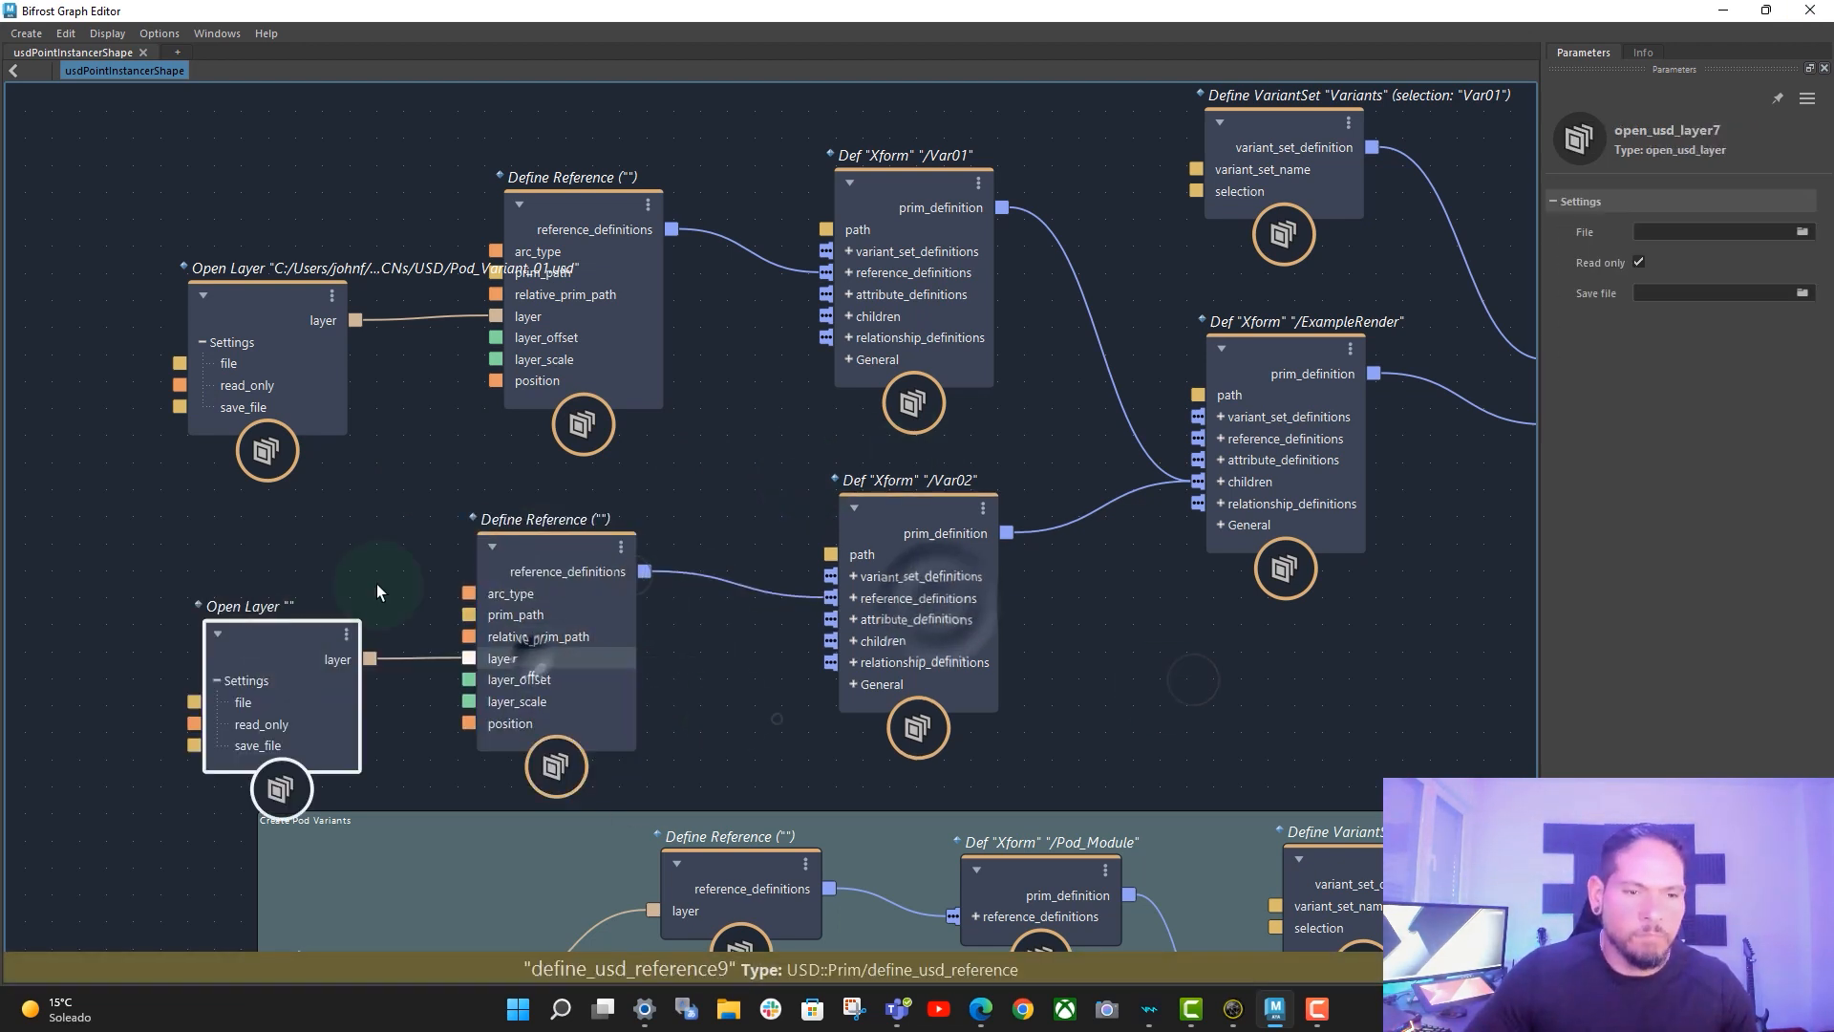
drag(288, 625, 265, 573)
- Load Pod_Variant_02_Open.usd as the file of the Var02 open layer node
click(1802, 232)
scroll(825, 394, down, 4)
double_click(458, 444)
- Set the /Var02 prim's variant set name to Variants and its variant name to Var02
click(933, 509)
click(1282, 124)
click(919, 510)
click(1748, 476)
text(Variants)
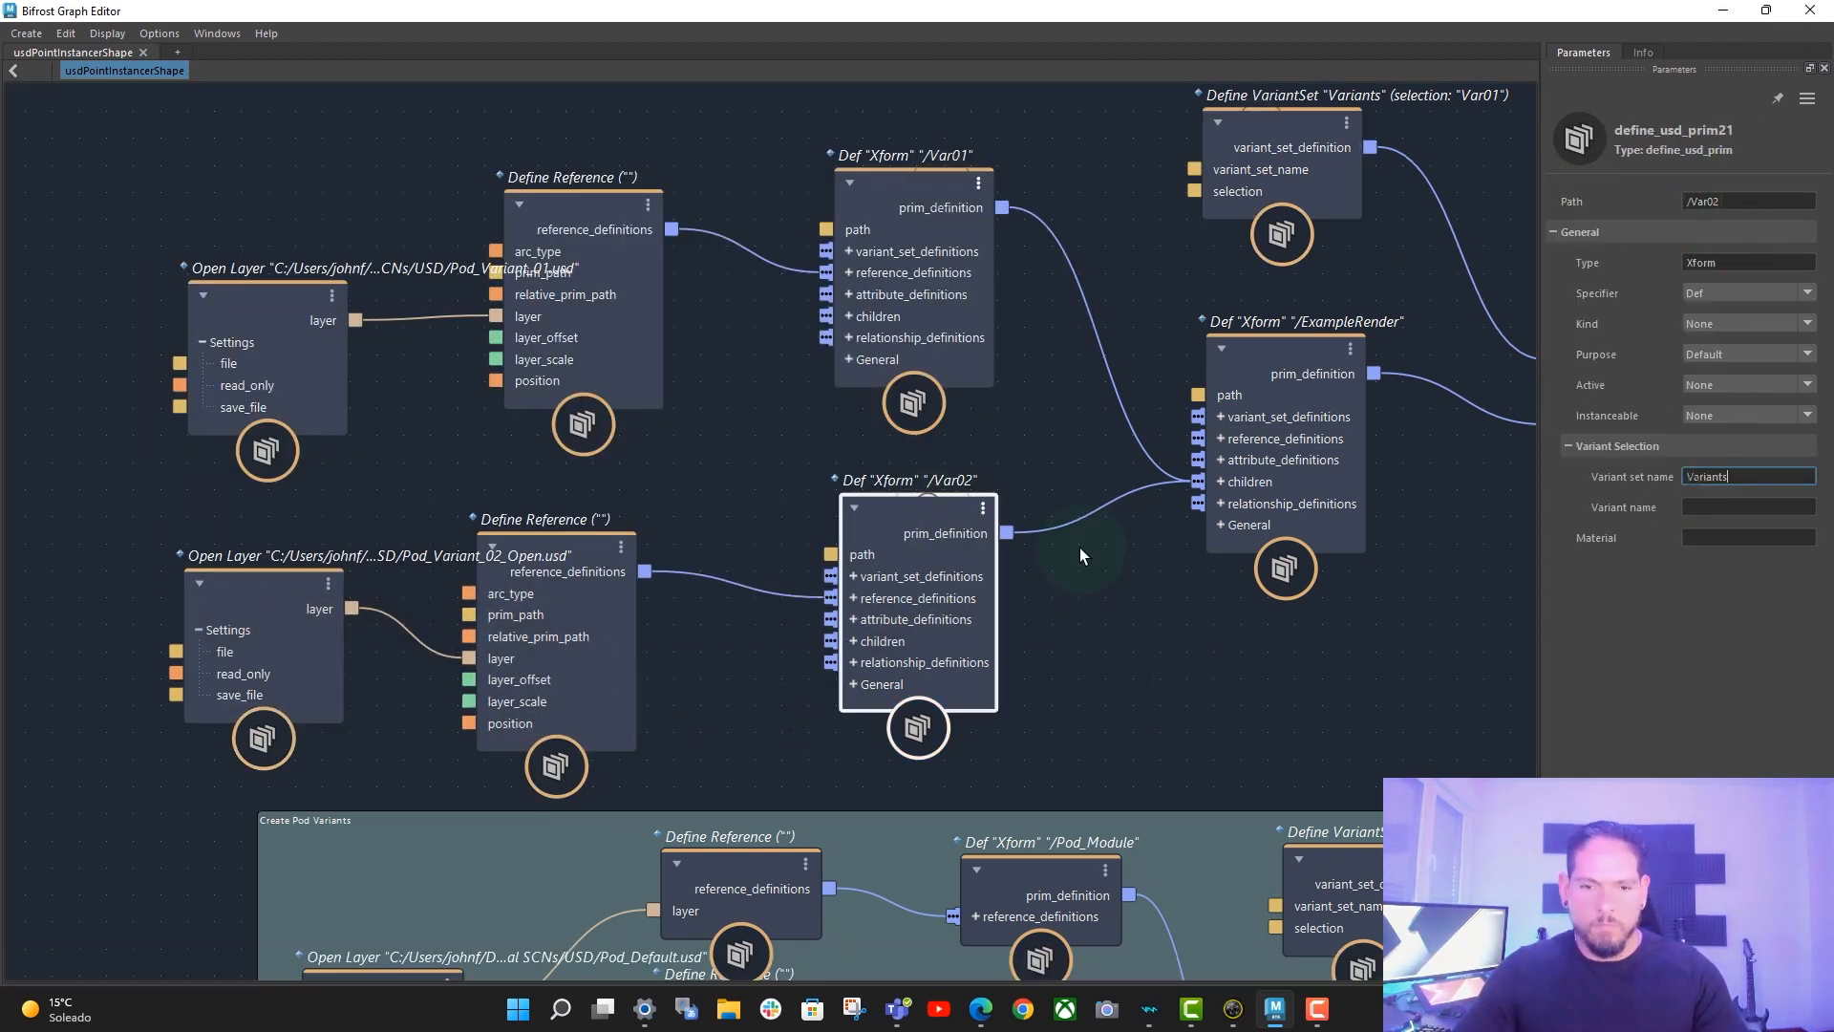
click(1748, 507)
text(Var02)
- Collapse the Var01 and Var02 node chains to their connected ports and move the chains closer together
alt+middle_drag(548, 246, 540, 289)
drag(197, 180, 955, 382)
key(2)
drag(963, 251, 974, 179)
drag(186, 523, 941, 669)
key(2)
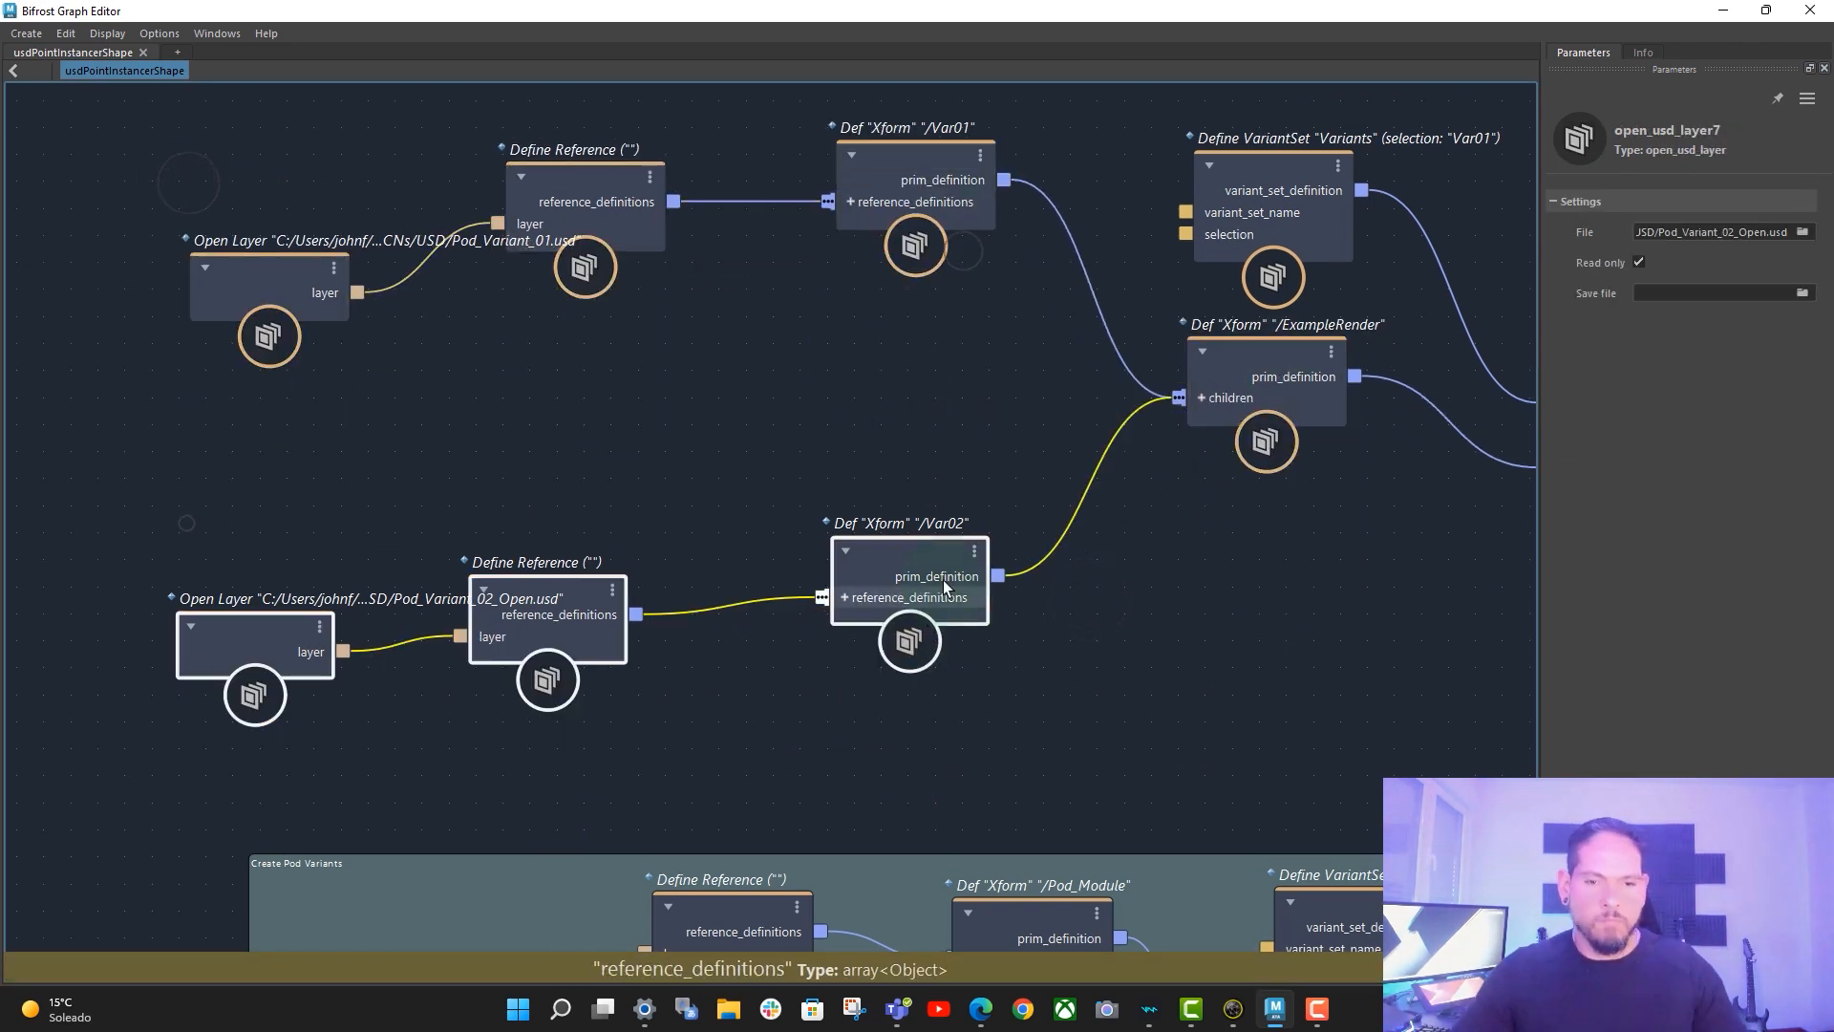
drag(943, 580, 964, 389)
- Add a third define_usd_prim child to ExampleRender beneath Var02 and set its path to /Var03
click(1142, 580)
click(1477, 478)
double_click(1700, 201)
text(Var03)
- Copy the variant set name Variants into the /Var03 prim and set its variant name to Var03
click(1273, 165)
double_click(1706, 202)
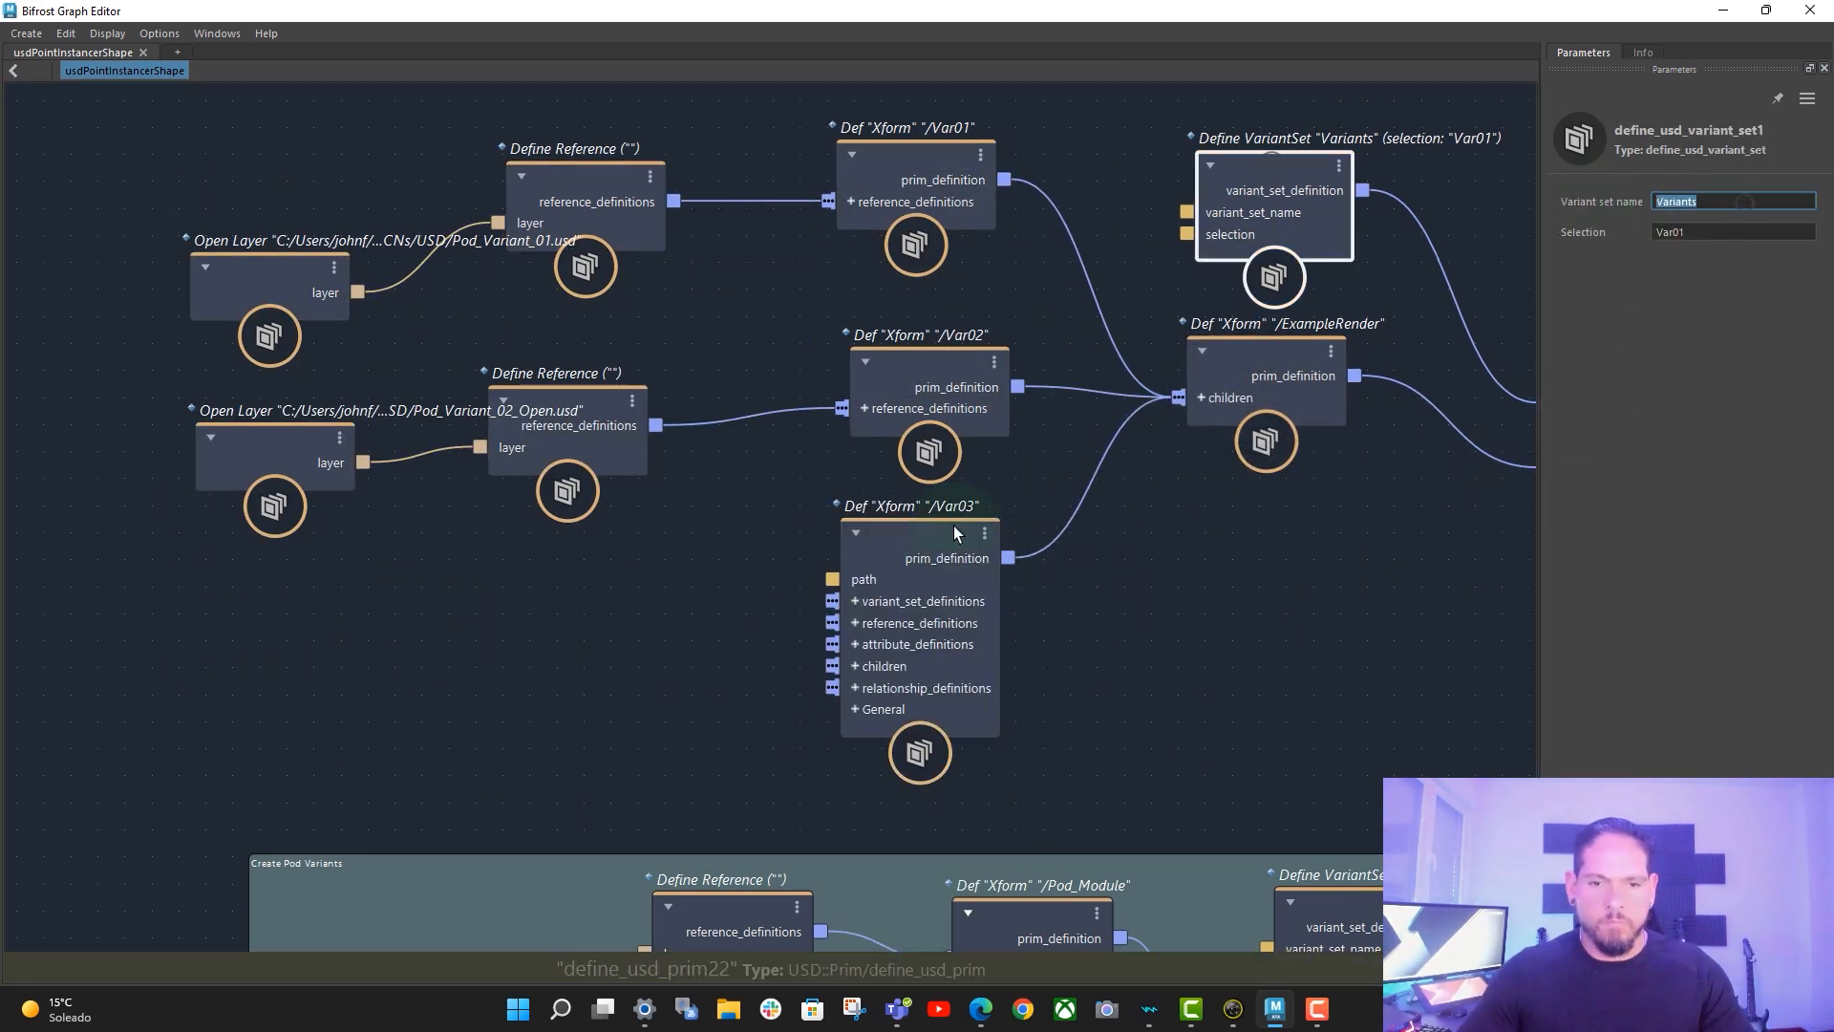
click(954, 532)
click(1697, 511)
text(Var03)
click(736, 643)
- Create a define_usd_reference node for Var03 and an open_usd_layer node for that reference, and arrange both upstream
right_click(944, 623)
click(1170, 676)
drag(909, 902, 553, 587)
right_click(535, 693)
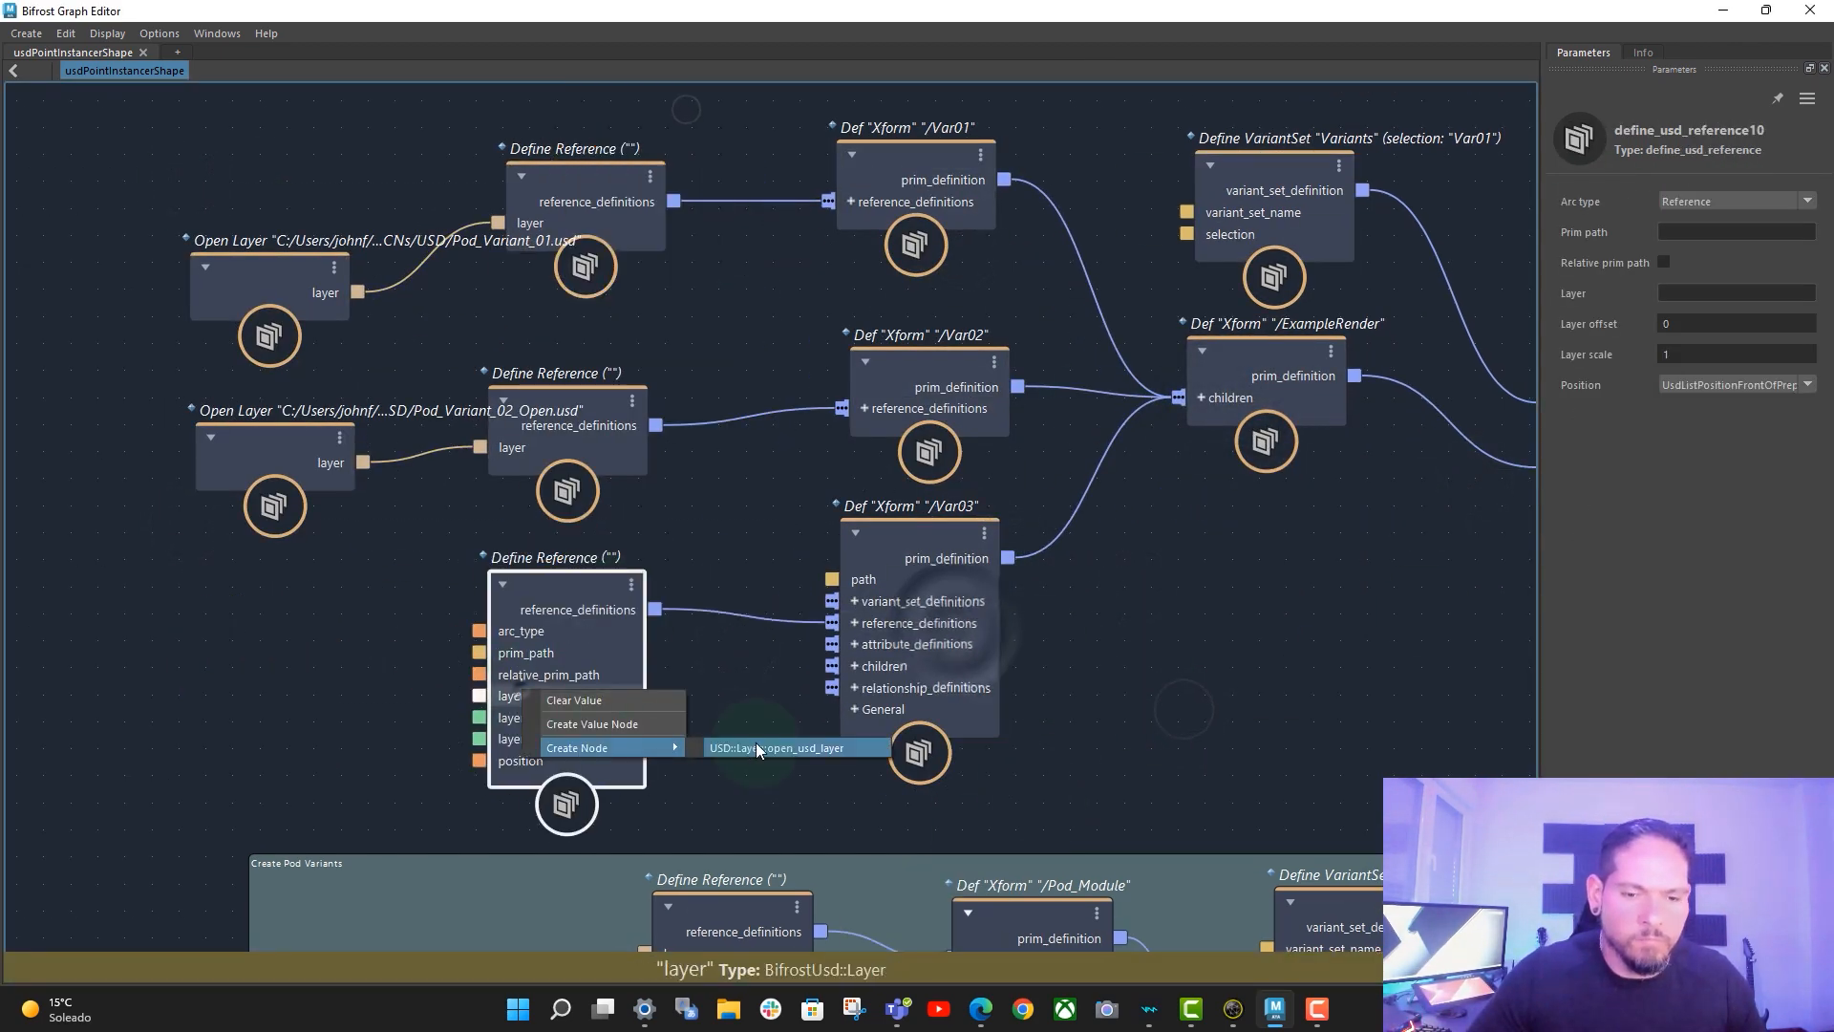
click(756, 744)
drag(322, 211, 284, 624)
- Load the third pod variant USD file into the Var03 open layer node and collapse the Var03 chain's nodes
click(1801, 232)
key(2)
drag(945, 532, 945, 545)
key(2)
- Change the variant names to Var02_Open on the /Var02 prim and Var03_Off on the /Var03 prim
drag(969, 365, 961, 362)
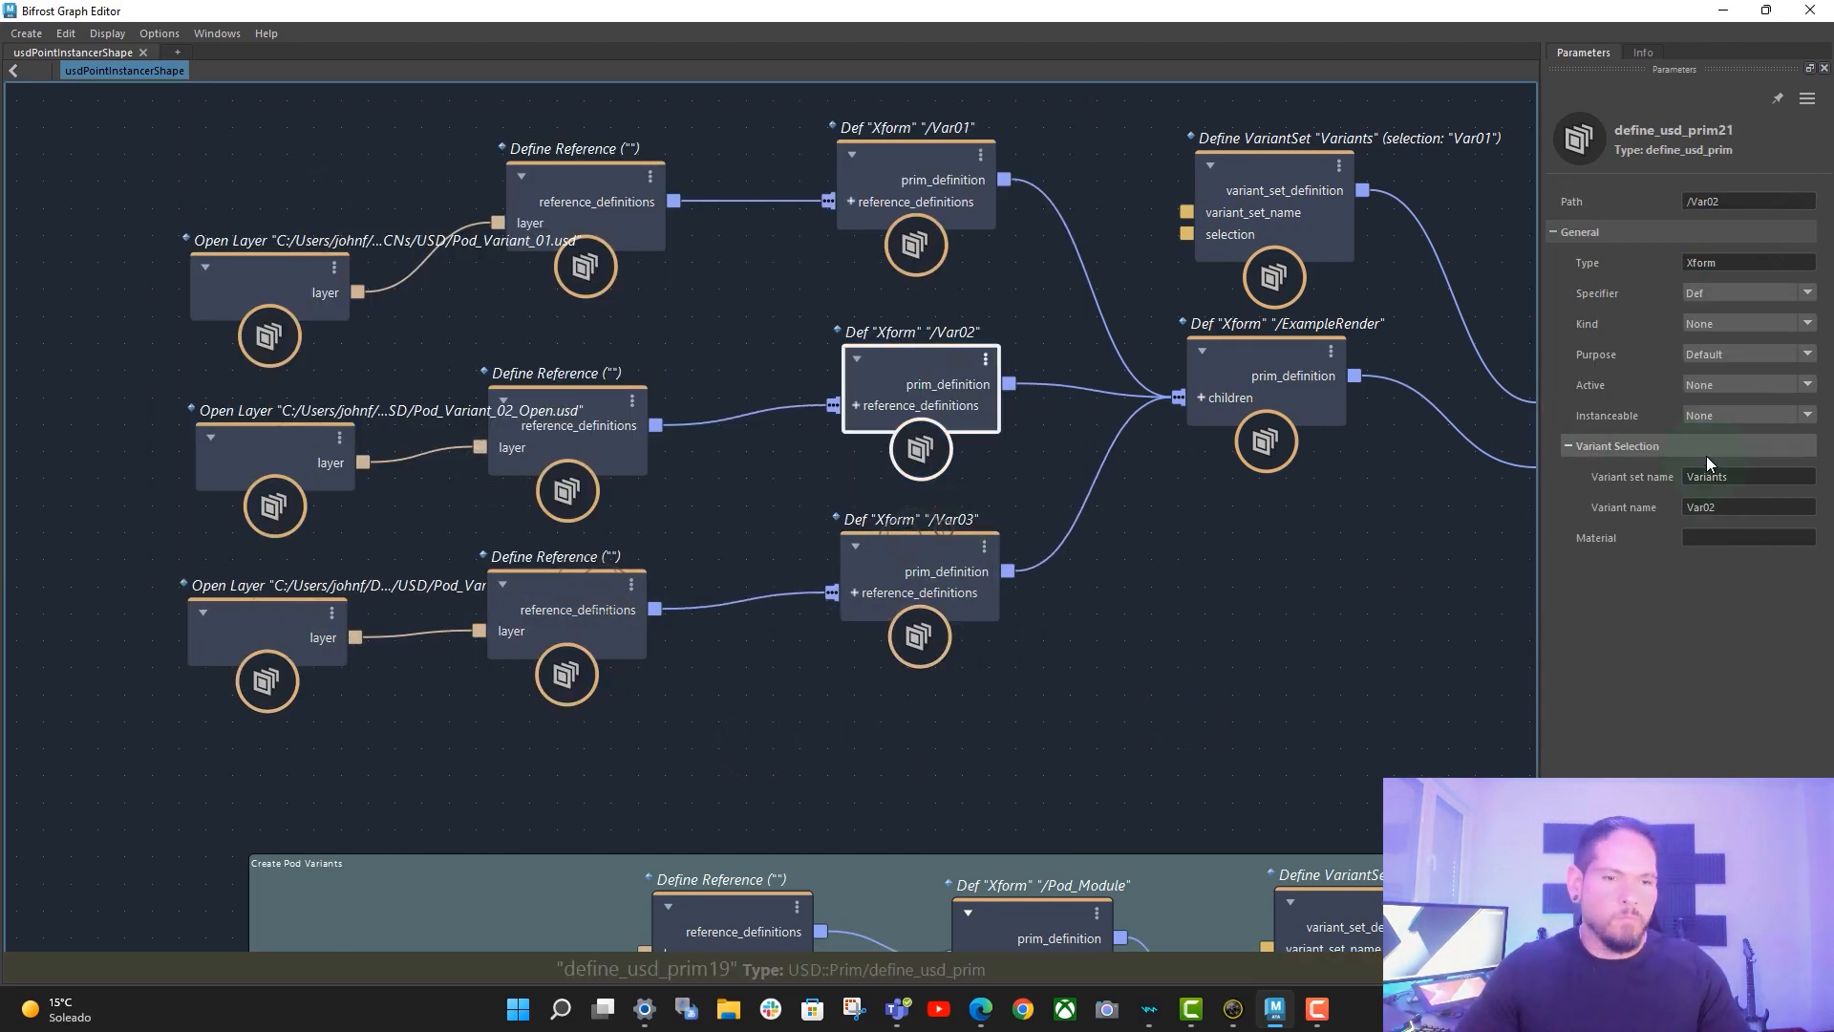
click(1730, 511)
text(_Open)
click(945, 548)
click(1736, 509)
text(_Int)
- Select all three variant node chains and move them up relative to the ExampleRender node
alt+middle_drag(1153, 565, 1130, 634)
drag(111, 184, 1012, 745)
alt+middle_drag(1137, 669, 780, 591)
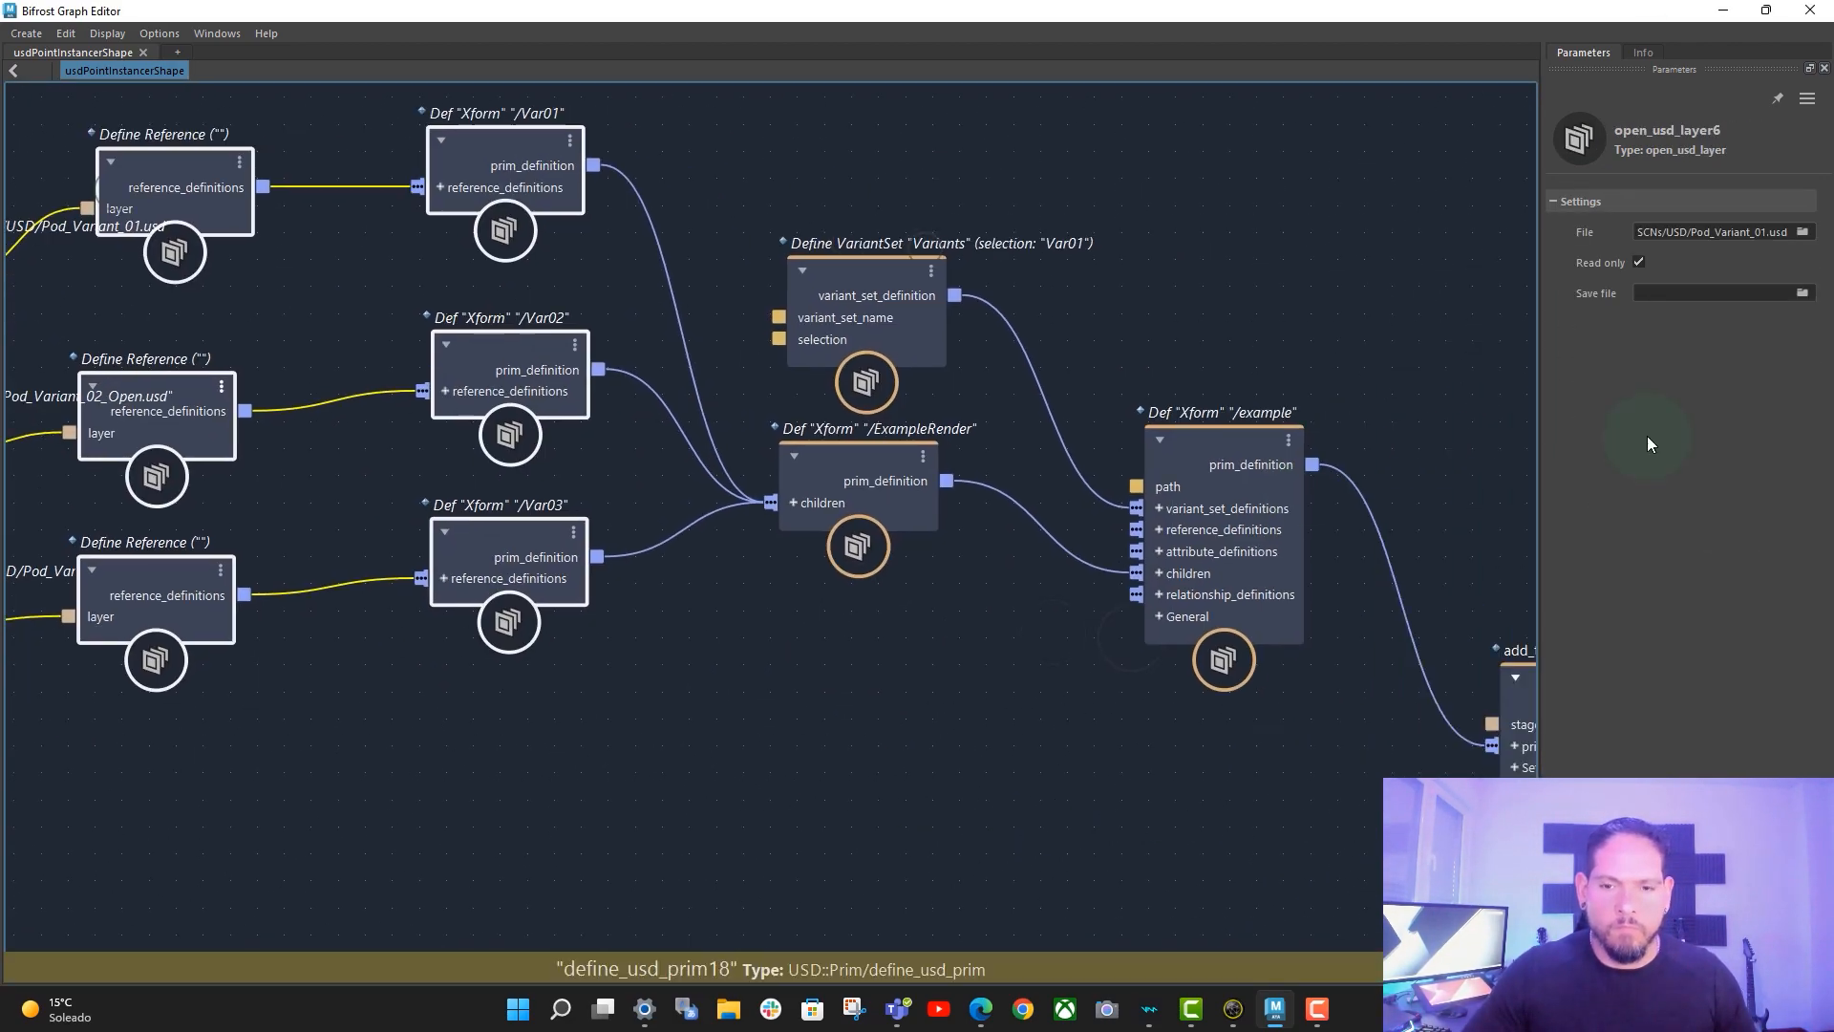
alt+middle_drag(1059, 703, 1126, 737)
scroll(1126, 737, down, 2)
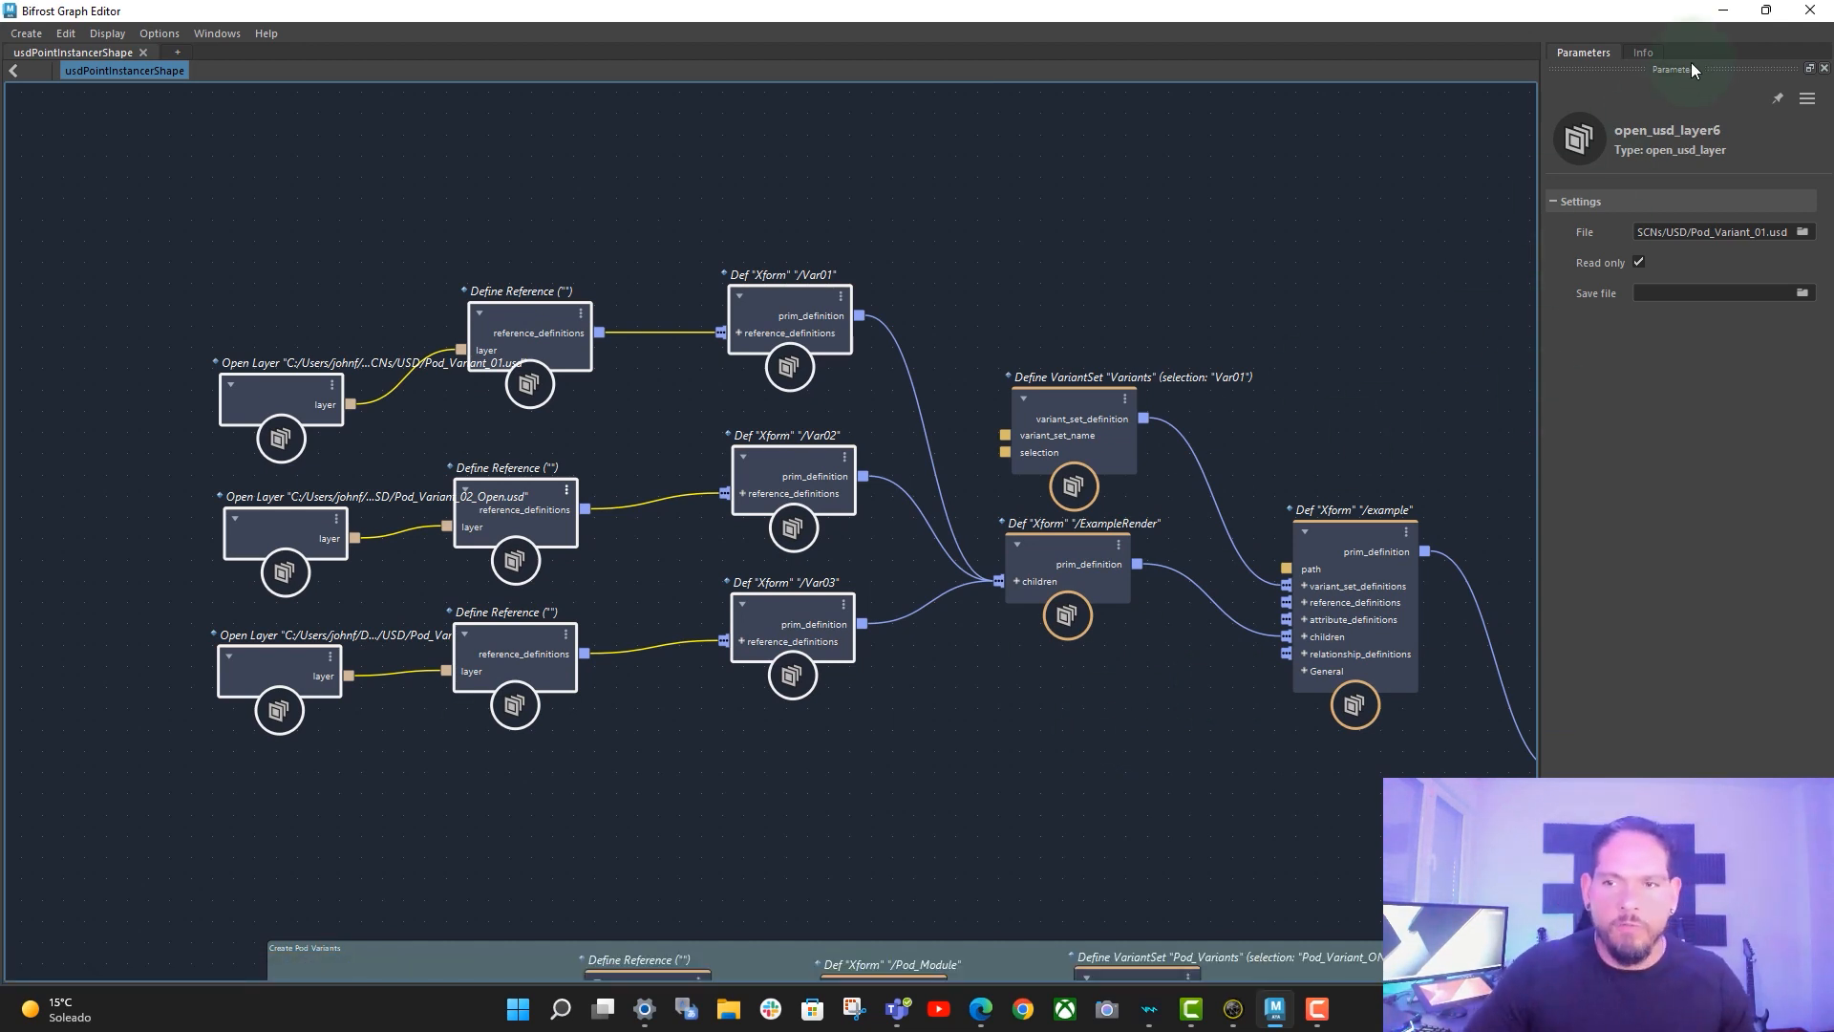
- Return to the Maya scene, expand the example prim's hierarchy and switch its Variants variant set to Var02_Open
click(1723, 11)
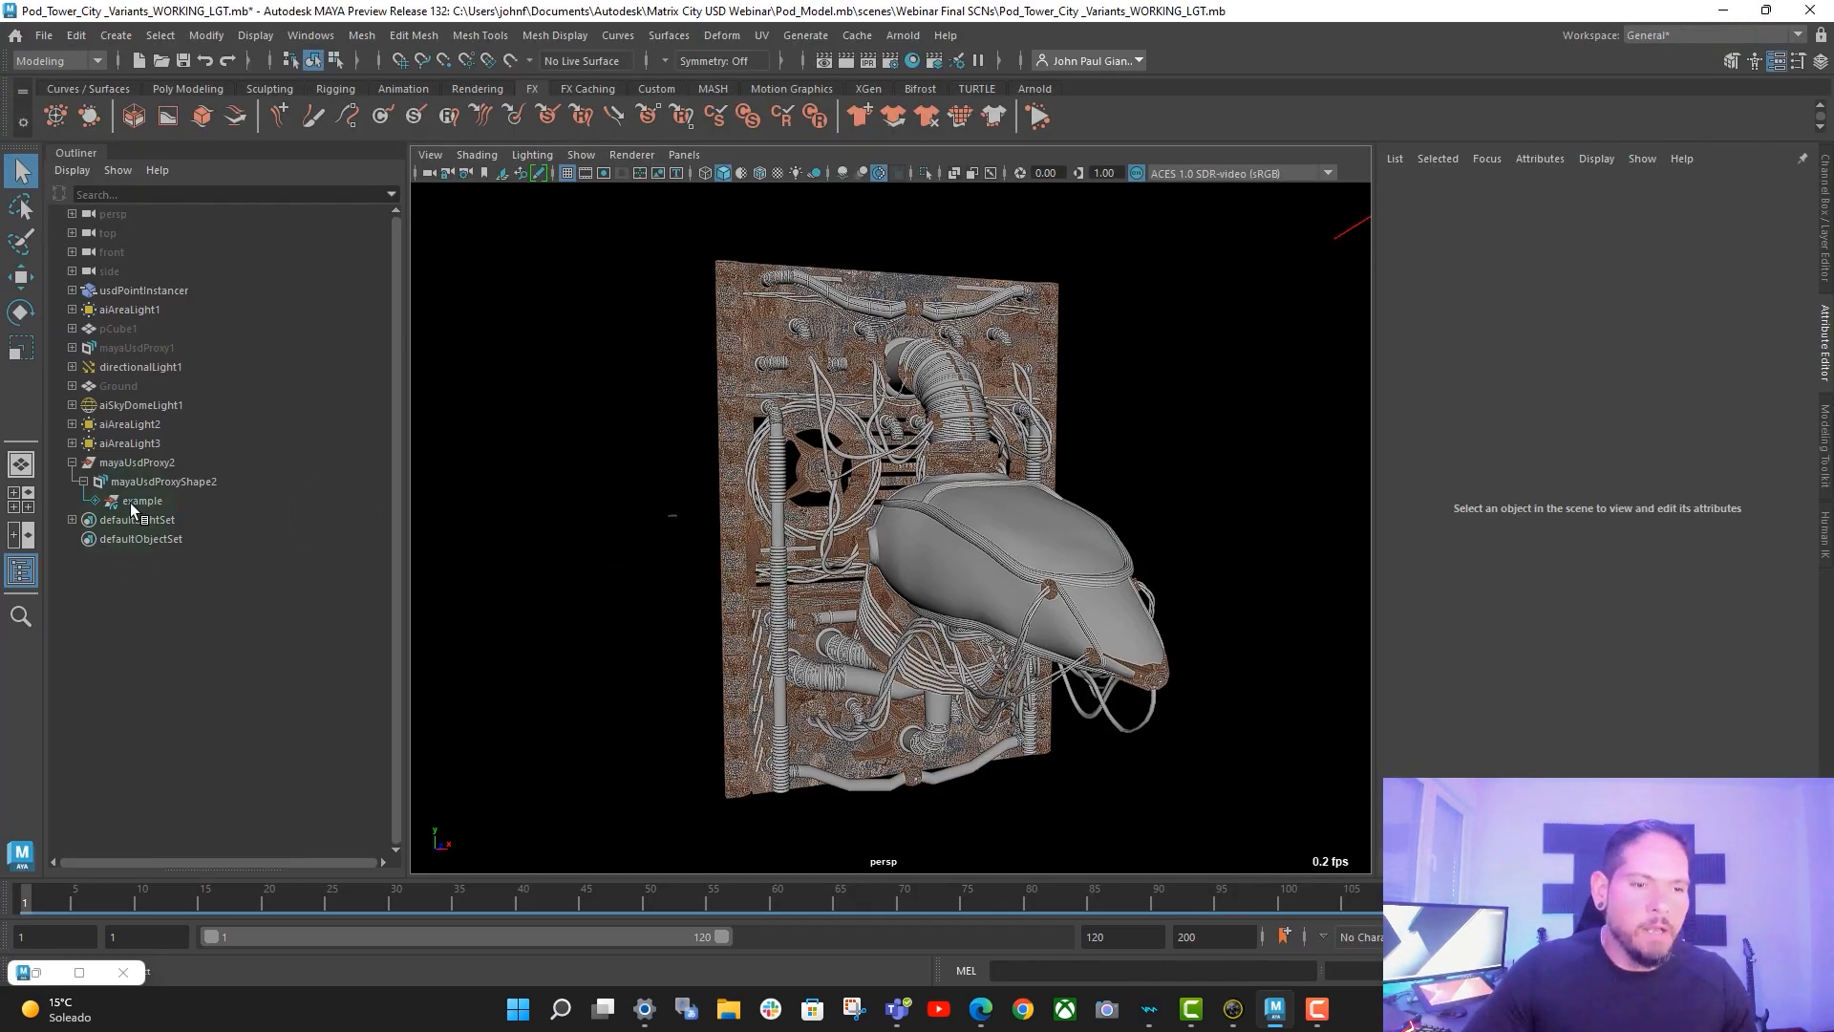
click(96, 500)
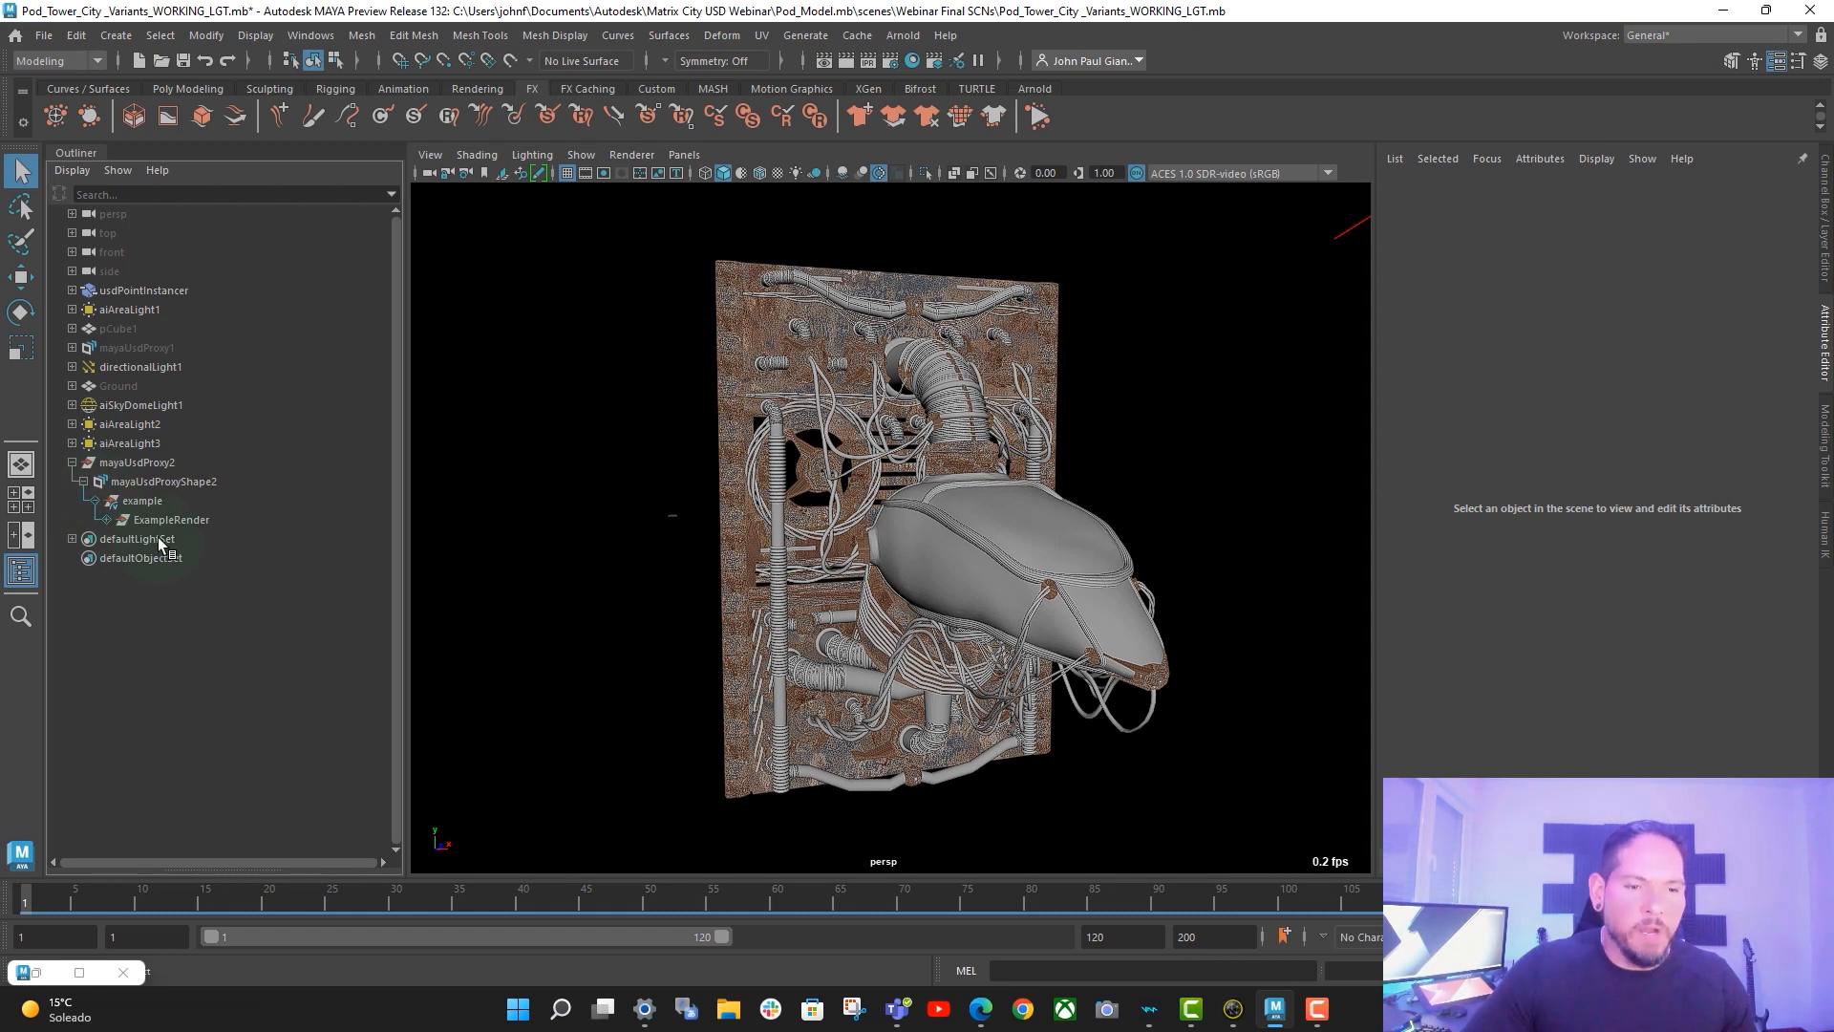
click(107, 521)
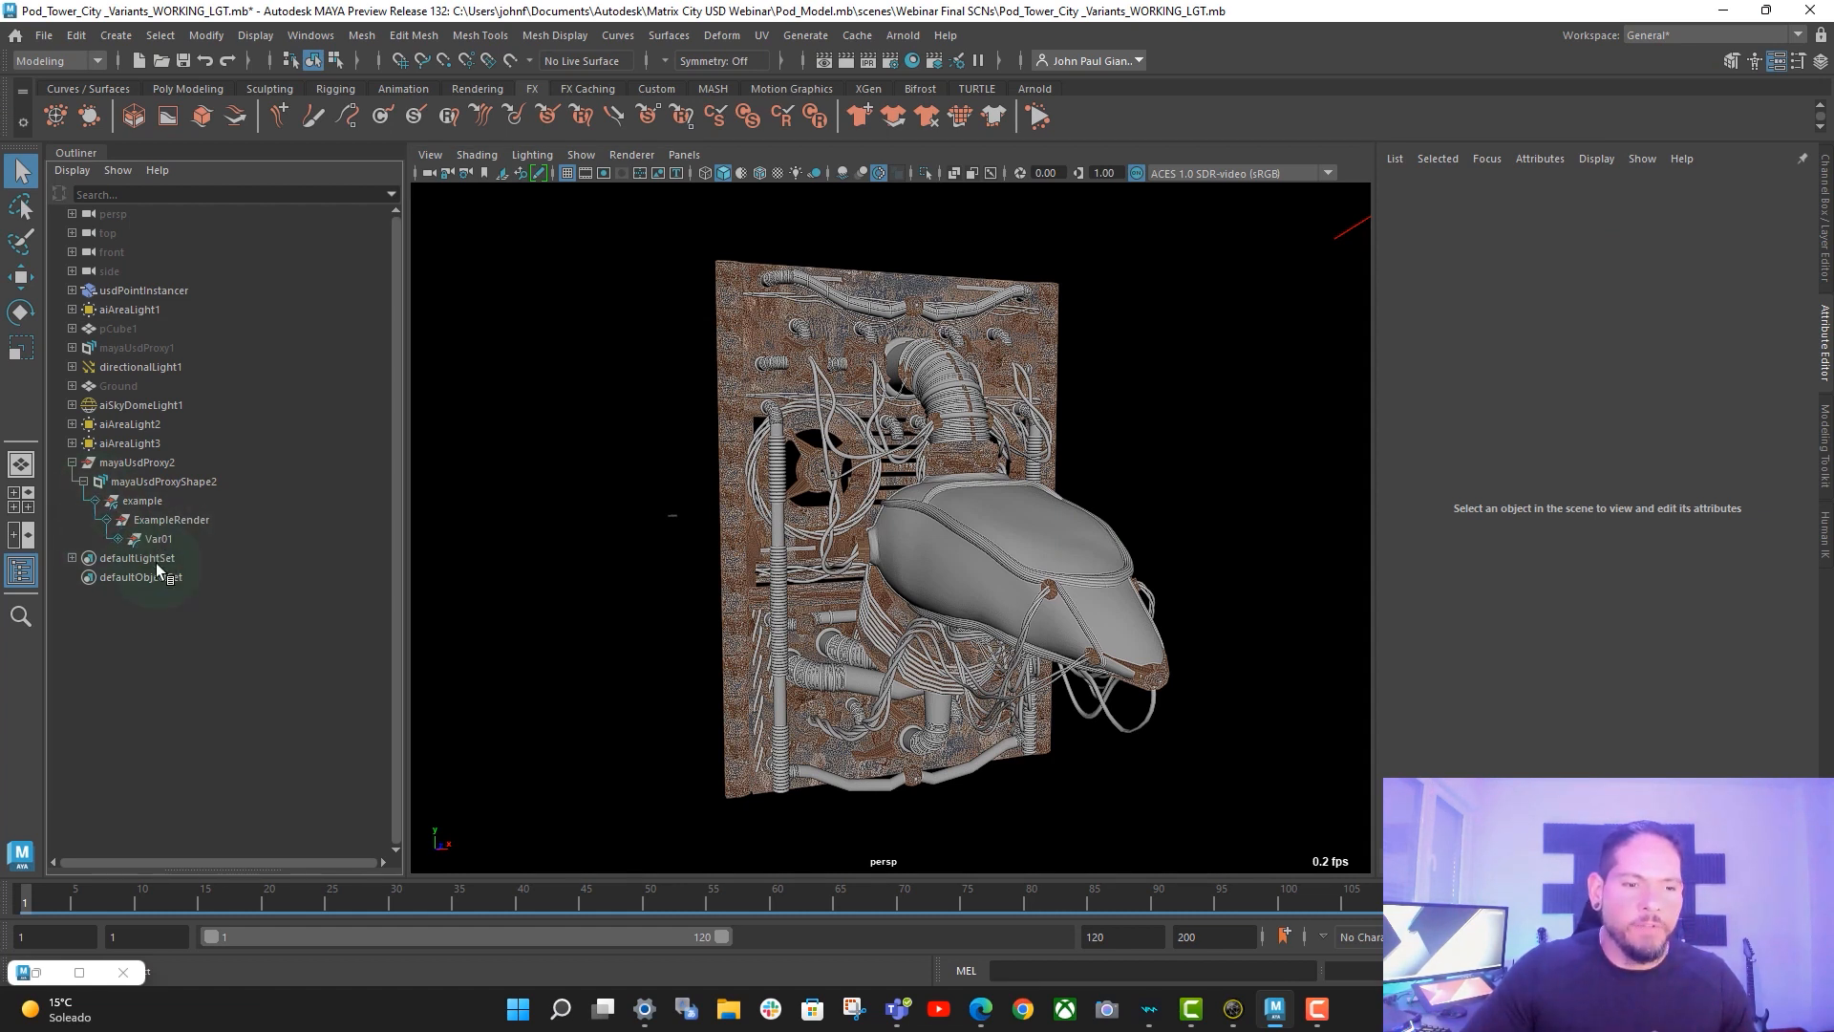
right_click(146, 506)
mouse_move(238, 570)
mouse_move(433, 583)
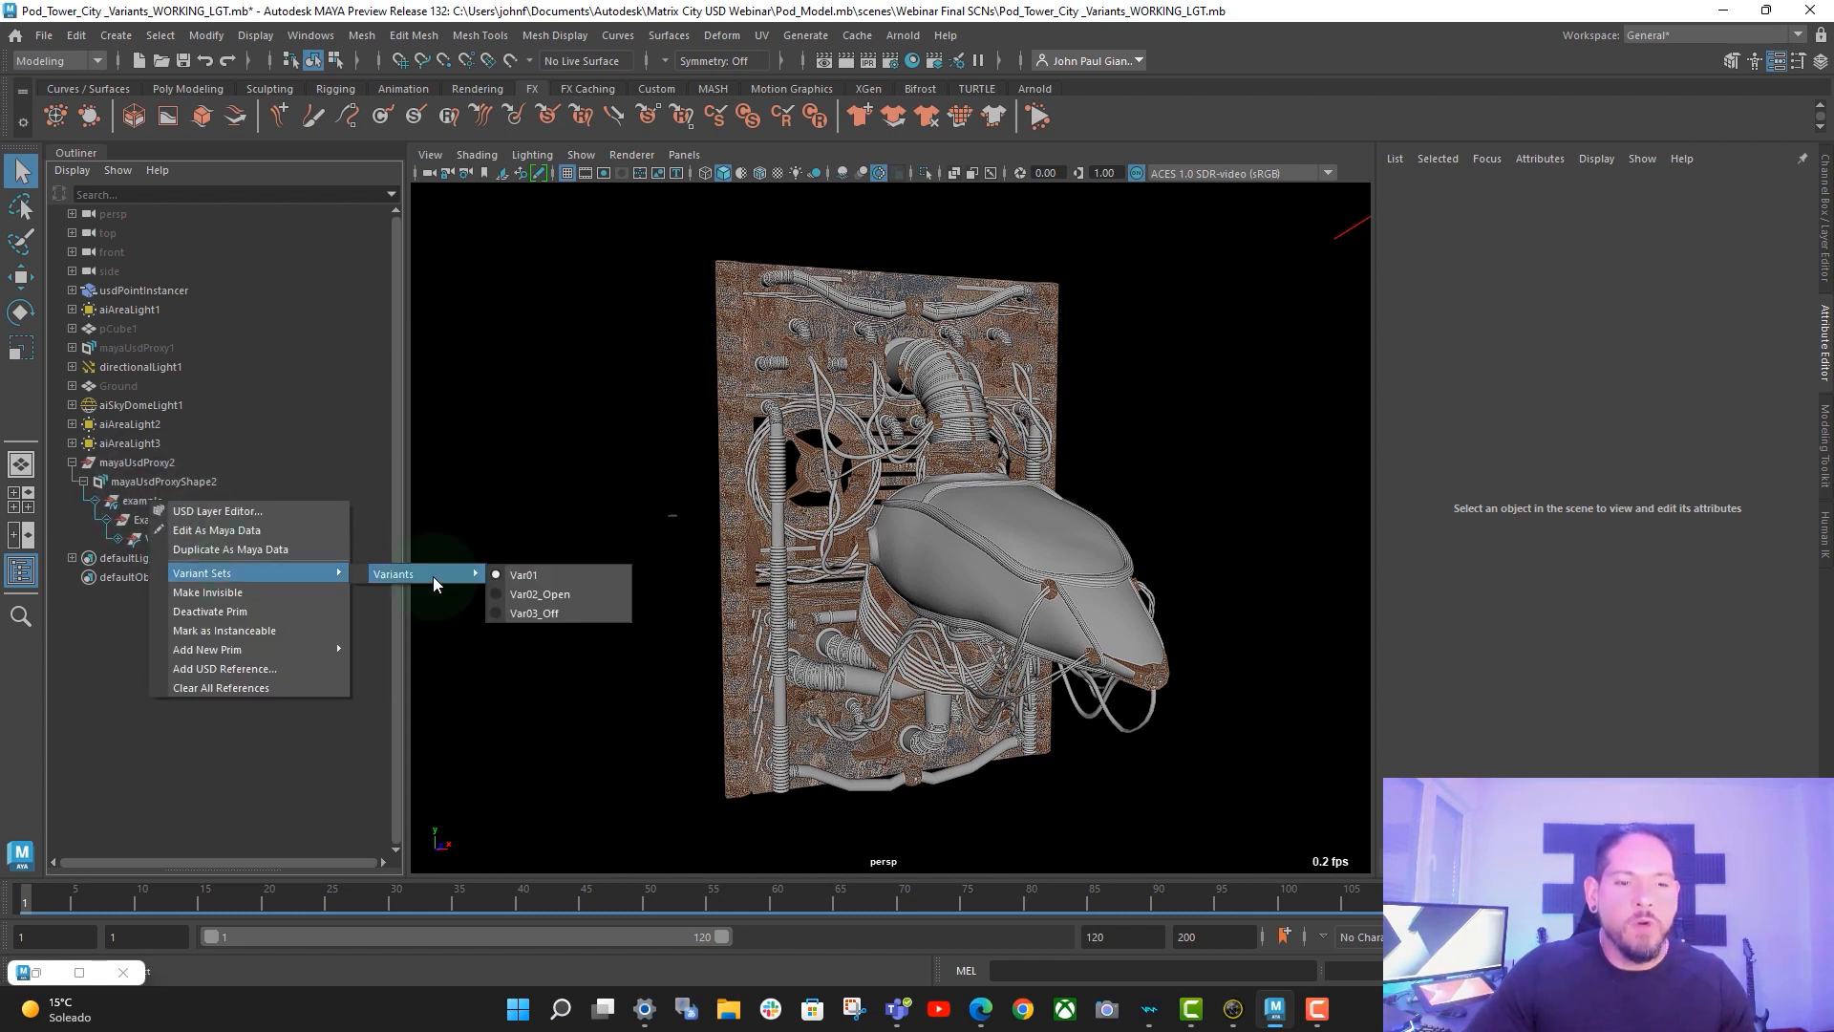
click(573, 595)
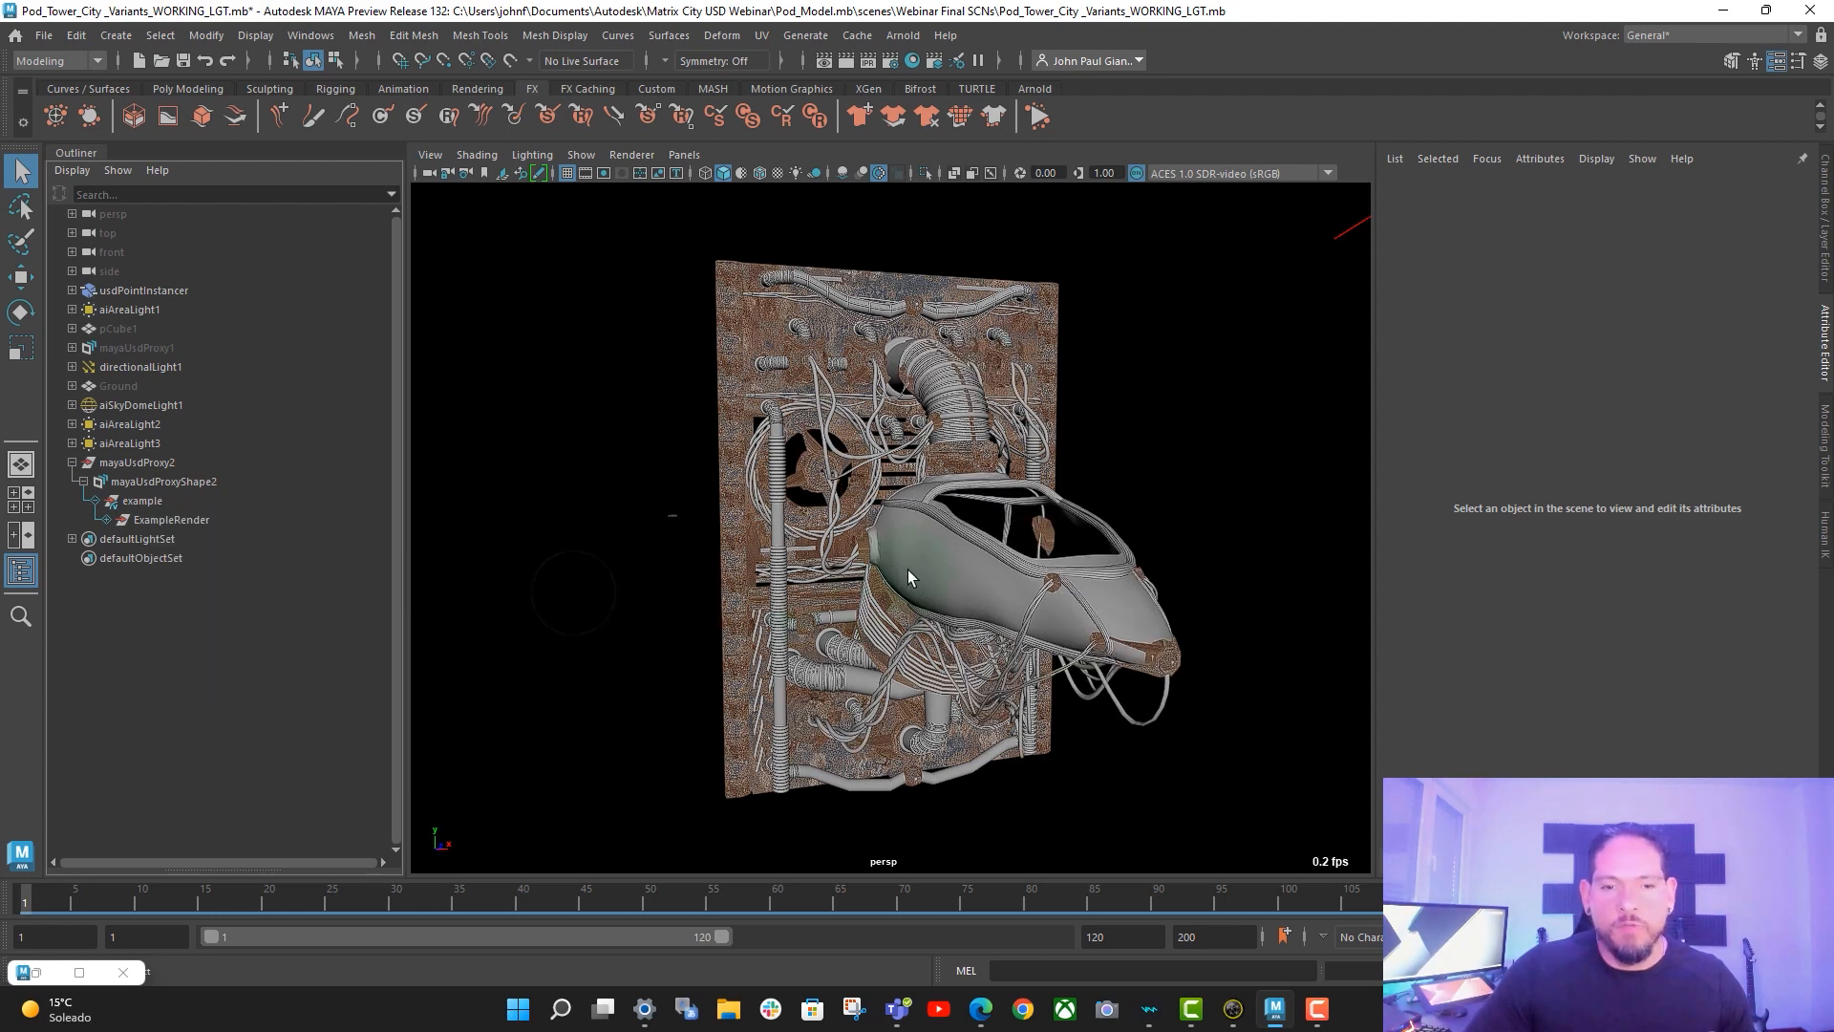
- Switch the example prim's Variants variant set to Var03_Off
right_click(147, 501)
mouse_move(334, 574)
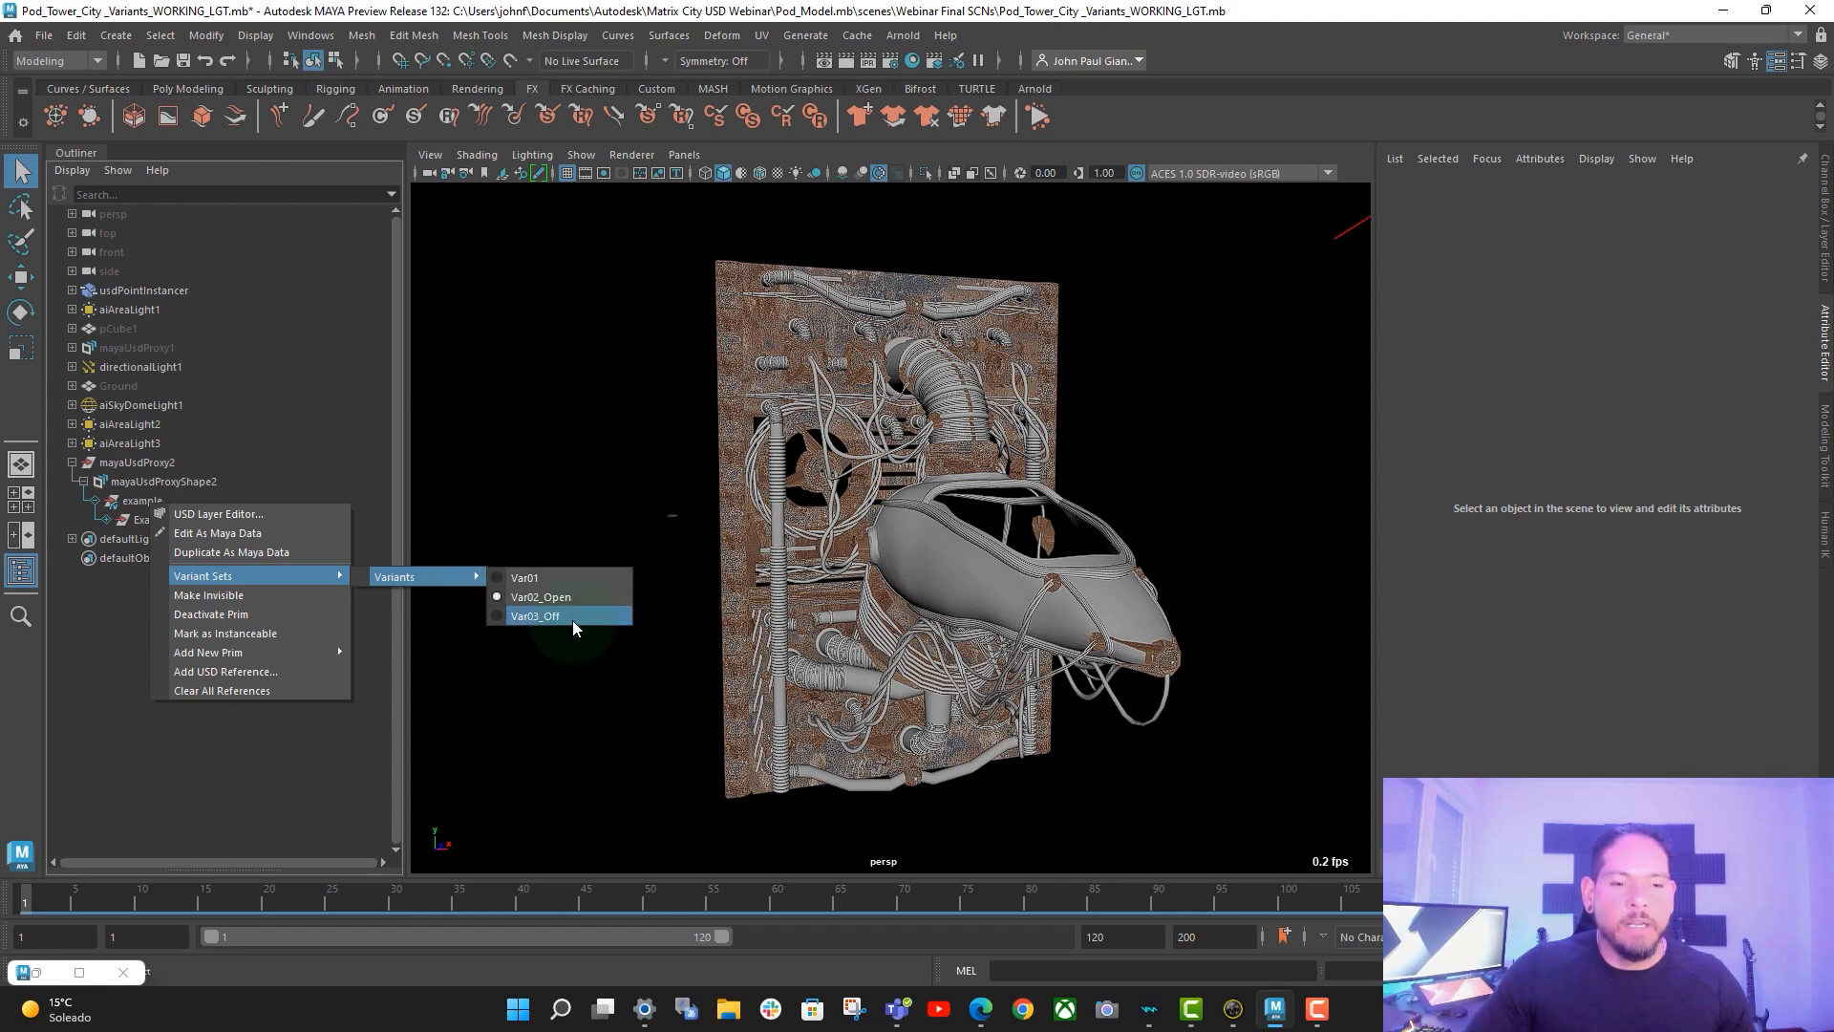
click(575, 617)
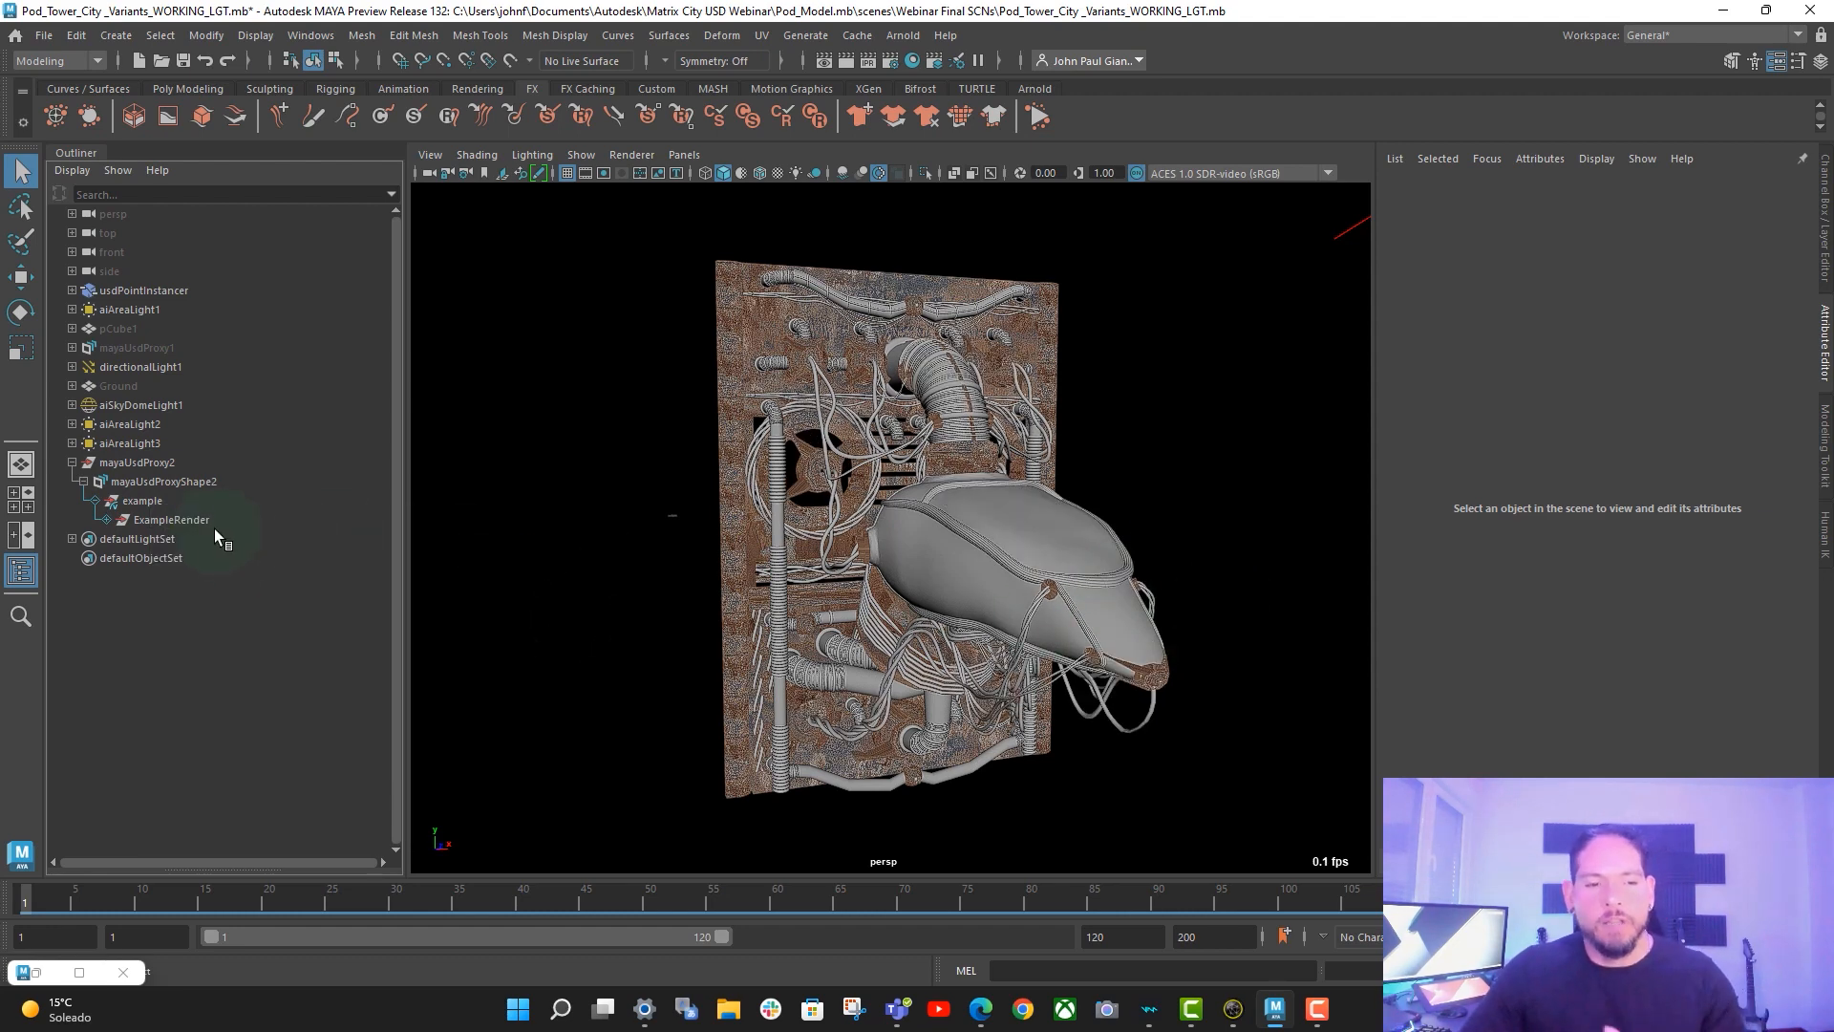
- Switch the example prim's Variants variant set to Var01
right_click(151, 500)
mouse_move(335, 573)
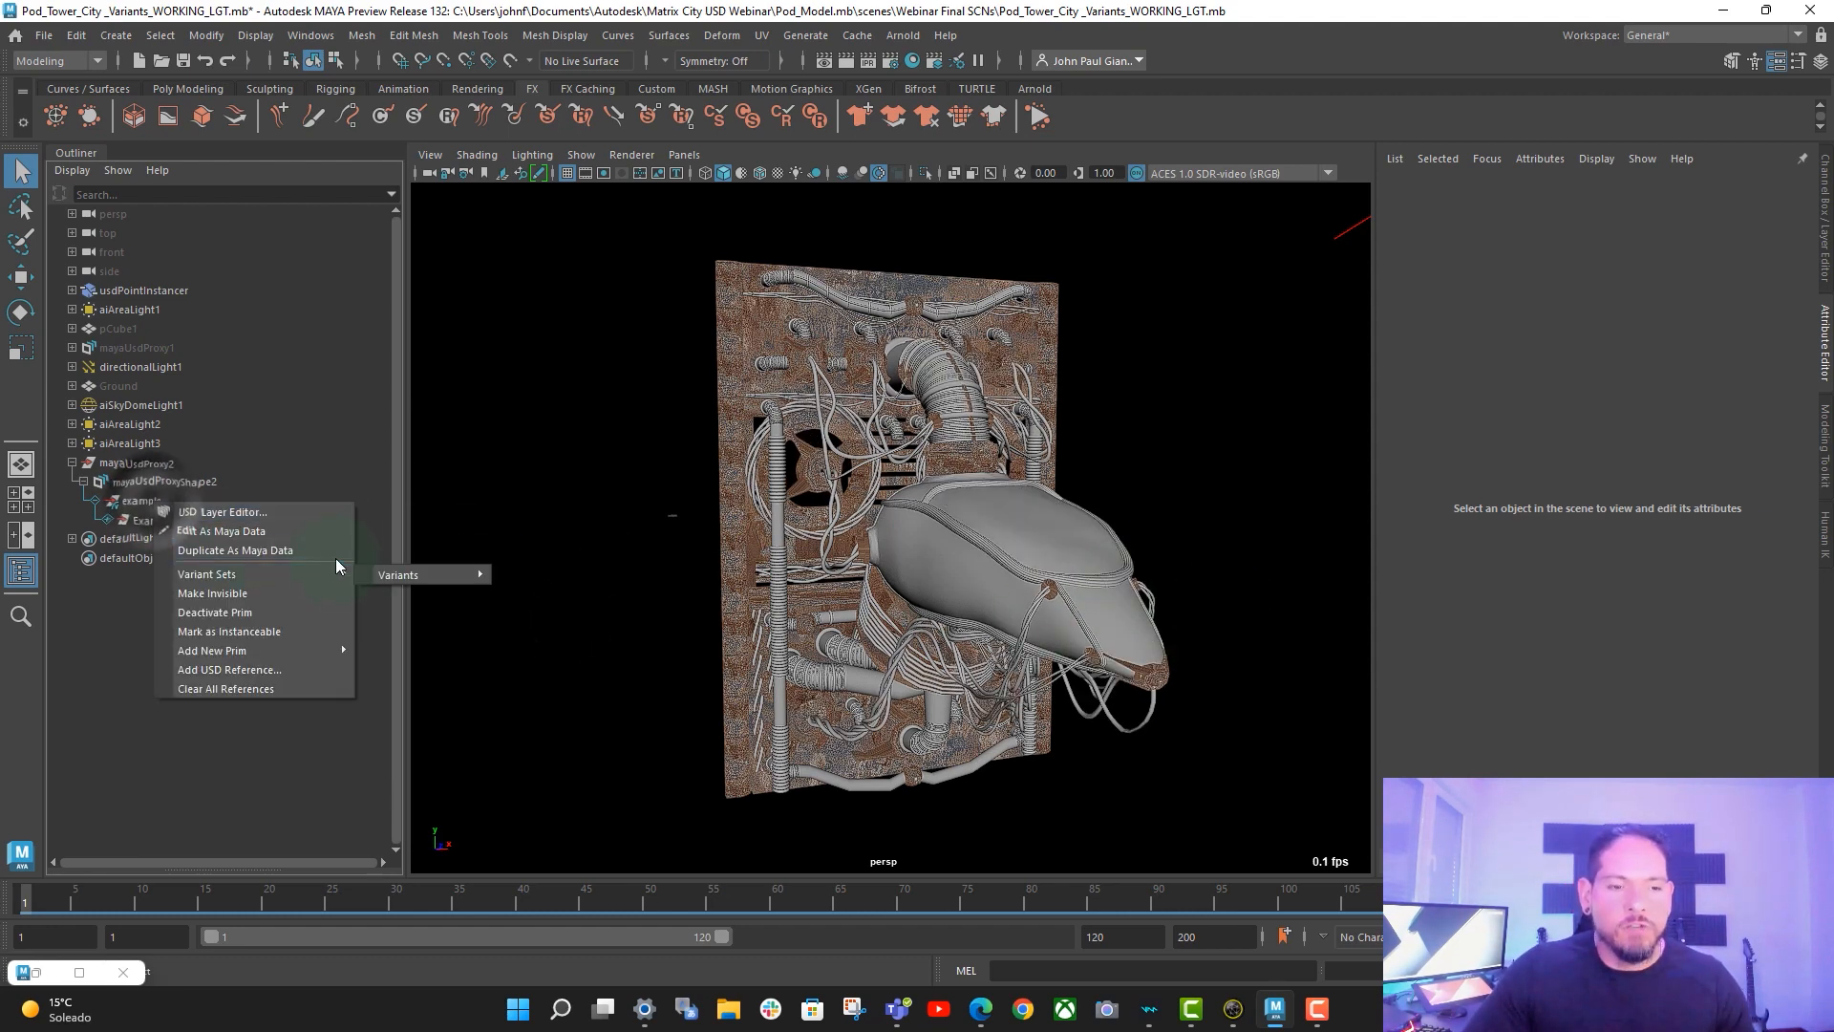
mouse_move(422, 573)
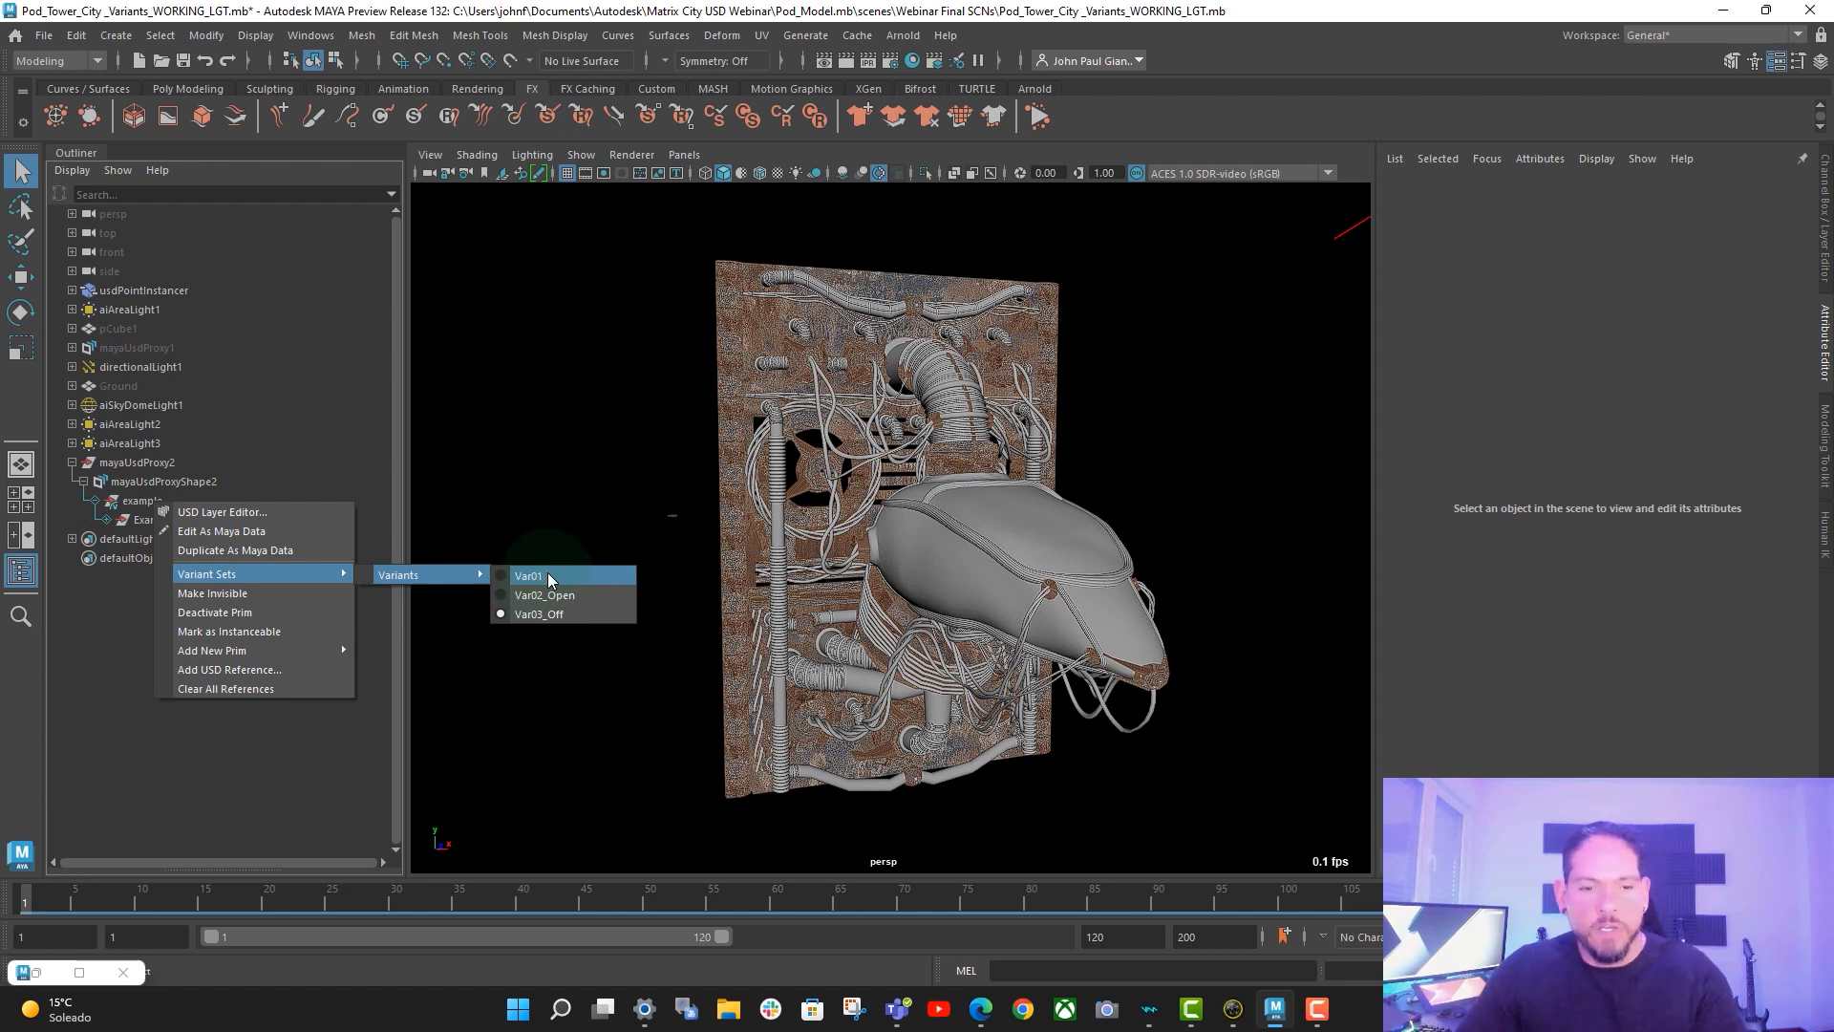
click(547, 575)
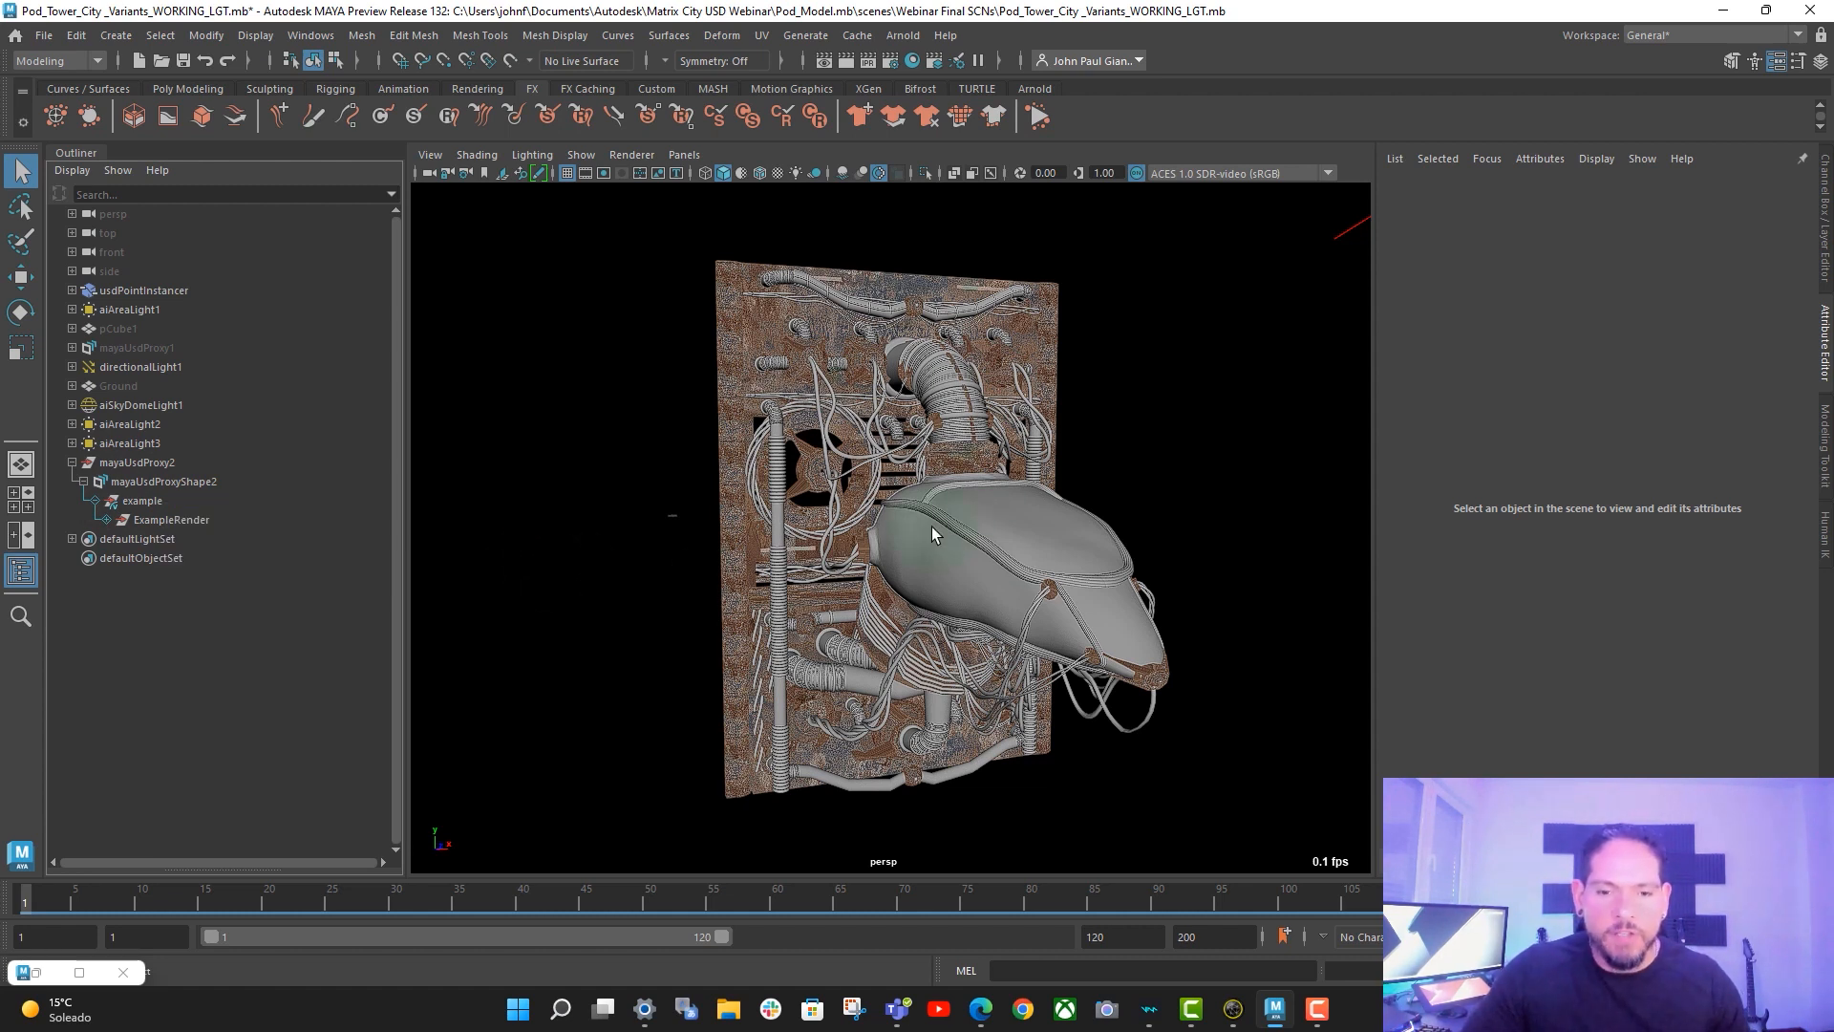
click(429, 524)
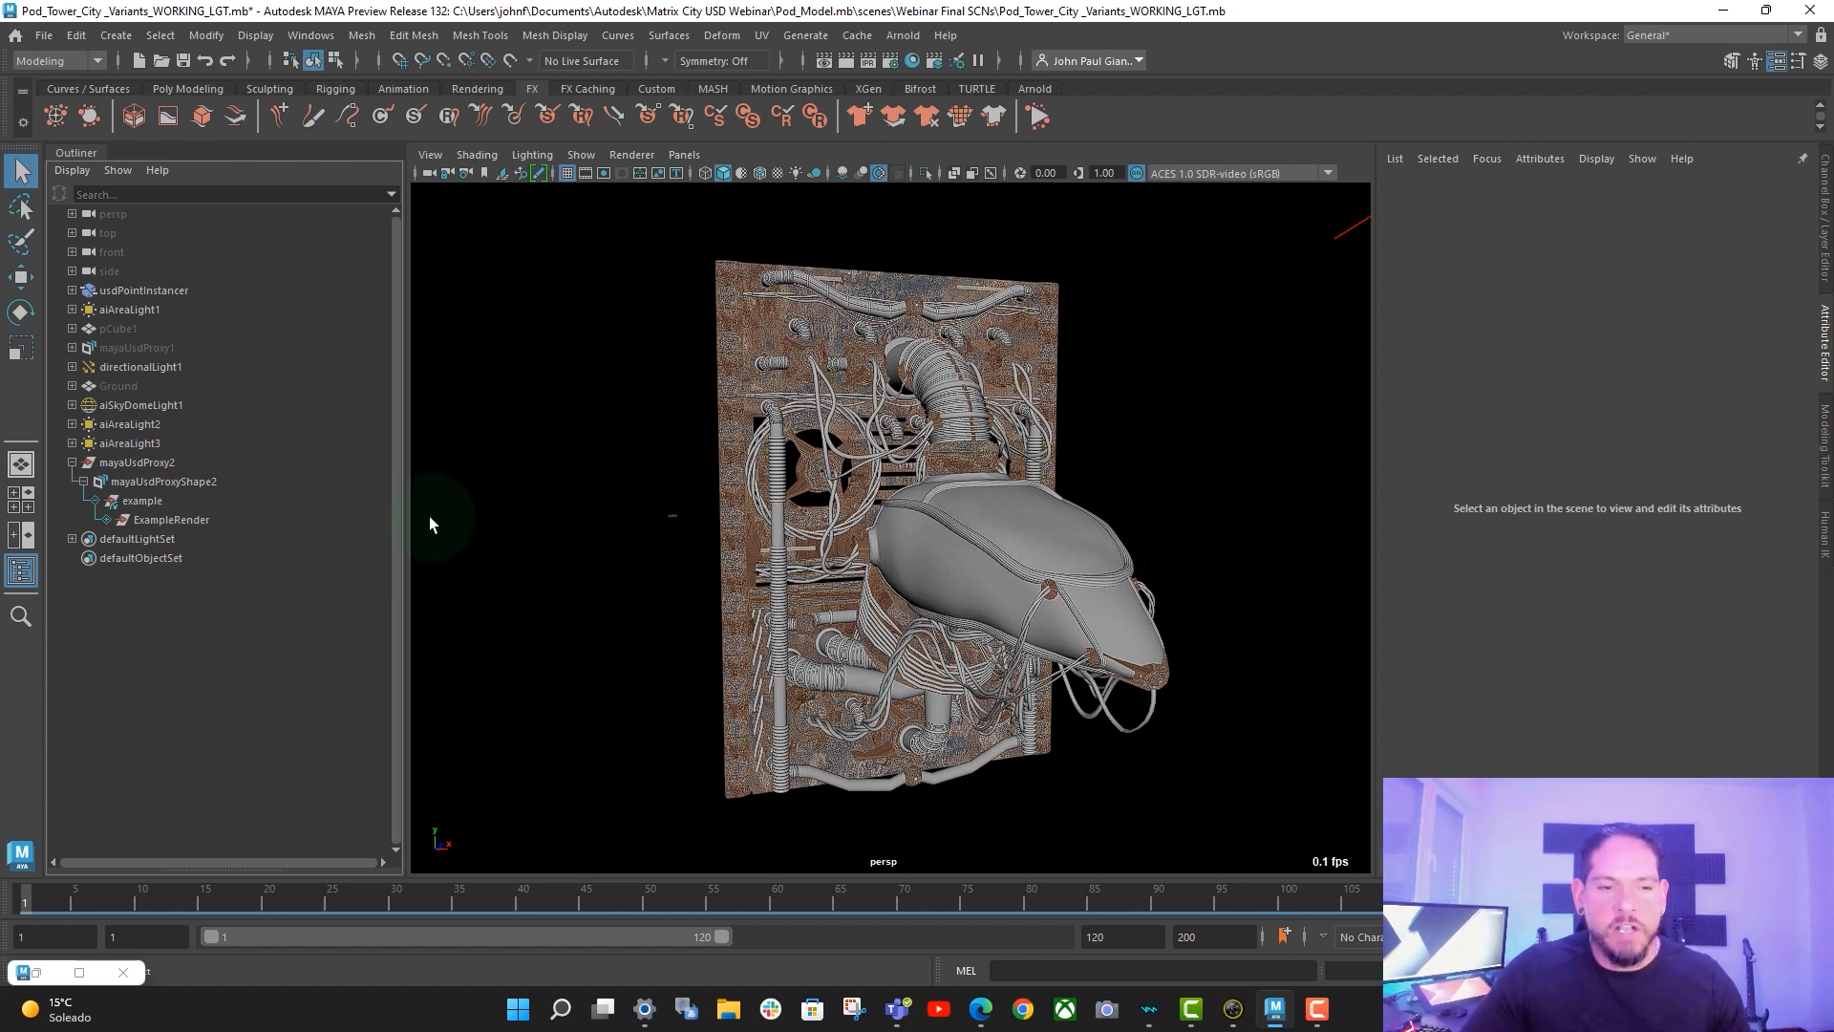
- Set the example prim's Variants variant set back to Var02_Open
right_click(154, 500)
mouse_move(316, 576)
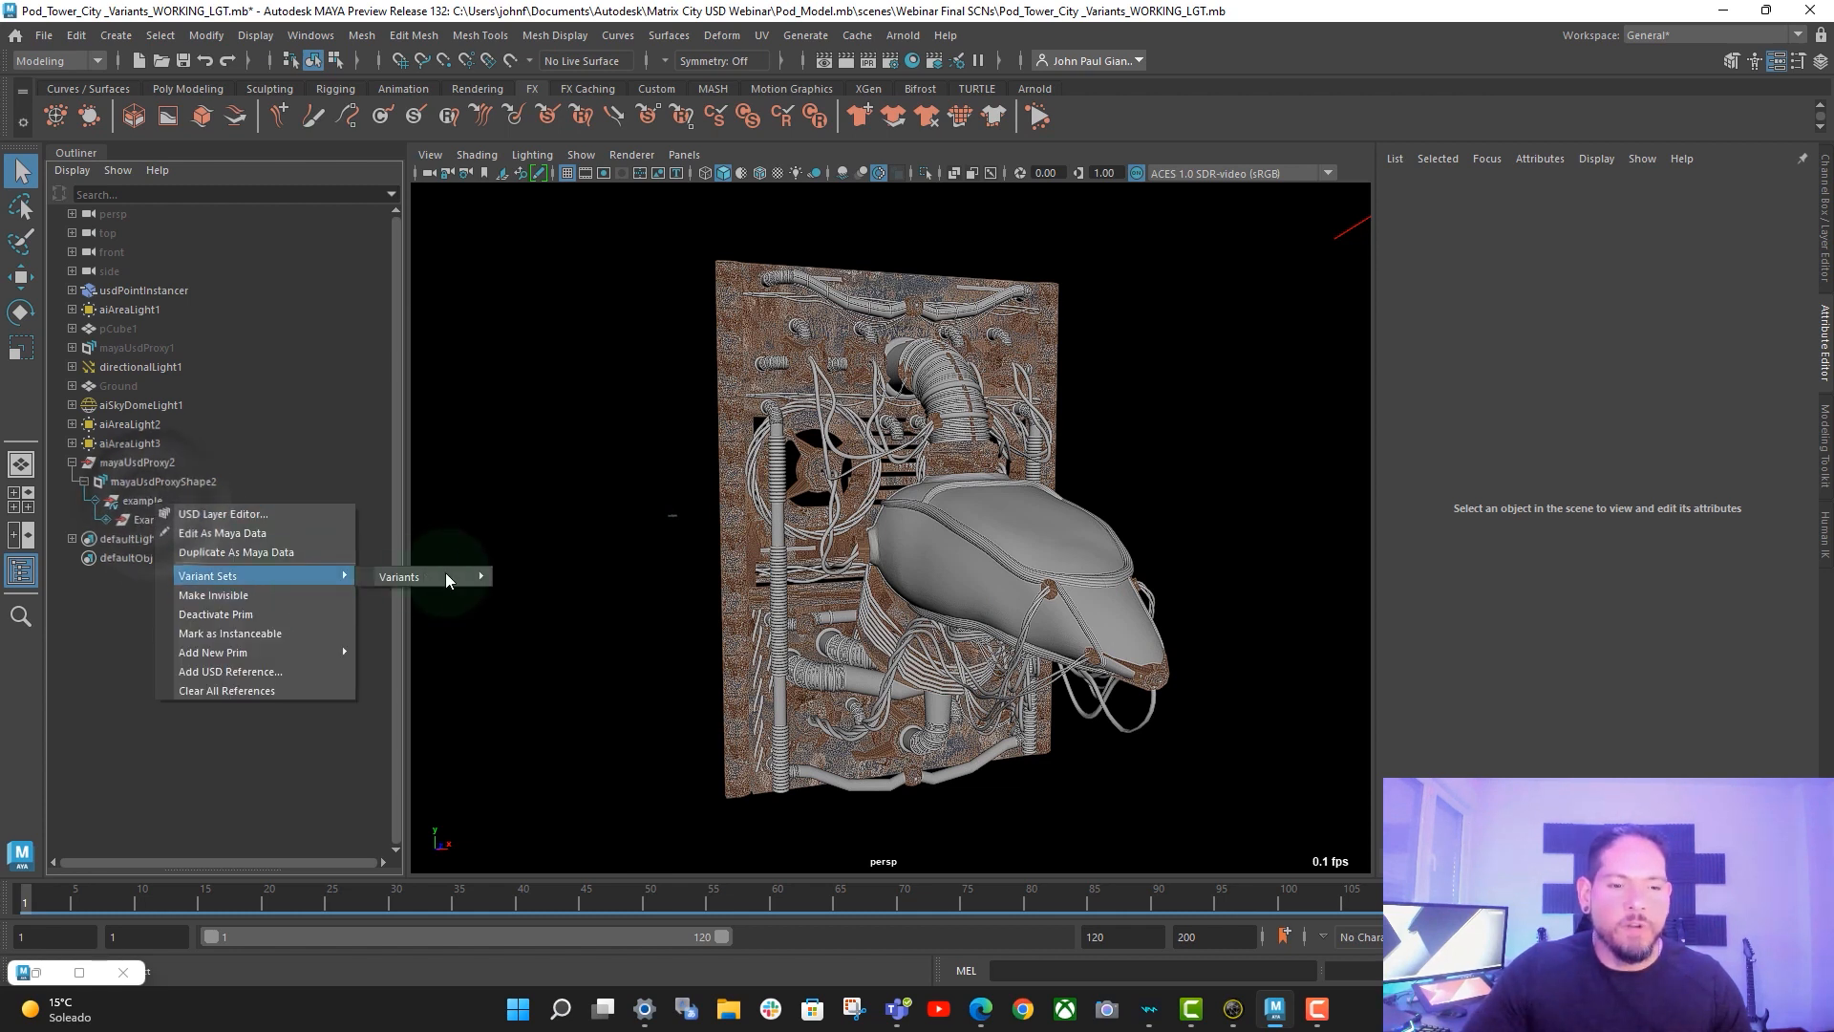
mouse_move(445, 576)
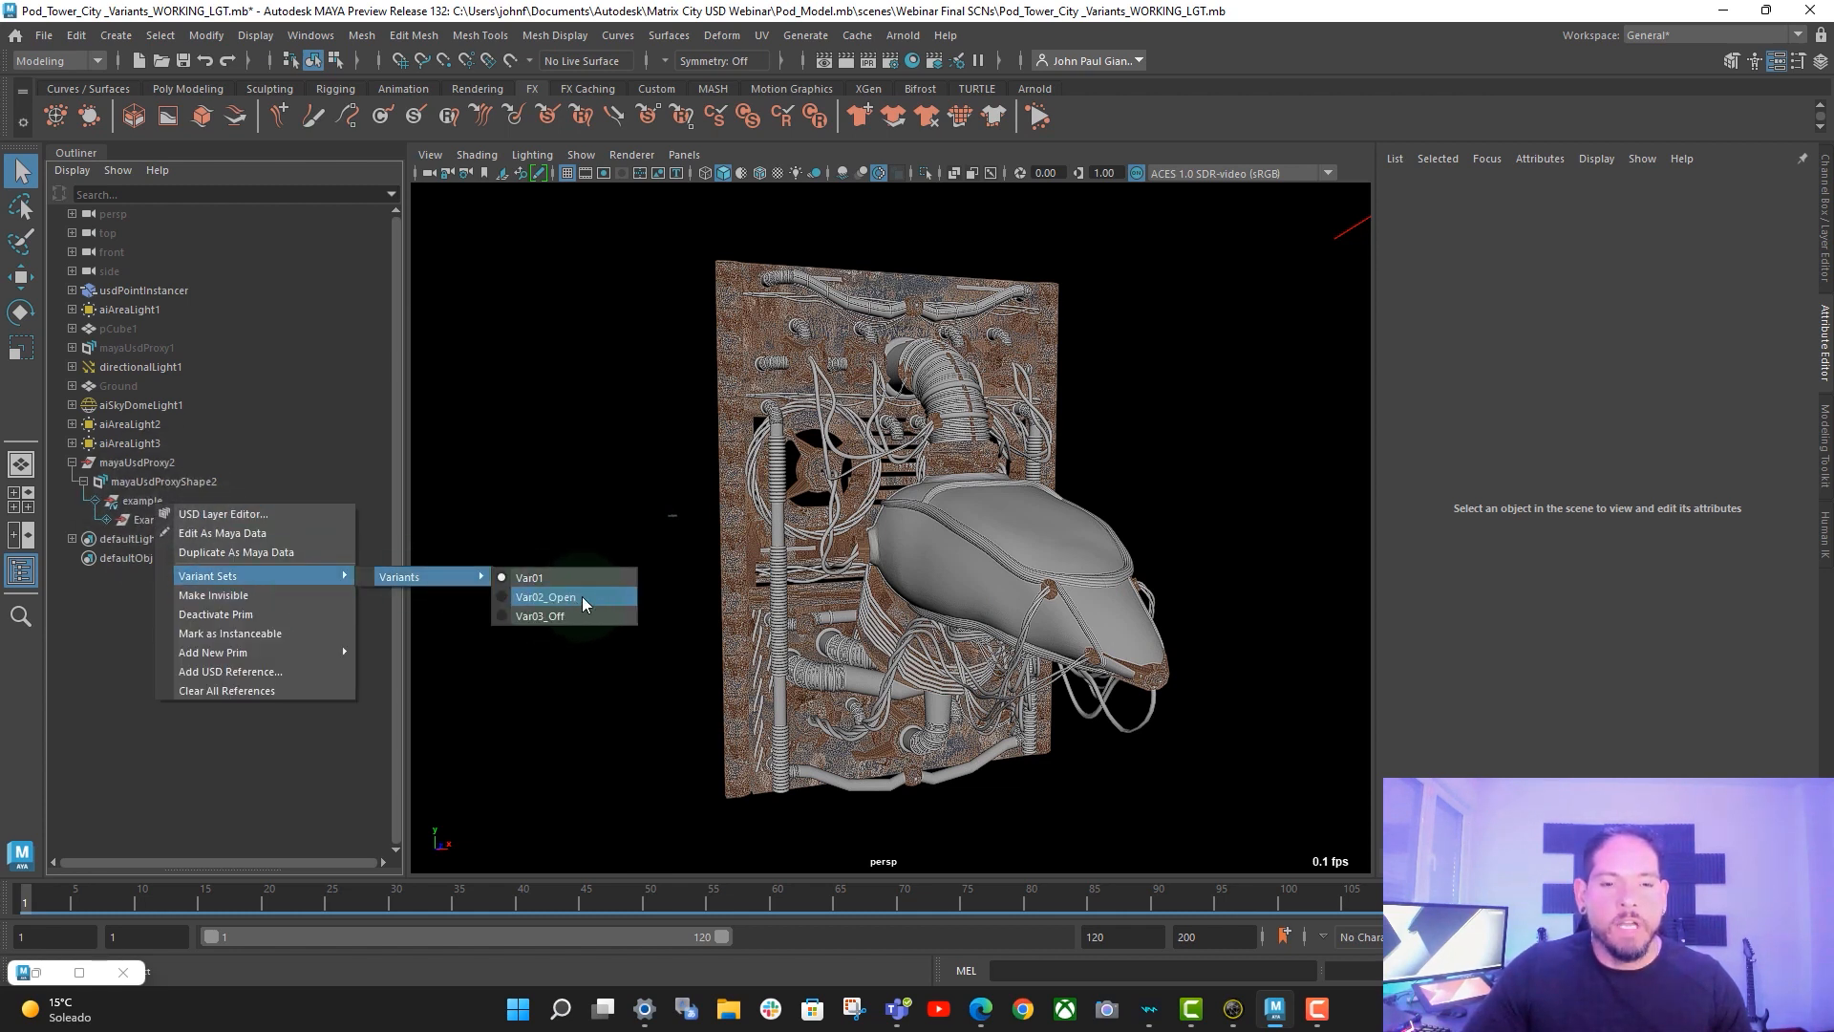
click(582, 597)
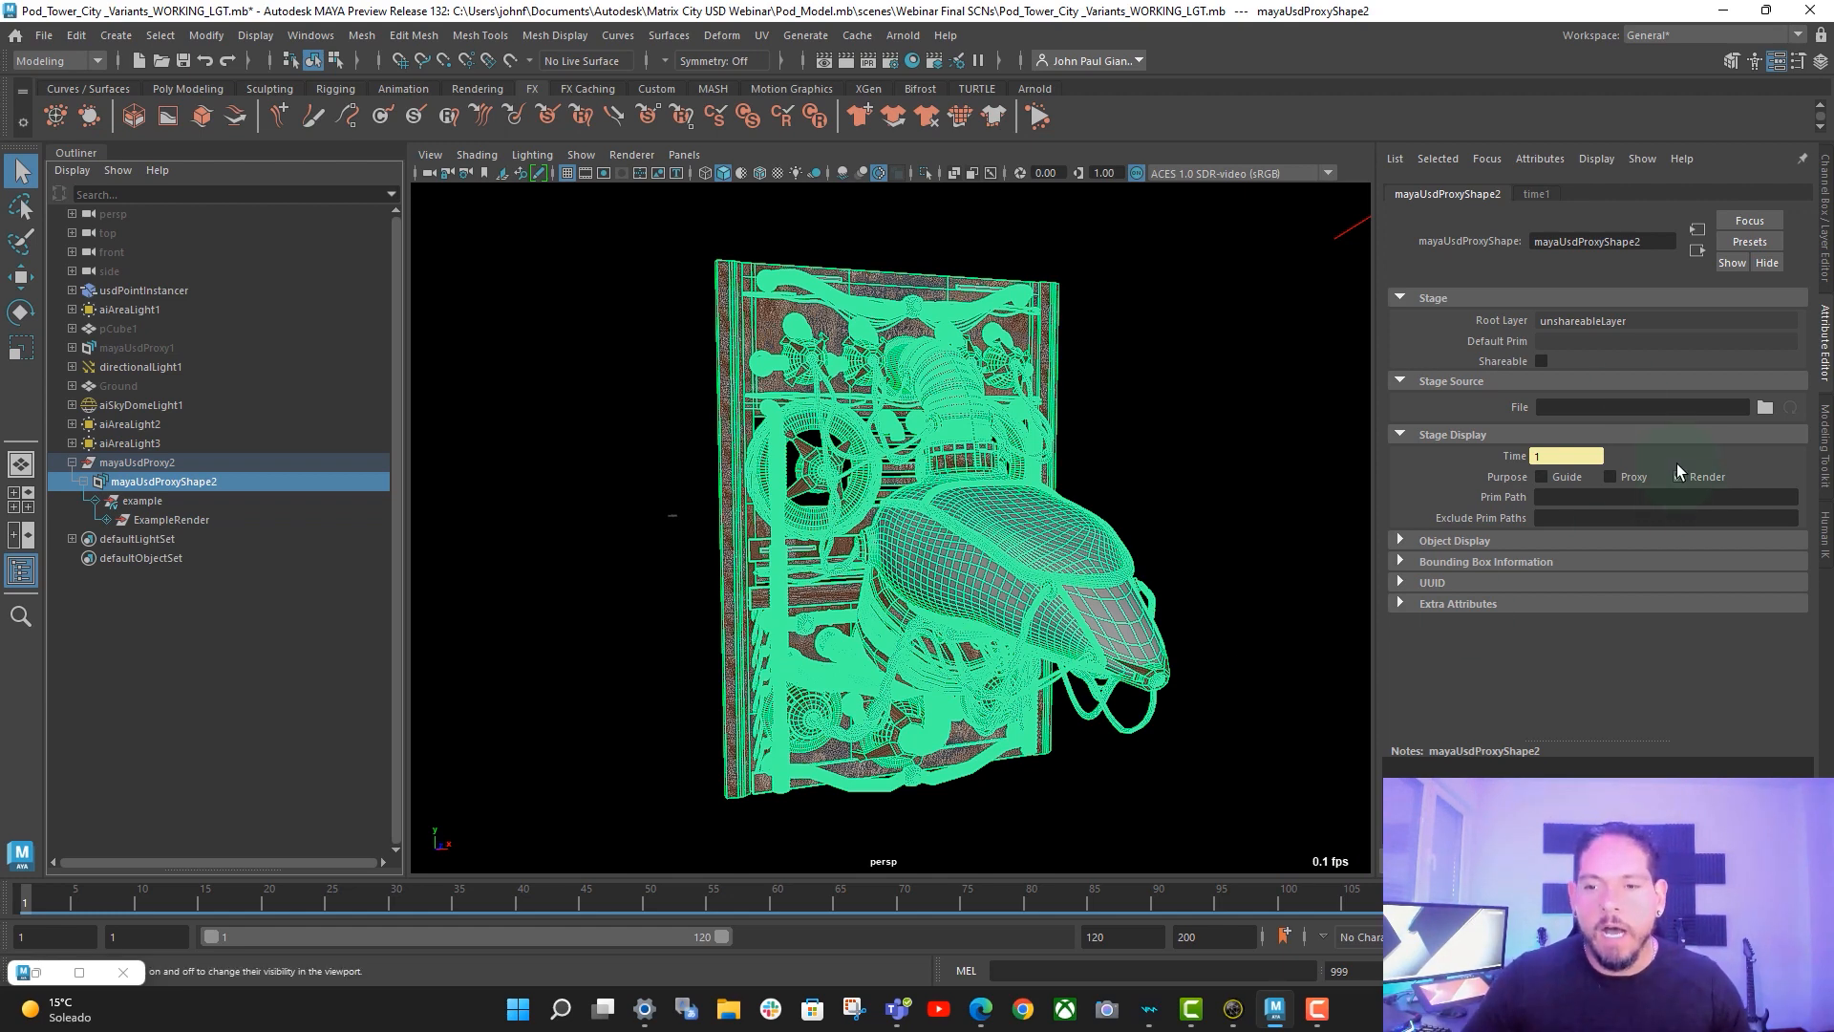
- Restore the Bifrost Graph Editor and reposition the /example and /ExampleRender nodes to leave room for a second child branch
click(49, 973)
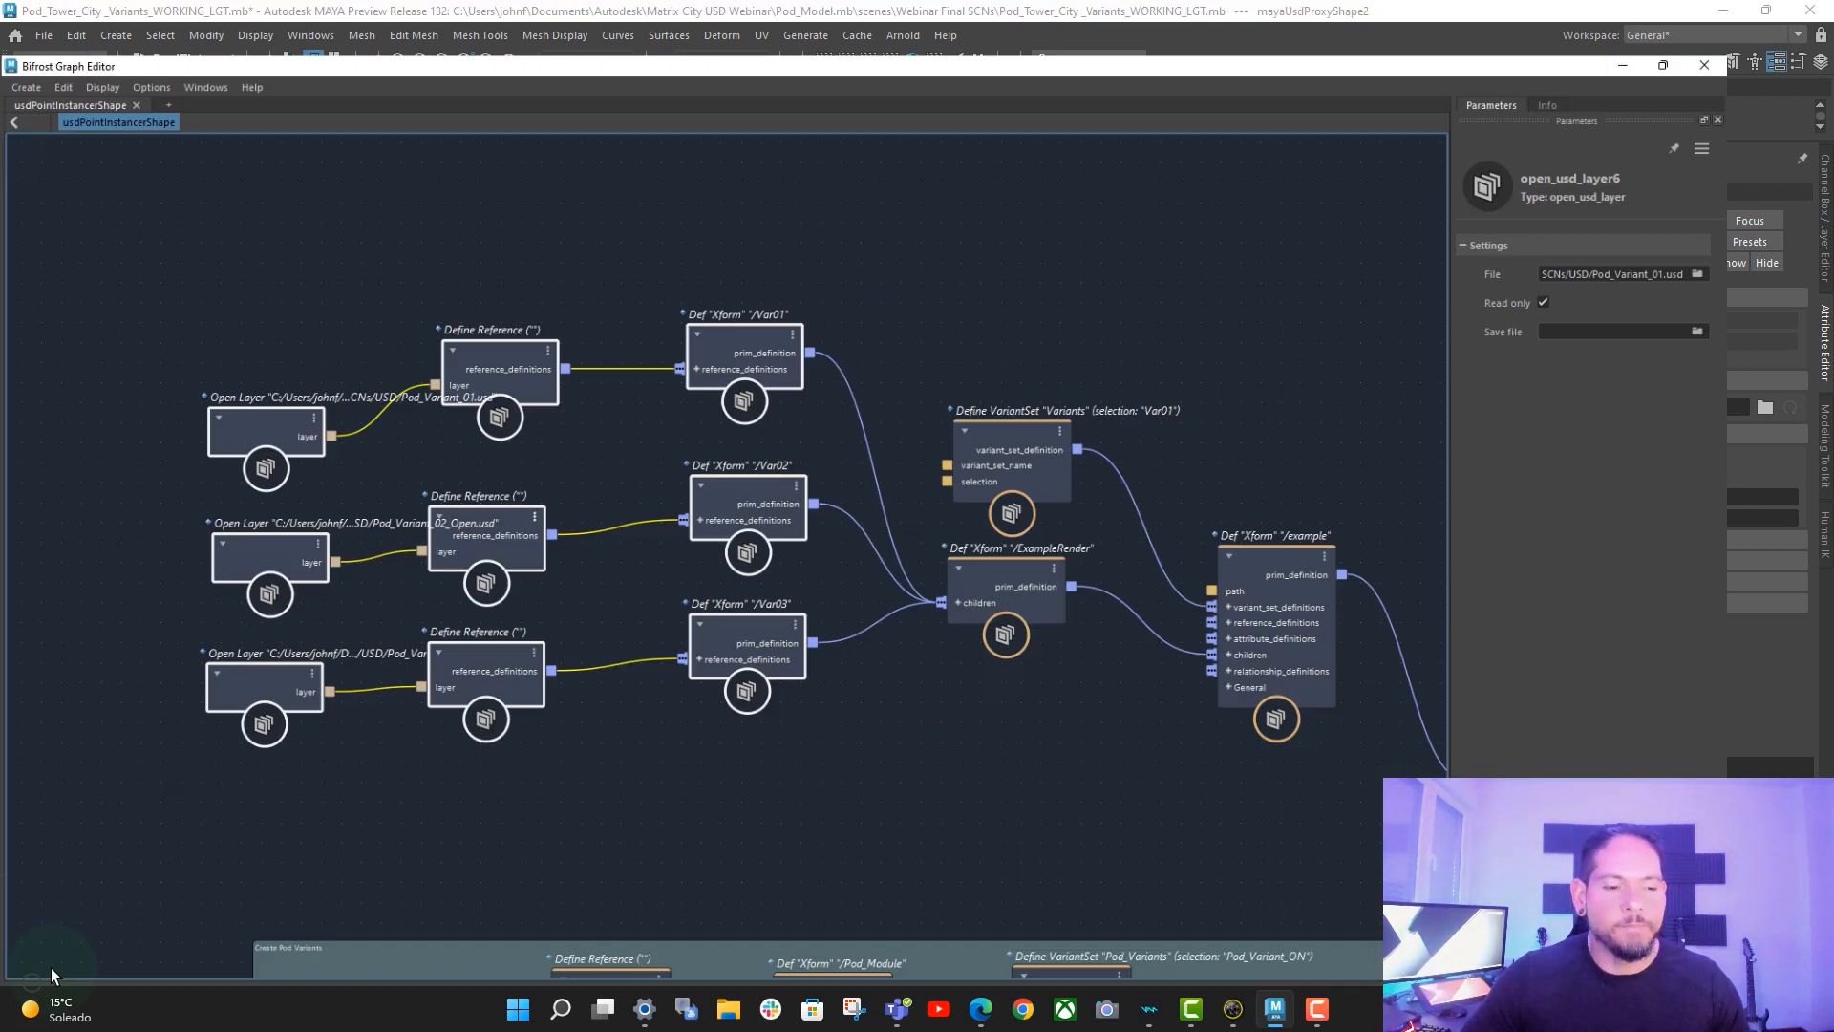
alt+middle_drag(1086, 766, 1142, 173)
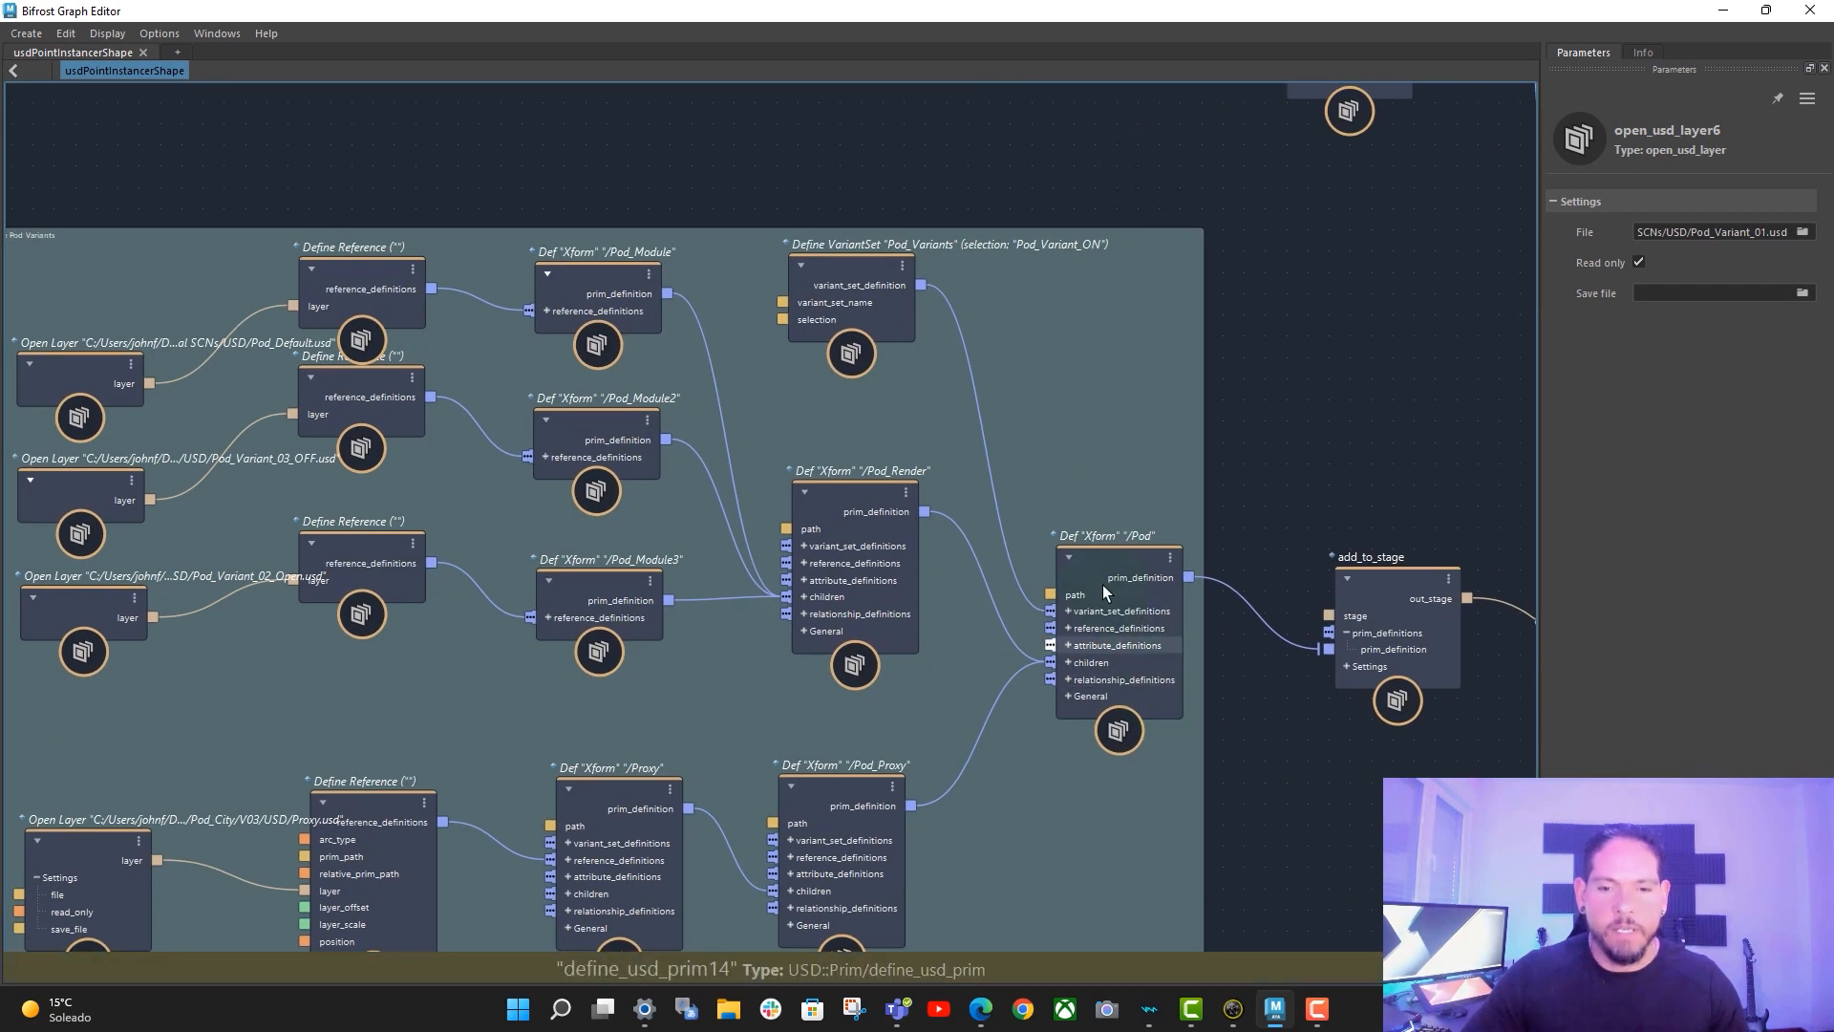
alt+middle_drag(1294, 239, 1310, 709)
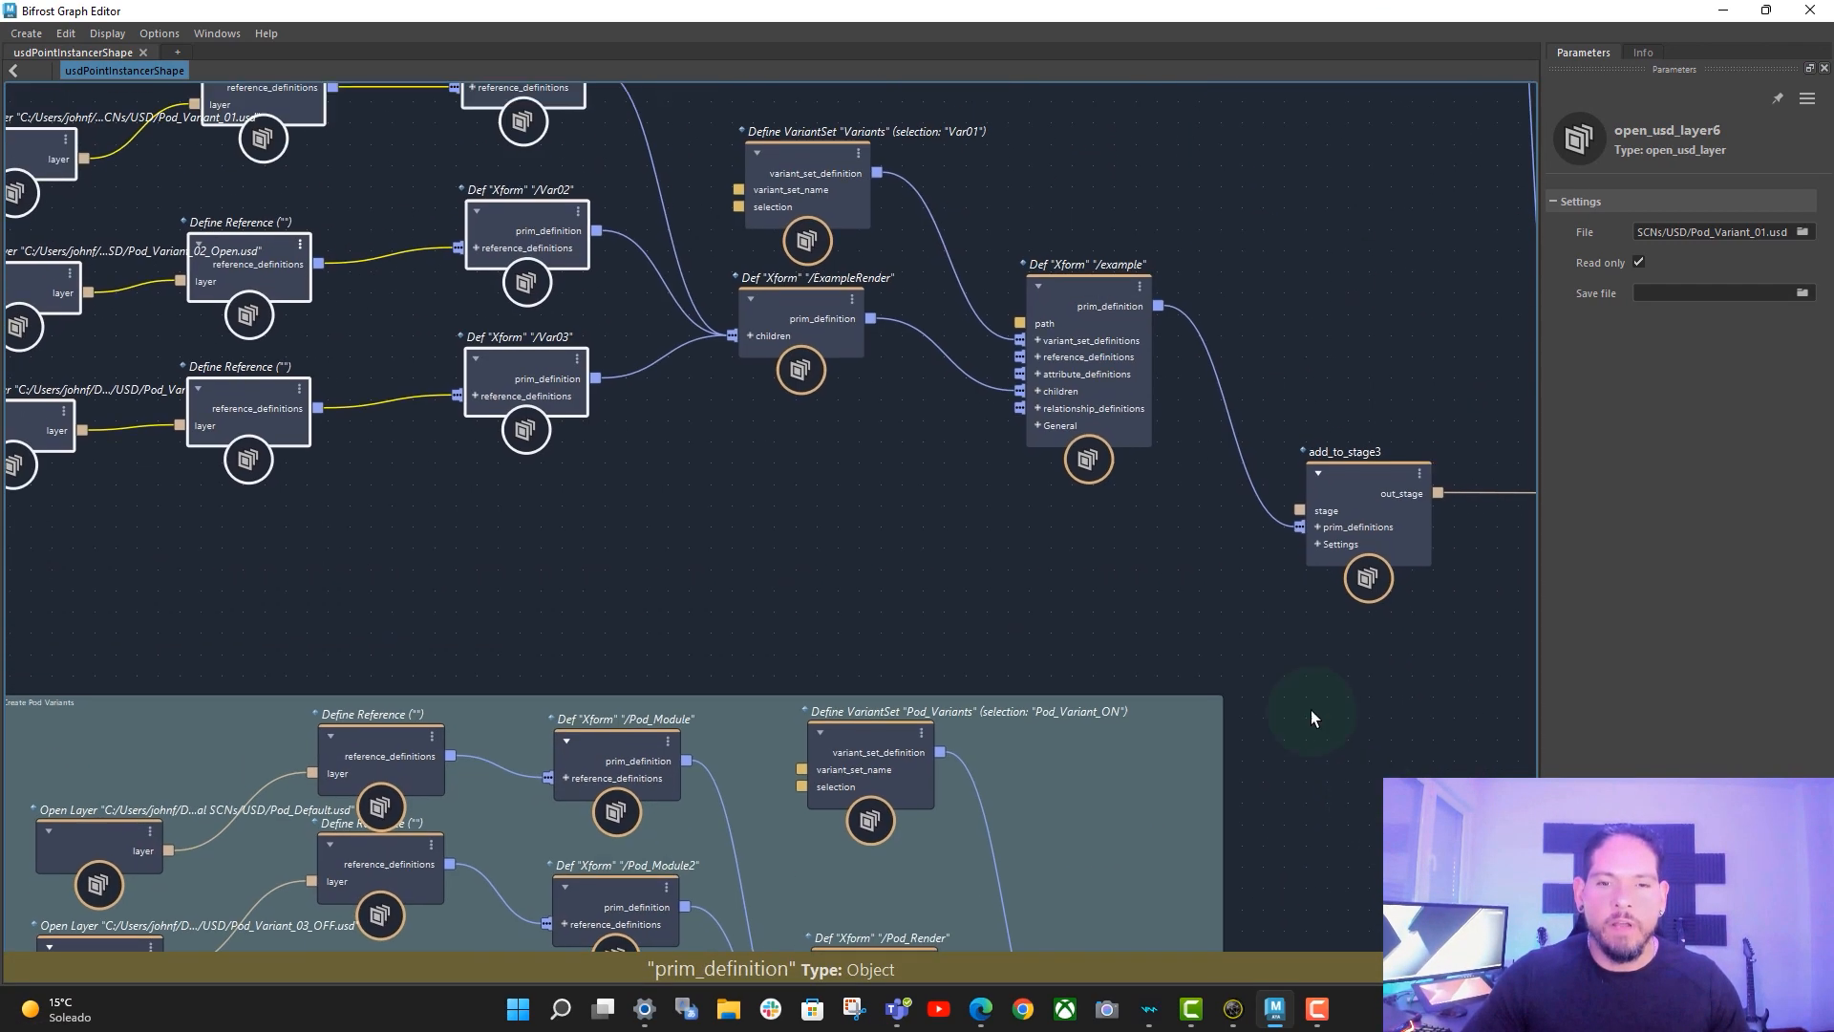
drag(1092, 296, 1089, 385)
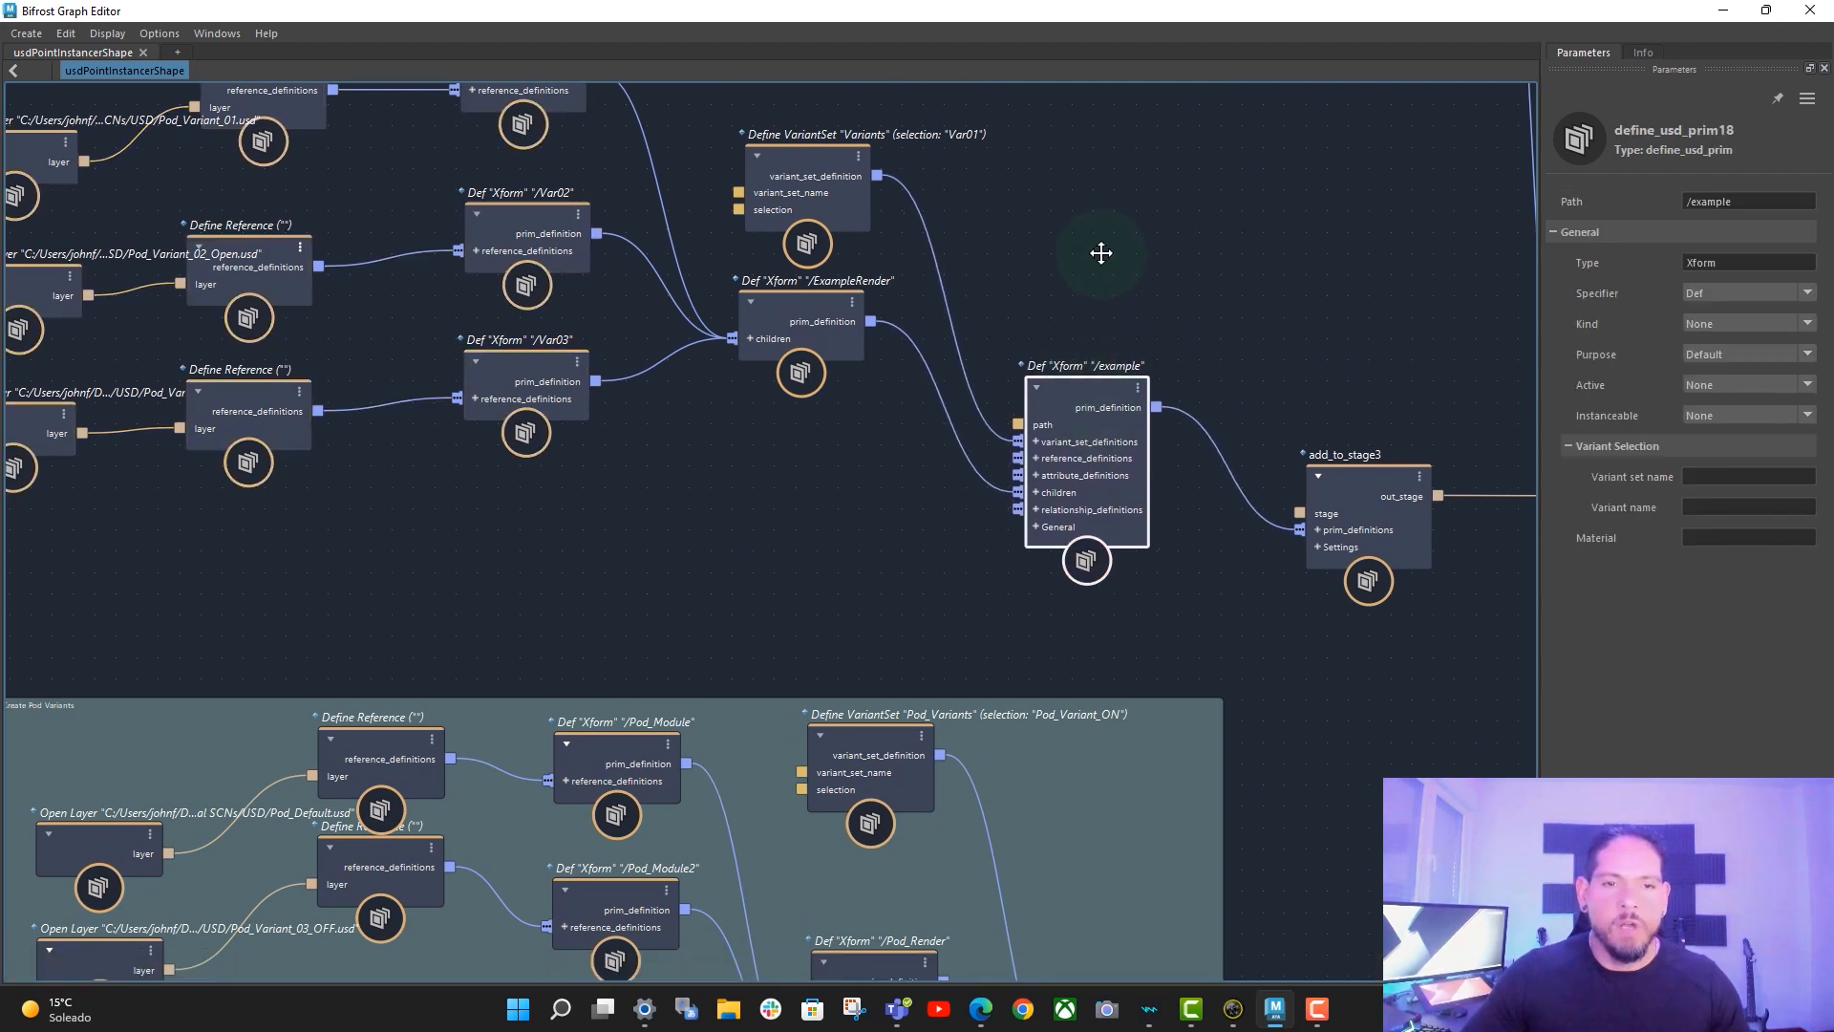
alt+middle_drag(1101, 254, 1122, 218)
drag(1121, 361, 1138, 340)
drag(833, 273, 846, 286)
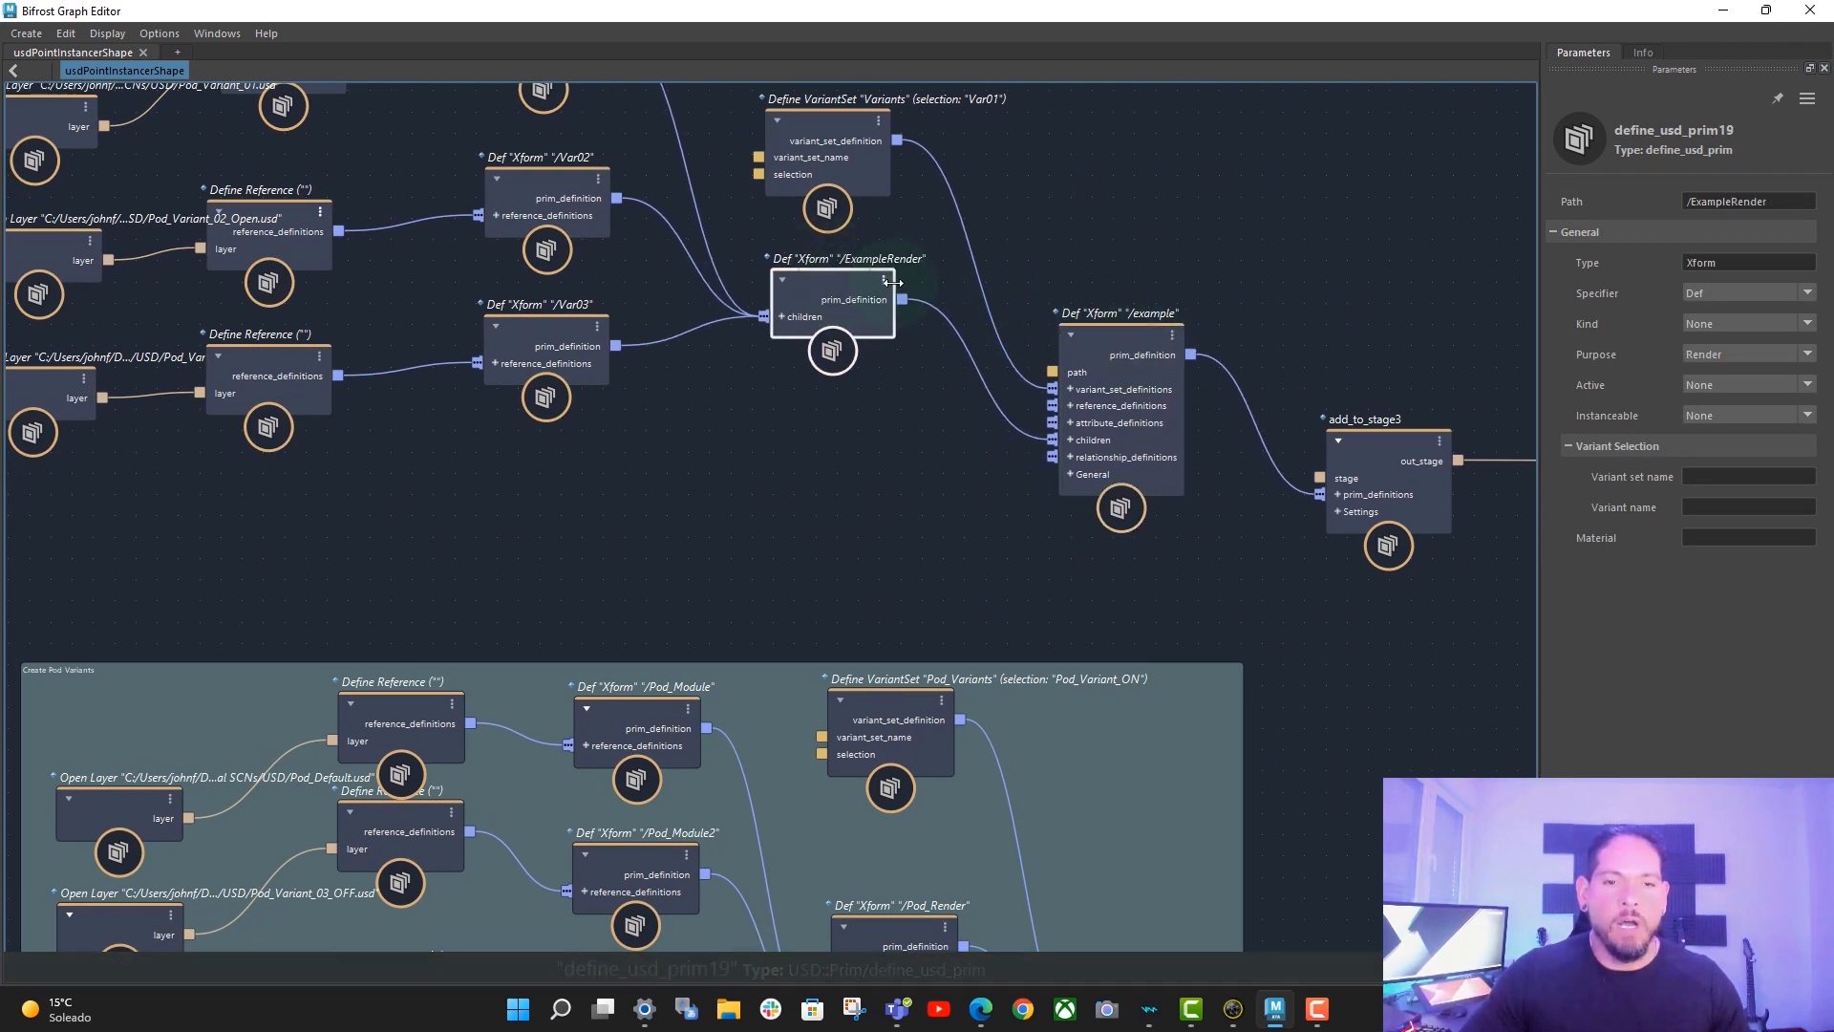
- Create a define_usd_prim node feeding the /example prim's children input and place it below the /ExampleRender node
right_click(1093, 445)
click(1318, 528)
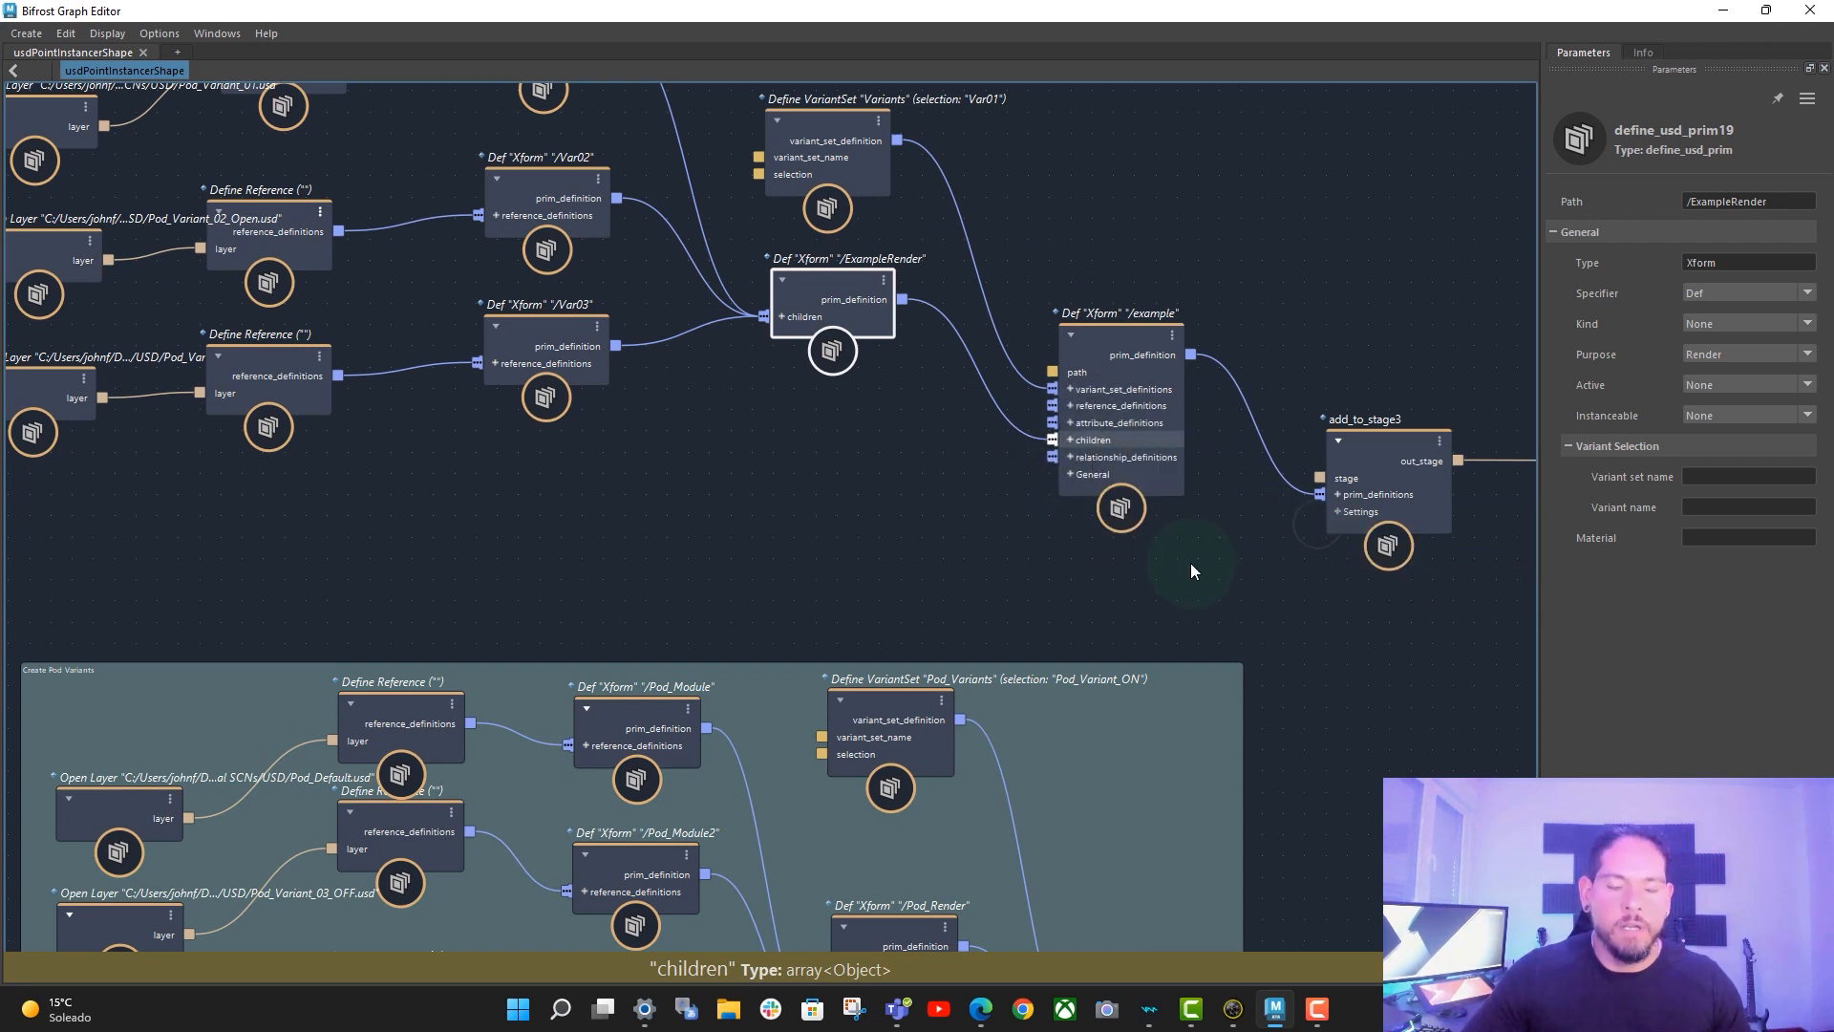
key(ctrl+v)
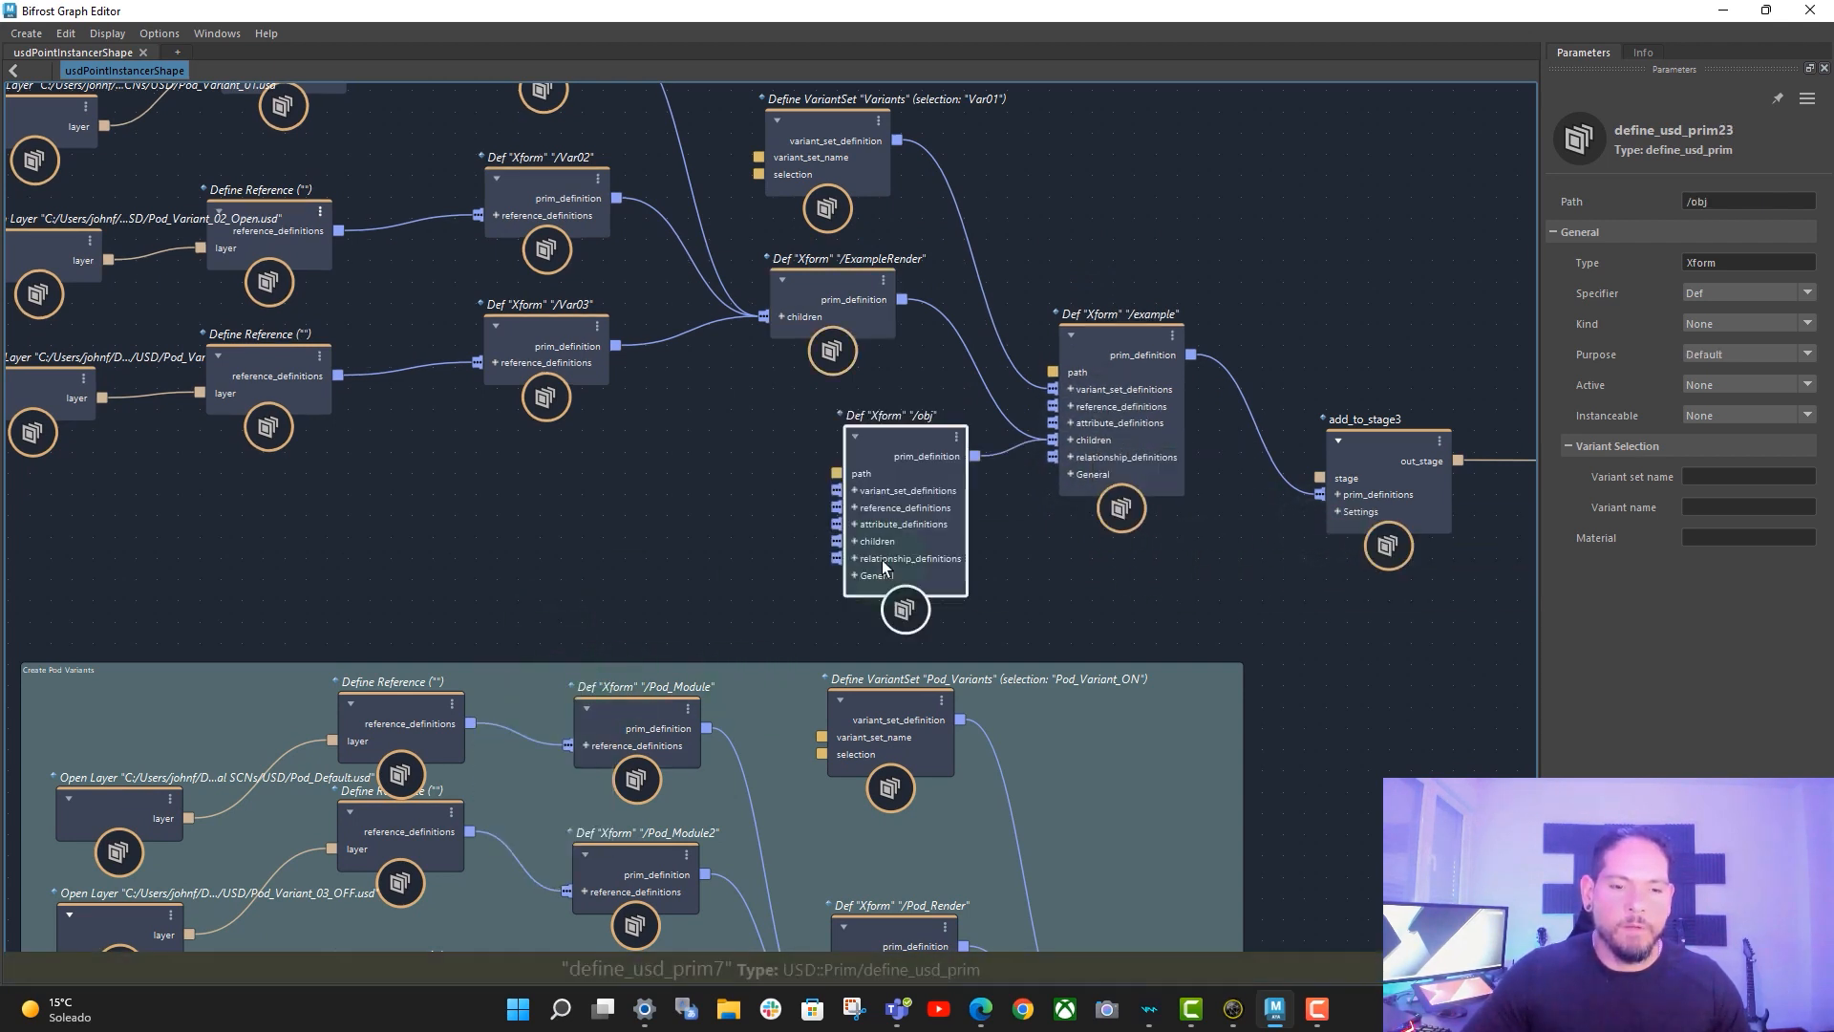
drag(912, 443, 821, 437)
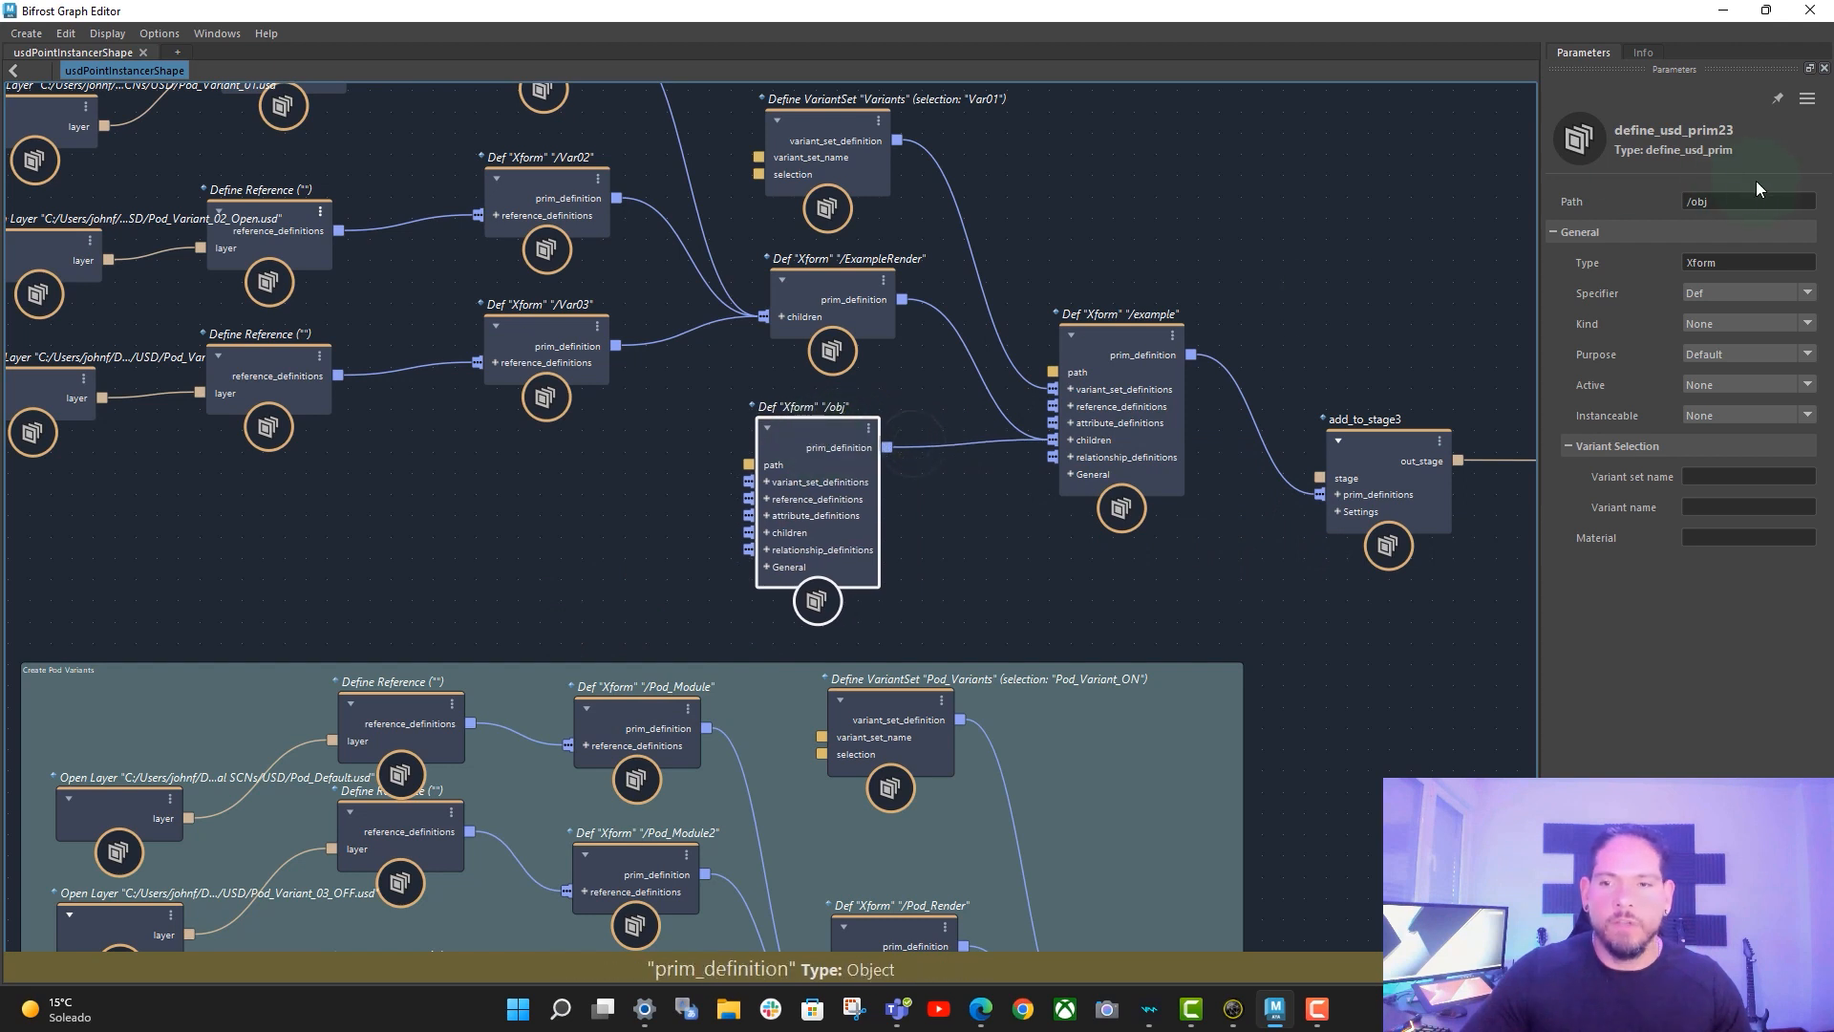
- Set the new prim's path to /ExampleProxy and its purpose to Proxy, and adjust the node's position under /ExampleRender
click(1692, 200)
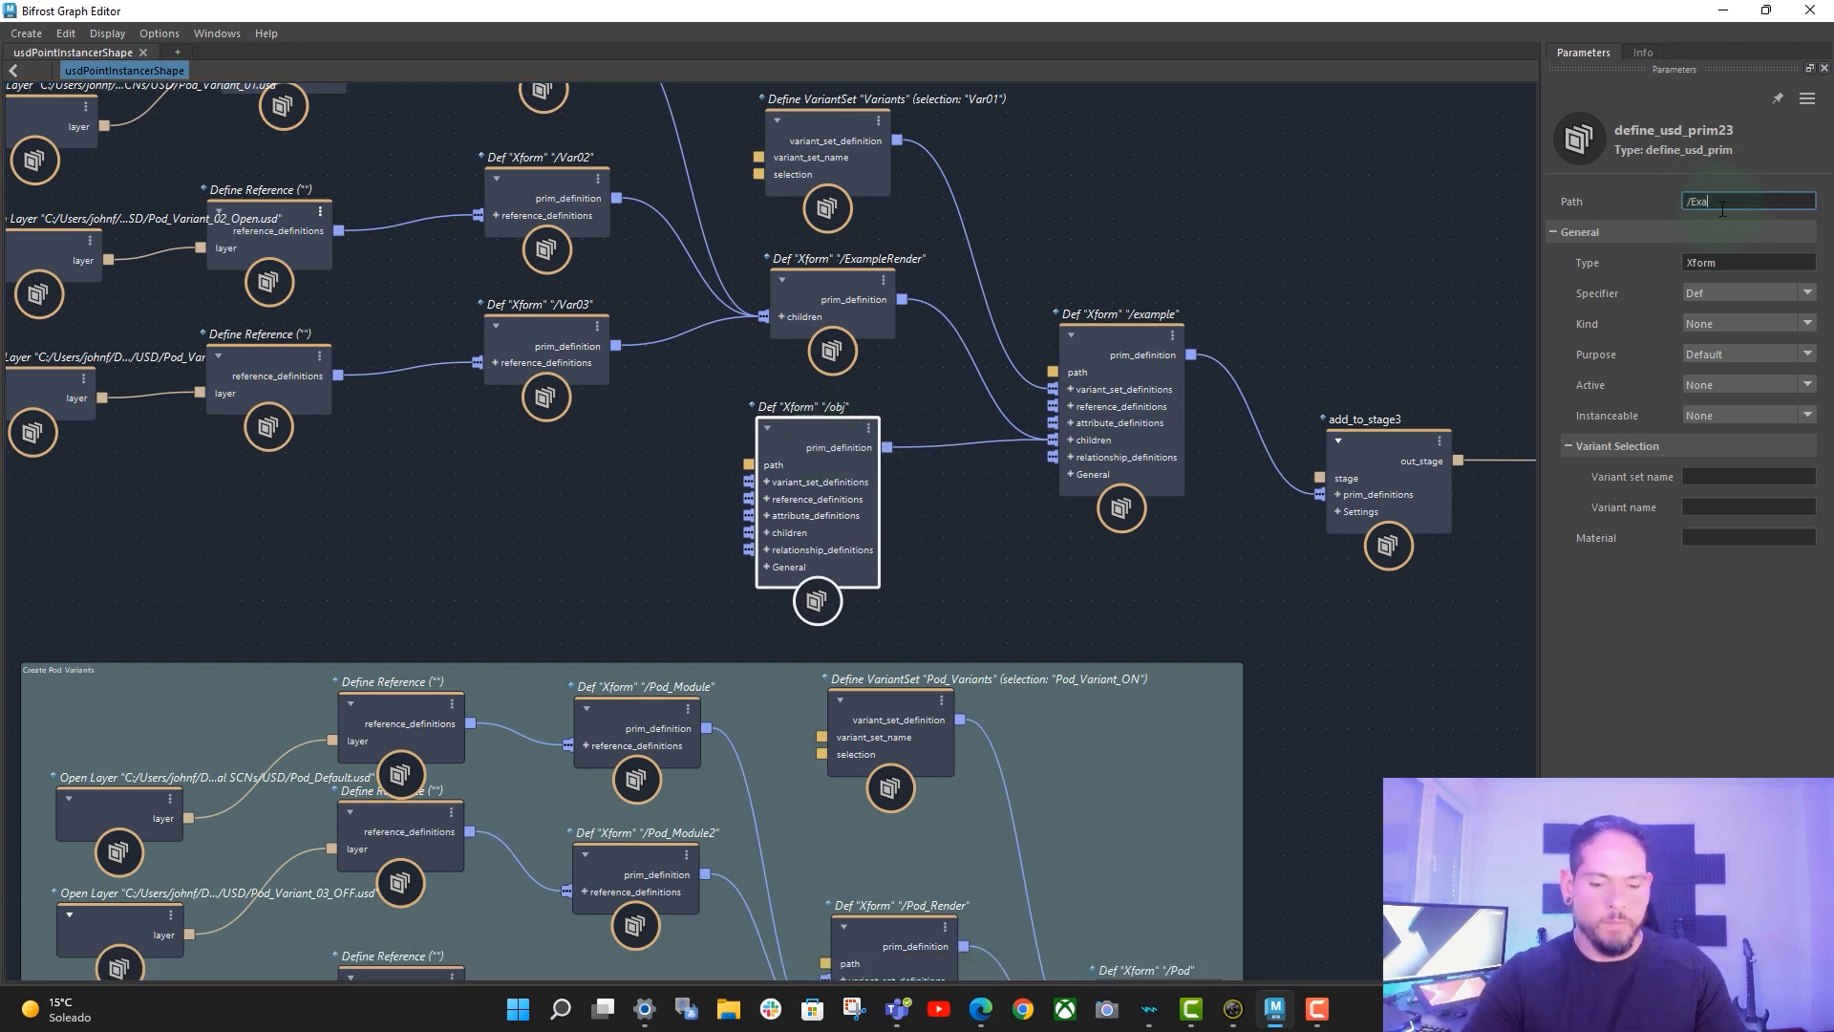
text(ExampleProx)
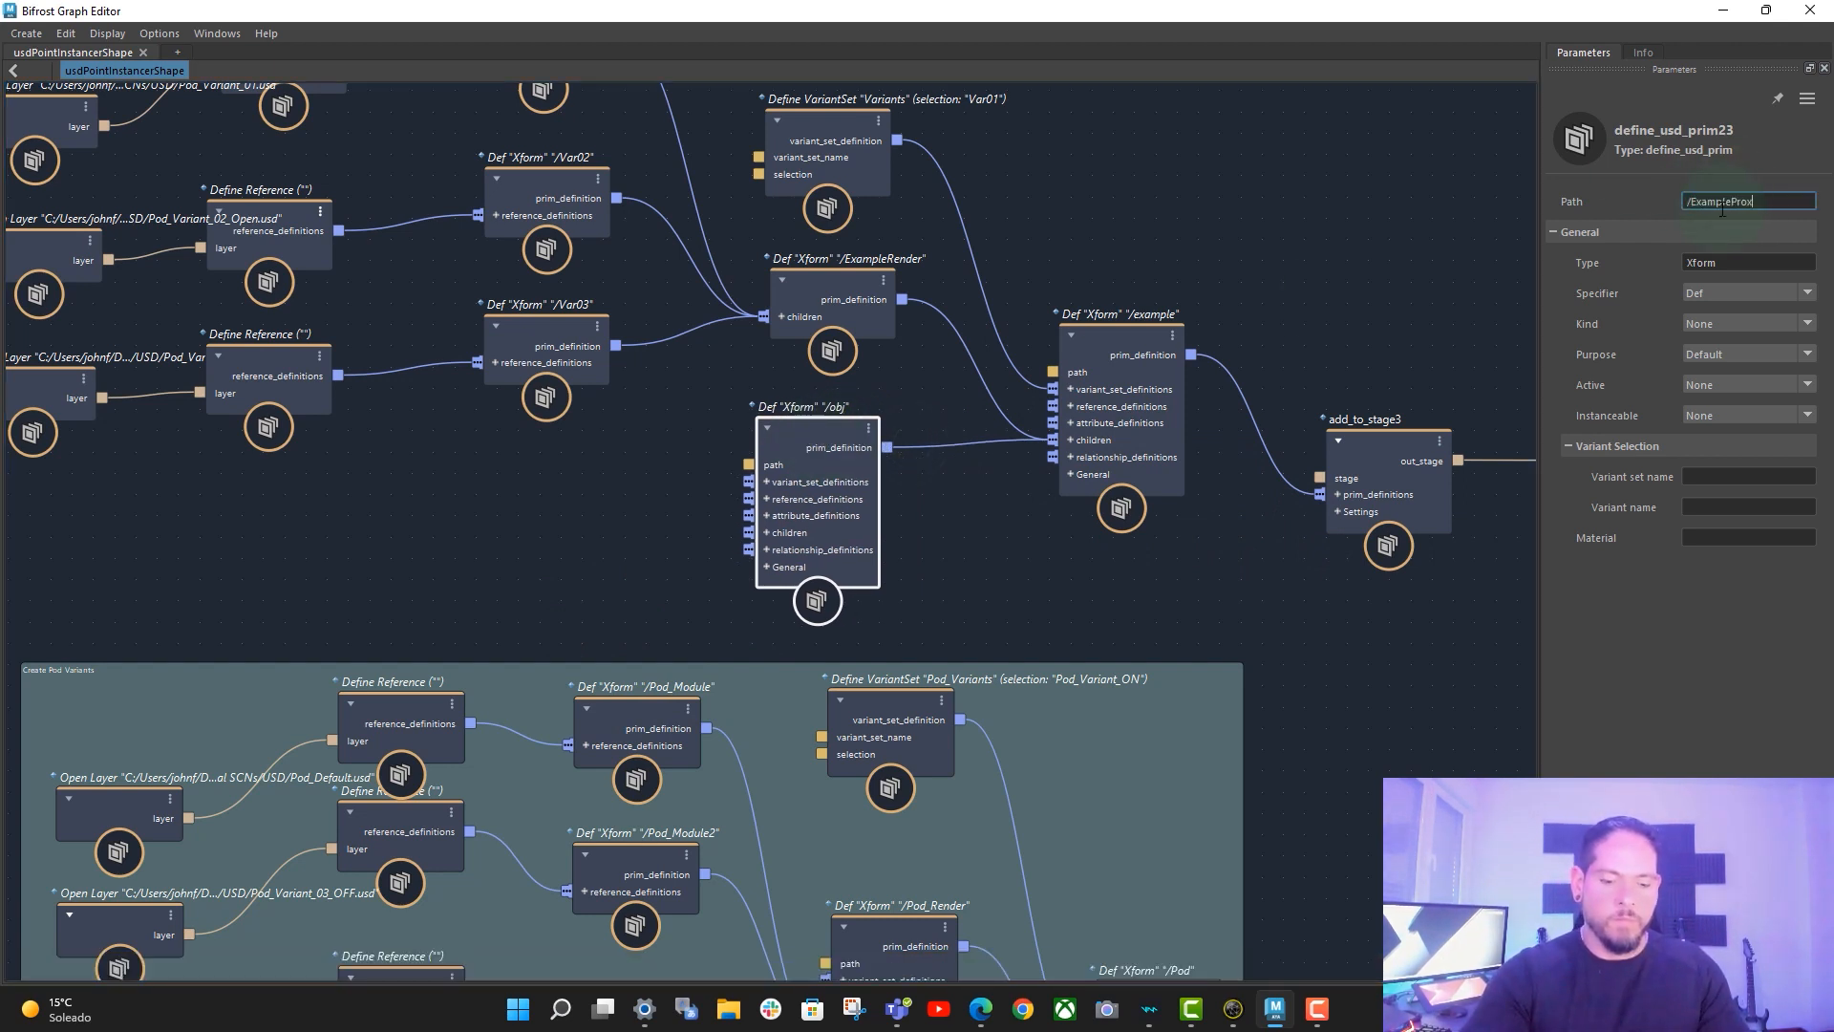
text(y)
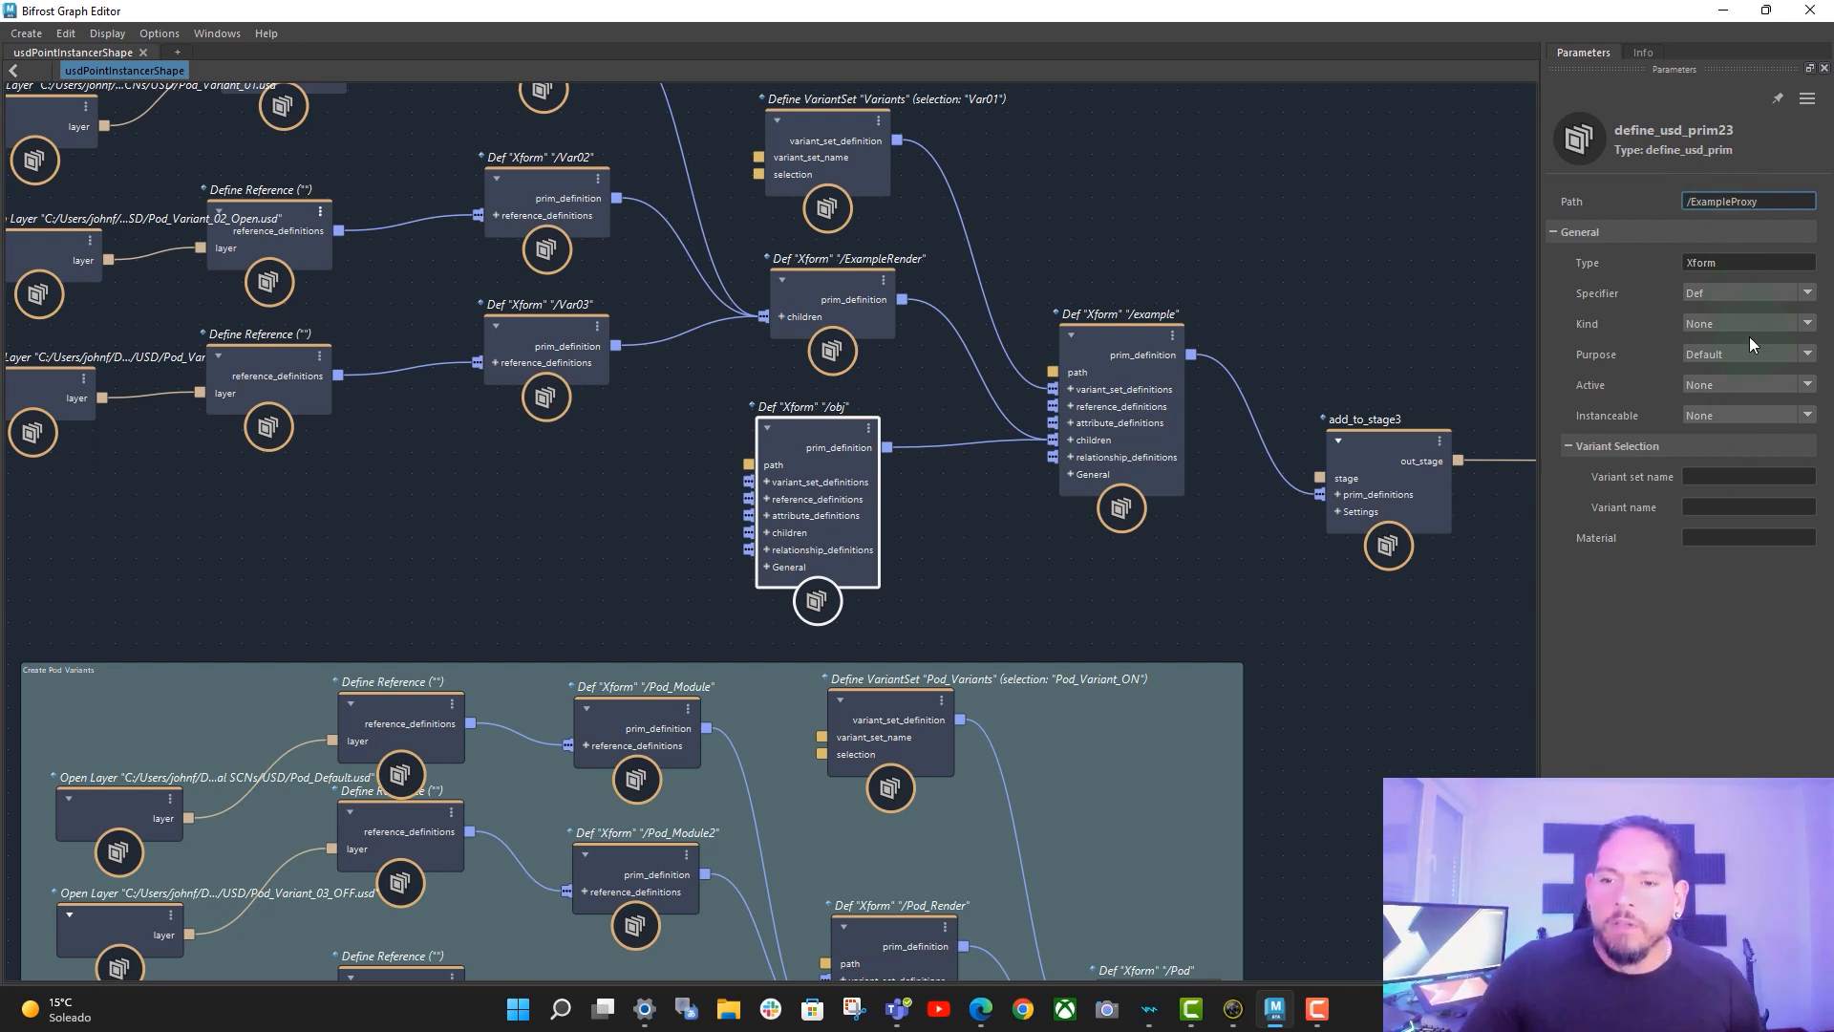
click(1731, 357)
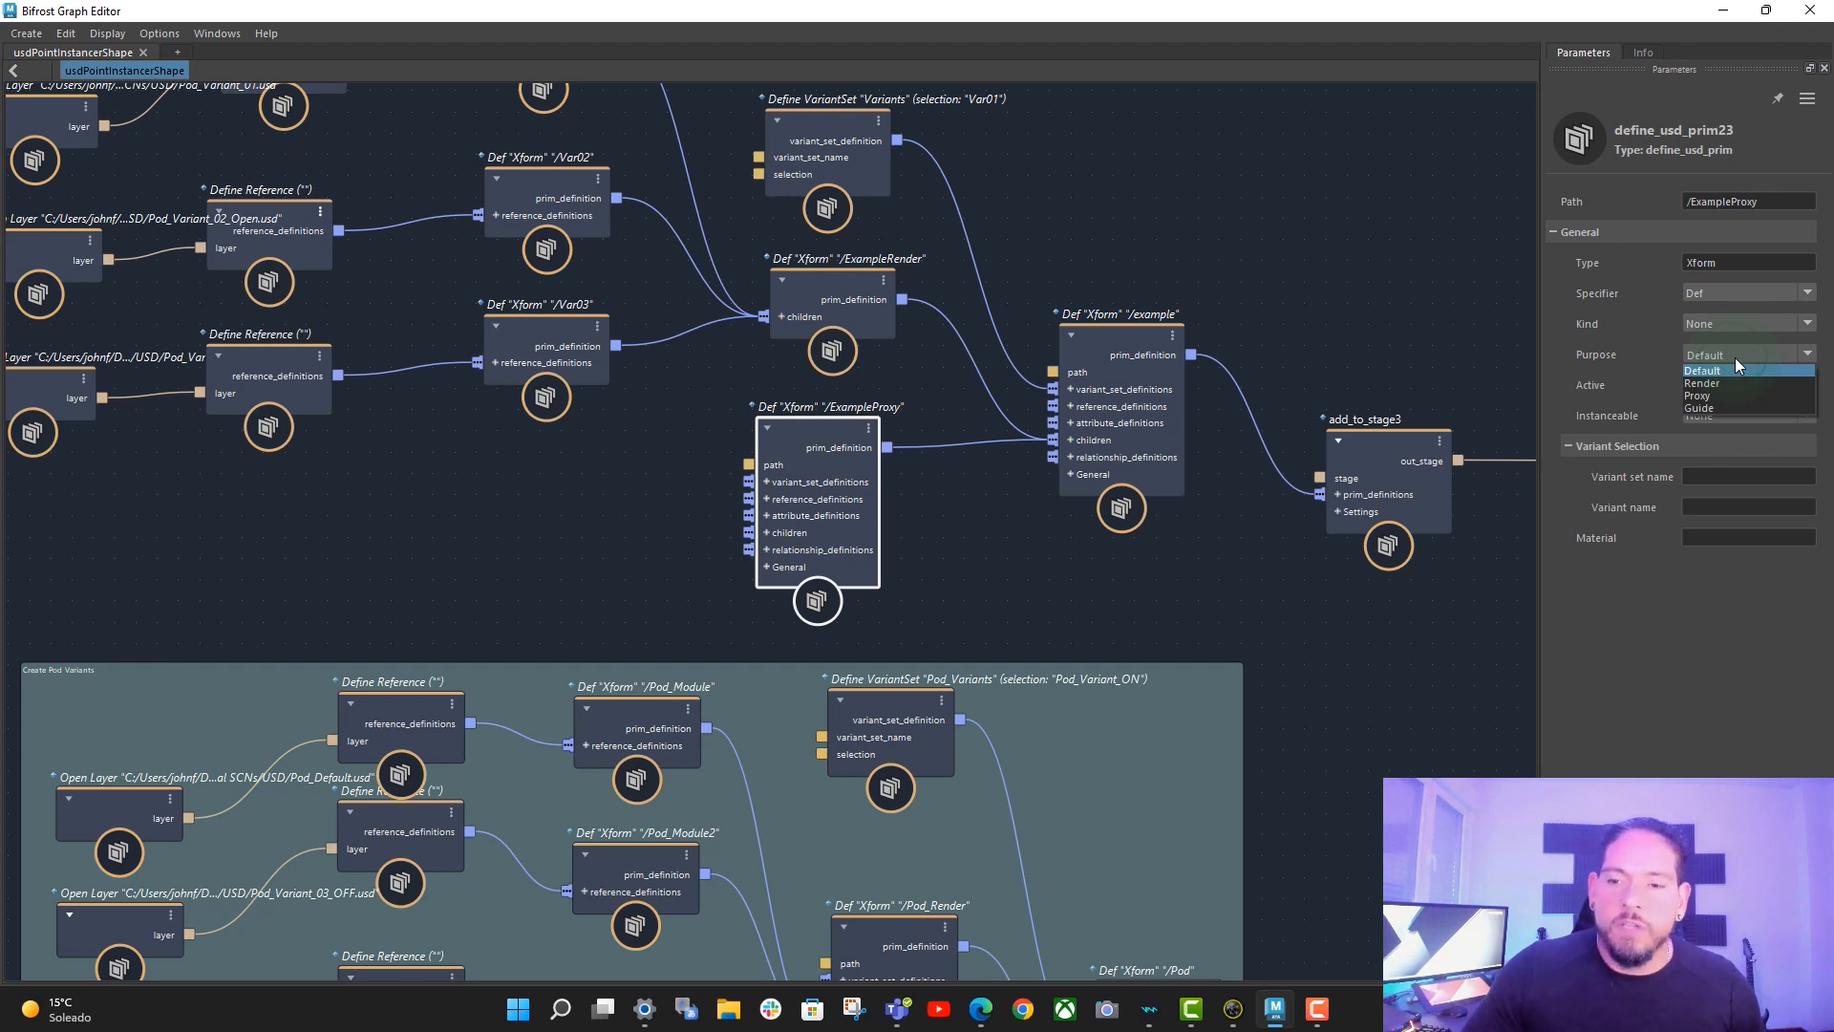
click(1716, 394)
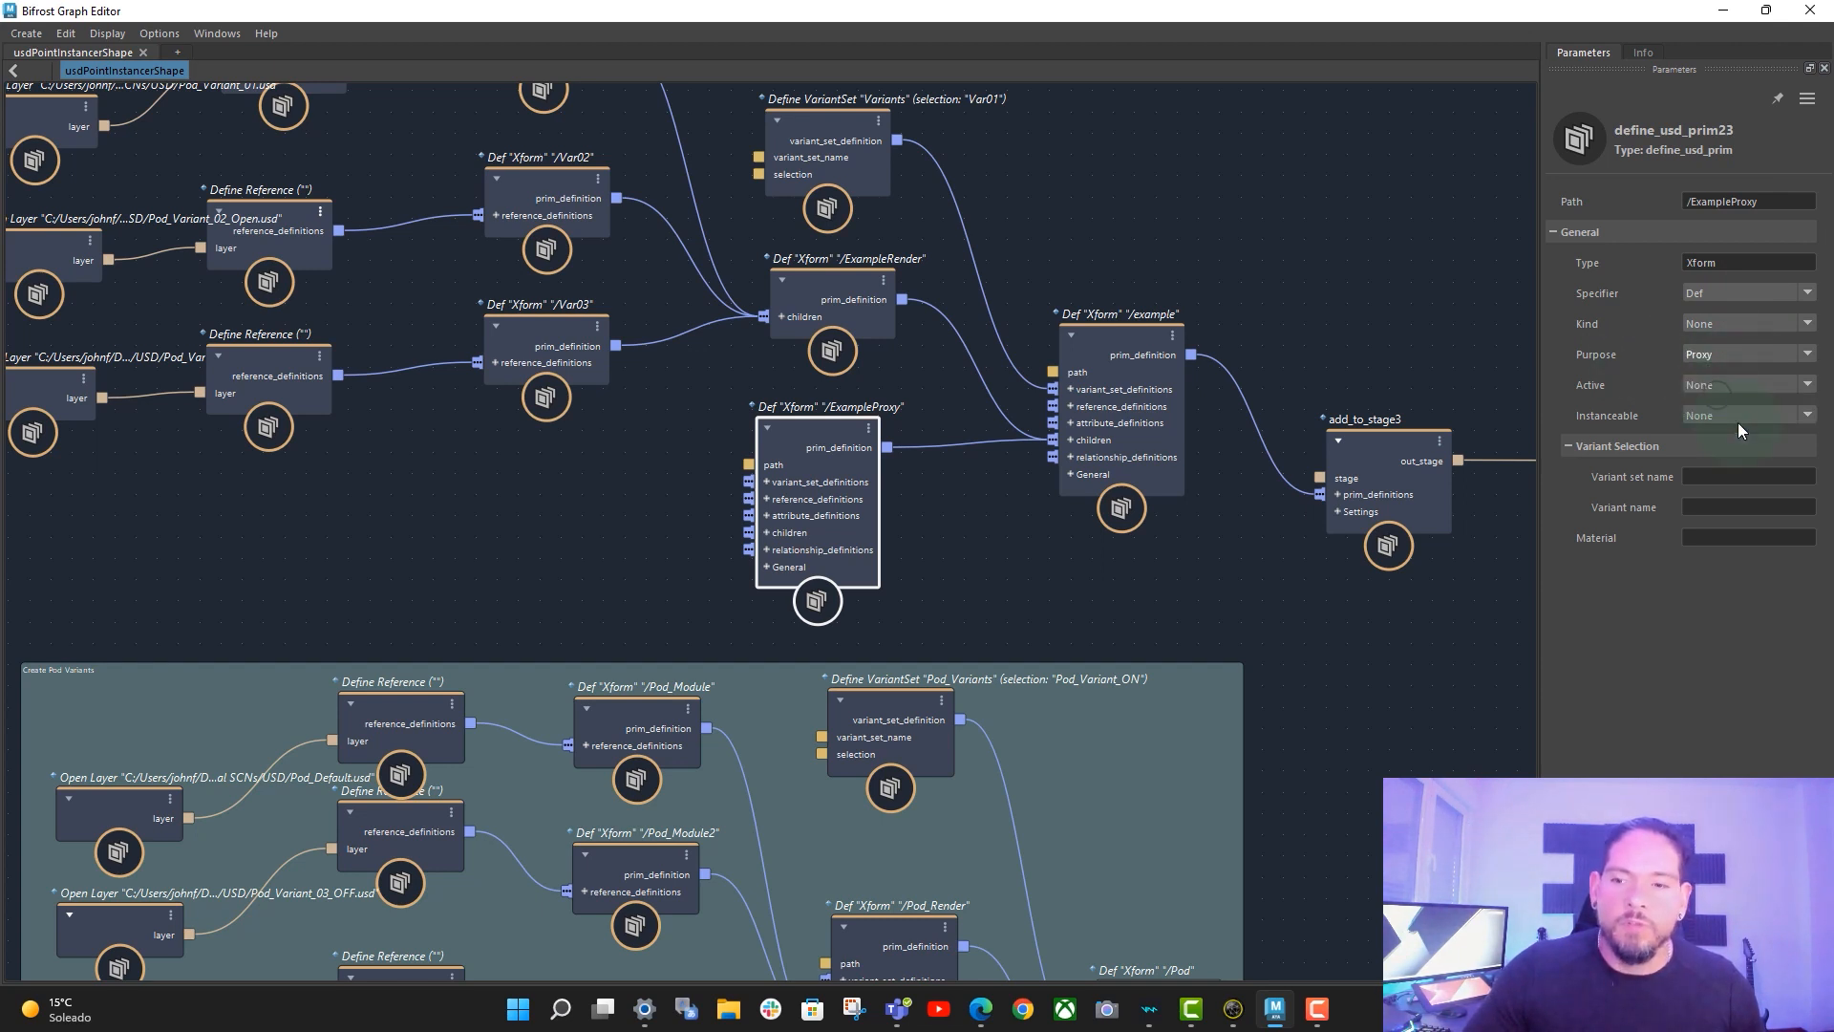
click(923, 548)
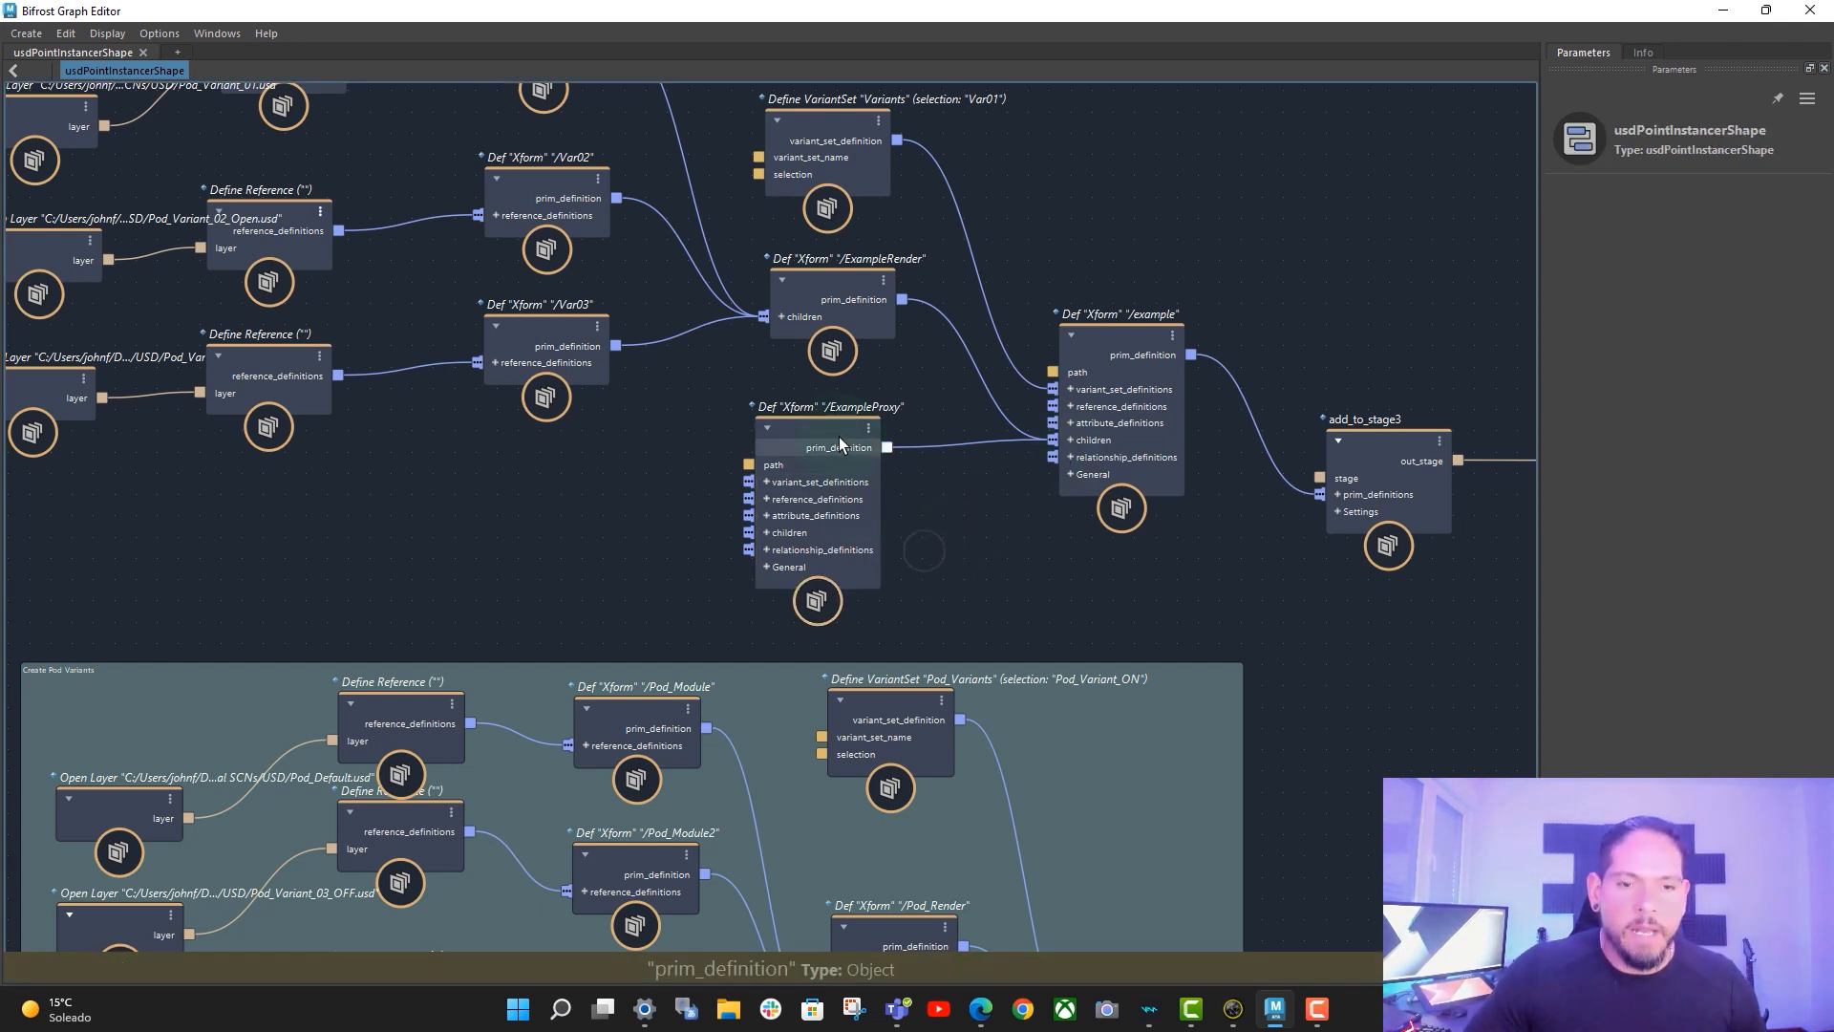
drag(835, 428, 845, 440)
alt+middle_drag(903, 432, 908, 549)
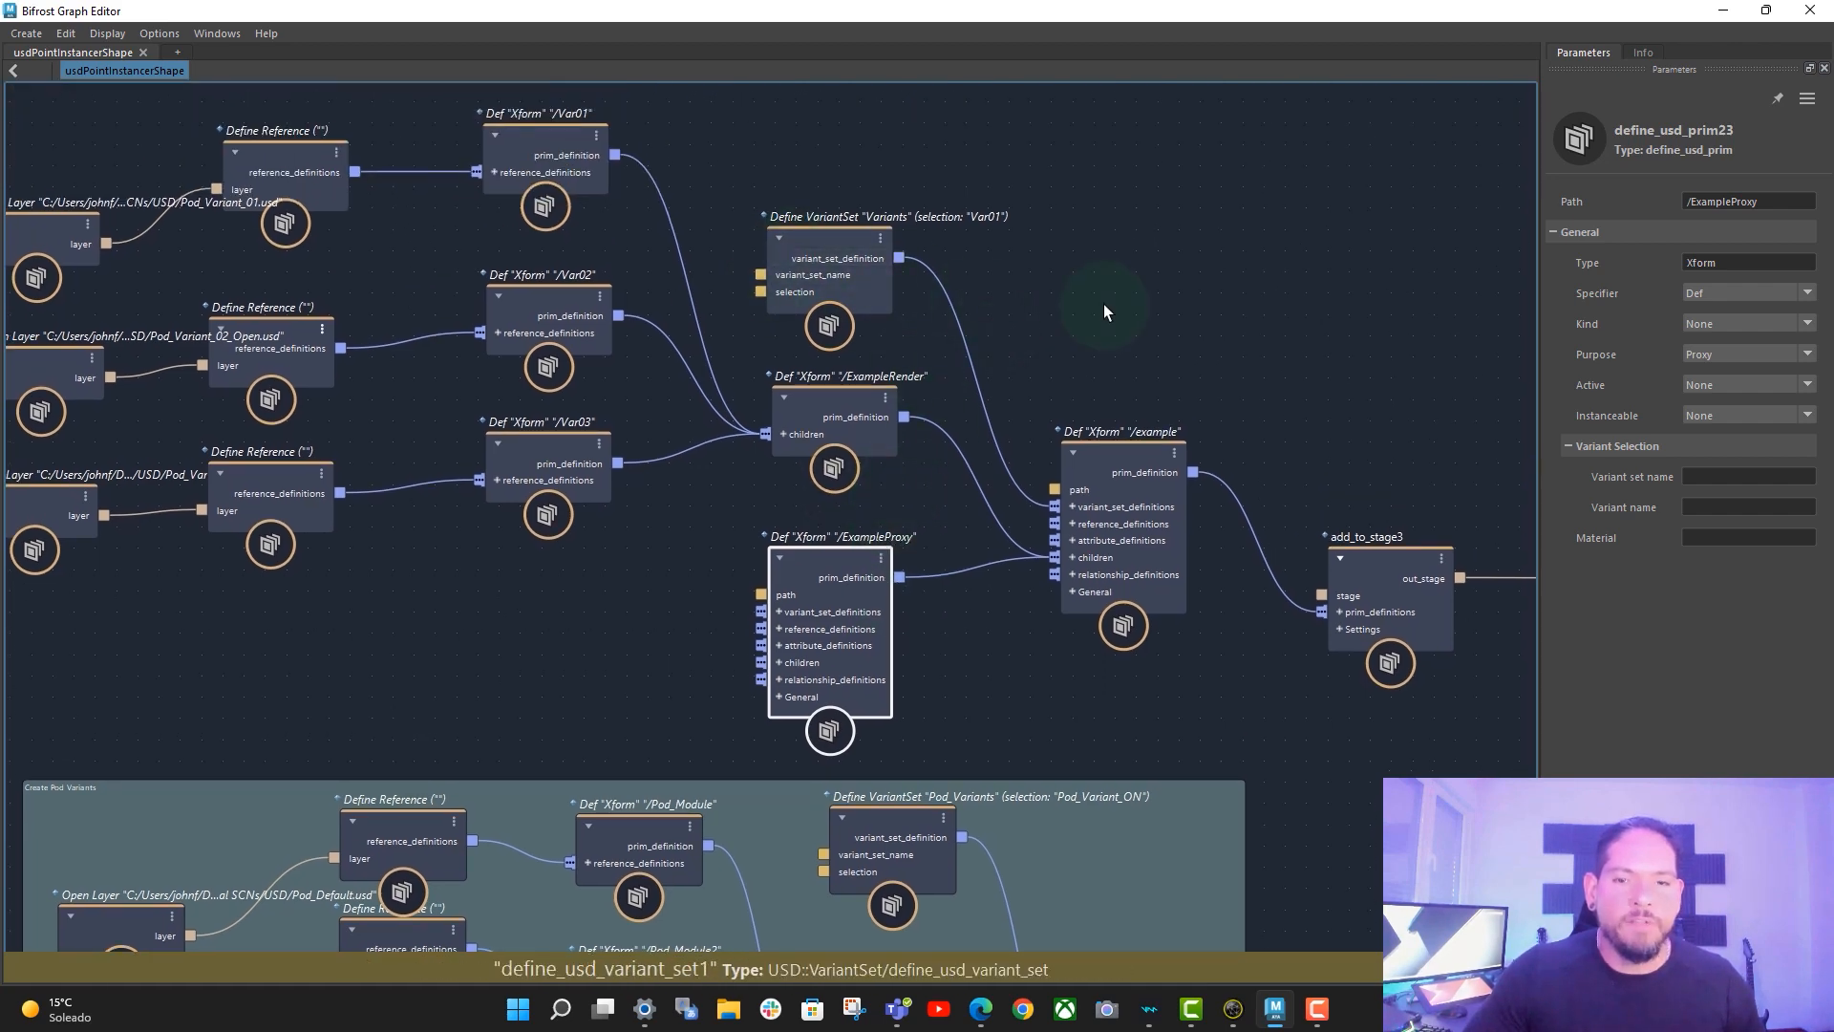
- Create a define_usd_prim child for /ExampleProxy, collapse the /ExampleProxy node to its connected ports and place the child node beside it
alt+middle_drag(1218, 573, 1244, 459)
alt+middle_drag(1380, 688, 1402, 527)
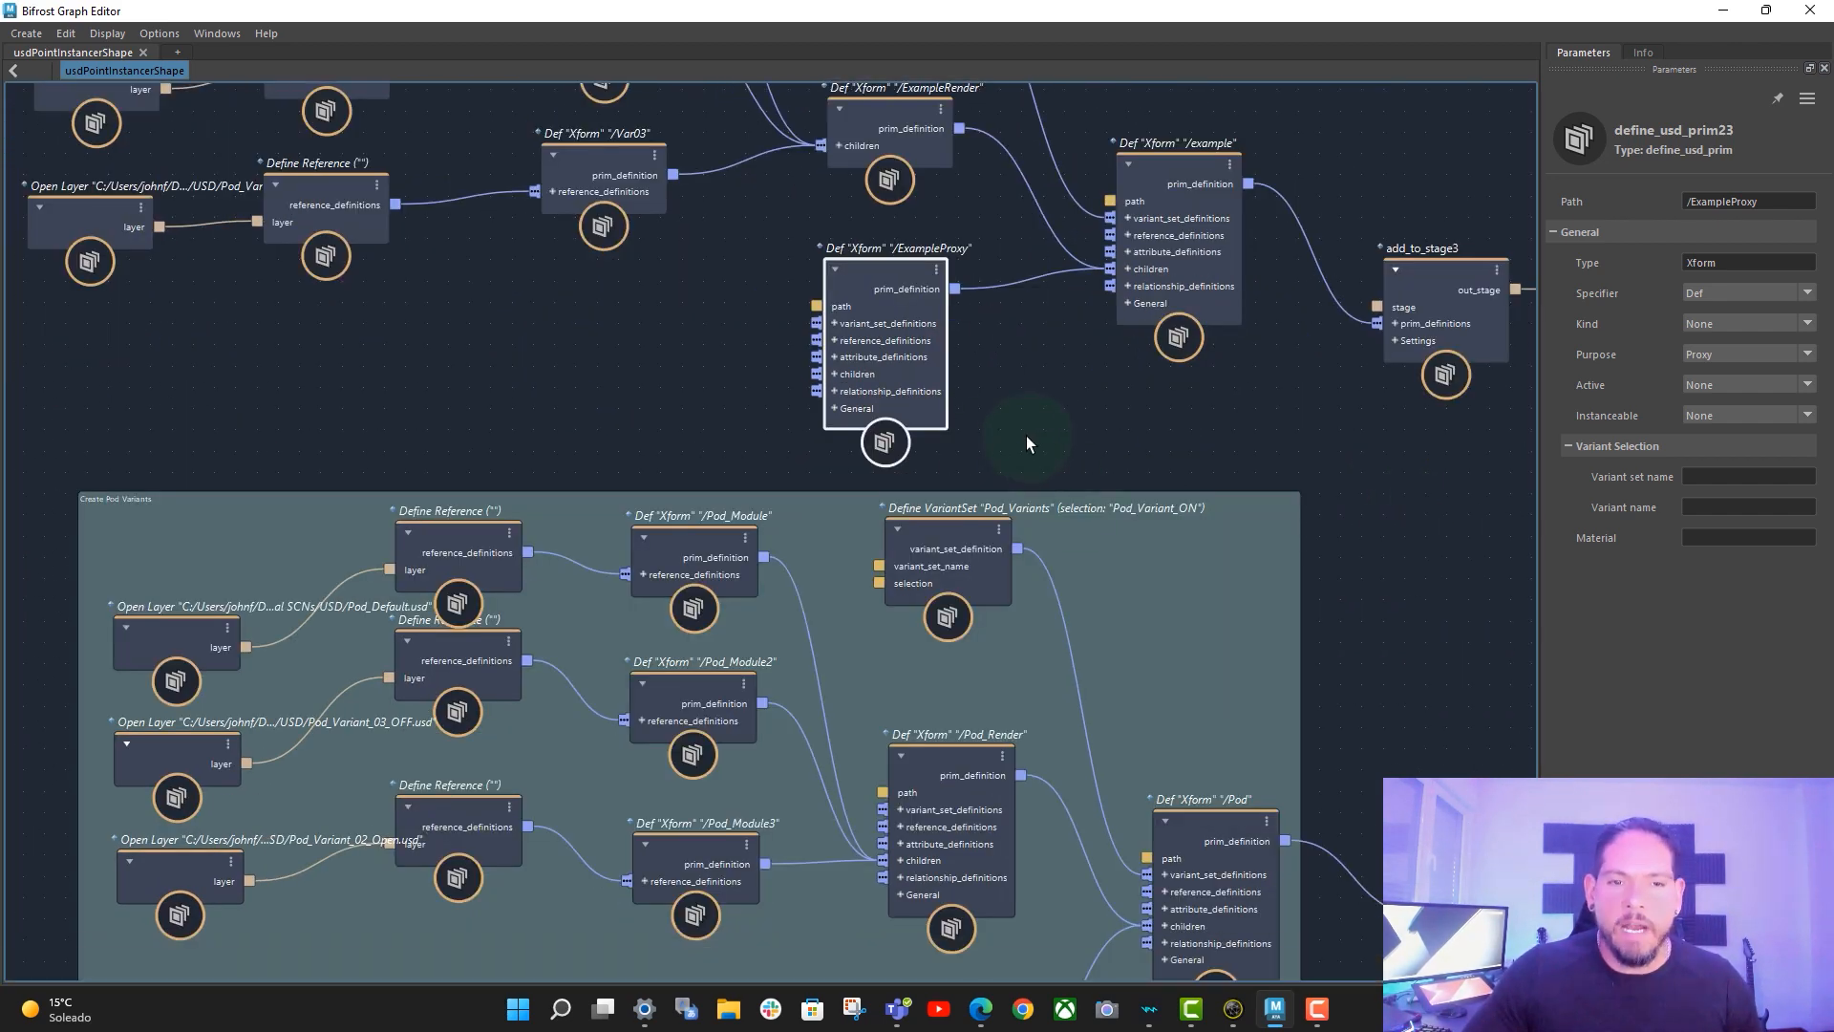
alt+middle_drag(1026, 436, 1029, 275)
alt+middle_drag(1304, 529, 1327, 317)
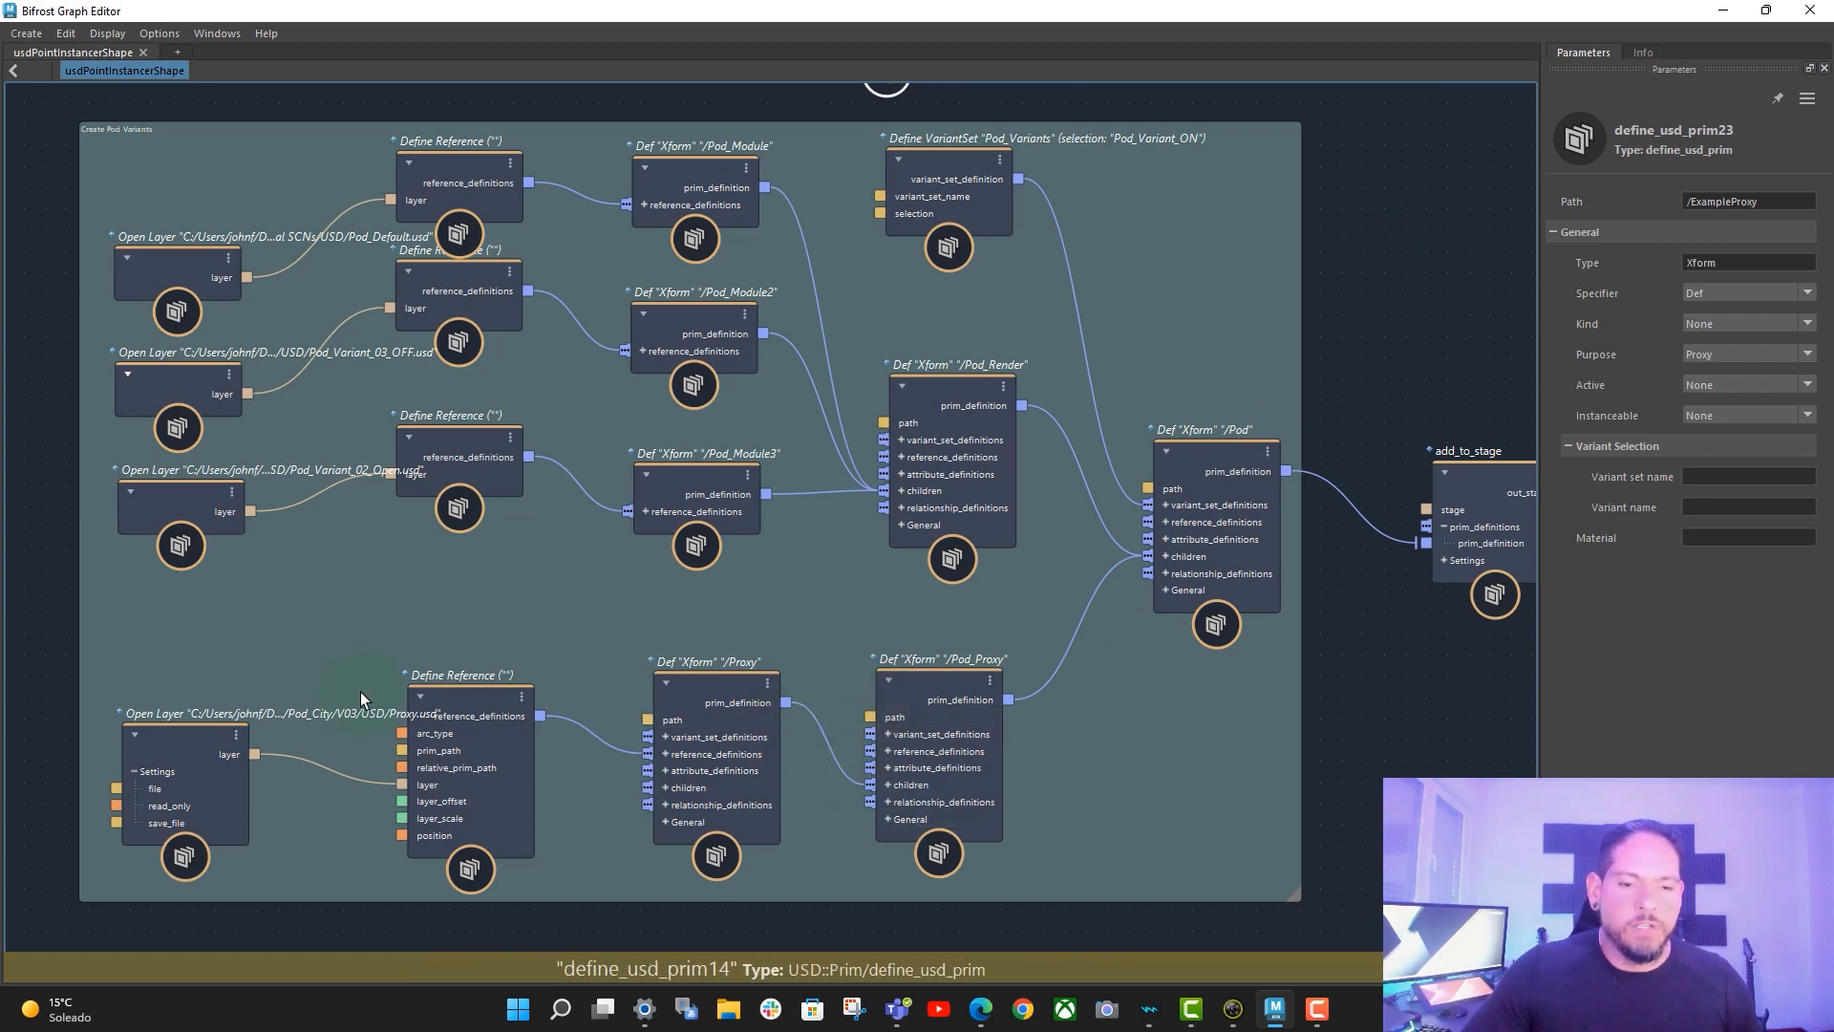
alt+middle_drag(1469, 227, 1419, 627)
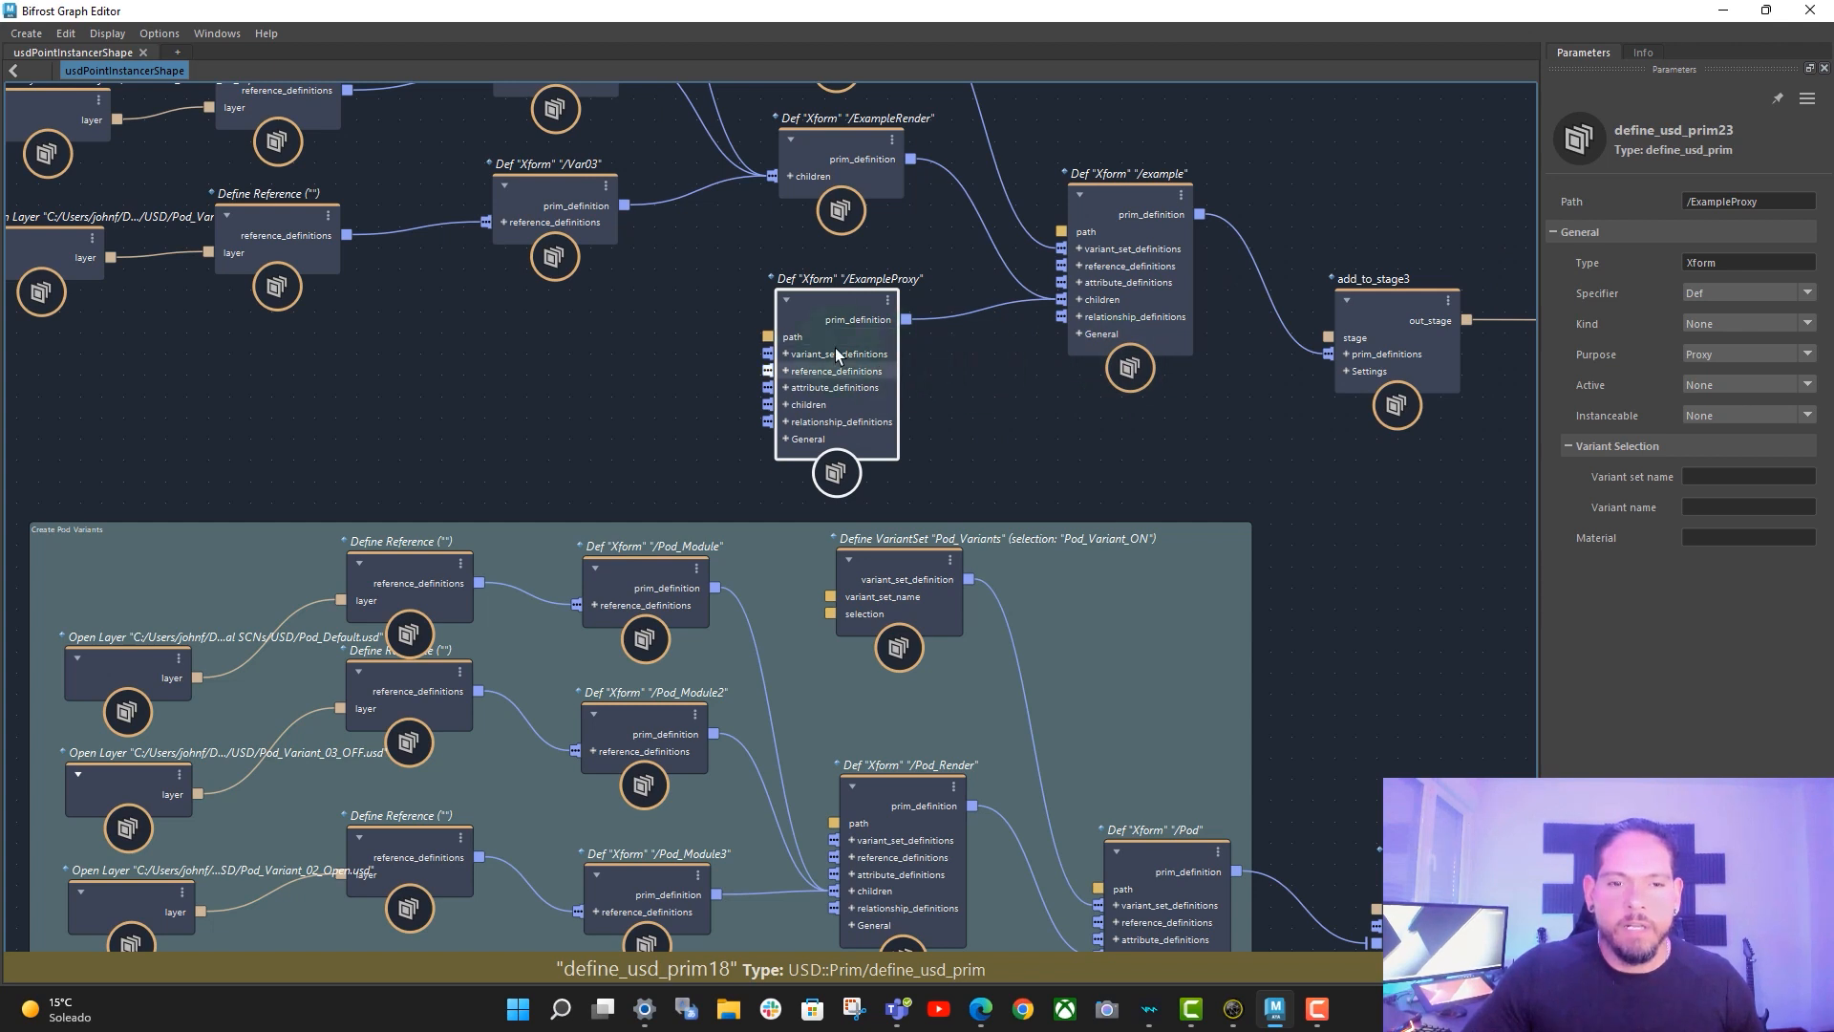
right_click(798, 415)
mouse_move(915, 476)
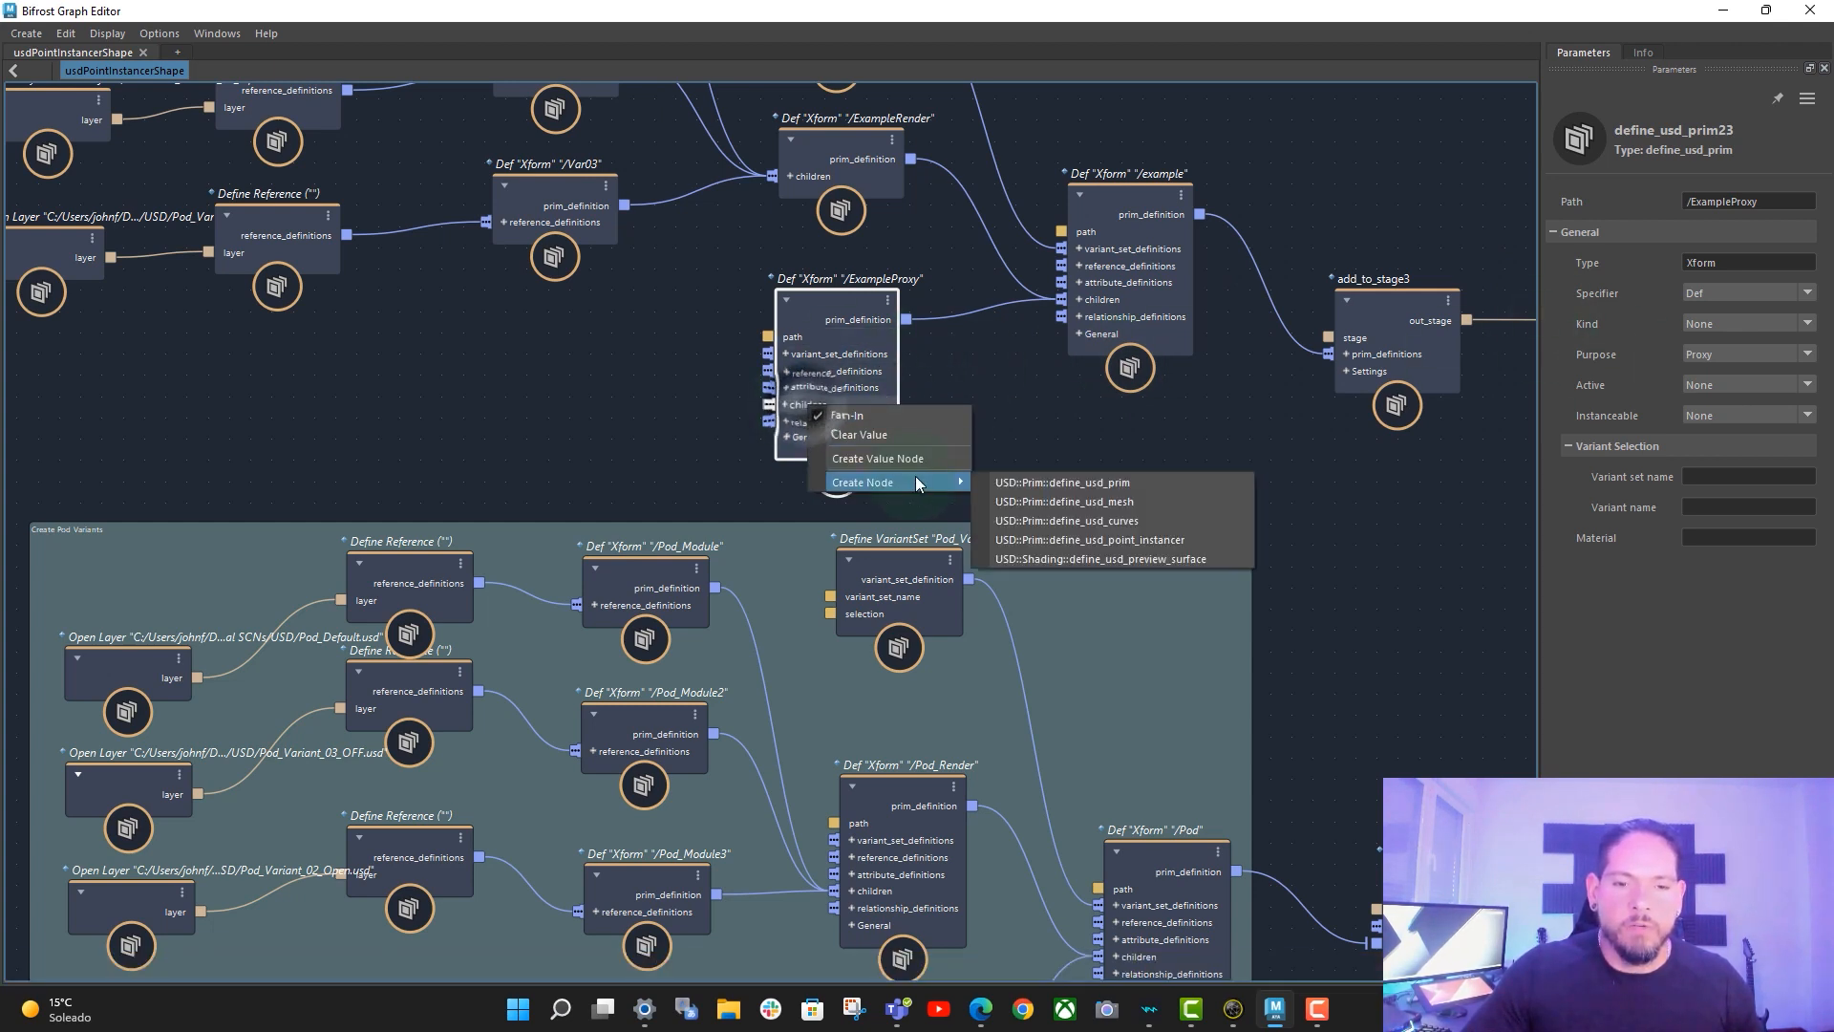
click(1075, 489)
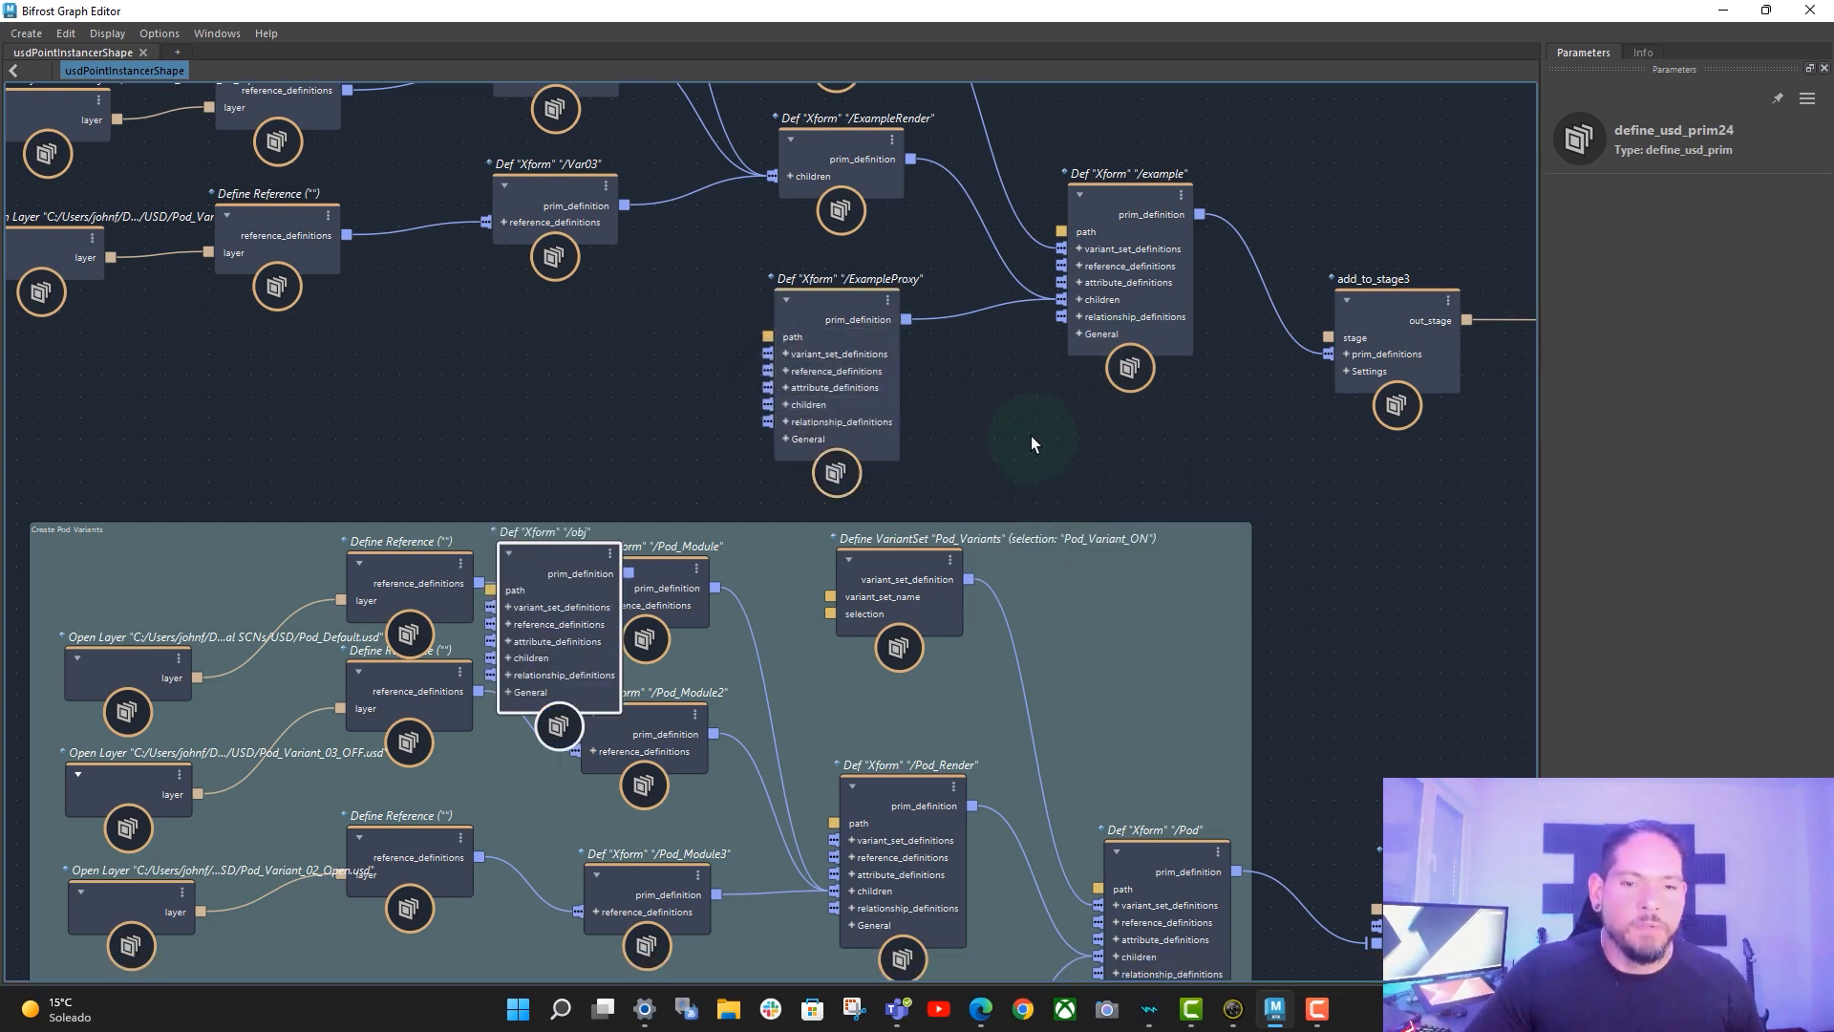
drag(812, 308, 831, 306)
click(793, 302)
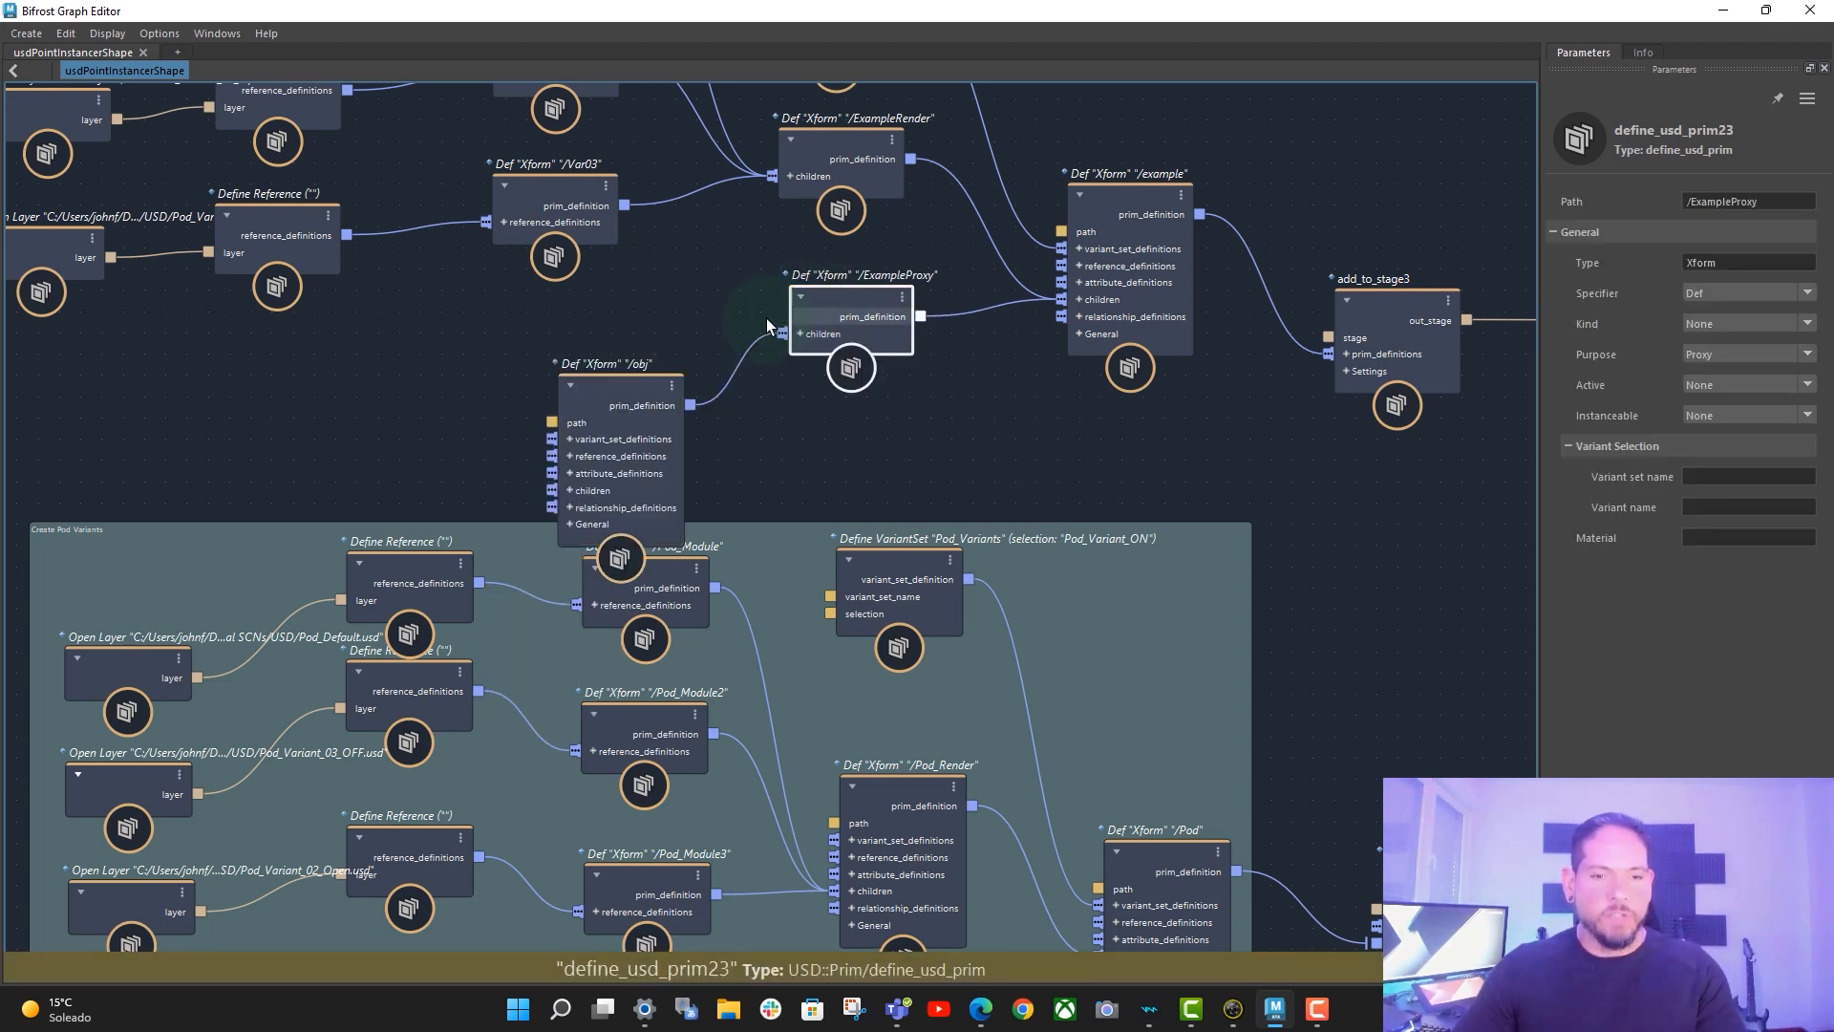
drag(640, 384, 591, 348)
key(f)
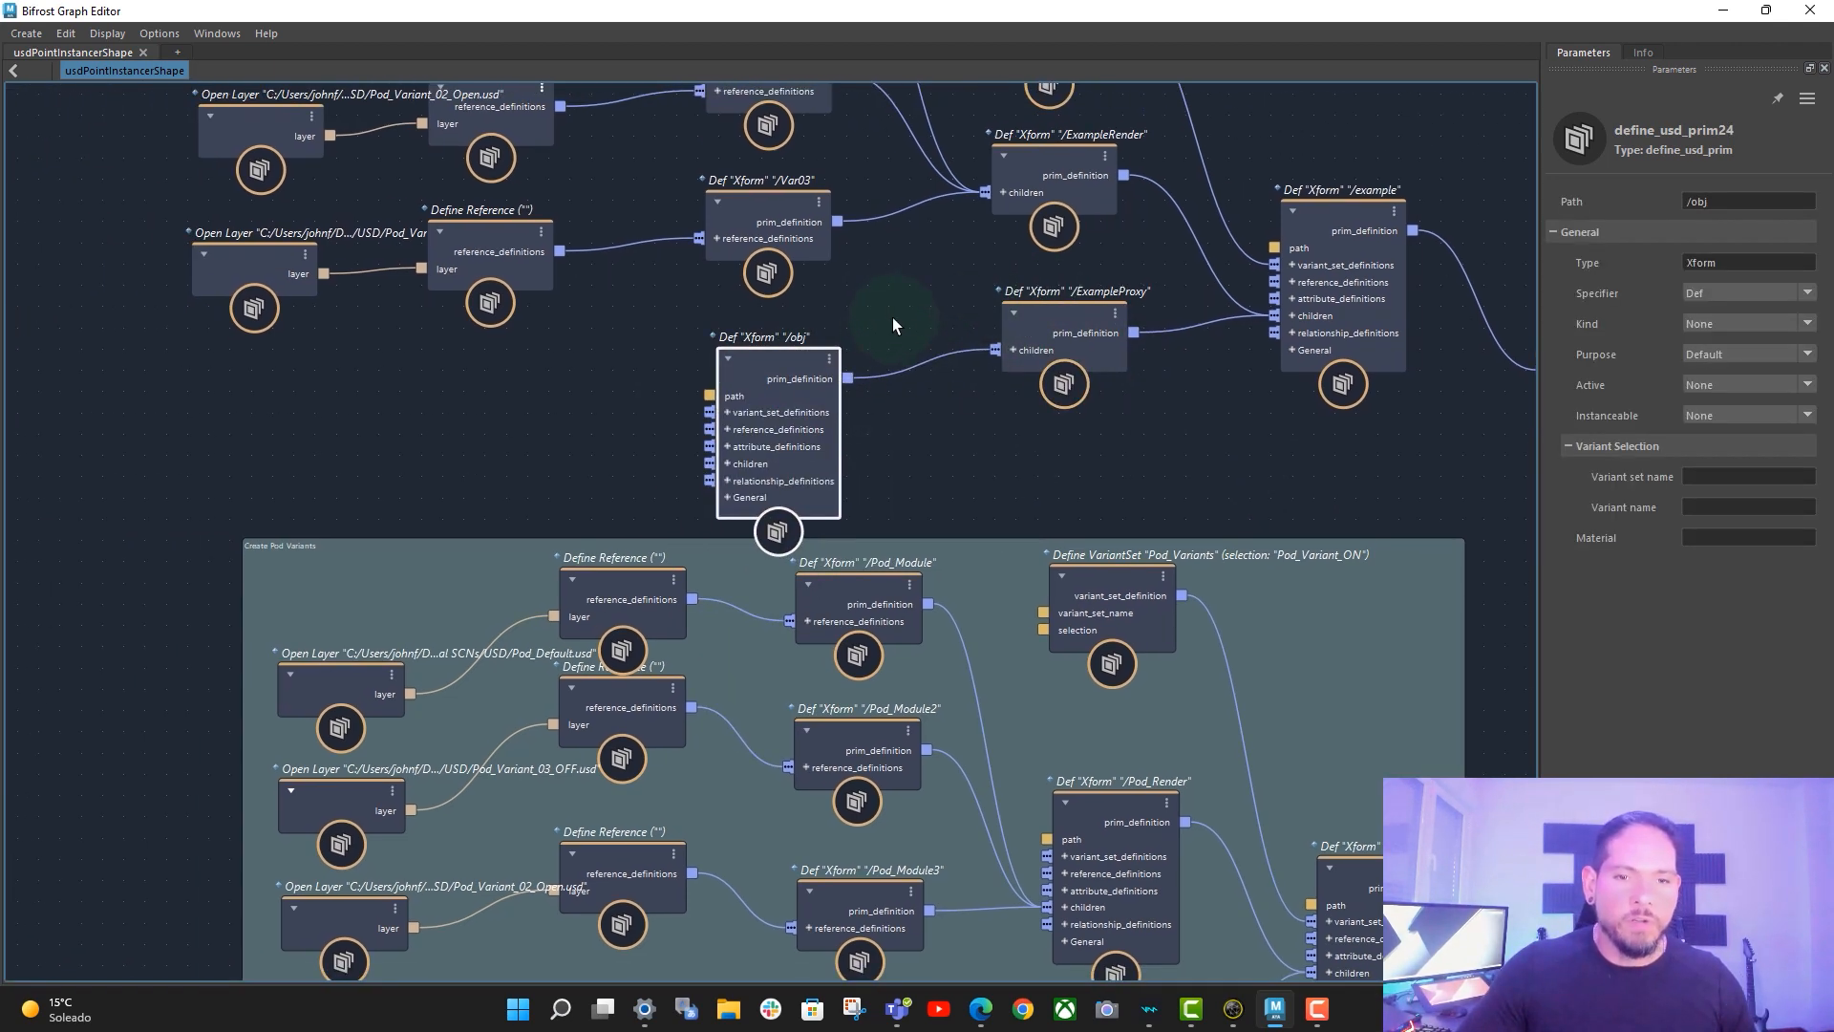
- Create a define_usd_reference node for the /obj prim's reference_definitions input and place it beside that prim, before it in the chain
right_click(781, 418)
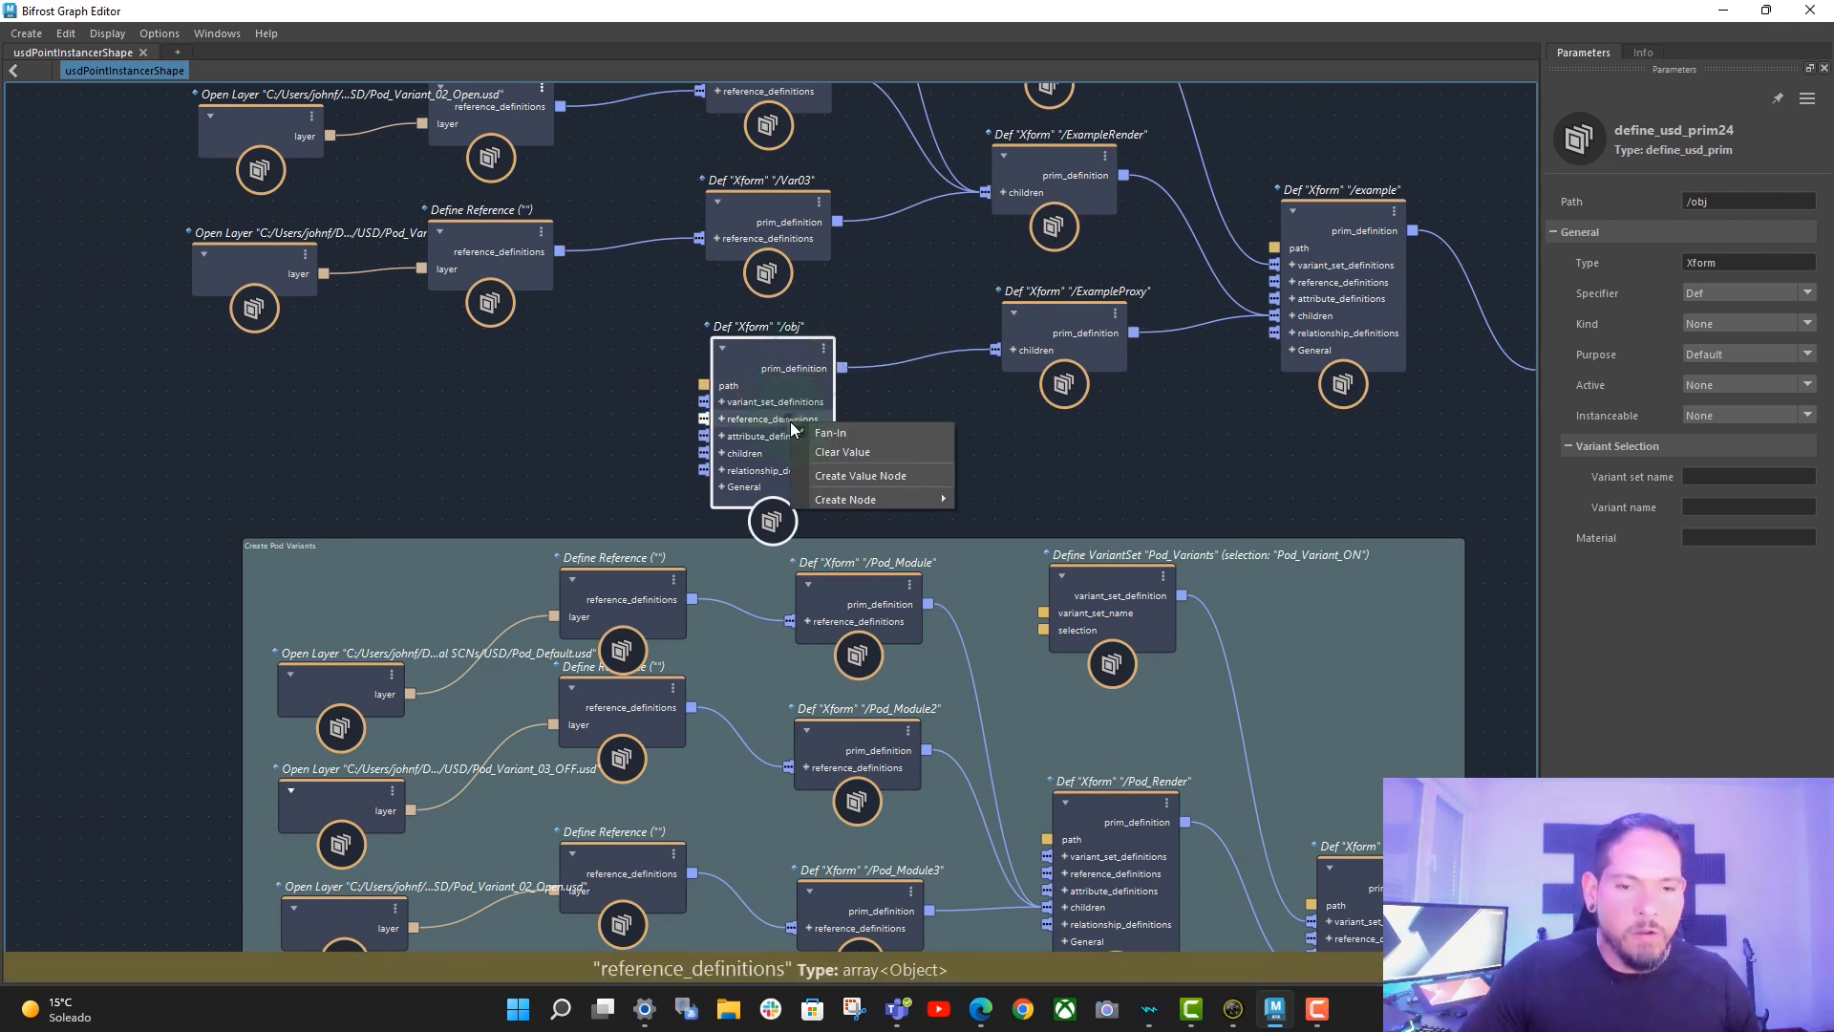
mouse_move(895, 500)
click(1053, 498)
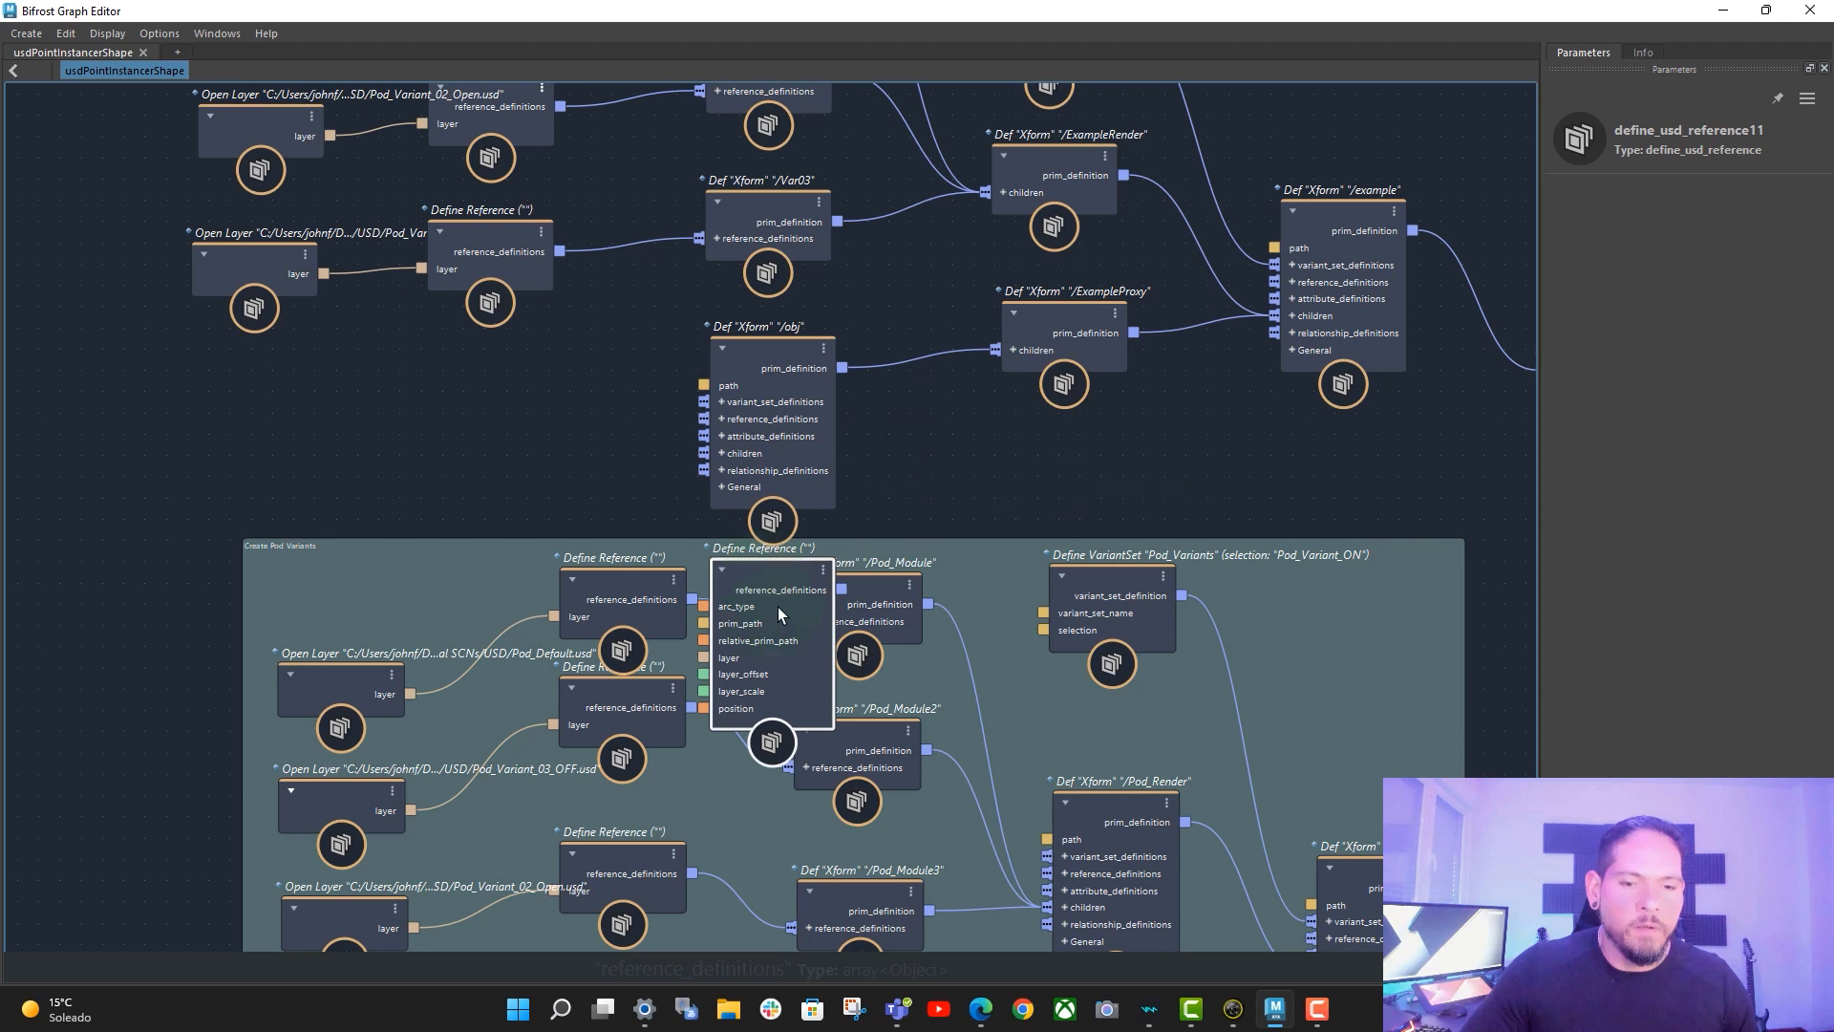
drag(777, 606, 493, 400)
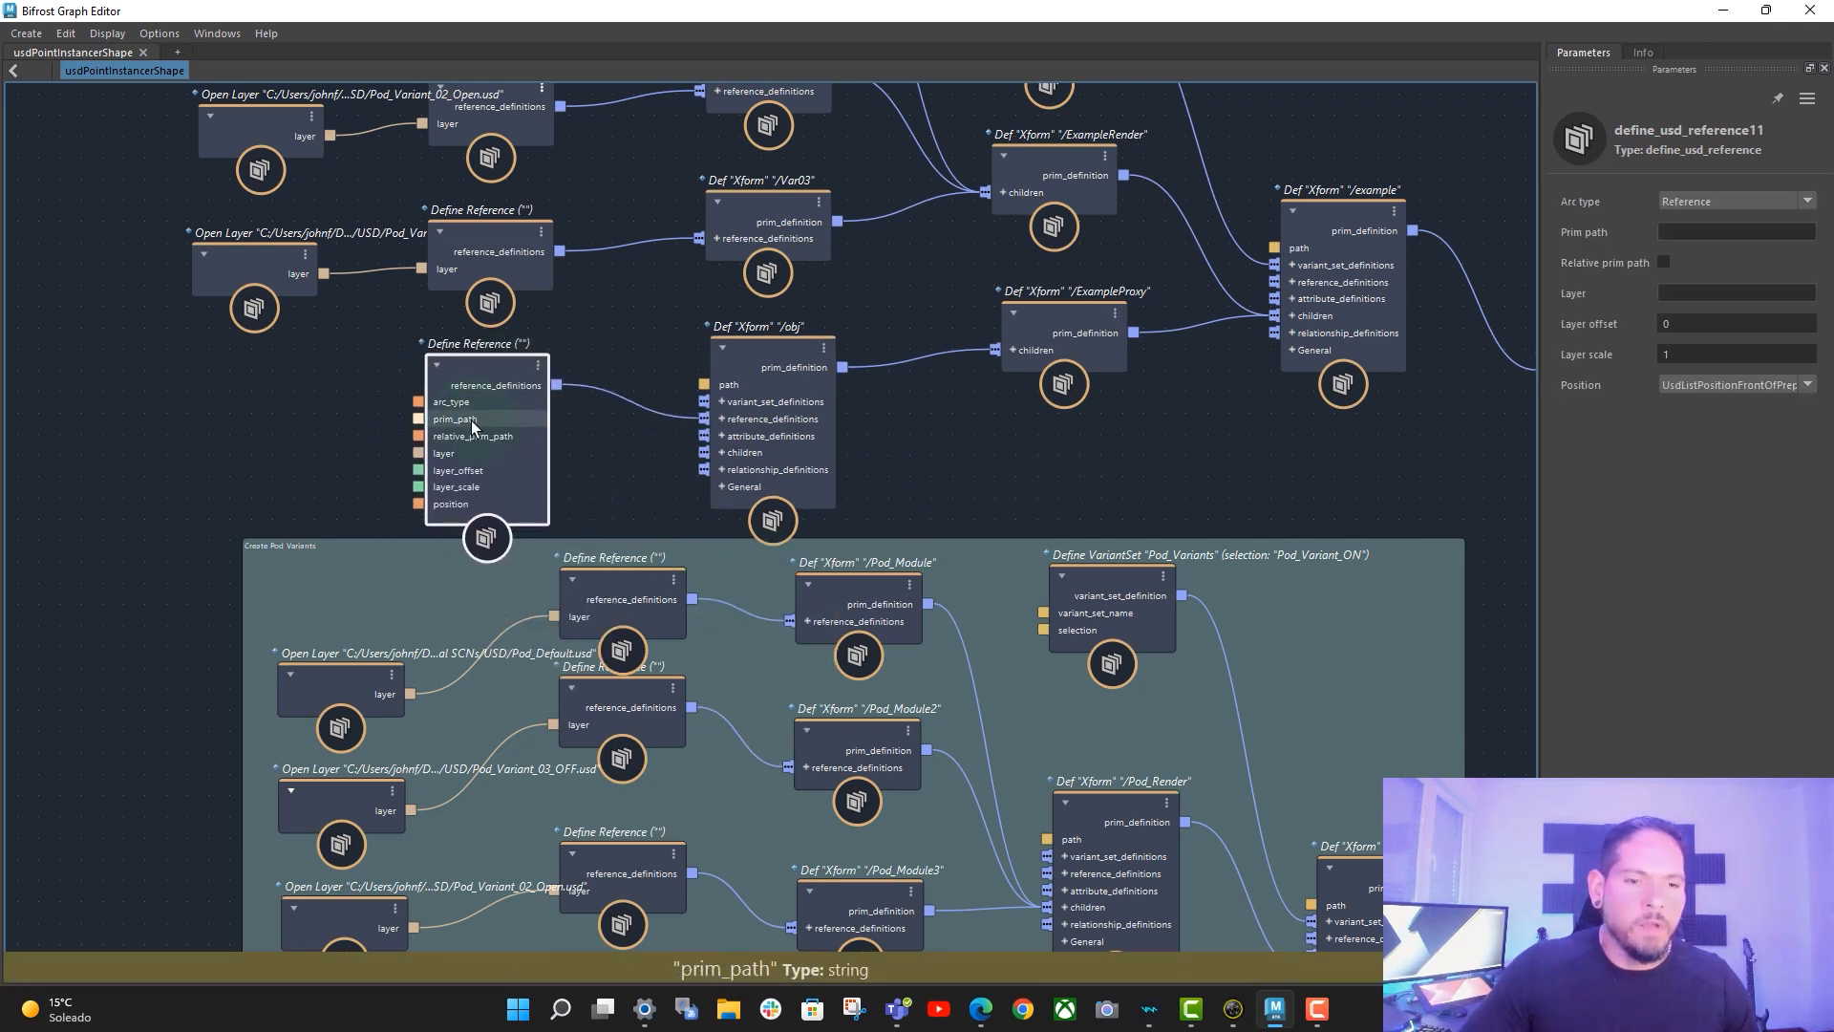
- Create an open_usd_layer node for the layer input of the /obj prim's reference and load Proxy.usd into it
right_click(478, 454)
mouse_move(598, 516)
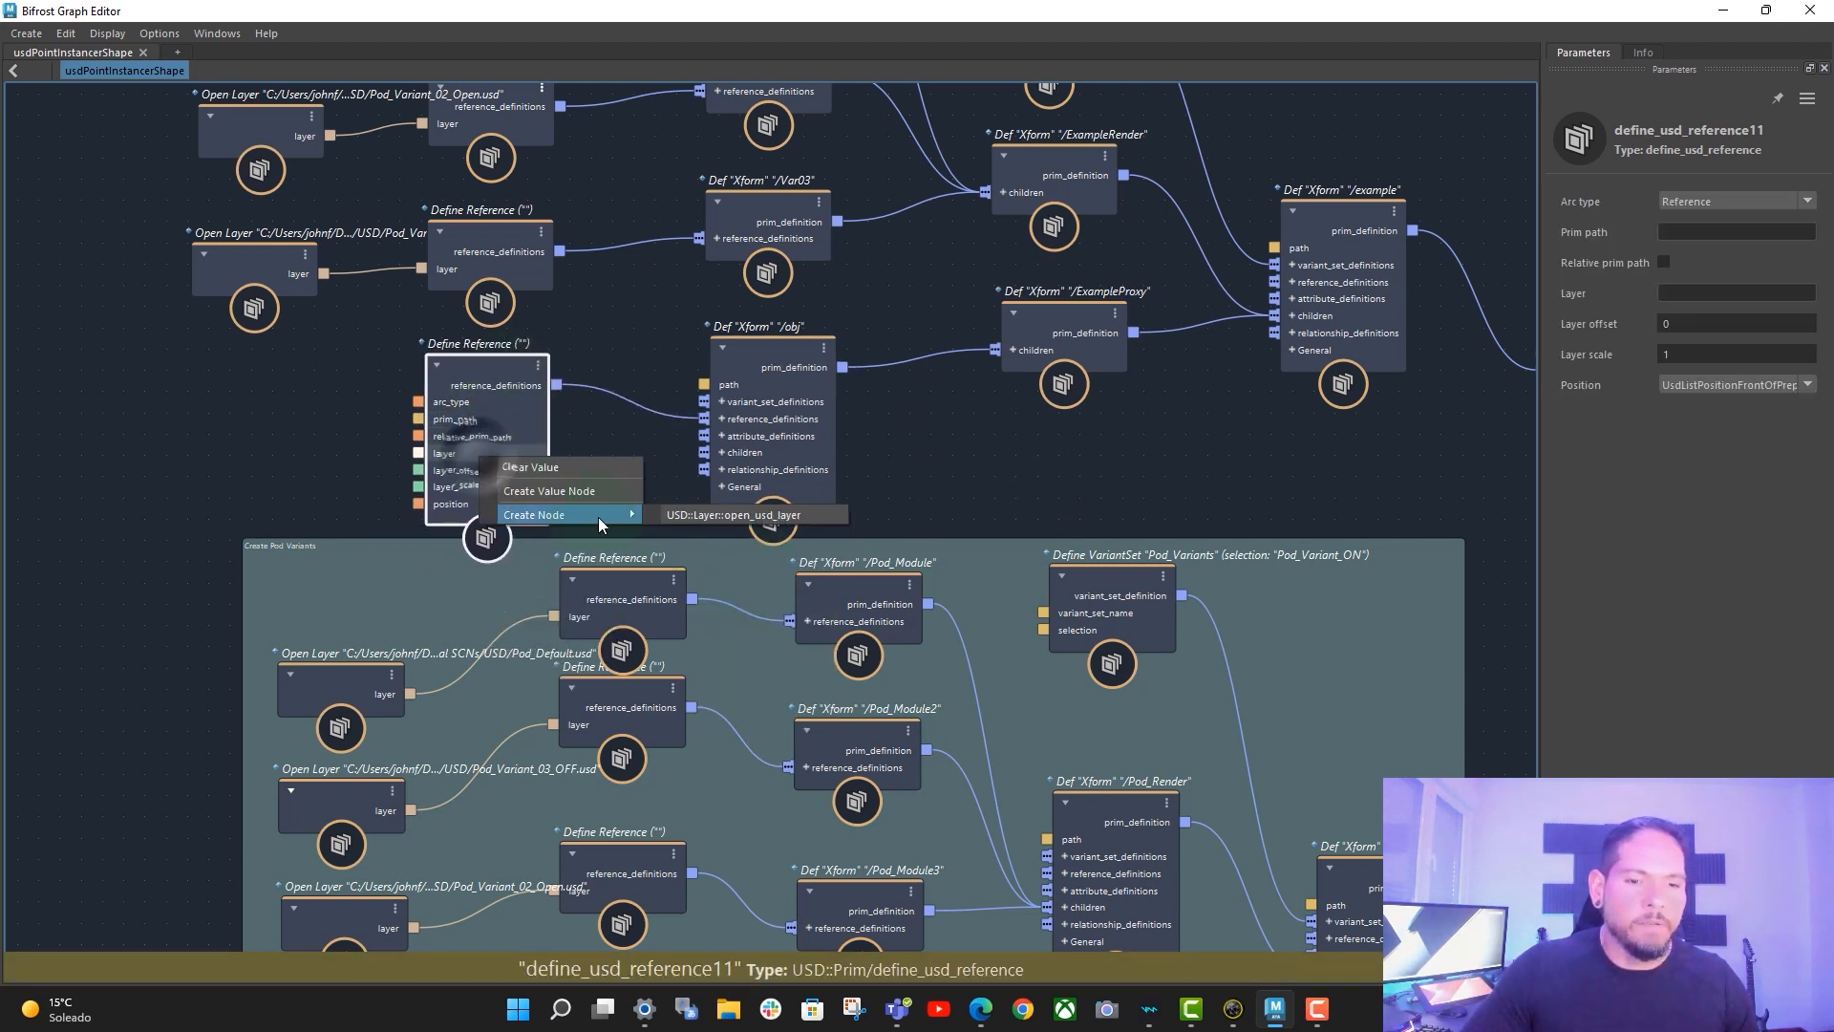
click(690, 514)
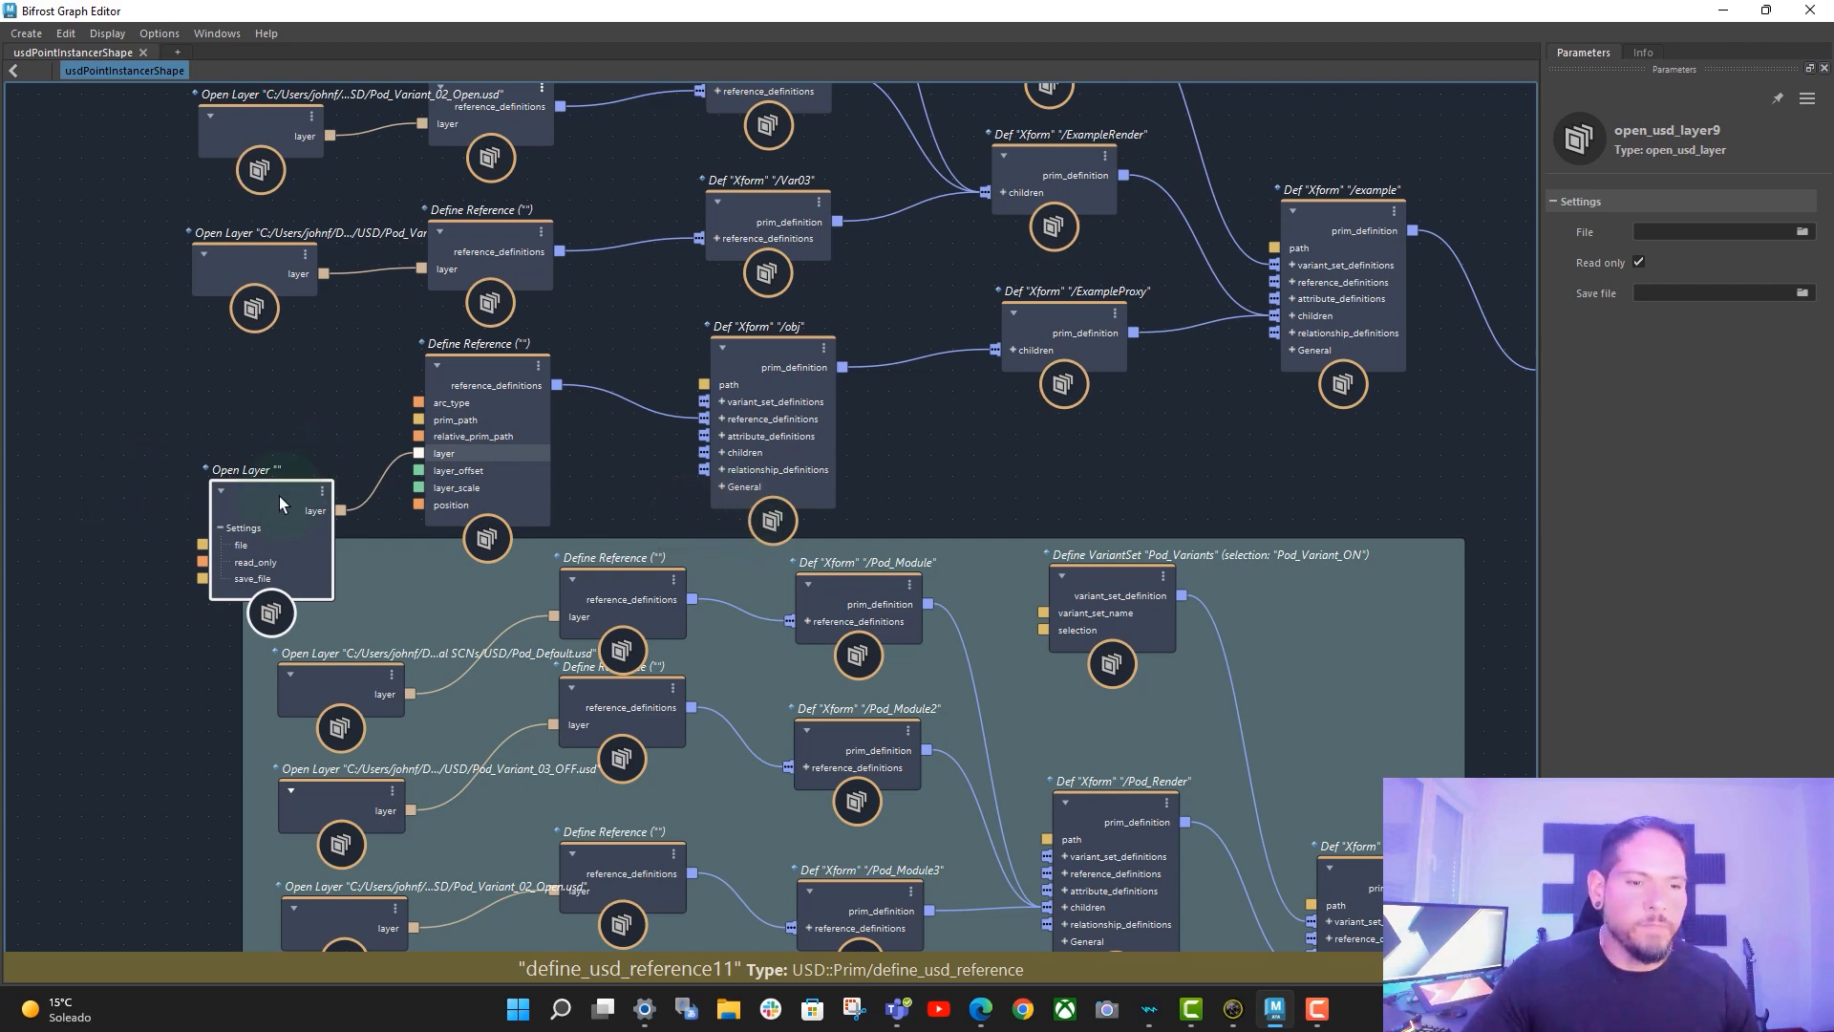
click(1803, 232)
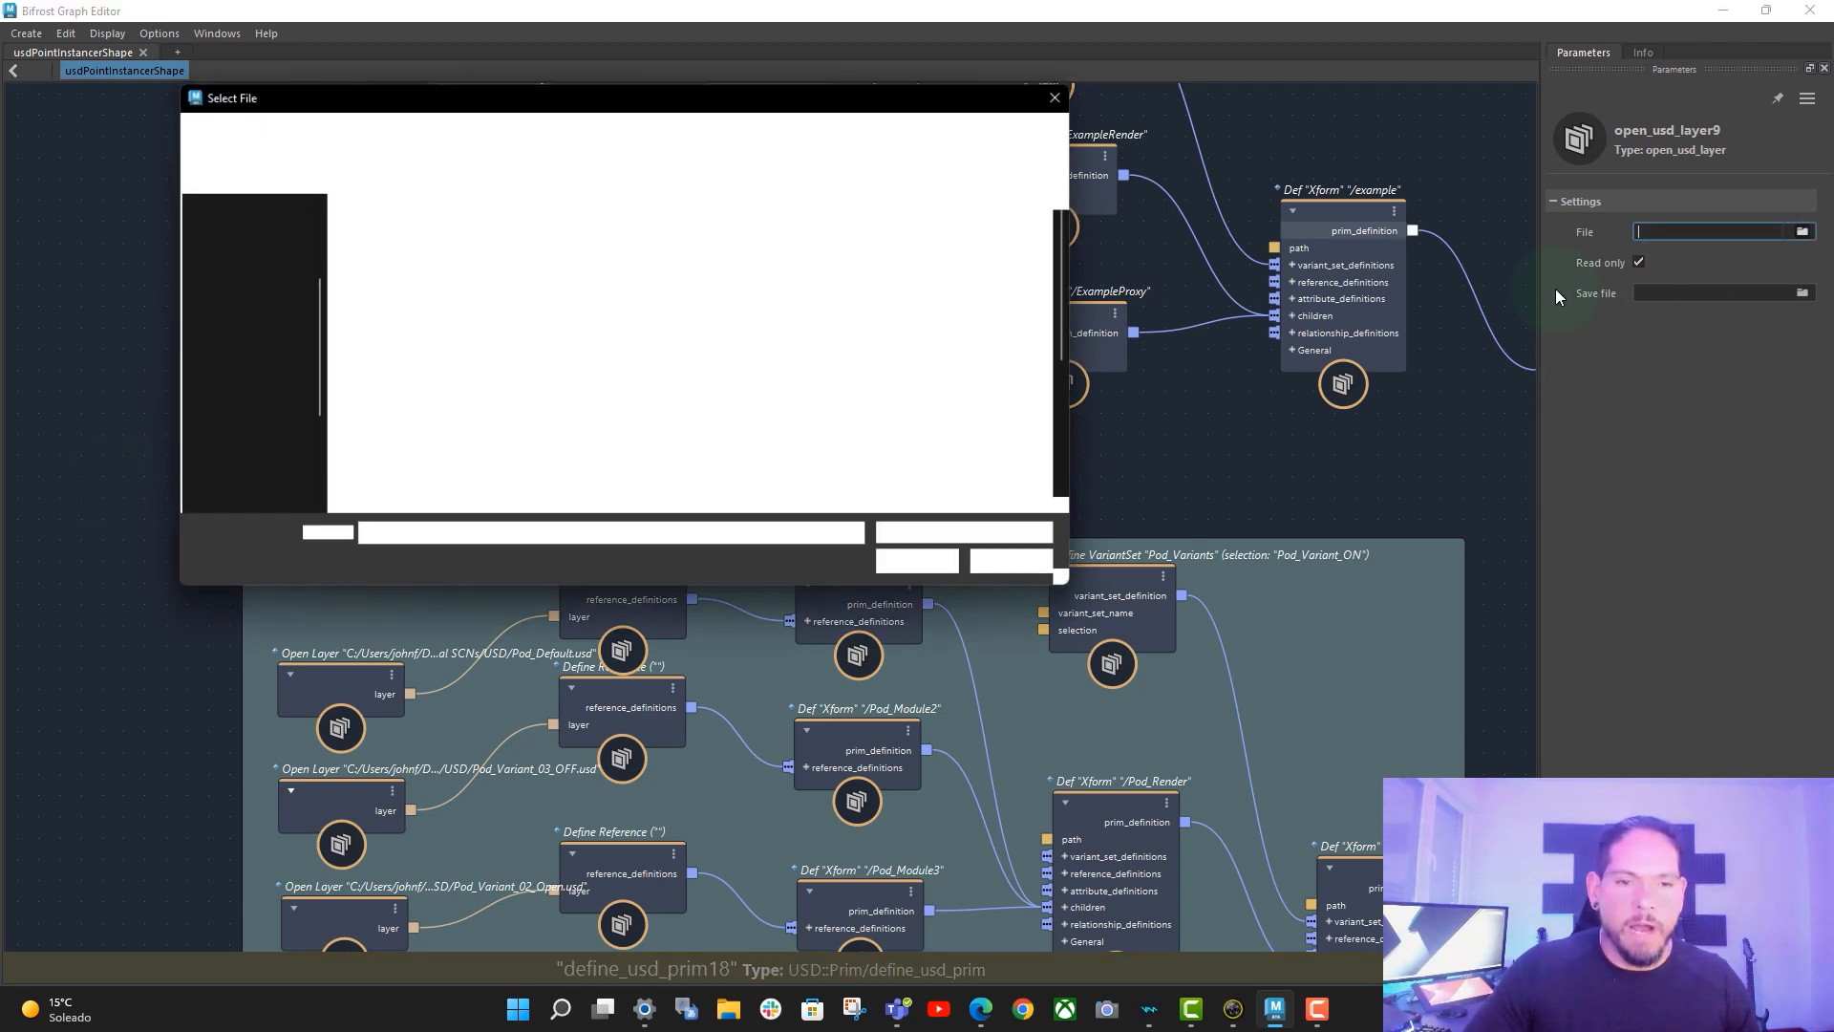
click(413, 268)
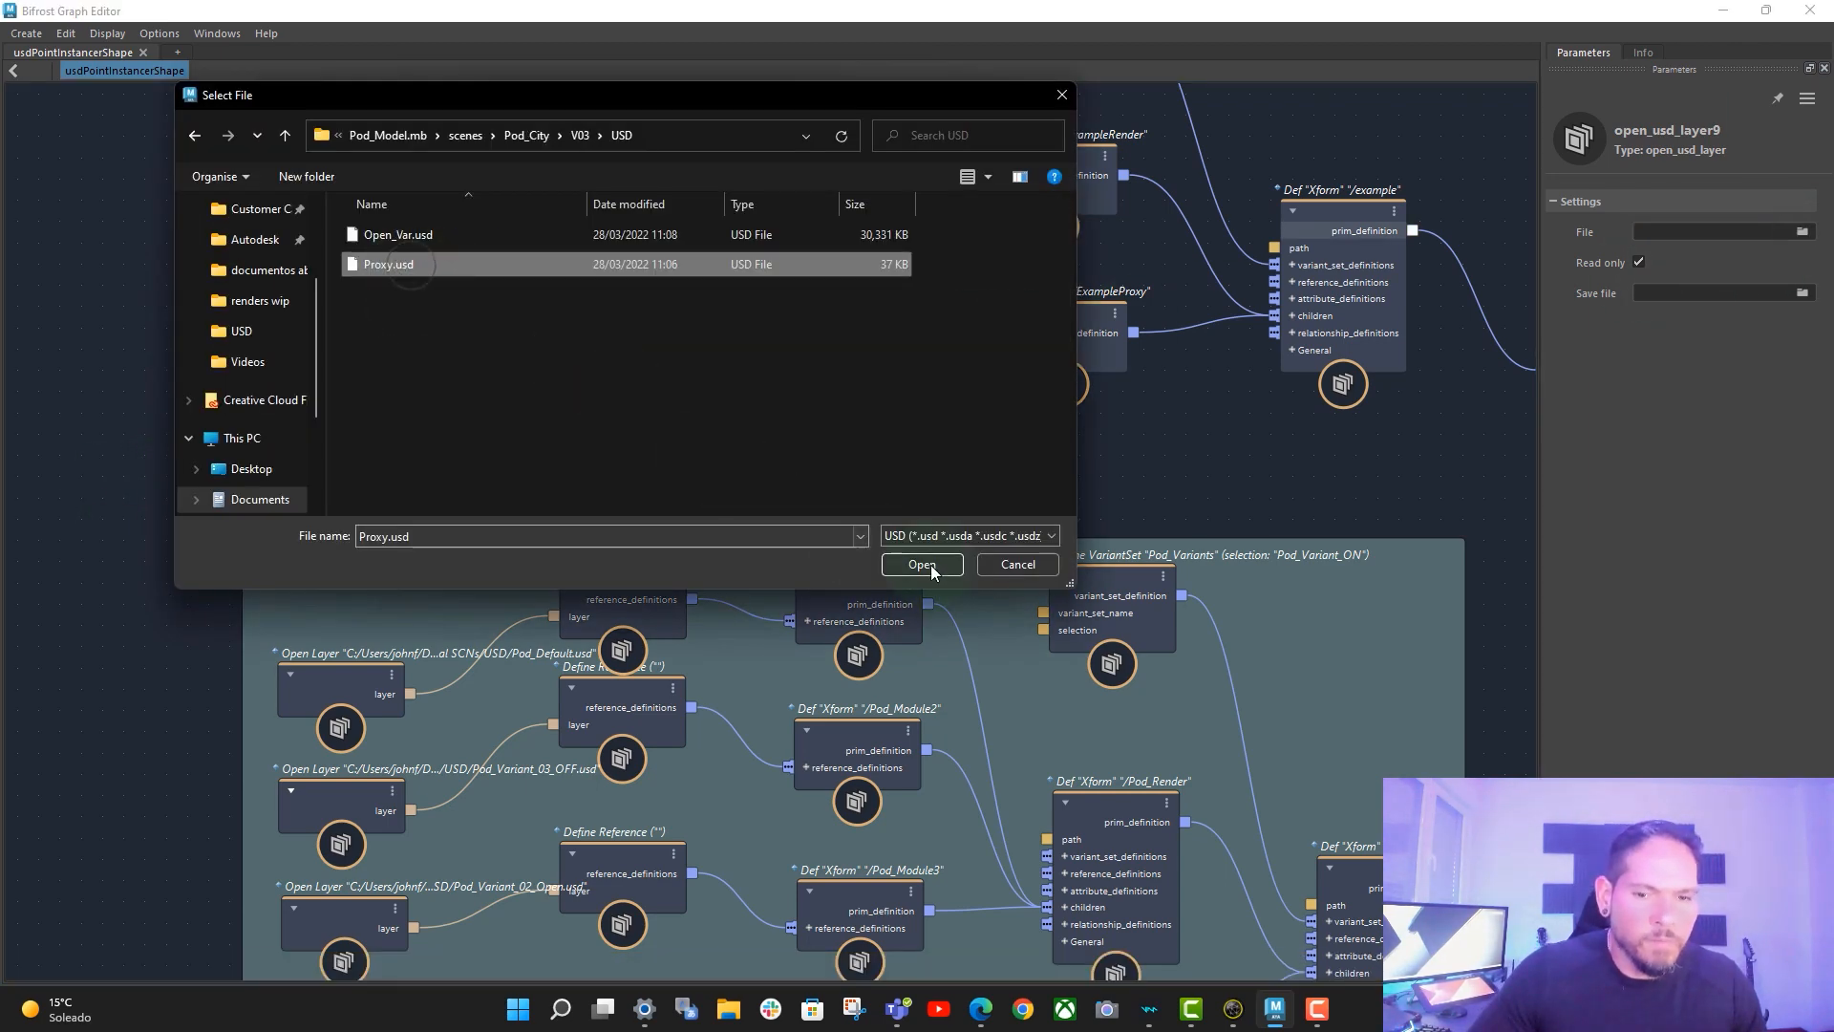
click(918, 557)
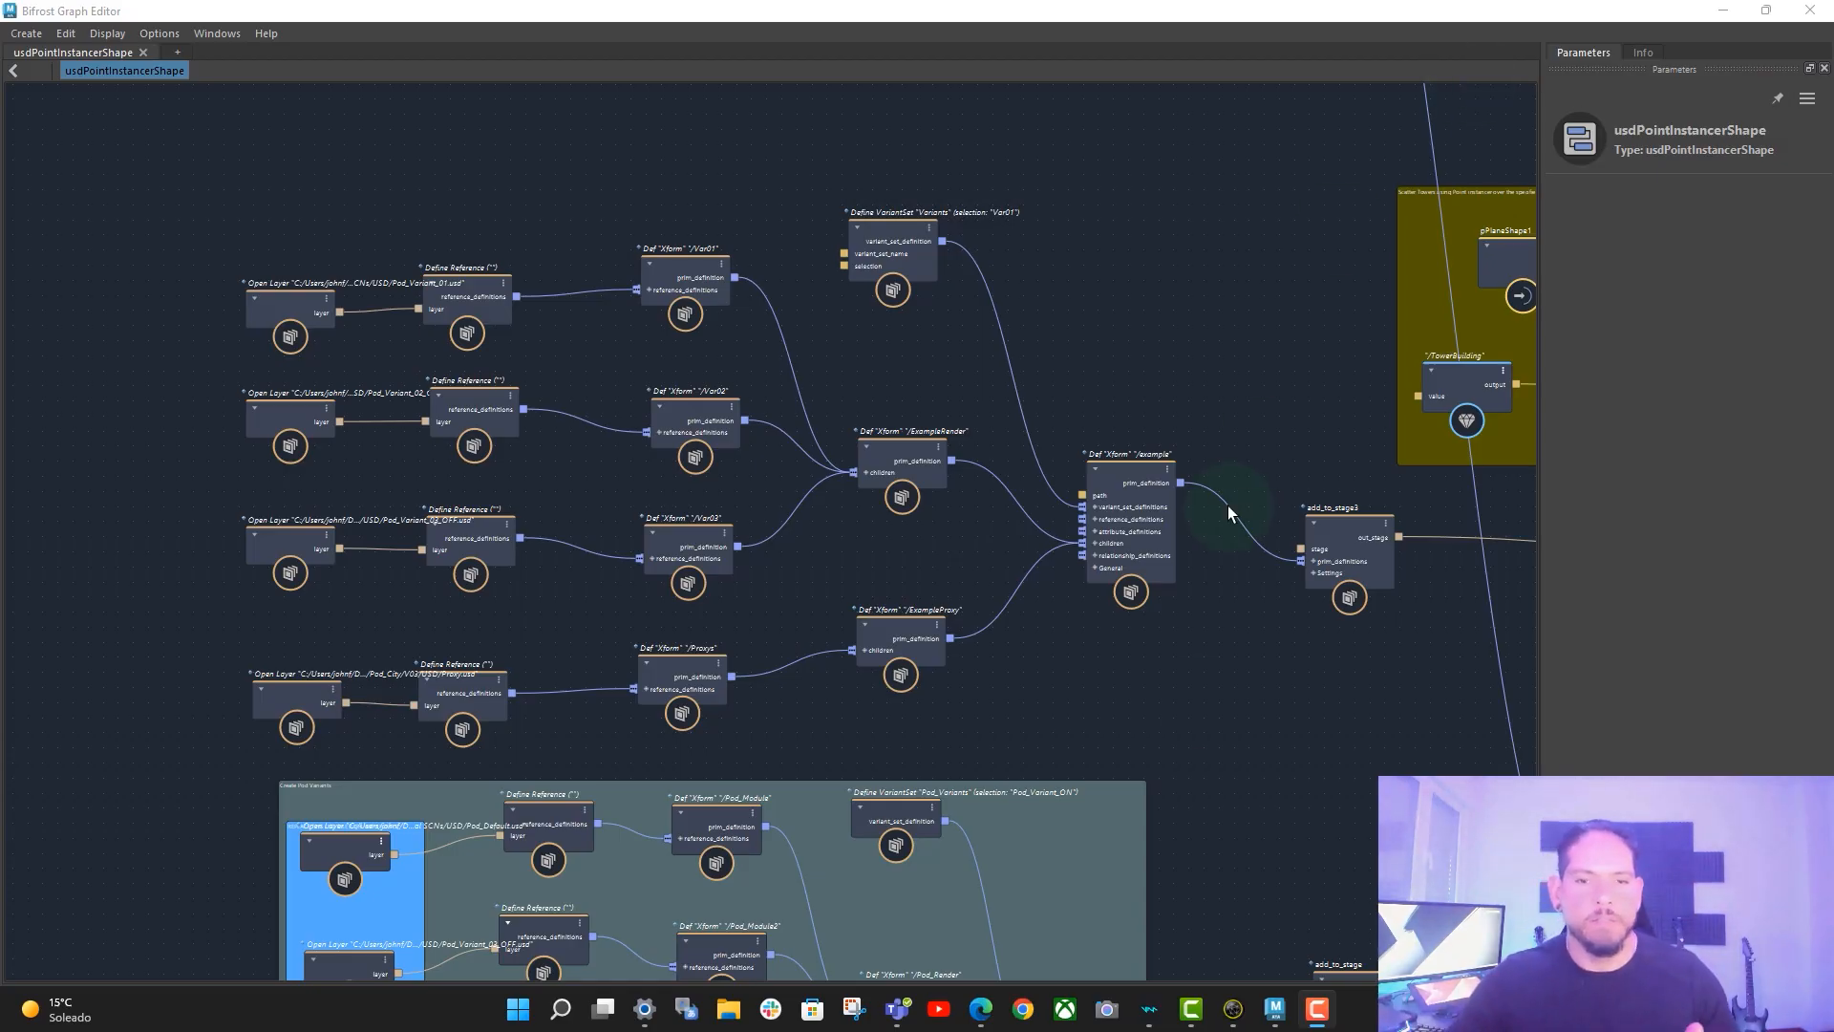
- Delete the example variant and proxy nodes above the Create Pod Variants group, including their add_to_stage node
alt+middle_drag(1195, 552, 1191, 462)
drag(1213, 404, 1343, 534)
key(Delete)
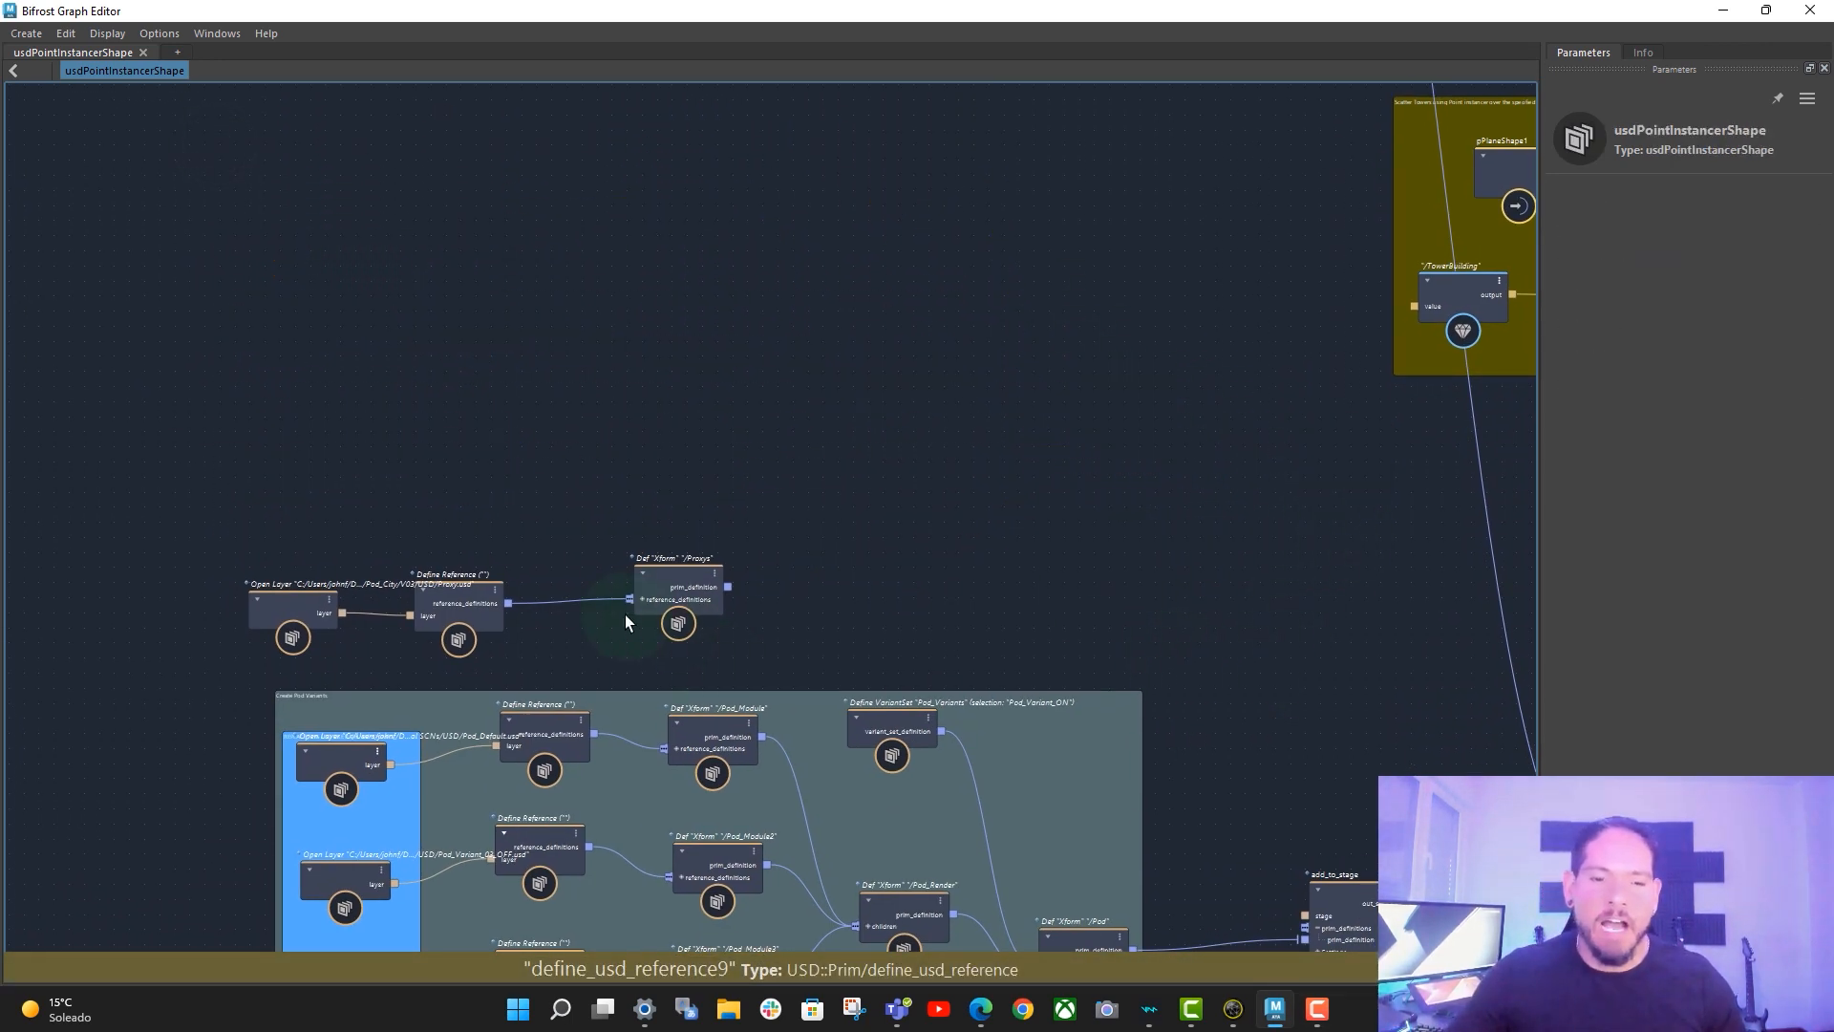
drag(812, 513, 225, 658)
key(Delete)
- Rearrange the add_to_stage nodes beside the Create Pod Variants group, placing add_to_stage1 higher than add_to_stage
alt+middle_drag(1166, 614, 682, 289)
drag(590, 424, 674, 344)
drag(894, 605, 915, 489)
alt+middle_drag(935, 280, 1102, 312)
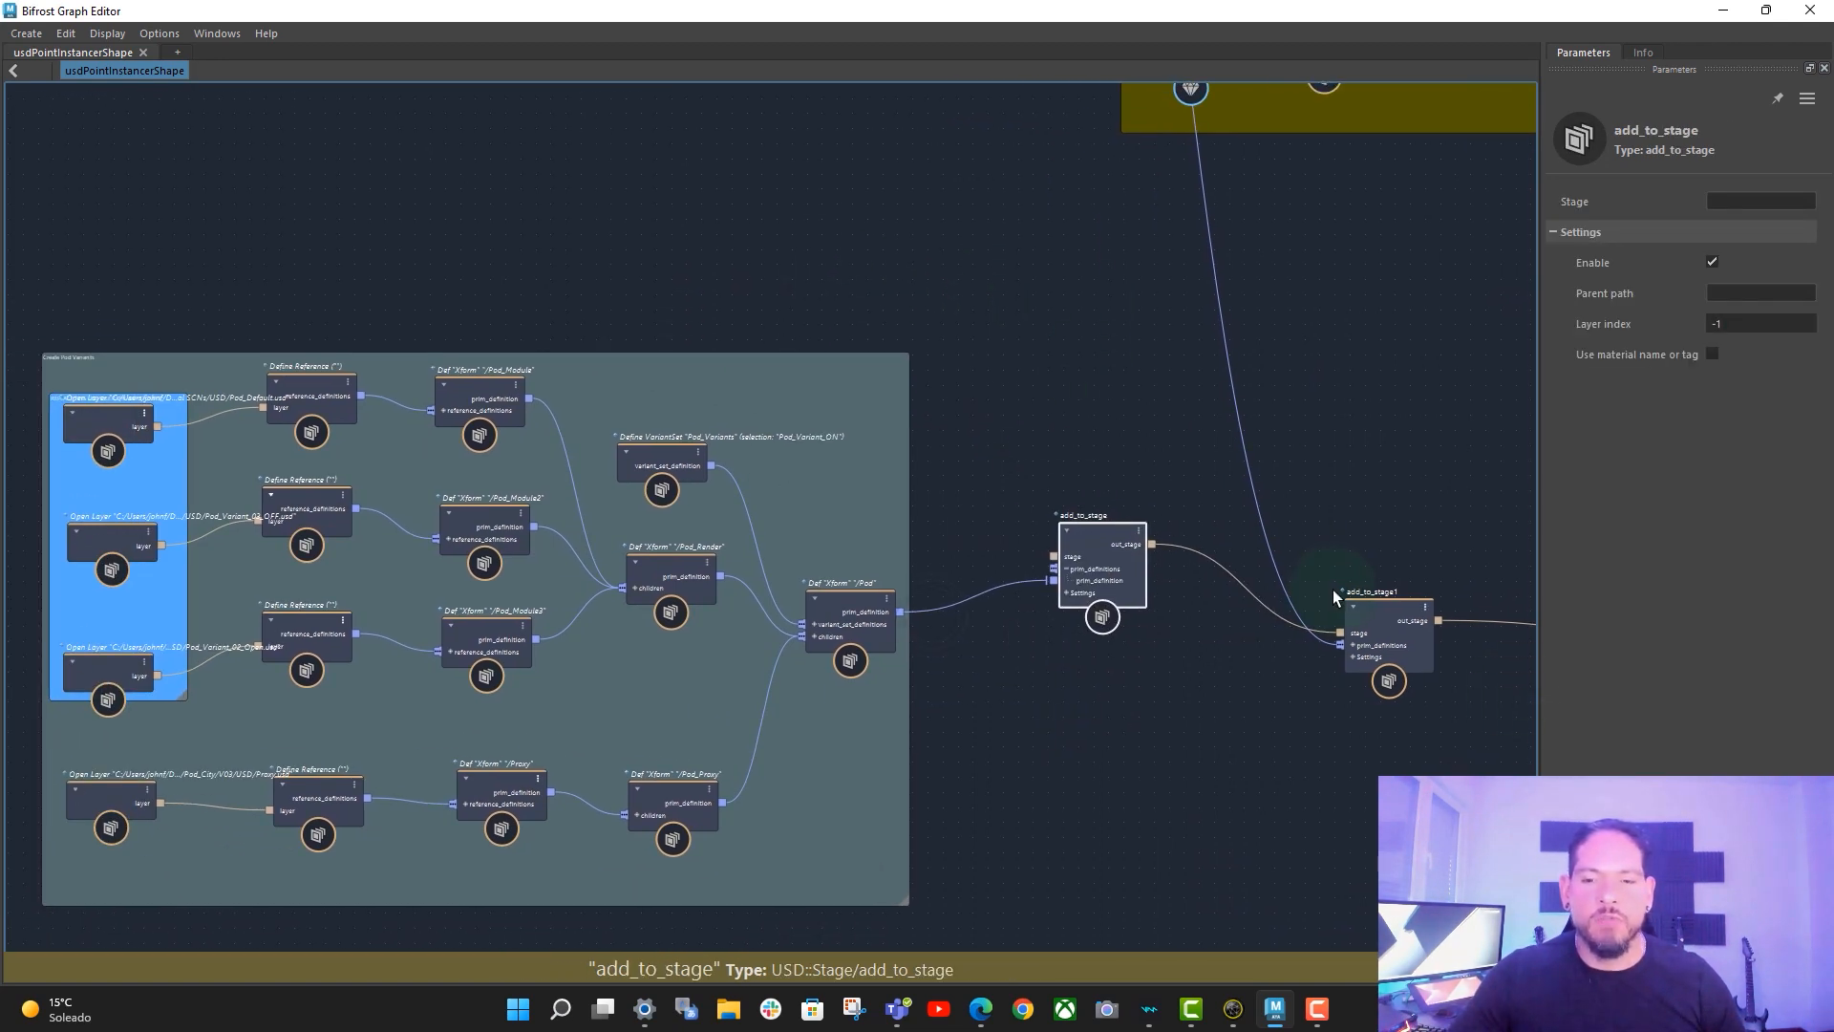
drag(1366, 588, 1308, 287)
- Move the whole tower network, from construct_points_template to the /TowerBuilding prim, down to just above the Create Pod Variants group
alt+middle_drag(1314, 189, 978, 734)
drag(245, 204, 1166, 563)
drag(1112, 414, 976, 1008)
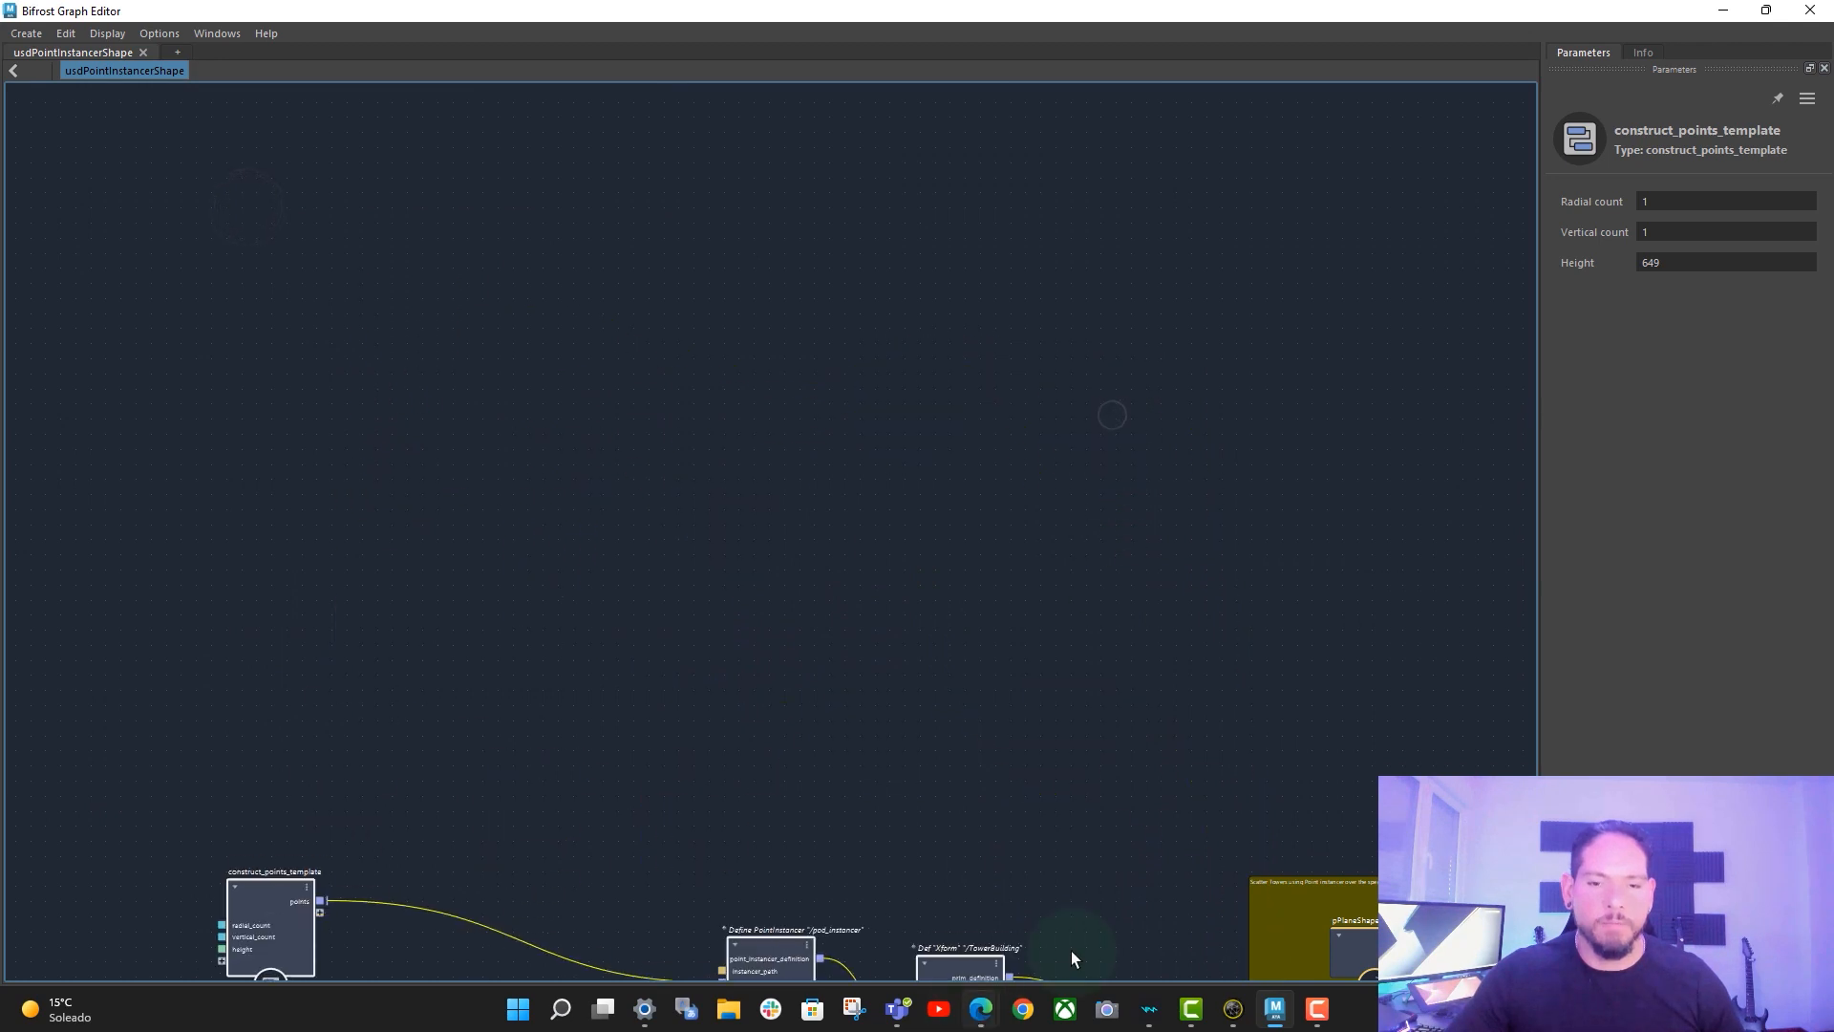
alt+middle_drag(1070, 950, 1187, 57)
alt+middle_drag(1162, 244, 1177, 399)
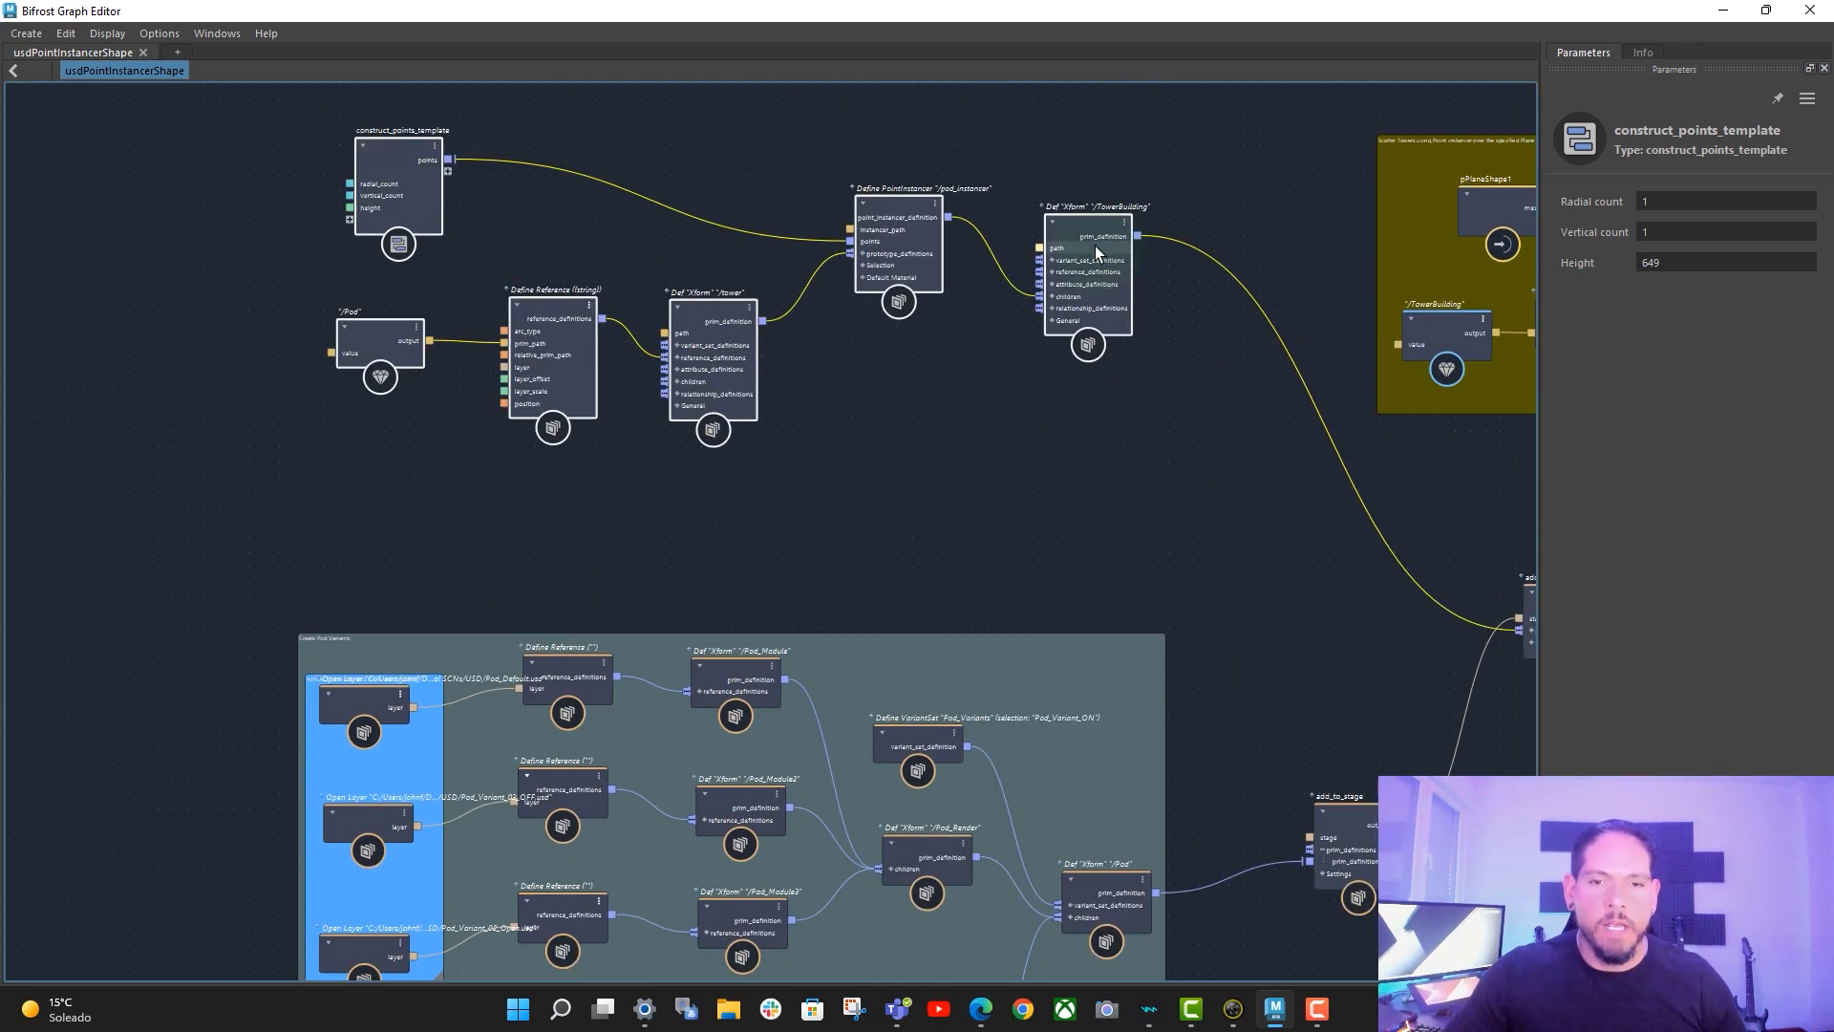
drag(1095, 245, 1121, 293)
alt+middle_drag(1193, 528, 1191, 533)
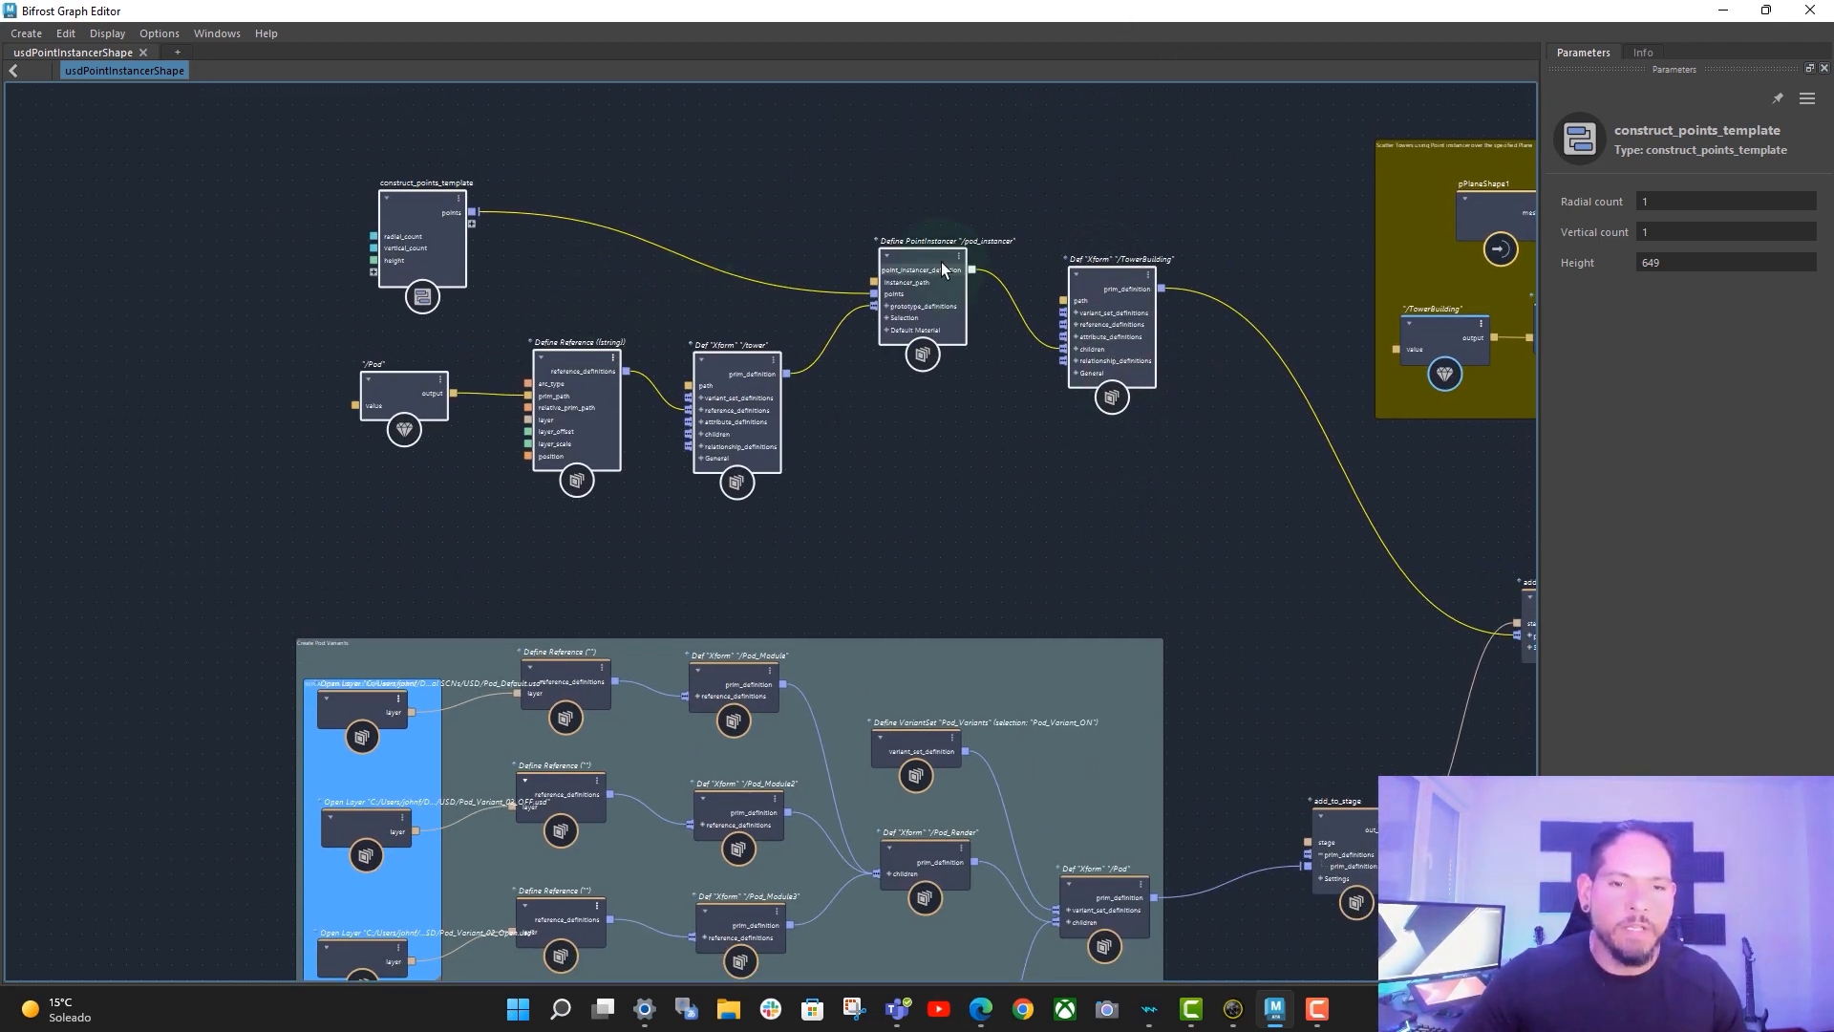
- Examine the /pod_instancer node's settings and the pod variant network leading to the /Pod prim
scroll(945, 229, up, 3)
drag(209, 454, 226, 457)
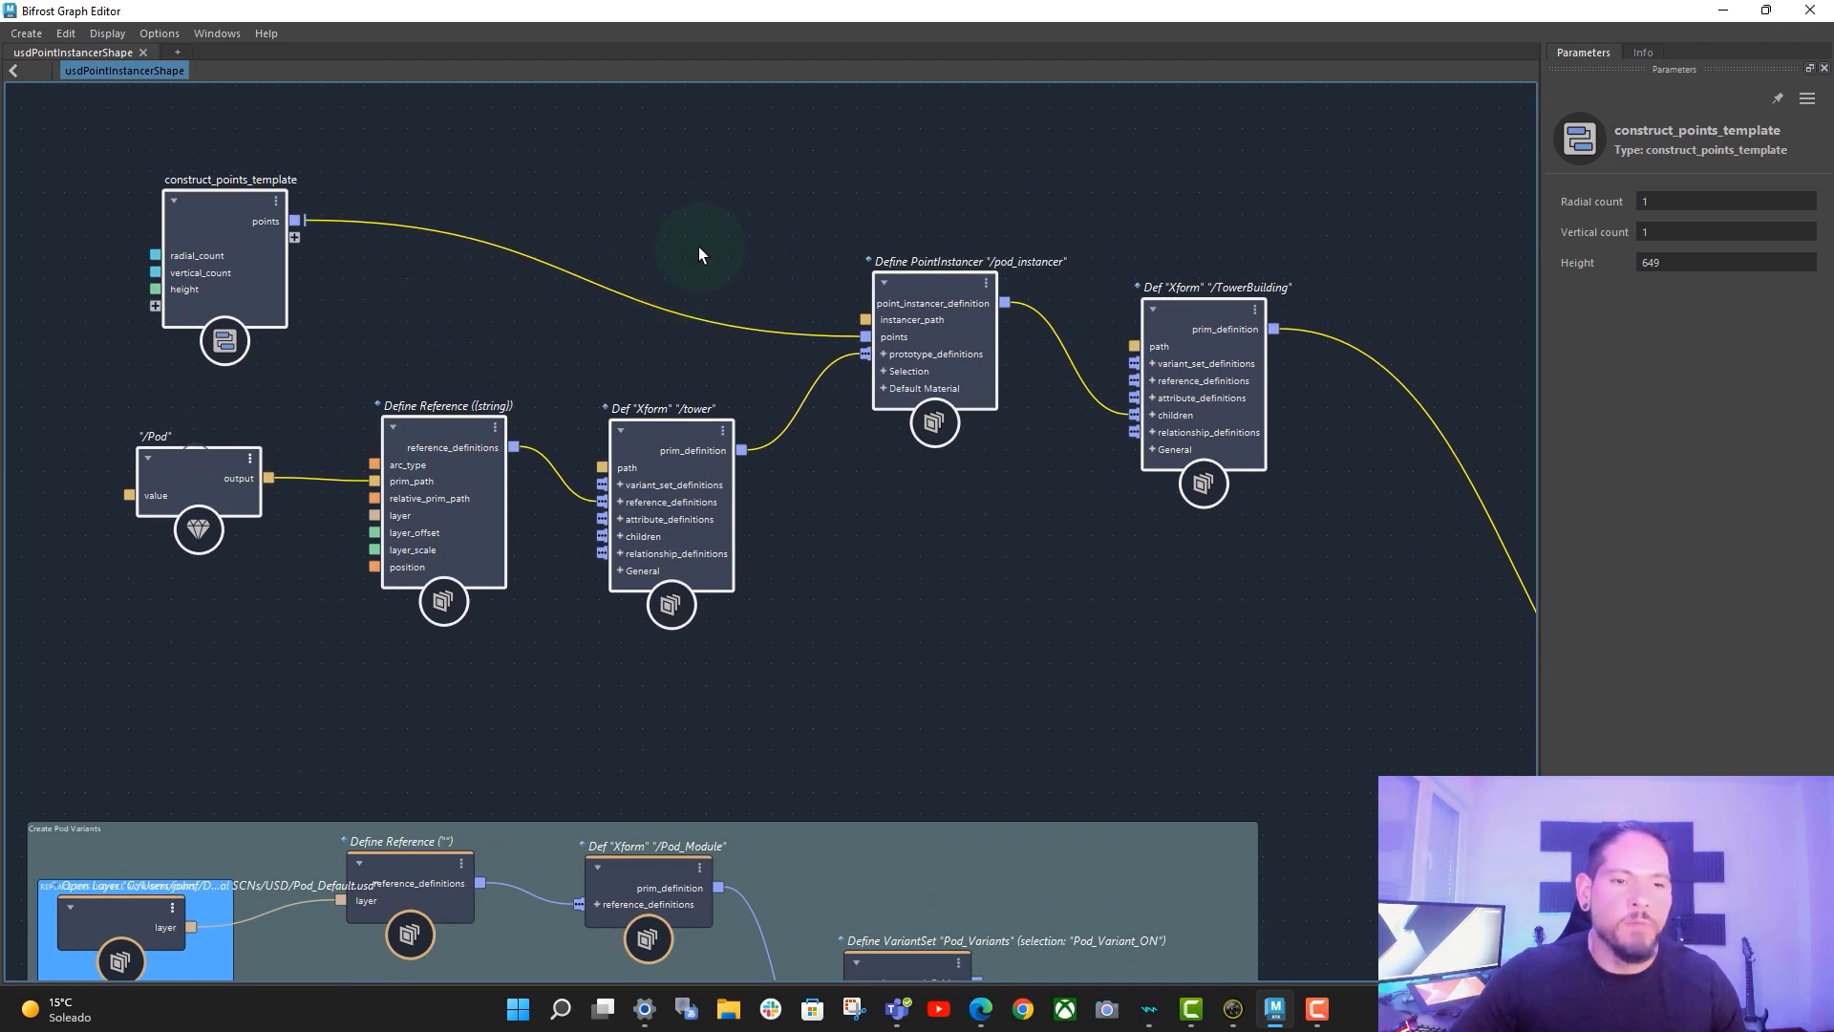
click(704, 196)
drag(895, 291, 902, 293)
alt+middle_drag(1133, 522, 1283, 319)
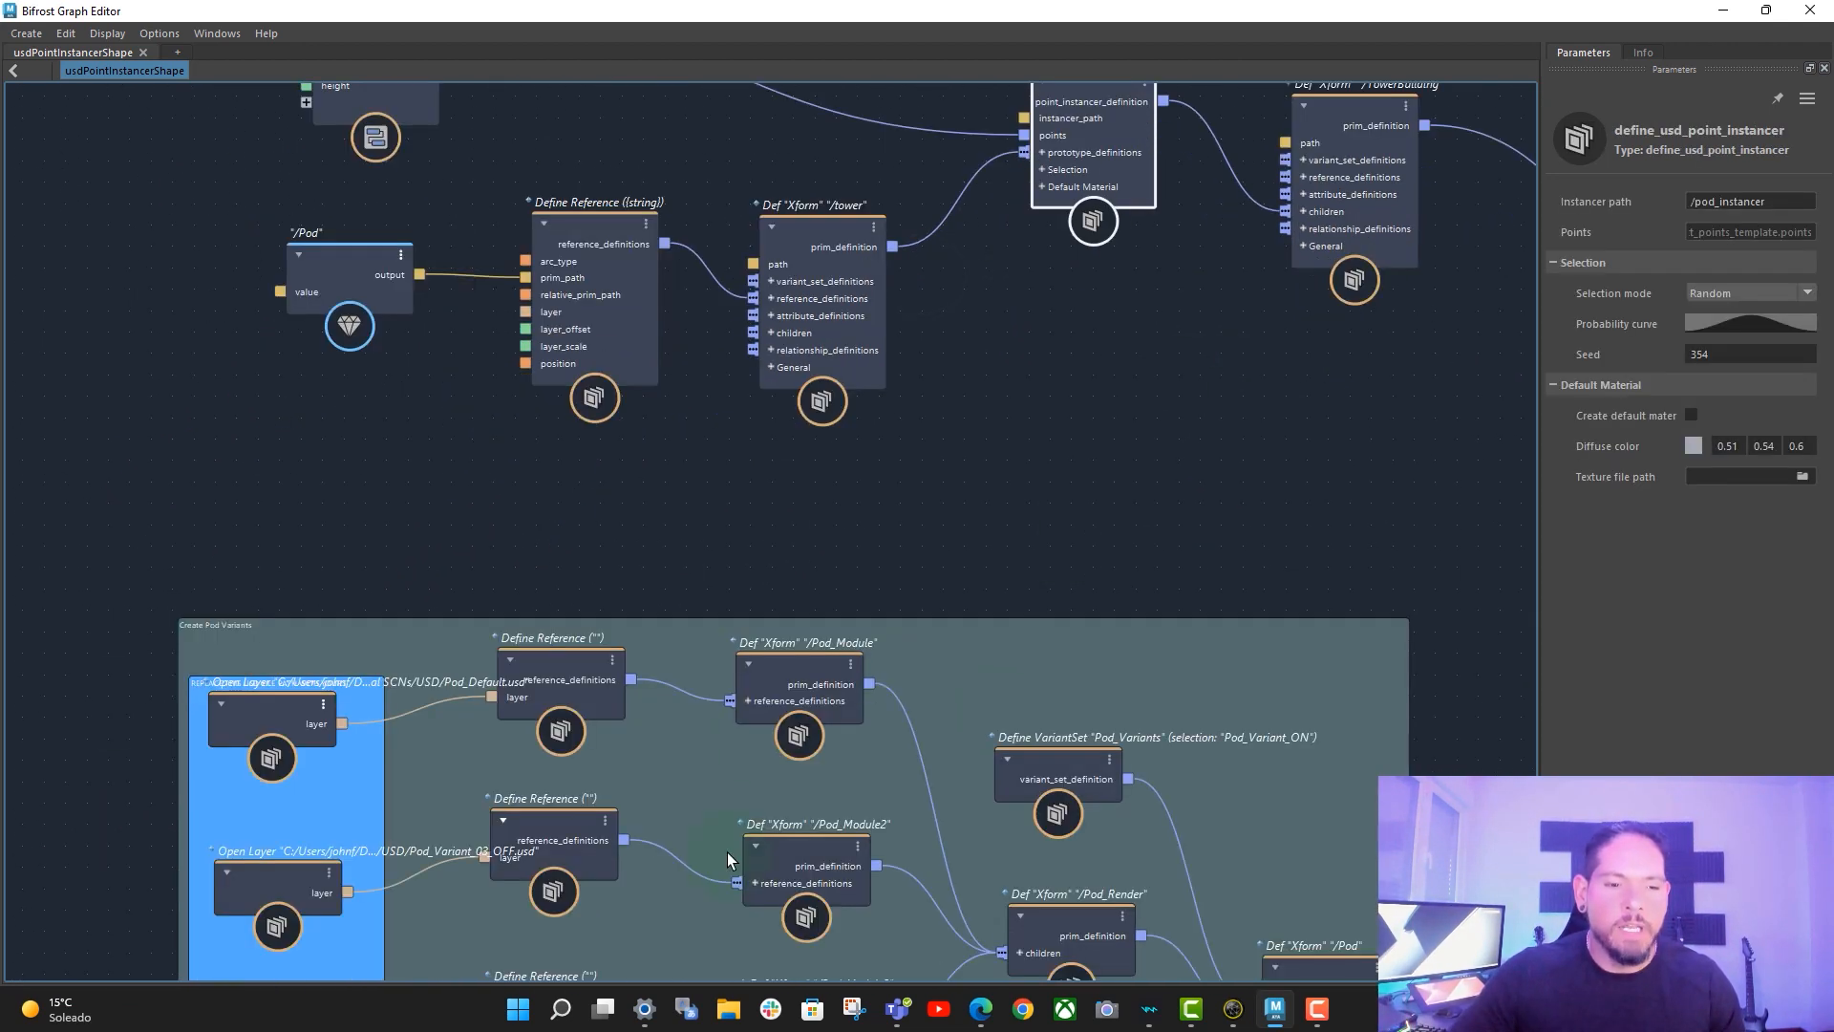
alt+middle_drag(1129, 526, 859, 319)
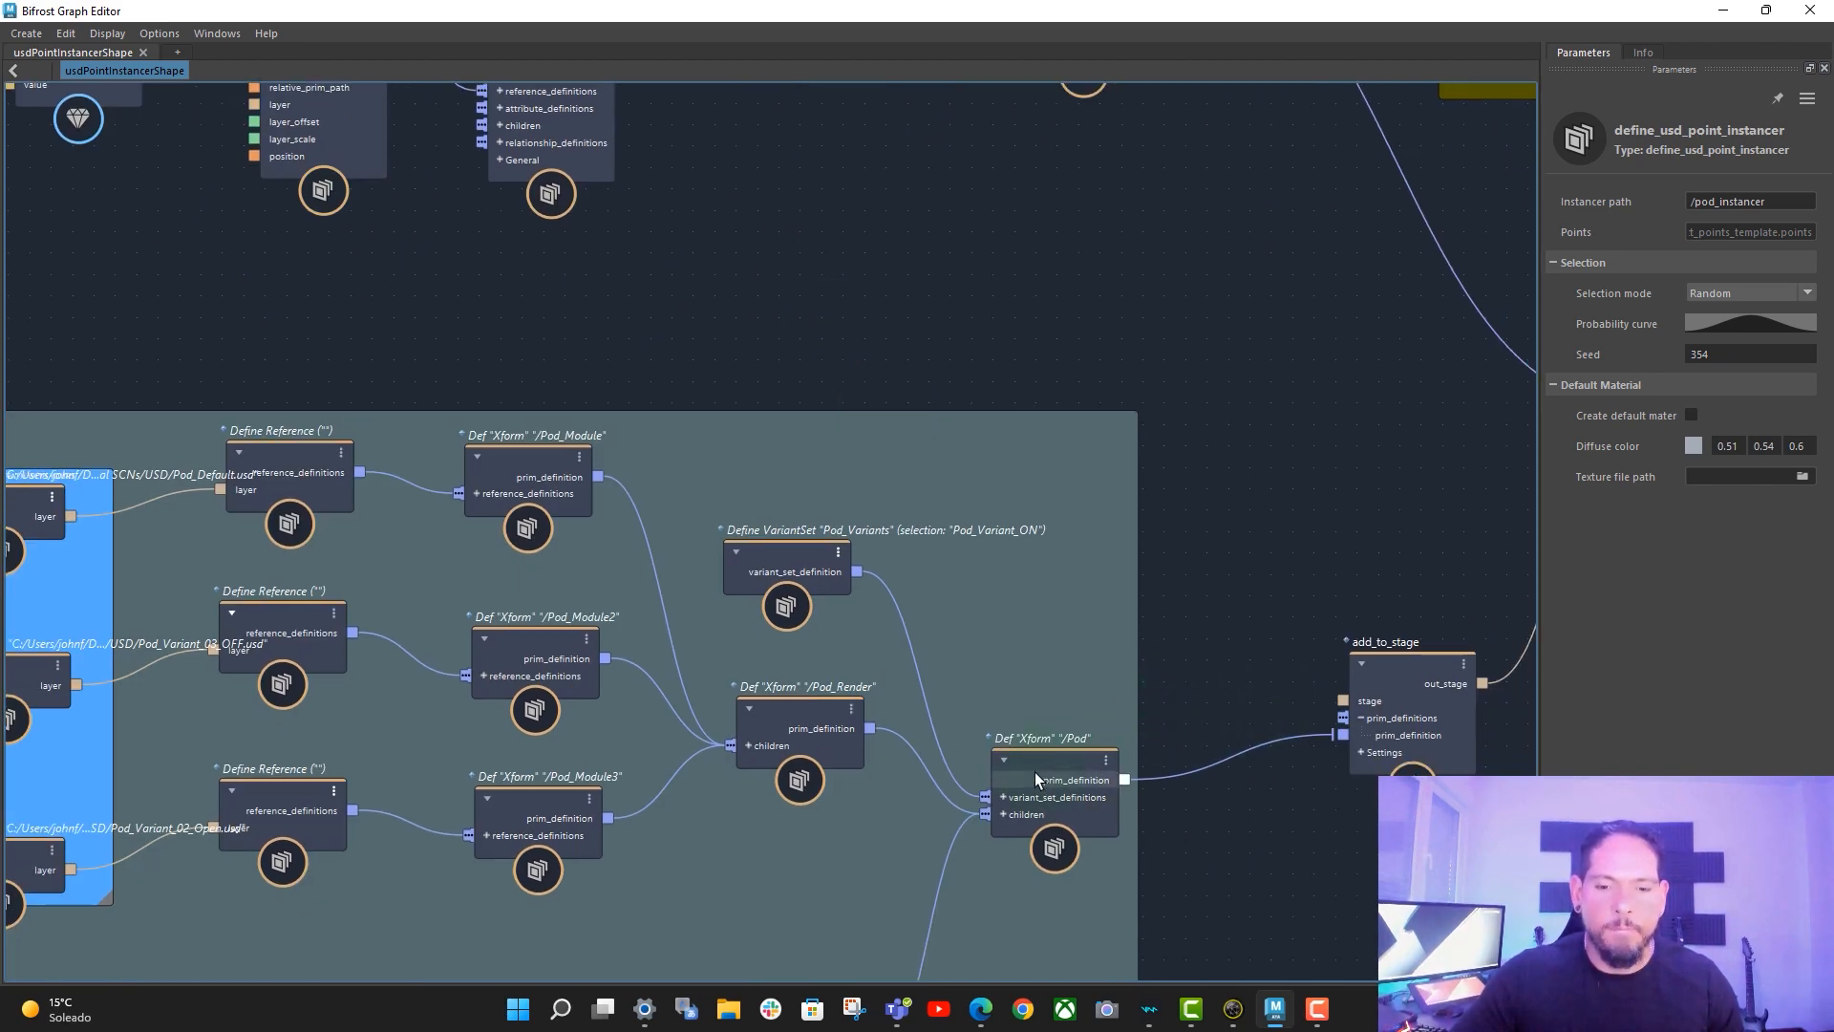
alt+middle_drag(1093, 701, 889, 720)
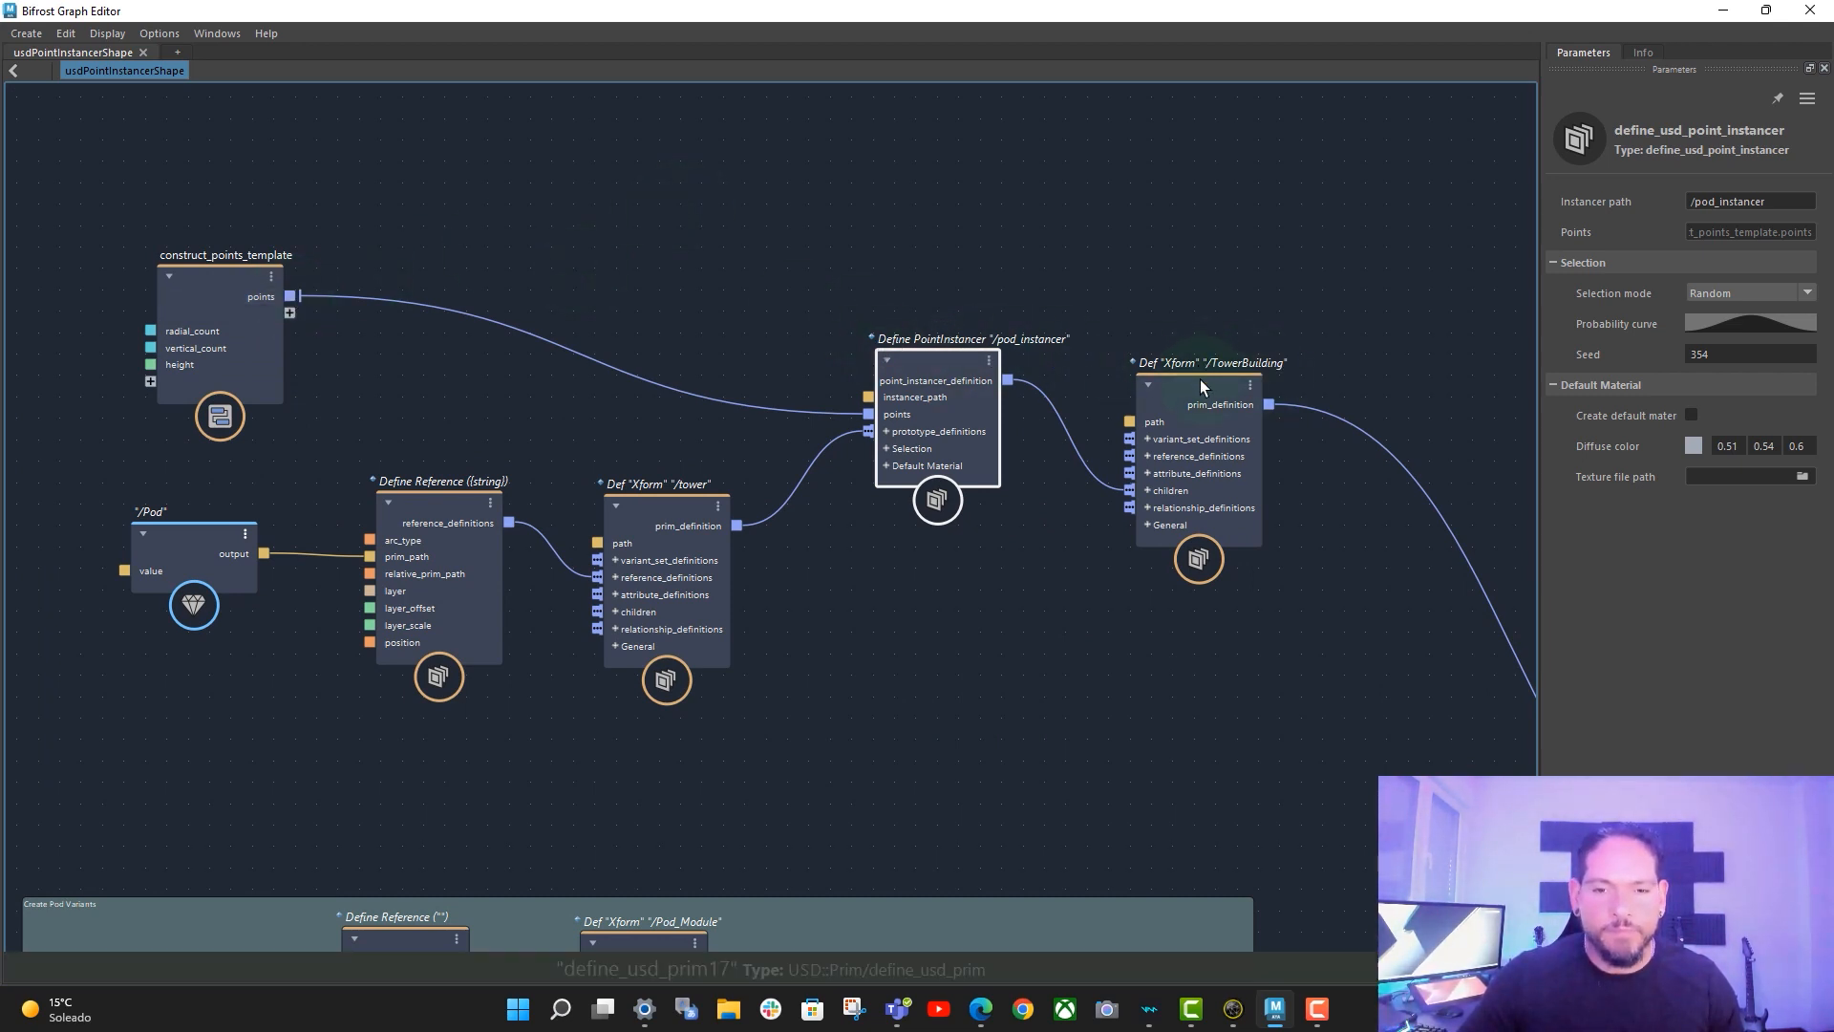
- Select construct_points_template, lower the graph editor window to uncover the viewport, and switch mayaUsdProxy1's display purpose from Render to Proxy
click(196, 287)
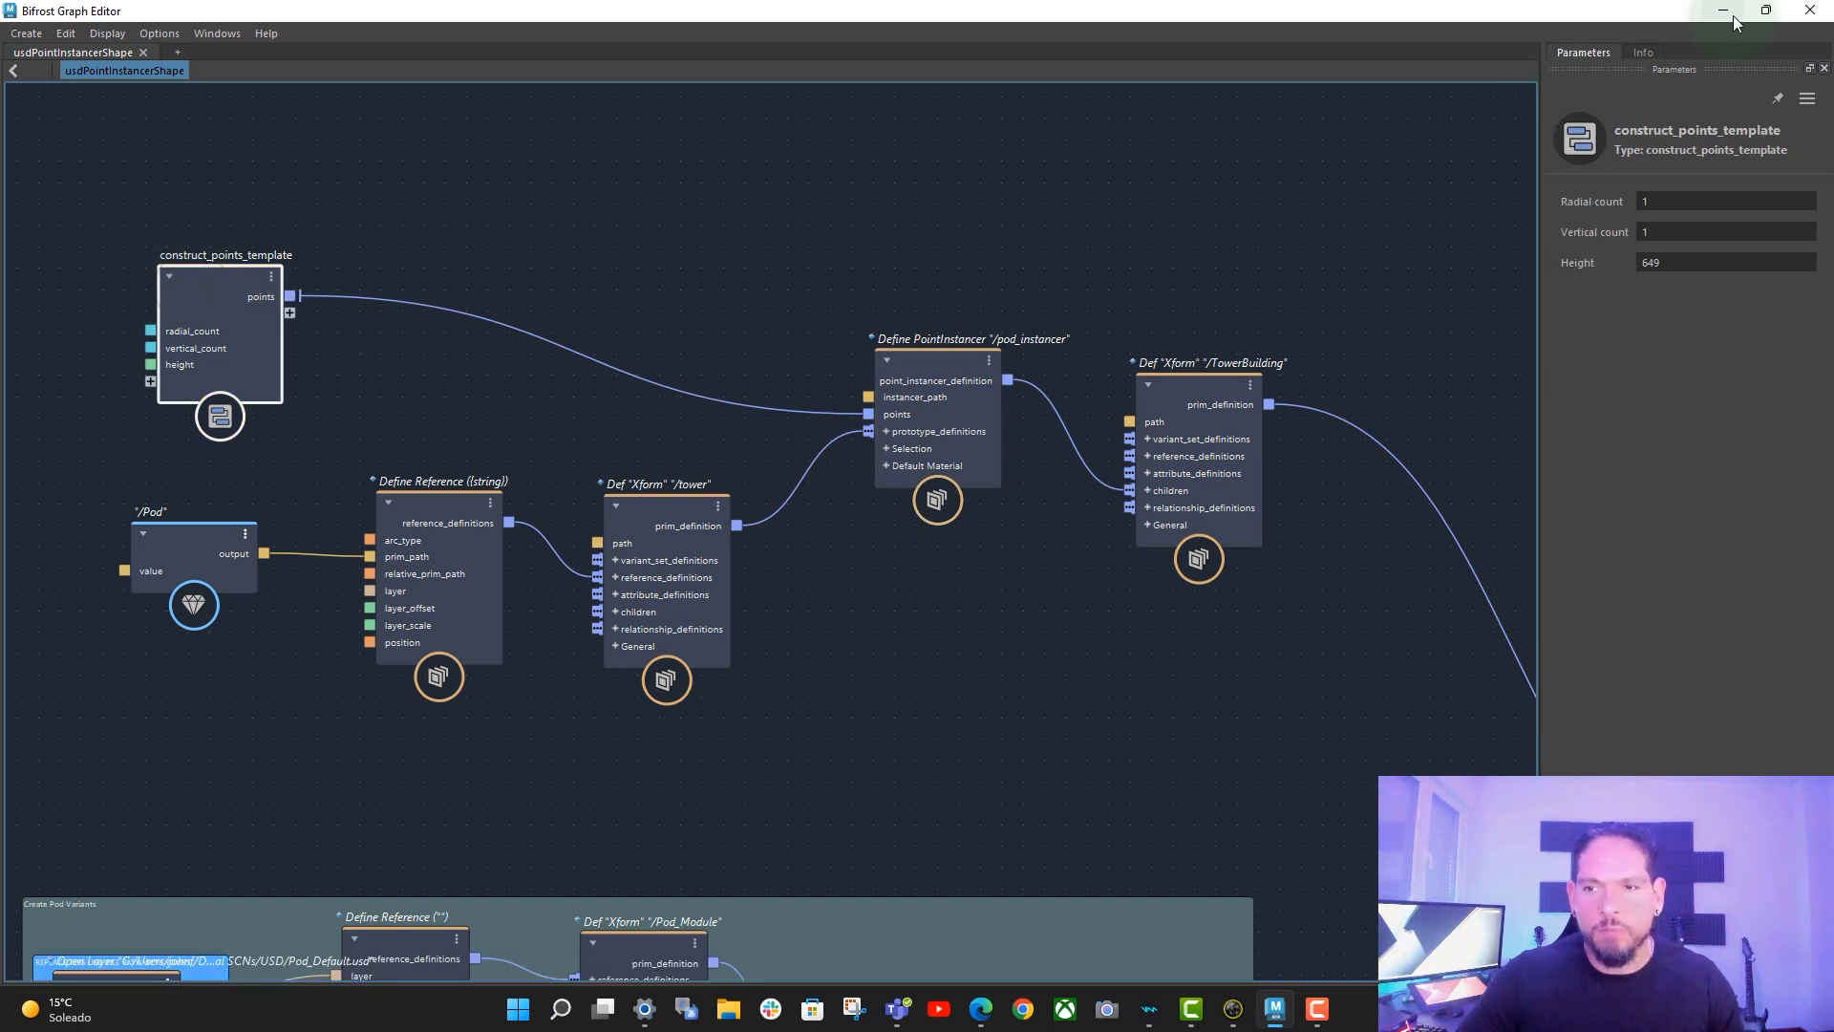
drag(1659, 19, 1629, 722)
click(158, 348)
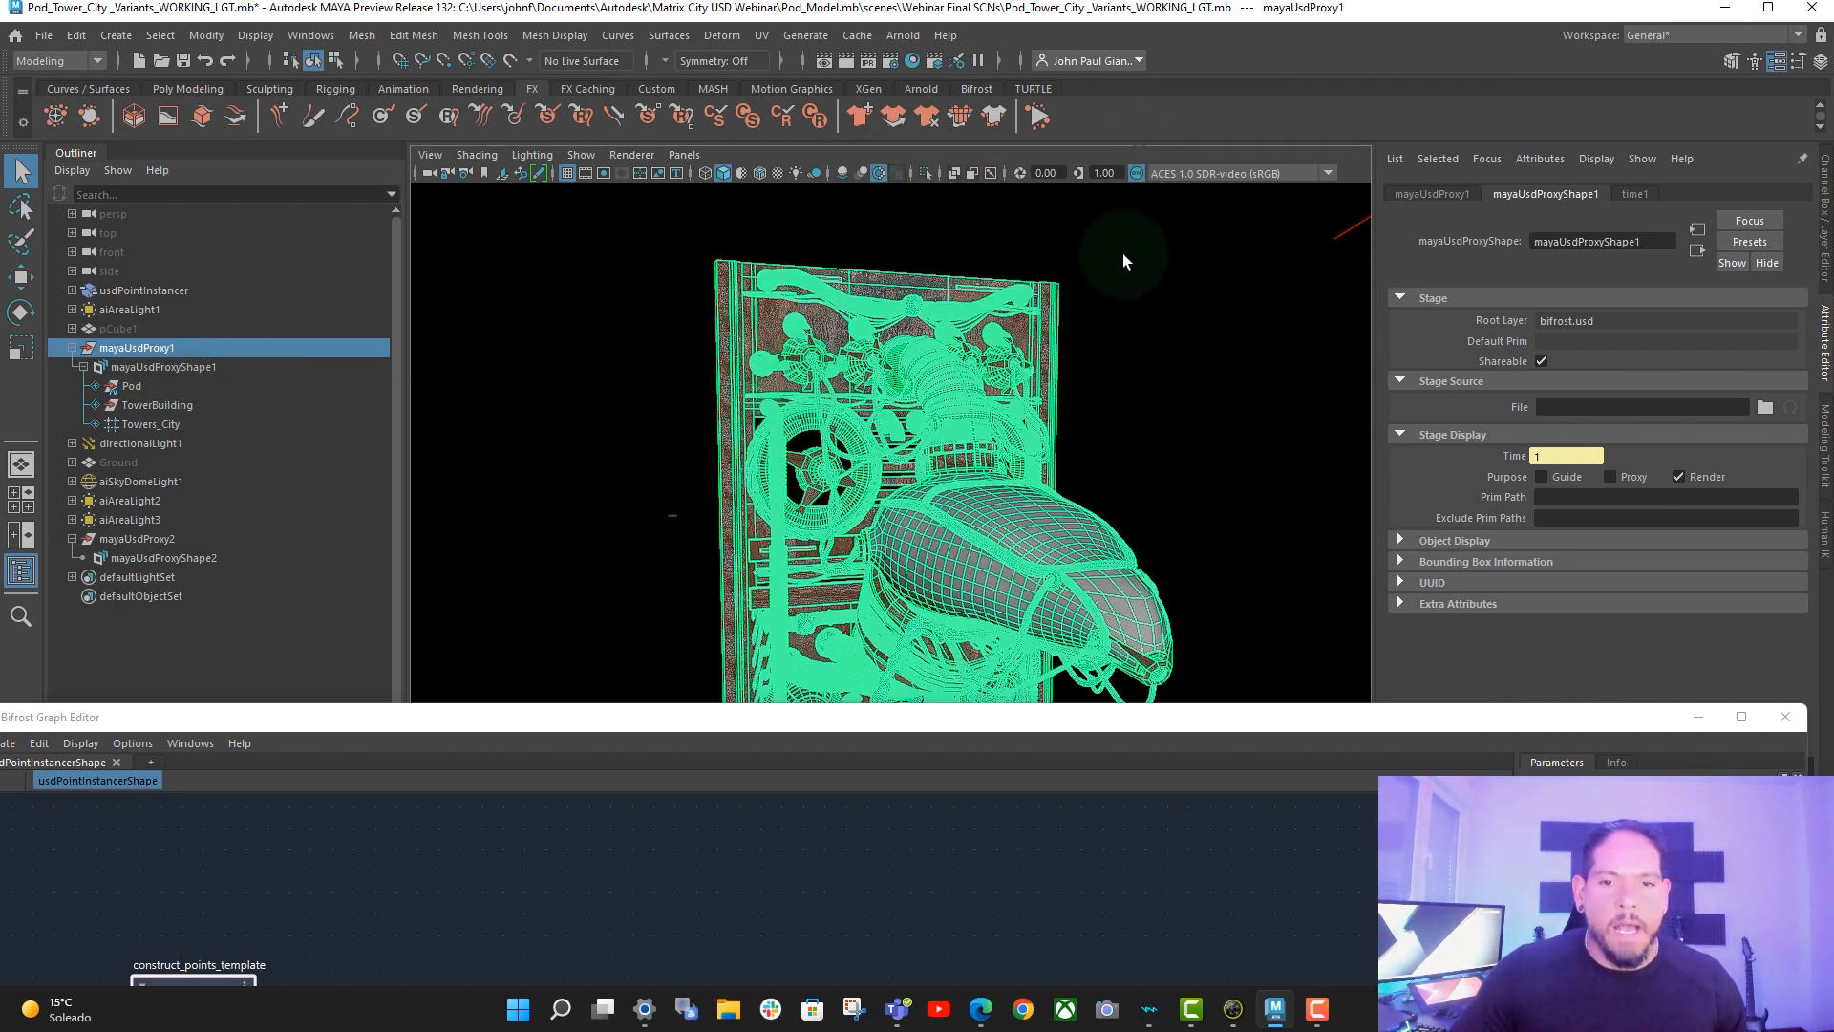
scroll(1084, 400, down, 5)
click(1677, 477)
click(1636, 477)
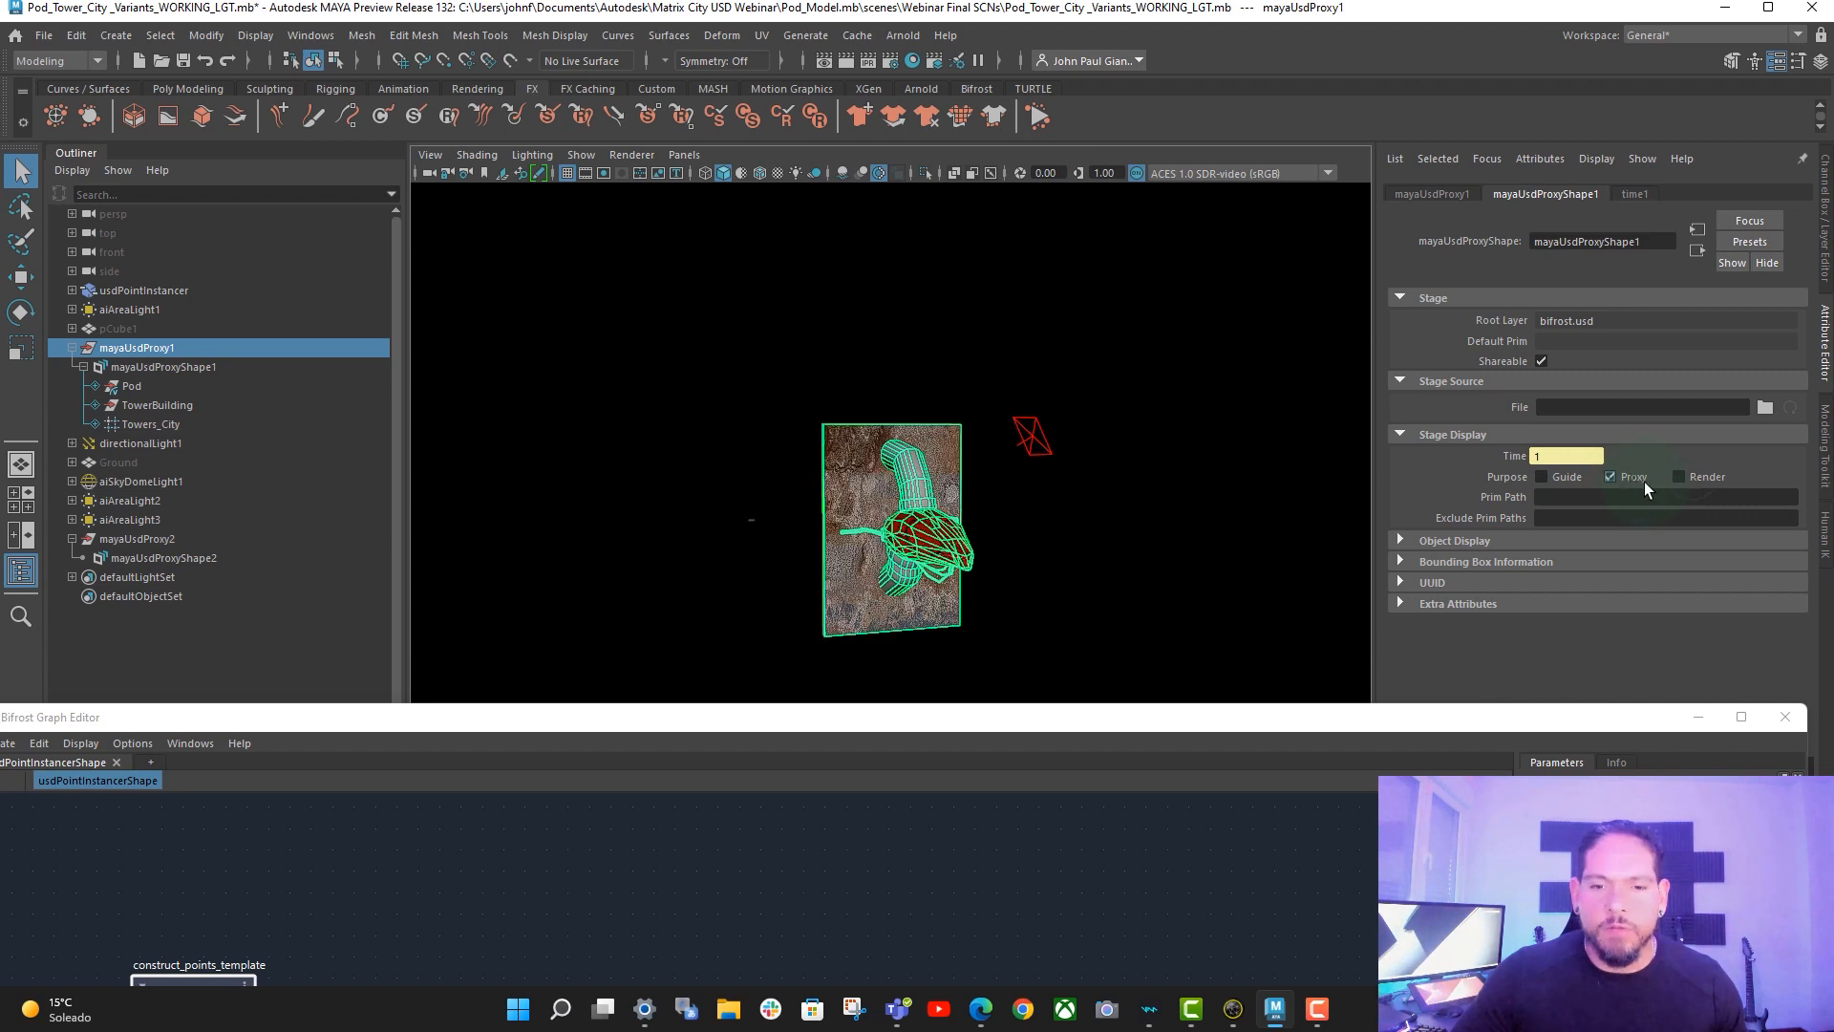
- Raise the graph editor window to reach the parameters and set construct_points_template's radial count to 27
scroll(1070, 547, up, 3)
alt+middle_drag(1068, 592, 1128, 537)
drag(1285, 734, 1315, 651)
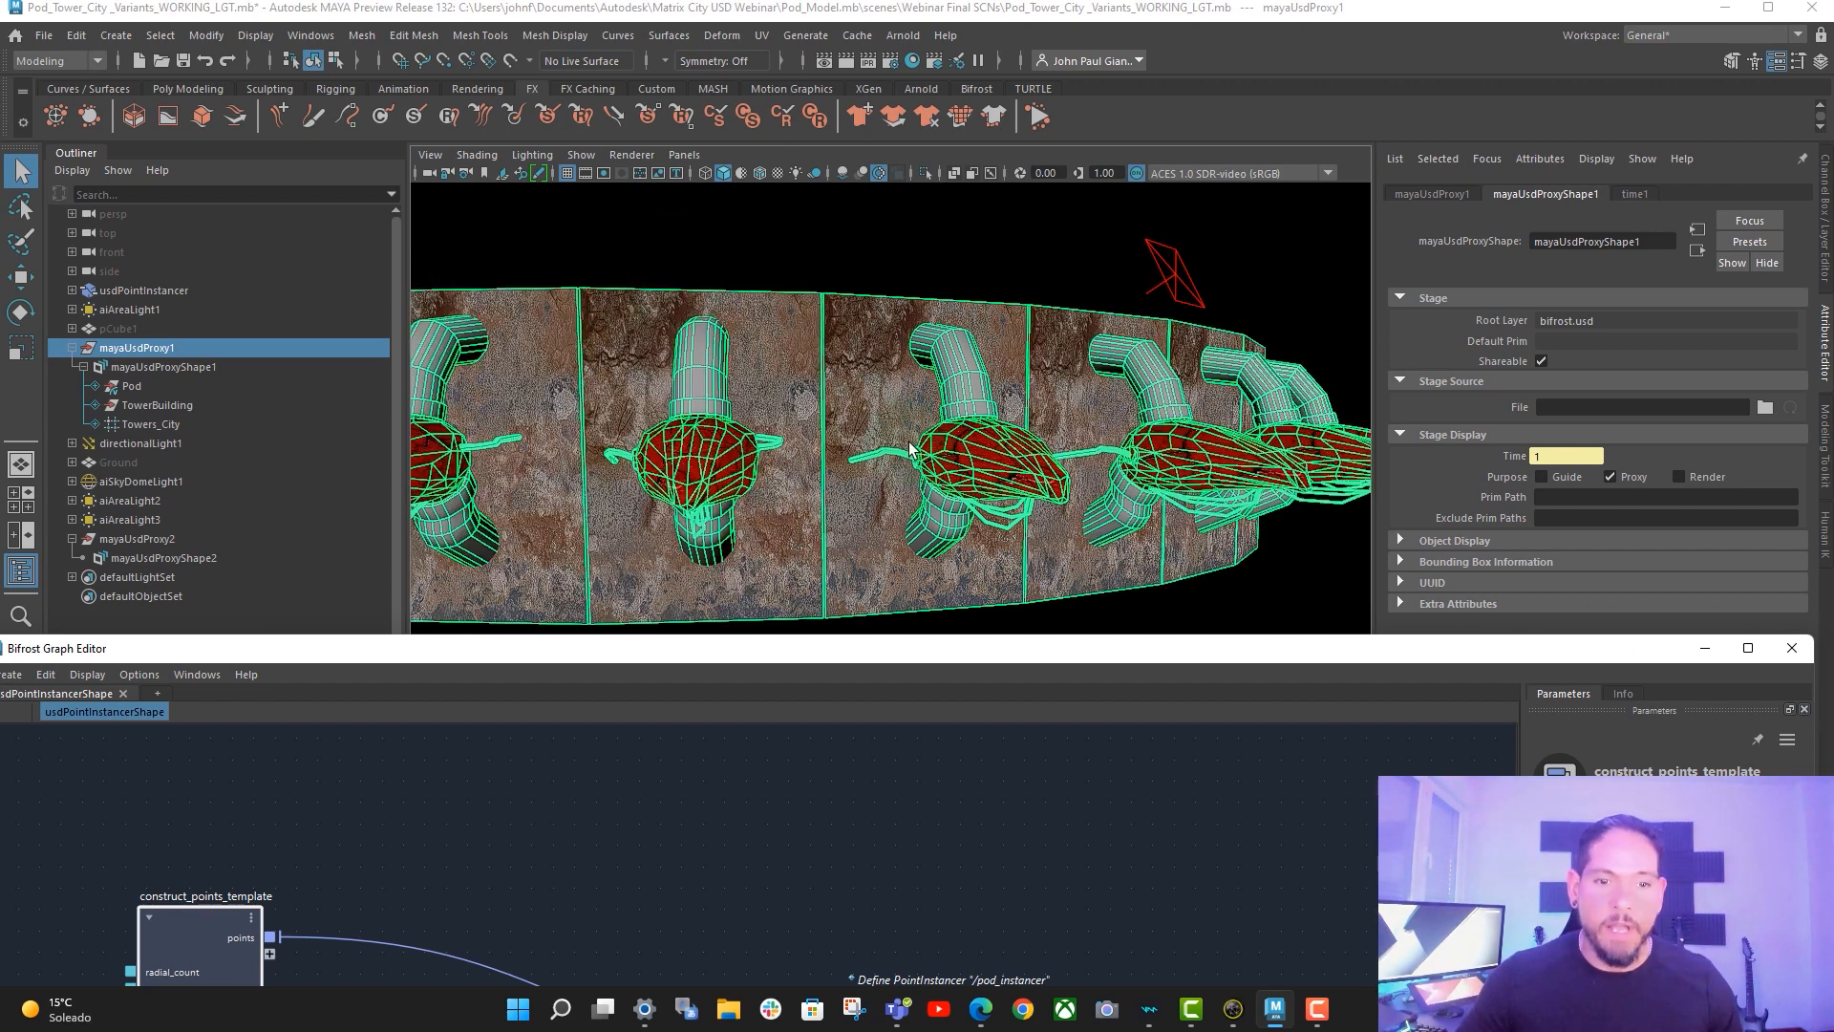
alt+right_drag(1125, 506, 735, 504)
alt+middle_drag(735, 504, 872, 500)
mouse_move(872, 499)
alt+mouse_down()
mouse_move(892, 524)
mouse_move(905, 507)
alt+mouse_up()
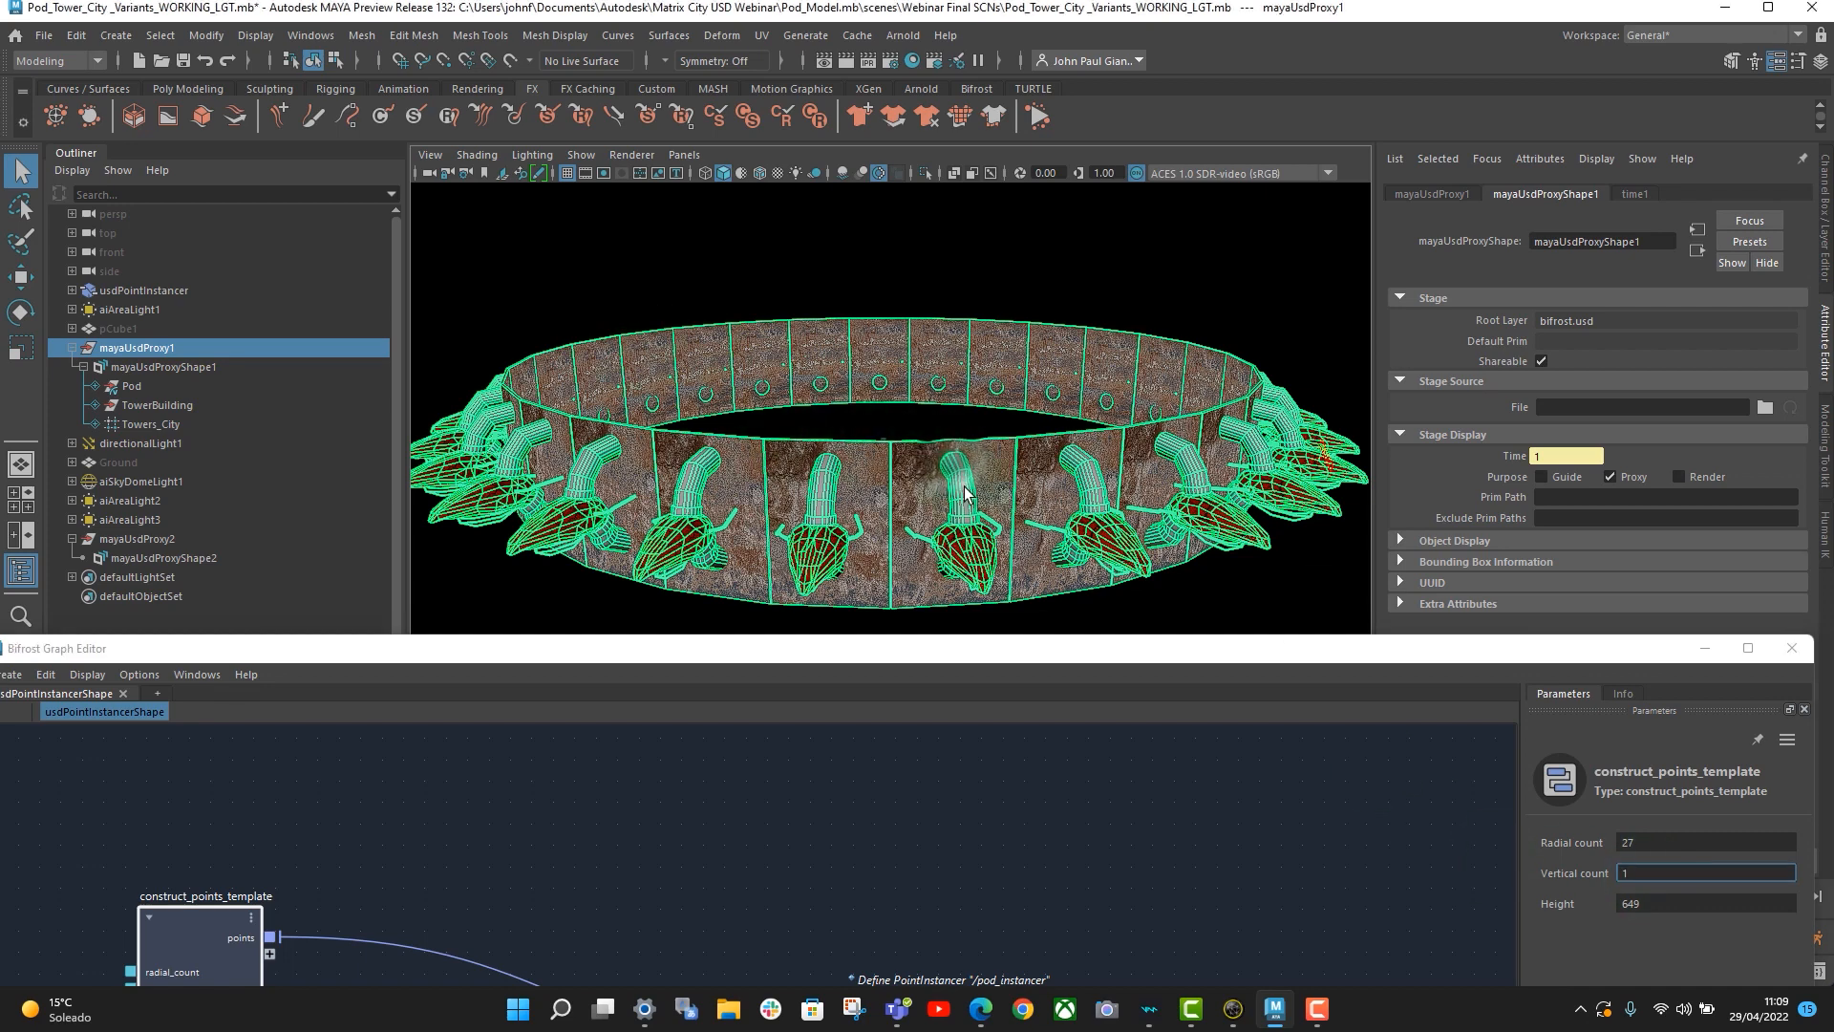
alt+right_drag(1151, 491, 875, 485)
alt+drag(875, 486, 1055, 561)
- Increase construct_points_template's vertical count in stages, finishing at 30, to build a tall tower of pods
click(1590, 873)
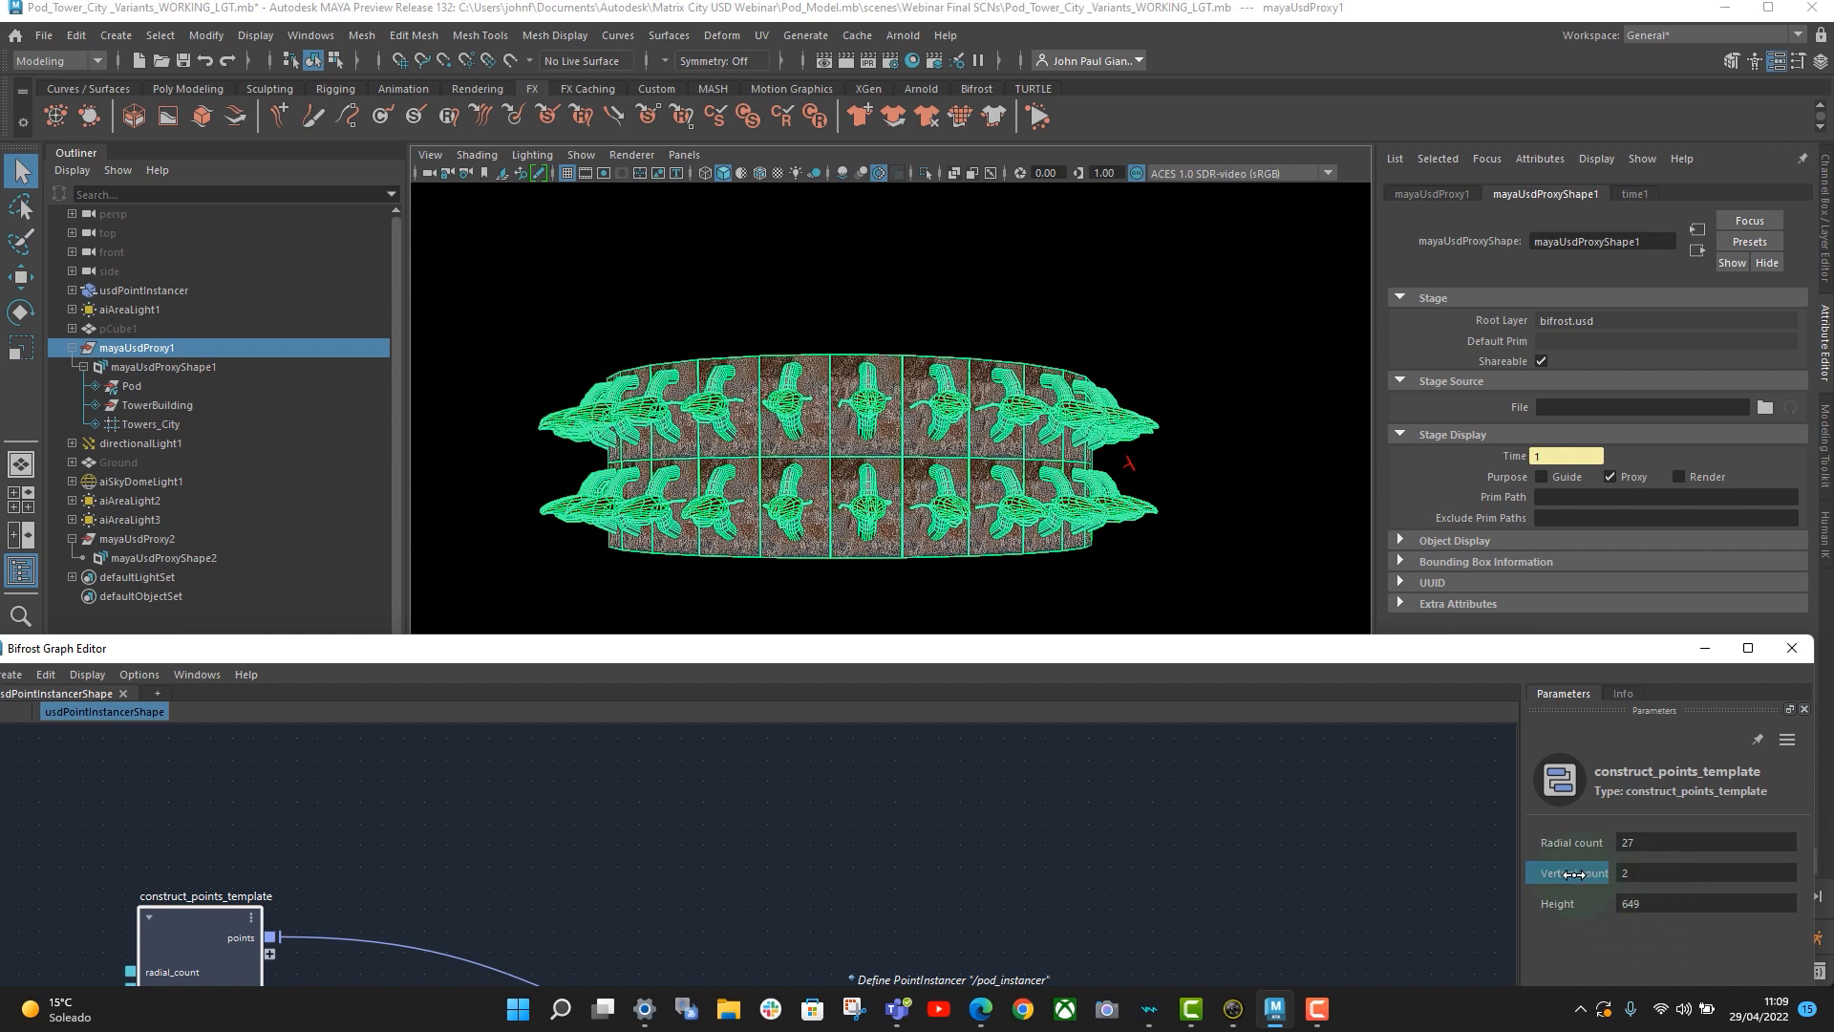
drag(1634, 873, 1731, 868)
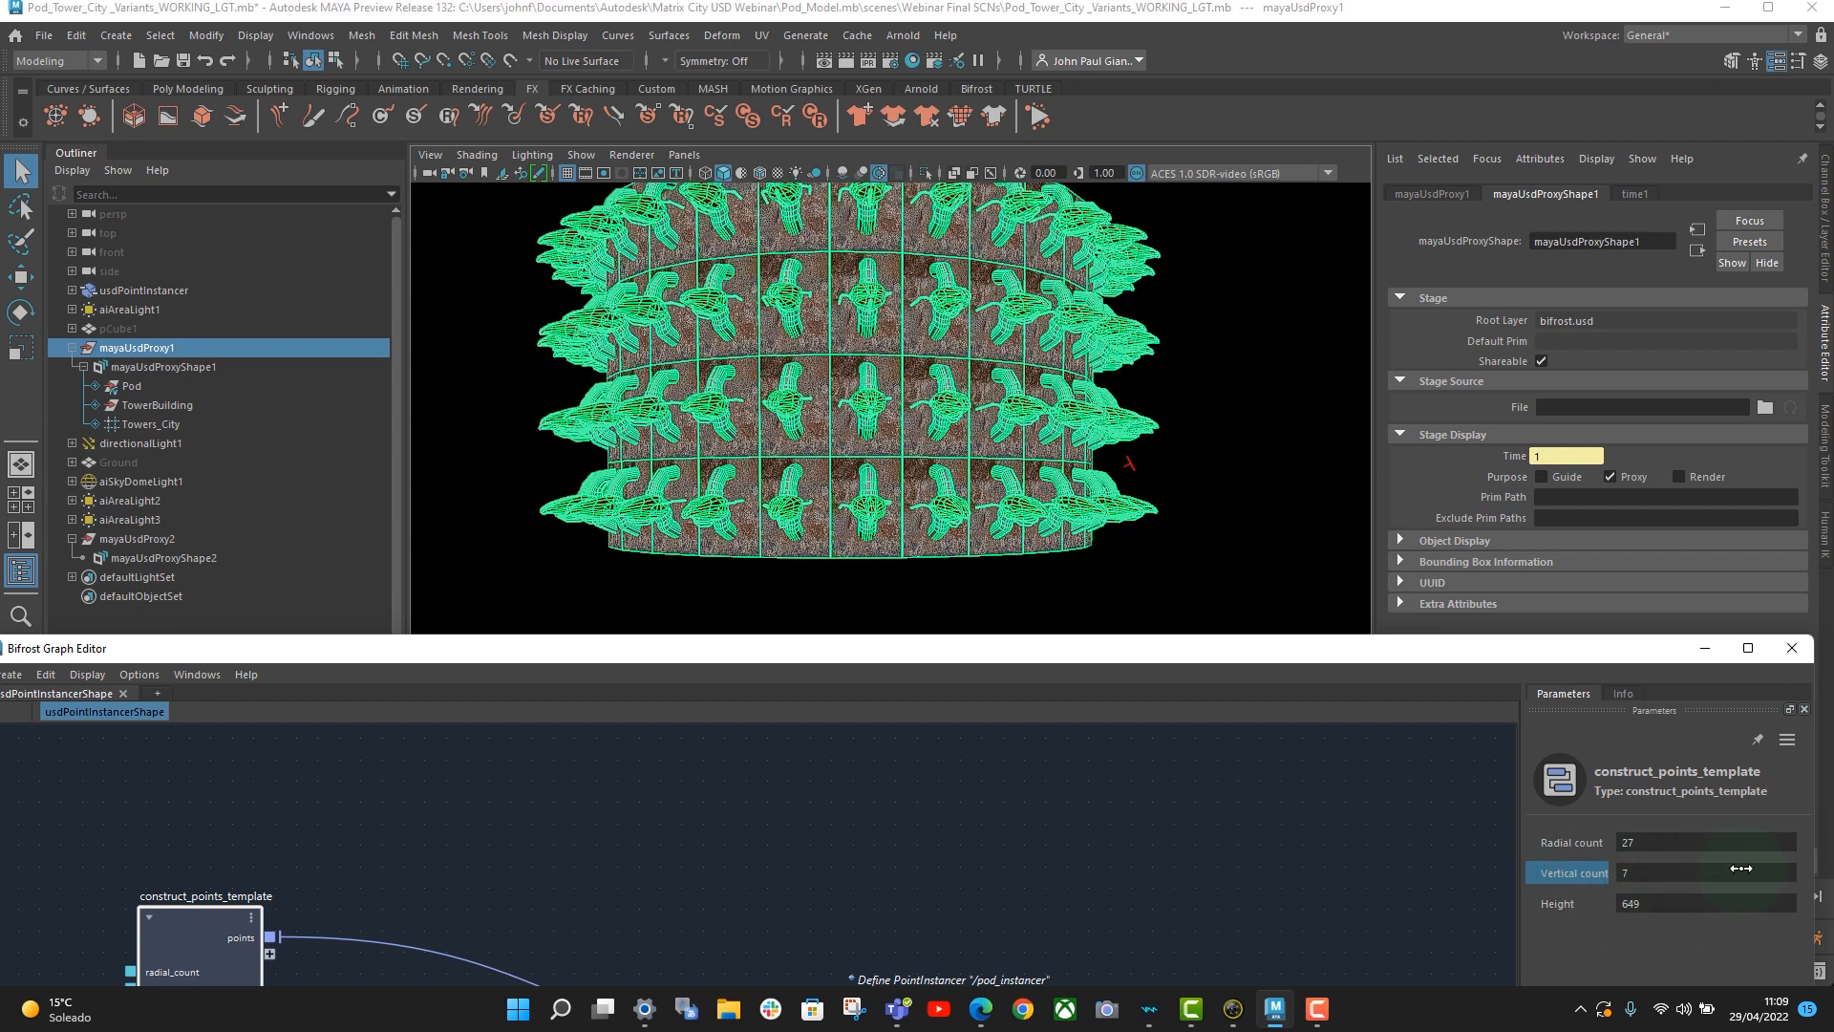
scroll(1232, 439, down, 5)
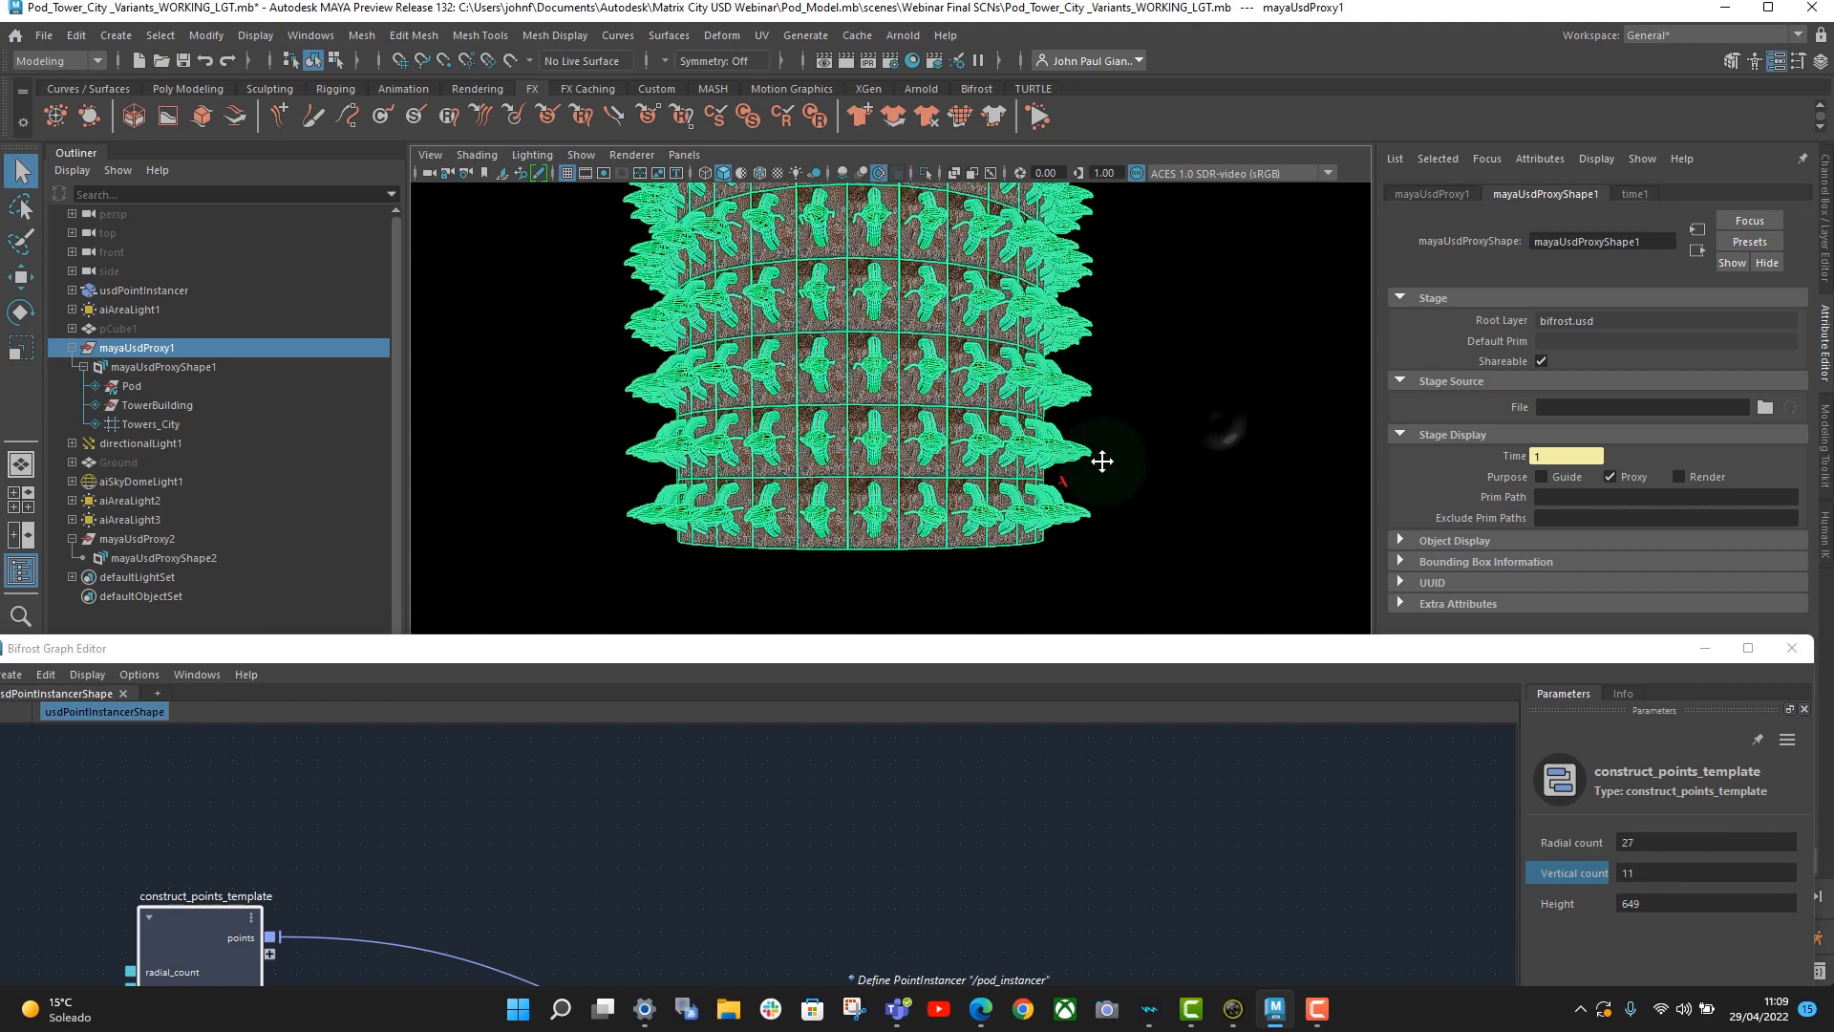
scroll(1088, 491, down, 5)
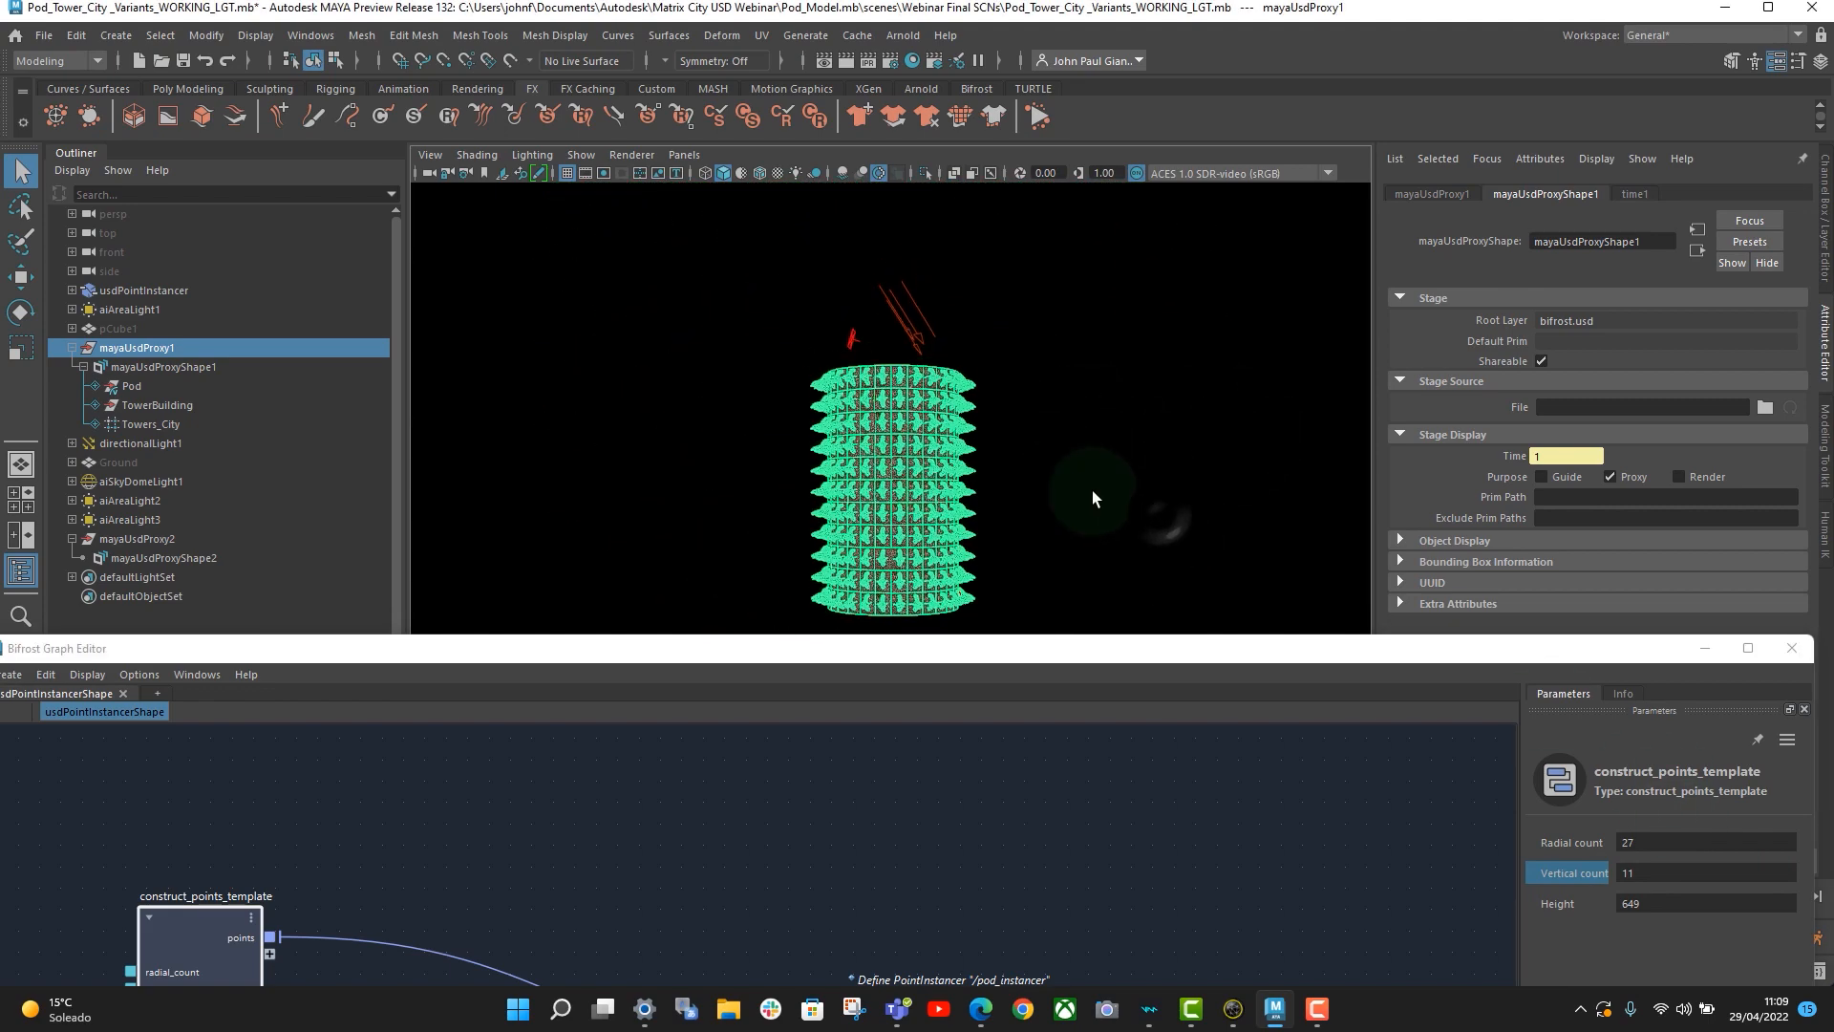
drag(1582, 875, 1701, 878)
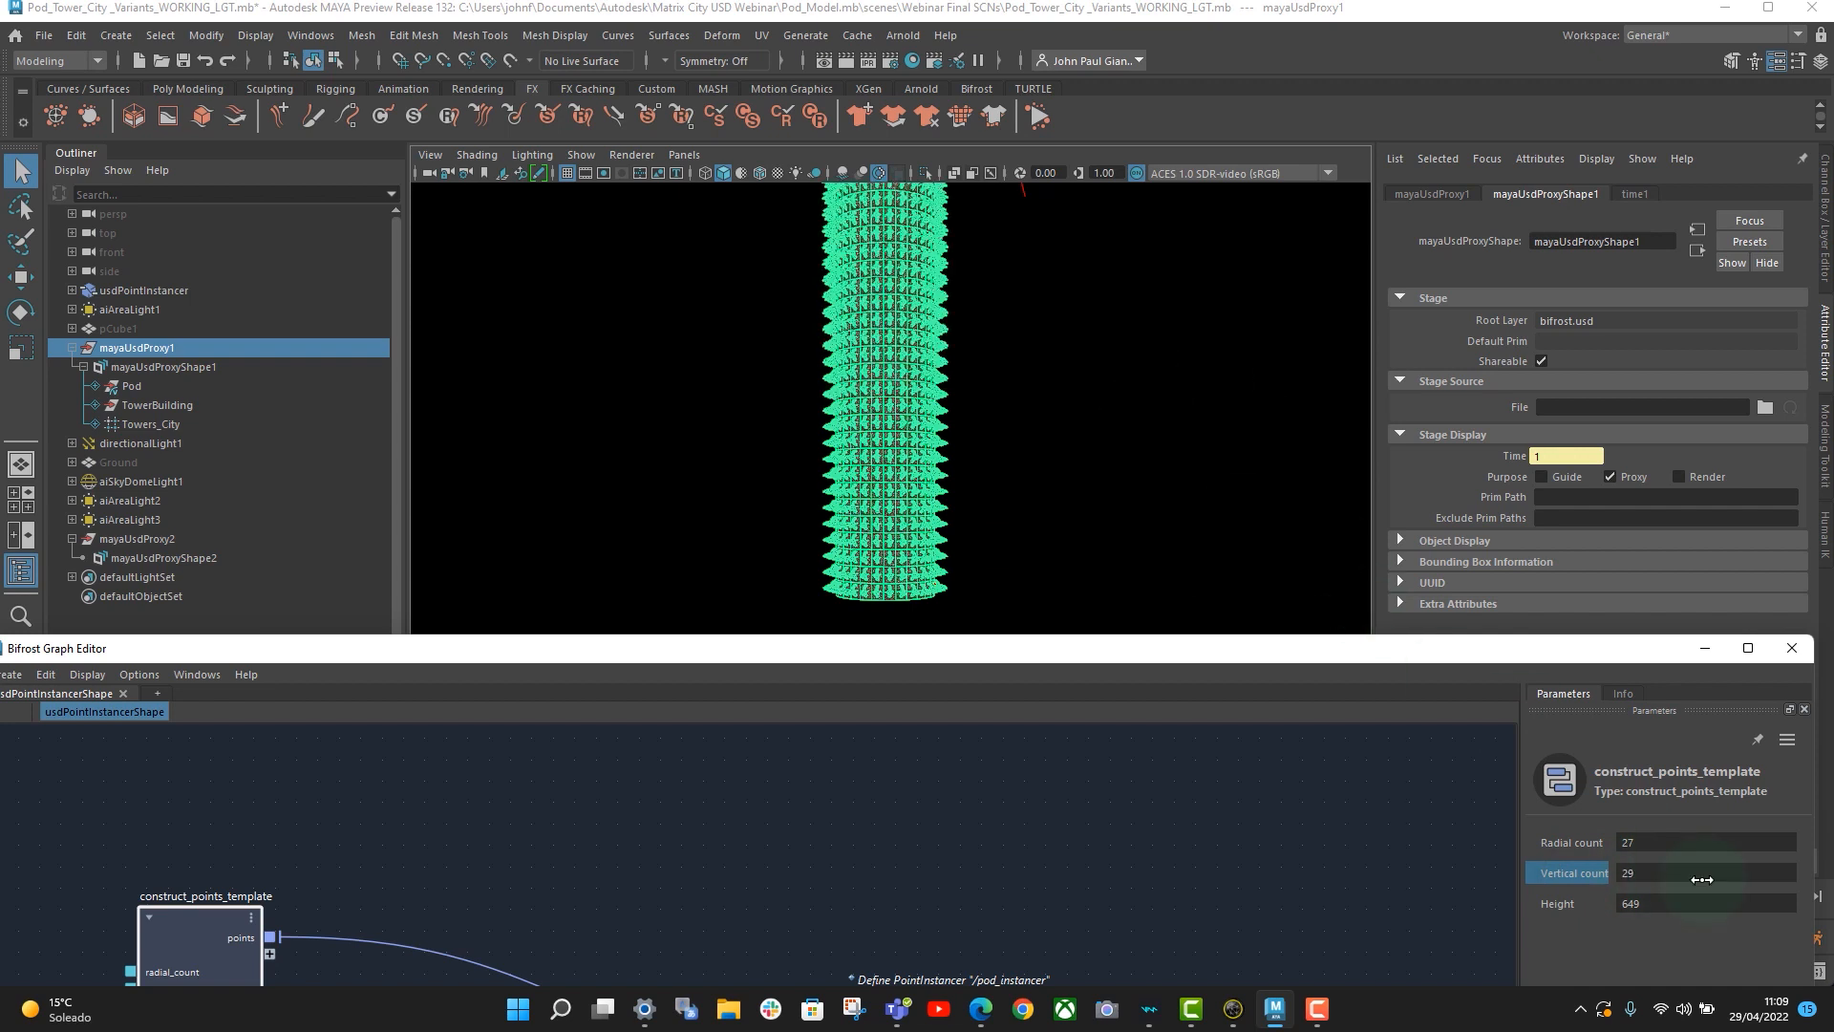
mouse_move(1039, 454)
alt+middle_down()
mouse_move(1060, 524)
mouse_move(1051, 468)
alt+middle_up()
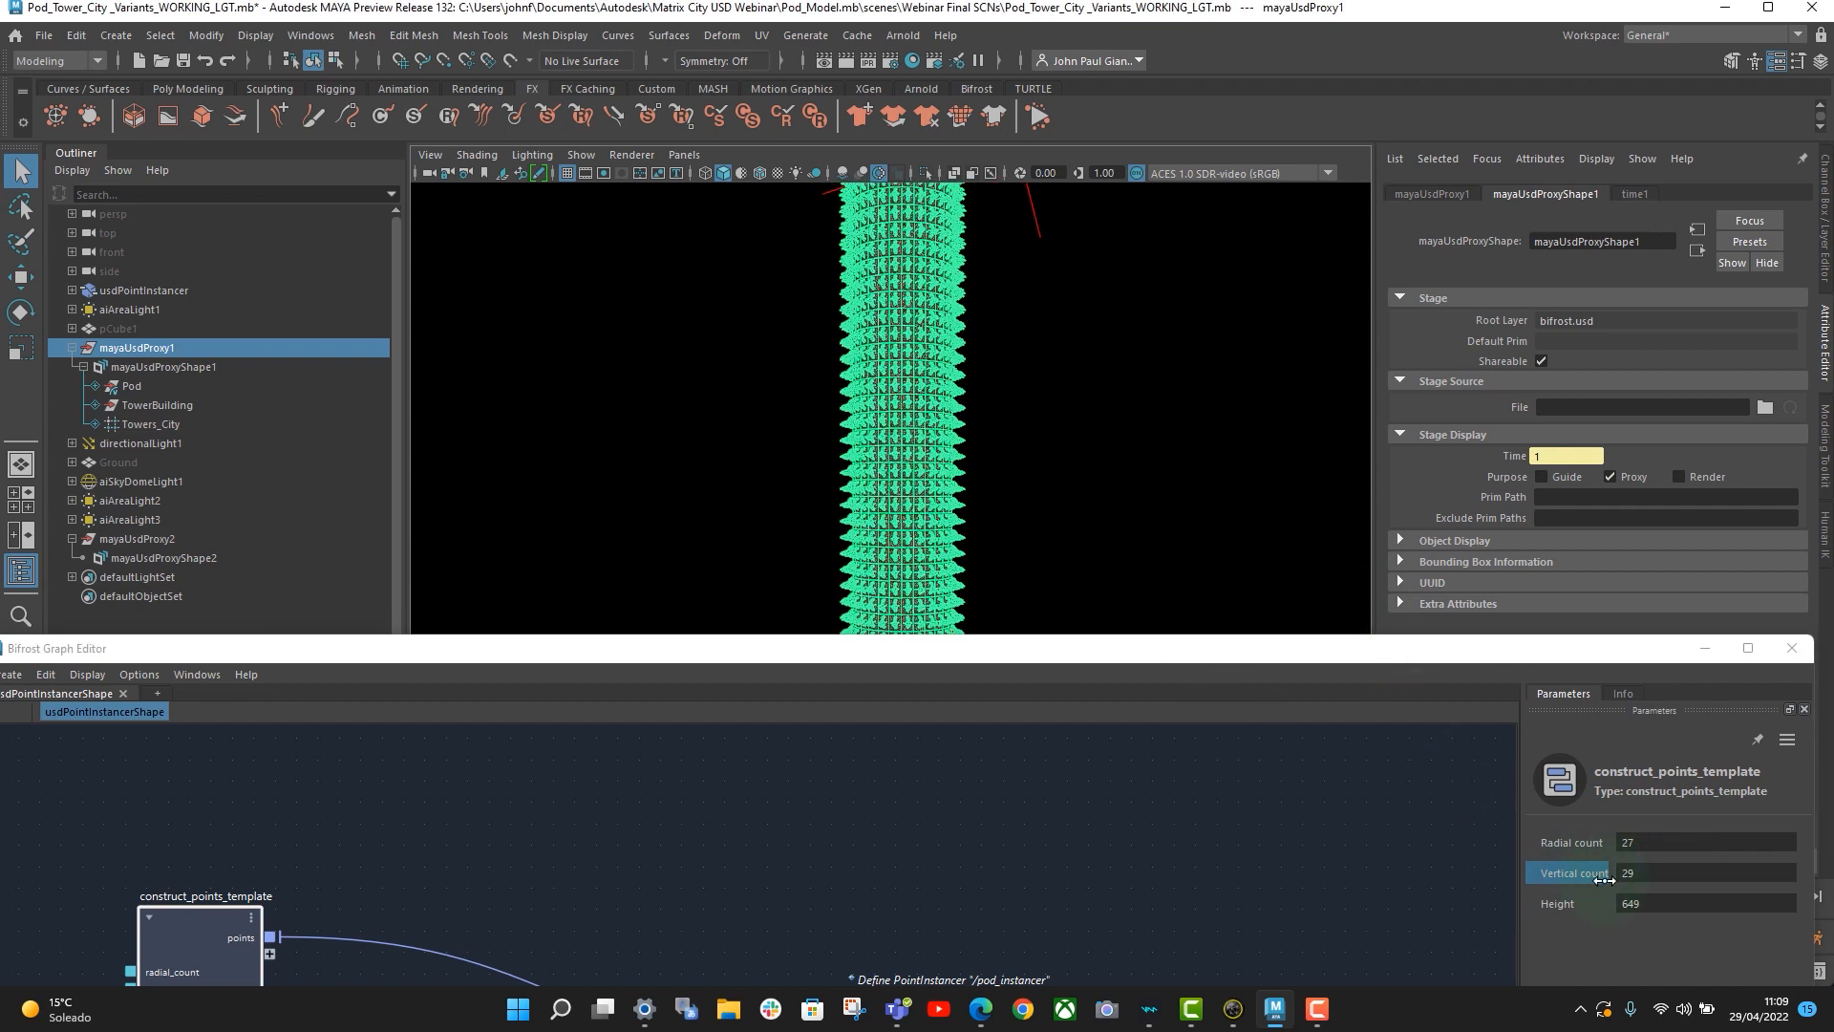
click(1659, 872)
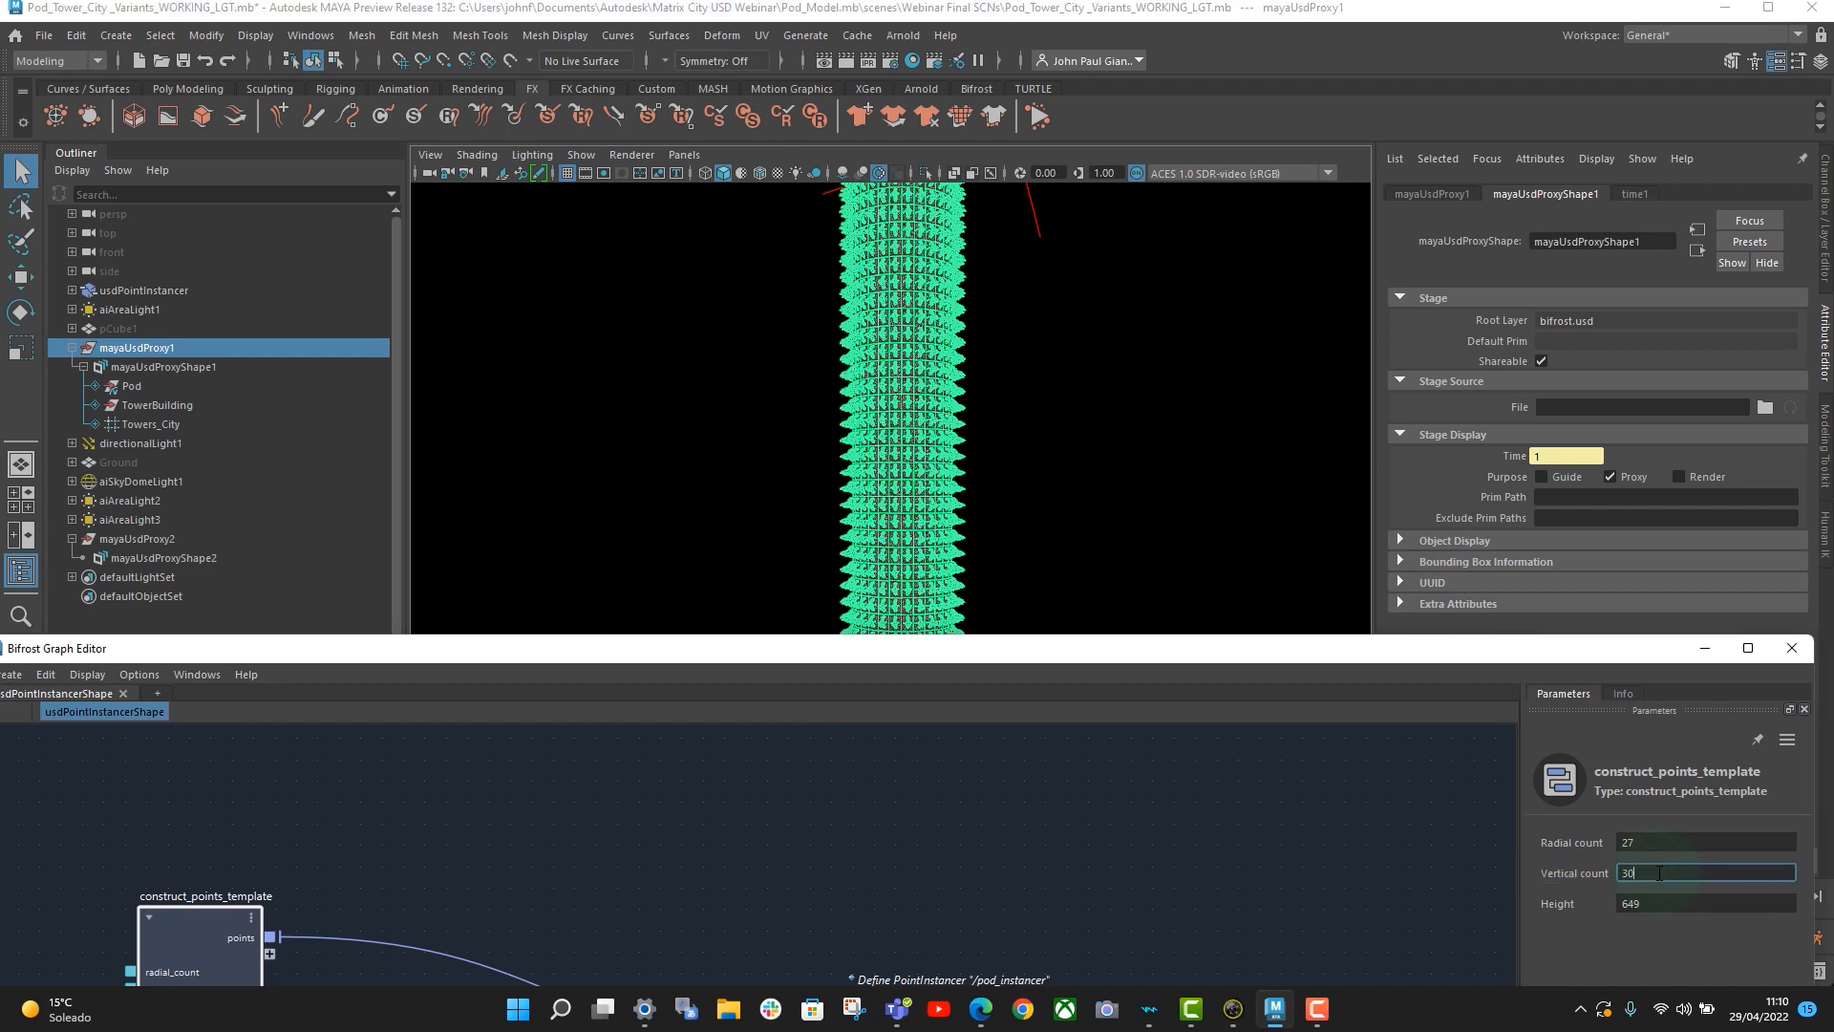
- Inspect the proxy tower in the viewport from several distances and check the frame rate while navigating
alt+middle_drag(1011, 465, 1023, 349)
alt+right_drag(1098, 489, 862, 408)
scroll(1036, 474, up, 3)
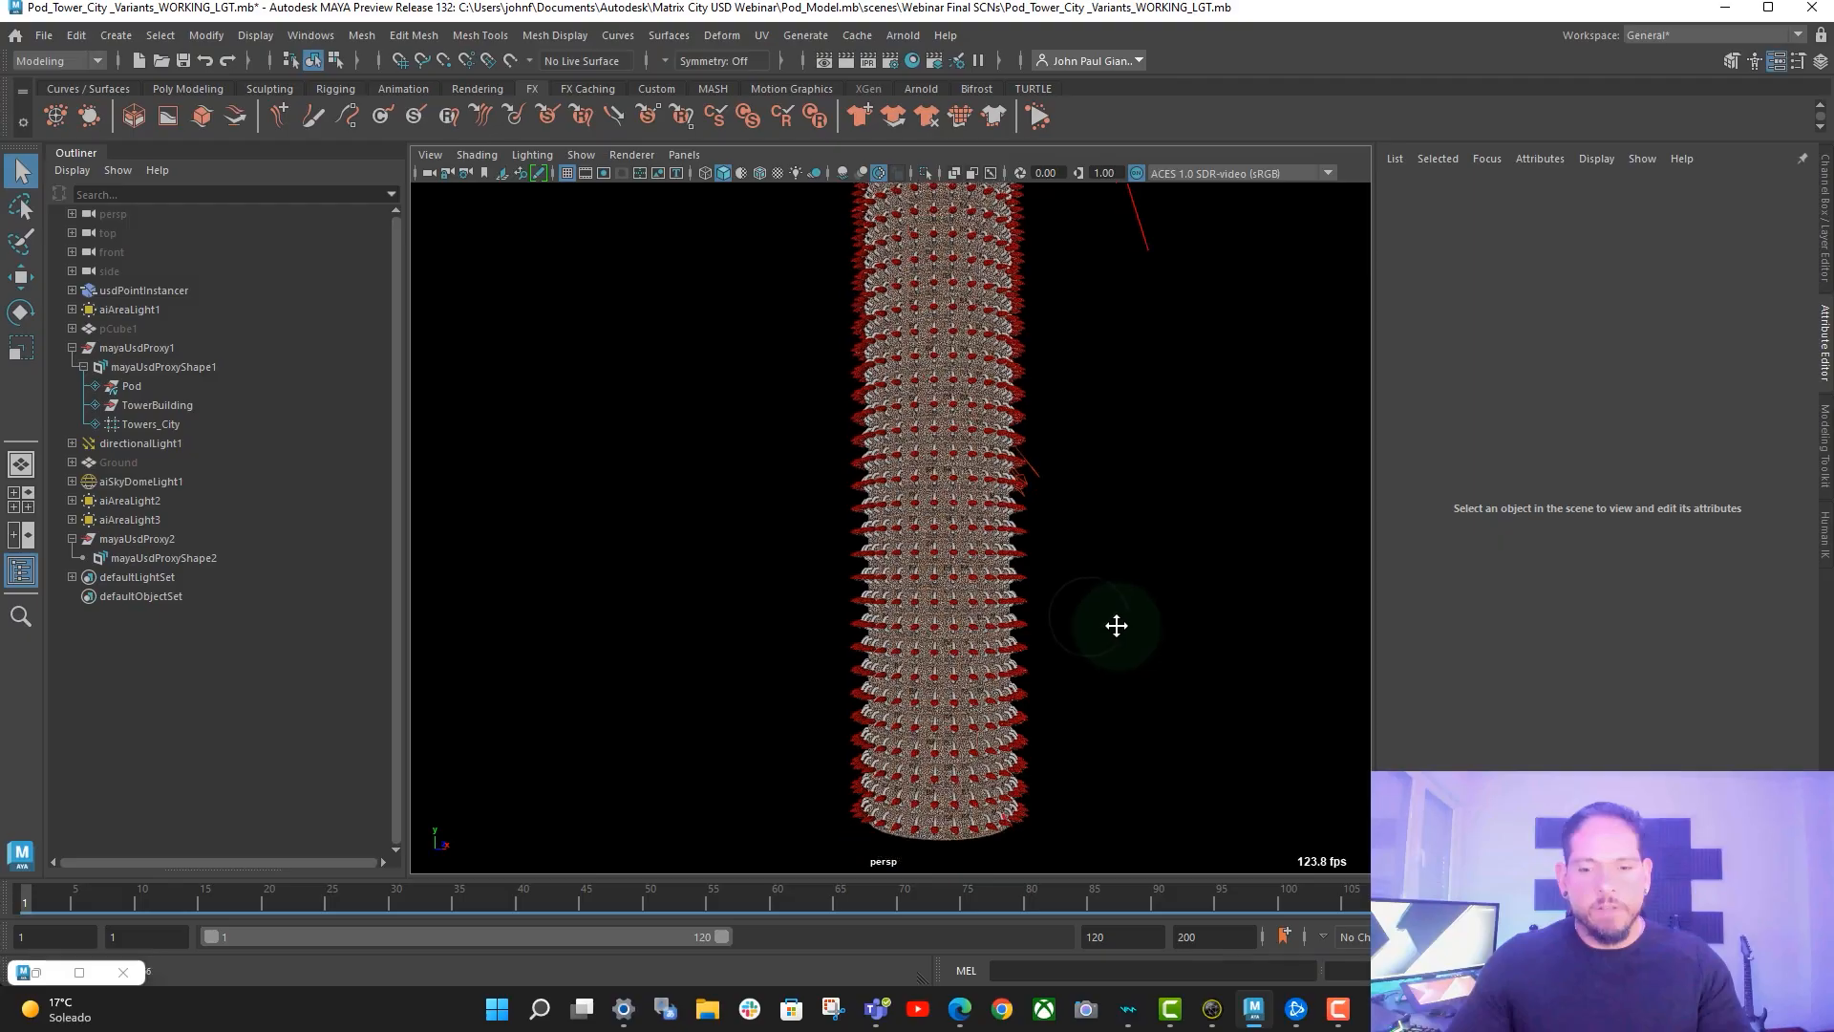
alt+middle_drag(1117, 625, 1101, 627)
mouse_move(1287, 817)
alt+middle_down()
mouse_move(1298, 766)
mouse_move(1274, 787)
mouse_move(1298, 827)
alt+middle_up()
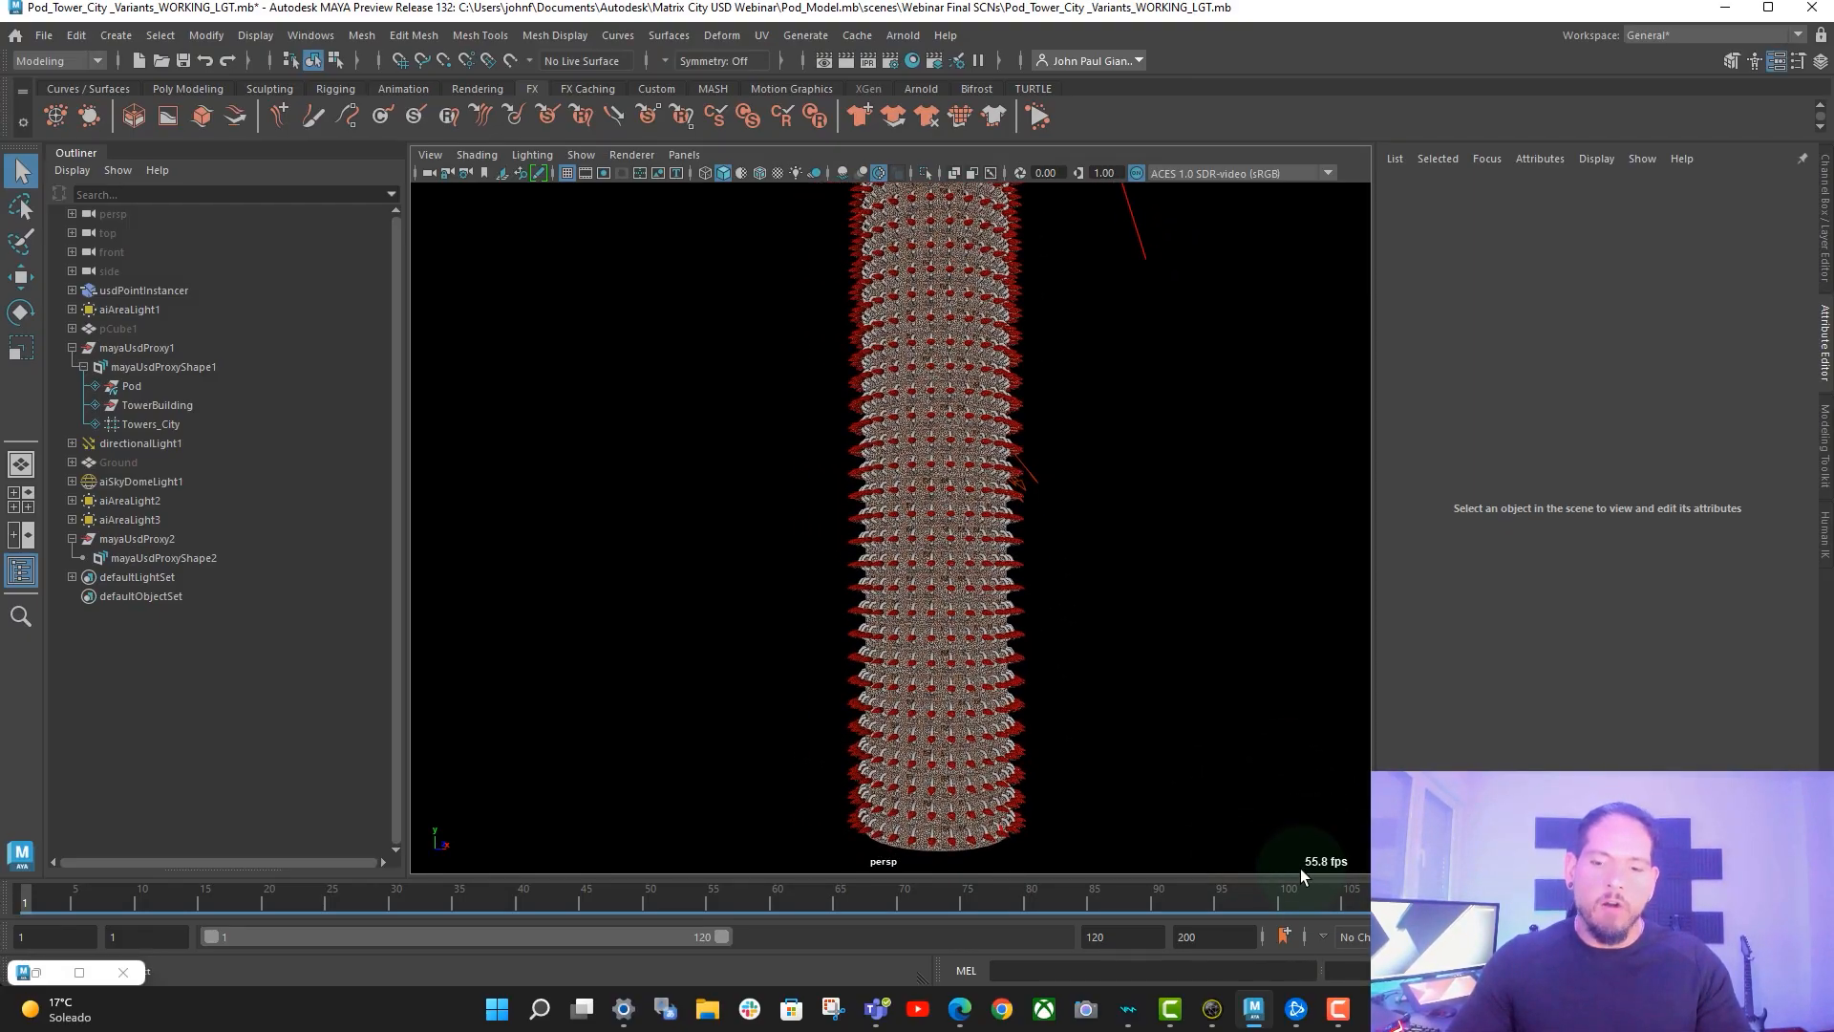
alt+middle_drag(907, 377, 863, 423)
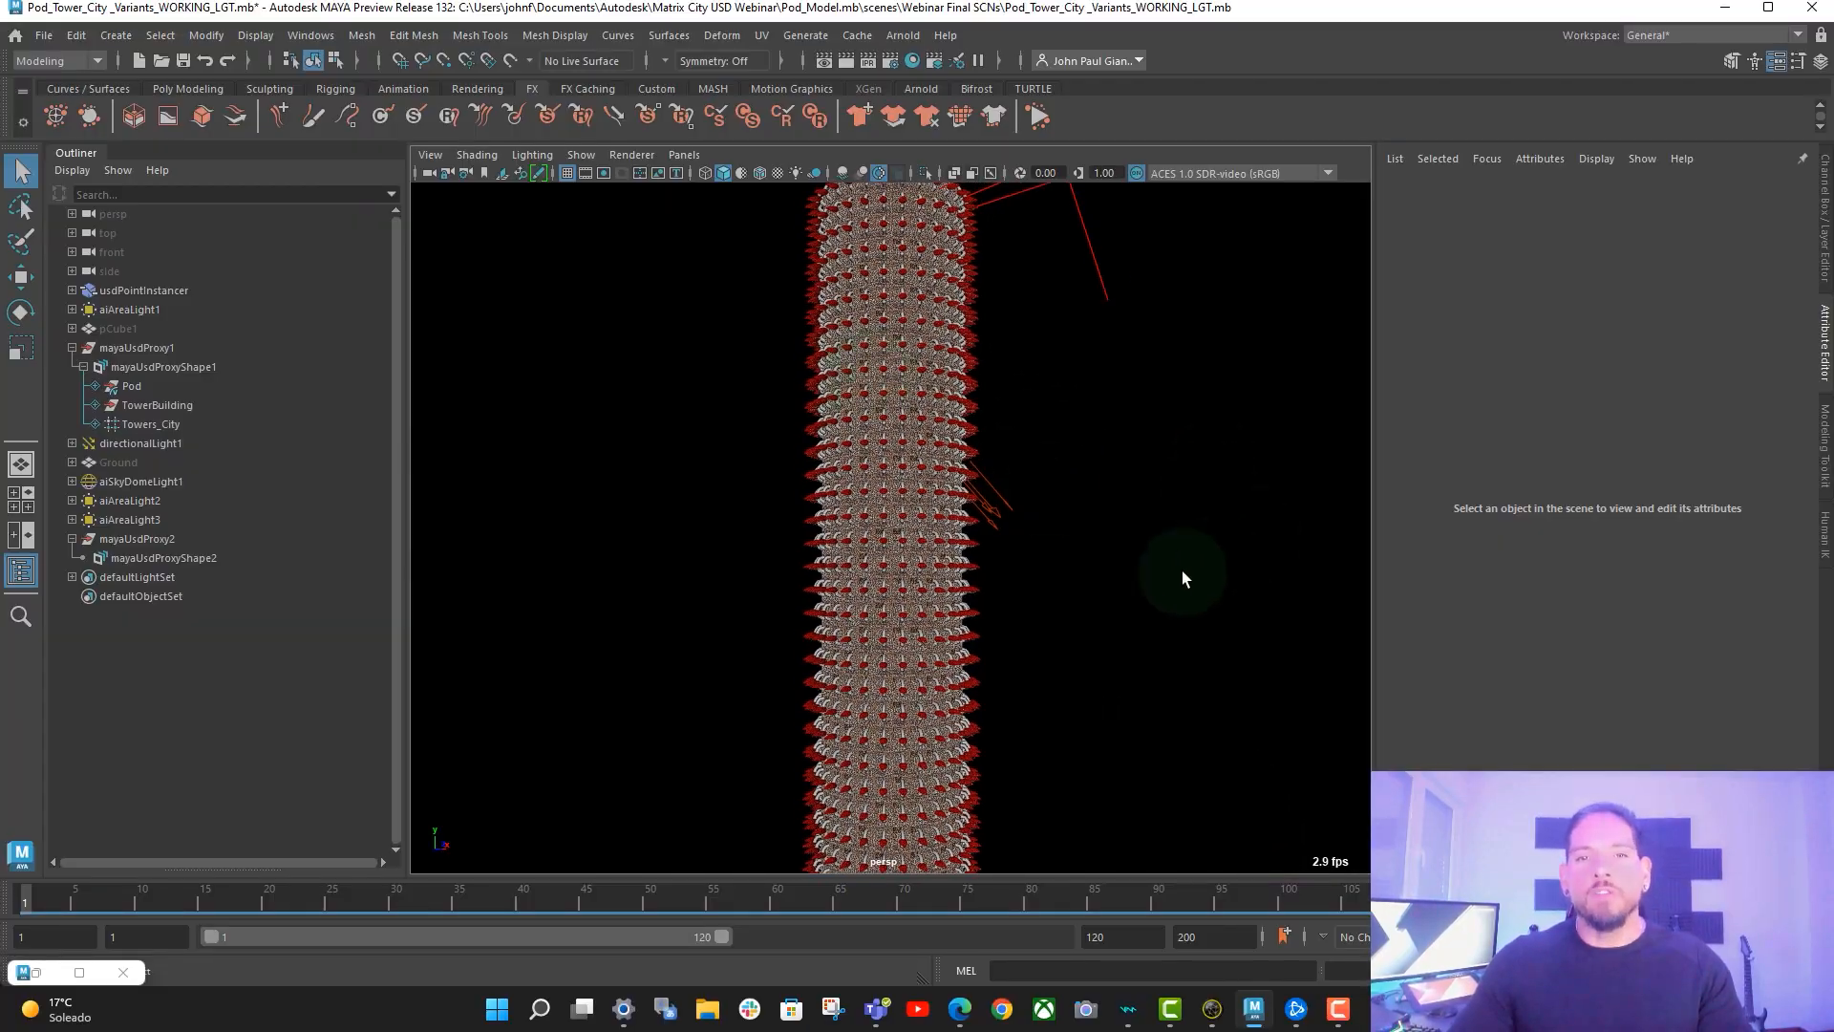
alt+right_drag(1175, 585, 1224, 634)
alt+right_drag(1077, 470, 788, 818)
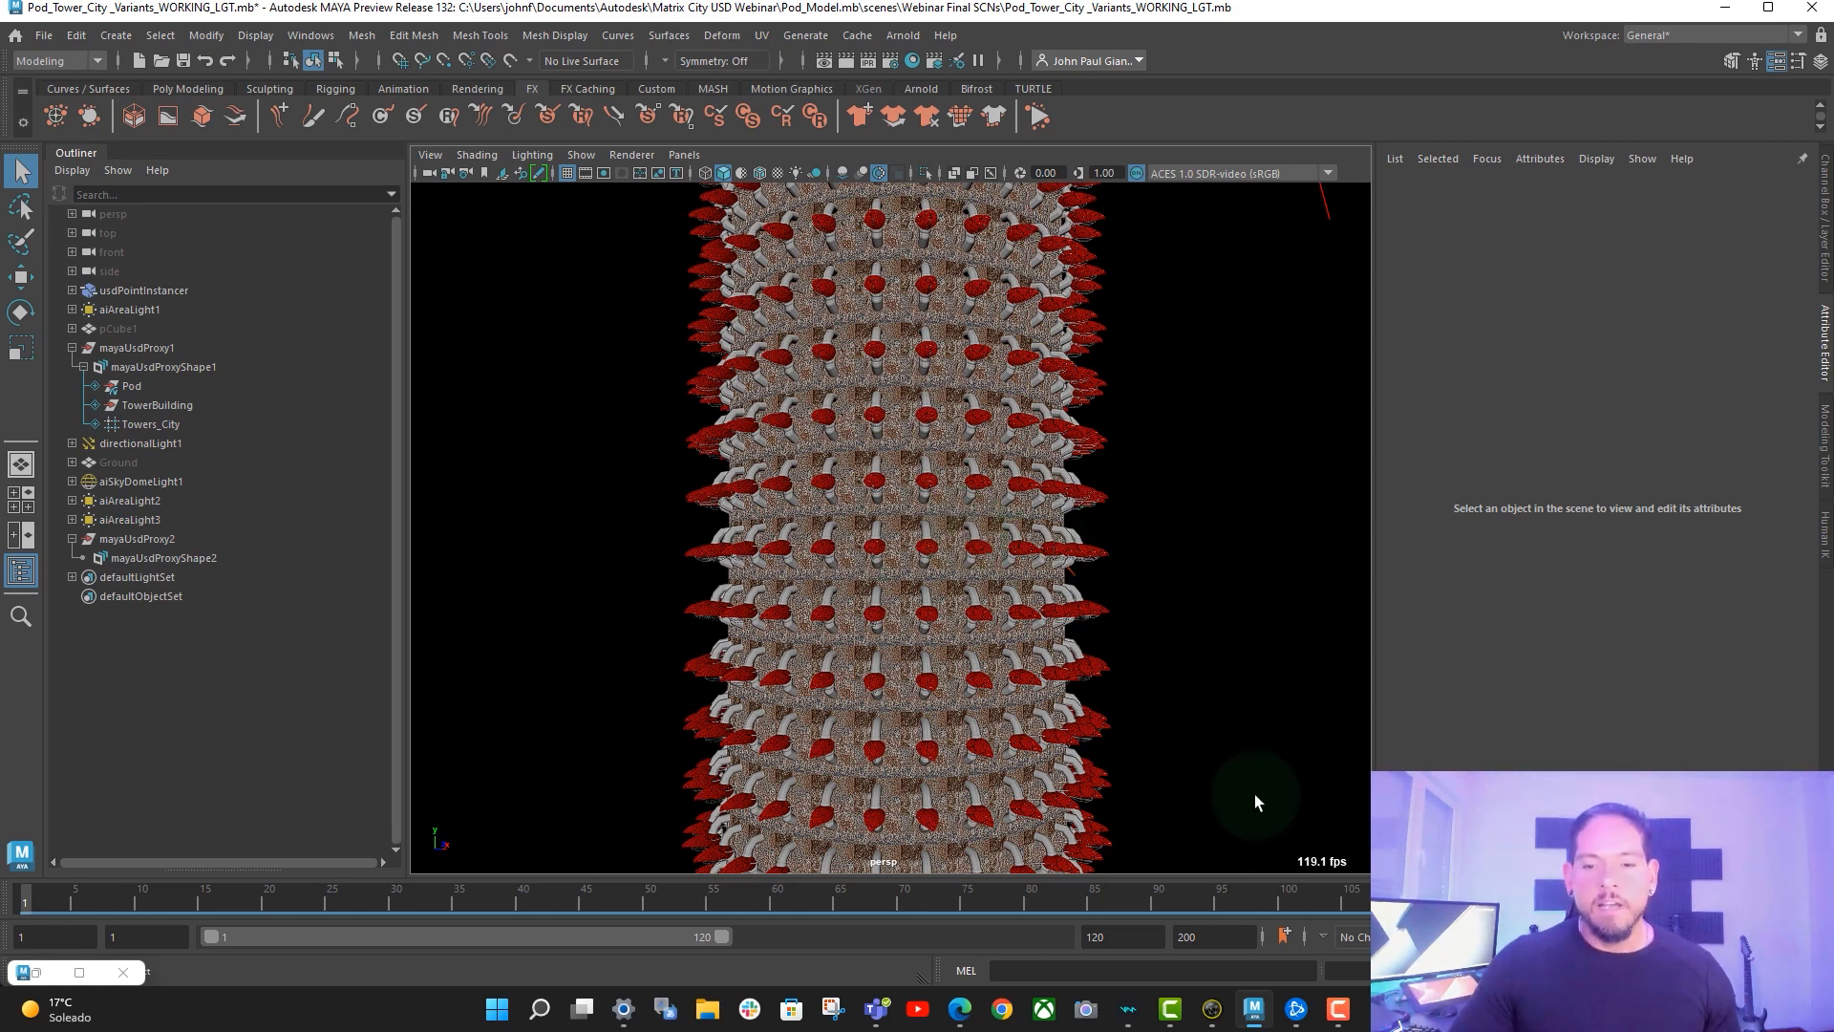
- Switch mayaUsdProxyShape1's display purpose from Proxy to Render and inspect the detailed tower up close
click(156, 368)
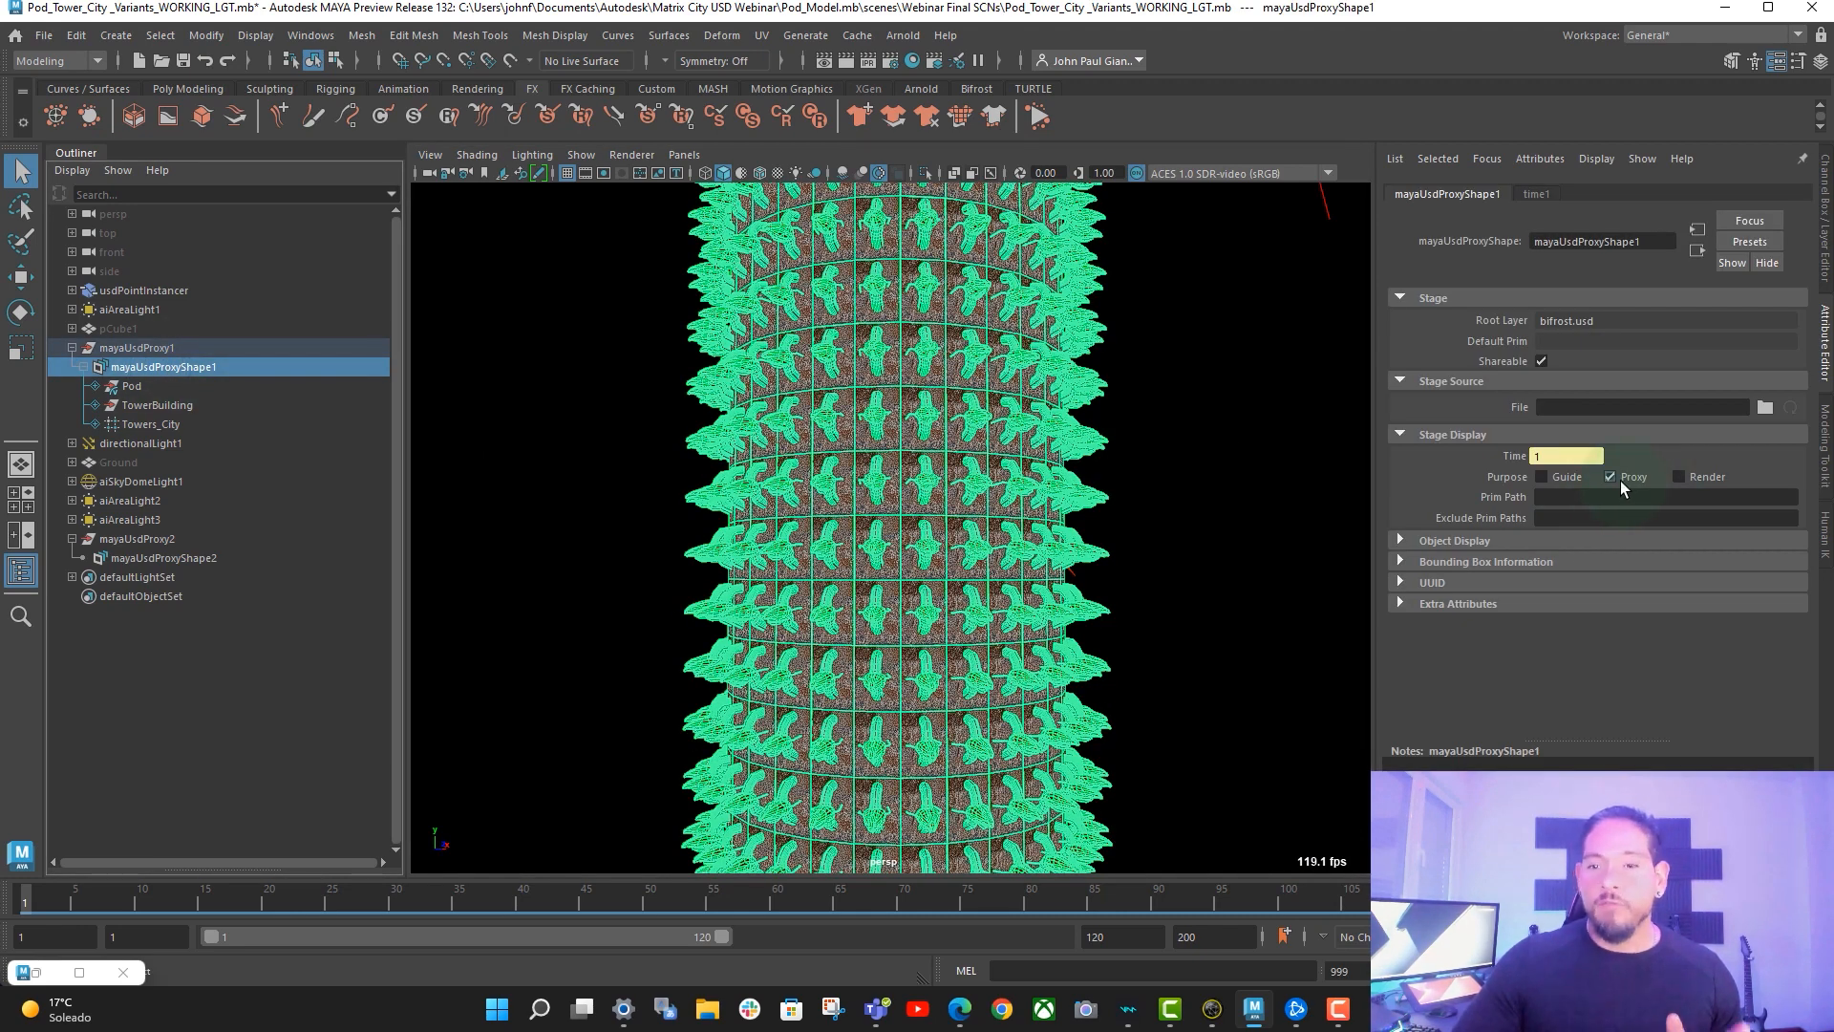
click(1609, 477)
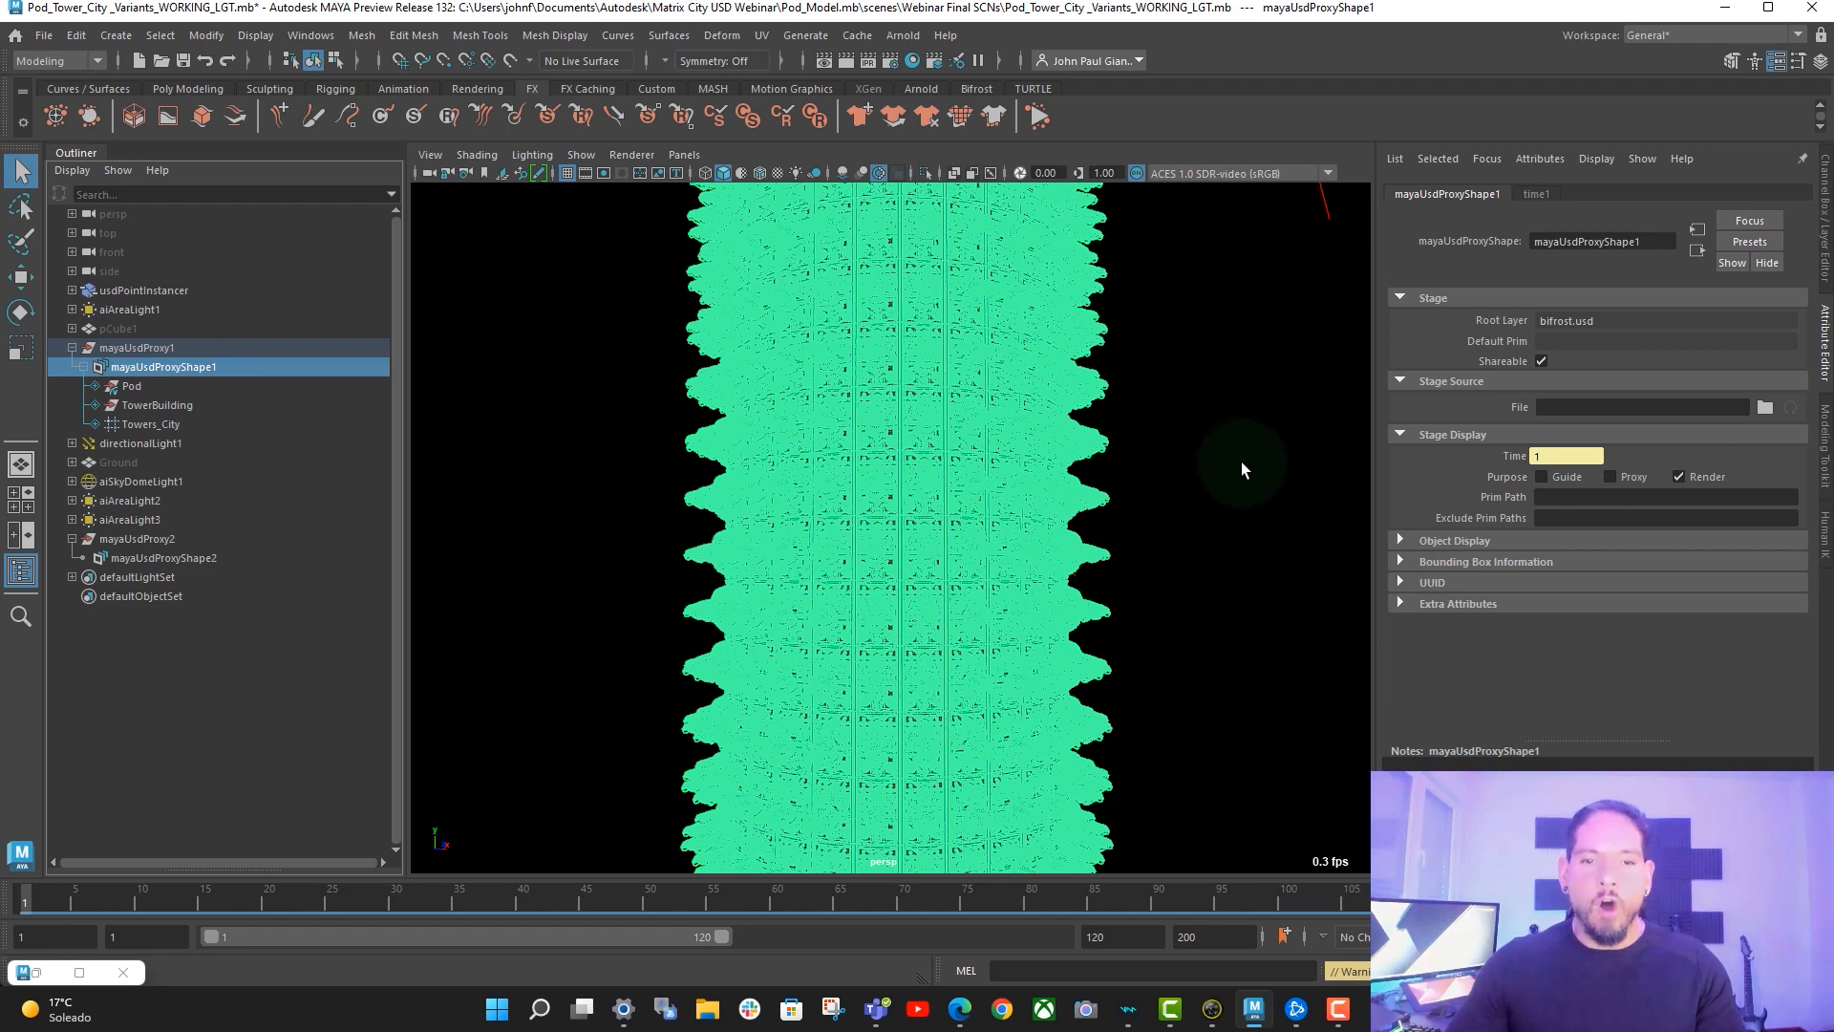
click(1232, 547)
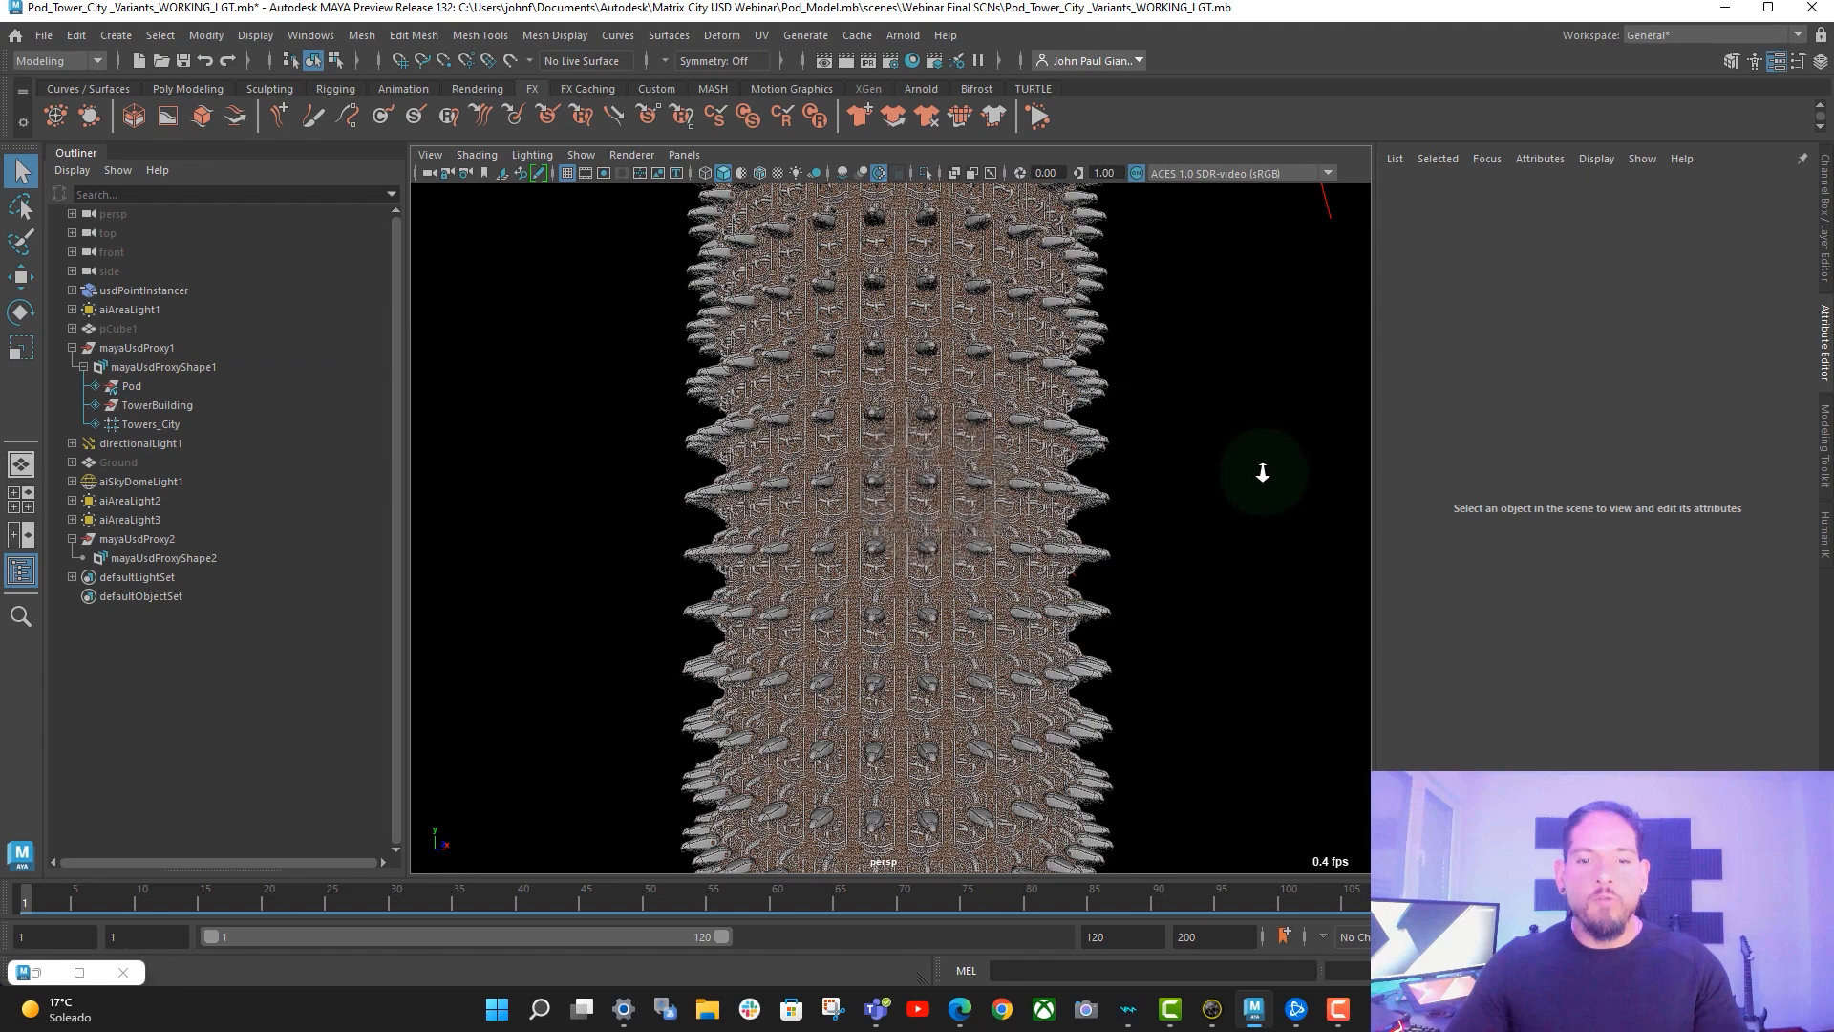
scroll(1261, 498, up, 5)
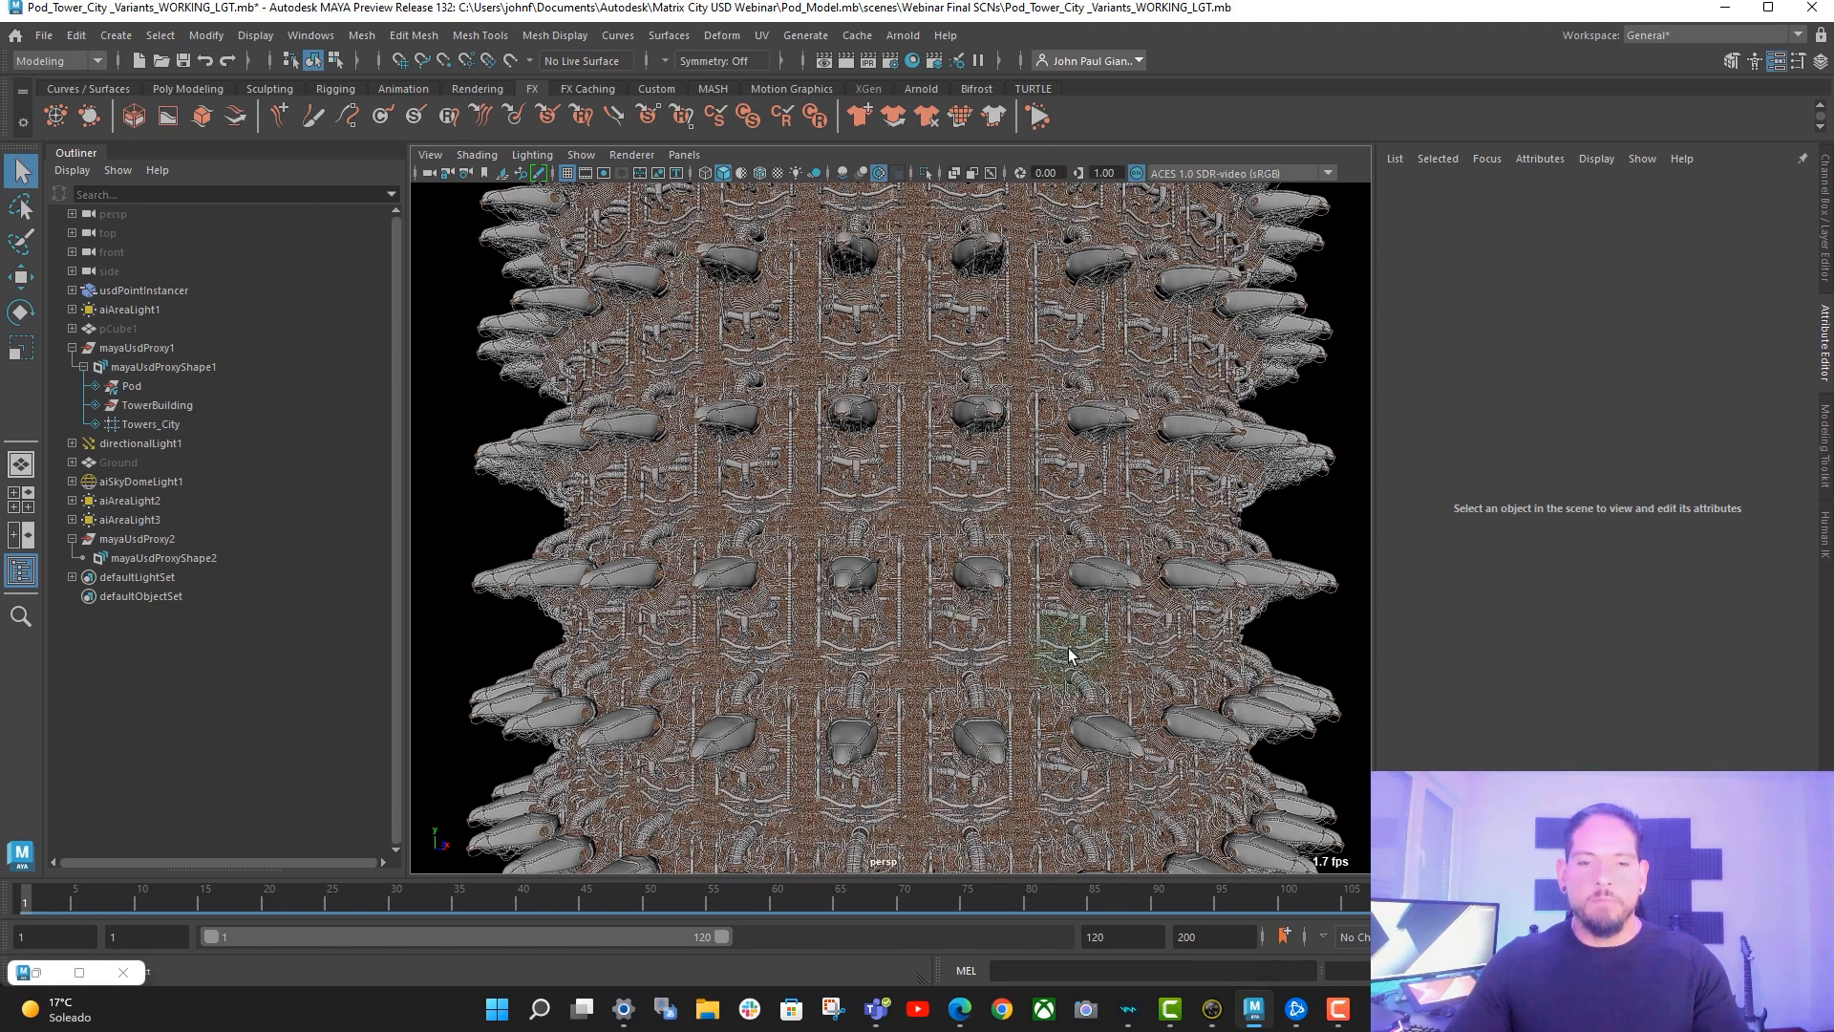
alt+drag(1072, 643, 1115, 622)
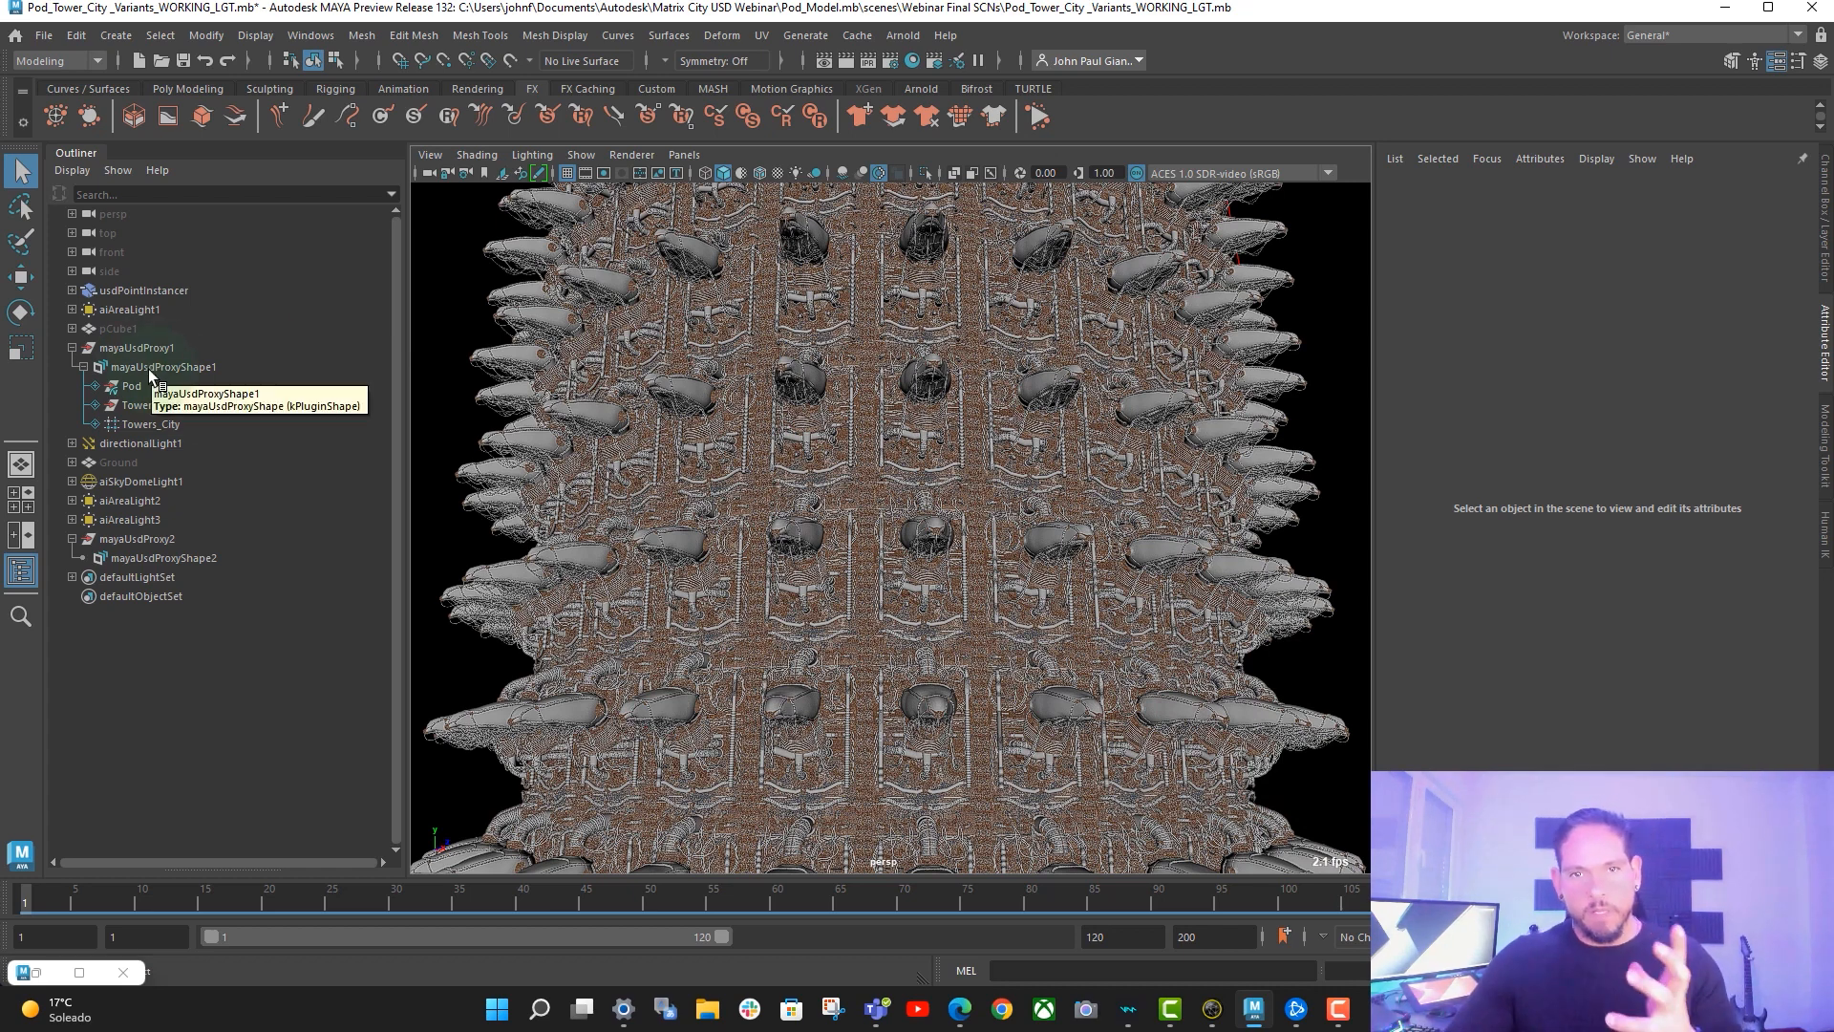
- Create a polygon cylinder and set its radius to 2012 and its axis subdivisions to 27
click(344, 372)
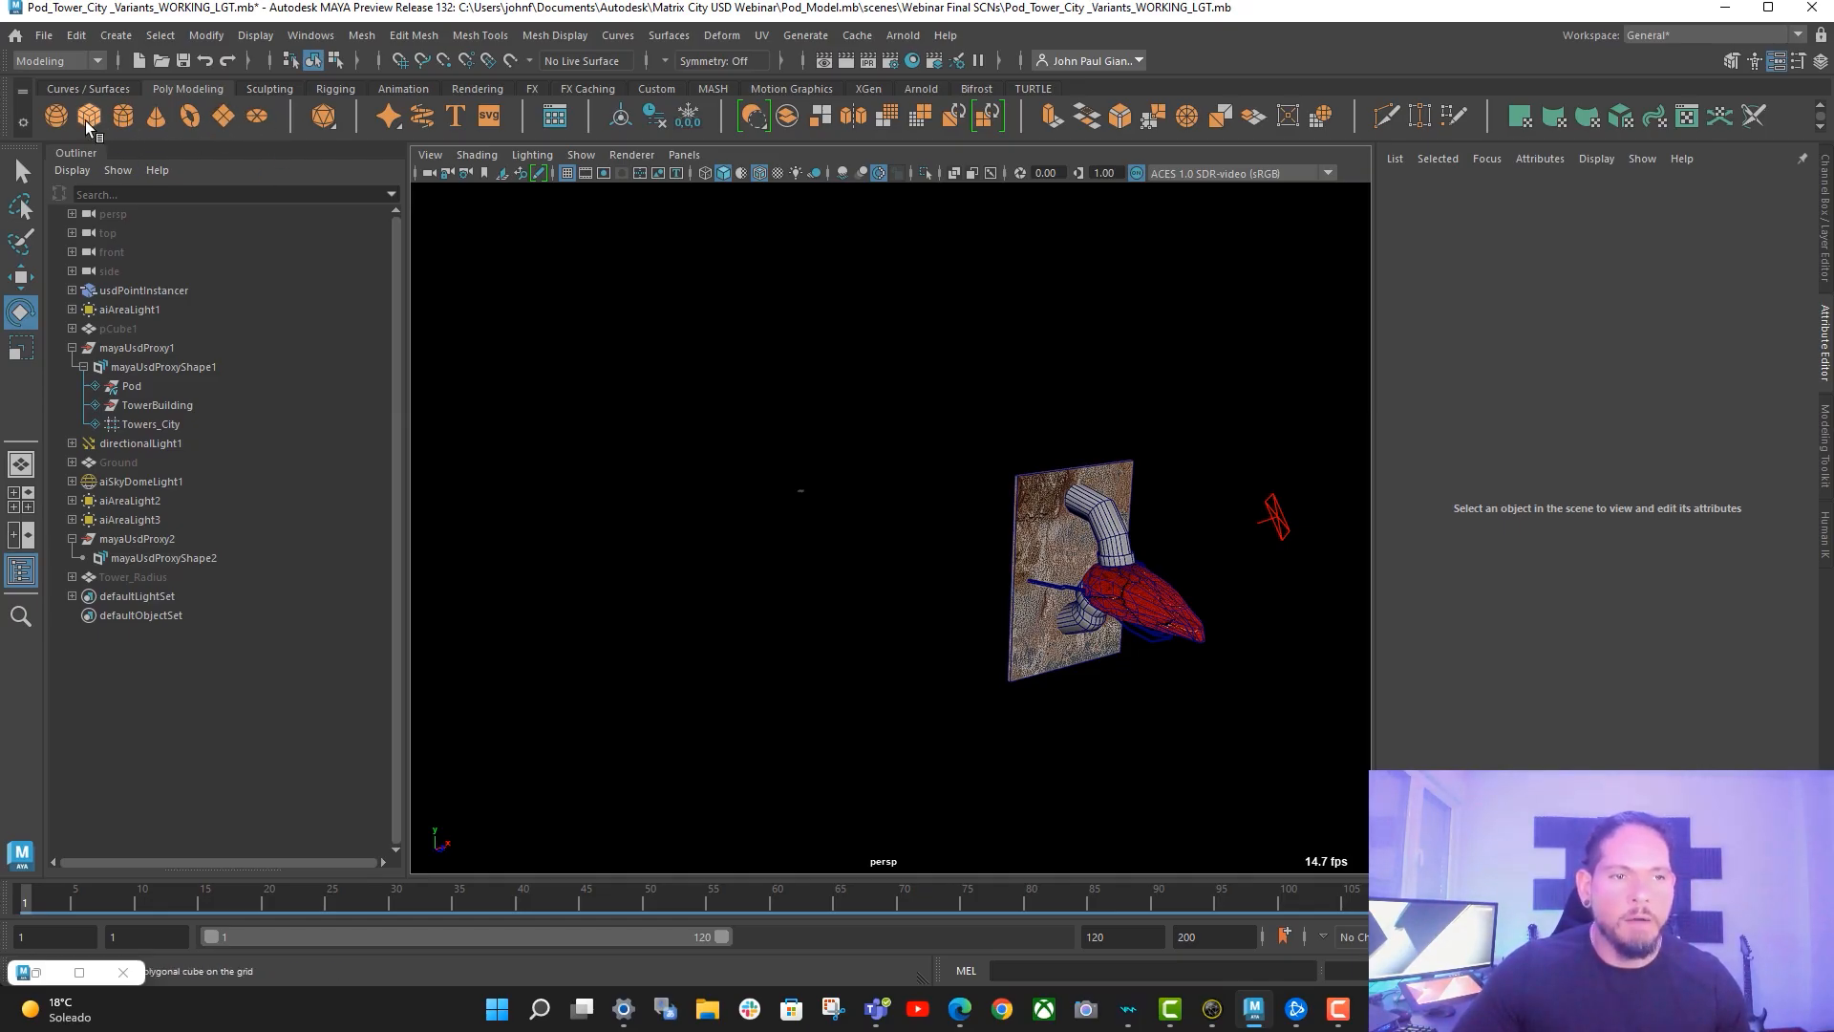
click(124, 116)
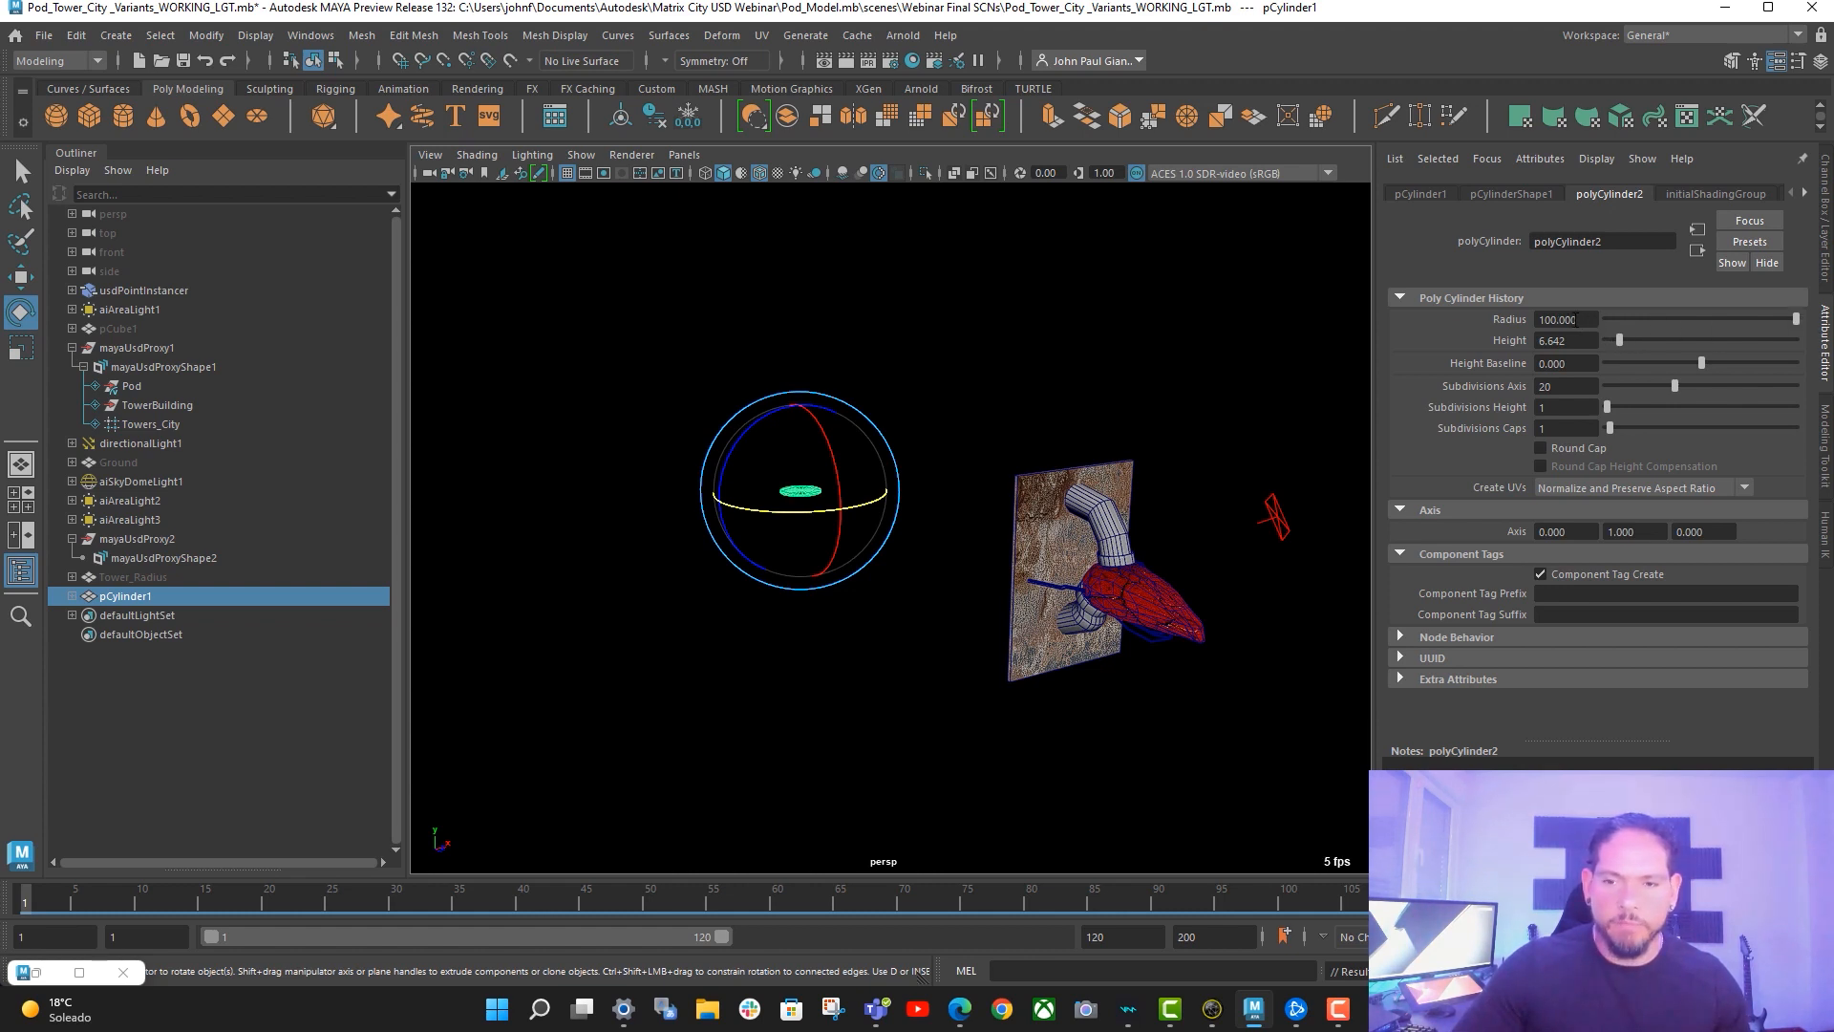
text(2012)
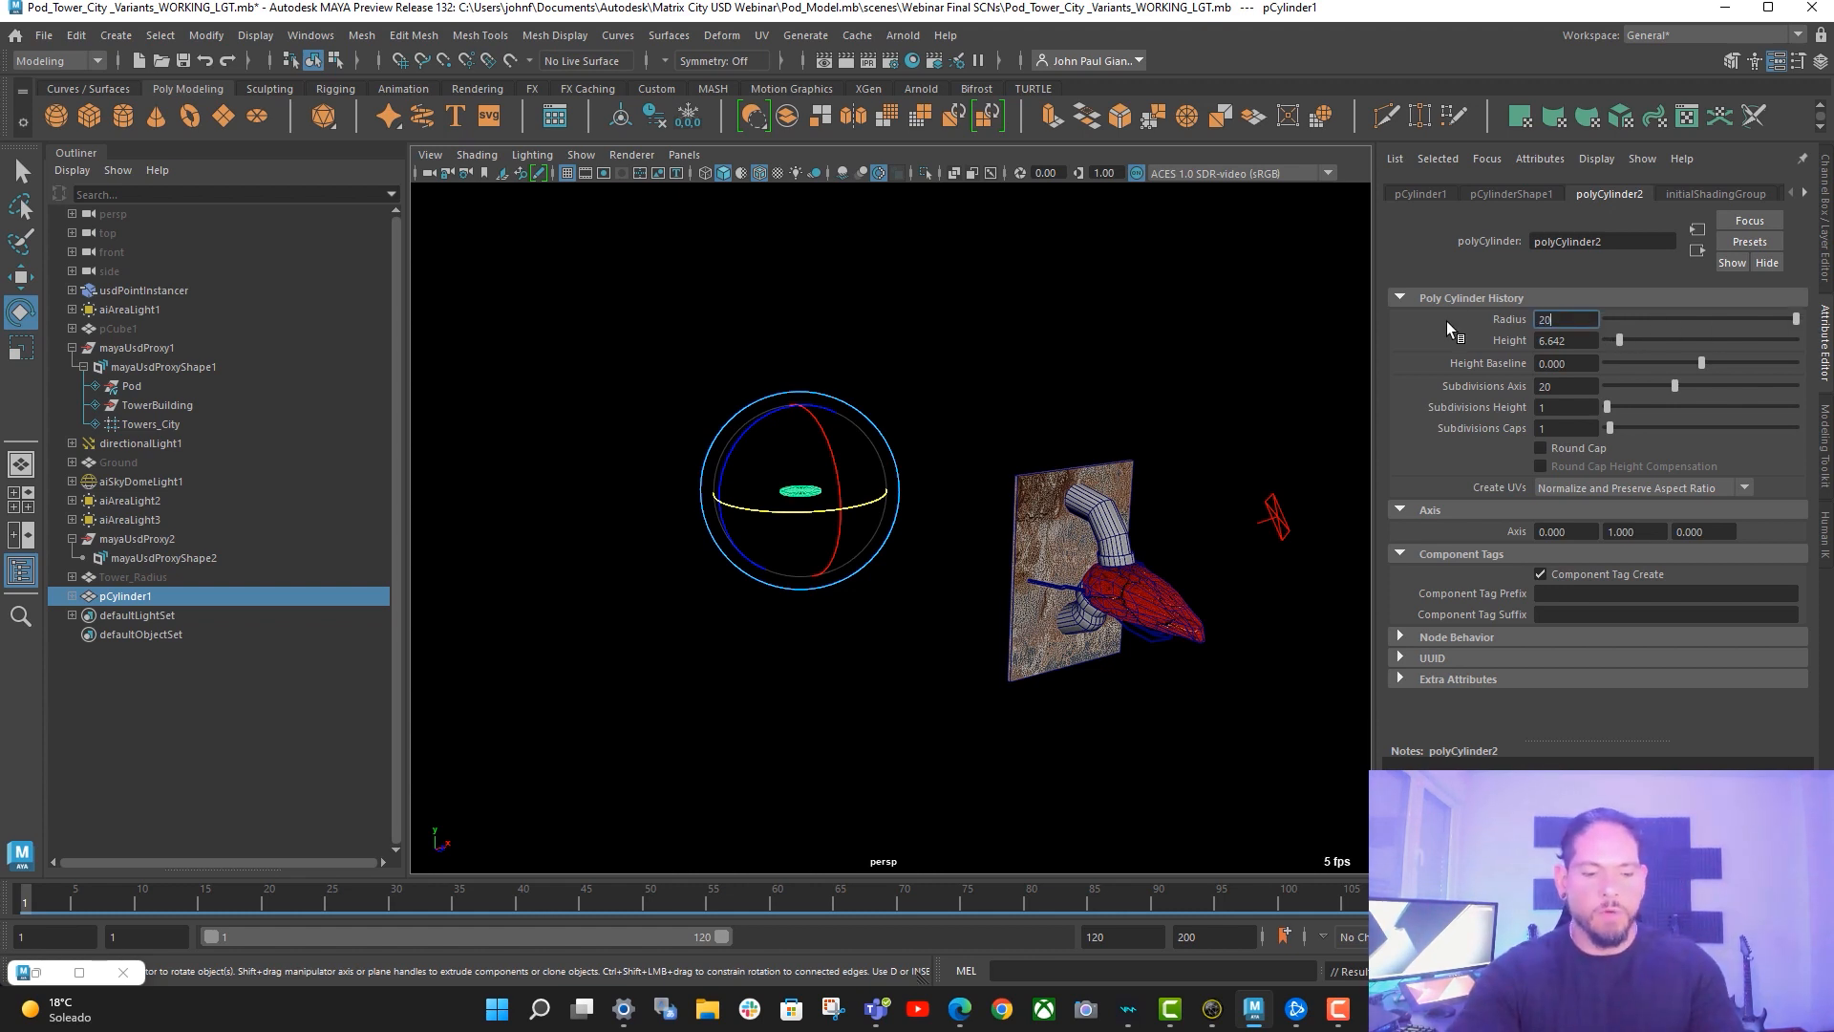
key(Return)
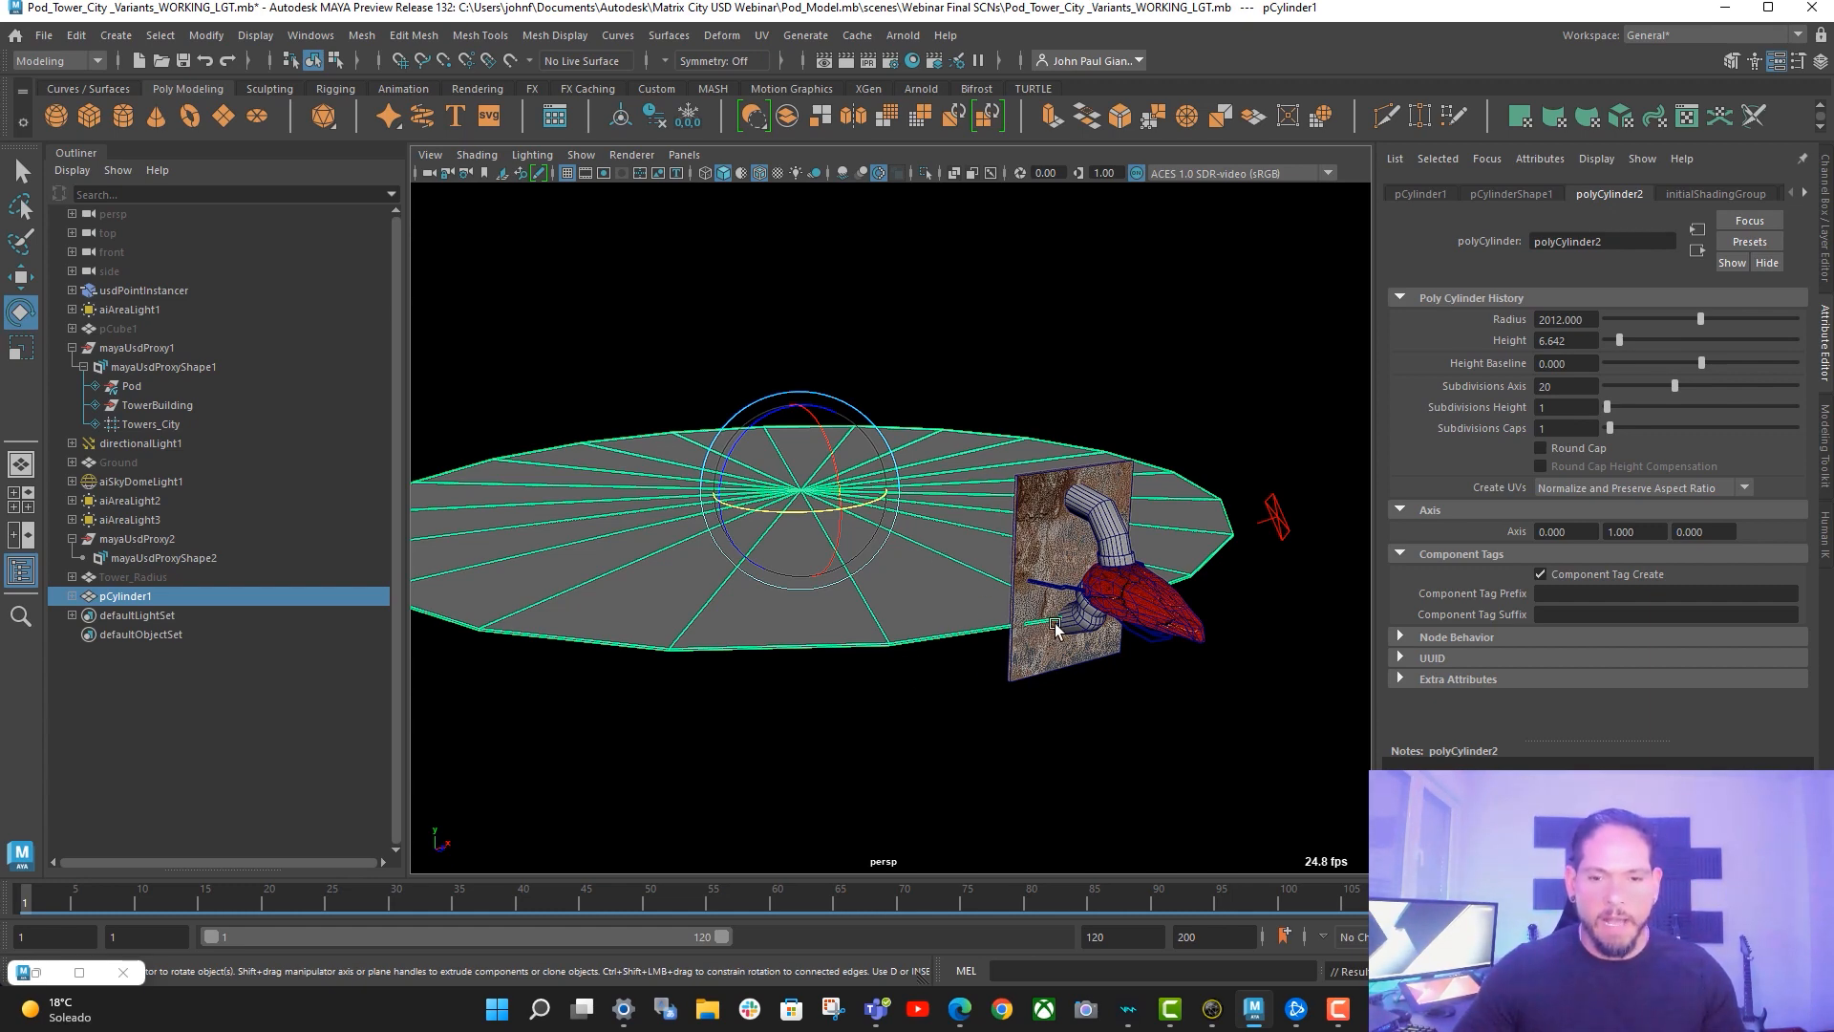
alt+drag(1010, 604, 987, 642)
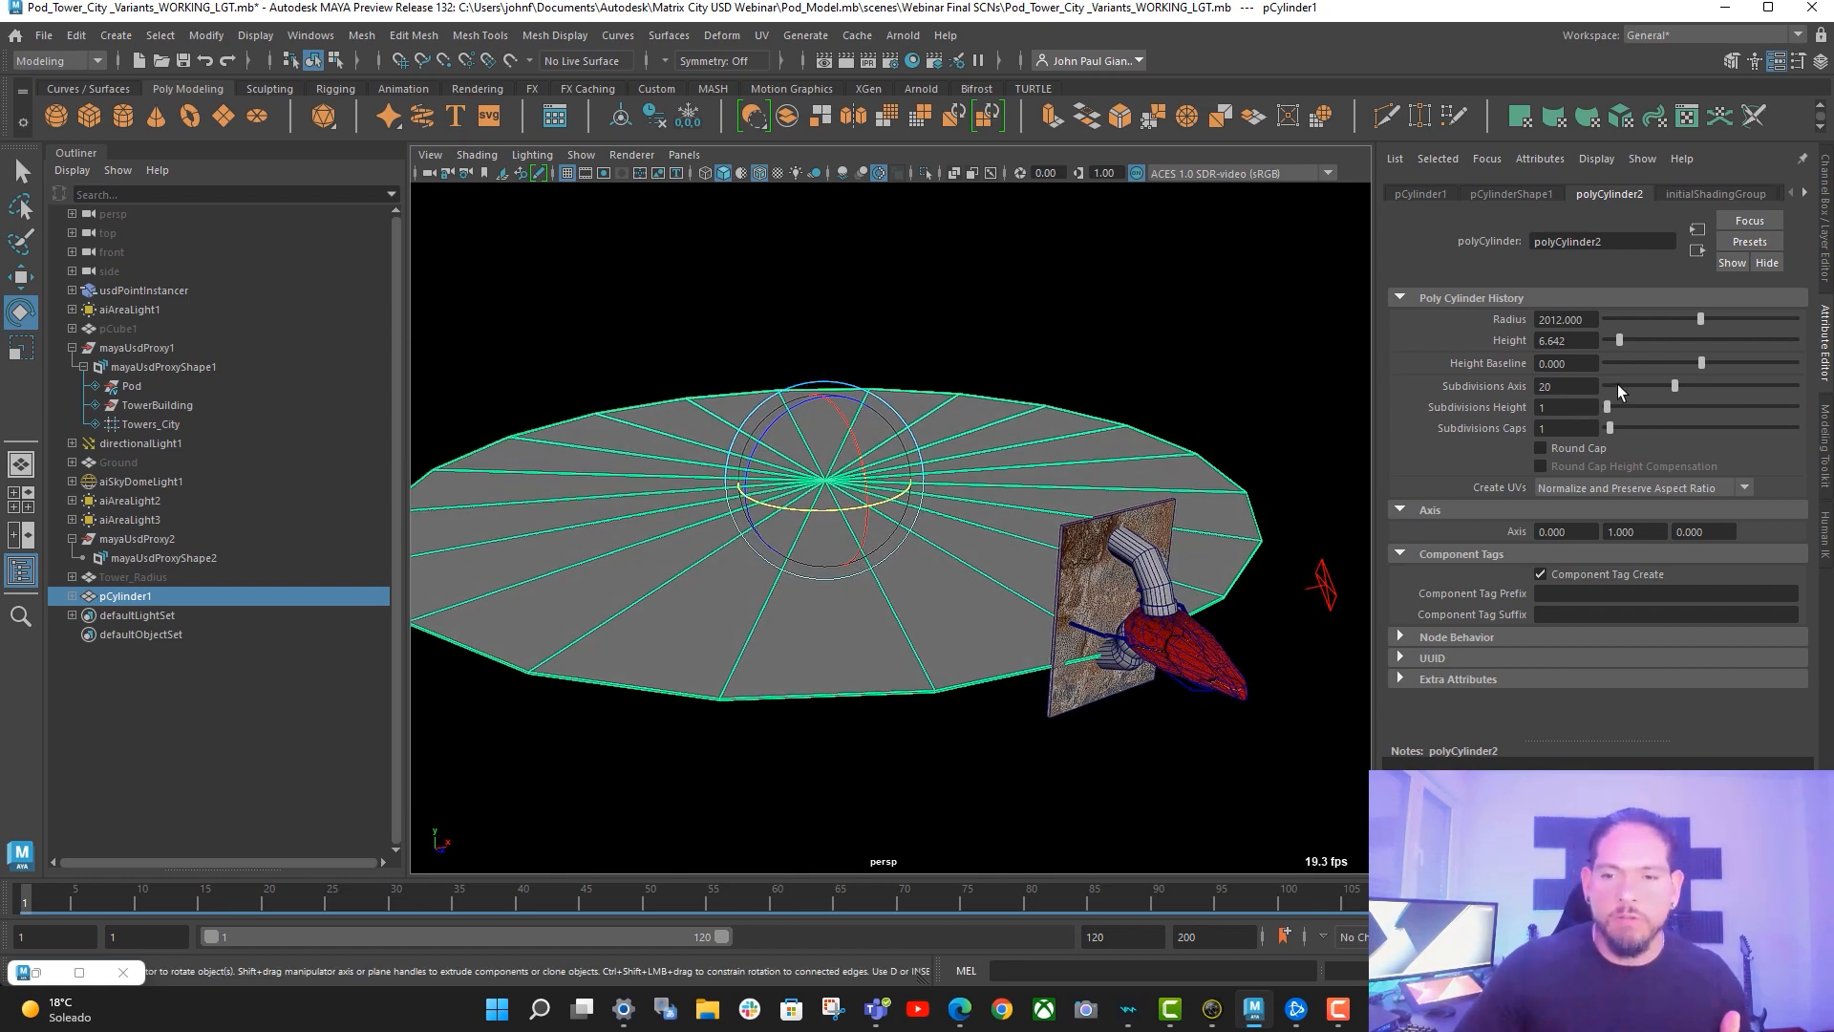
alt+drag(1044, 532, 928, 487)
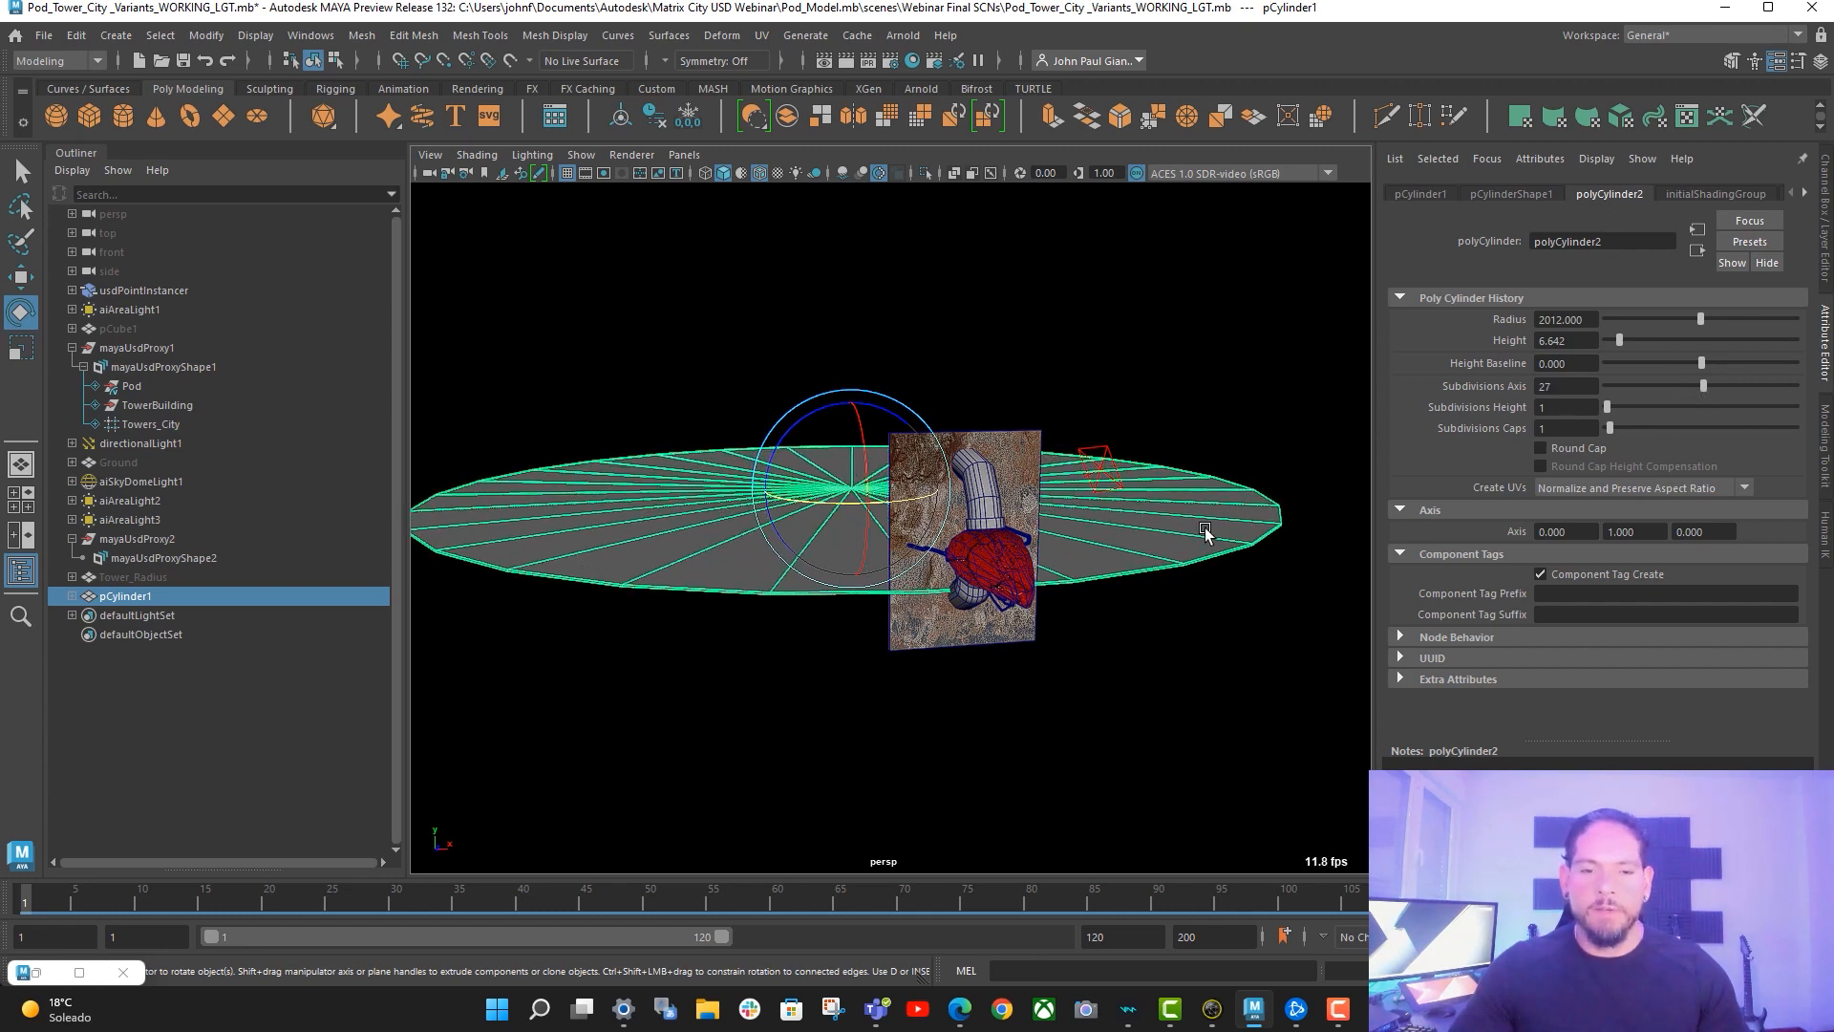
- Examine from several angles how the pod's wall panel fits one segment of the disc's rim
alt+drag(1223, 496, 1245, 573)
alt+drag(858, 517, 1086, 568)
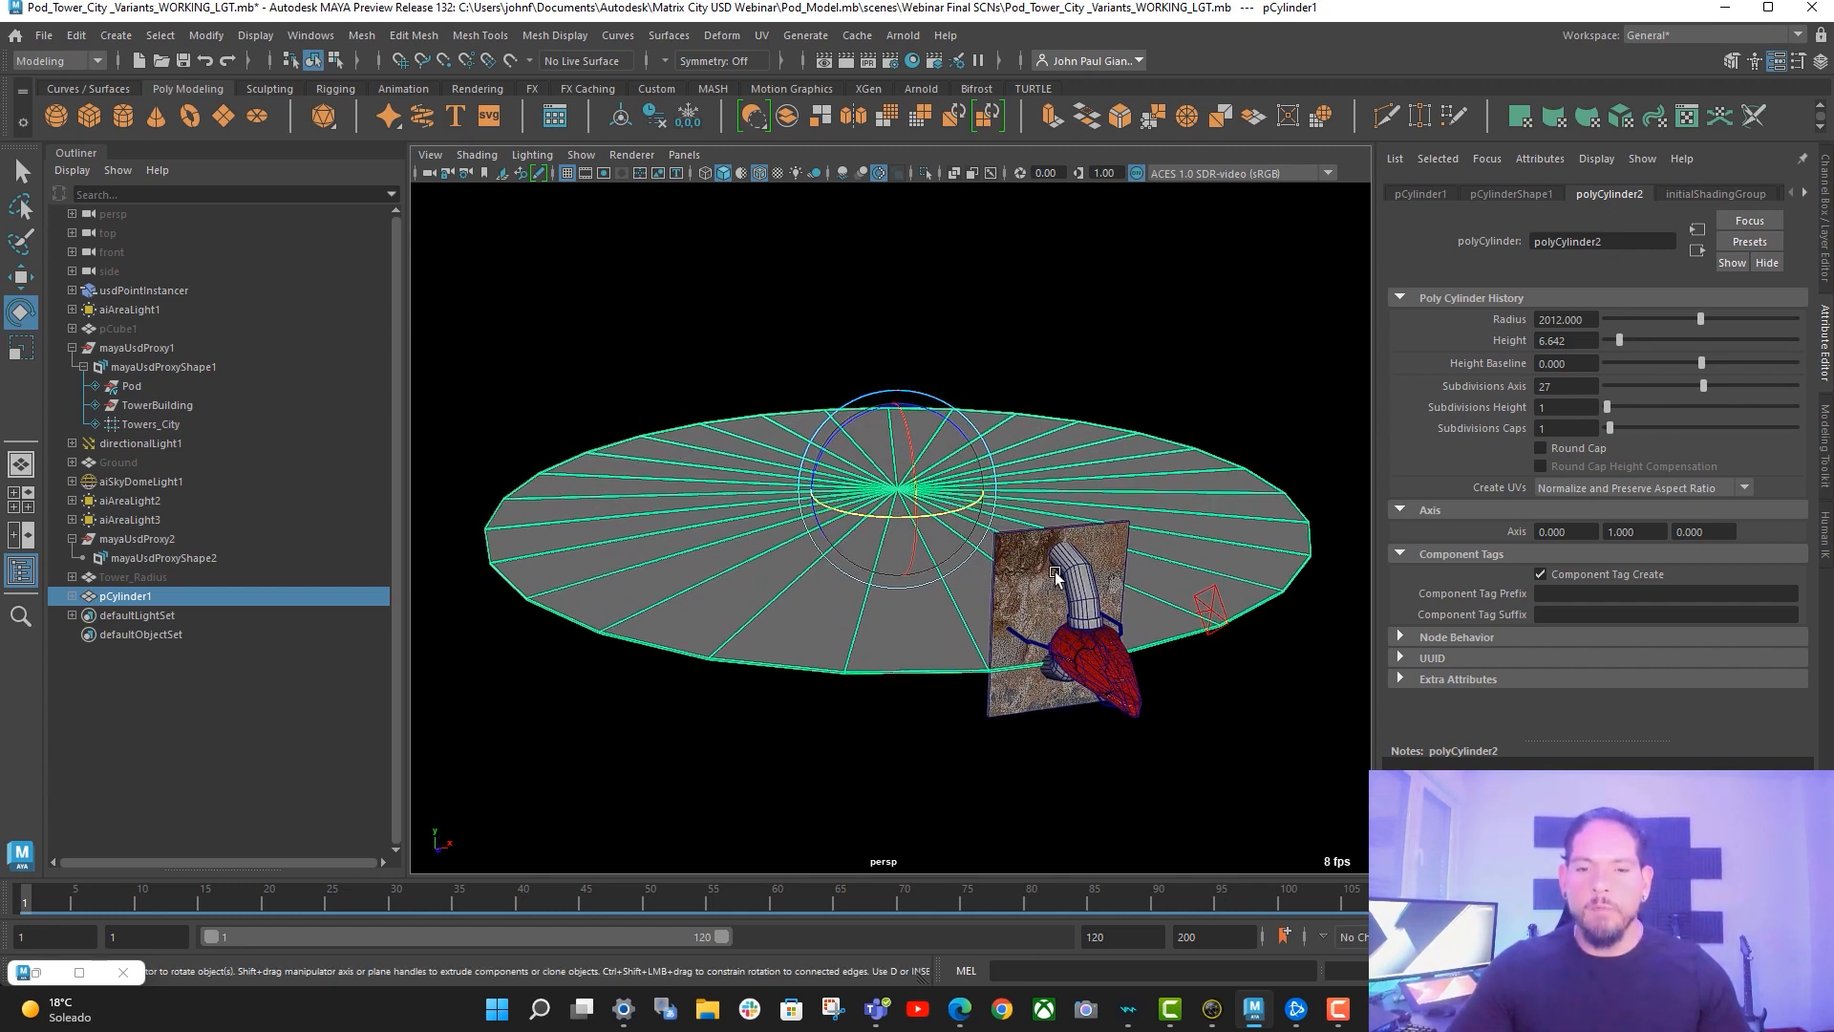
alt+drag(1029, 590, 1079, 664)
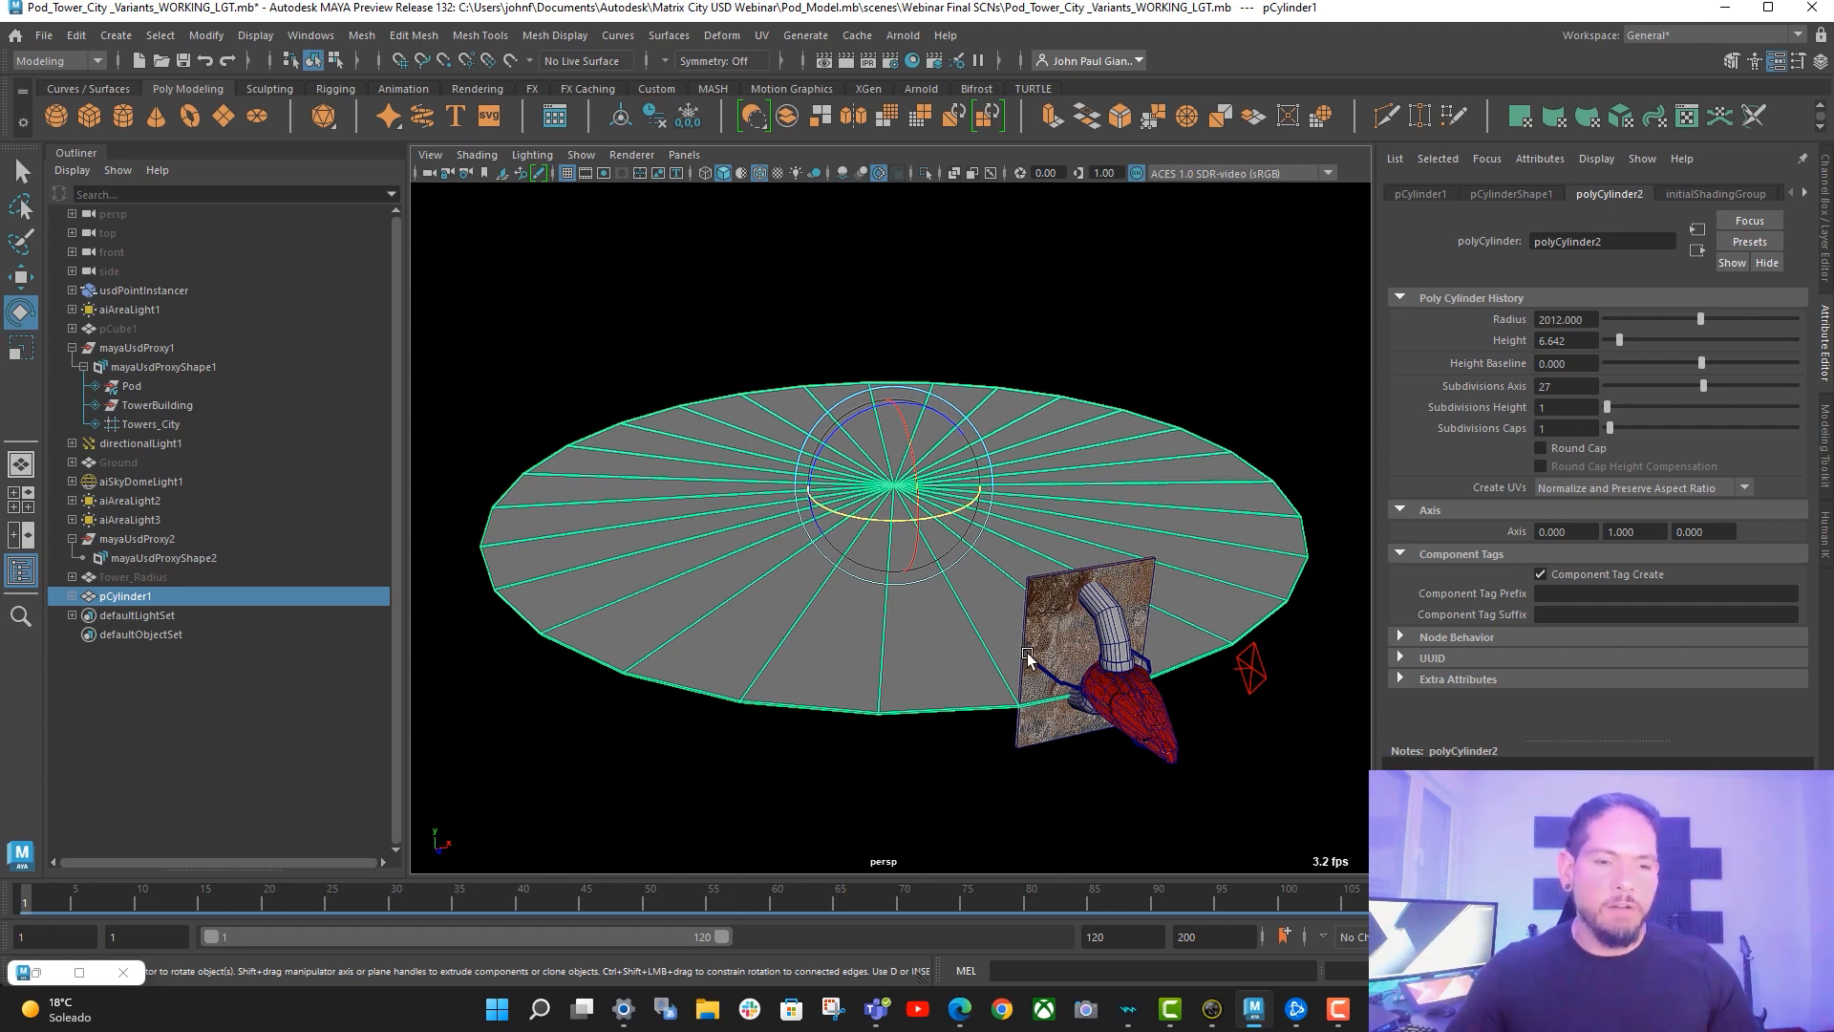
alt+drag(1030, 657, 1045, 669)
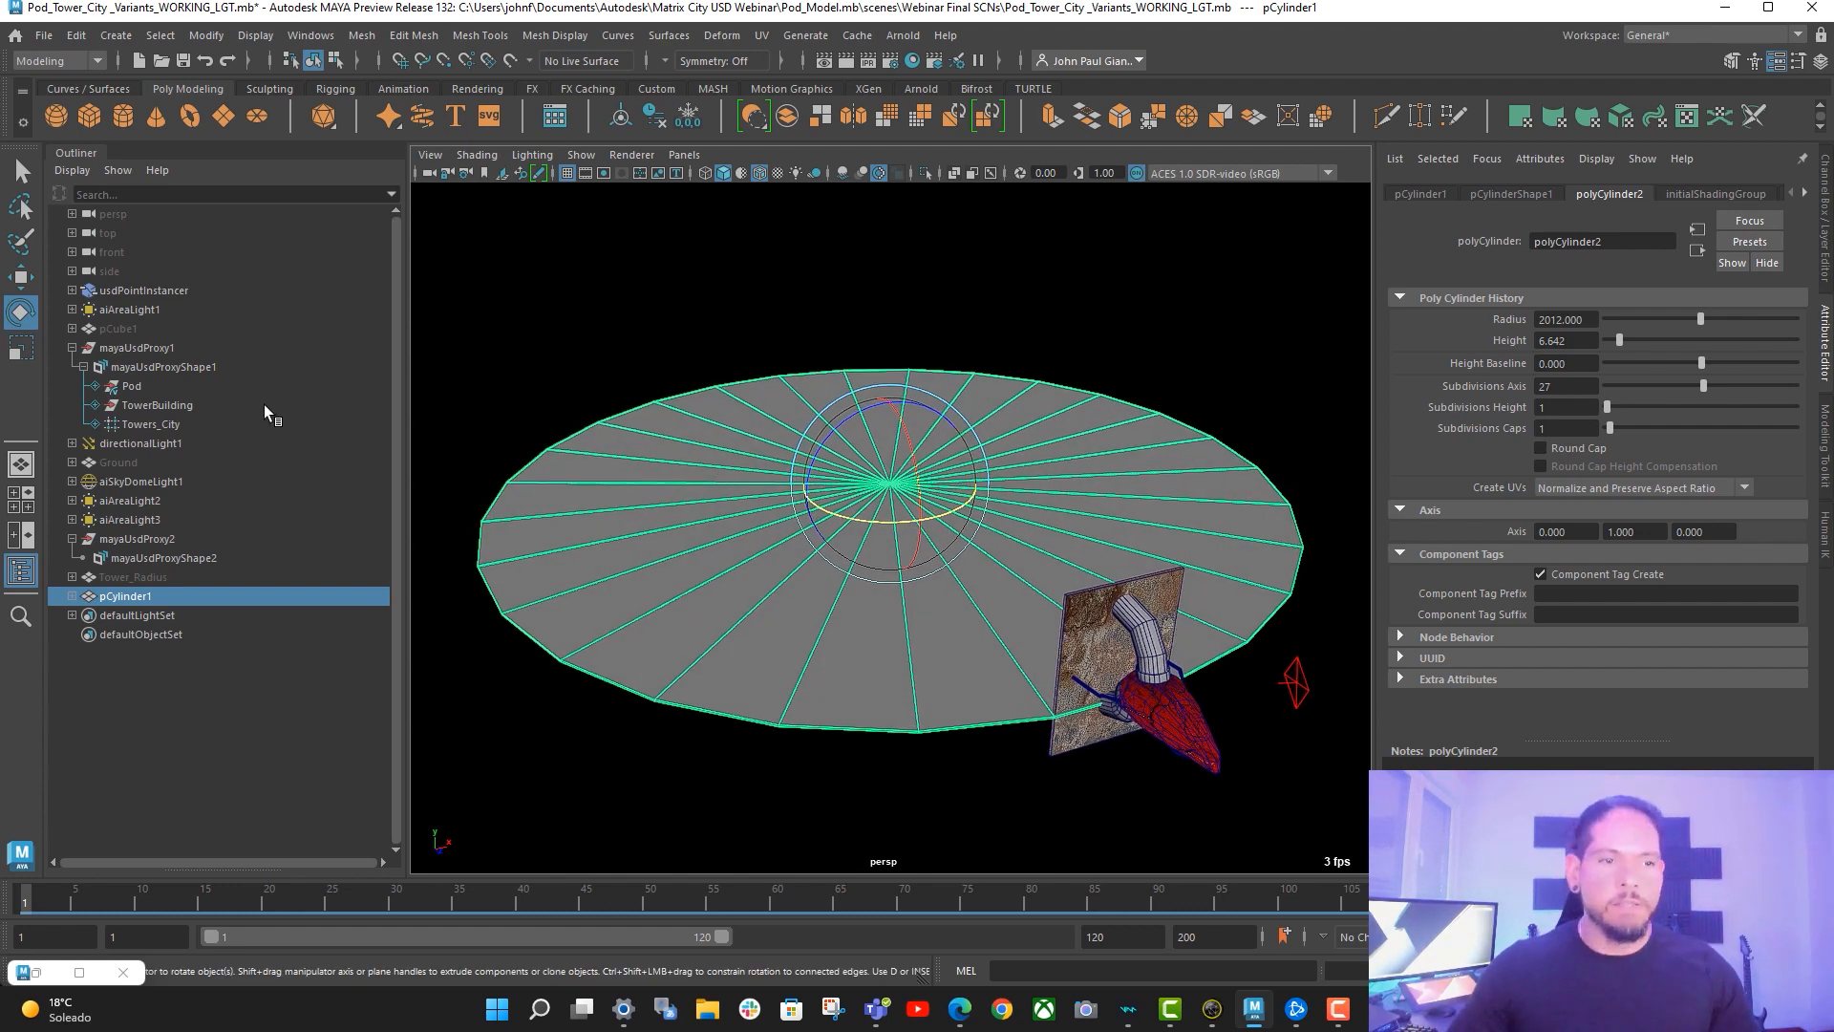
- Select pod_instancer for moving and examine its pivot at the centre of the disc
key(w)
click(1127, 611)
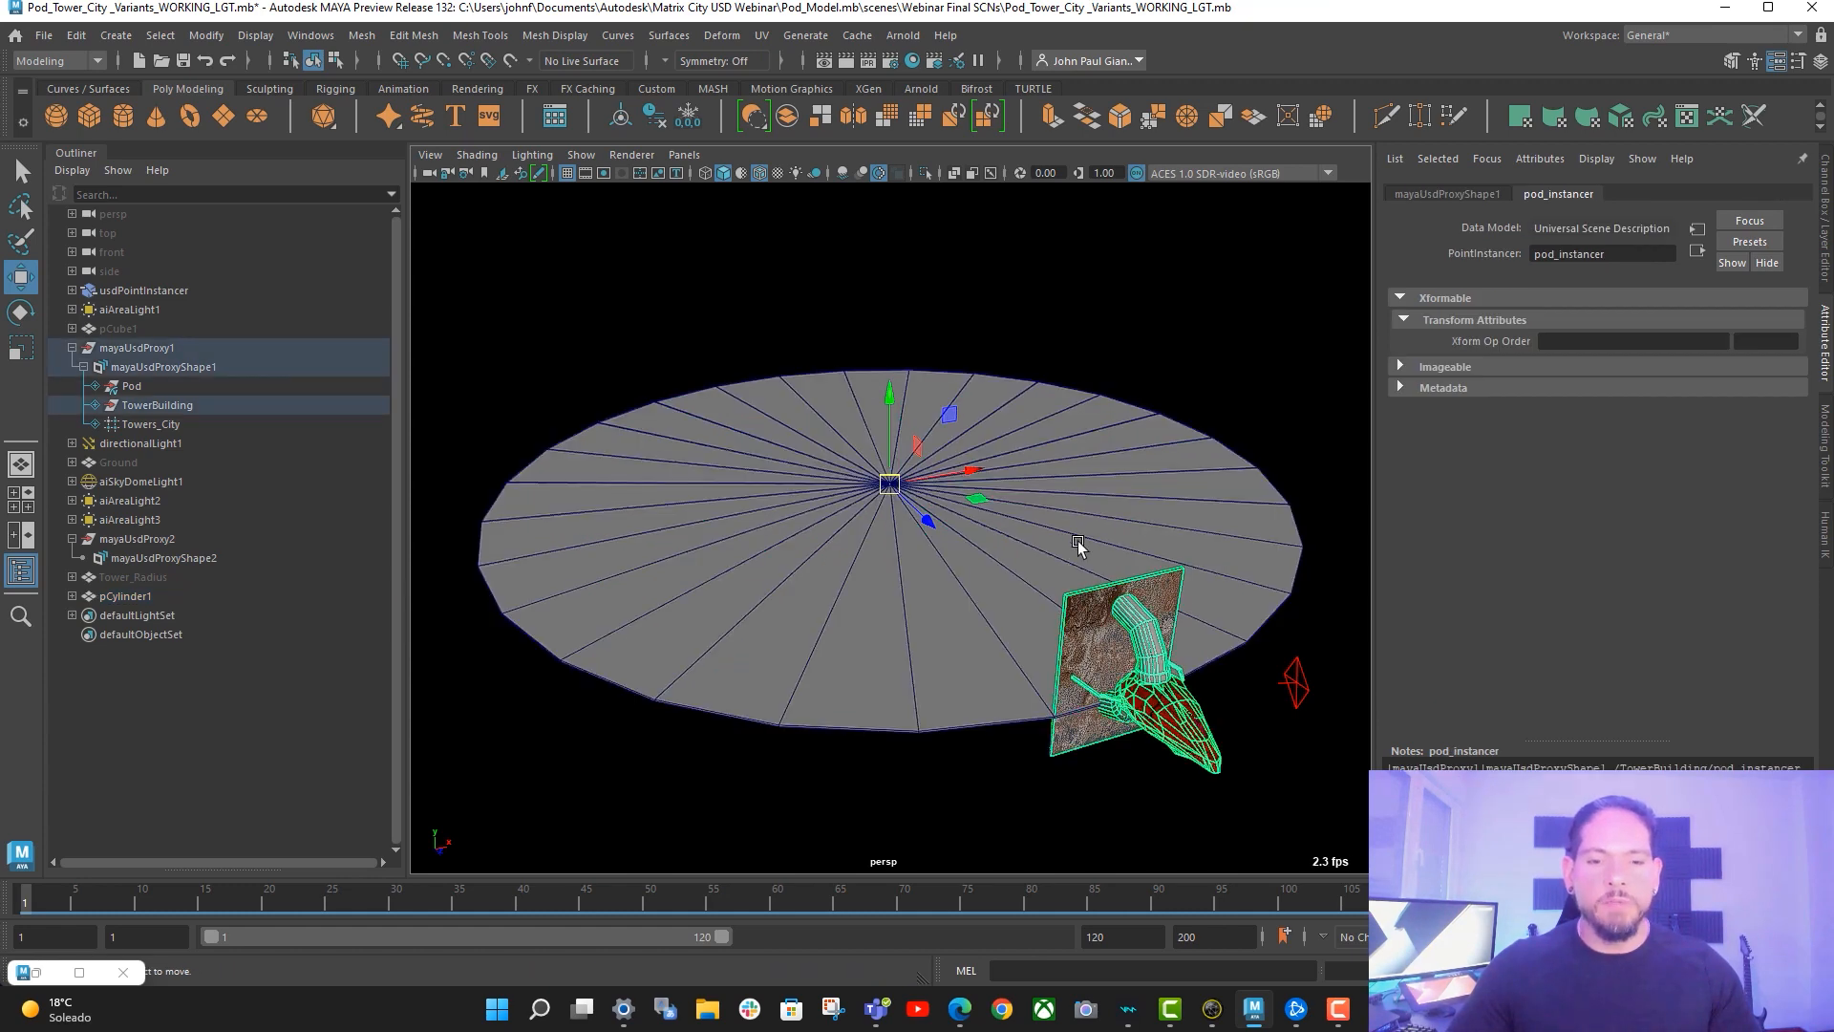
alt+drag(1077, 545, 1273, 751)
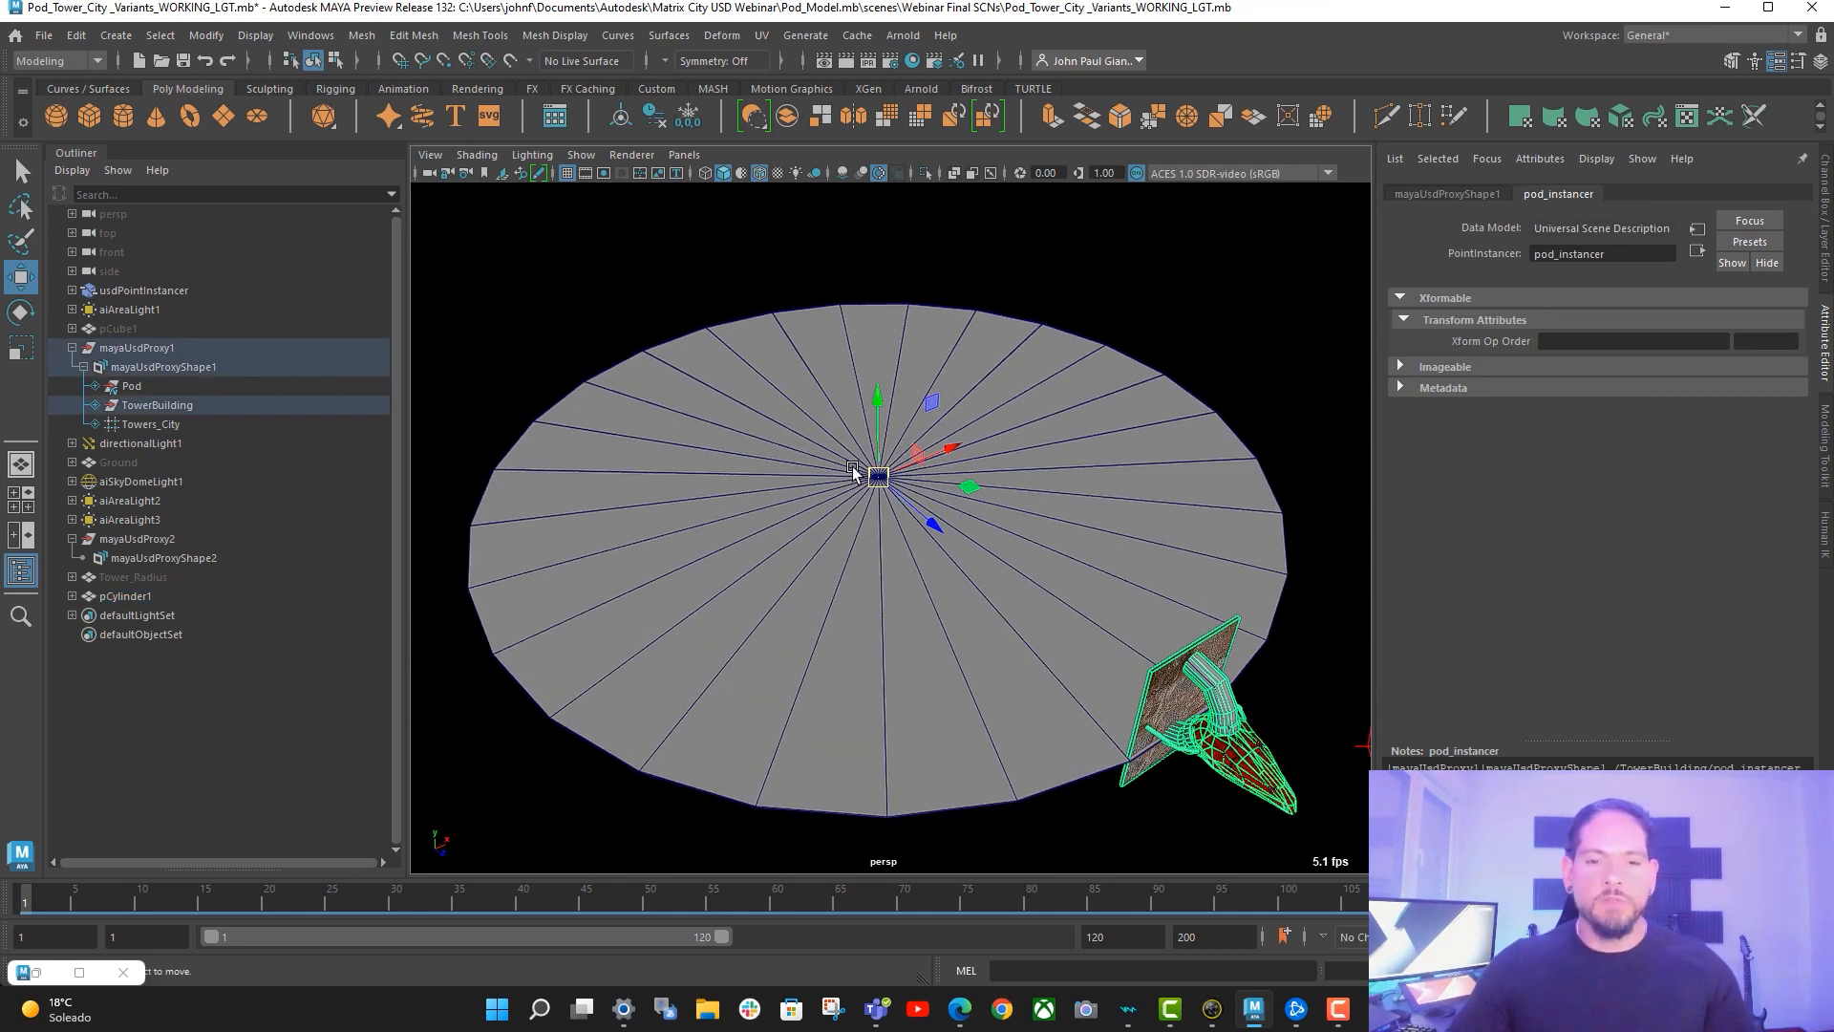
key(d)
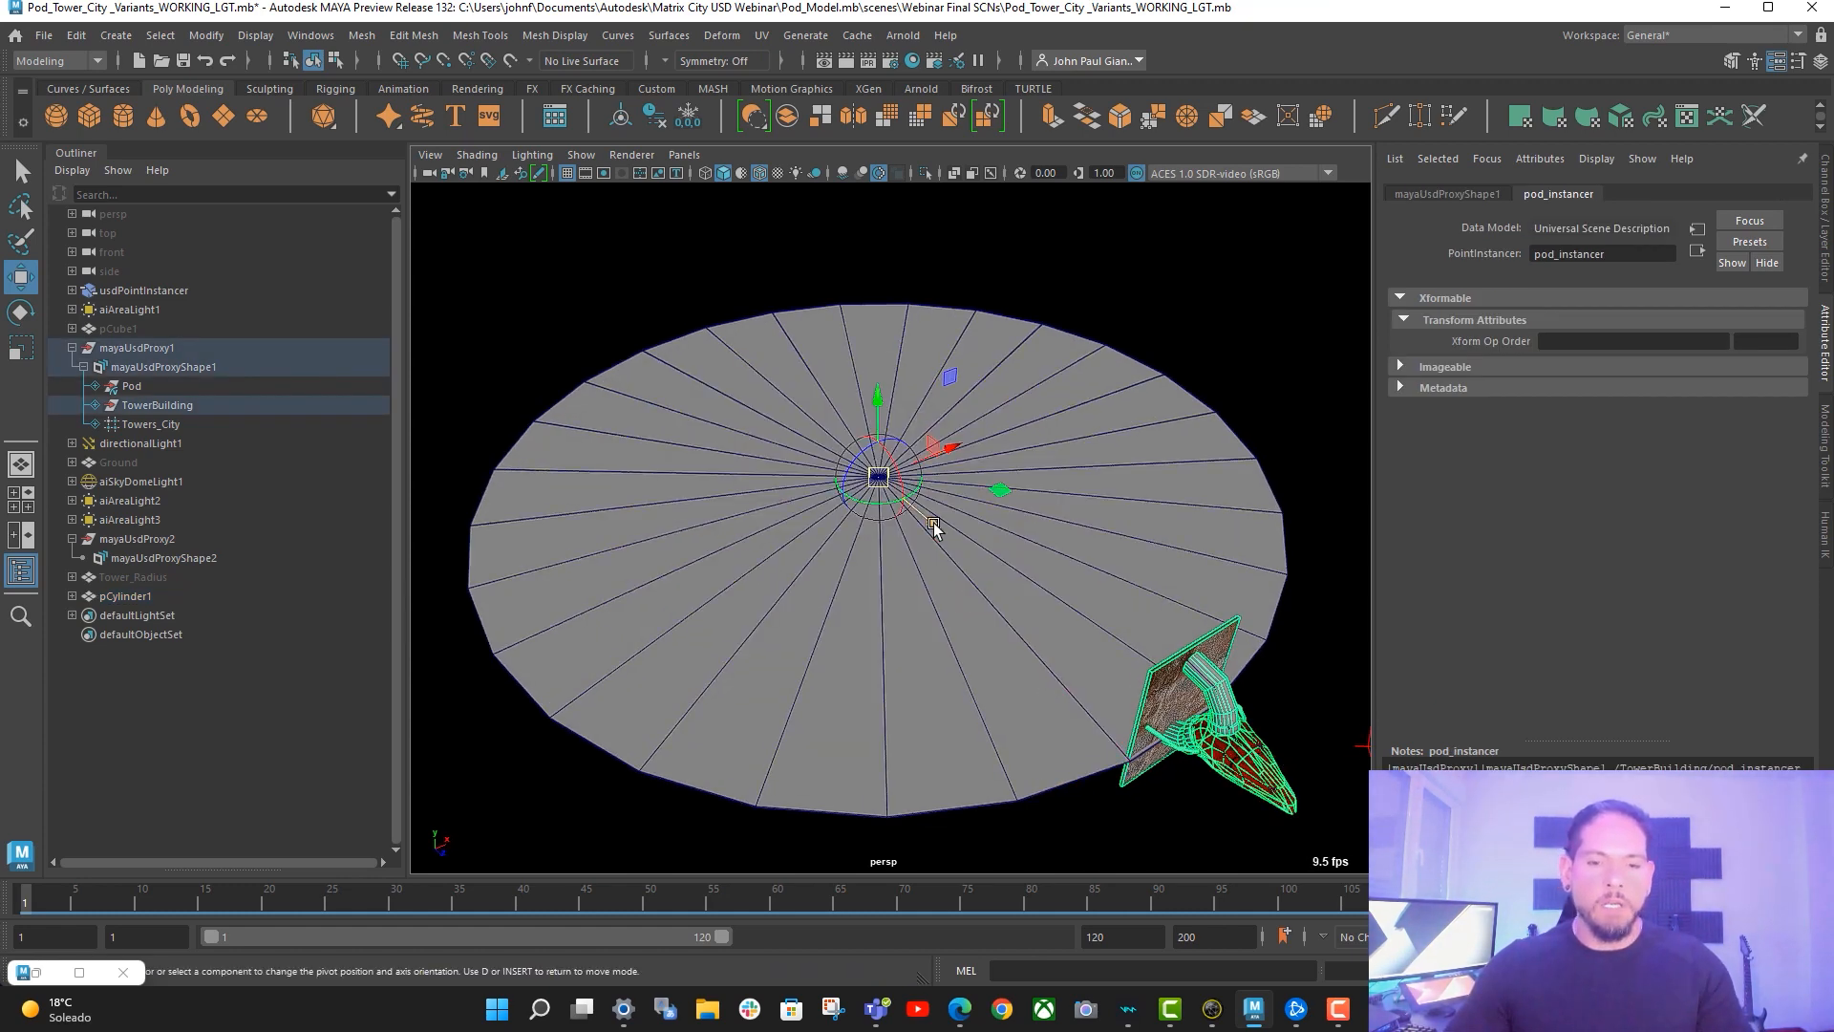
mouse_move(936, 526)
mouse_down()
mouse_move(1073, 659)
mouse_move(911, 510)
mouse_up()
key(ctrl+z)
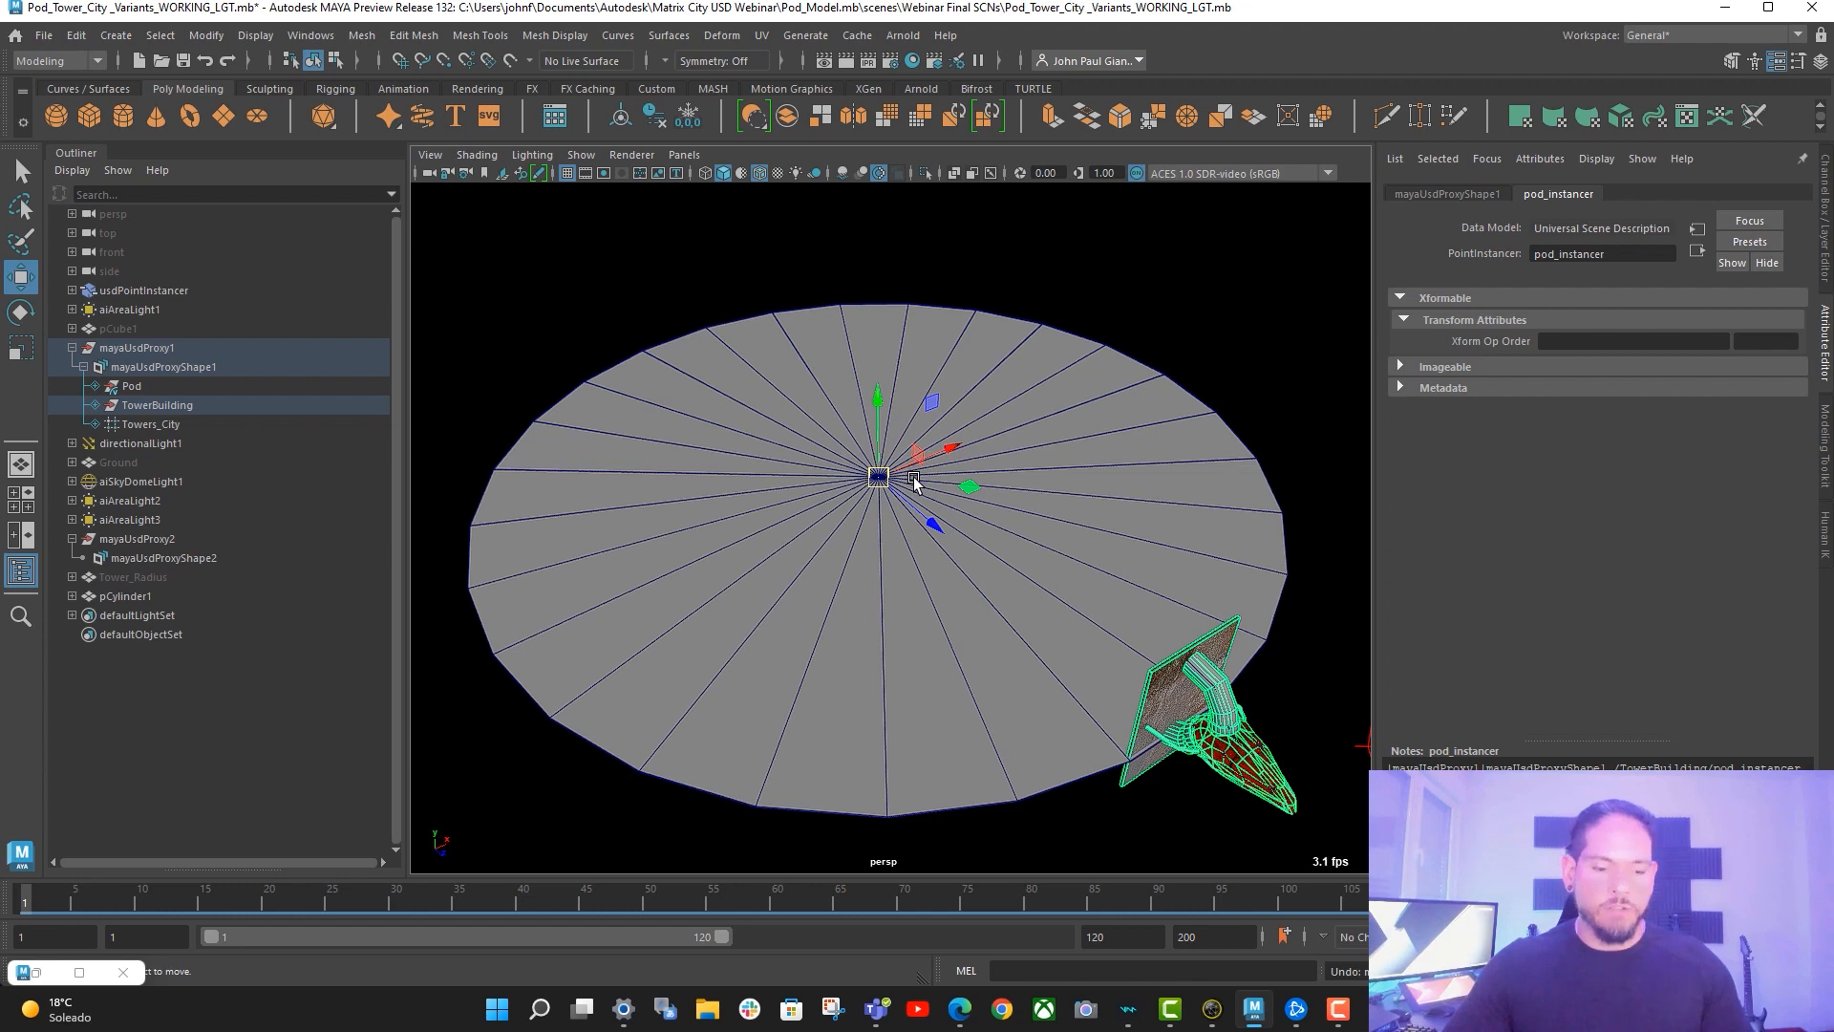
scroll(875, 513, up, 1)
scroll(878, 506, up, 2)
scroll(840, 516, down, 5)
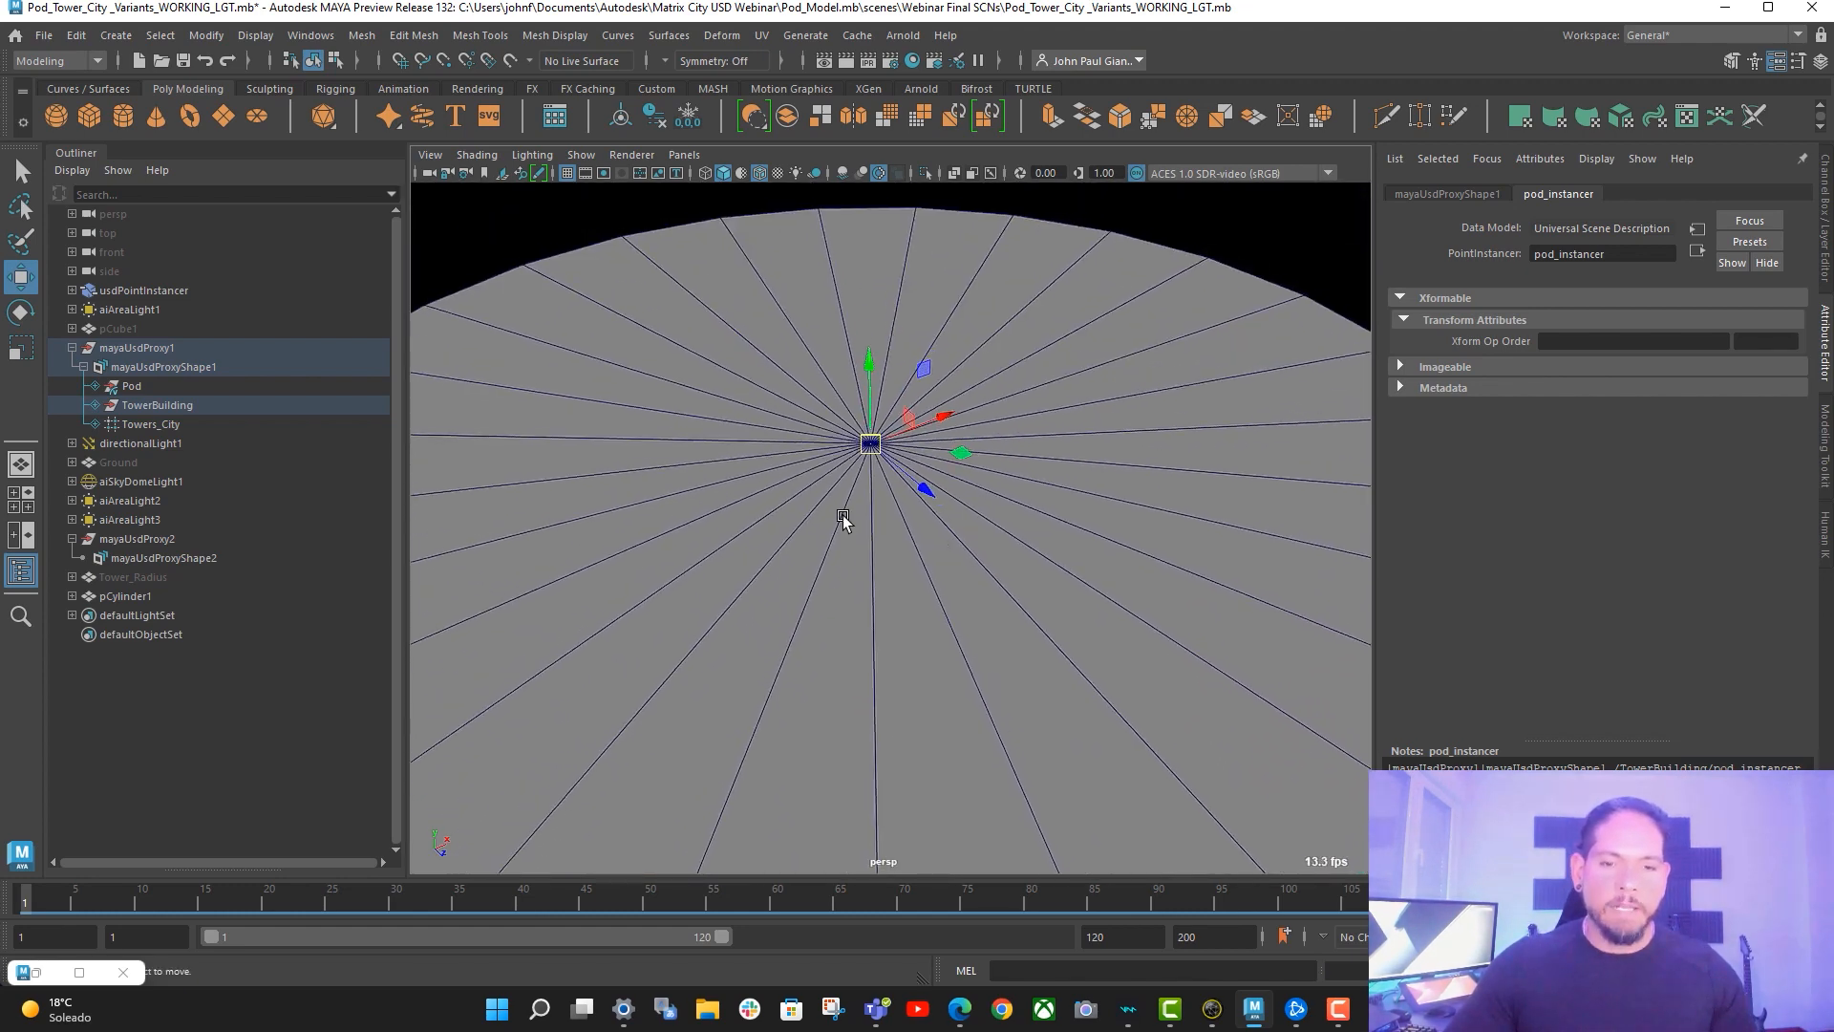
scroll(976, 546, up, 5)
alt+drag(1118, 627, 989, 611)
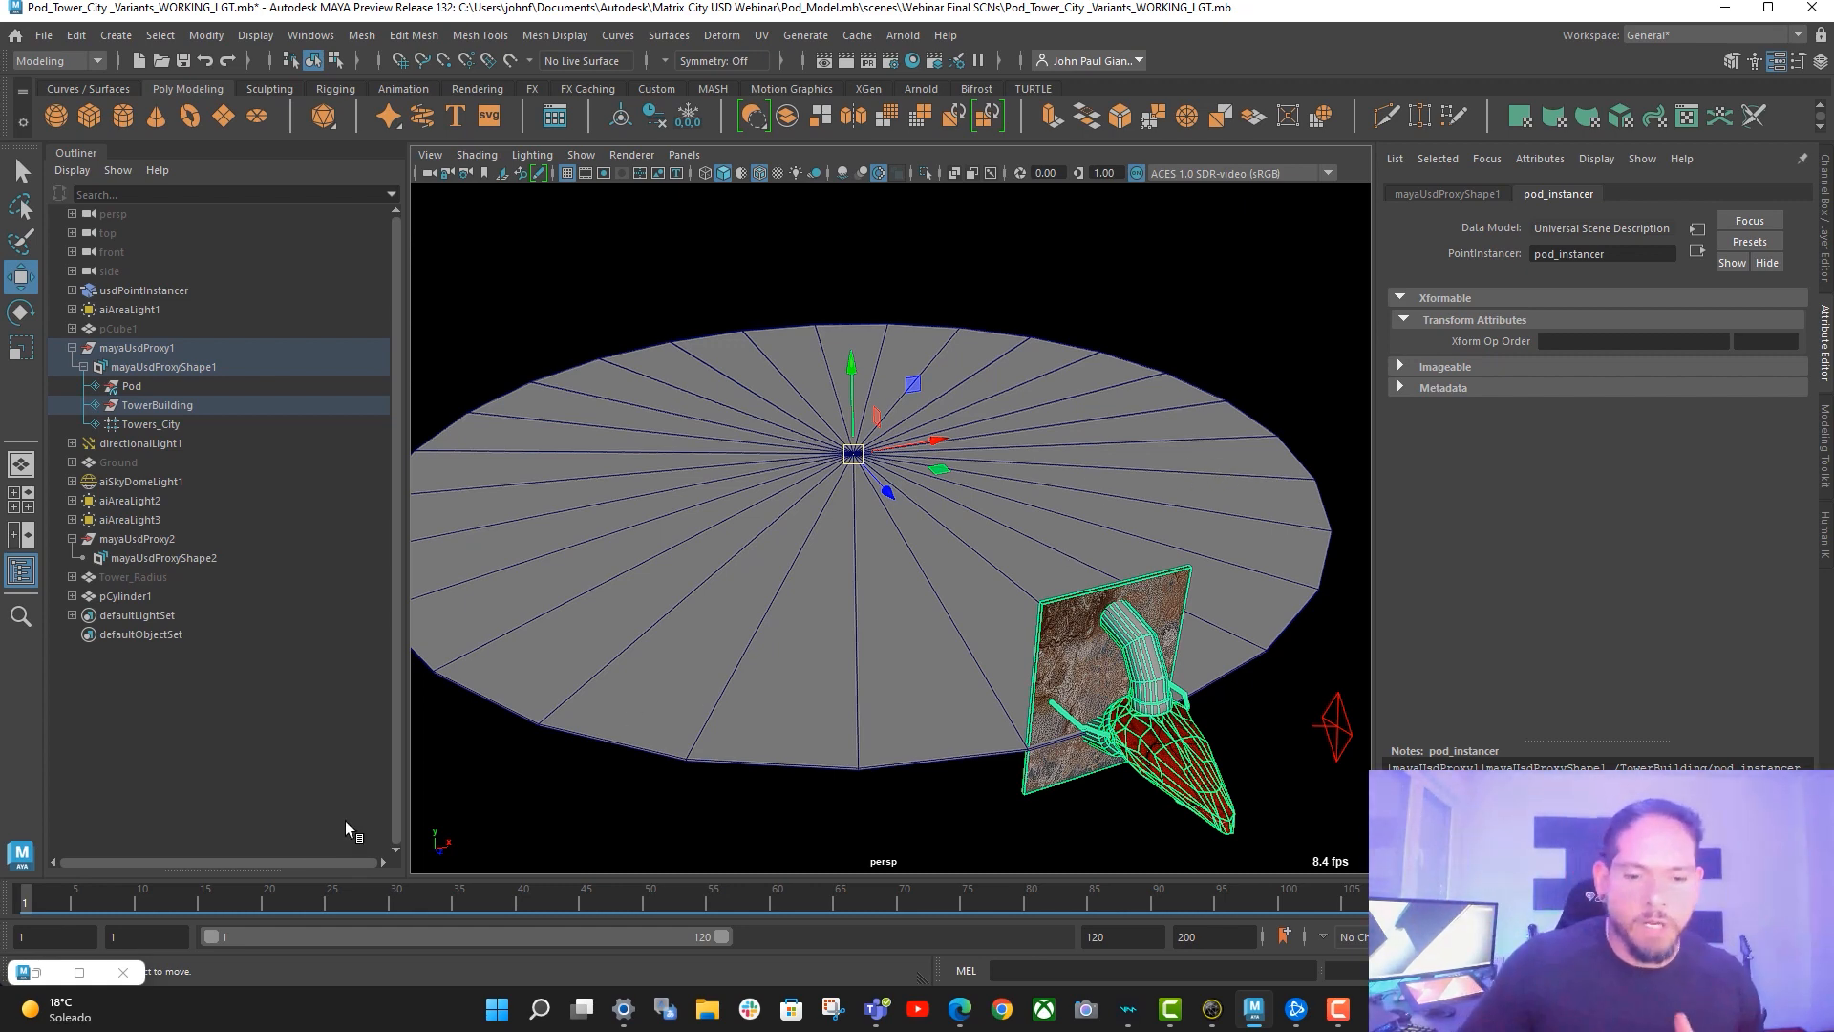
- Bring up the Bifrost graph and show the parameters of the construct_points_RDC node
click(36, 974)
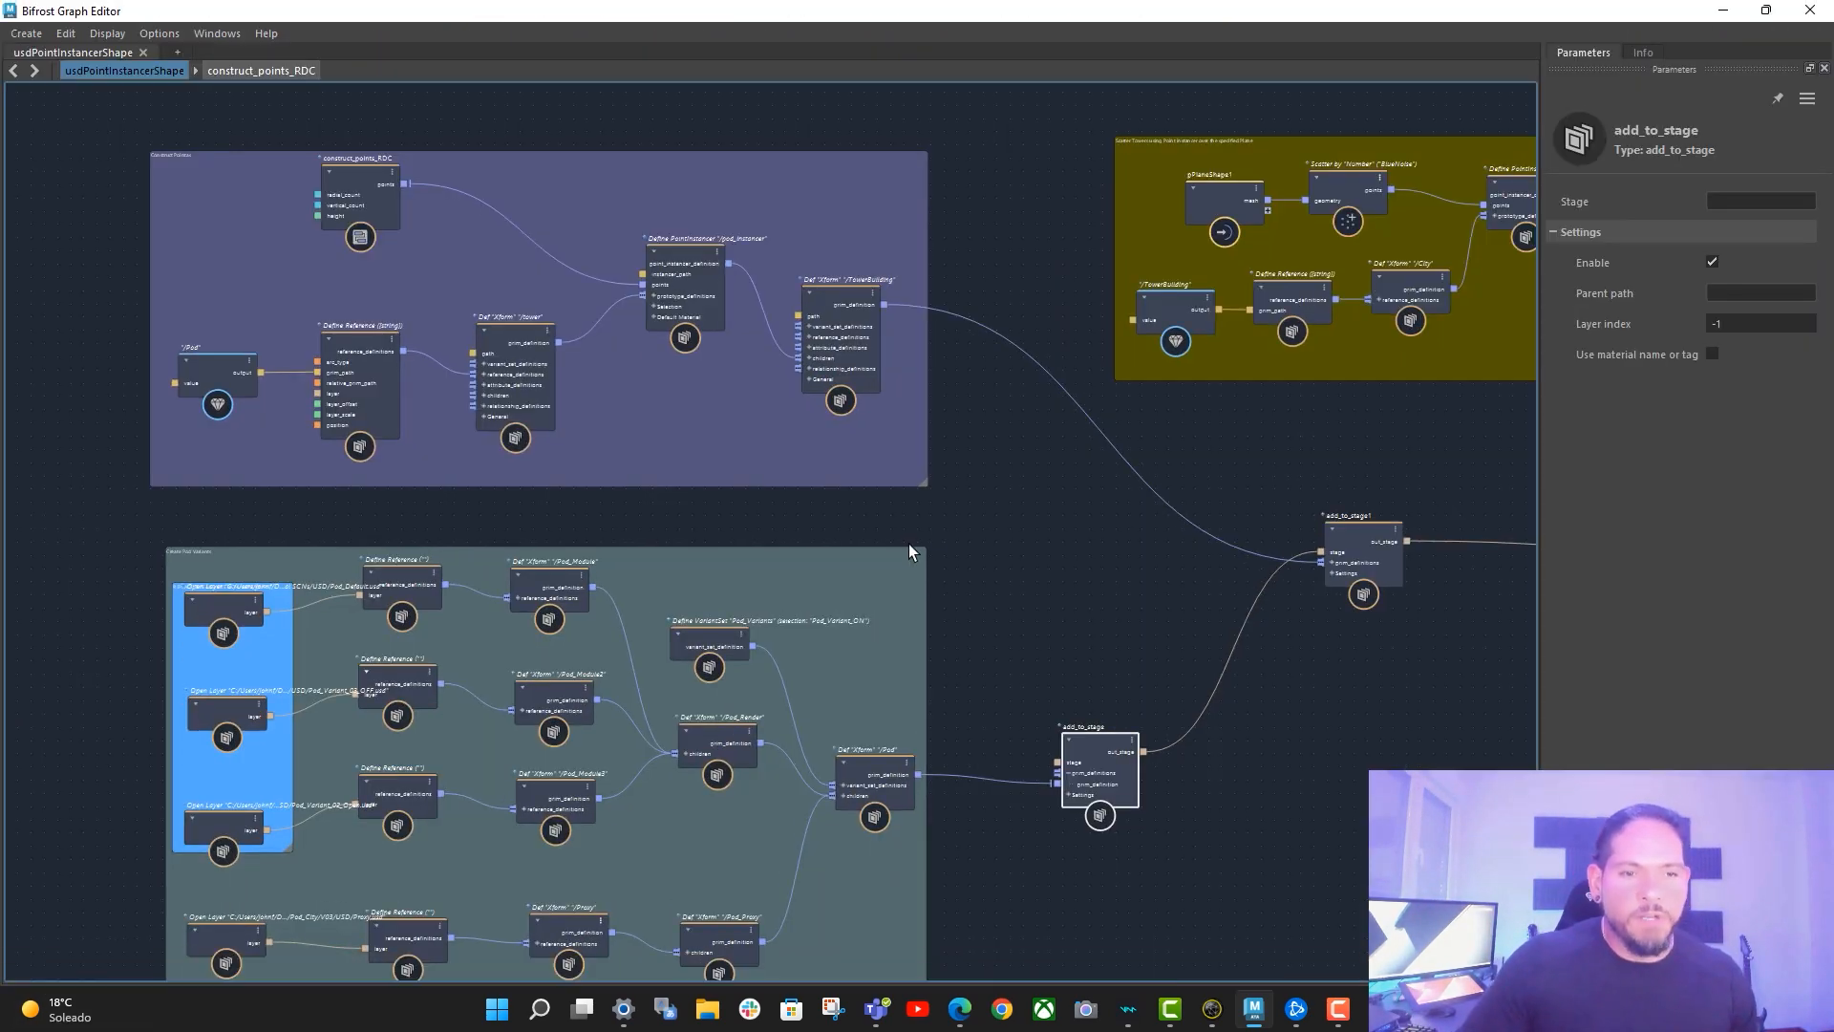
middle_drag(1051, 532, 1199, 560)
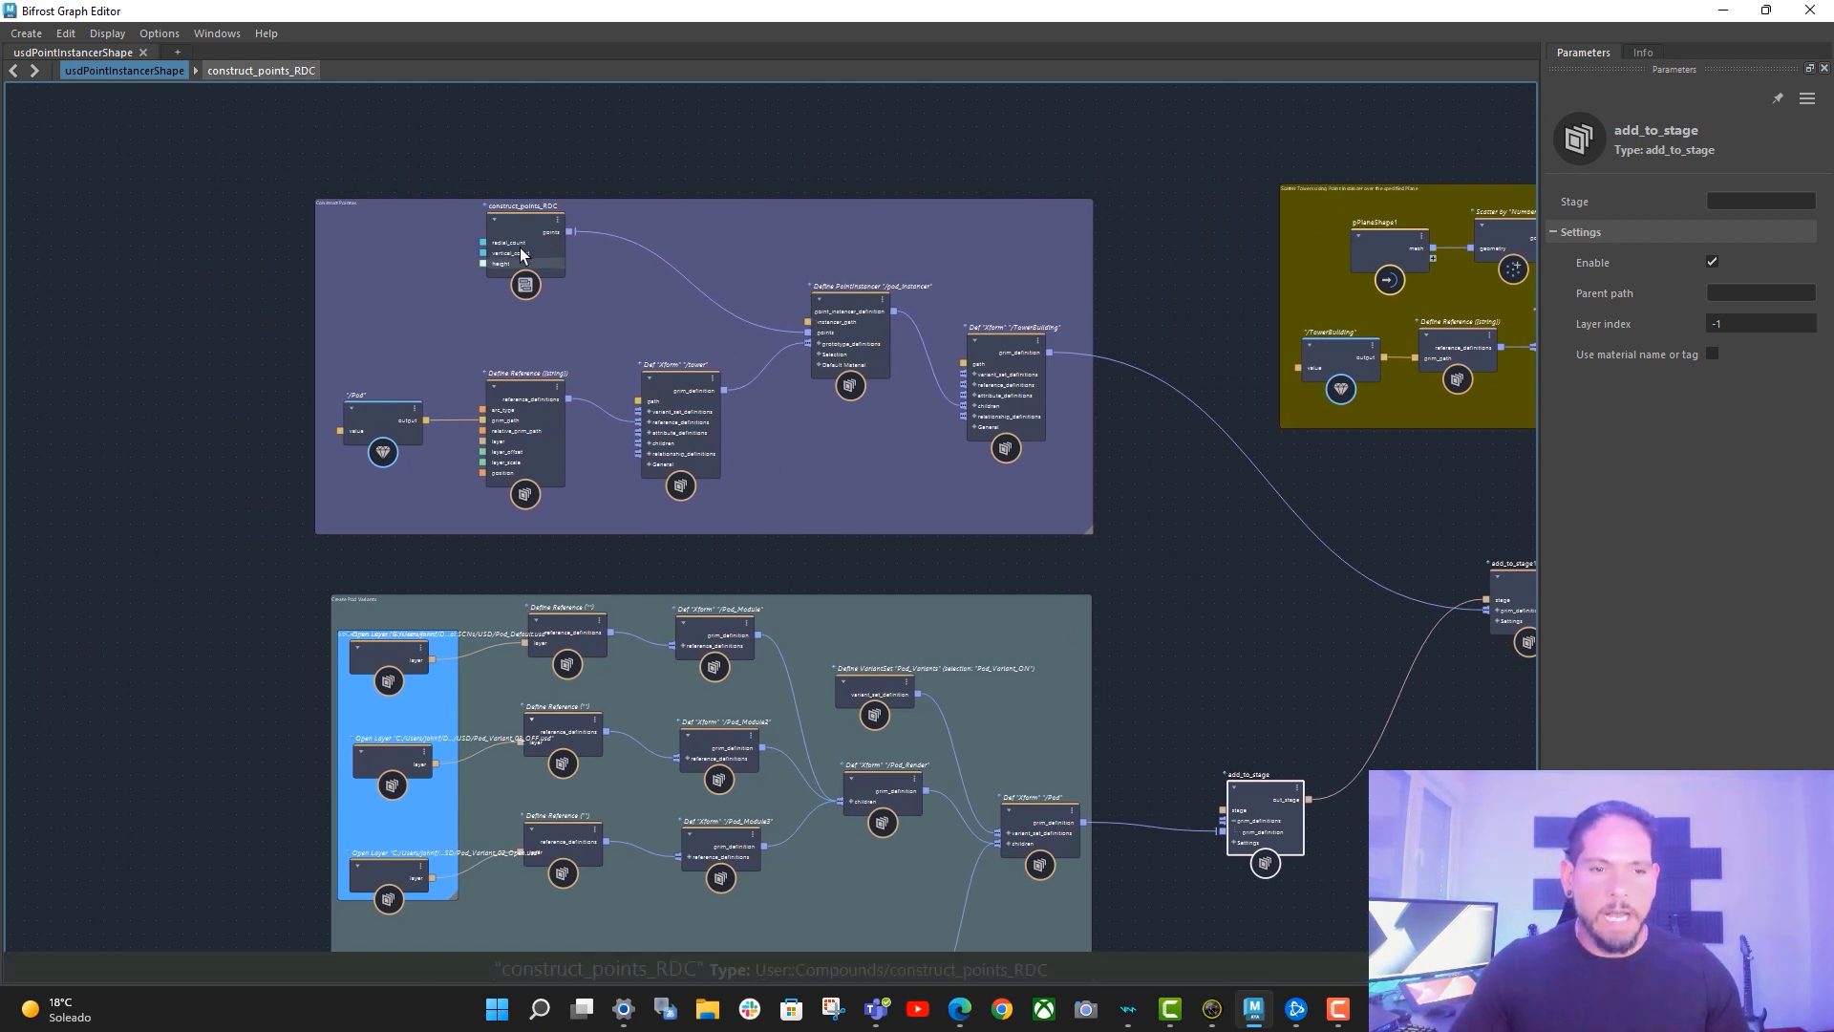
scroll(304, 265, up, 2)
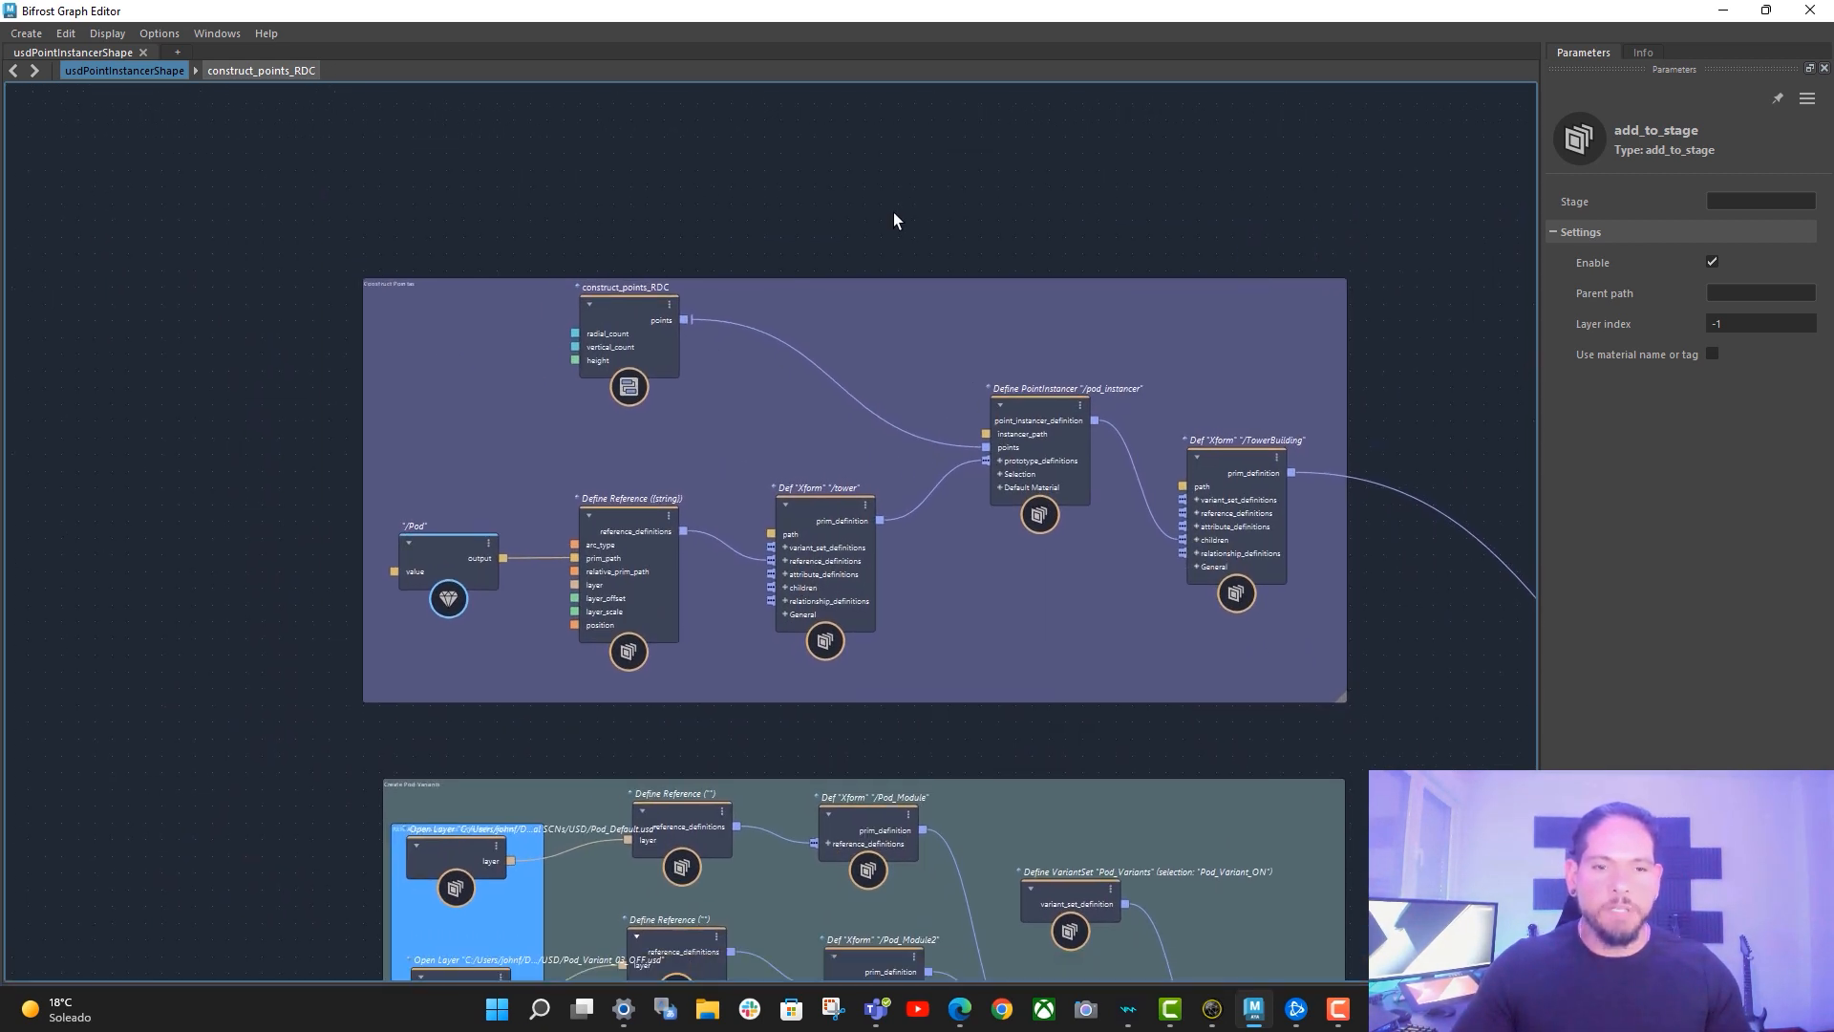
scroll(892, 216, up, 3)
scroll(757, 251, up, 1)
middle_drag(758, 251, 746, 120)
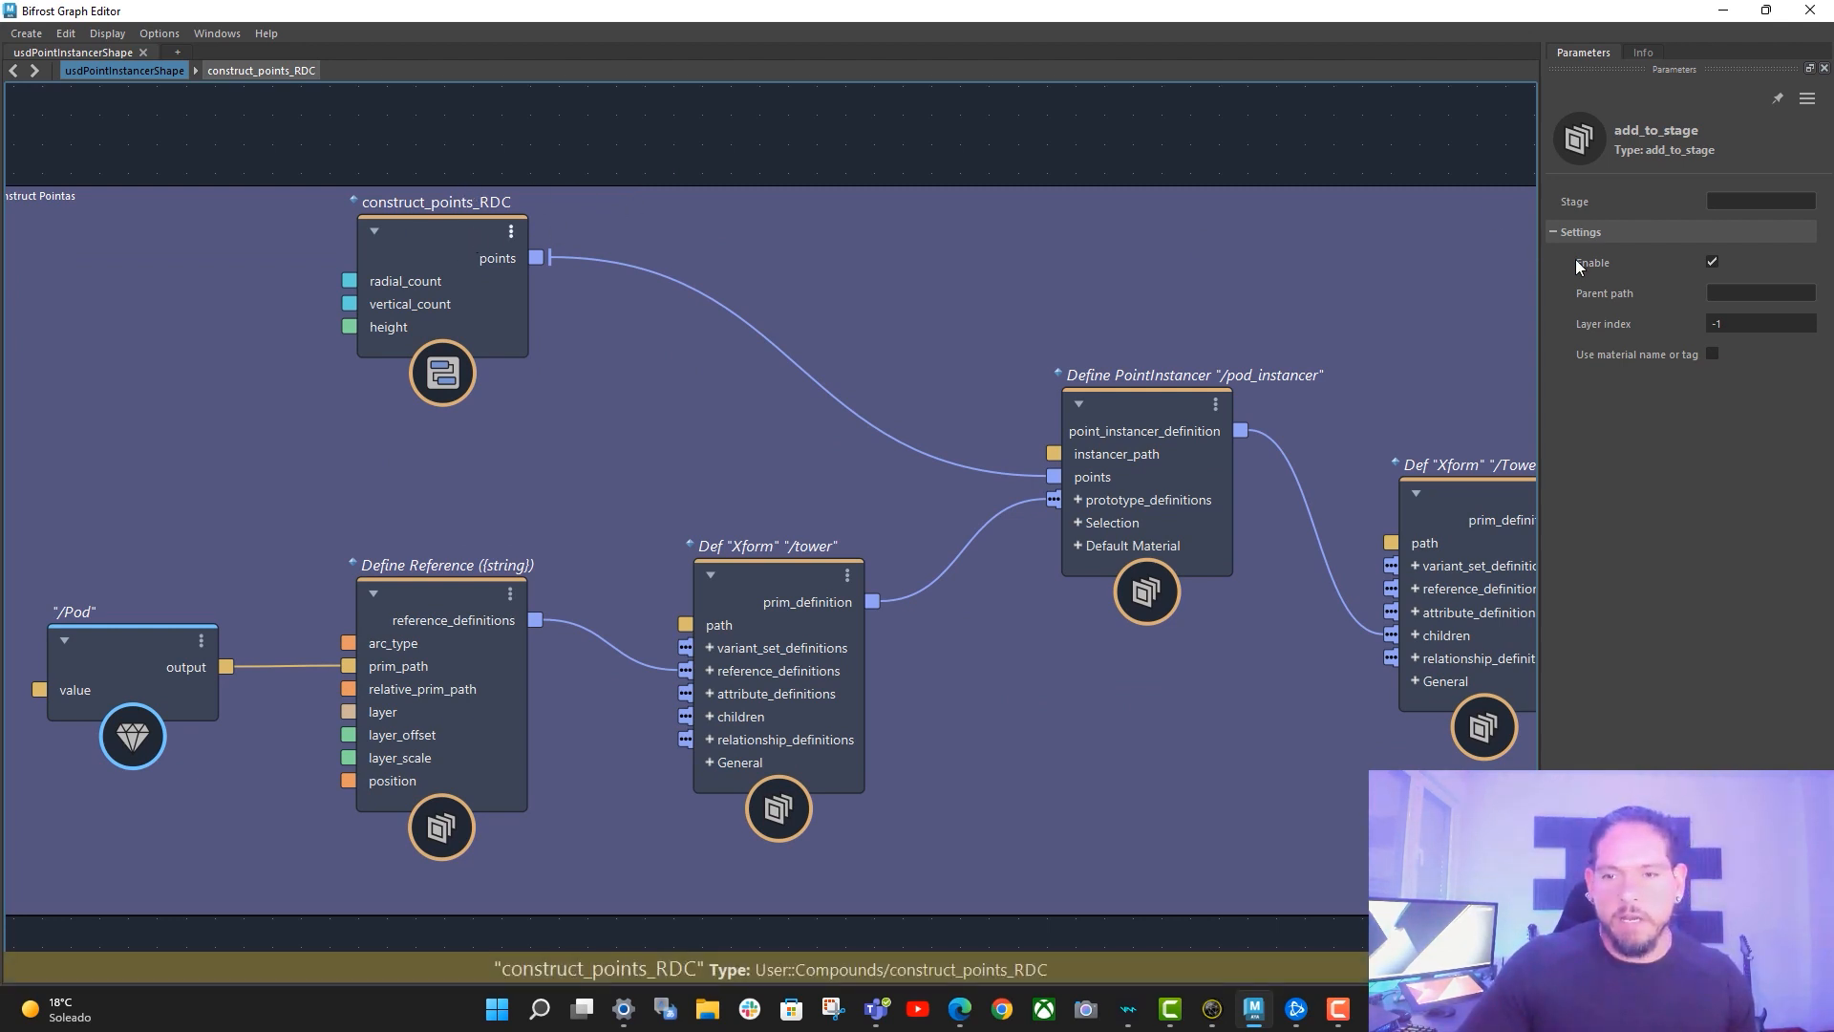
click(458, 267)
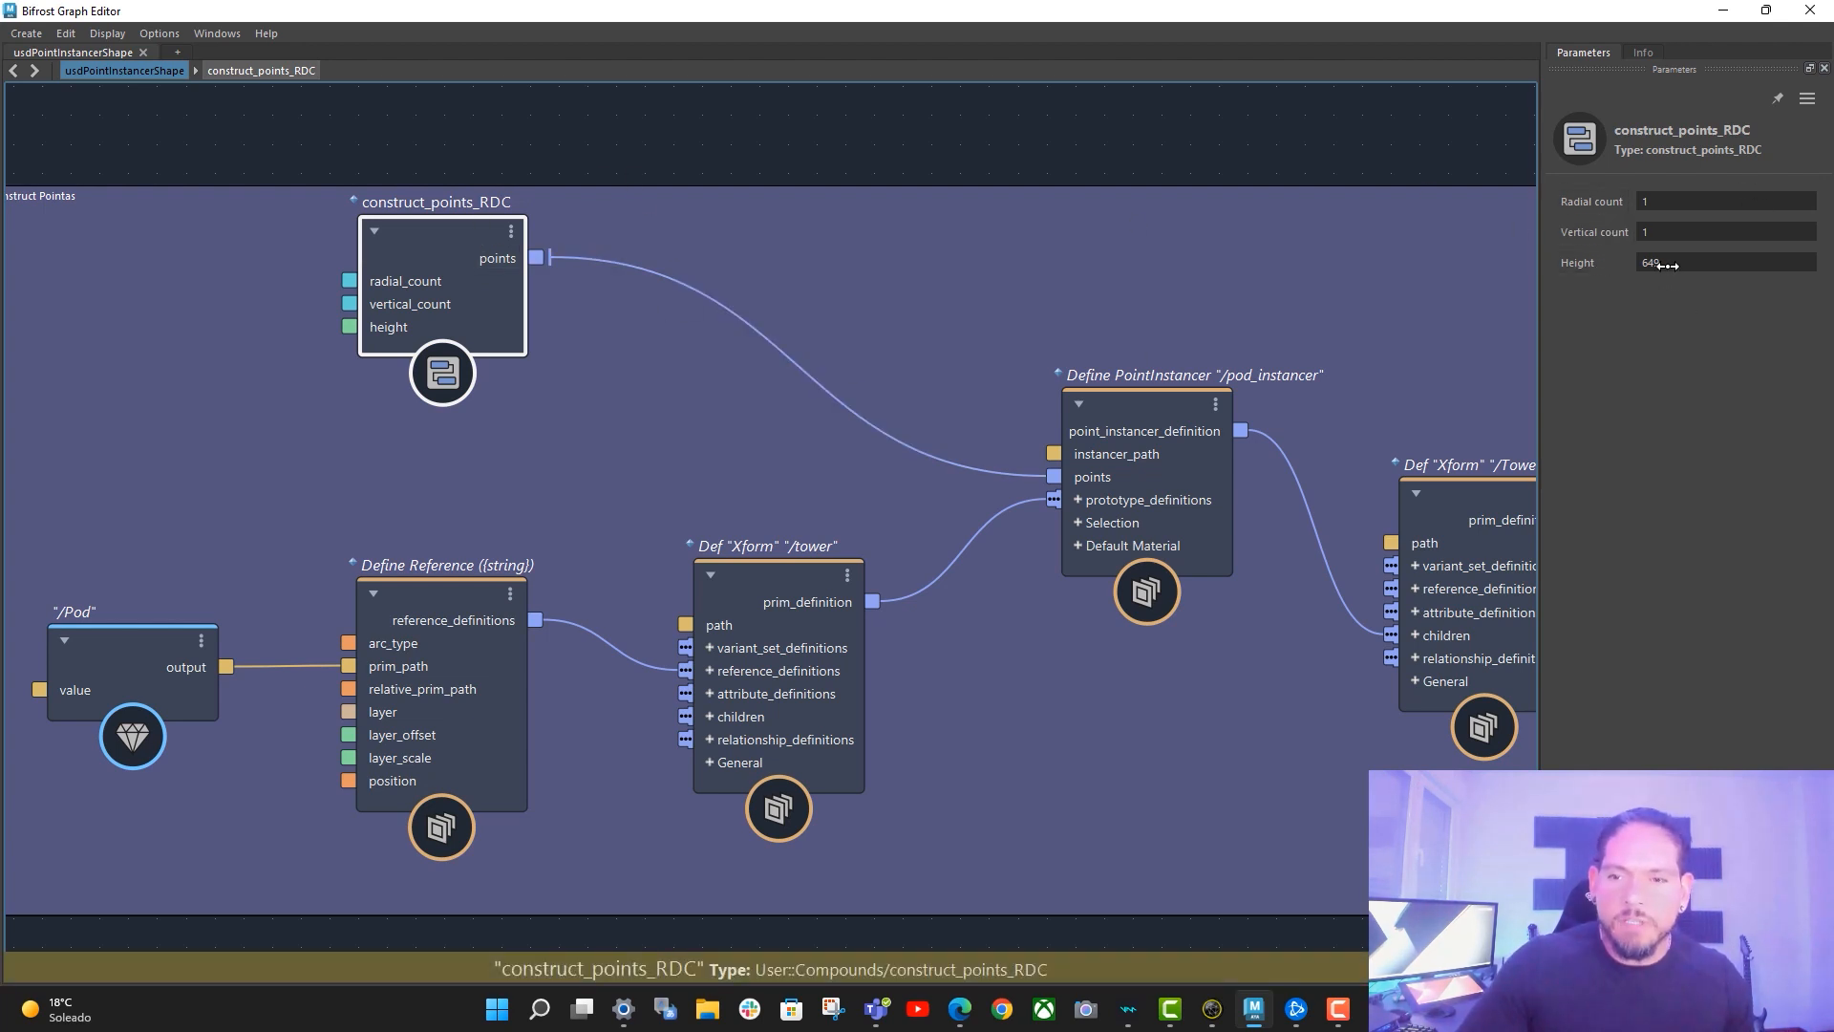
- Return to the scene and examine the pod's wall panel and its vertical extent from the side
click(1724, 11)
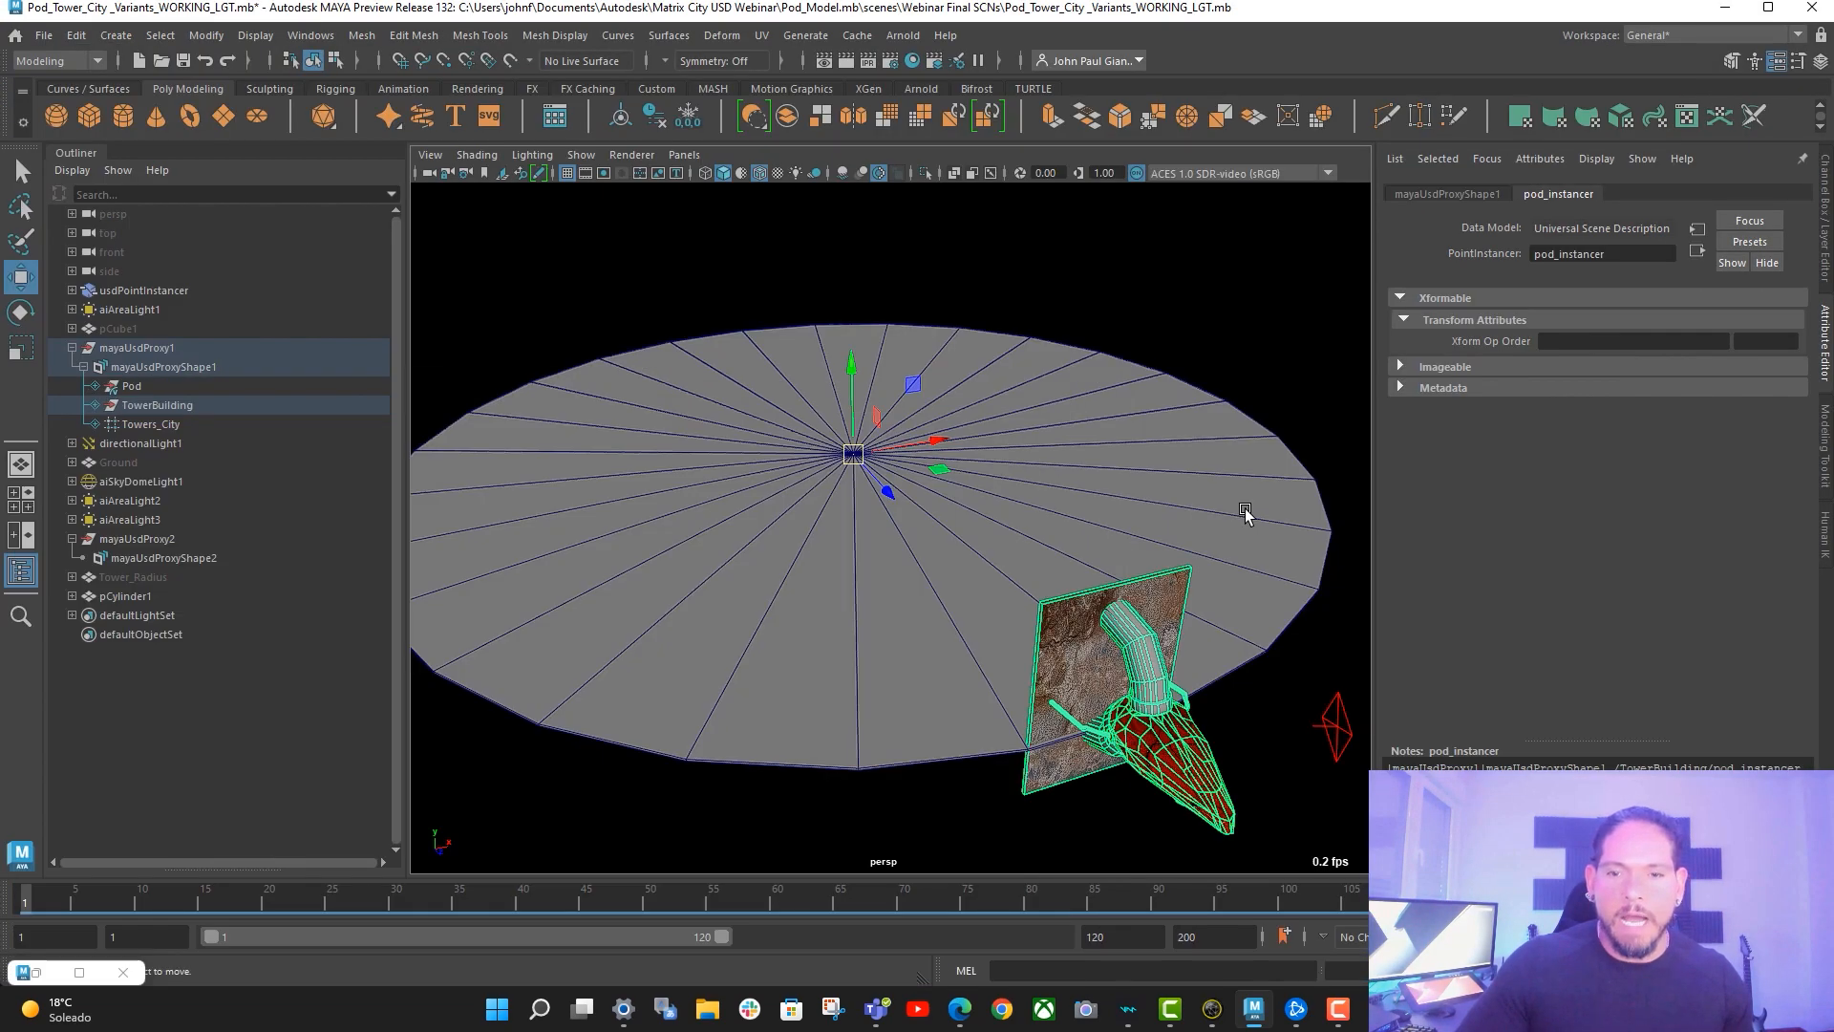
alt+drag(951, 507, 1008, 478)
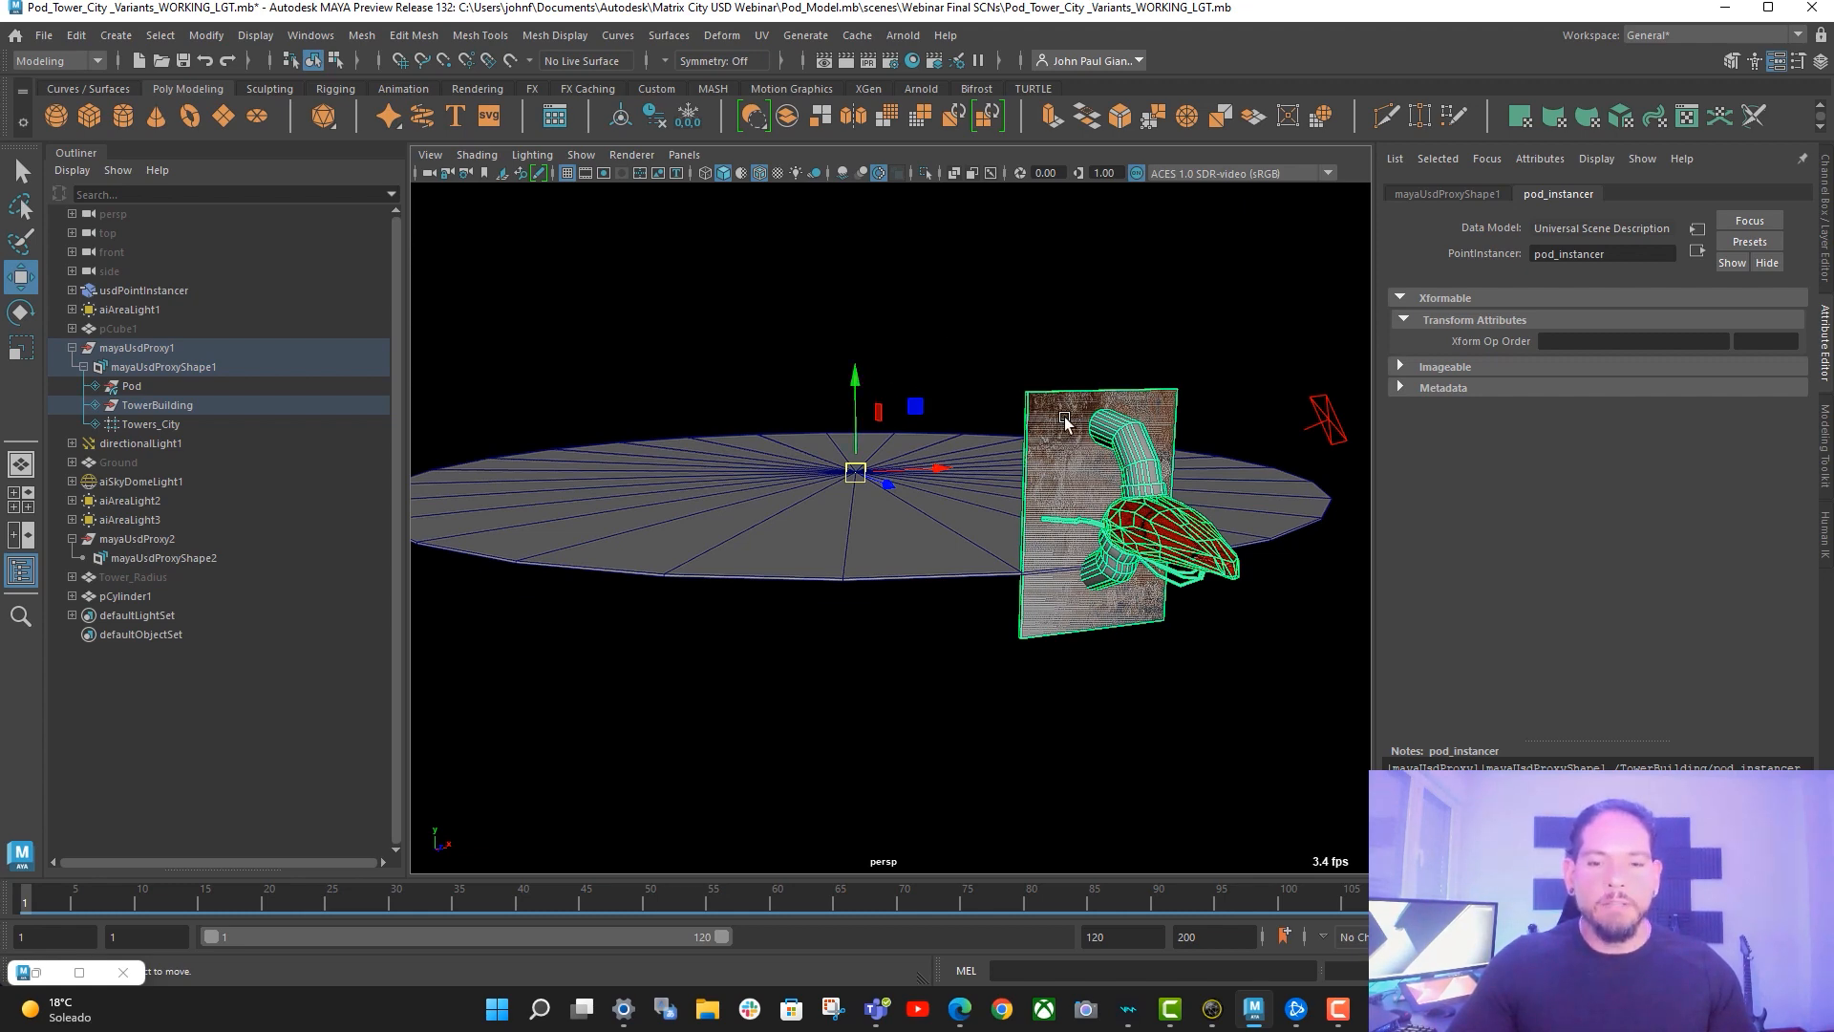
drag(858, 363, 877, 246)
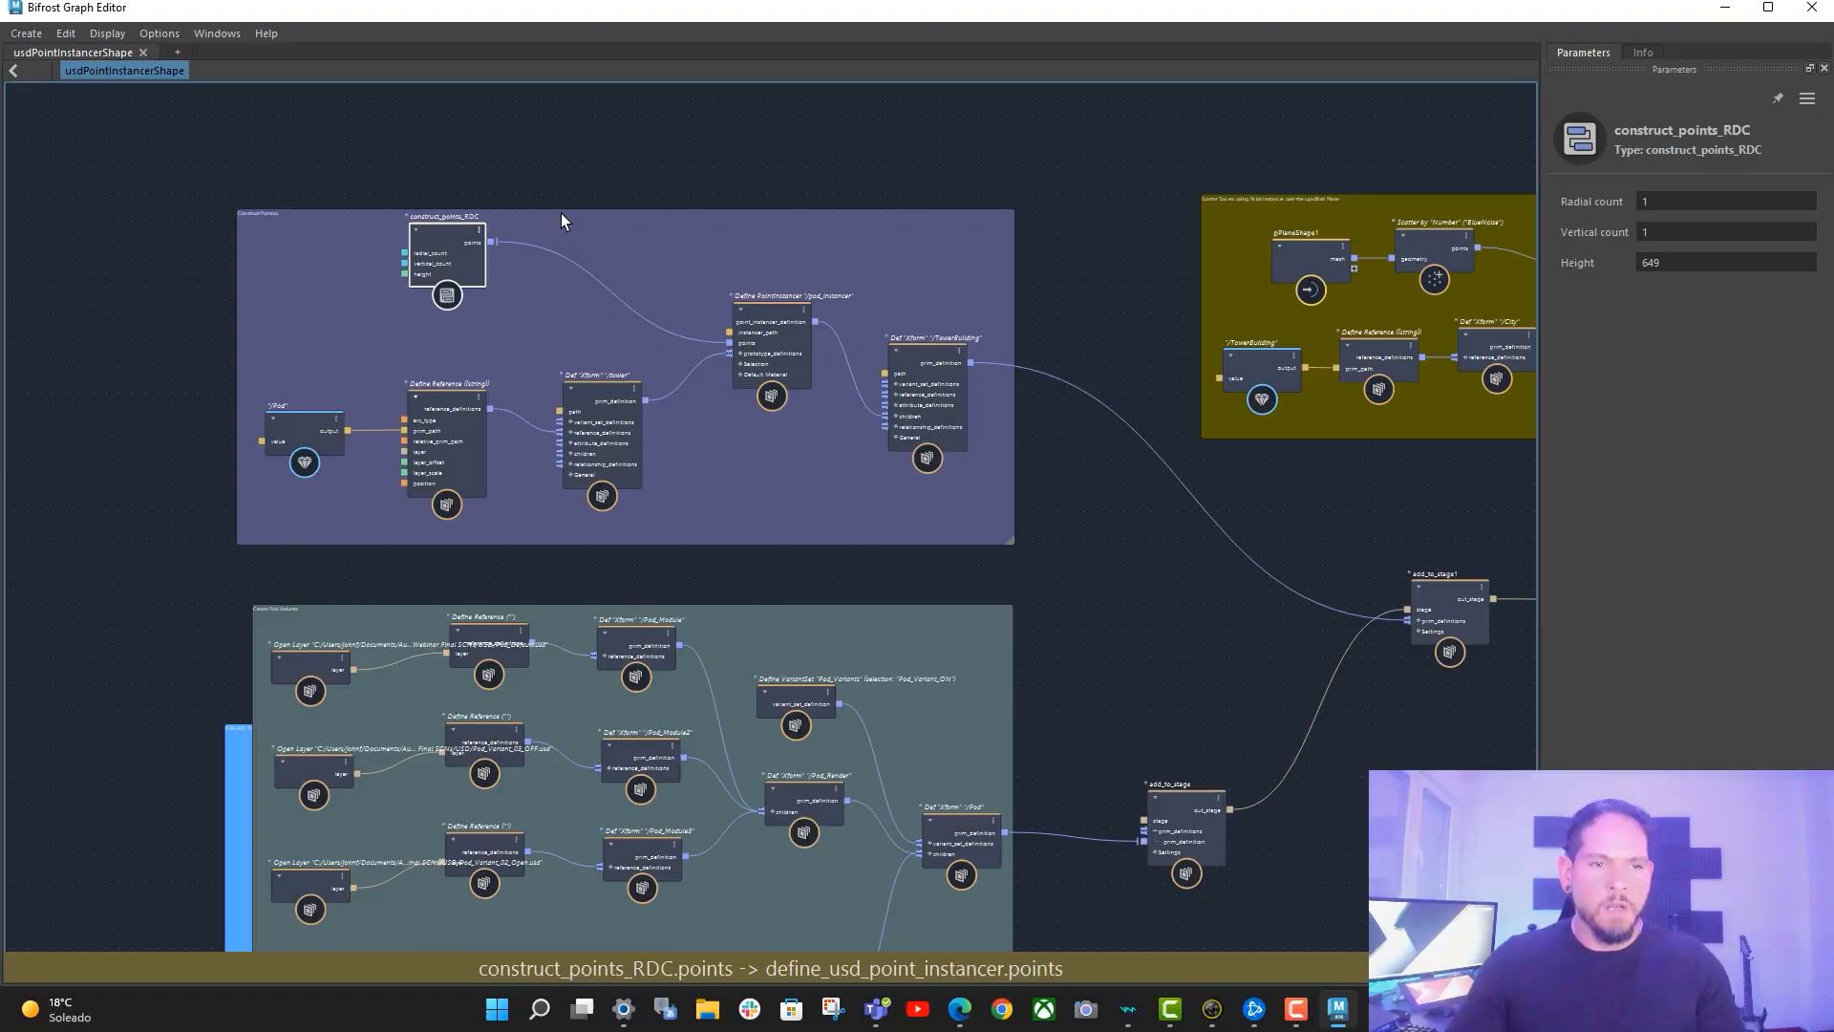
- Open the construct_points_RDC compound in the Bifrost graph and inspect its build_point_positions node
scroll(573, 220, up, 3)
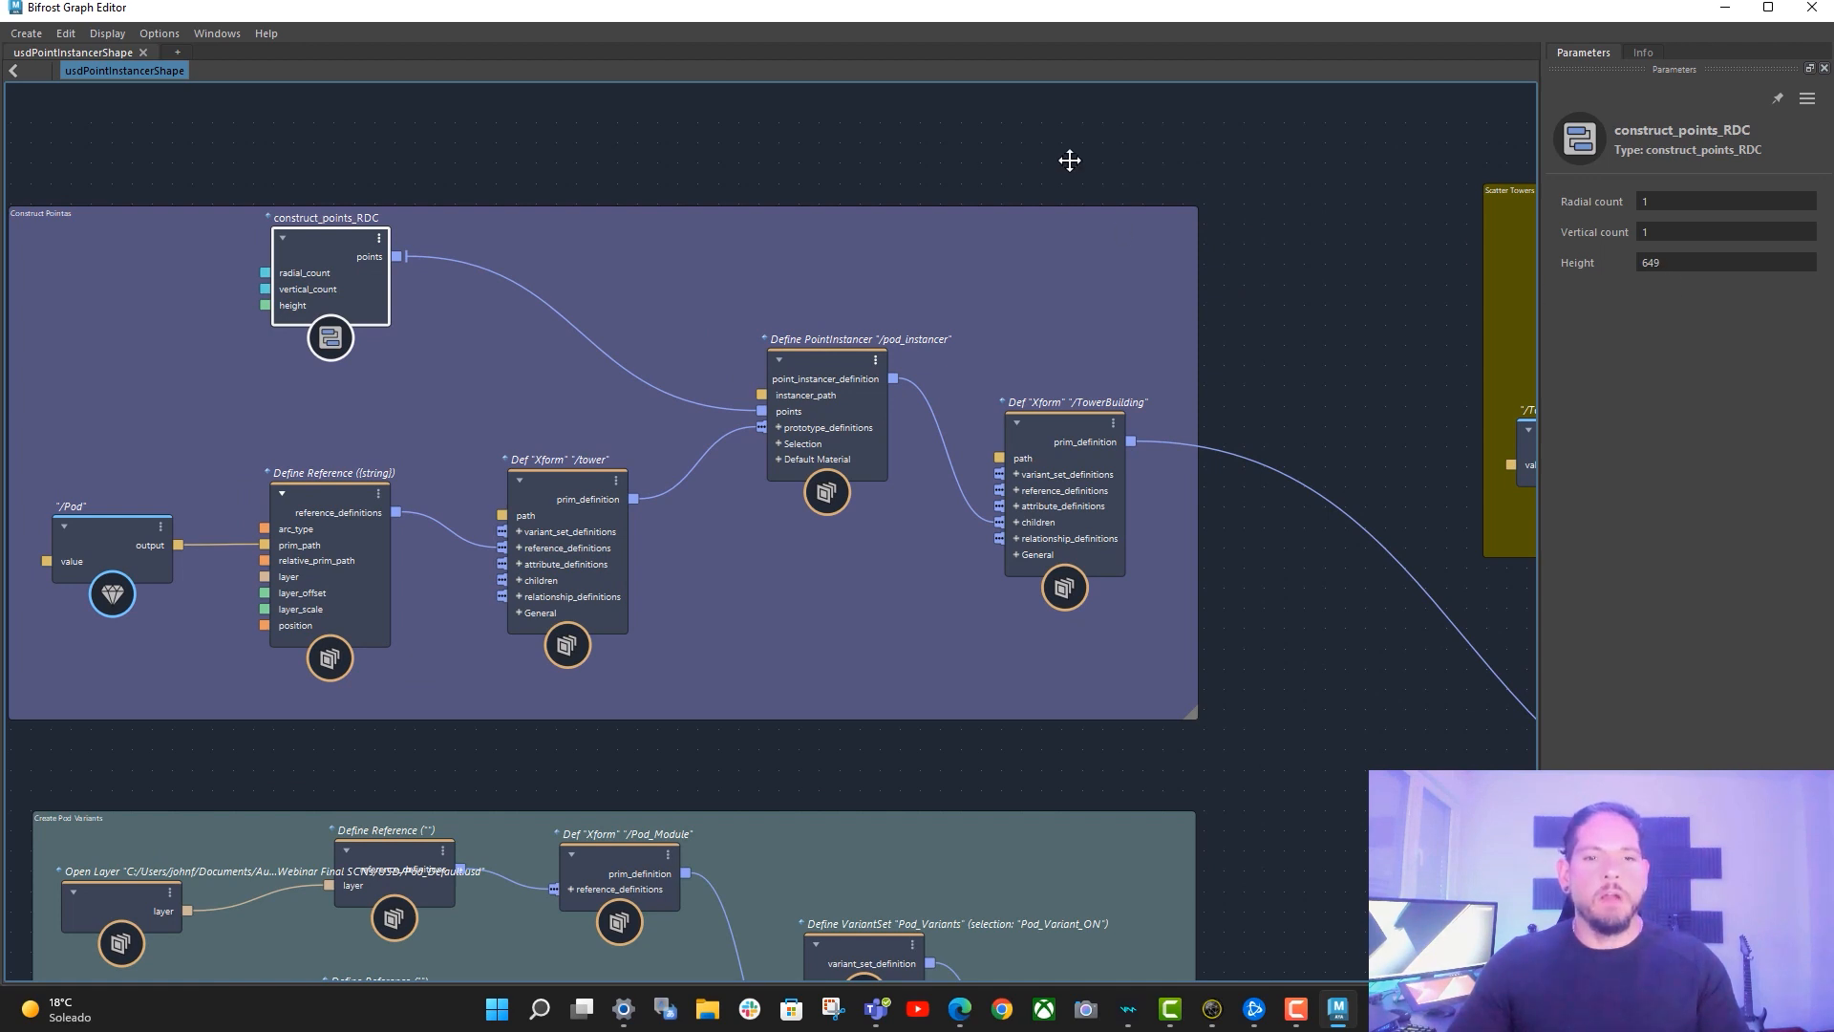
middle_drag(1070, 160, 1118, 160)
middle_drag(772, 168, 814, 172)
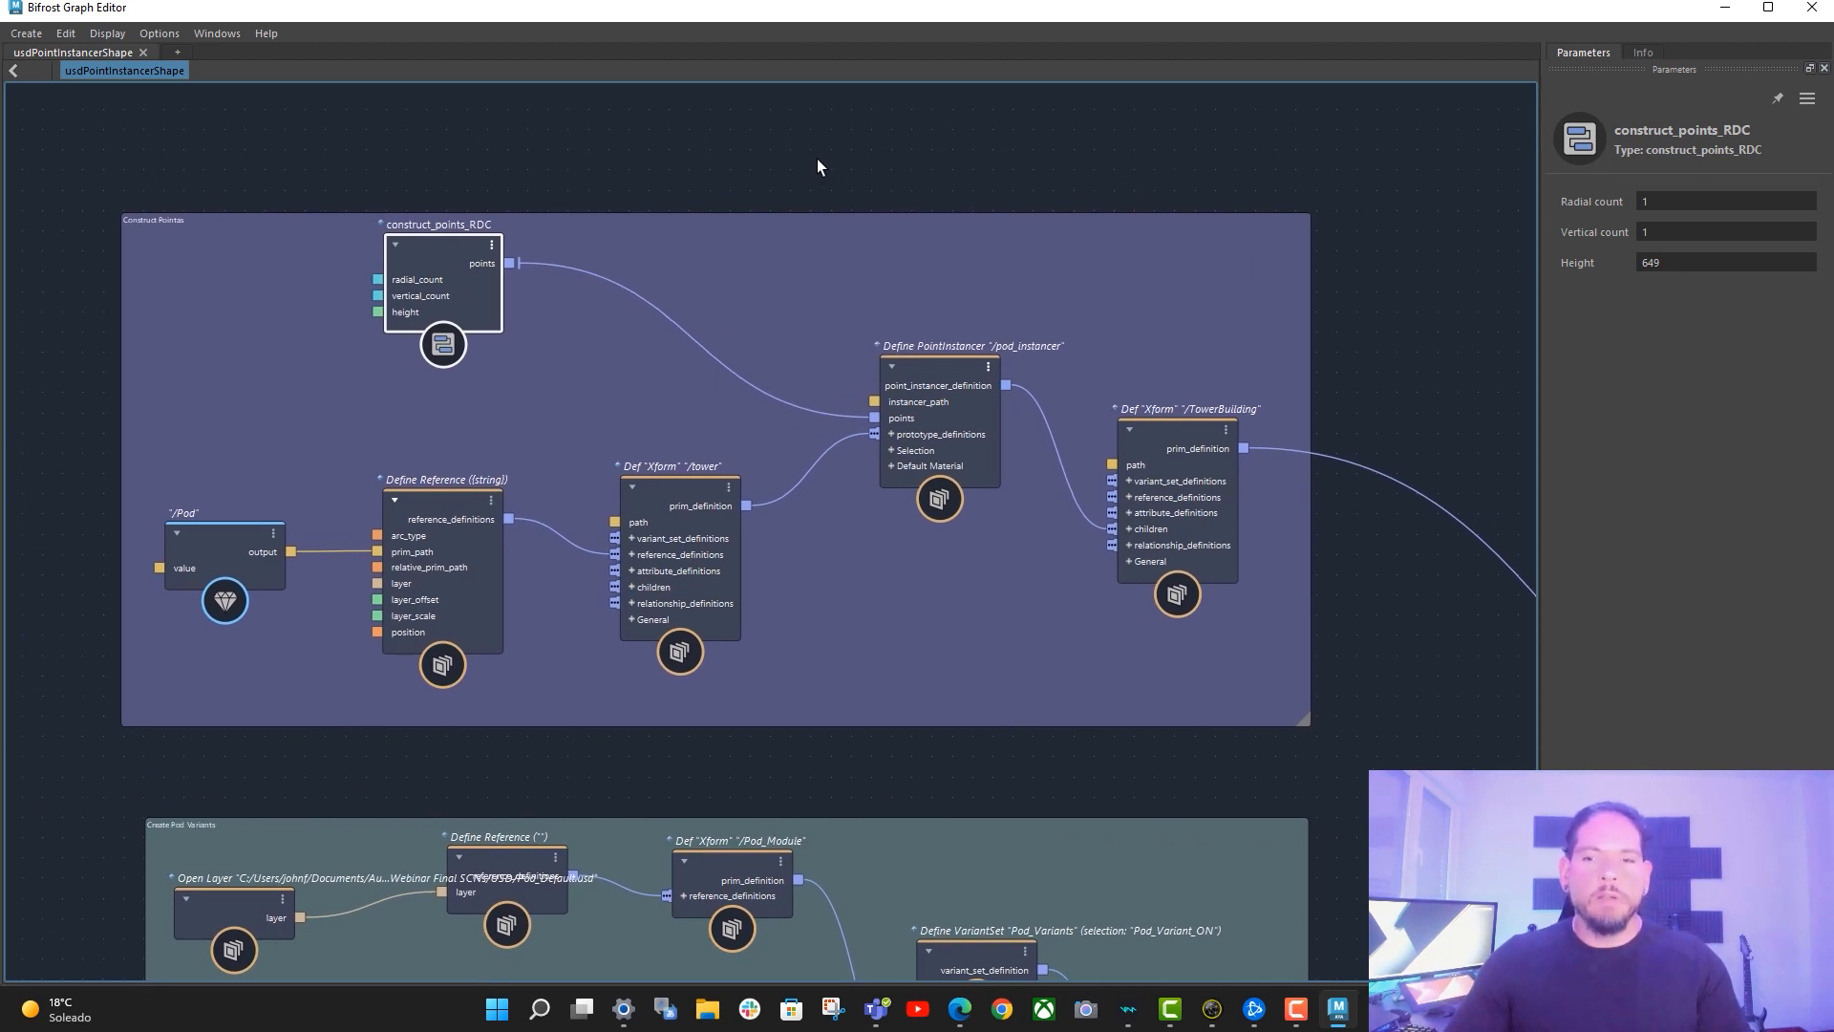
double_click(457, 247)
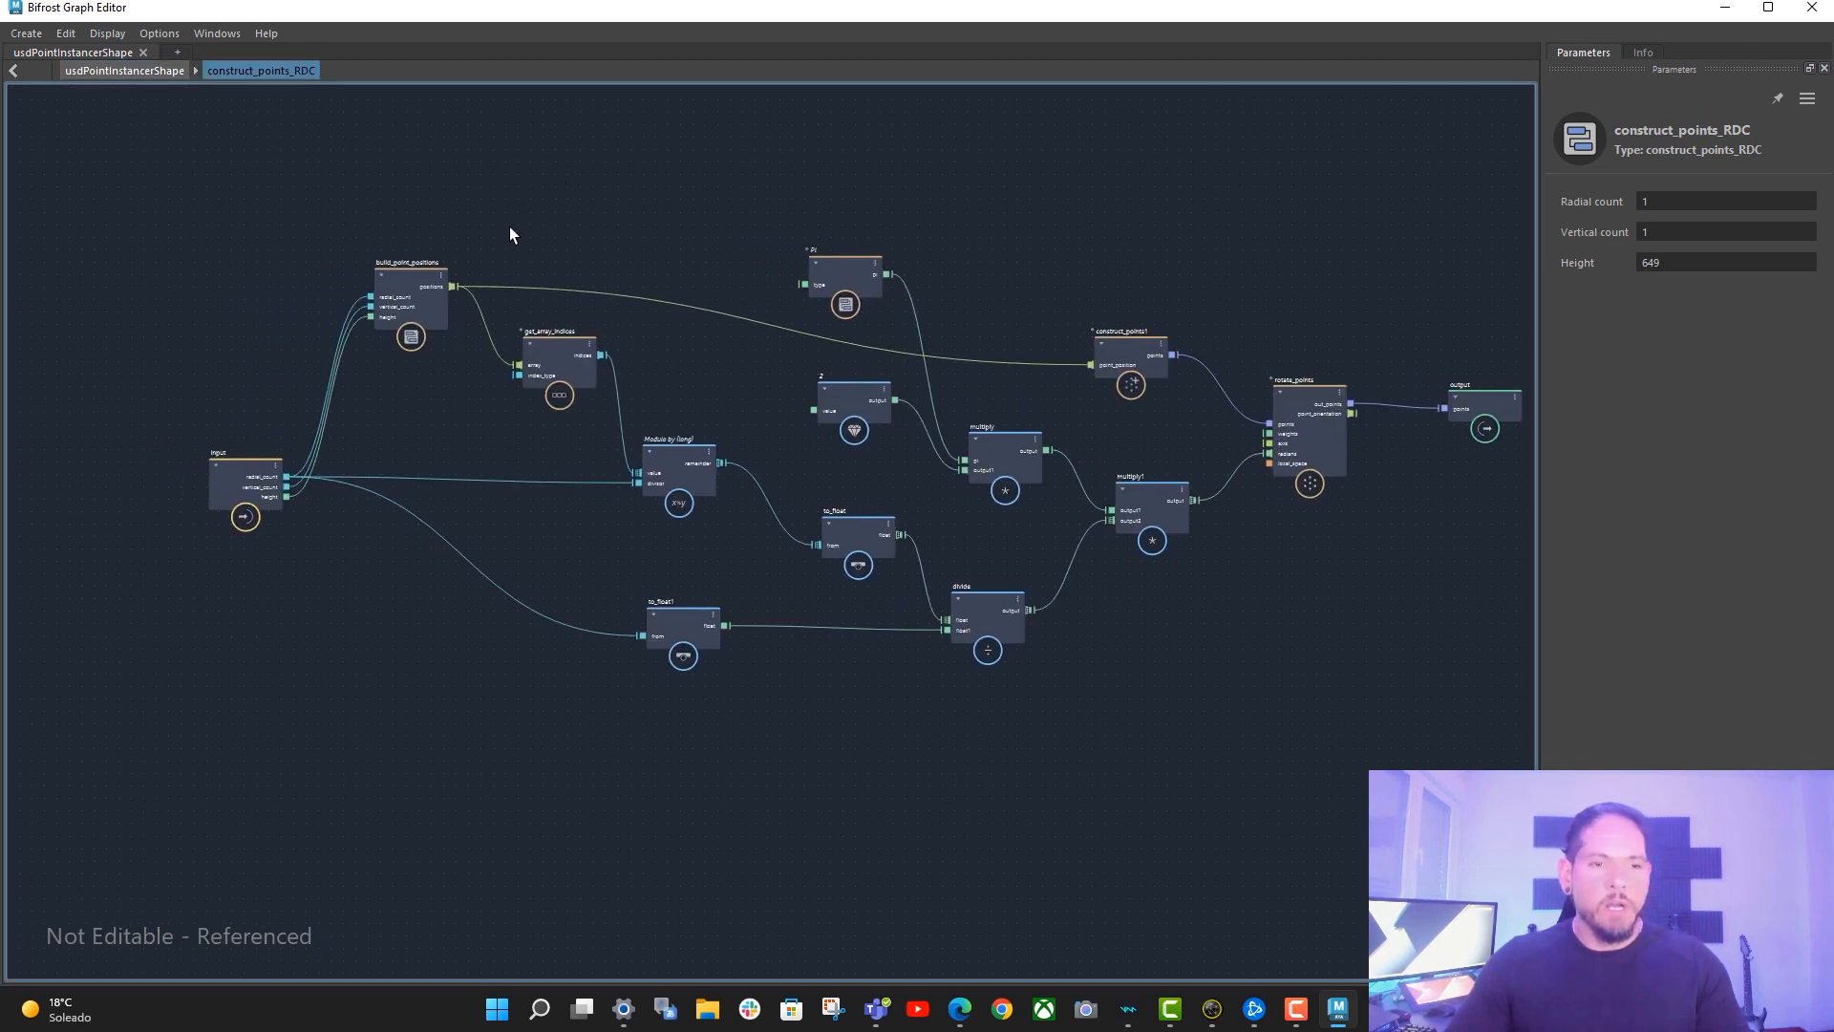
click(439, 263)
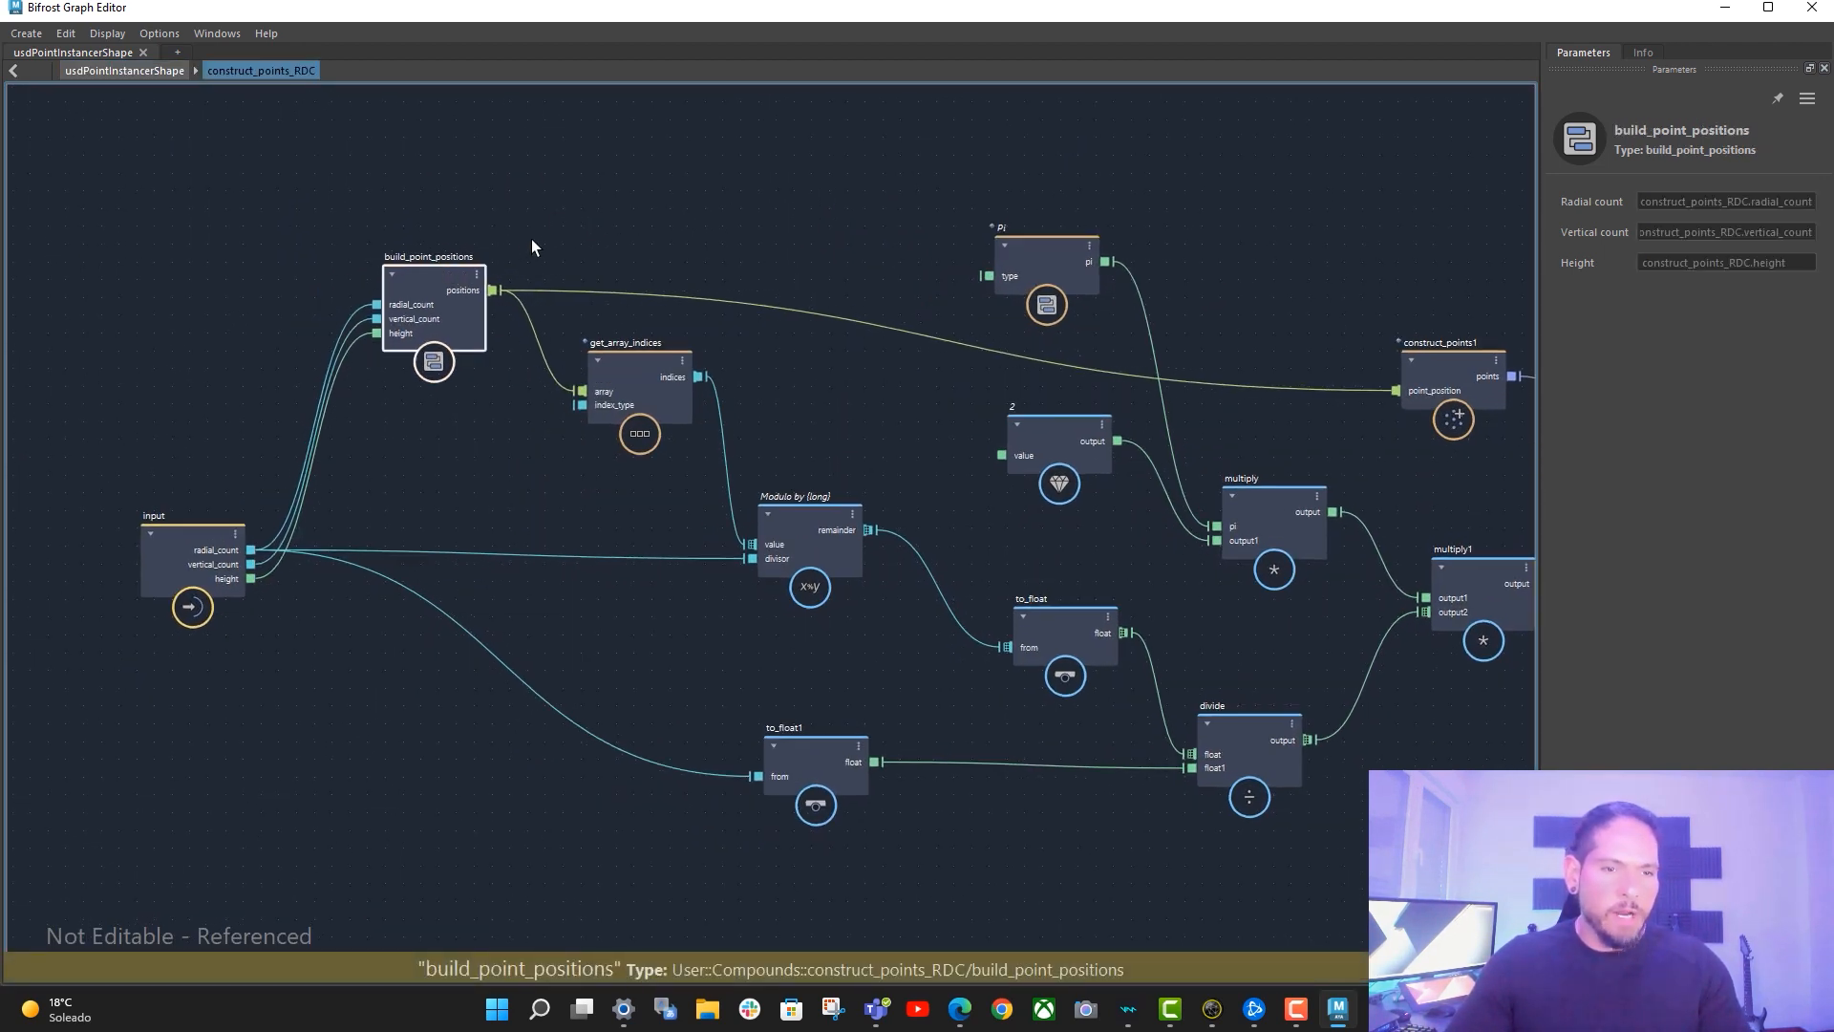
alt+middle_drag(701, 193, 612, 166)
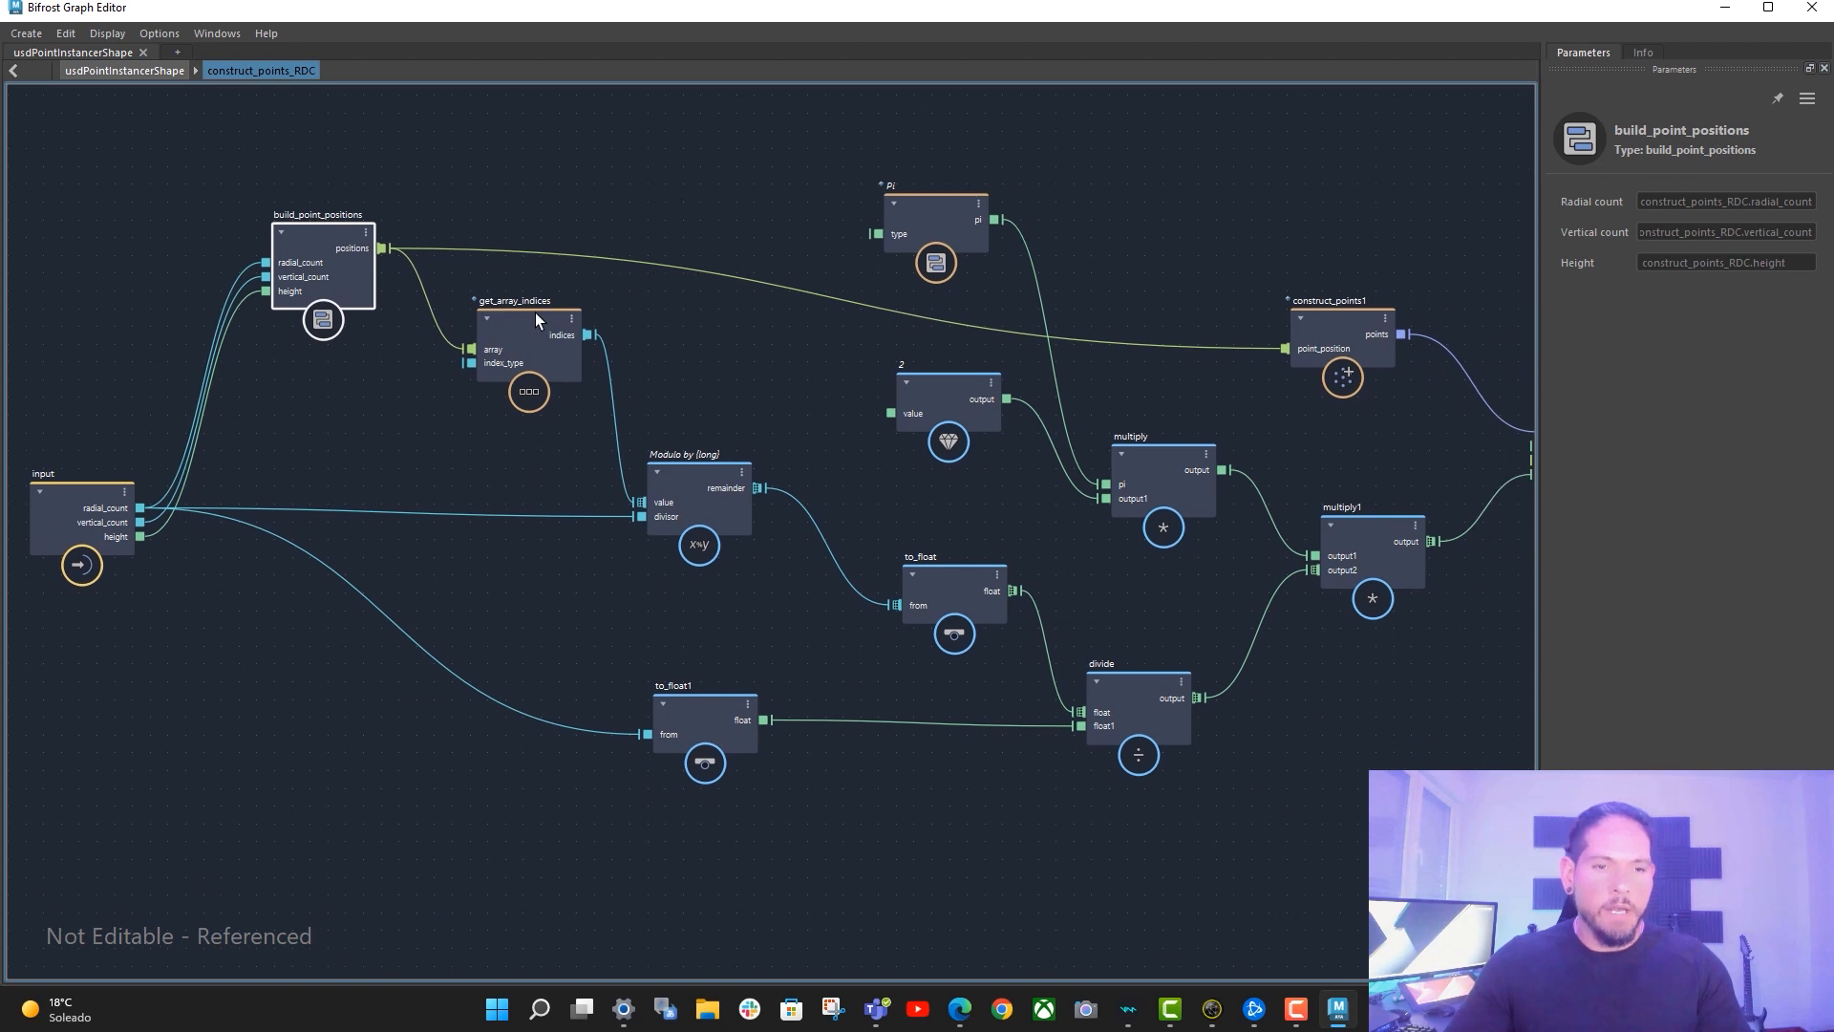
- Inspect the get_array_indices, modulo and pi nodes inside the construct_points_RDC compound
click(536, 316)
alt+middle_drag(734, 388, 656, 335)
drag(444, 305, 437, 305)
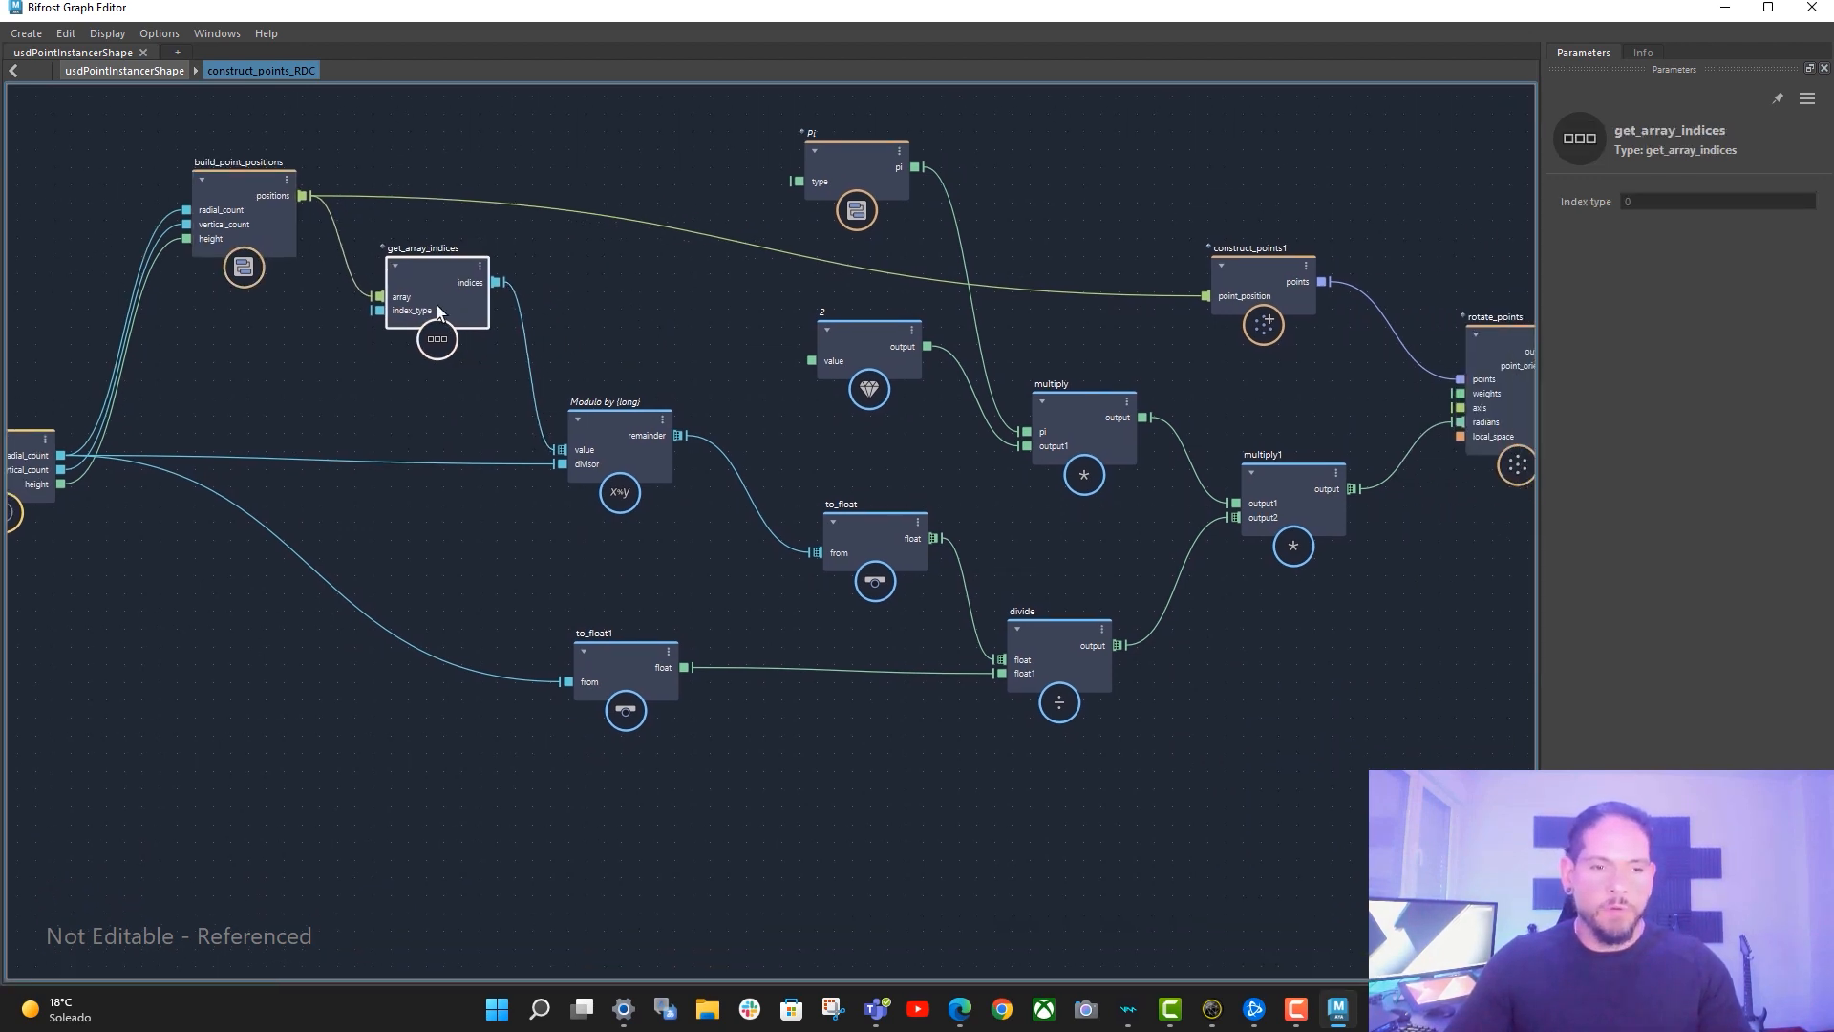
alt+middle_drag(709, 357, 626, 310)
click(562, 384)
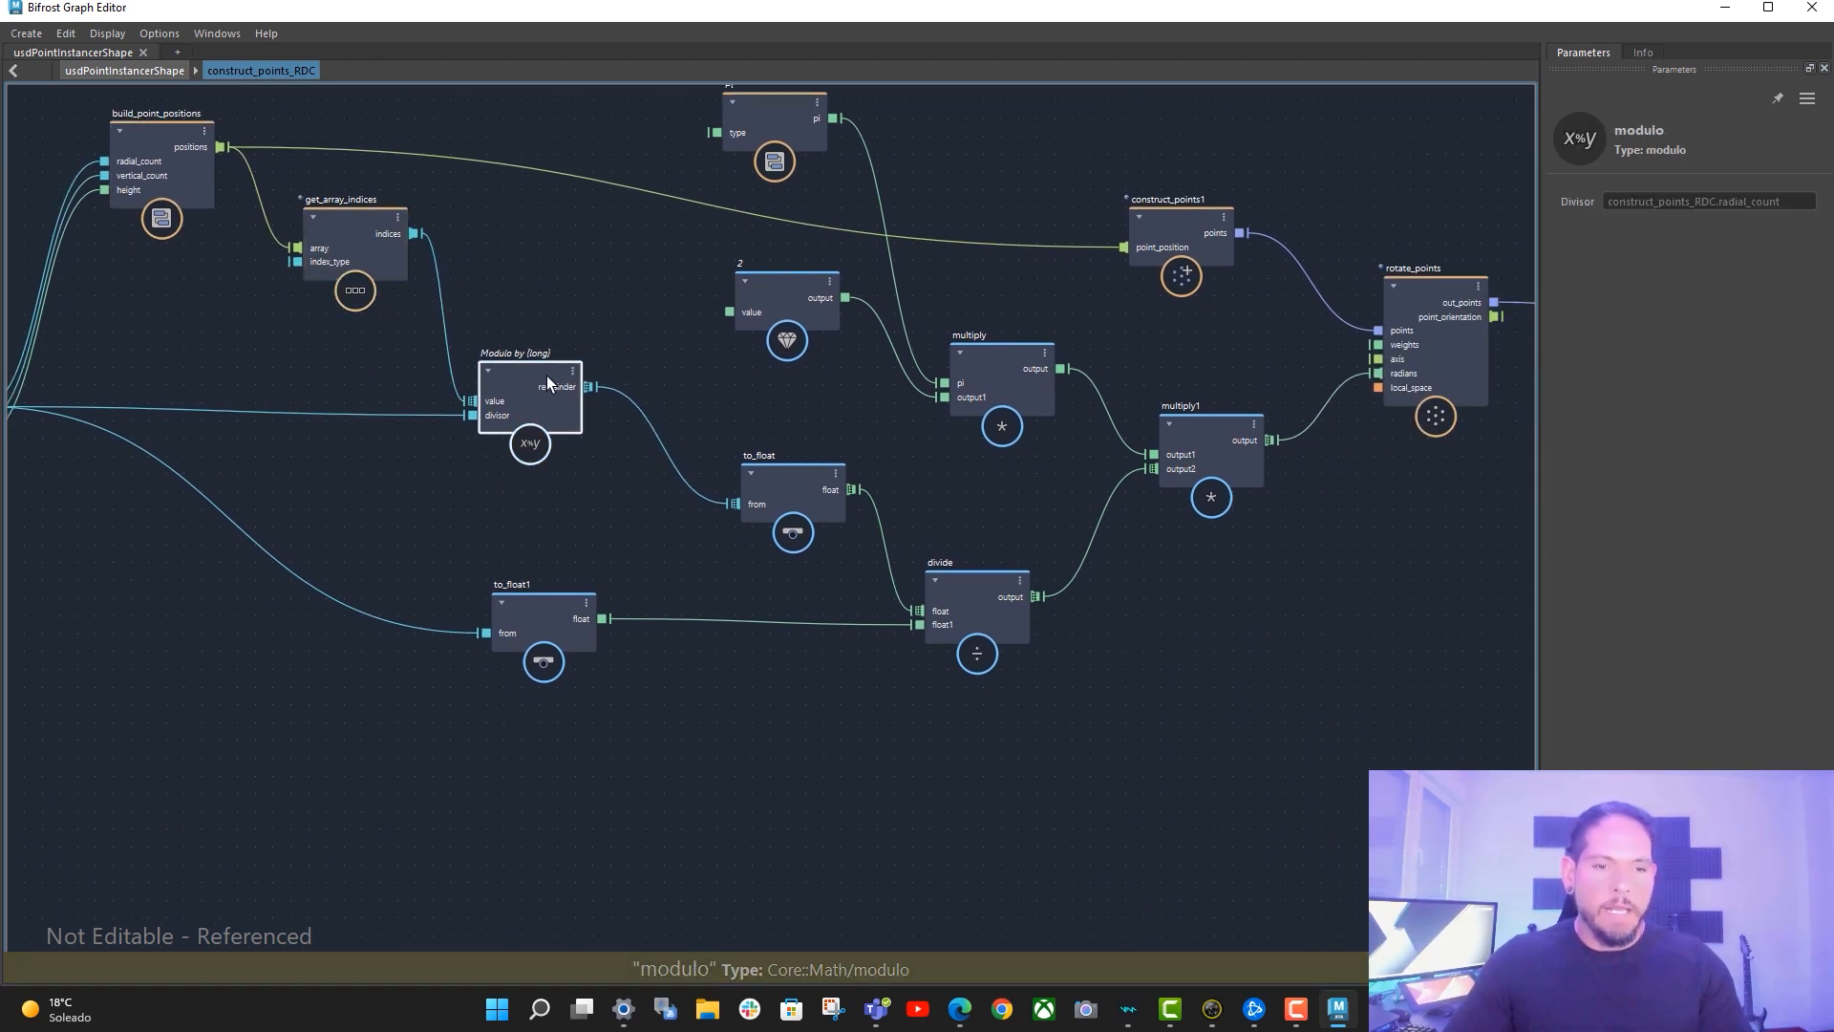
alt+middle_drag(825, 157, 782, 187)
click(726, 169)
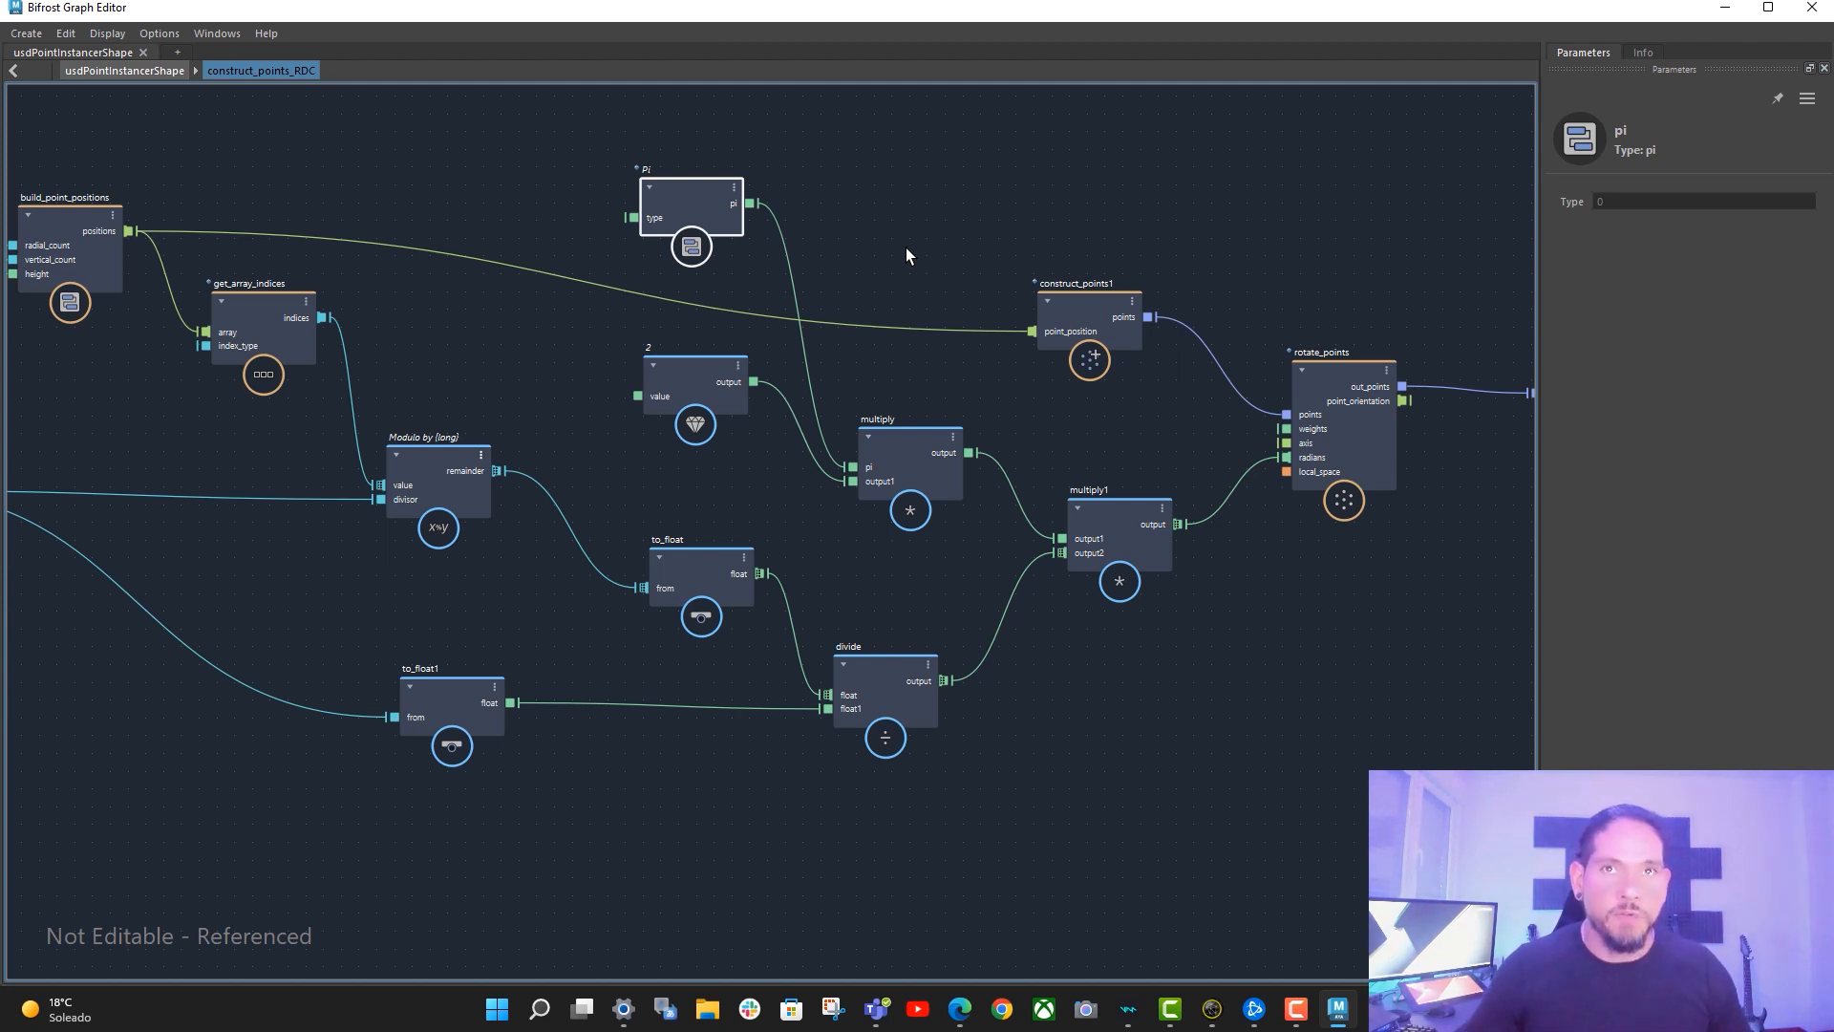
- Follow the compound's connections through multiply1 and rotate_points to the output node
middle_drag(906, 248, 944, 240)
middle_drag(1044, 324, 1061, 261)
middle_drag(1023, 315, 971, 346)
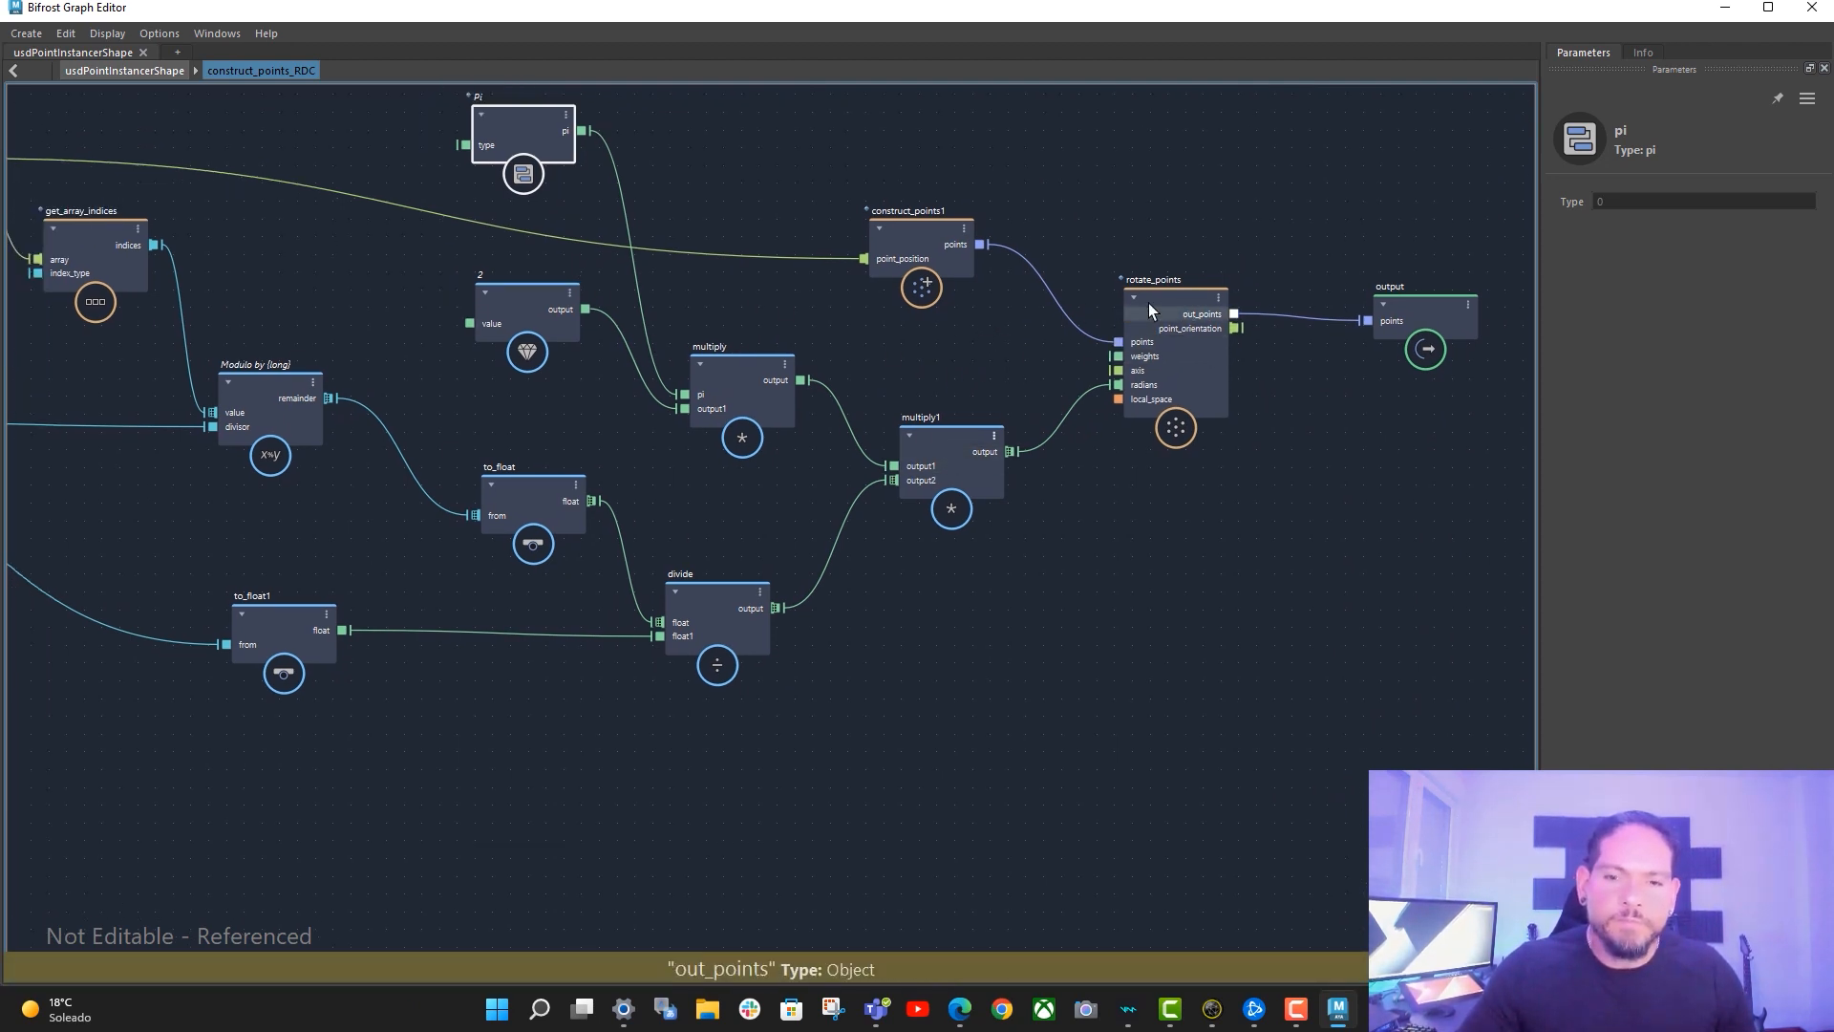
middle_drag(965, 360, 1268, 435)
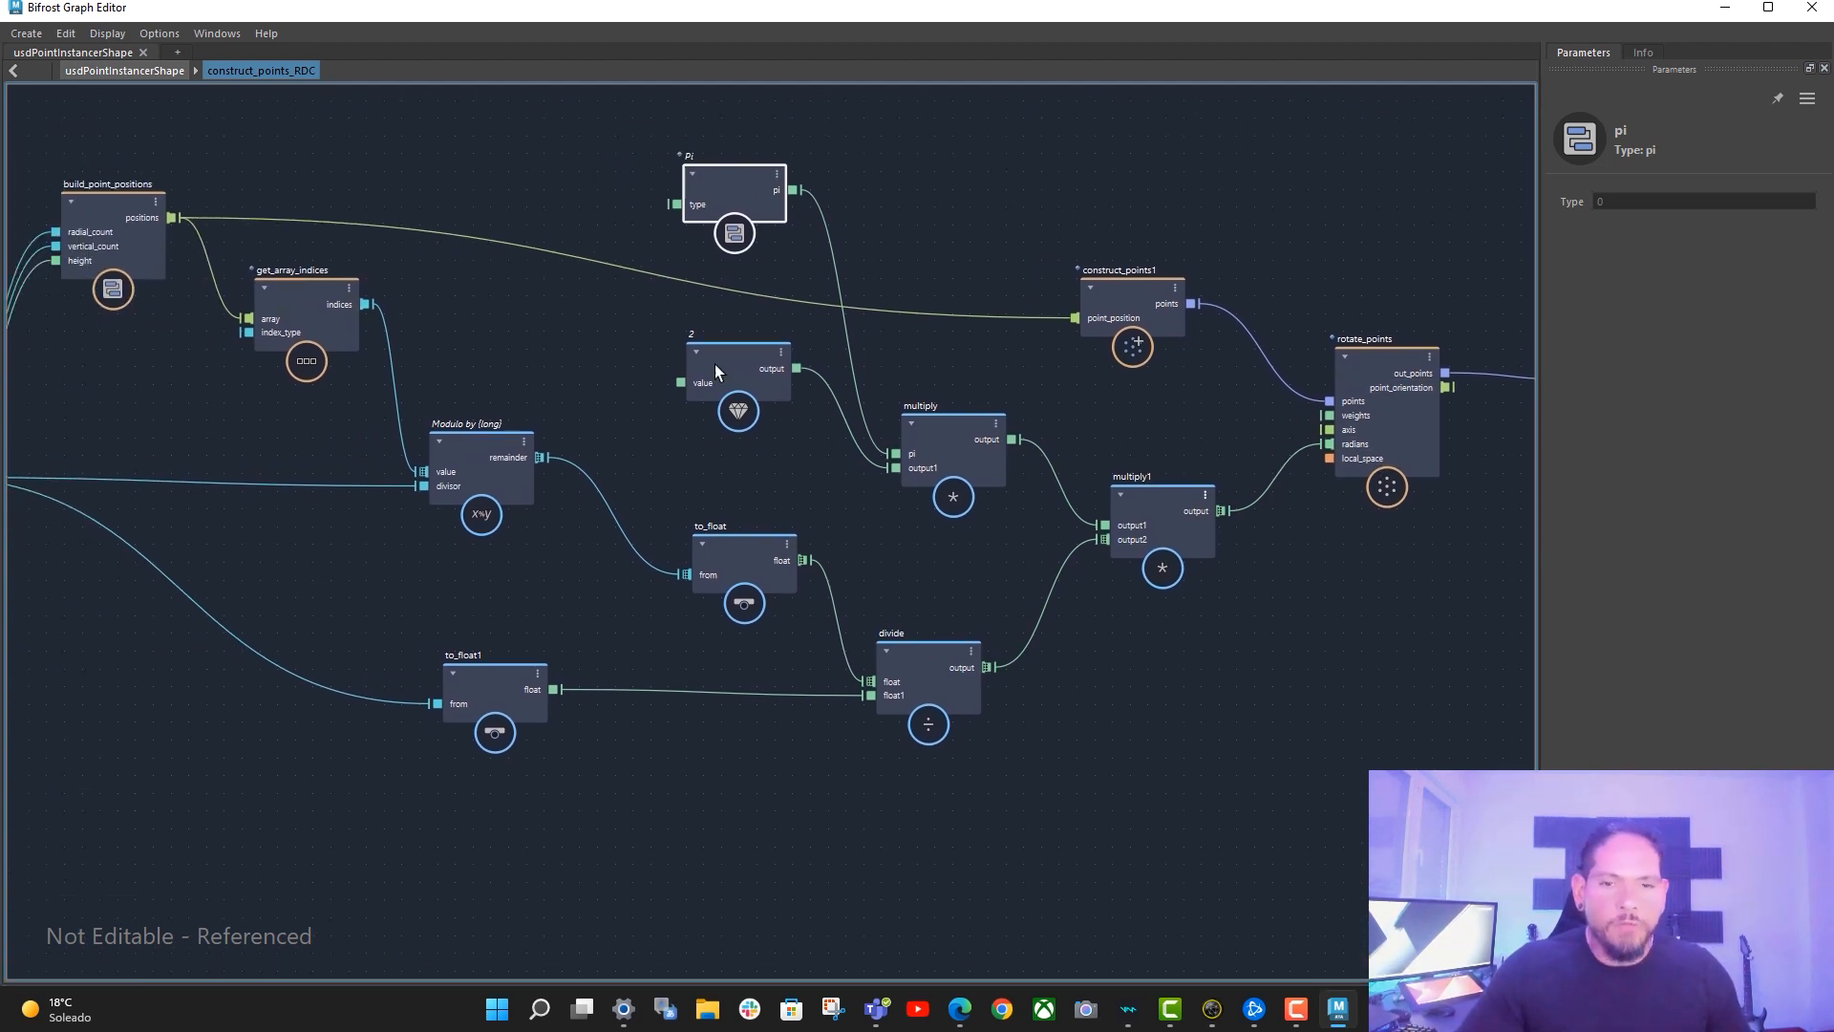
- Leave the compound for the scene view and select the pod's upper pipe beside the disc
click(129, 69)
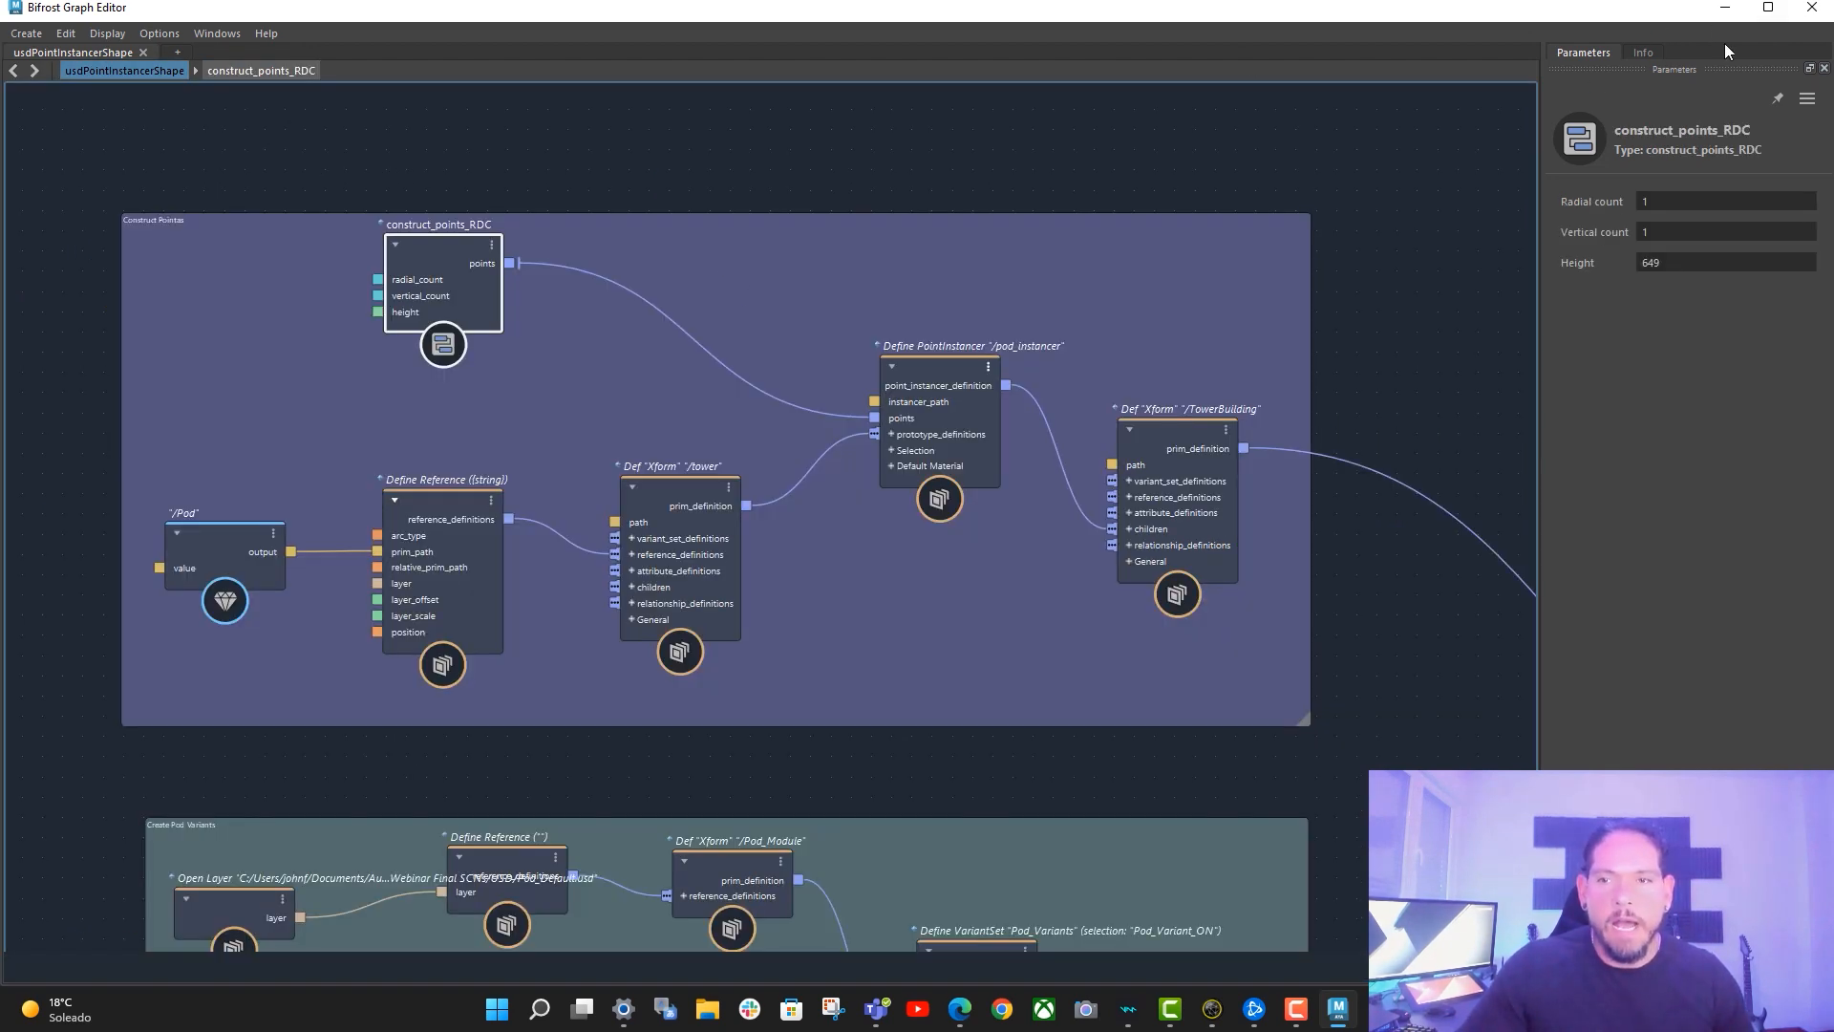
click(1718, 11)
click(1267, 534)
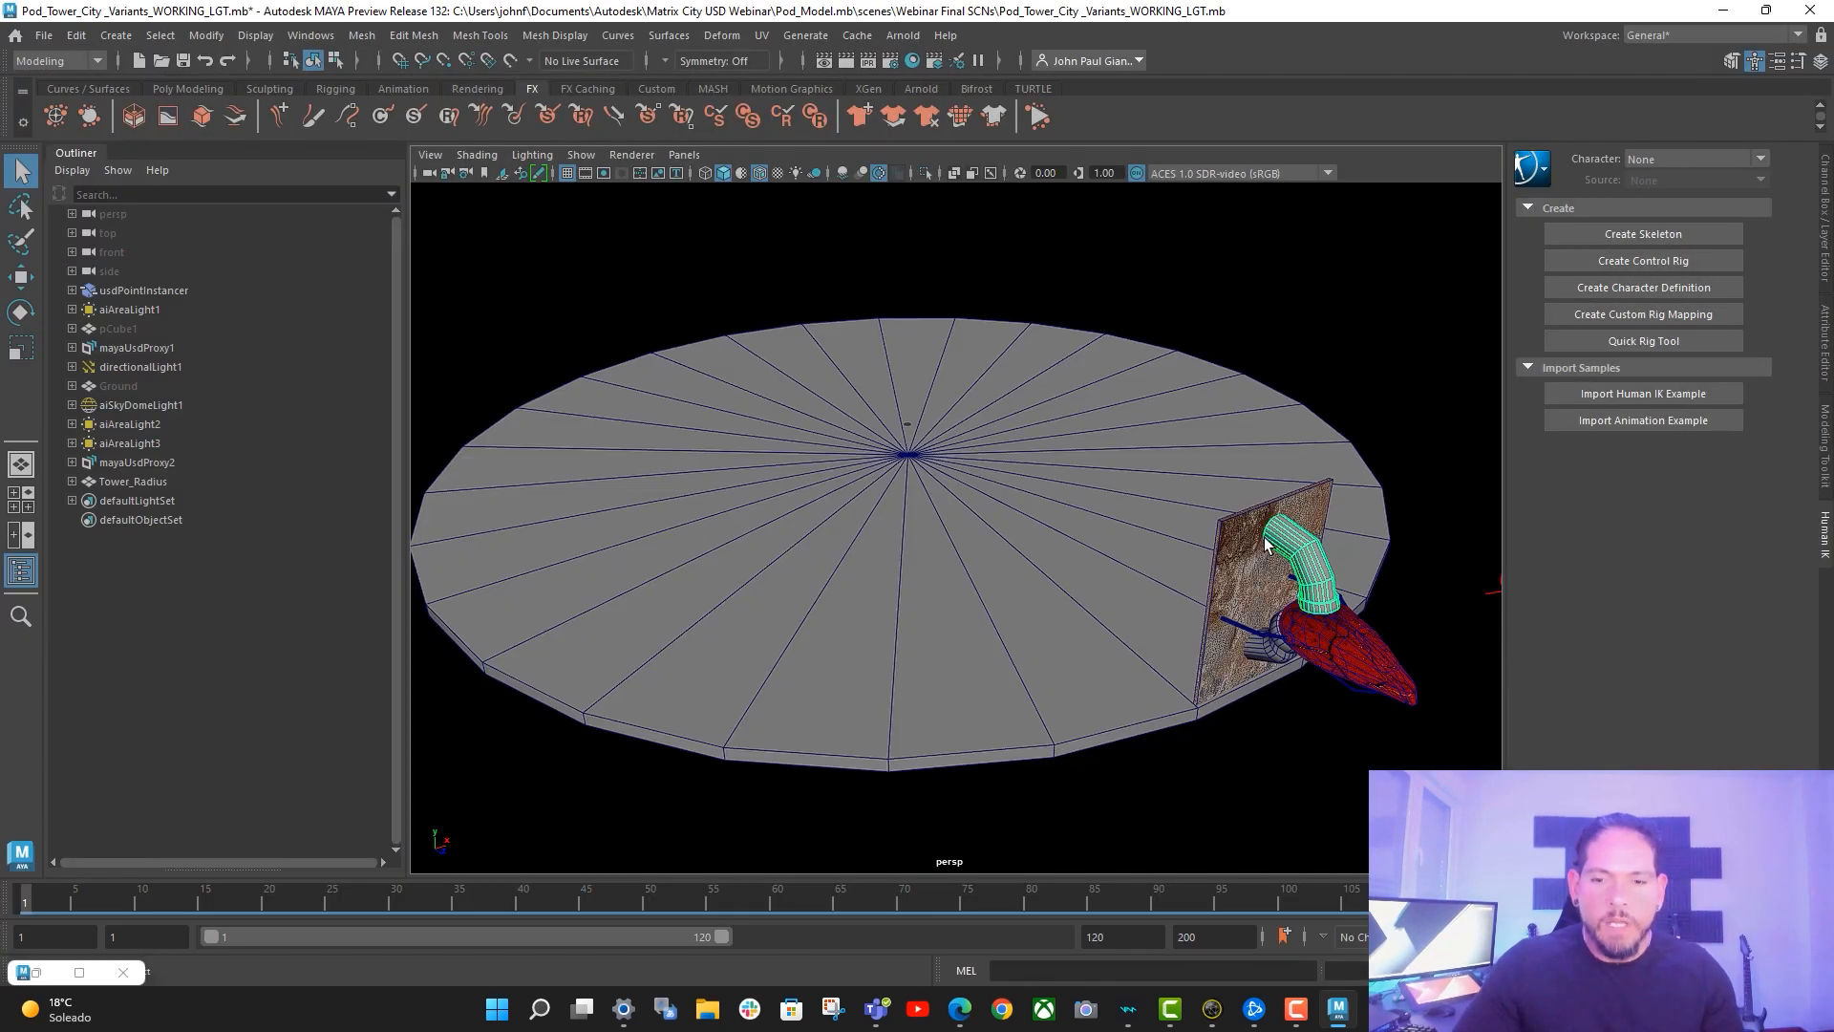
- Expand mayaUsdProxy1 in the scene hierarchy and select its mayaUsdProxyShape1
click(146, 348)
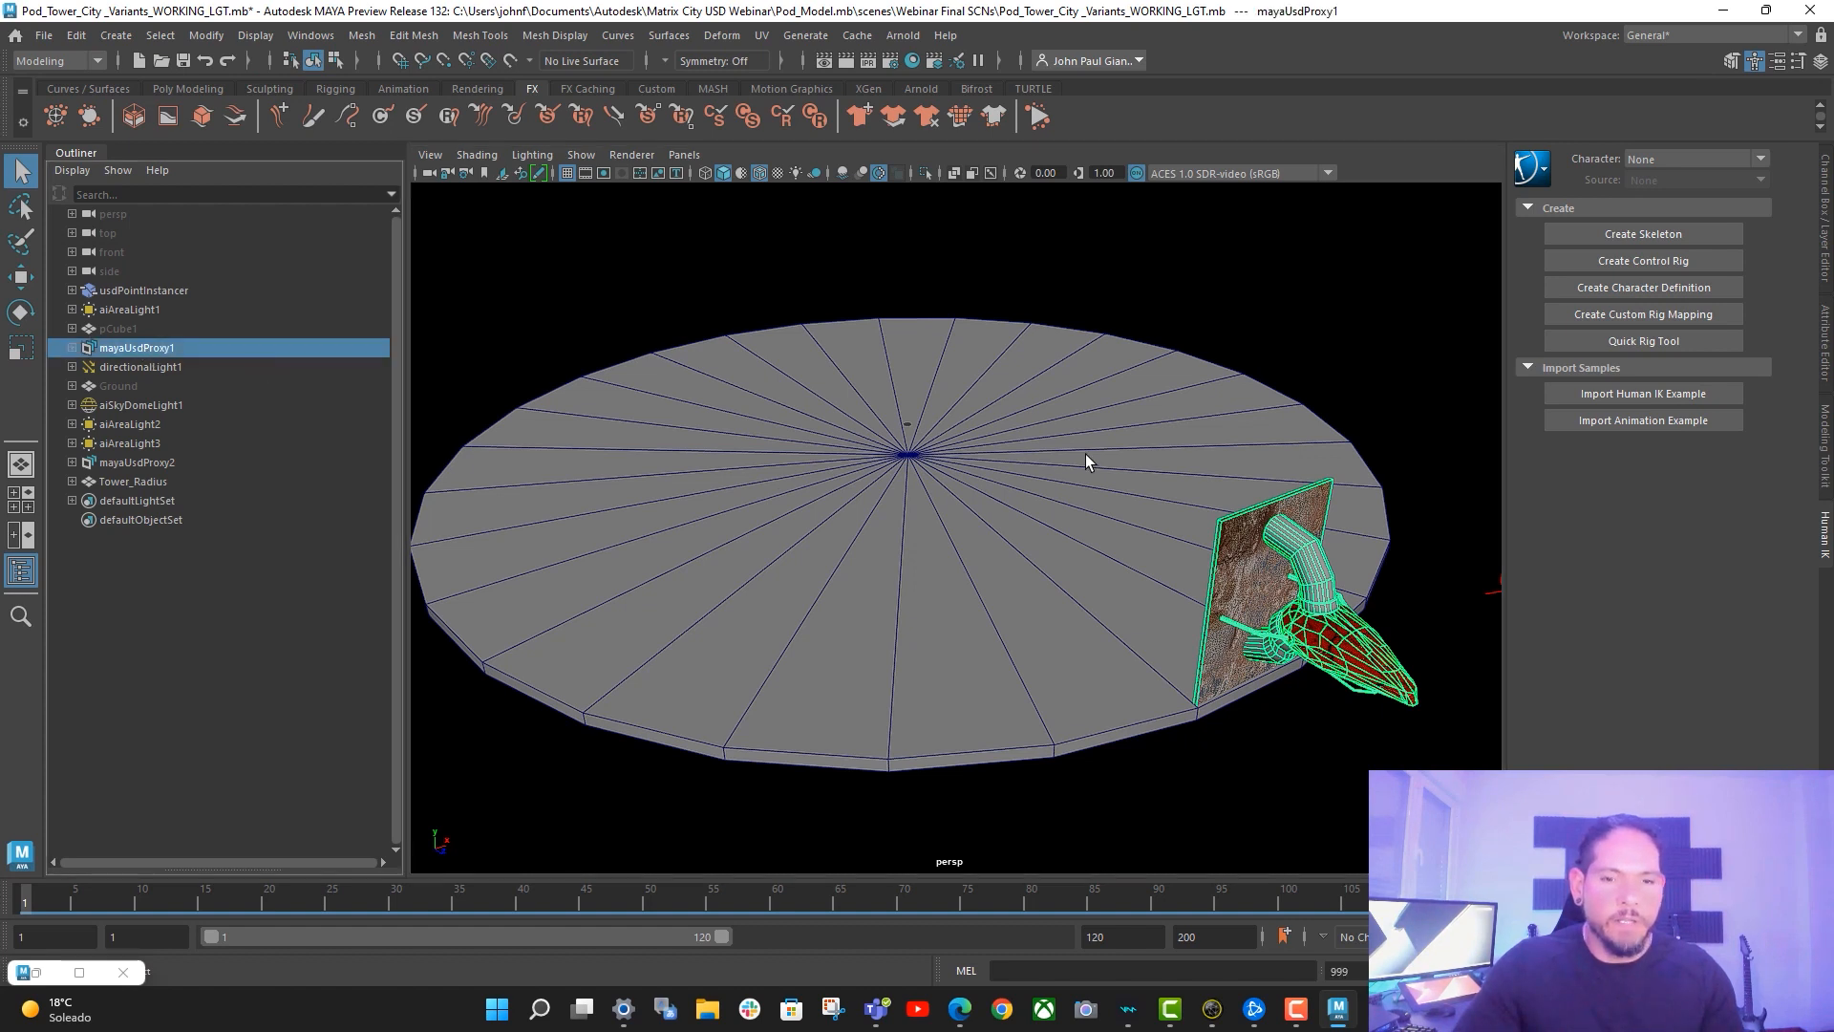
click(73, 347)
click(83, 367)
click(148, 368)
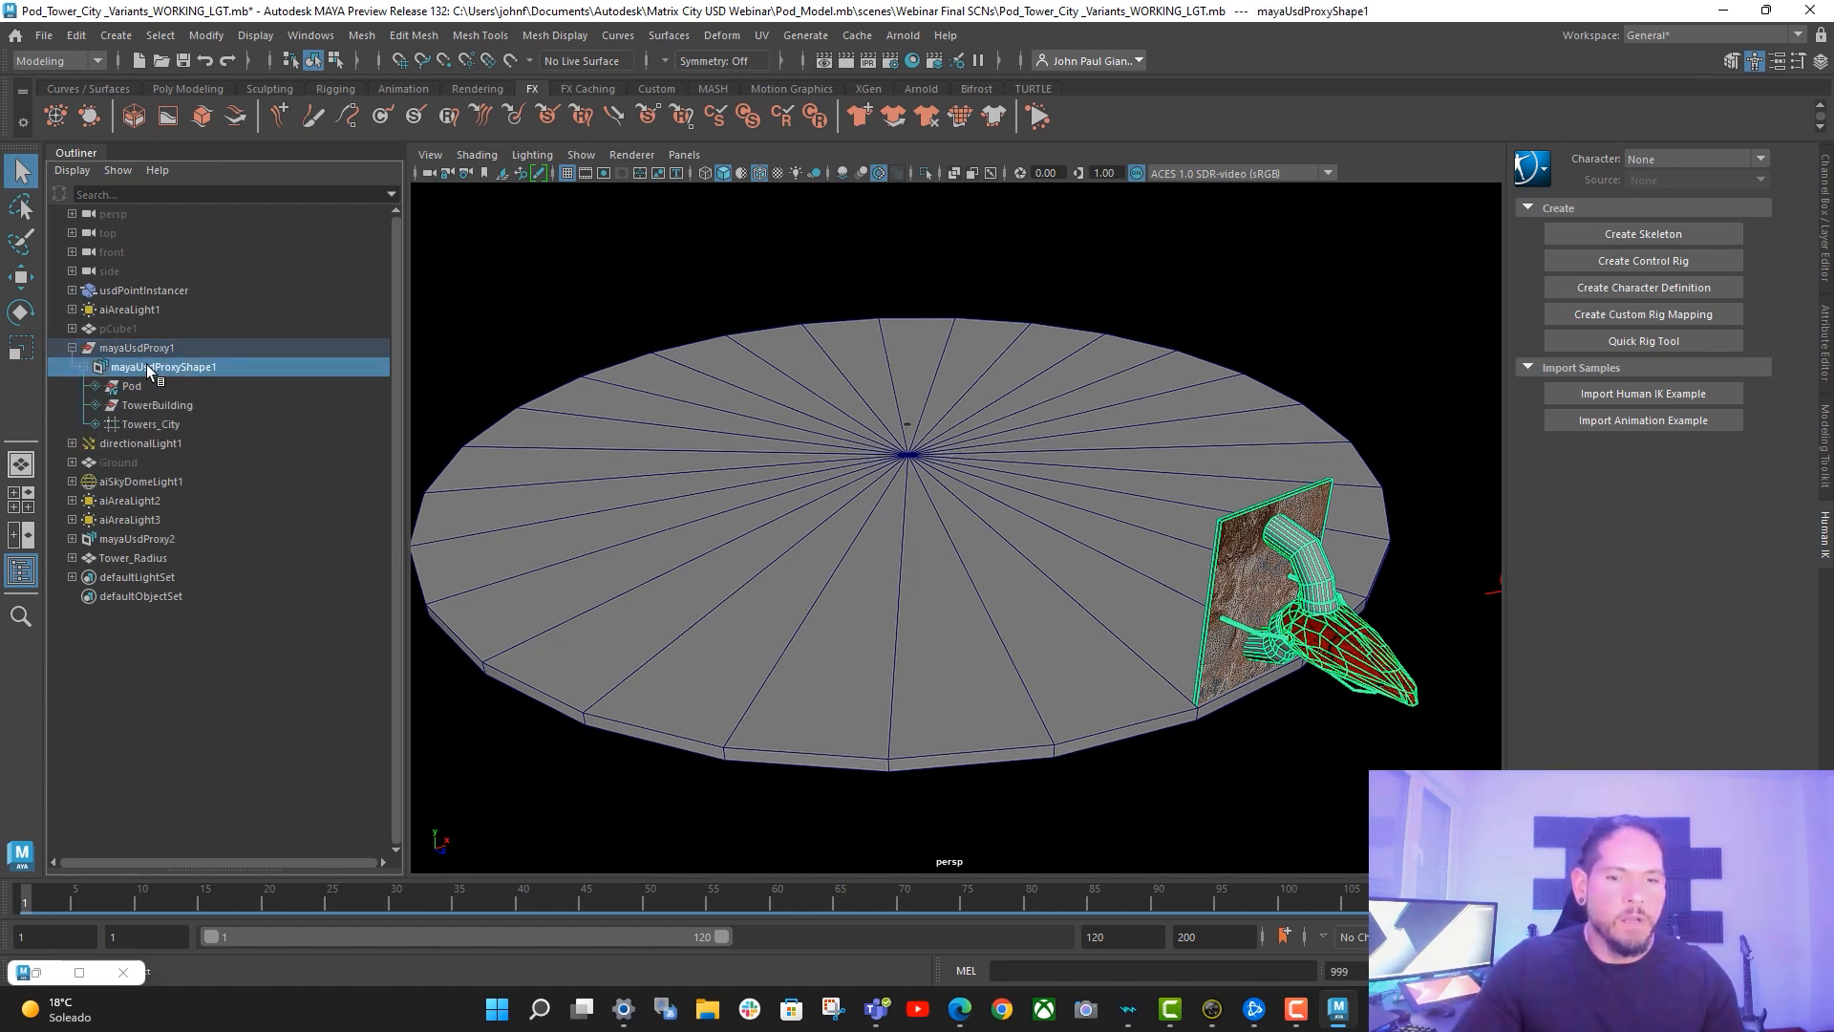
- Display the Move manipulator for the proxy shape and examine its pivot at the disc's centre relative to the pod on the rim
click(23, 281)
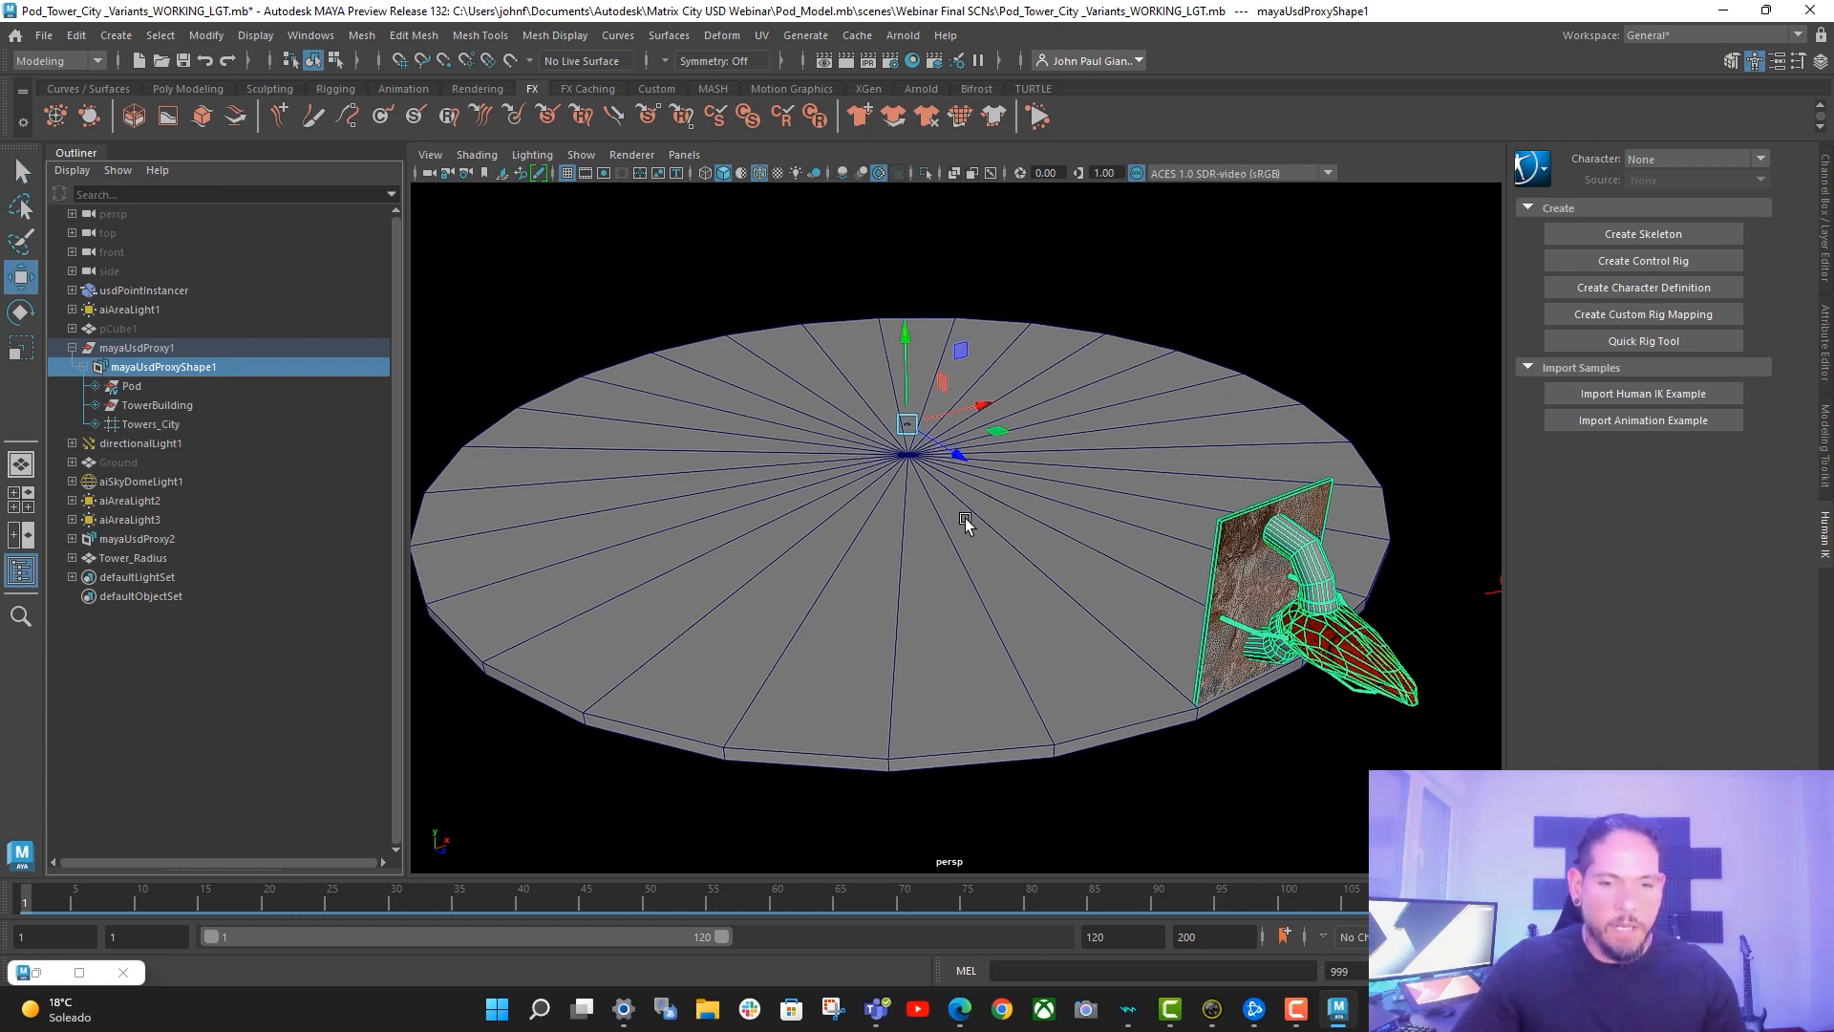
alt+drag(965, 521, 1002, 540)
alt+drag(1228, 612, 1188, 604)
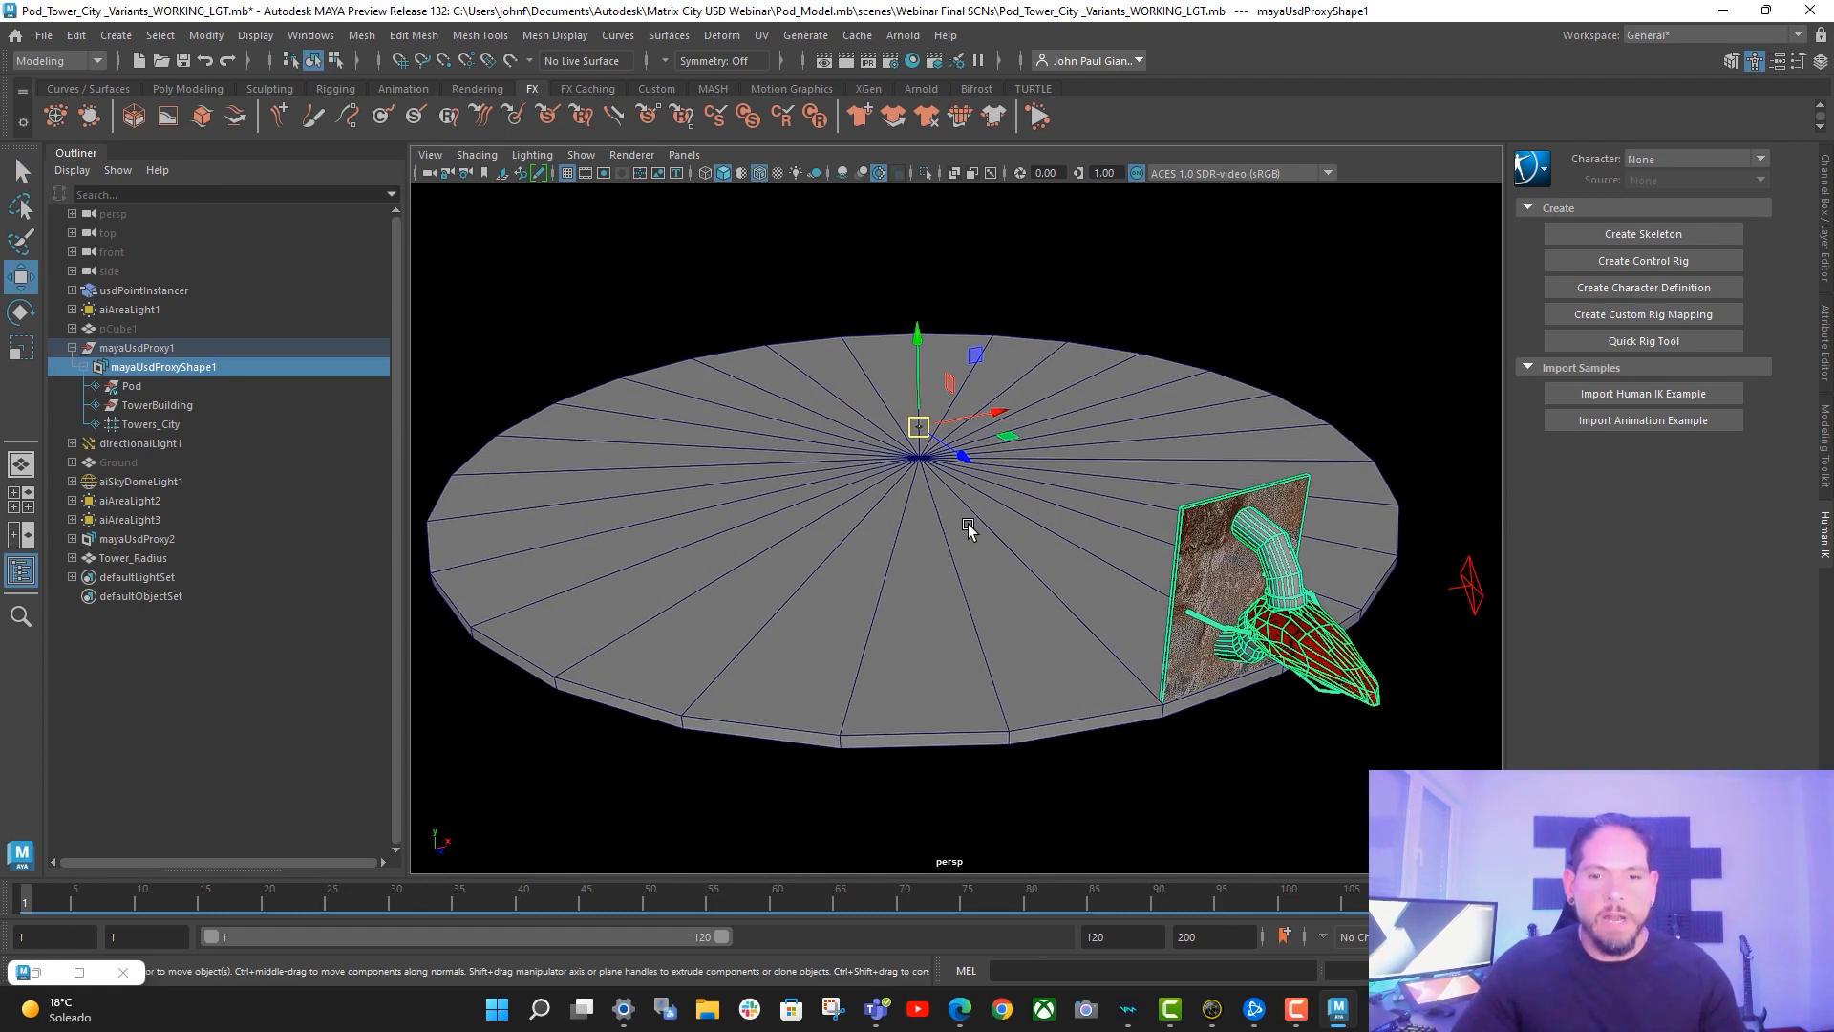
alt+drag(968, 528, 933, 441)
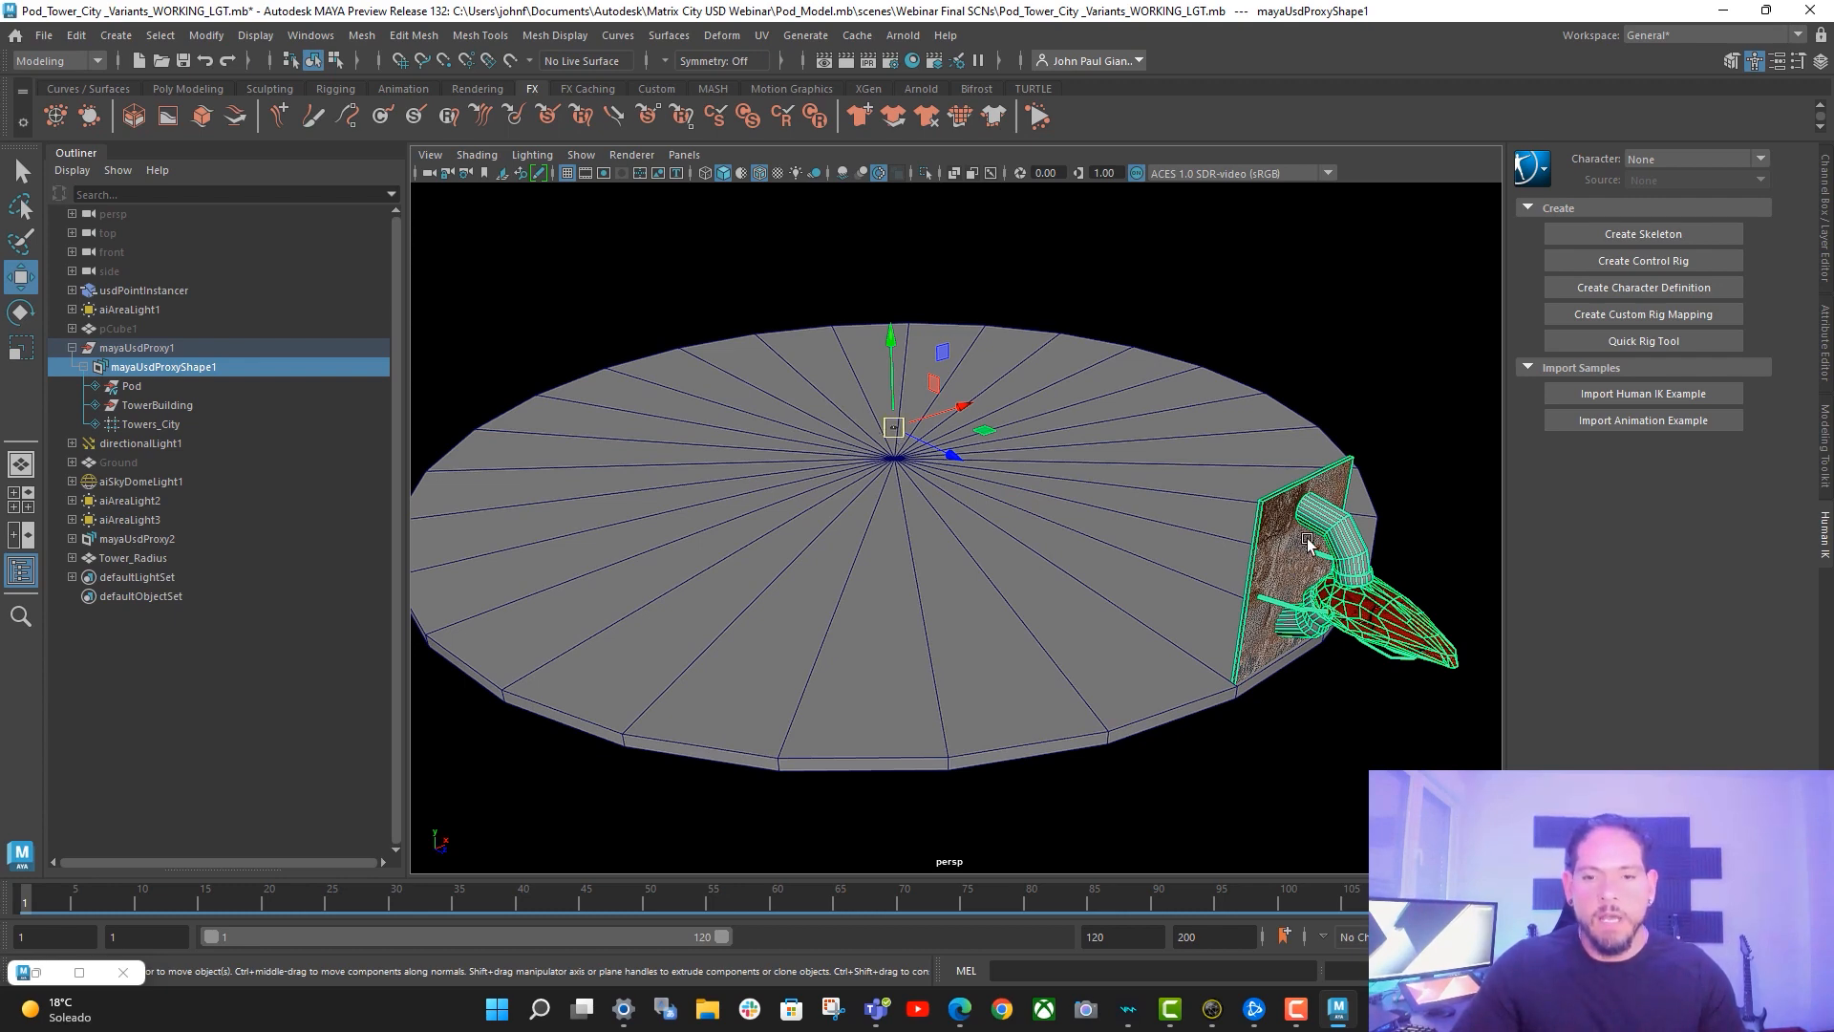
alt+drag(1307, 541, 1239, 612)
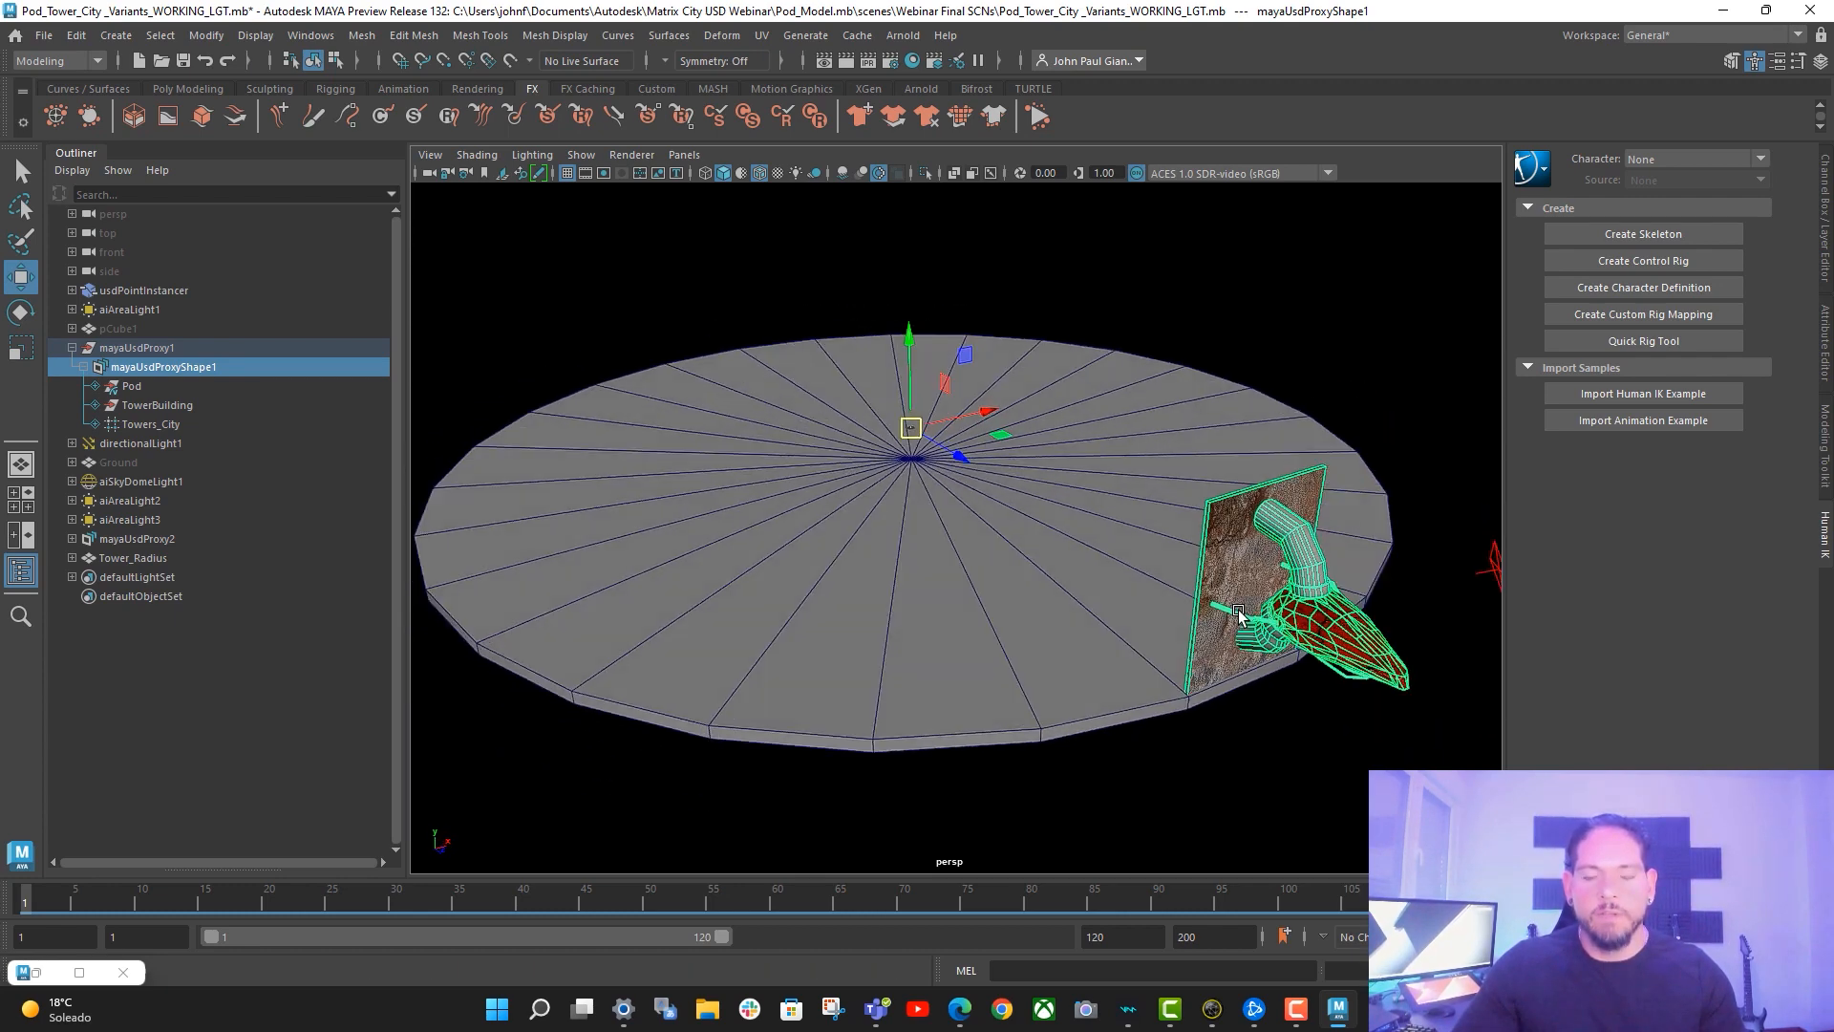
- Try to rotate the proxy shape about the vertical axis at the disc's centre, and return to the Bifrost graph
click(20, 312)
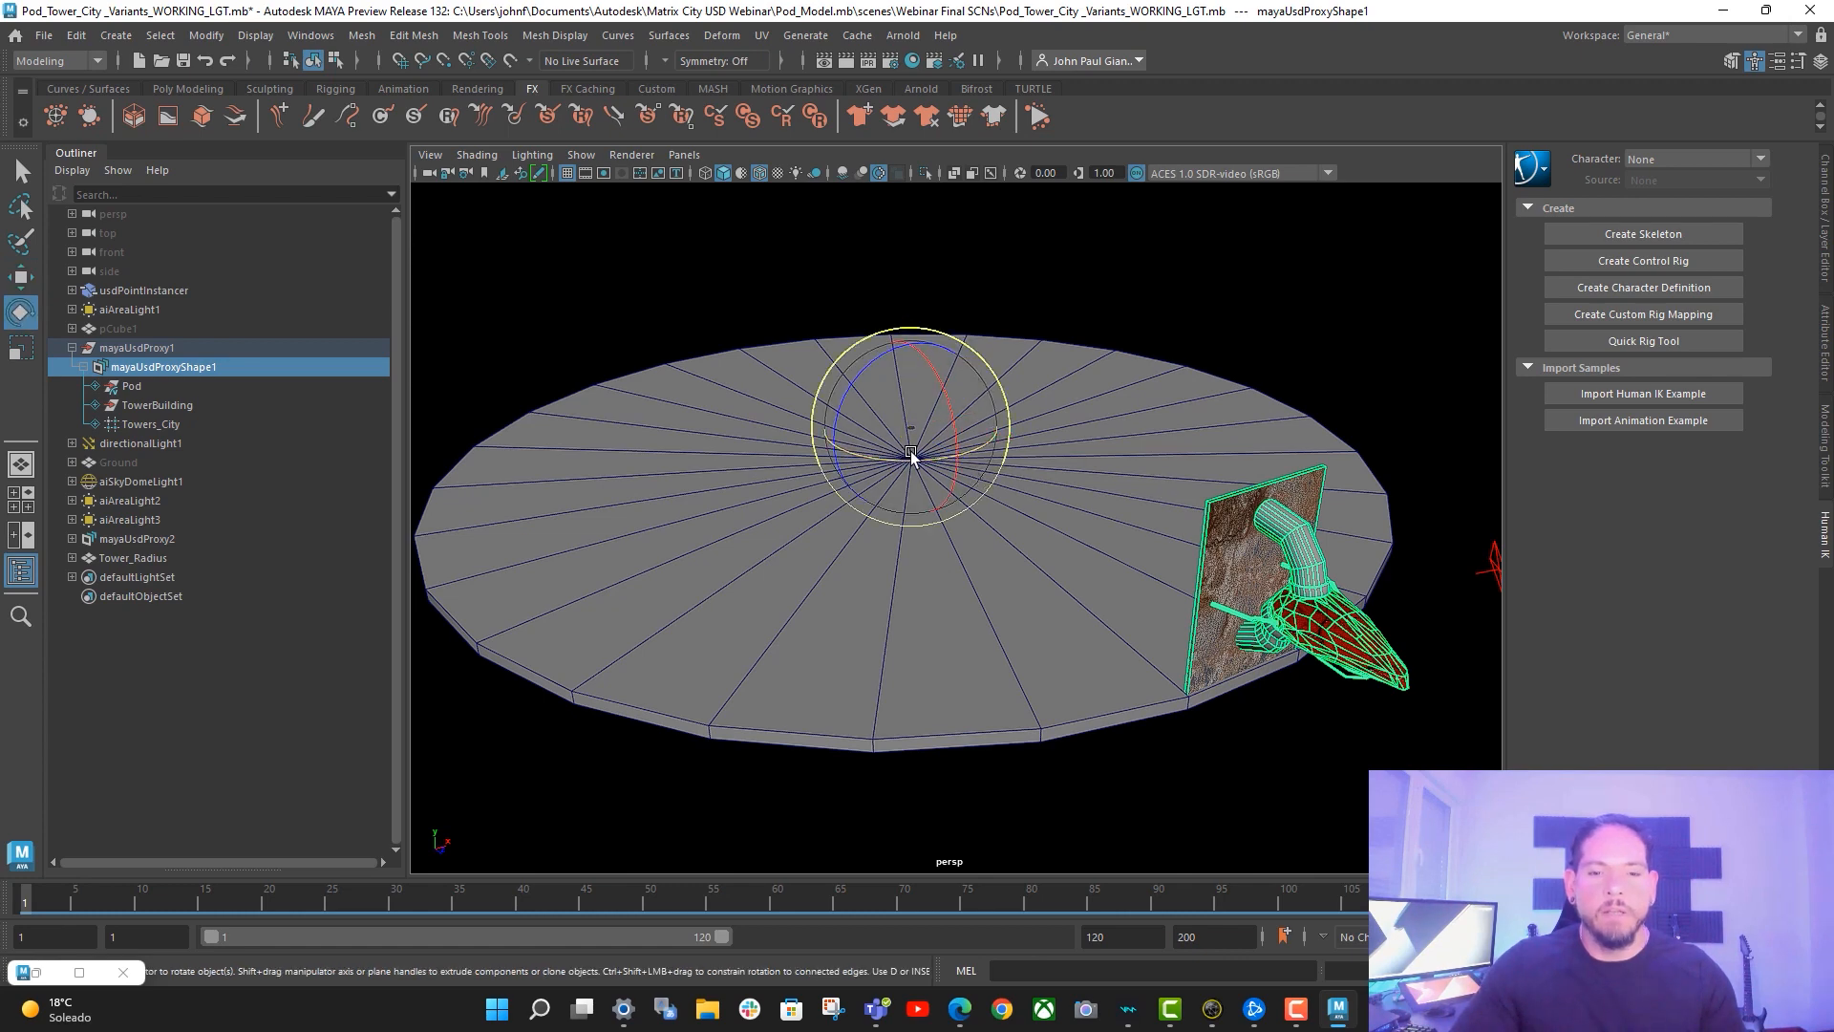
drag(910, 454, 982, 475)
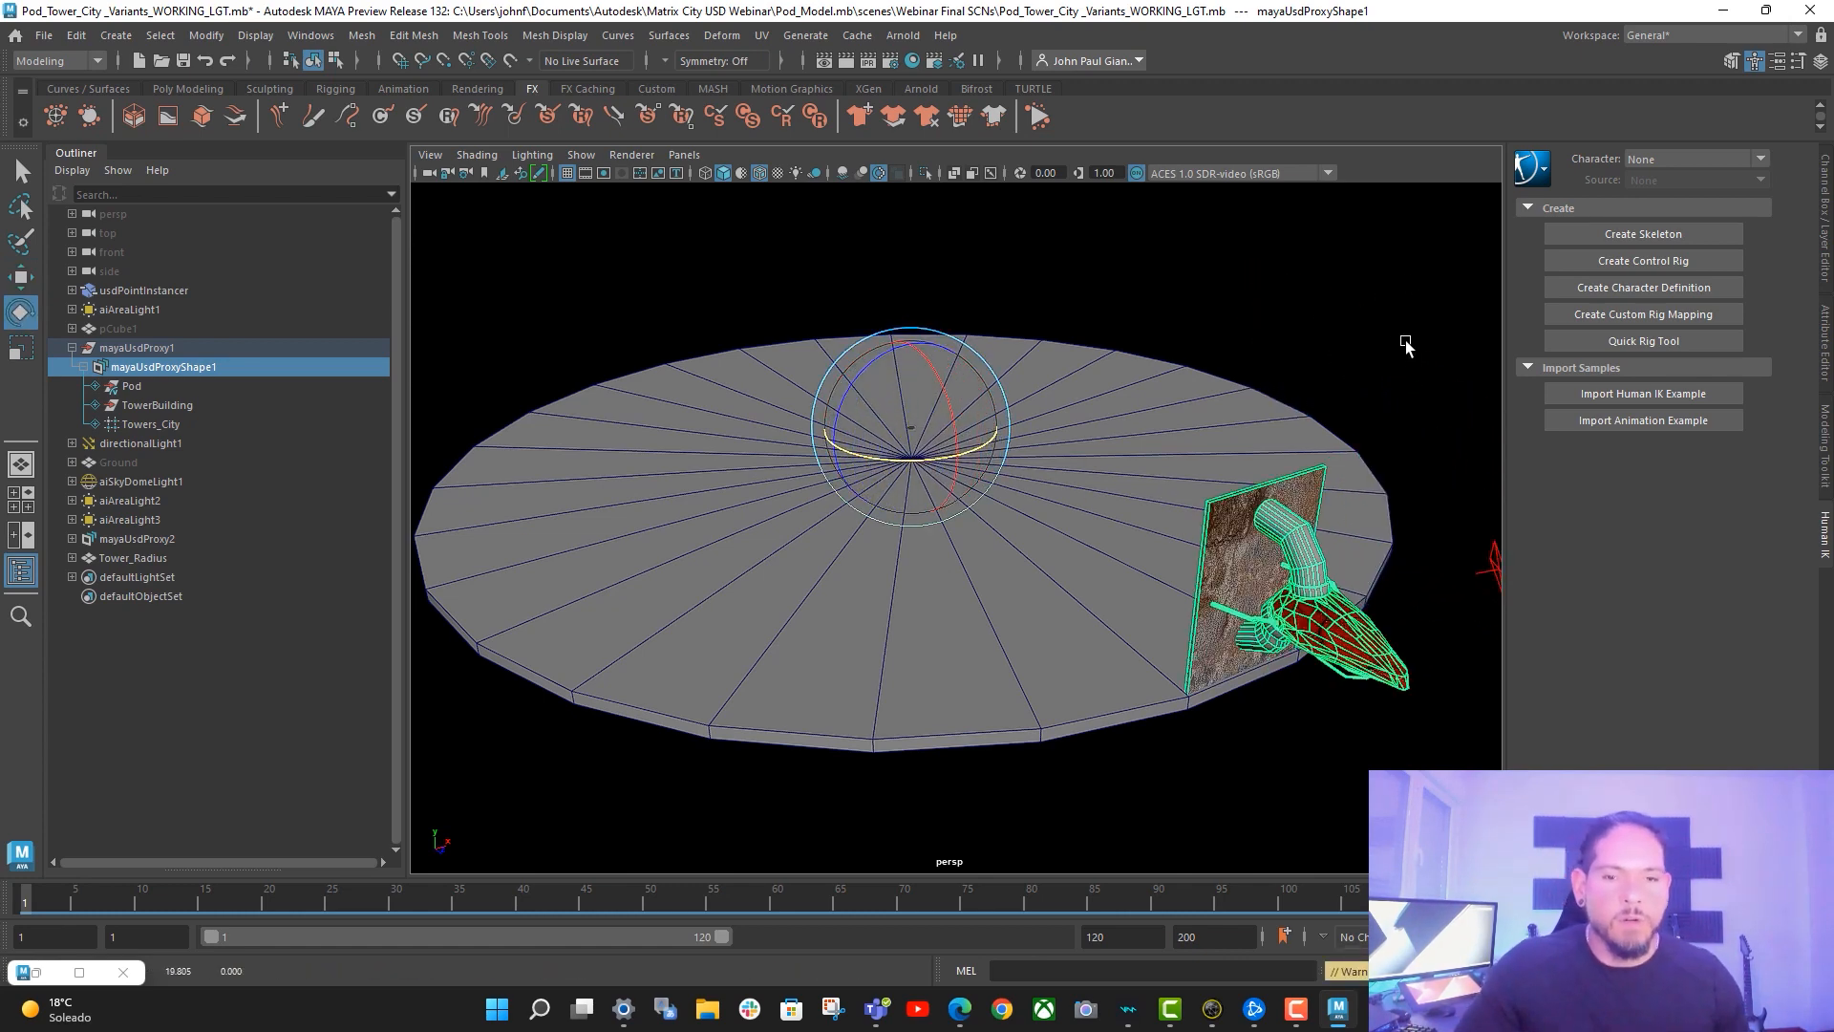
click(35, 973)
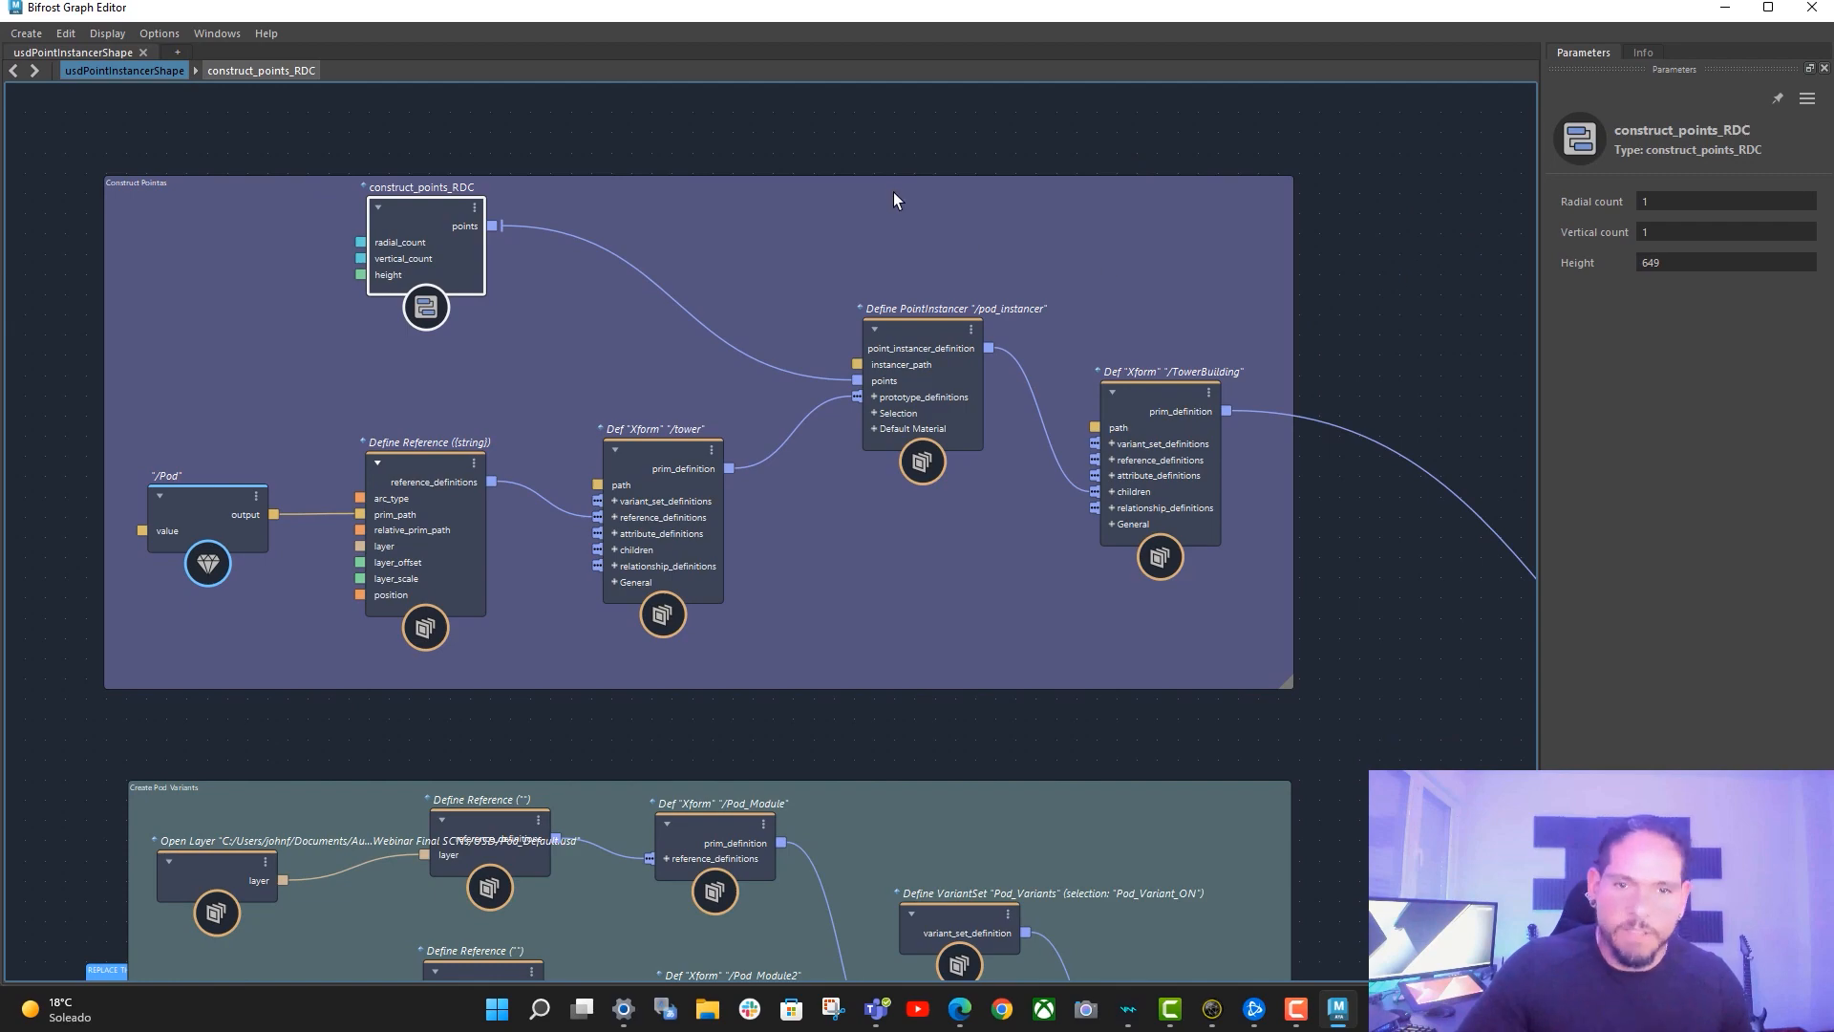
alt+middle_drag(827, 169, 817, 170)
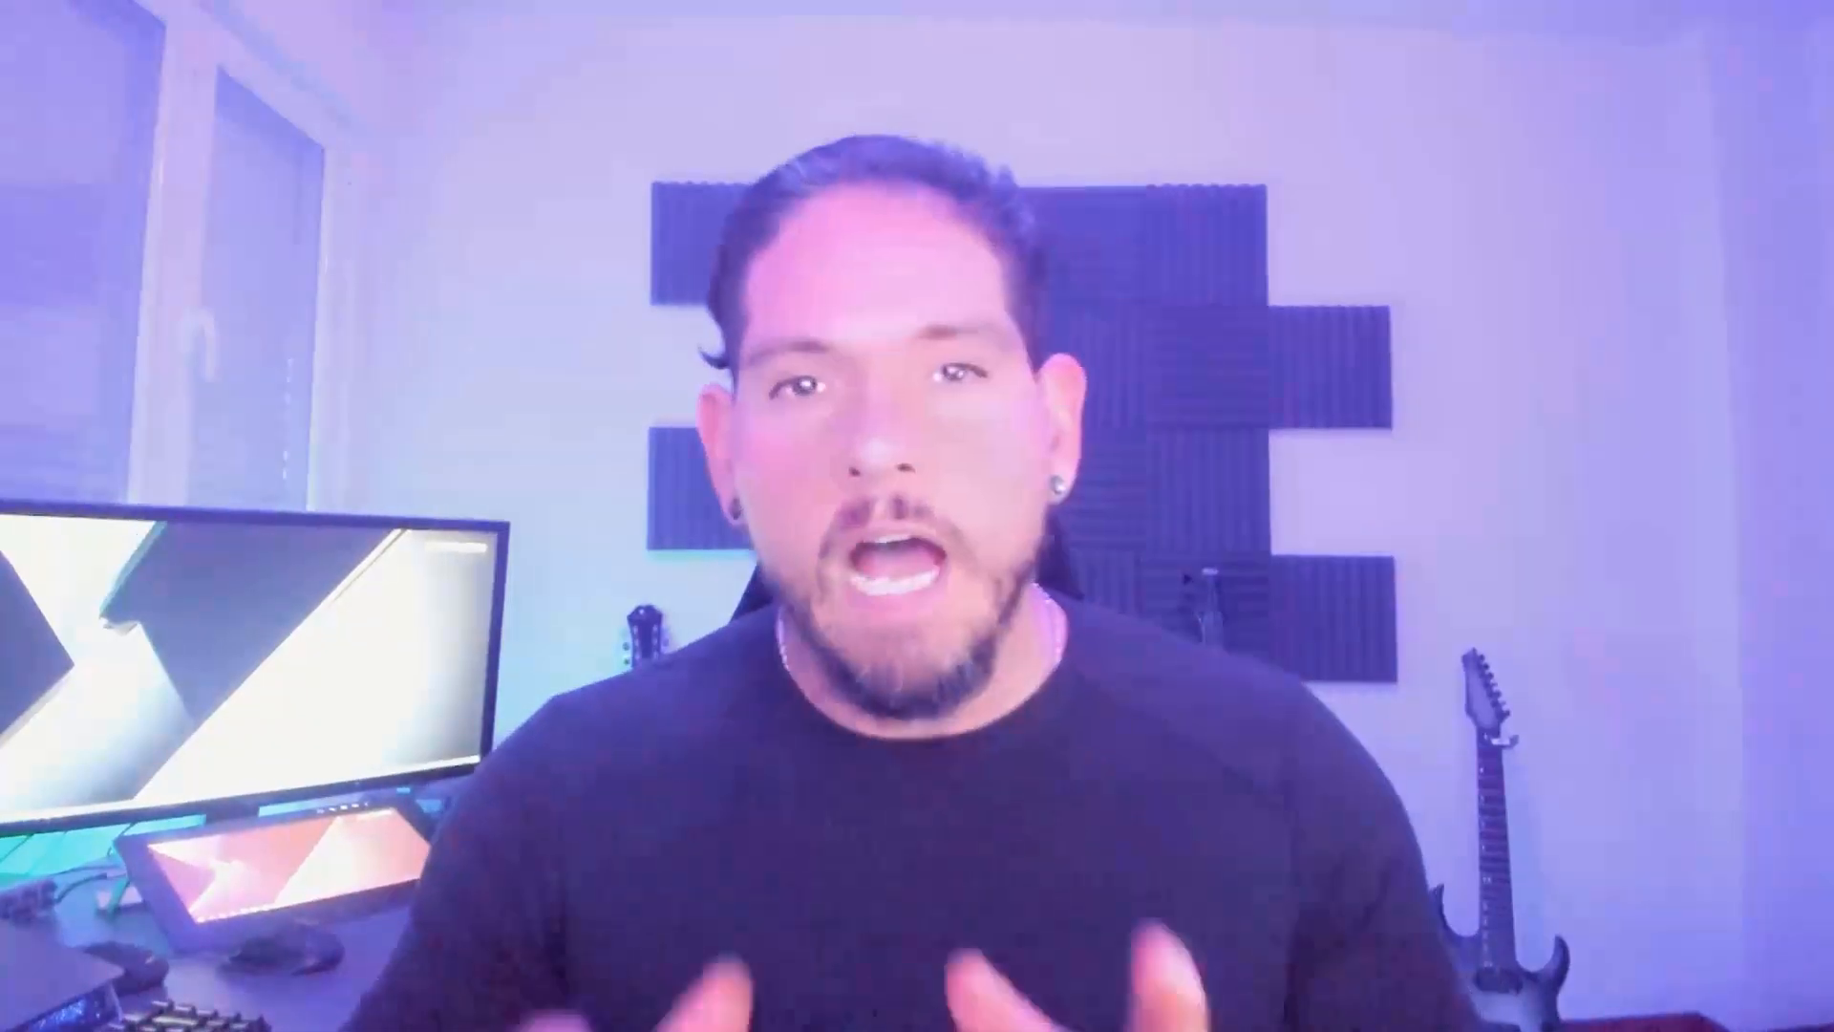
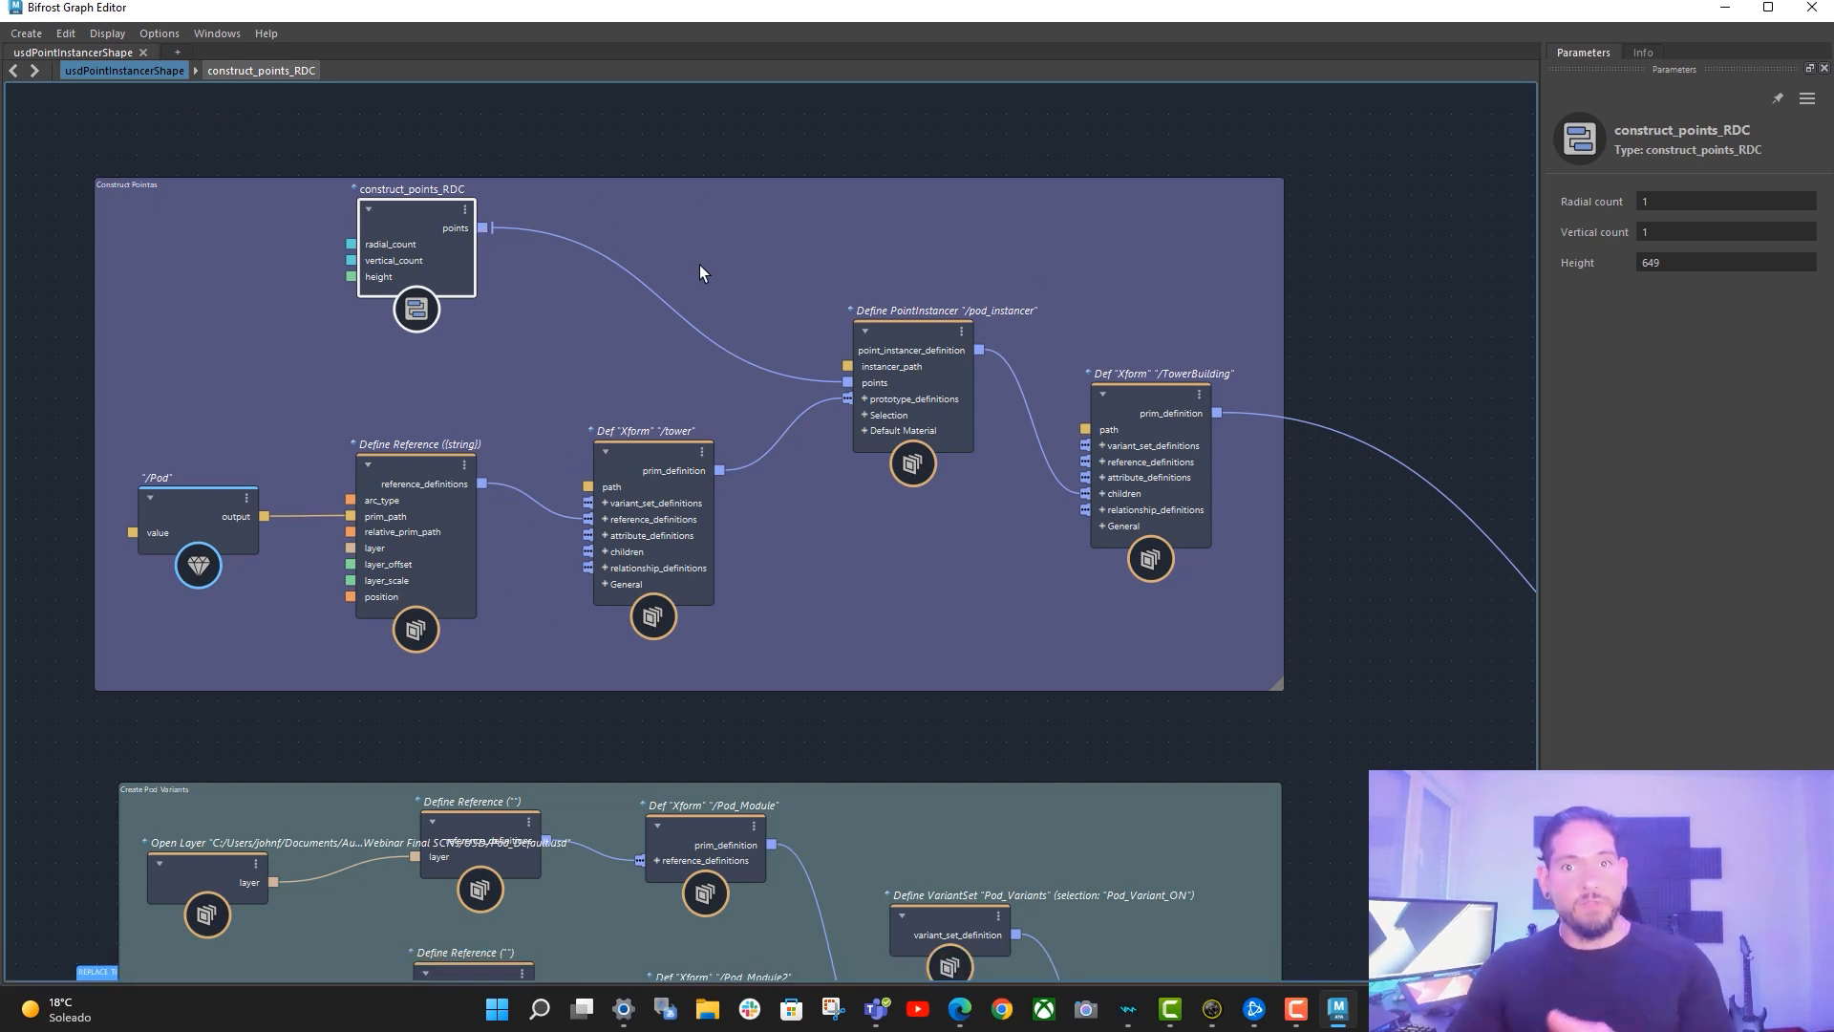
- Go back to the scene view and examine the pod's offset from the central pivot with the Move tool active
click(1724, 10)
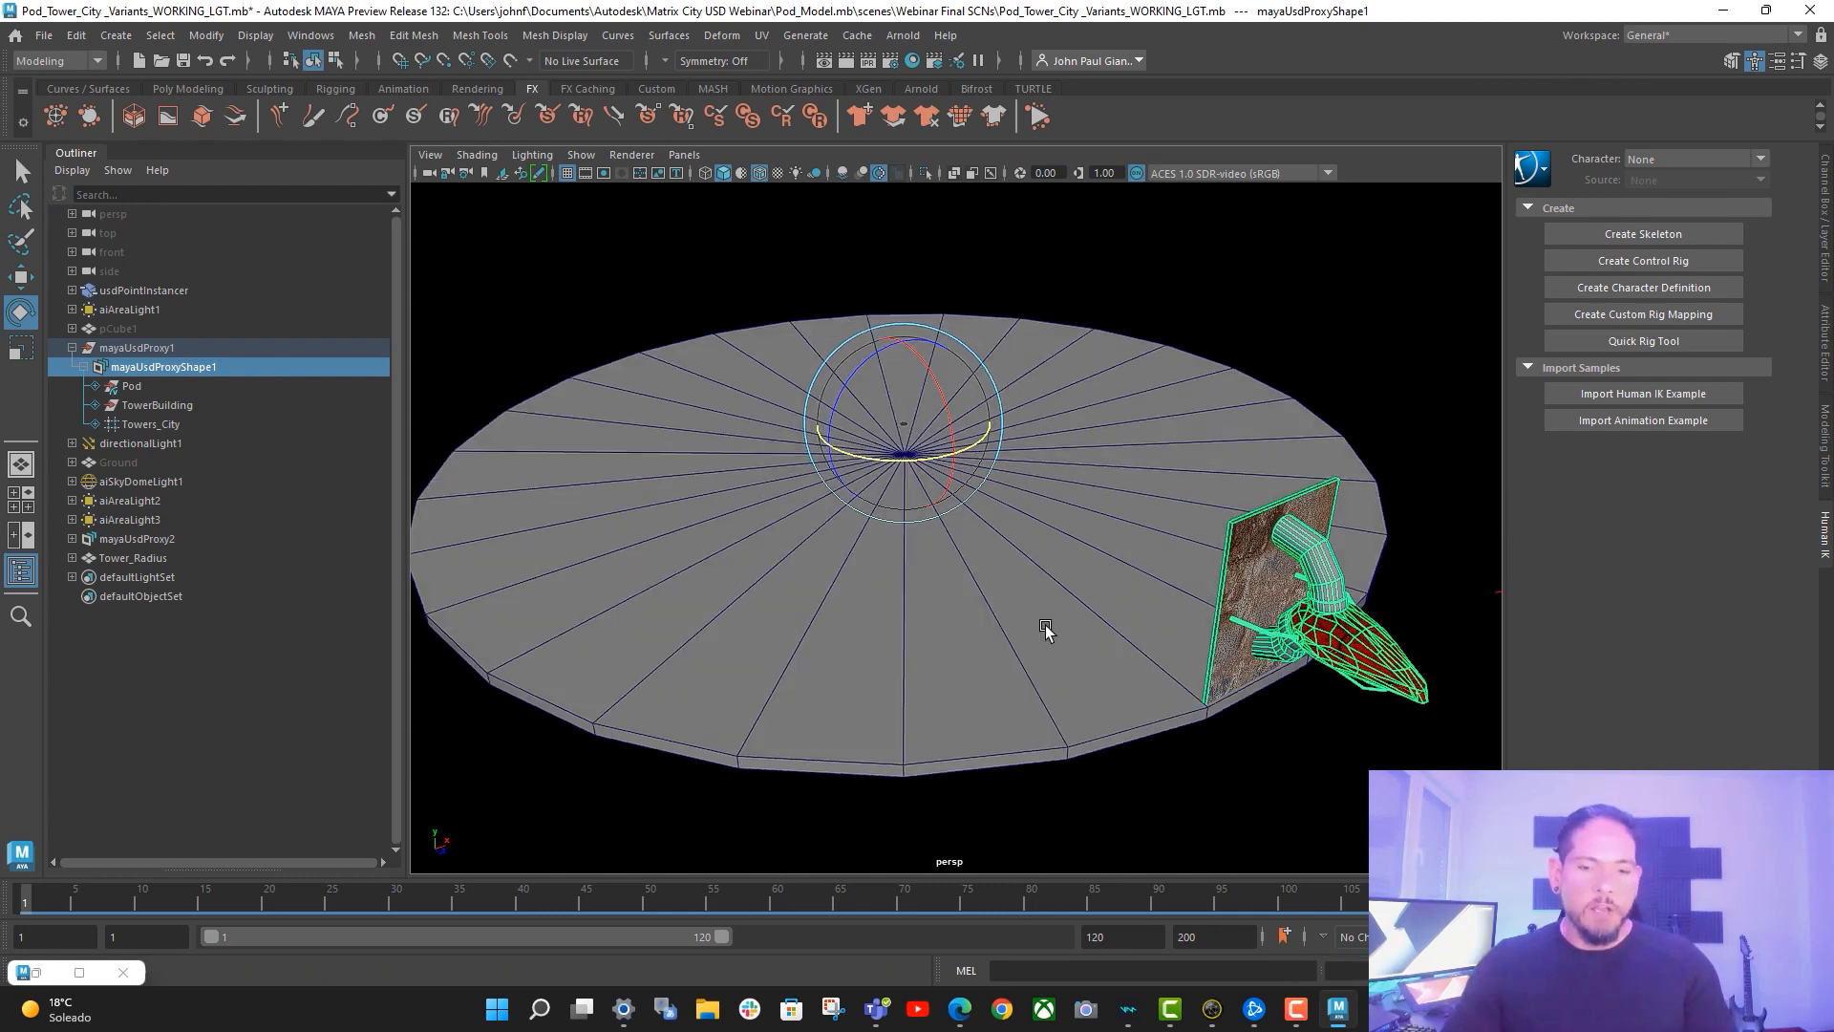
scroll(1045, 630, up, 2)
click(17, 284)
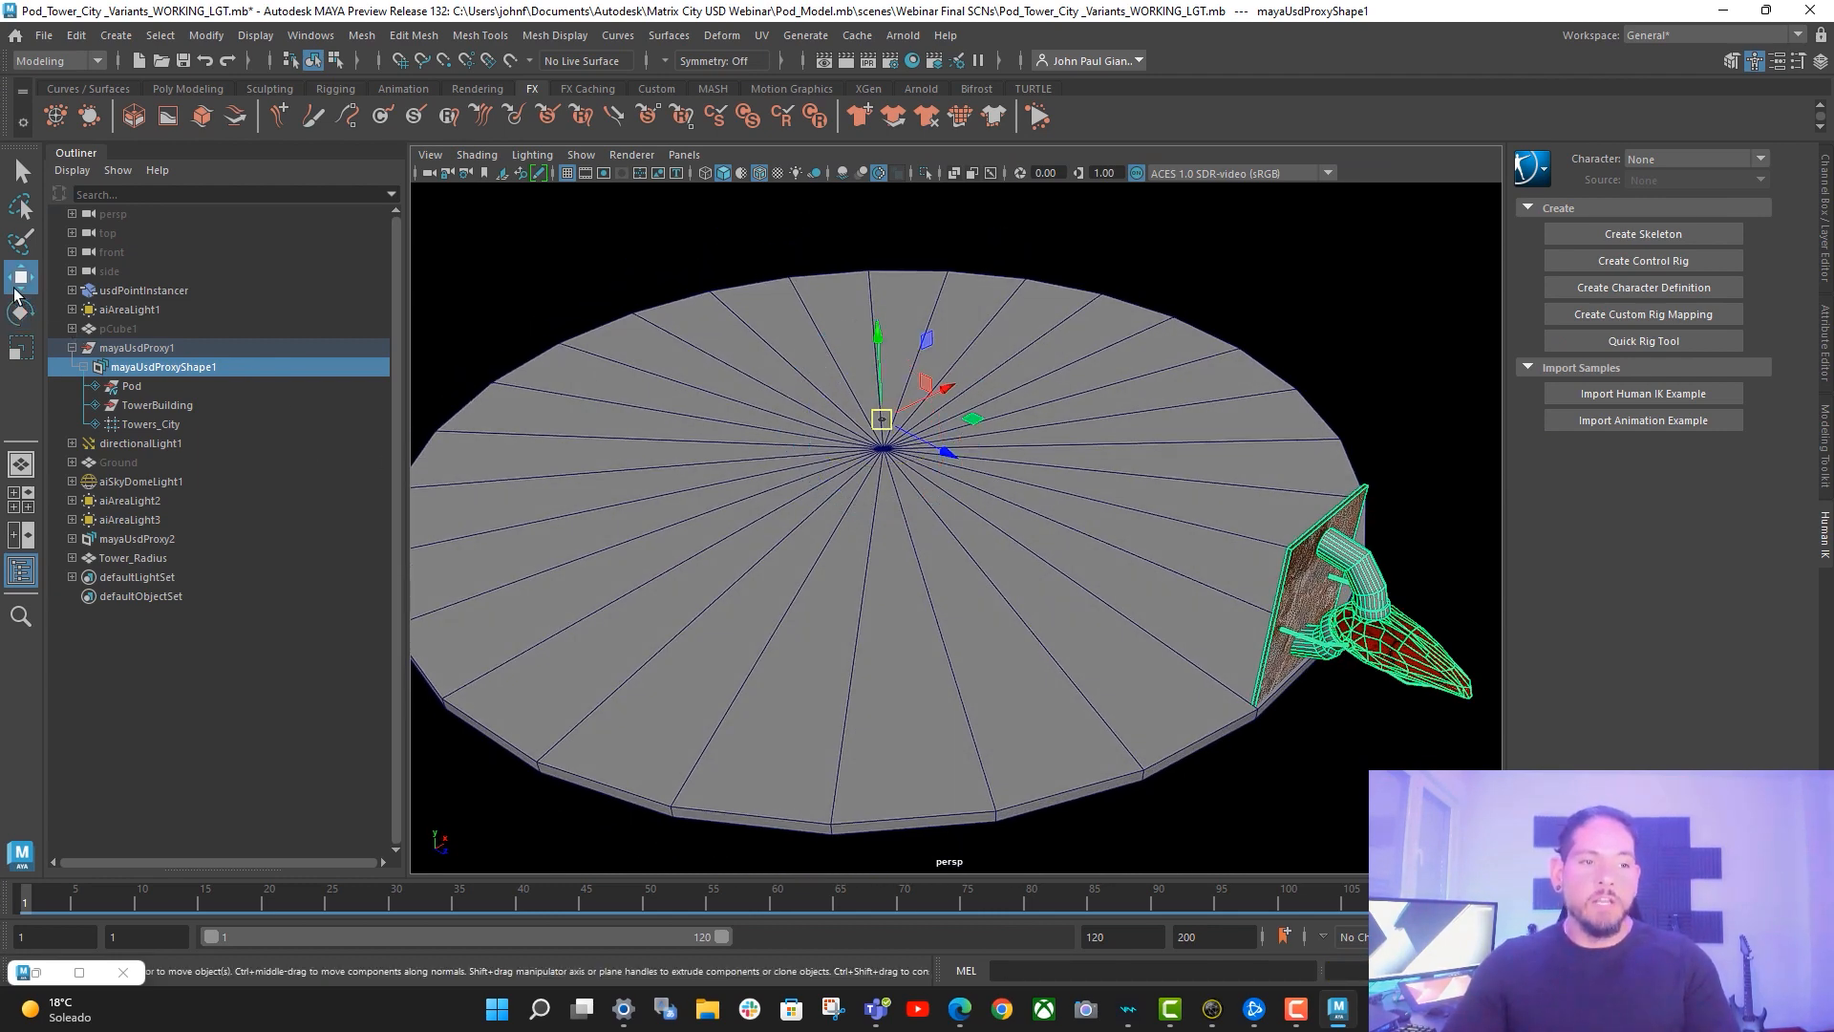
alt+drag(1272, 557, 1298, 506)
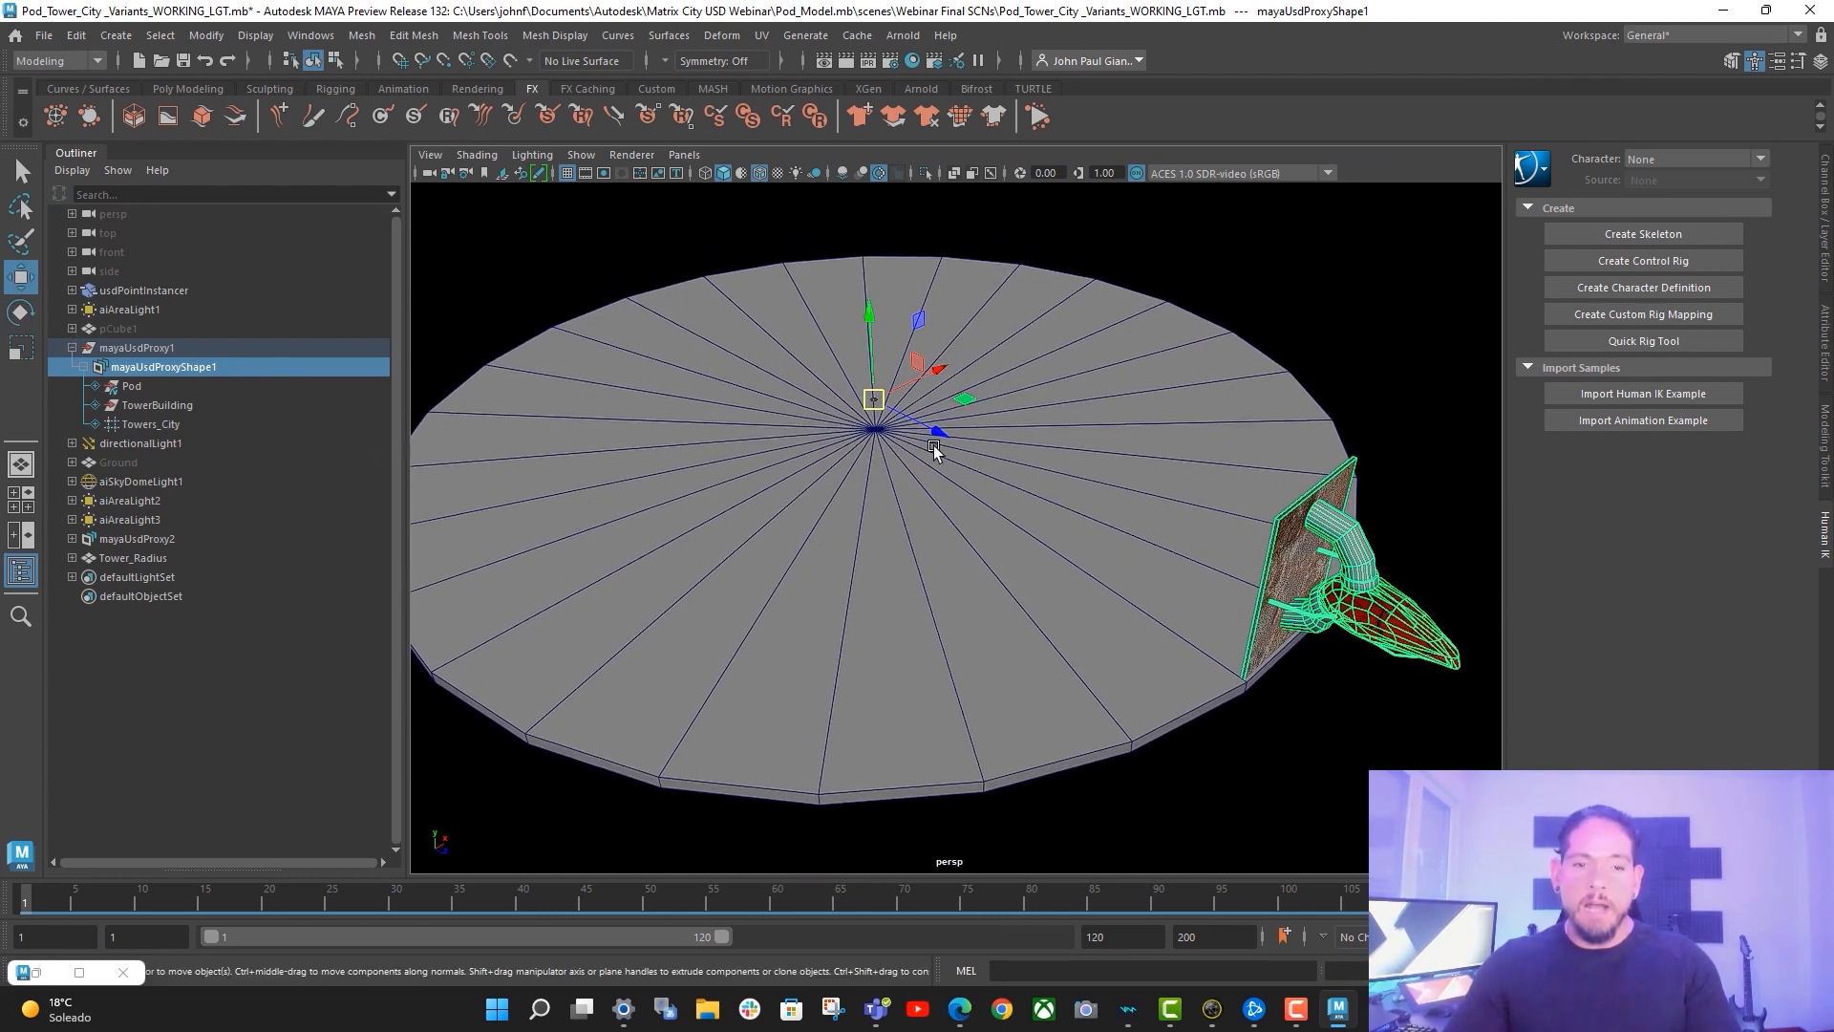
alt+drag(932, 446, 1150, 540)
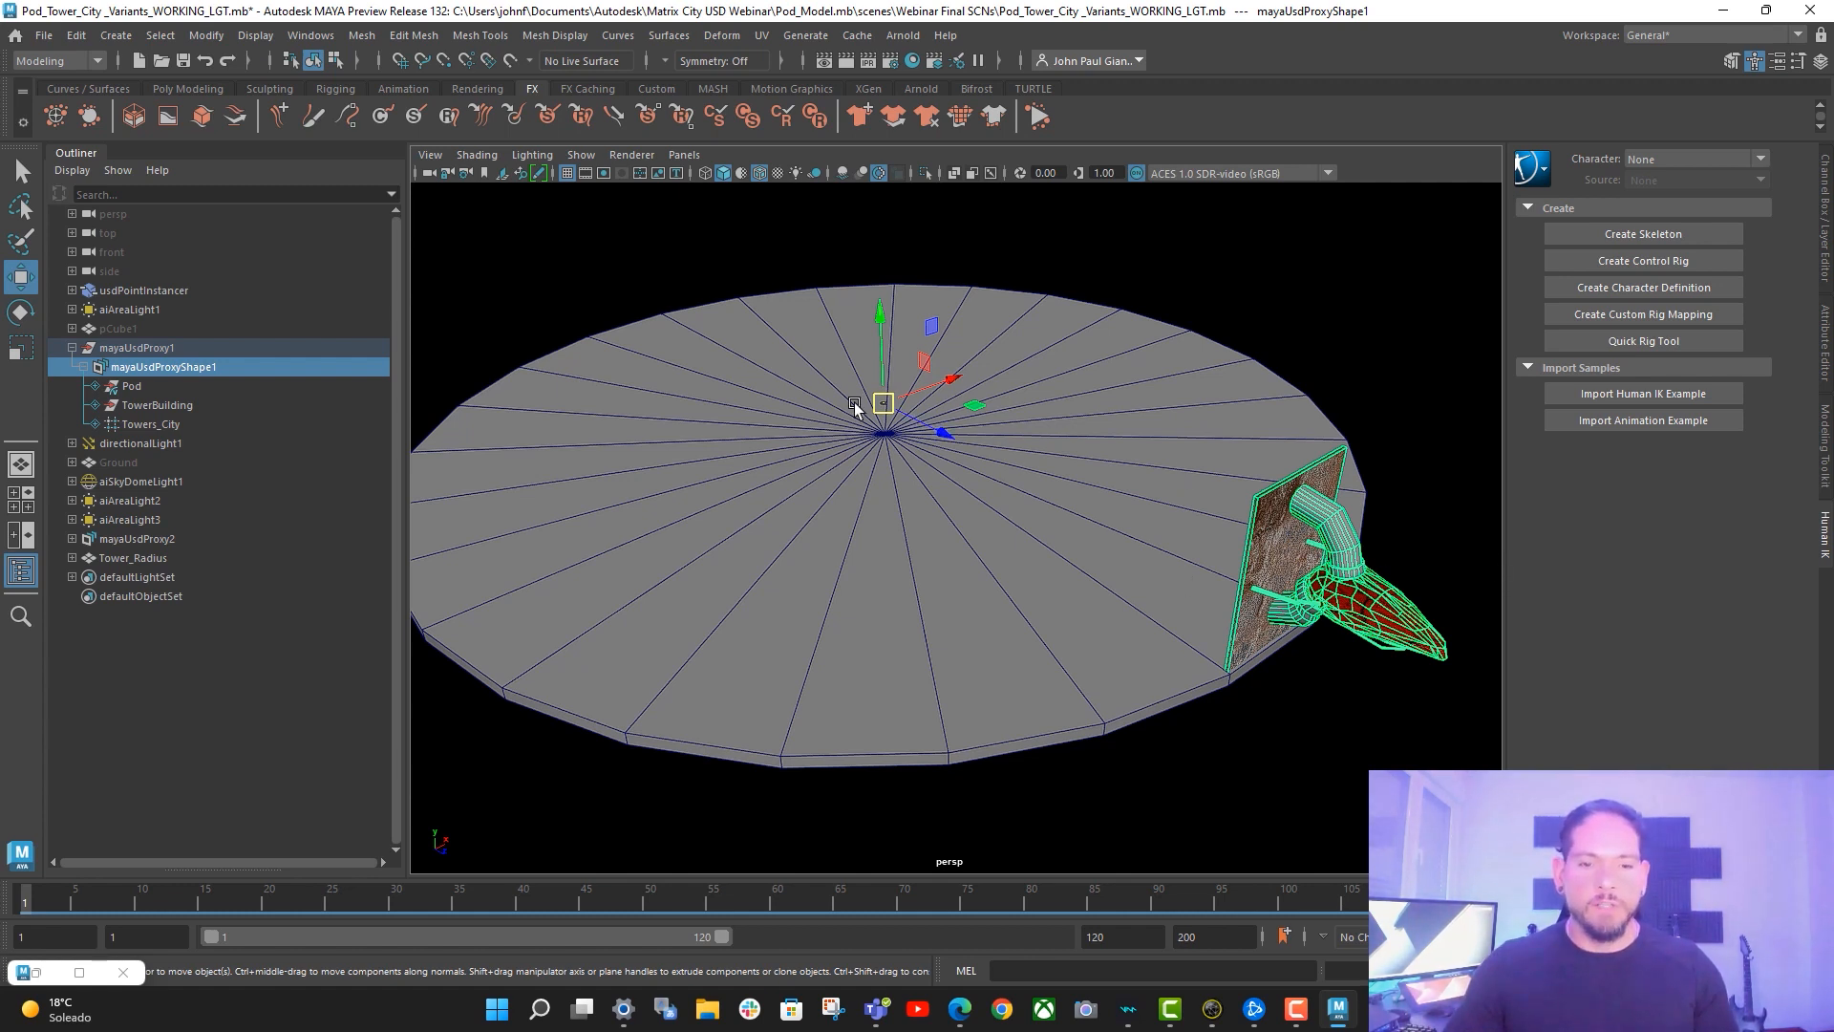
alt+drag(1028, 552, 1037, 560)
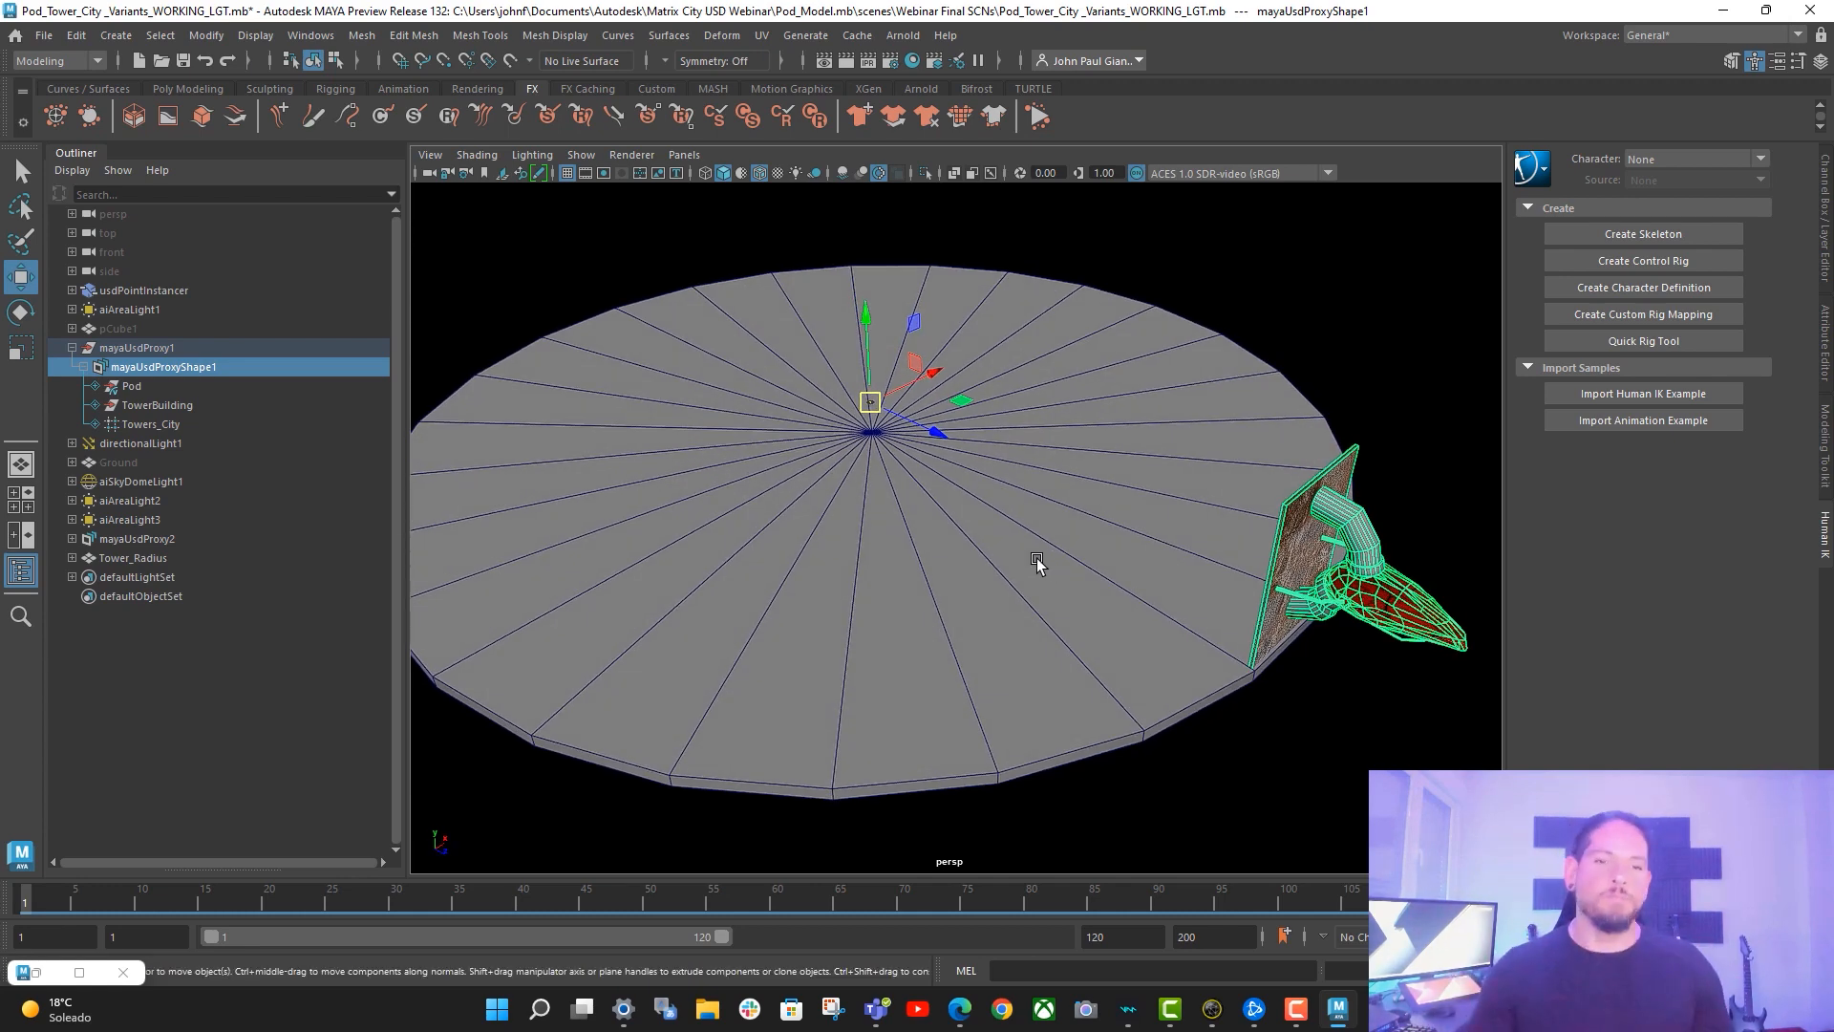
alt+drag(913, 354, 858, 363)
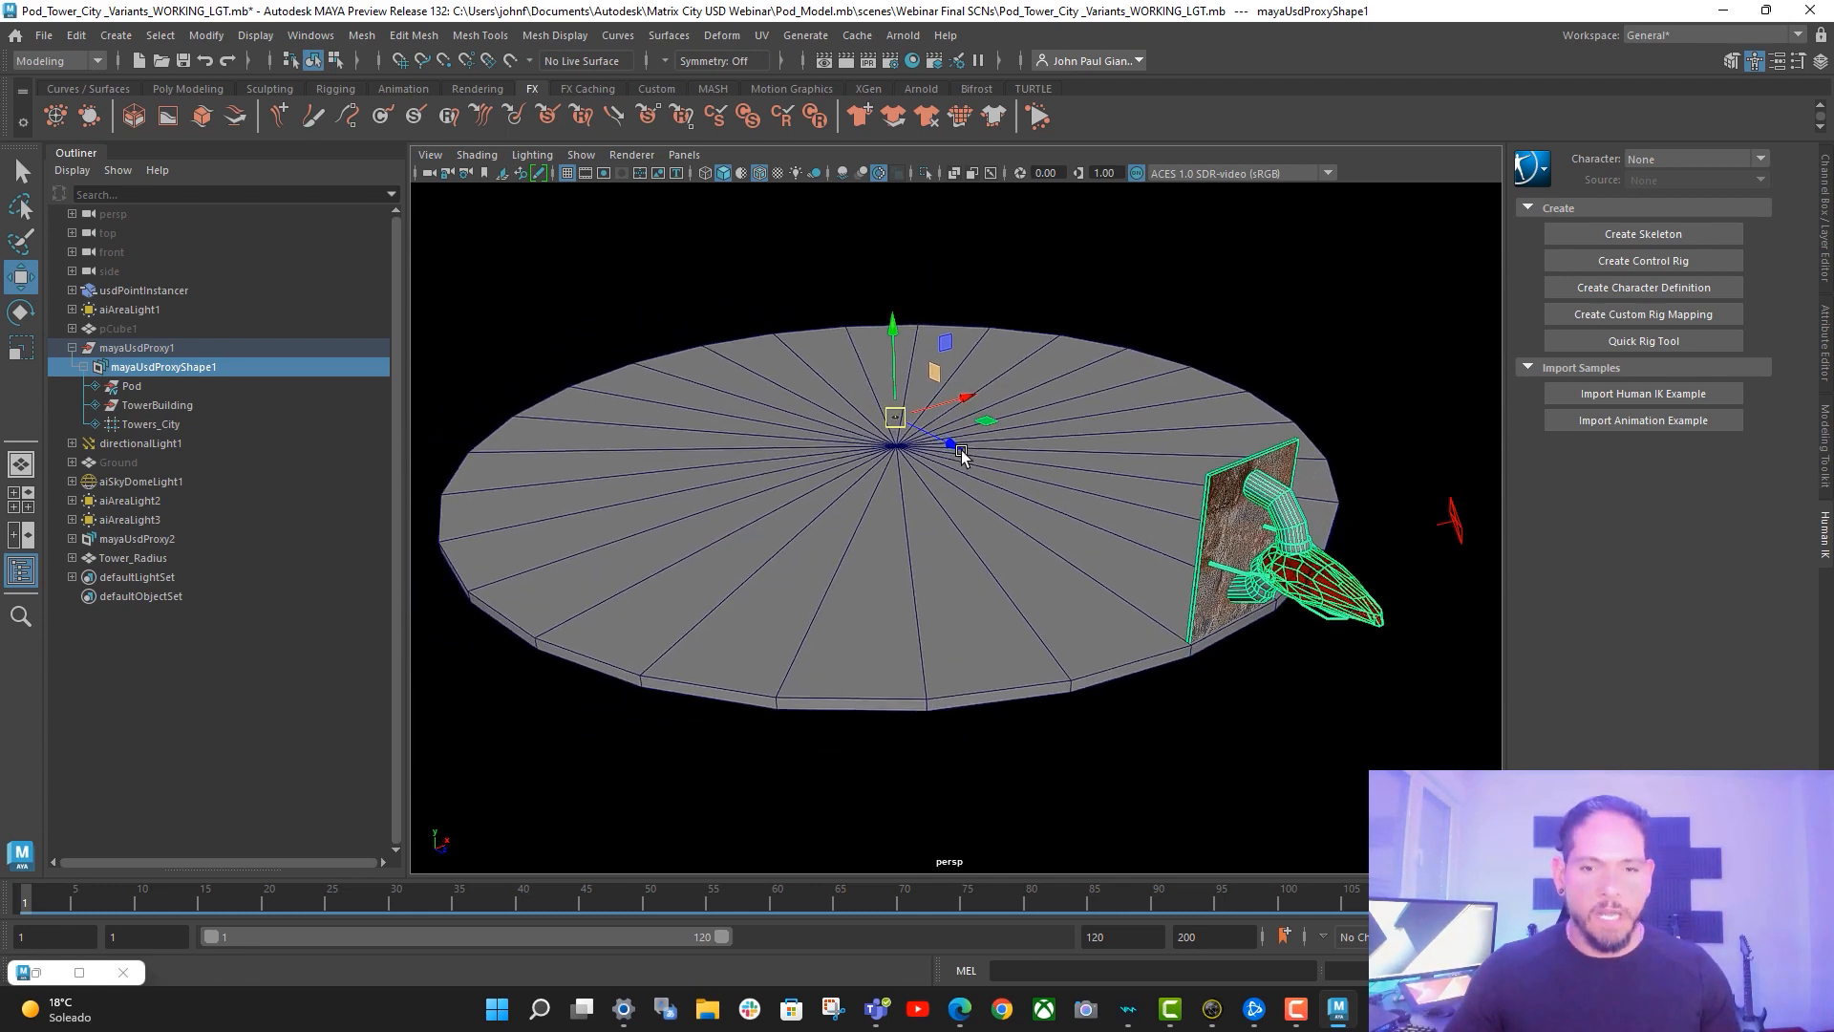
- Reopen the Bifrost graph and examine how the TowerBuilding and Pod prim definitions feed the add_to_stage and add_to_stage1 nodes
click(35, 972)
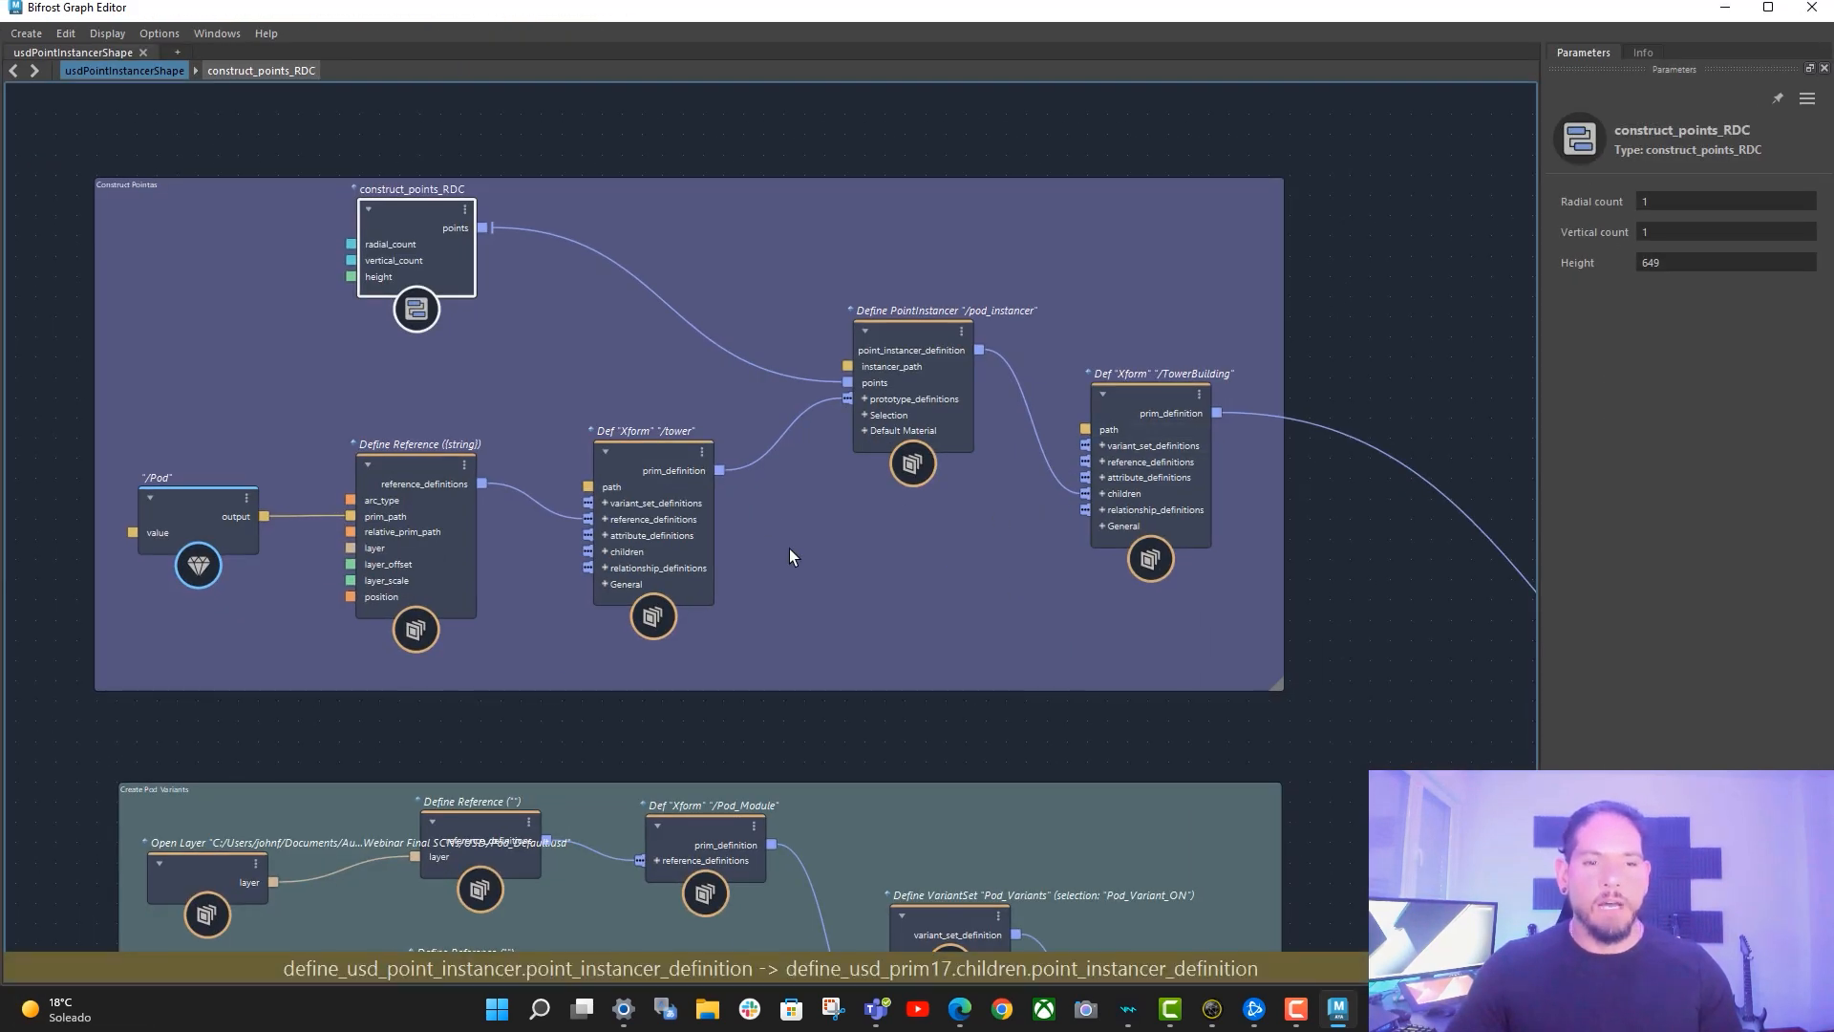
mouse_move(801, 578)
alt+middle_down()
mouse_move(807, 537)
mouse_move(818, 566)
alt+middle_up()
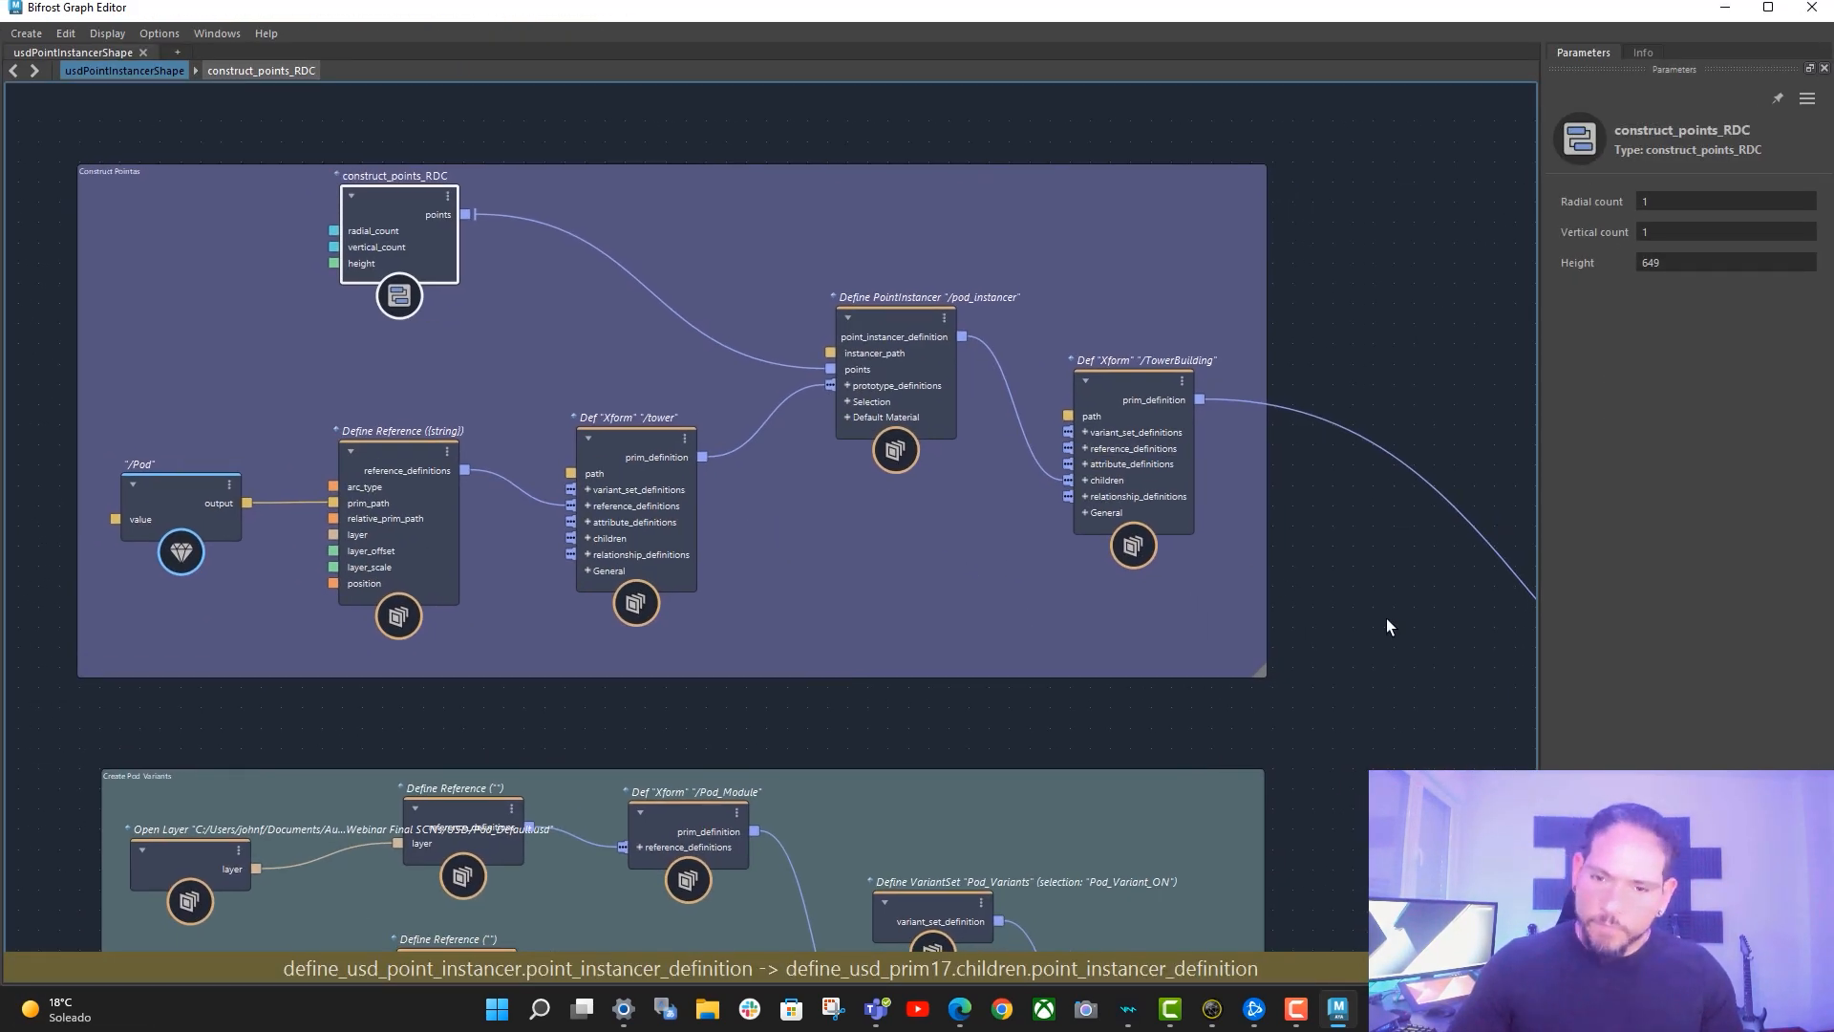
alt+middle_drag(1384, 626, 1184, 619)
scroll(1186, 613, down, 1)
alt+middle_drag(974, 767, 853, 578)
alt+middle_drag(1153, 479, 1173, 542)
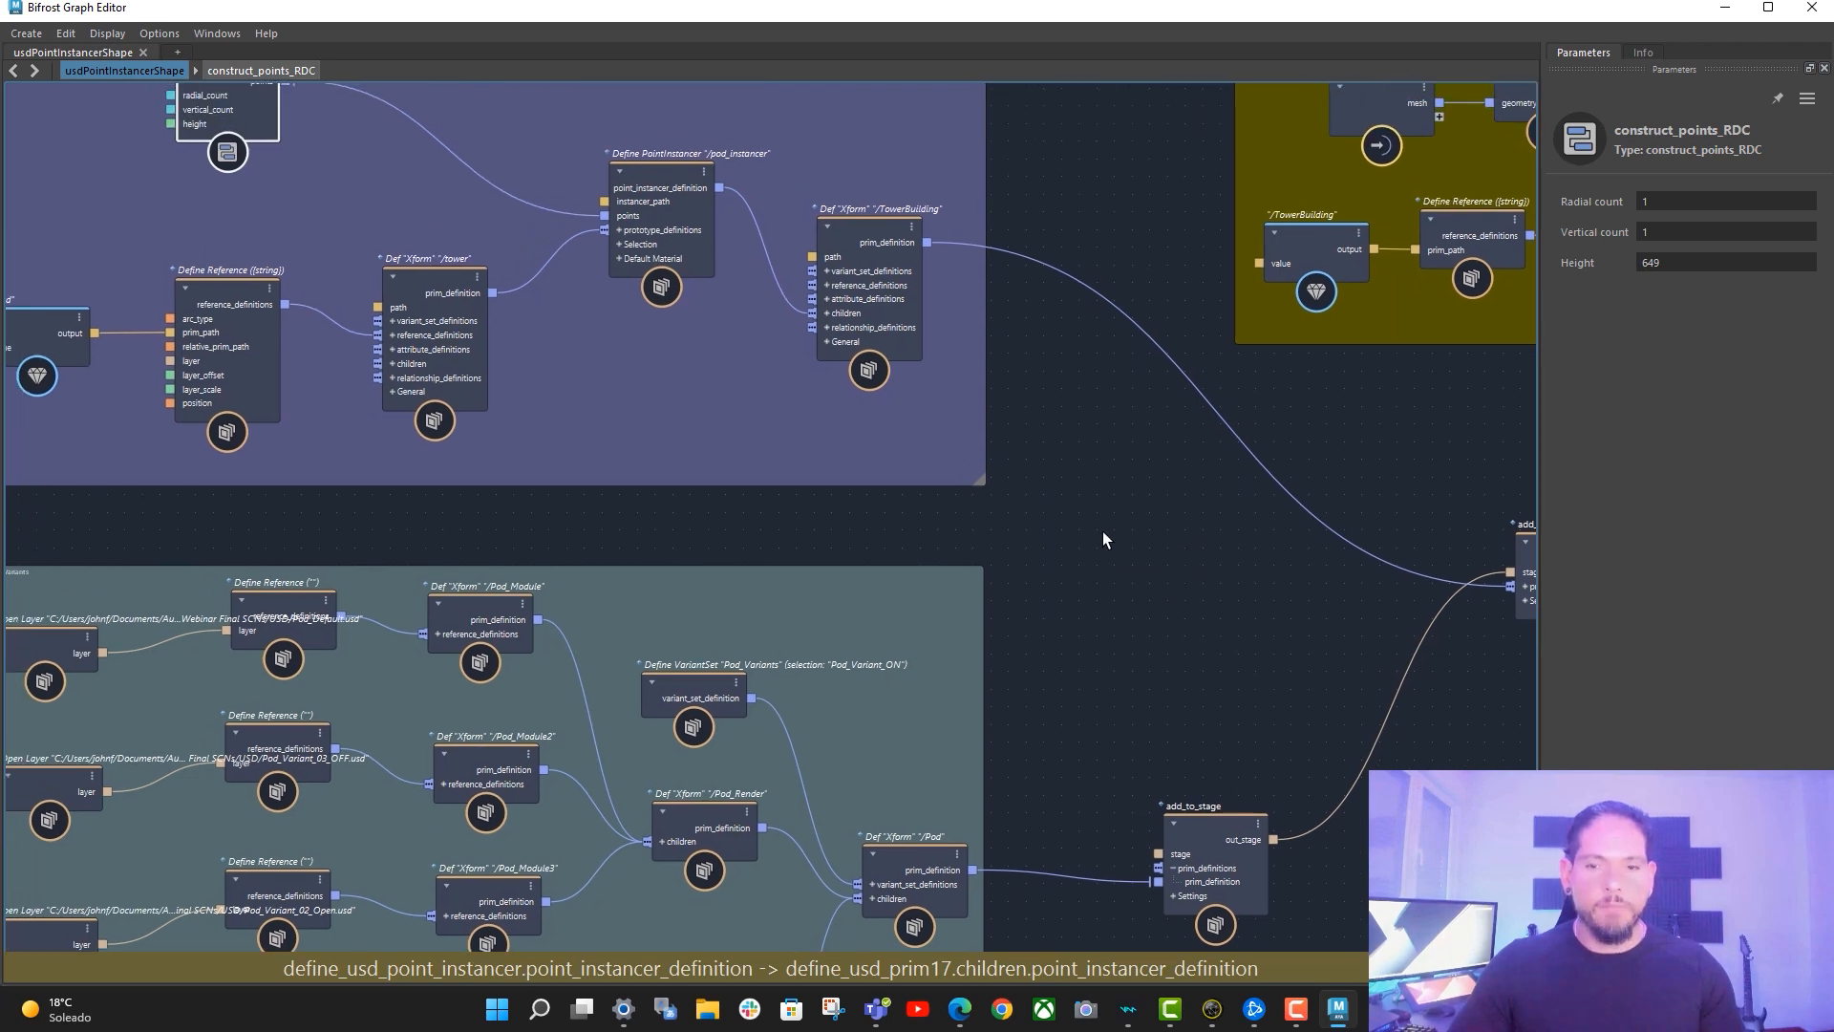
scroll(1103, 531, down, 1)
alt+middle_drag(1237, 630, 1198, 615)
scroll(1087, 590, down, 1)
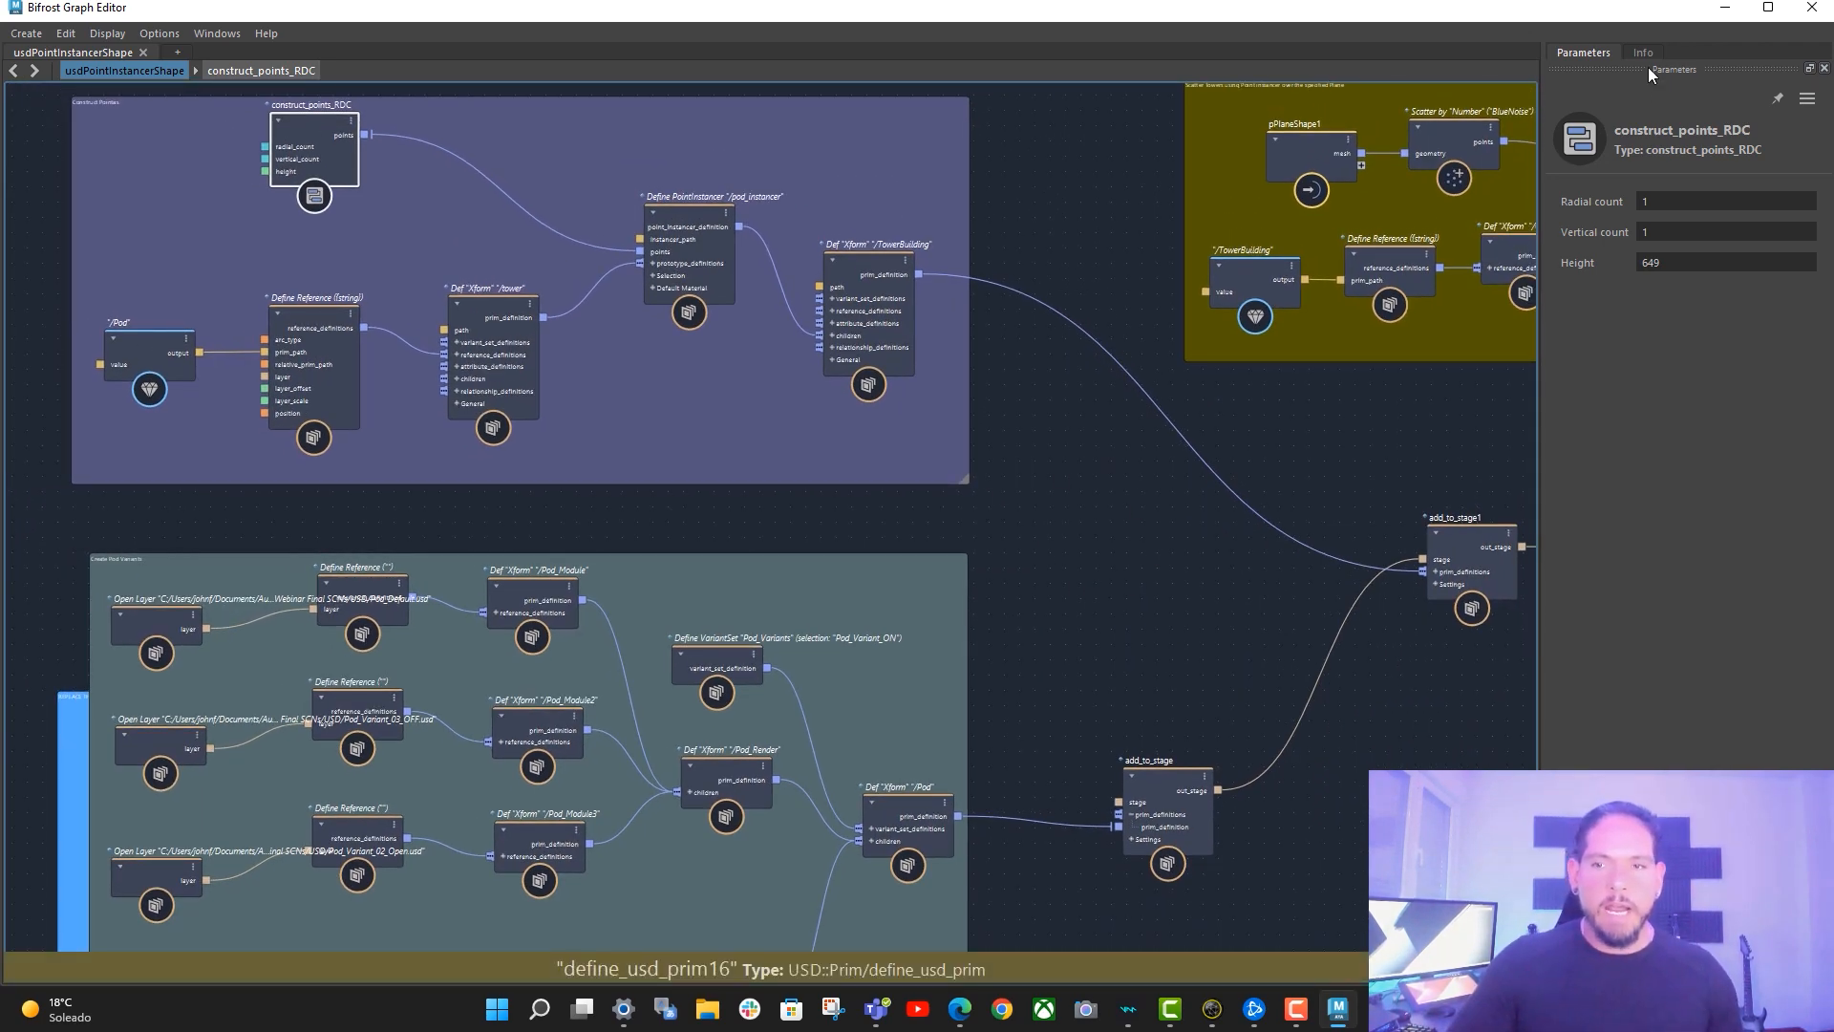
alt+middle_drag(1154, 537, 1154, 555)
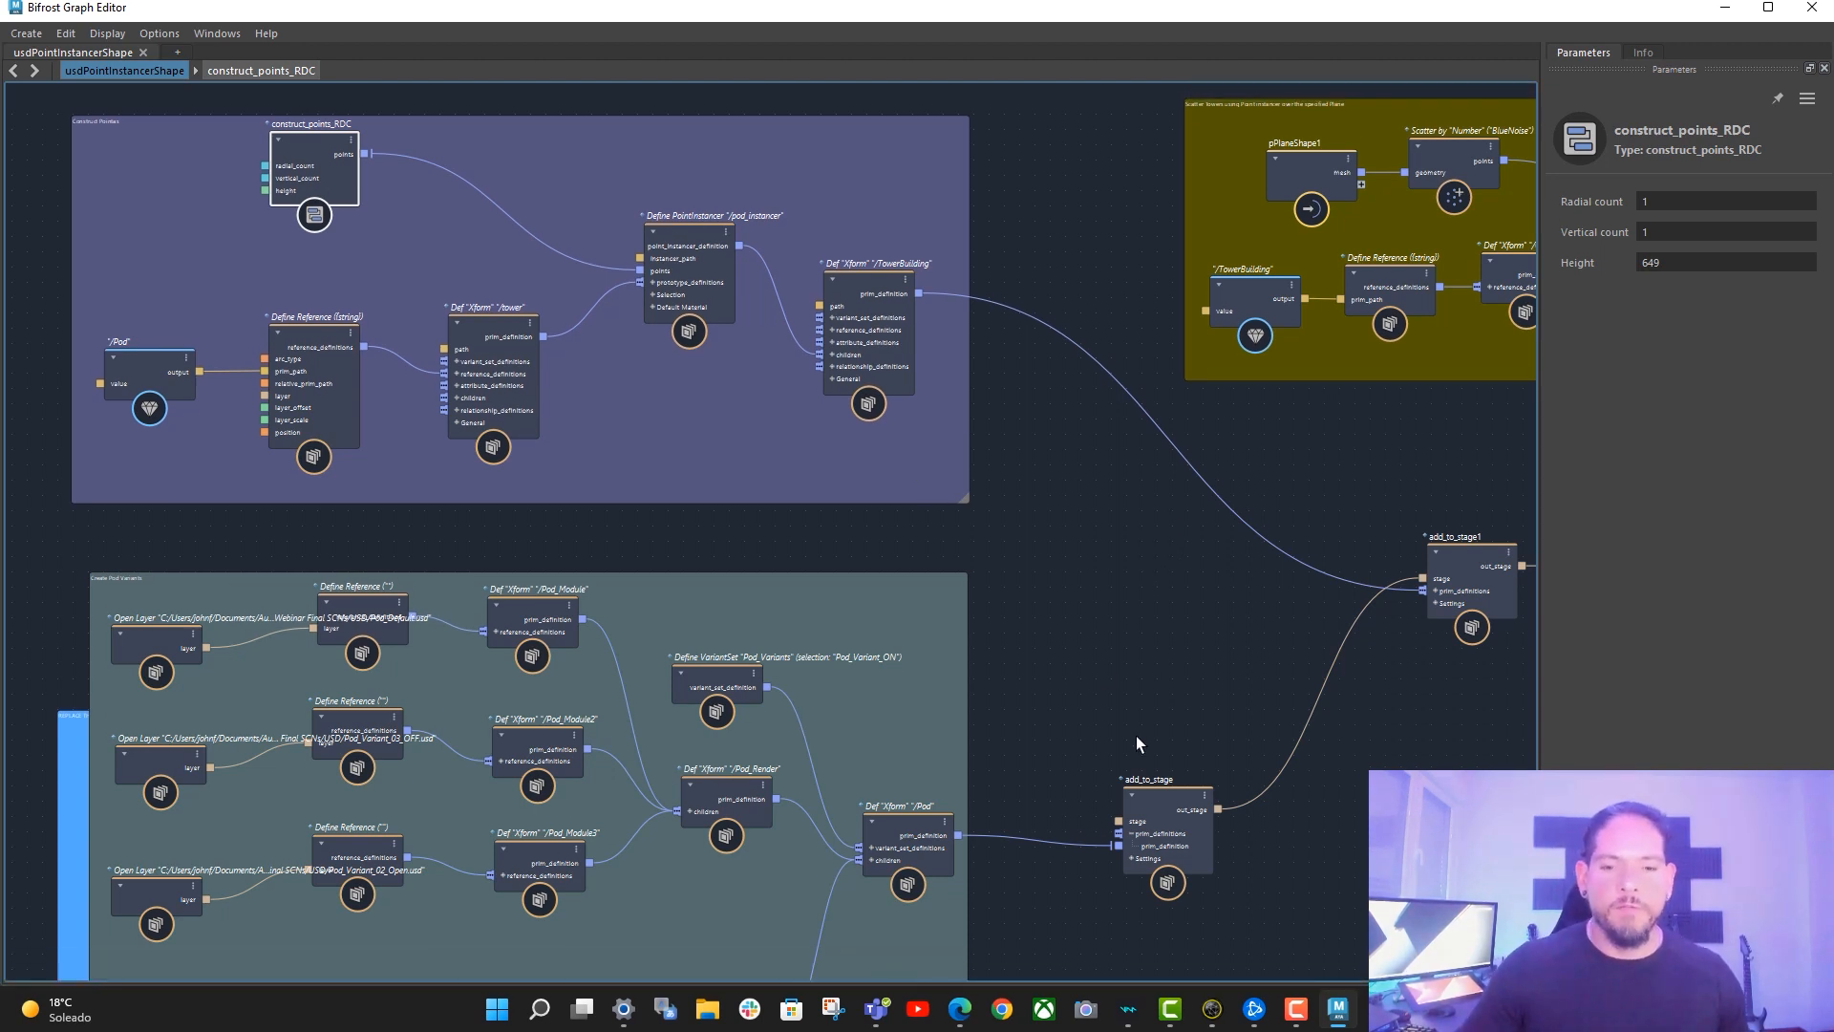
- Nudge the add_to_stage node slightly closer to the Pod Xform node in the graph
drag(1179, 796, 1149, 791)
alt+middle_drag(1123, 659, 1105, 659)
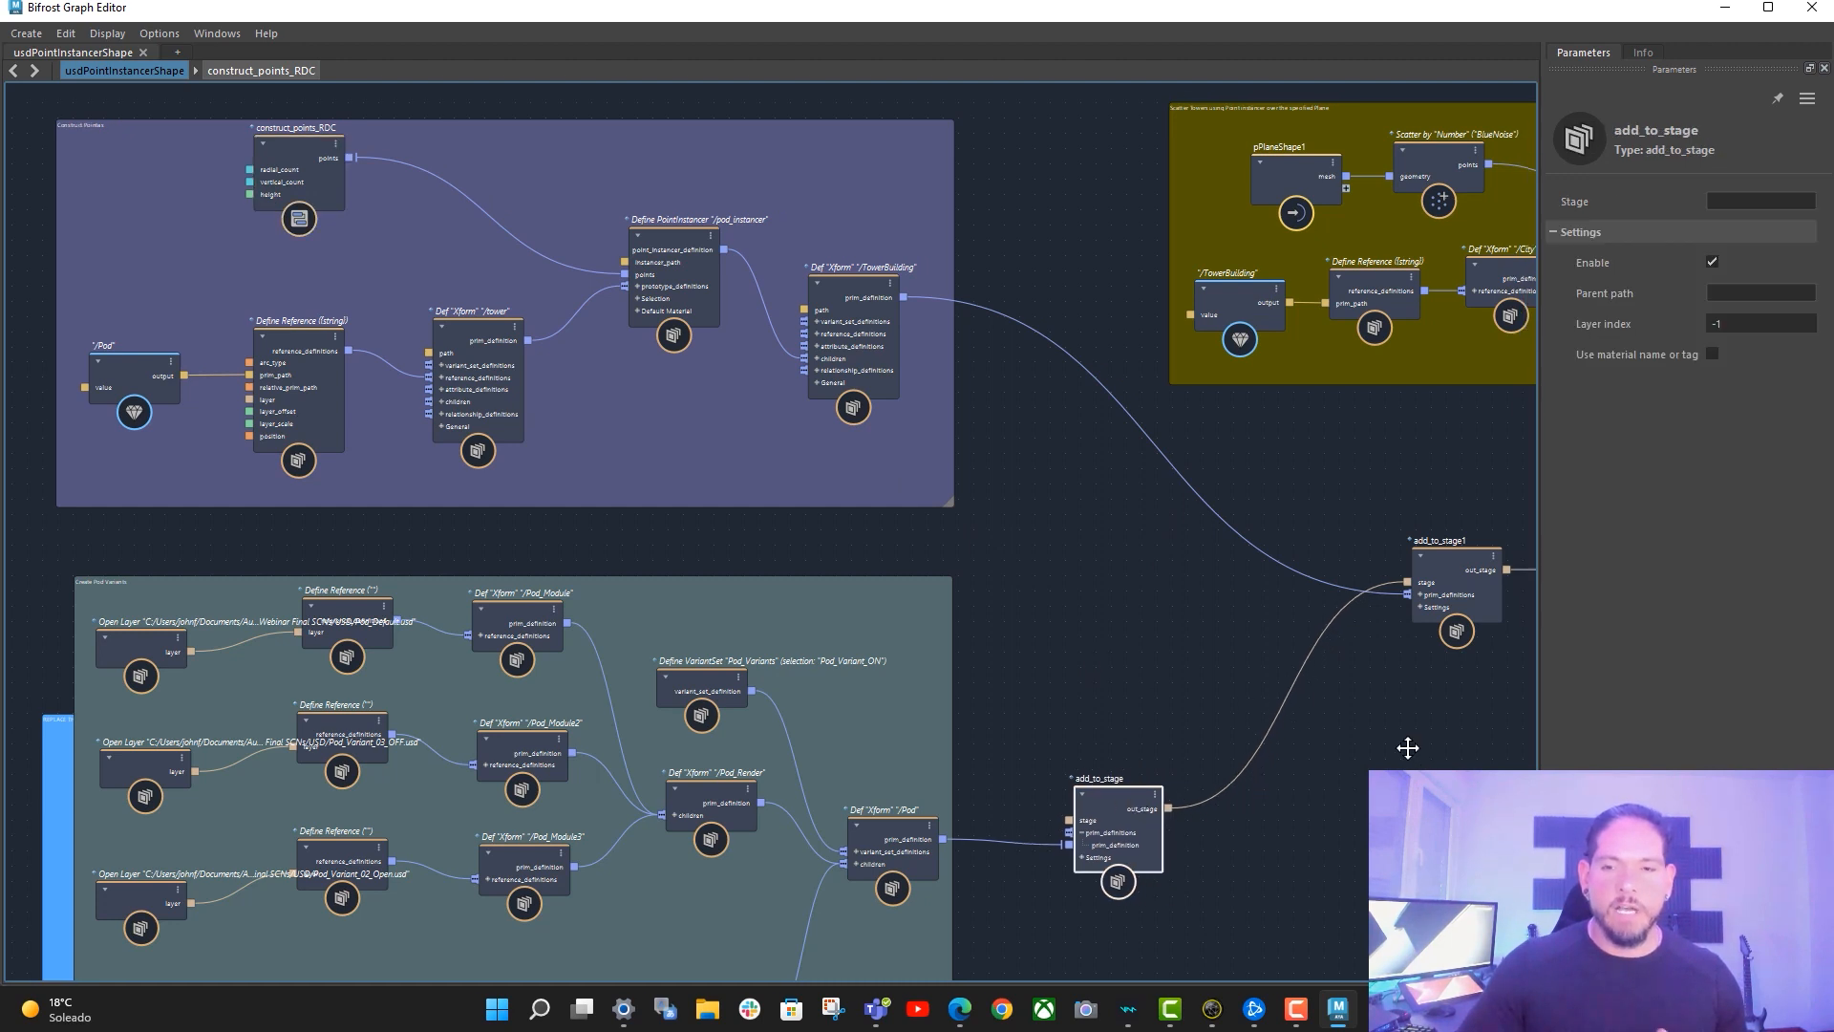
alt+middle_drag(1407, 747, 1360, 755)
- Switch to the Maya scene and examine the Pod, TowerBuilding and Towers_City prims under mayaUsdProxyShape1
click(1724, 10)
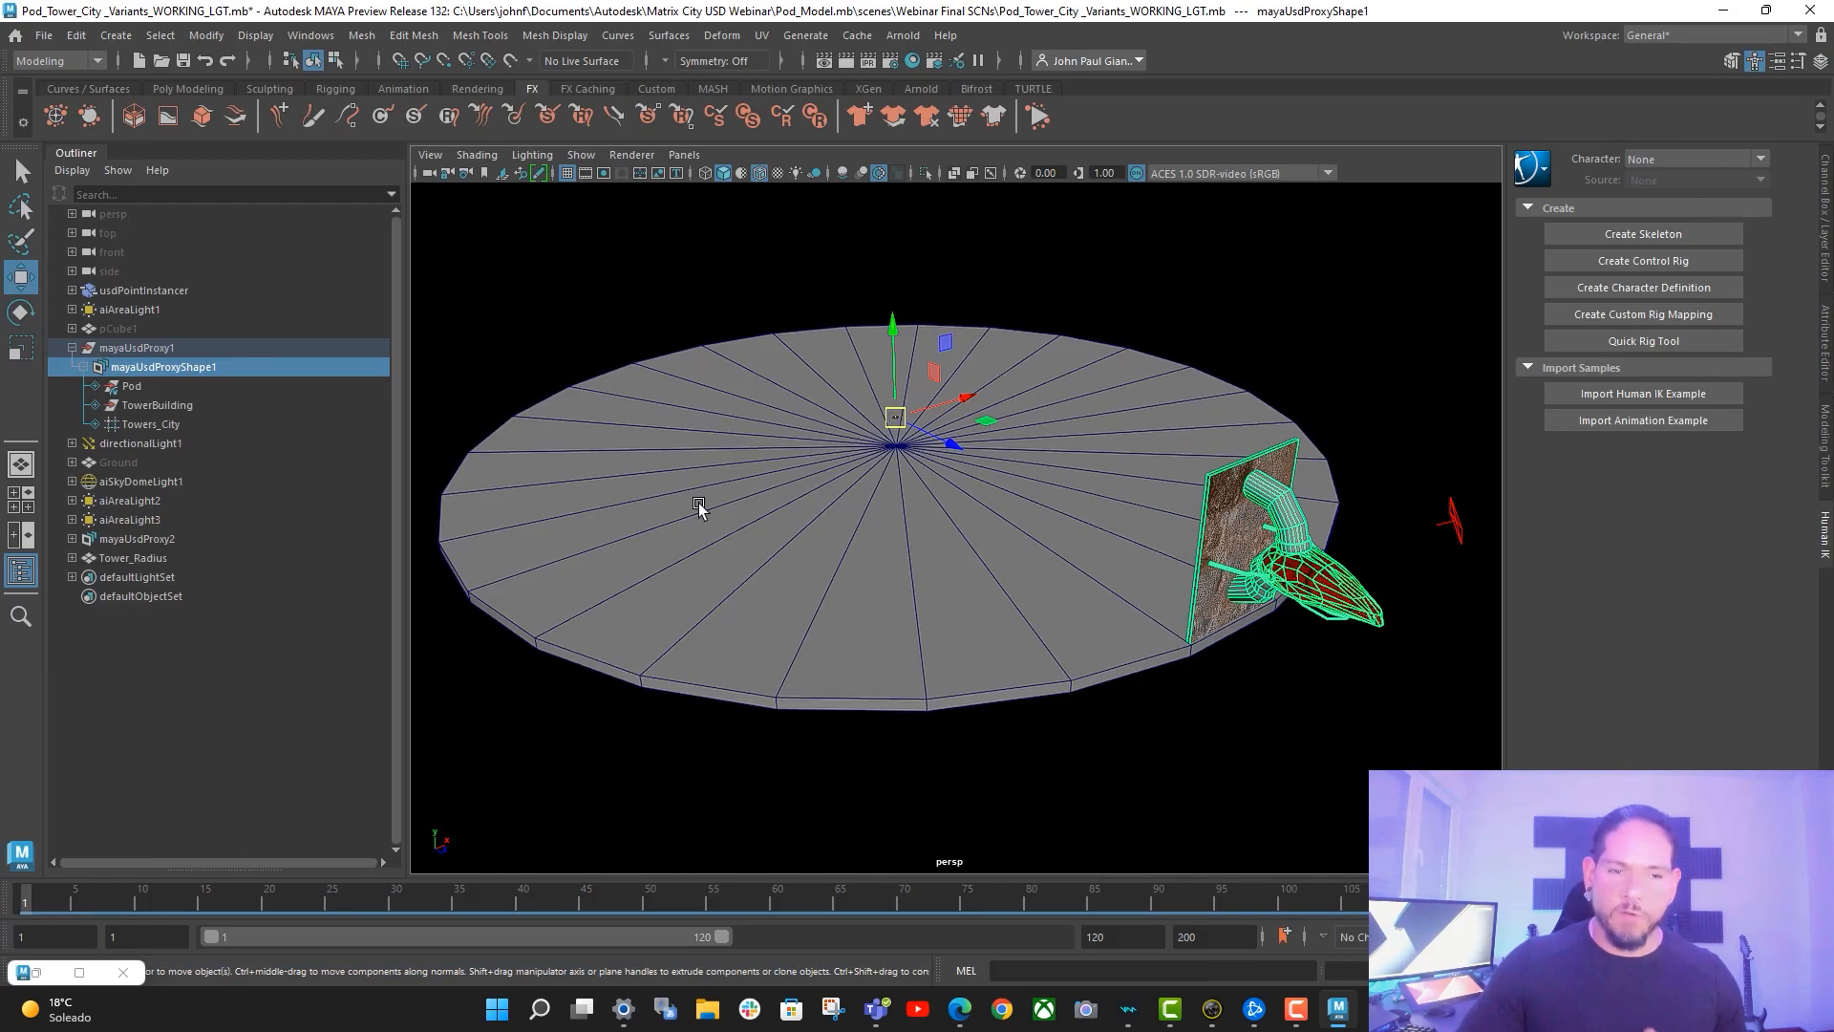
click(132, 387)
click(170, 366)
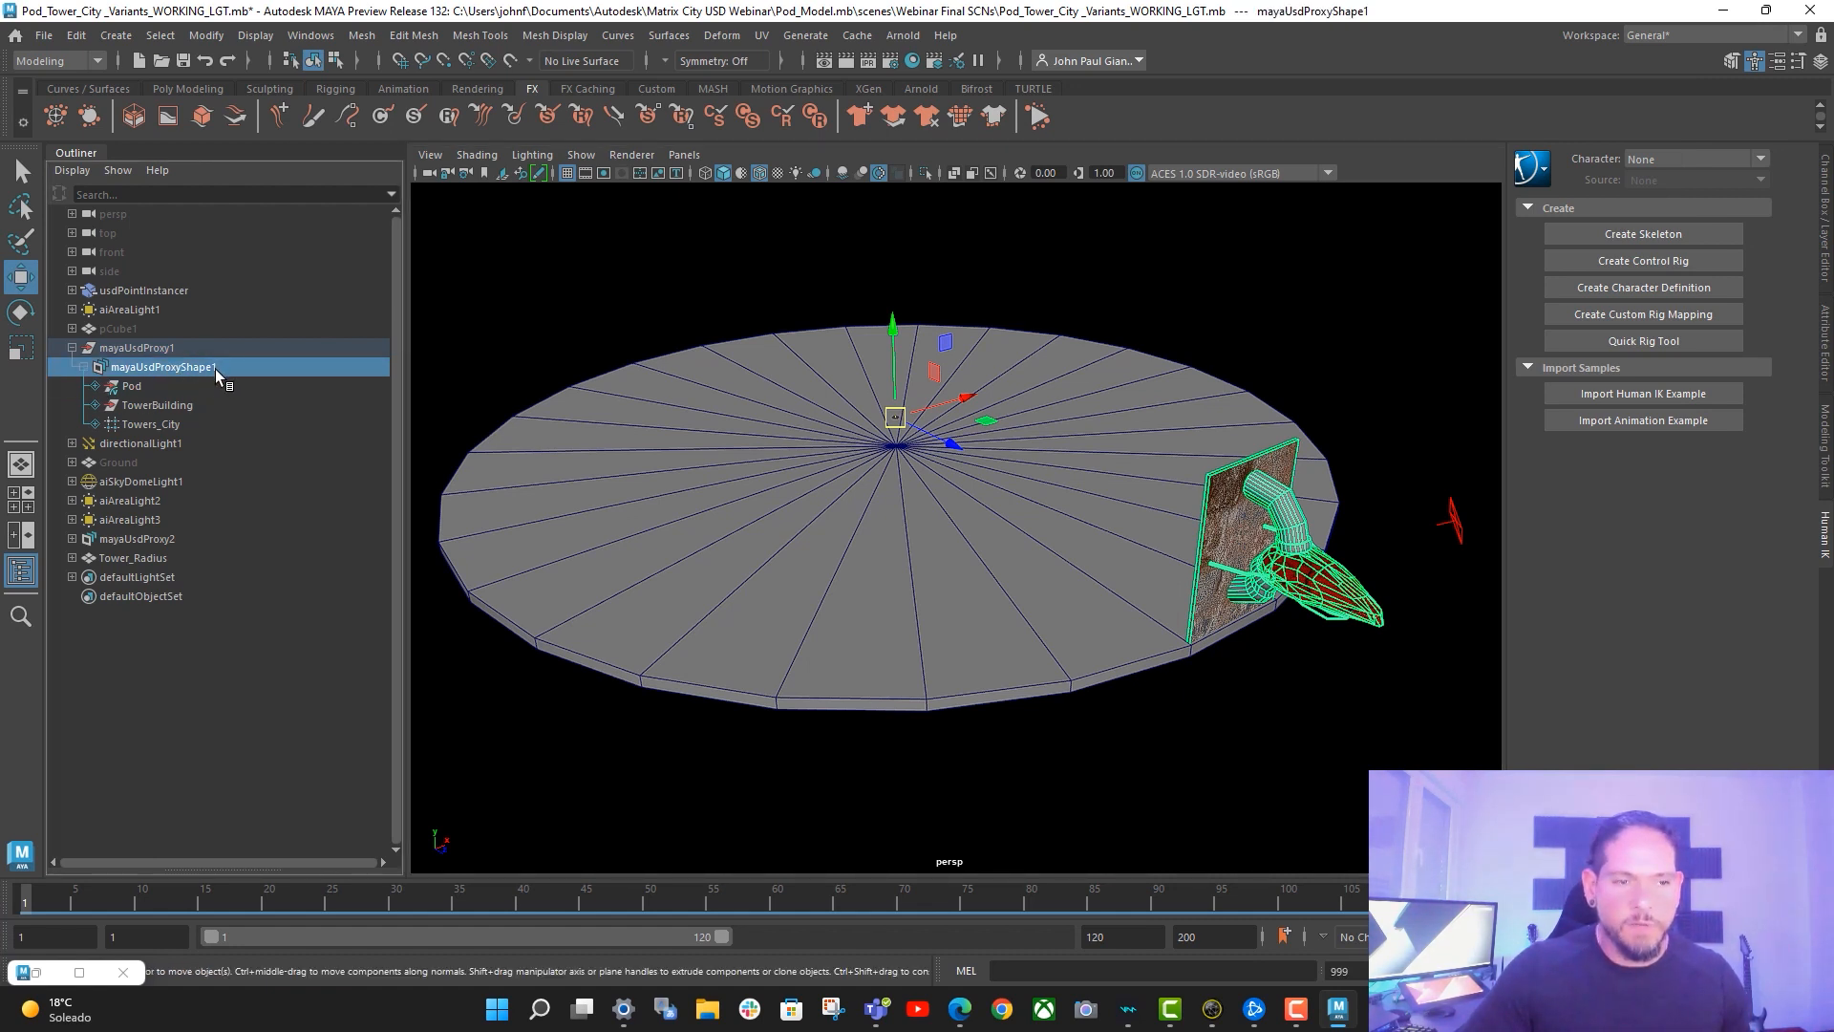
click(132, 387)
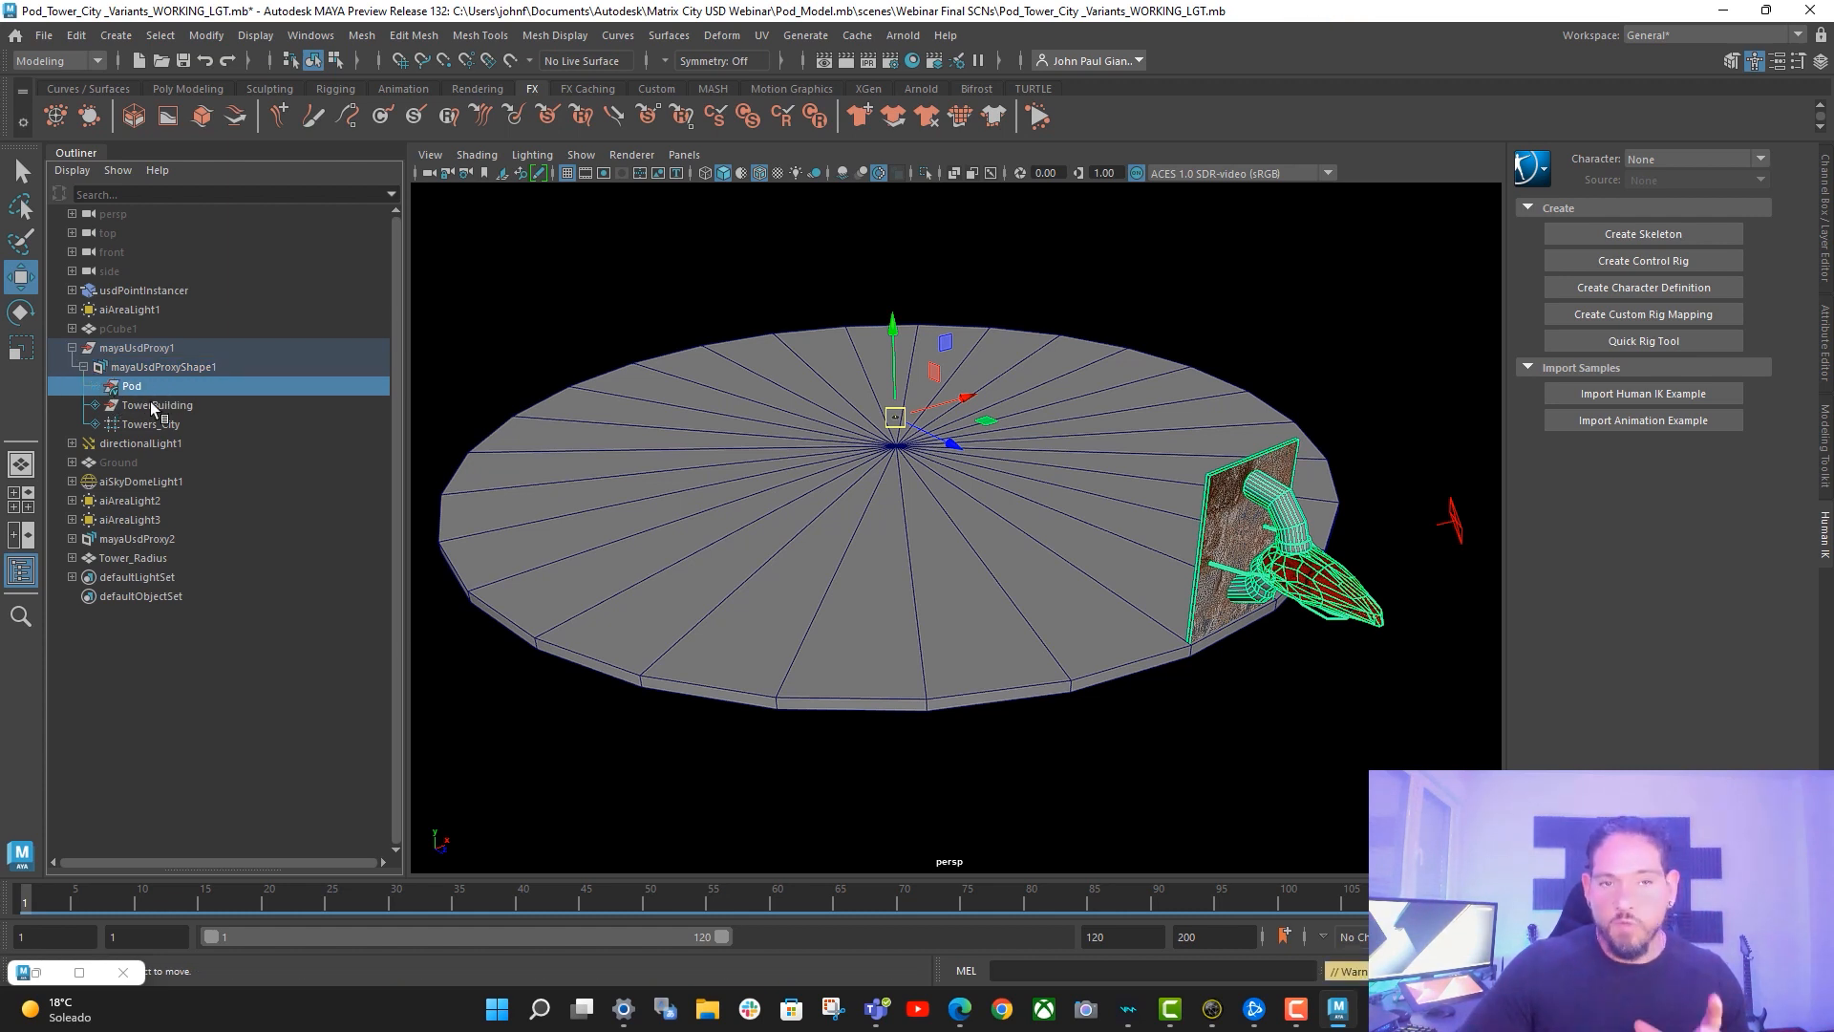
click(157, 407)
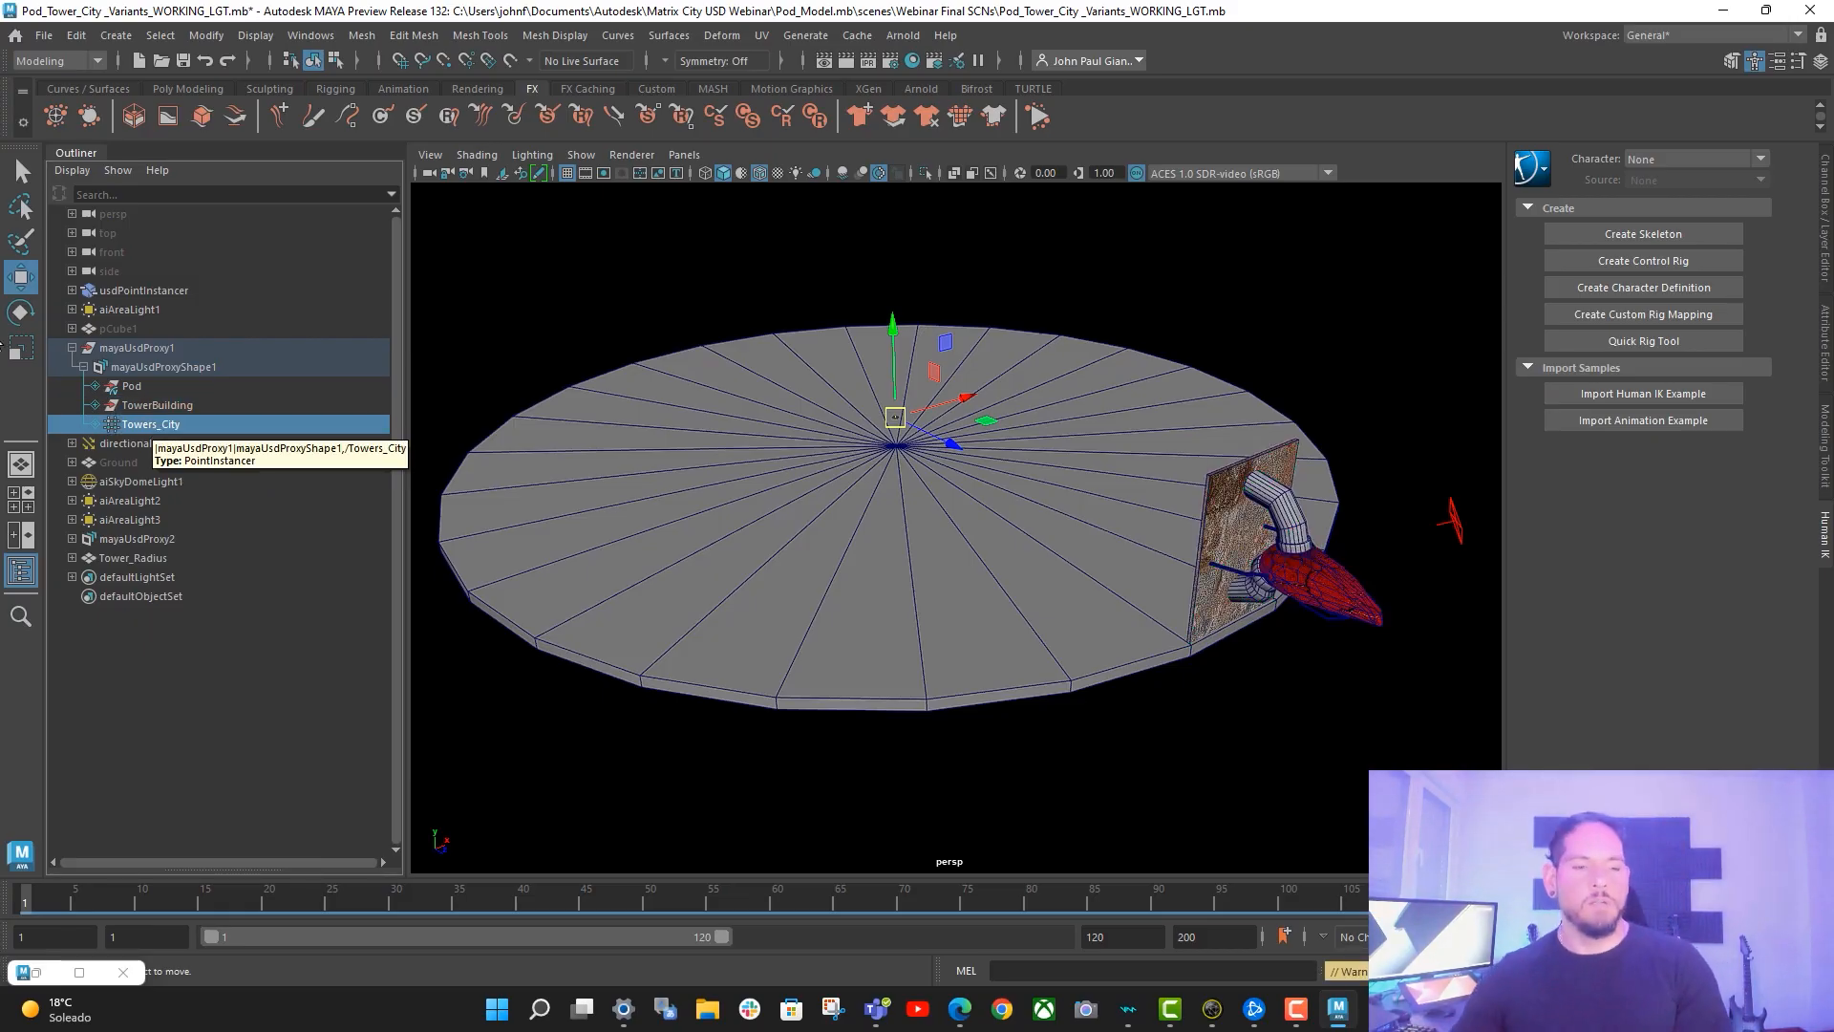
click(158, 401)
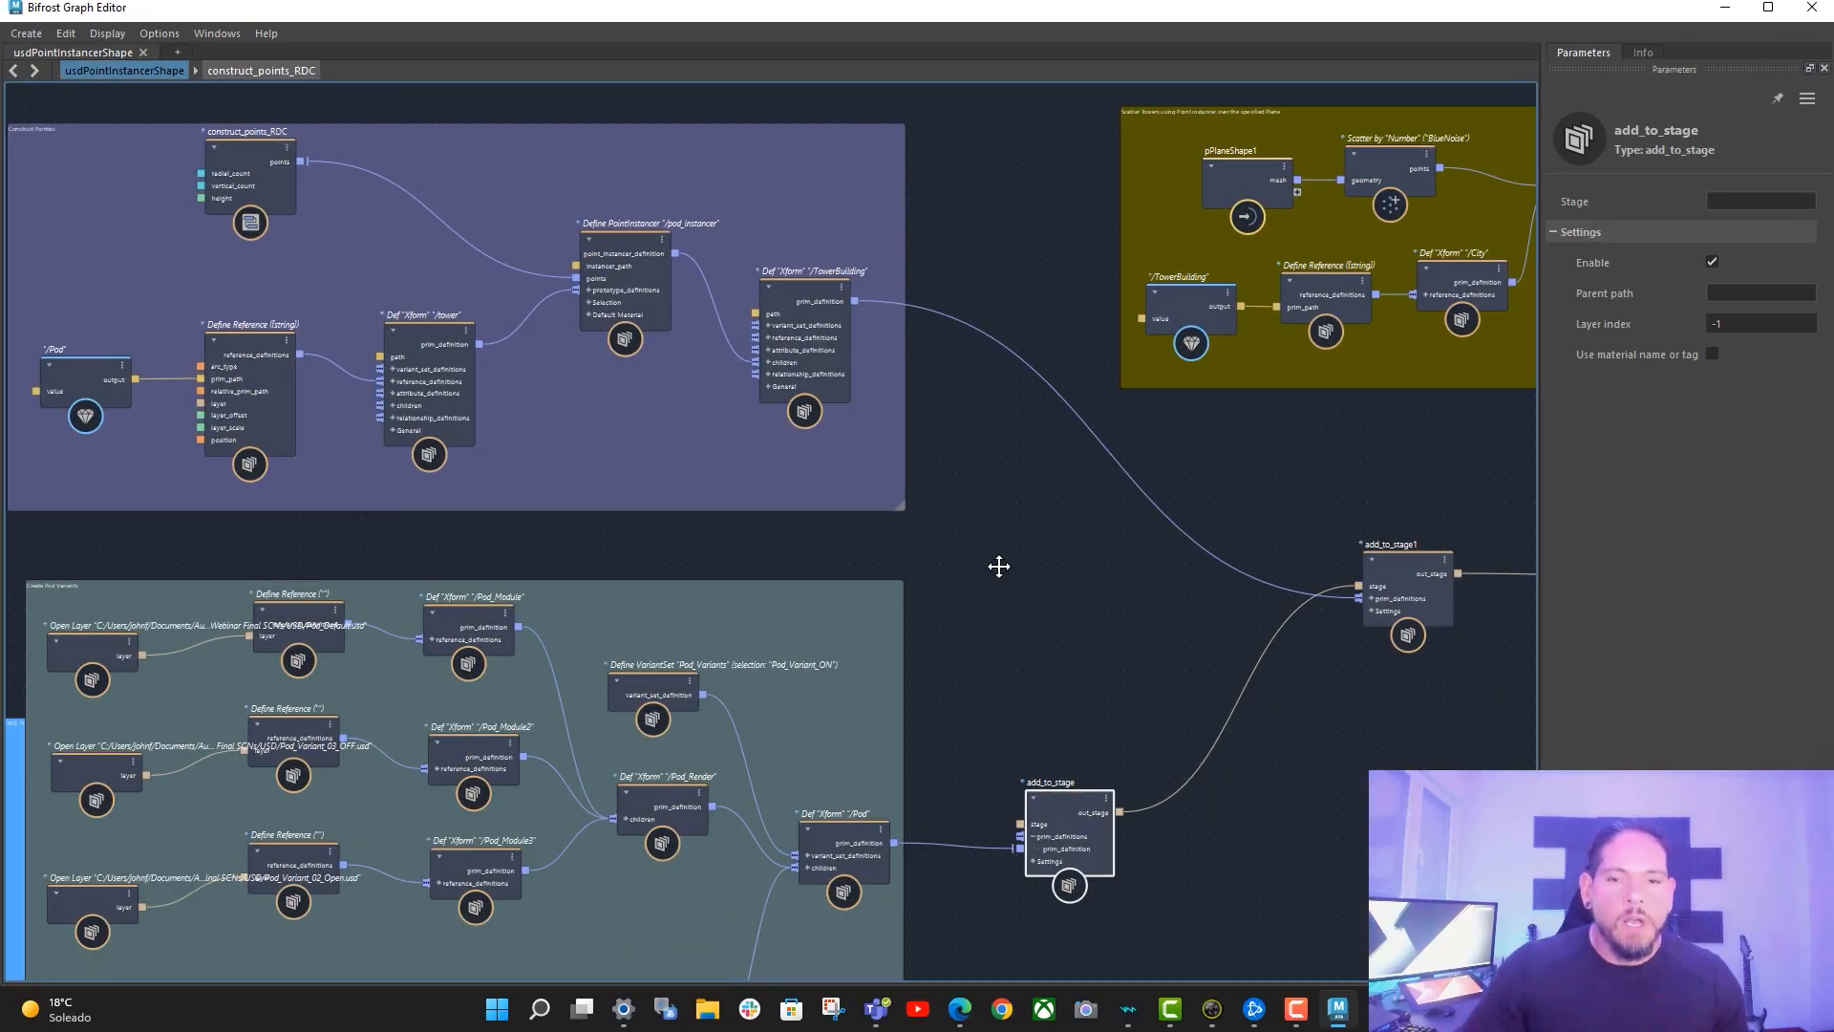
- Shift the add_to_stage1 node slightly down and left, and the add_to_stage node slightly left, in the Bifrost graph
middle_drag(998, 566, 871, 564)
click(1238, 573)
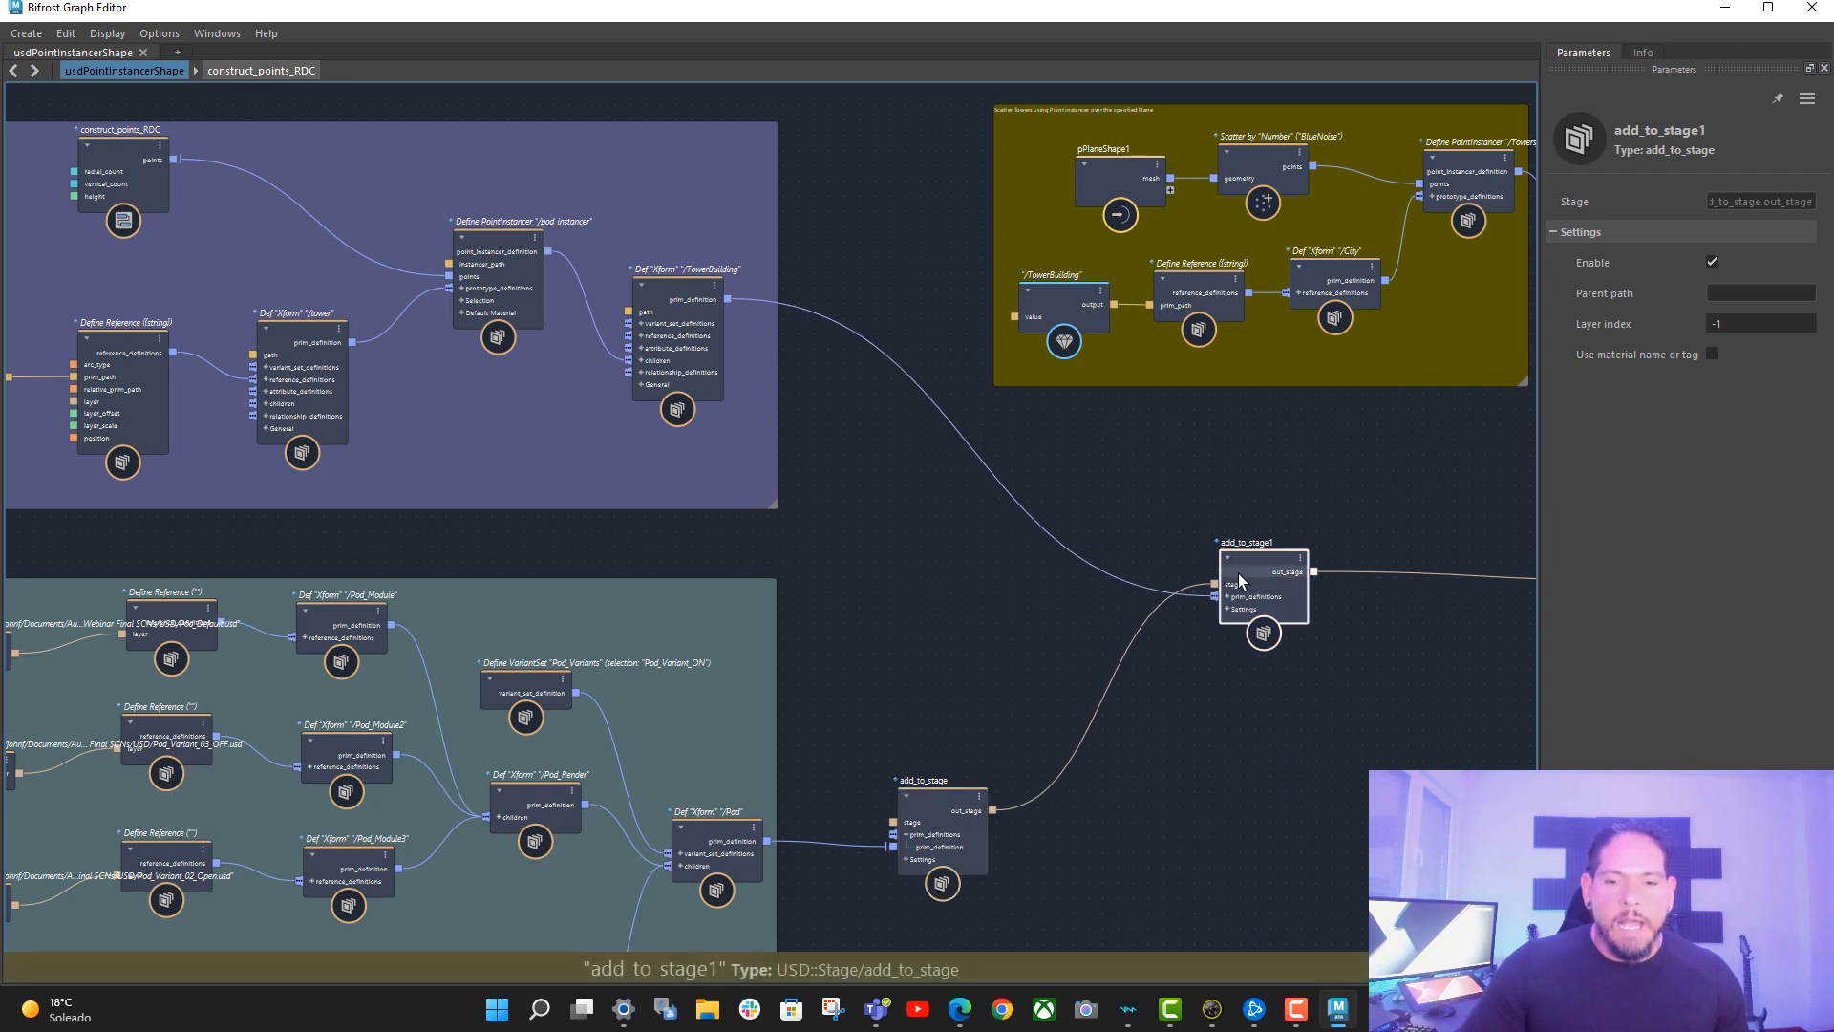
mouse_move(1238, 594)
mouse_down()
mouse_move(1266, 581)
mouse_move(1215, 592)
mouse_move(1222, 611)
mouse_up()
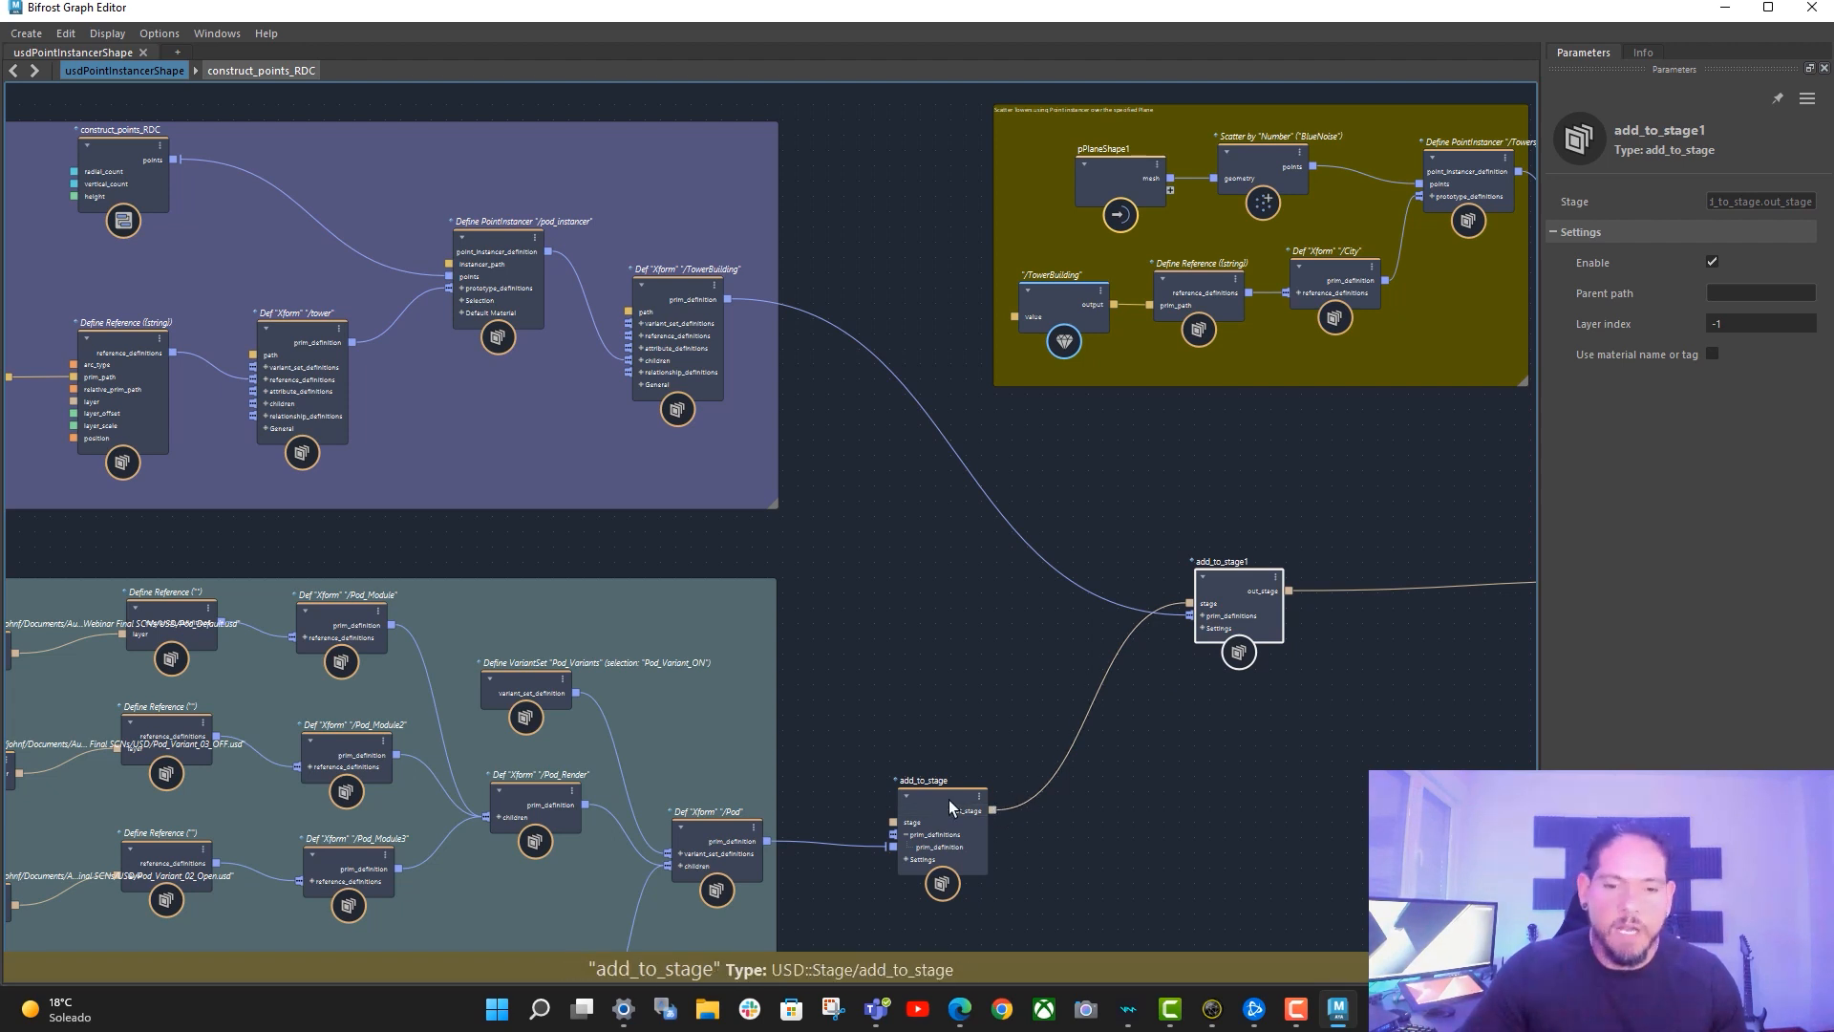
drag(940, 799, 931, 799)
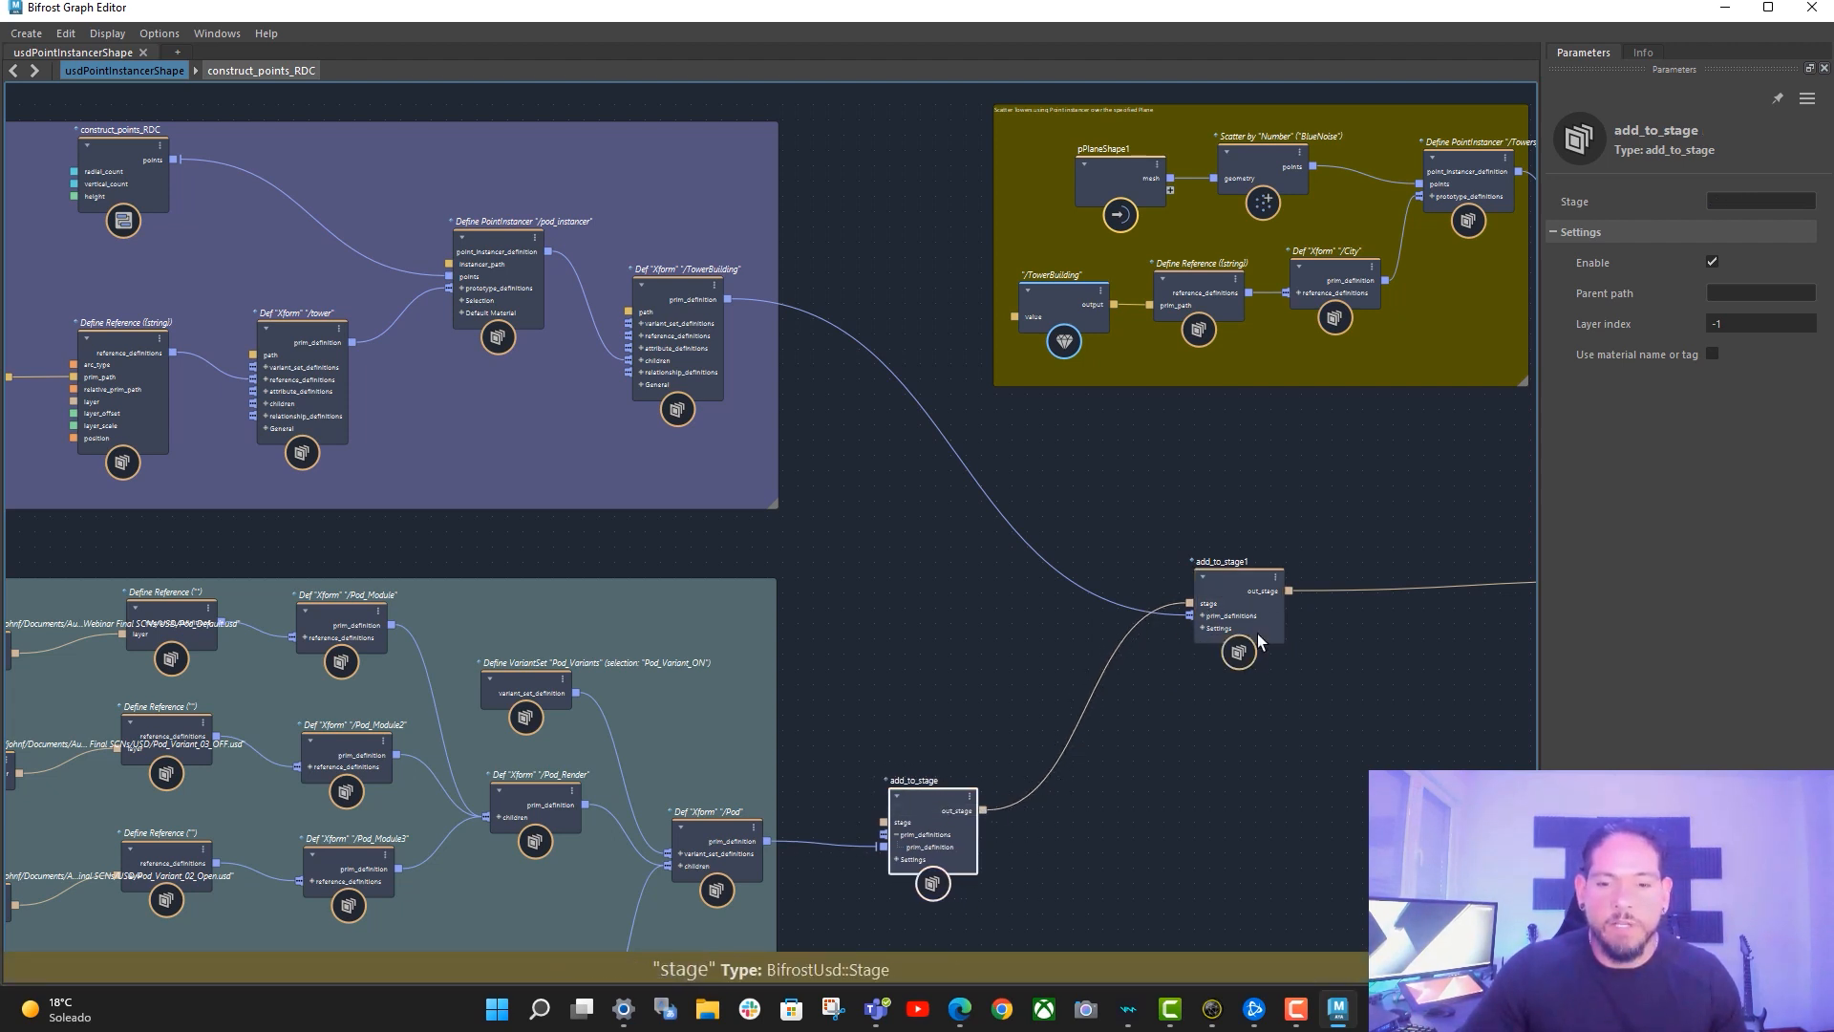
- Check which node types can be created for the prim_definitions input of the add_to_stage1 node
right_click(1236, 617)
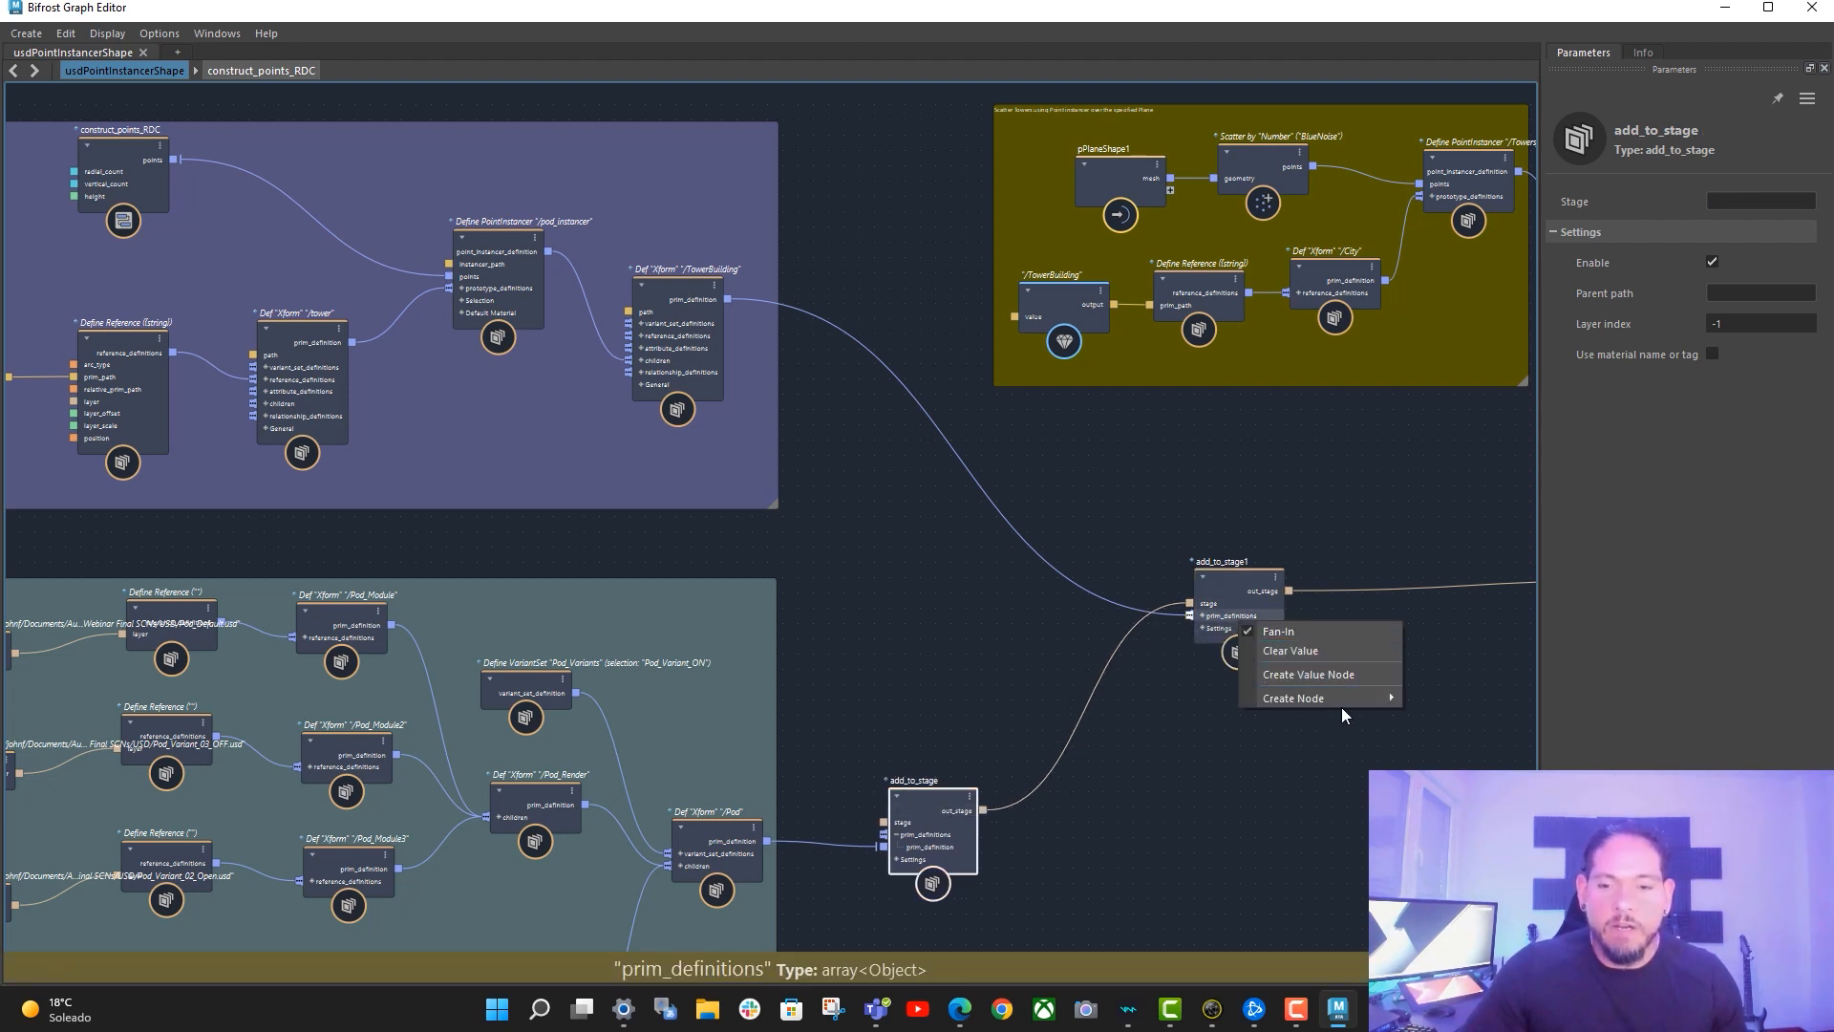
mouse_move(1349, 697)
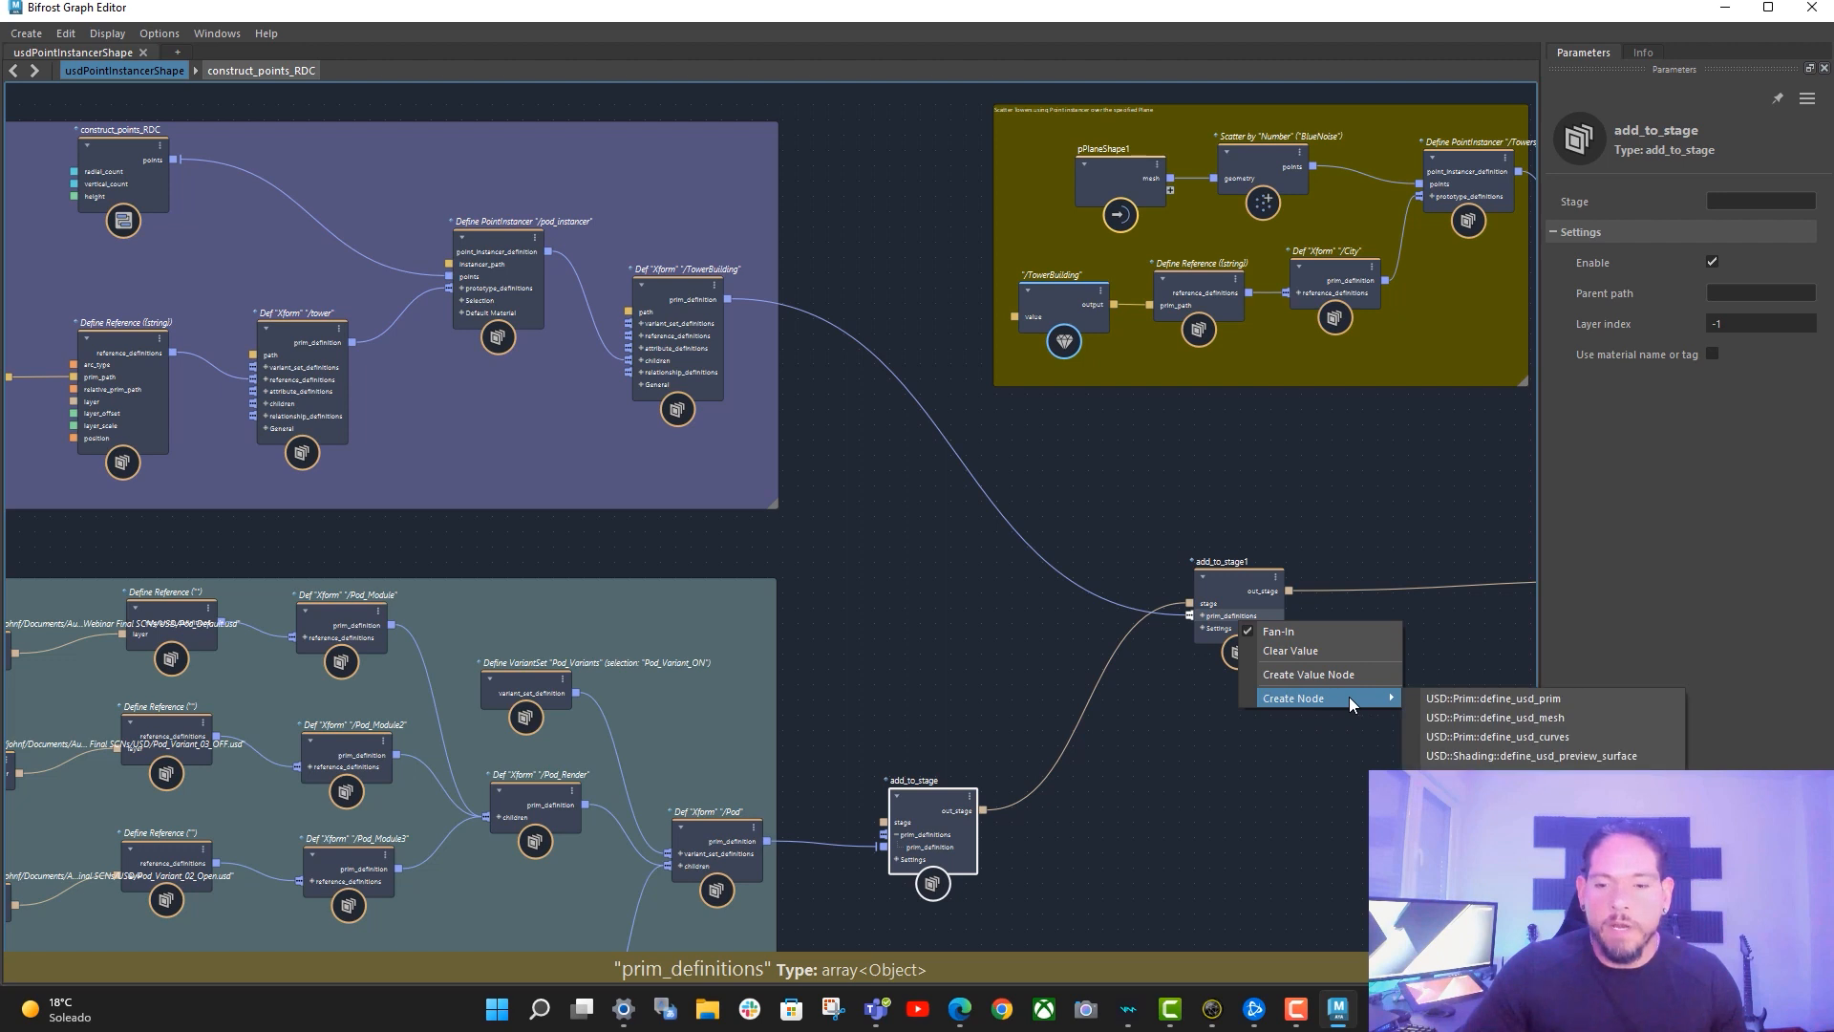
click(1555, 700)
- Inspect the TowerBuilding Xform node close up and shift it slightly closer to the pod_instancer node
click(673, 279)
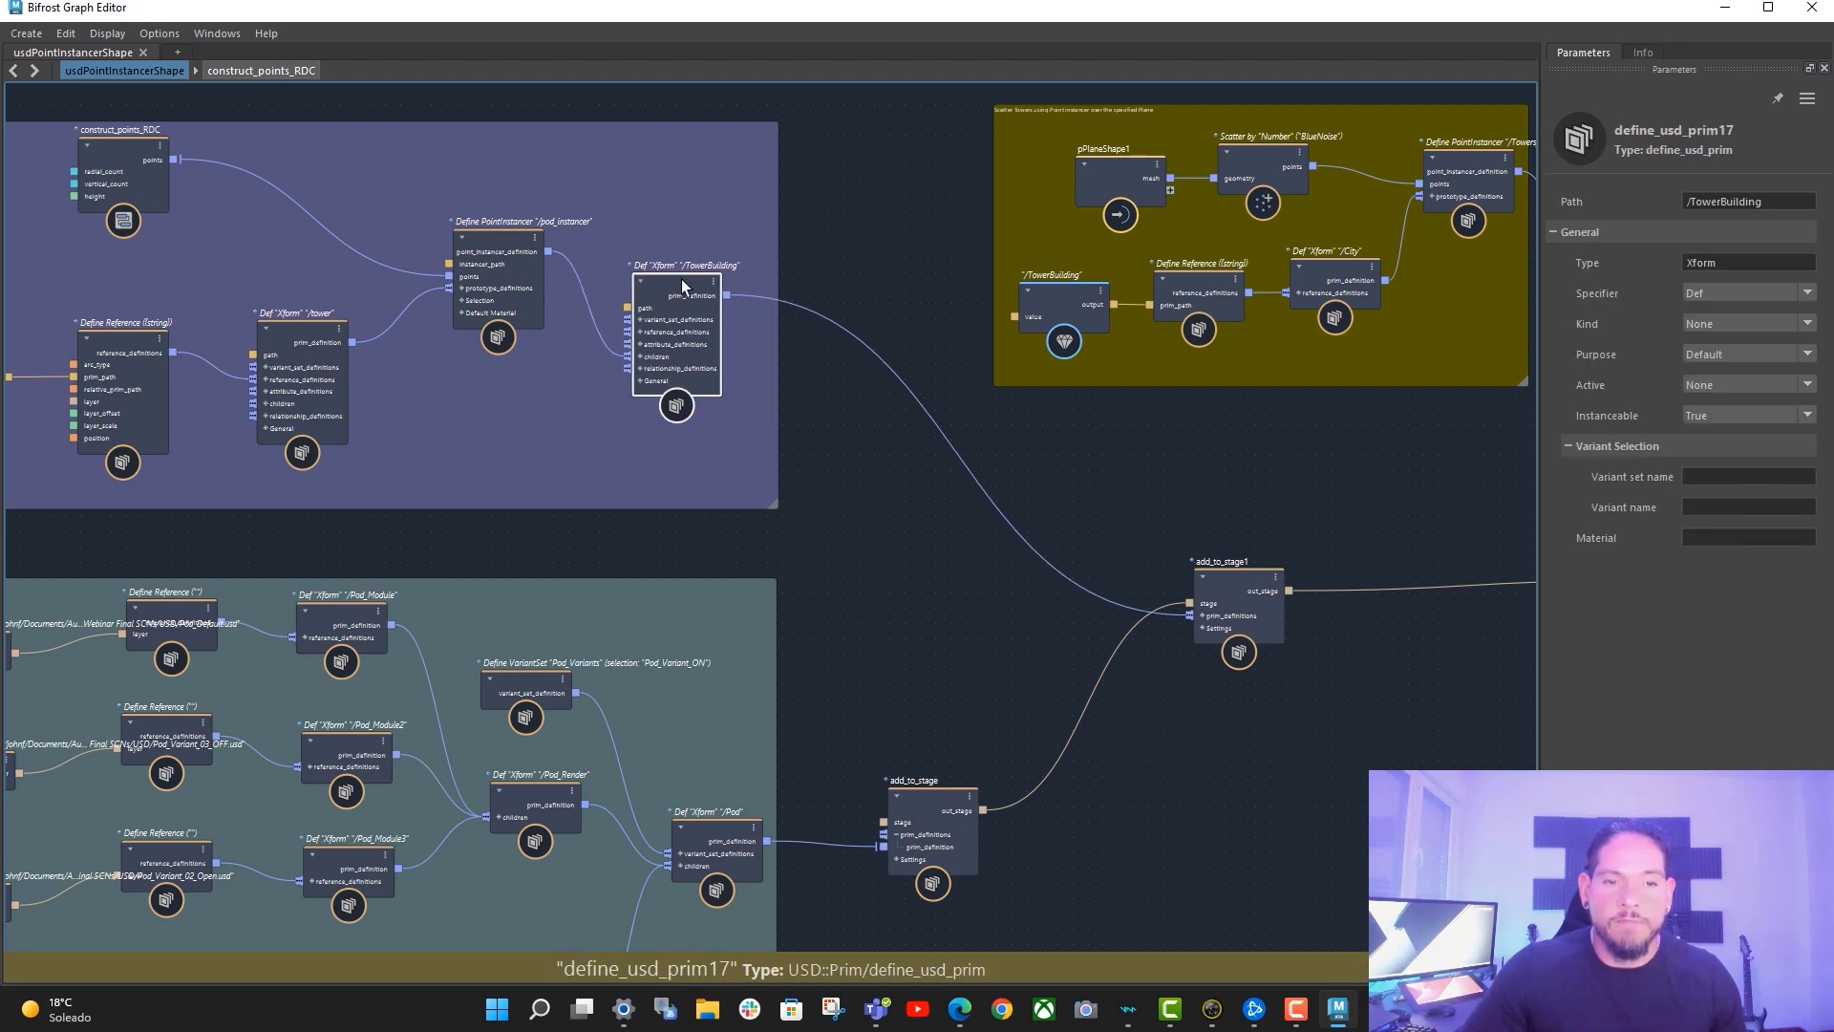
scroll(822, 232, up, 2)
scroll(814, 254, up, 3)
middle_drag(814, 251, 1143, 212)
middle_drag(1178, 310, 1125, 319)
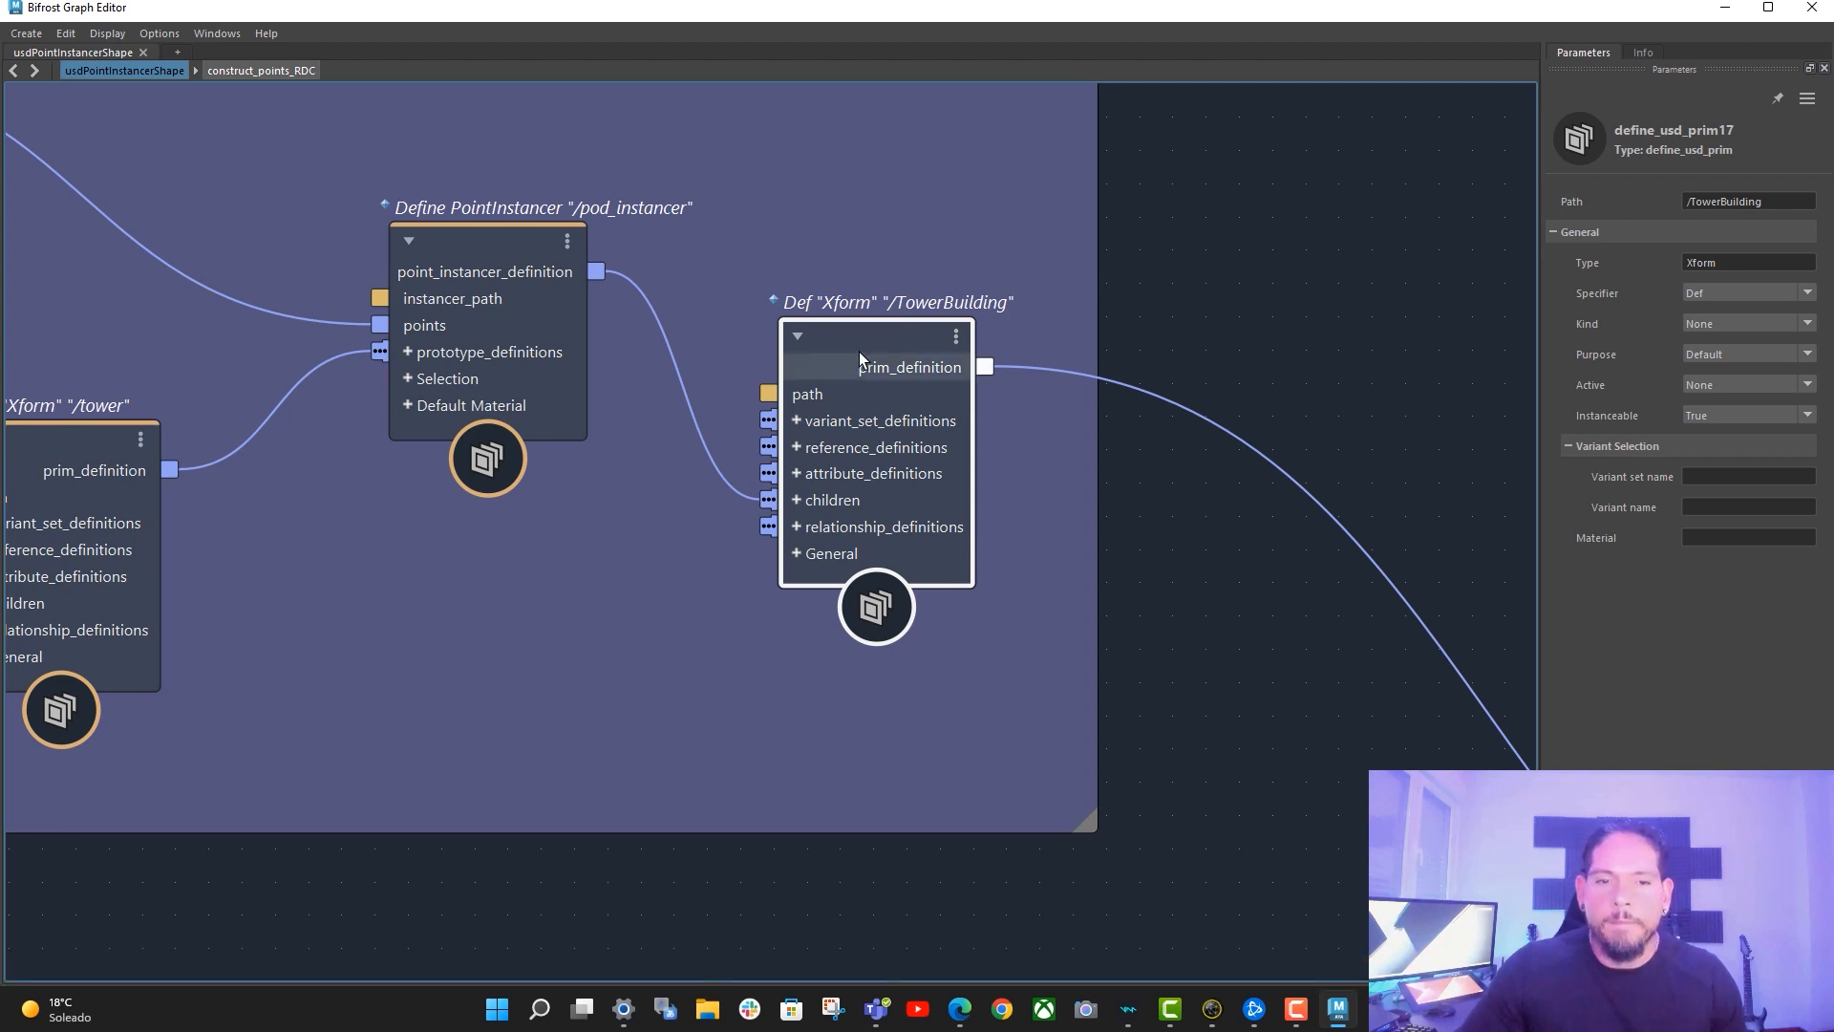
drag(858, 351, 834, 351)
middle_drag(1274, 298, 1283, 309)
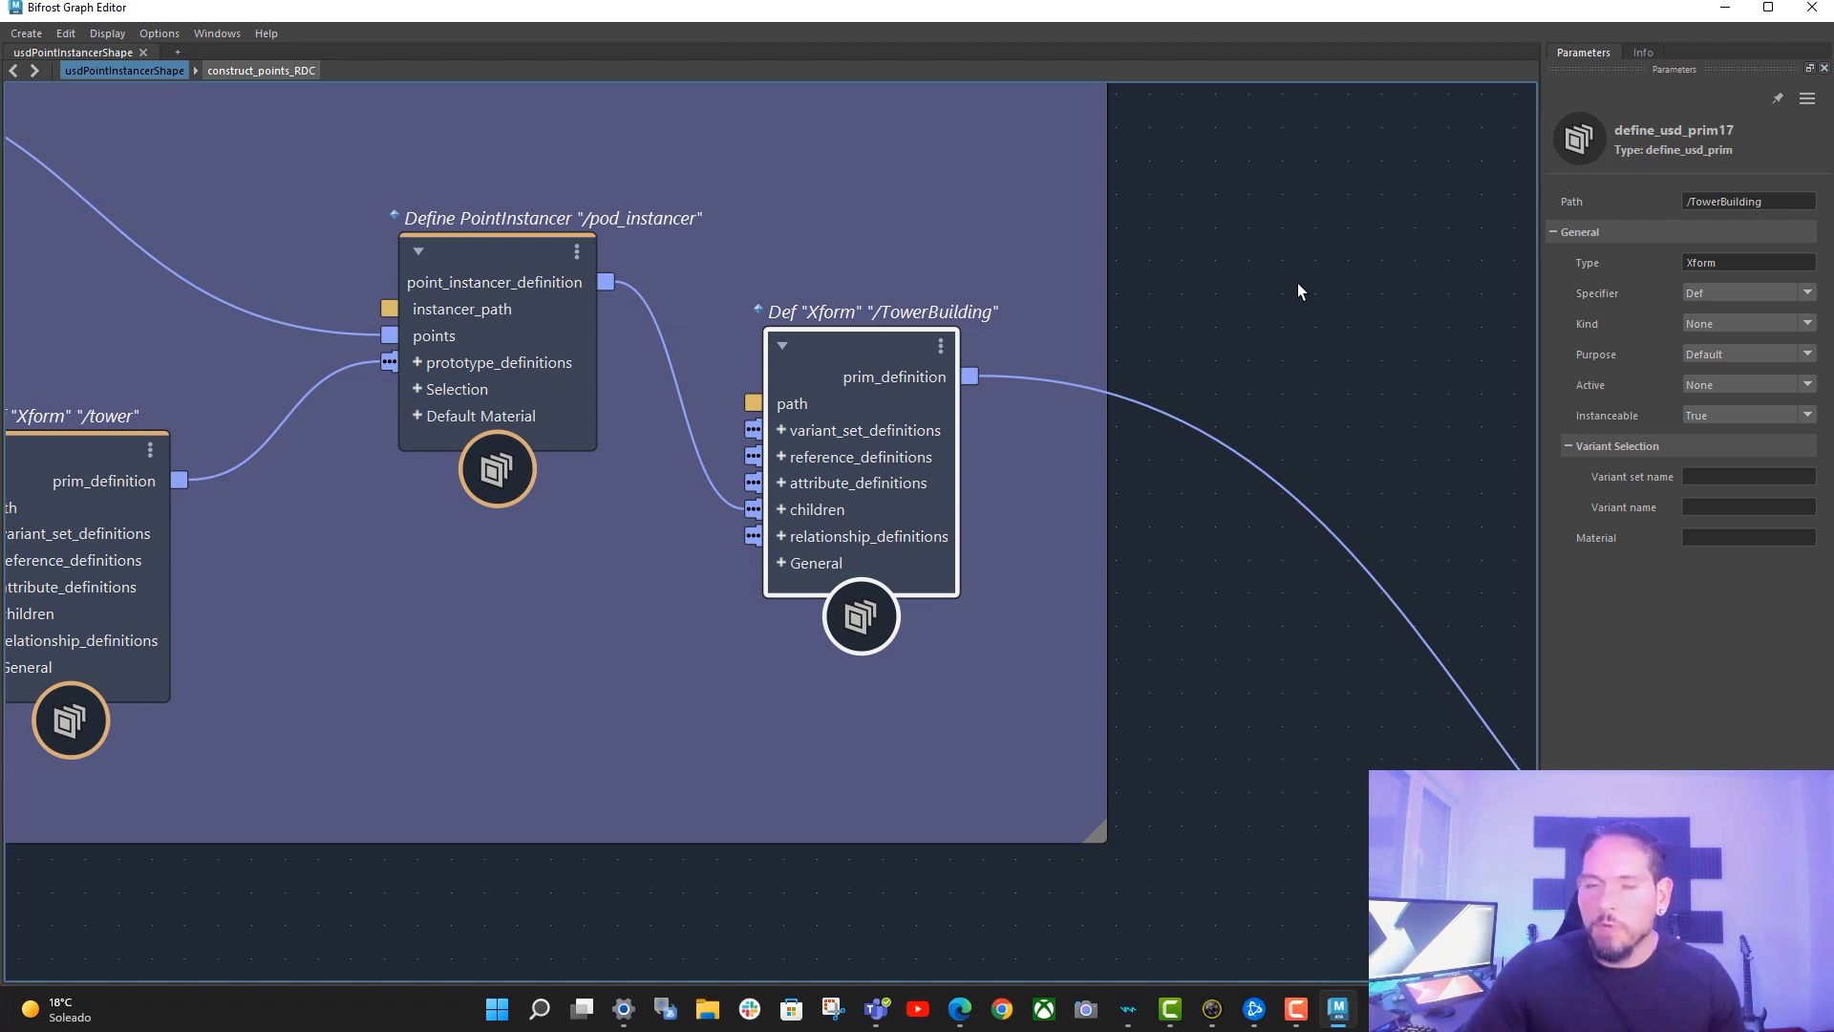
middle_drag(1298, 290, 1319, 299)
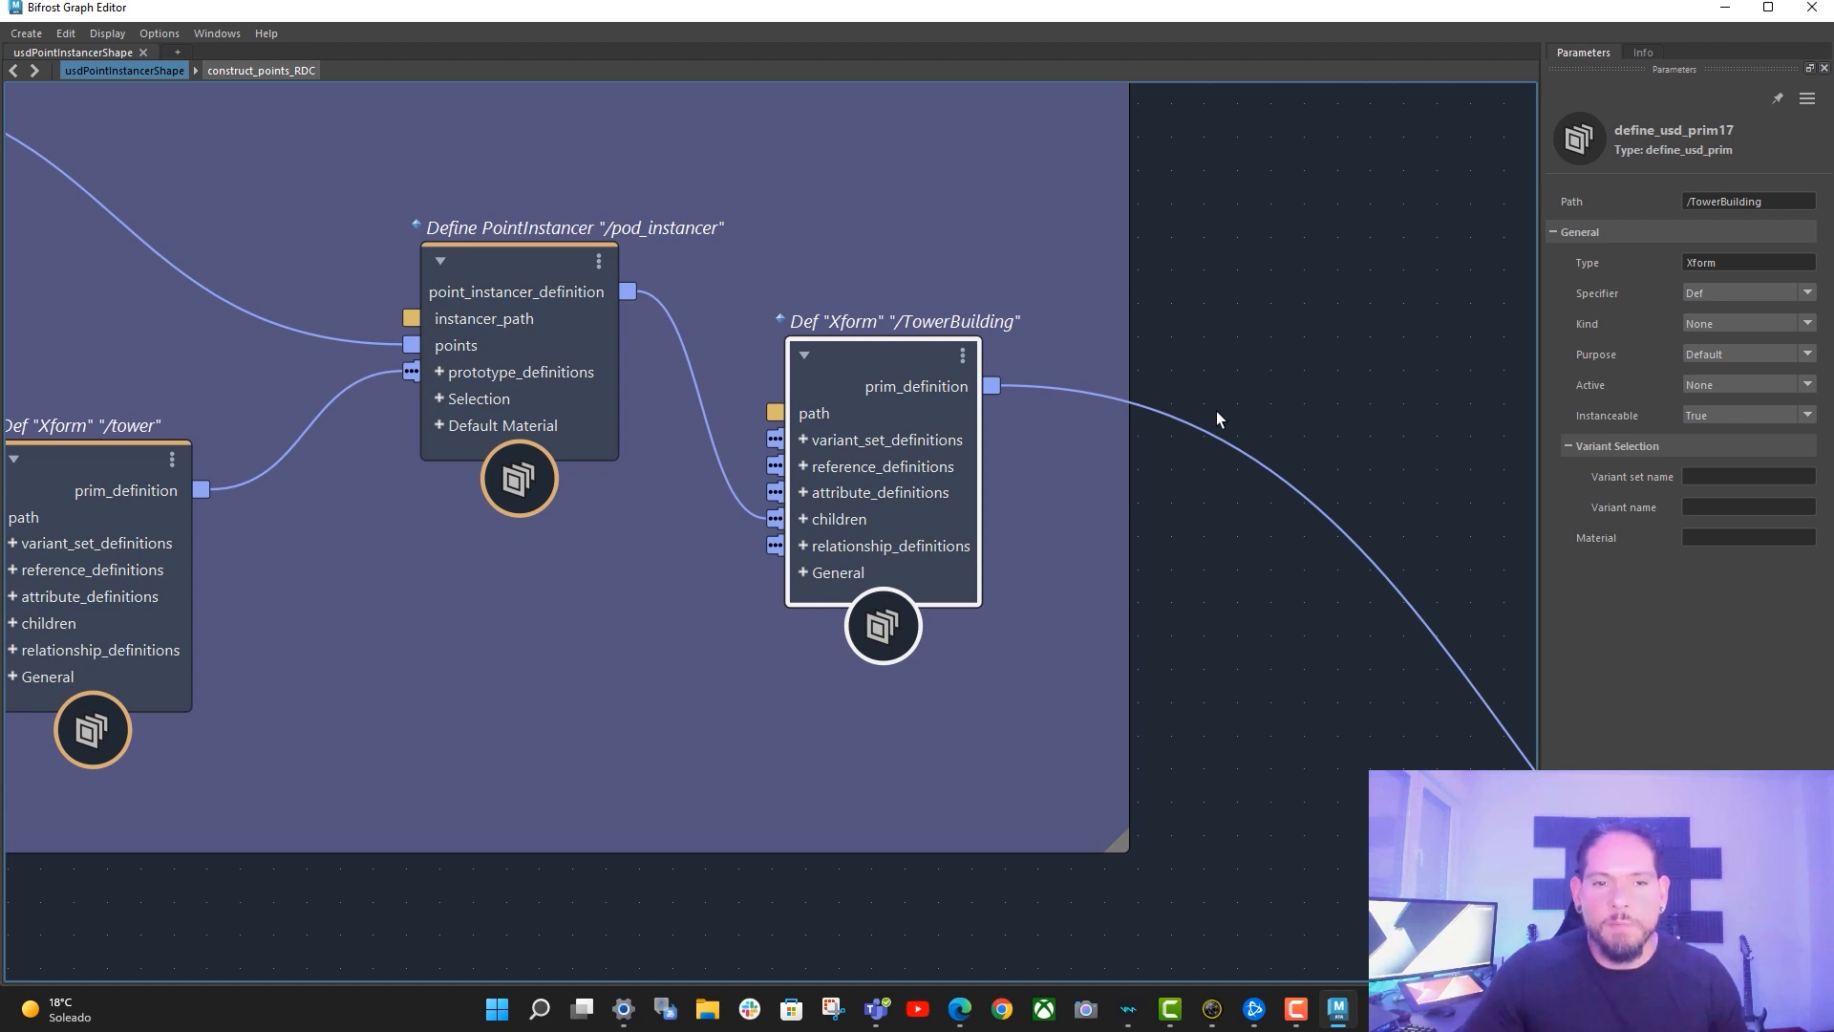
middle_drag(1217, 411, 1396, 395)
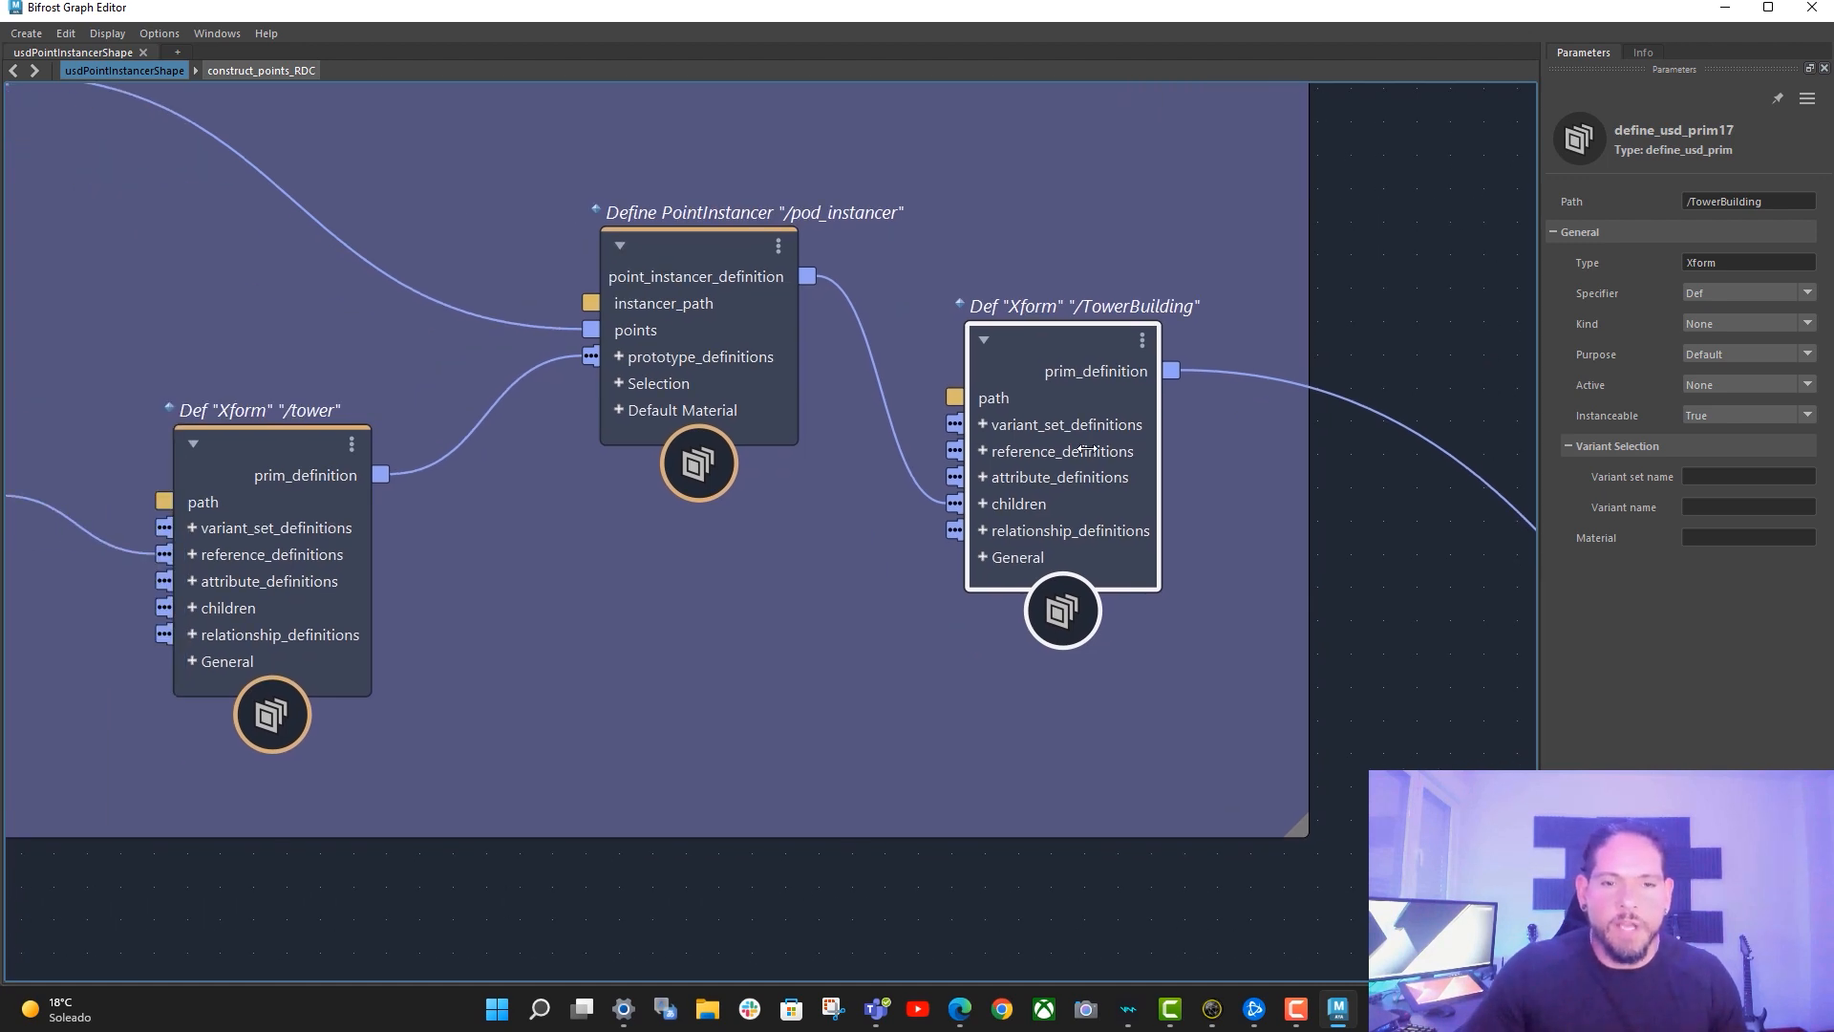
- Check which node types can be created for the children input of the TowerBuilding Xform node
right_click(1018, 502)
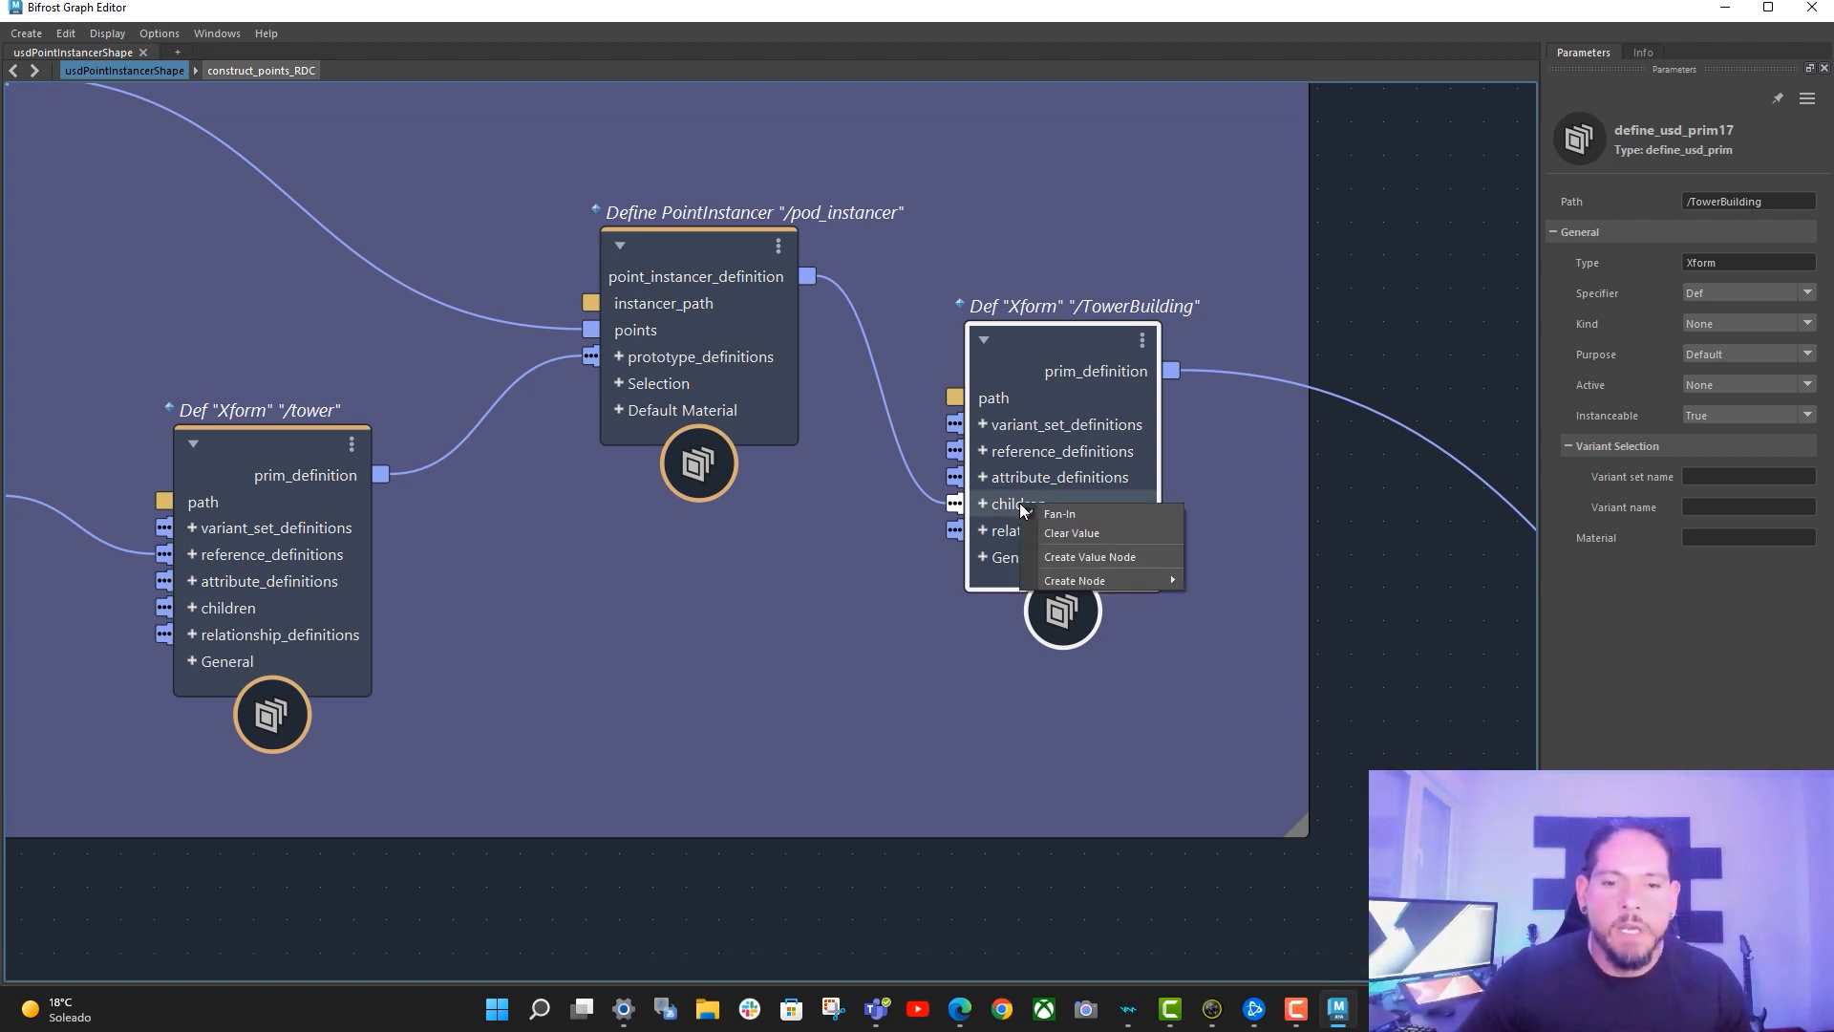
mouse_move(1137, 581)
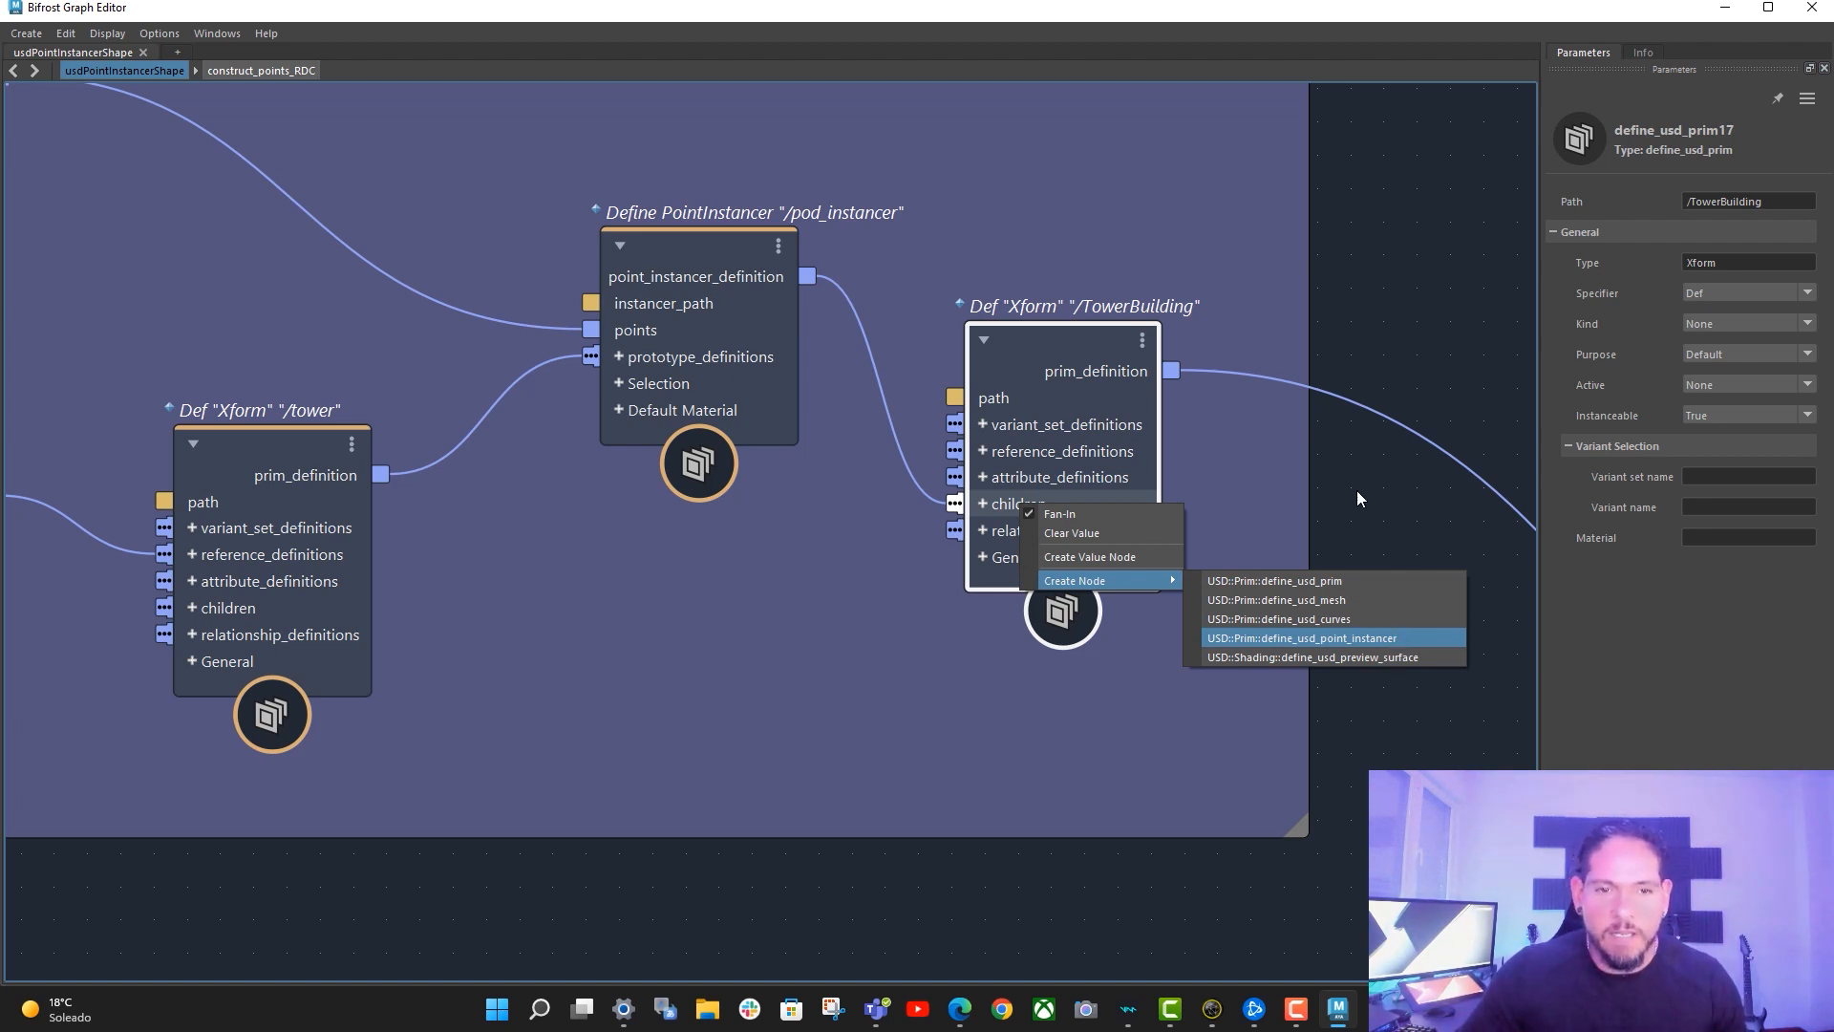
click(1309, 266)
- Move the pod_instancer PointInstancer node slightly closer to the TowerBuilding node and widen the area showing its parameters
drag(656, 255, 679, 260)
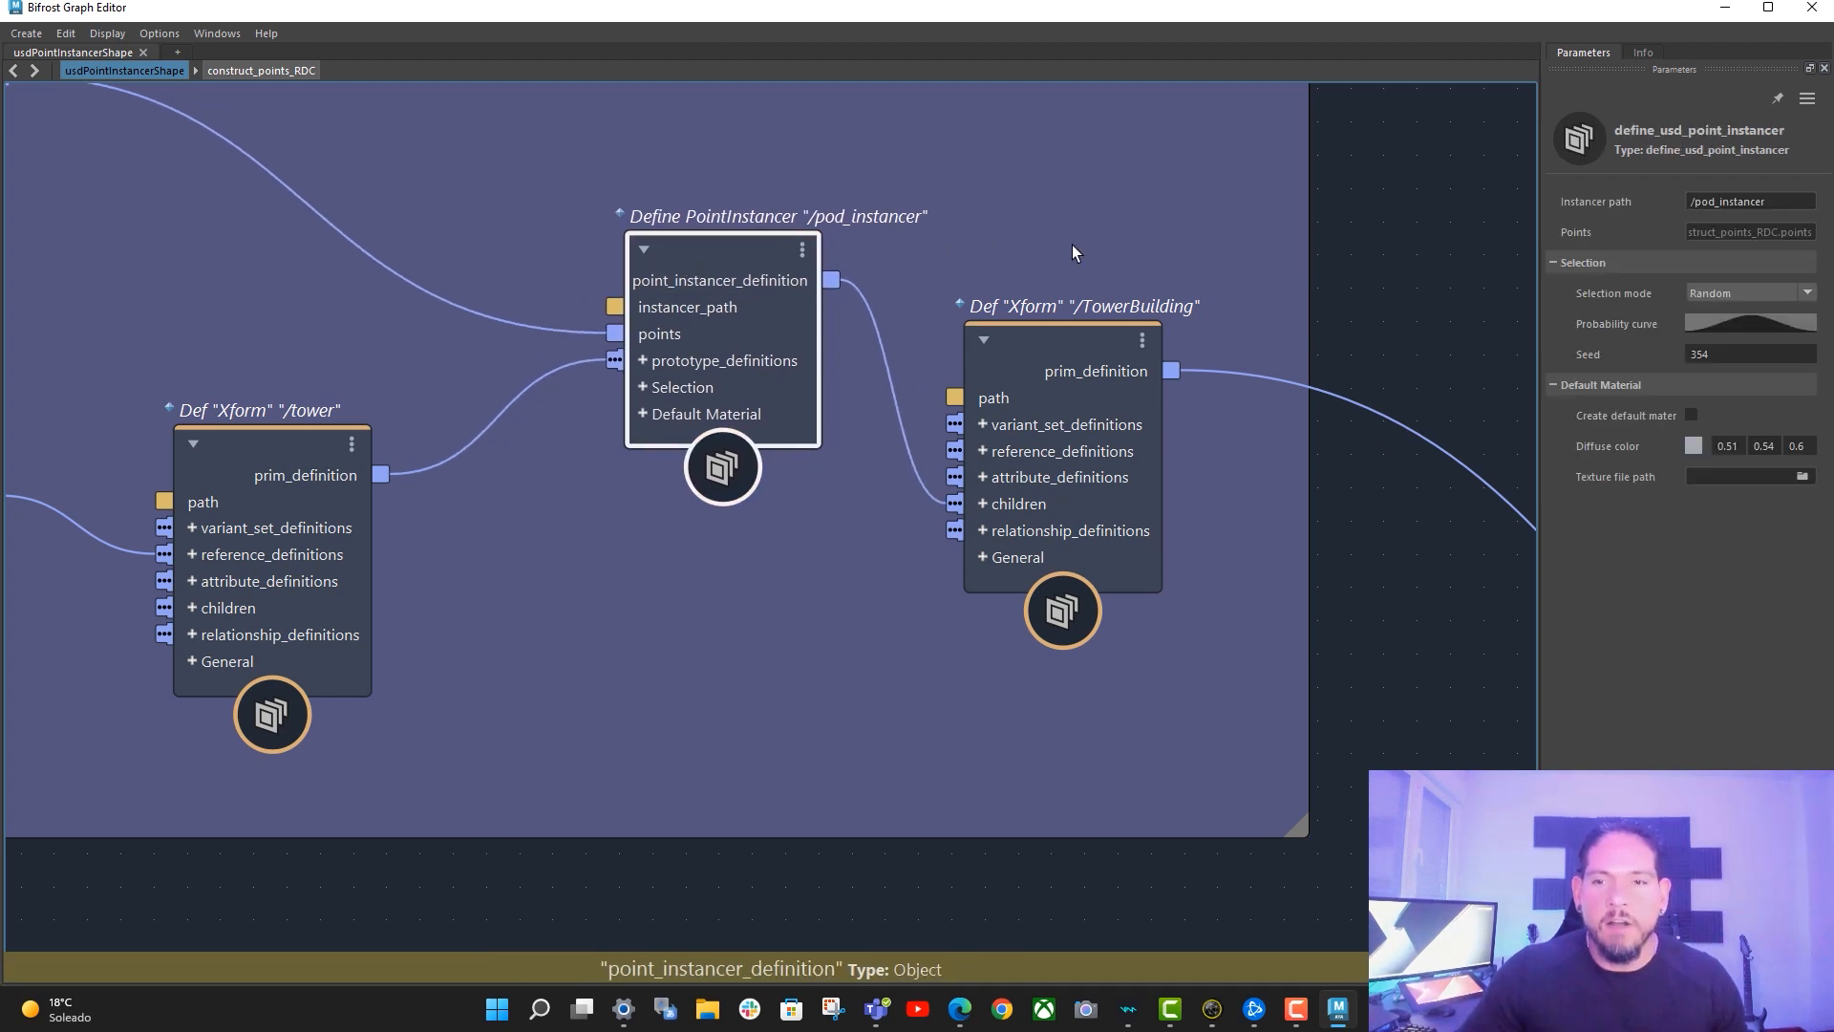
alt+middle_drag(1369, 261, 1260, 280)
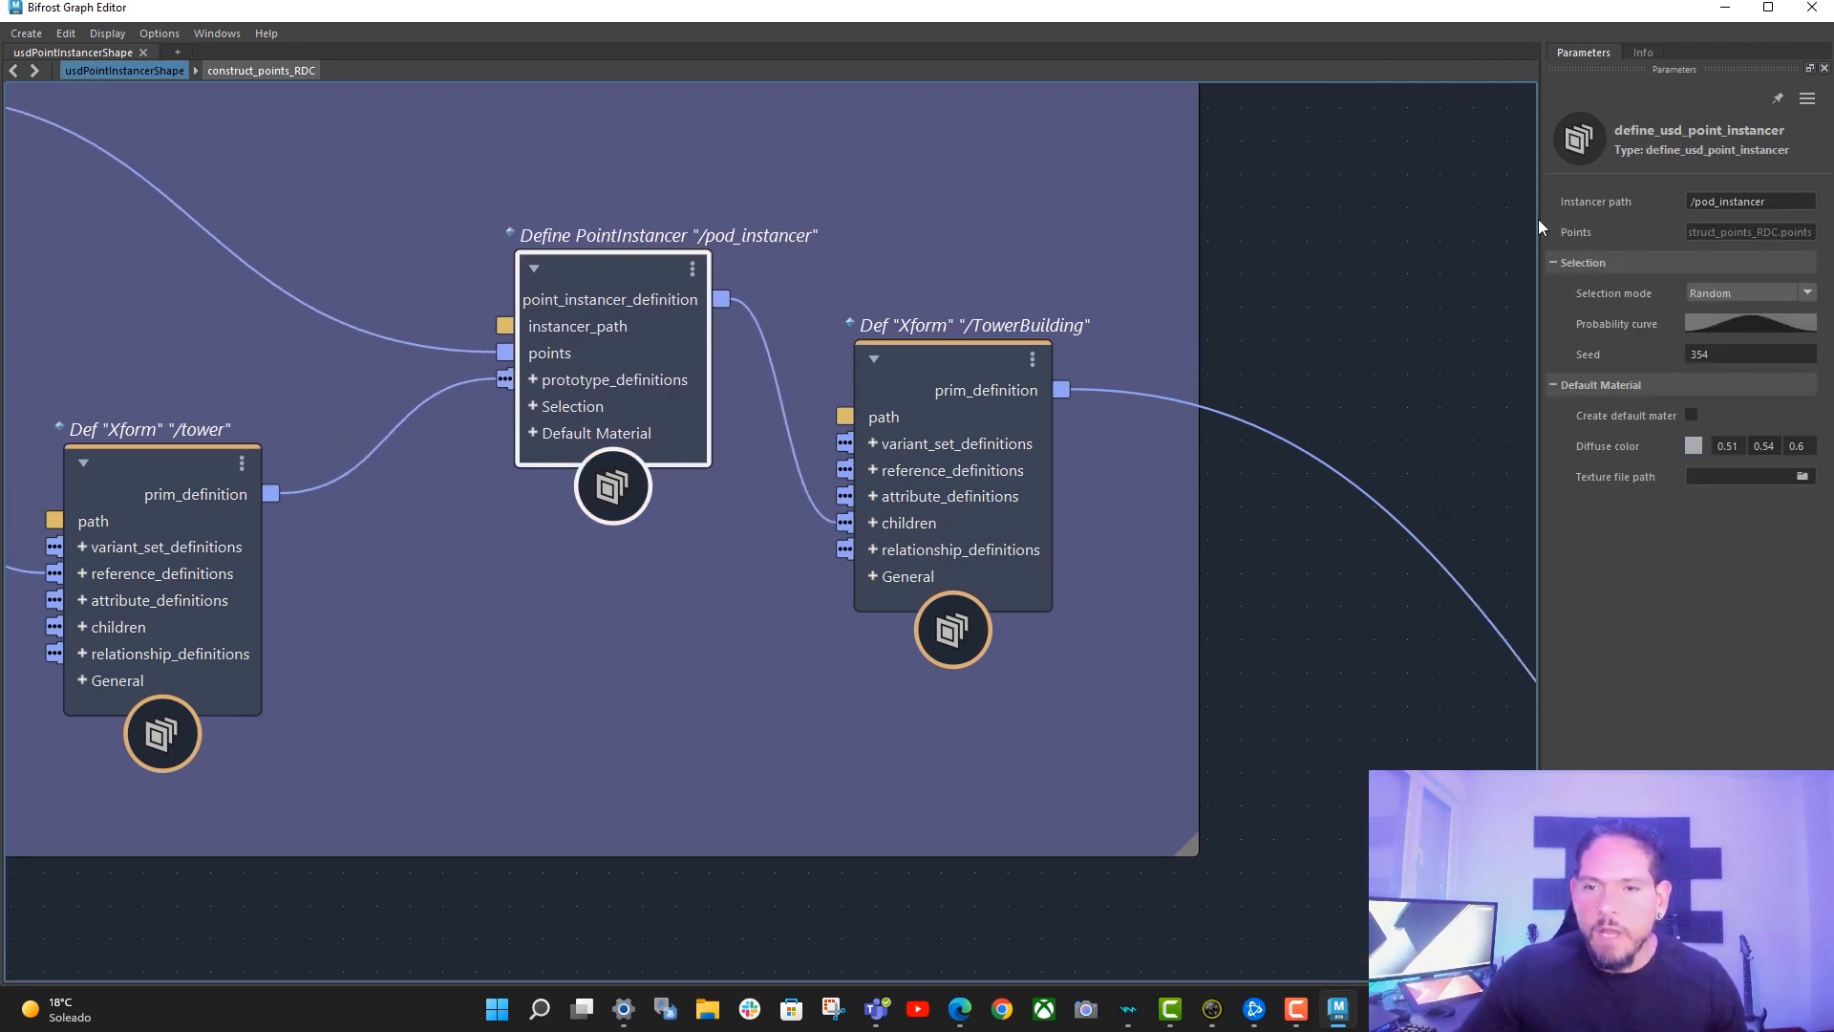
drag(1539, 205, 1414, 234)
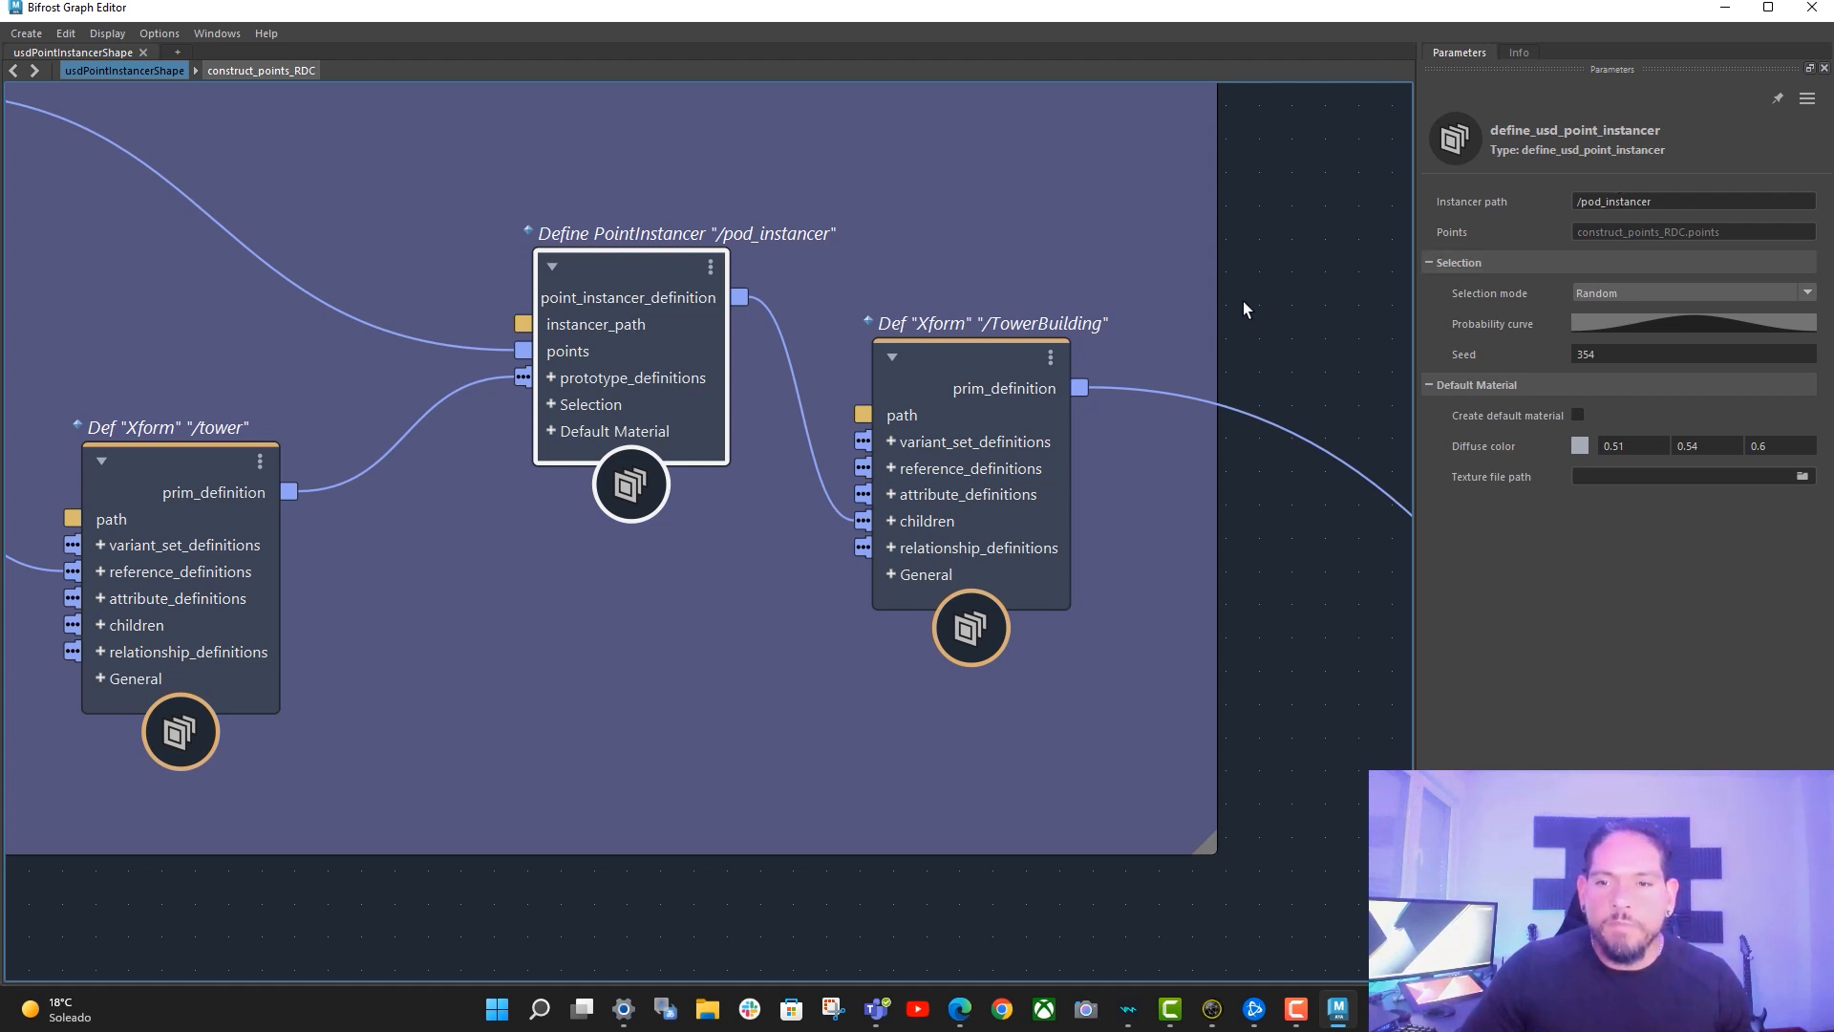
middle_drag(1290, 301, 1292, 288)
- Create a define_usd_point_instancer node on the TowerBuilding node's children input, reposition it above the pod_instancer node, and delete it
right_click(940, 513)
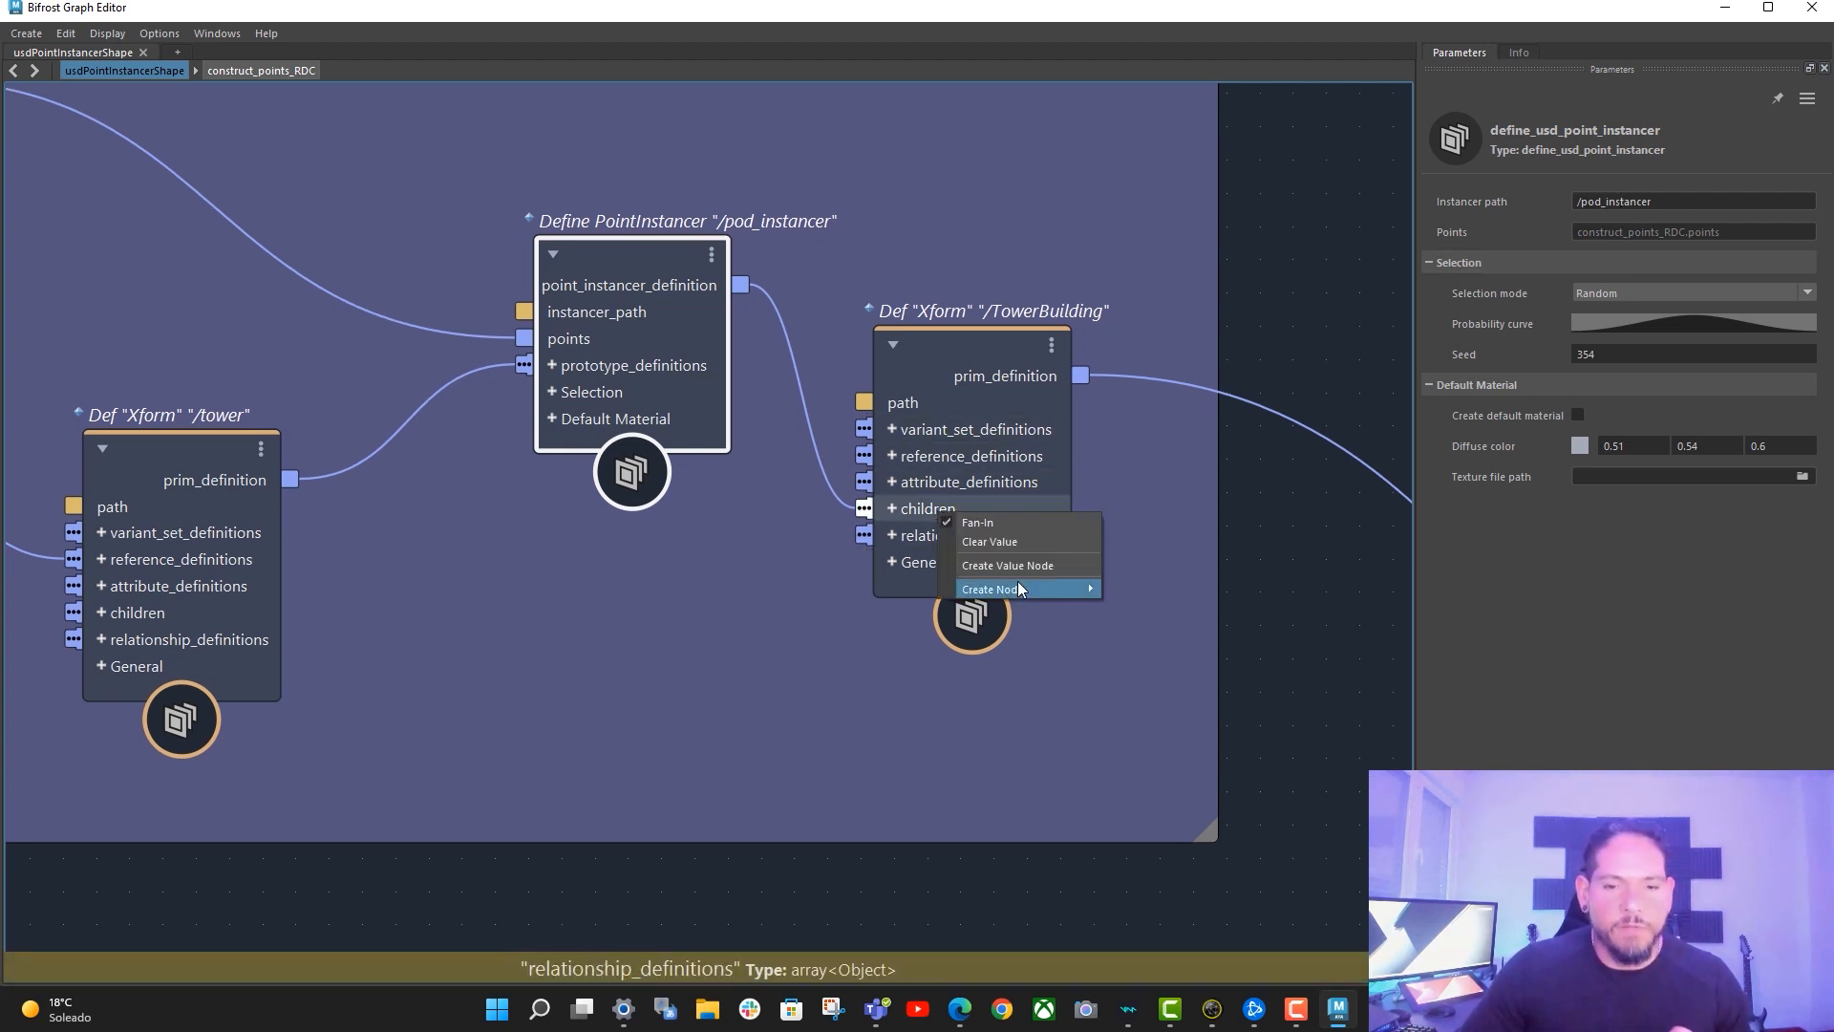
mouse_move(1019, 586)
click(1263, 645)
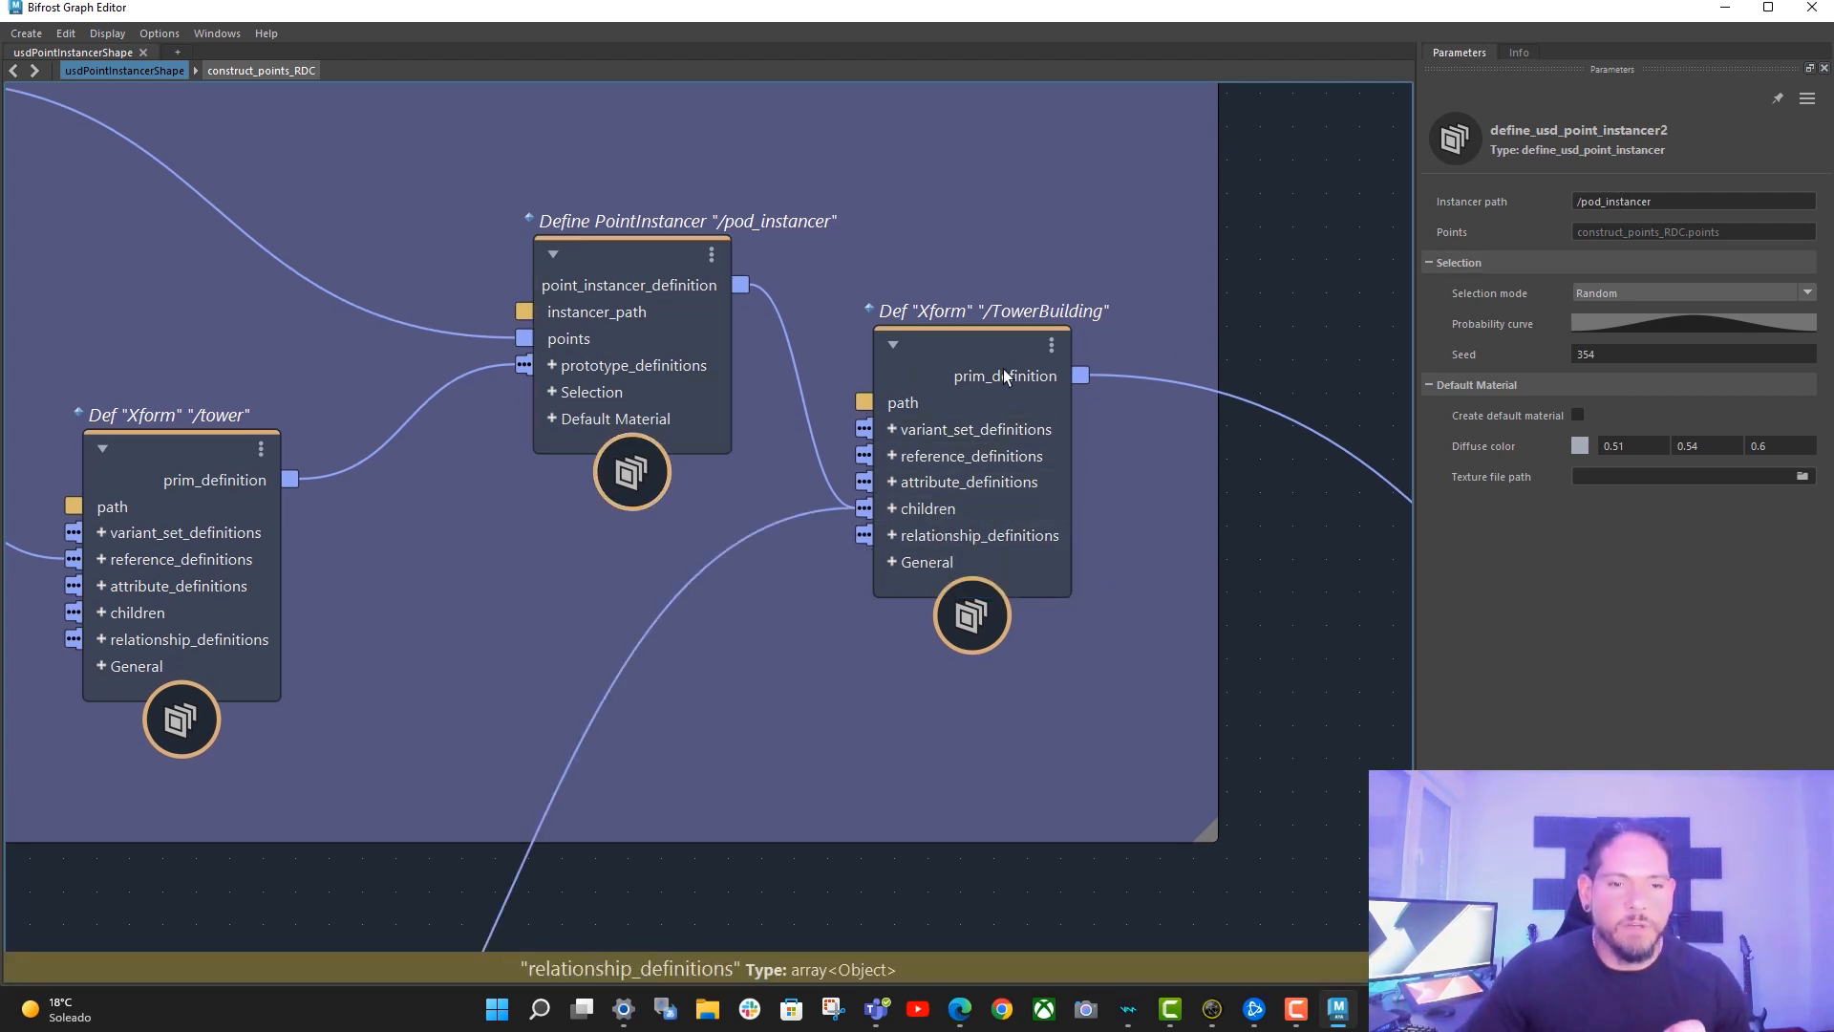
middle_drag(635, 176, 647, 254)
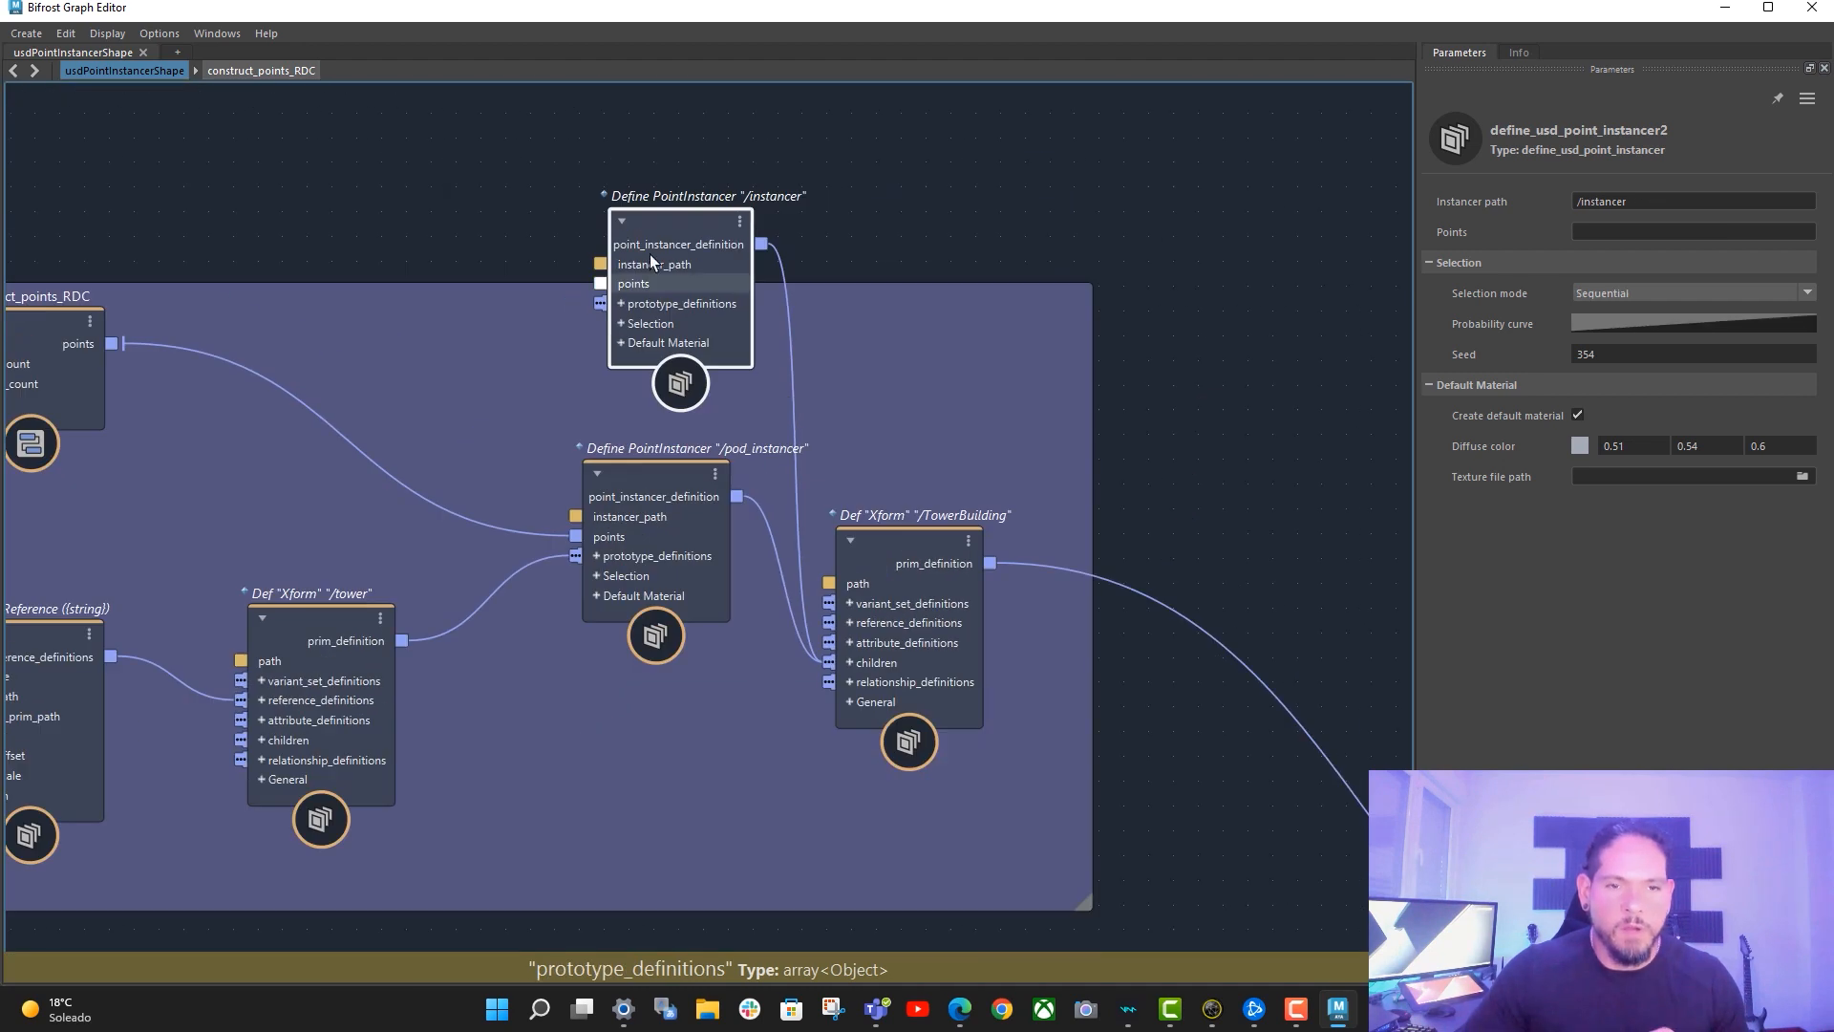
drag(654, 244, 691, 212)
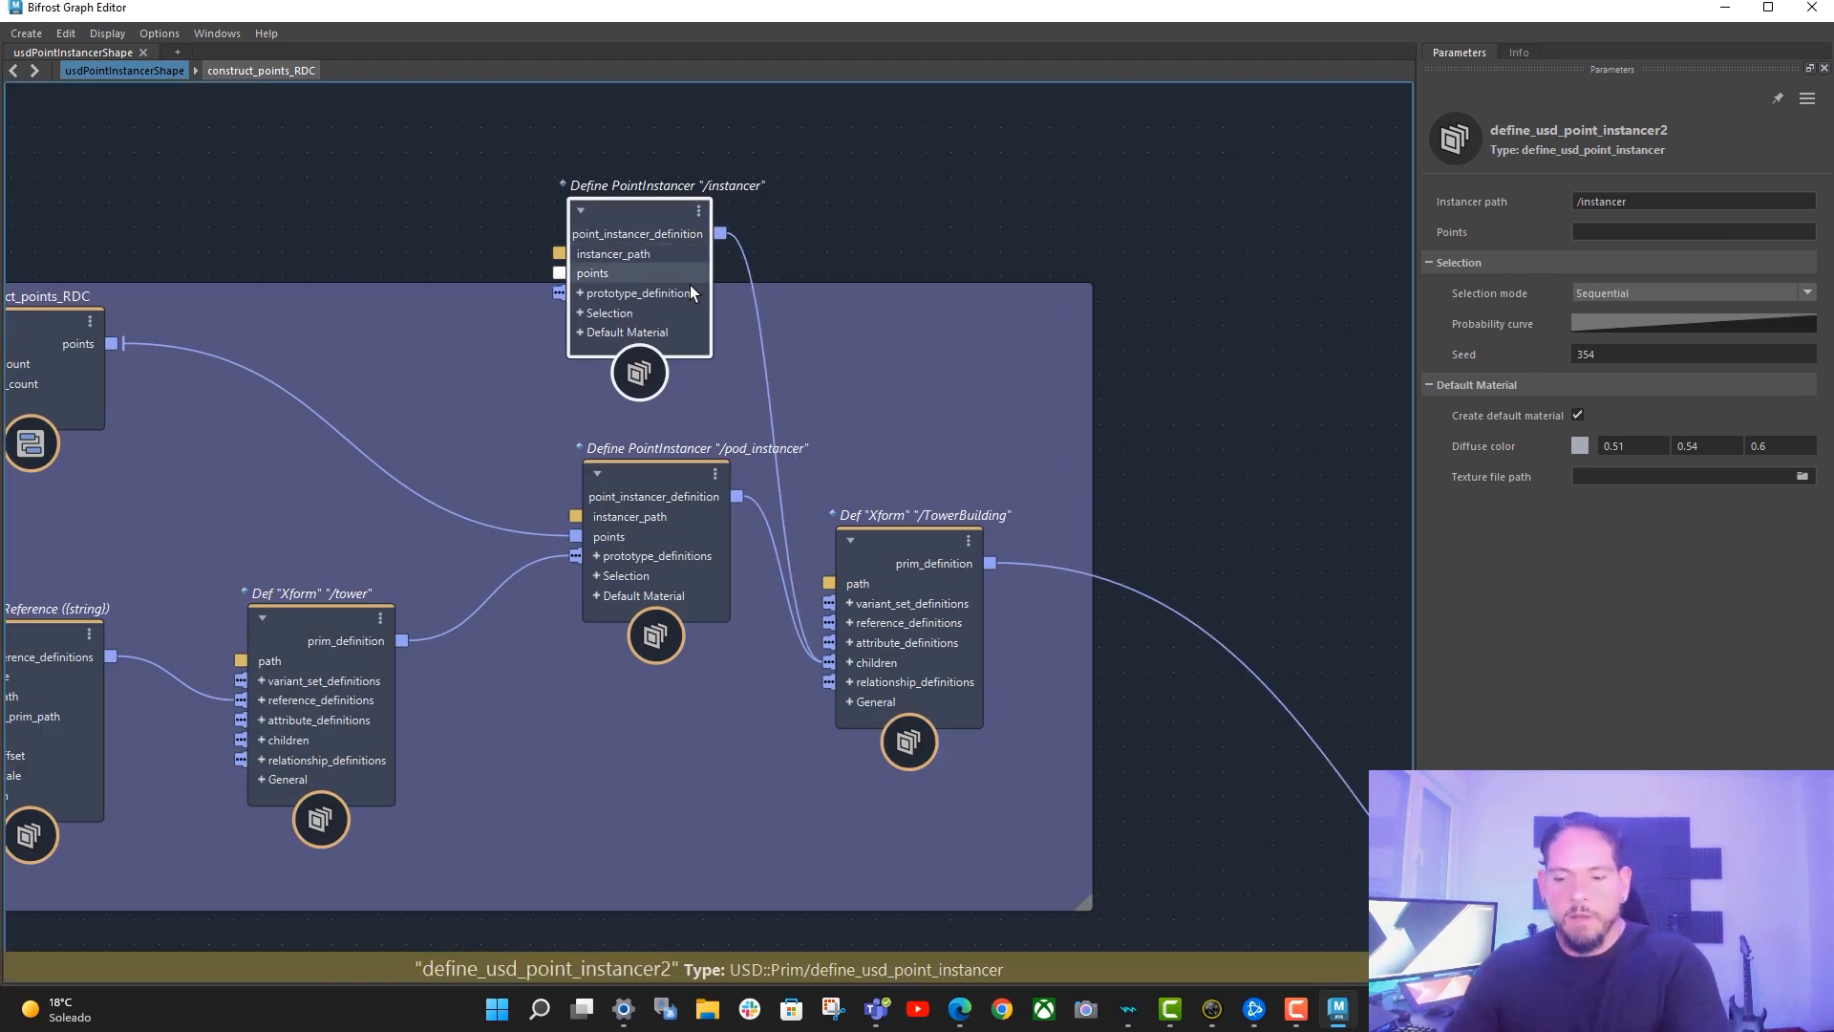
key(Delete)
- Select the pod_instancer node and review the available selection modes without changing the current one
drag(719, 481, 718, 472)
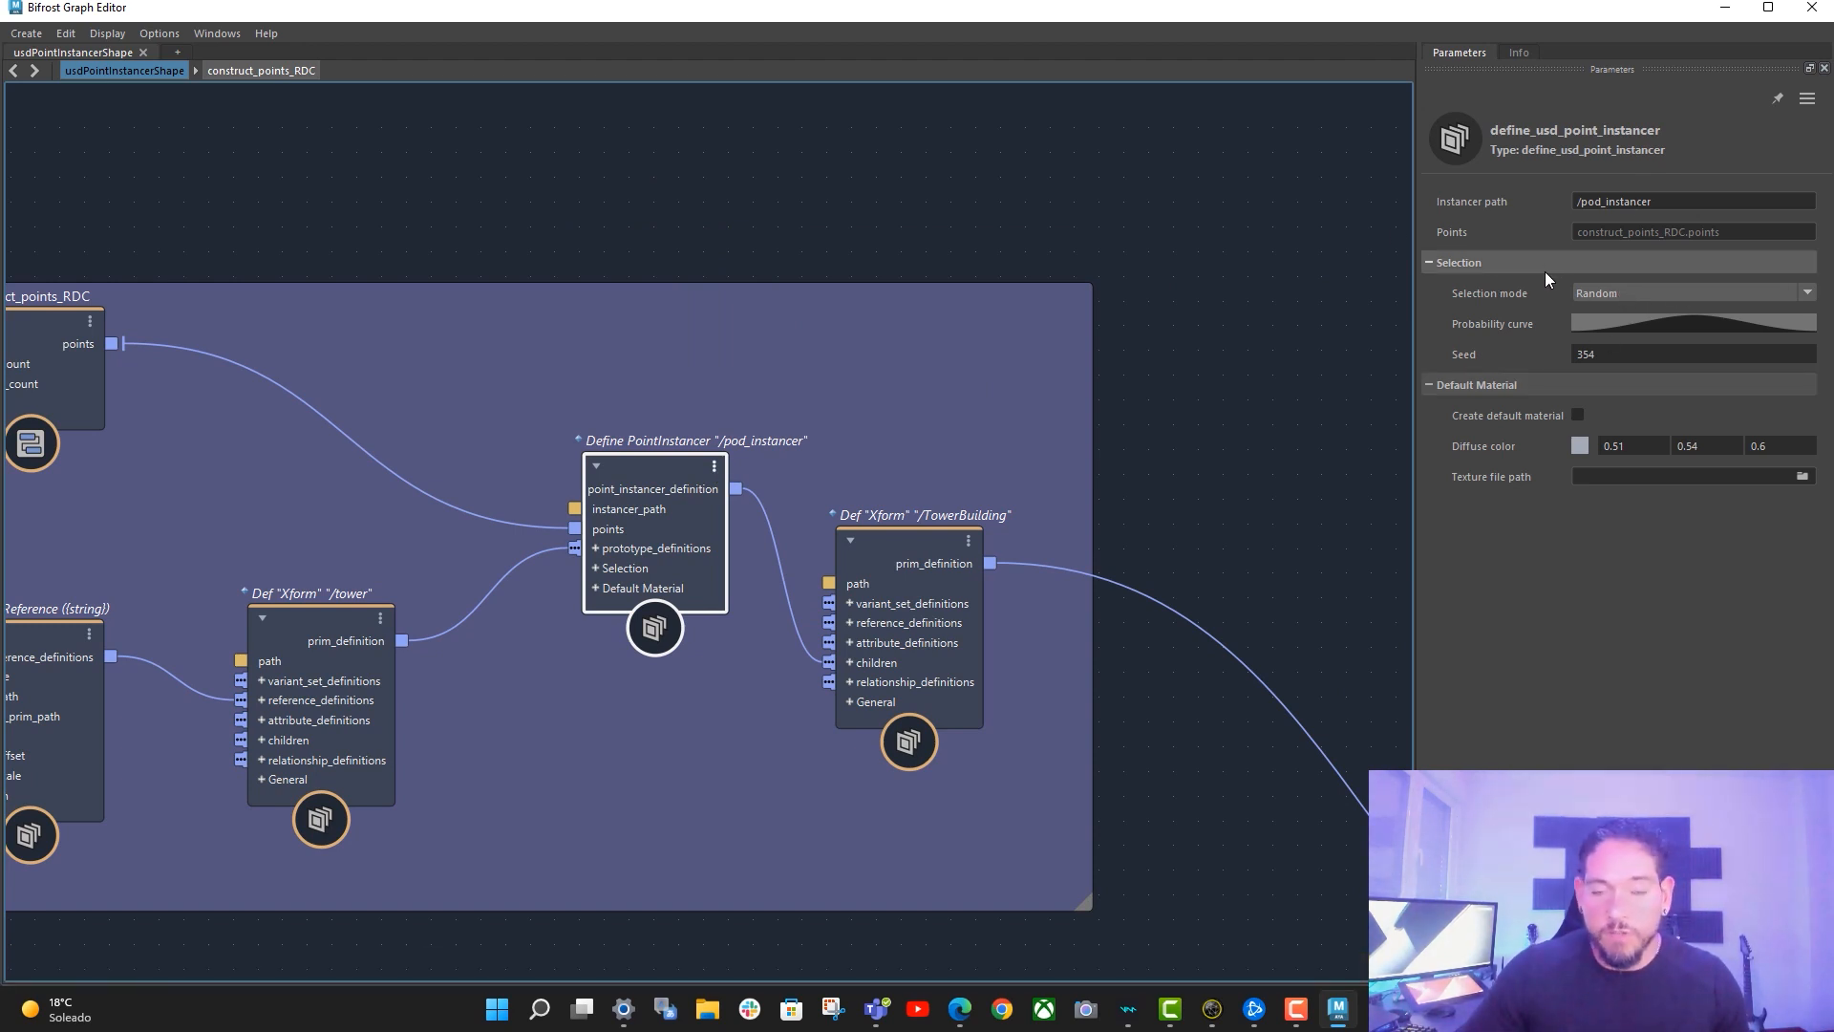
click(1634, 293)
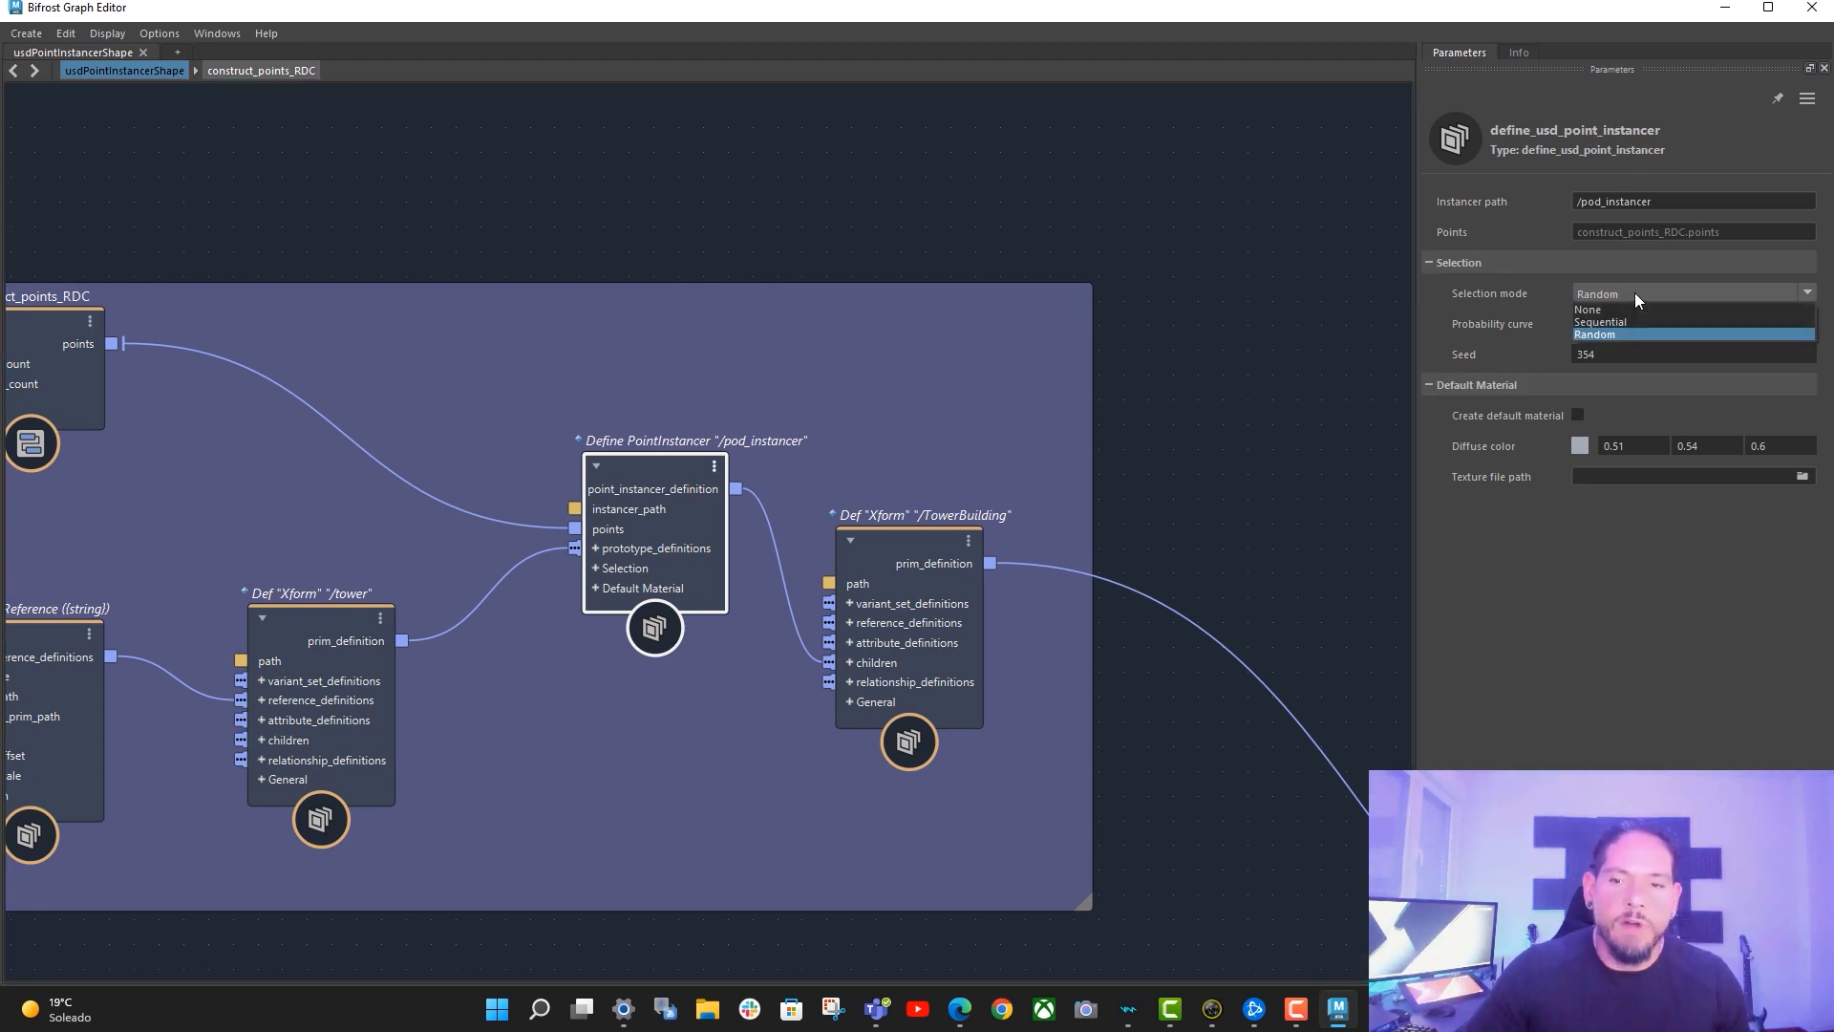
click(1635, 292)
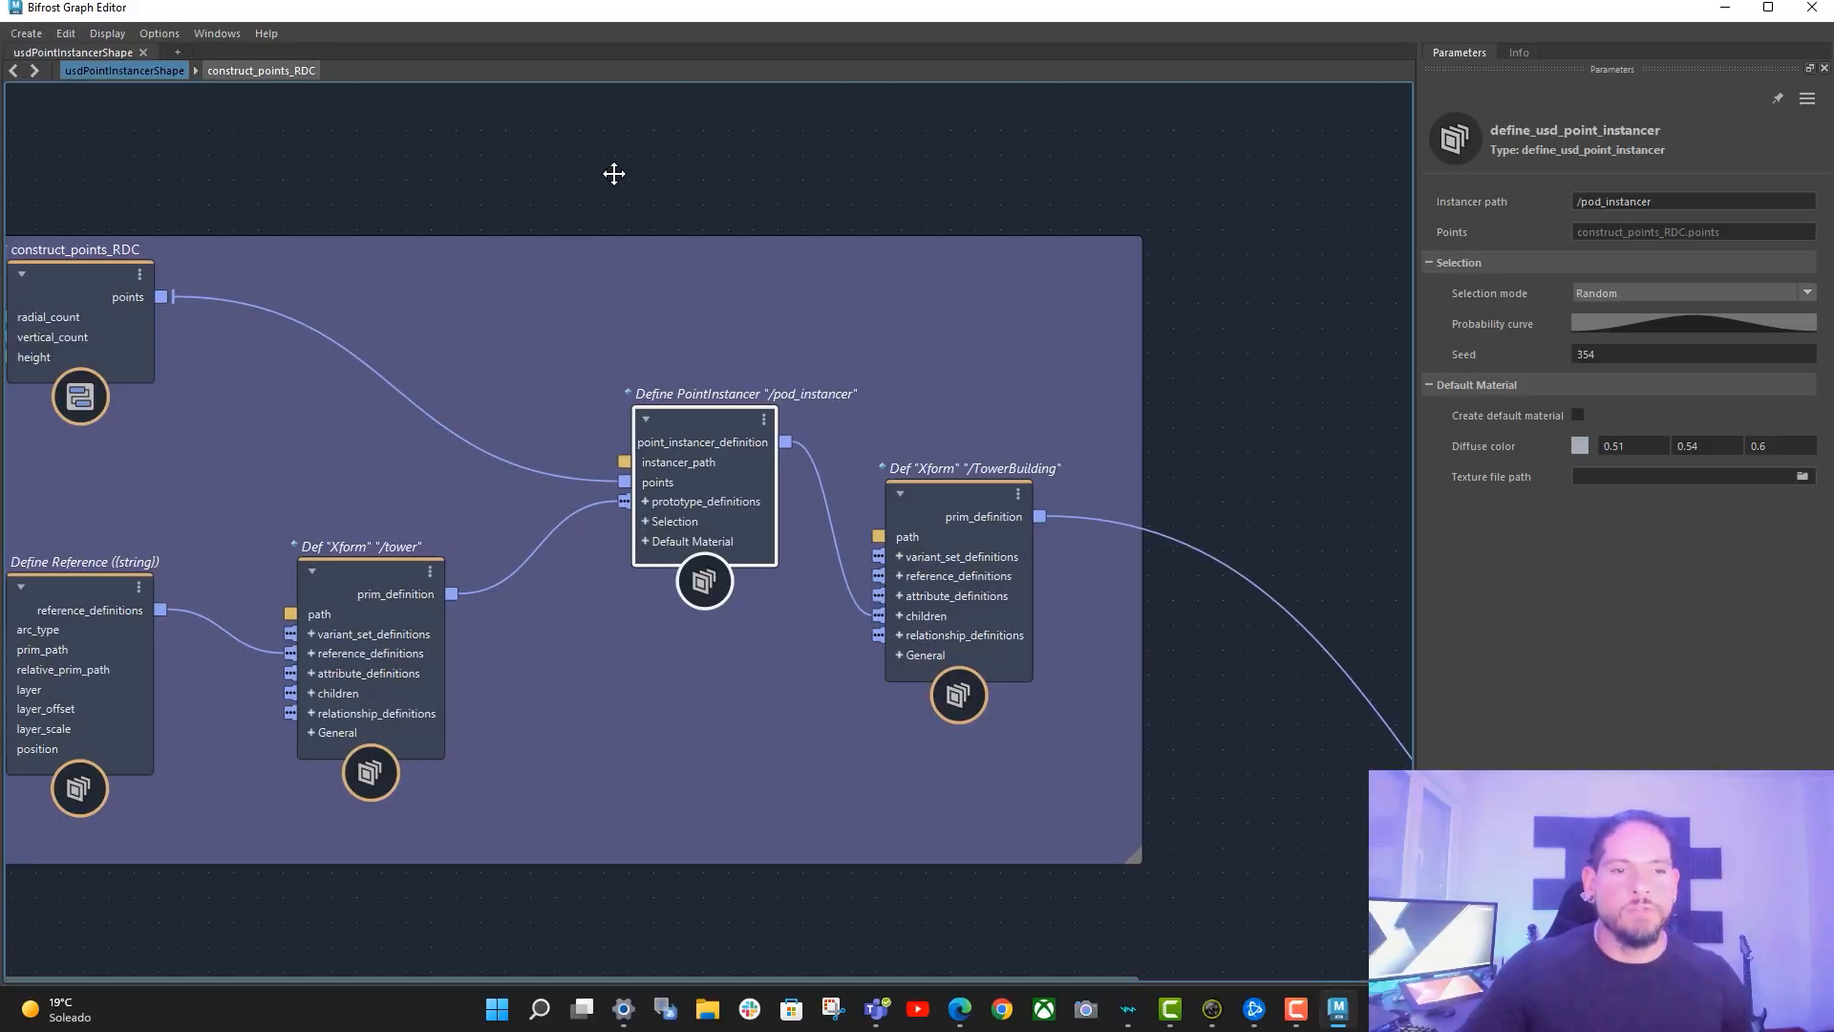
middle_drag(614, 172, 754, 160)
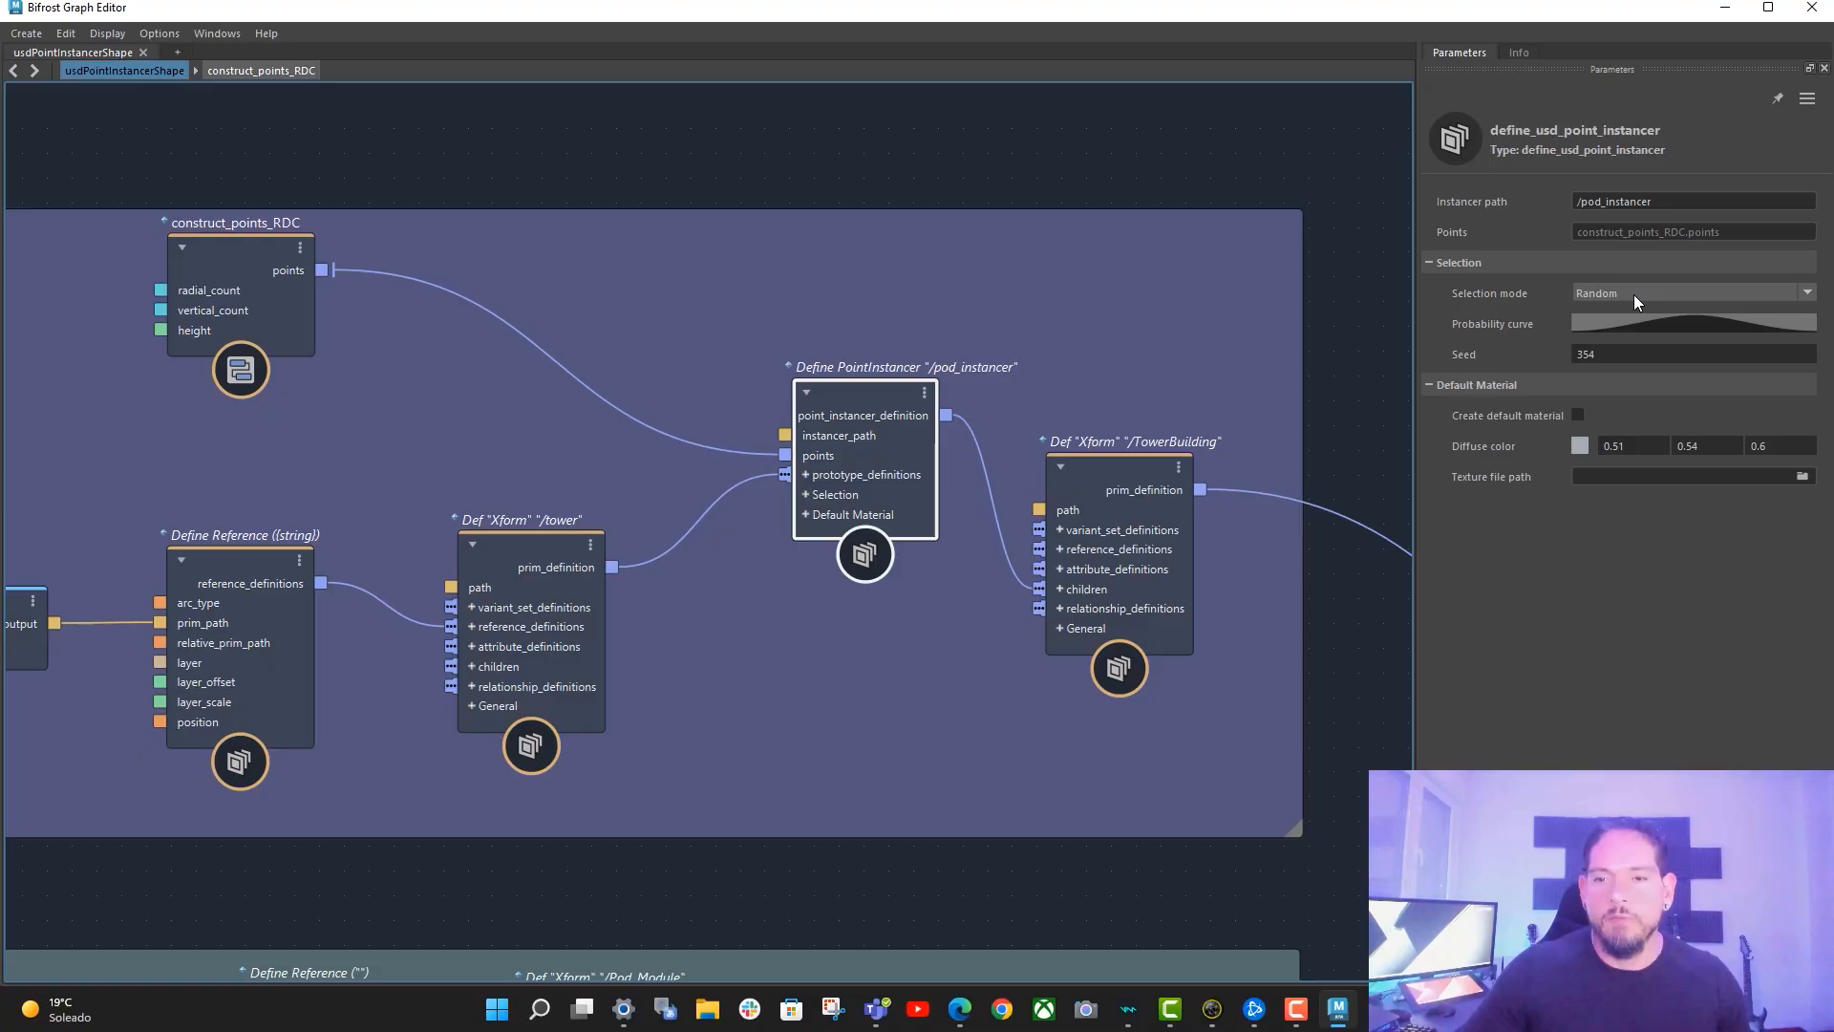
click(1635, 294)
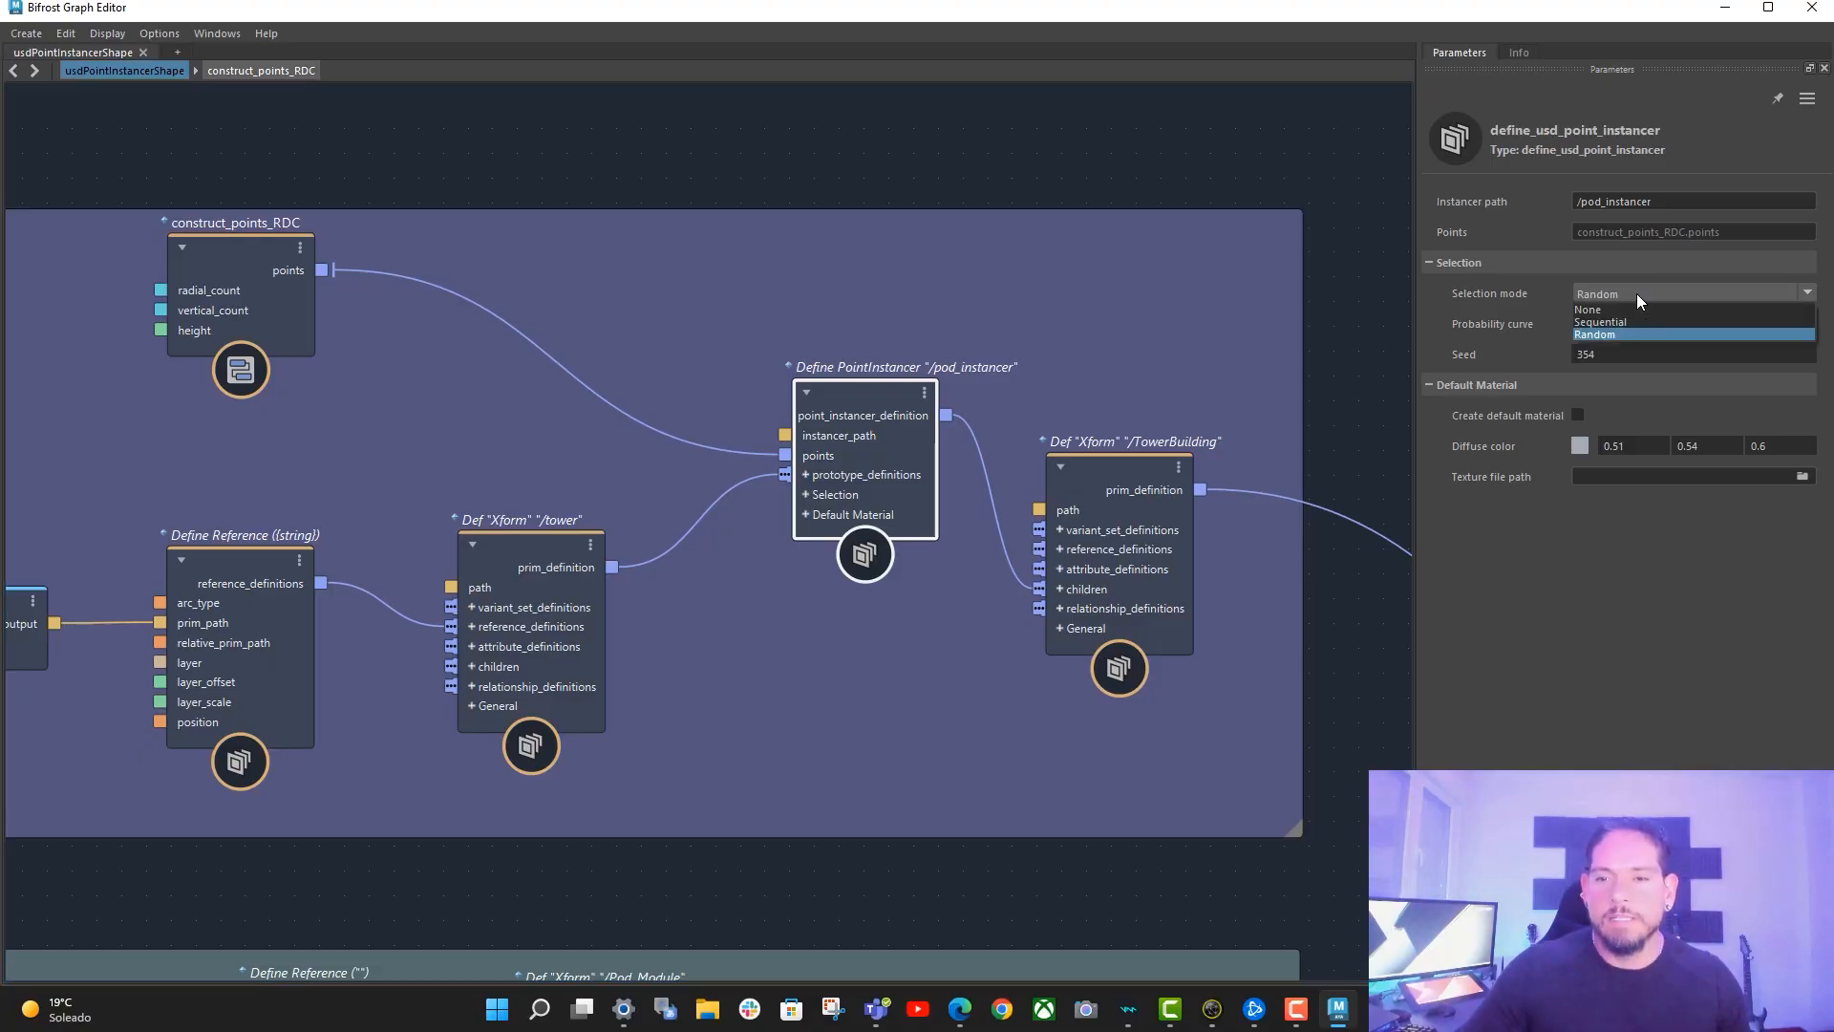
click(1637, 290)
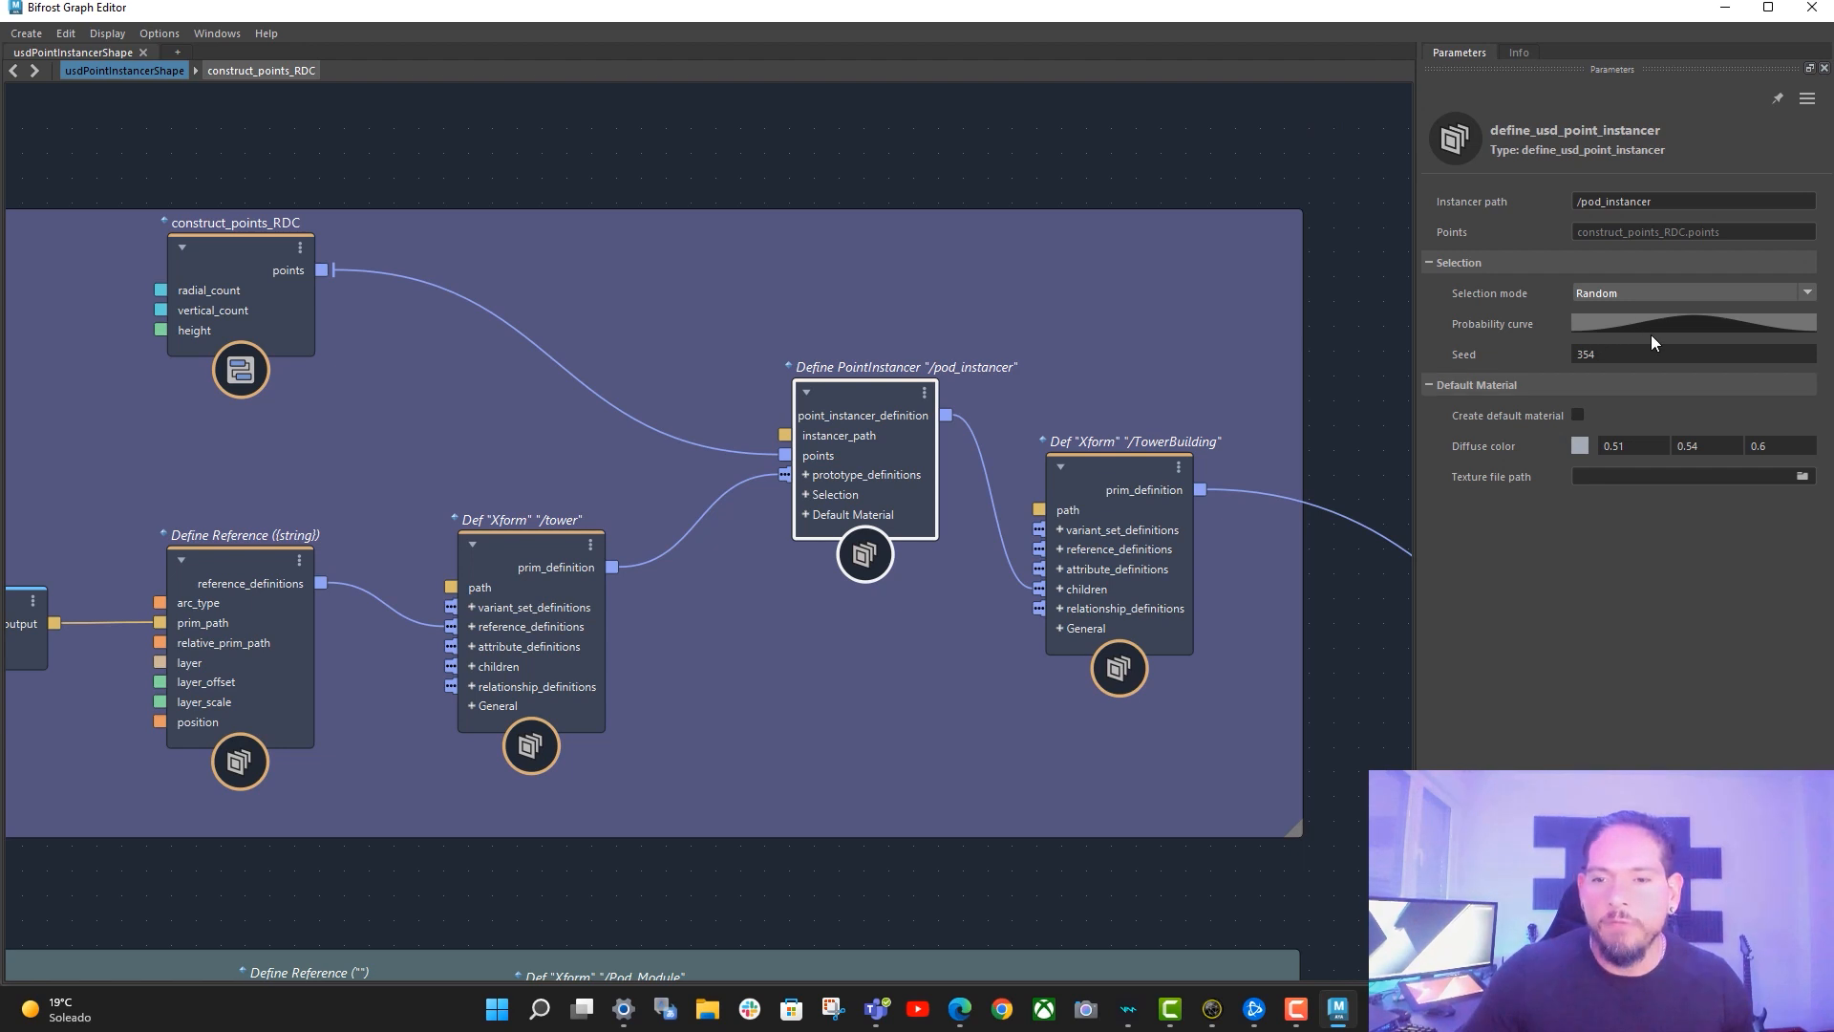
- Examine the pod_instancer node's probability curve and compound options, keeping the node selected with its parameters shown
click(1659, 328)
click(1253, 153)
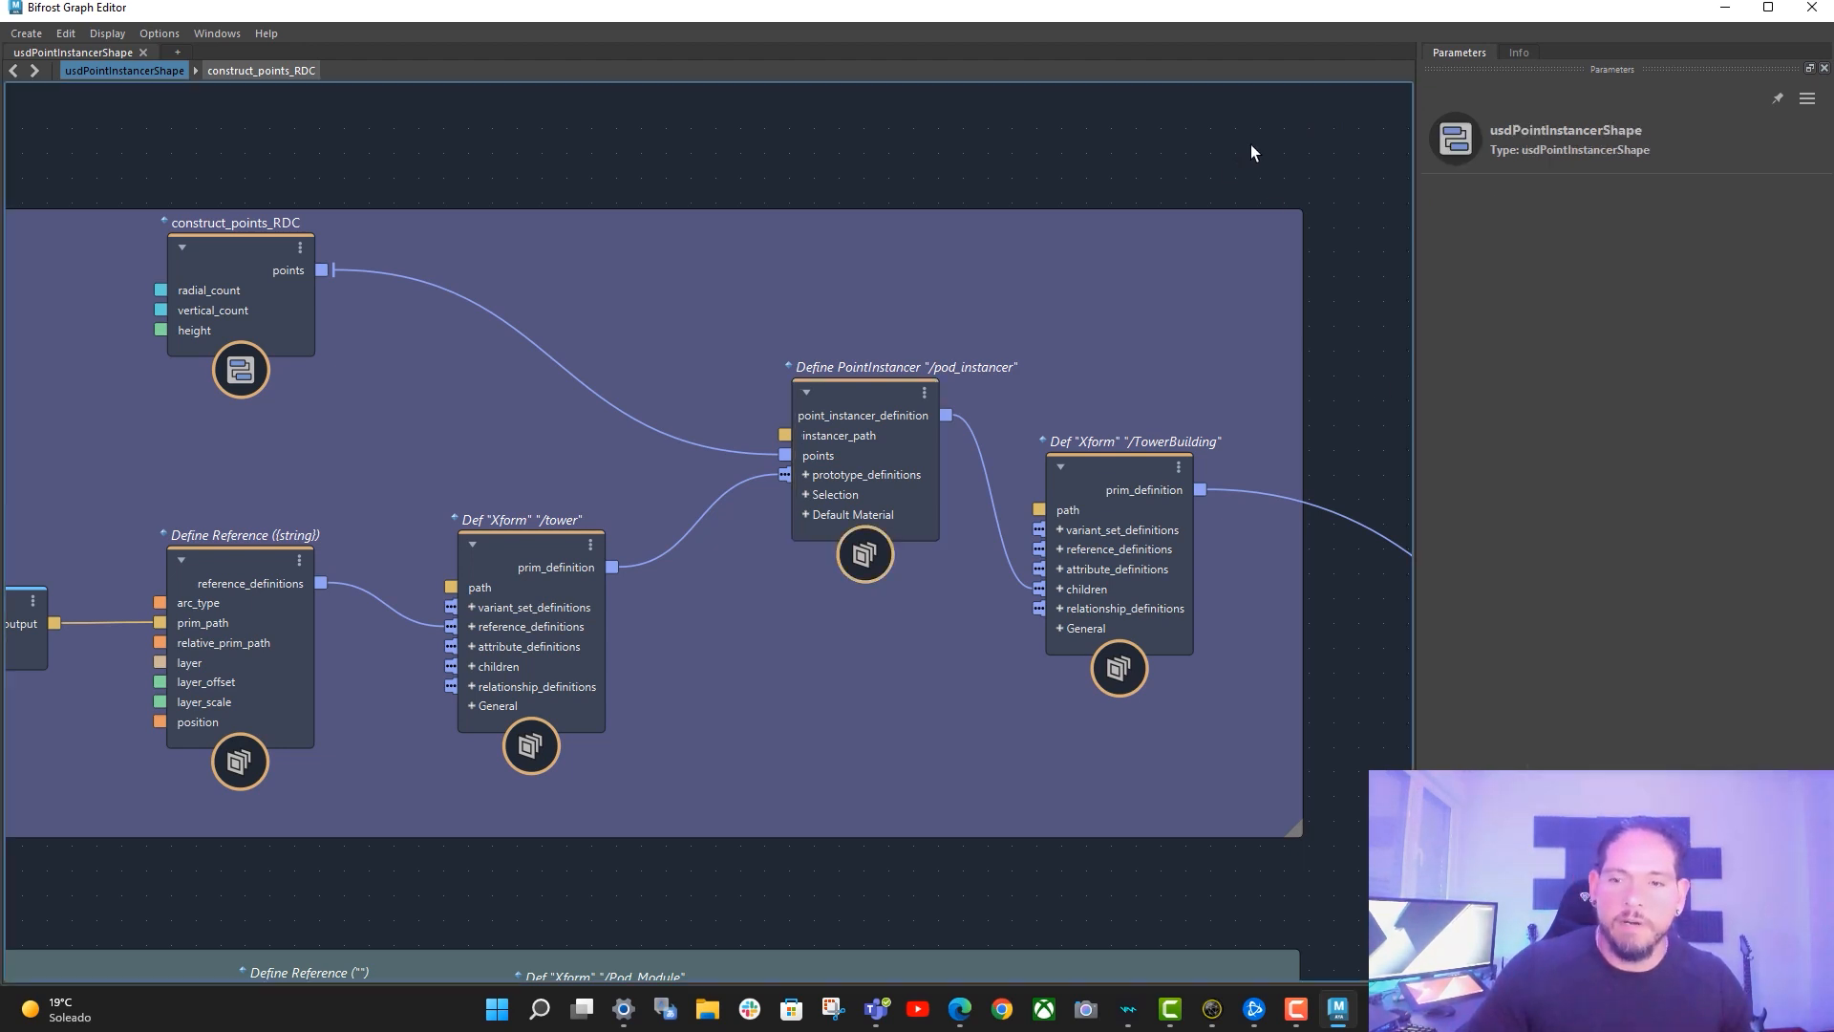
click(914, 401)
right_click(914, 401)
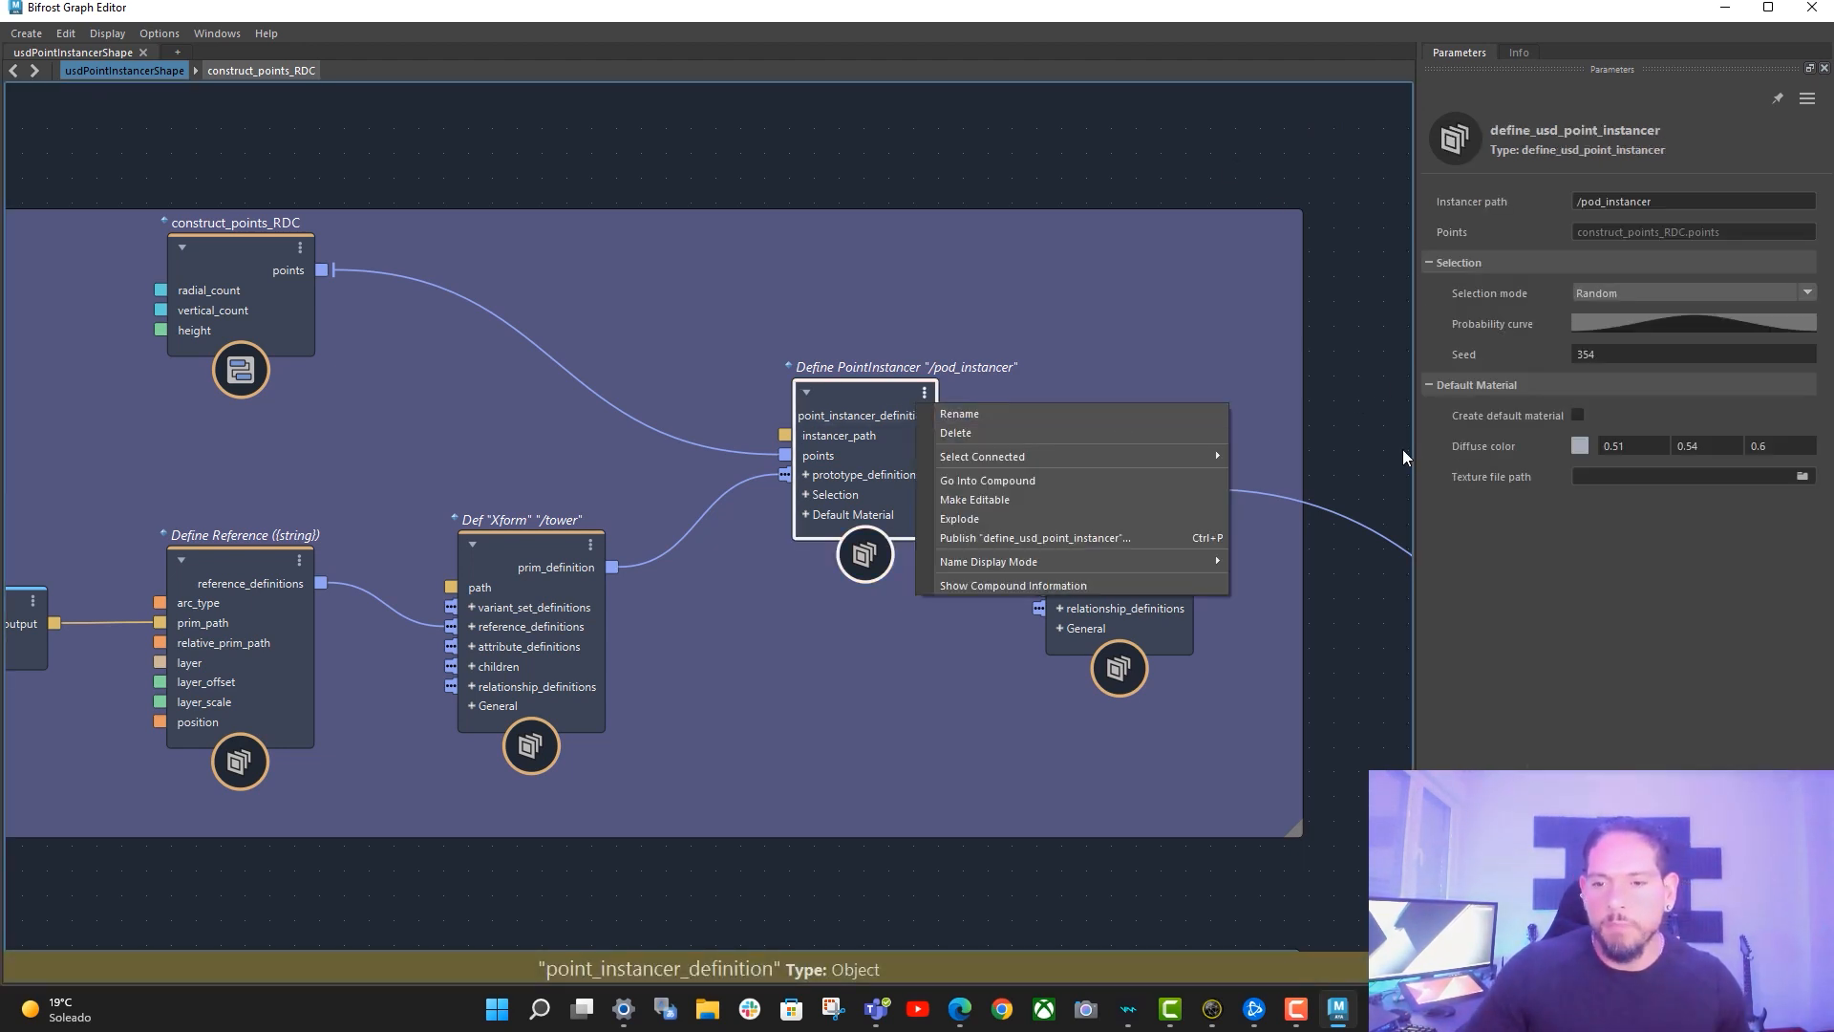
click(1360, 408)
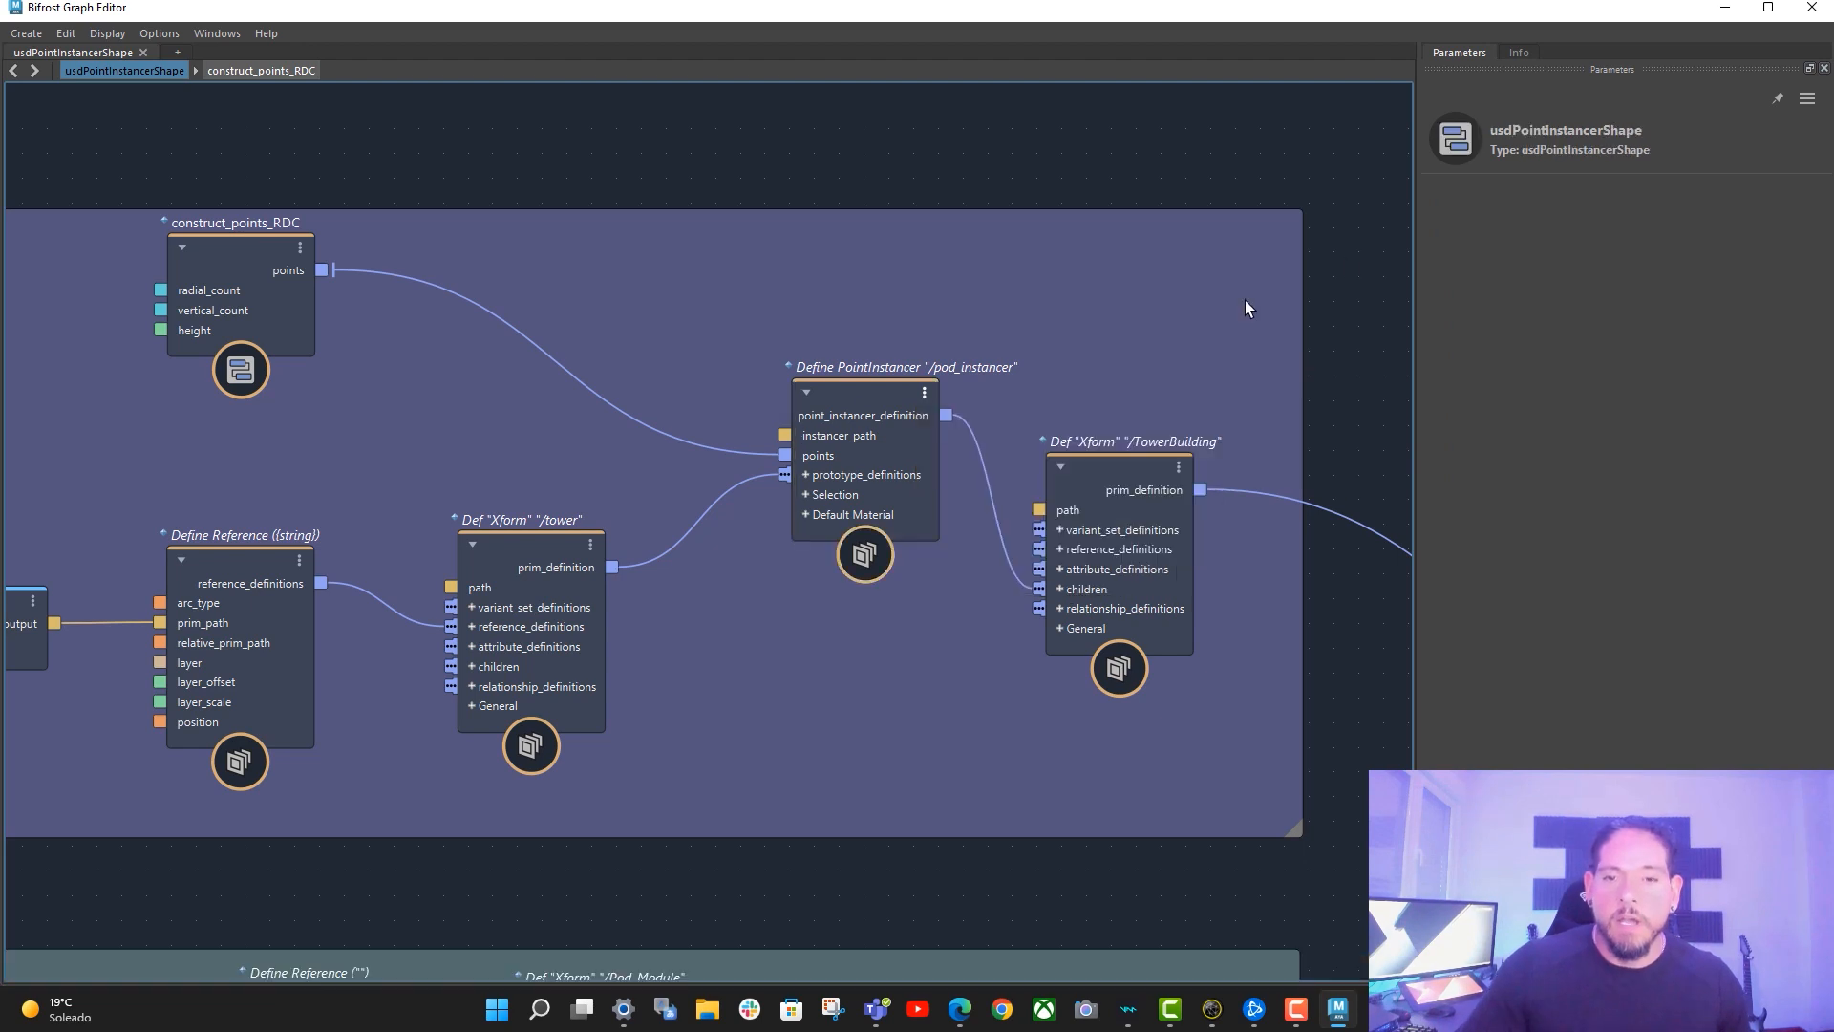
click(879, 393)
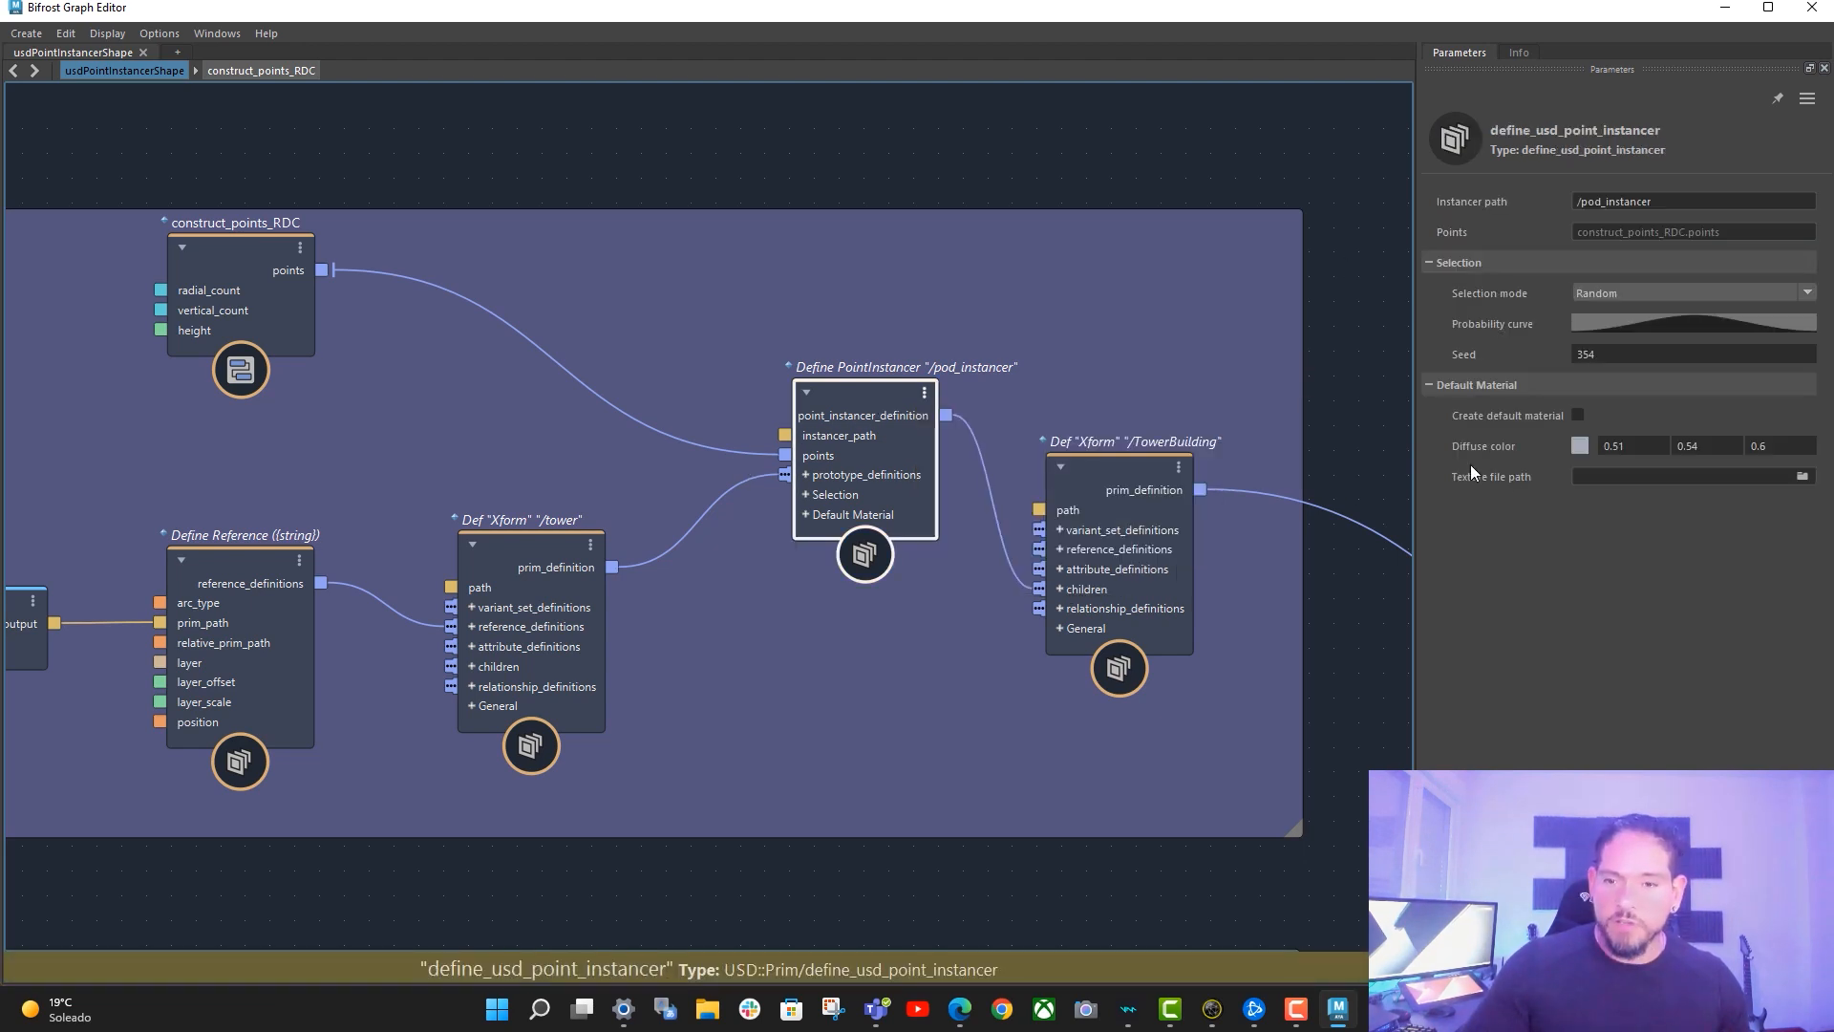
- Try enabling default material creation on the pod_instancer node, turn it back off, and leave its points input value uncleared
click(1577, 414)
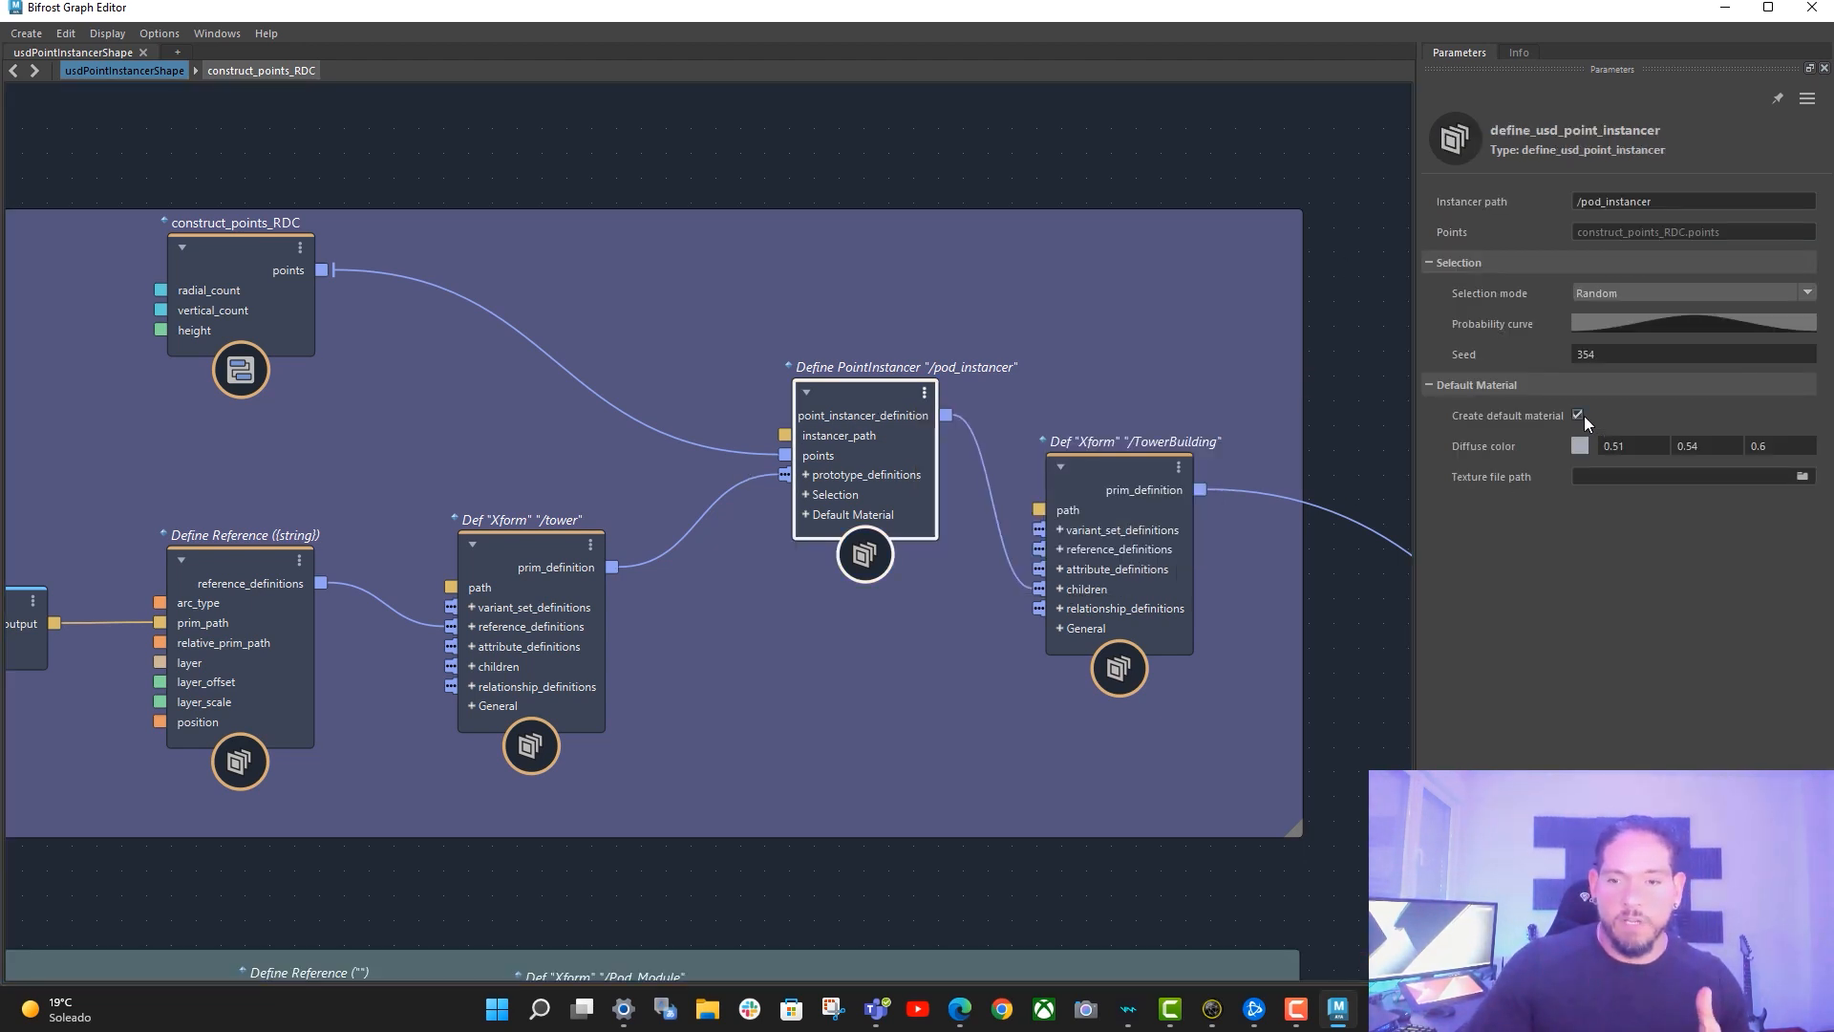
click(1578, 417)
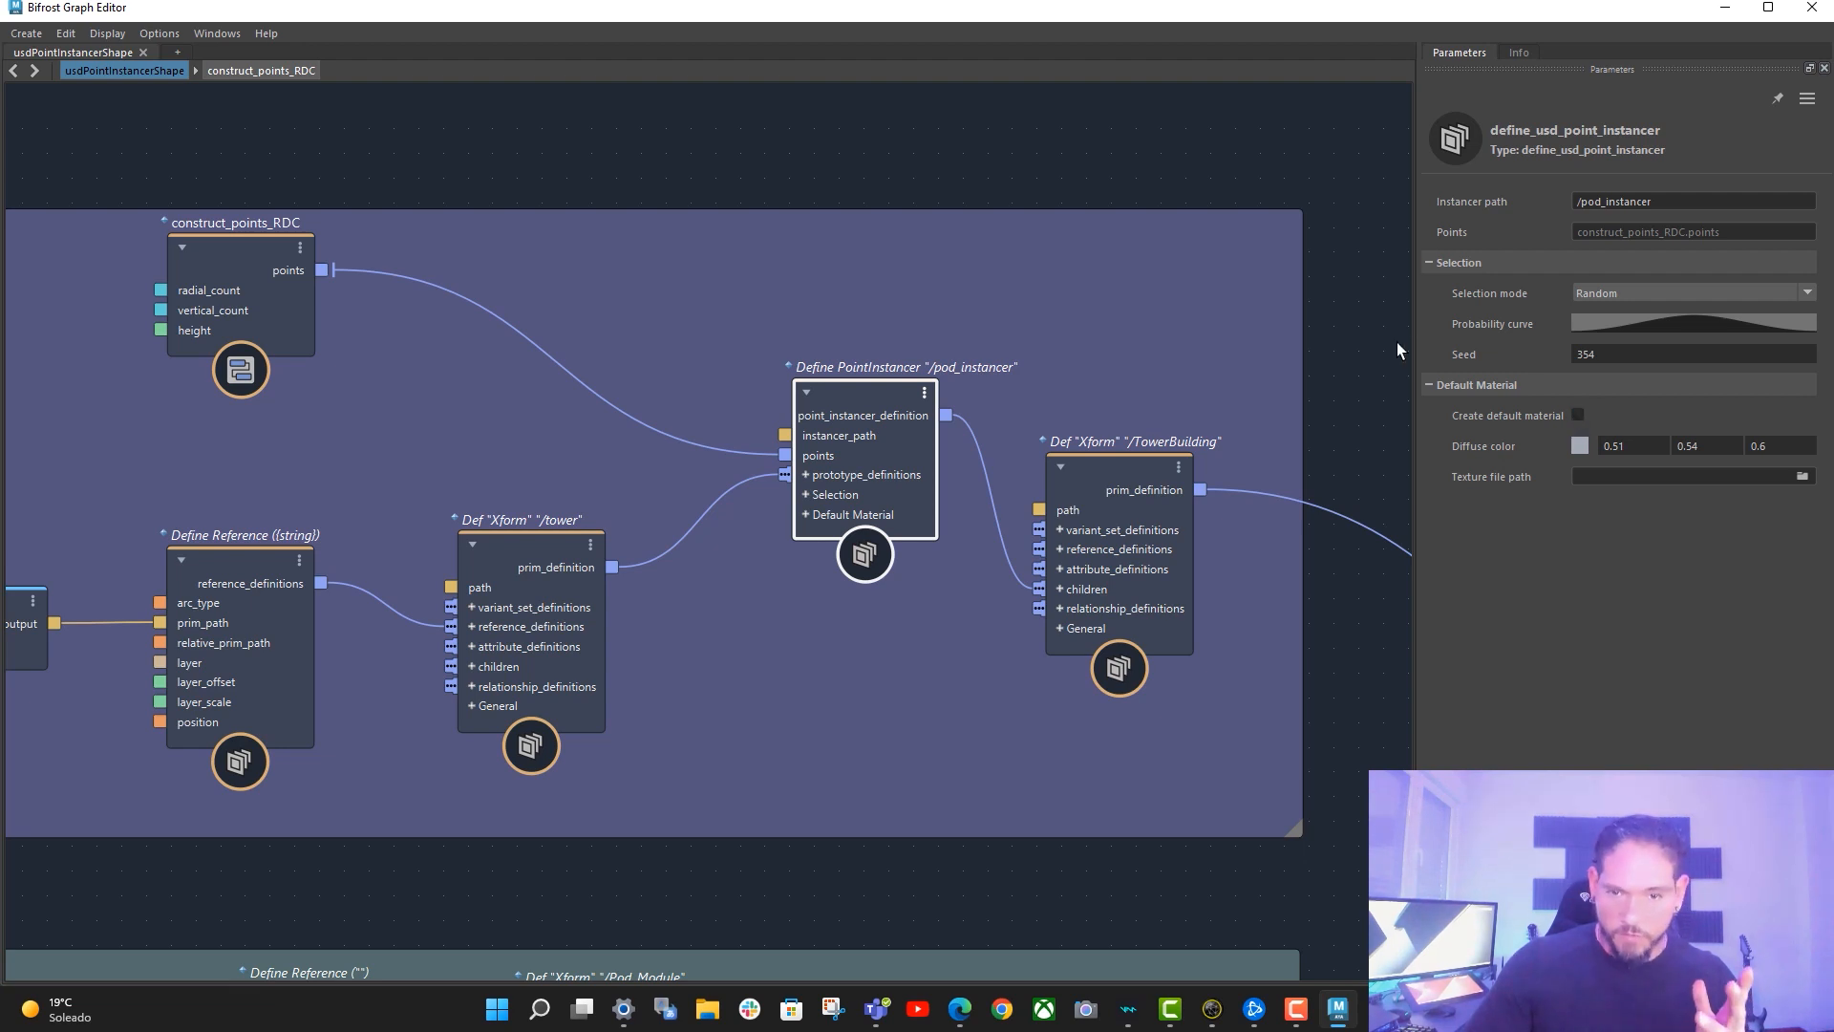
middle_drag(825, 180, 978, 169)
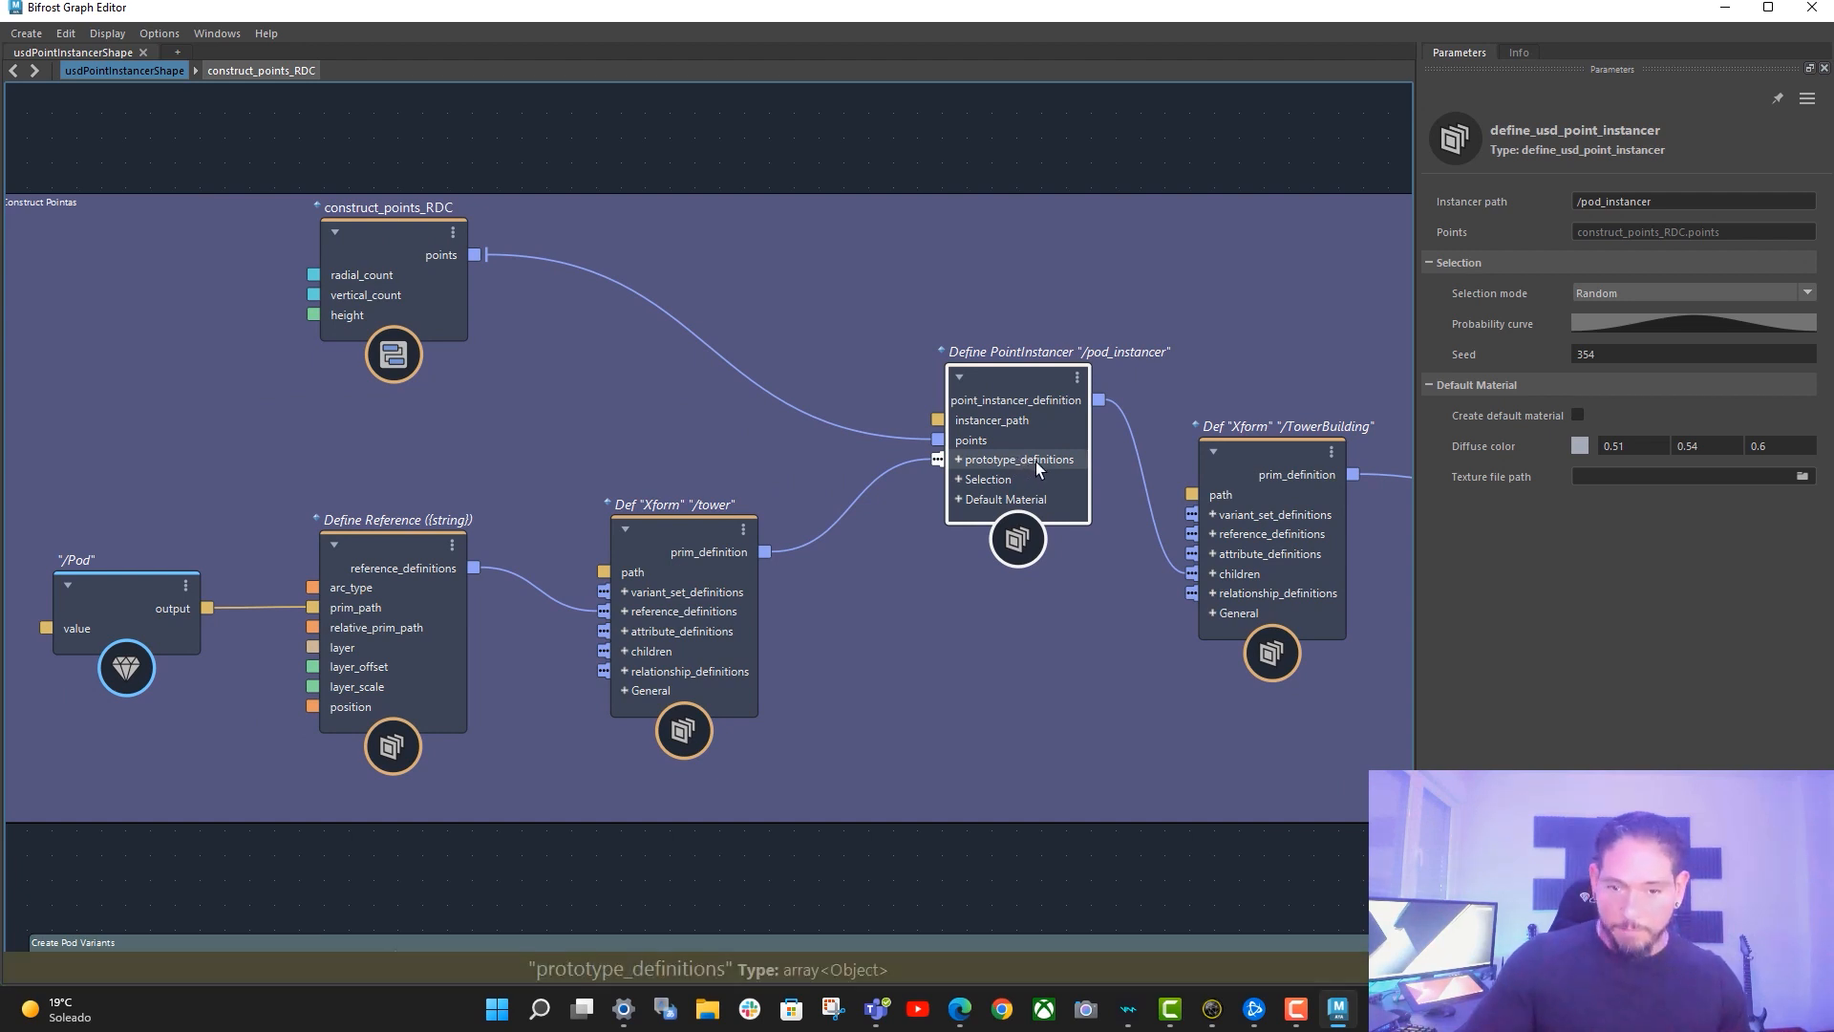
right_click(972, 441)
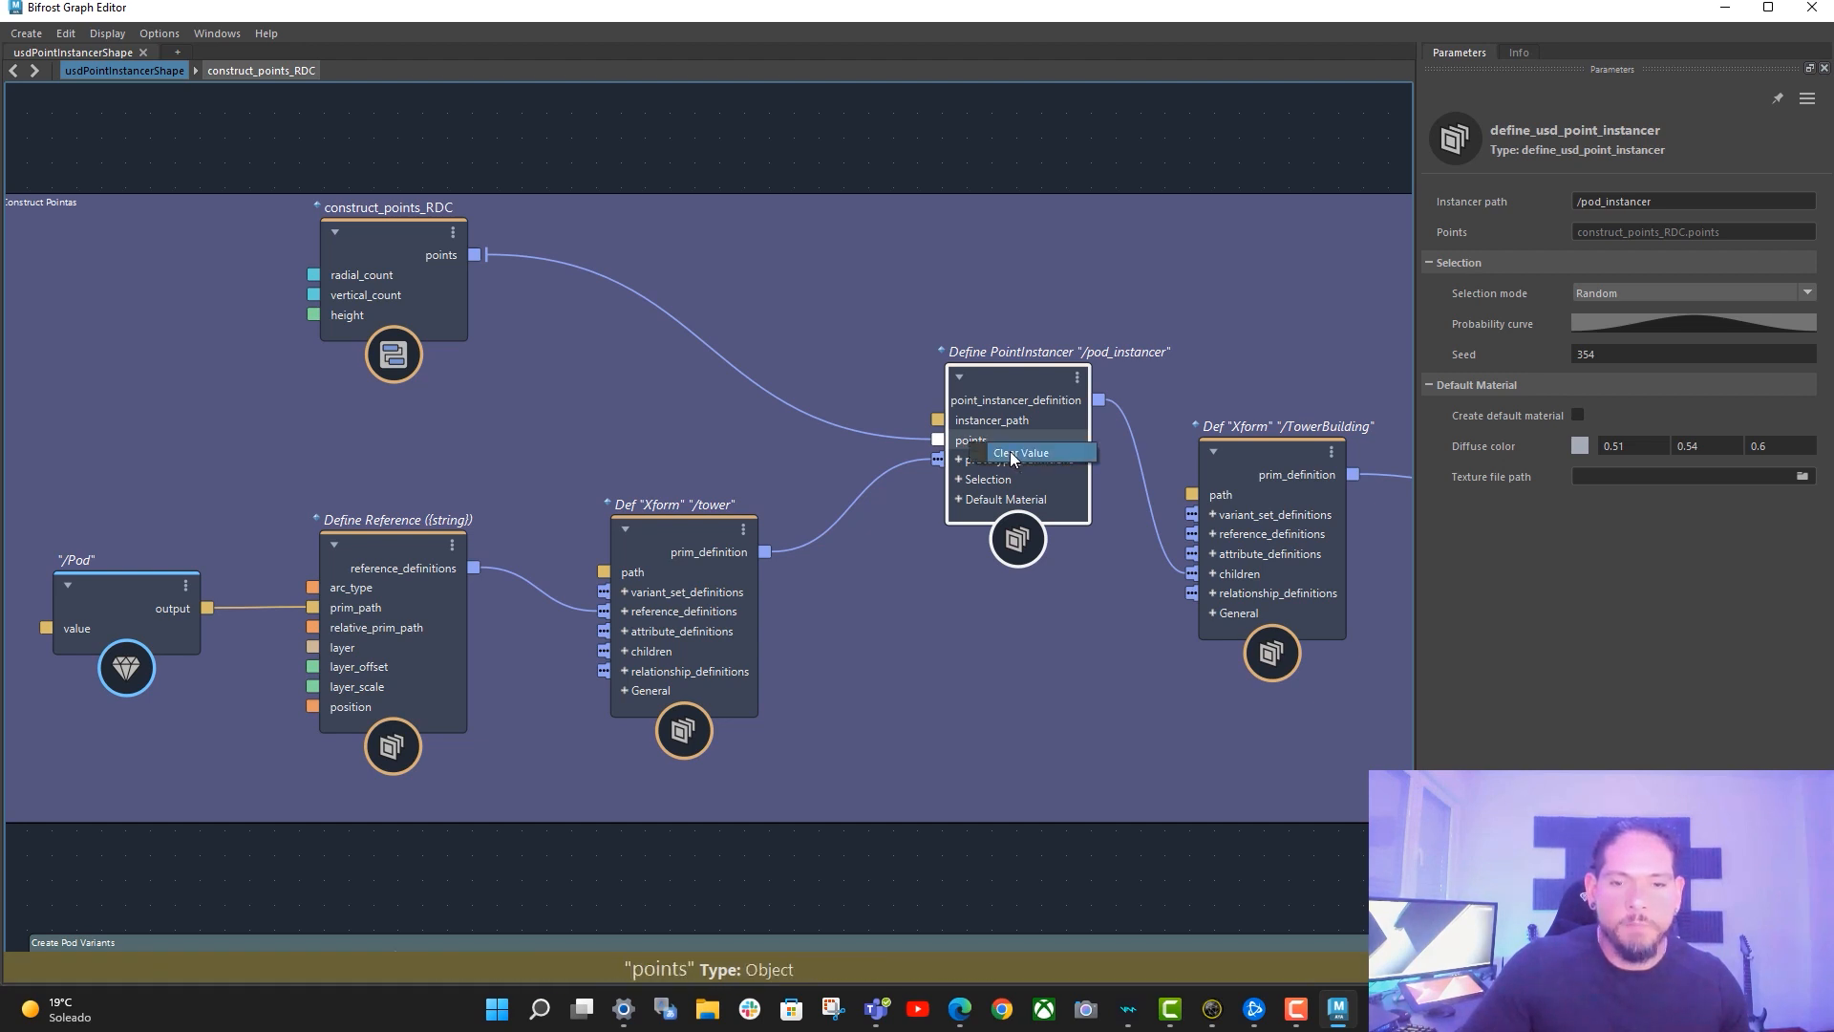
click(765, 123)
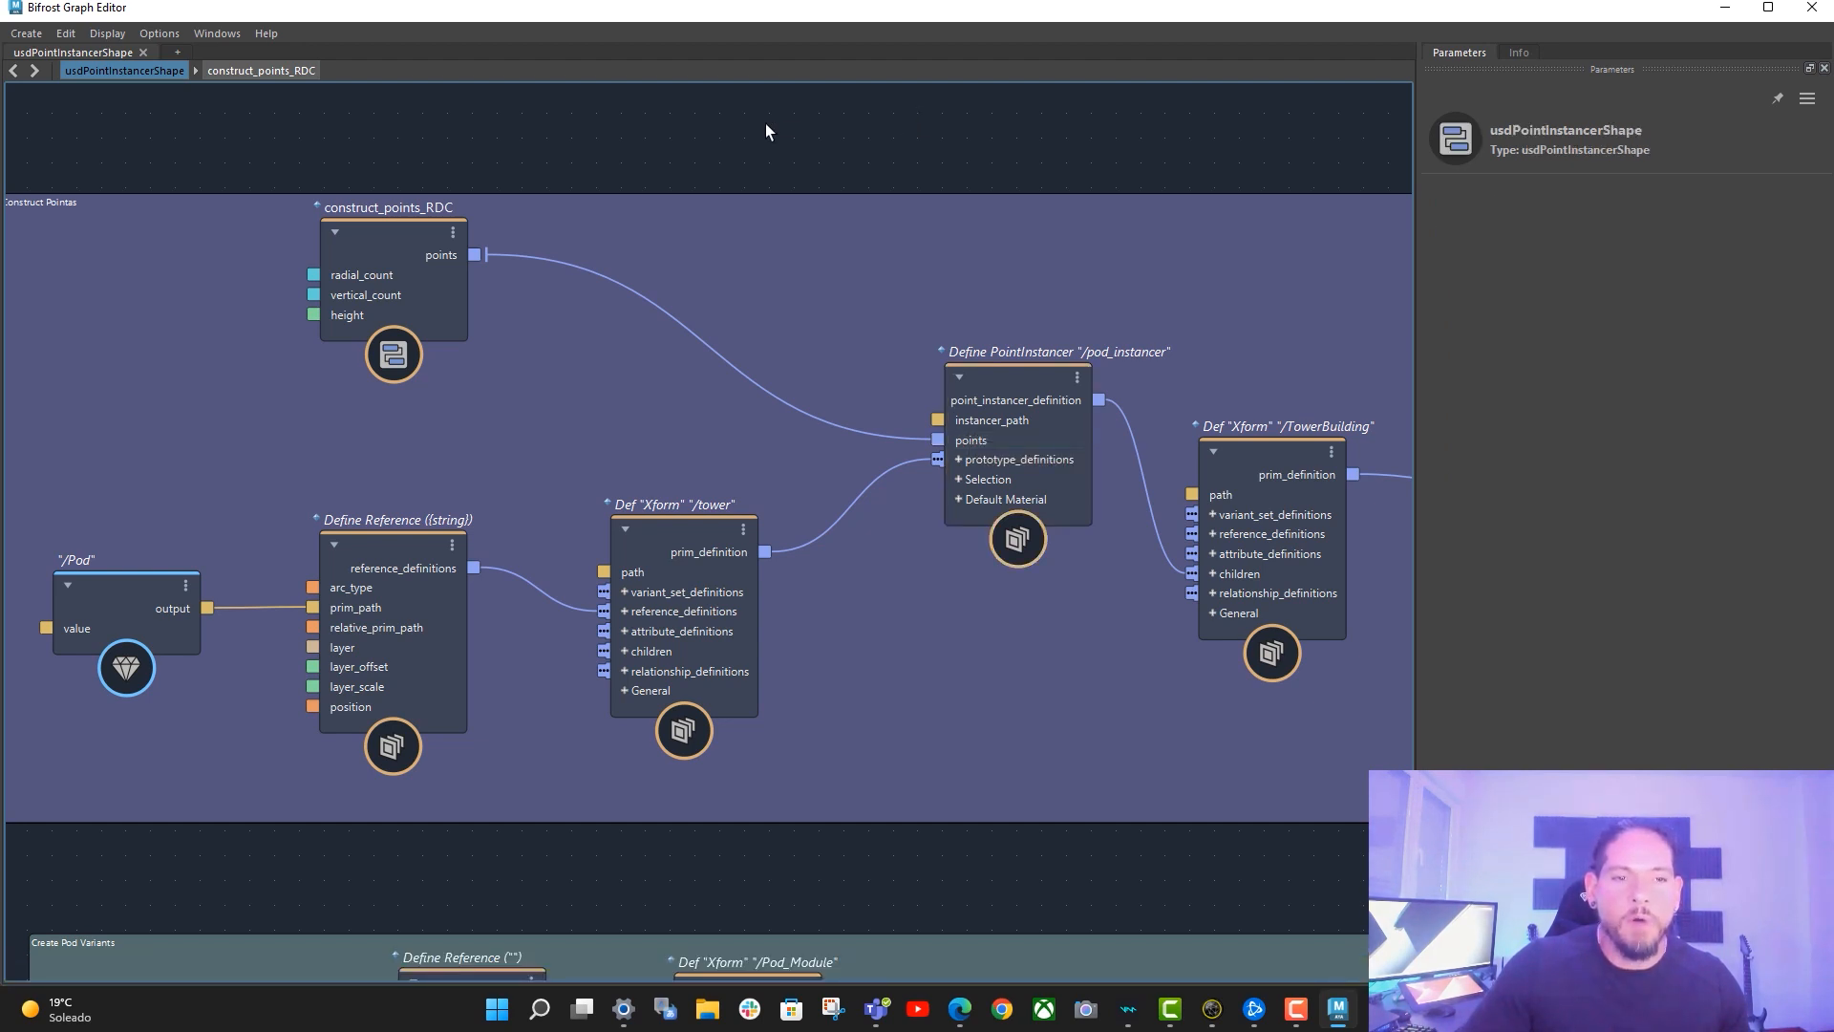
- Select the construct_points_RDC node and open the compound to show its internal network
alt+middle_drag(806, 167, 868, 170)
click(468, 233)
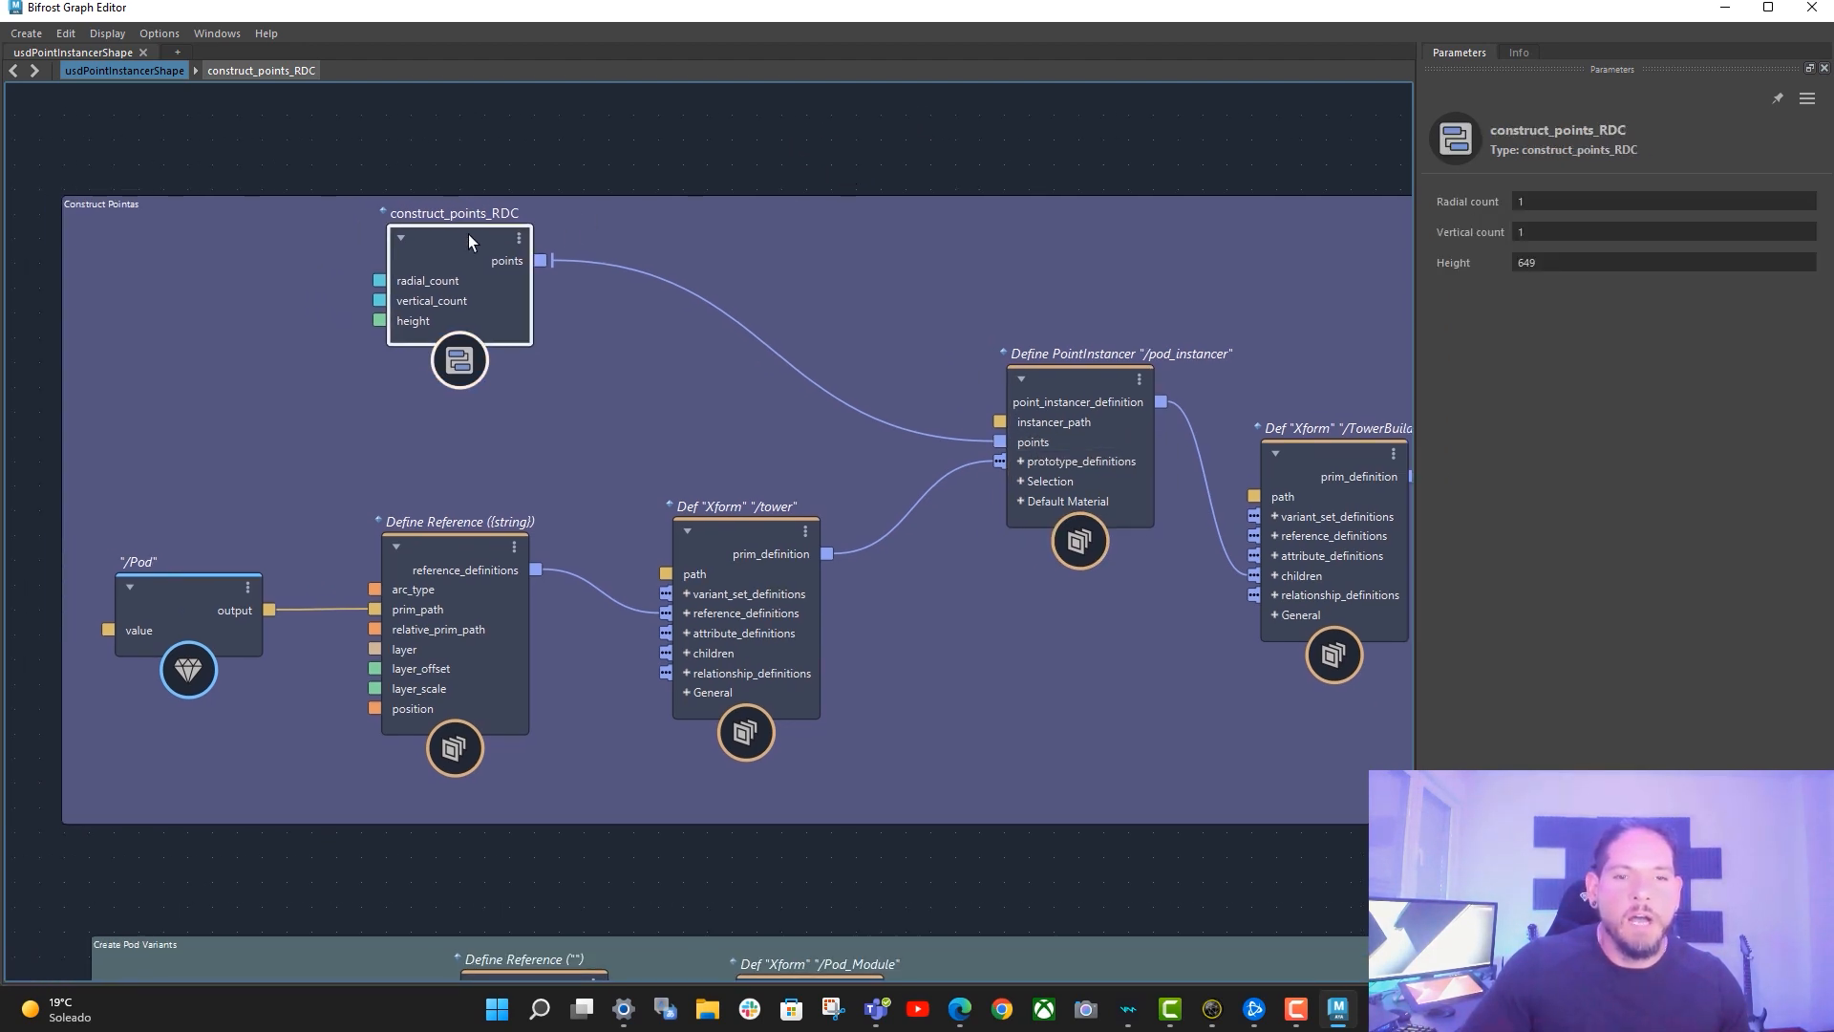
alt+middle_drag(568, 153, 582, 169)
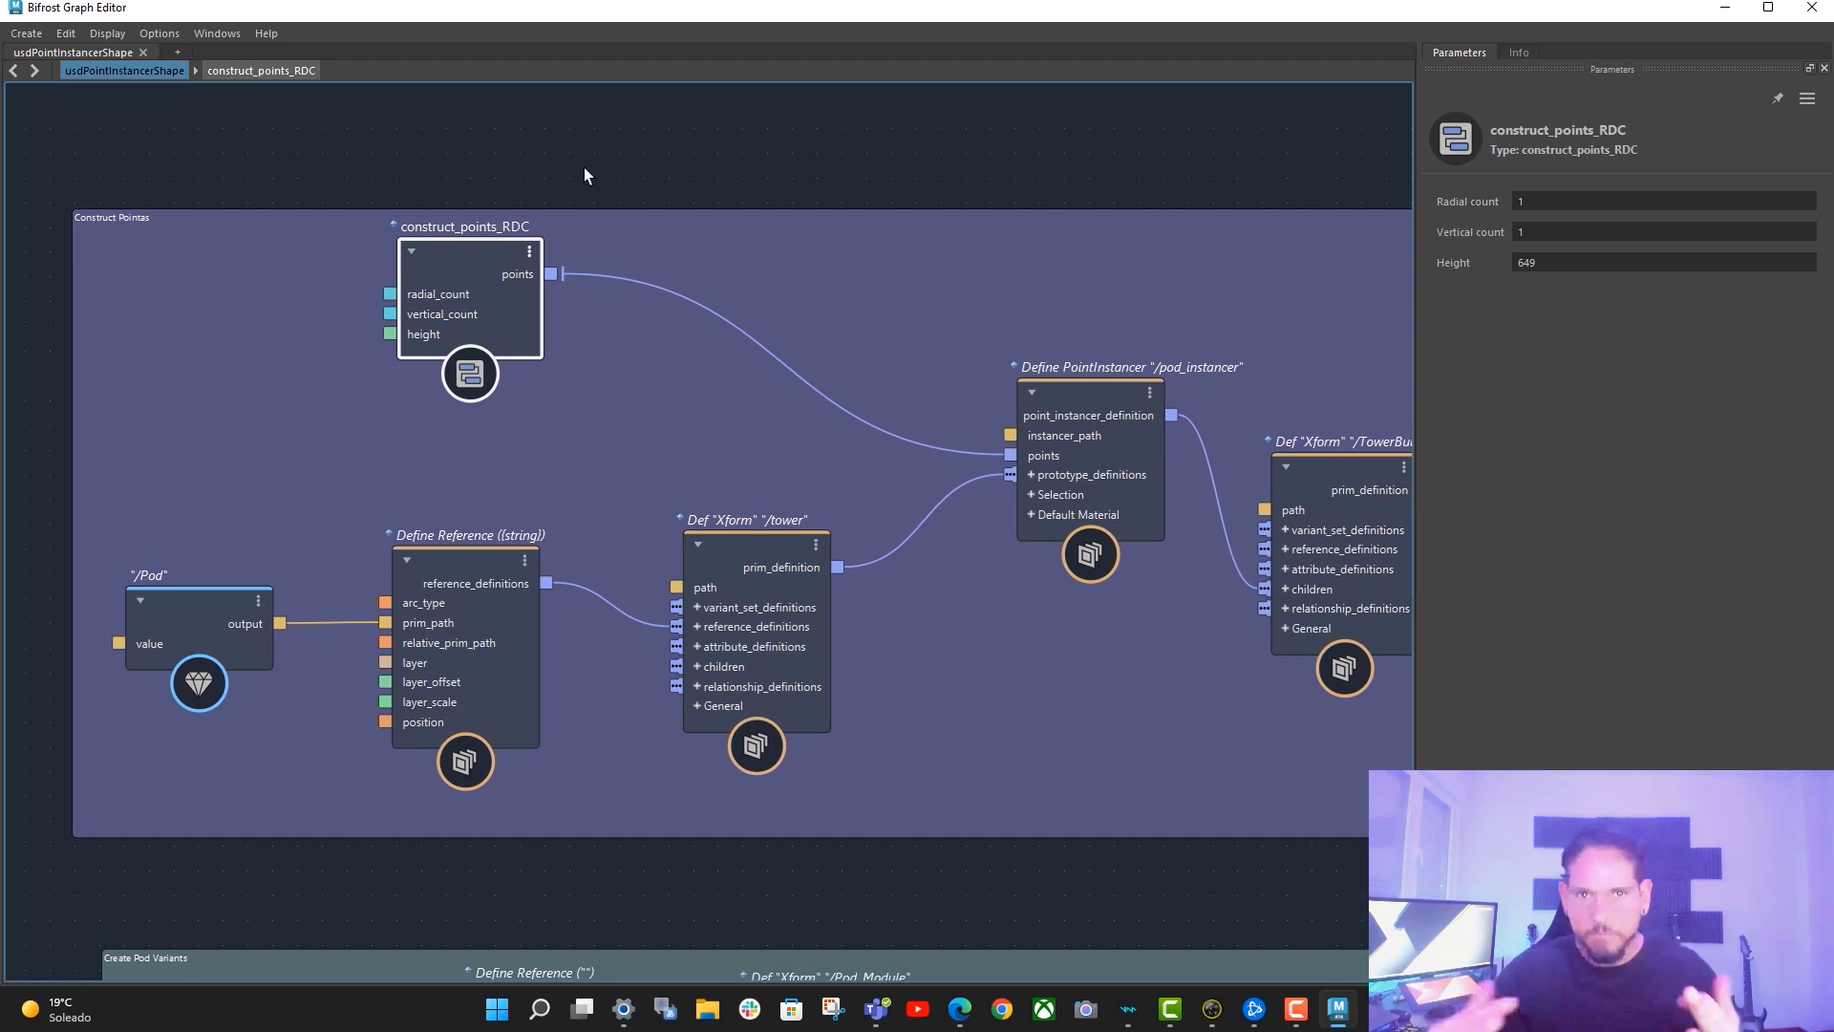
double_click(490, 252)
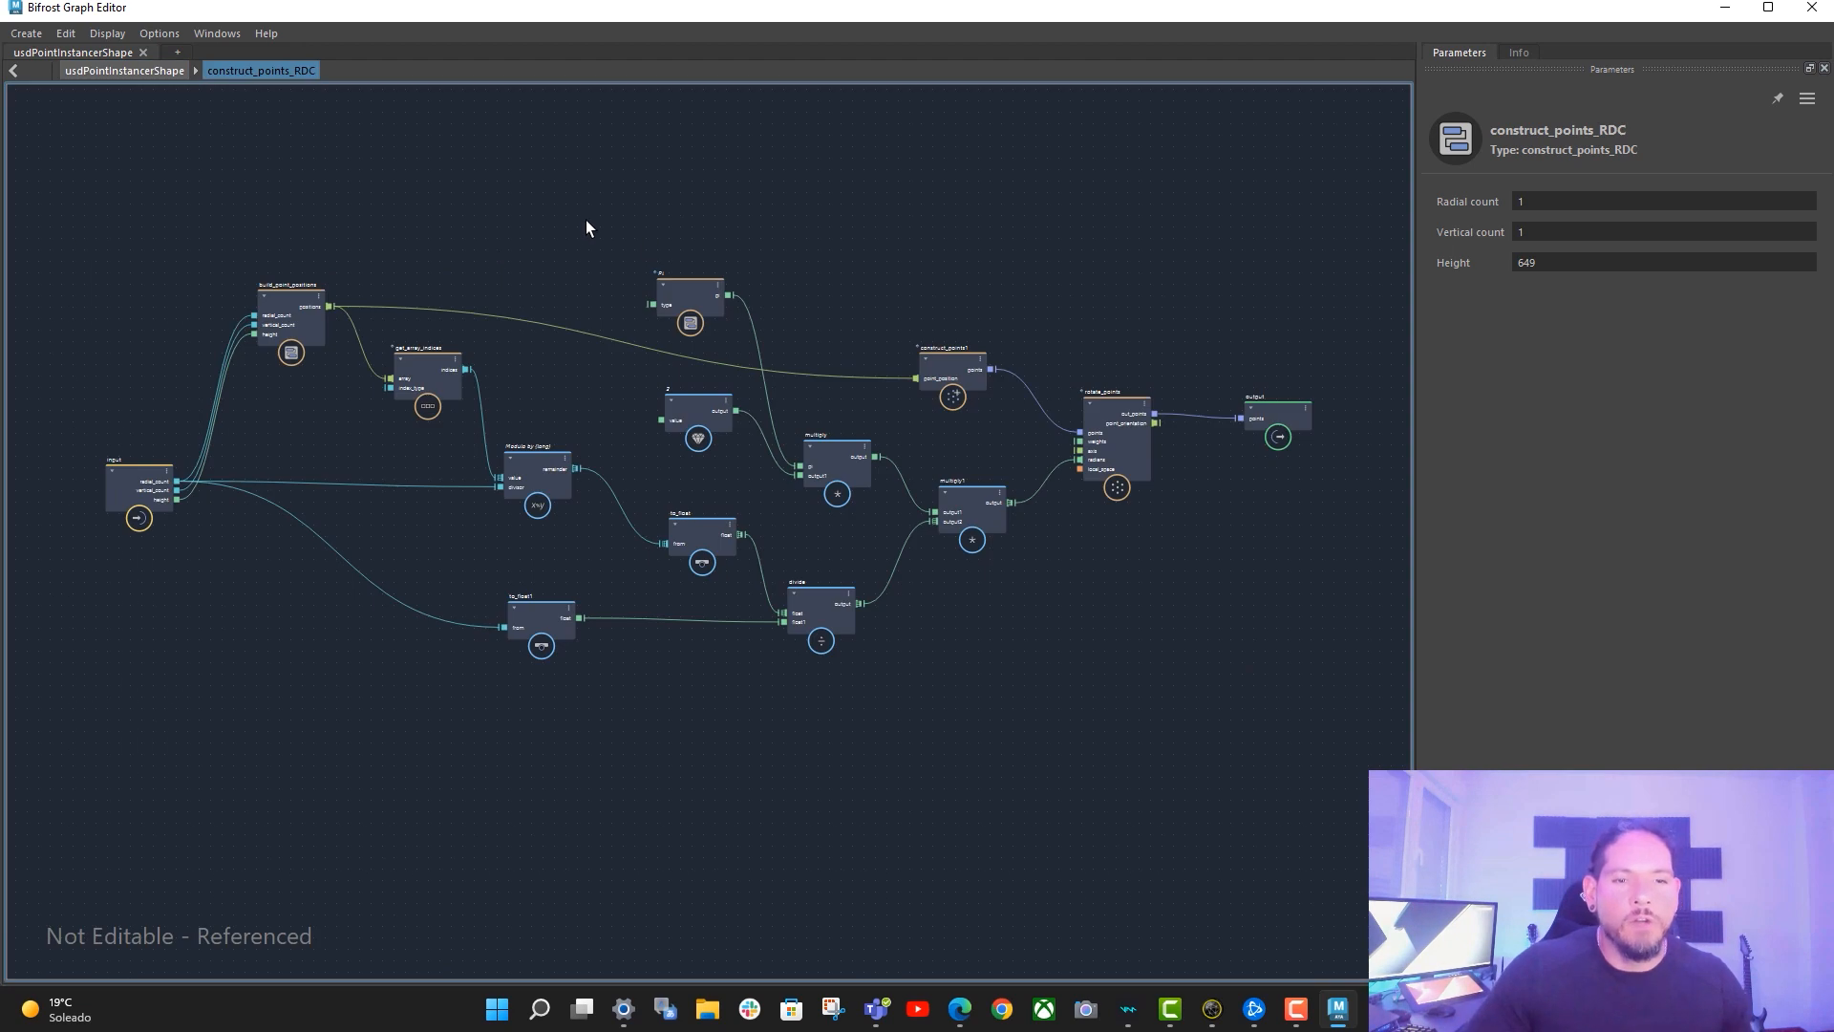
scroll(215, 344, up, 4)
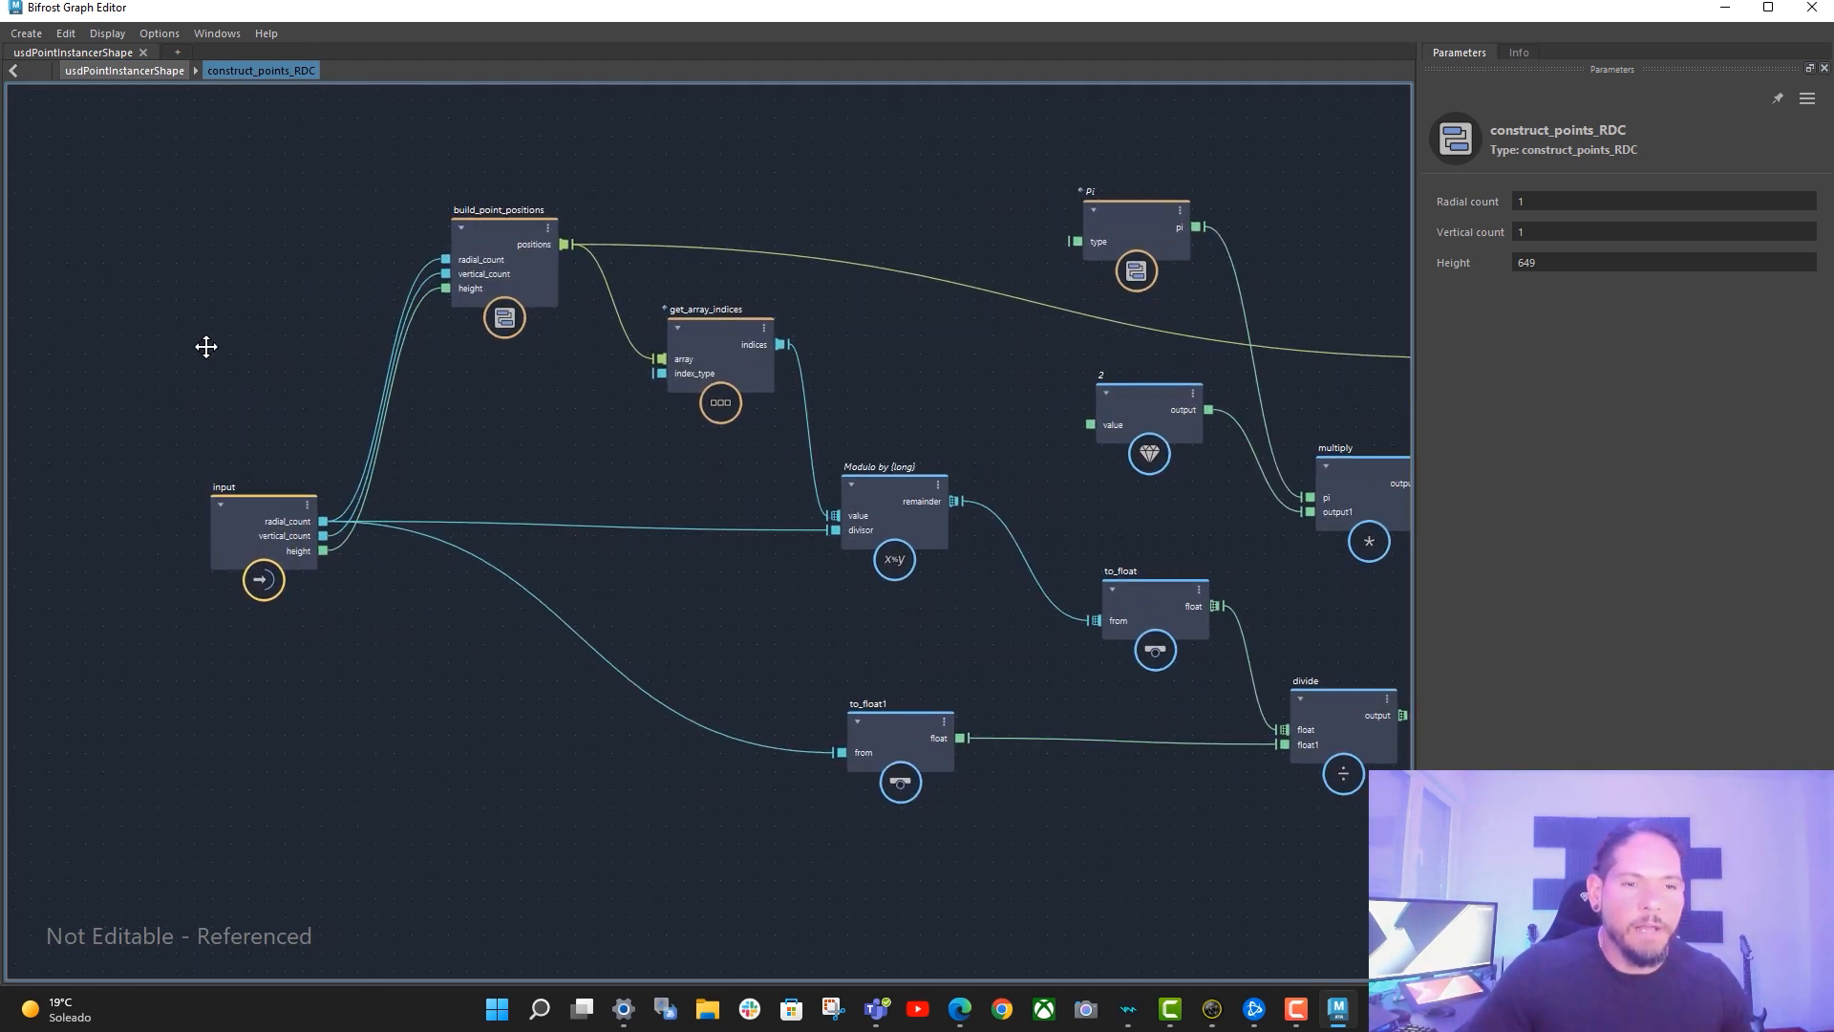
- Examine the compound's input node and how its radial_count, vertical_count and height feed build_point_positions
drag(212, 489, 194, 471)
alt+middle_drag(443, 410, 434, 426)
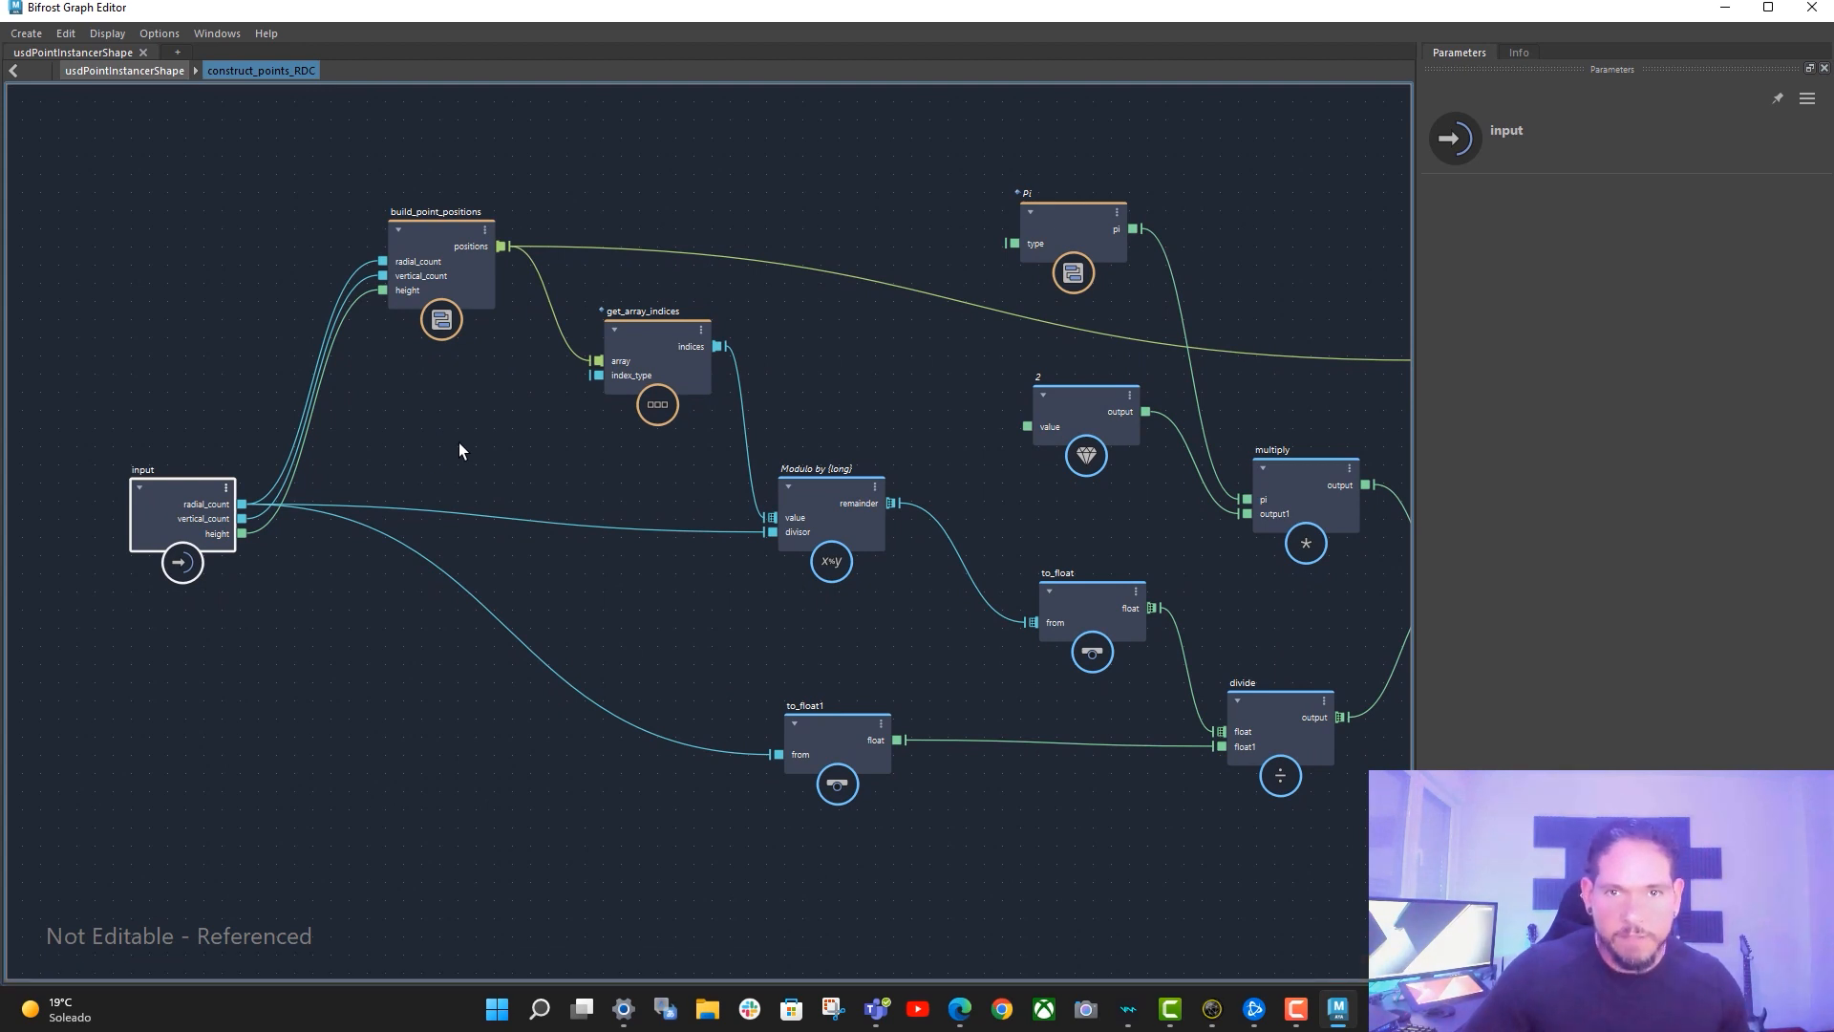
mouse_move(439, 456)
alt+middle_down()
mouse_move(374, 491)
mouse_move(415, 480)
alt+middle_up()
drag(168, 531, 119, 520)
alt+middle_drag(375, 476, 401, 484)
drag(461, 282, 422, 297)
- Examine the rotation maths inside the compound, covering the Pi, 2, to_float, multiply and multiply1 nodes
alt+middle_drag(872, 327, 695, 311)
alt+middle_drag(817, 314, 1008, 223)
alt+middle_drag(807, 263, 525, 369)
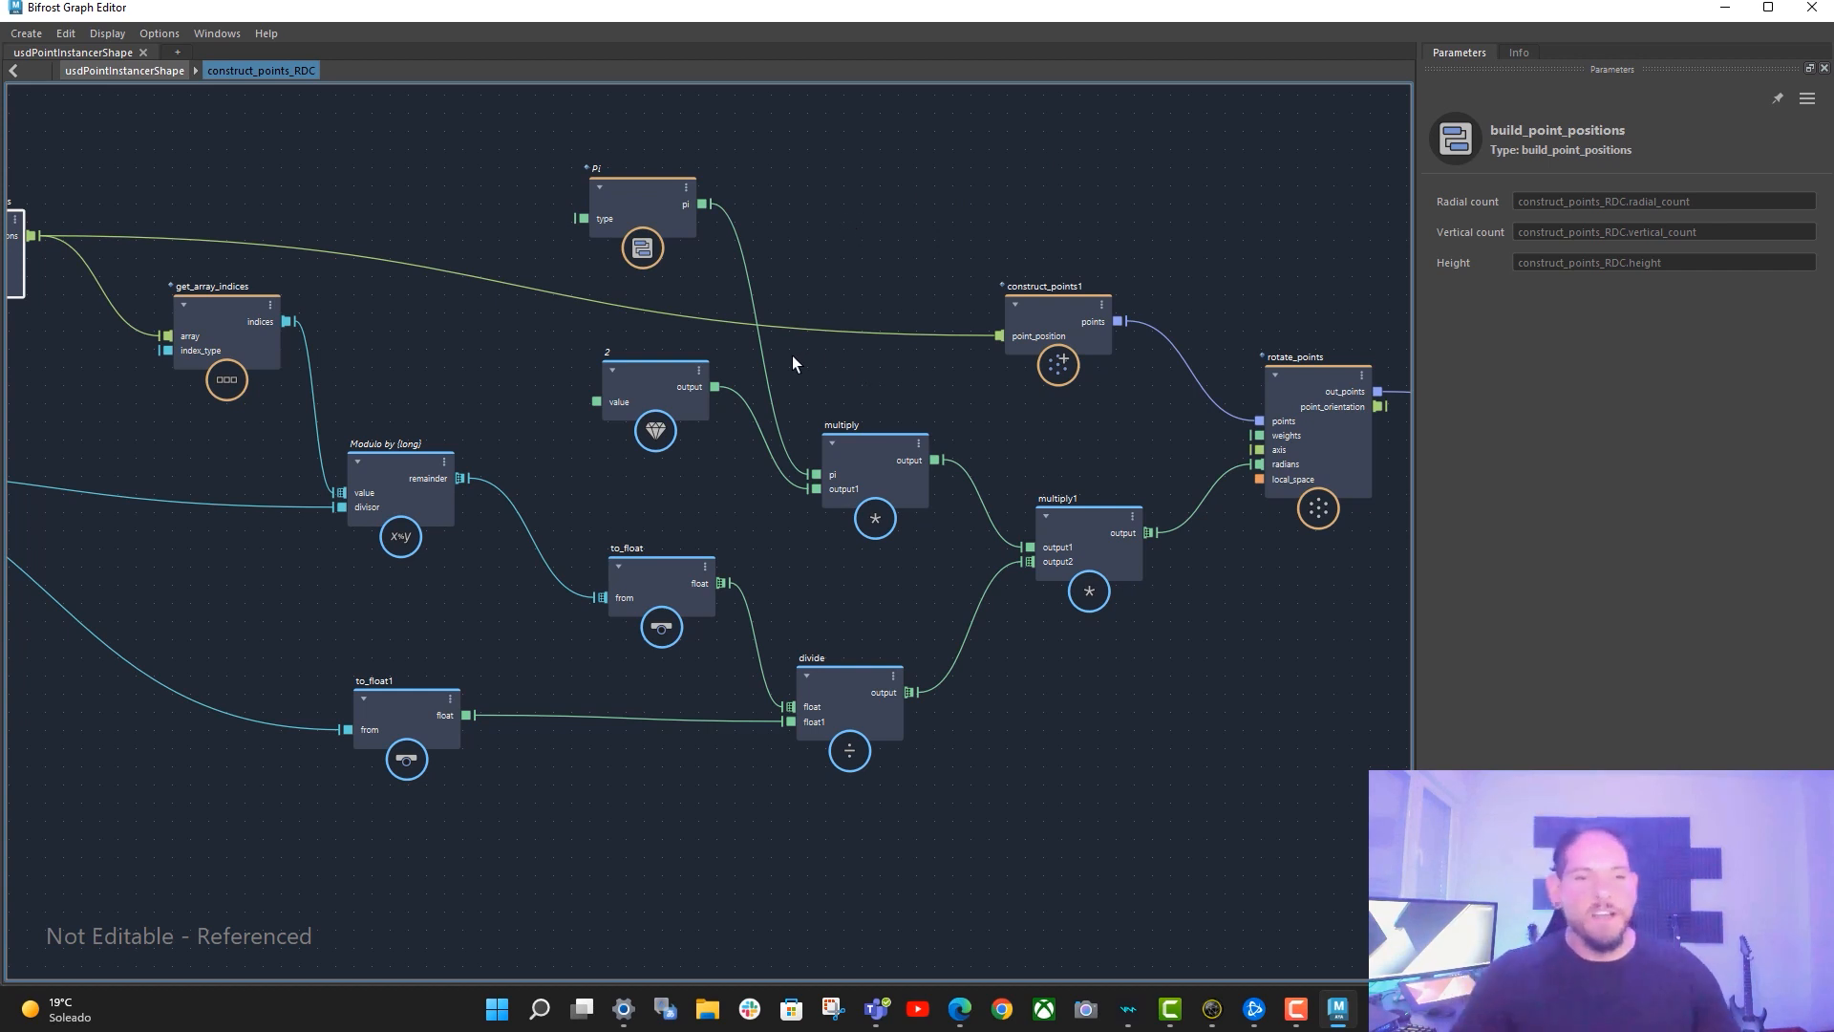
drag(638, 199, 650, 204)
middle_drag(908, 283, 885, 283)
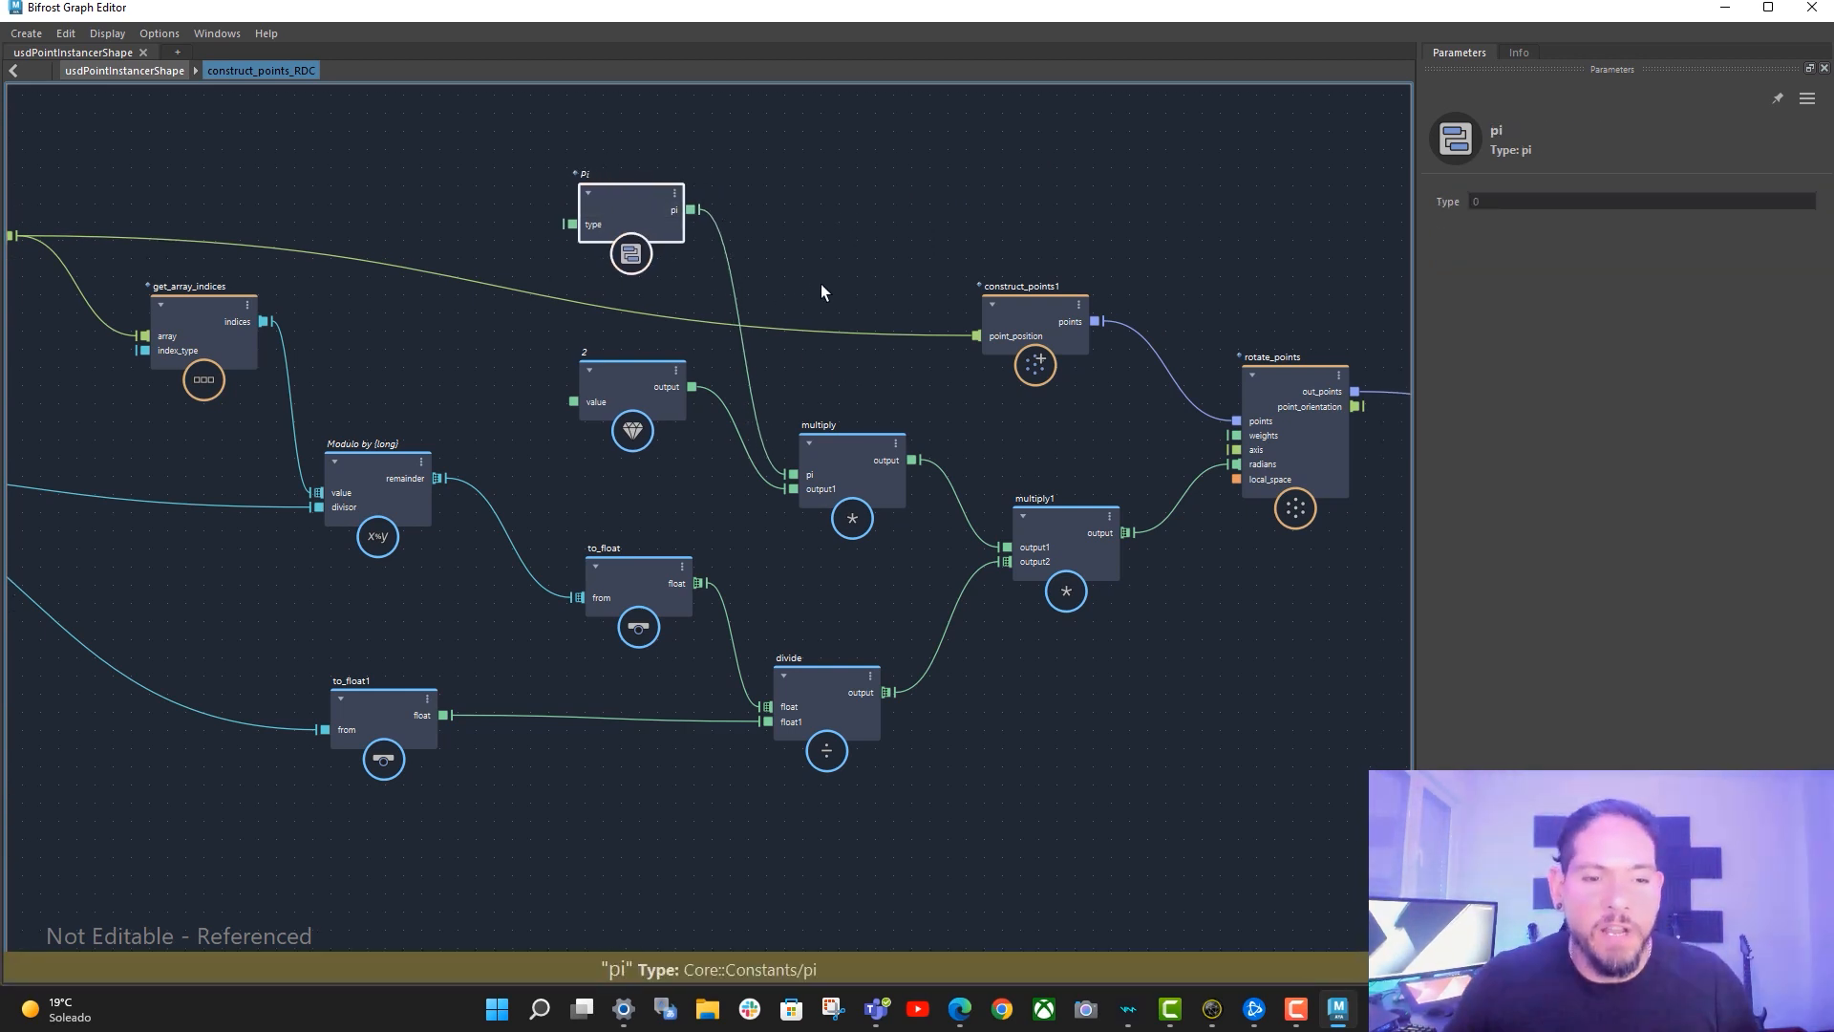
drag(655, 366, 658, 380)
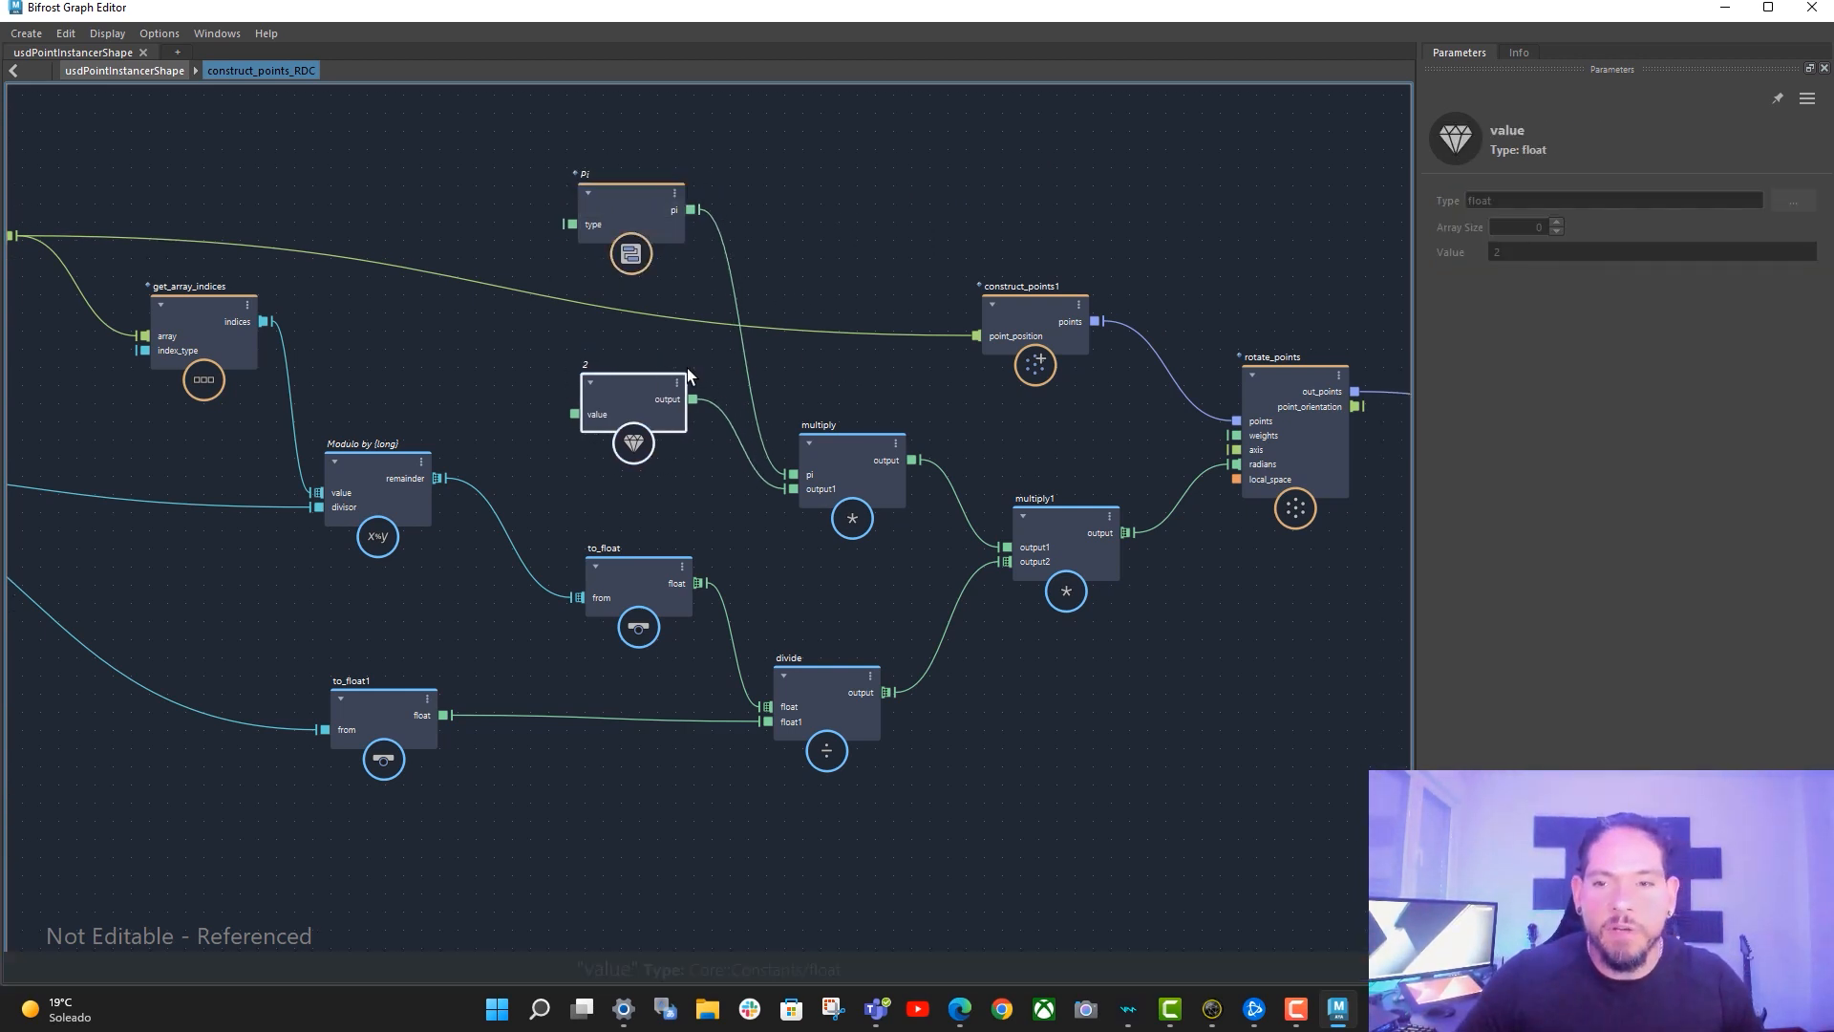
drag(620, 578, 607, 583)
drag(891, 481, 874, 476)
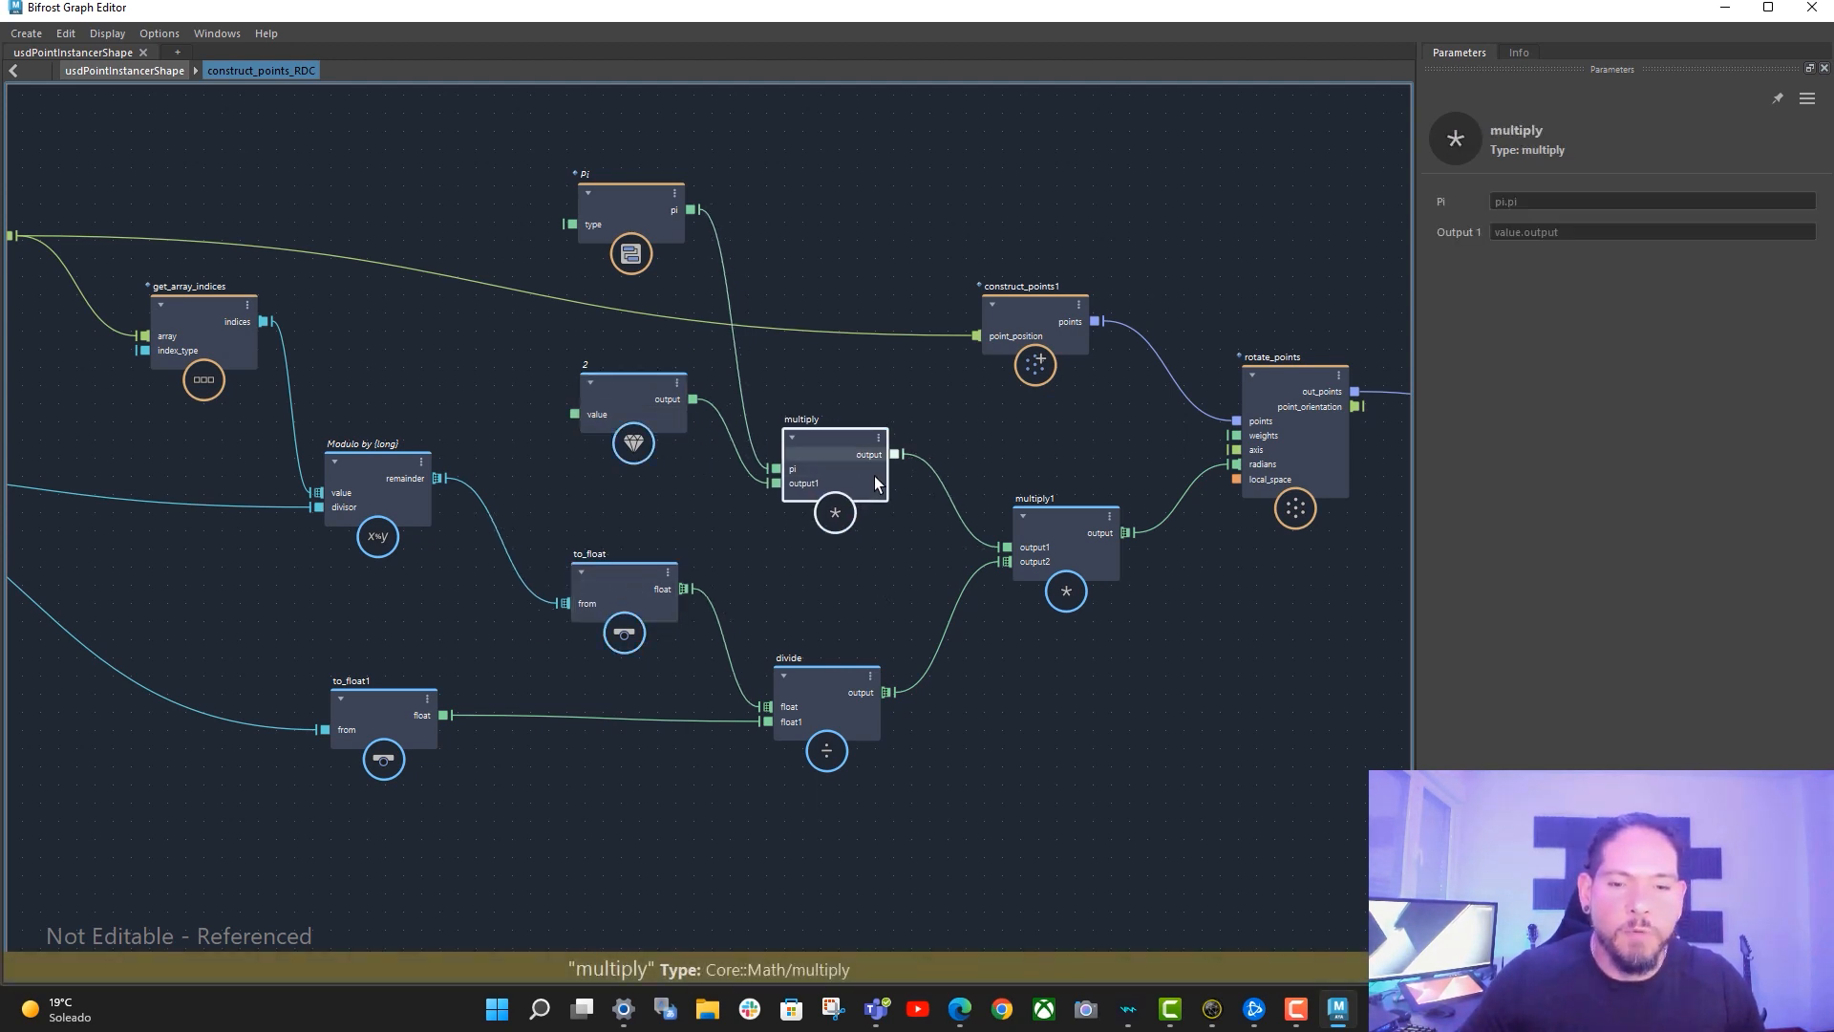
middle_drag(1061, 718, 1051, 681)
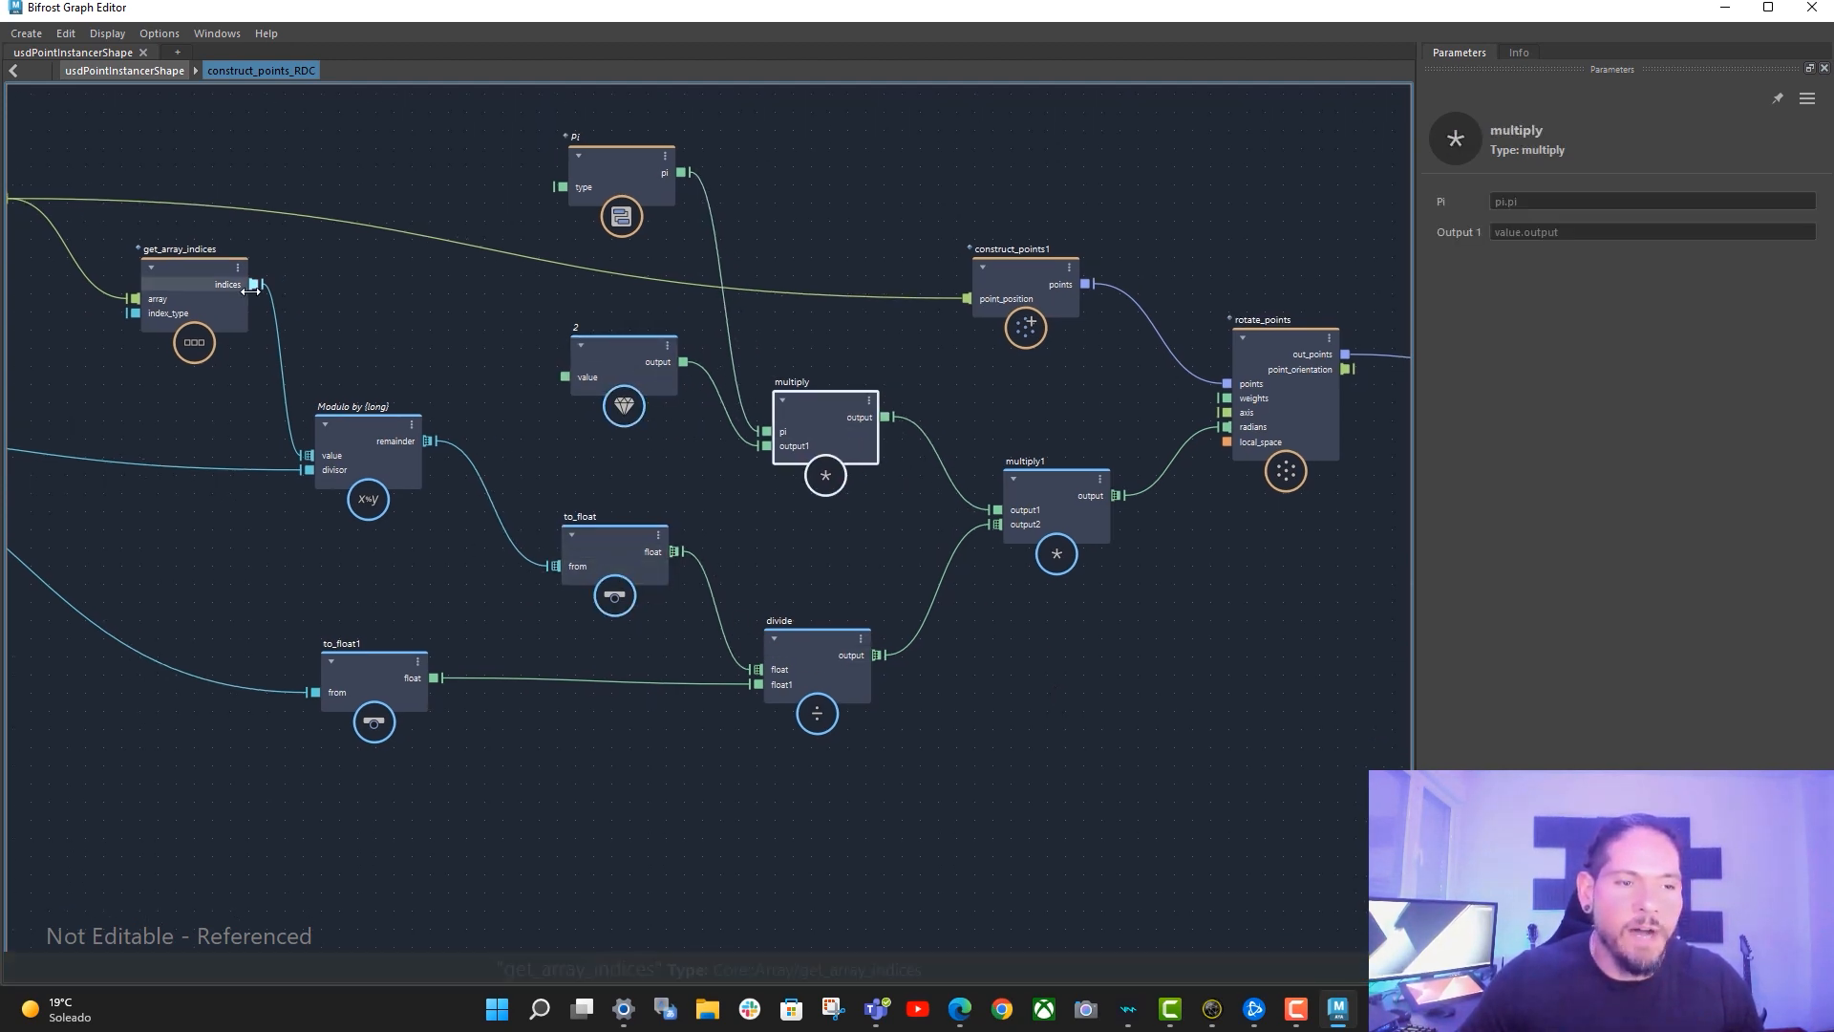
drag(1070, 496, 1076, 502)
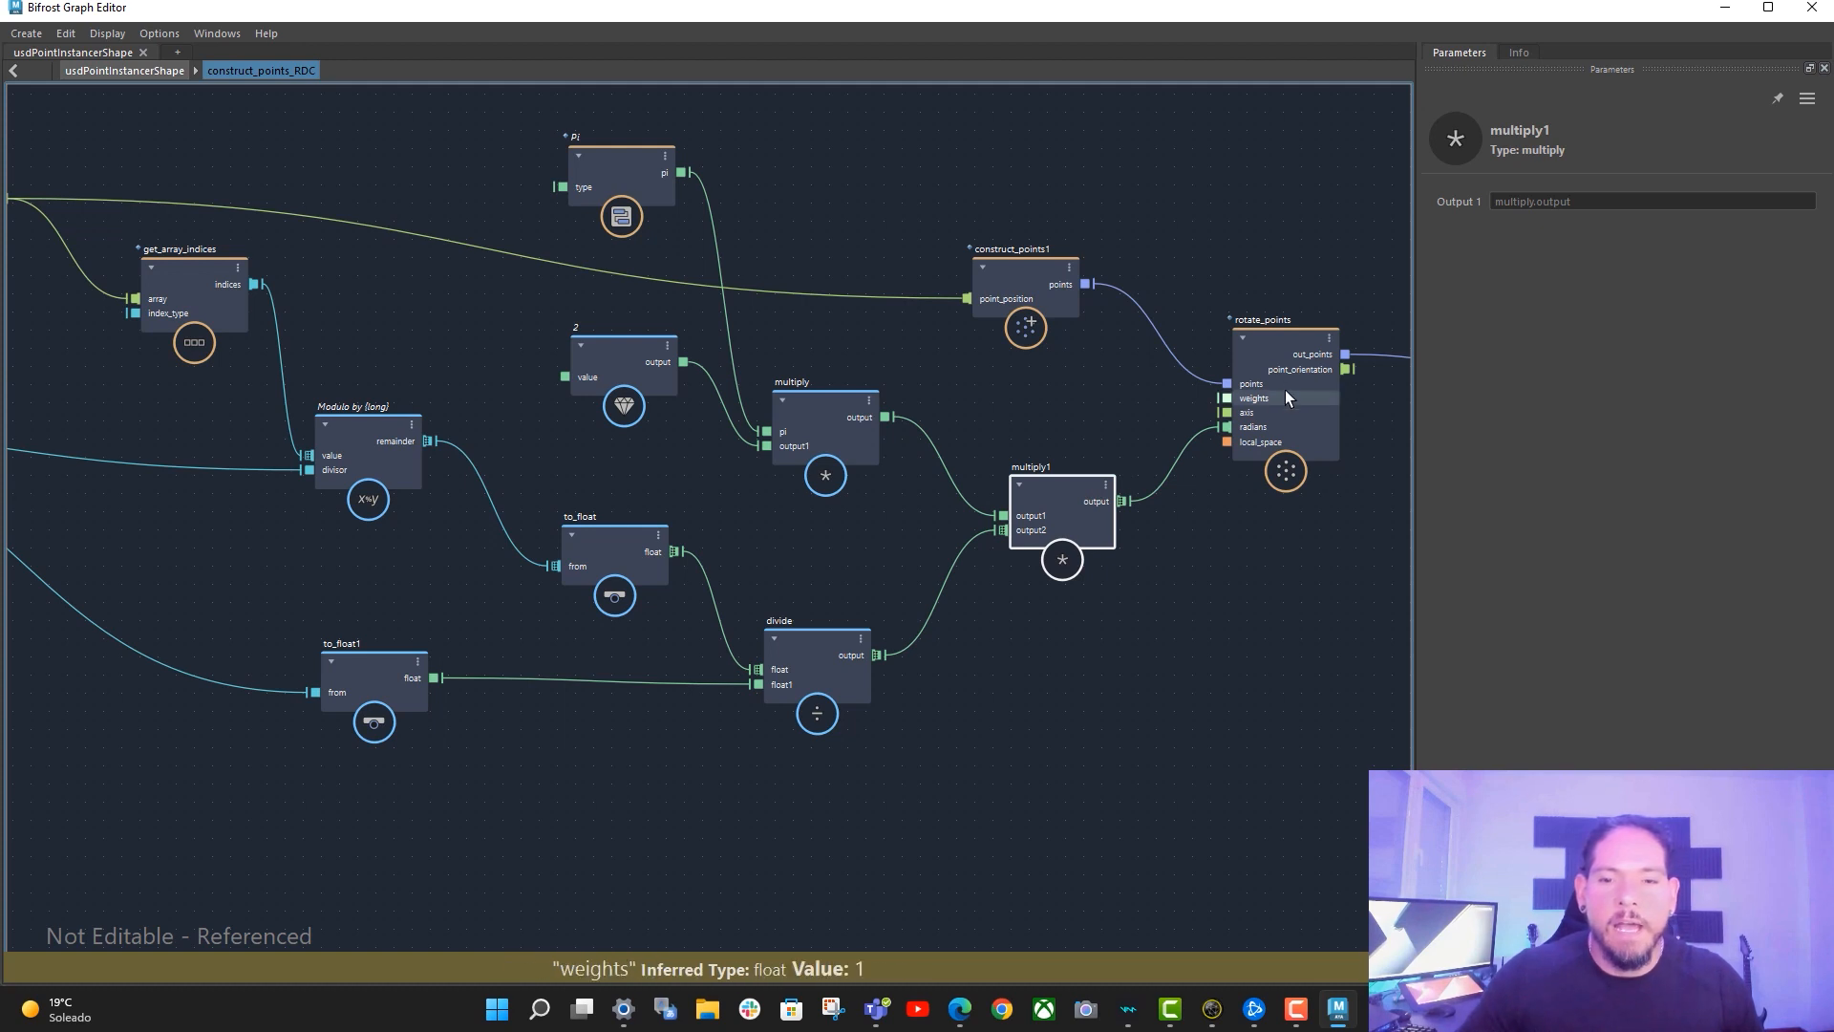
- Inspect the rotate_points node feeding the compound's output, and trace the network back to the input node
middle_drag(1135, 580, 1008, 584)
middle_drag(1135, 581, 976, 597)
drag(1000, 349, 998, 353)
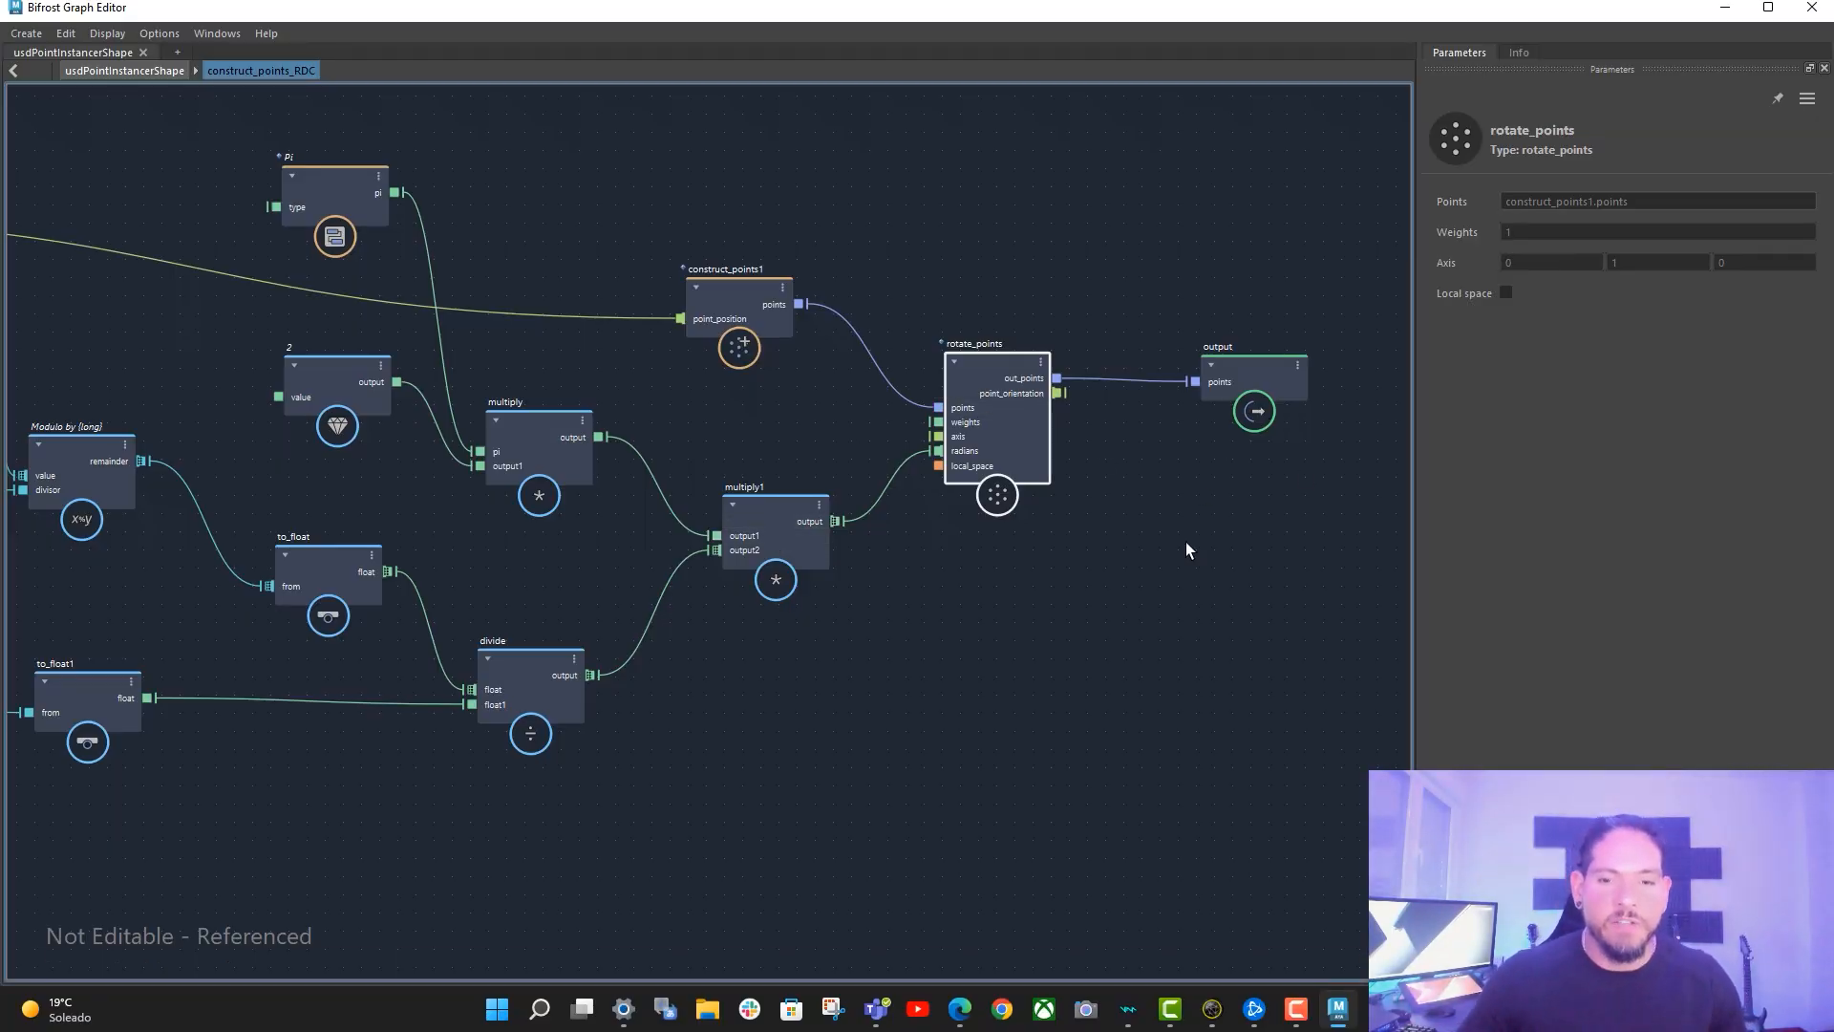
middle_drag(827, 711, 1207, 670)
middle_drag(333, 552, 995, 554)
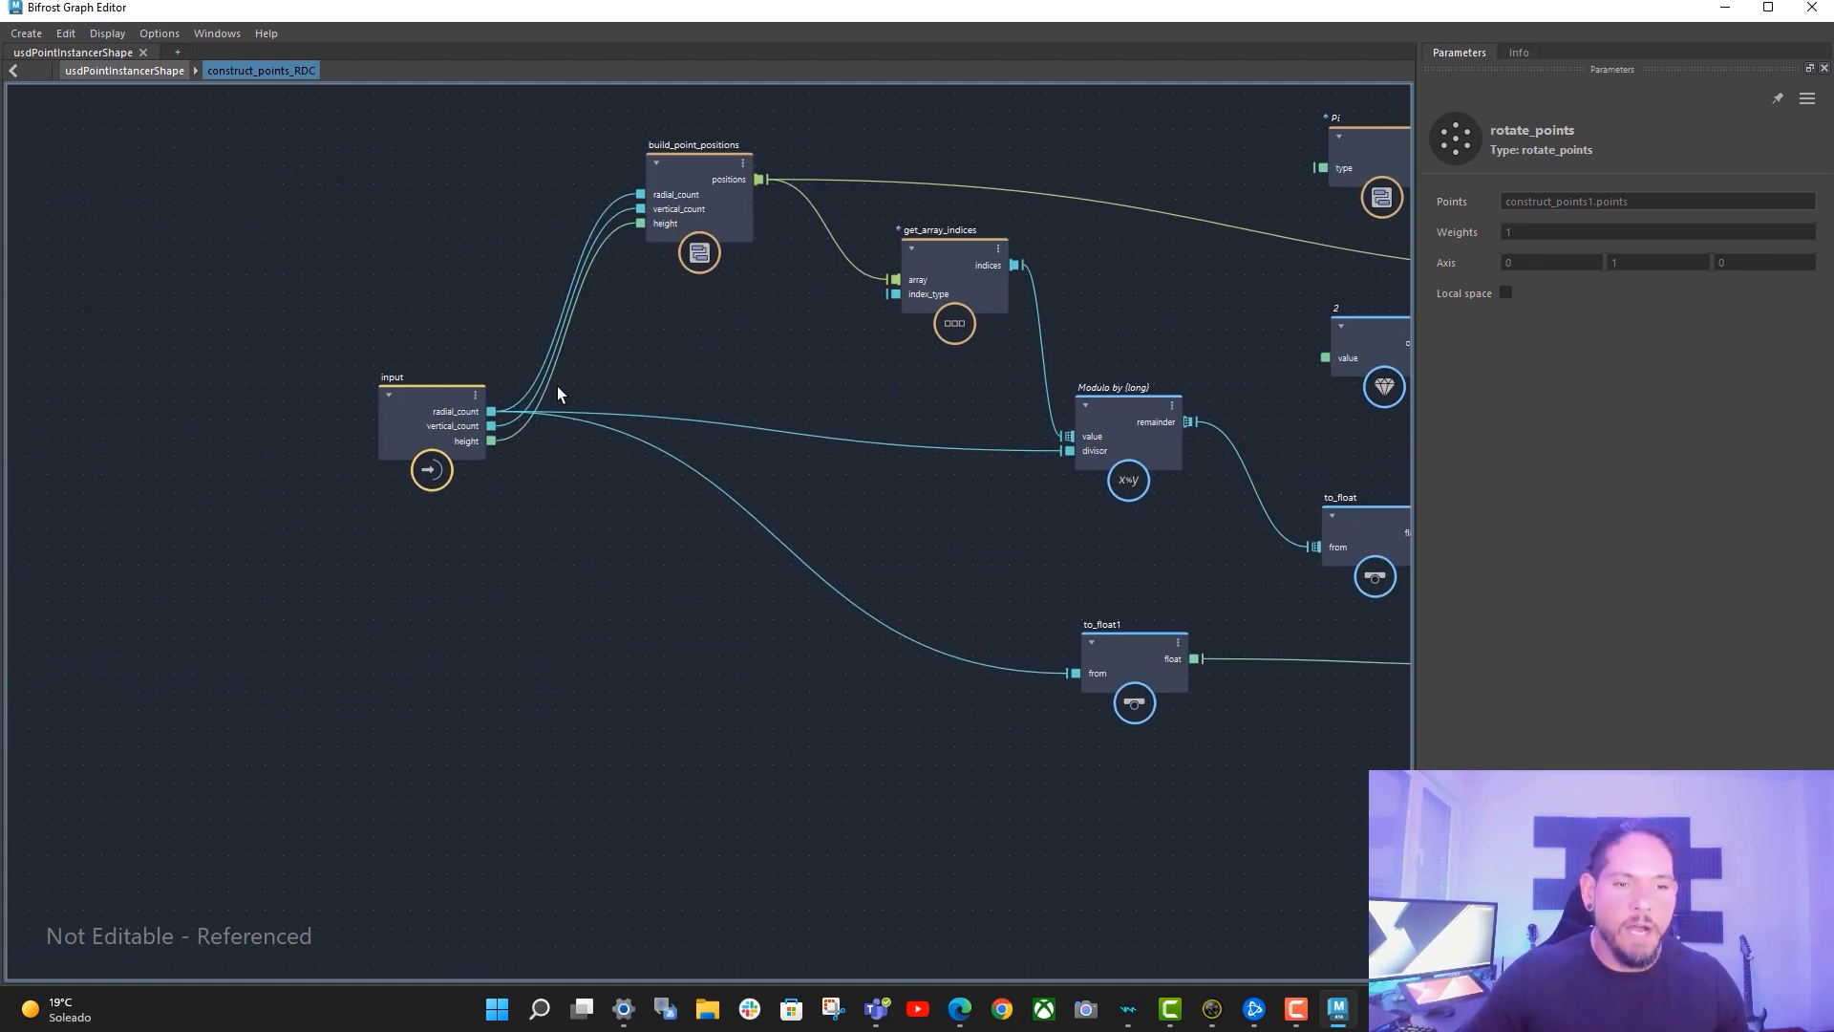
drag(418, 395, 396, 396)
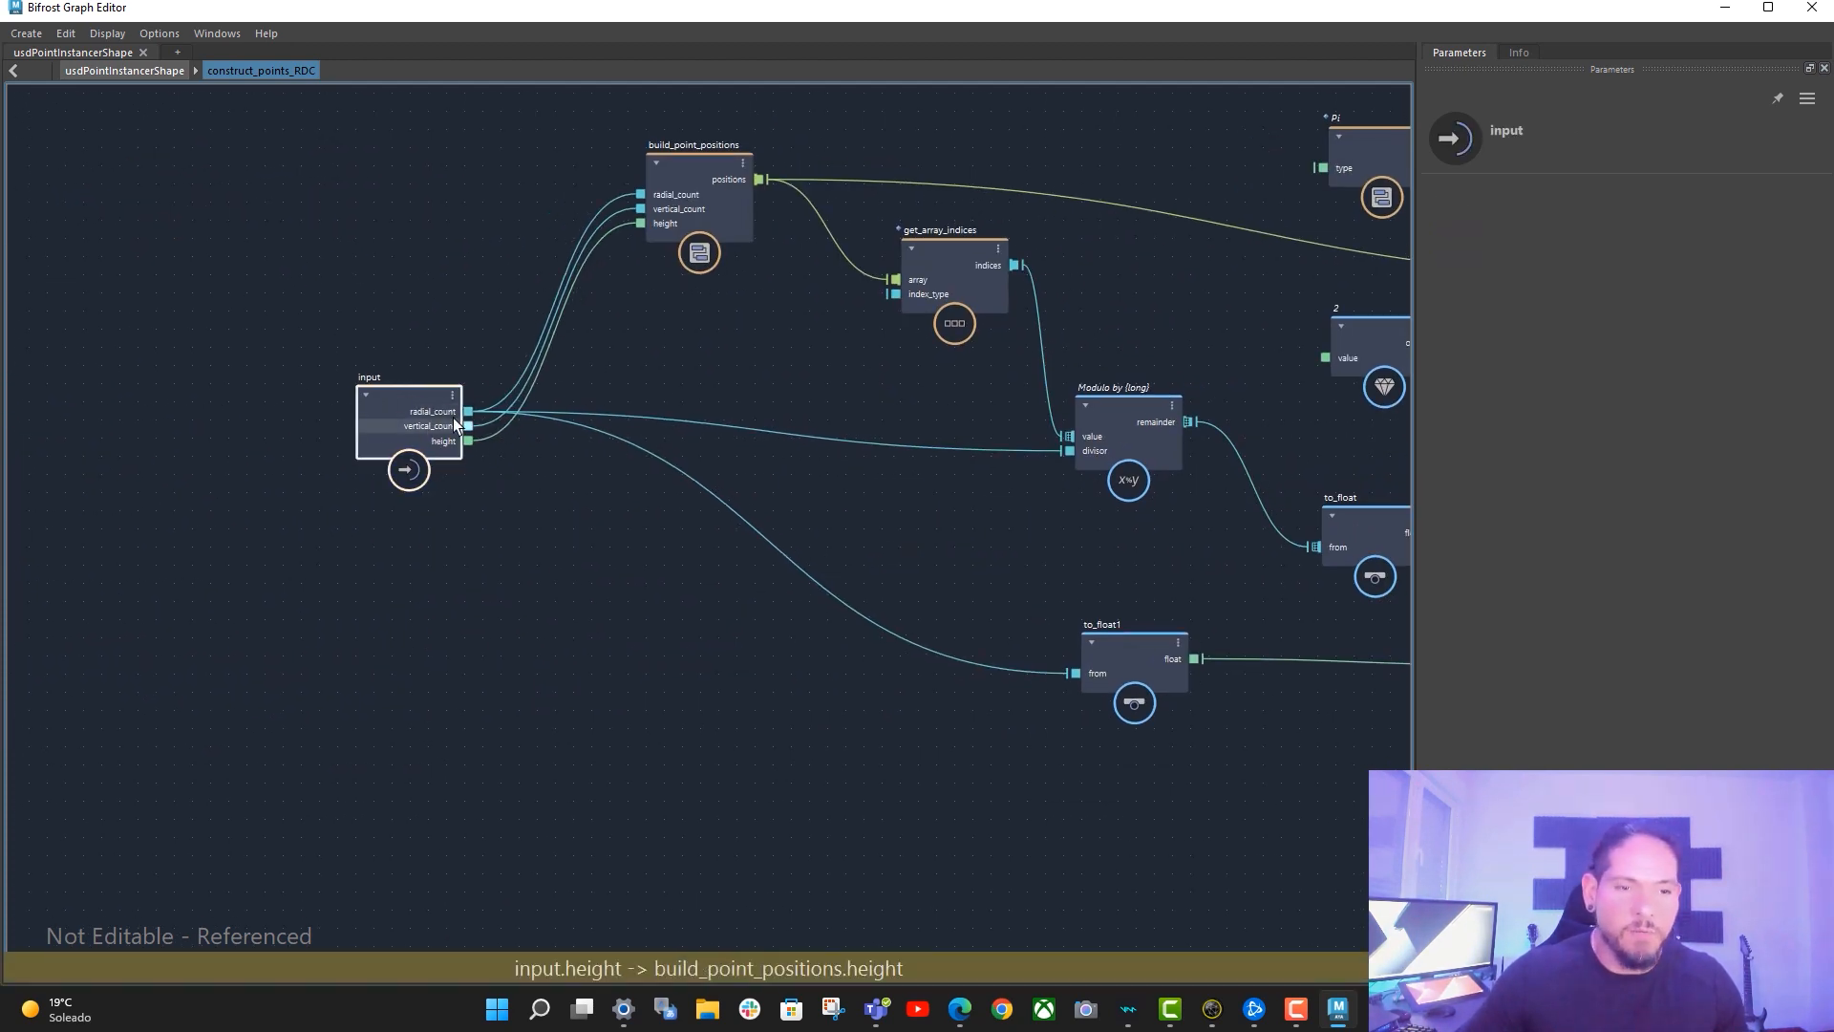
- Return to the usdPointInstancerShape graph and lower the graph editor window to uncover the Maya viewport
click(142, 71)
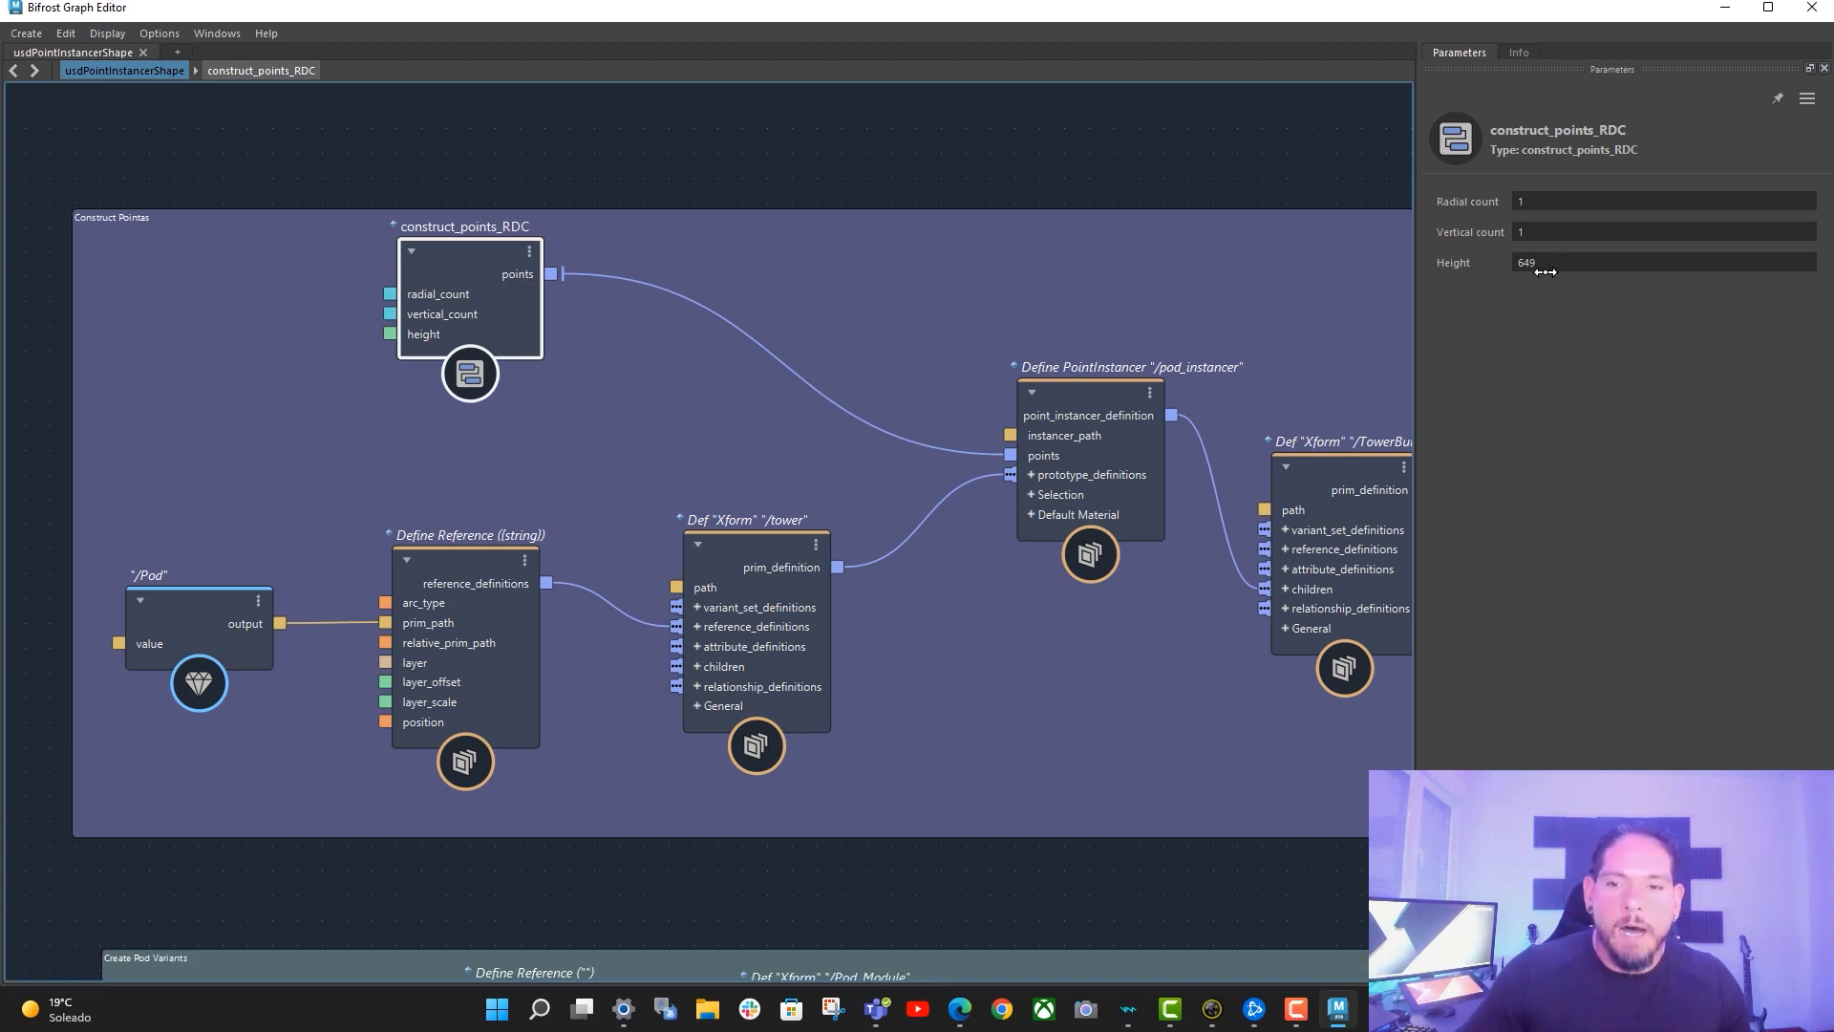
middle_drag(1203, 212, 1080, 175)
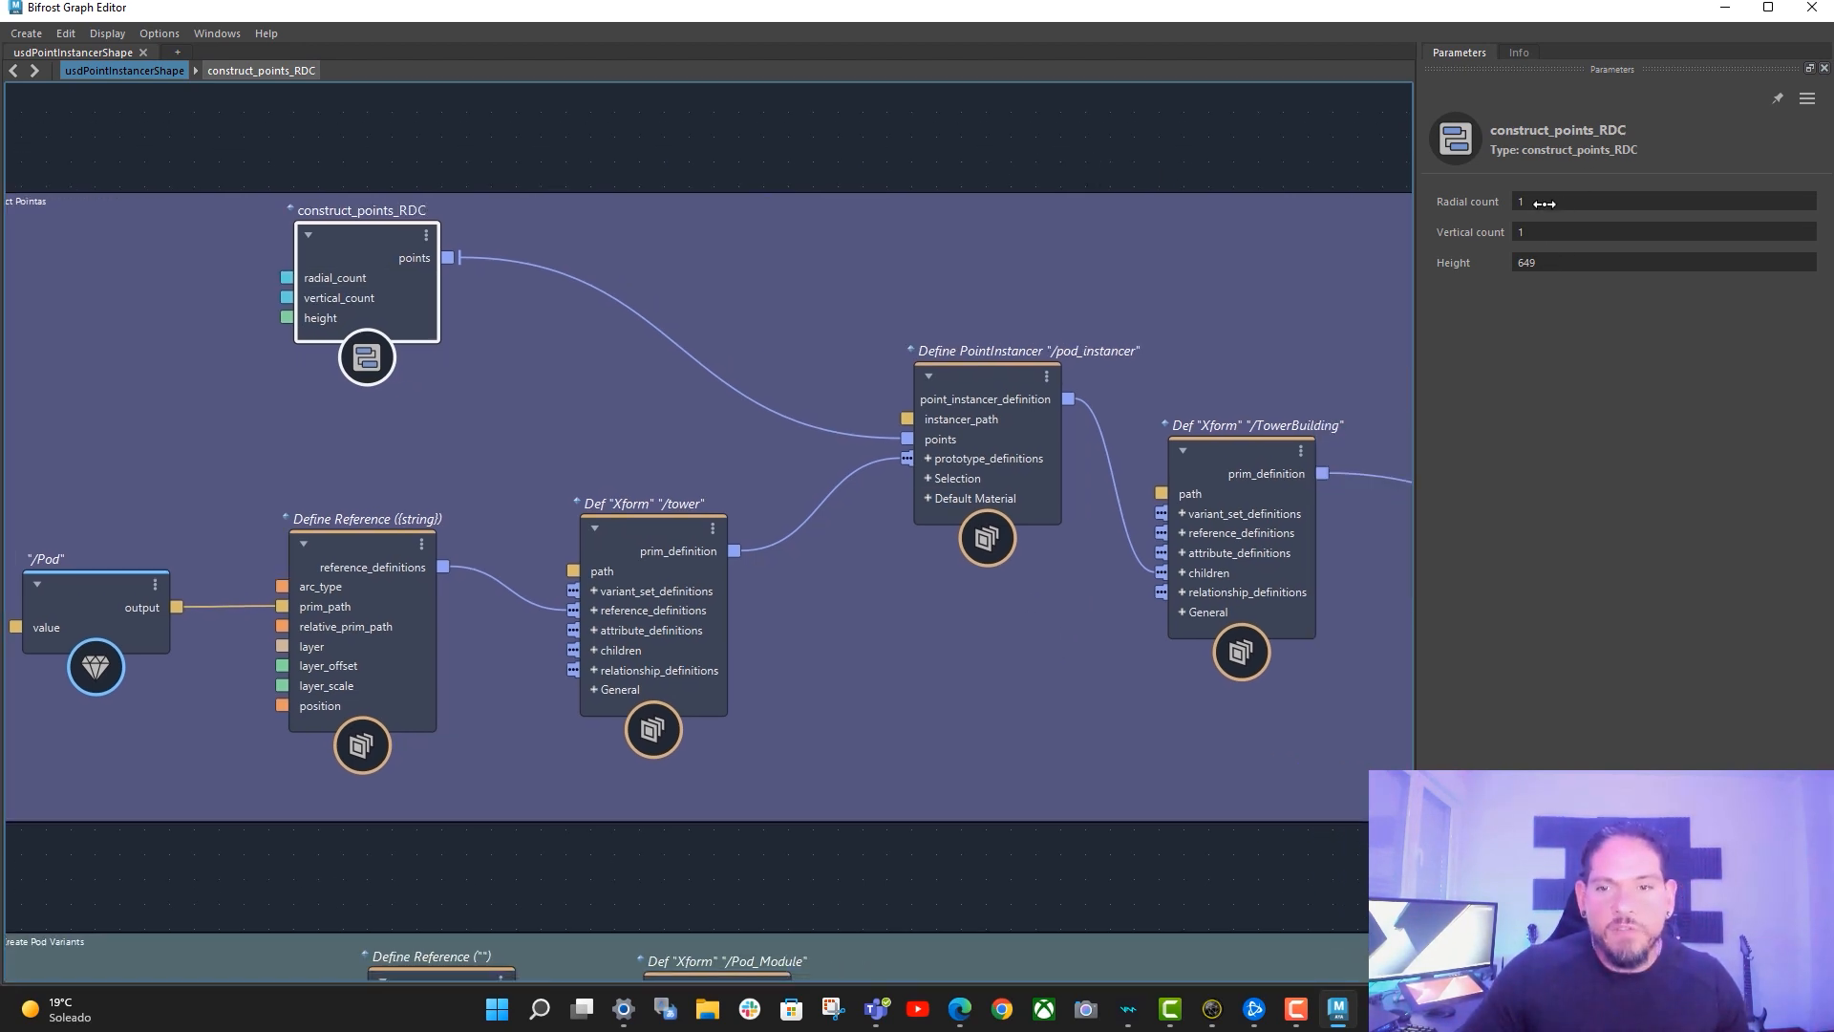
drag(1639, 14, 1578, 595)
alt+middle_drag(1061, 417, 1049, 286)
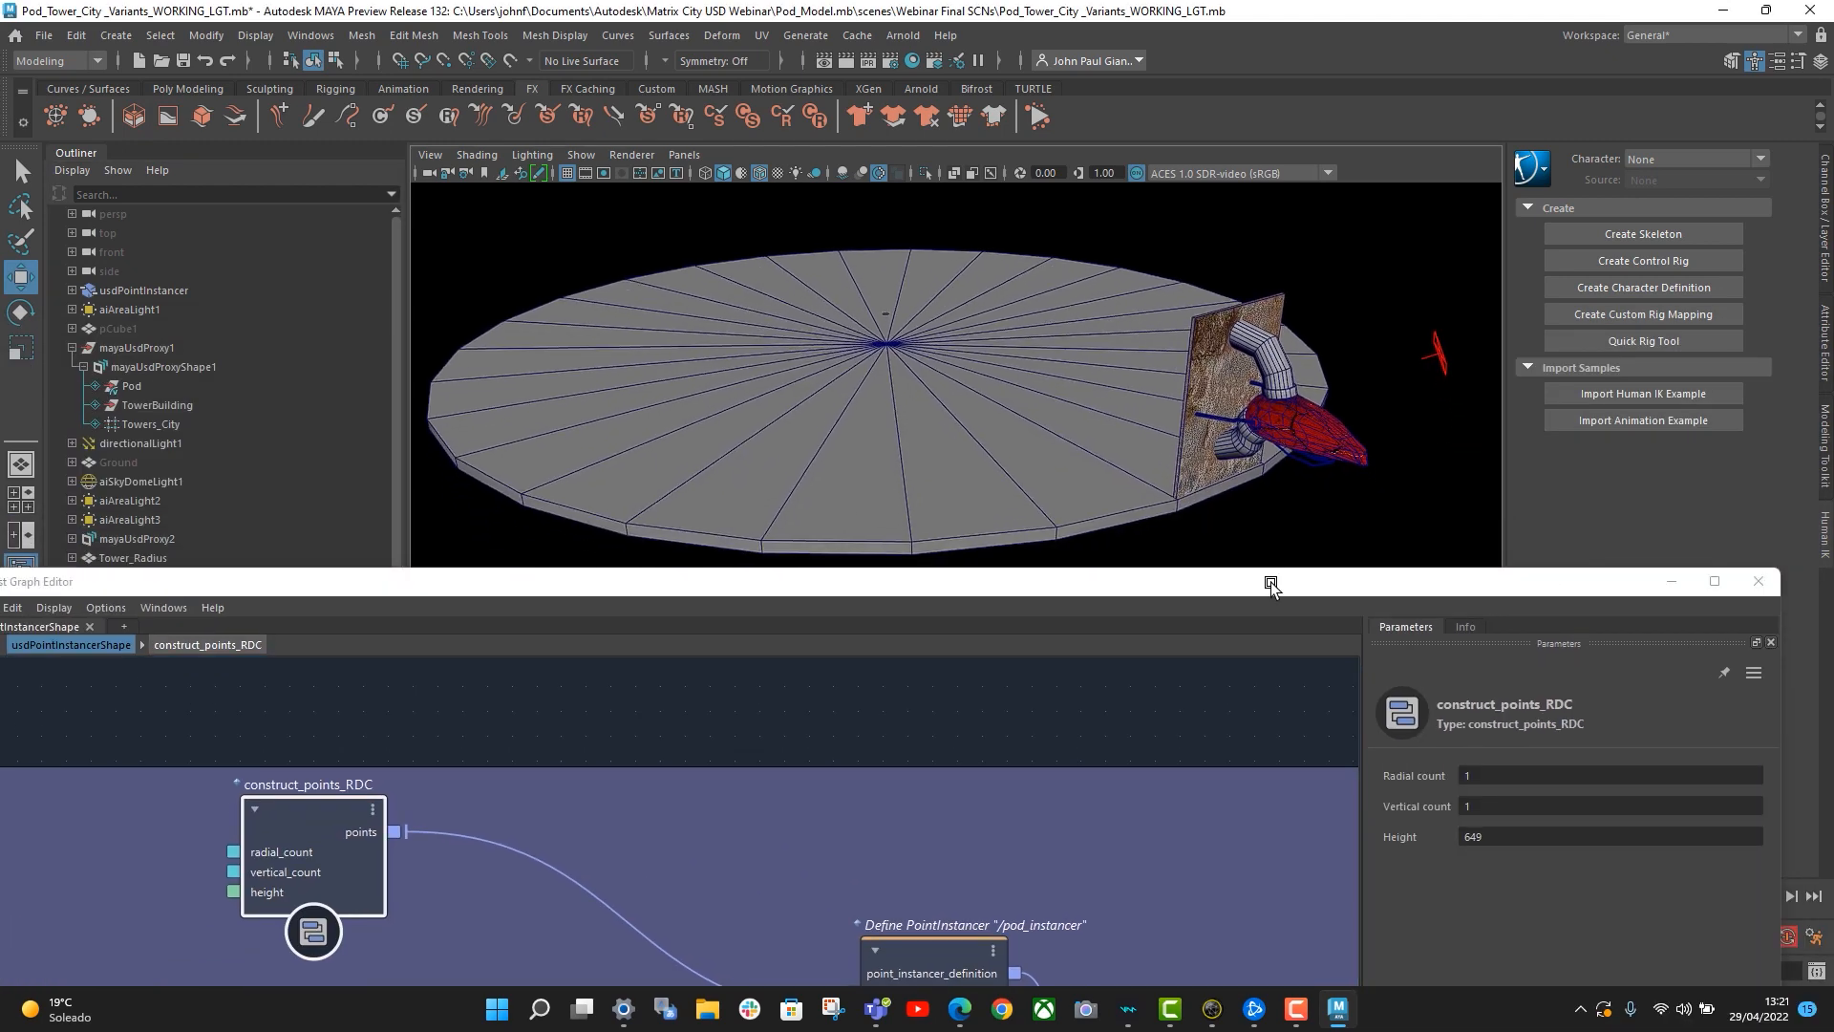
- Set the construct_points_RDC radial count to 2 and view the pods around the disc from several angles
click(1473, 775)
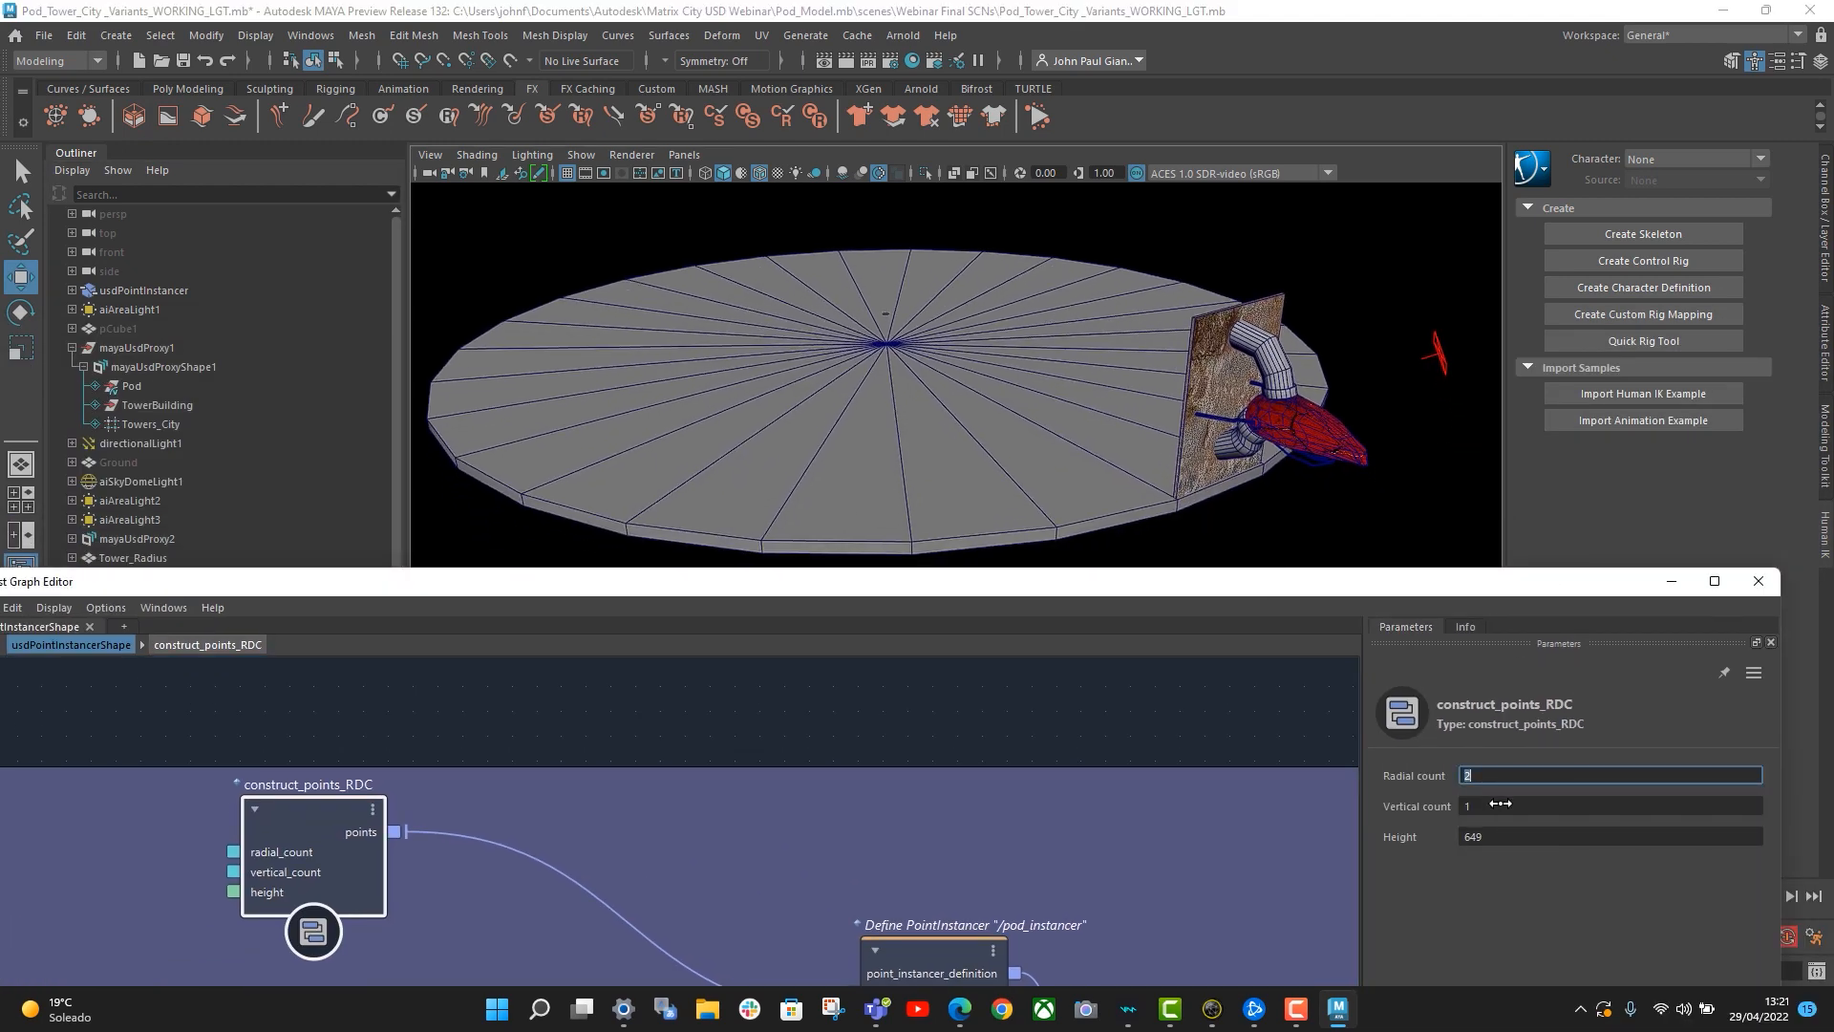
alt+middle_drag(1013, 464, 1033, 484)
alt+drag(1033, 484, 1121, 447)
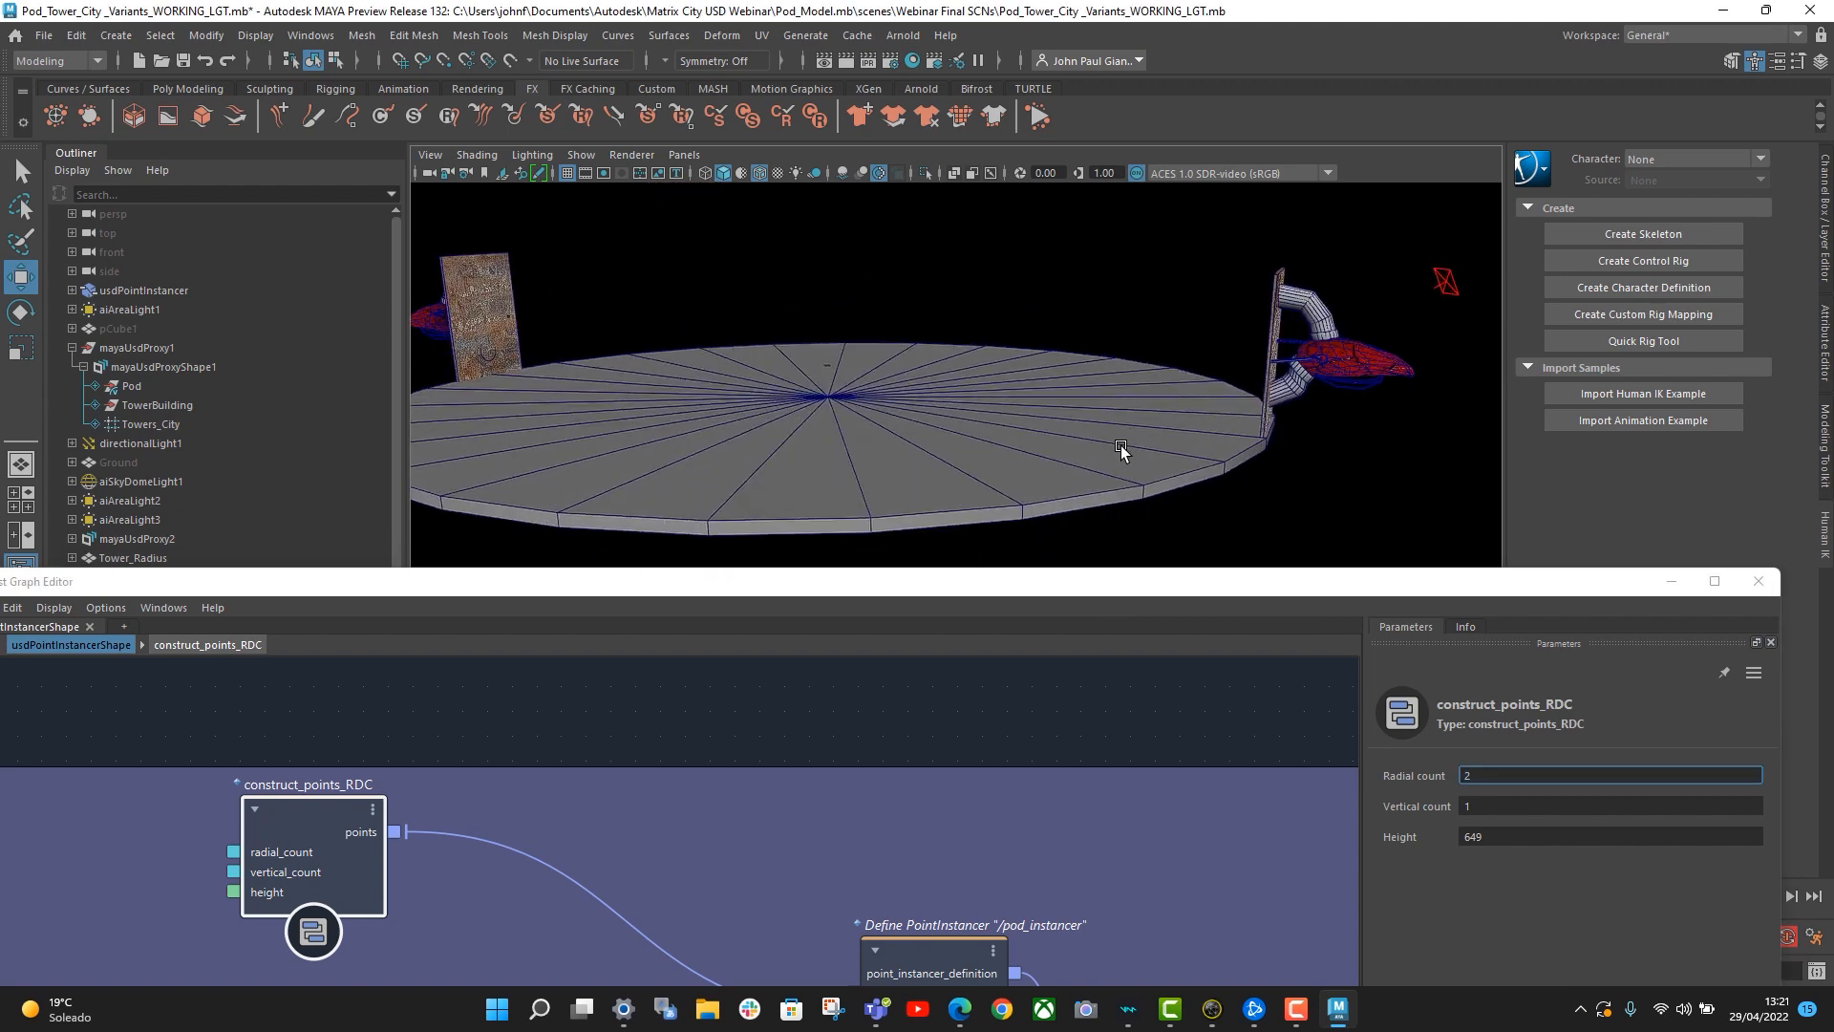
alt+middle_drag(929, 462, 1023, 473)
scroll(1051, 485, down, 3)
alt+drag(1051, 487, 941, 478)
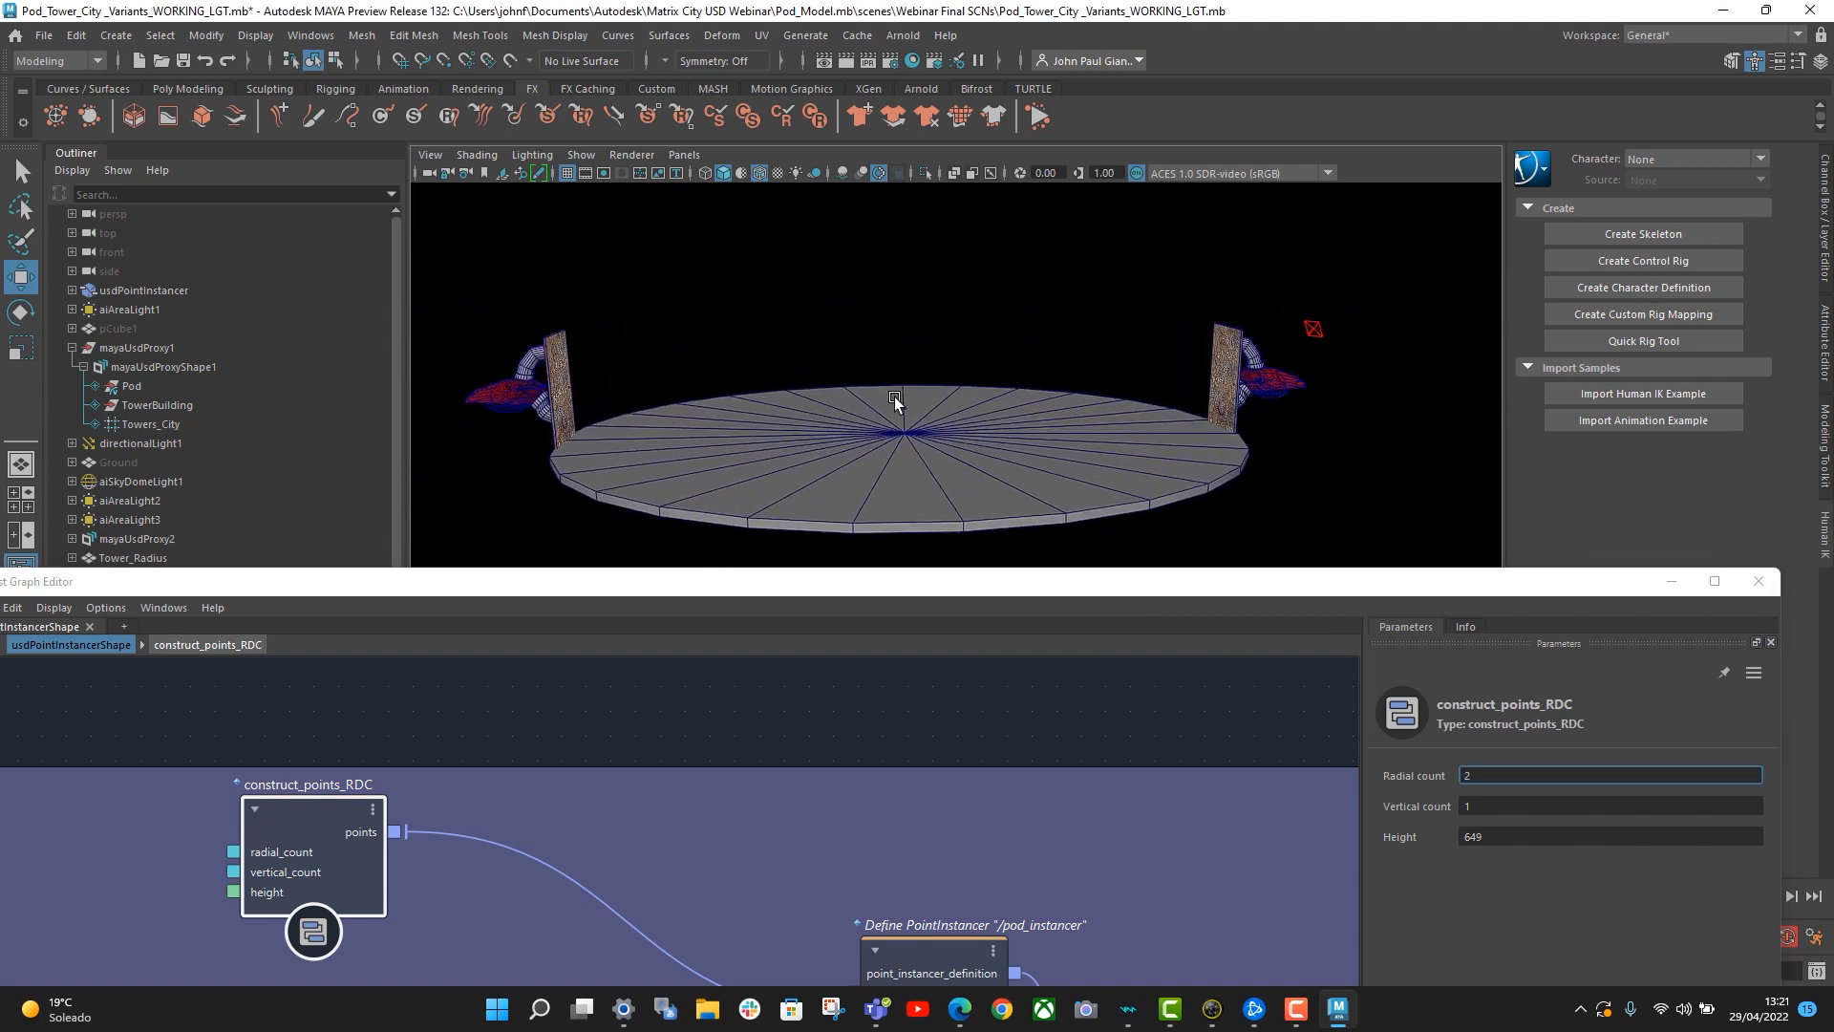
alt+drag(895, 404, 1284, 440)
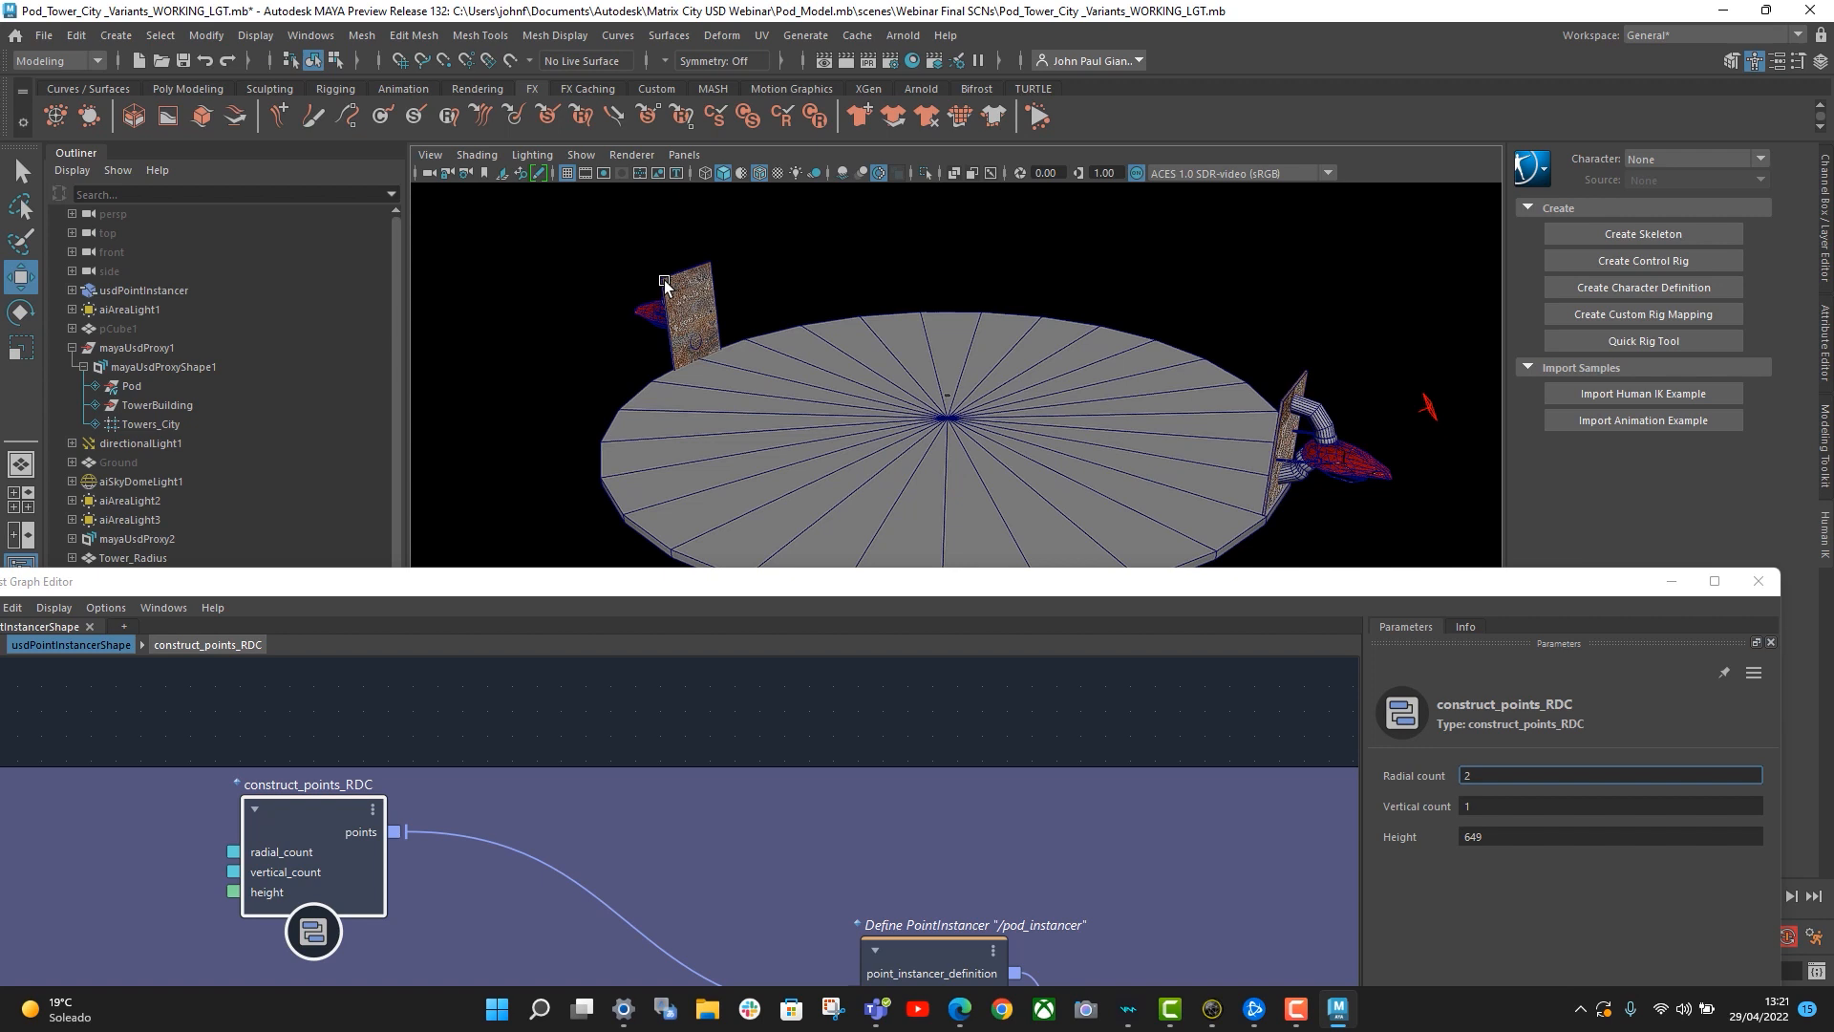
- Try radial counts of 3 and 4 on construct_points_RDC, checking the pods' spacing around the disc for each
click(1471, 776)
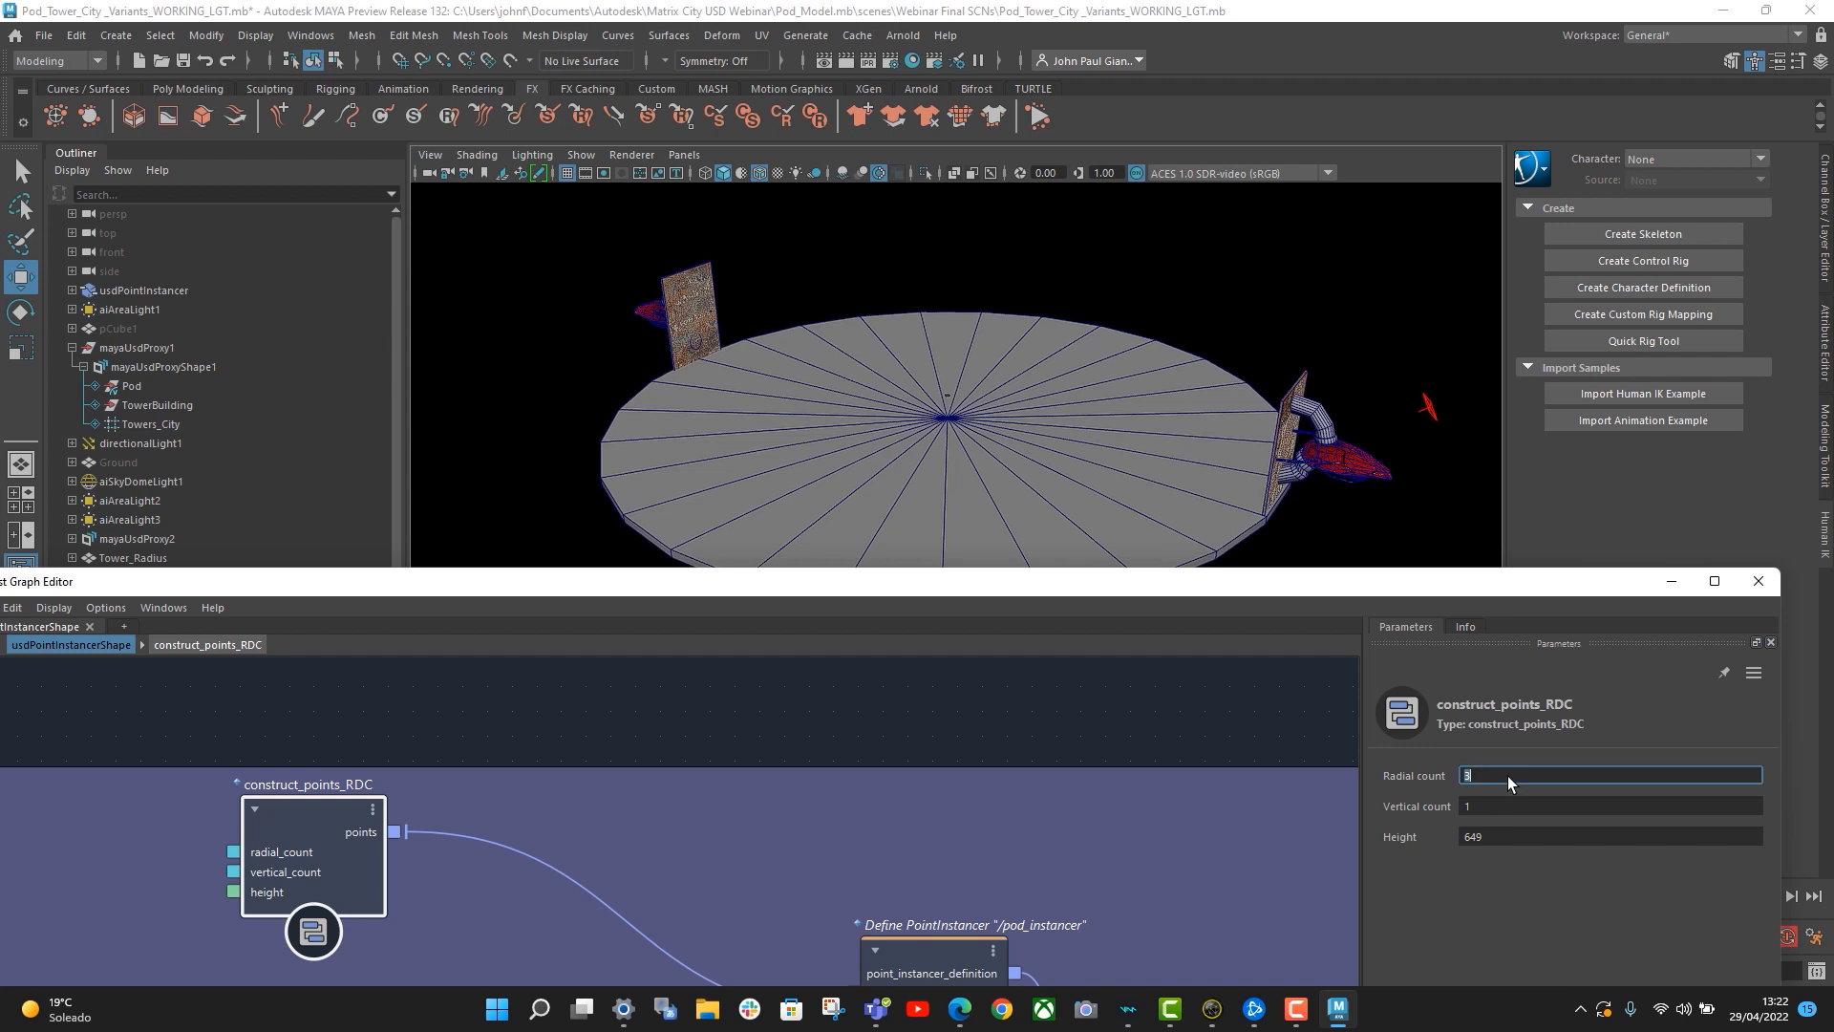
text(3)
key(Return)
alt+drag(995, 392, 982, 414)
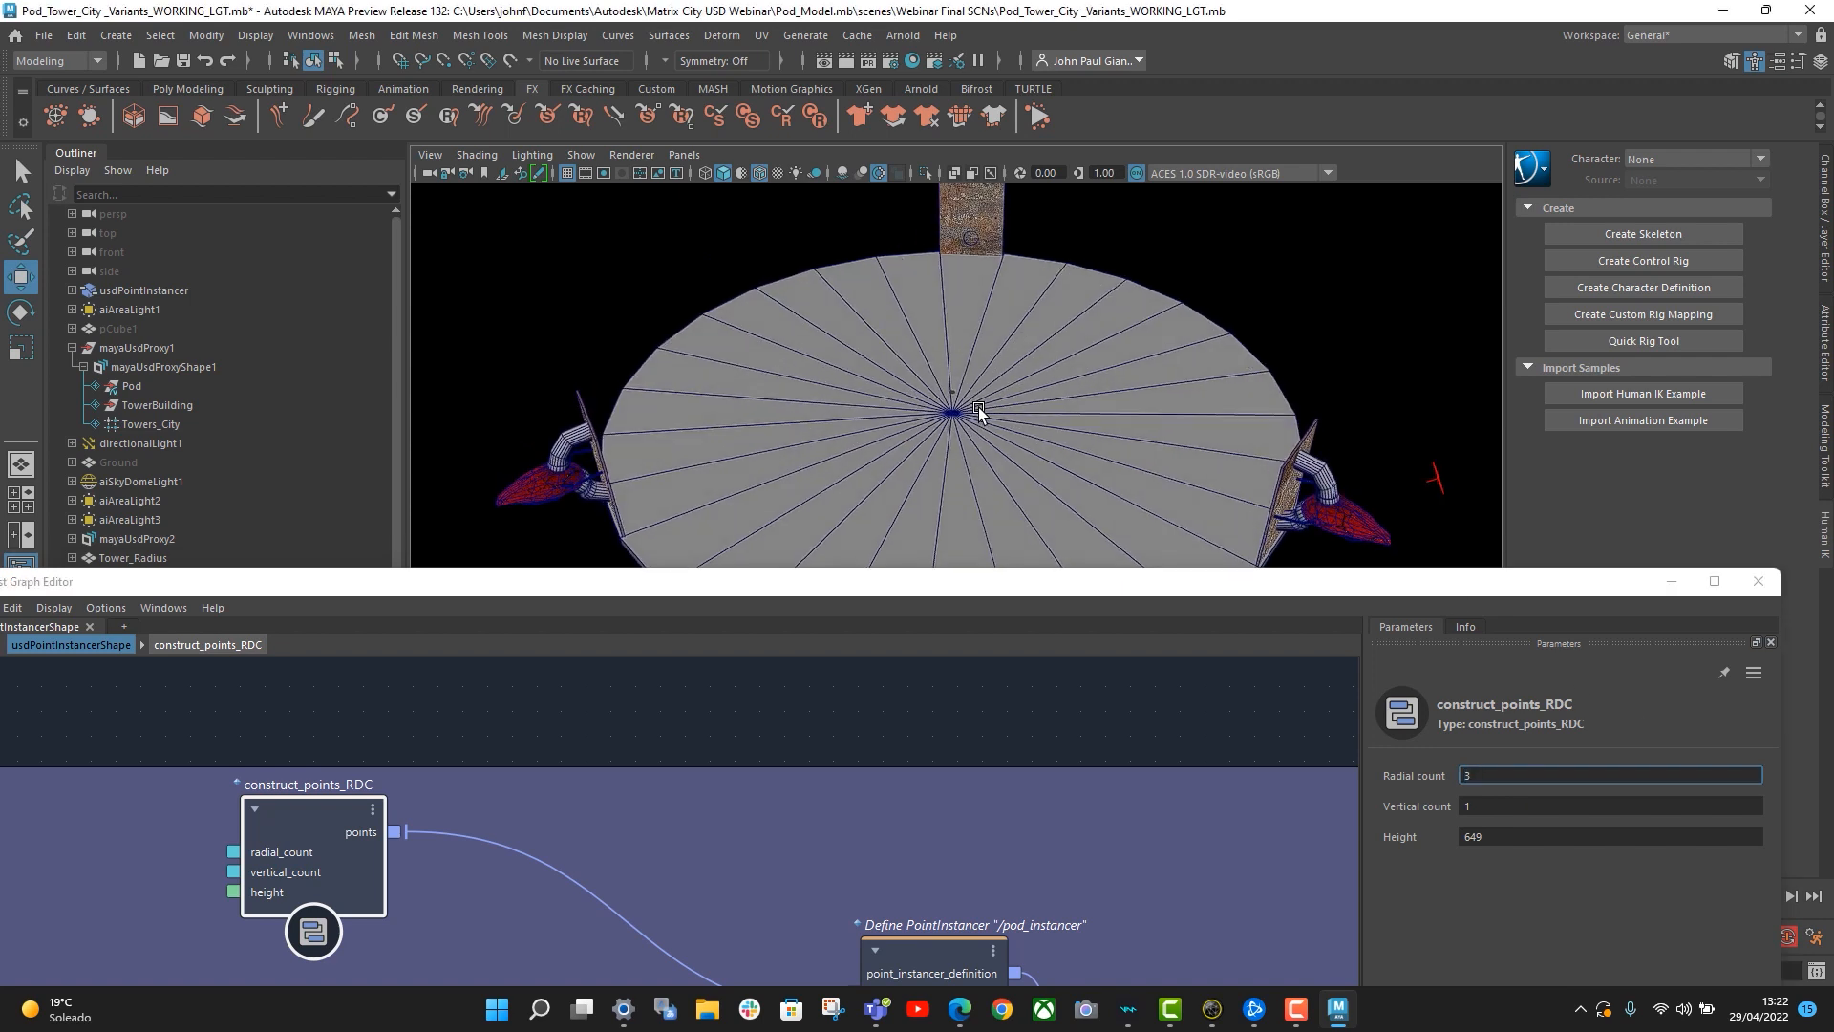
scroll(1144, 411, down, 4)
alt+middle_drag(1145, 413, 1141, 381)
alt+drag(1141, 381, 1188, 369)
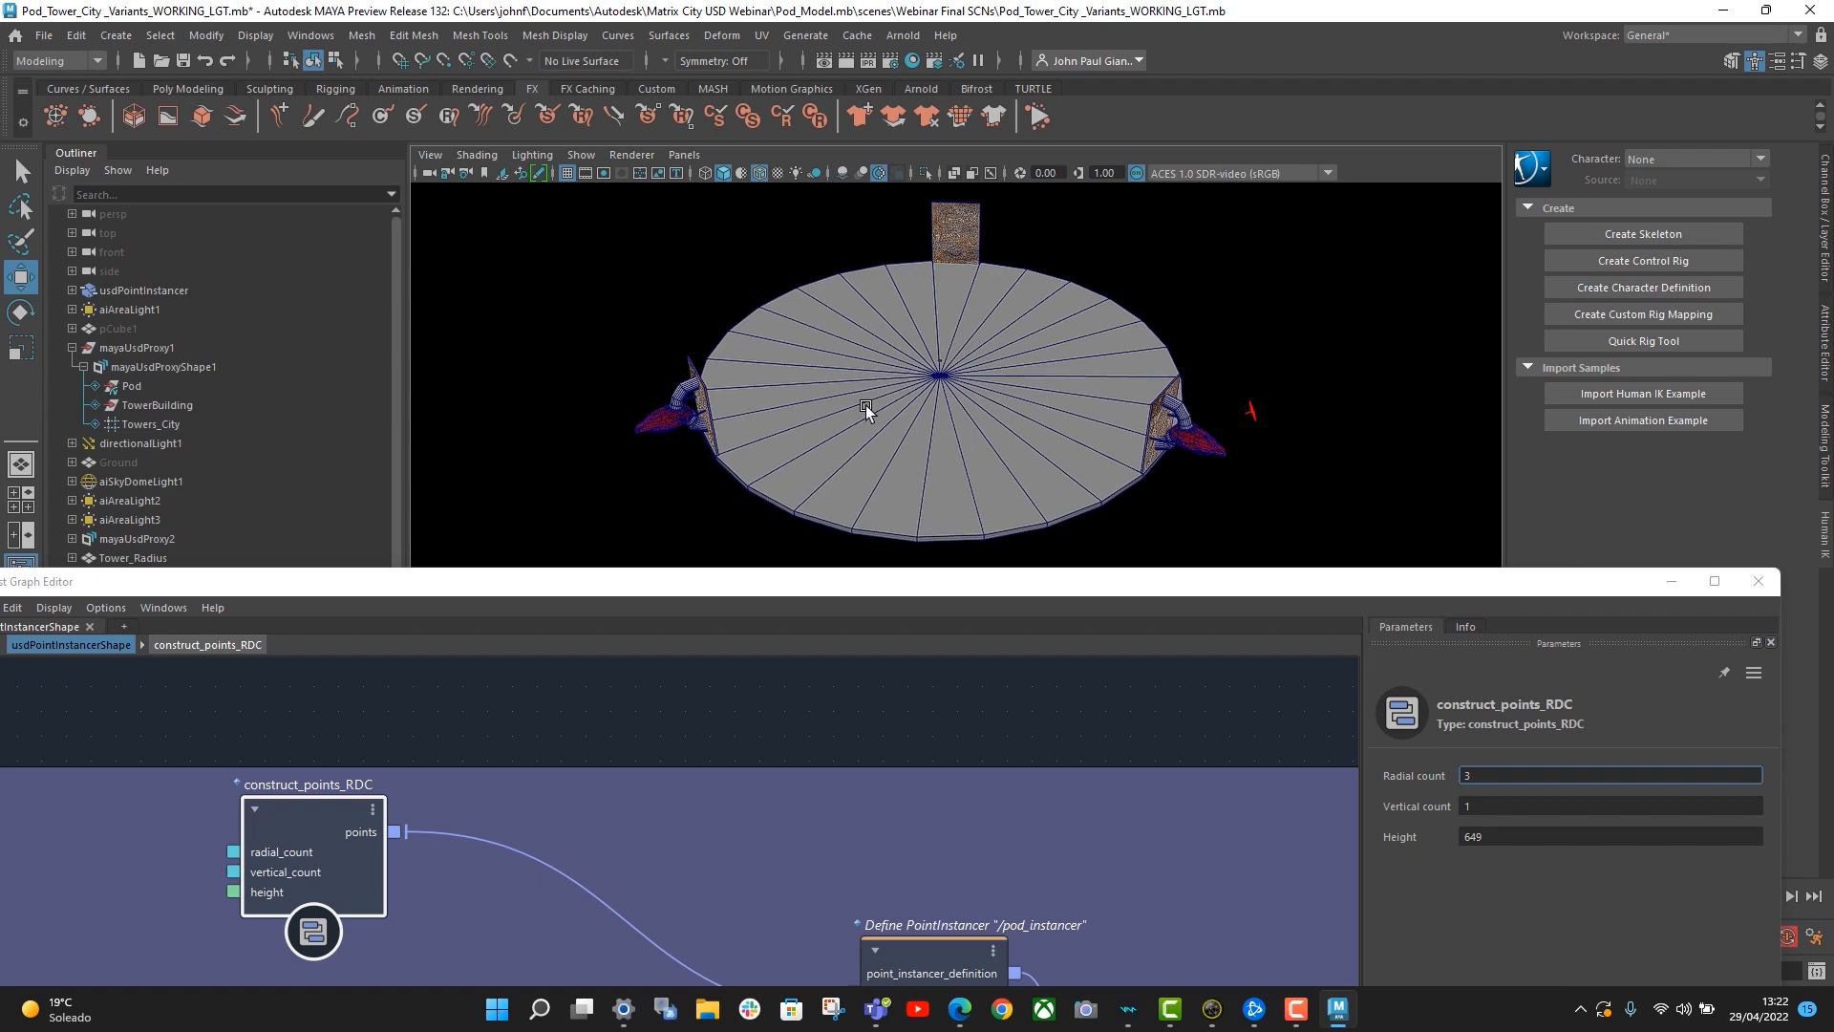
alt+drag(865, 405, 869, 329)
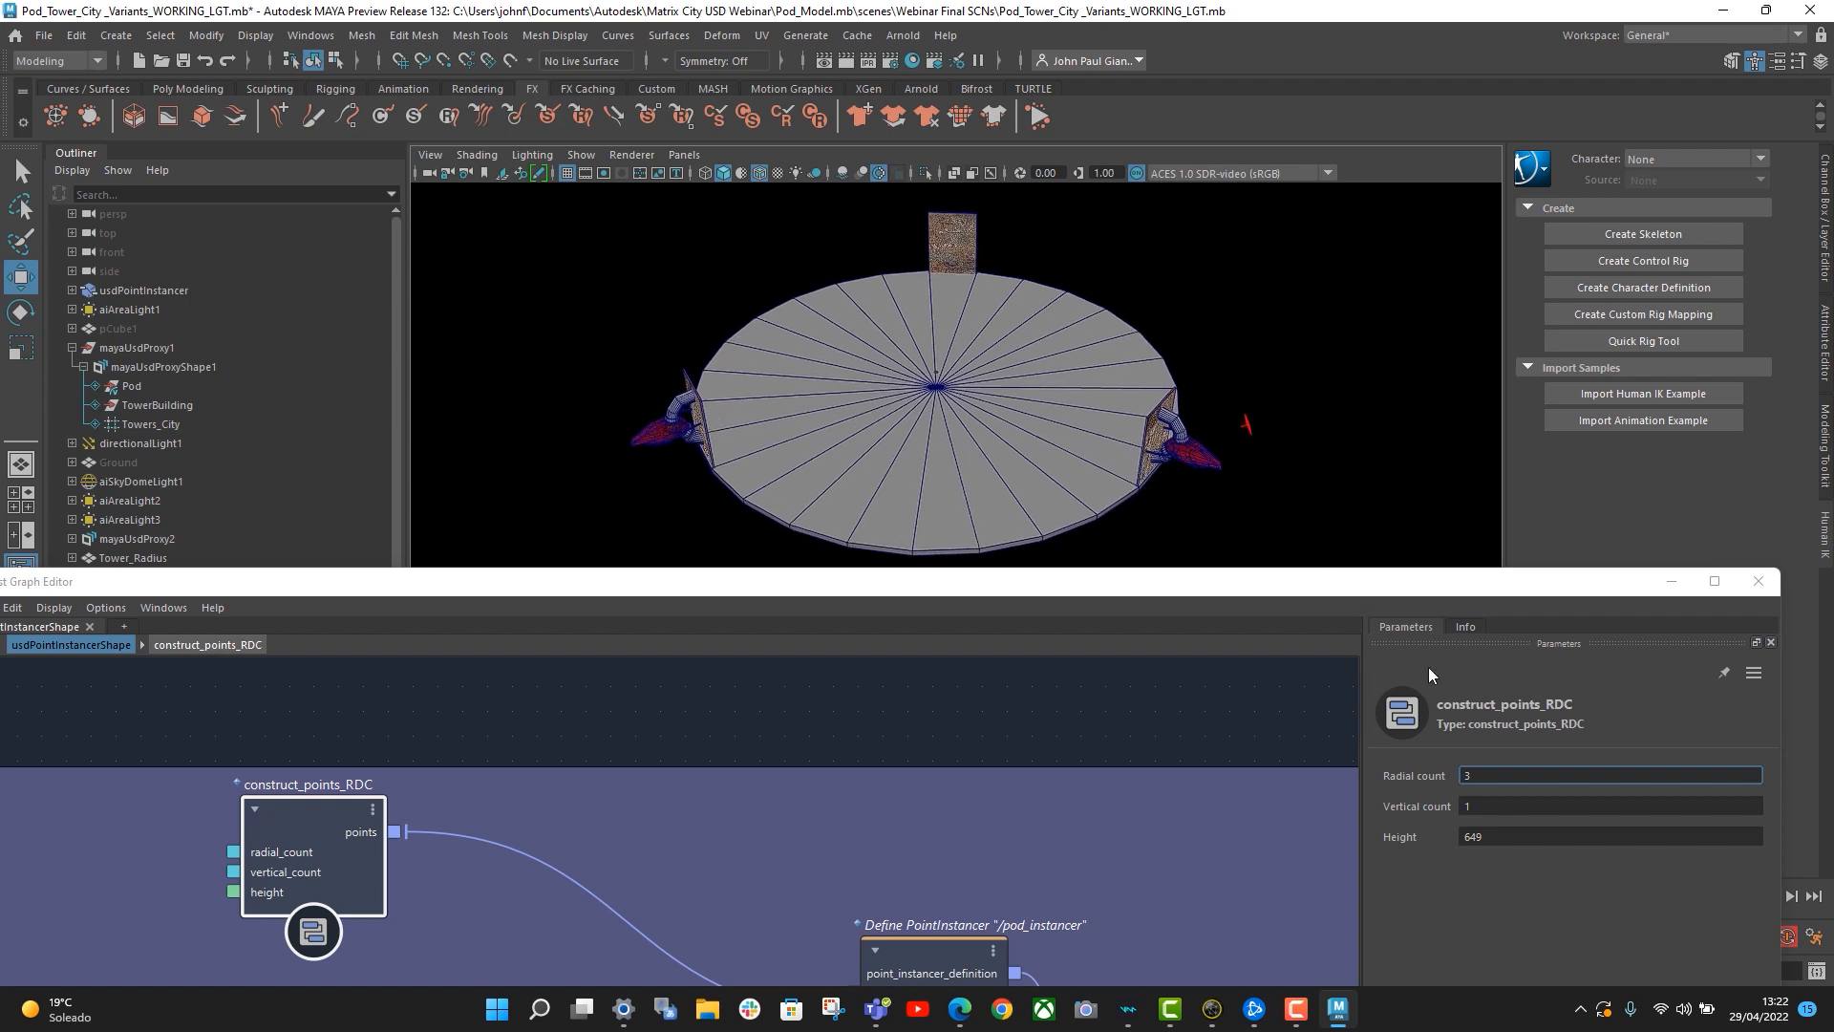
click(1475, 775)
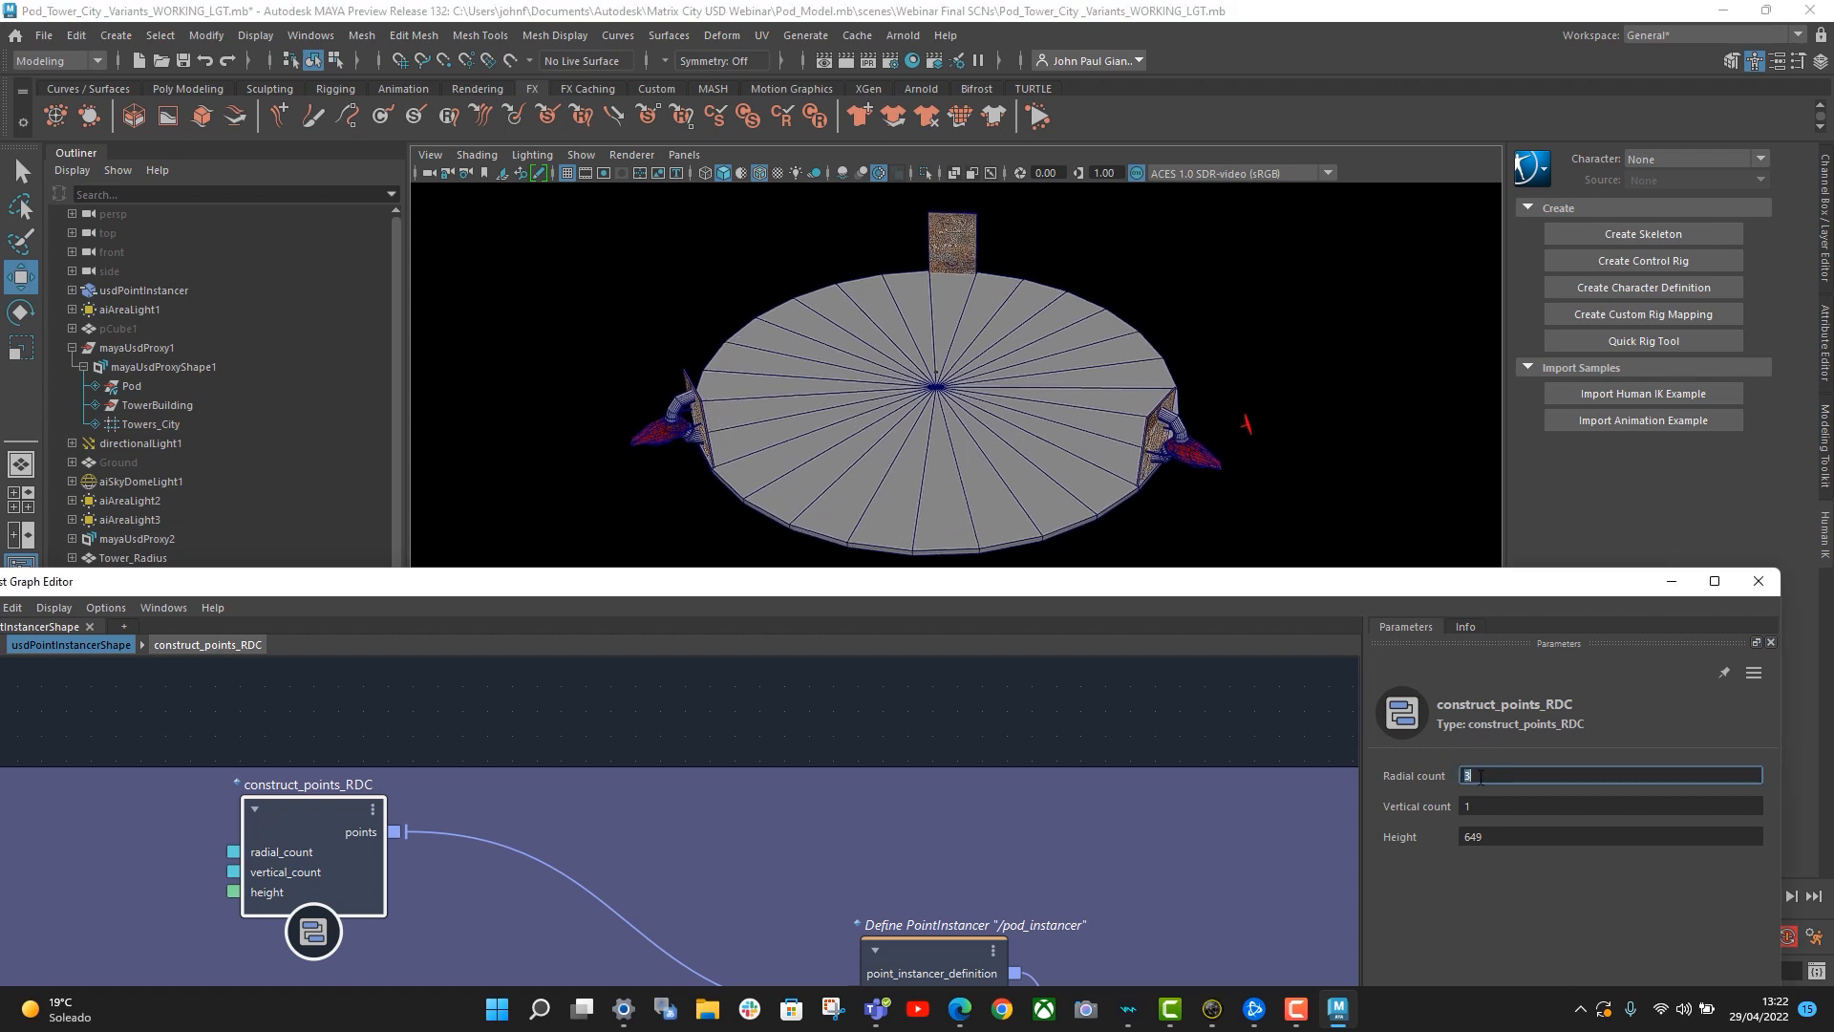
alt+drag(1105, 435, 1261, 449)
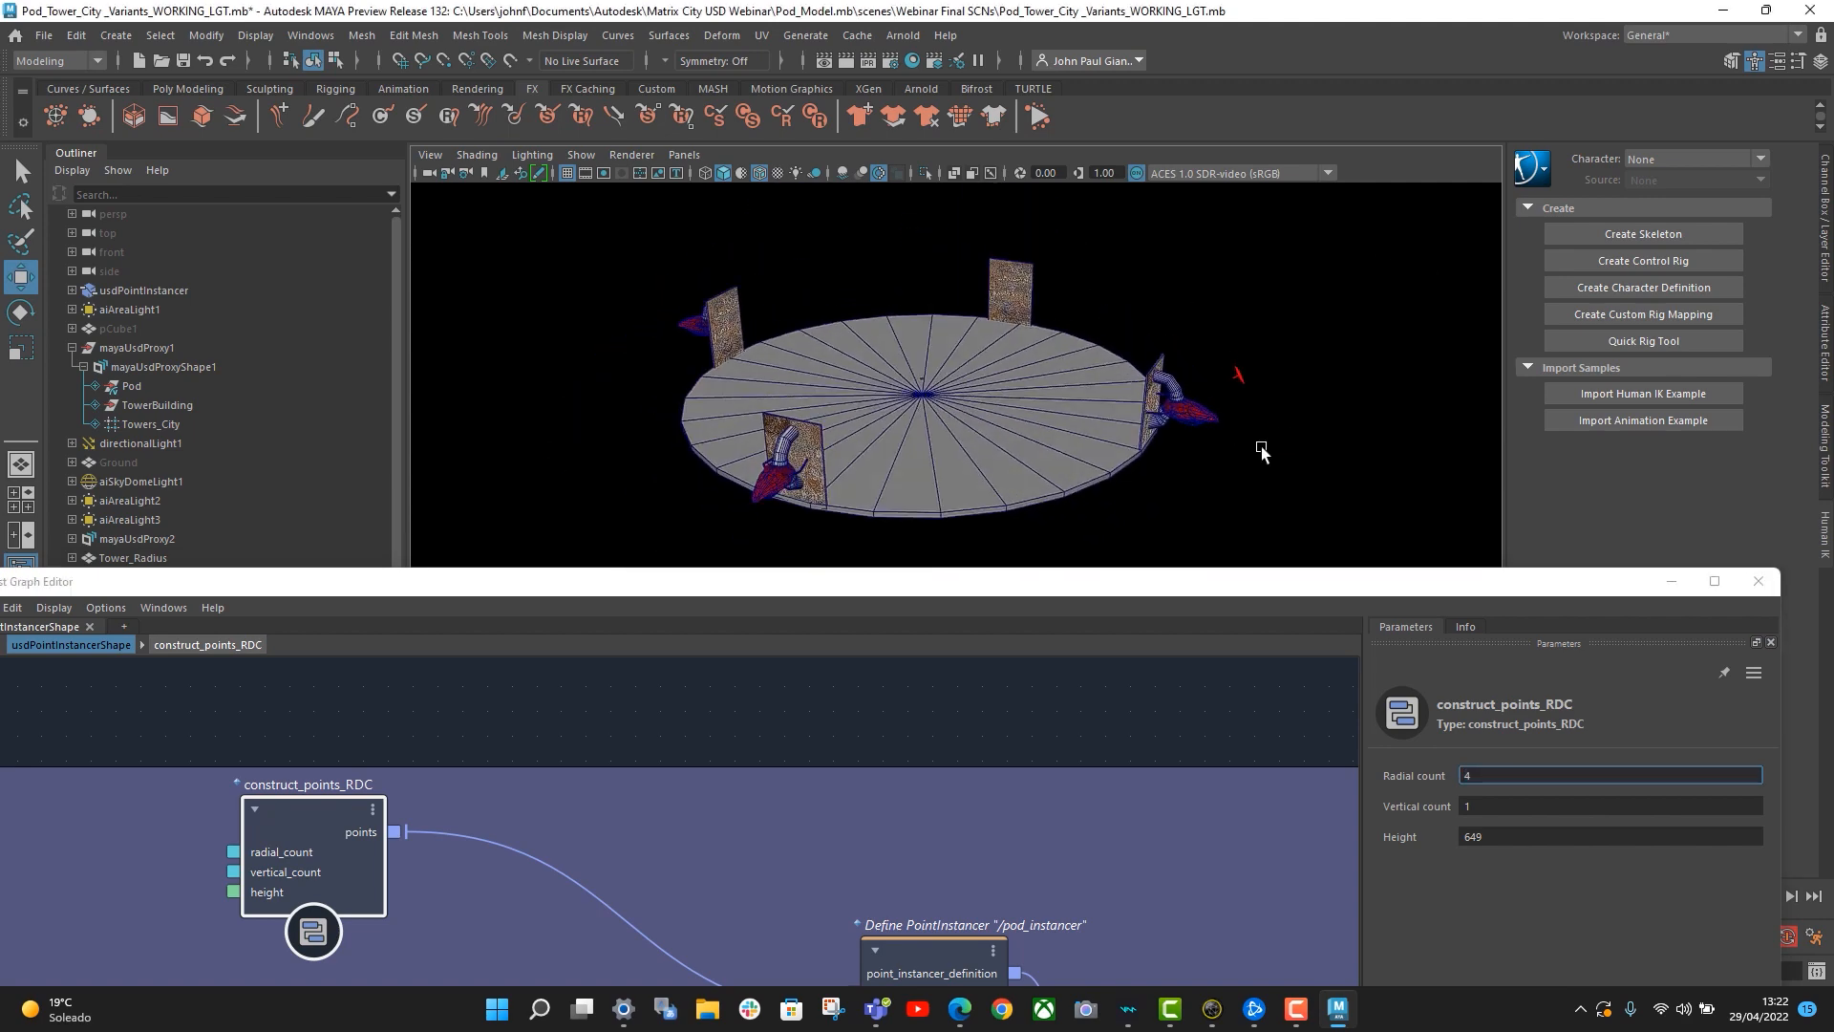
- Set the construct_points_RDC radial count to 27 and its vertical count to 2 to form stacked rings of pods
click(1489, 781)
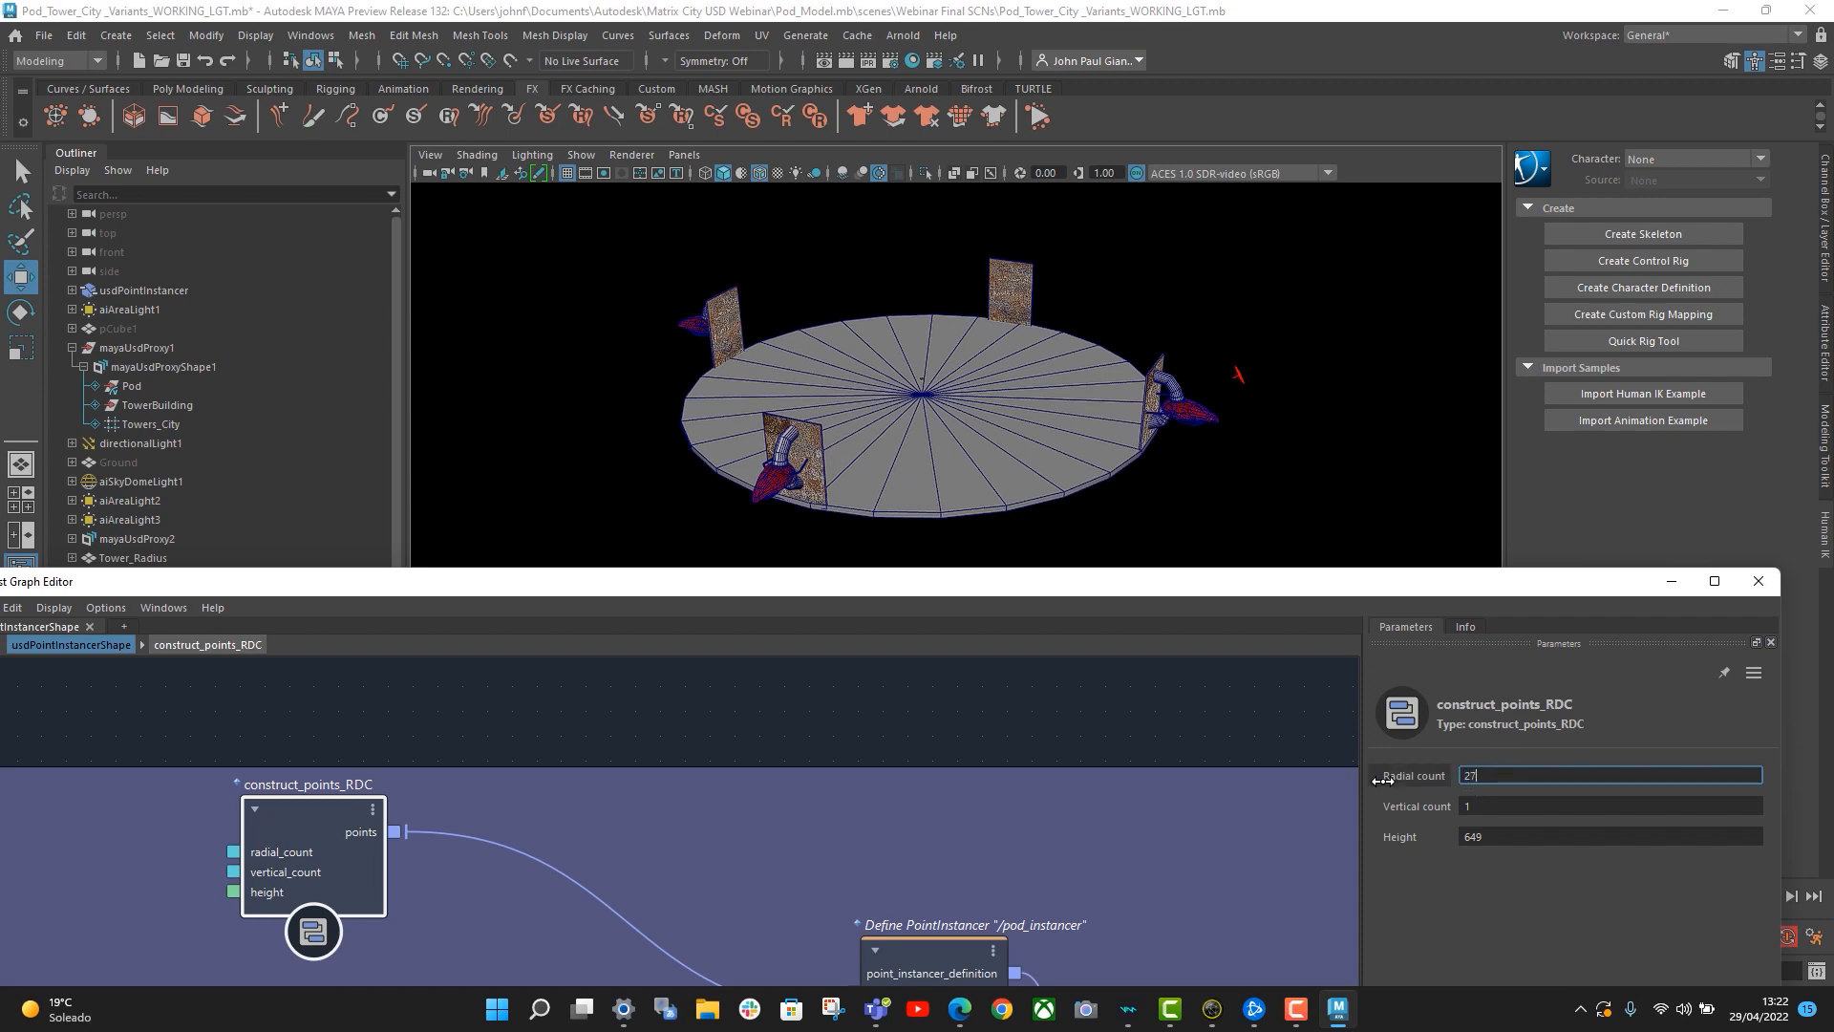
alt+drag(1056, 501, 1000, 502)
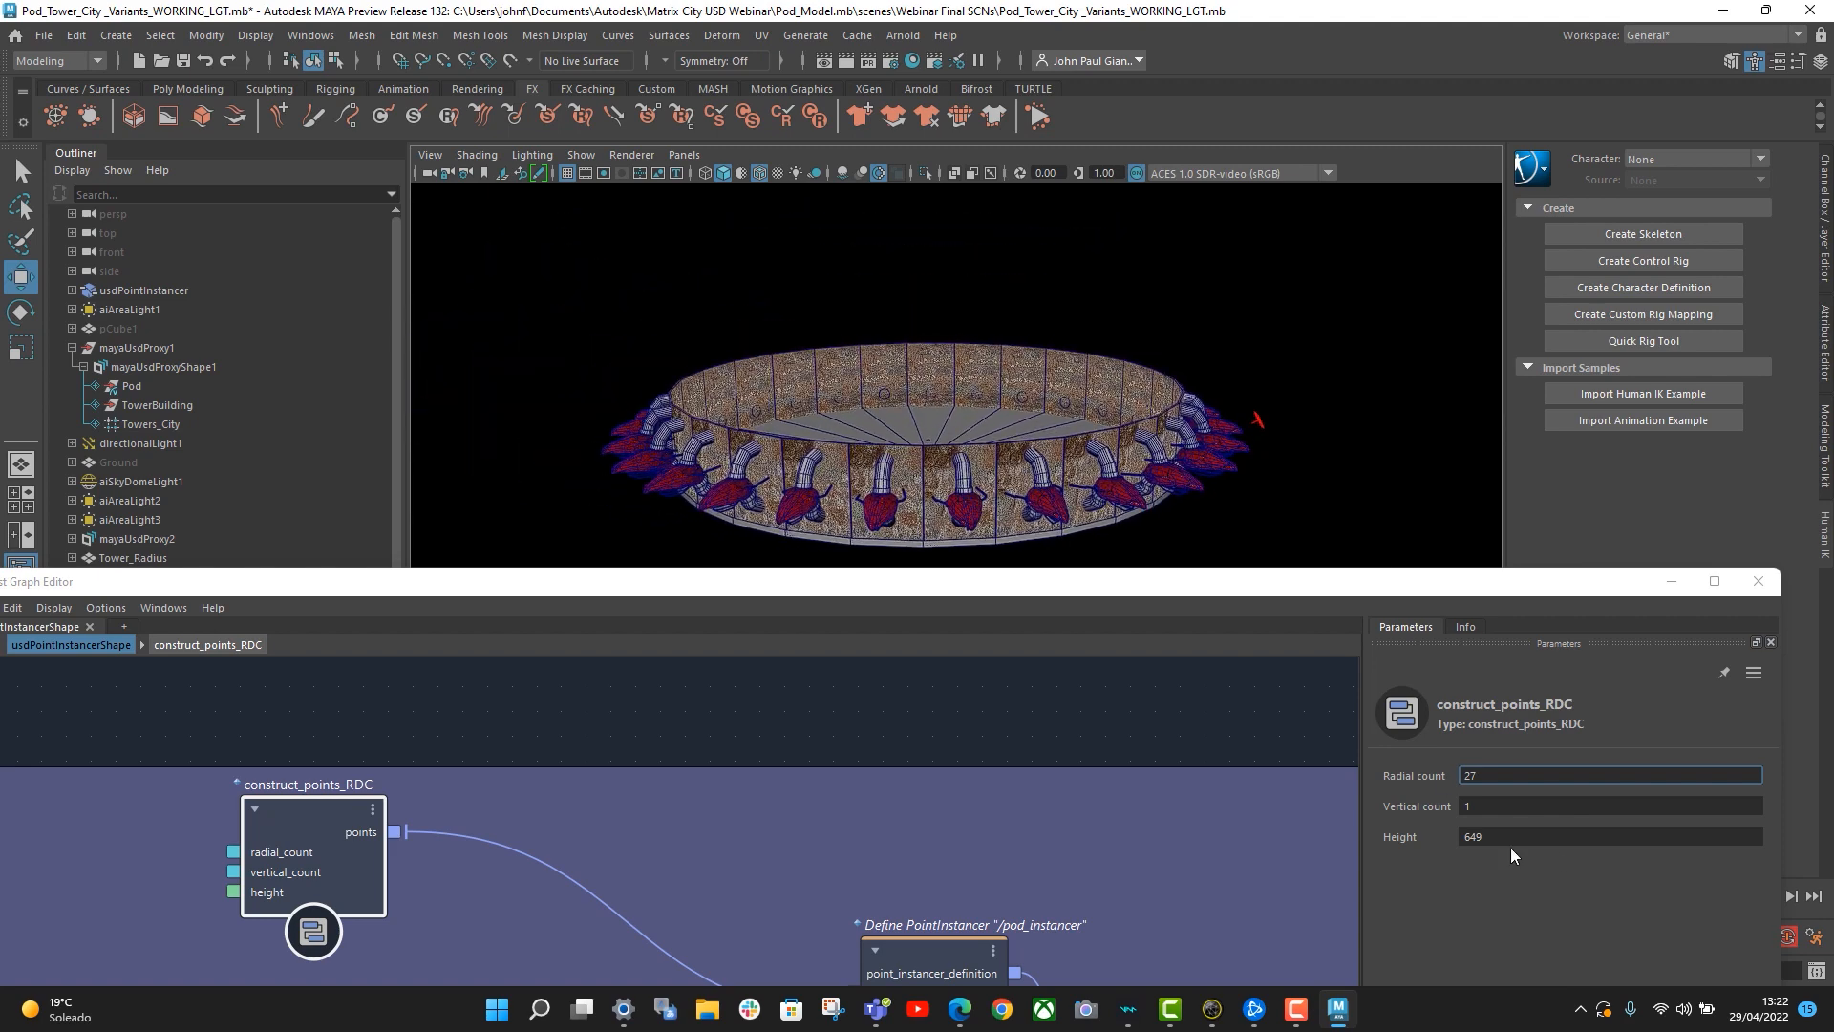
click(1472, 805)
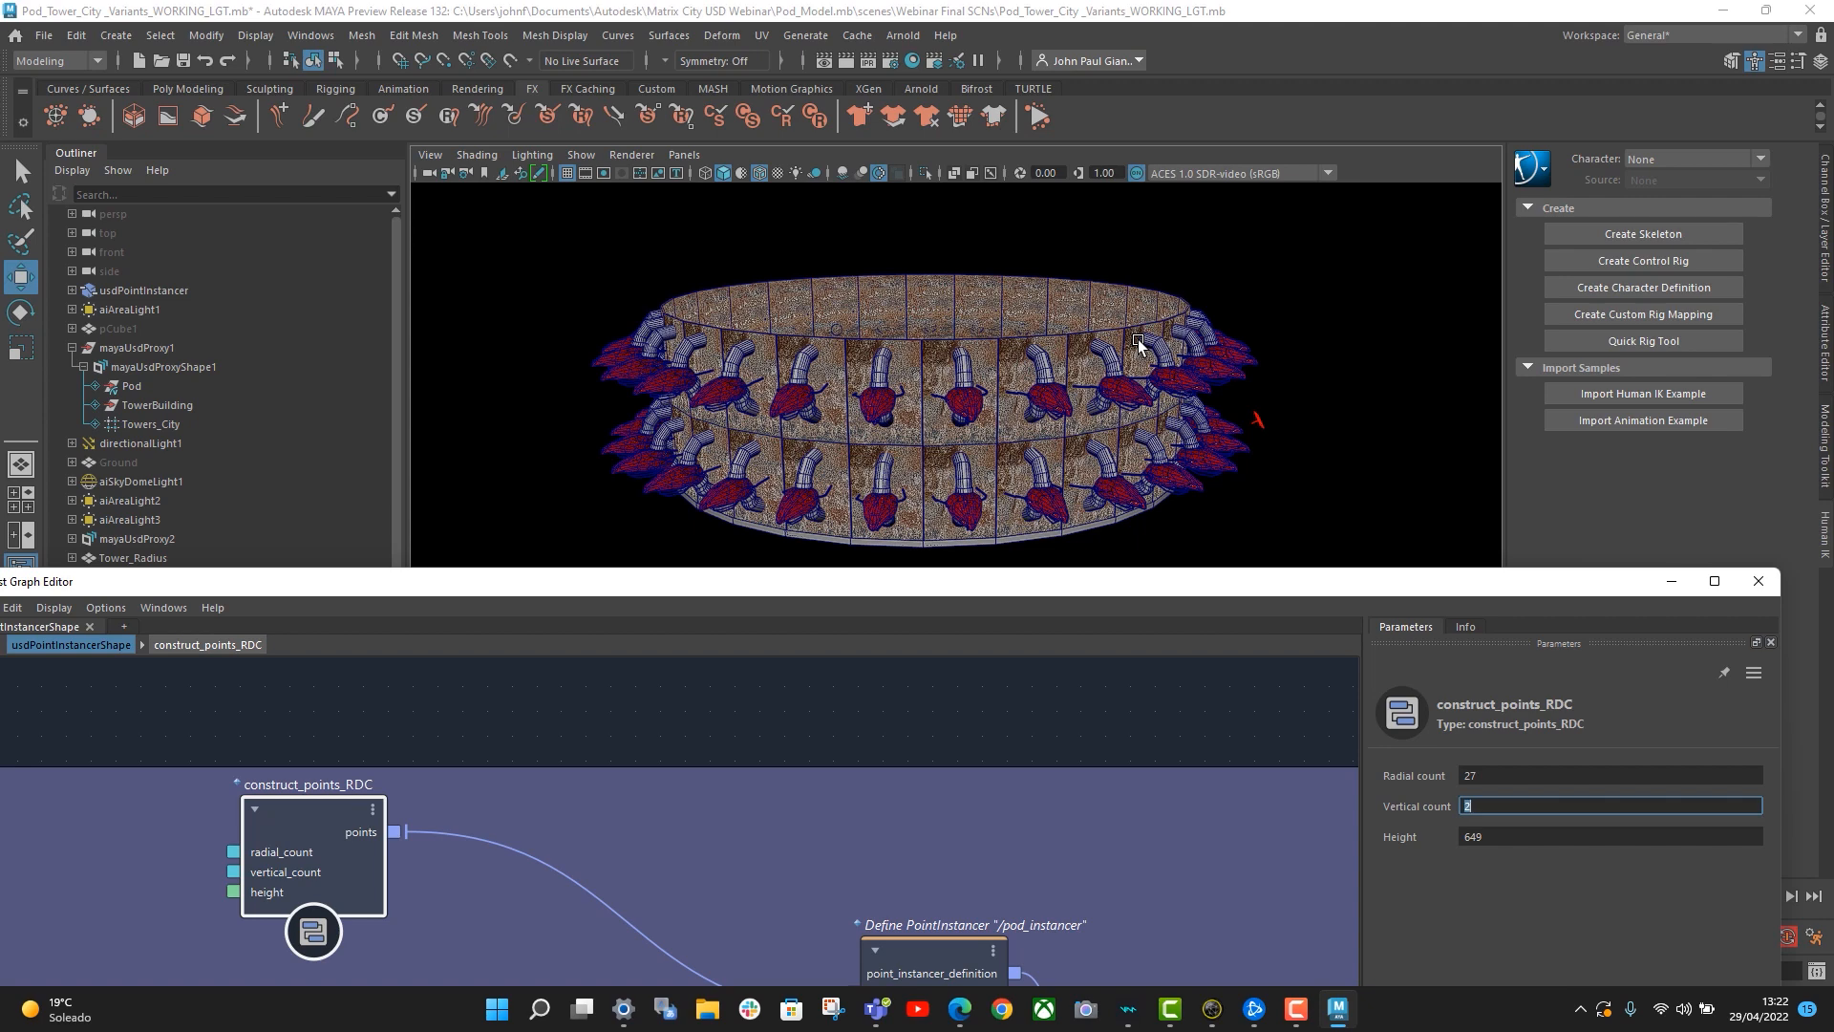
- Set the construct_points_RDC vertical count to 4, view the stacked rings, and raise the vertical count to 30
mouse_move(1027, 455)
alt+mouse_down()
mouse_move(1051, 442)
mouse_move(1041, 464)
alt+mouse_up()
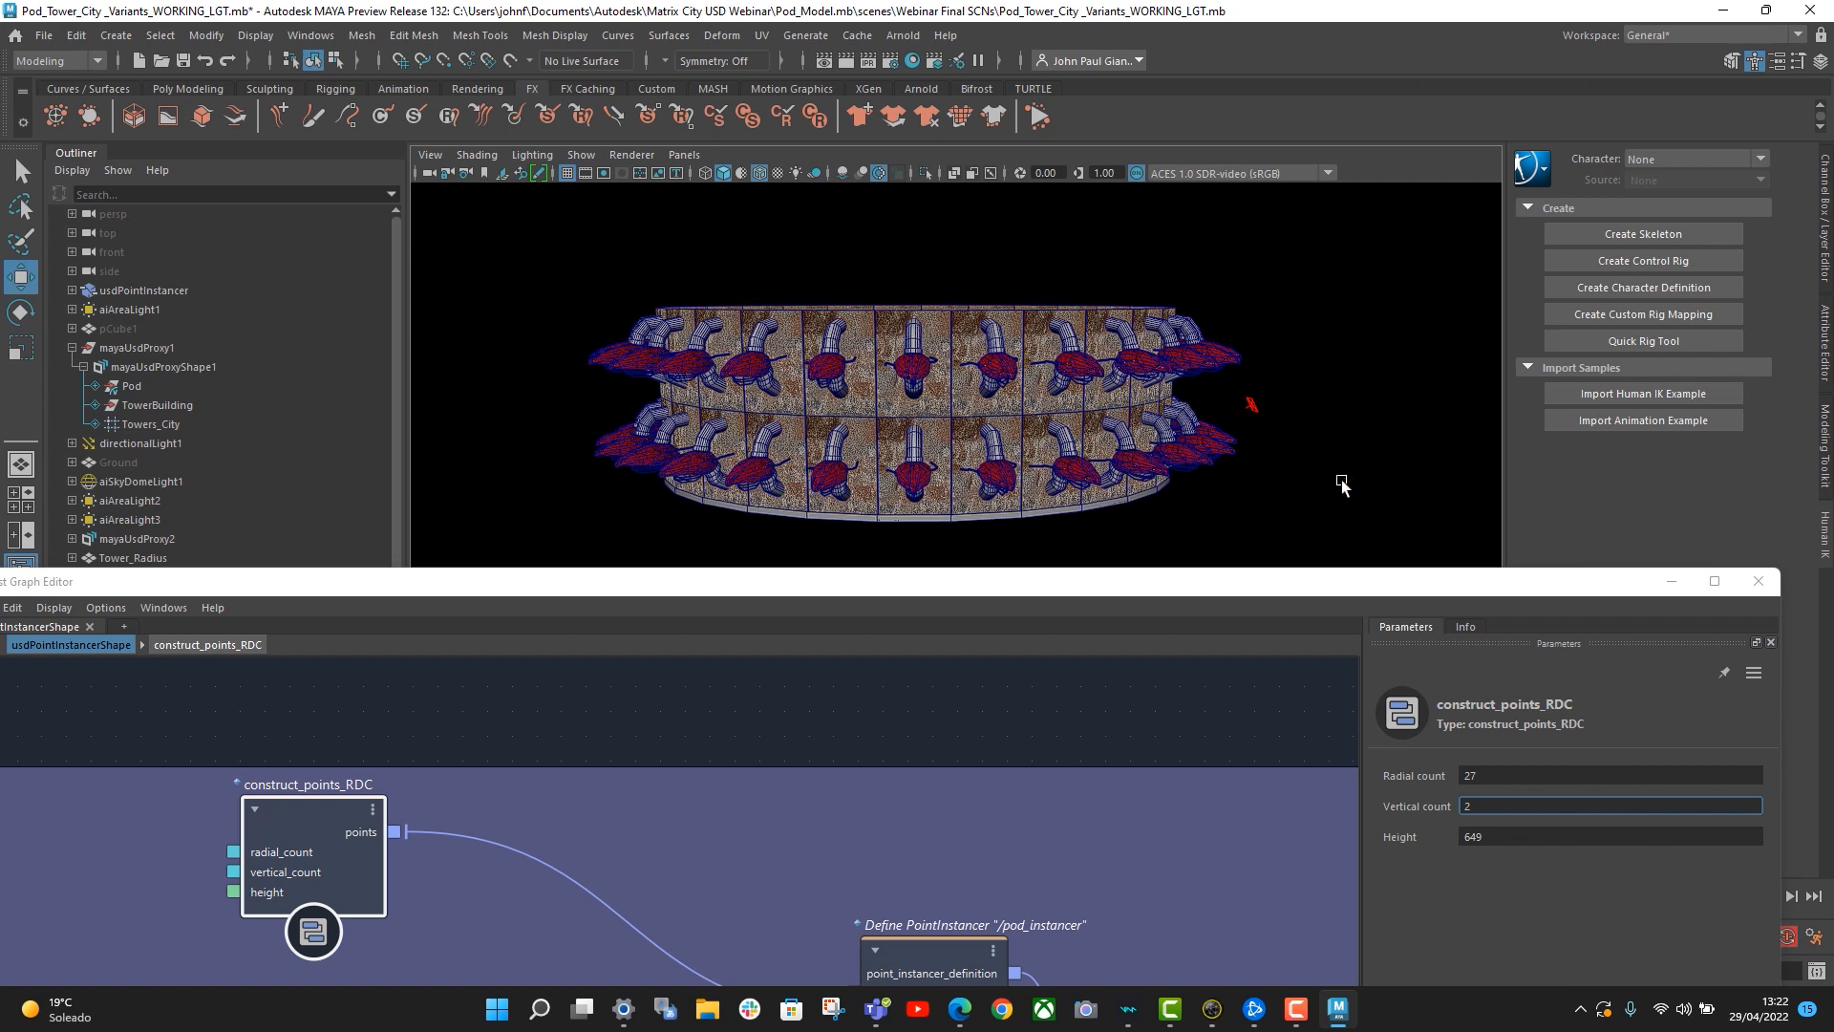
double_click(1484, 808)
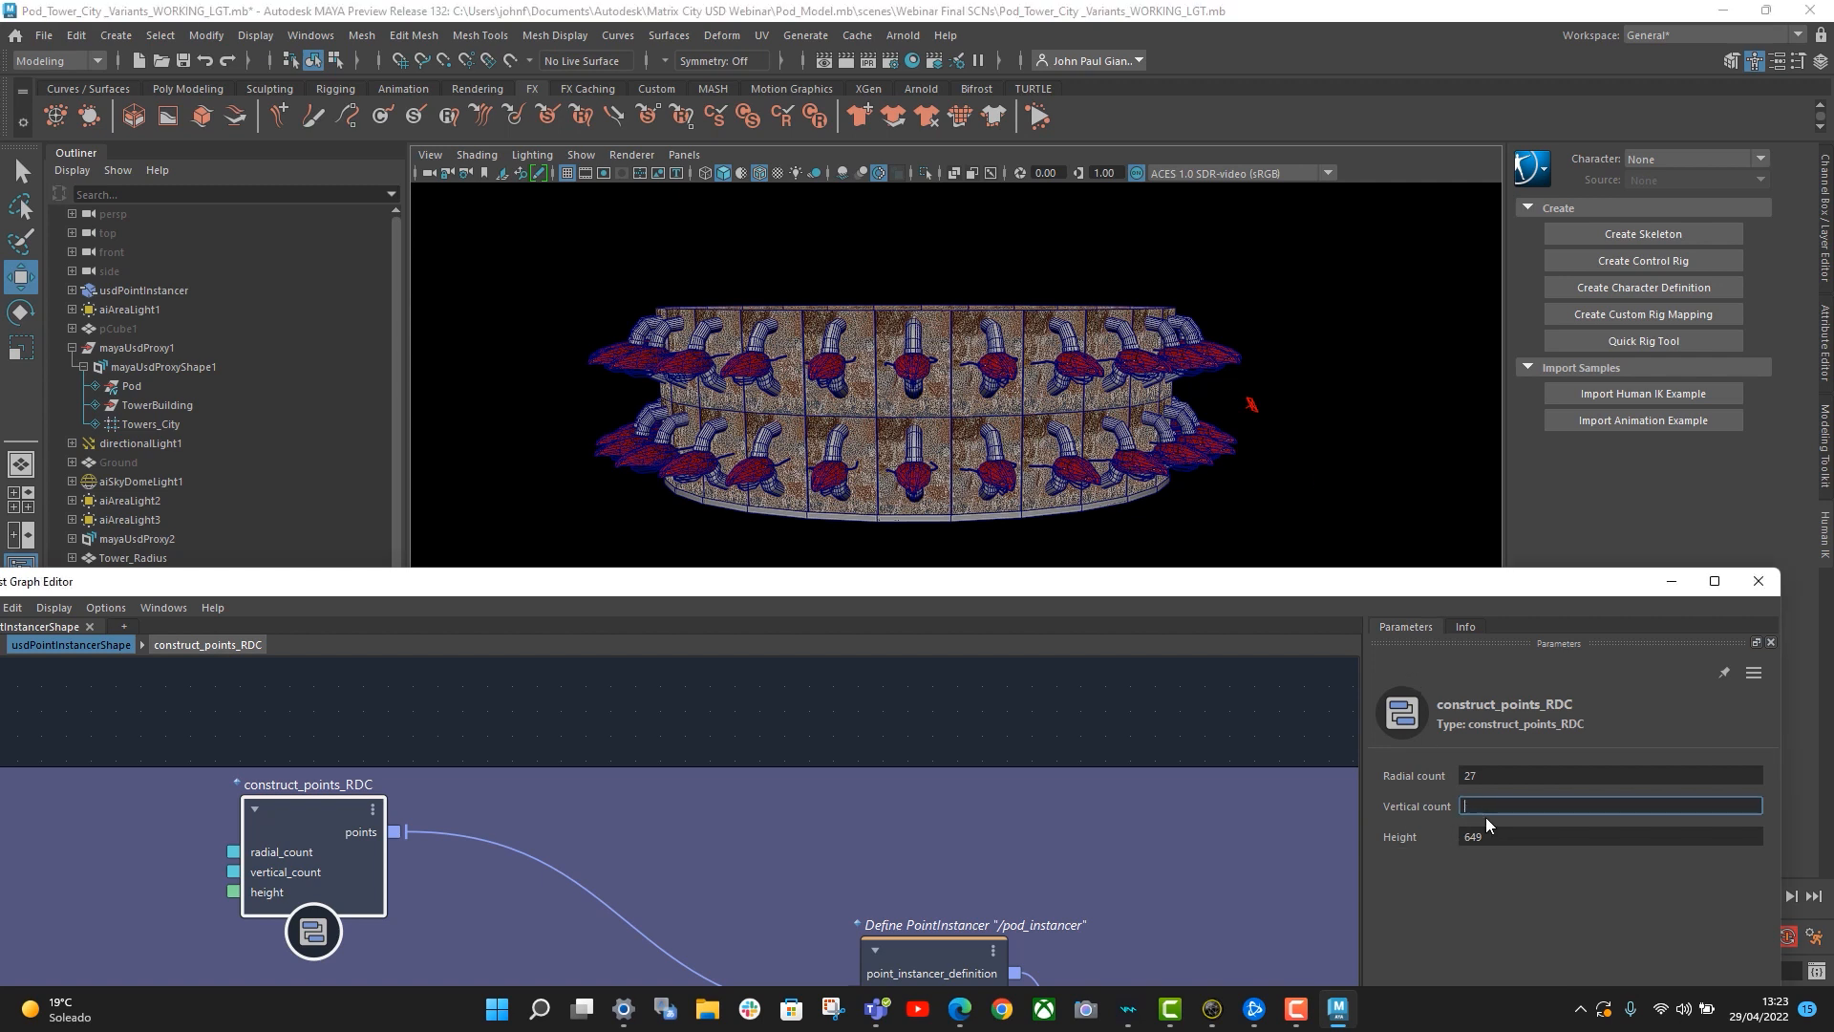
alt+right_drag(1335, 368, 1190, 345)
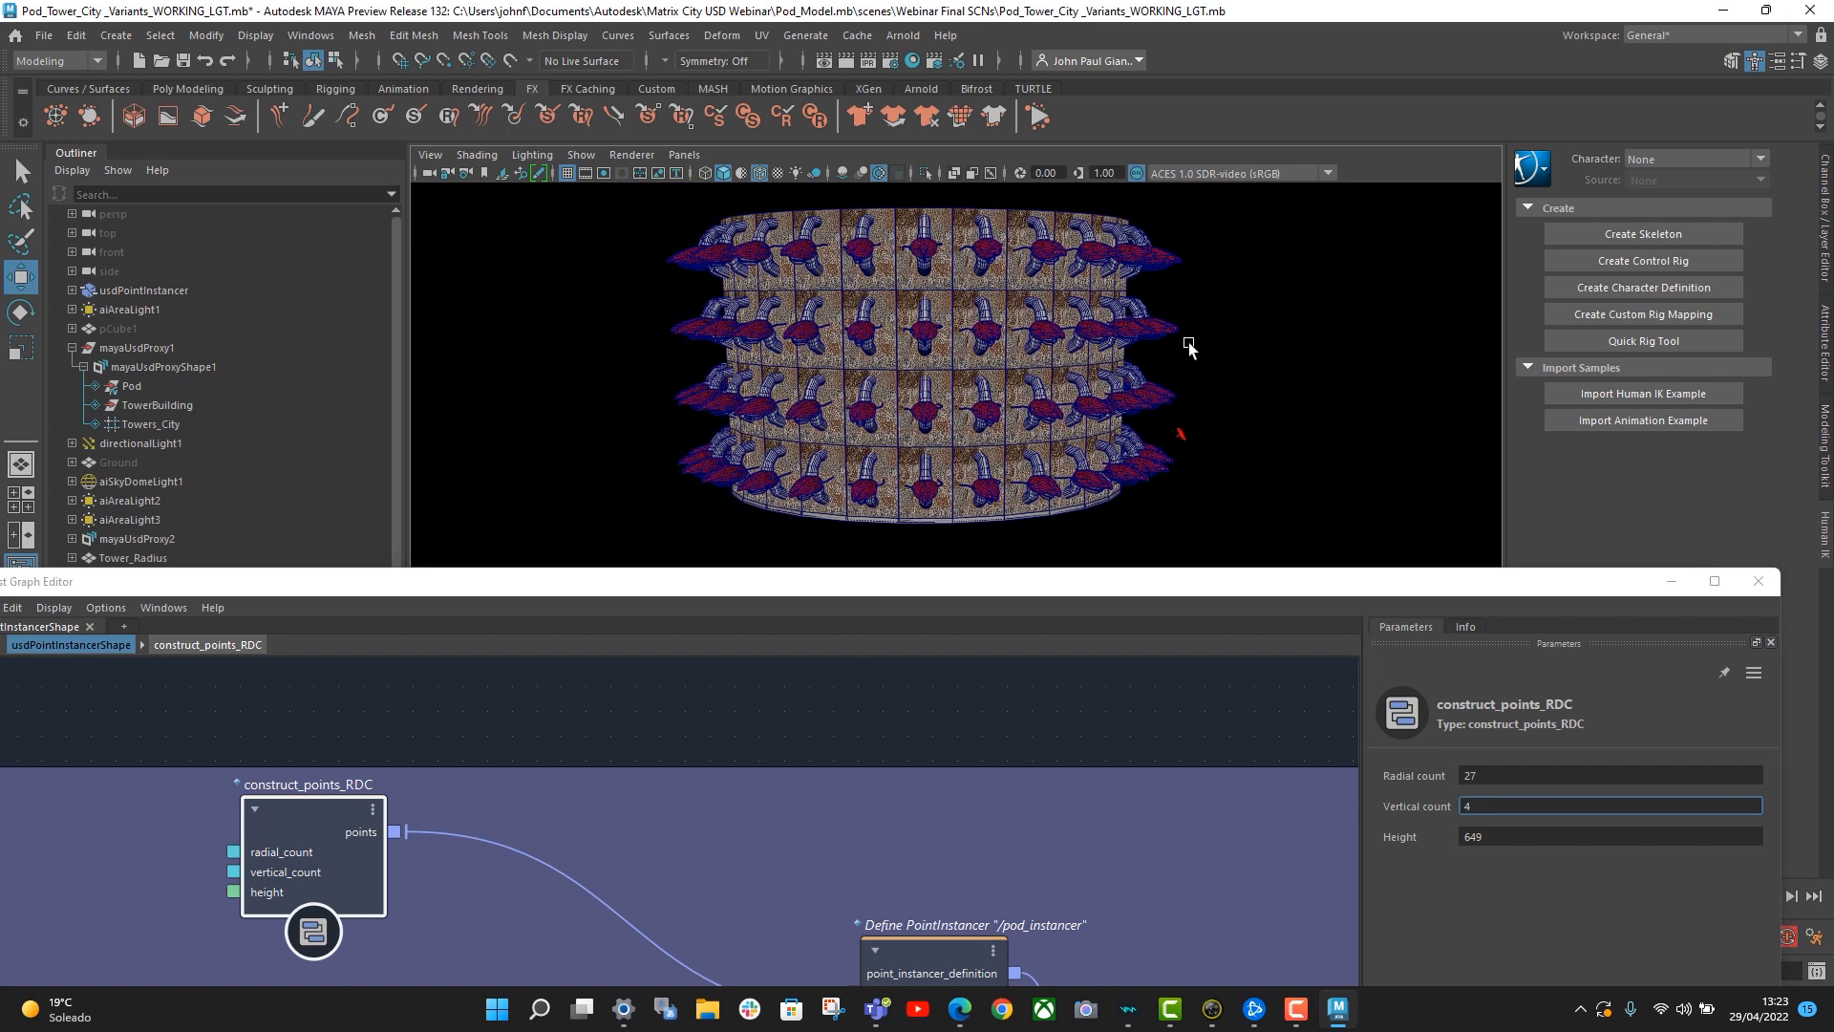
alt+middle_drag(1190, 345, 1136, 472)
click(1471, 804)
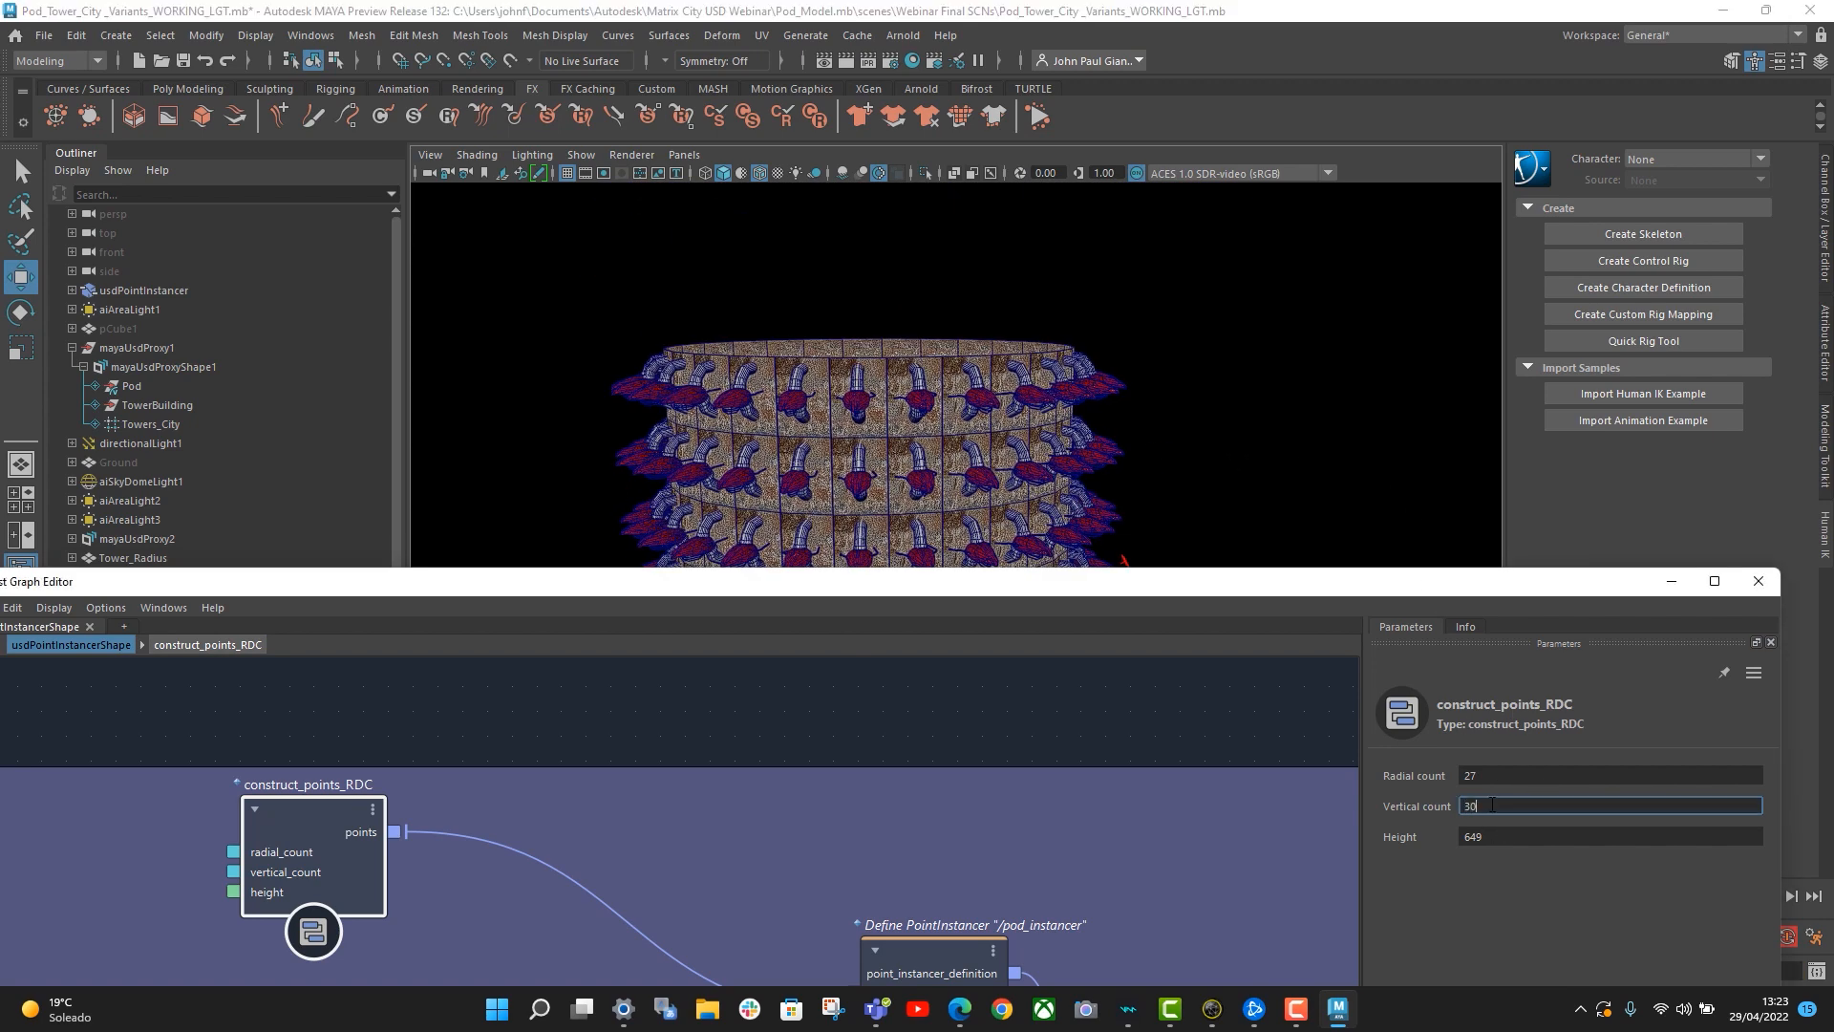
alt+right_drag(1279, 449, 1085, 393)
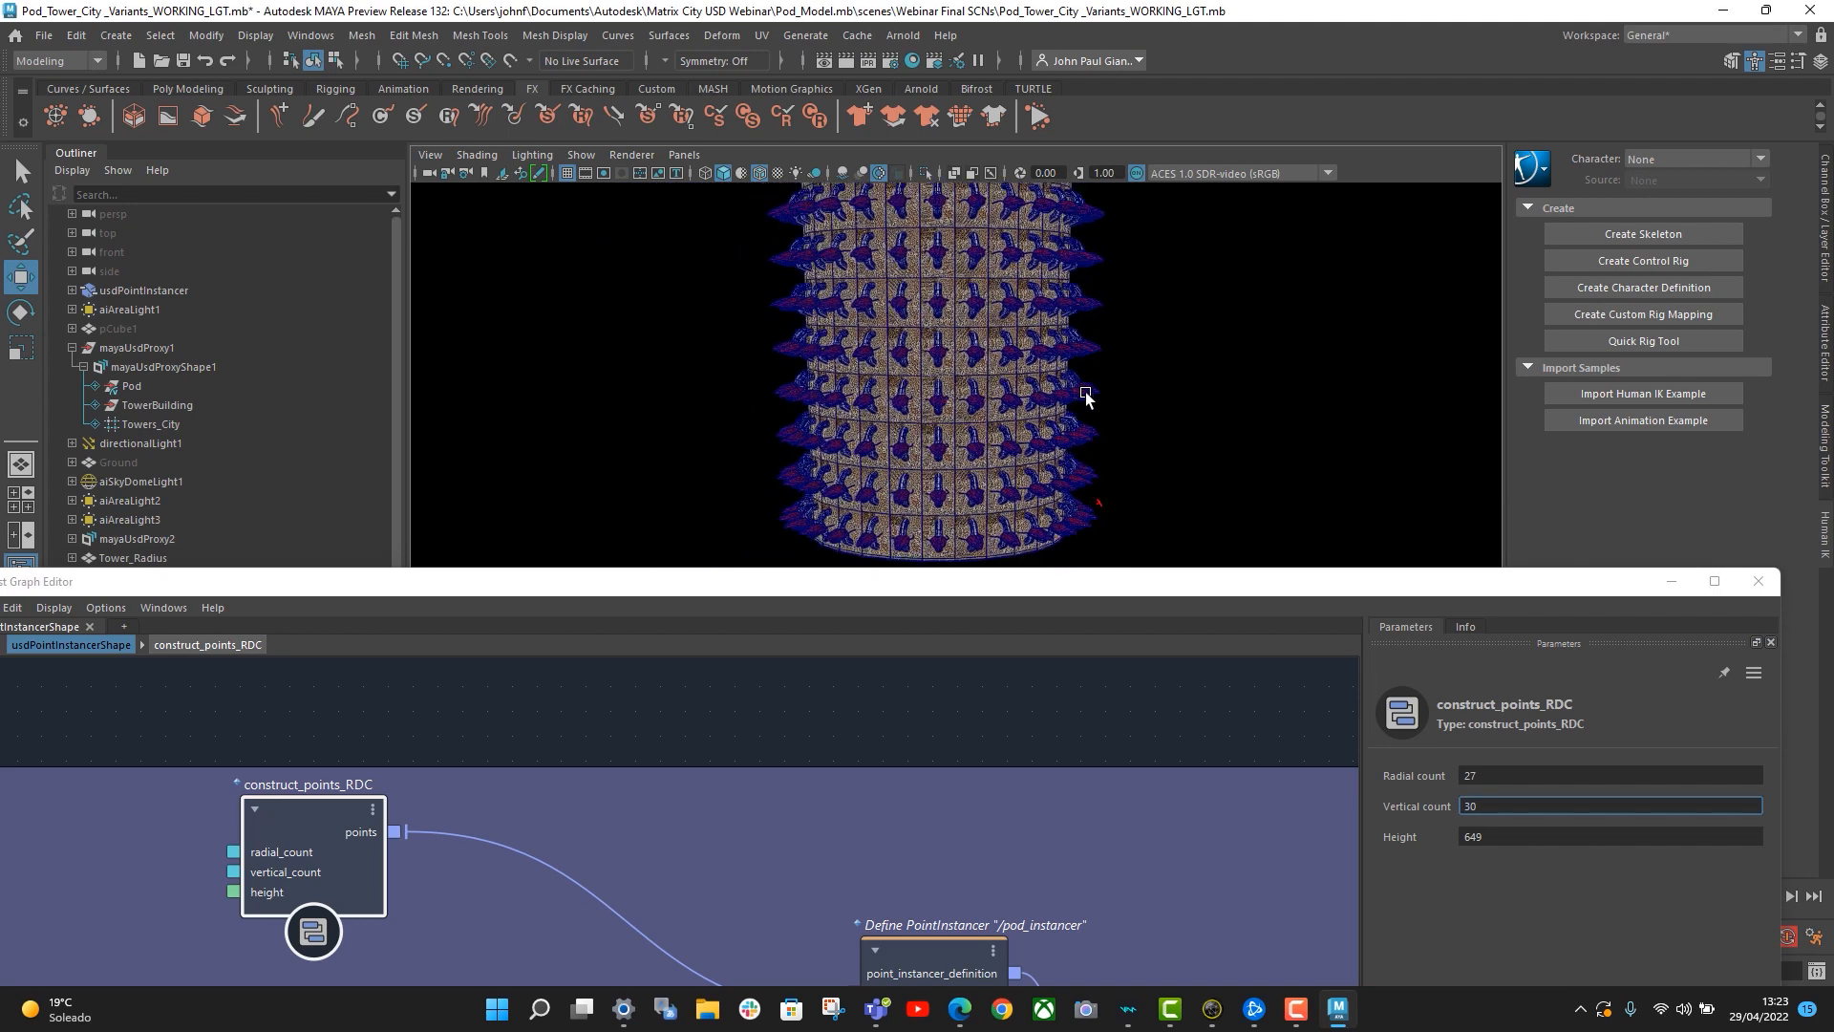
alt+middle_drag(1085, 394, 1175, 405)
- Try a radial count of 10 on construct_points_RDC and view the spaced pod columns around the tower from several angles
click(1480, 779)
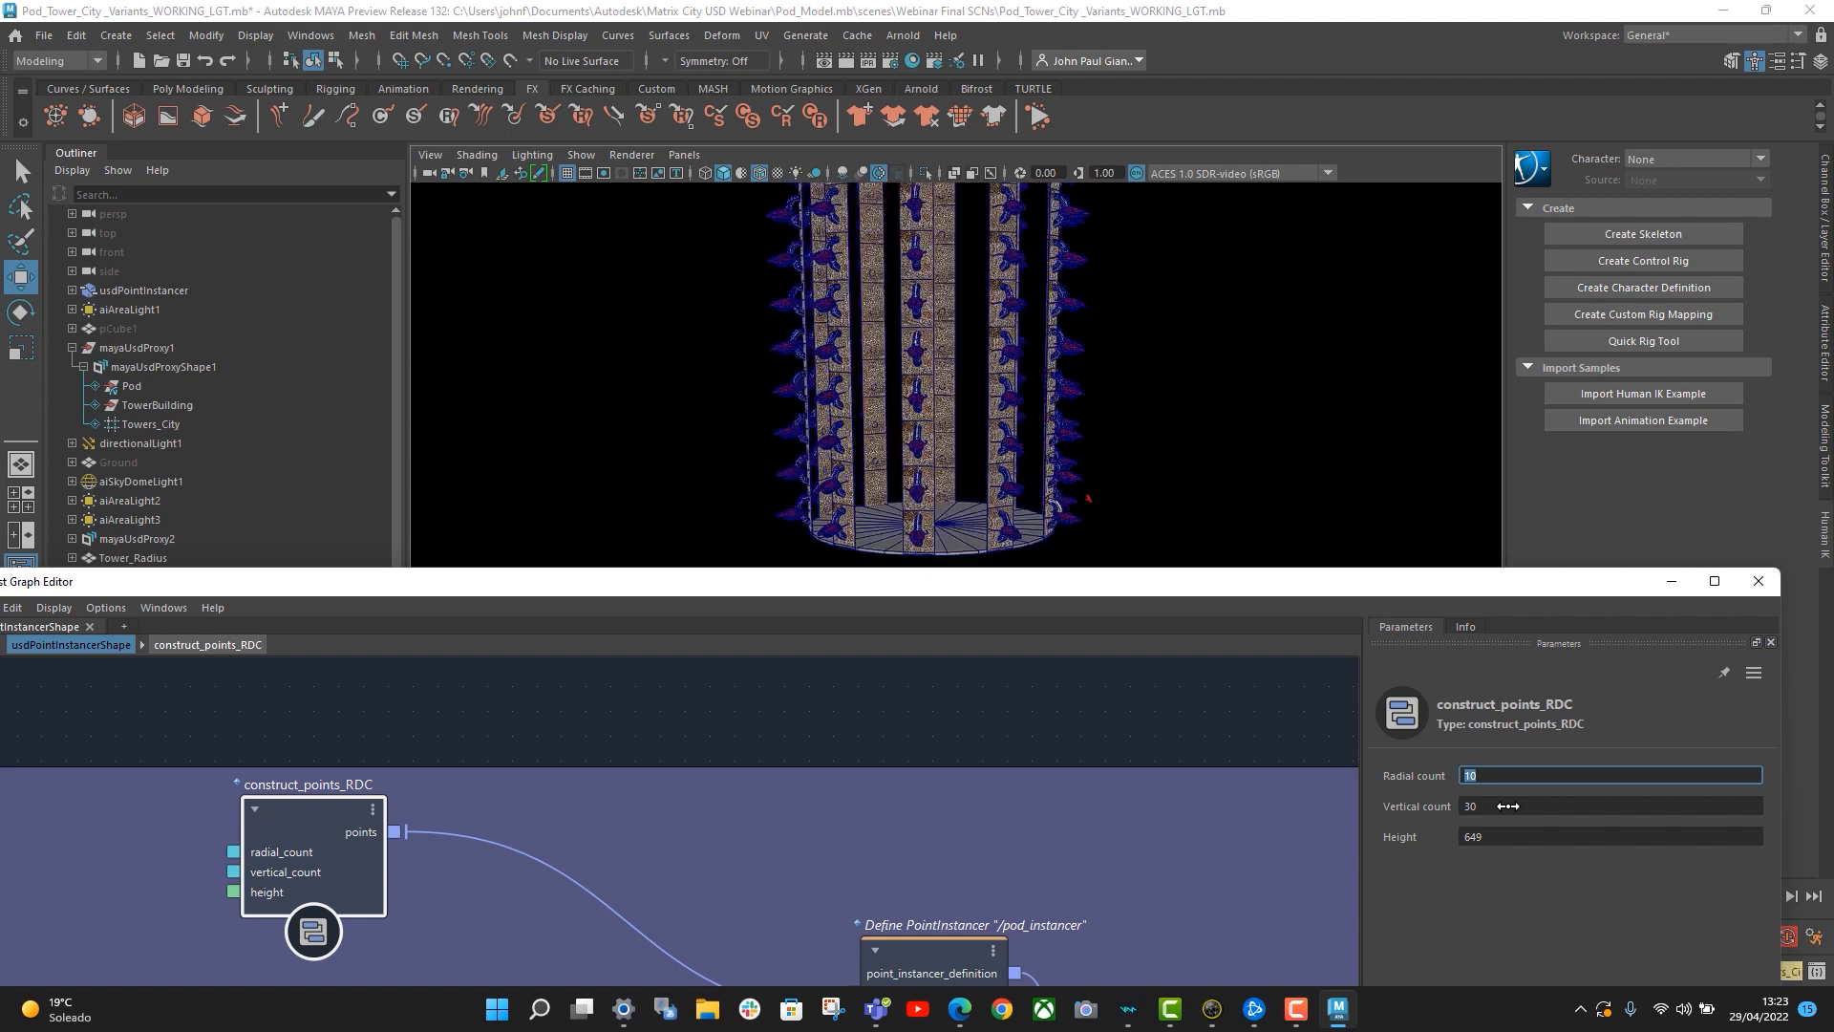
alt+drag(1210, 403, 1392, 427)
alt+right_drag(1393, 427, 1215, 486)
alt+drag(1215, 485, 1112, 426)
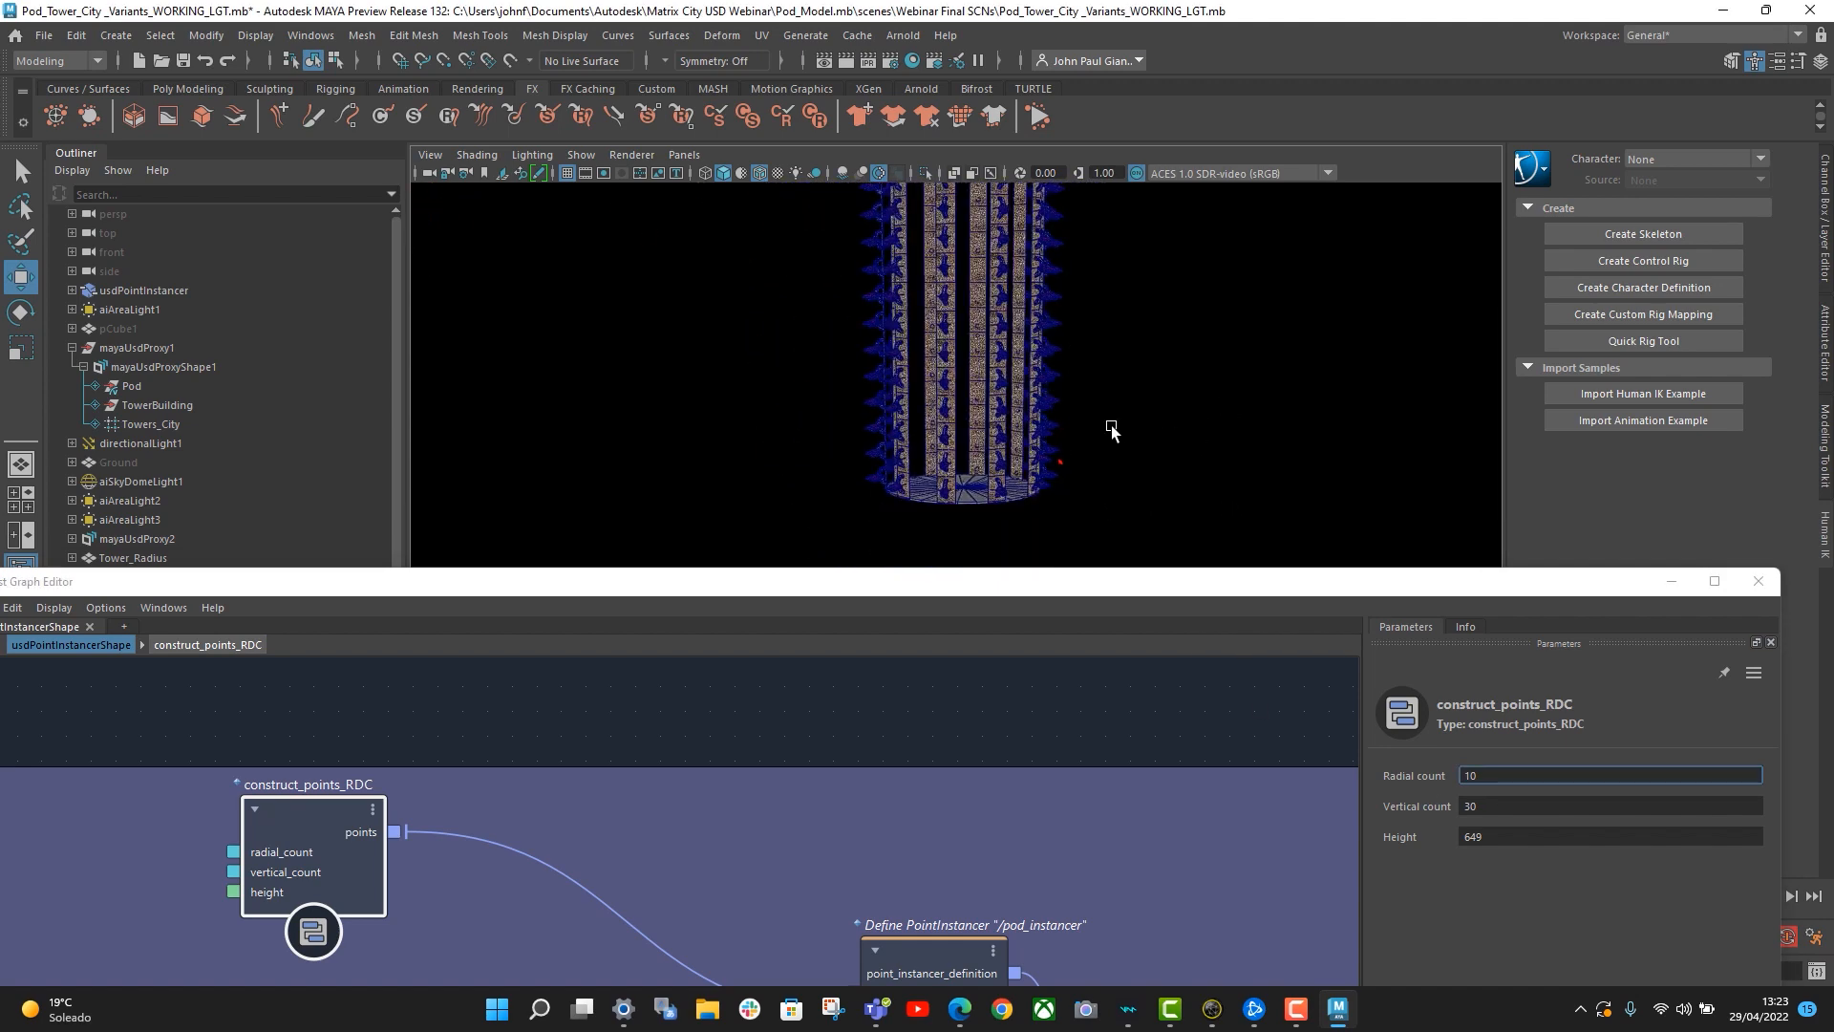
alt+right_drag(1112, 426, 1375, 554)
alt+right_drag(1147, 322, 1183, 477)
alt+drag(1184, 477, 1121, 440)
mouse_move(996, 336)
alt+mouse_down()
mouse_move(1167, 438)
mouse_move(1119, 432)
mouse_move(1213, 502)
mouse_move(860, 356)
mouse_move(950, 380)
mouse_move(991, 361)
alt+mouse_up()
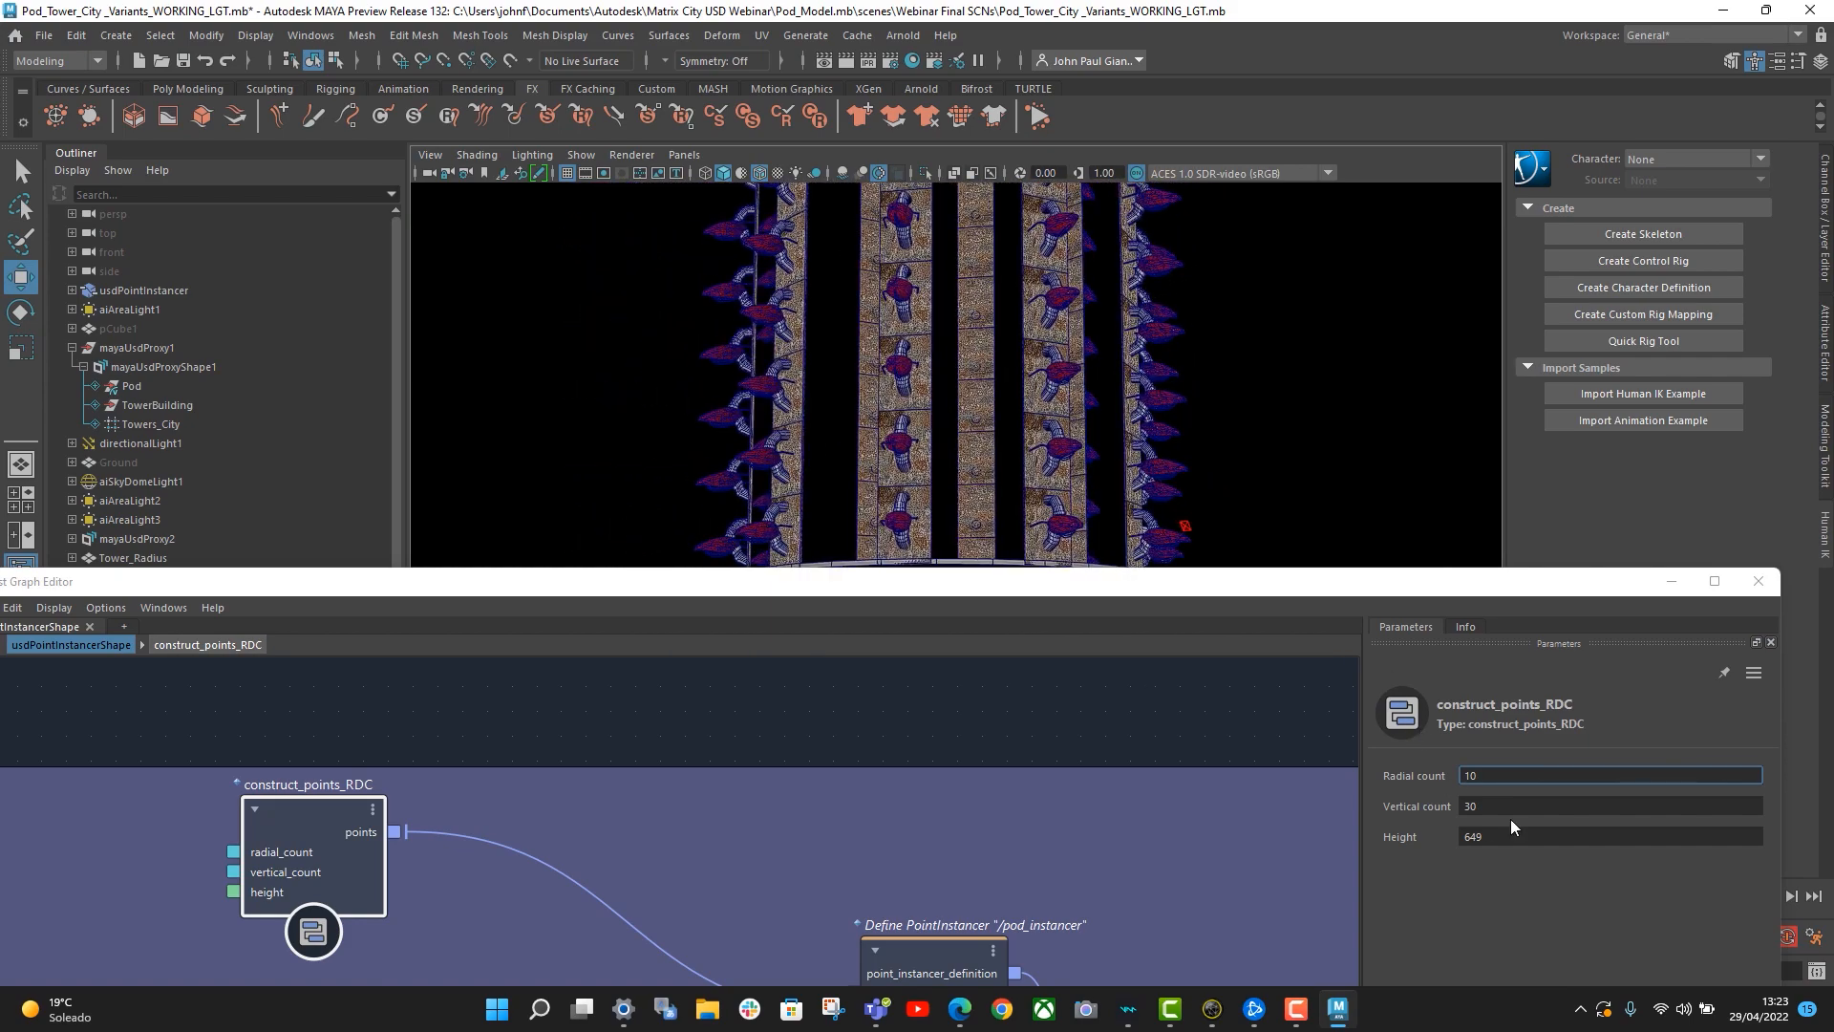
- Set the construct_points_RDC radial count to 27 and inspect the closed rings of pods up close
double_click(1479, 778)
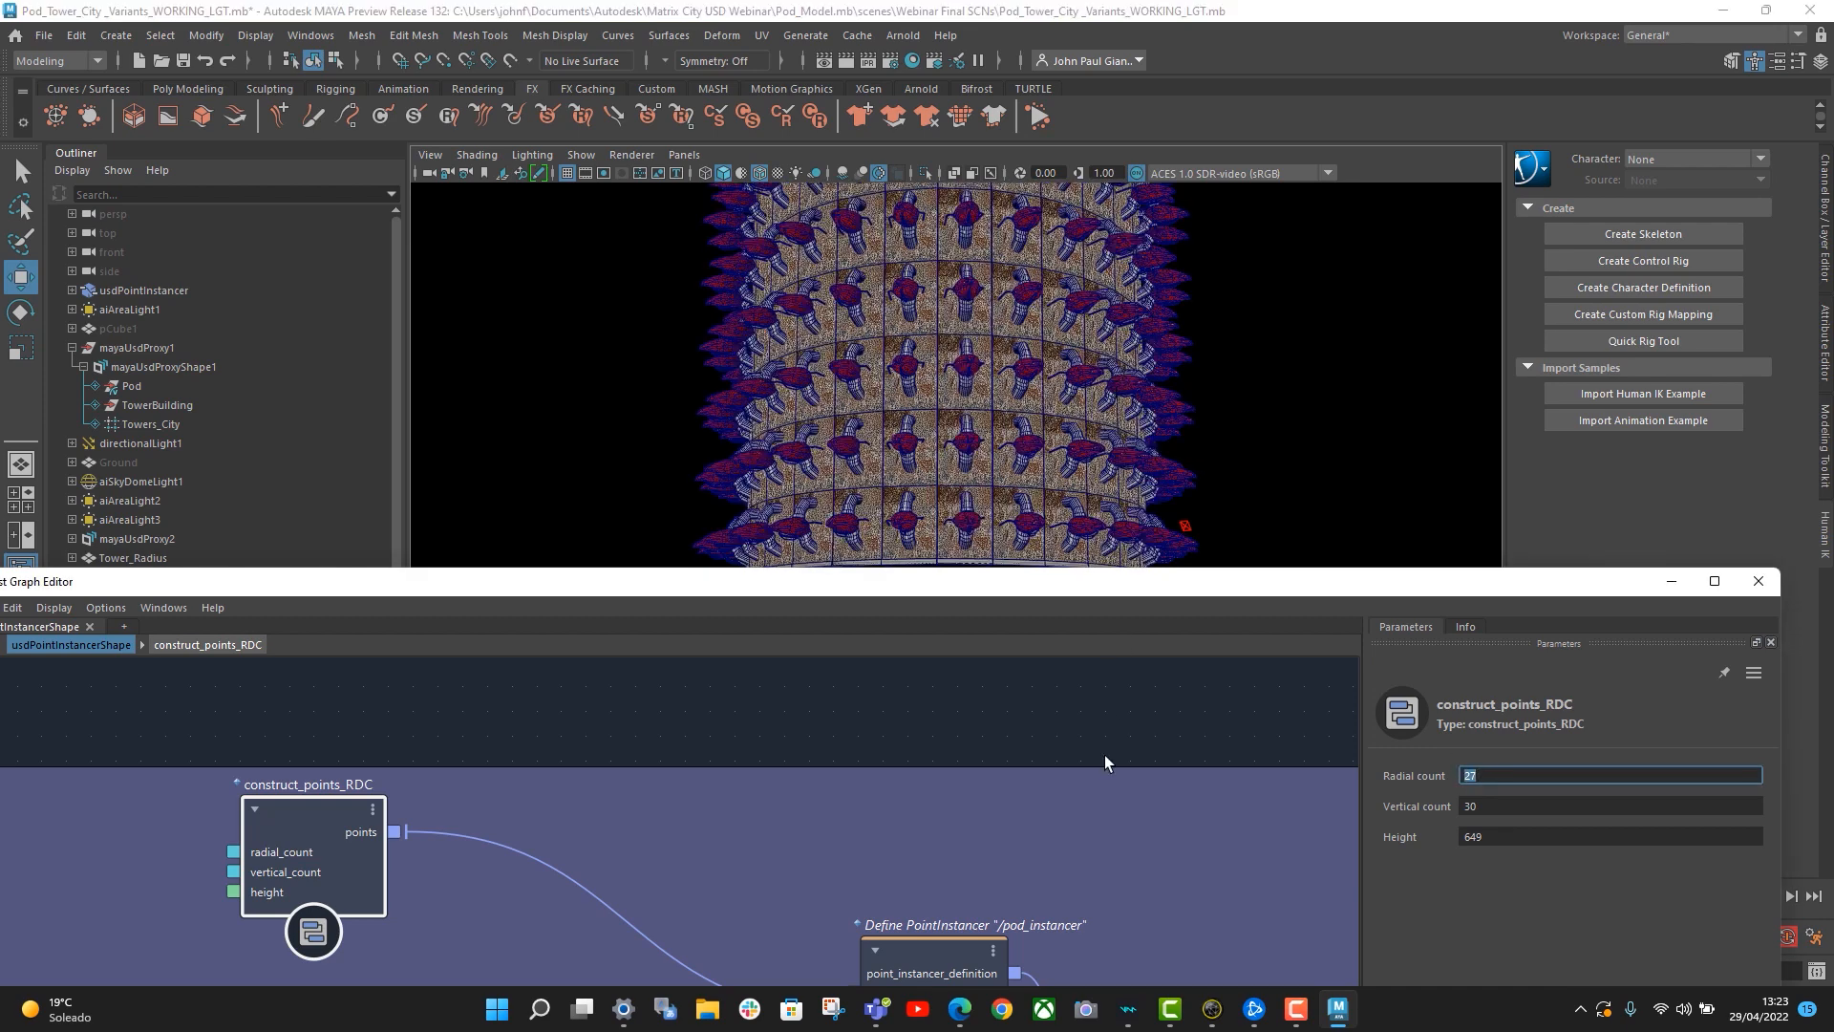
alt+right_drag(1184, 382, 1089, 495)
alt+drag(1089, 496, 1006, 459)
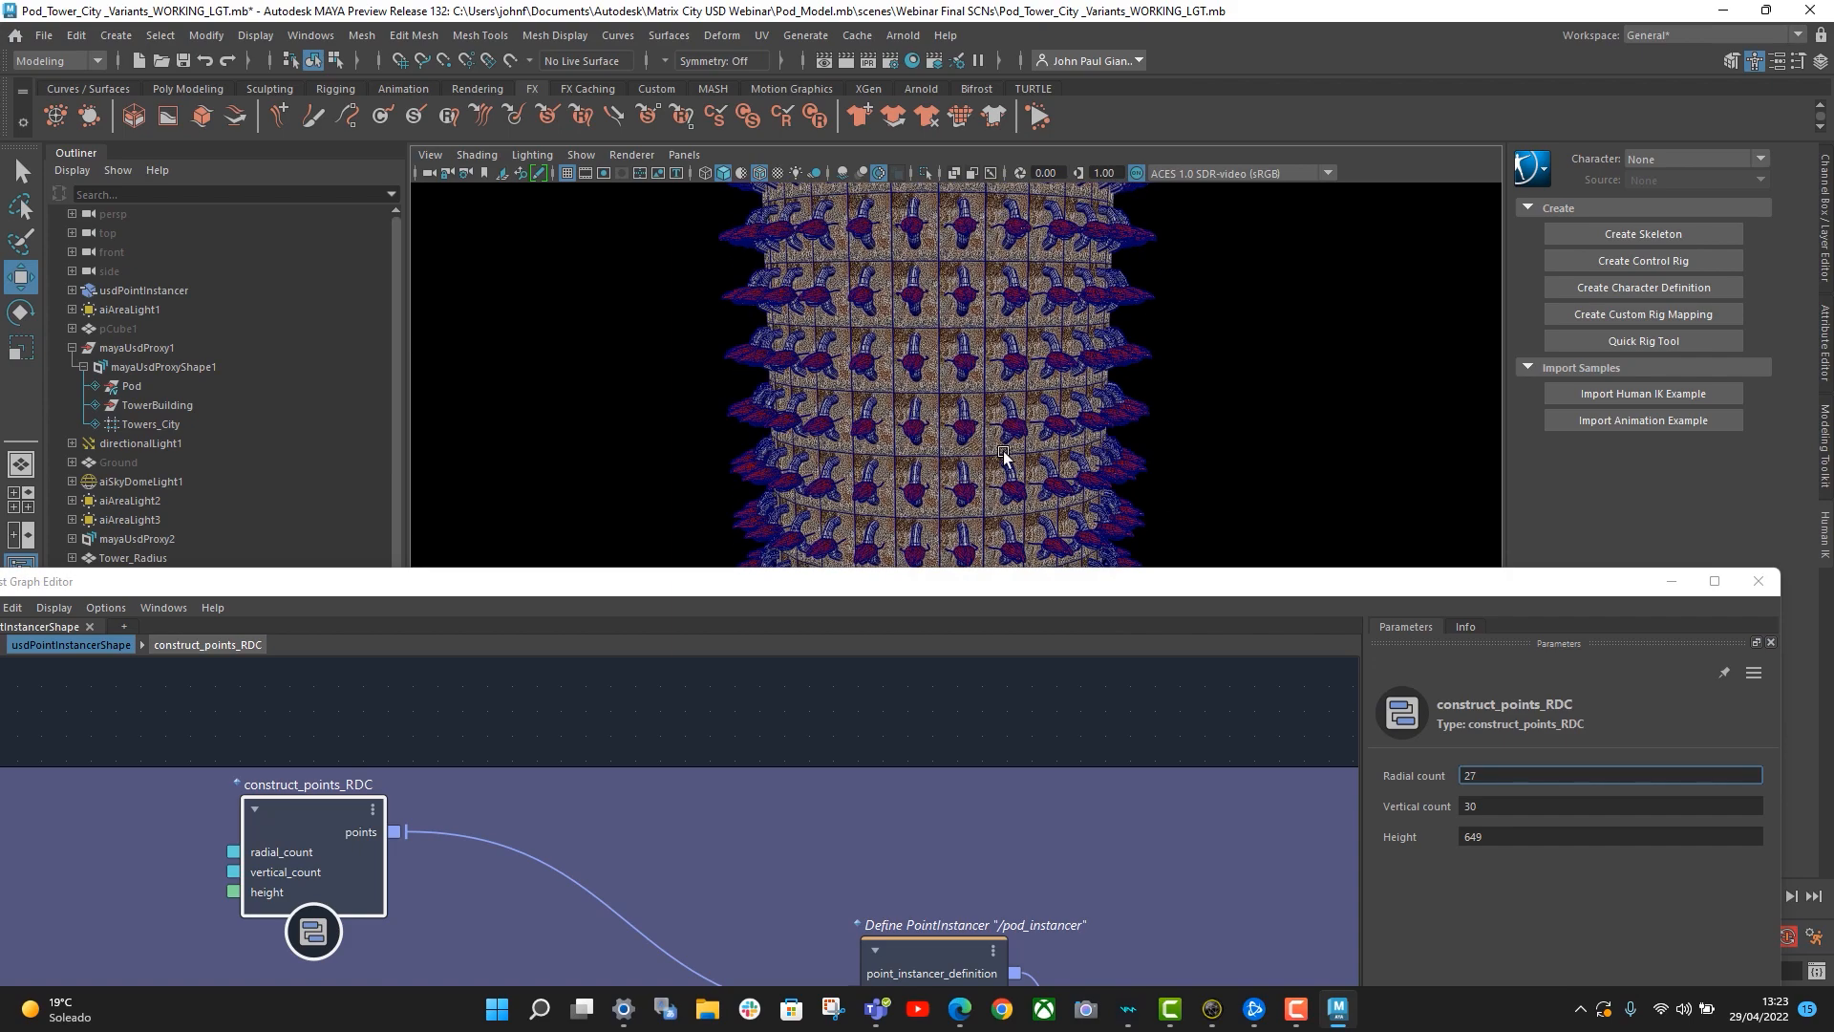
alt+right_drag(1007, 458, 999, 414)
alt+drag(999, 414, 1007, 372)
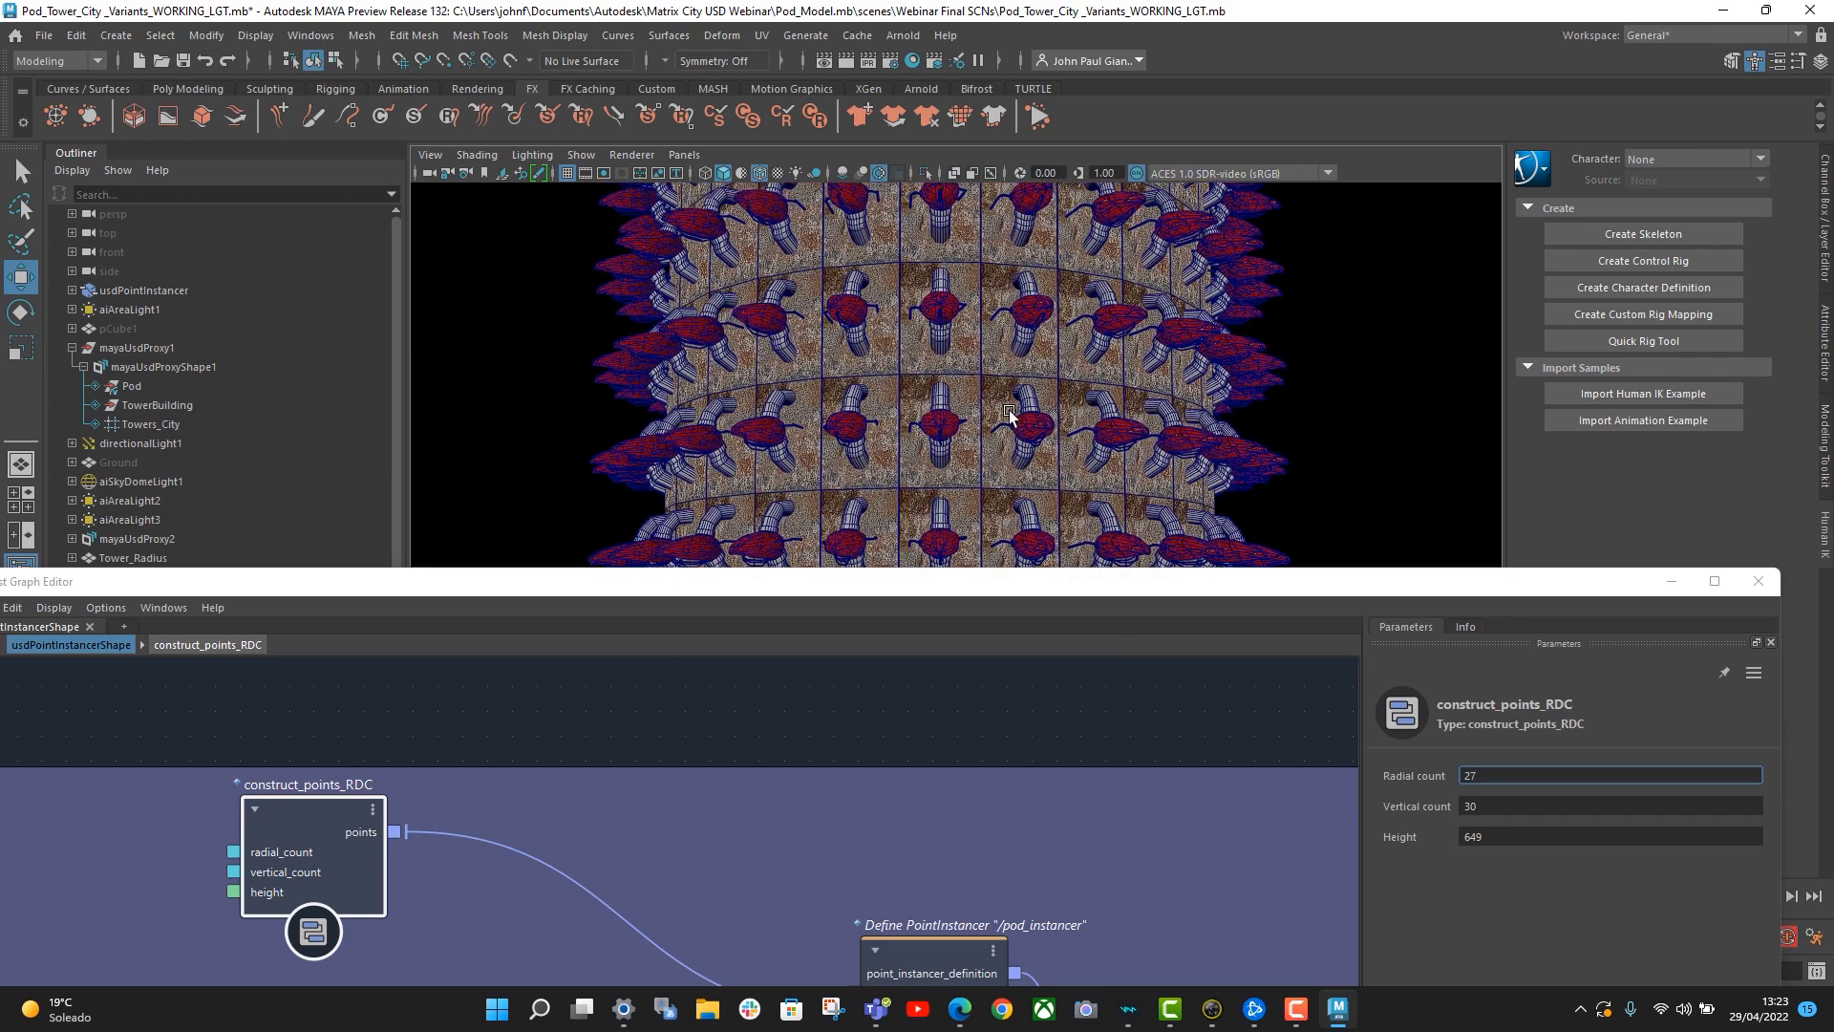
alt+right_drag(1010, 412, 1127, 400)
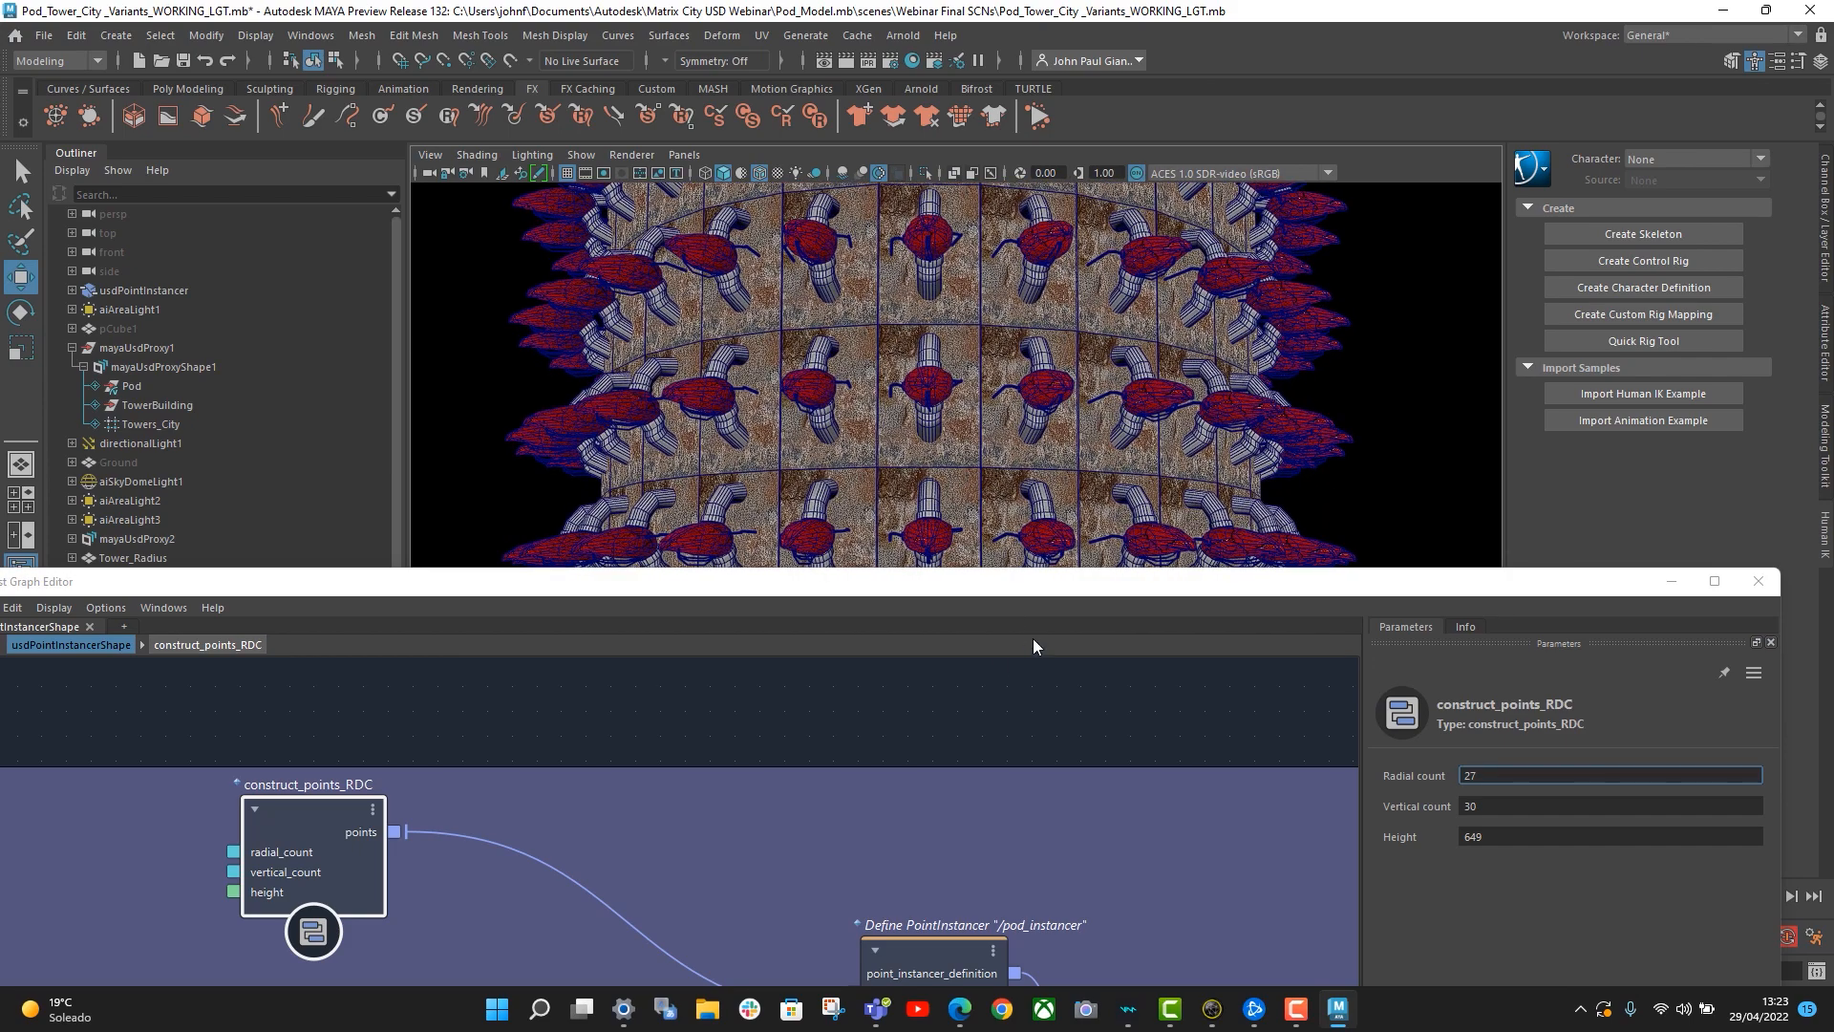
- Maximize the graph editor and examine the /tower Xform and Define Reference nodes that feed the pod_instancer's prototype definitions
alt+middle_drag(847, 742, 795, 538)
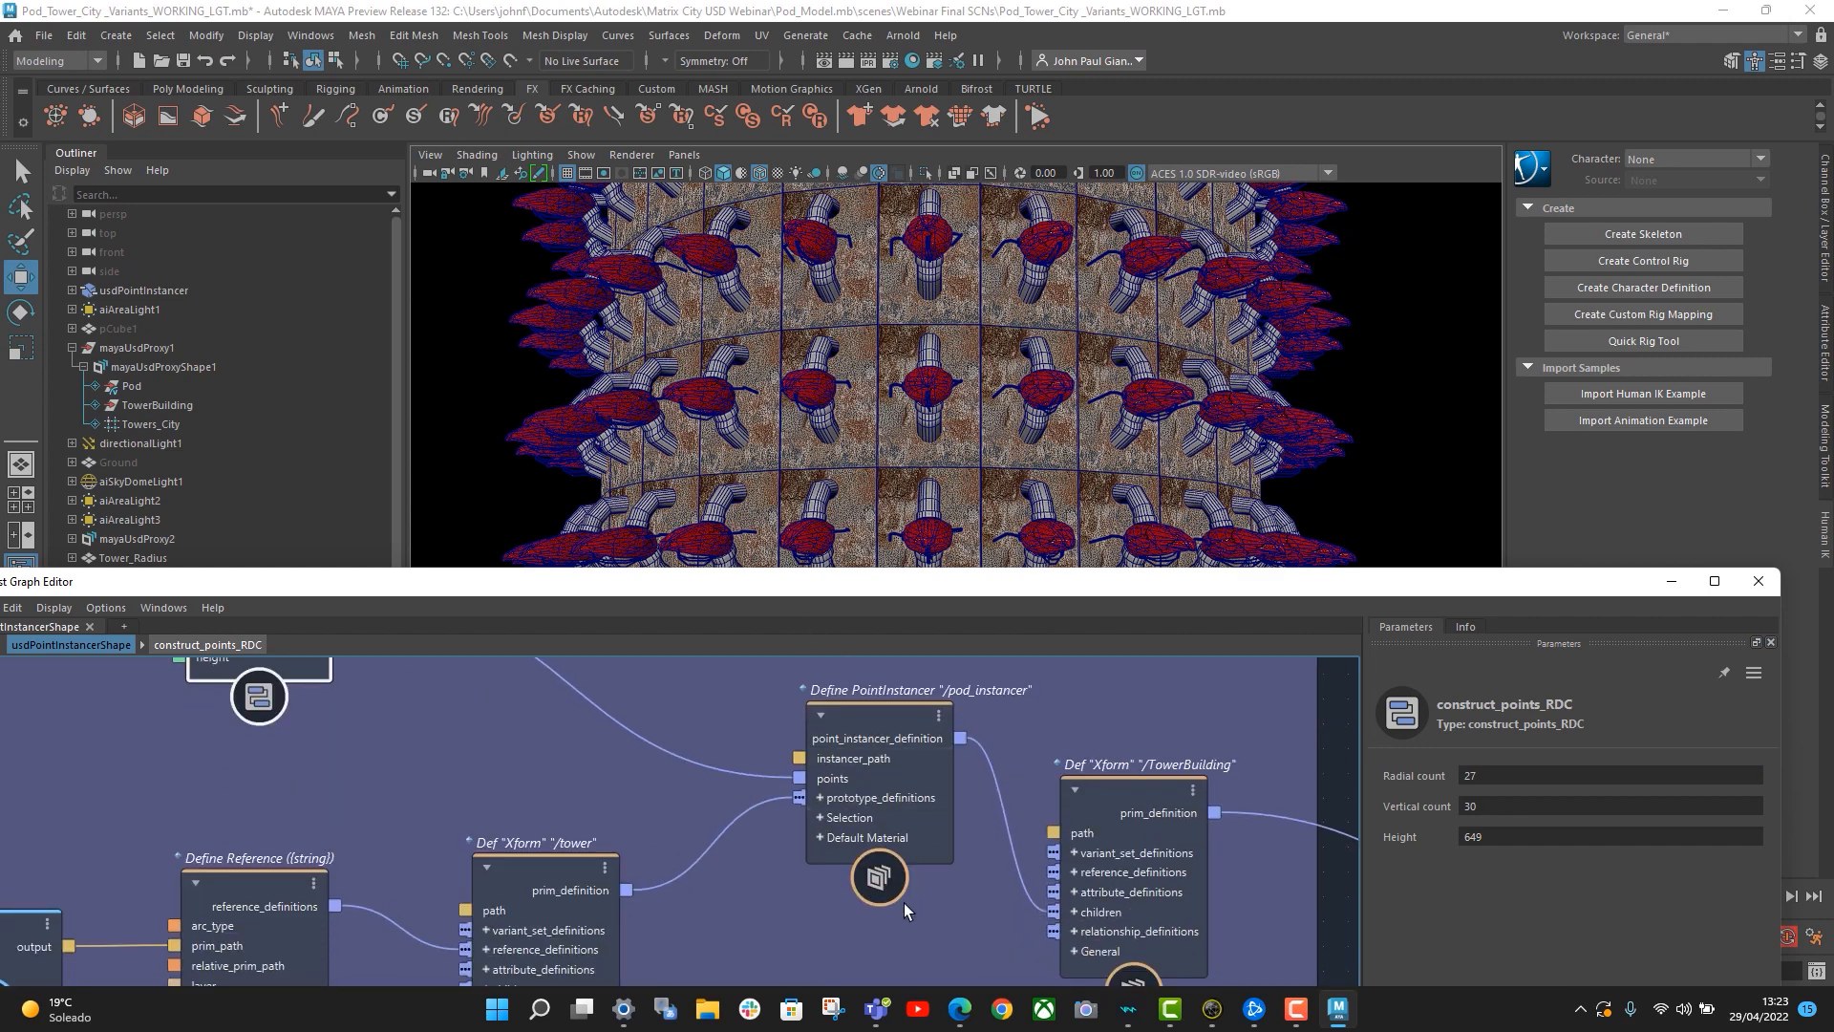
alt+middle_drag(780, 814, 870, 712)
mouse_move(832, 841)
alt+middle_down()
mouse_move(844, 829)
mouse_move(872, 871)
mouse_move(867, 849)
alt+middle_up()
scroll(845, 829, down, 2)
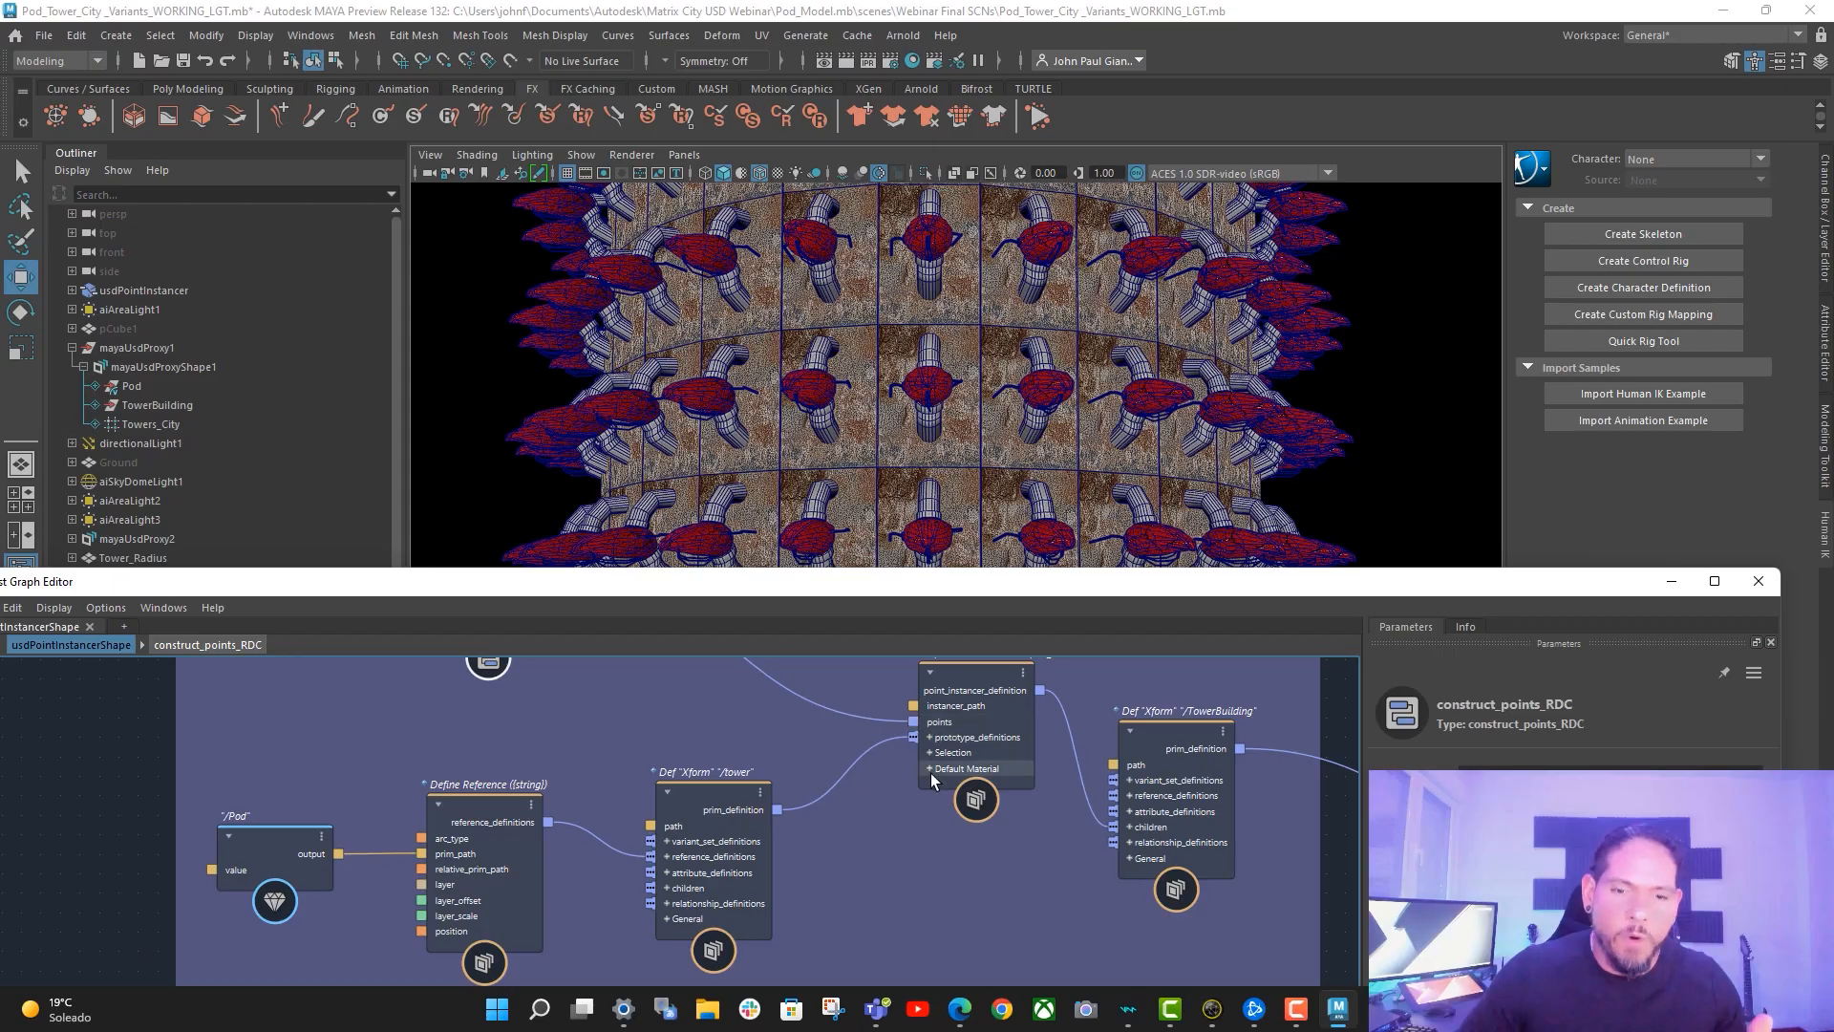
alt+middle_drag(930, 772, 923, 844)
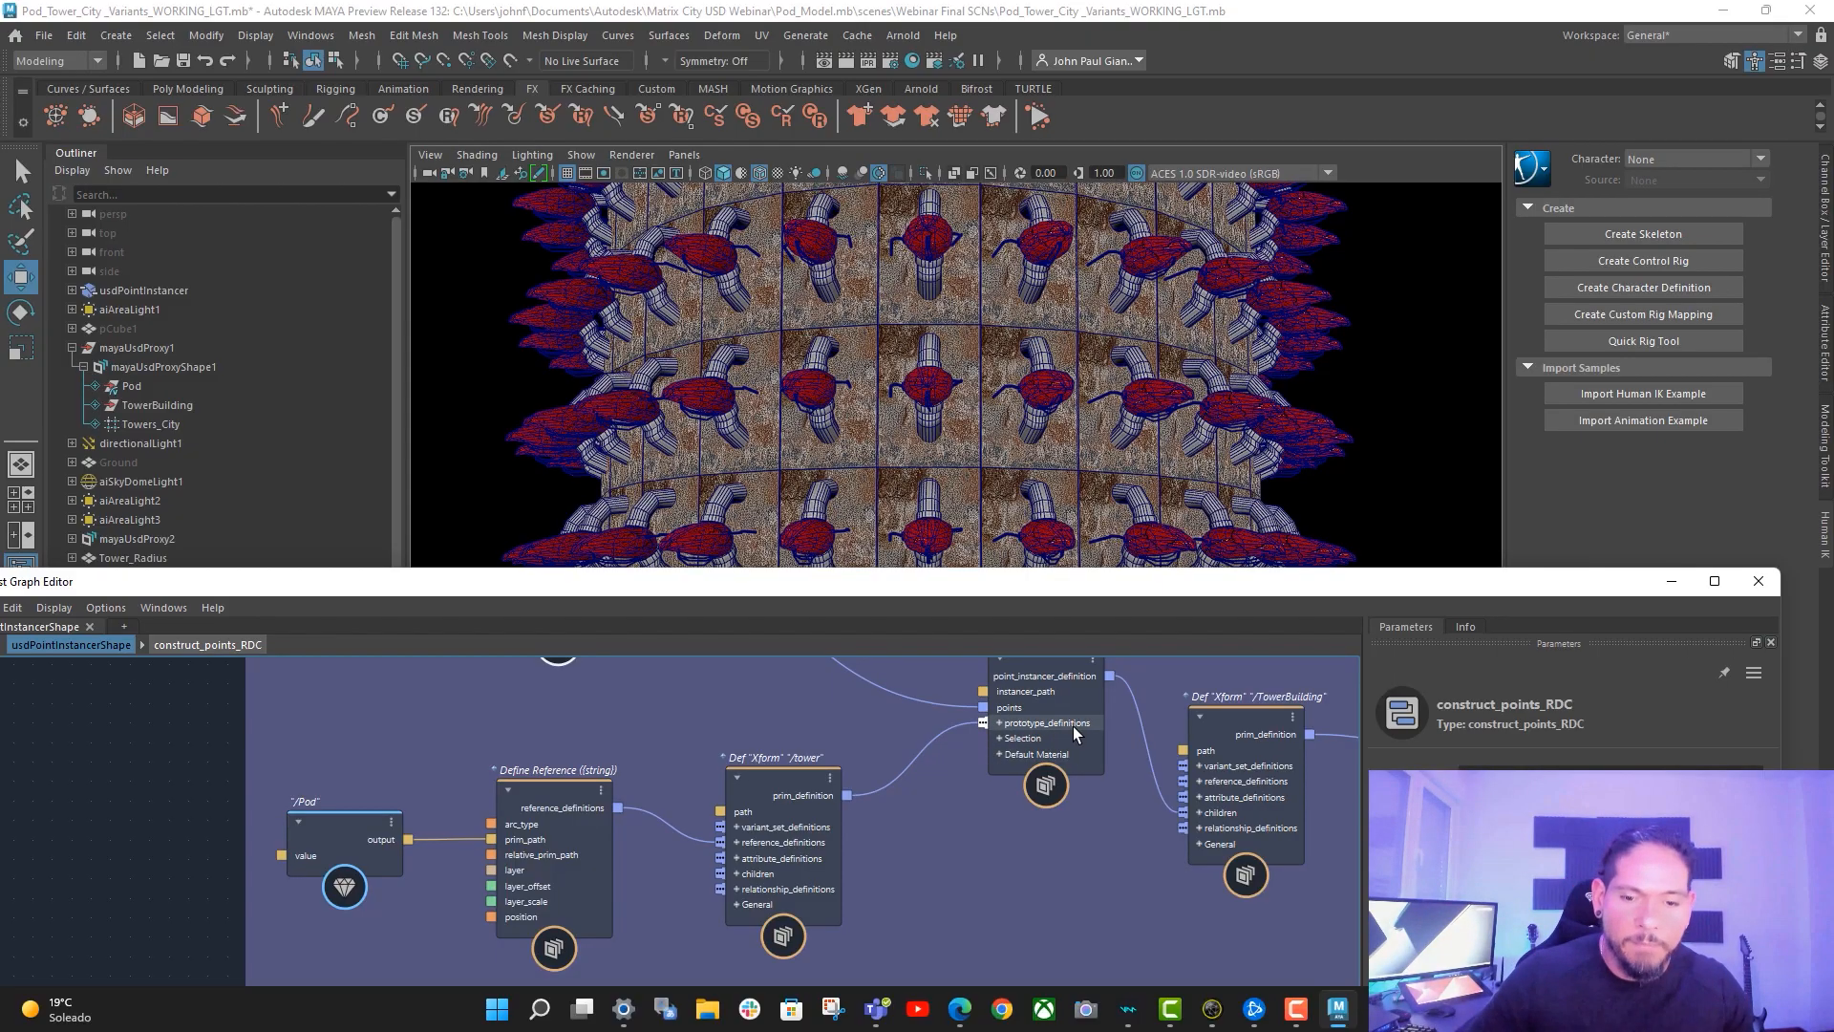
click(1713, 583)
middle_drag(881, 330, 1204, 441)
scroll(981, 453, up, 5)
scroll(1096, 474, up, 1)
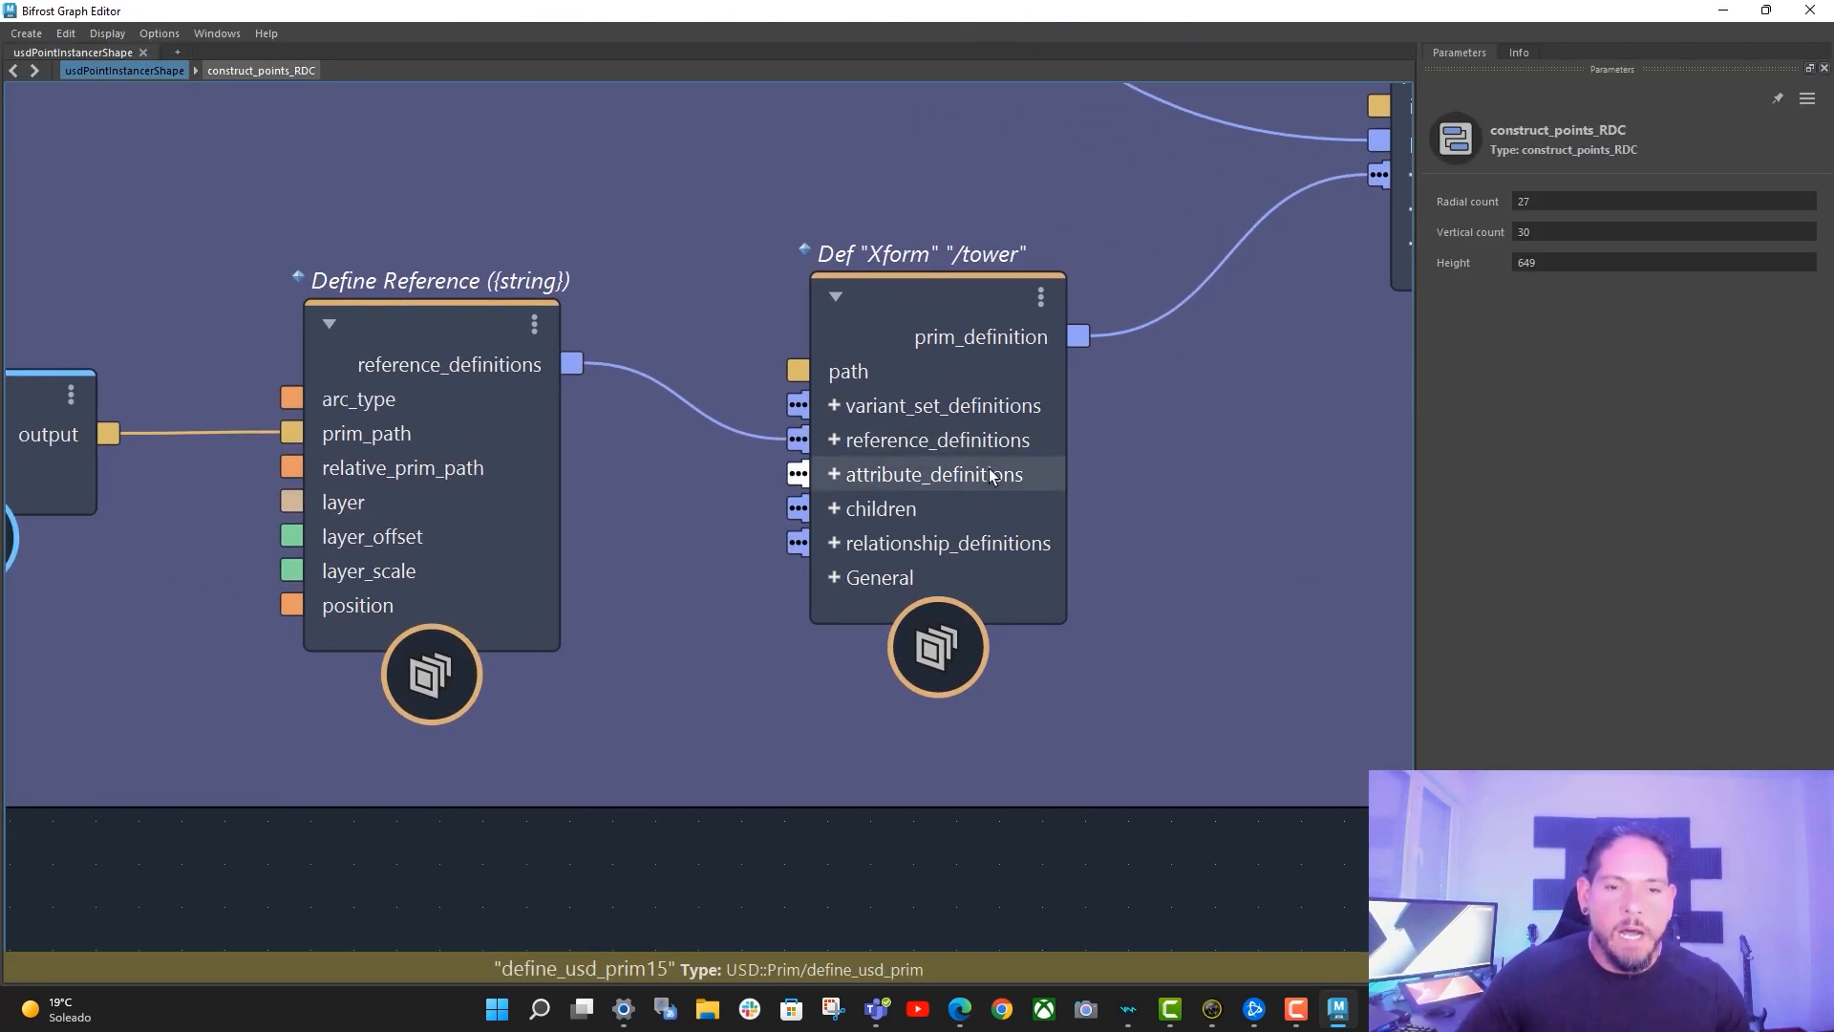
- Show which nodes can be created for the pod_instancer's prototype_definitions, and inspect the path of the /tower Xform prim
middle_drag(1322, 384, 937, 520)
right_click(1091, 318)
mouse_move(1200, 394)
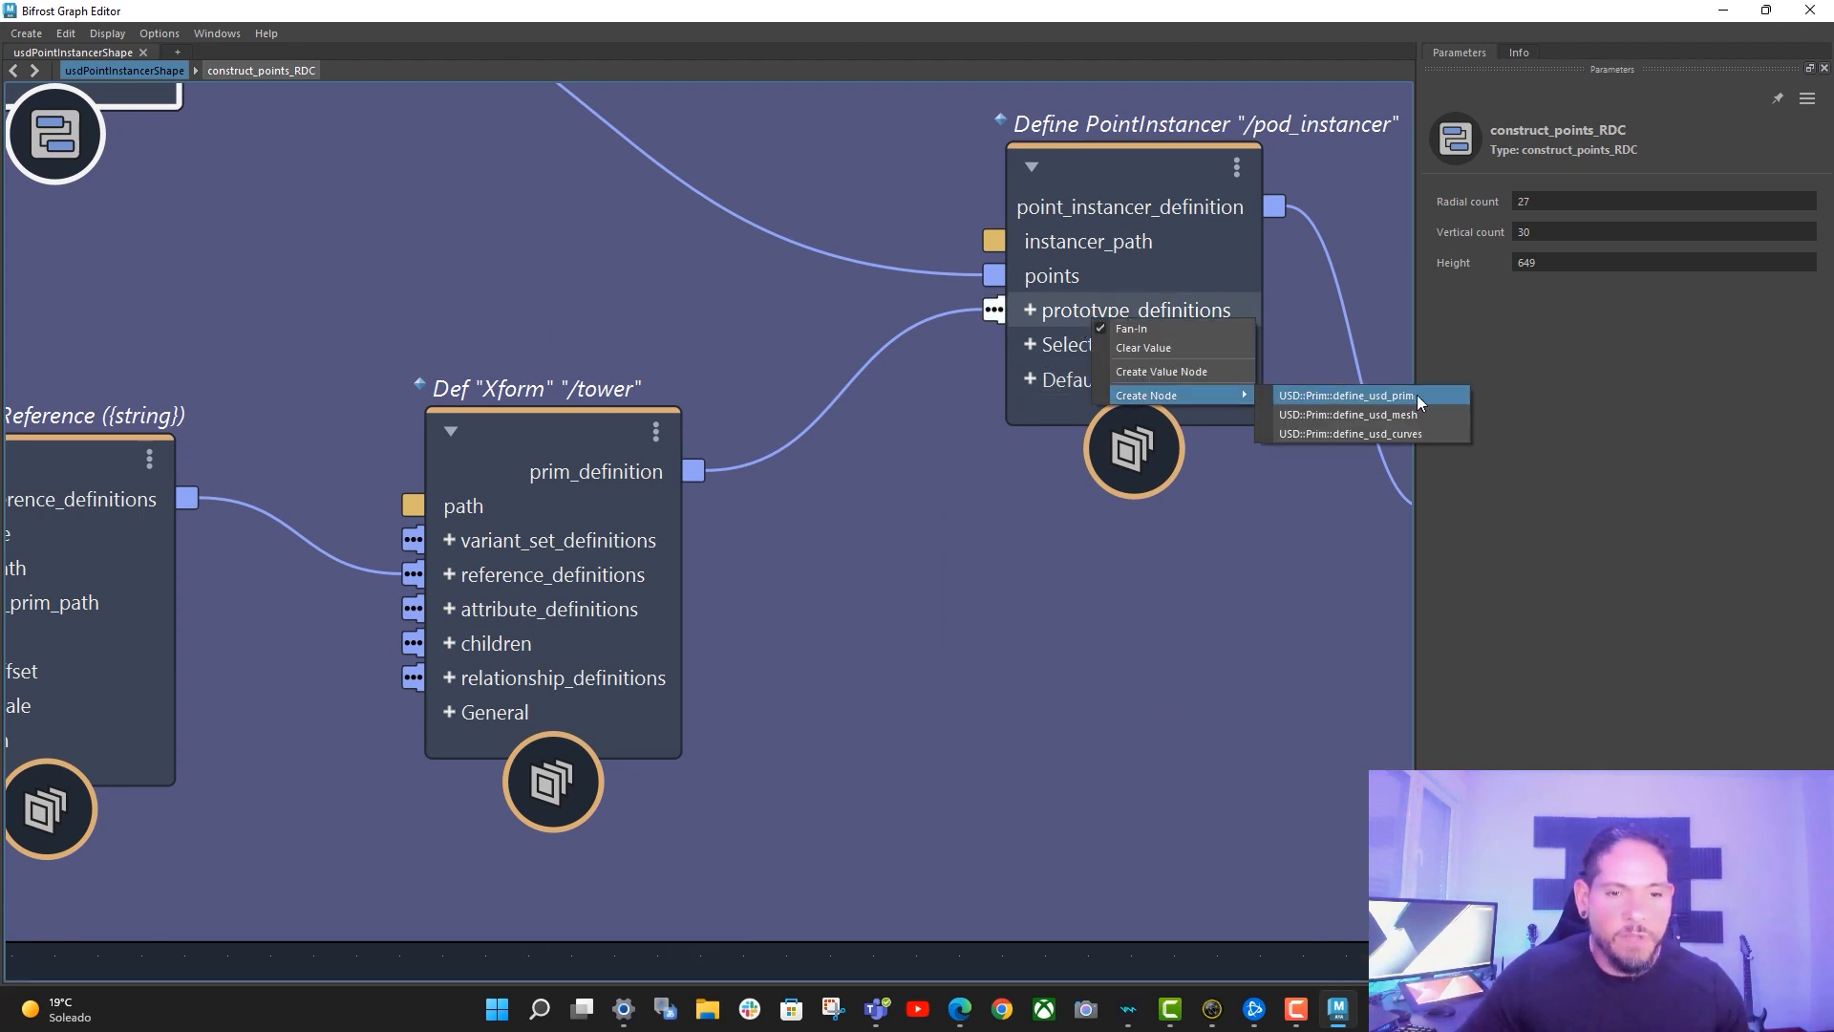
click(592, 445)
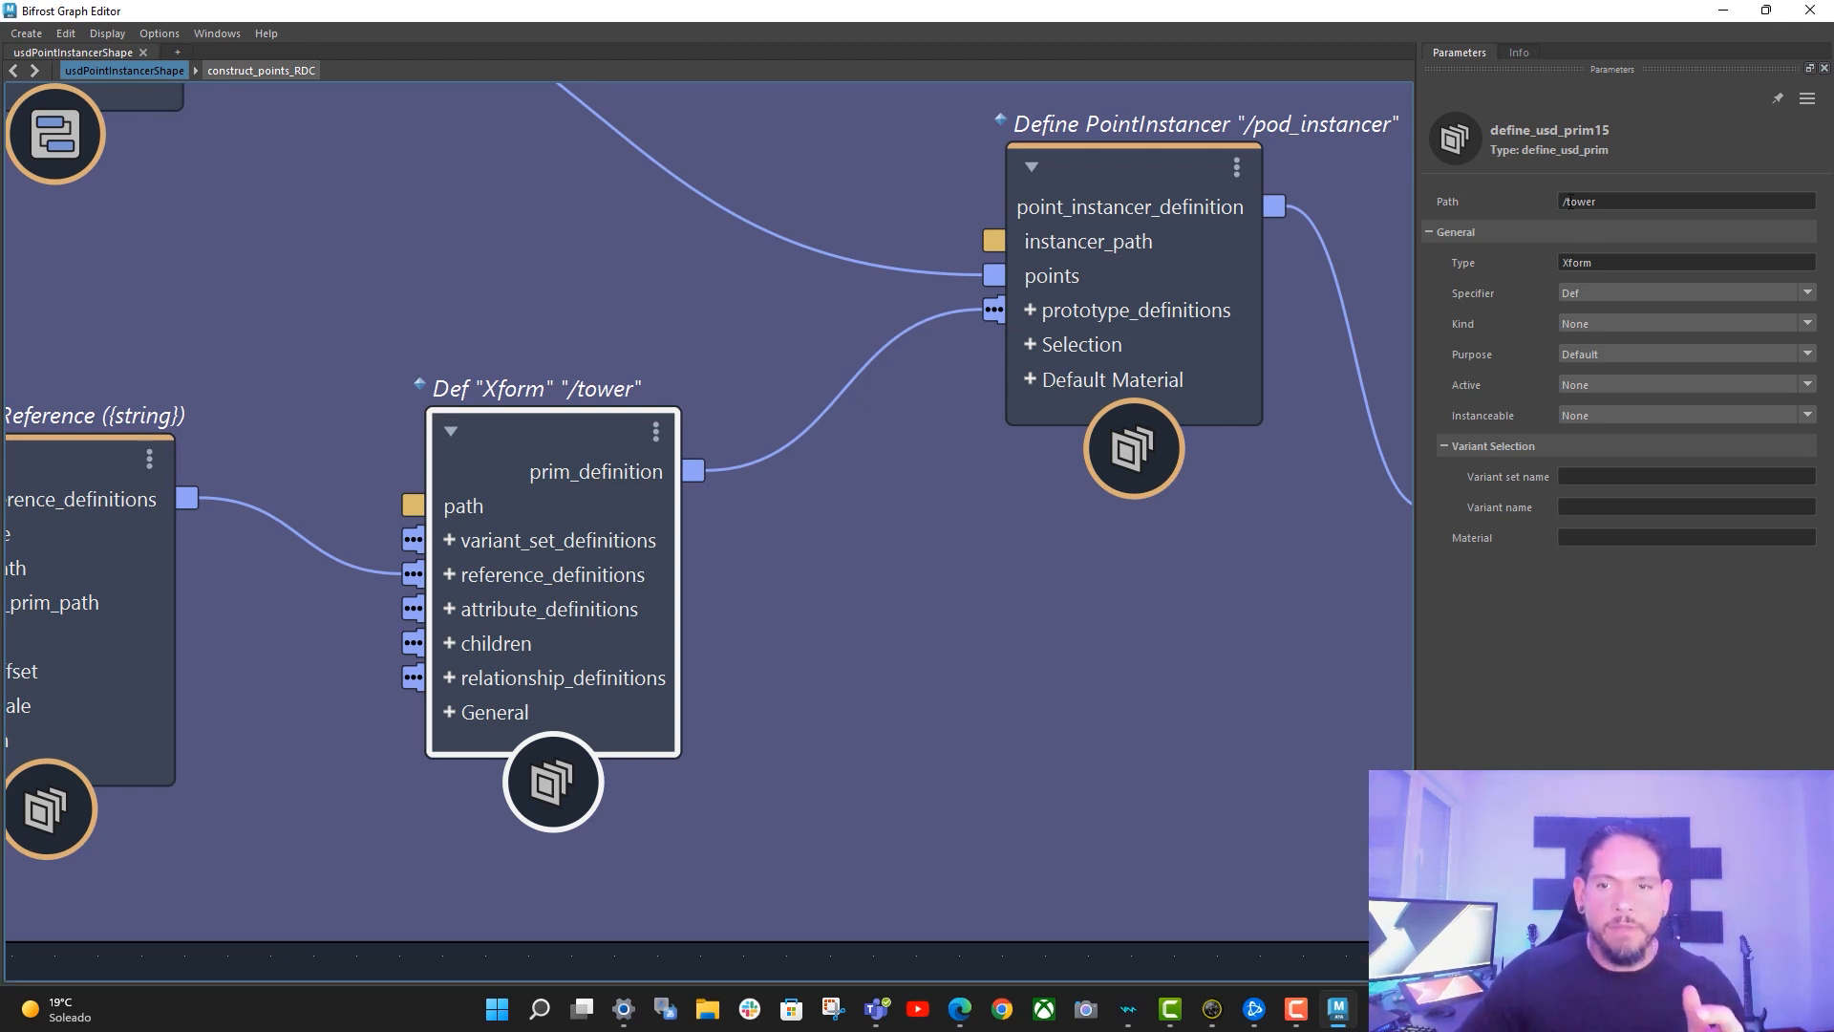
click(1613, 207)
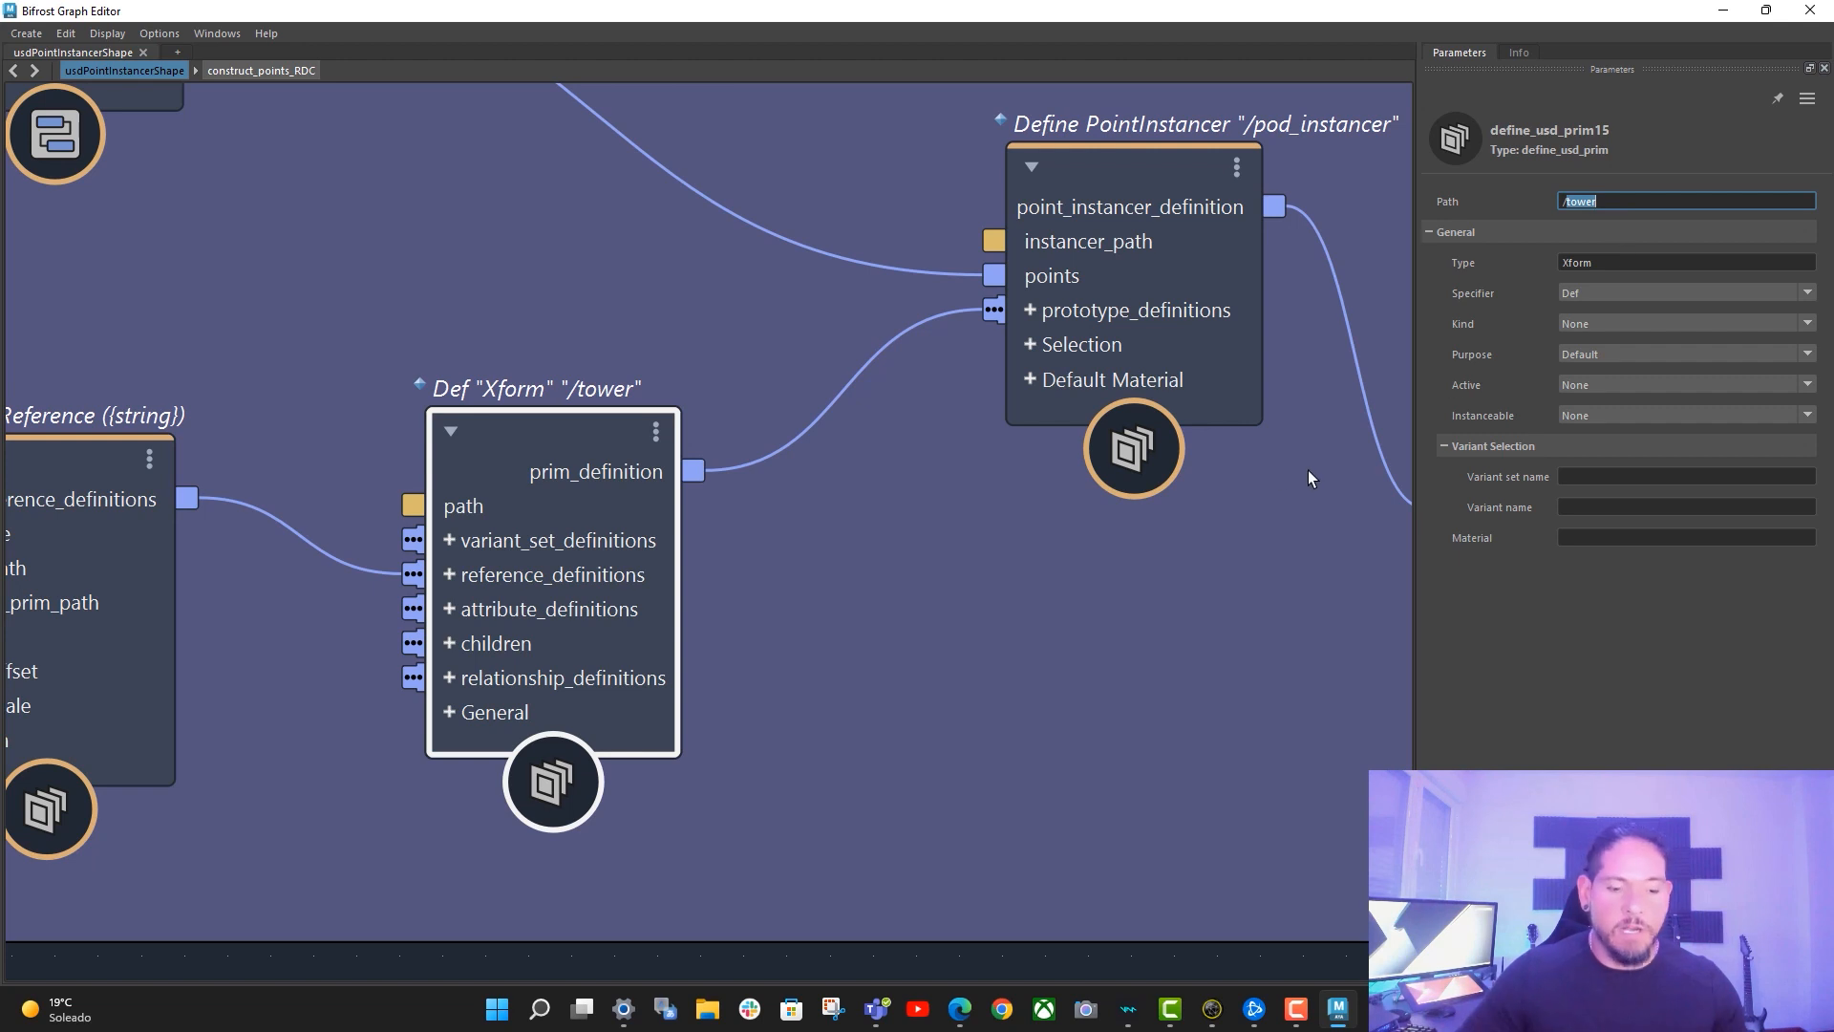
- Show the node that can be created for the /tower prim's reference_definitions, and inspect the Define Reference node's parameters
middle_drag(848, 553, 1221, 485)
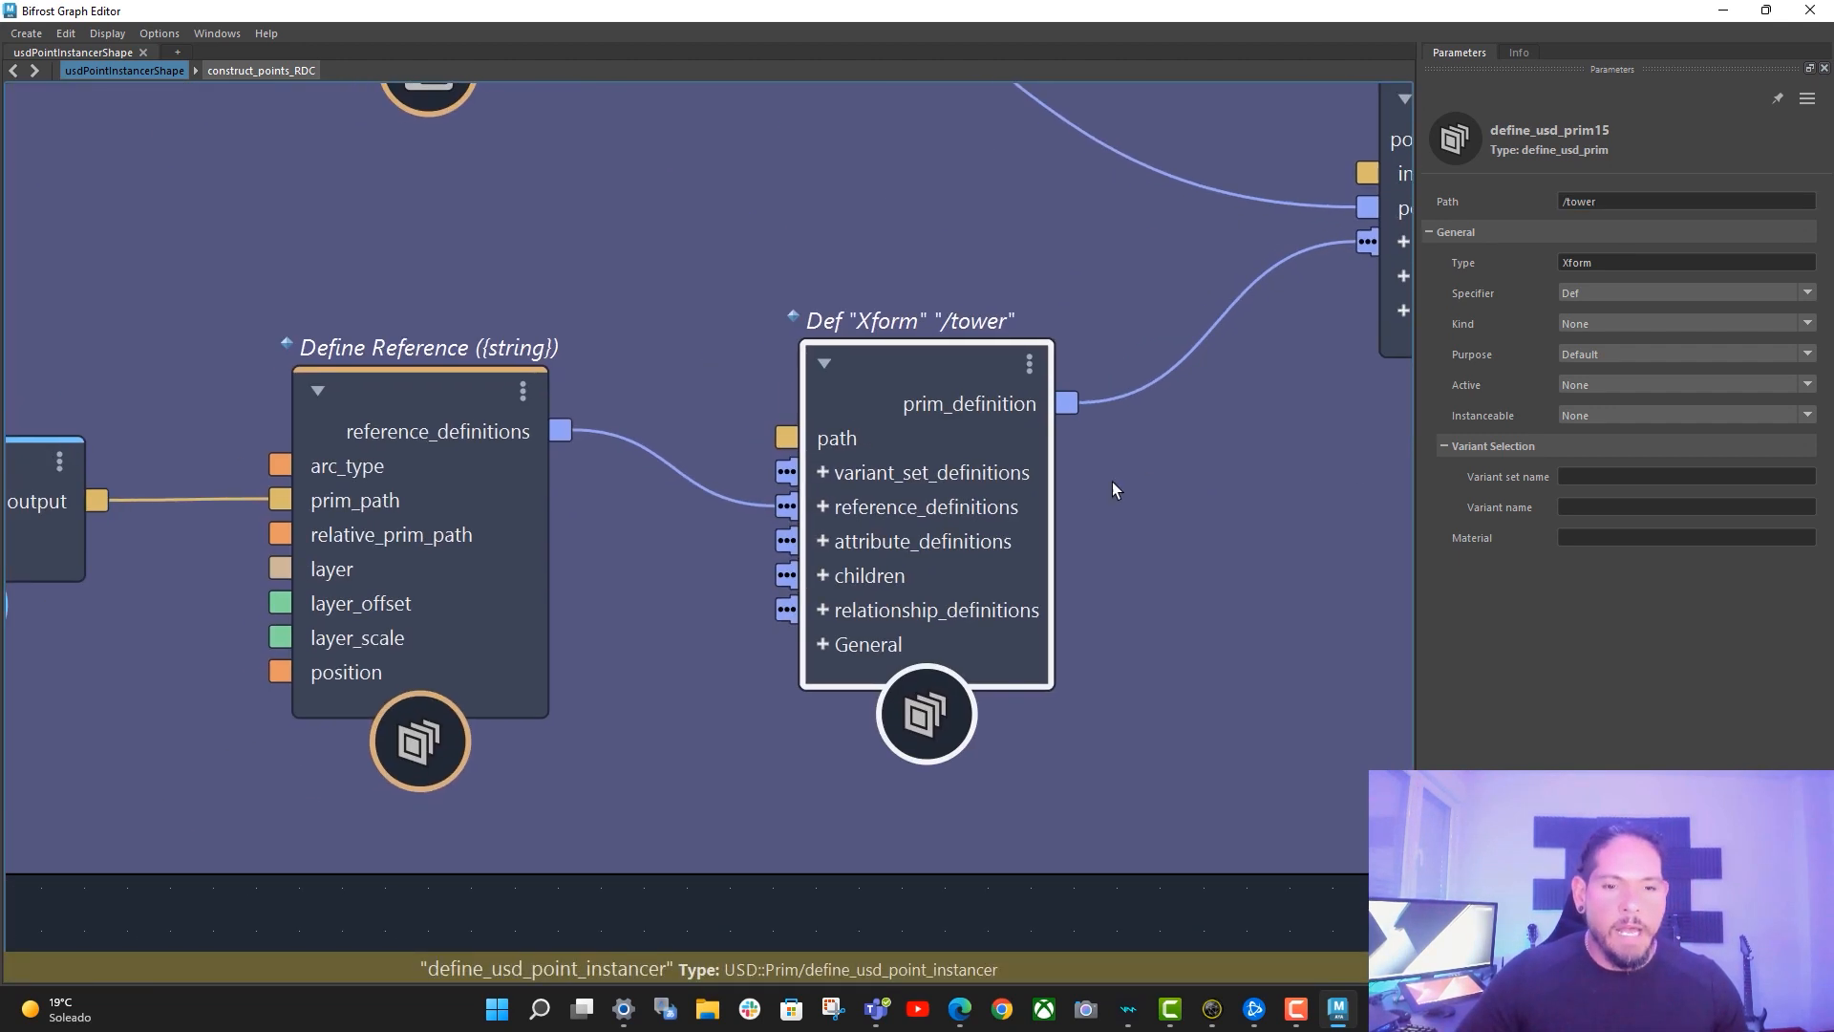
right_click(931, 510)
mouse_move(1020, 589)
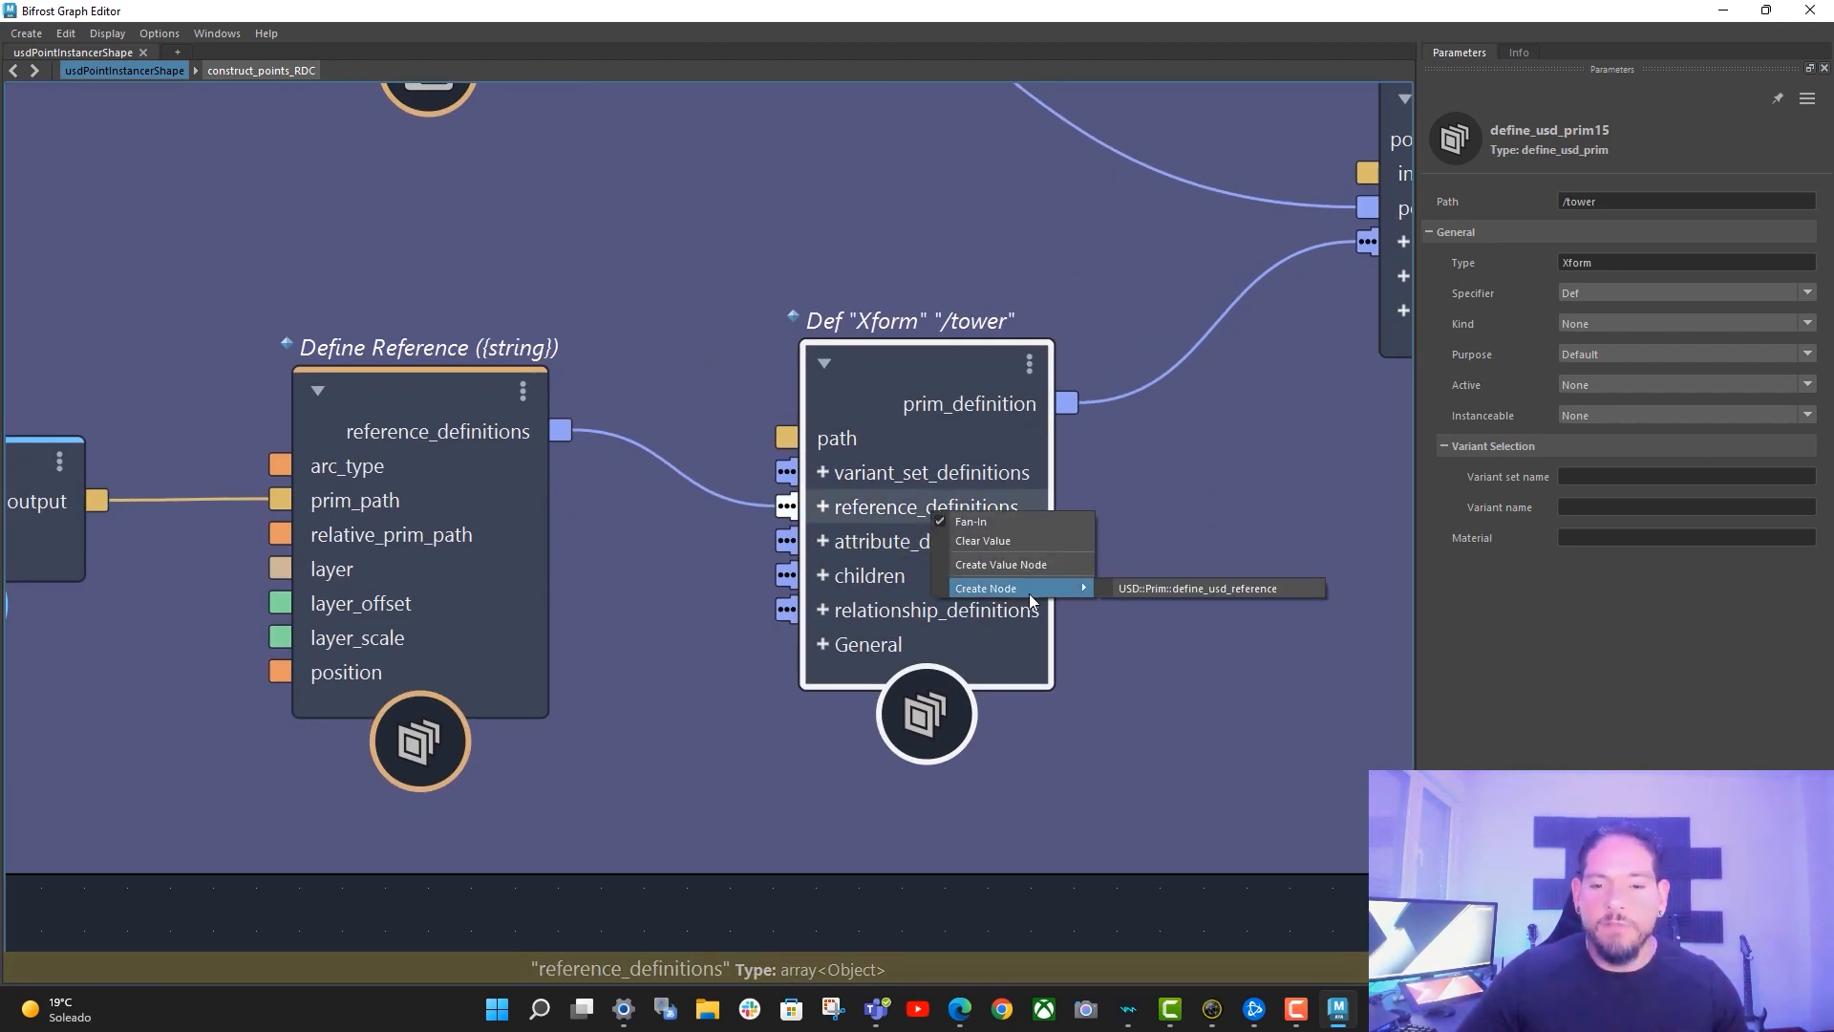
click(1224, 496)
middle_drag(454, 329, 822, 304)
drag(823, 357, 824, 355)
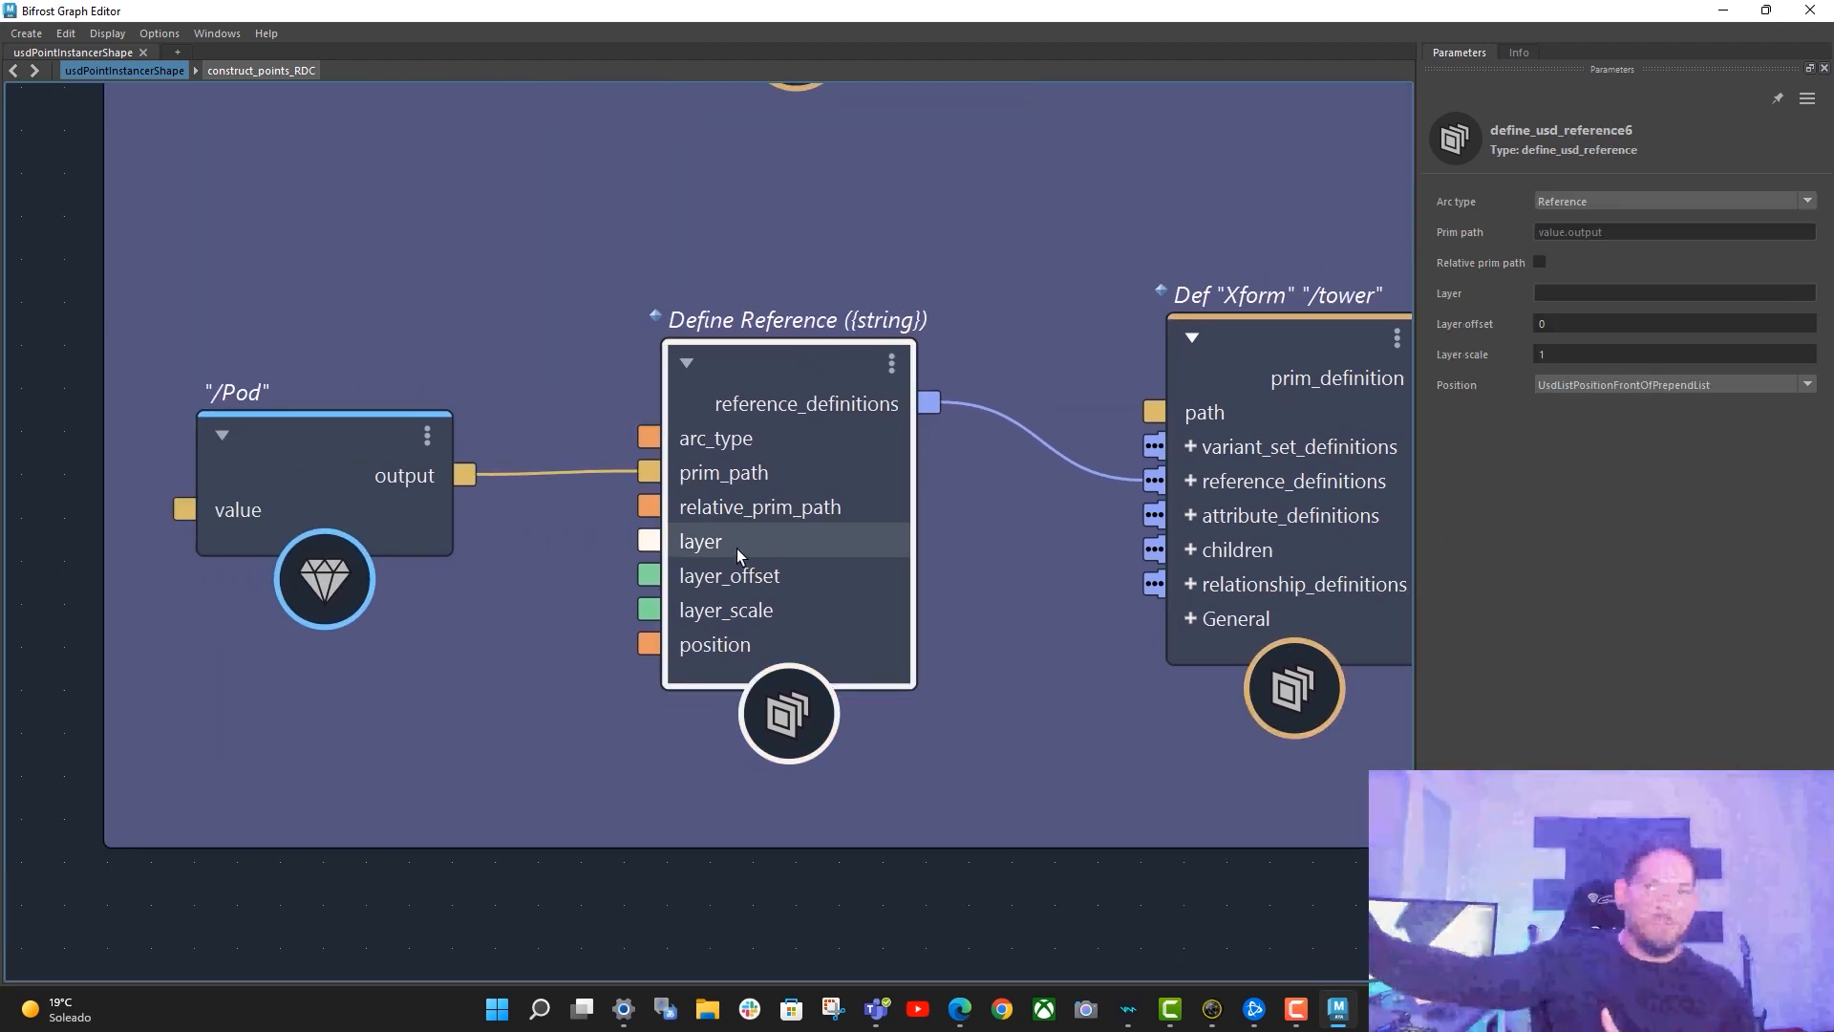
drag(828, 548, 817, 520)
drag(787, 319, 799, 325)
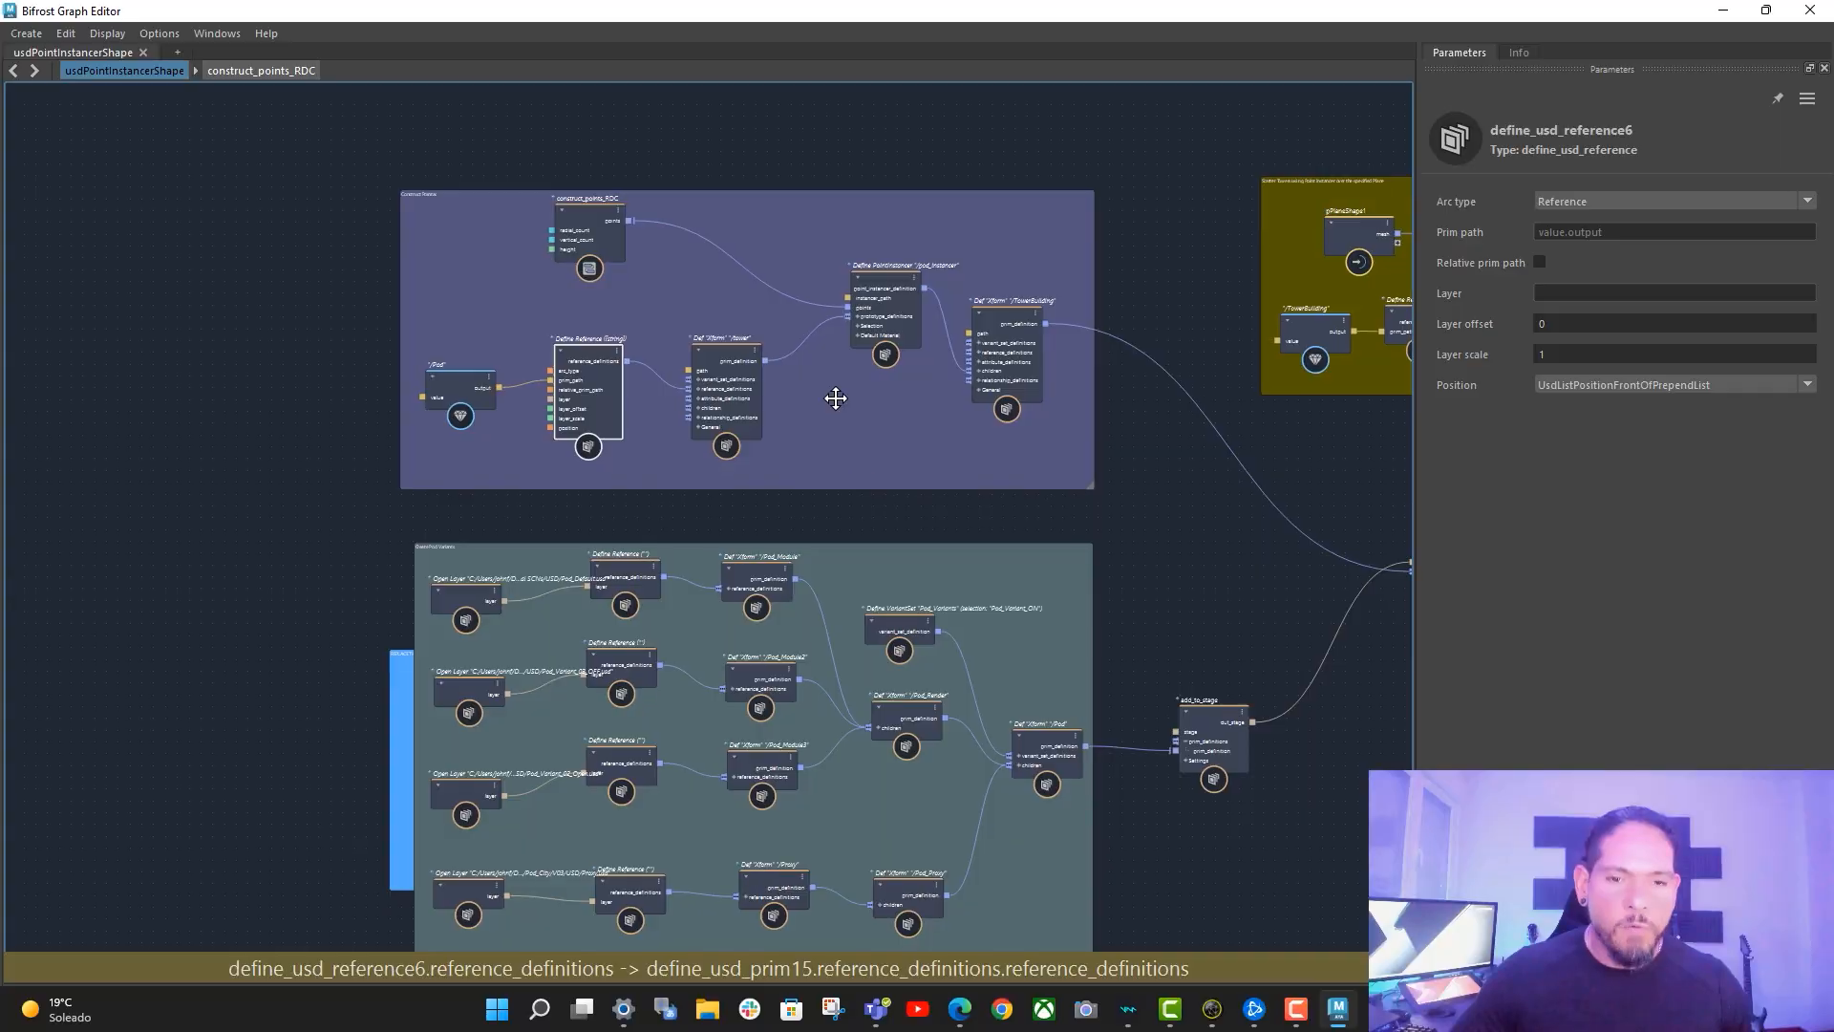
- Reposition the Create Pod Variants group so it sits roughly aligned beneath the purple tower-building group
alt+middle_drag(836, 398, 809, 312)
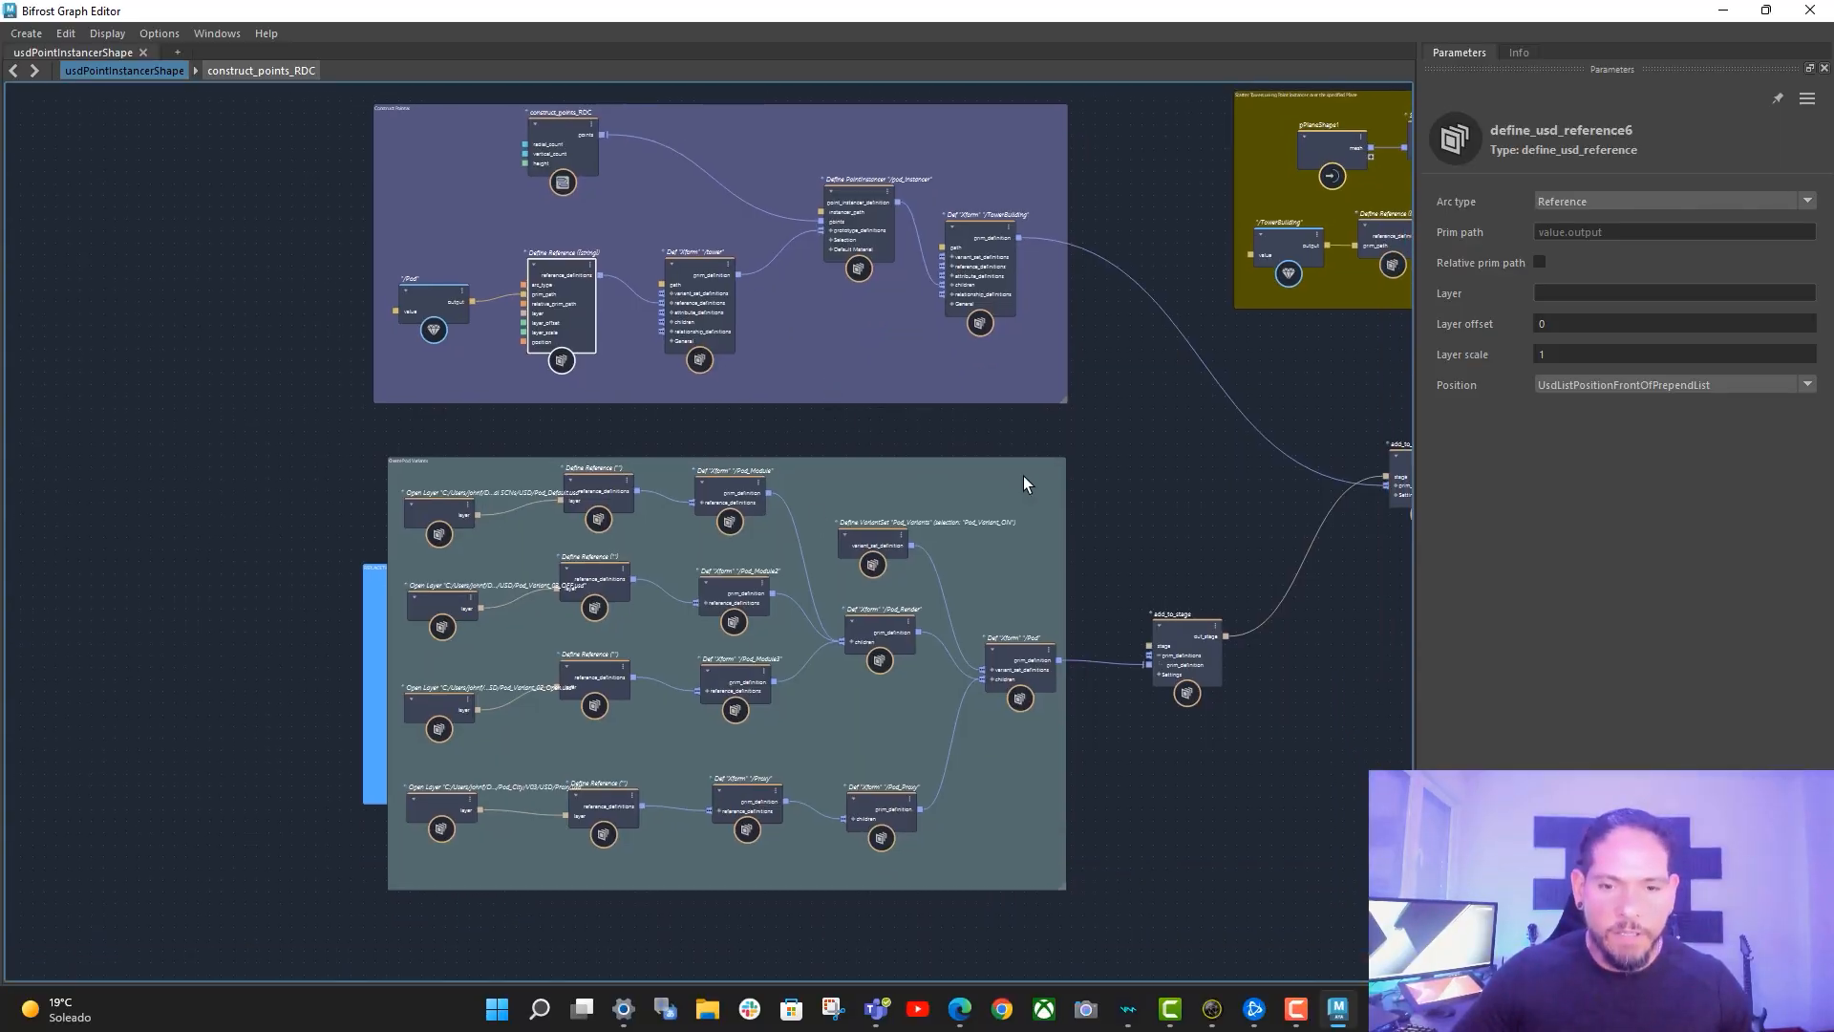
drag(1024, 470, 996, 477)
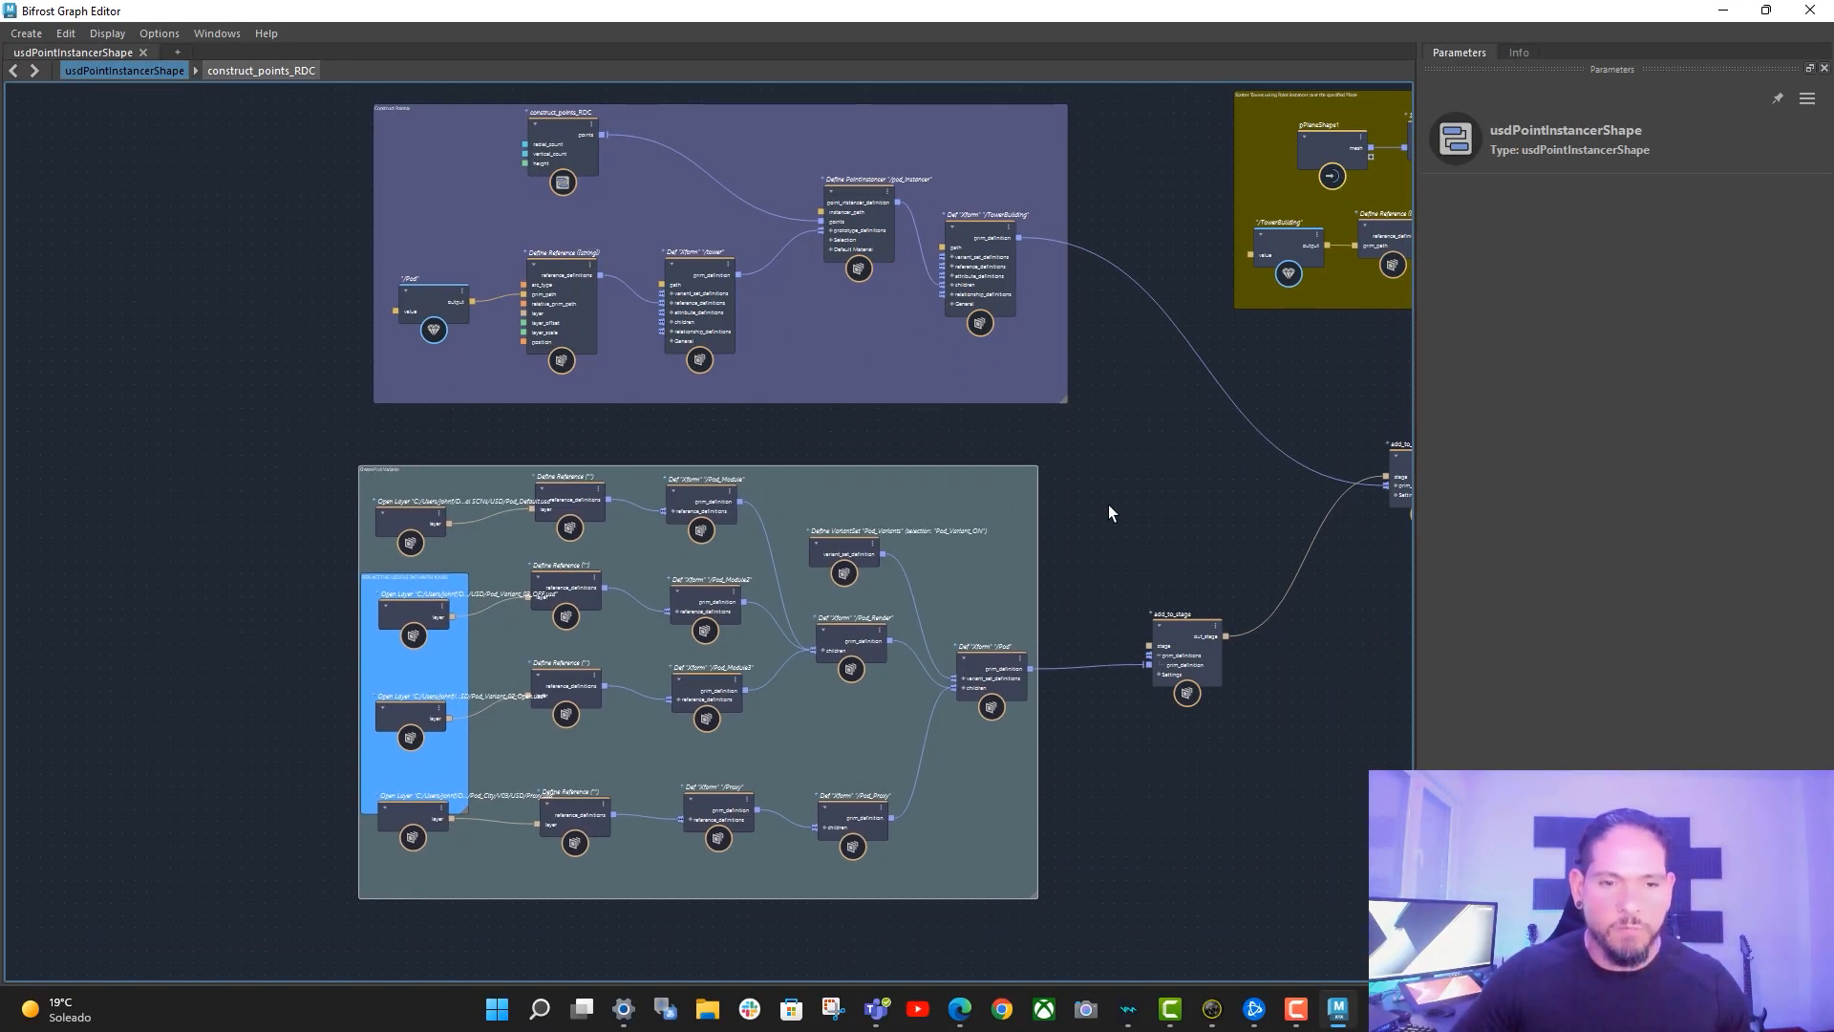
alt+middle_drag(1108, 504, 1113, 493)
drag(1003, 465, 1023, 466)
alt+middle_drag(1091, 489, 1085, 477)
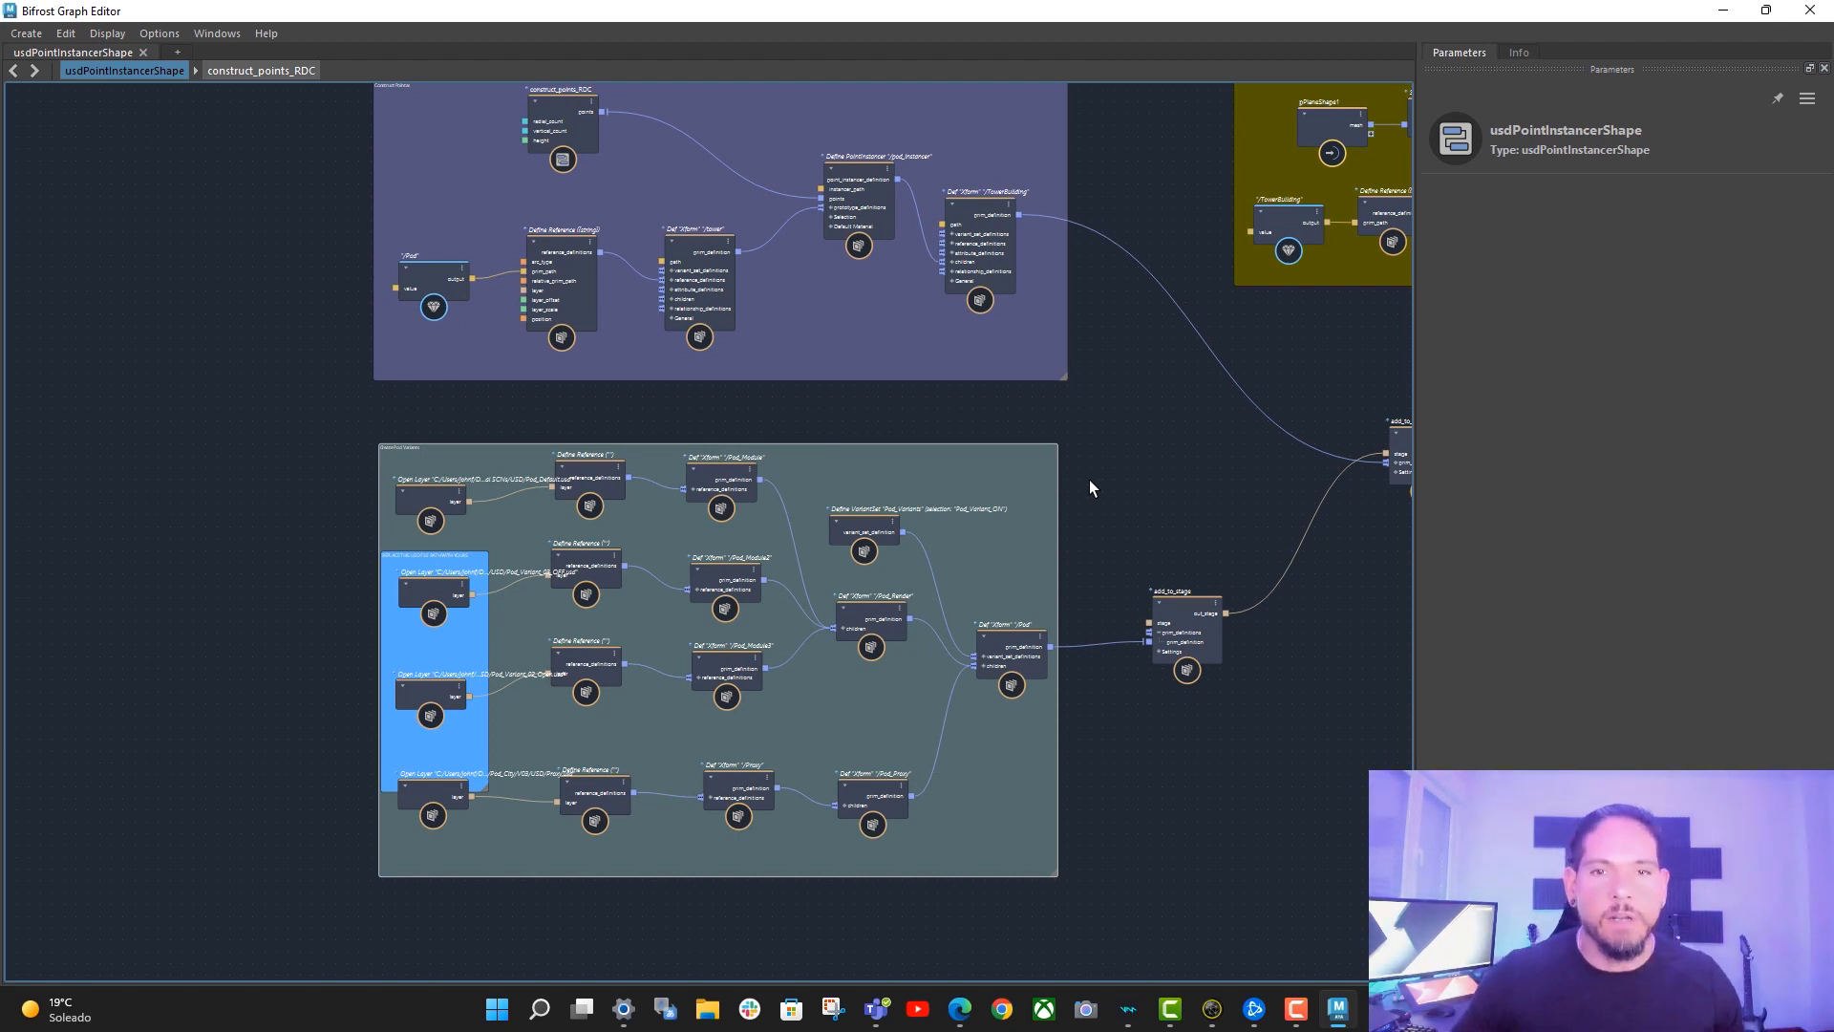
- Inspect the path of the /Pod Xform prim that ends the Create Pod Variants group
scroll(1089, 480, up, 3)
click(994, 696)
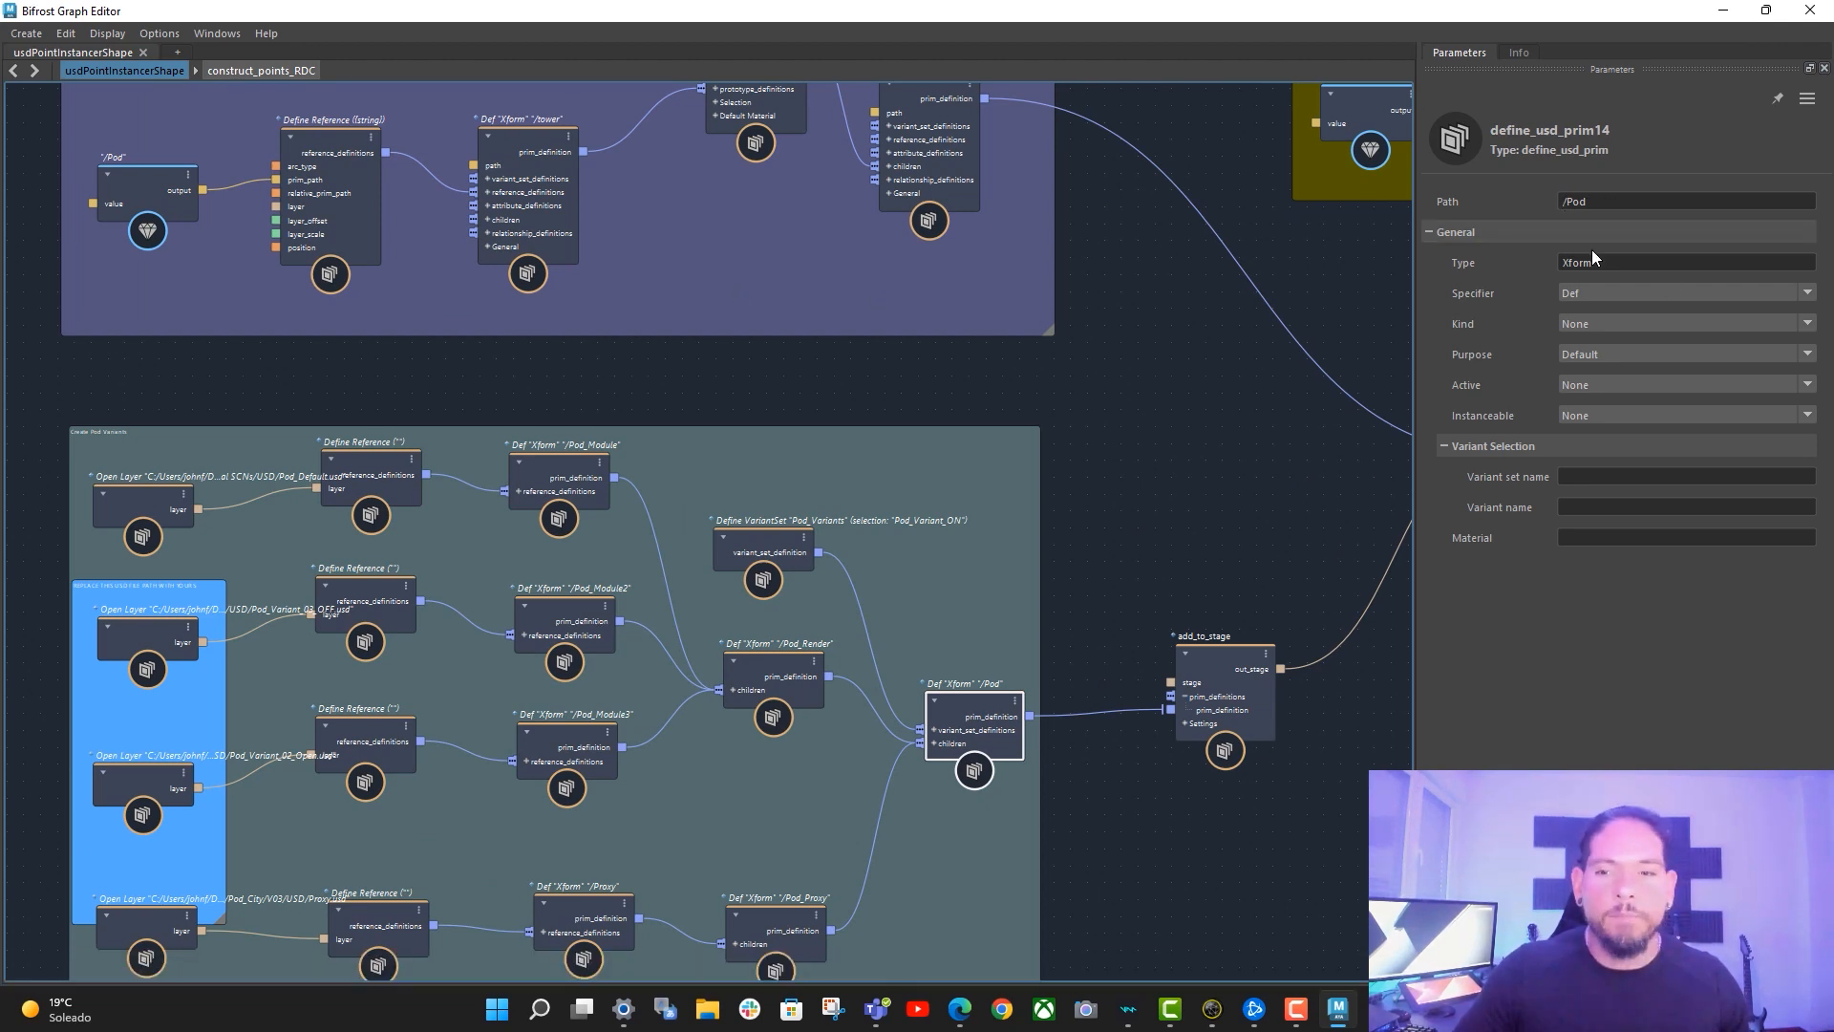
drag(1603, 202, 1468, 215)
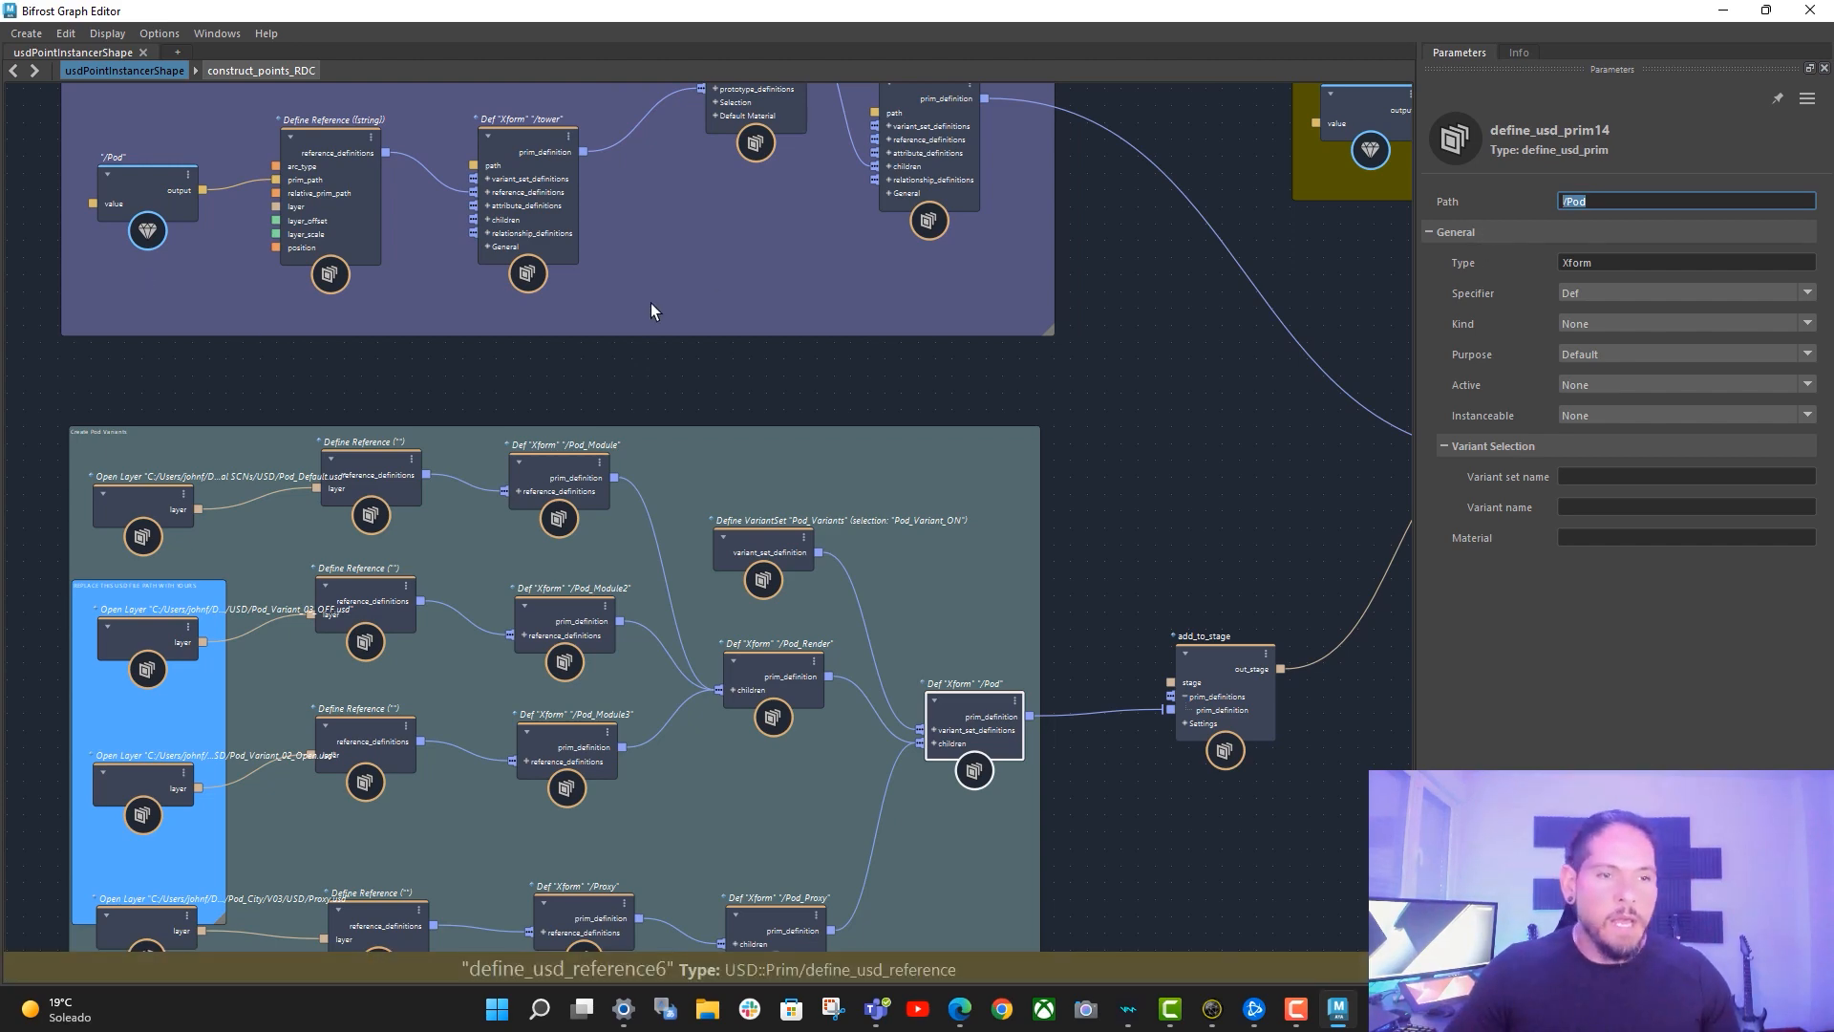
- Disconnect the /Pod value node from the prim_path input of the tower's Define Reference node
middle_drag(506, 311, 907, 445)
scroll(827, 289, up, 4)
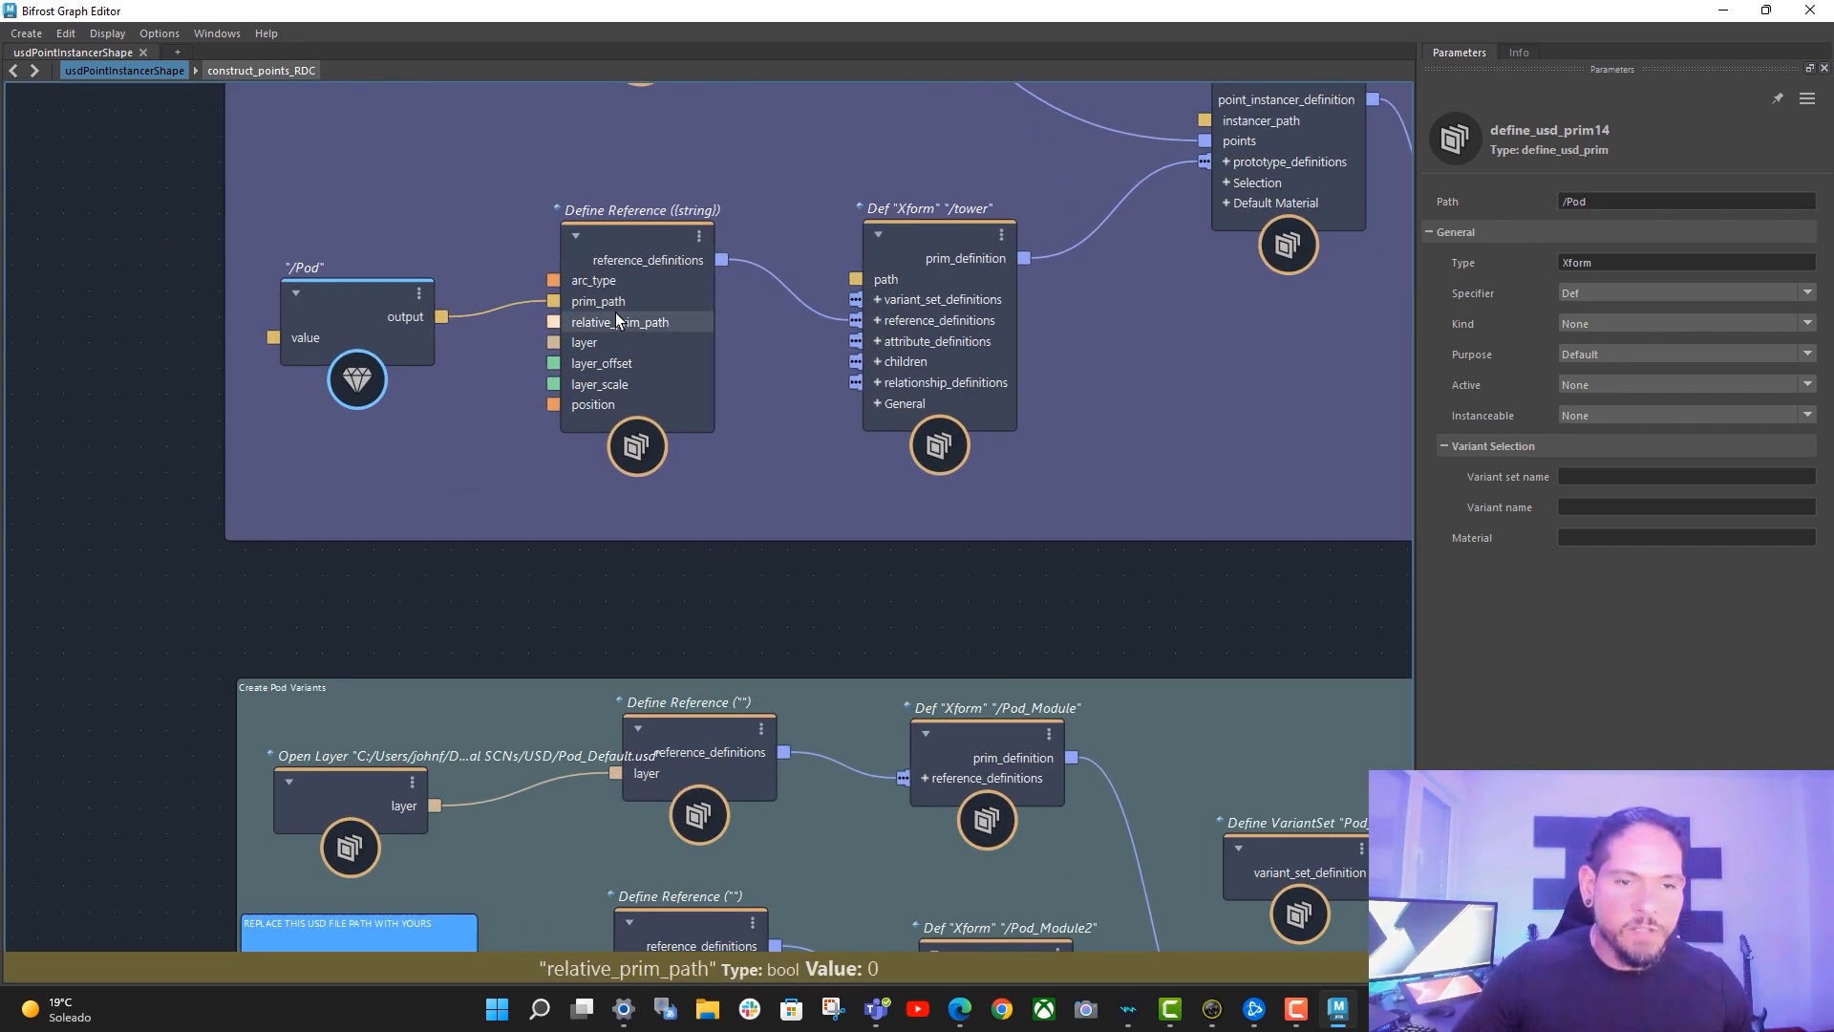
right_click(609, 304)
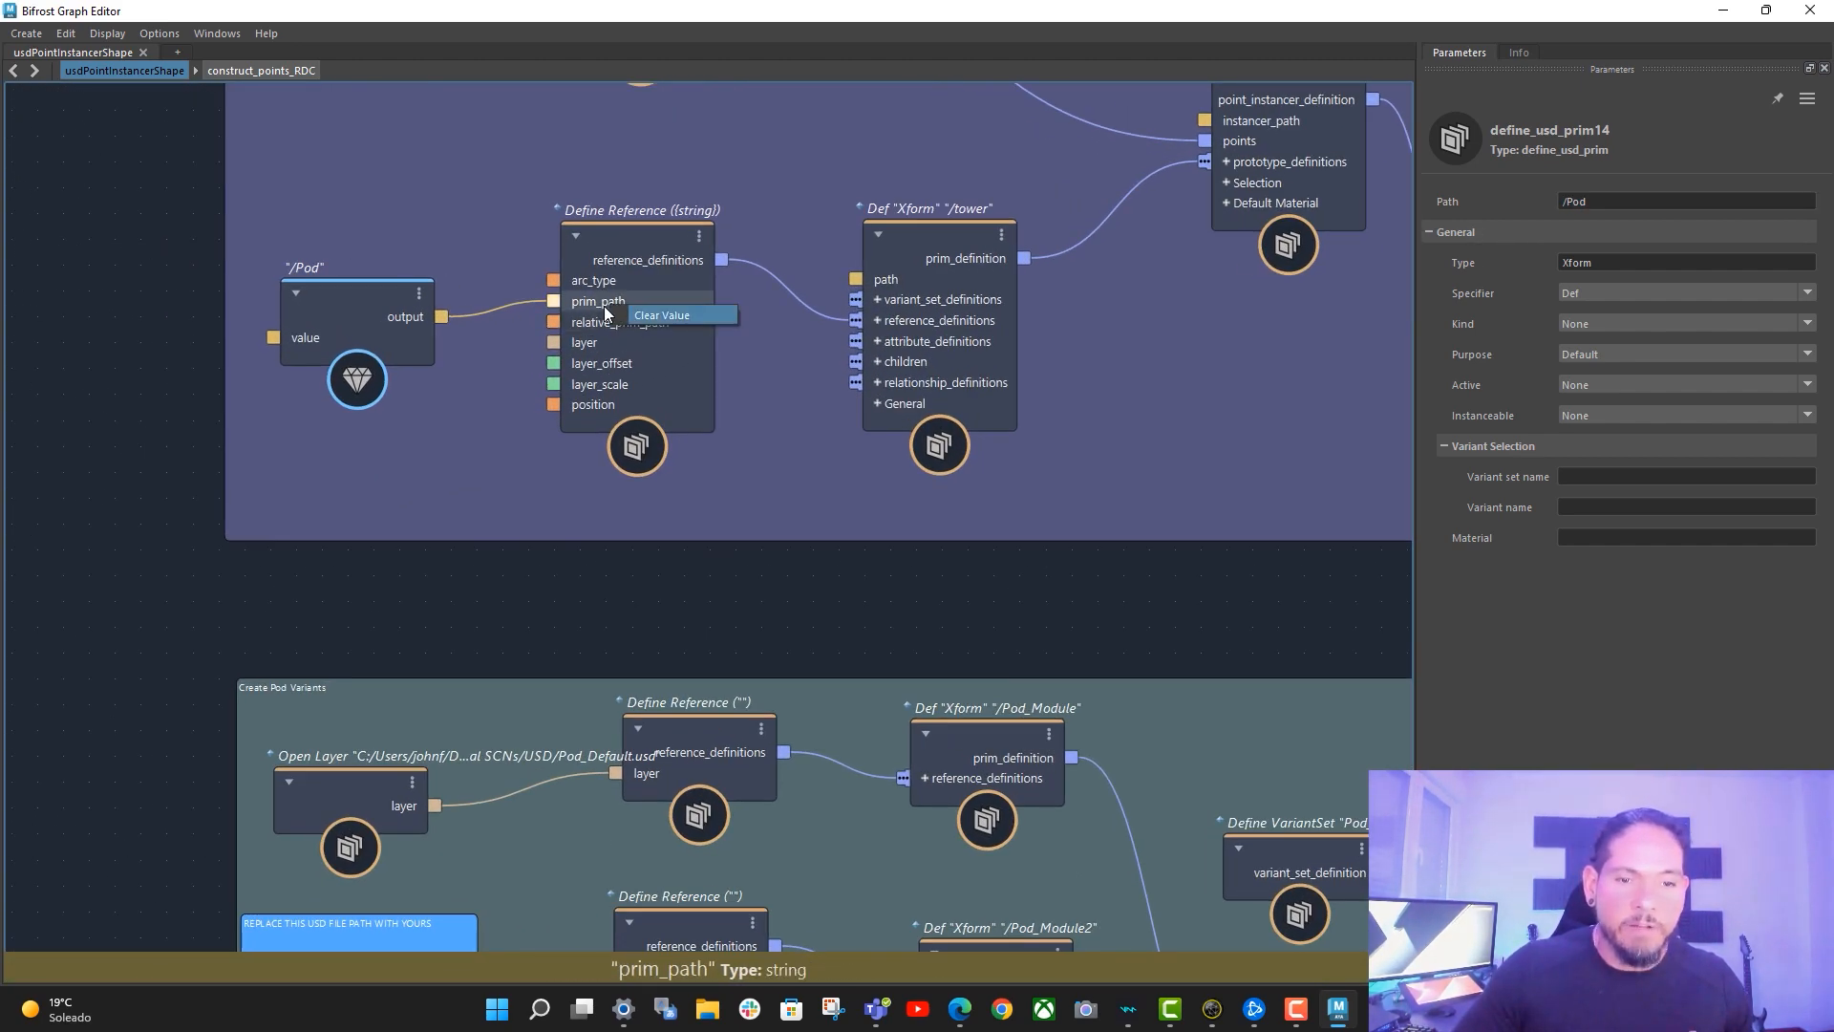
click(604, 301)
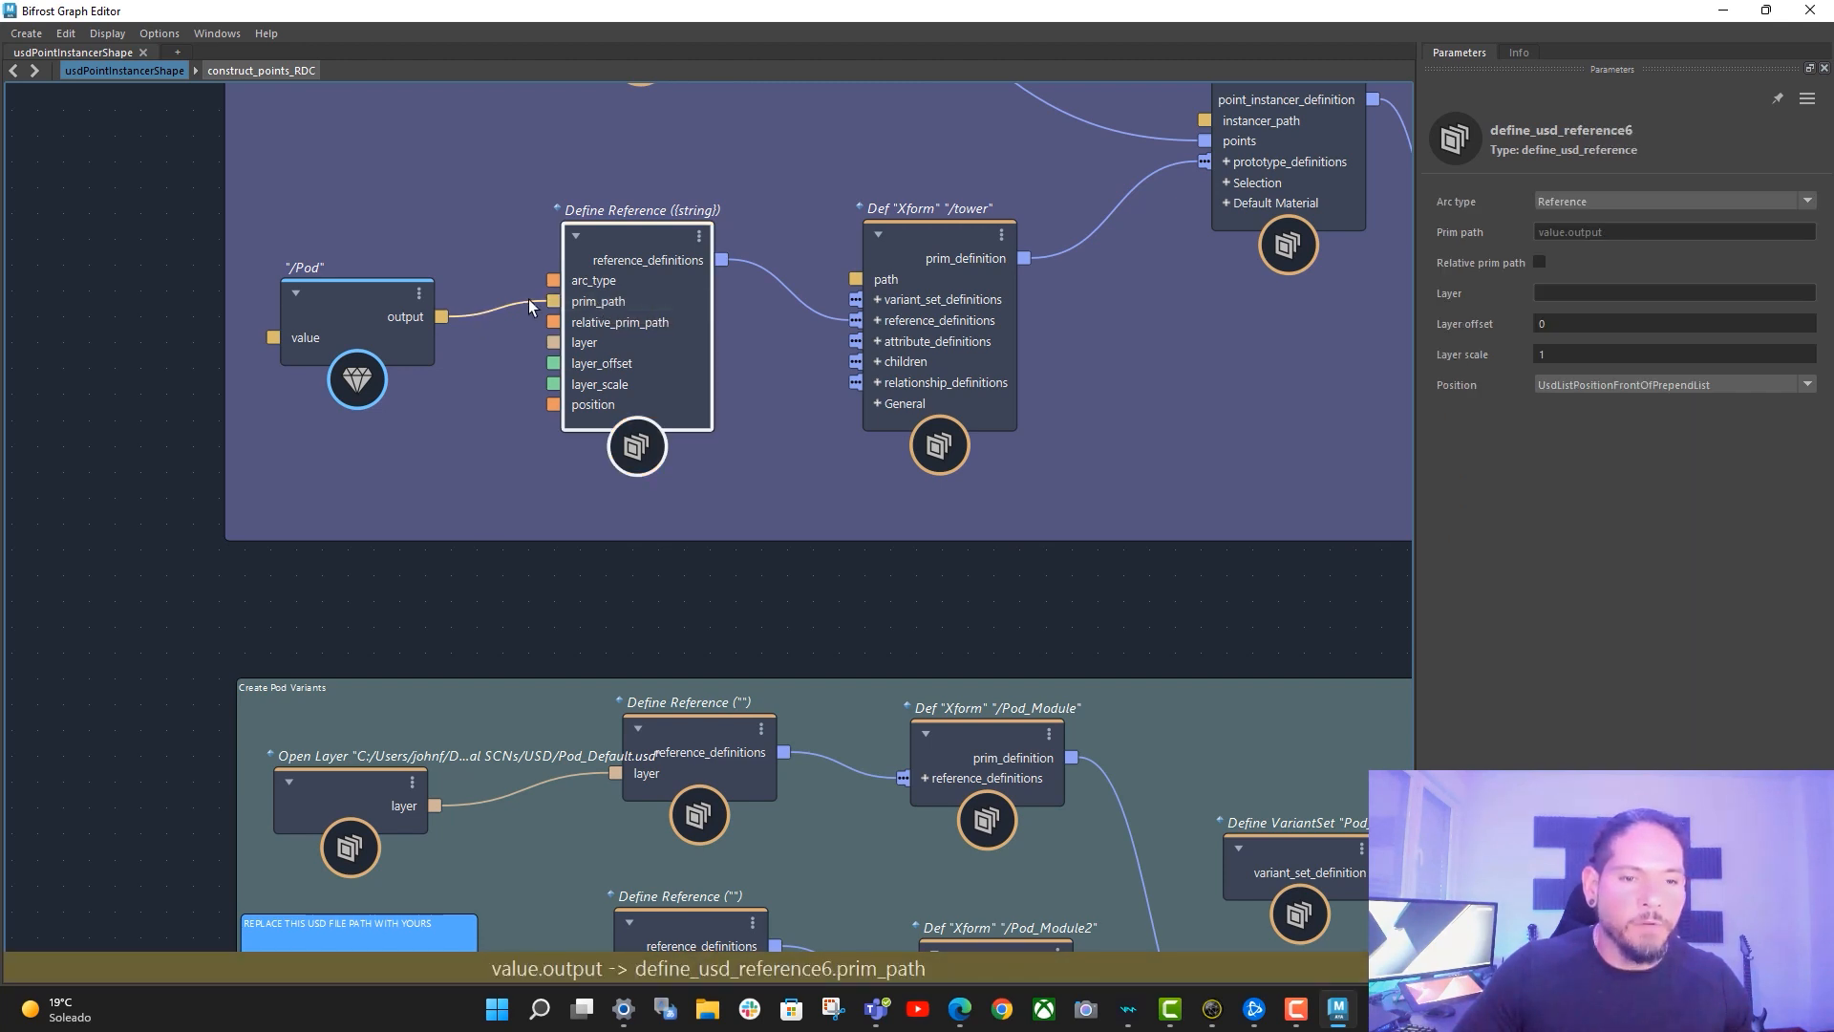
drag(530, 301, 514, 304)
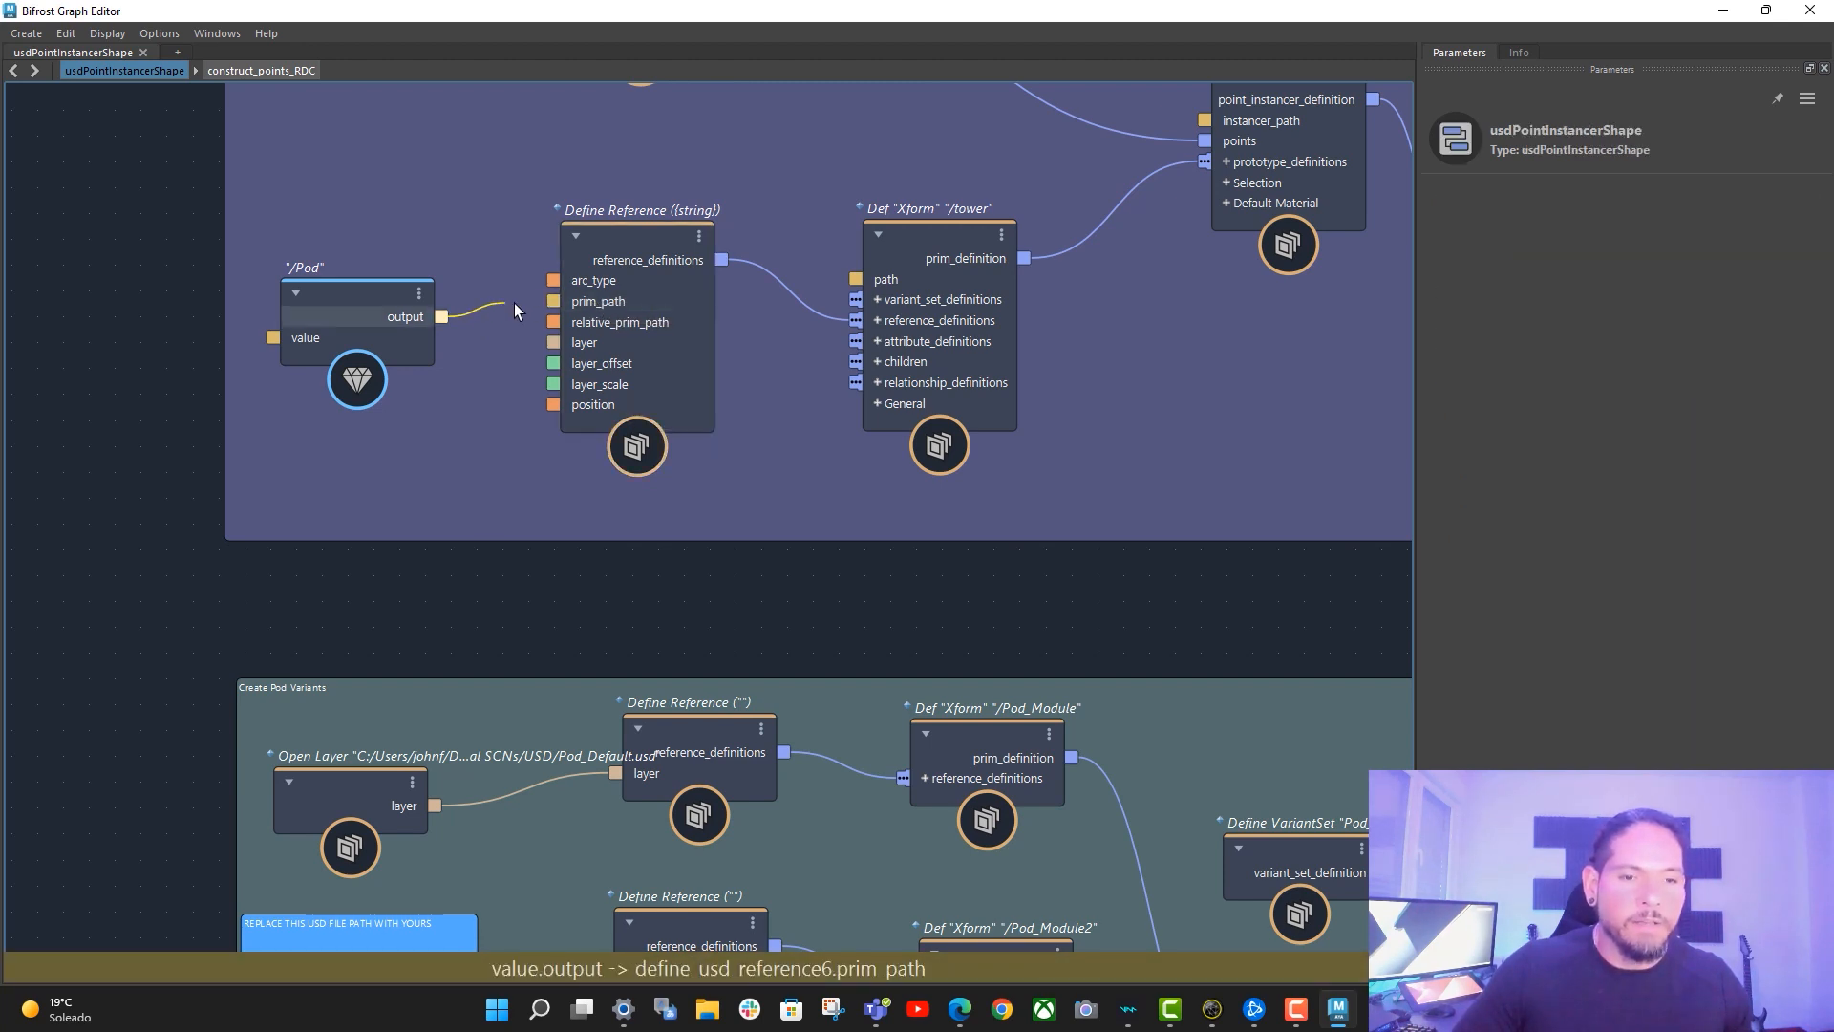
- Create a new value node for the Define Reference node's prim_path input and locate it in the graph
right_click(615, 300)
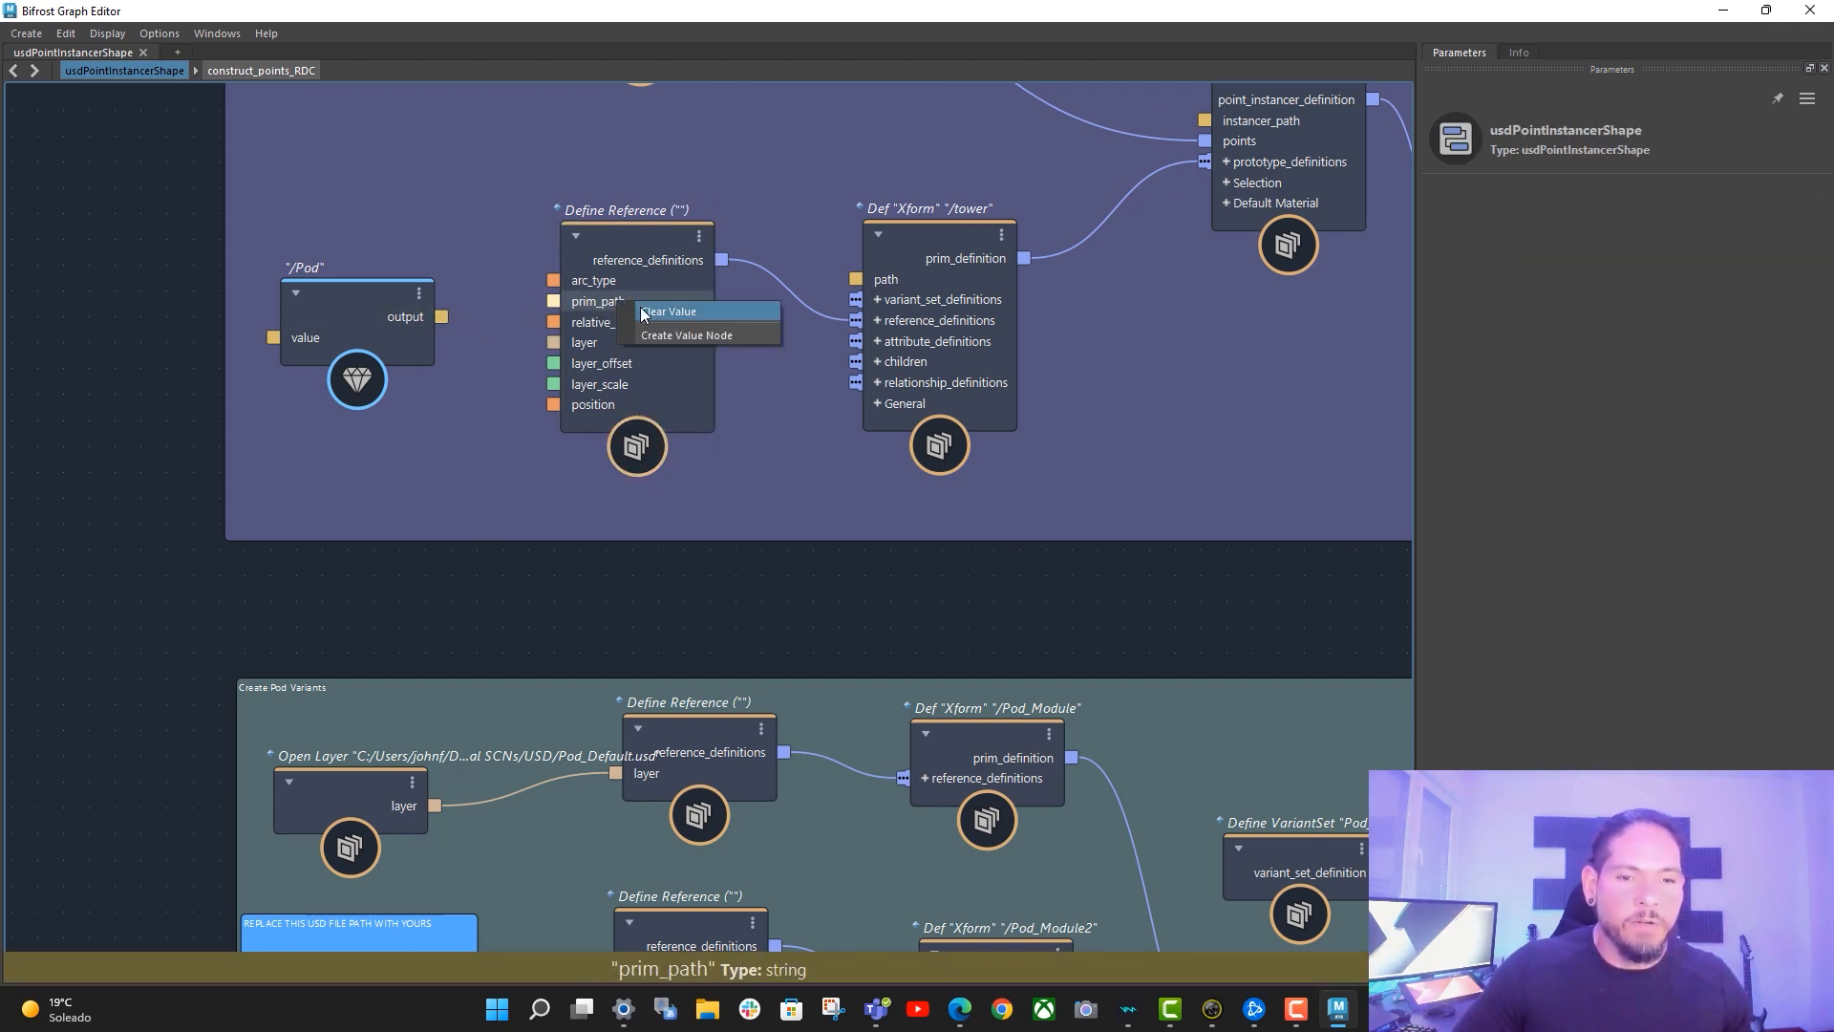
click(736, 334)
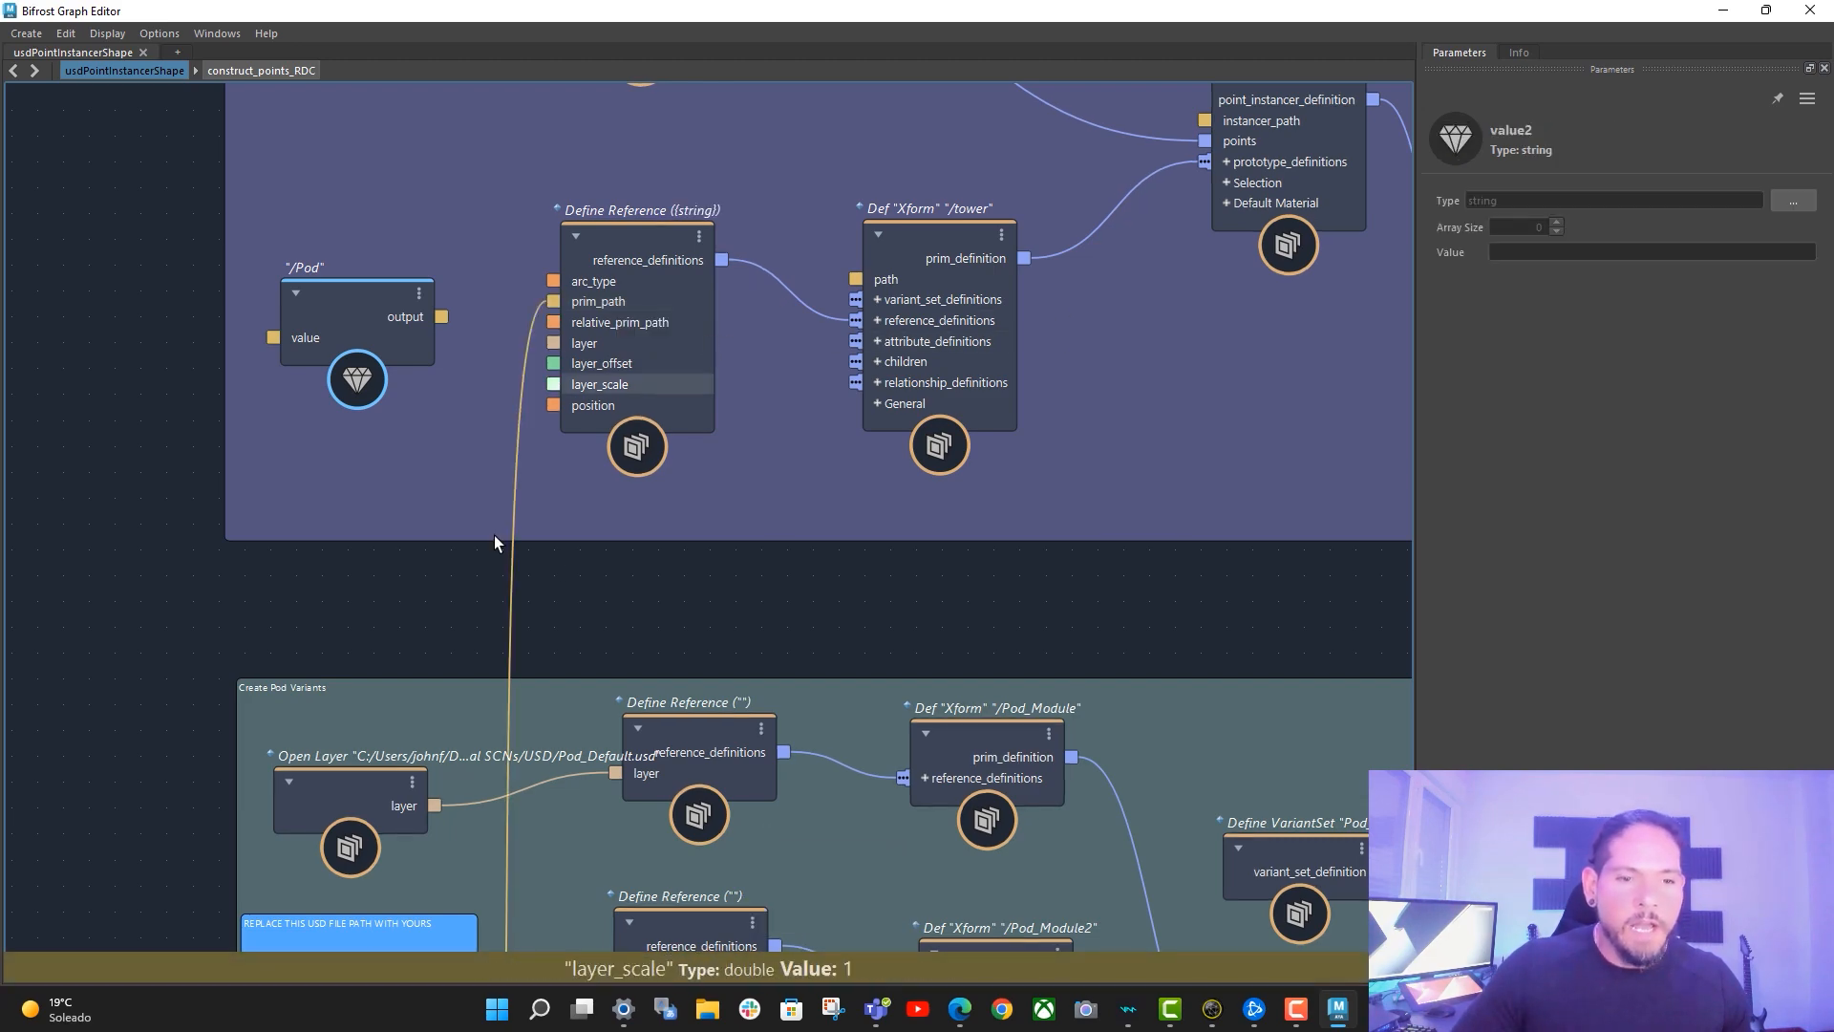
scroll(587, 601, down, 4)
middle_drag(580, 482, 446, 95)
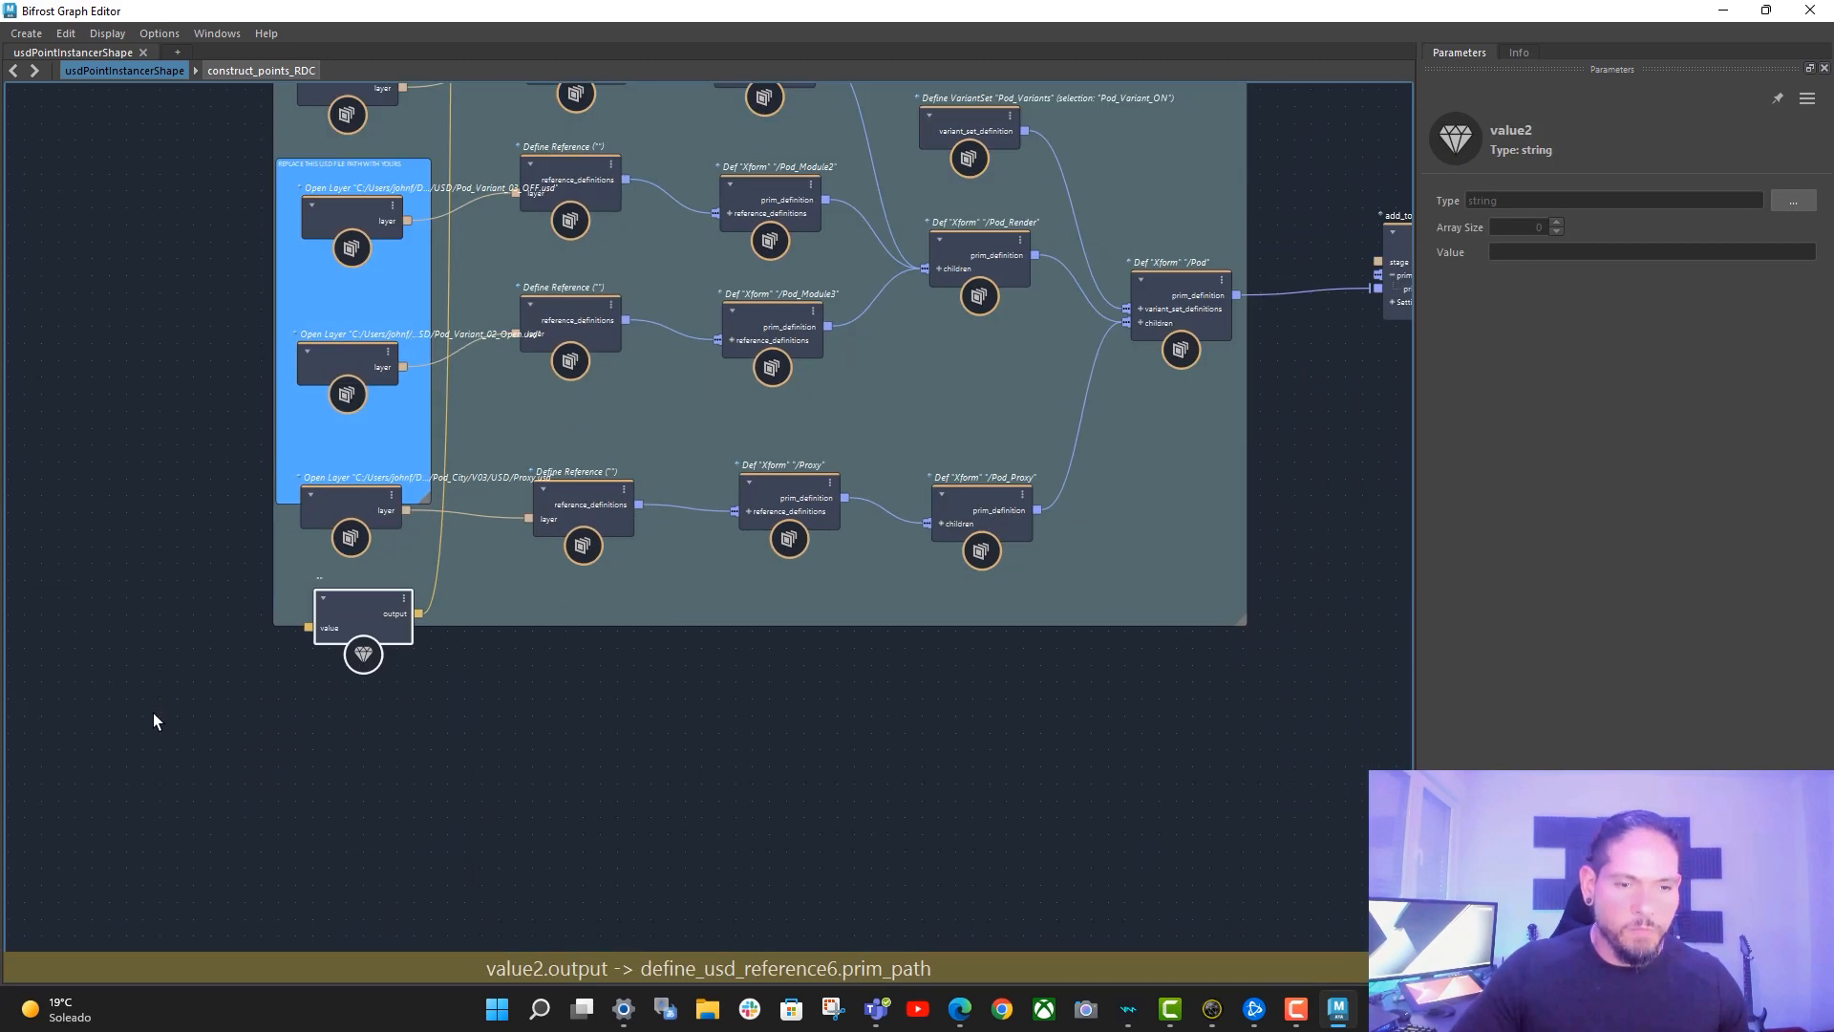
- Place the new empty value node above the /Pod value node in the purple tower-building group
drag(361, 657, 207, 7)
middle_drag(159, 309, 229, 893)
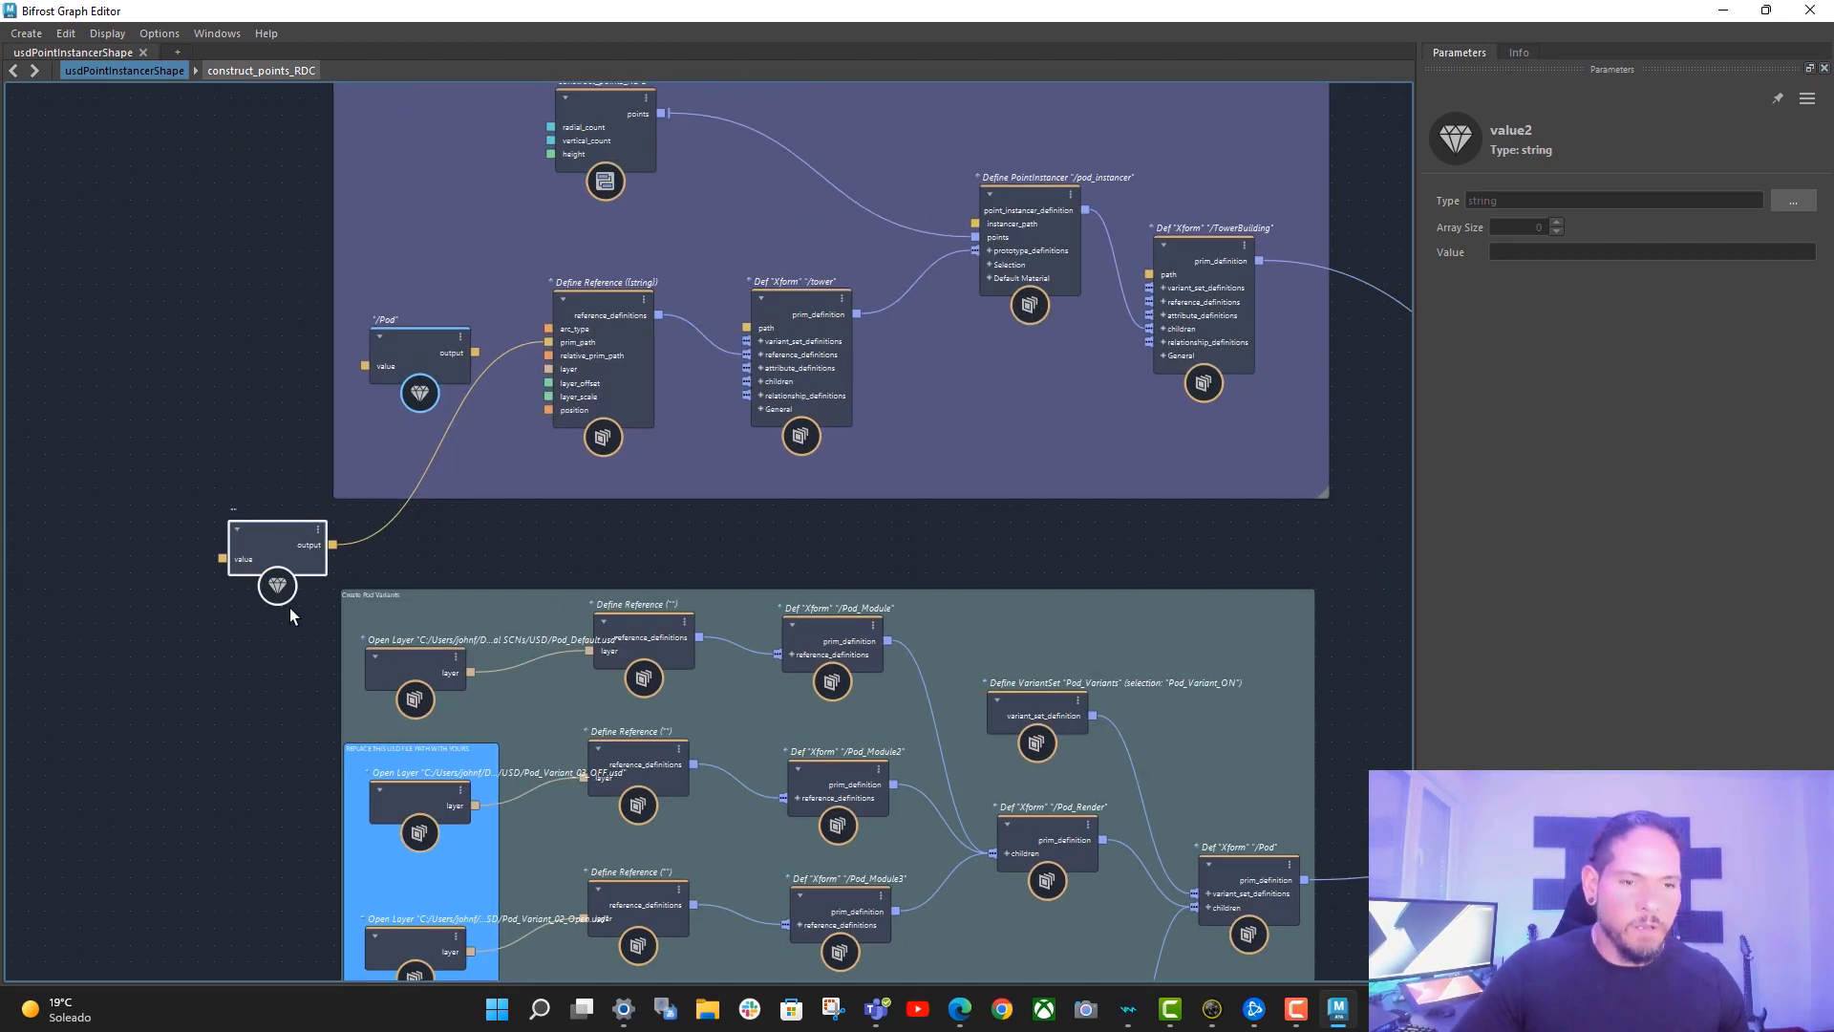
drag(290, 608, 445, 290)
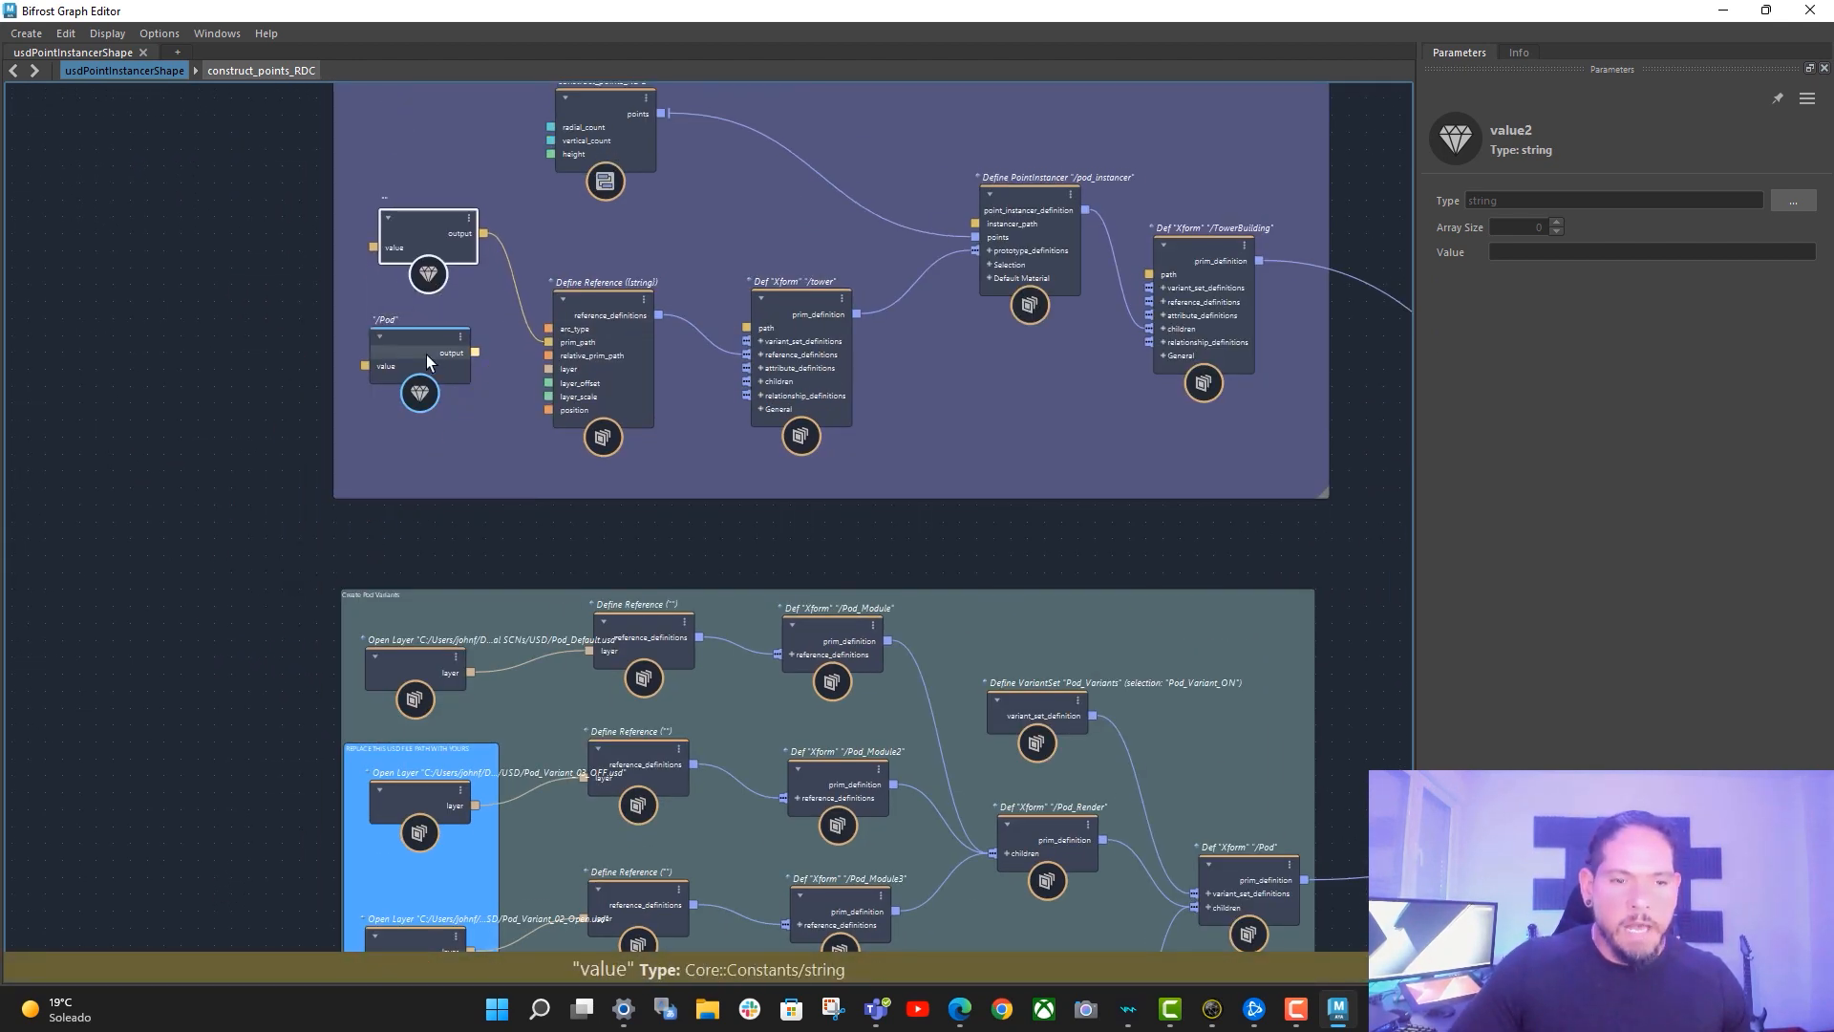
- Check the existing /Pod node's string and set the new value node to /Pod
drag(426, 354, 428, 362)
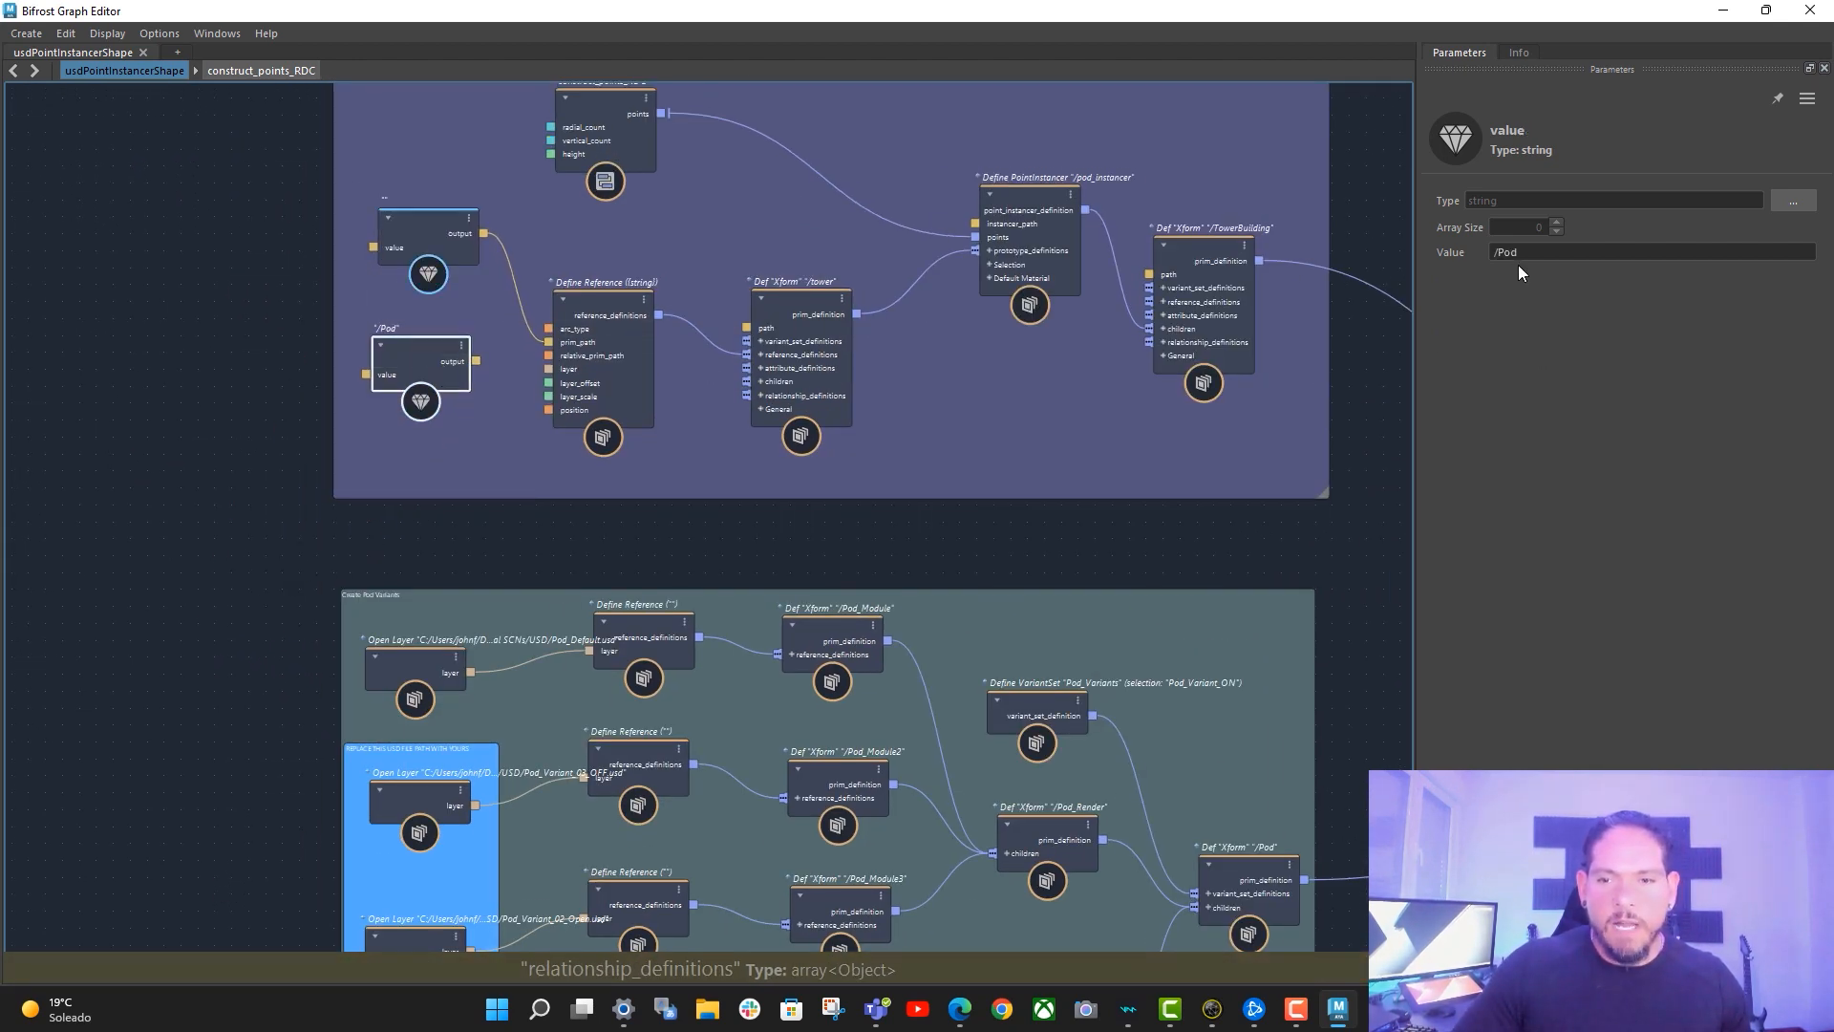
drag(444, 220, 443, 228)
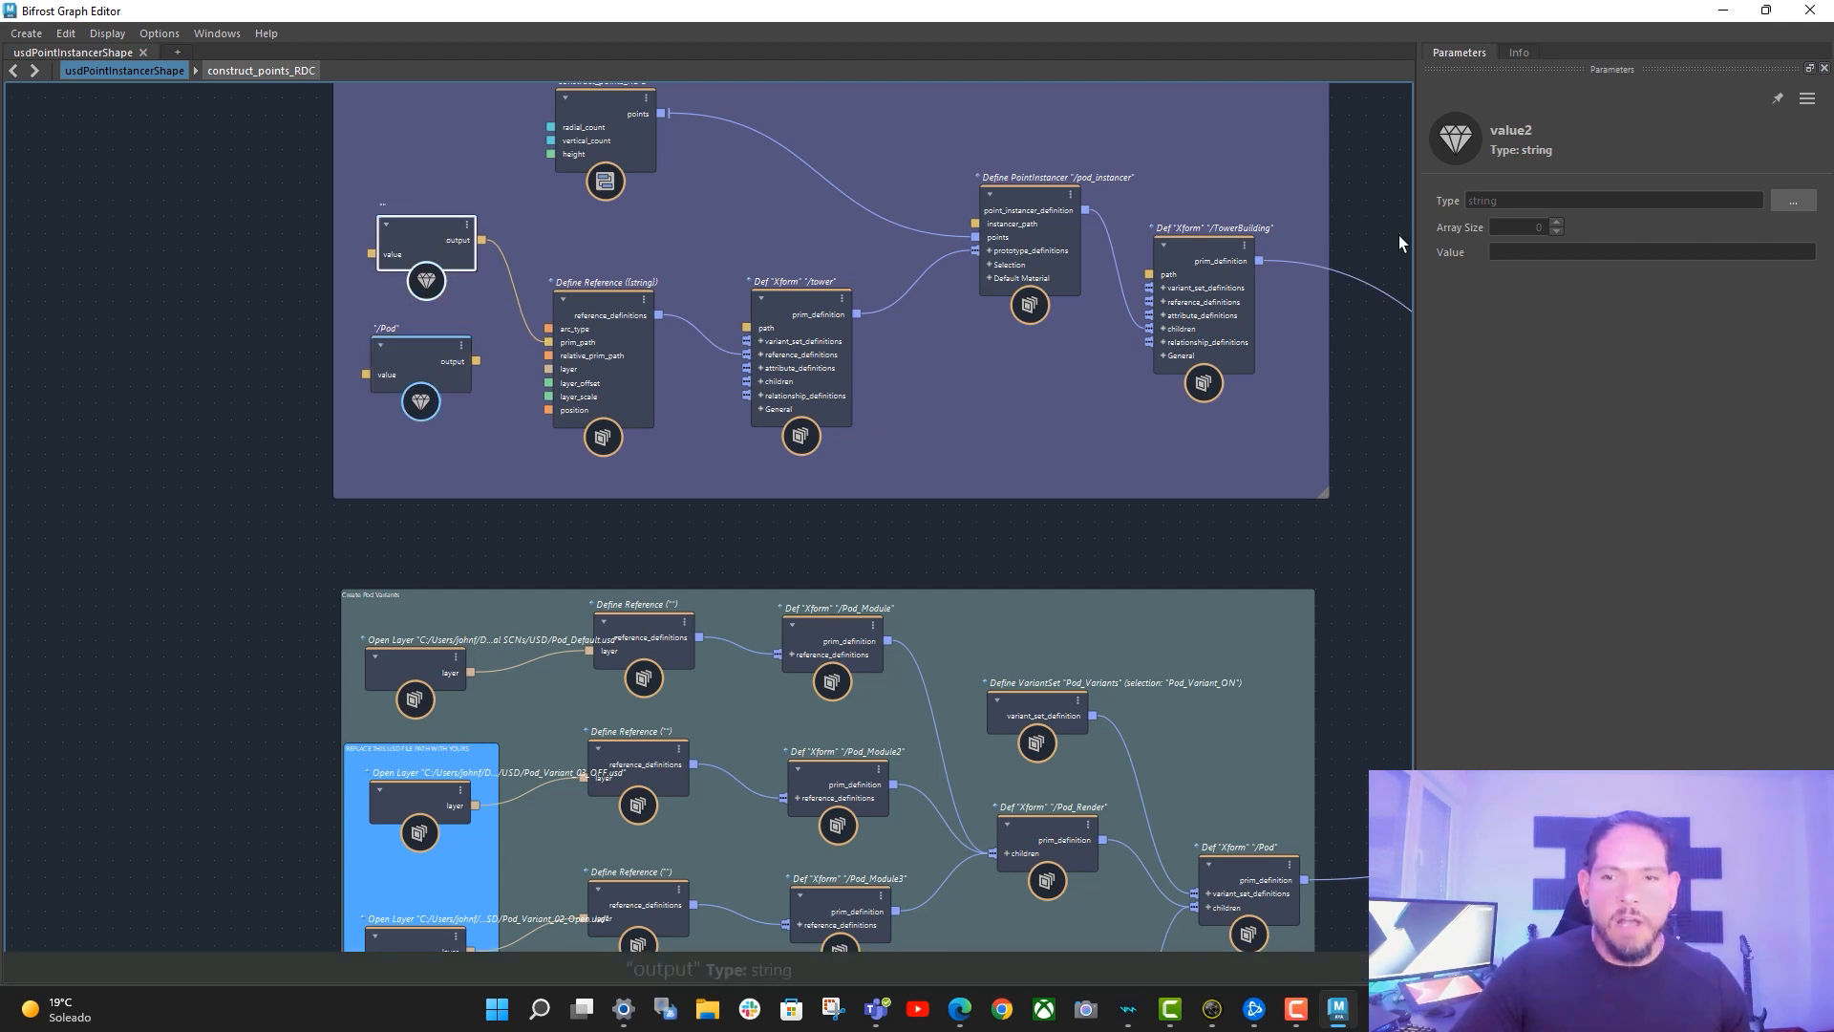
click(1507, 252)
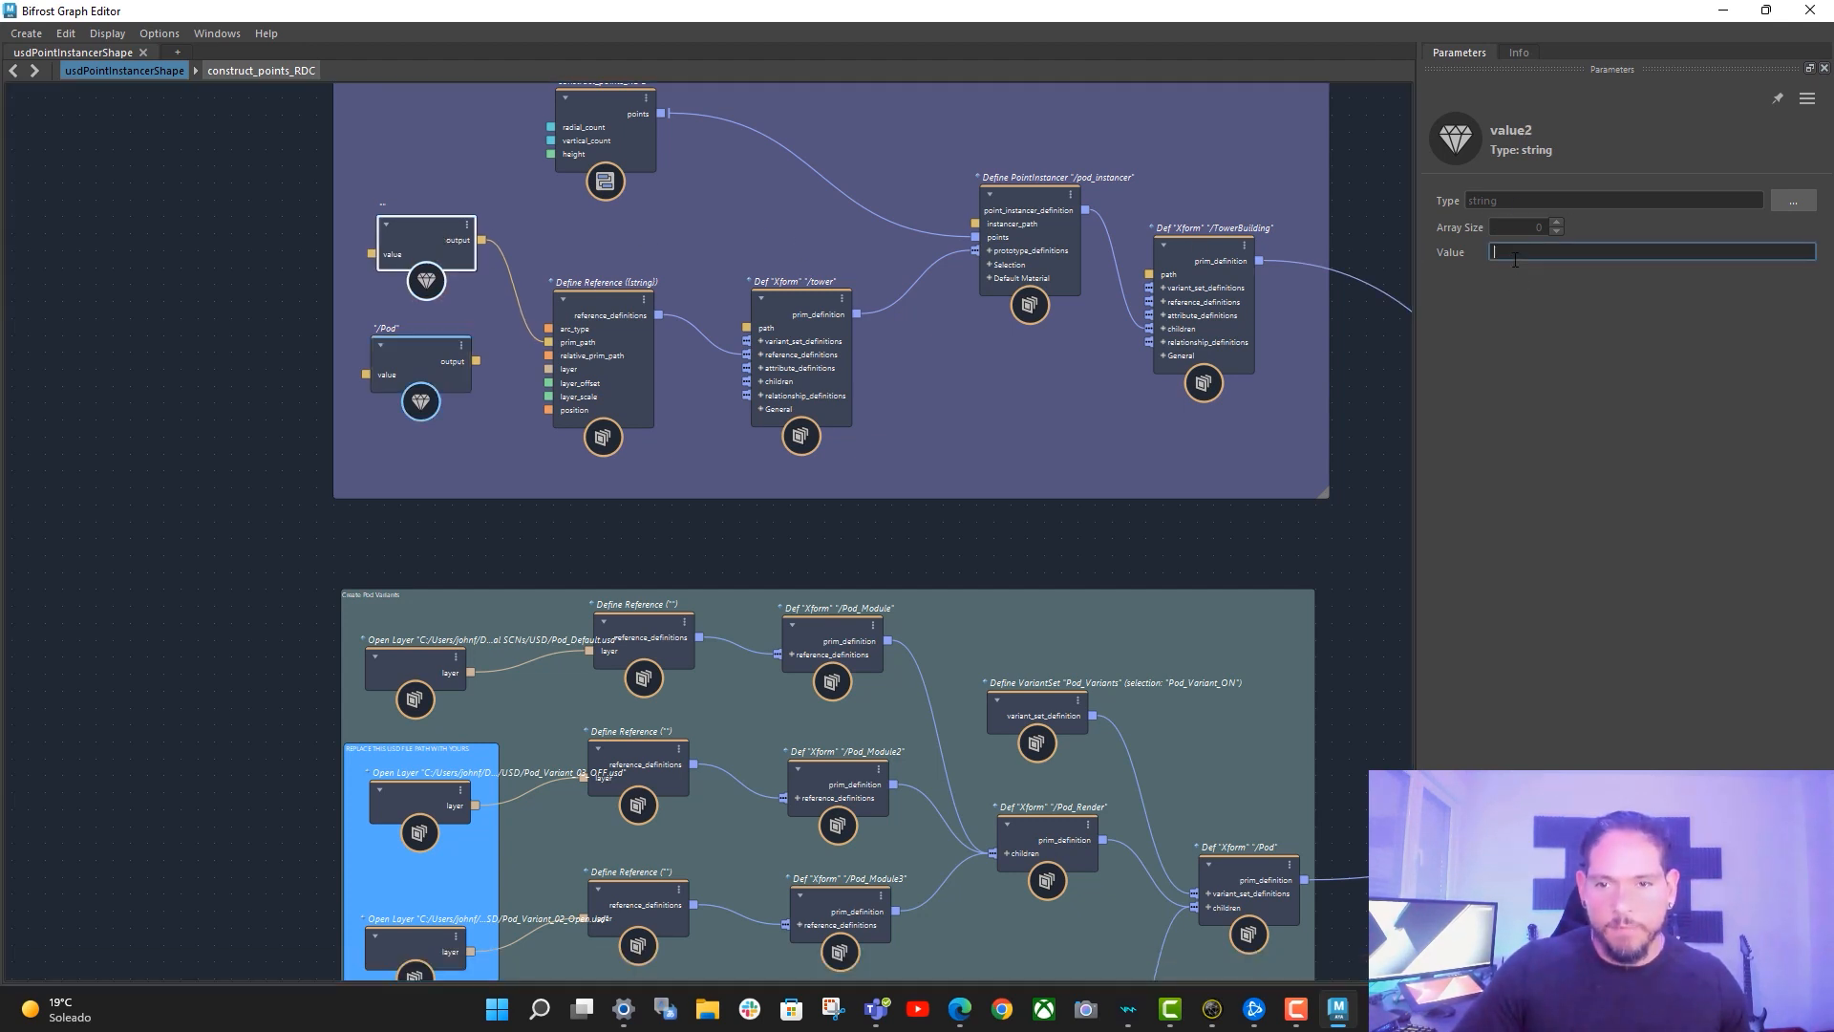
click(428, 253)
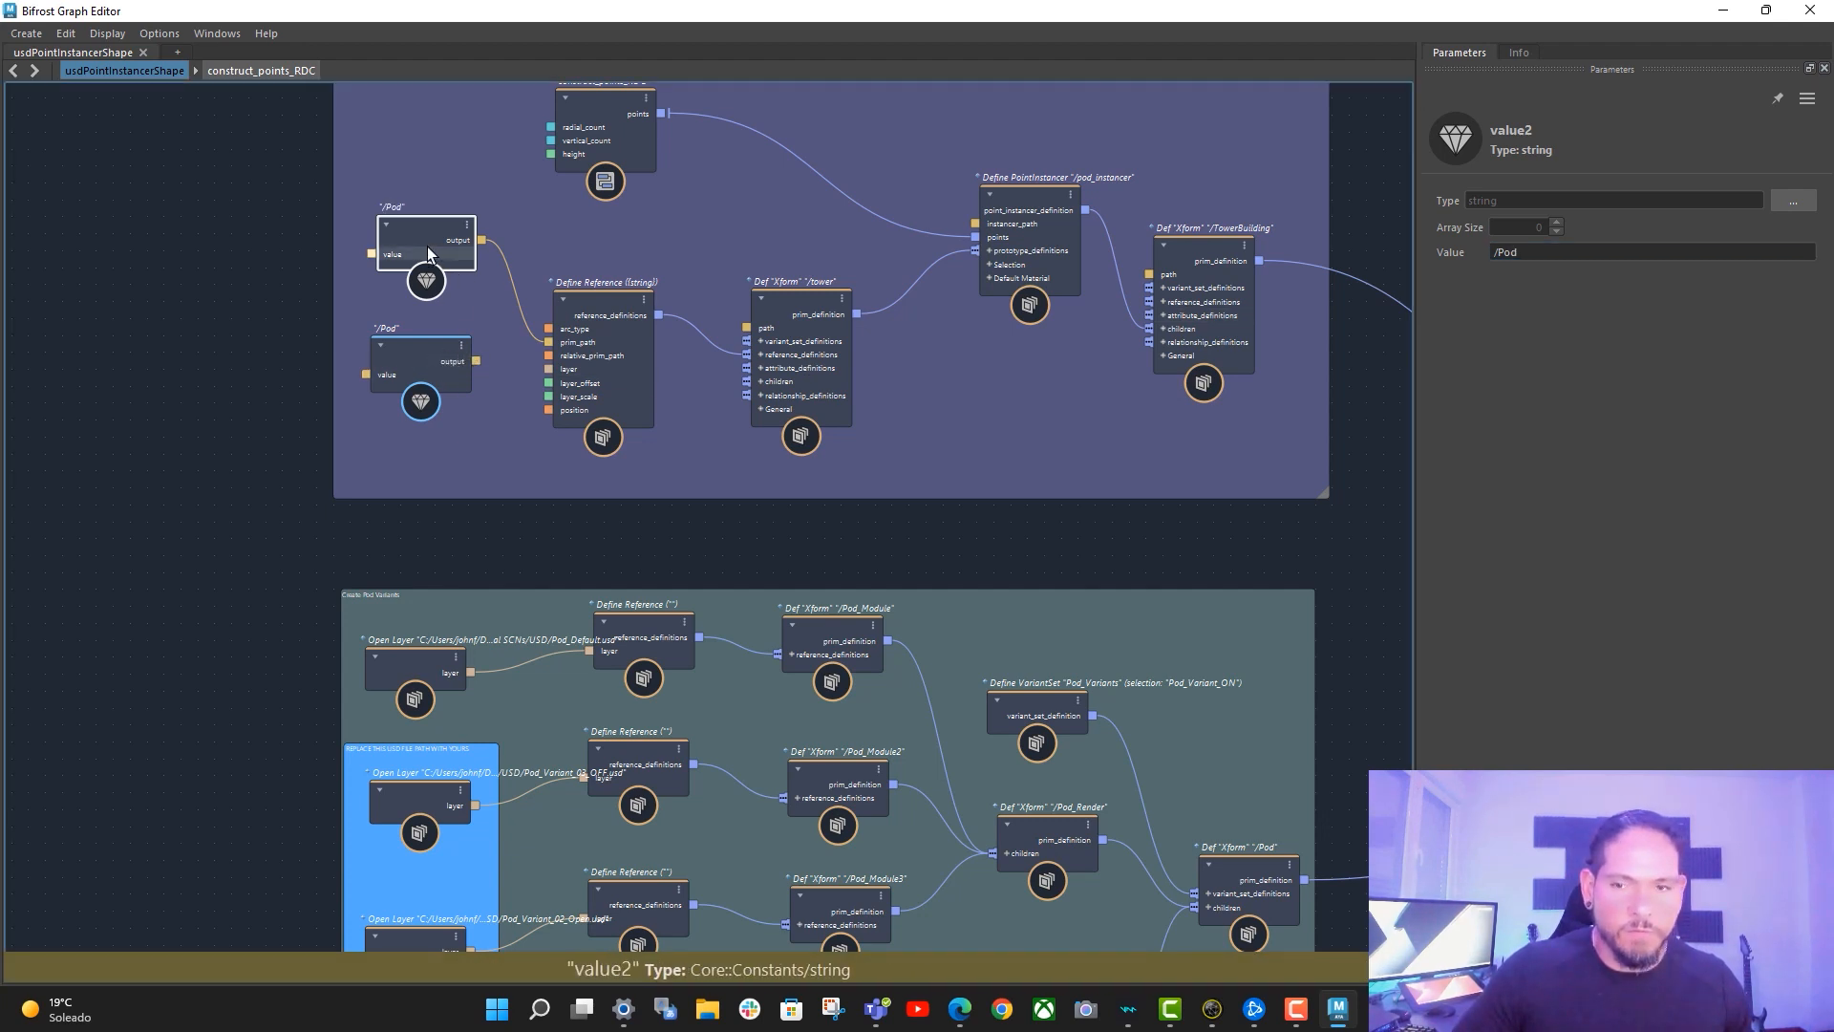
- Delete the new value node and reconnect the original /Pod value node to the tower Define Reference node's prim_path input
mouse_move(409, 252)
mouse_down()
mouse_move(377, 262)
mouse_move(424, 251)
mouse_up()
key(Delete)
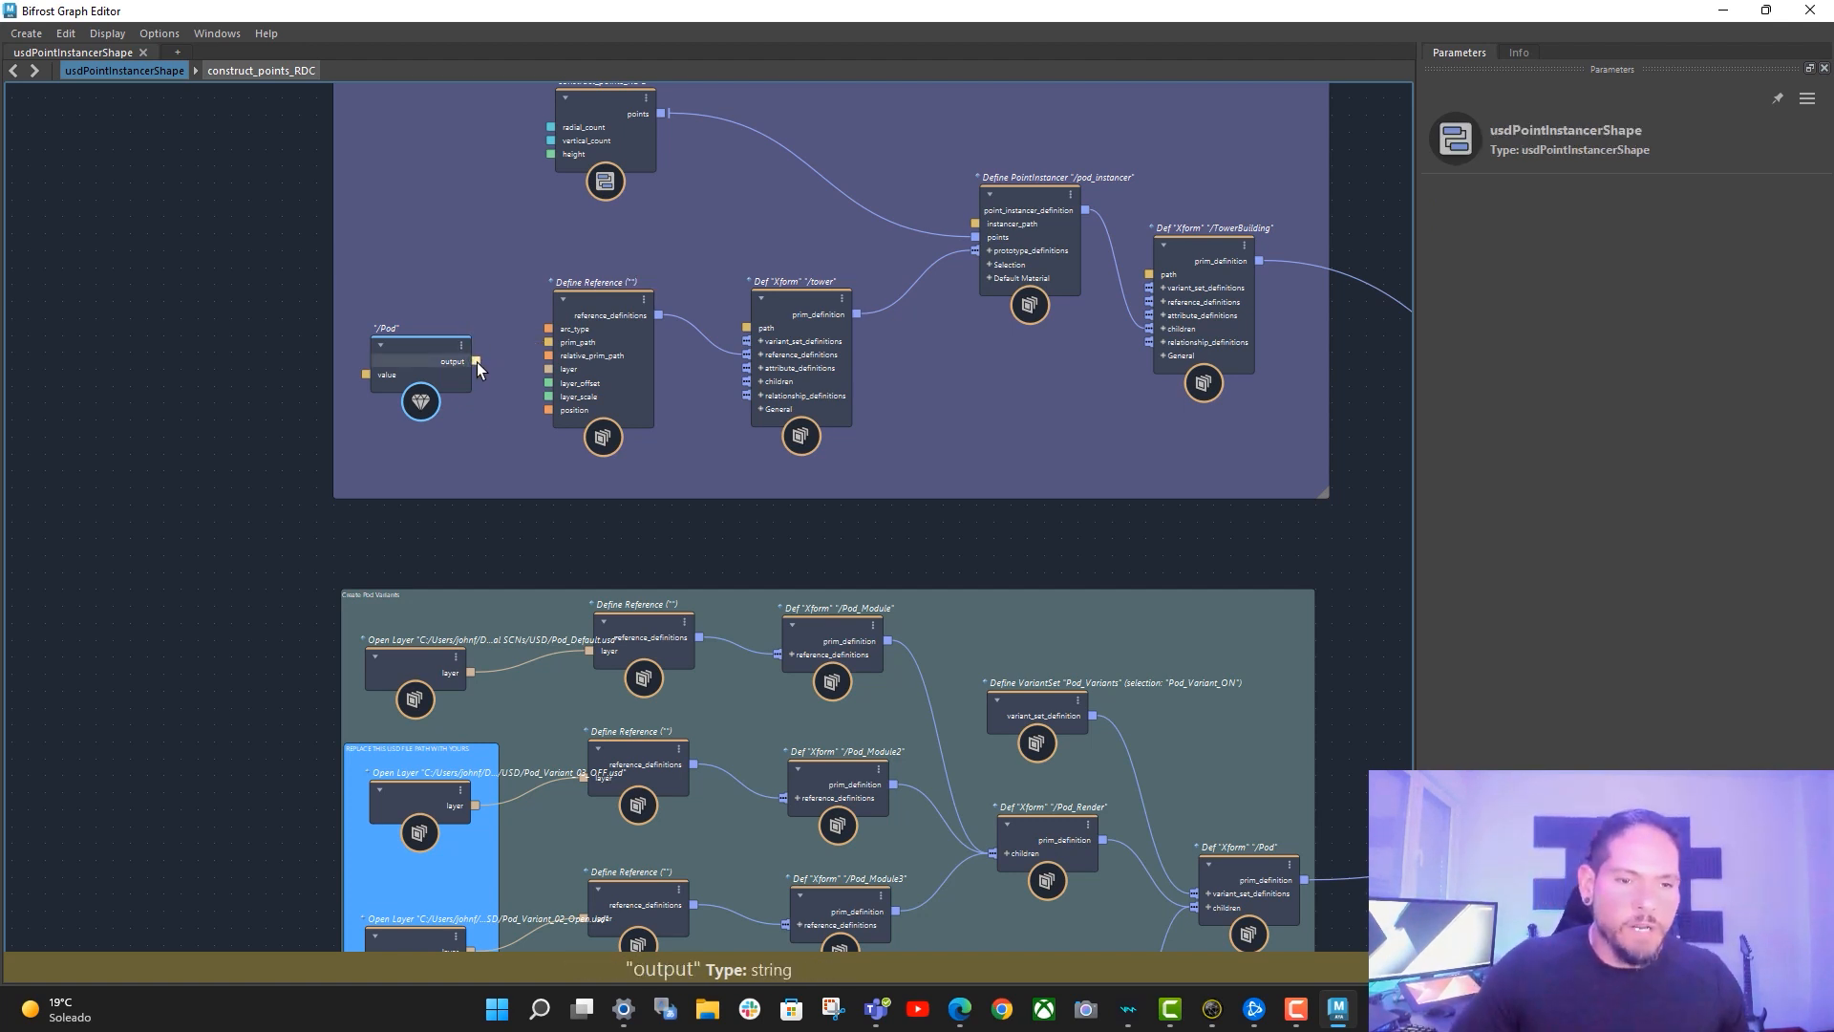
drag(533, 338, 549, 342)
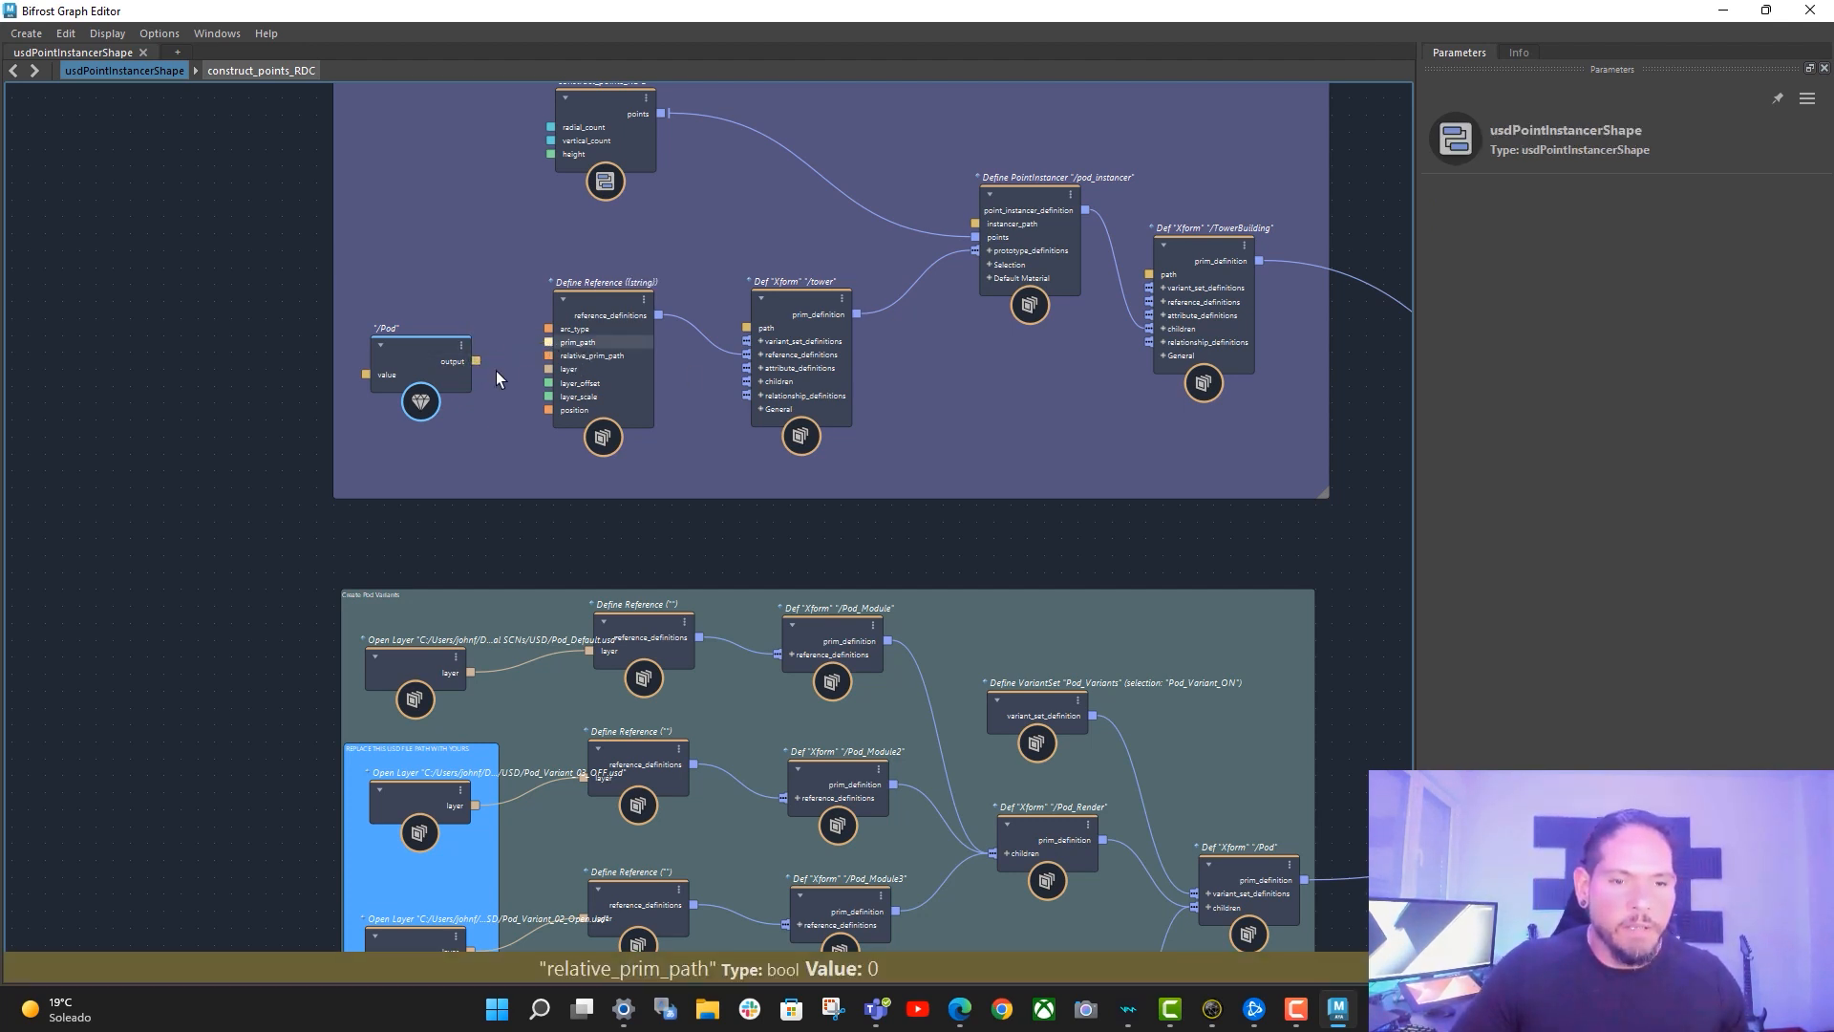
- Compare the Create Pod Variants group's final /Pod prim with the /Pod value node that feeds the tower's reference
mouse_move(1122, 453)
alt+middle_down()
mouse_move(1064, 471)
mouse_move(1030, 574)
alt+middle_up()
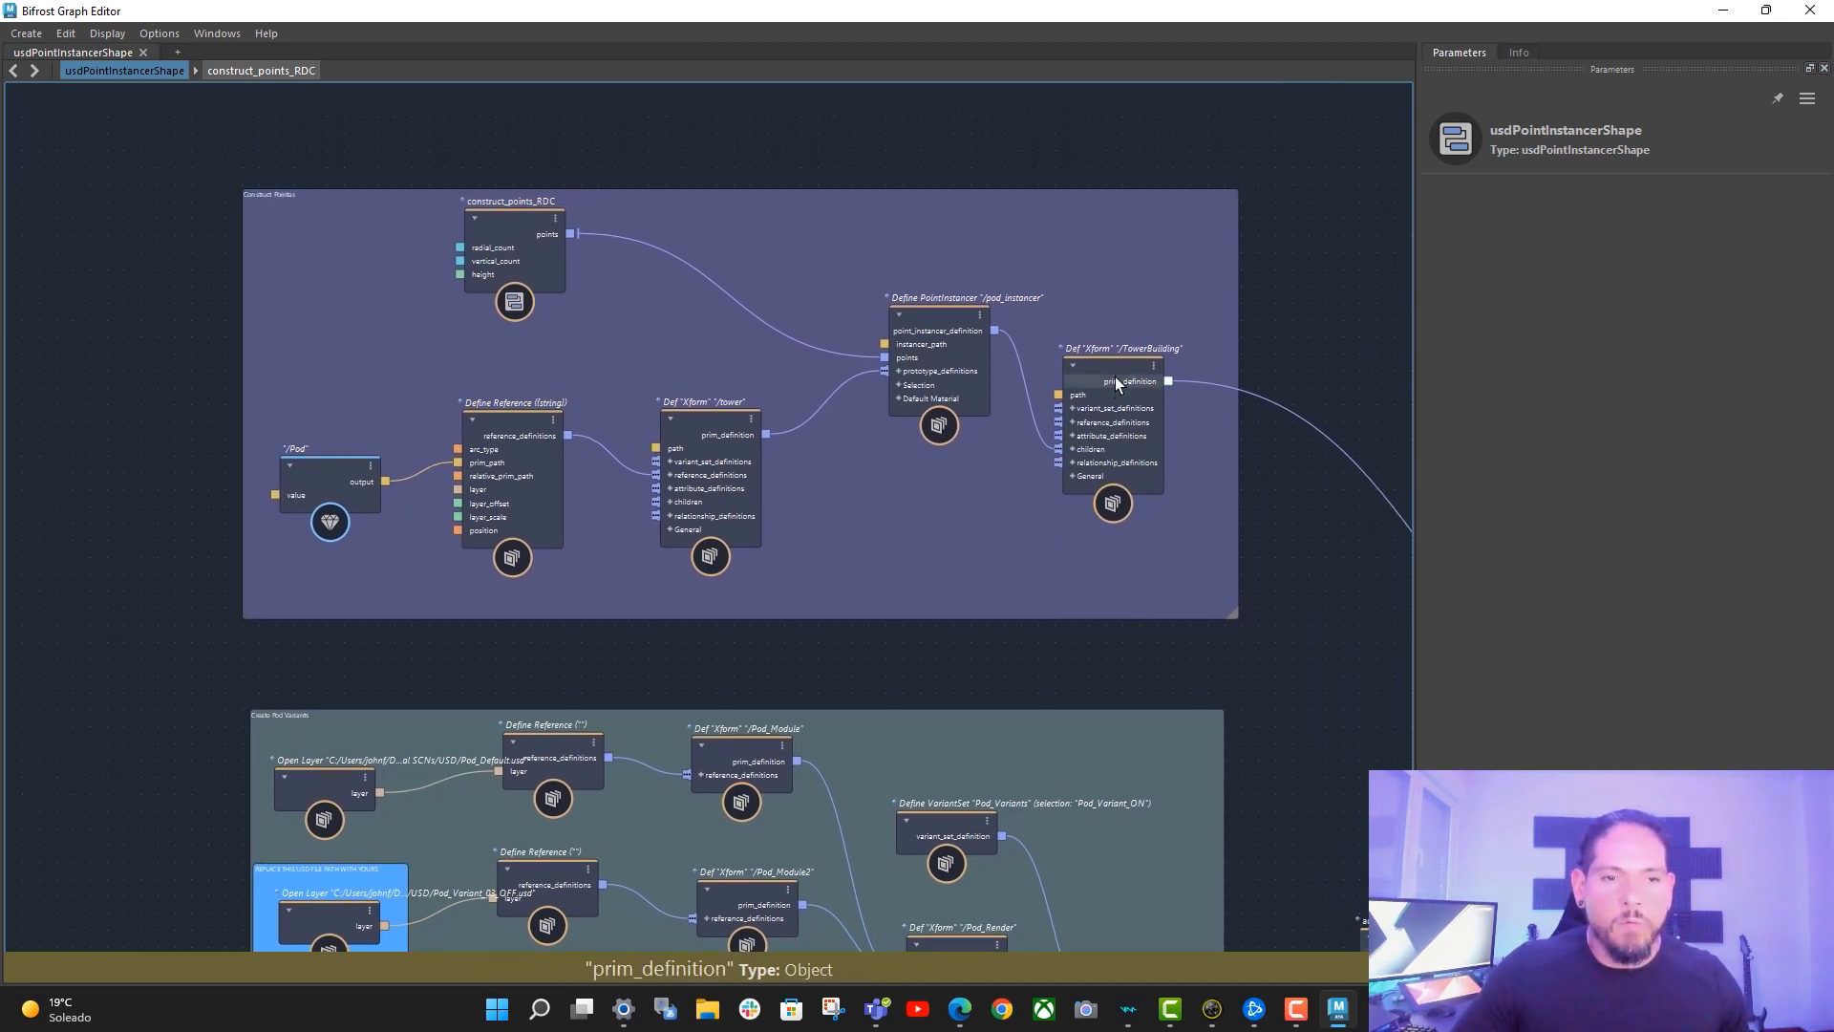
alt+middle_drag(1269, 279, 1220, 273)
alt+middle_drag(1070, 883, 1049, 754)
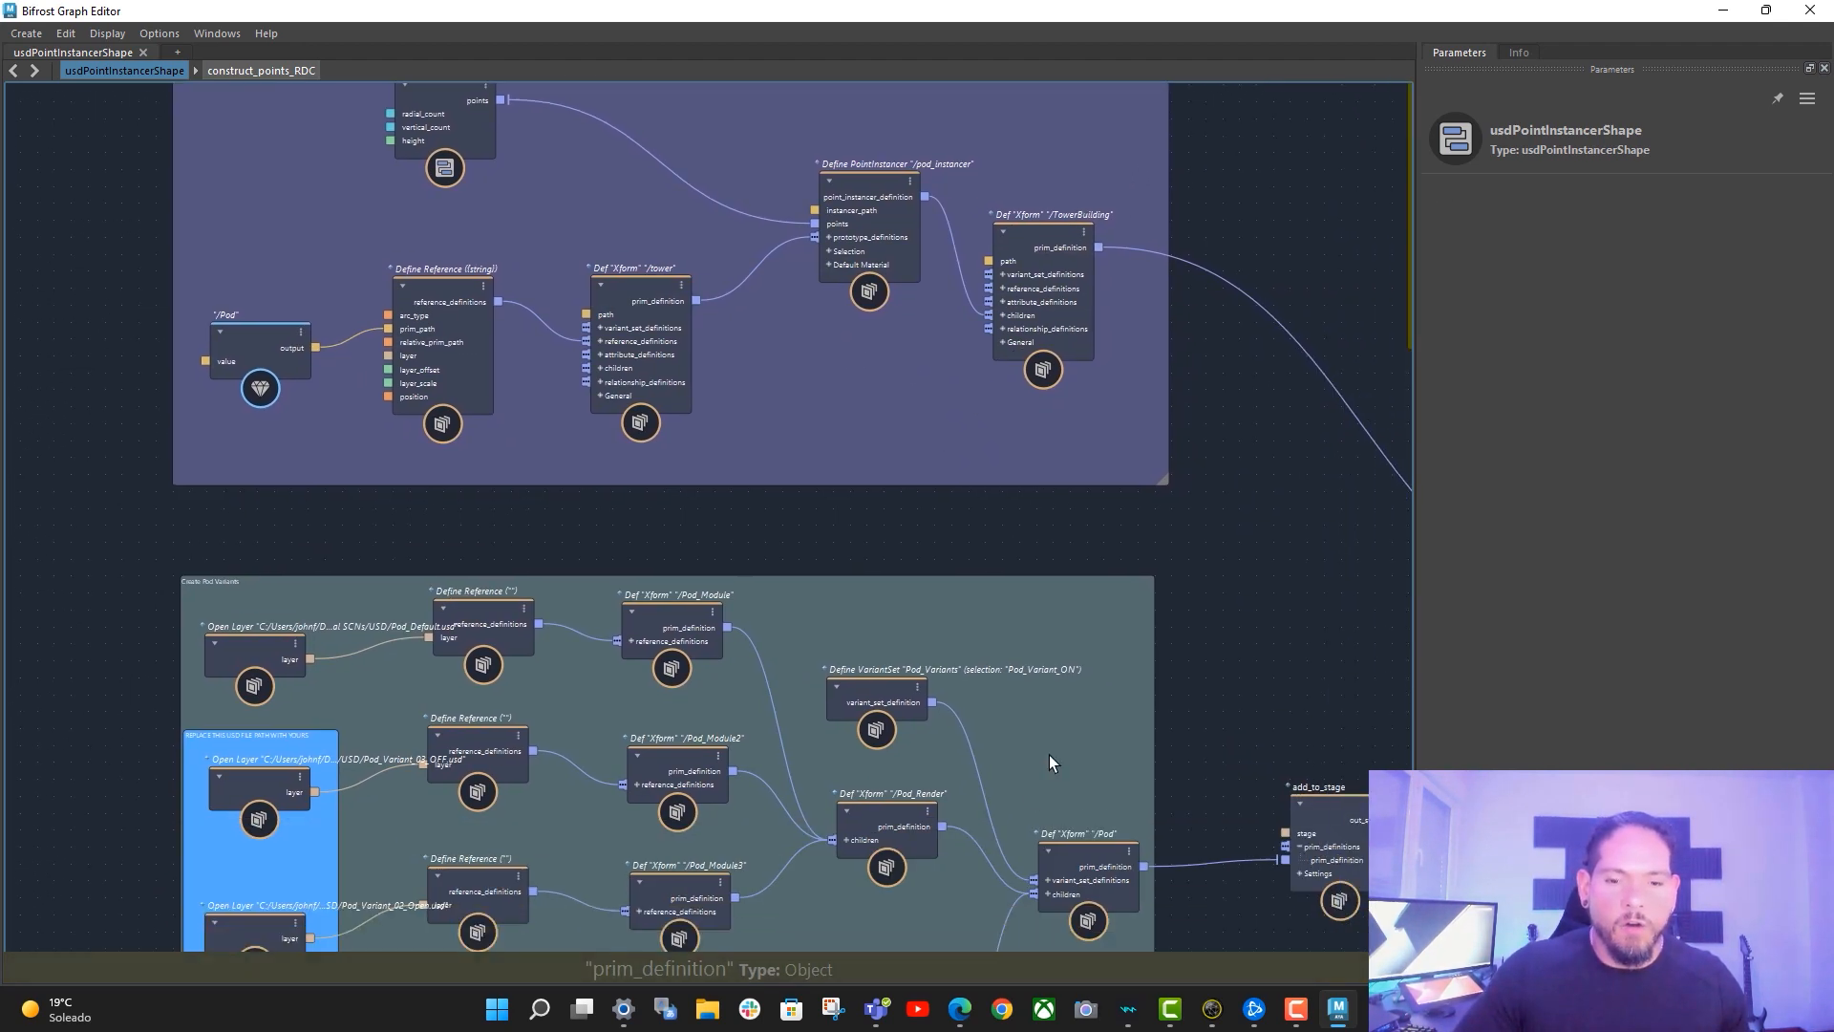
alt+middle_drag(935, 832, 943, 611)
alt+middle_drag(1091, 550, 1093, 490)
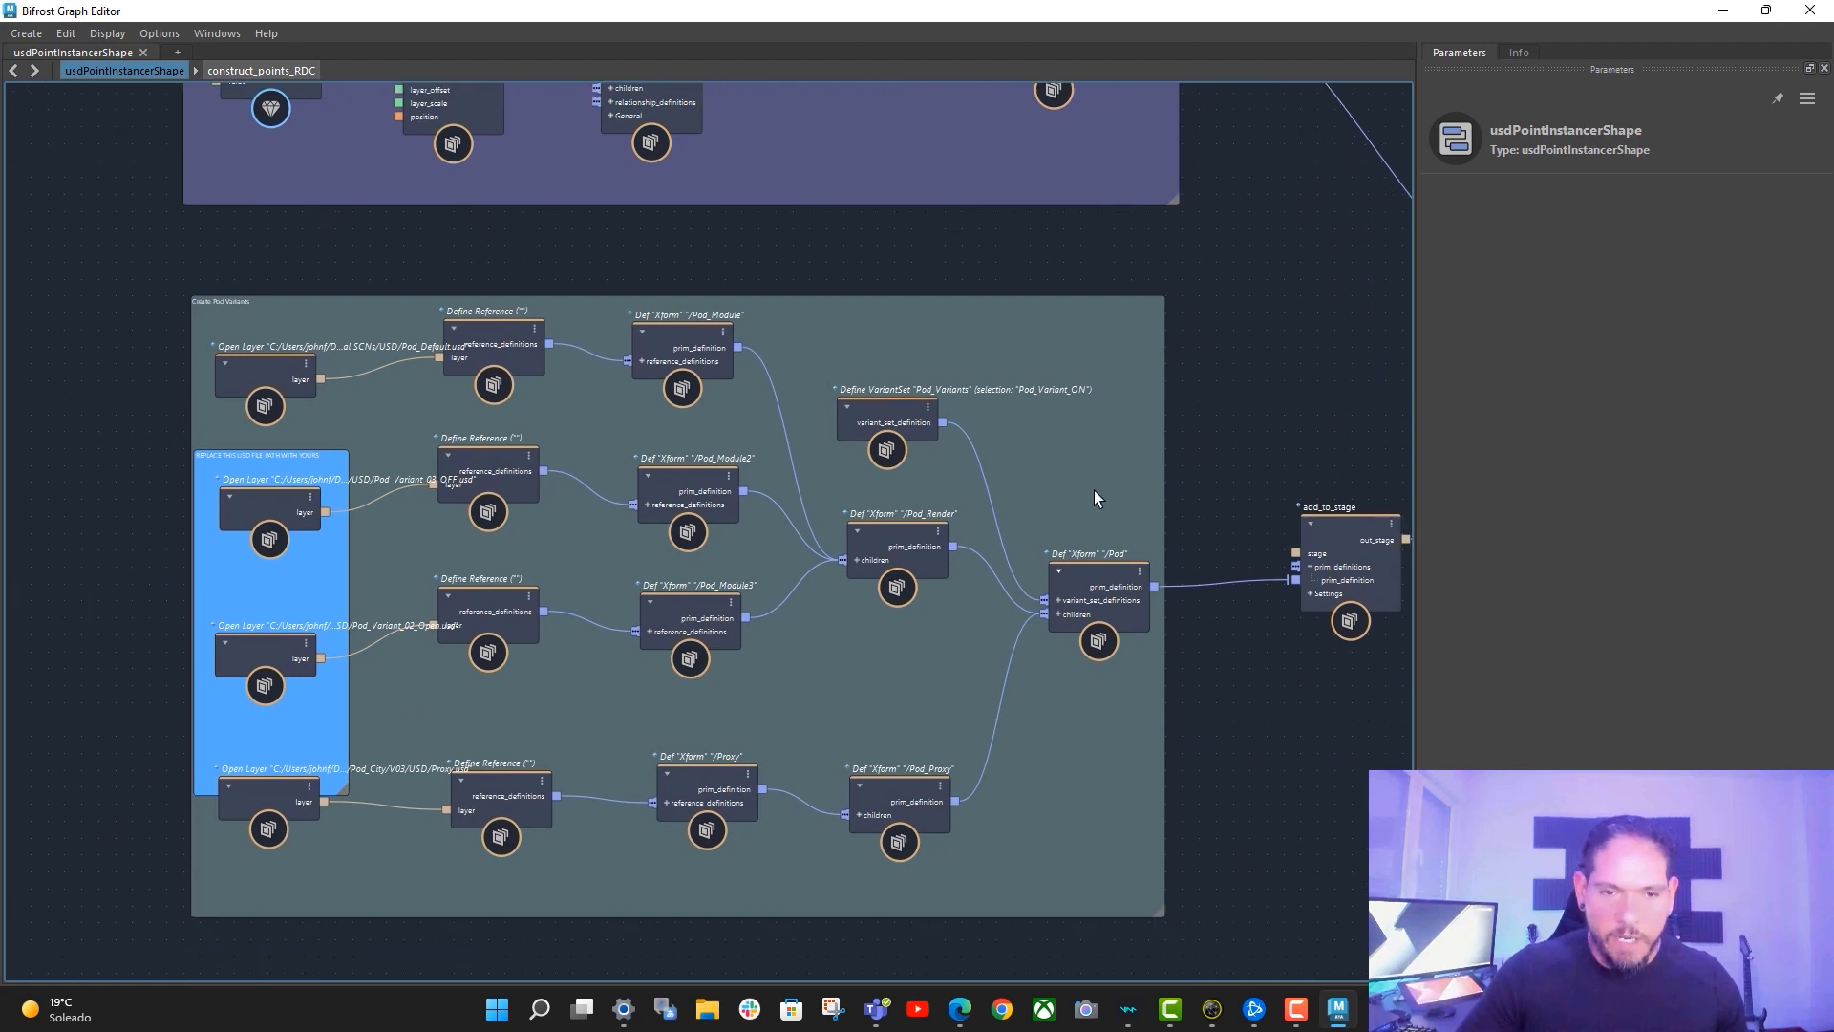
alt+middle_drag(1138, 270, 1116, 505)
click(279, 302)
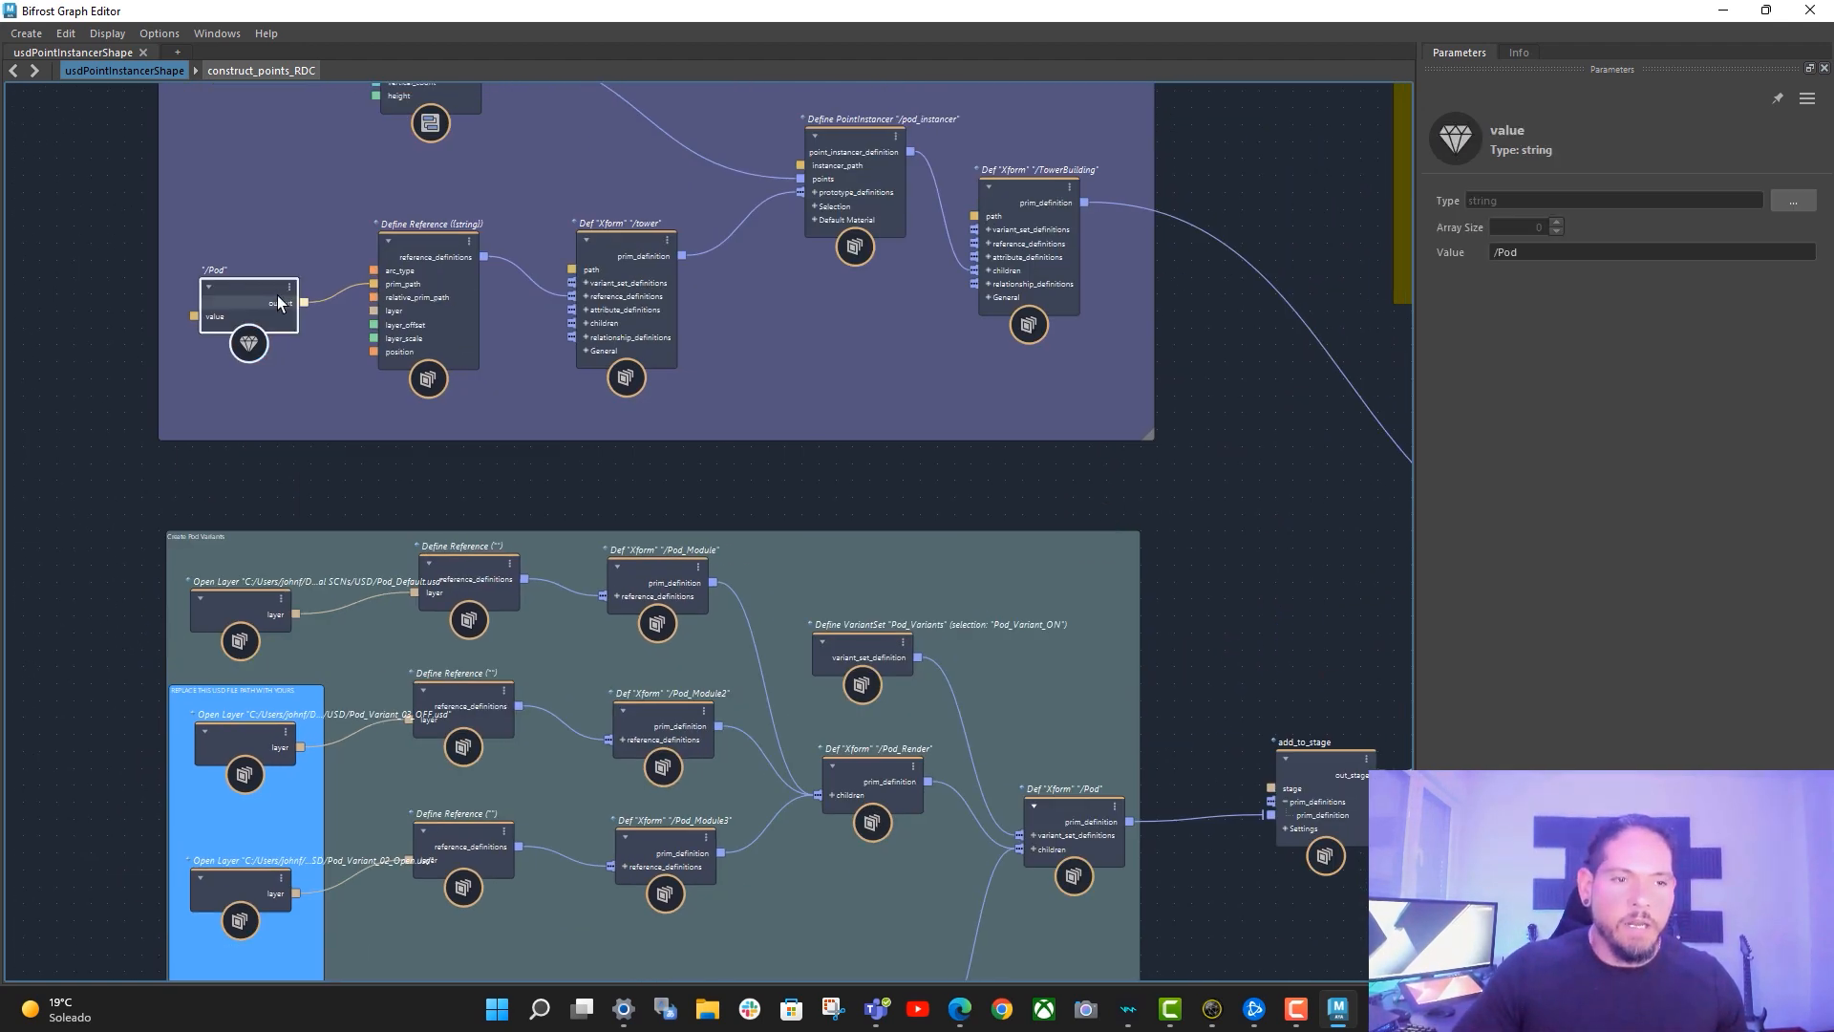
drag(279, 302, 276, 298)
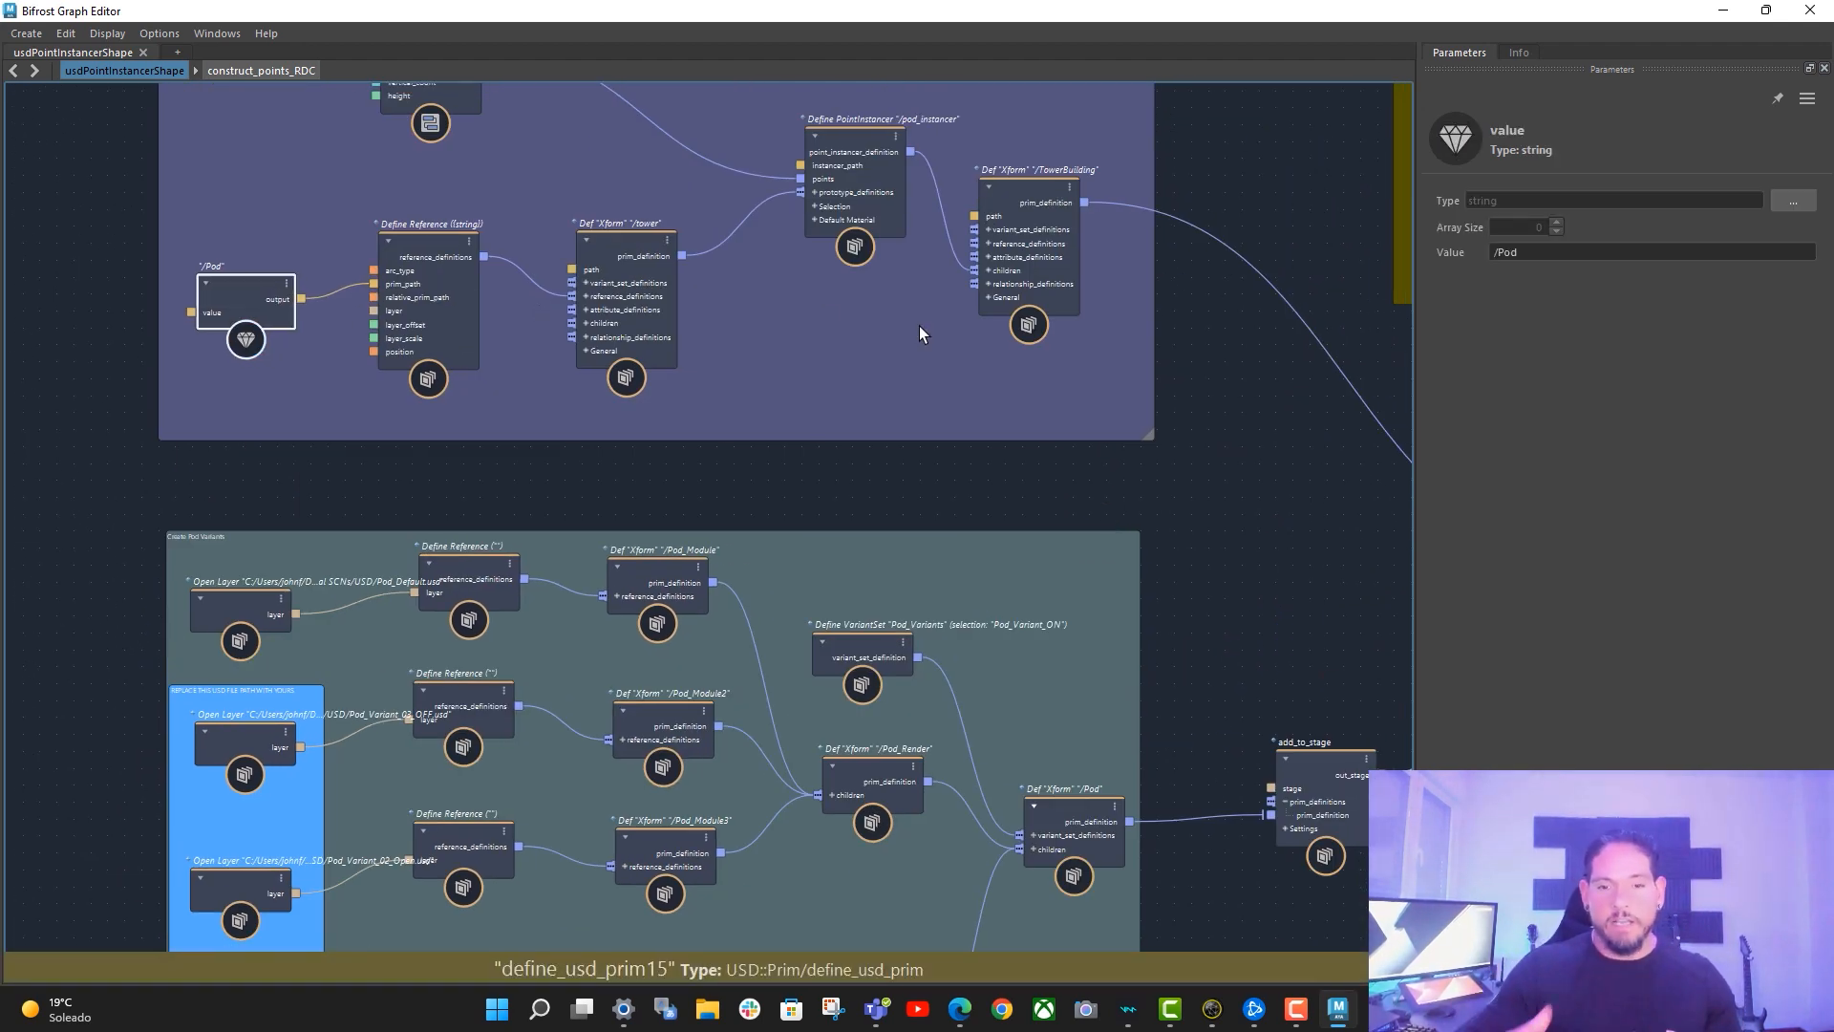
- Inspect the settings of the add_to_stage node fed by the /Pod Xform and trace its link to add_to_stage1
alt+middle_drag(1184, 695, 1111, 566)
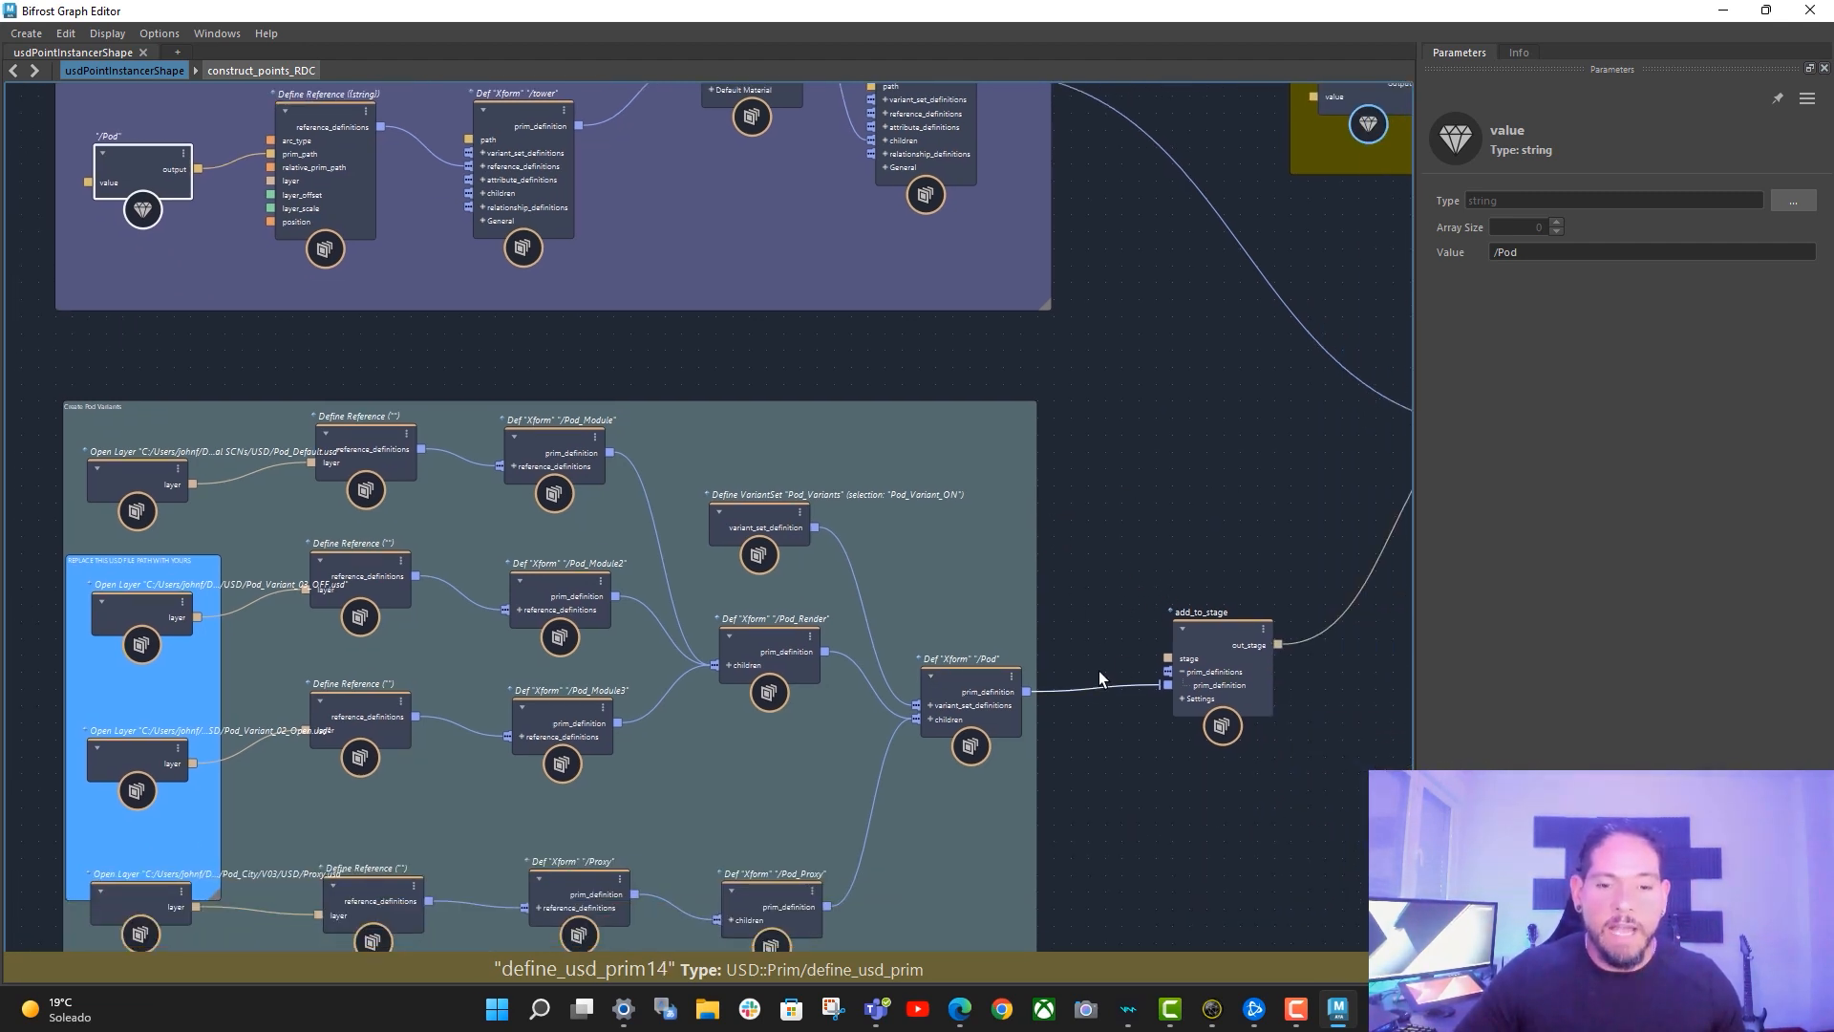
drag(1228, 645, 1287, 656)
alt+middle_drag(1162, 603, 1093, 588)
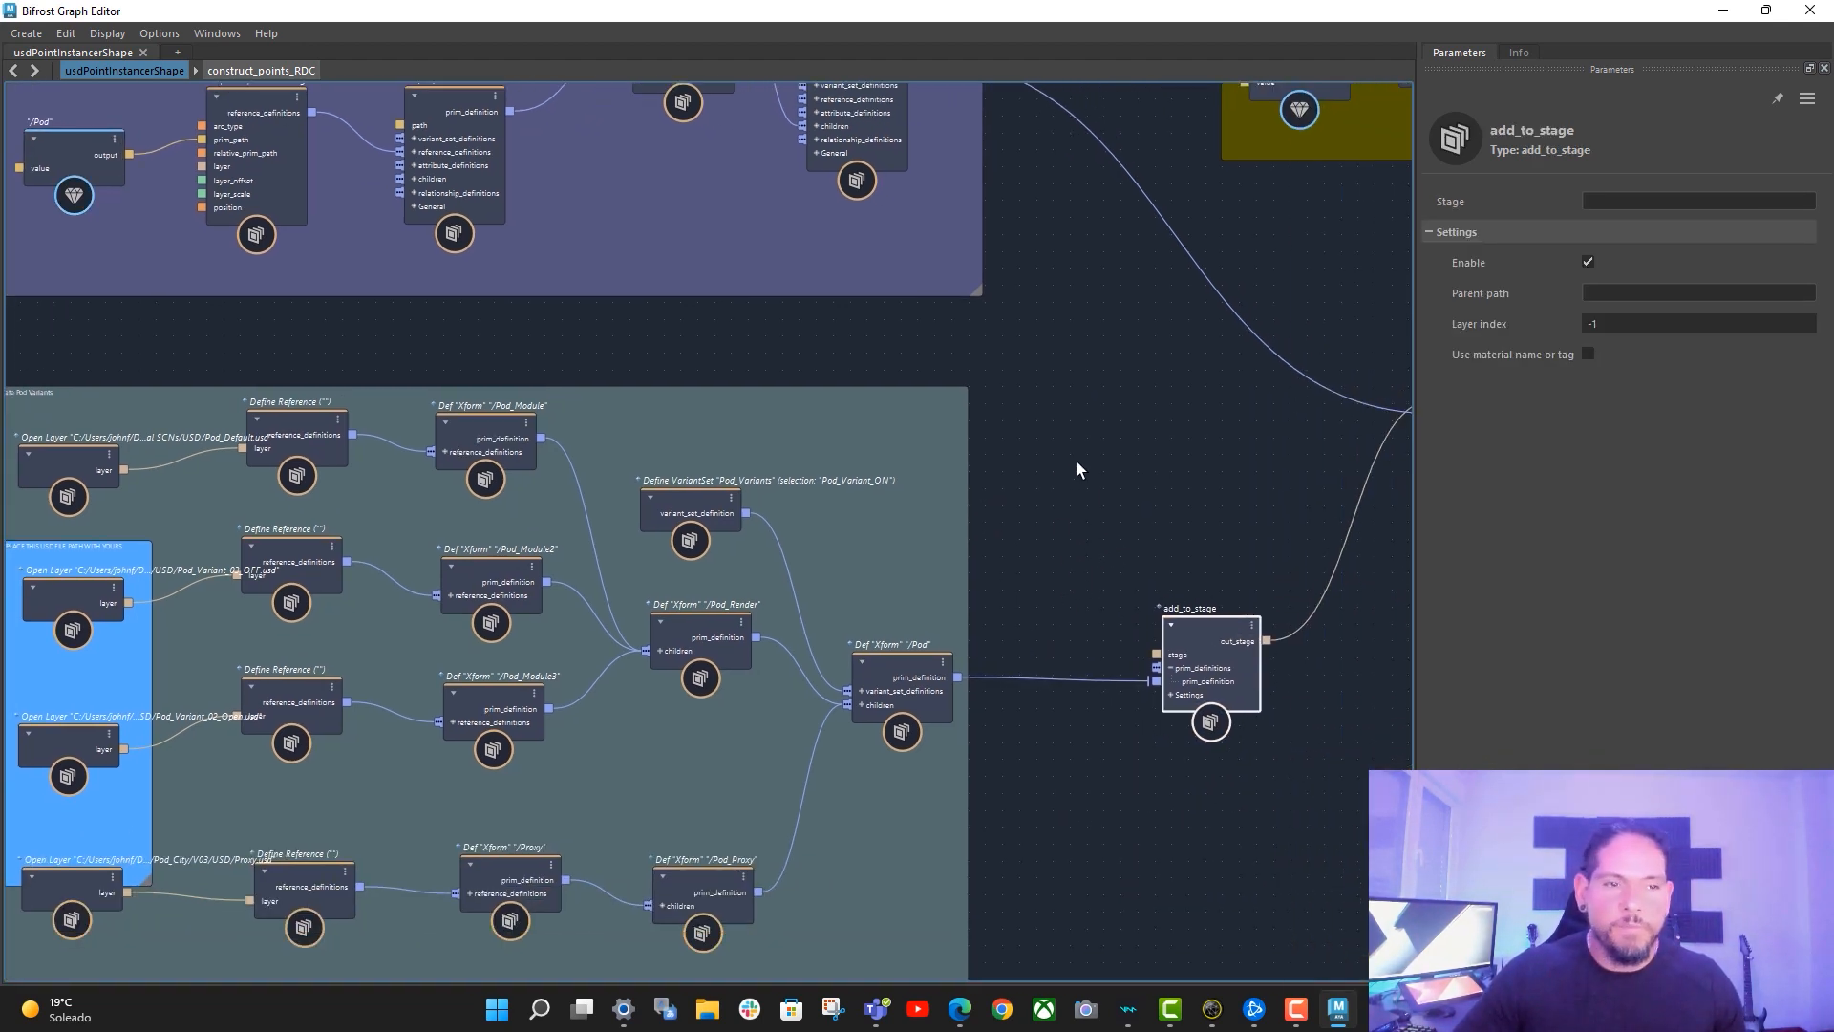
alt+middle_drag(1074, 460, 1391, 739)
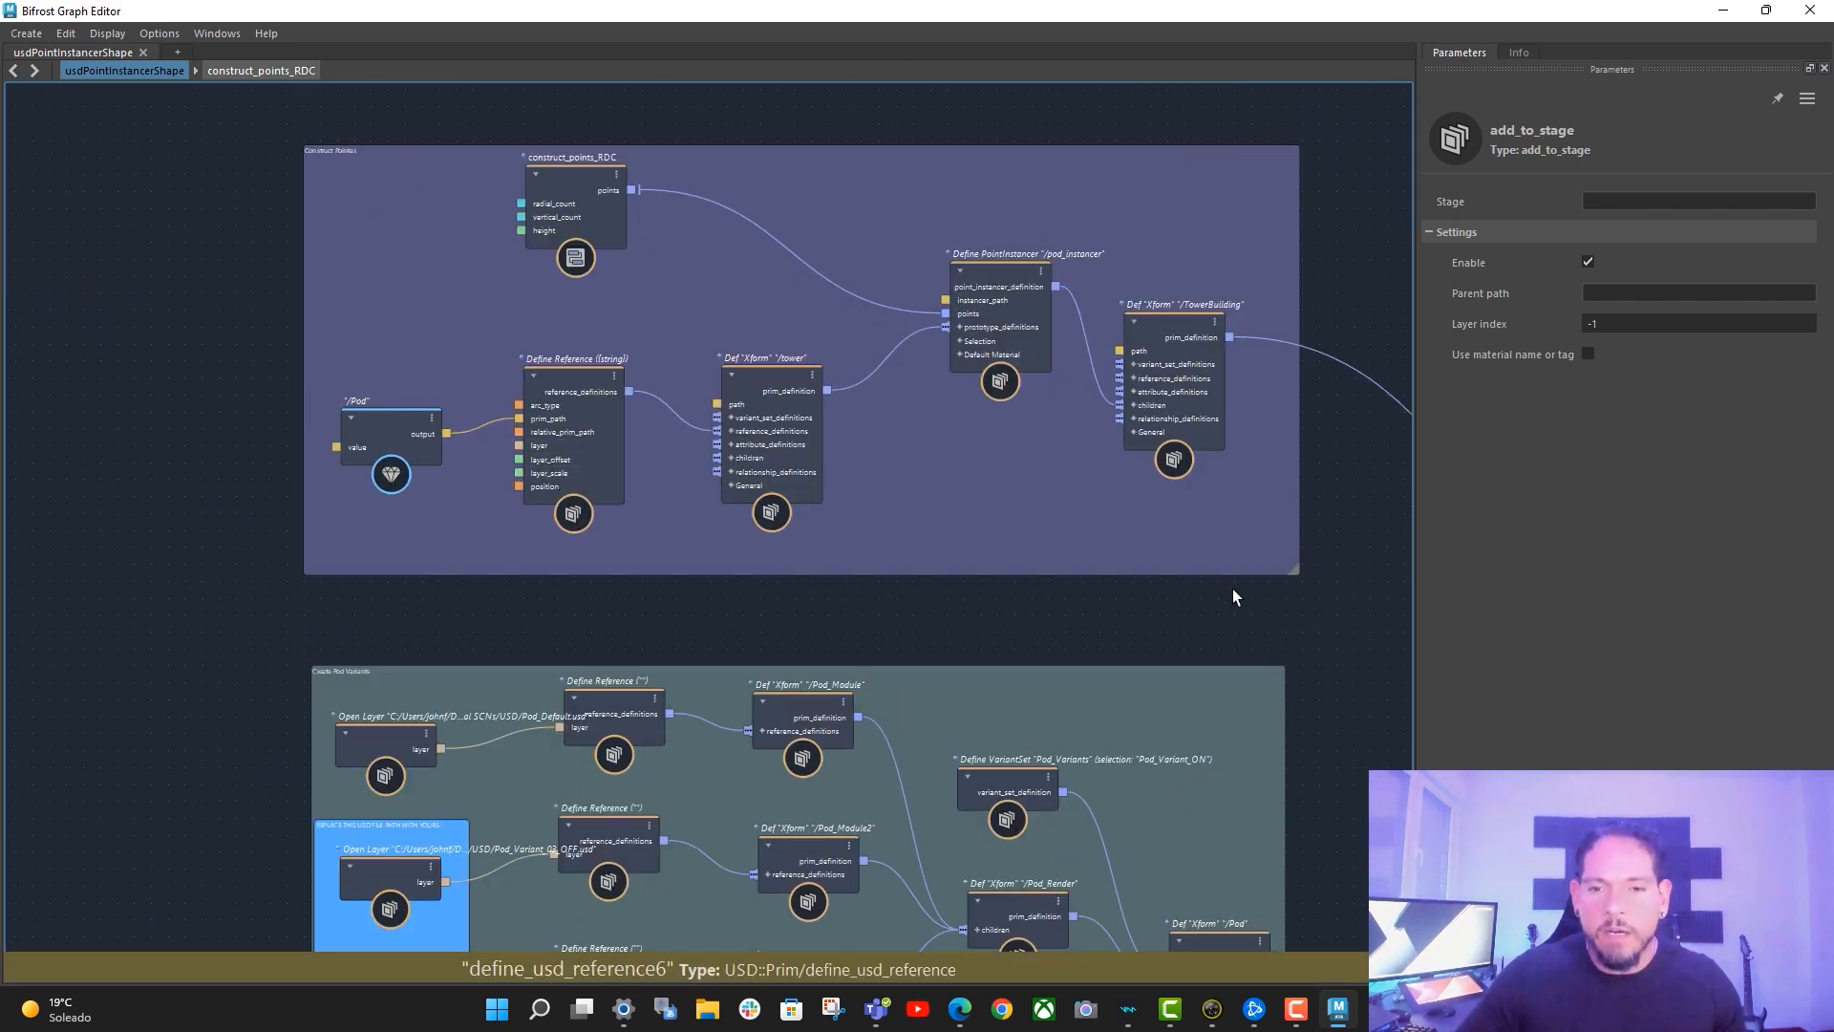
alt+middle_drag(1233, 588, 879, 522)
alt+middle_drag(1028, 686, 981, 600)
alt+middle_drag(766, 502, 926, 533)
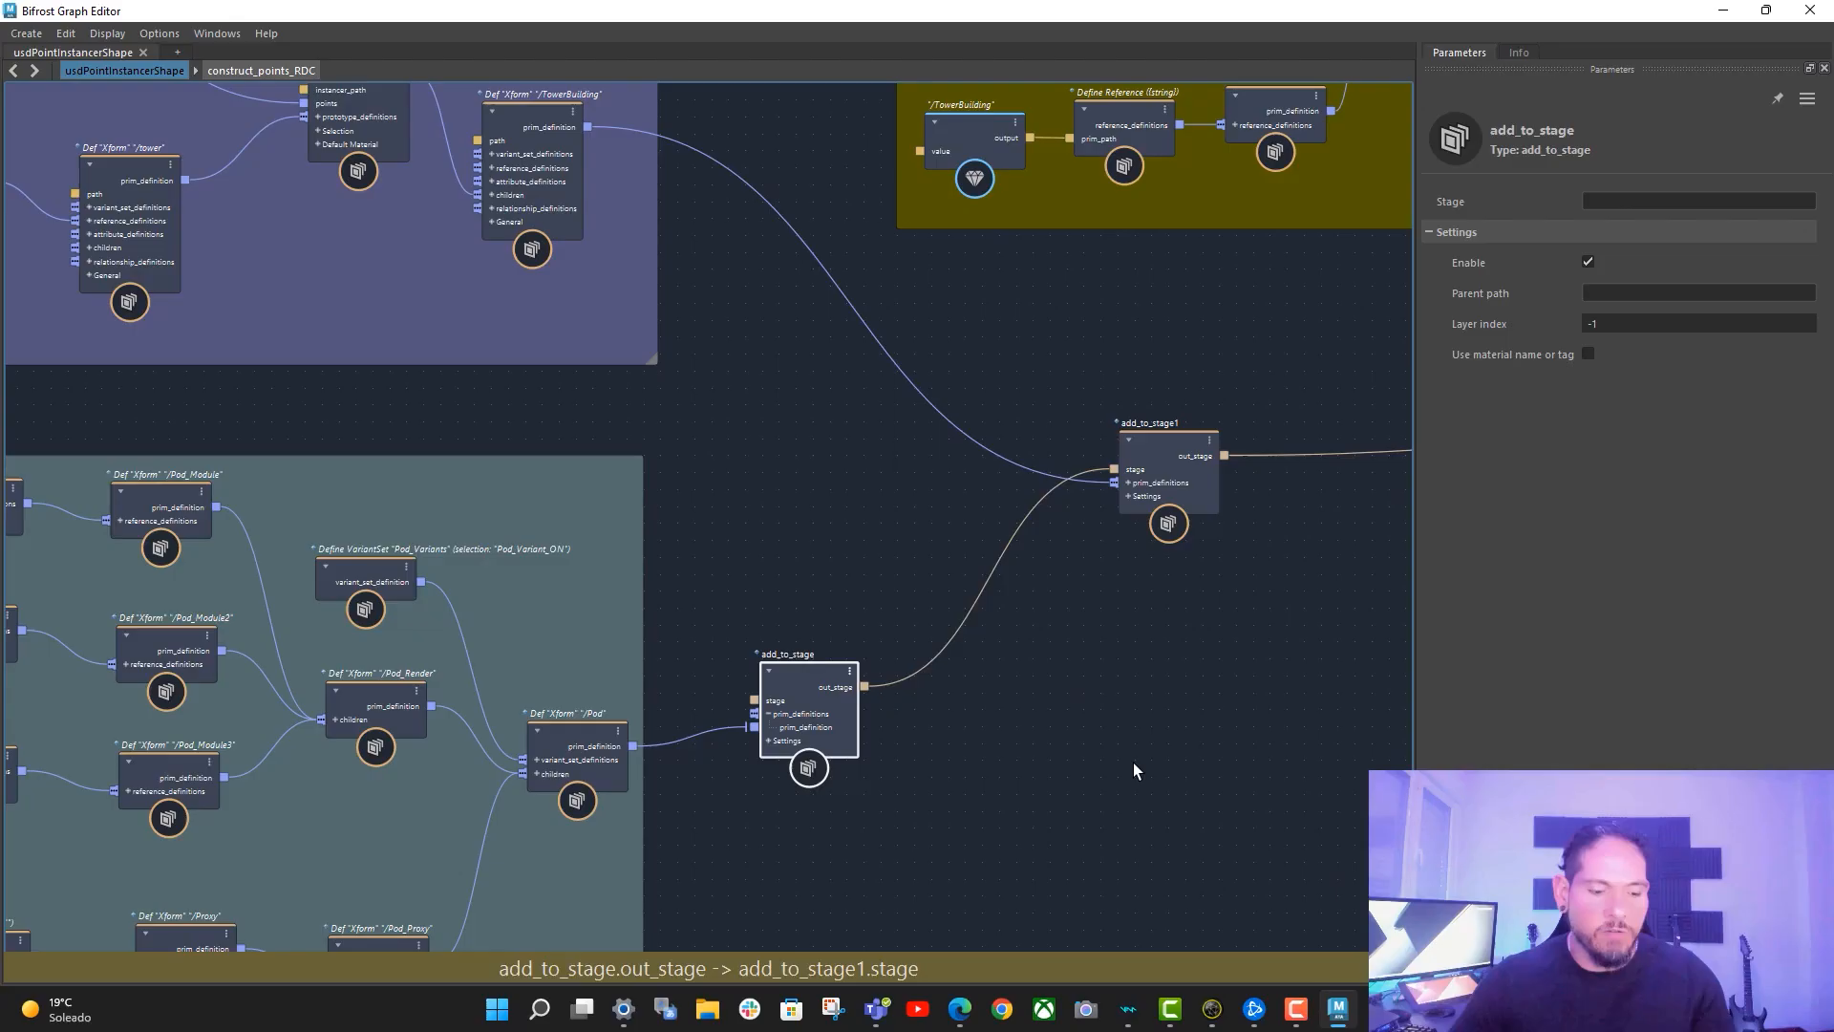
- Add a save_usd_stage node and feed its stage input from the first add_to_stage node's out_stage
key(Tab)
text(save)
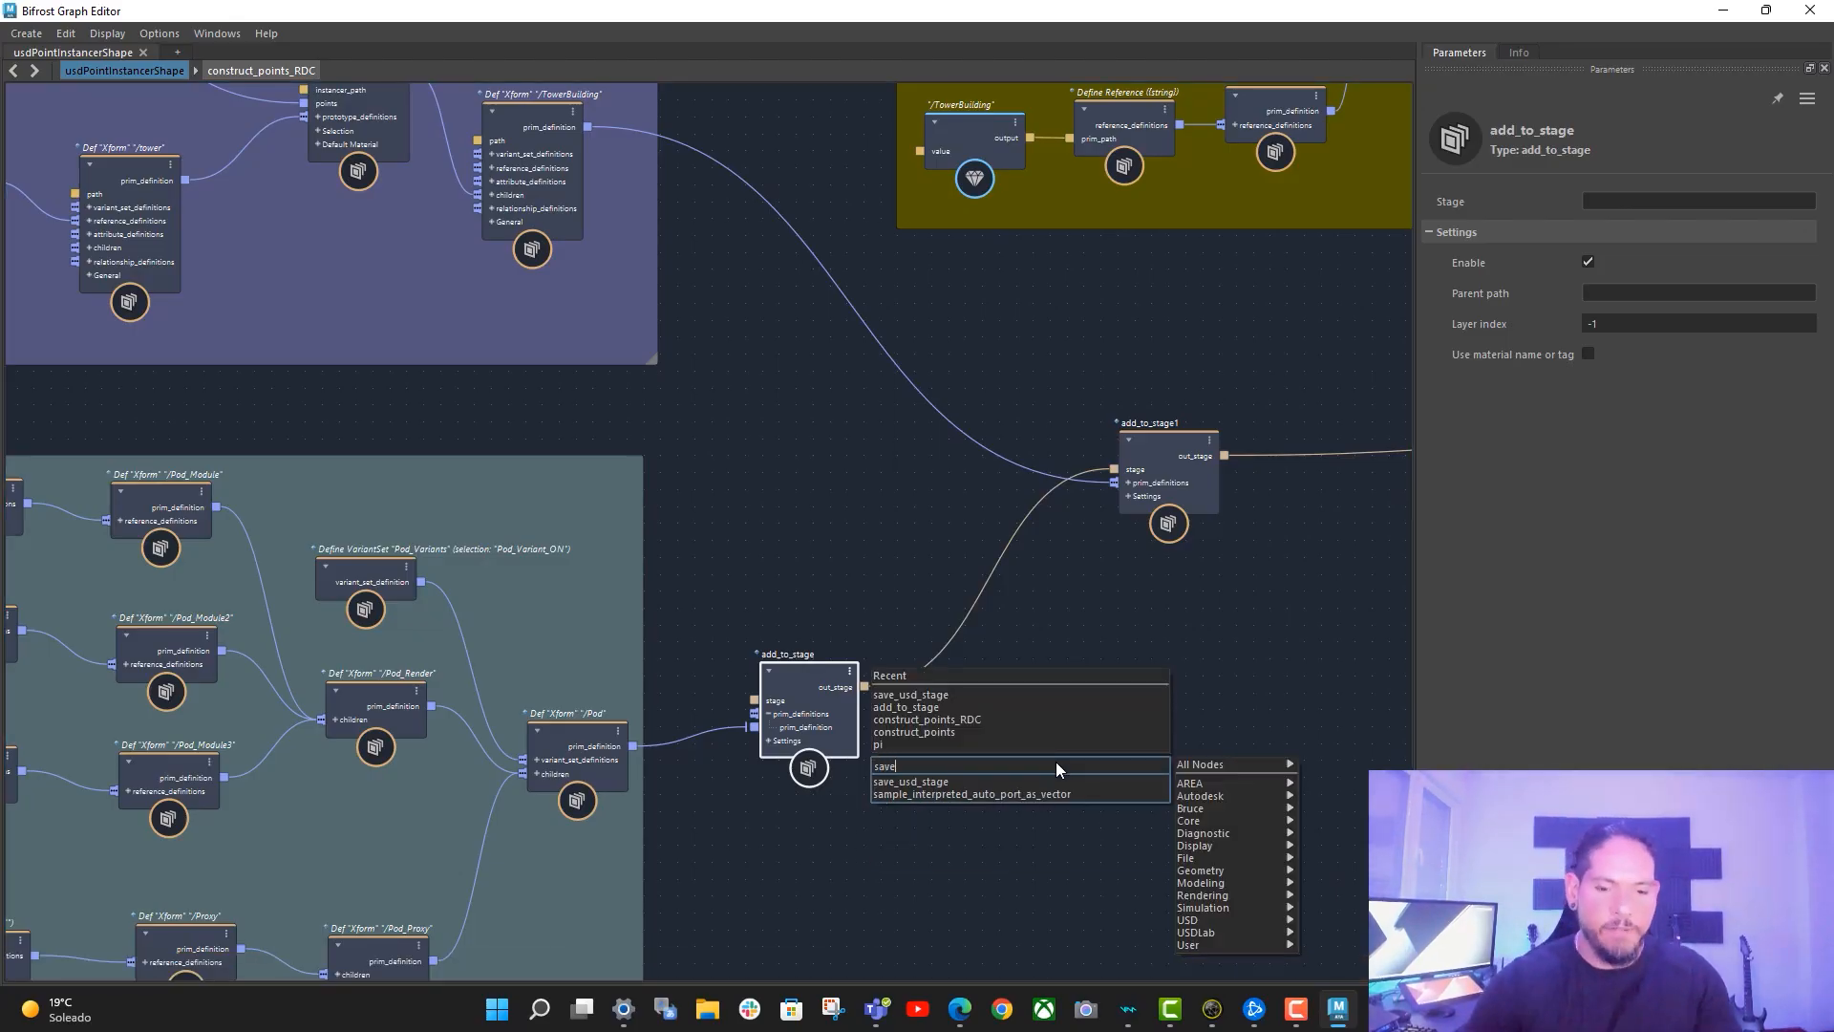
key(Return)
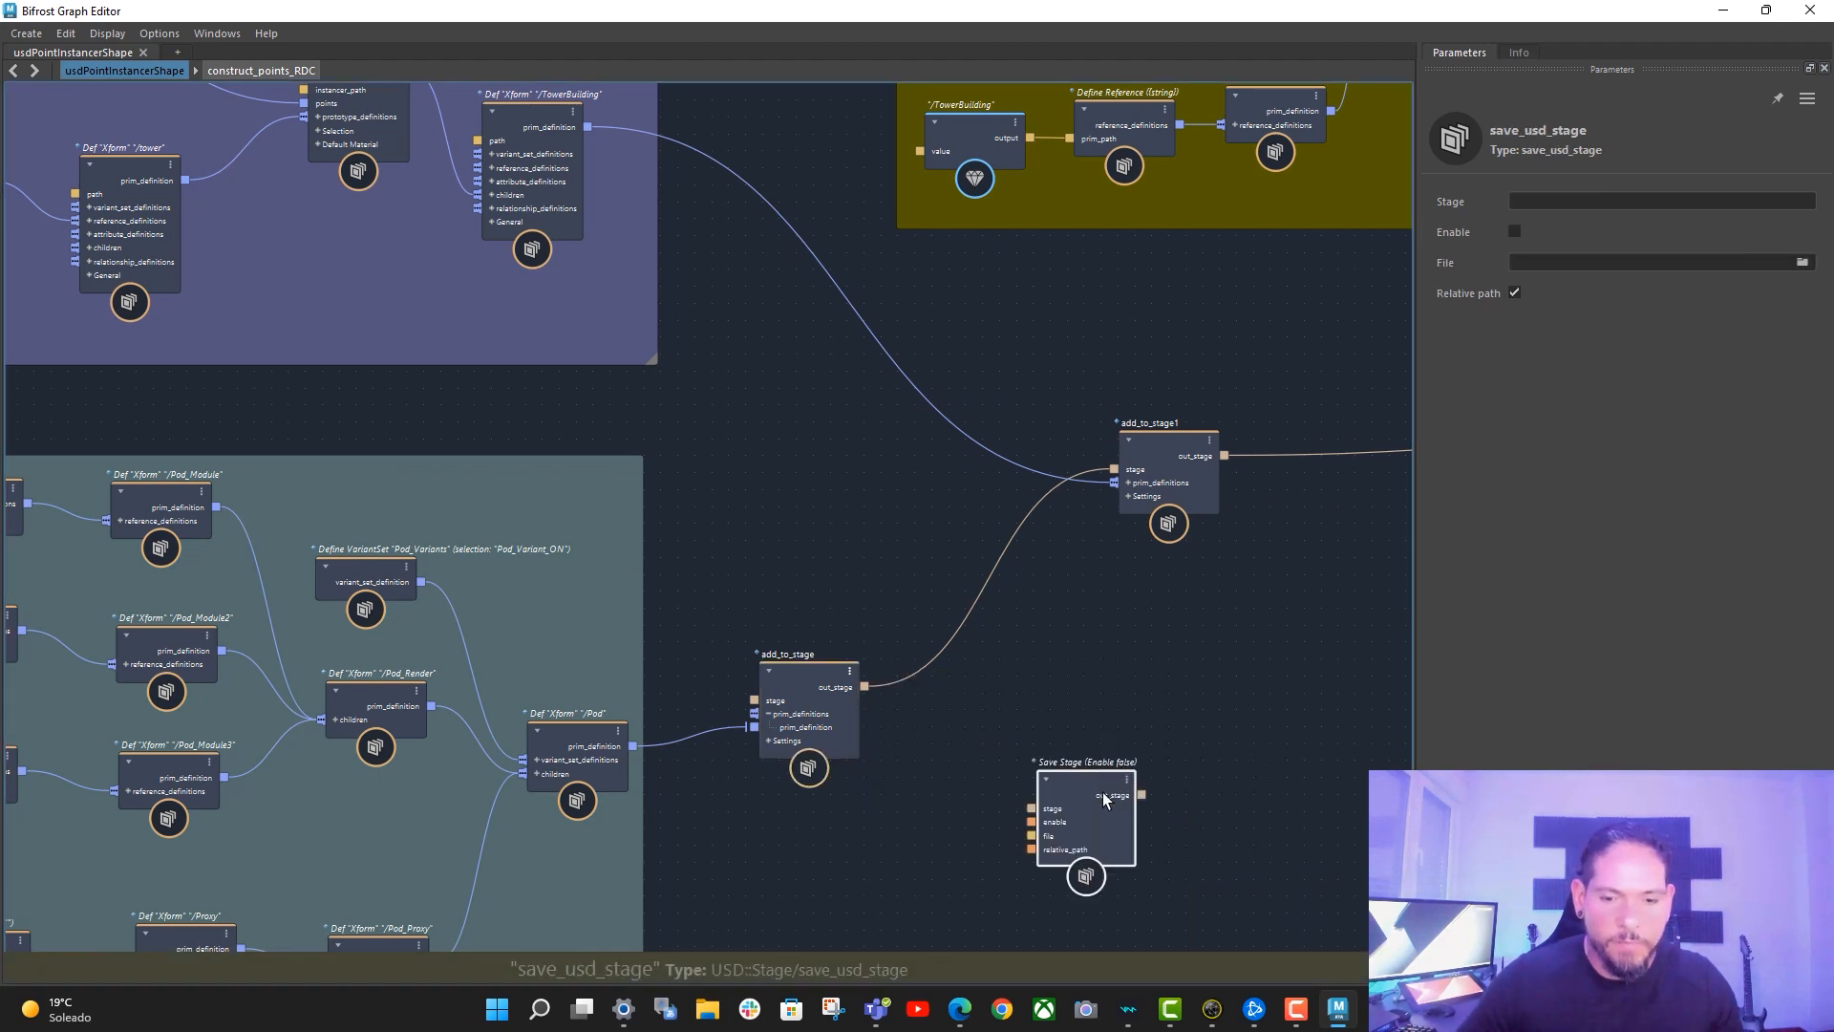
drag(867, 690, 993, 728)
middle_drag(1123, 725, 974, 707)
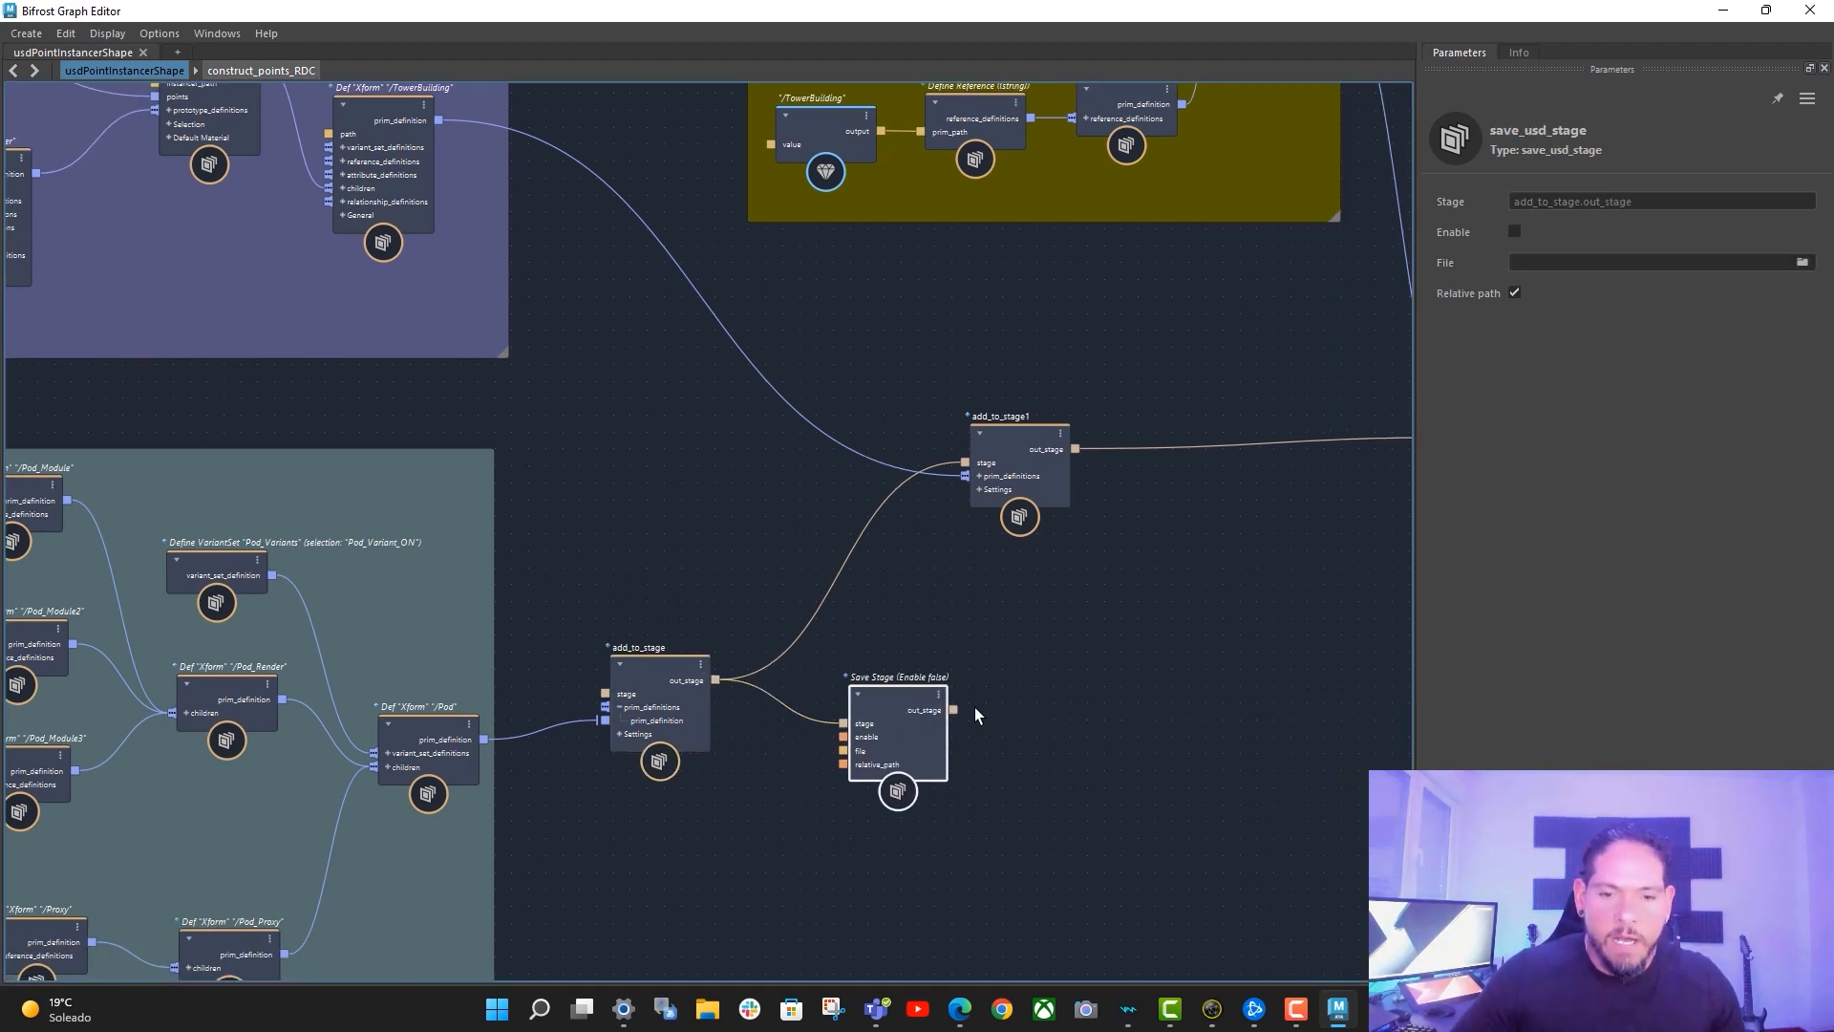
- Connect the save_usd_stage node's out_stage to the output node's out_stage1 port and place the save node below add_to_stage1
middle_drag(1225, 716, 963, 688)
middle_drag(920, 606, 617, 605)
scroll(916, 651, down, 1)
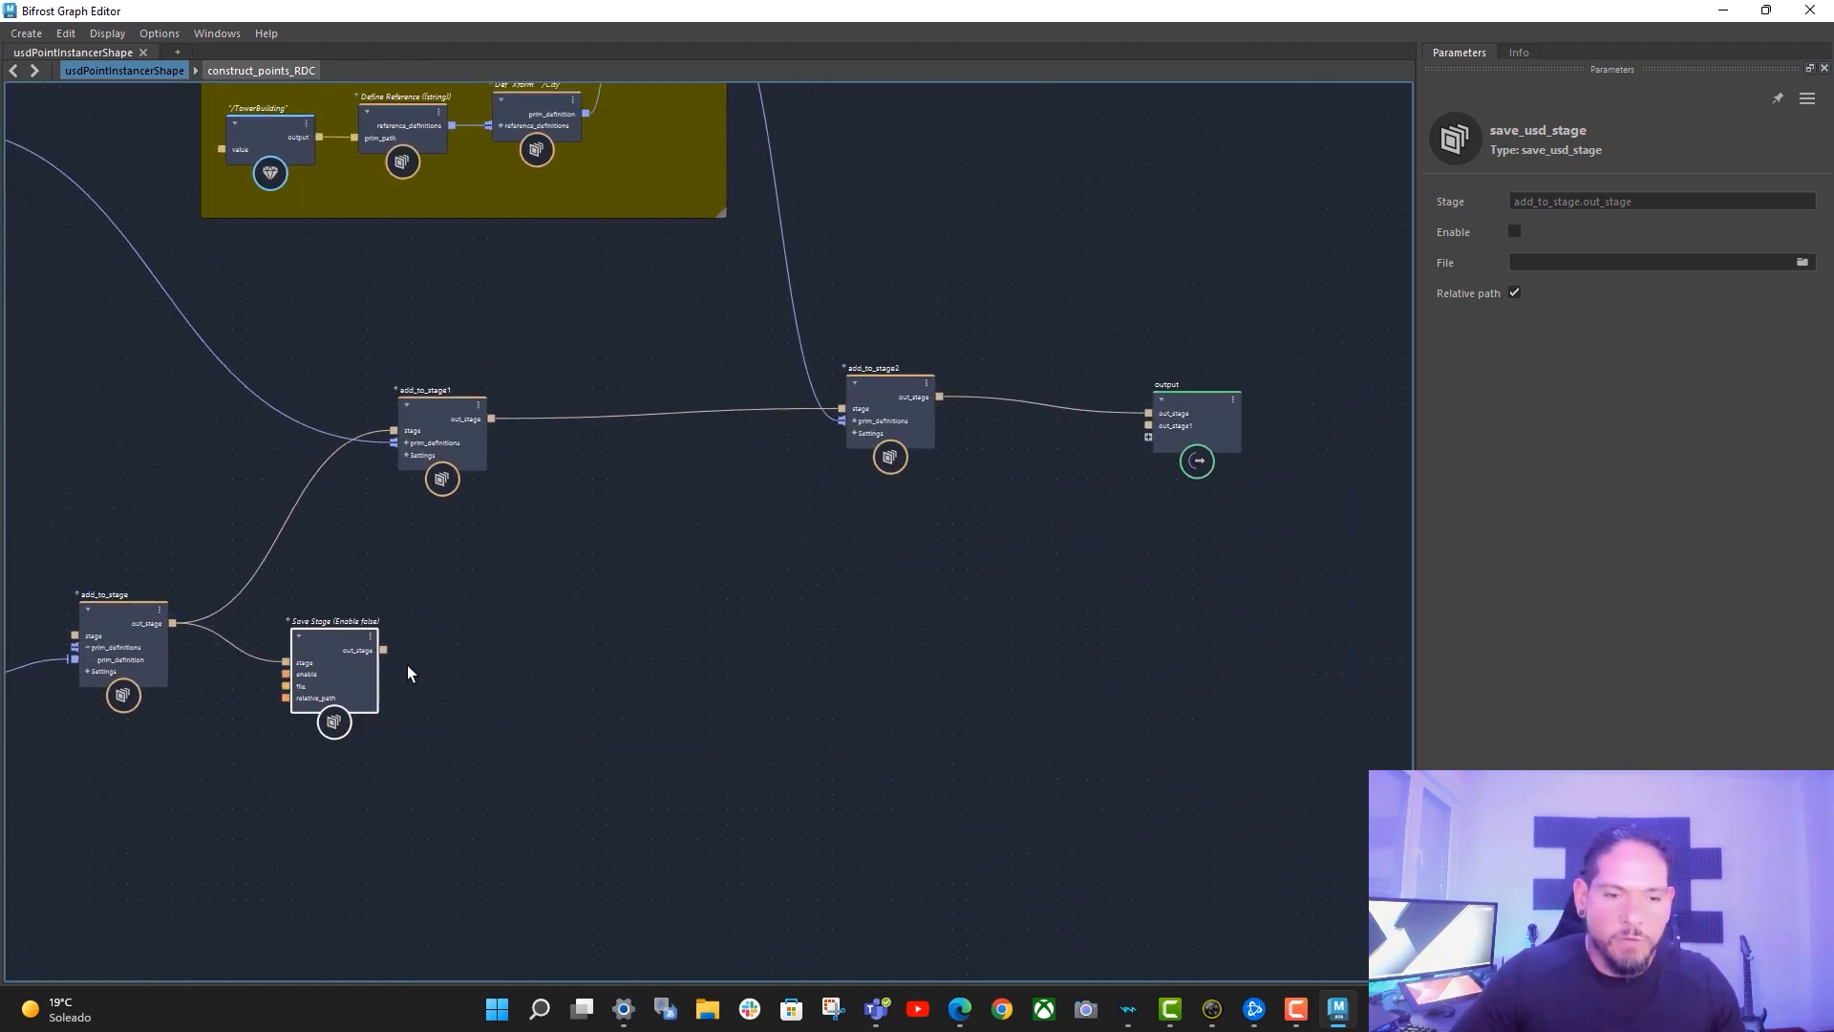
drag(383, 649, 1146, 427)
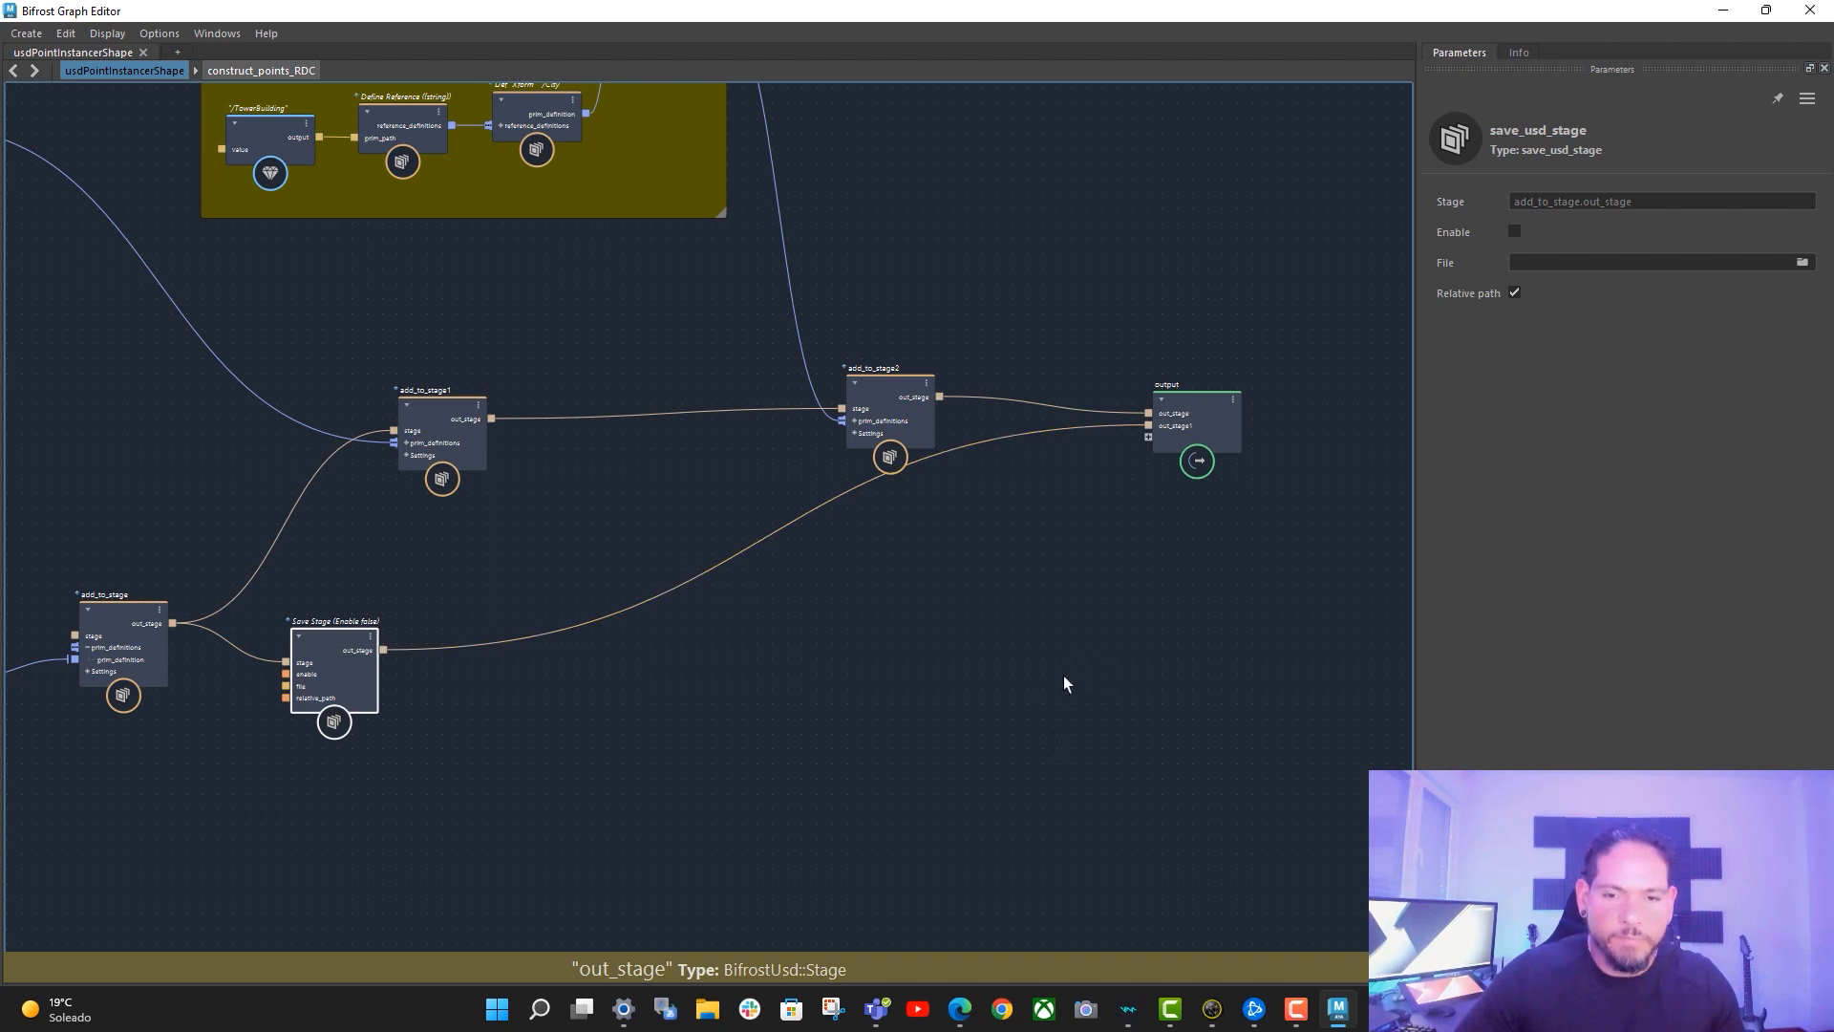
right_click(1181, 427)
click(1253, 460)
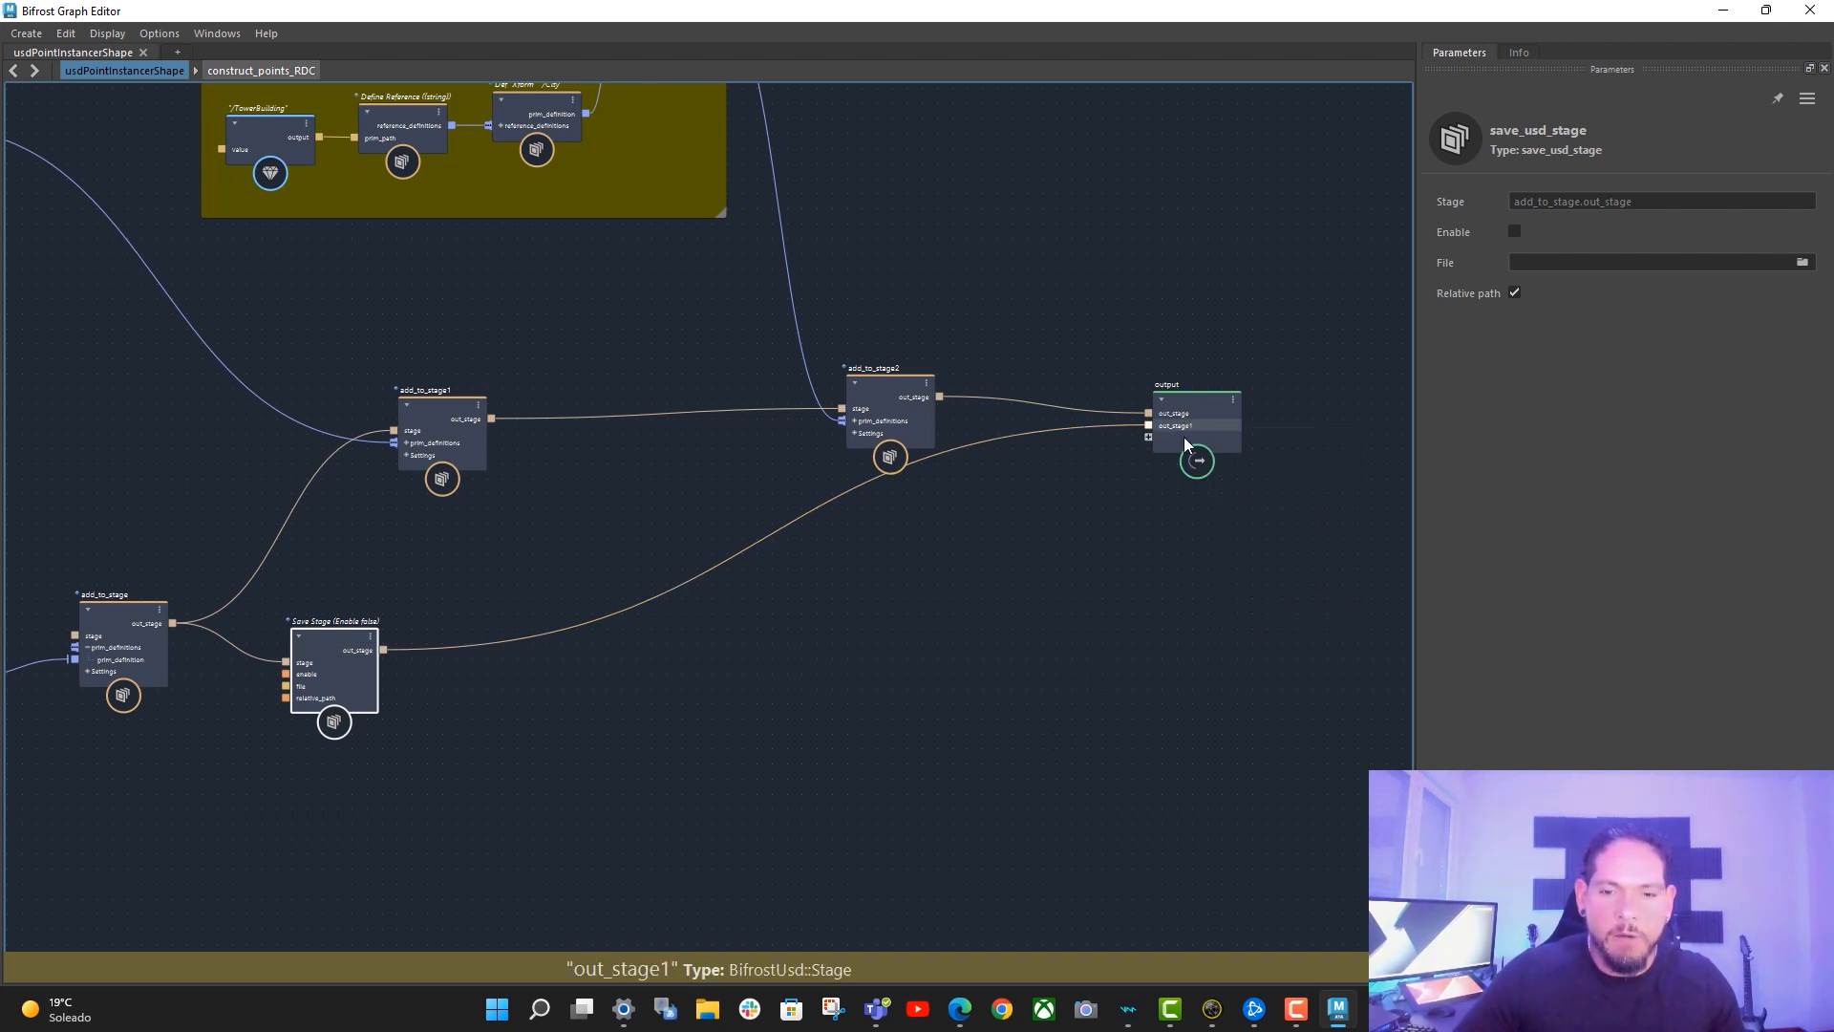
drag(383, 650, 1162, 457)
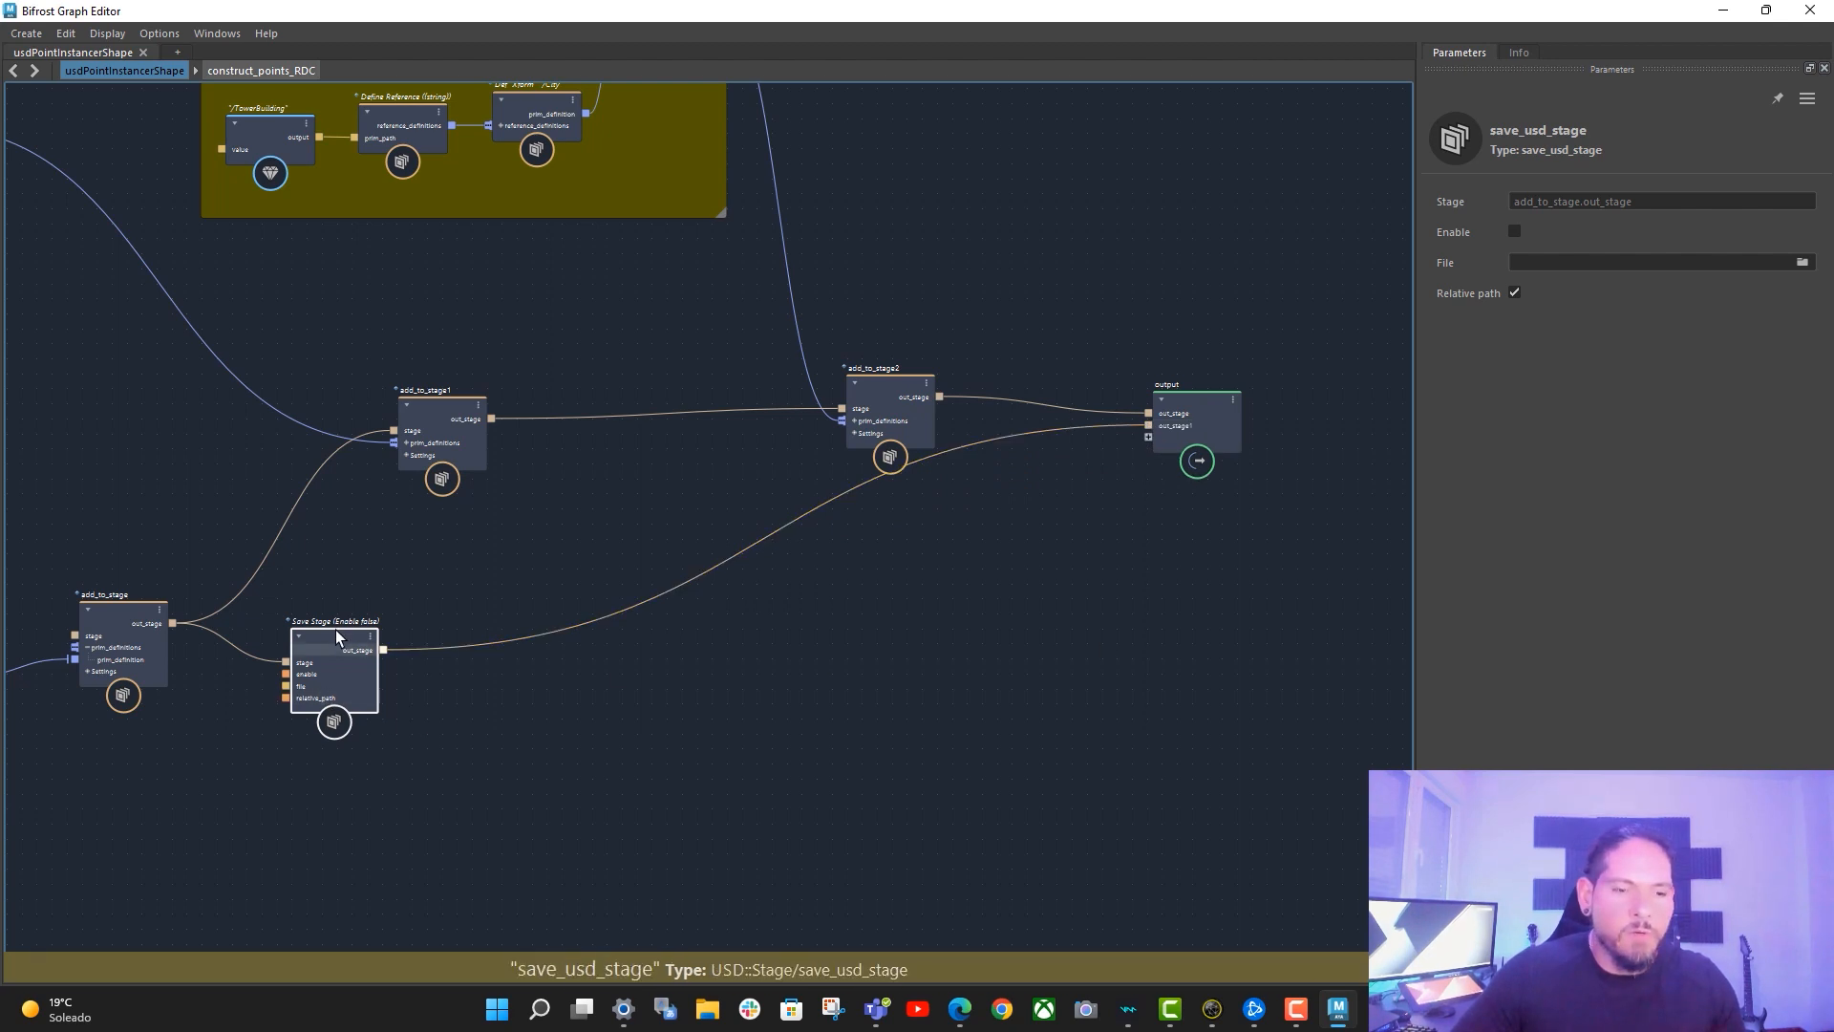
drag(336, 631, 450, 613)
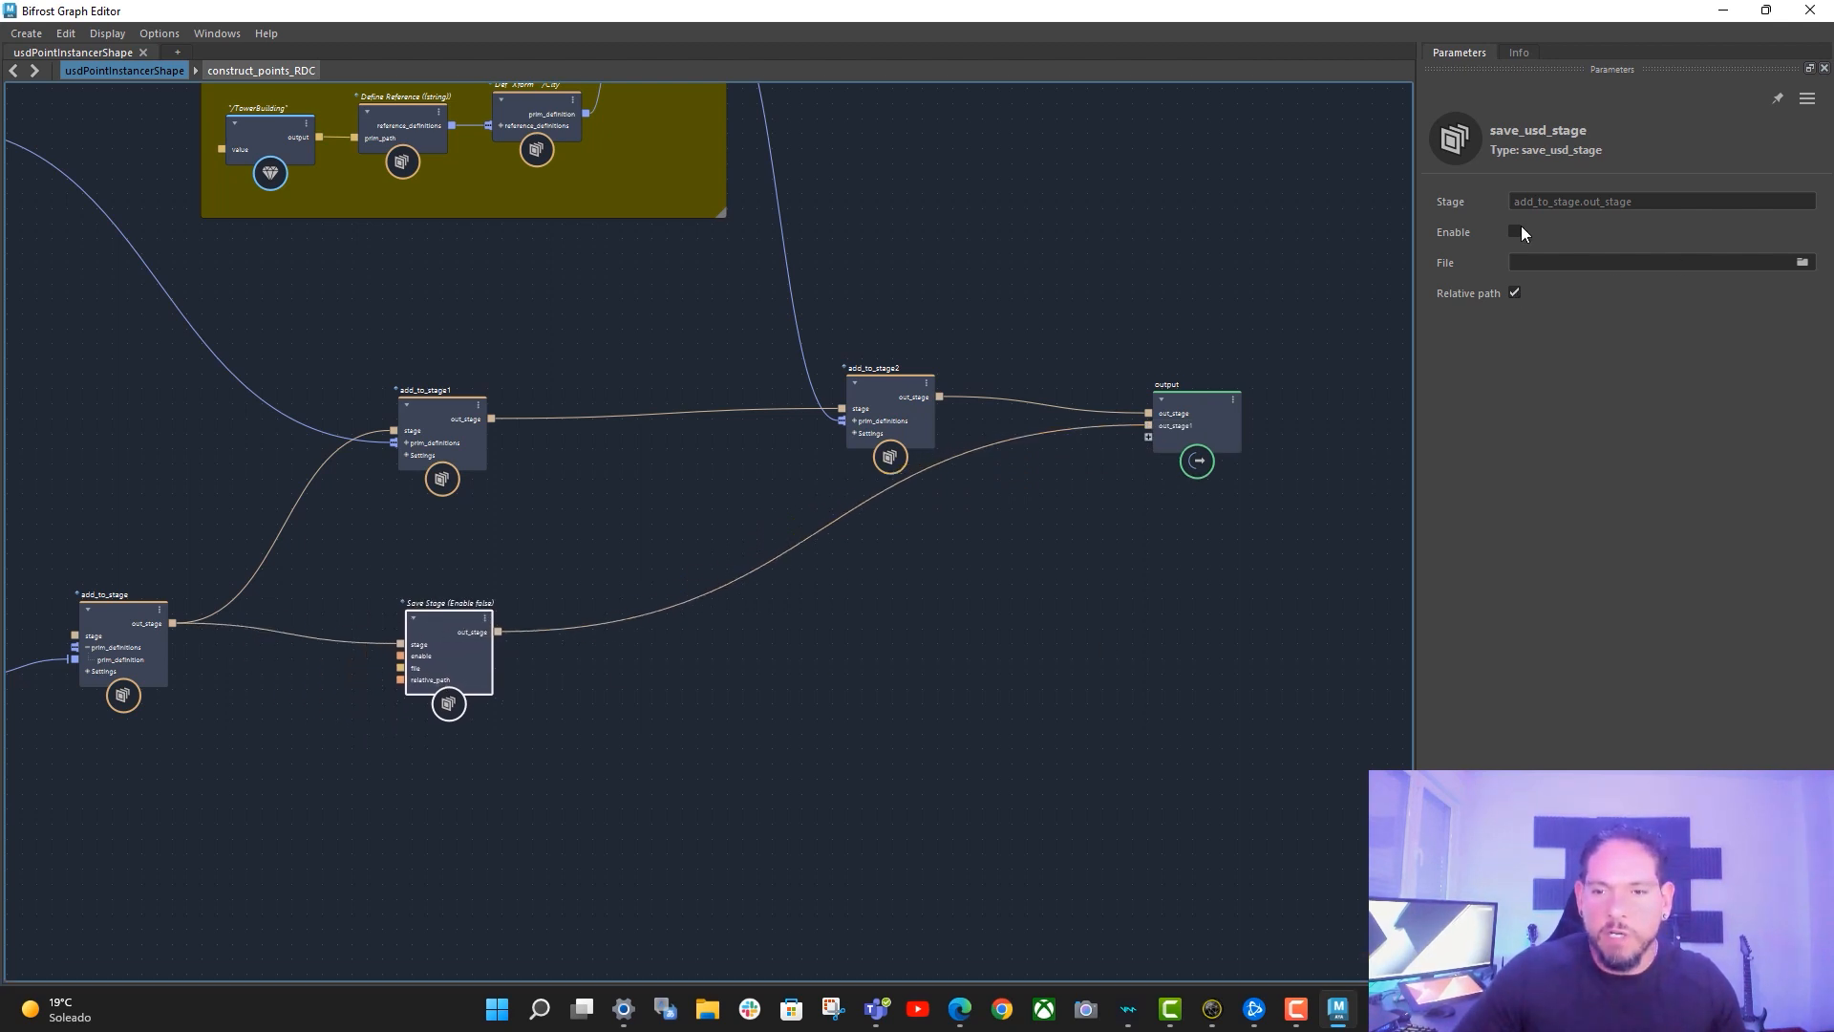
- Set the save_usd_stage node's output file to kkjzhdckjzdf.usd in the Documents folder
click(1803, 264)
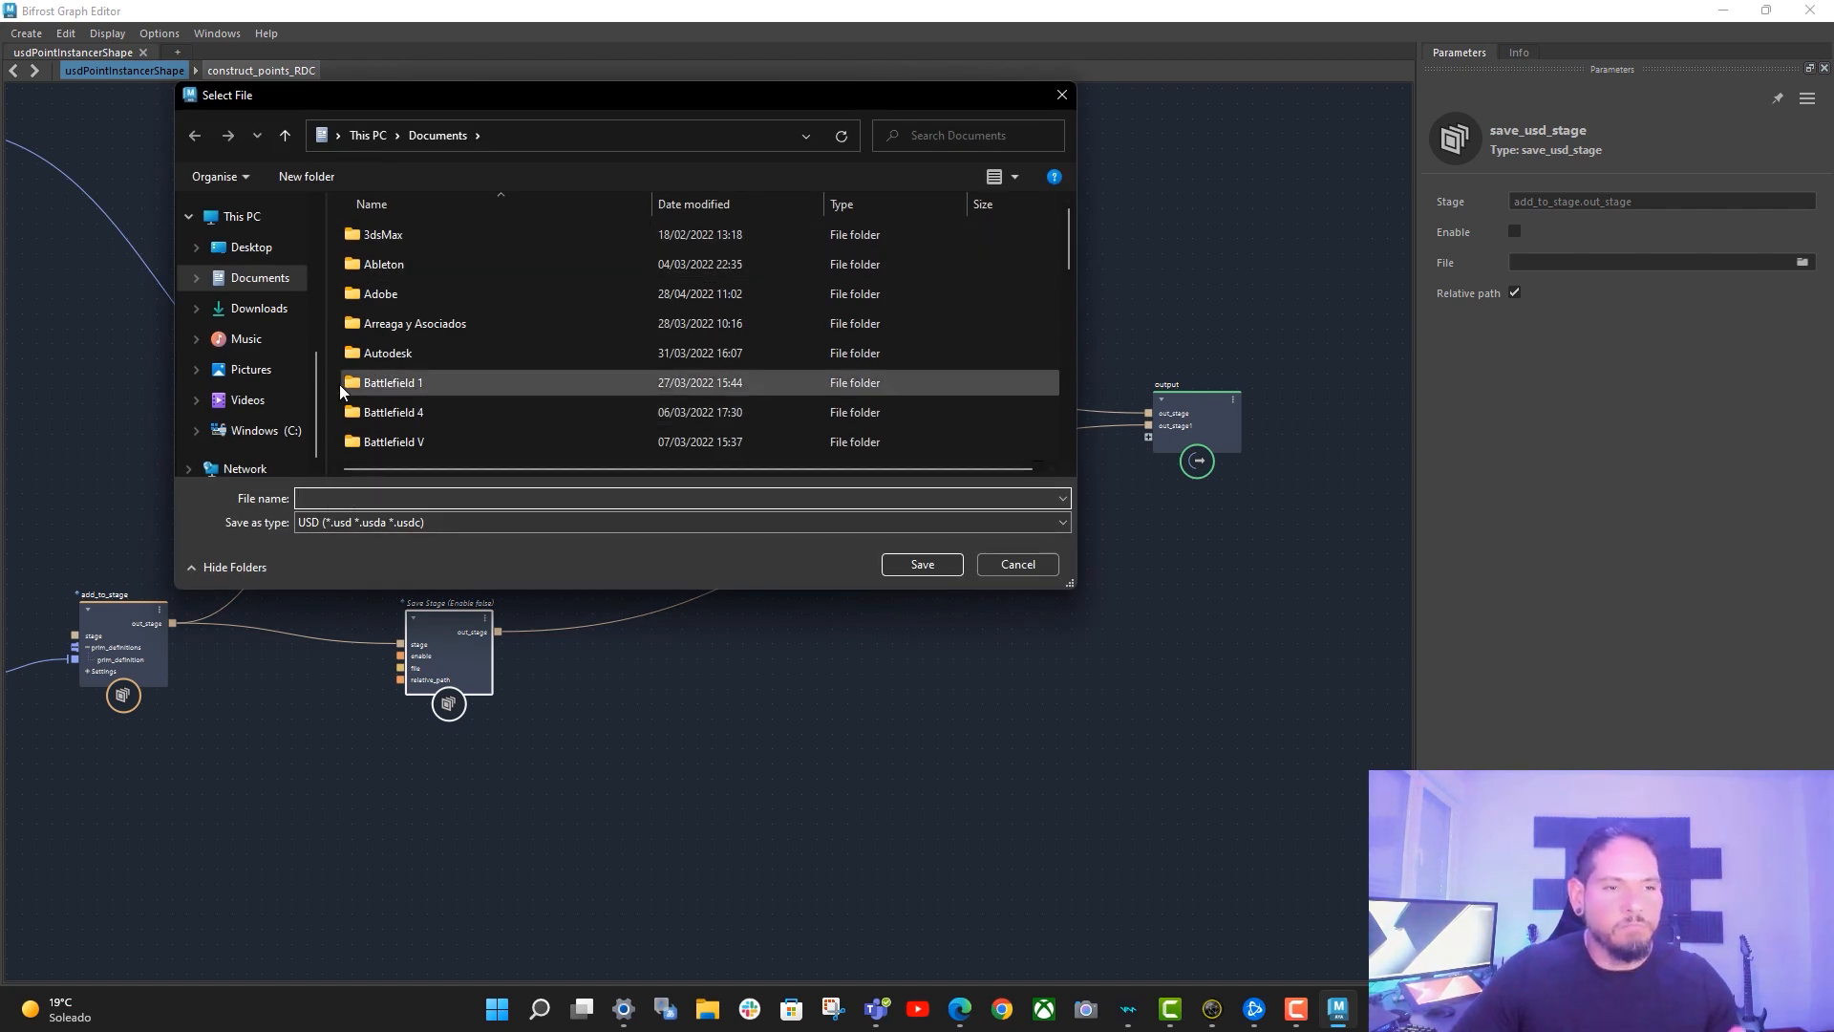
text(kkjzhdckjzd)
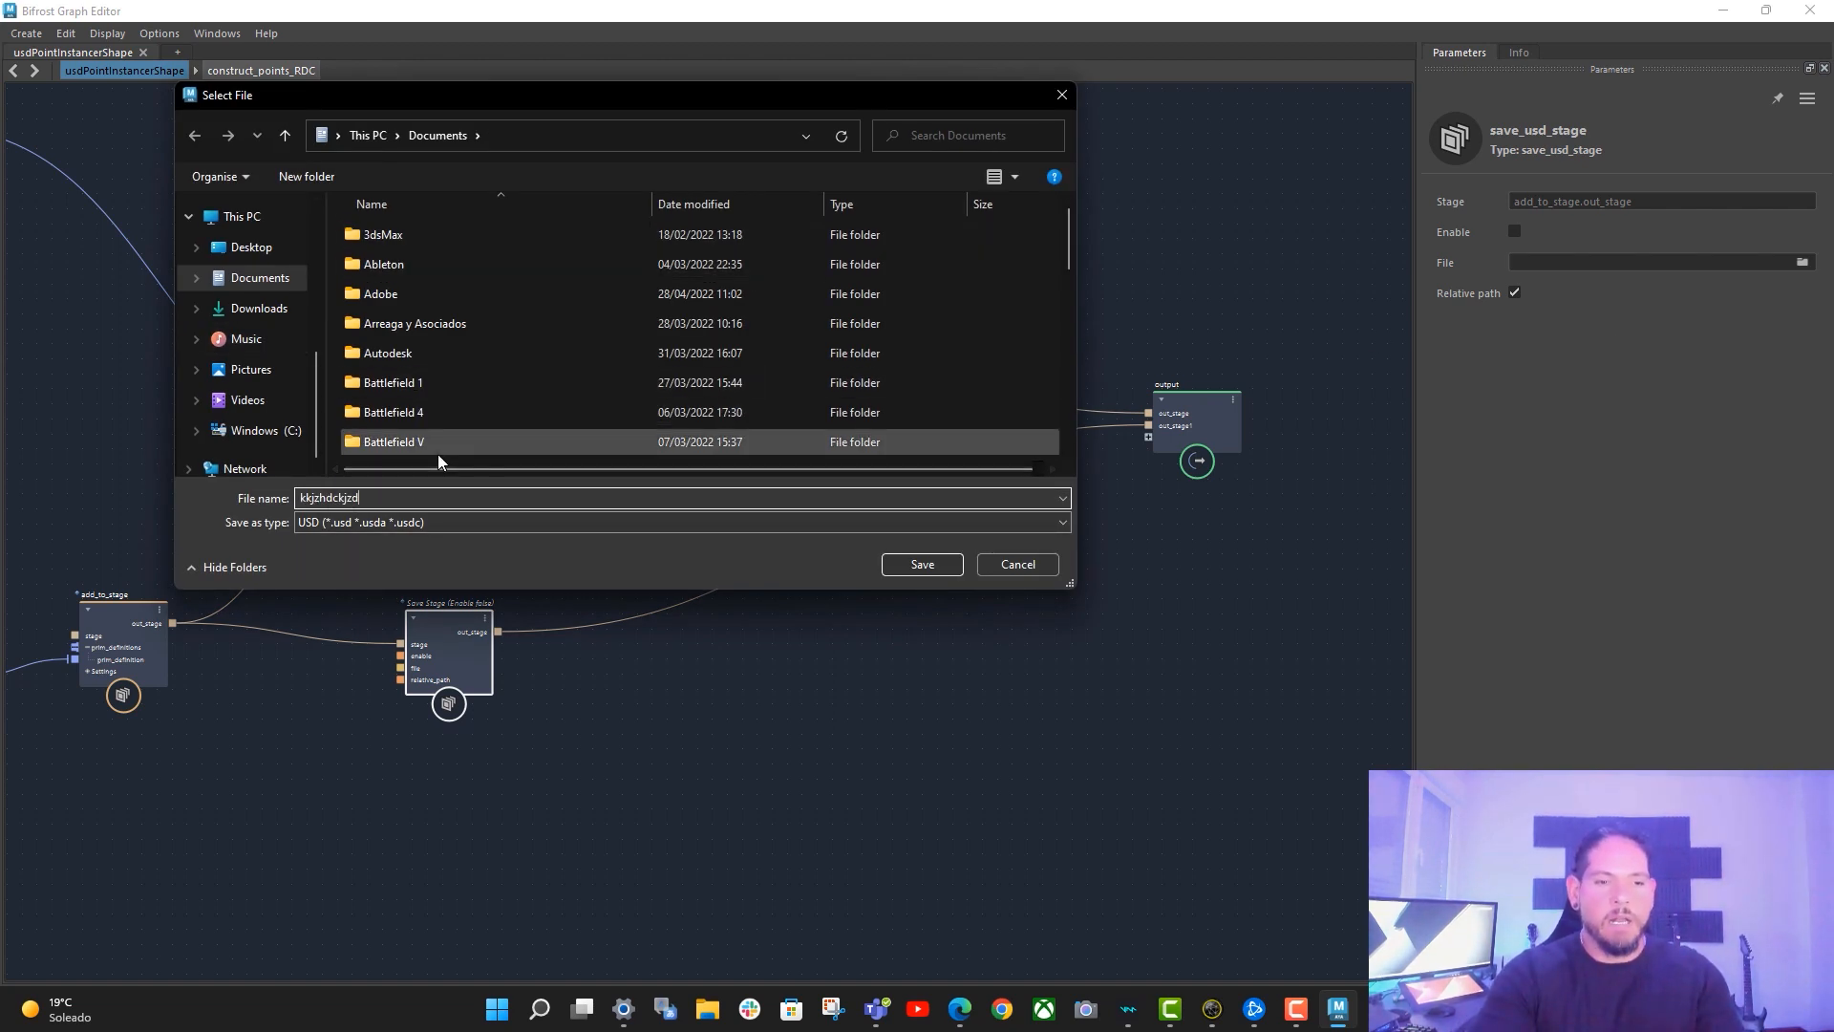
text(f)
click(924, 564)
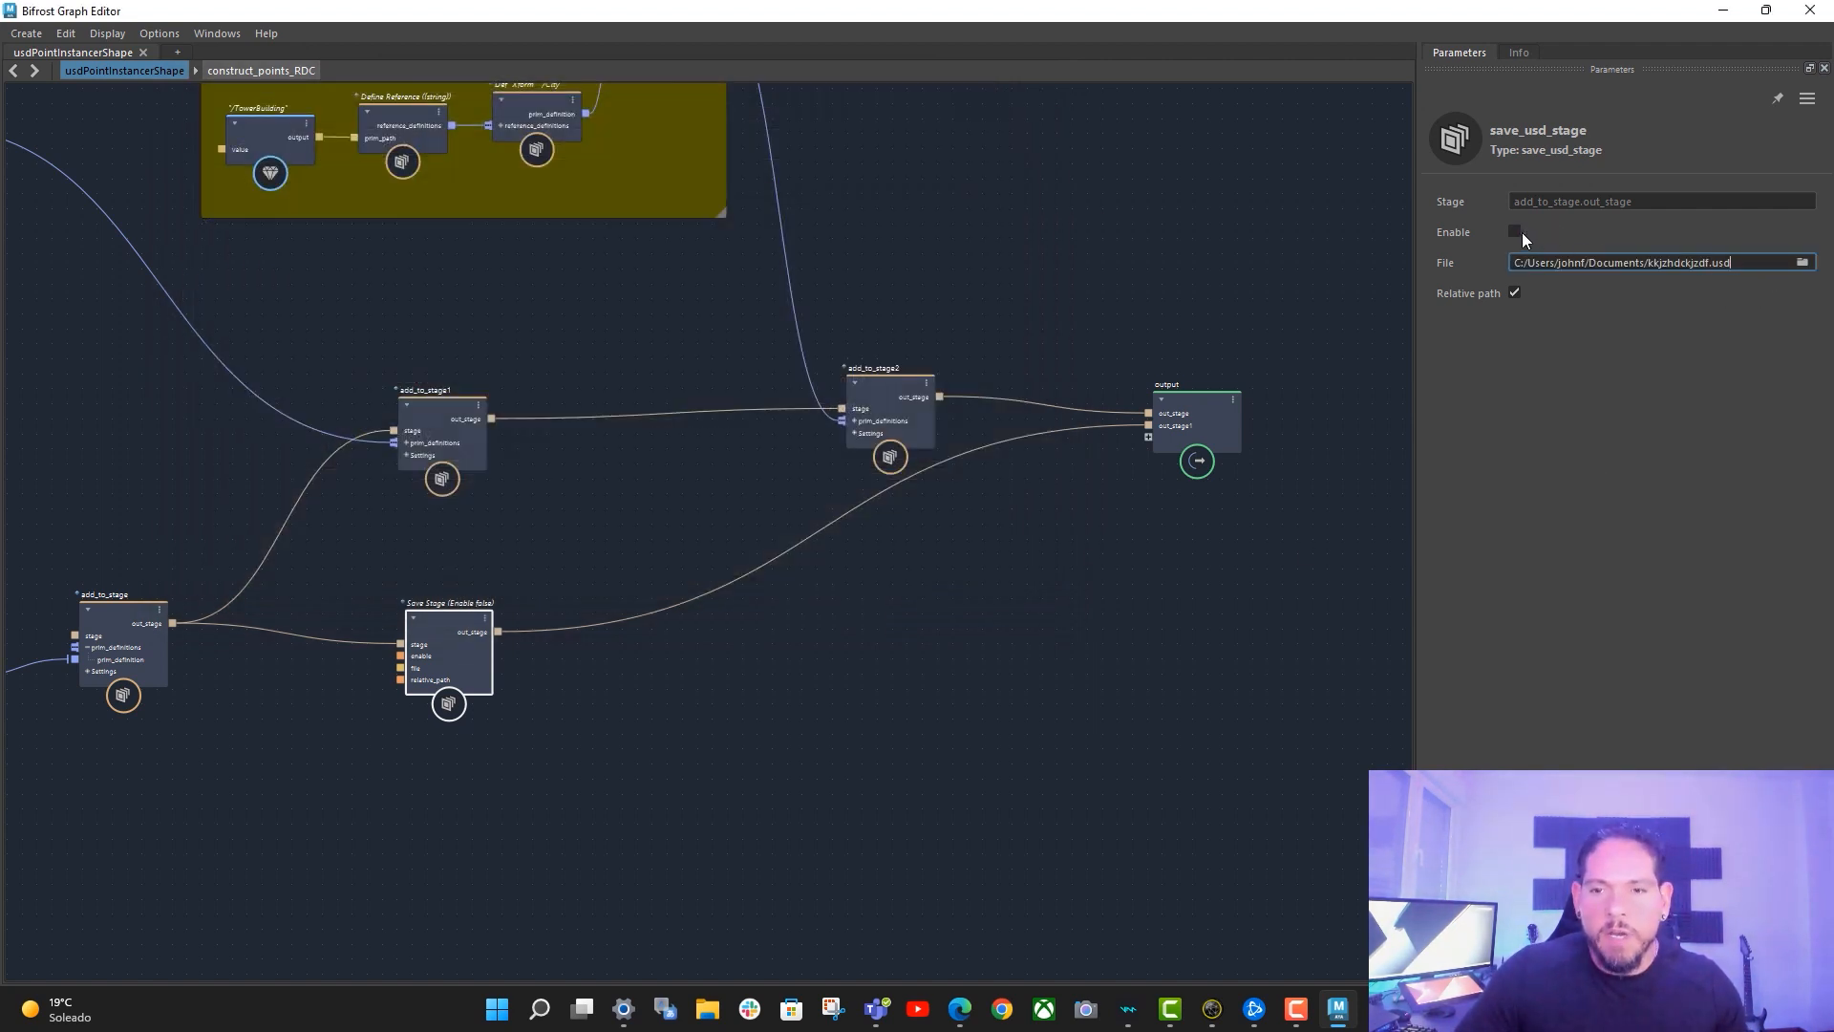
- Delete the save_usd_stage node and remove the leftover connection from add_to_stage to the output node's out_stage1 port
click(925, 718)
drag(462, 626, 455, 625)
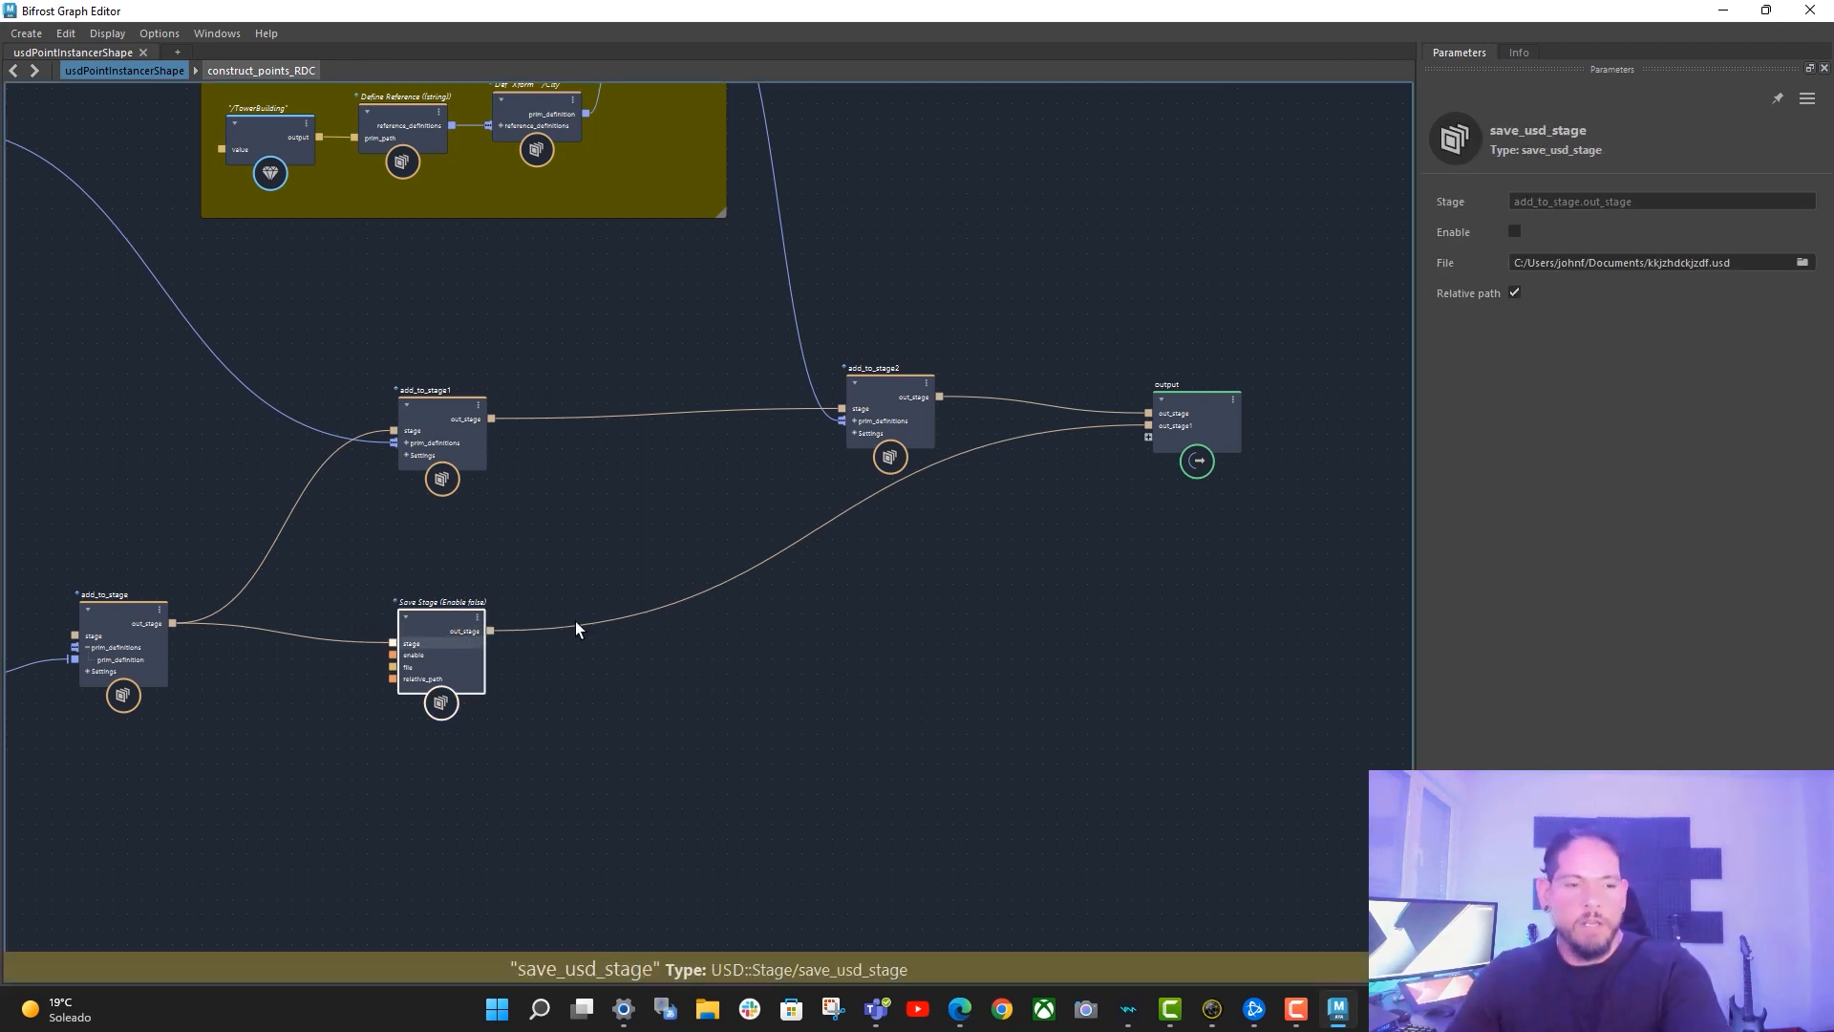
key(Delete)
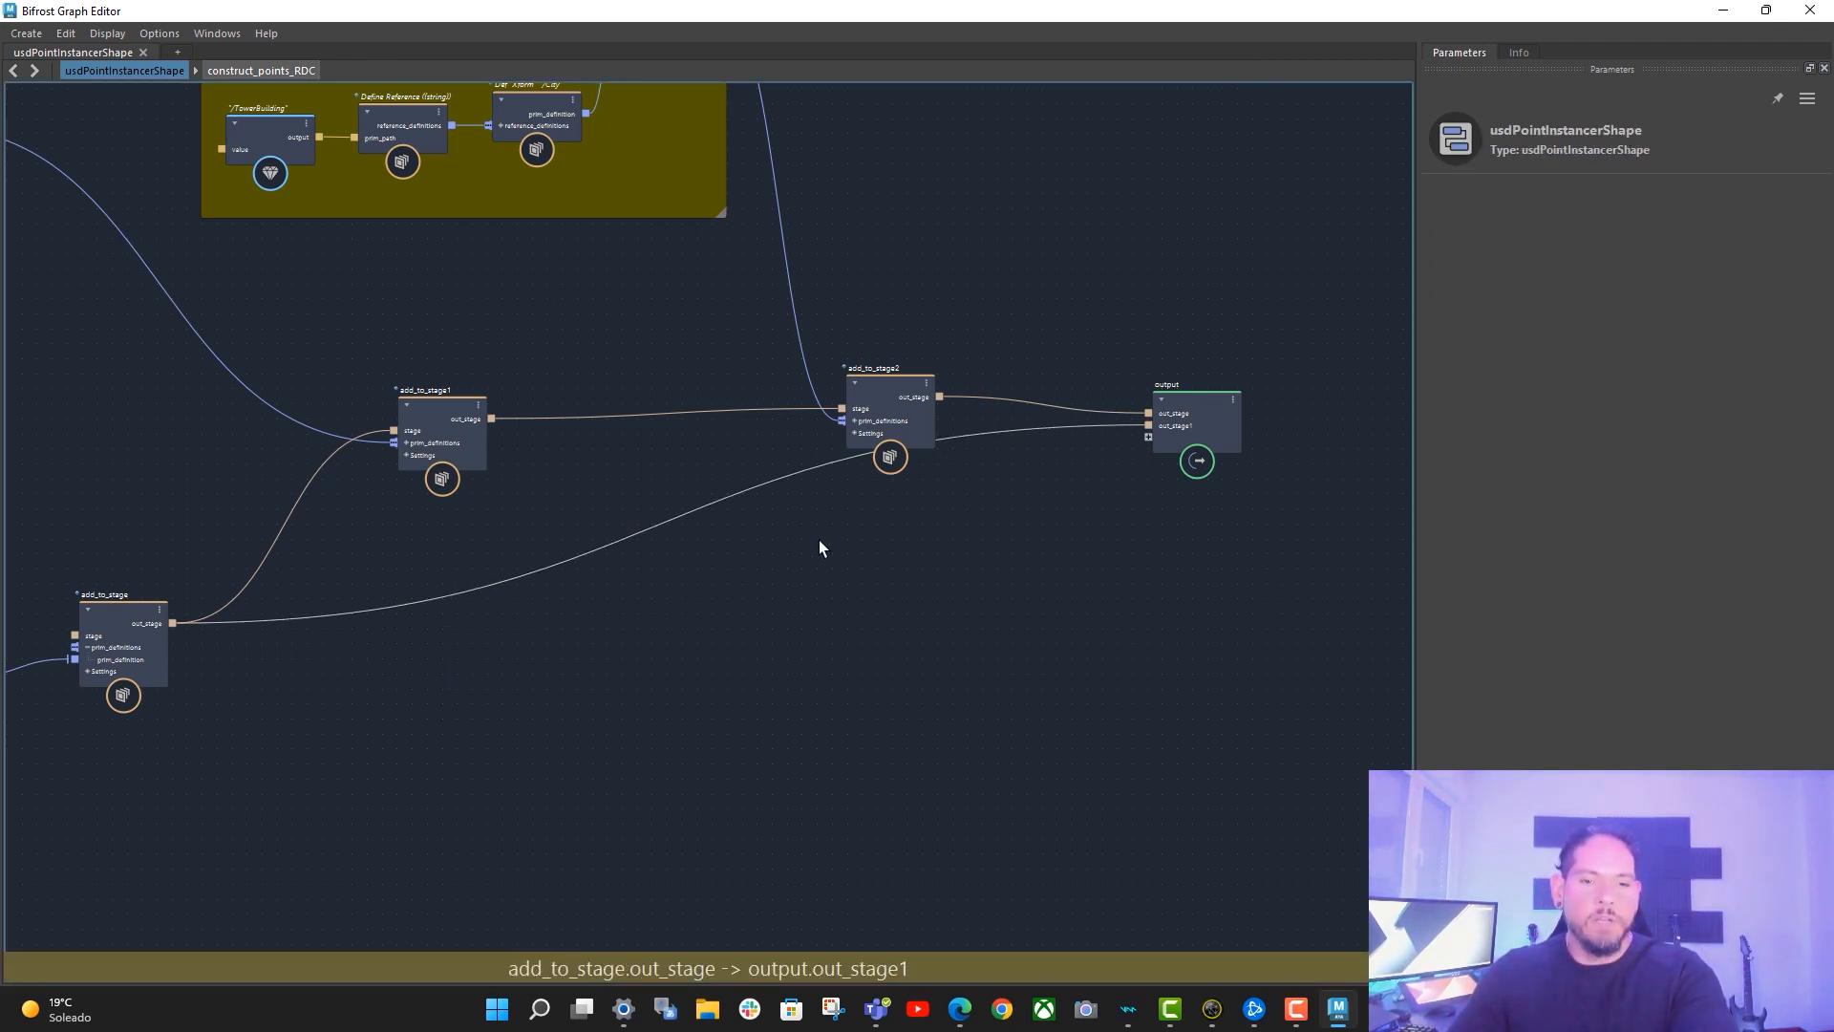
alt+middle_drag(718, 586, 763, 635)
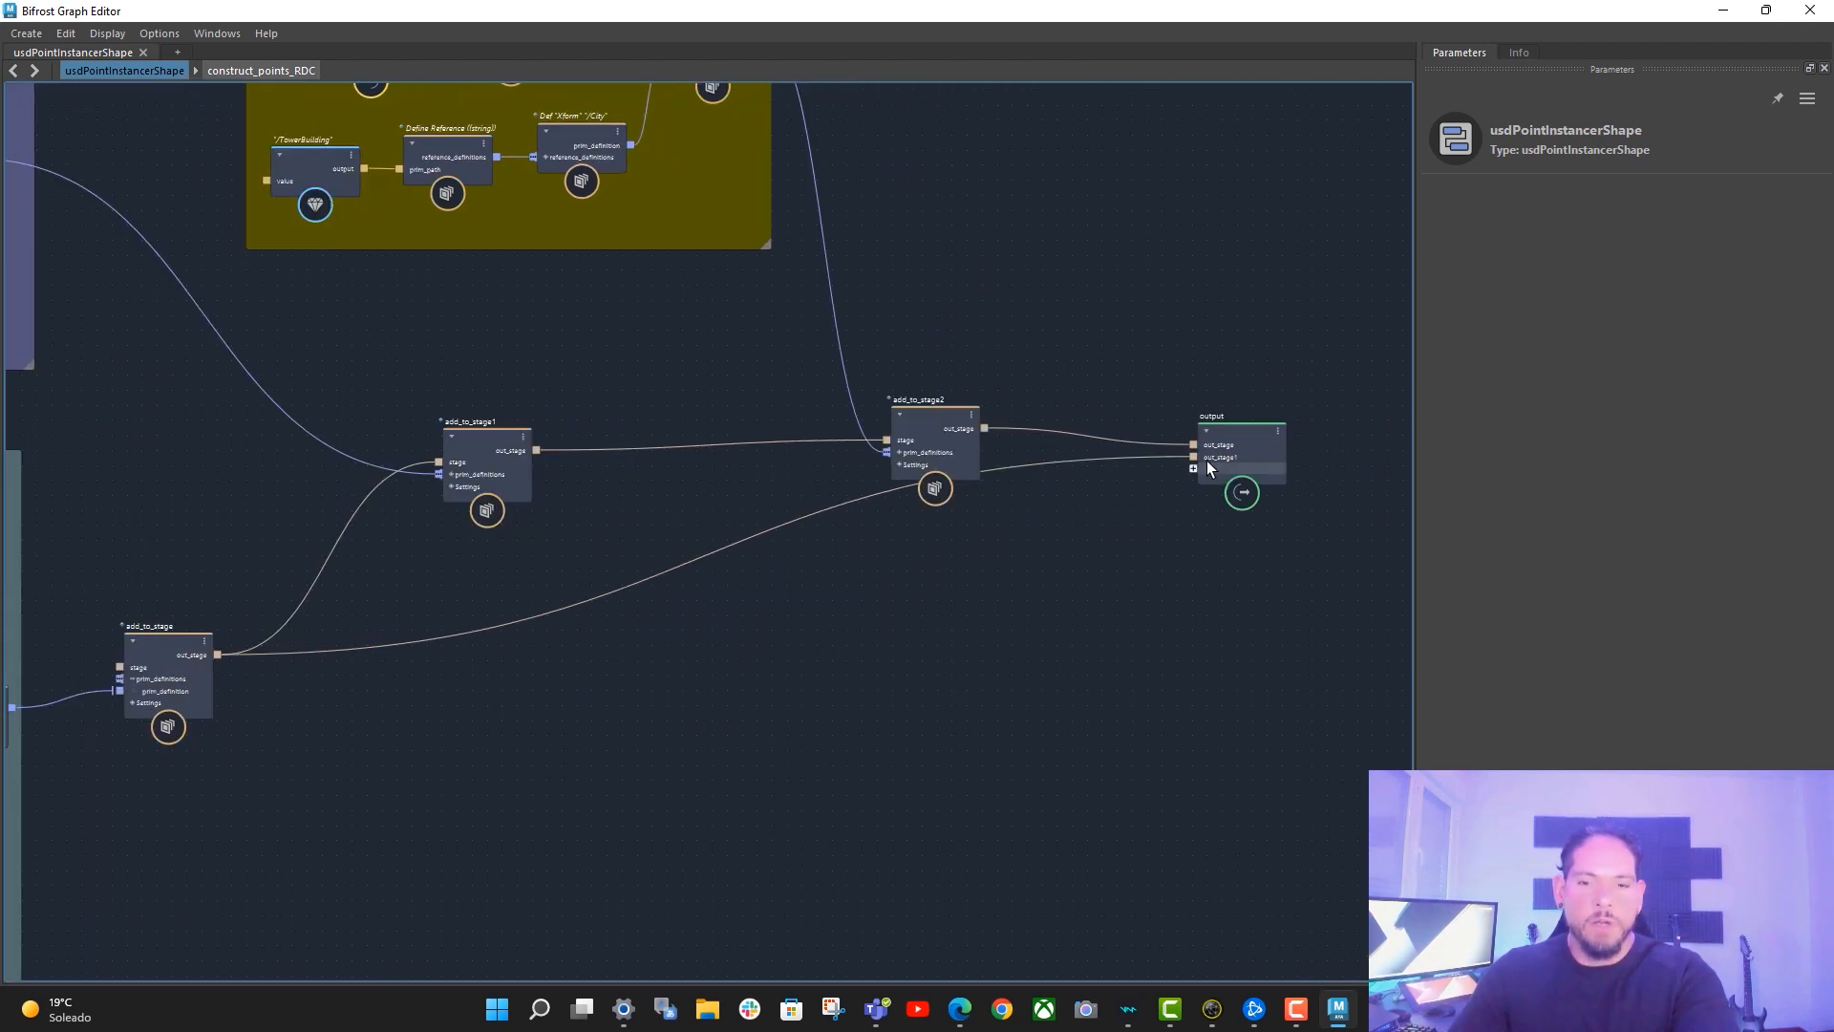
right_click(1217, 459)
click(1259, 485)
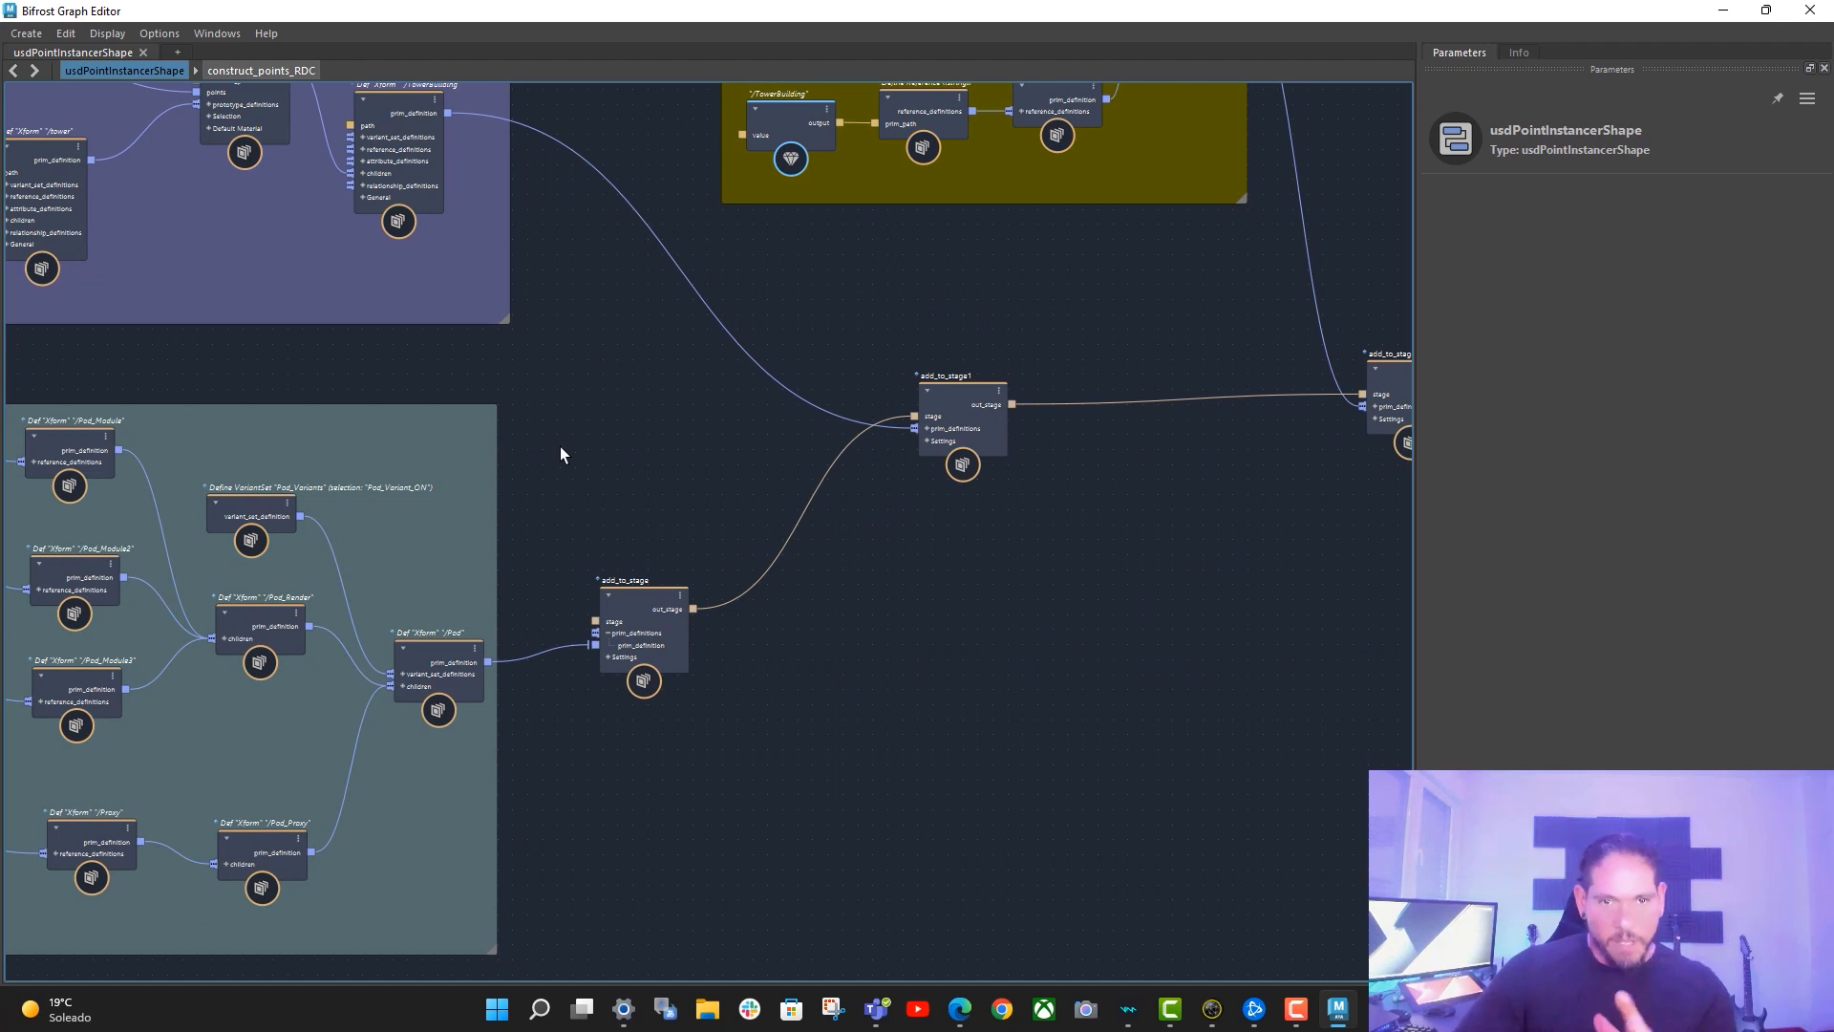
- Trace the pod and tower groups through their add_to_stage nodes and inspect the pPlaneShape1 node in the yellow city group
alt+middle_drag(560, 445, 1029, 615)
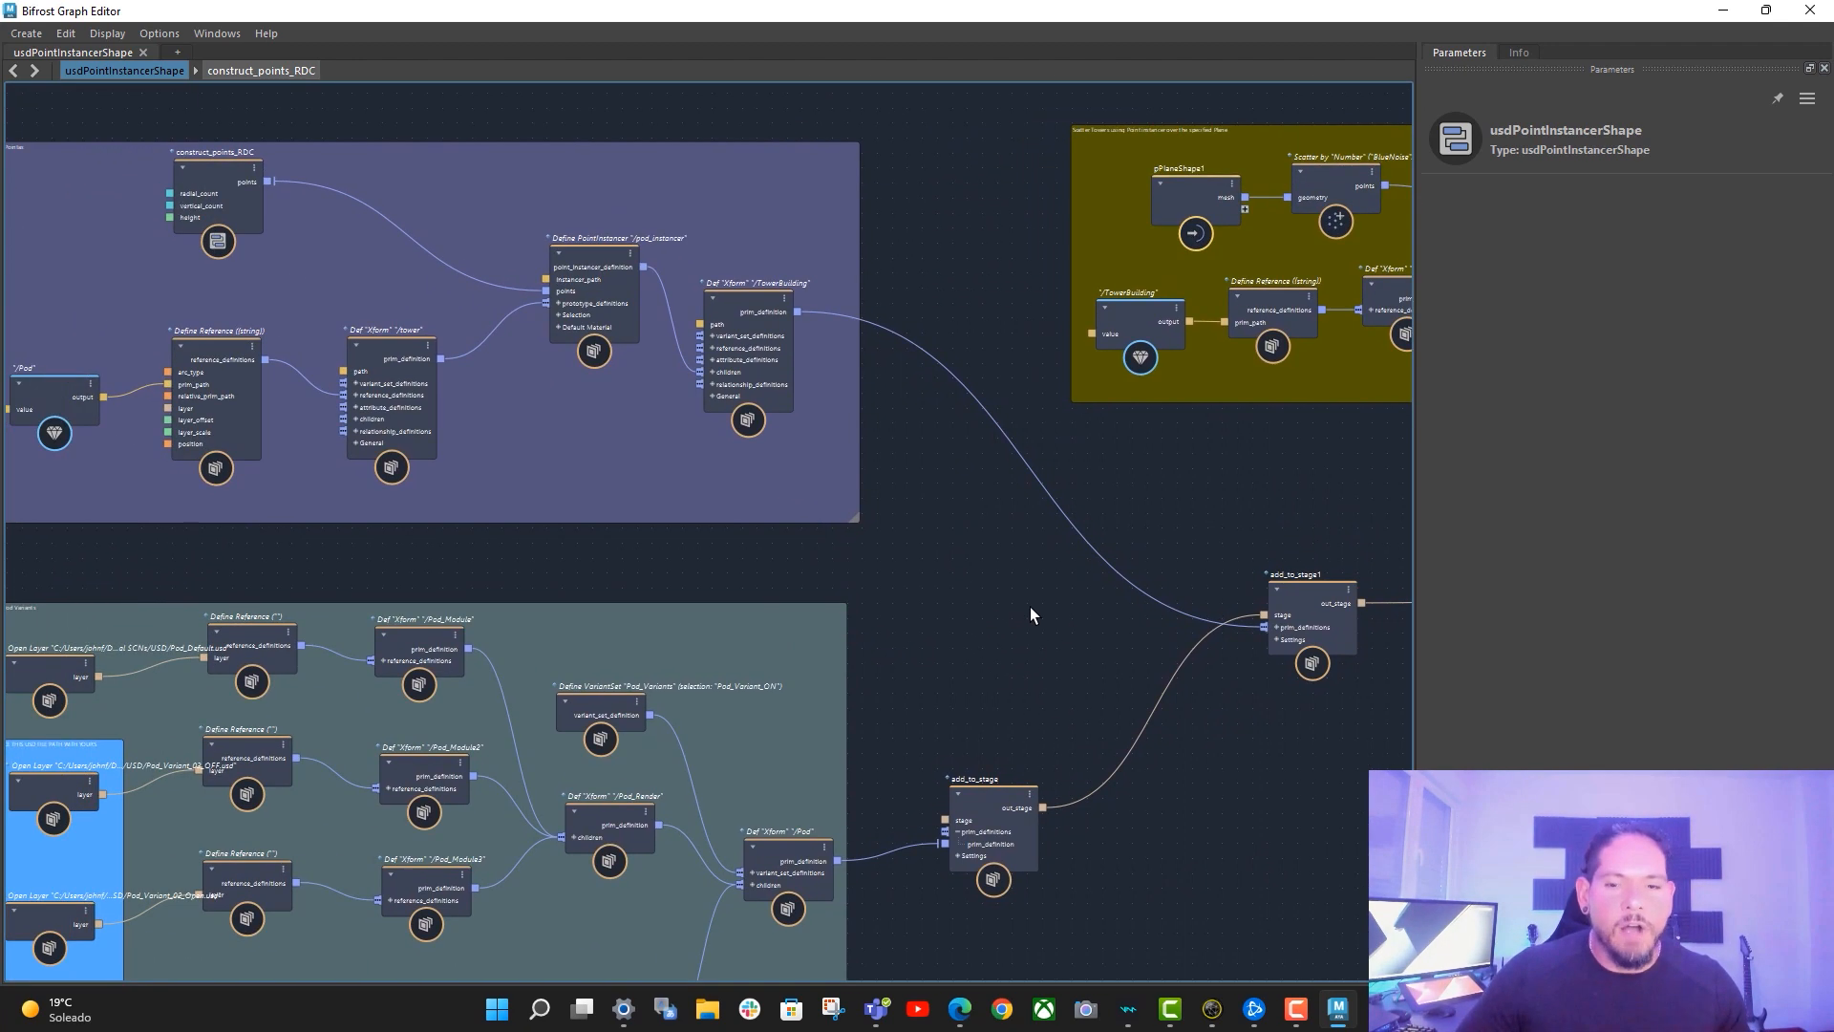
alt+middle_drag(868, 604, 610, 594)
alt+middle_drag(1211, 501, 1105, 514)
mouse_move(712, 578)
alt+middle_down()
mouse_move(1245, 541)
mouse_move(1028, 582)
mouse_move(1123, 592)
alt+middle_up()
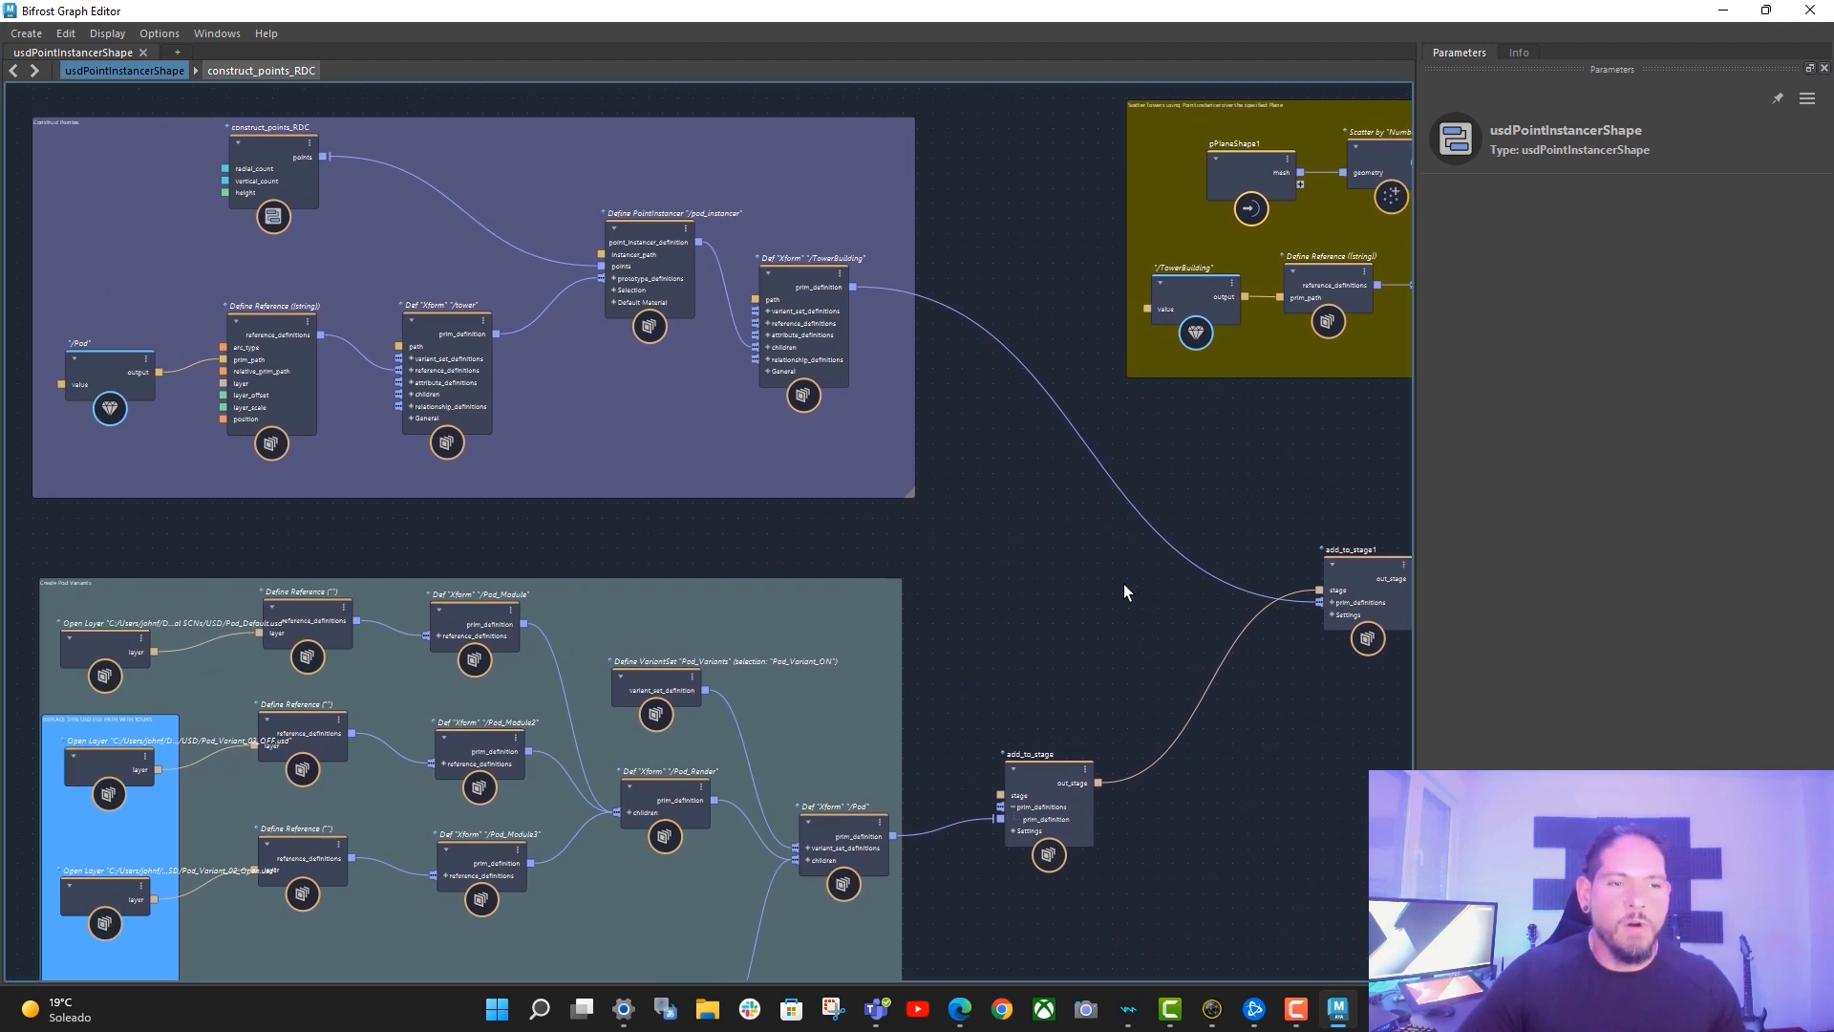
alt+middle_drag(822, 628, 402, 655)
alt+middle_drag(1007, 520, 874, 544)
mouse_move(901, 169)
mouse_down()
mouse_move(940, 156)
mouse_move(902, 162)
mouse_up()
click(680, 196)
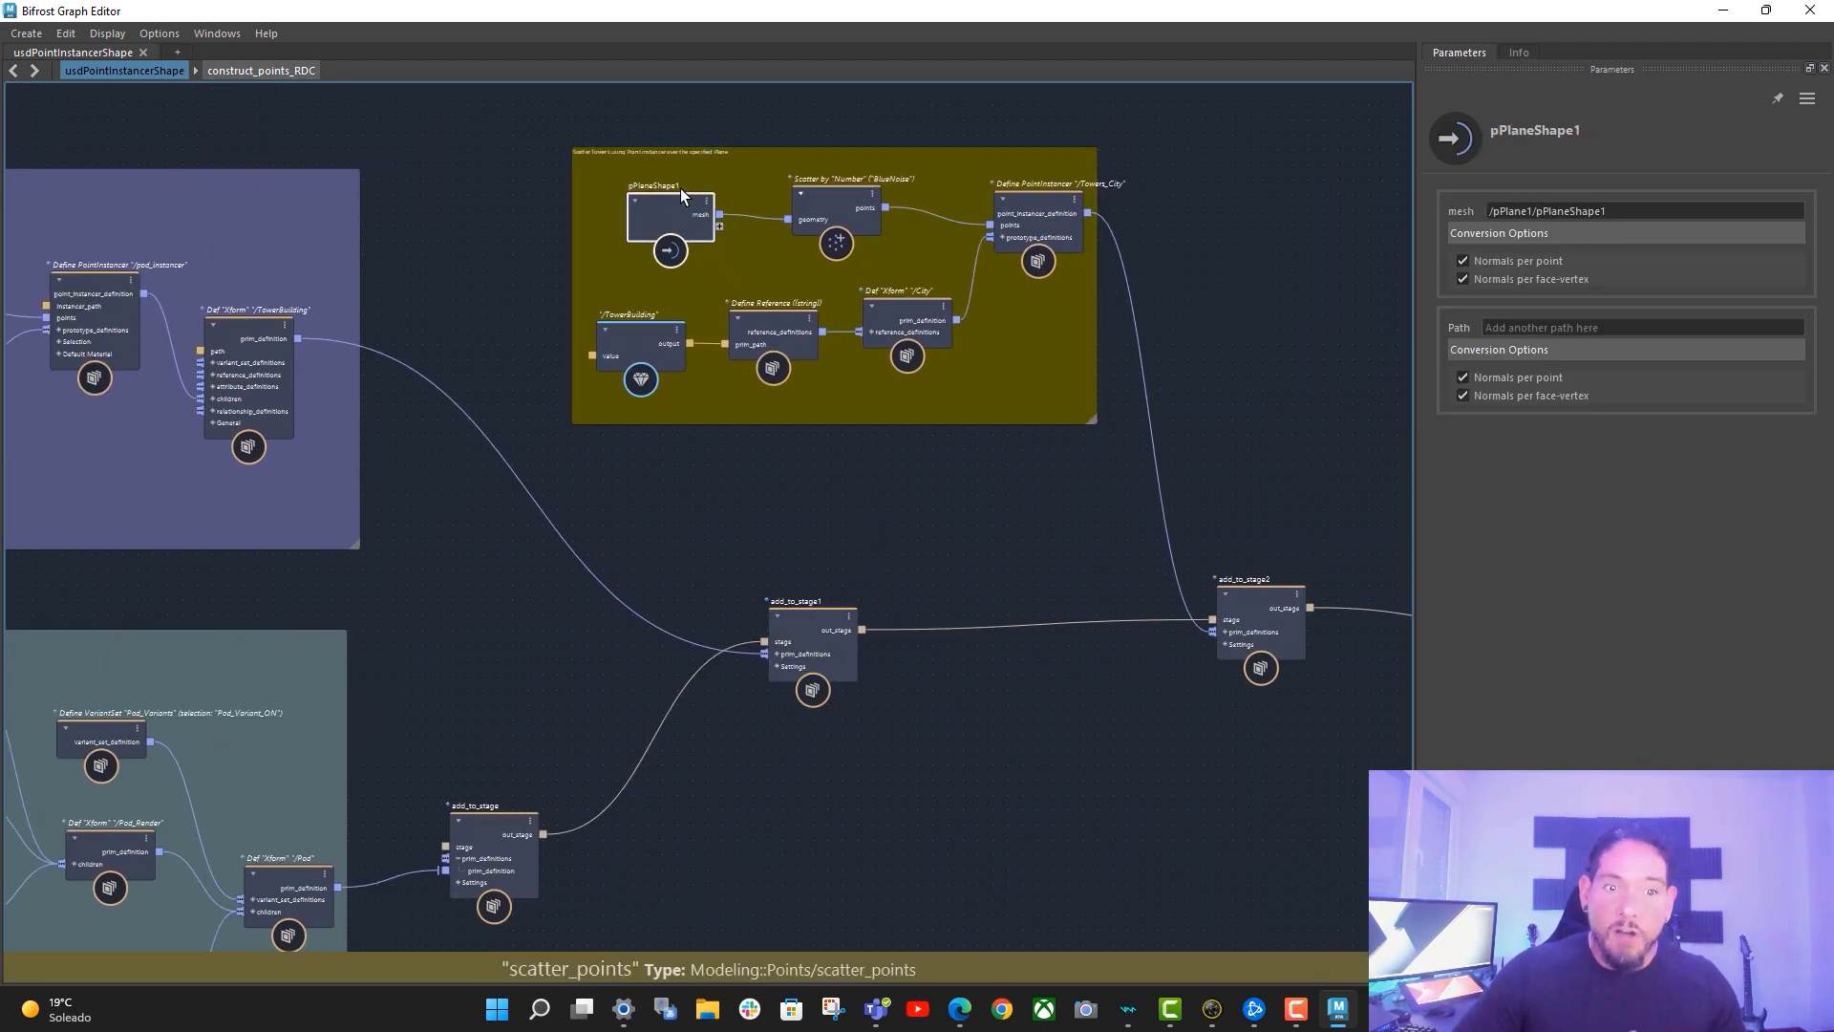
- Inspect the BlueNoise scatter node and the TowerBuilding prim, and follow the city group's output into the add_to_stage2 node
click(864, 184)
alt+middle_drag(860, 483, 944, 284)
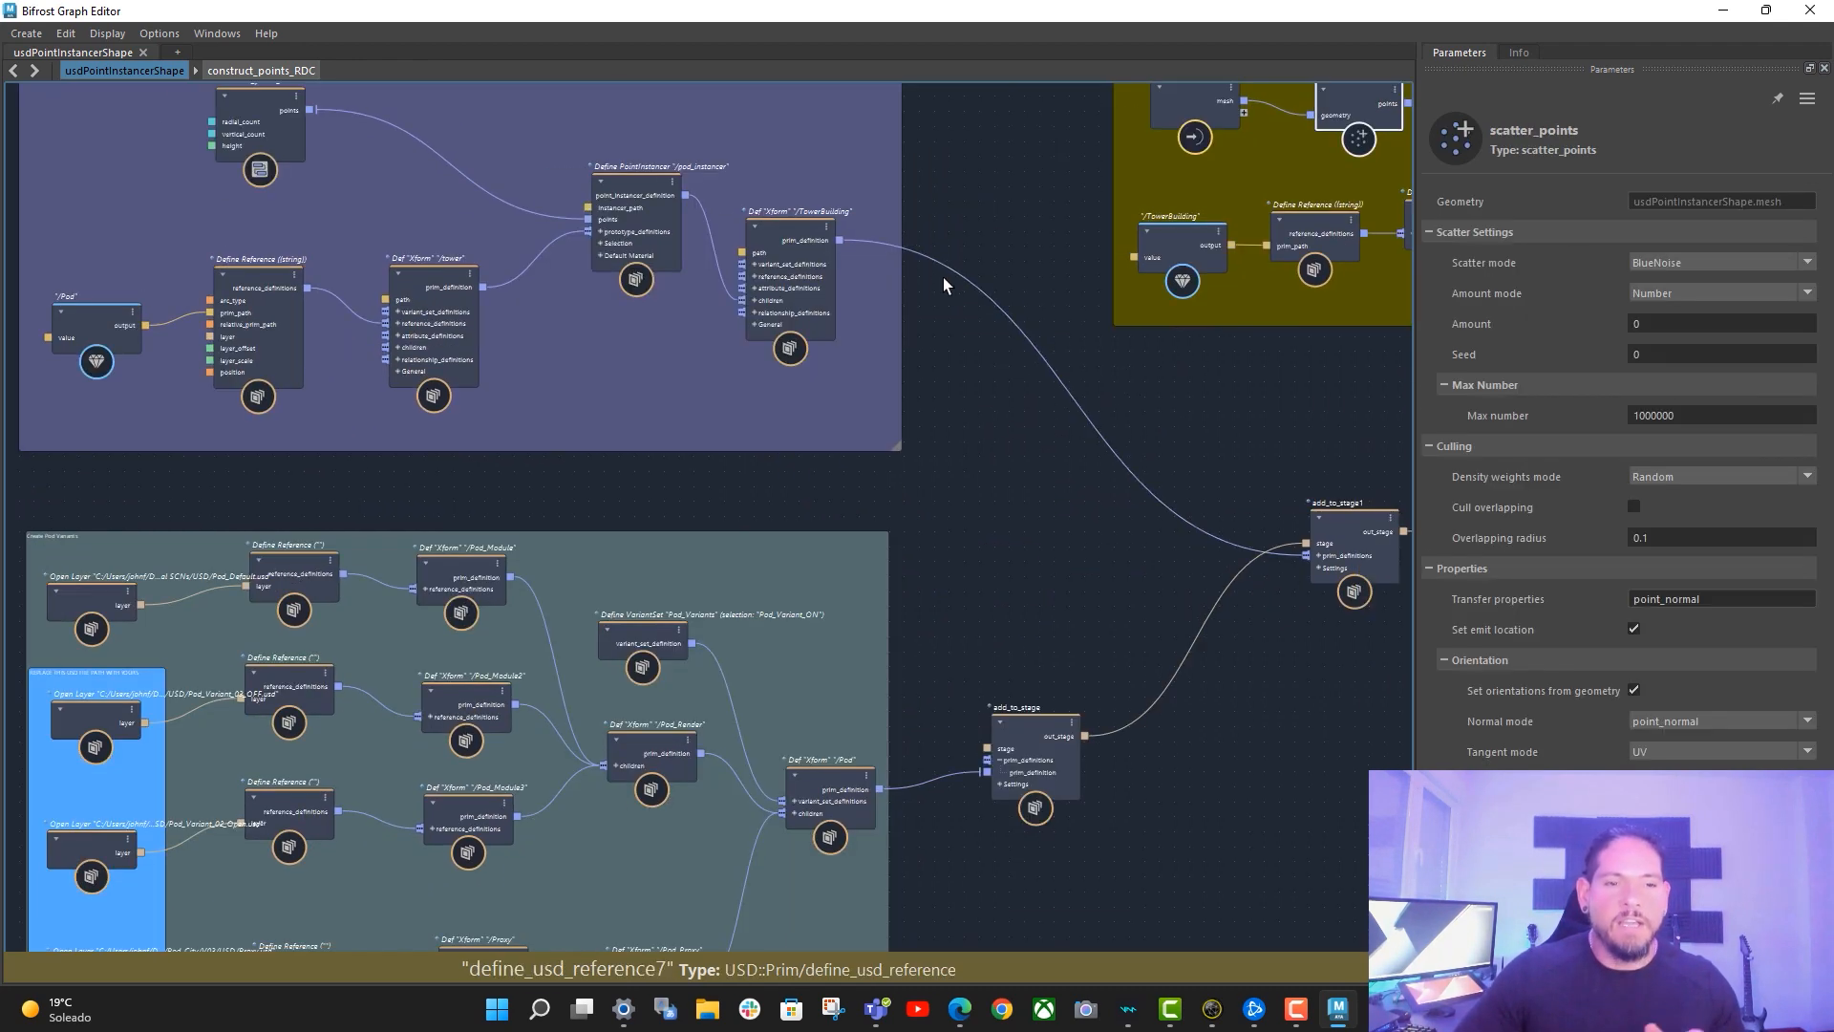
click(807, 229)
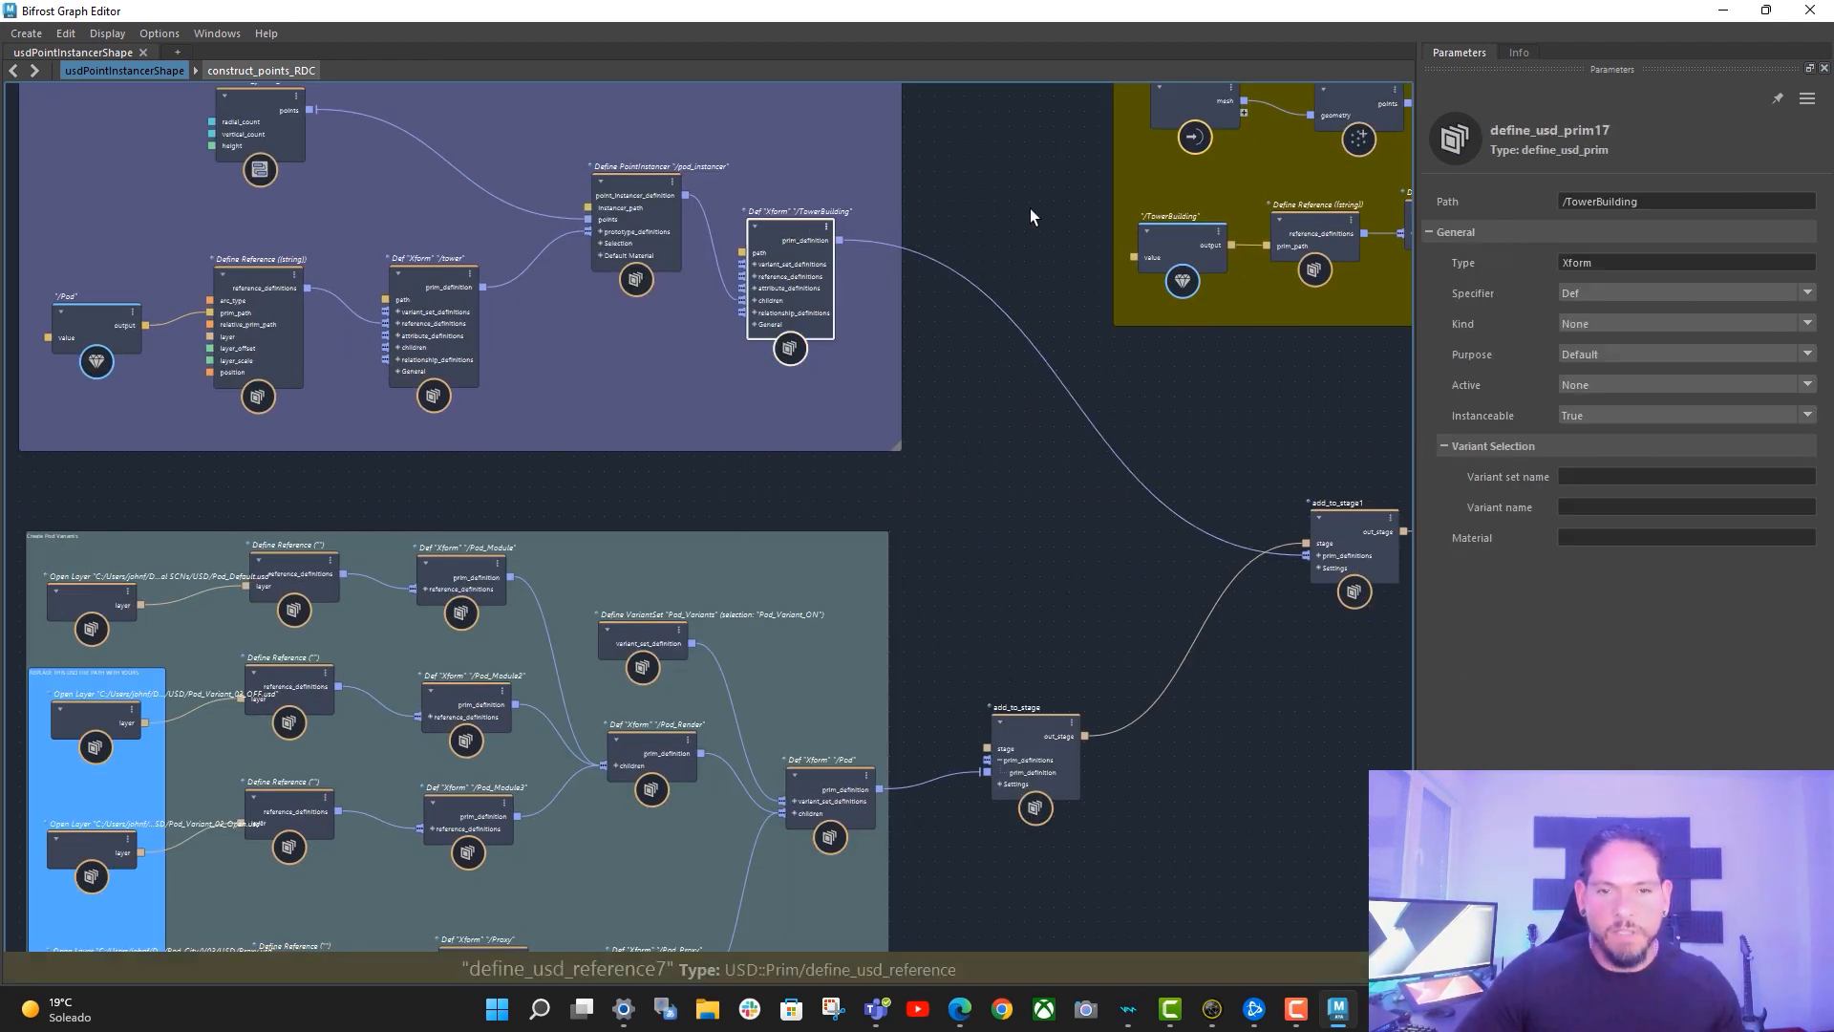
alt+middle_drag(1030, 210, 690, 271)
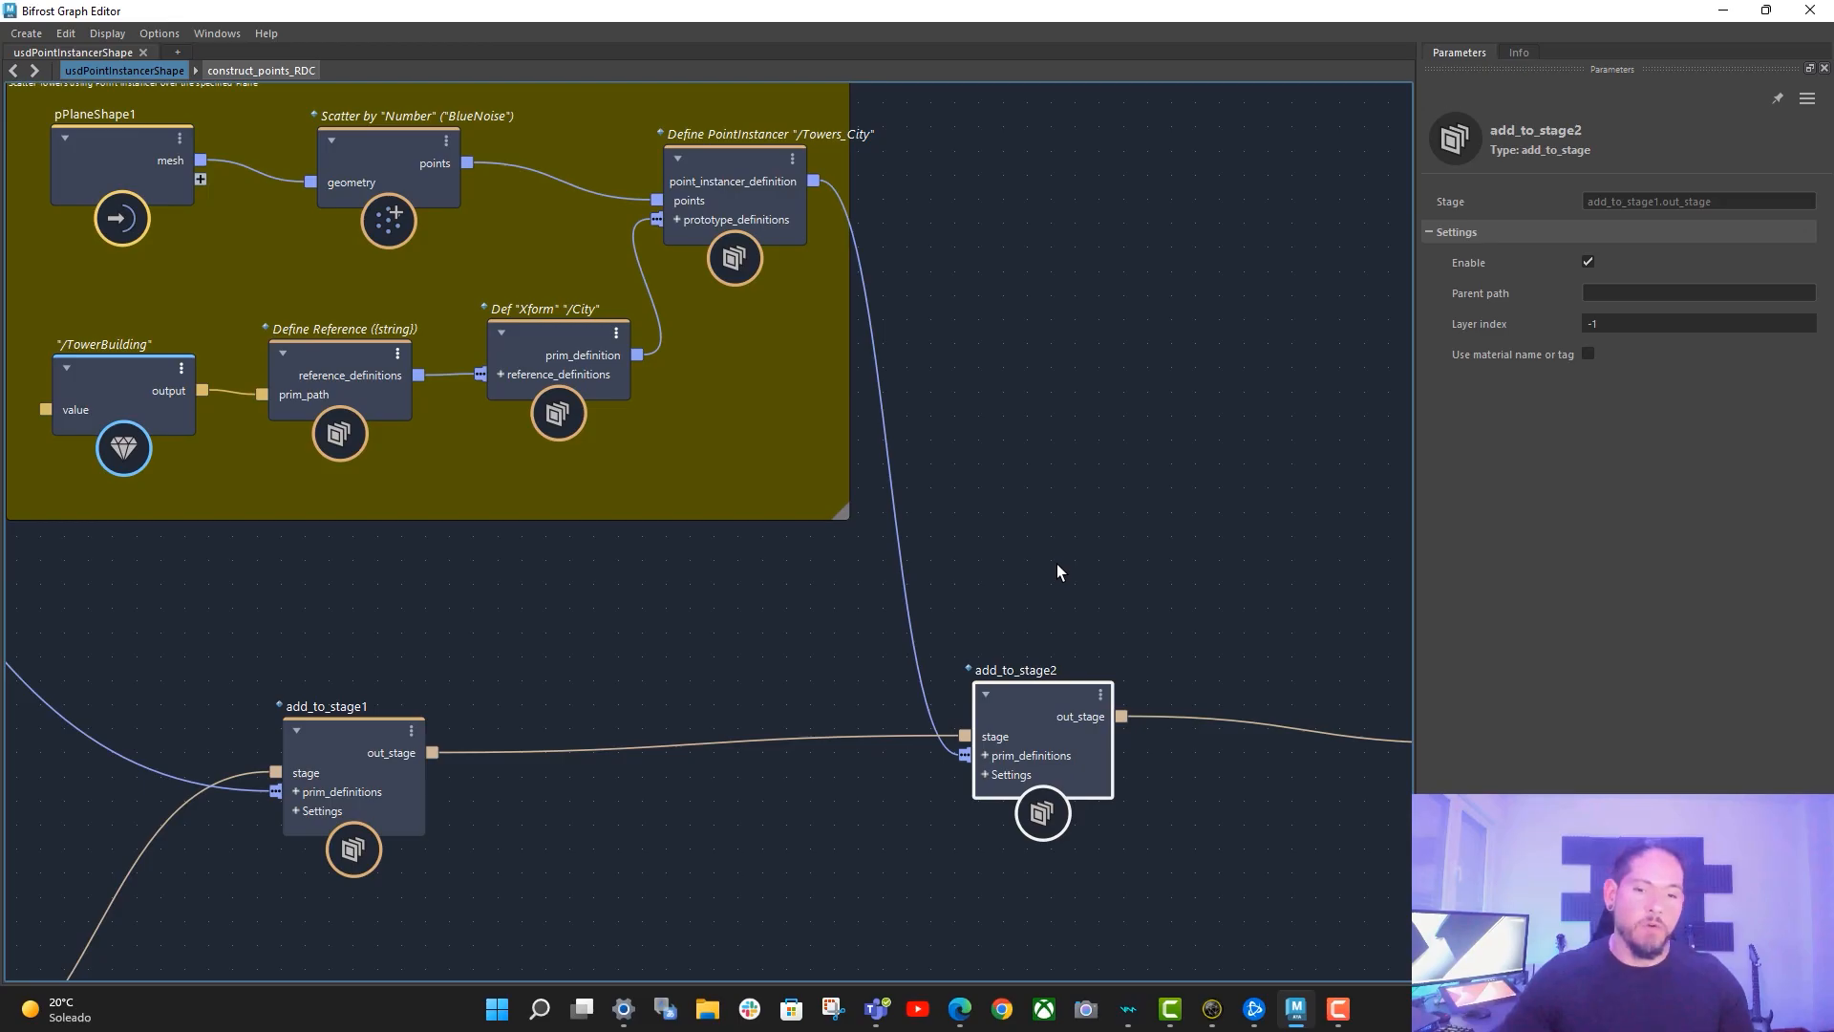
click(1046, 559)
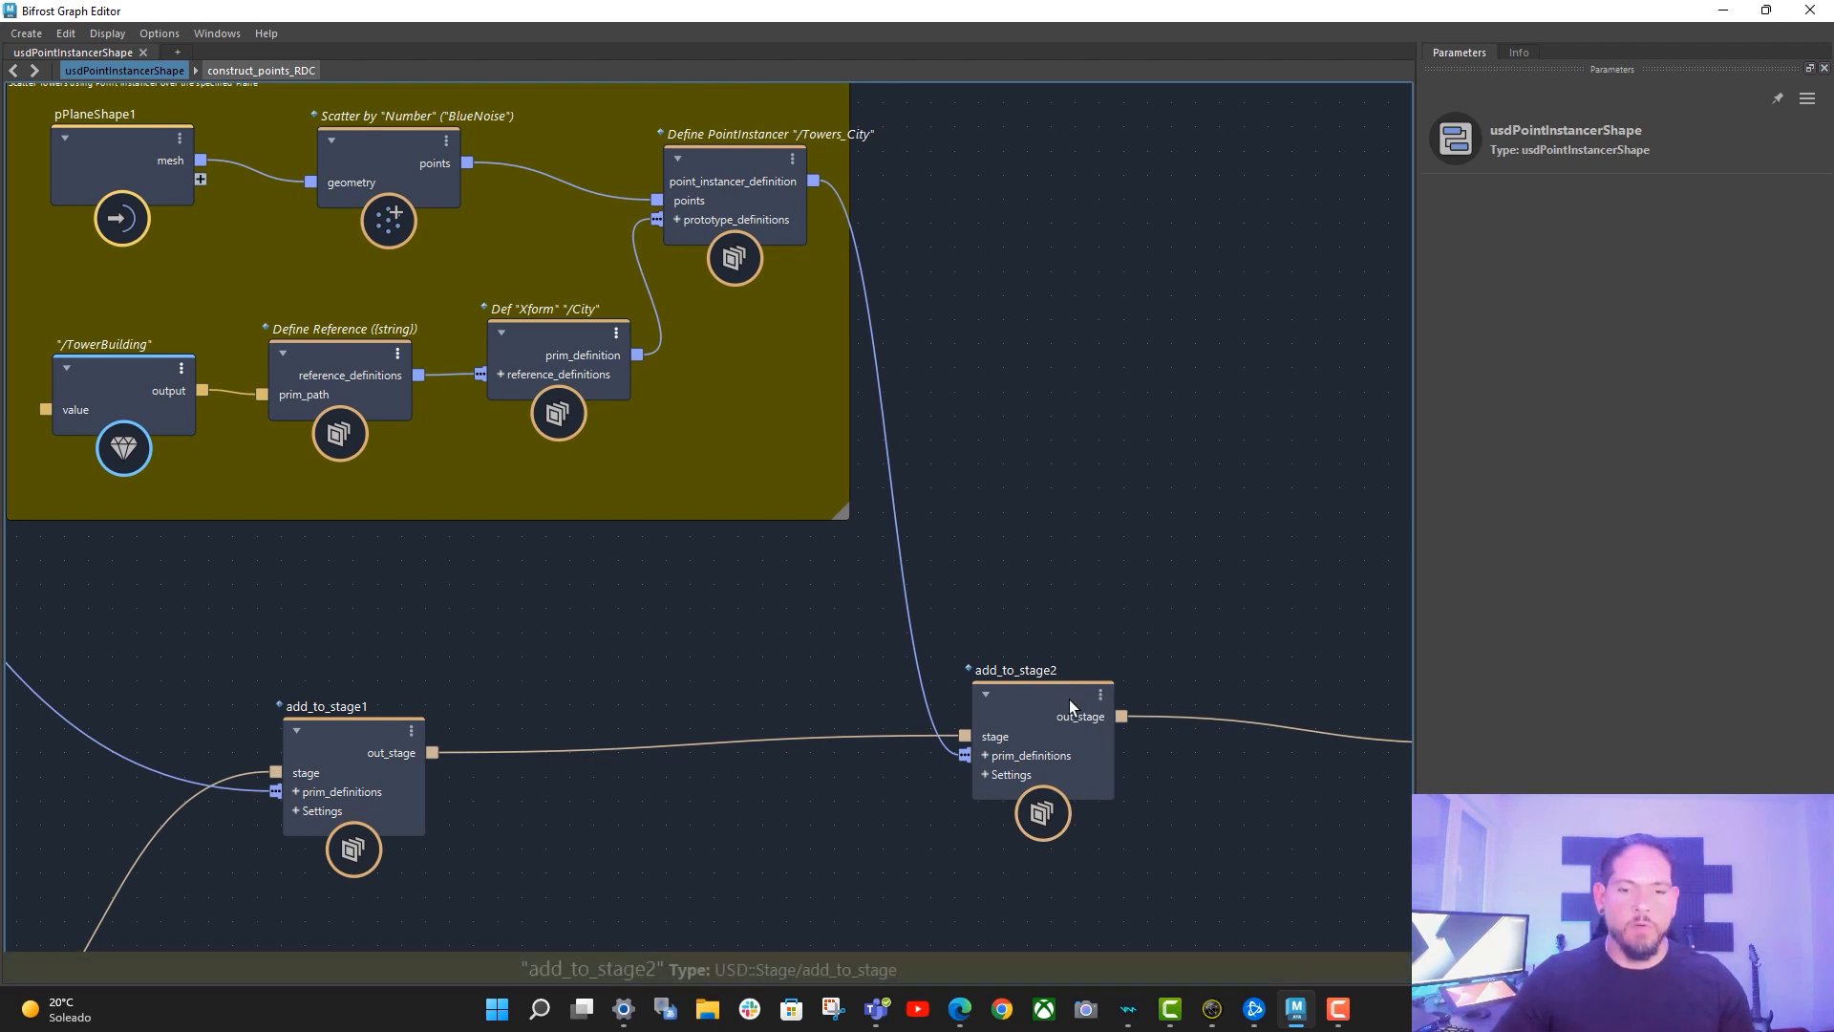
drag(1069, 699, 1056, 714)
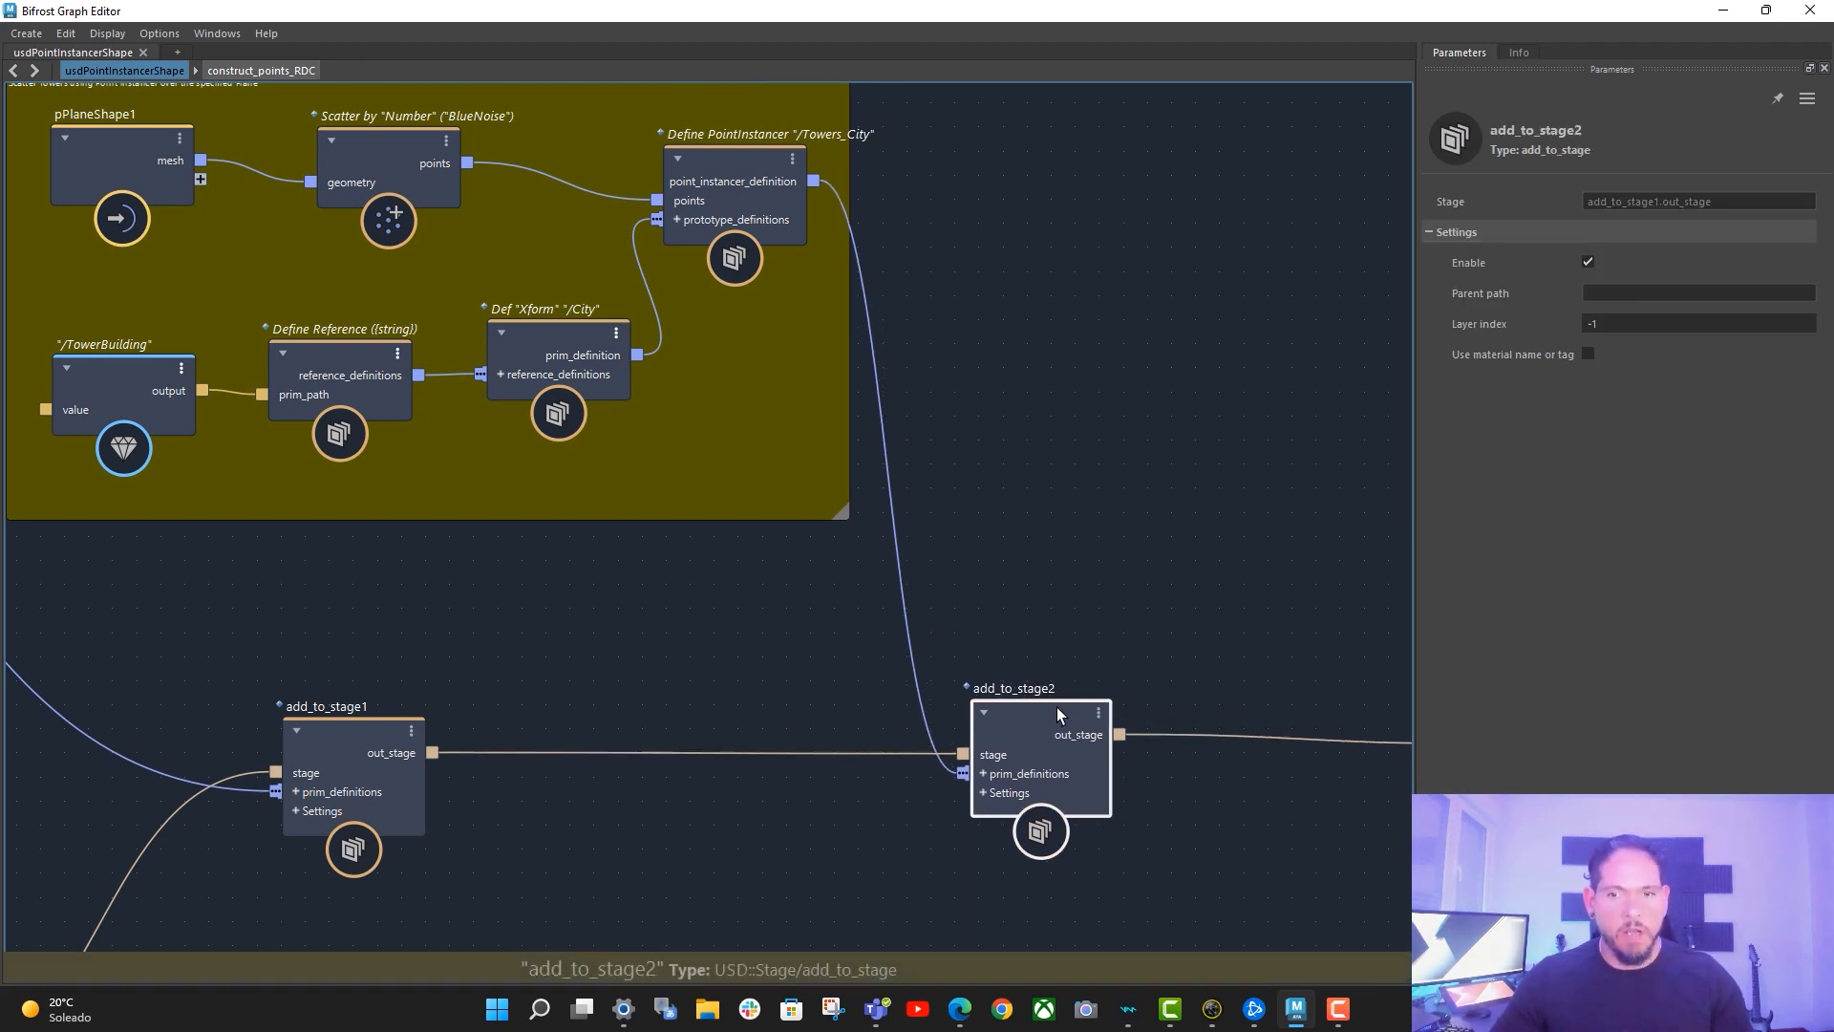
middle_drag(1009, 590, 1086, 603)
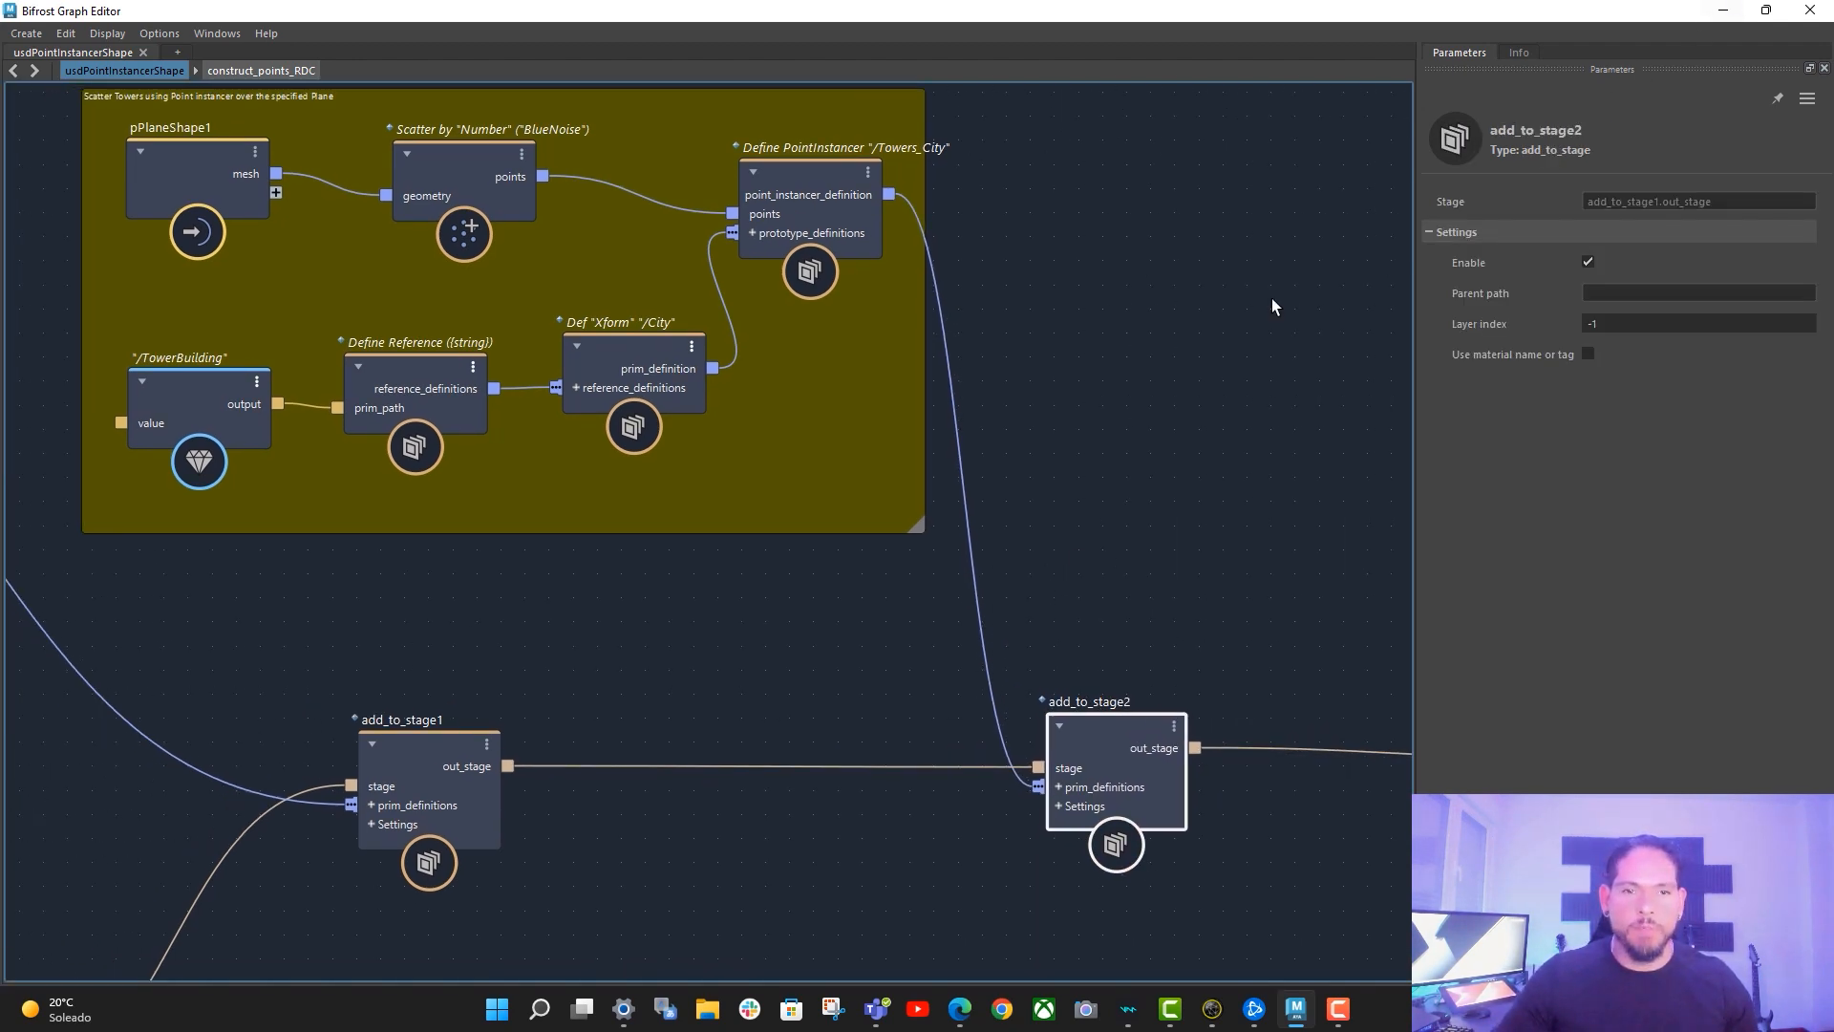
middle_drag(1088, 423, 1120, 438)
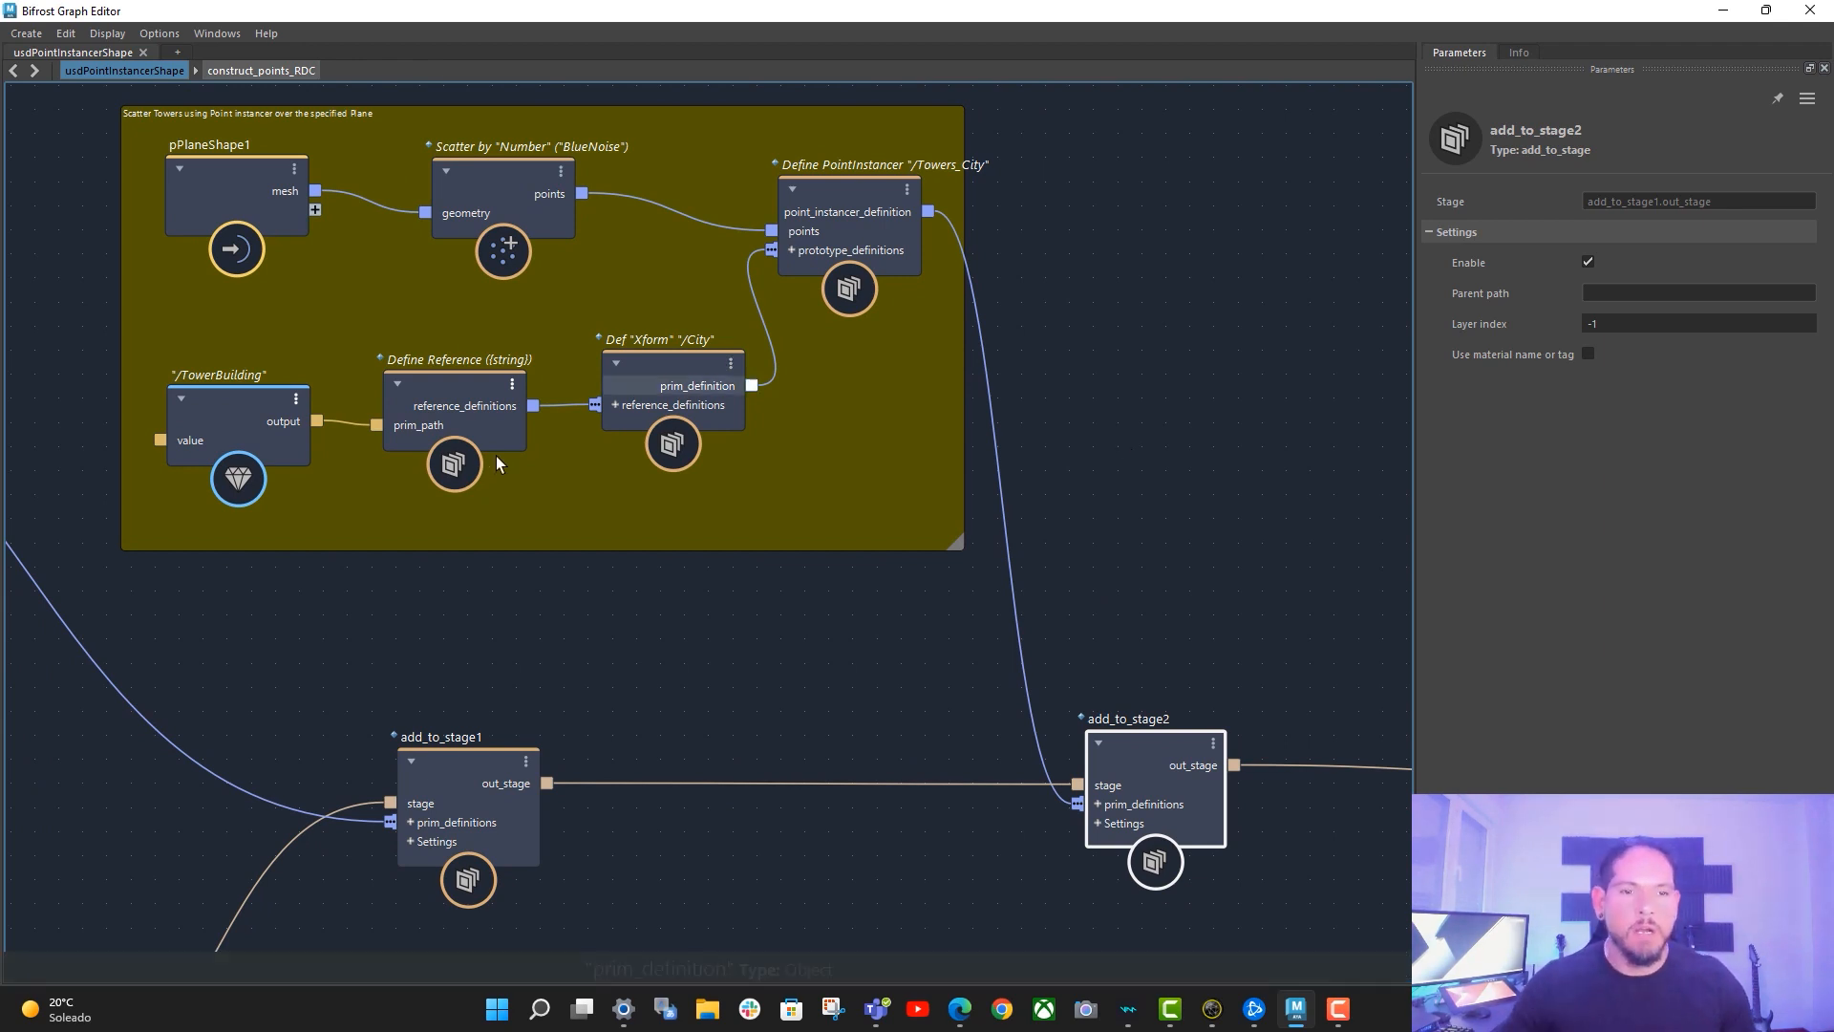
mouse_move(576, 630)
middle_down()
mouse_move(616, 656)
mouse_move(596, 660)
middle_up()
middle_drag(1153, 422, 1083, 434)
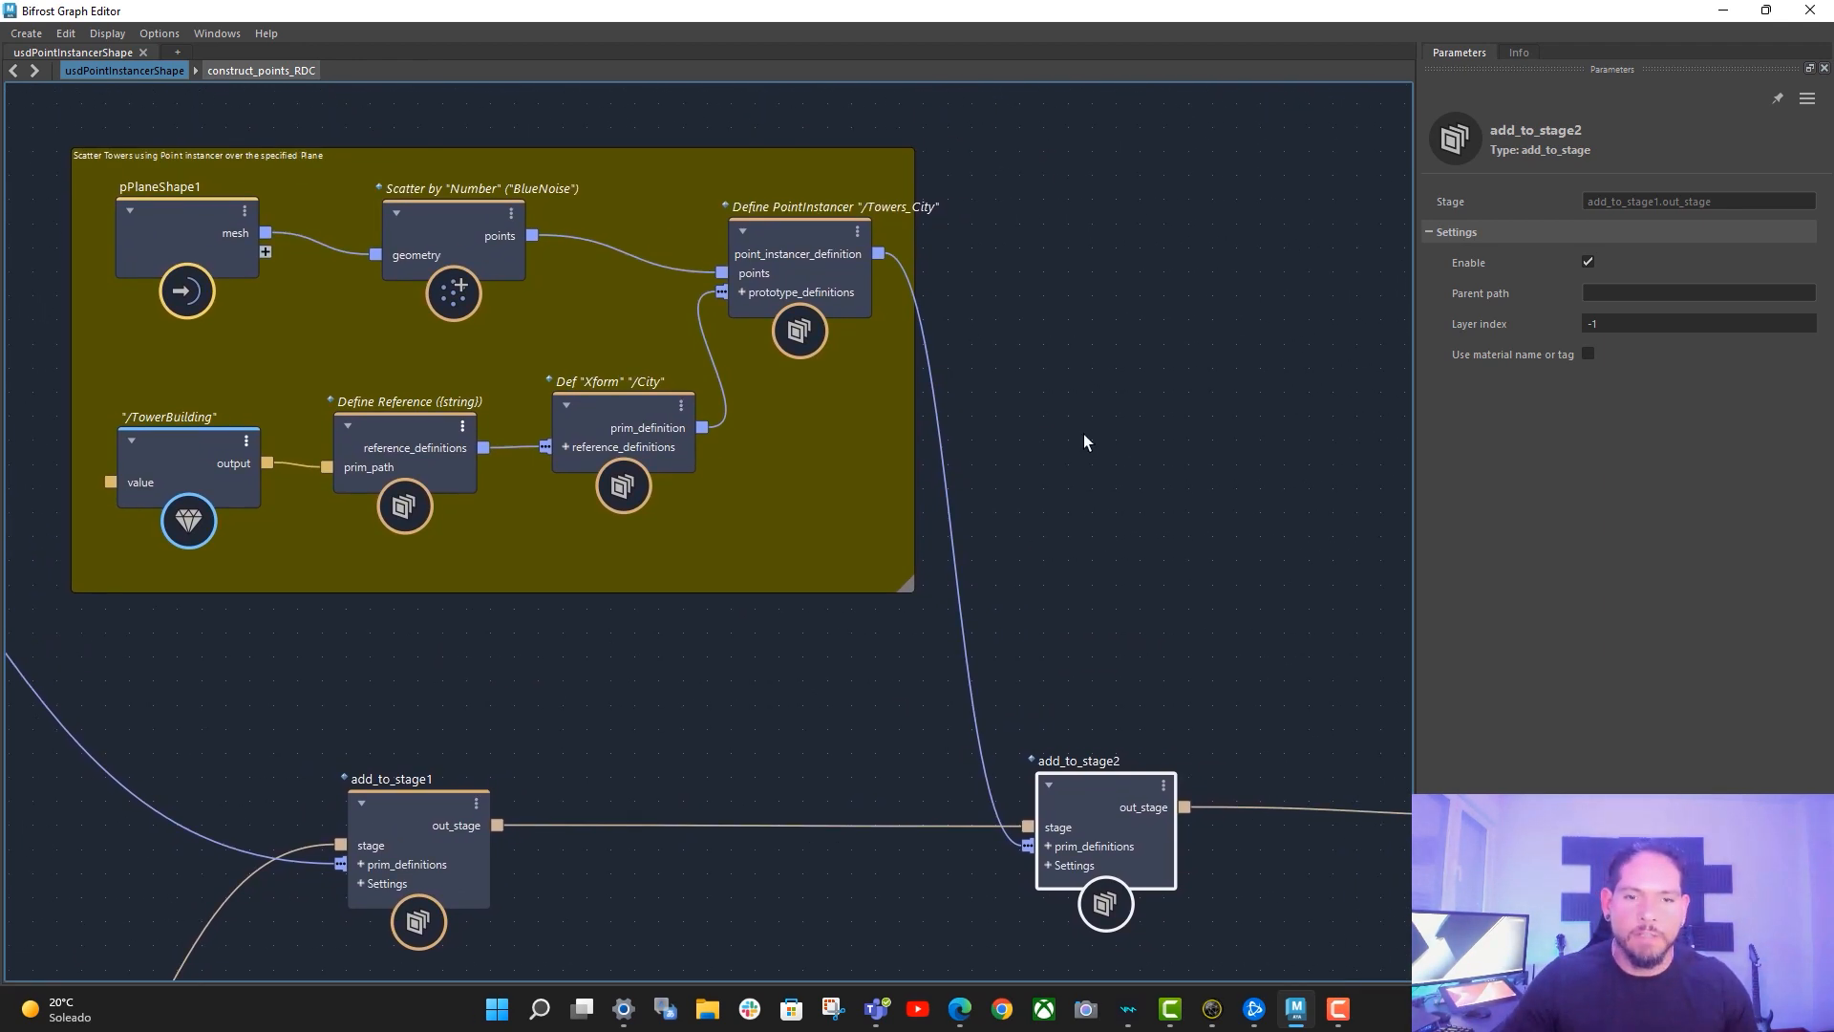
middle_drag(1057, 663, 999, 626)
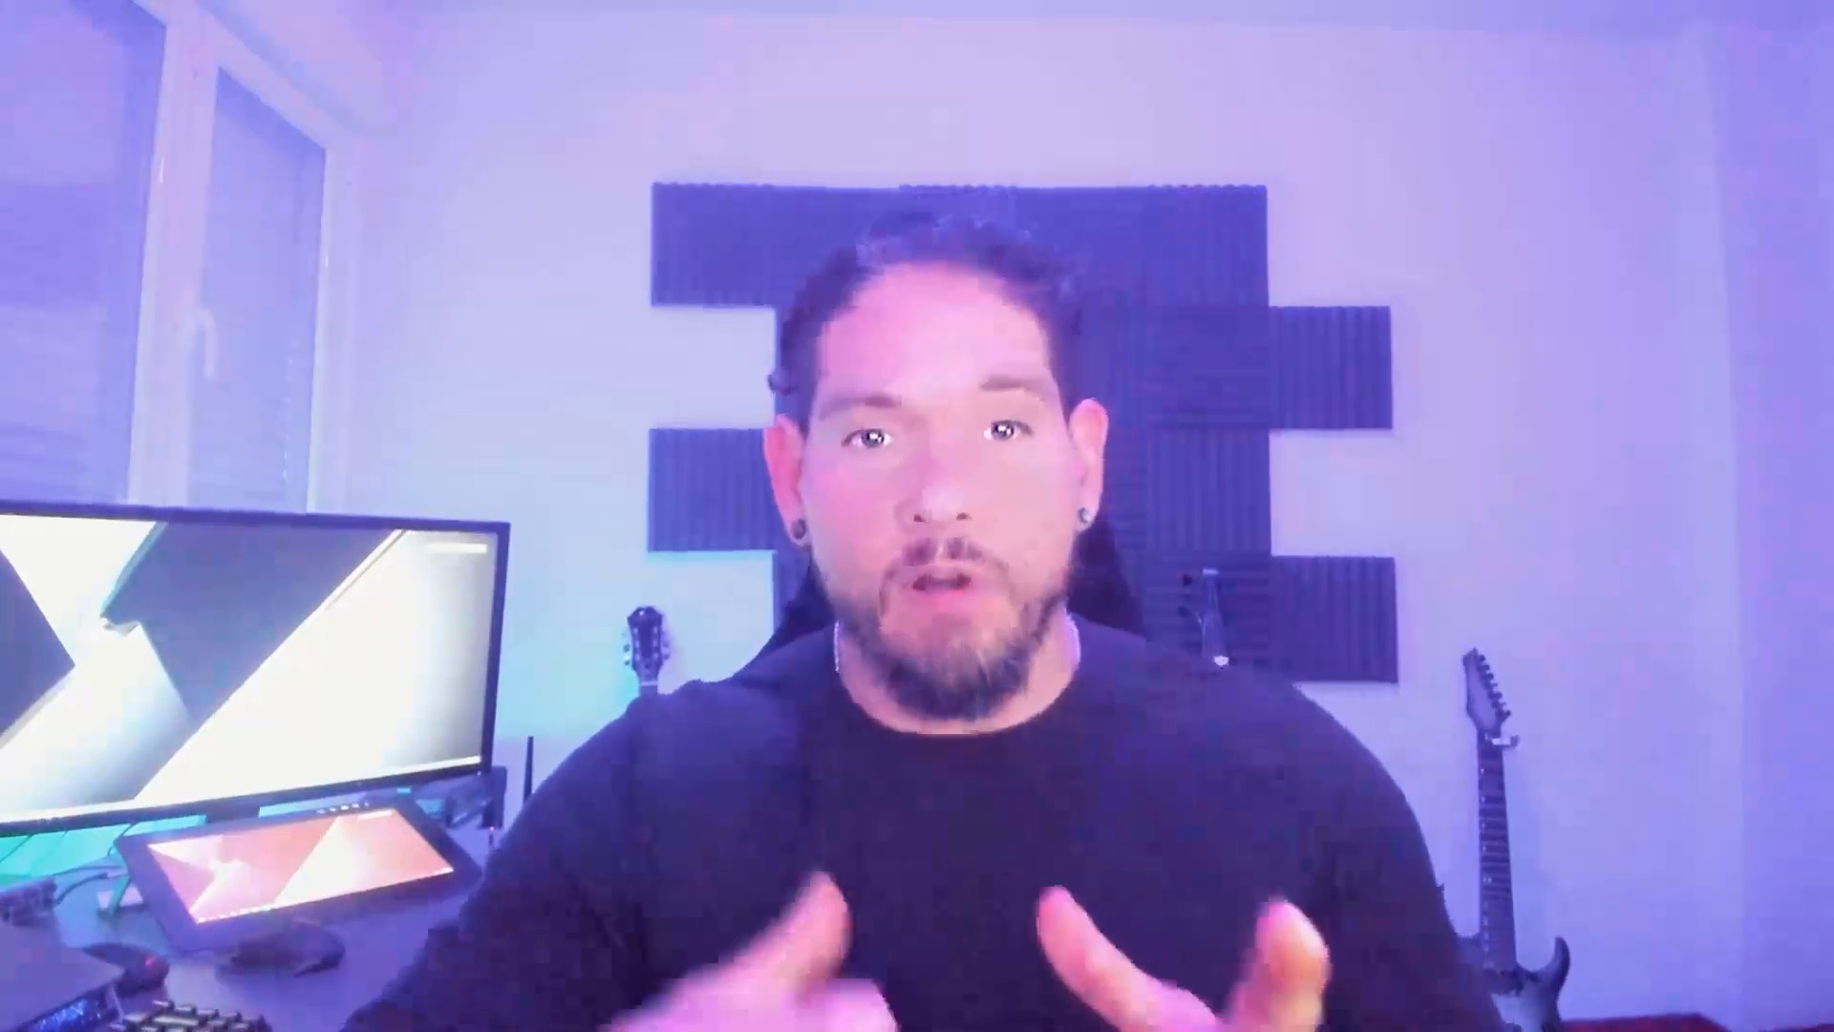
- Check which node types can be created for add_to_stage2's prim_definitions, including define_usd_point_instancer, keeping the node below the city group
right_click(1156, 842)
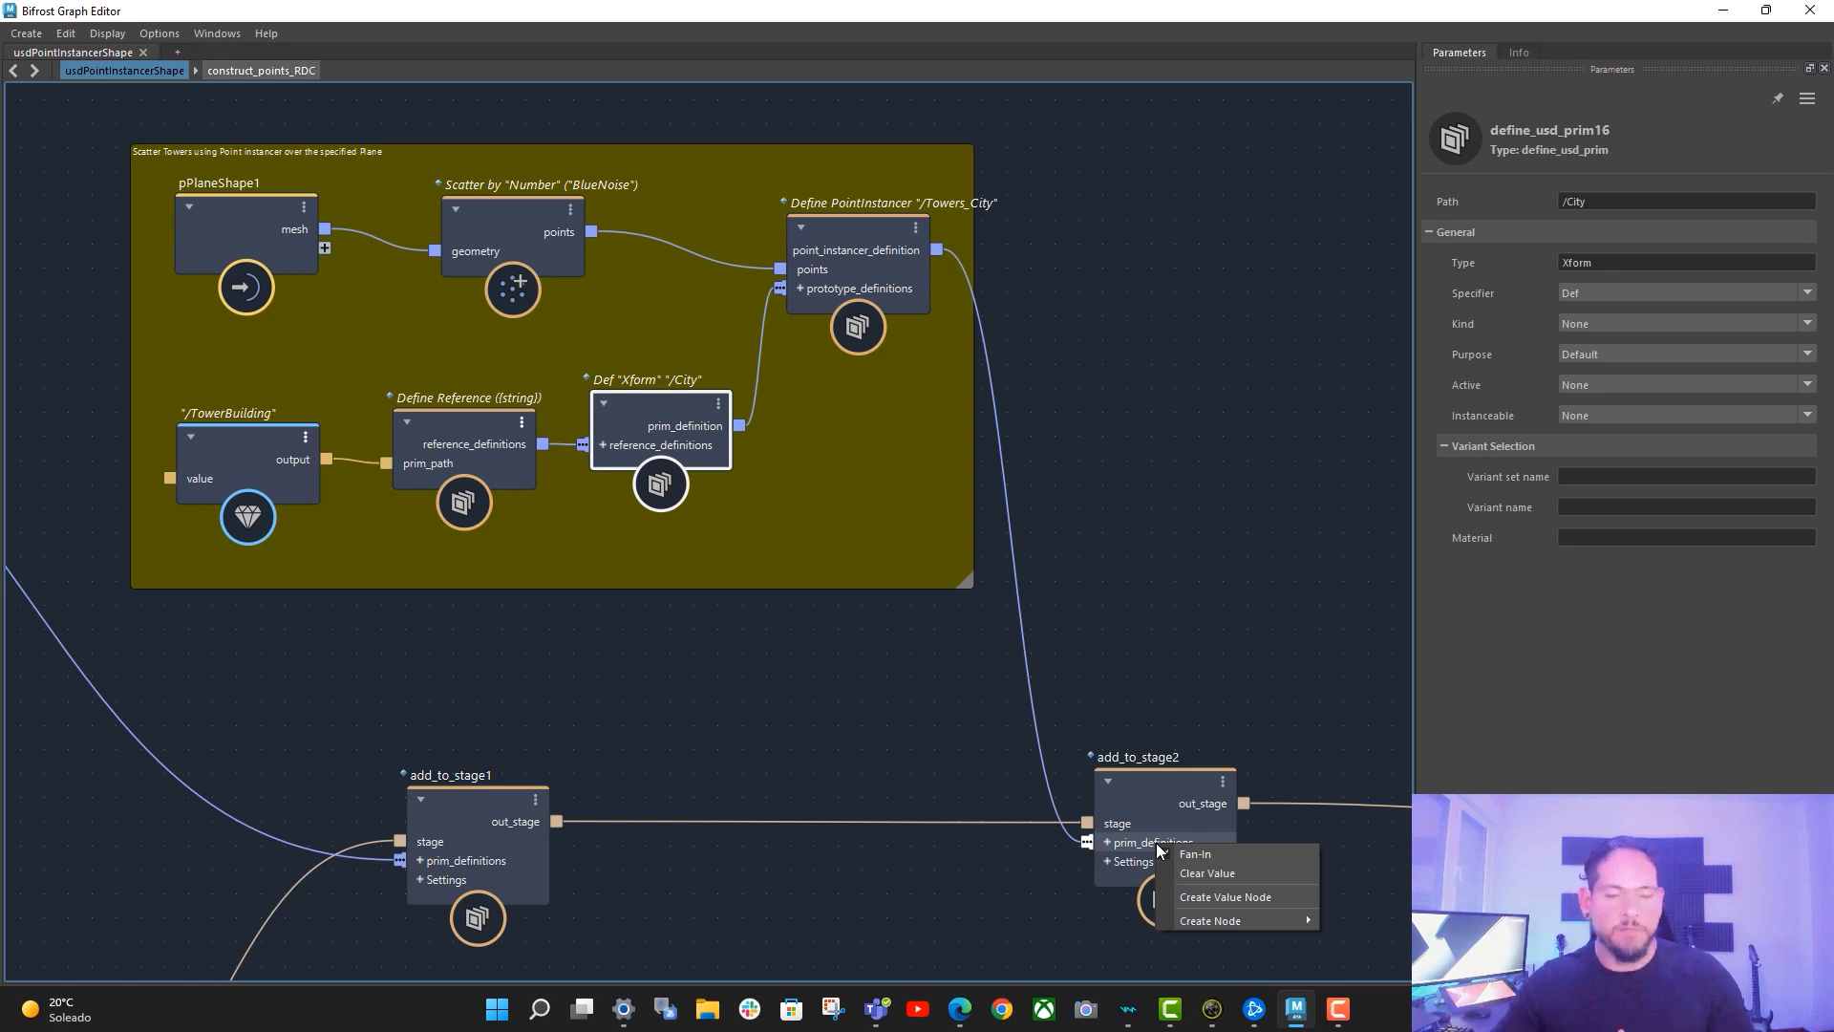
mouse_move(1266, 923)
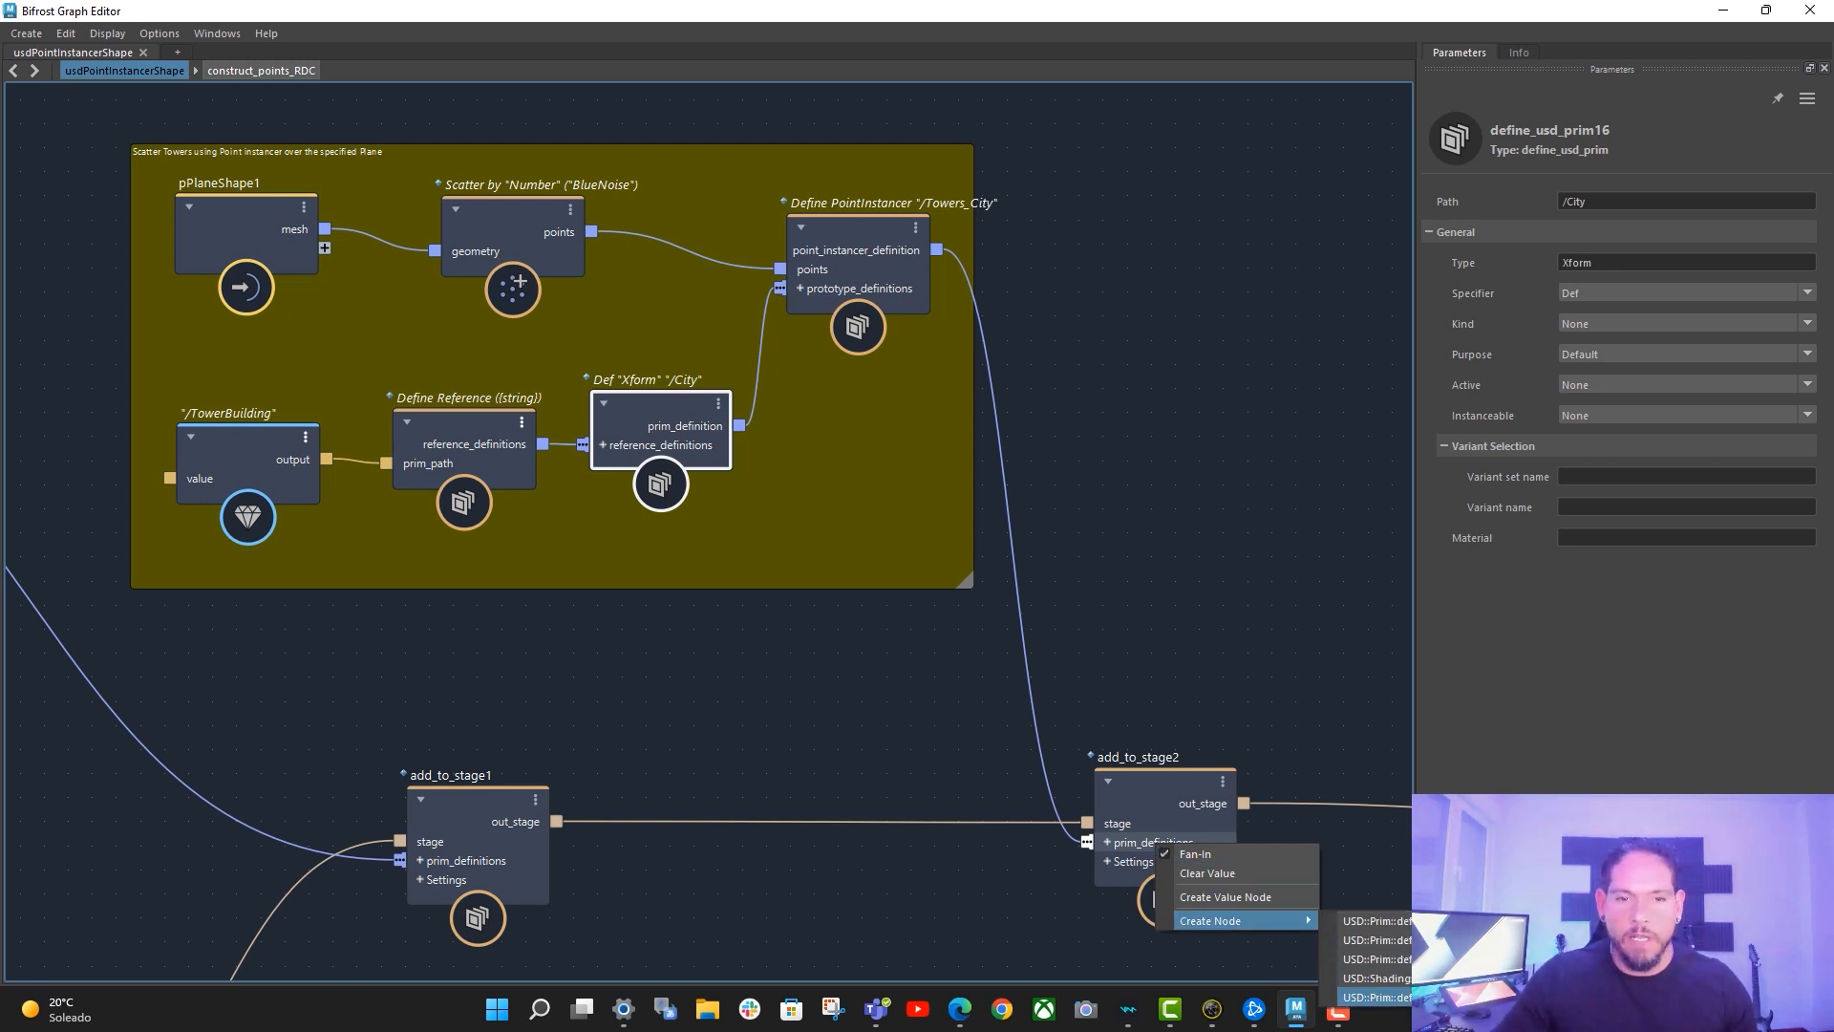
drag(1199, 789, 1133, 459)
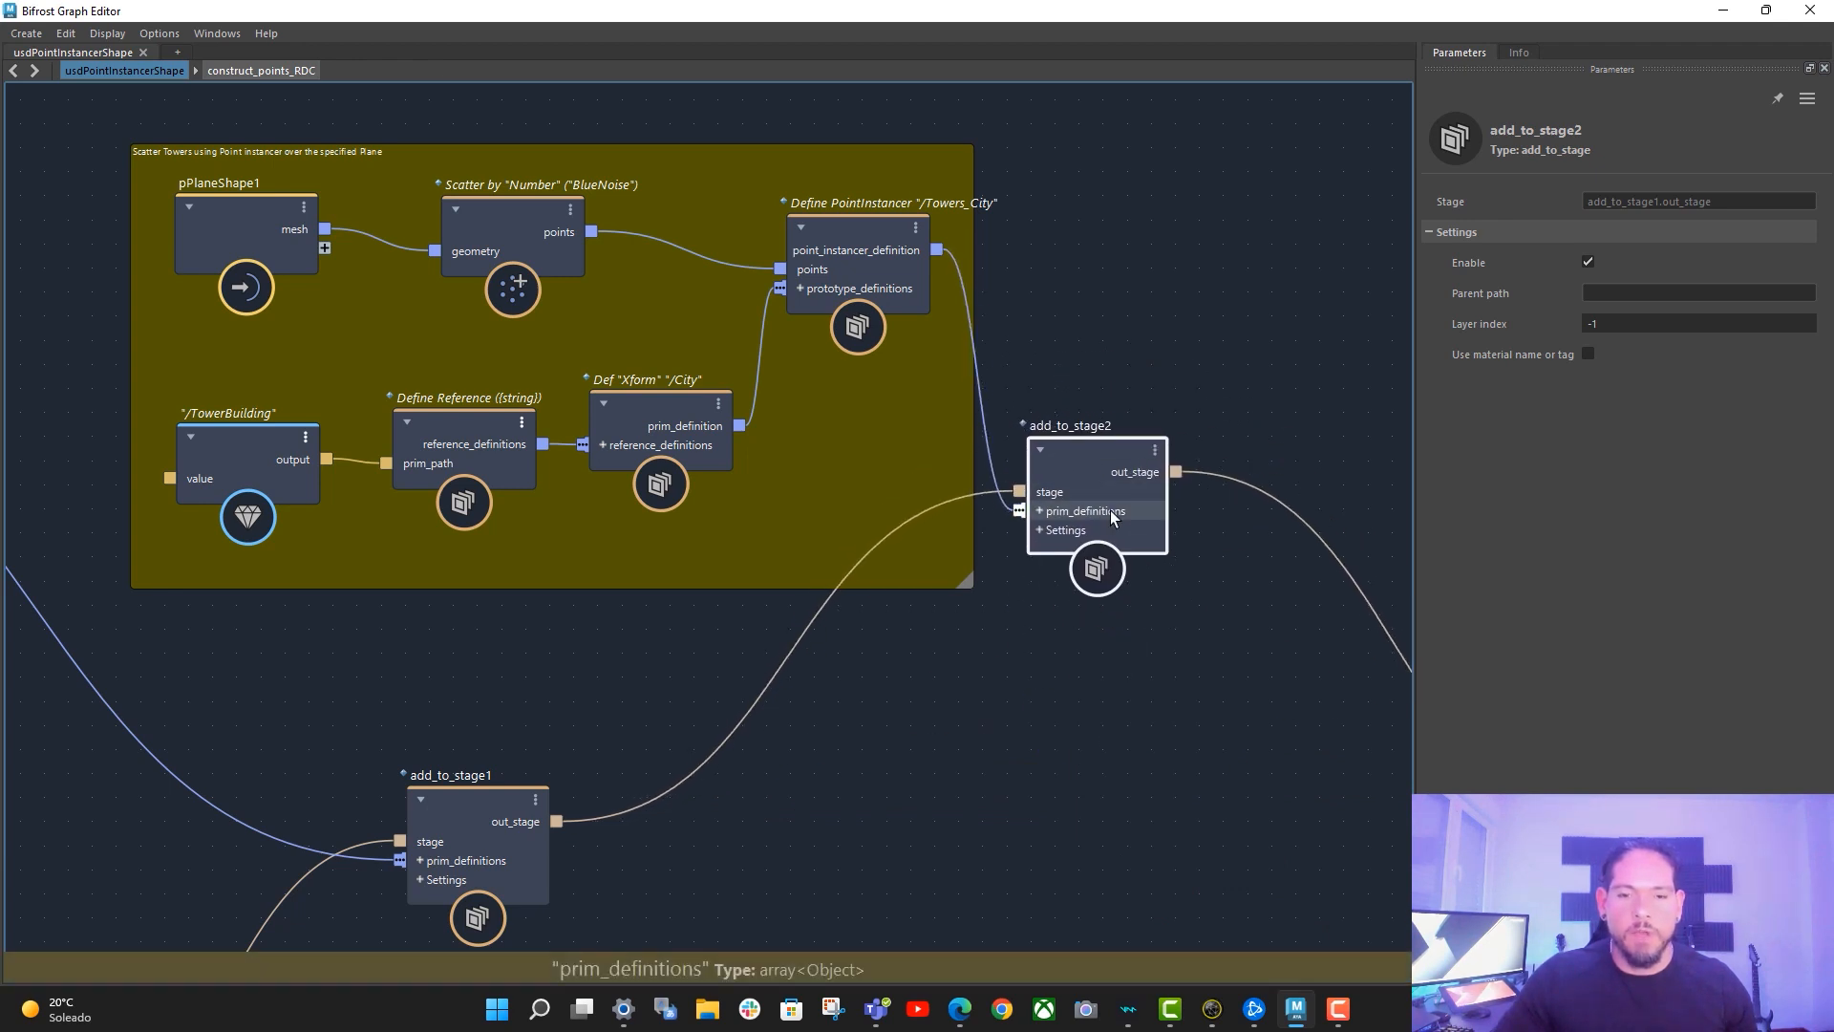
right_click(1093, 516)
mouse_move(1166, 589)
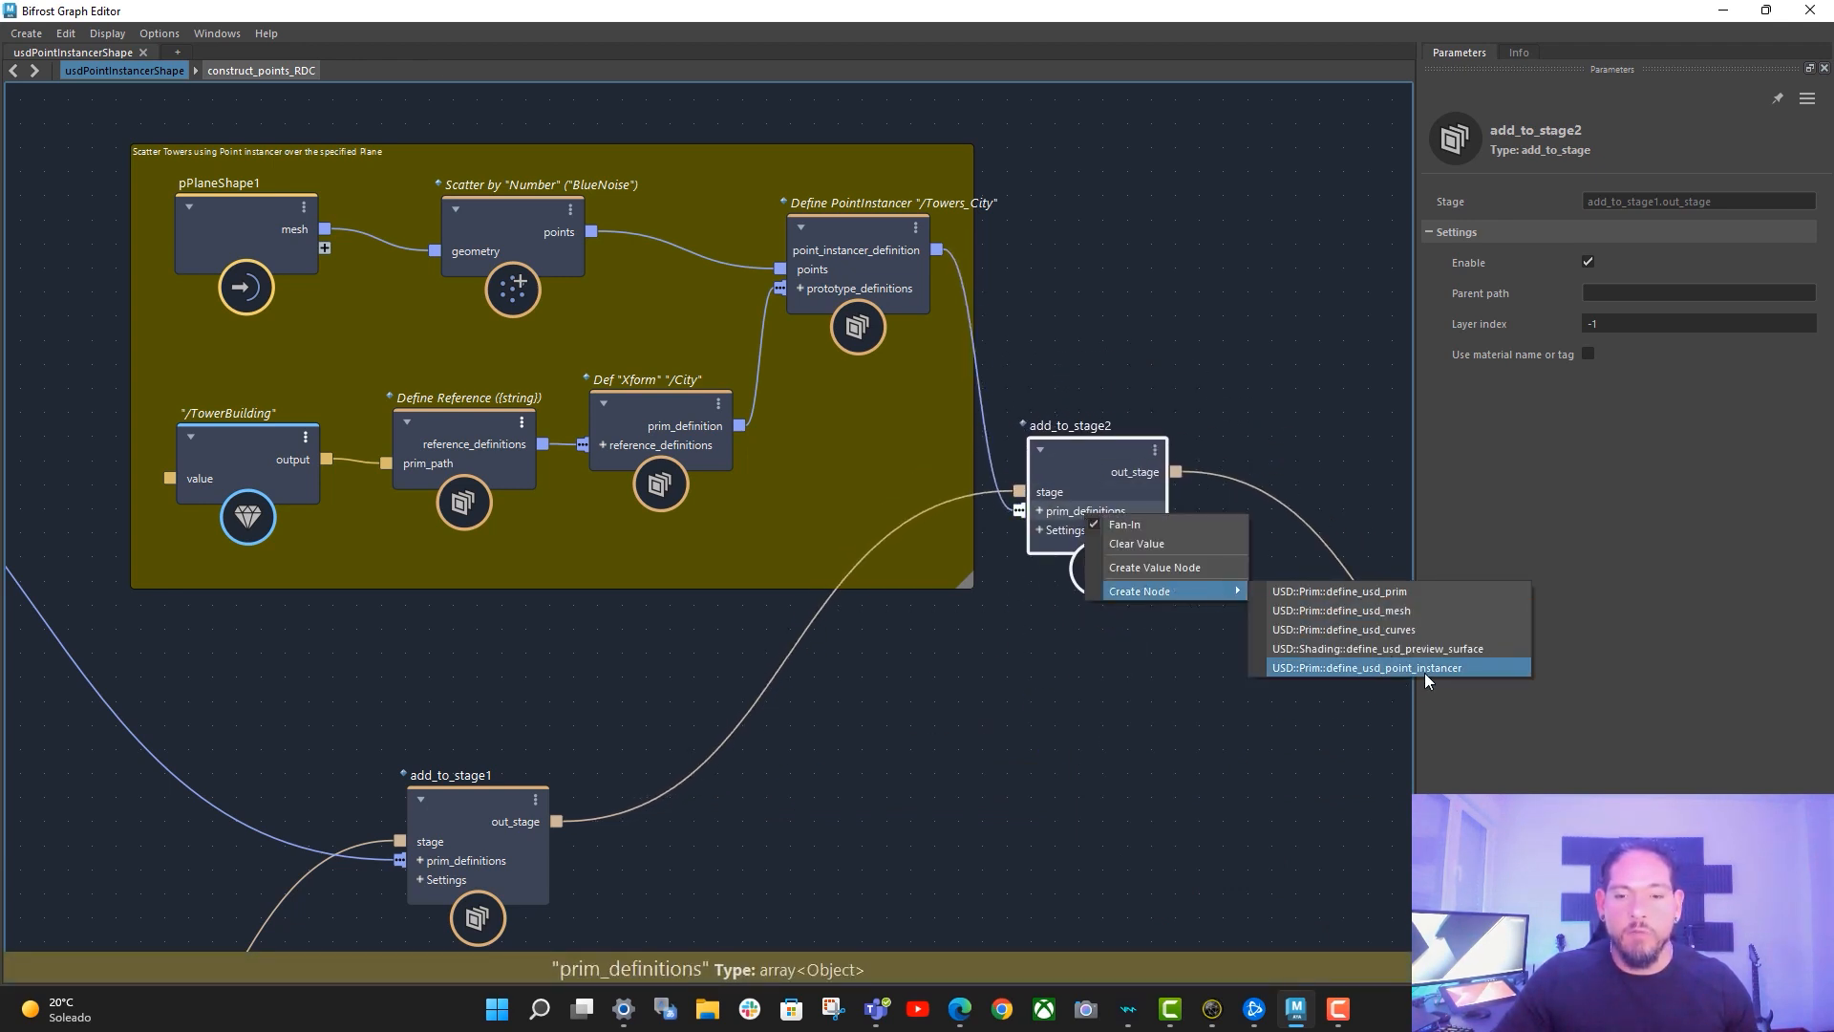
click(1424, 673)
drag(1121, 480, 1115, 690)
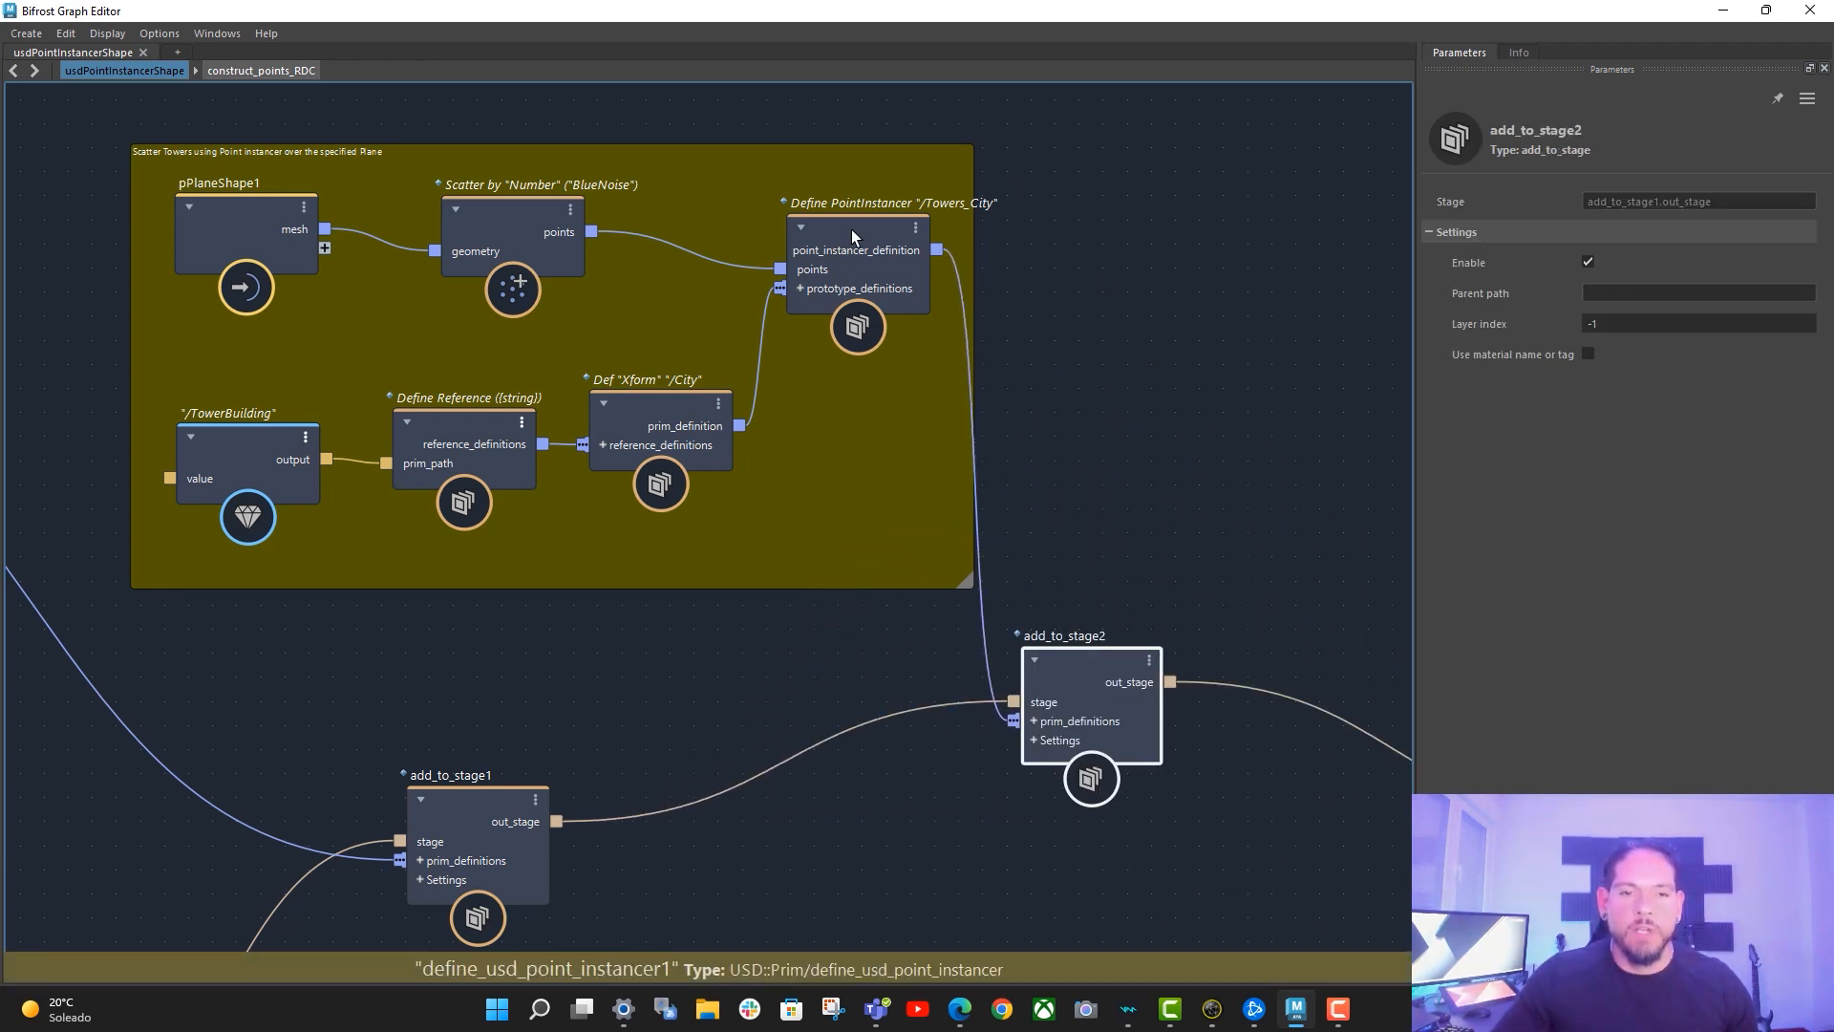
- Examine the parameters of the Towers_City point instancer and of the BlueNoise scatter node feeding its points
drag(851, 229, 835, 231)
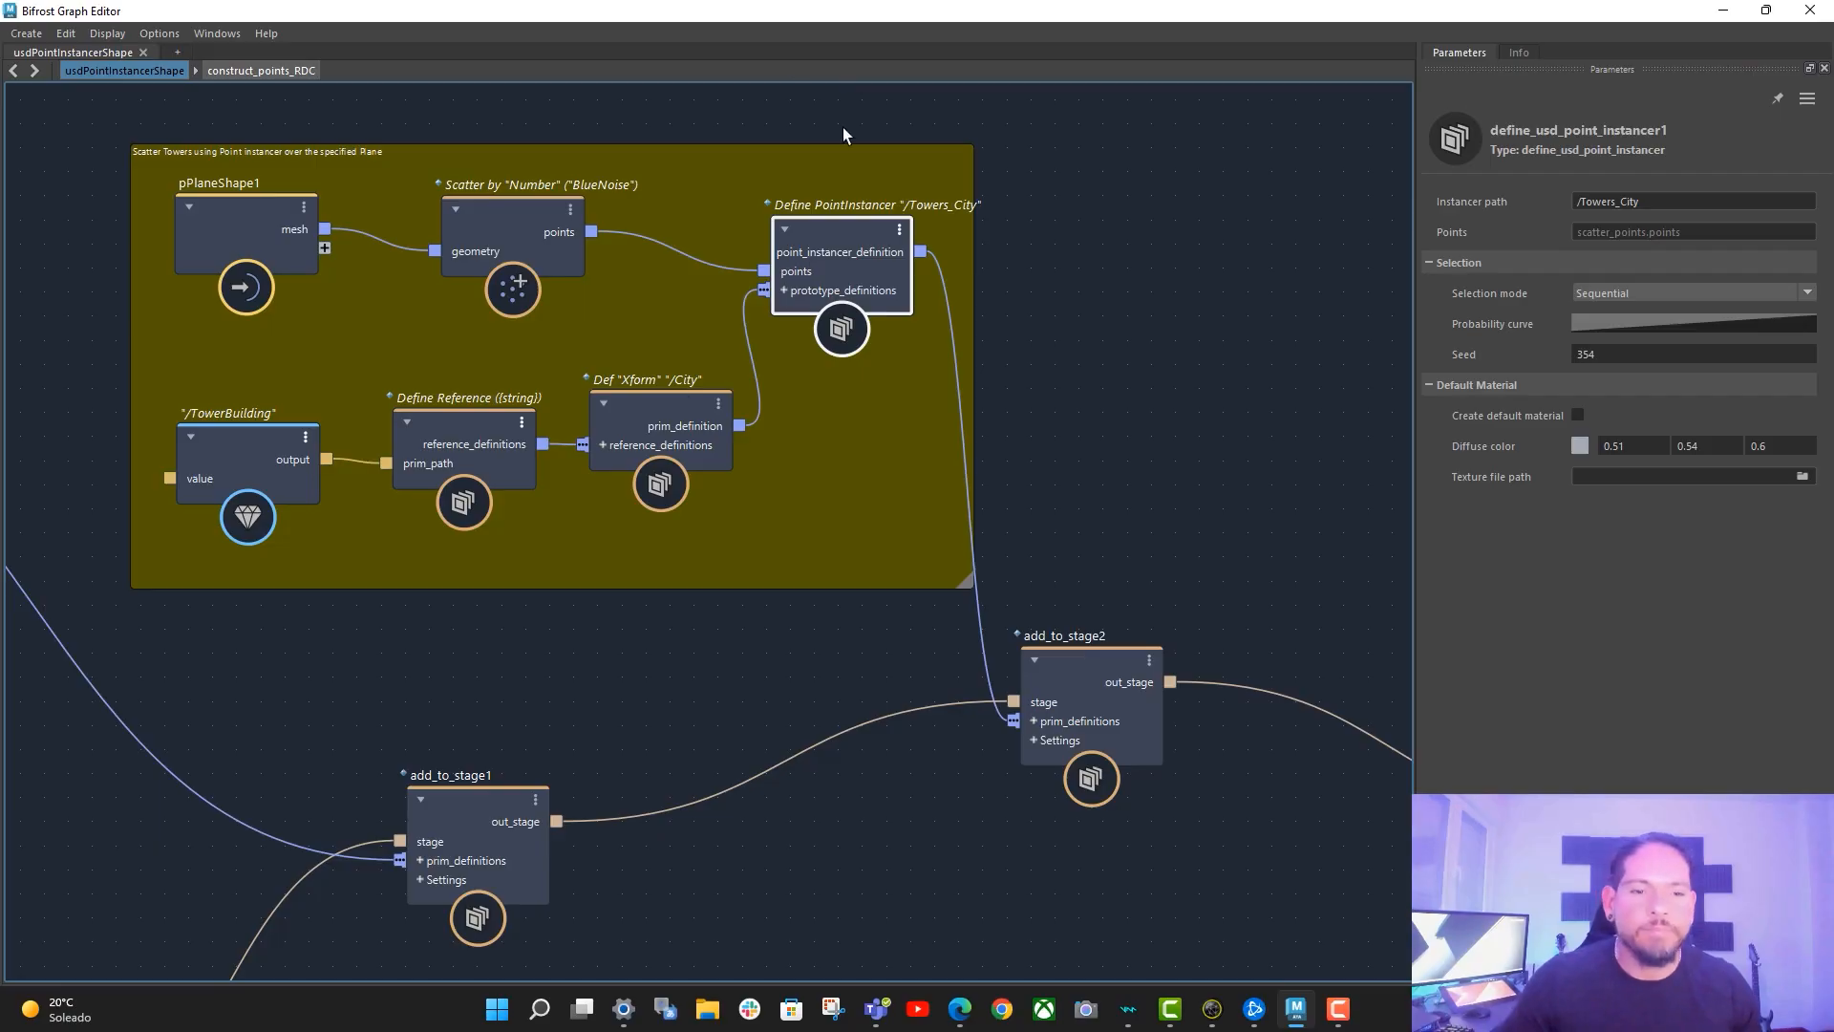
middle_drag(1098, 307, 1157, 324)
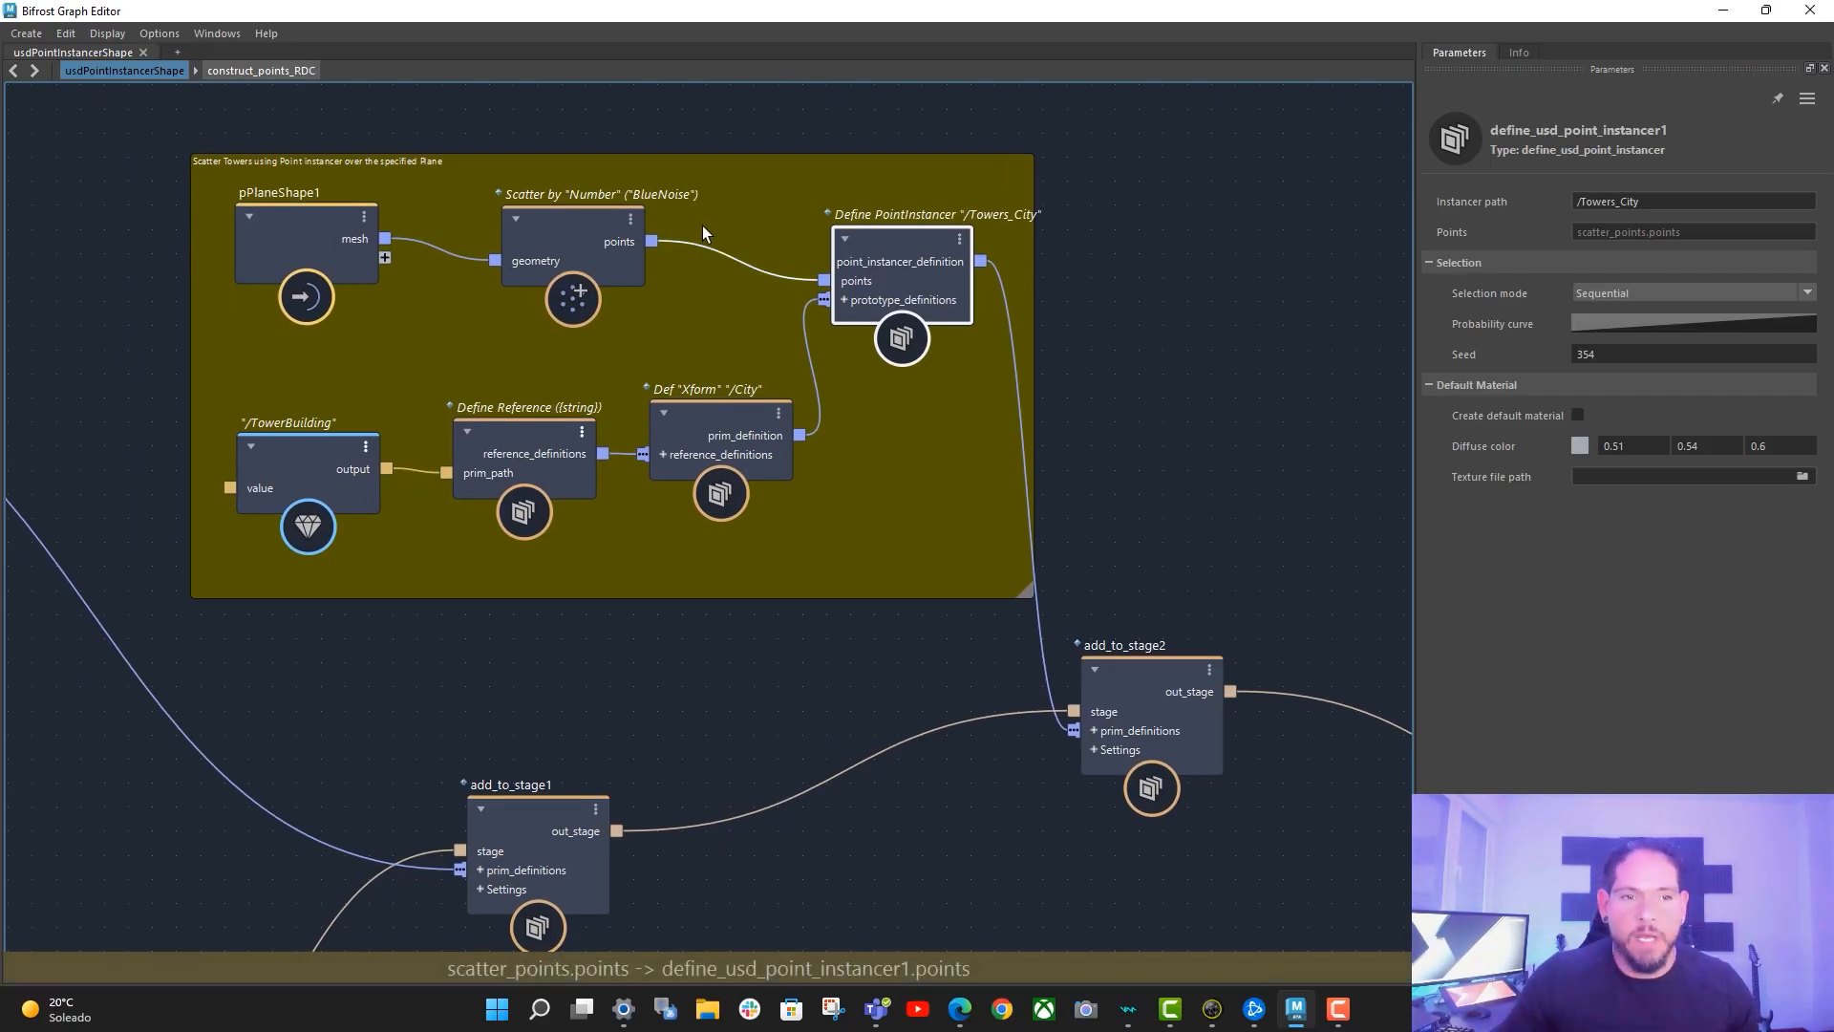
middle_drag(1117, 244, 1140, 249)
drag(945, 252, 956, 254)
drag(644, 237, 666, 236)
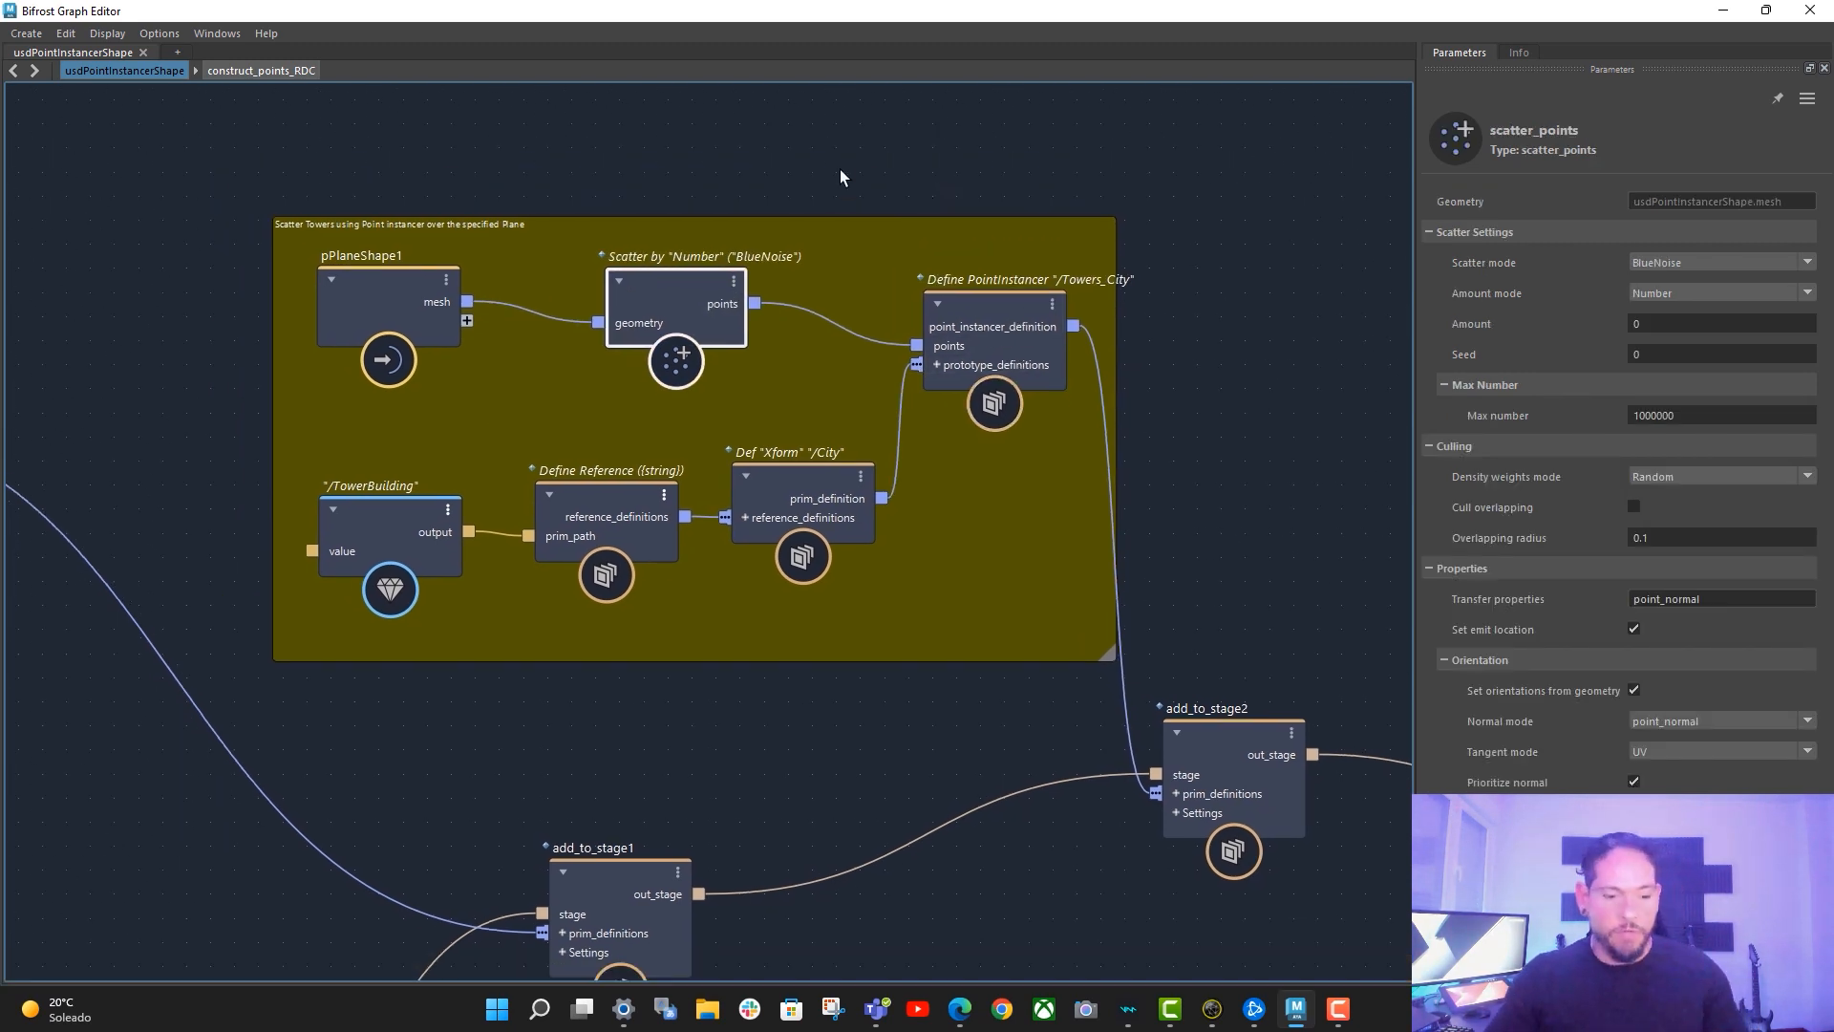
- Add a new scatter_points node and place it above the yellow city group
click(840, 172)
key(Tab)
text(scatter)
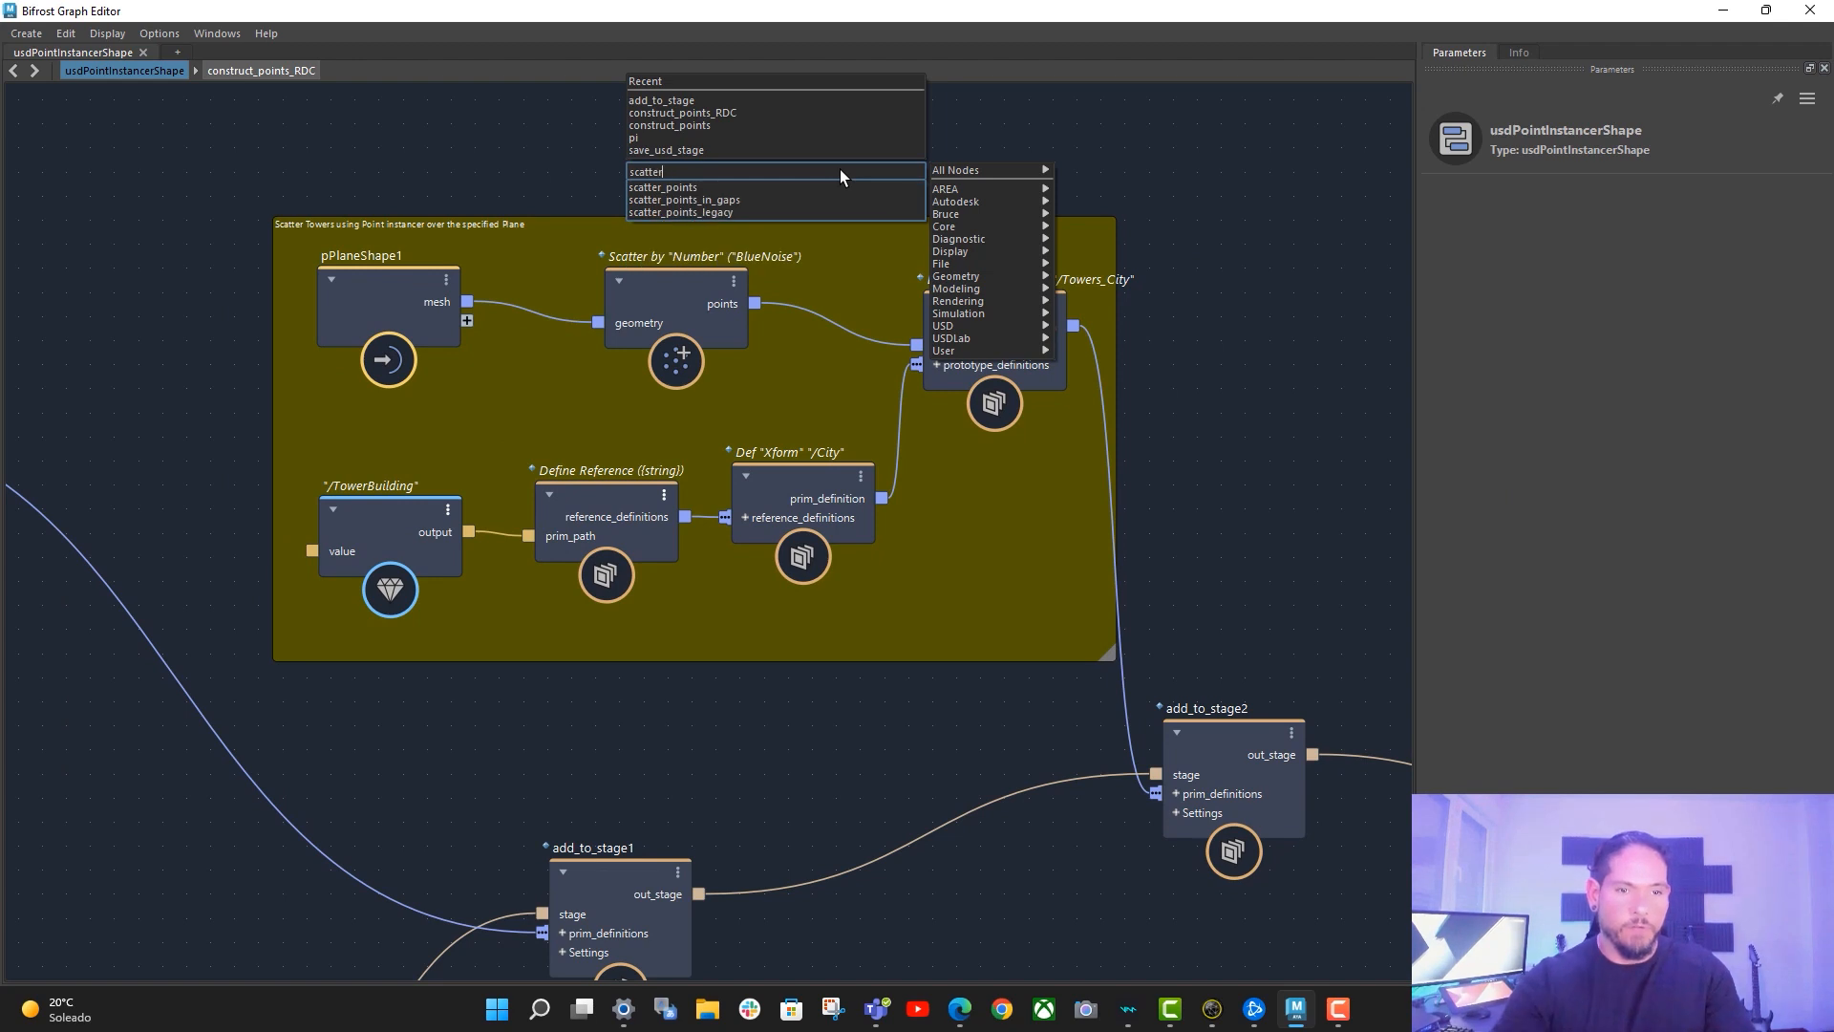
click(811, 190)
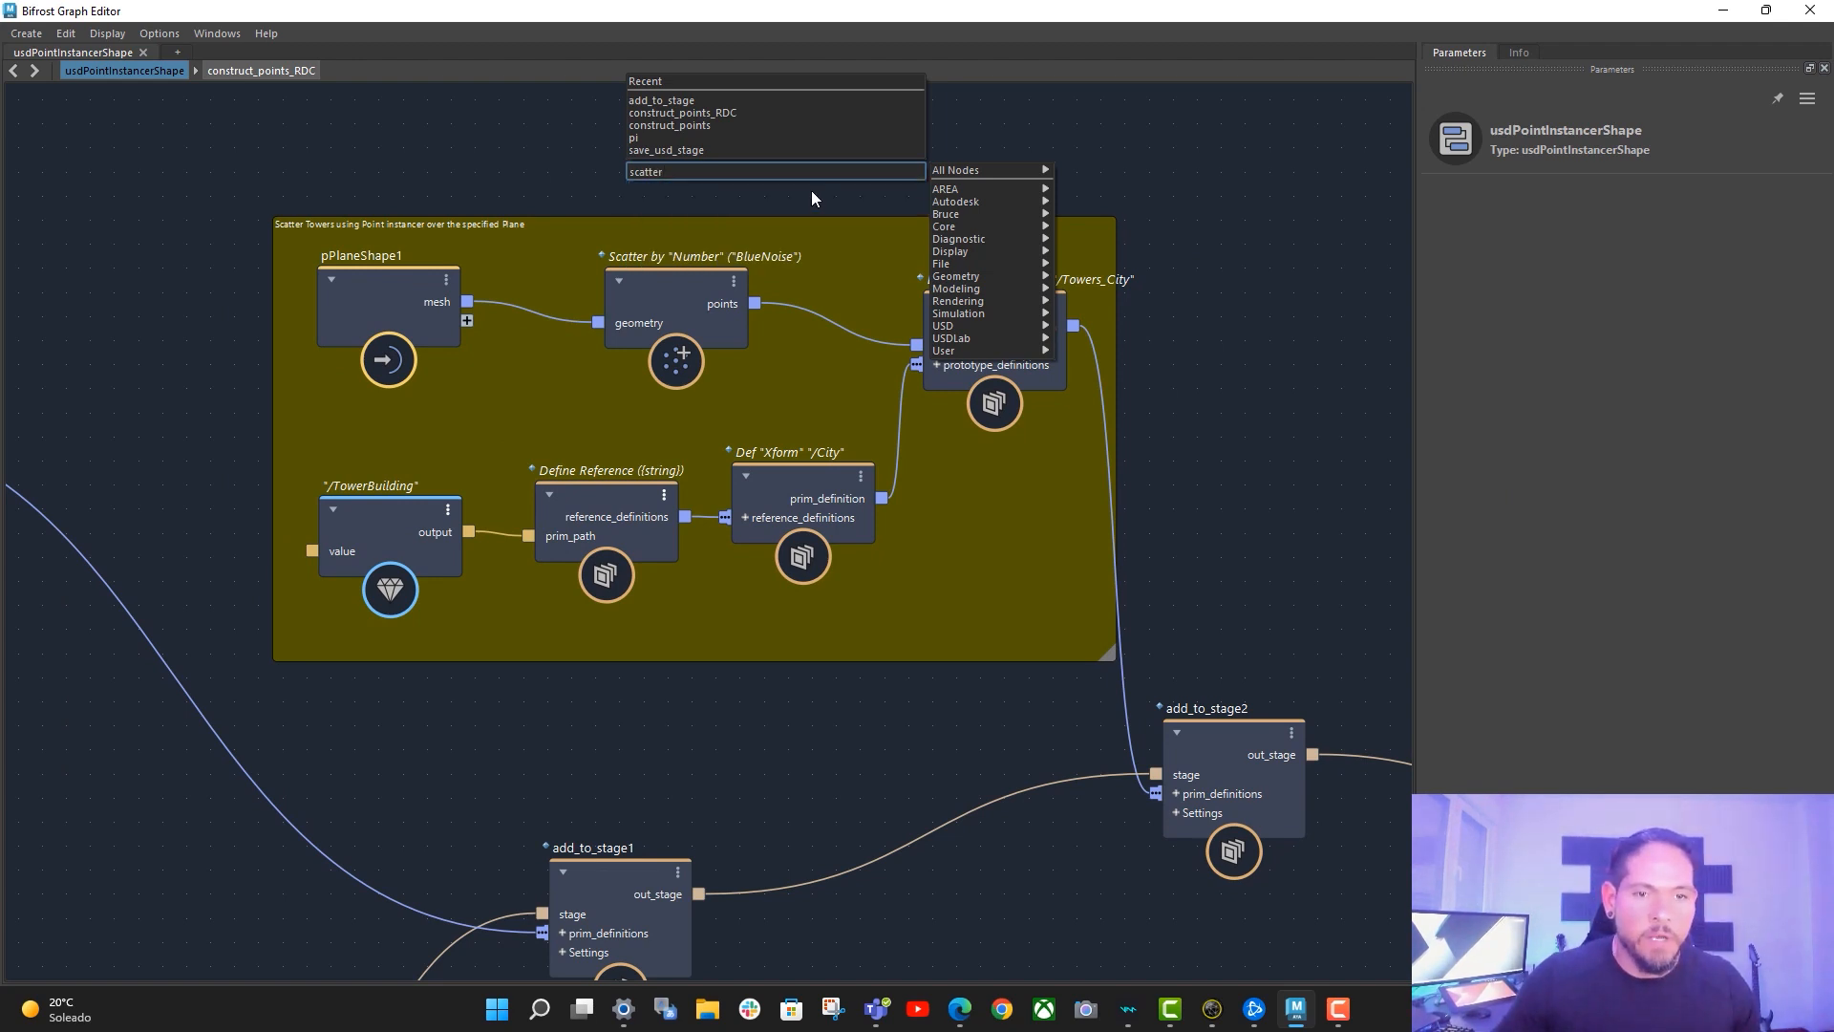
drag(857, 186, 879, 136)
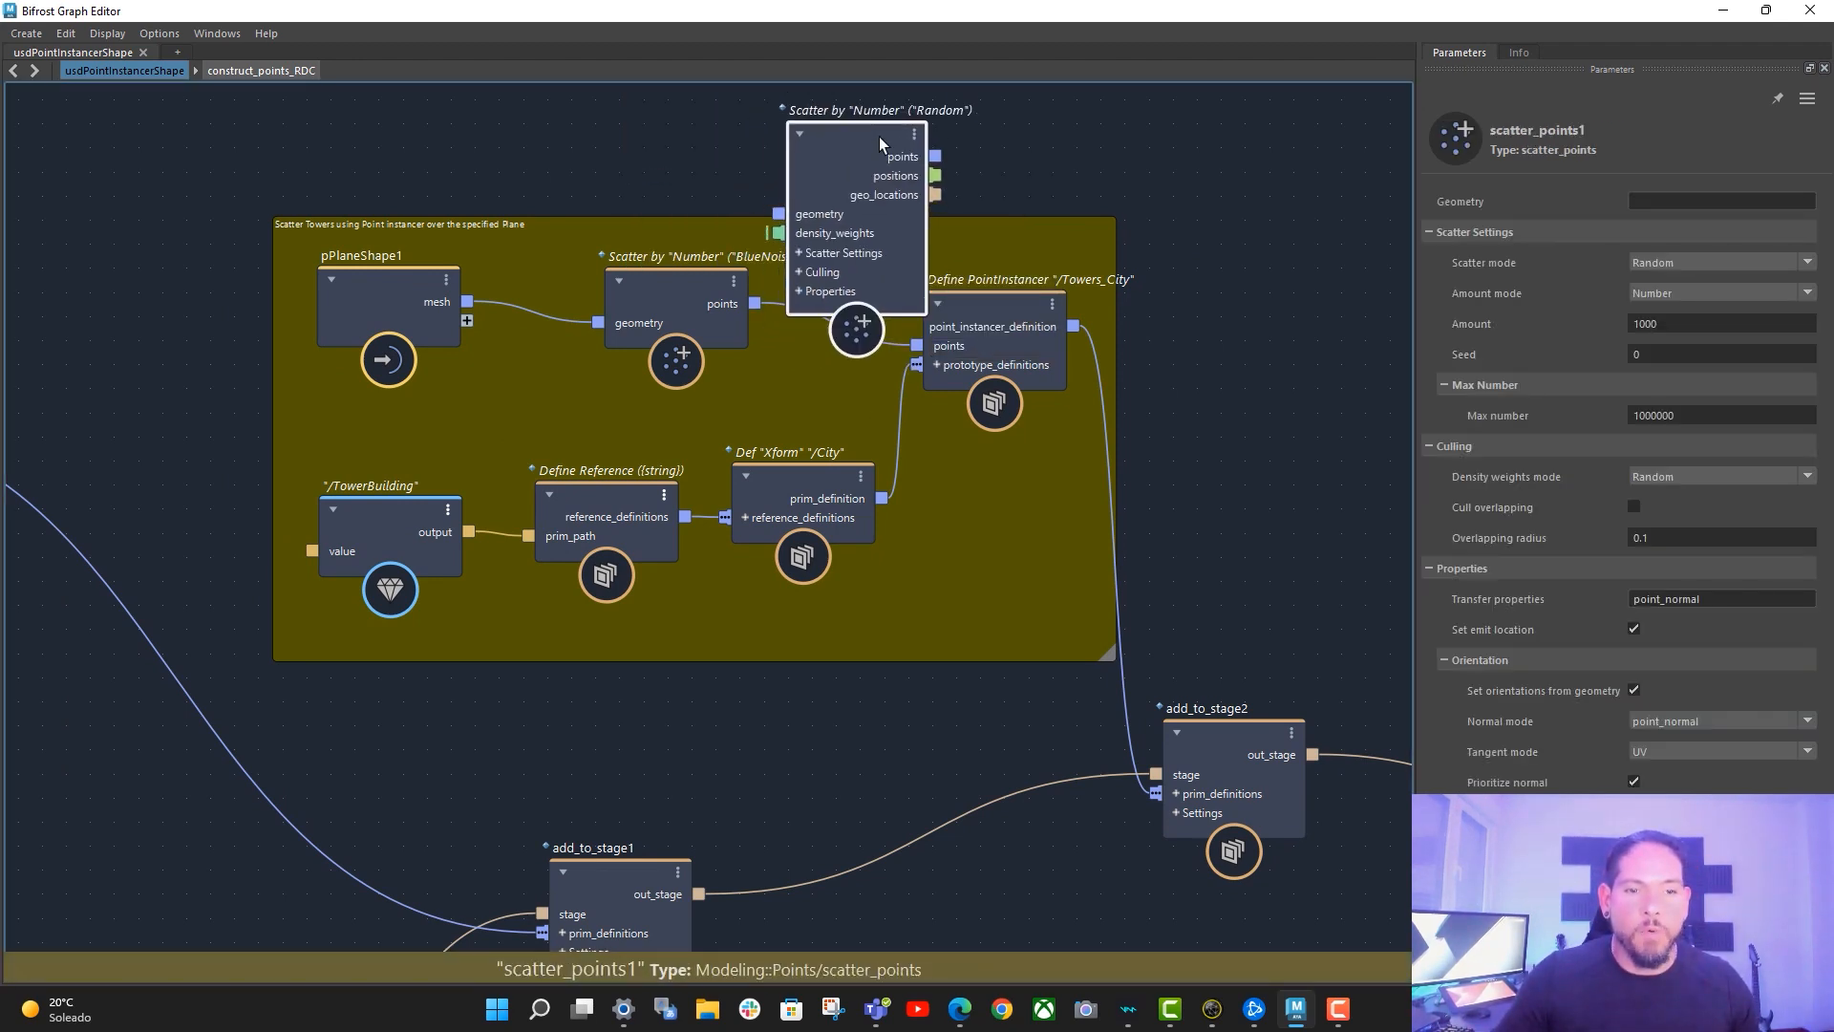
alt+middle_drag(1245, 306, 1158, 308)
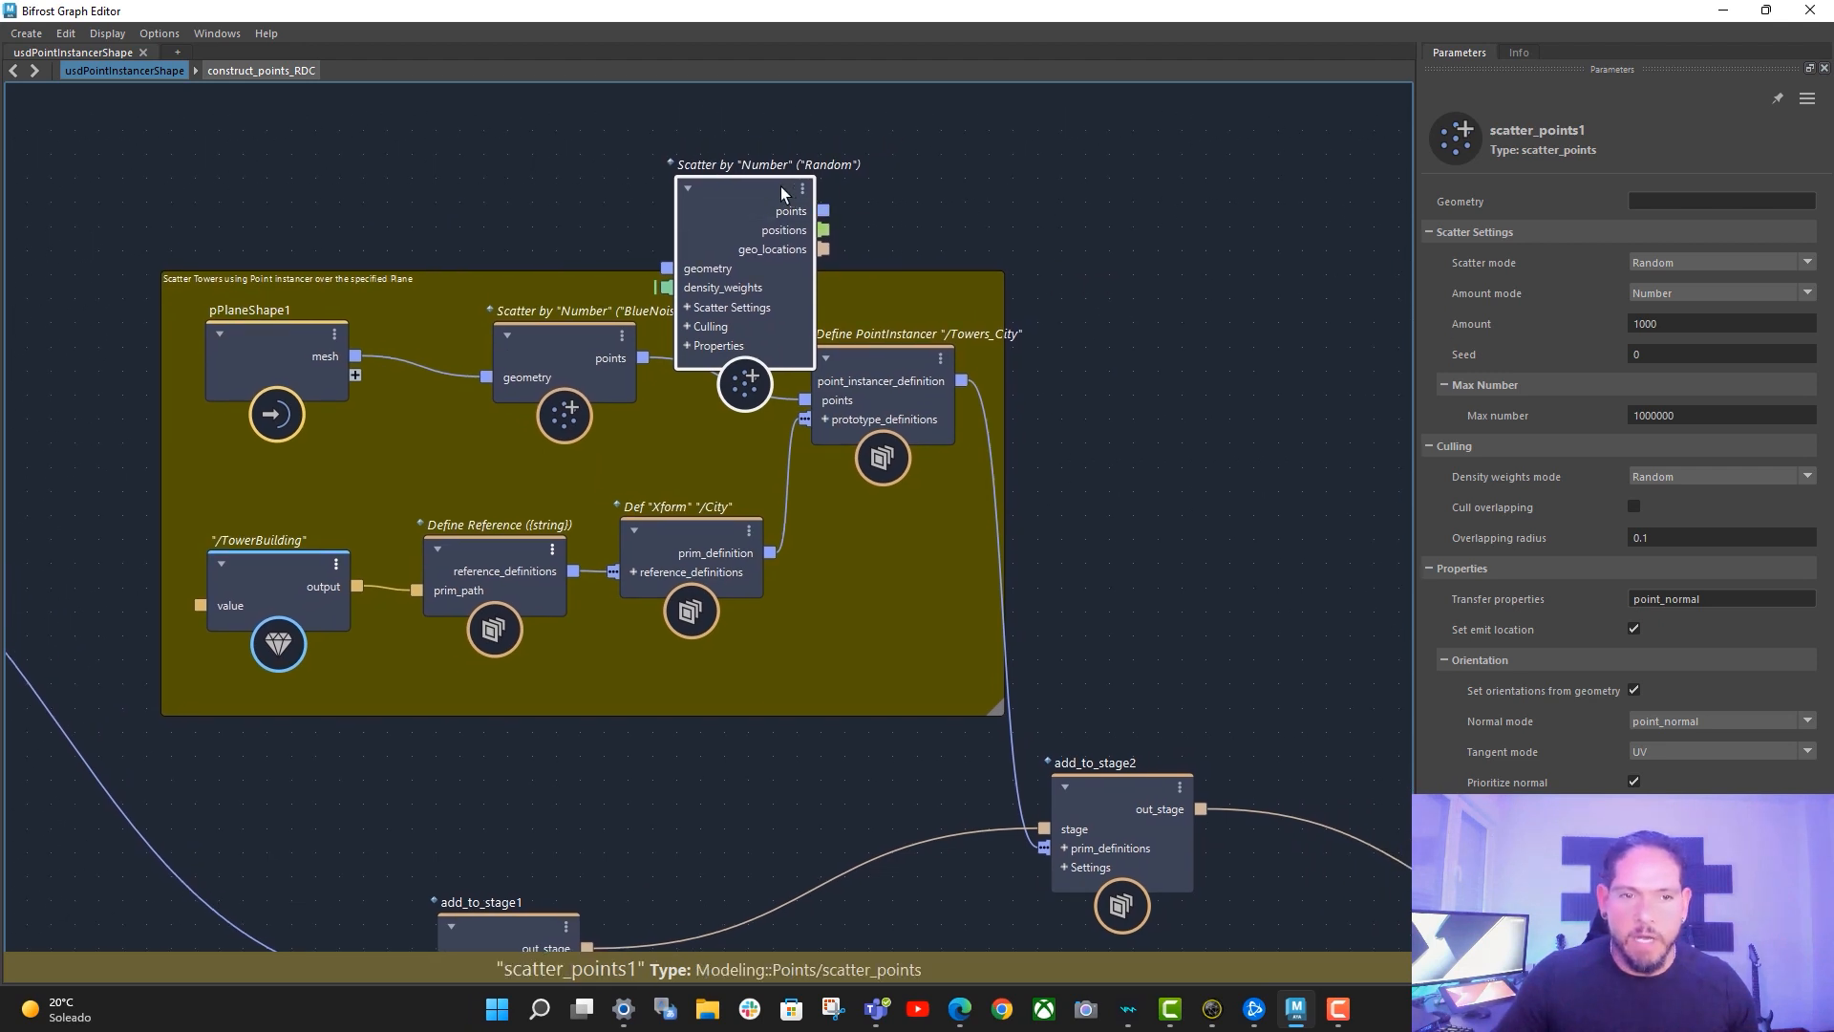
drag(787, 190, 713, 128)
alt+middle_drag(805, 182, 829, 262)
drag(707, 233, 690, 157)
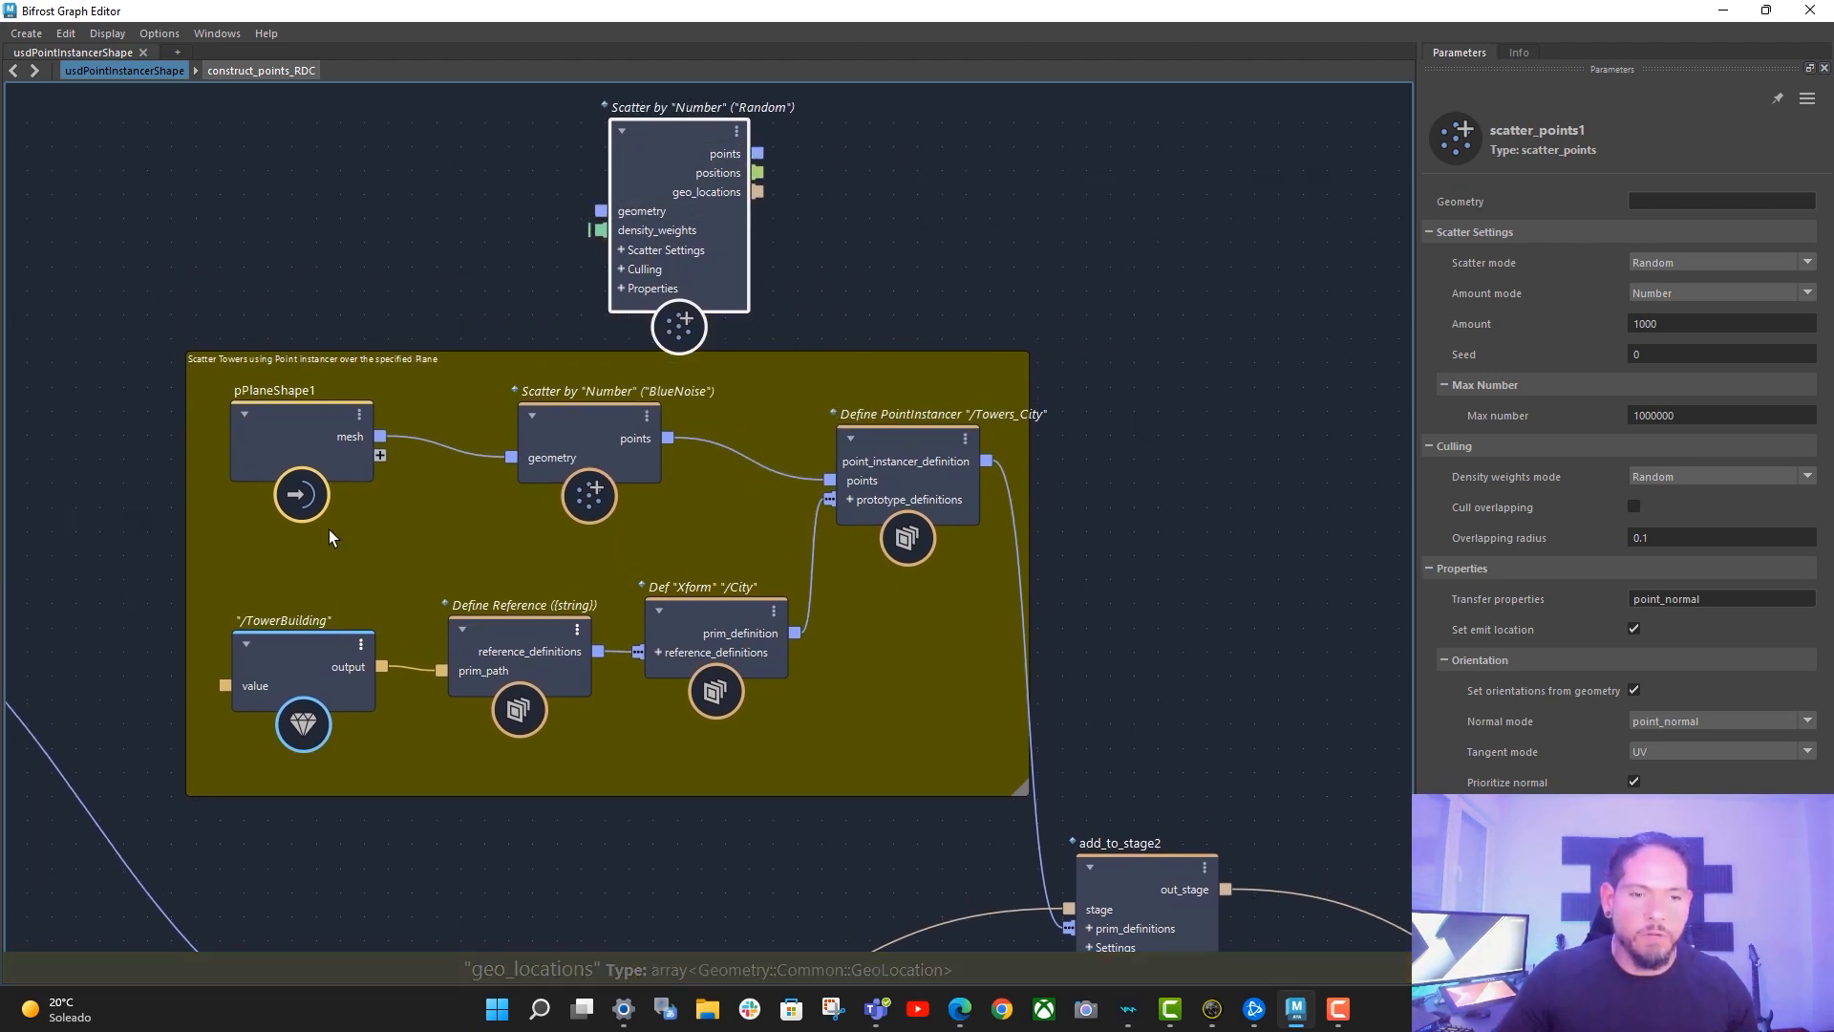
- Compare all ports of the BlueNoise scatter node with the new Random scatter node, delete the new one and collapse the original
drag(566, 437, 588, 370)
key(3)
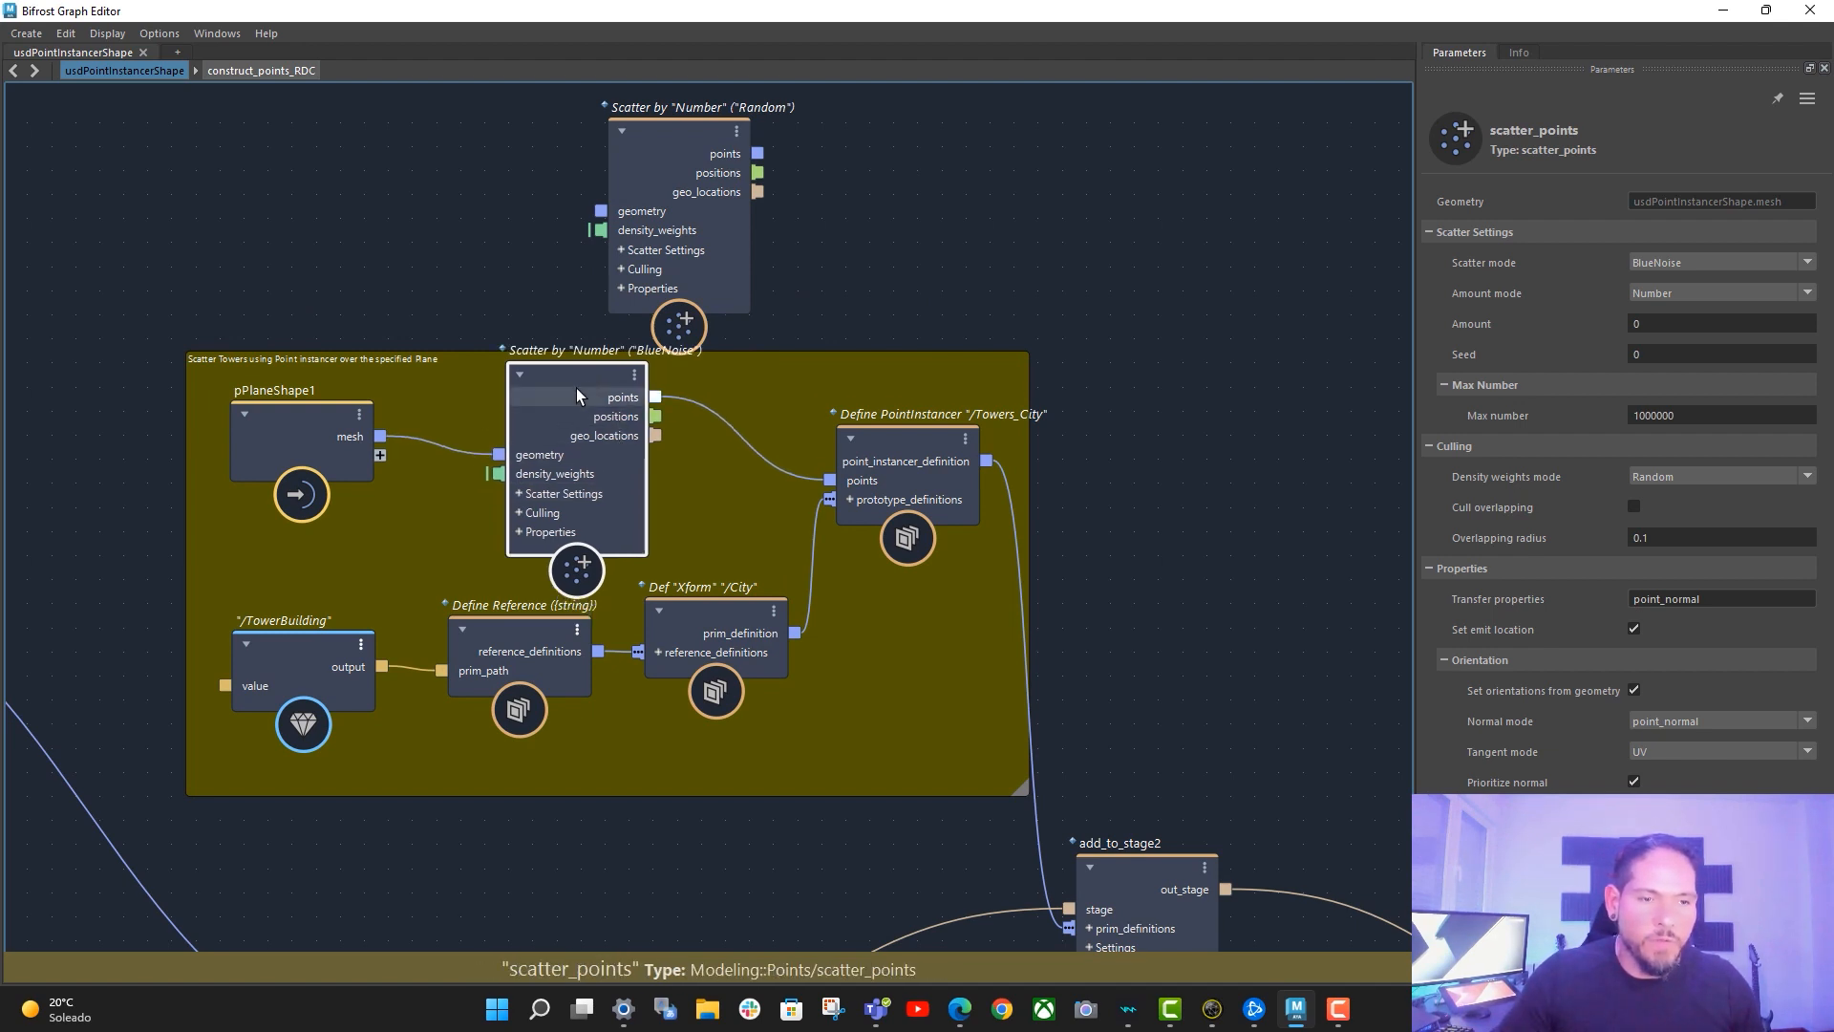
alt+middle_drag(382, 289, 496, 302)
click(787, 153)
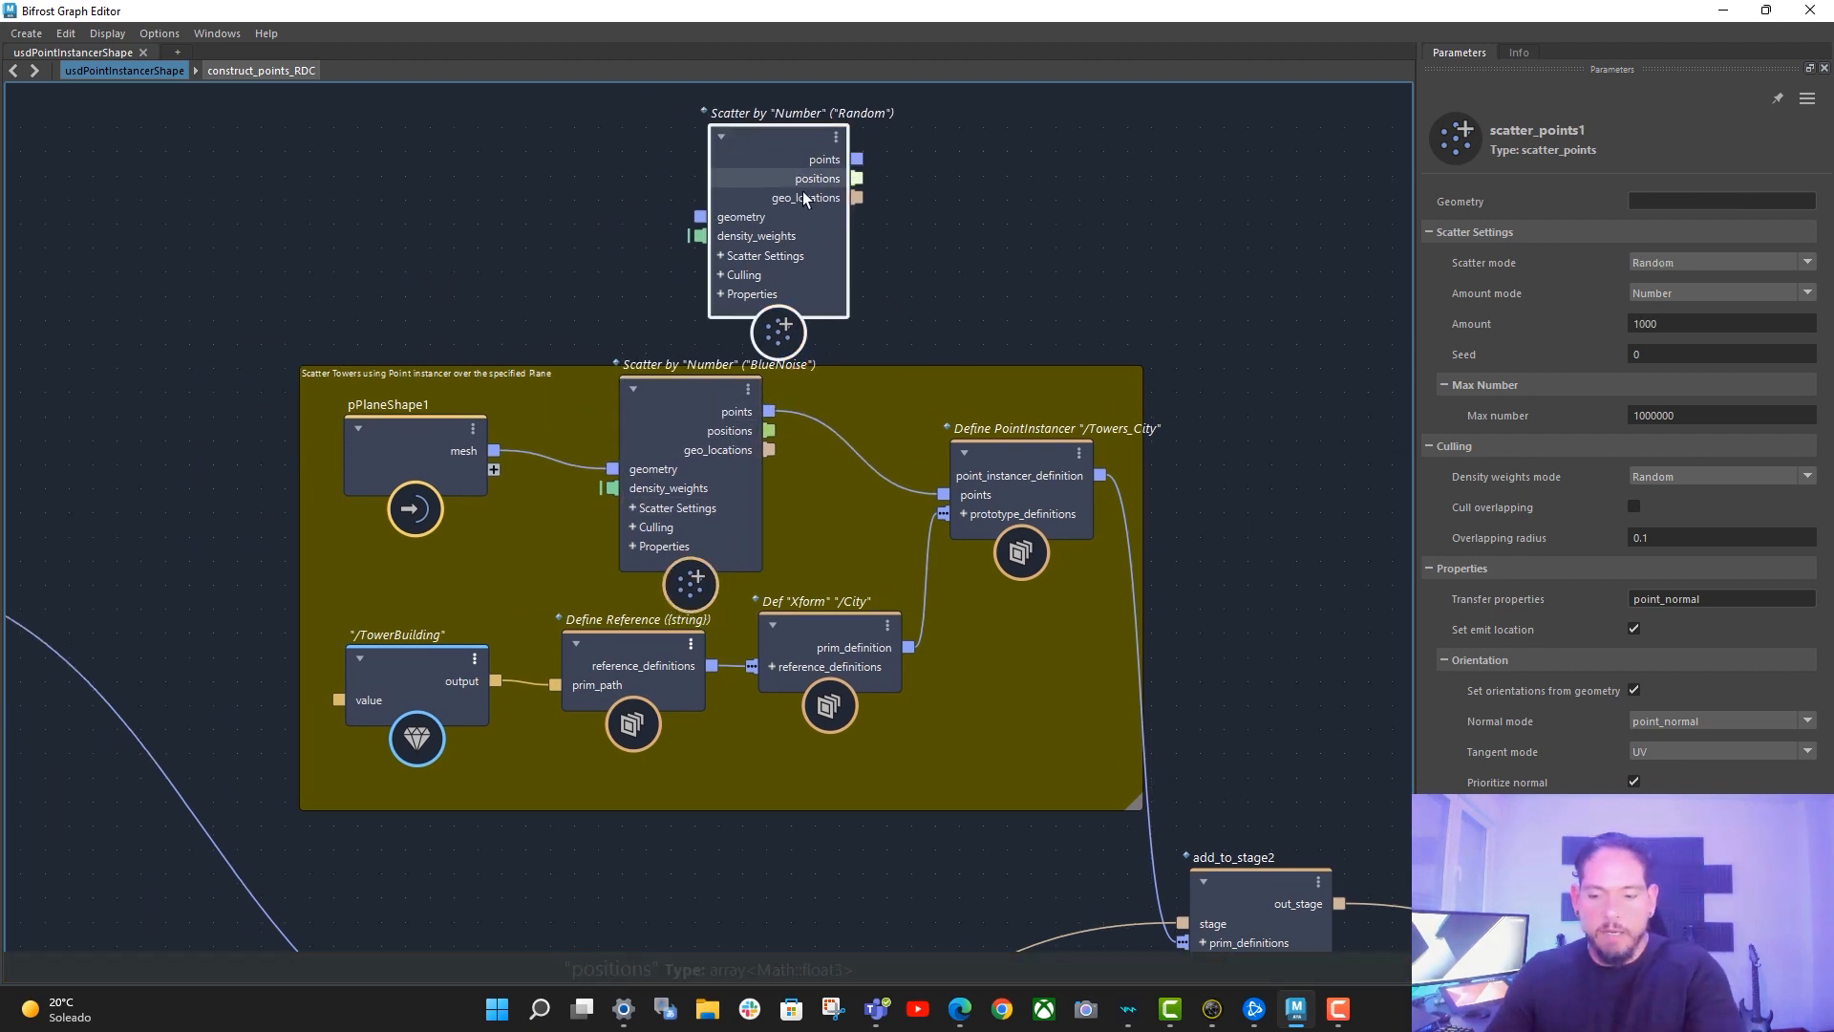
key(Delete)
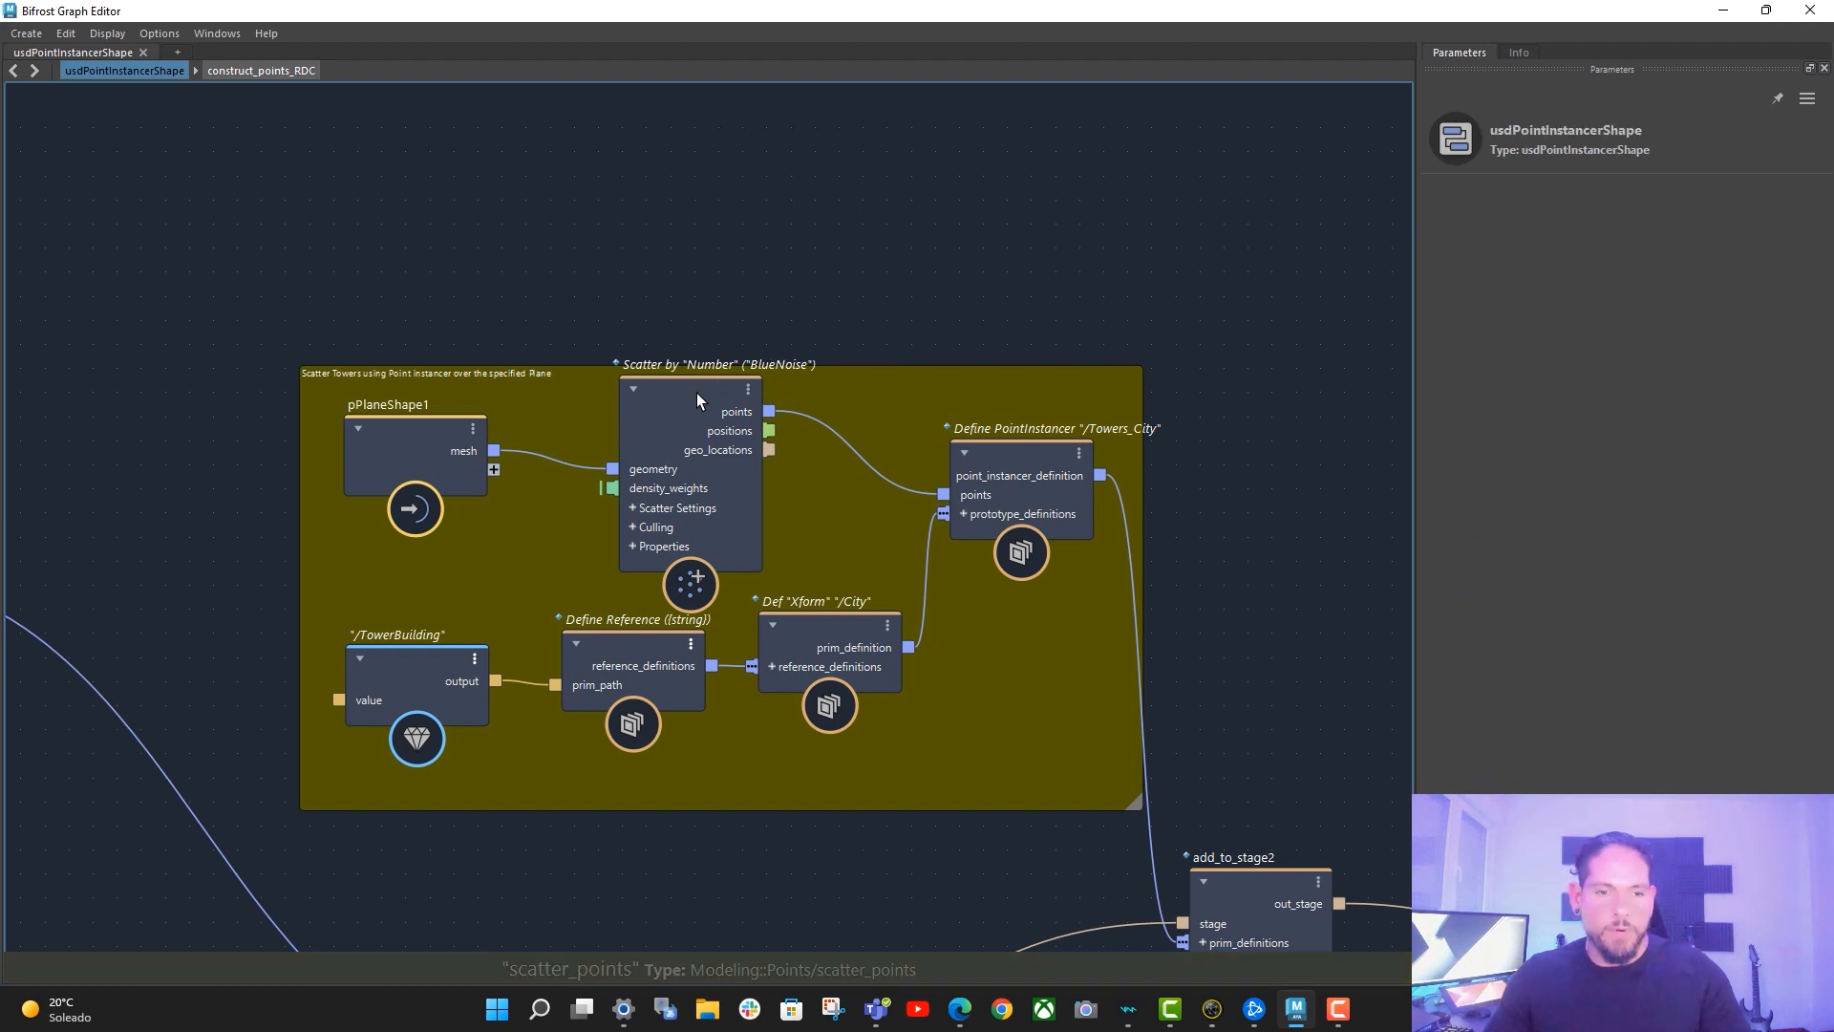
drag(696, 392, 697, 424)
key(2)
- Switch to the main Maya window and examine the Ground plane and its polyPlane1 attributes in the viewport scene
click(1722, 13)
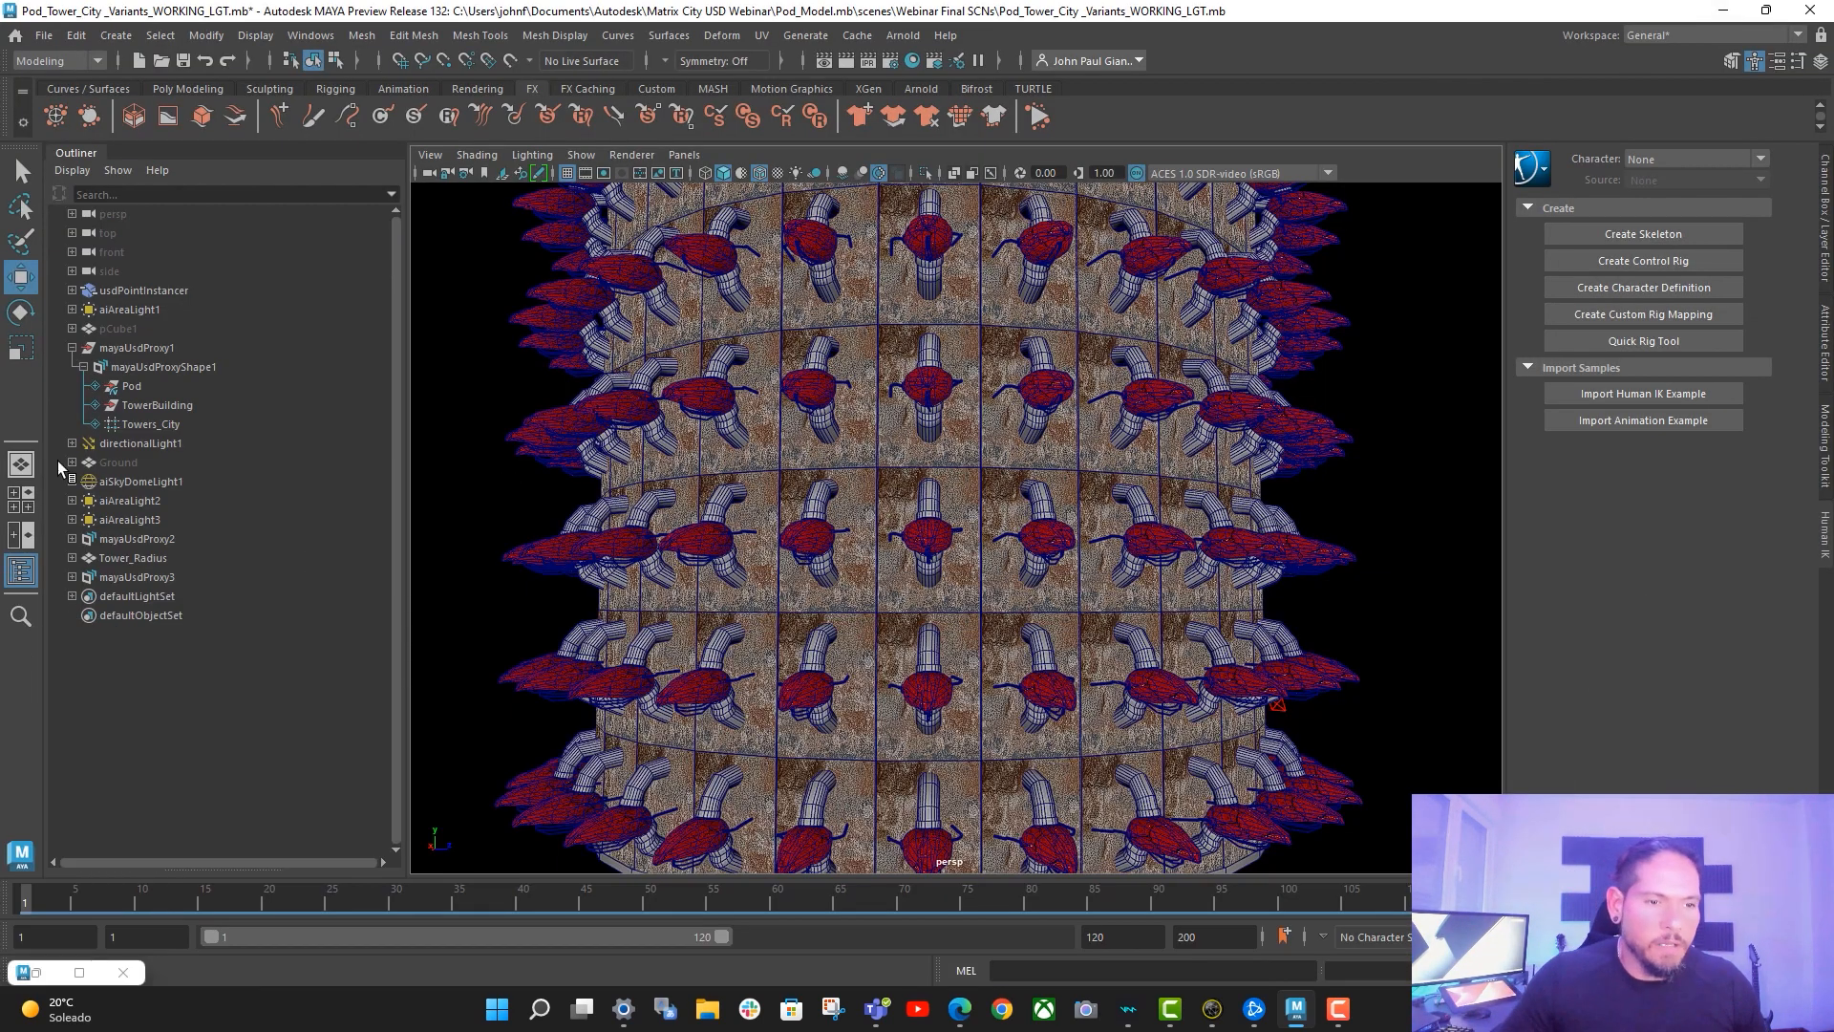
click(120, 462)
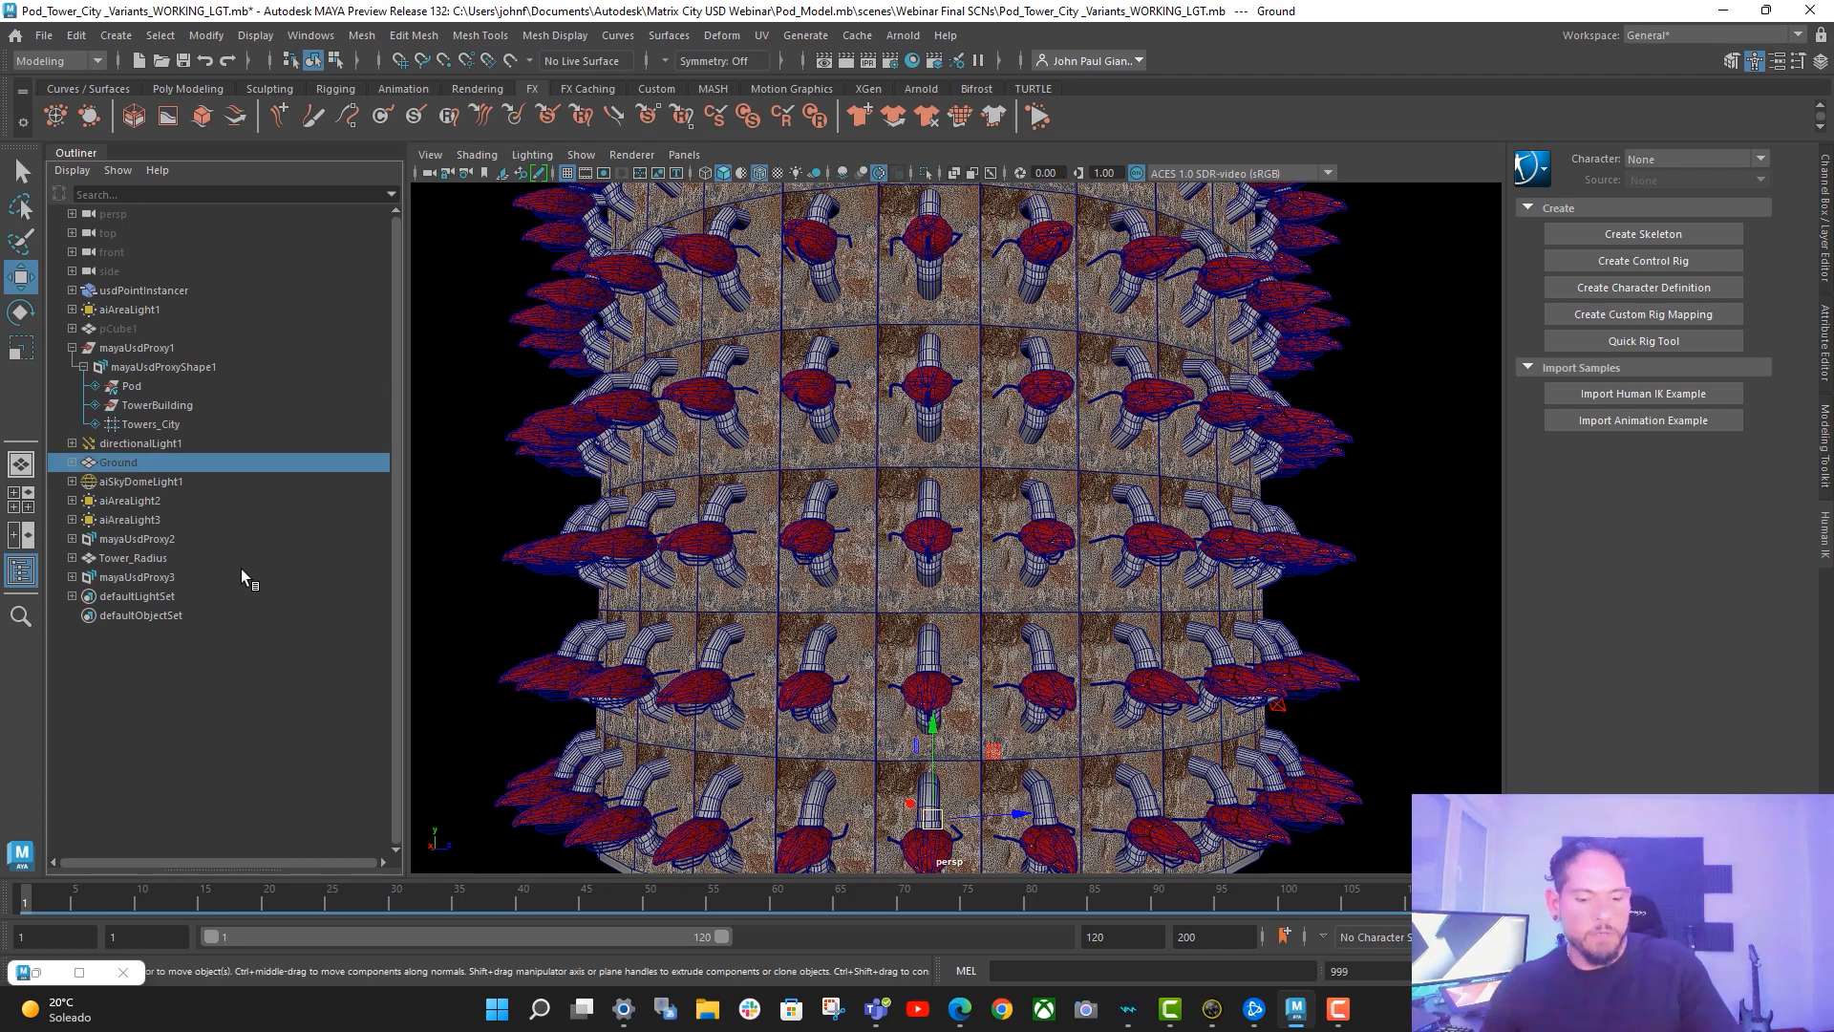
scroll(1041, 549, down, 10)
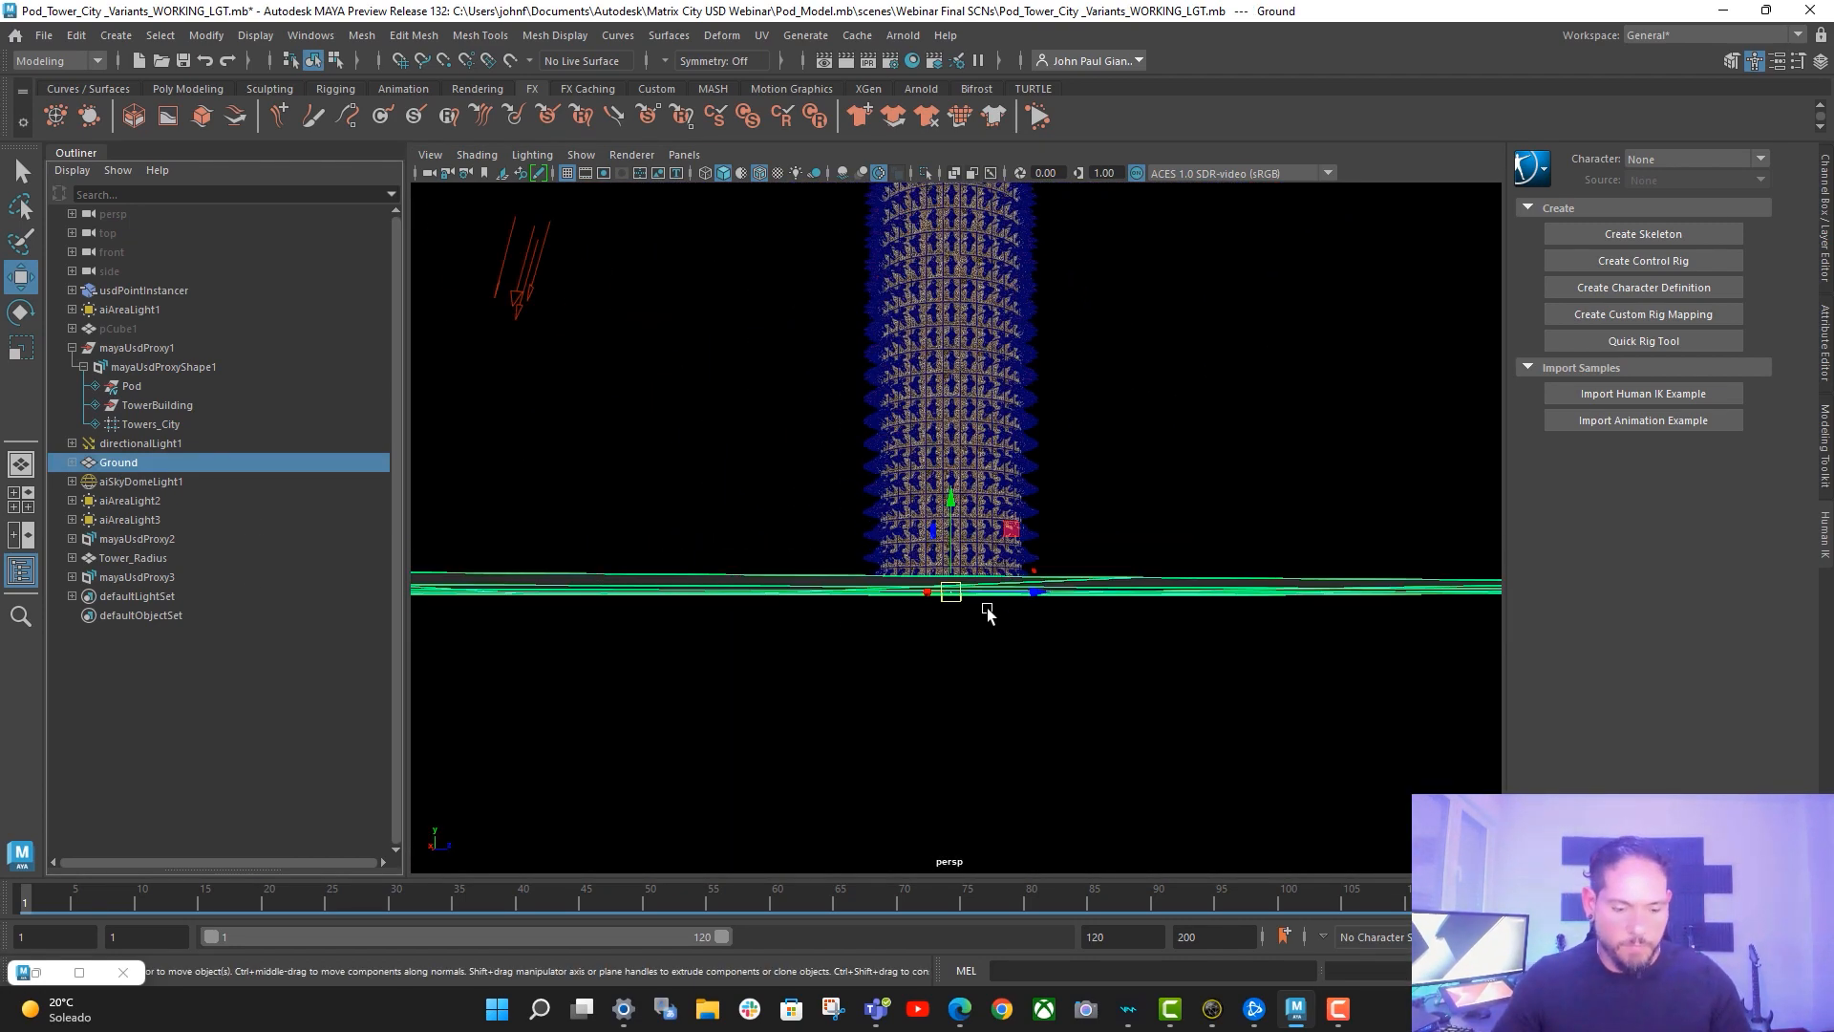
alt+drag(970, 598, 917, 585)
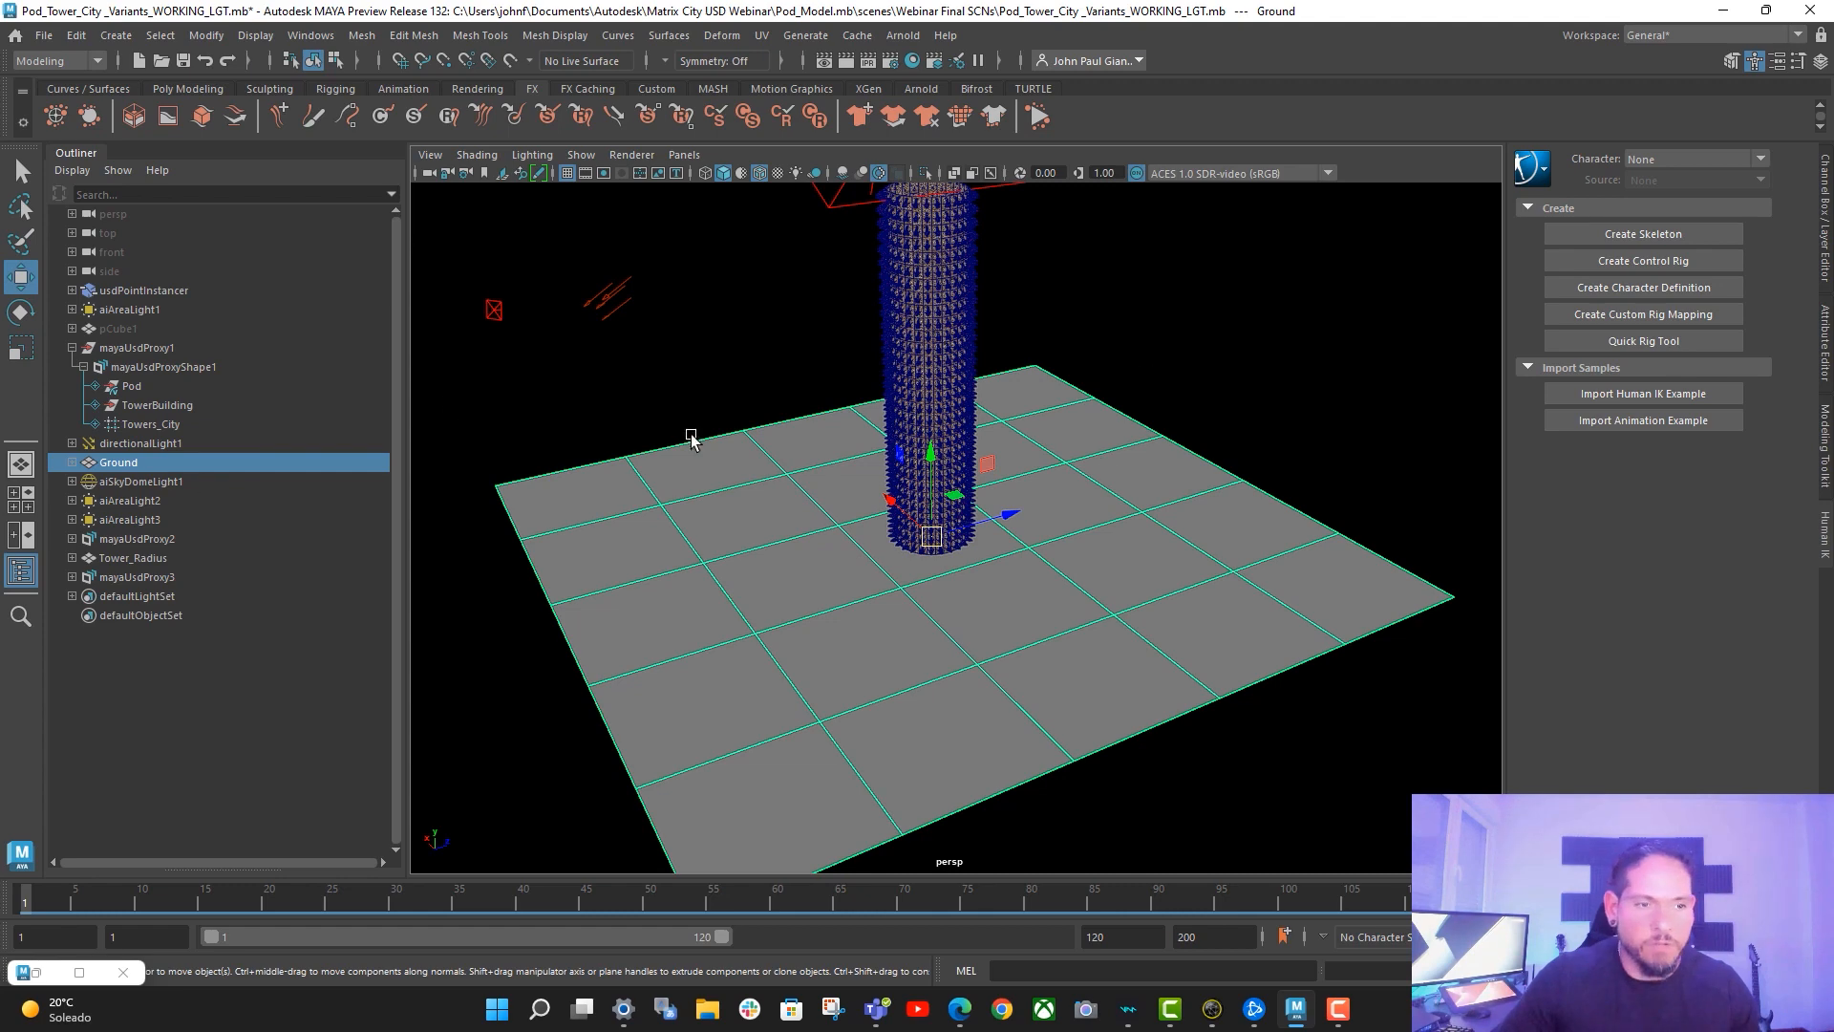
key(ctrl+a)
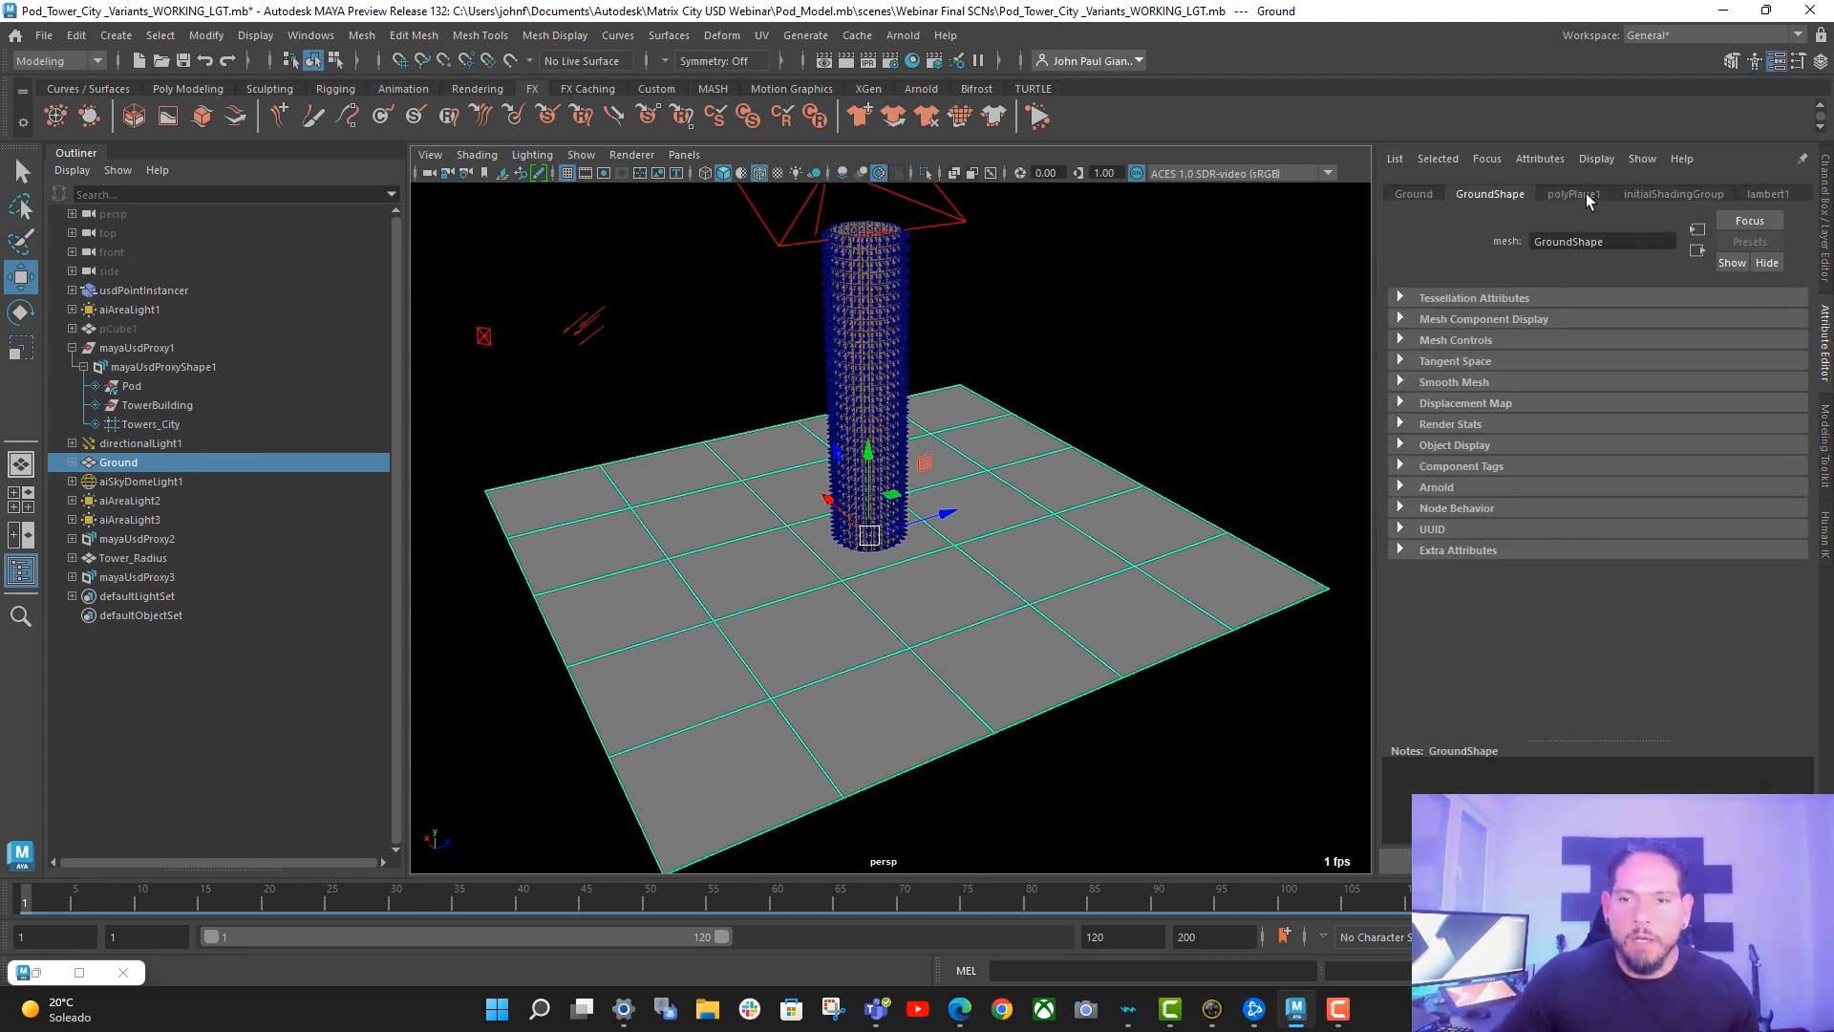
click(1575, 194)
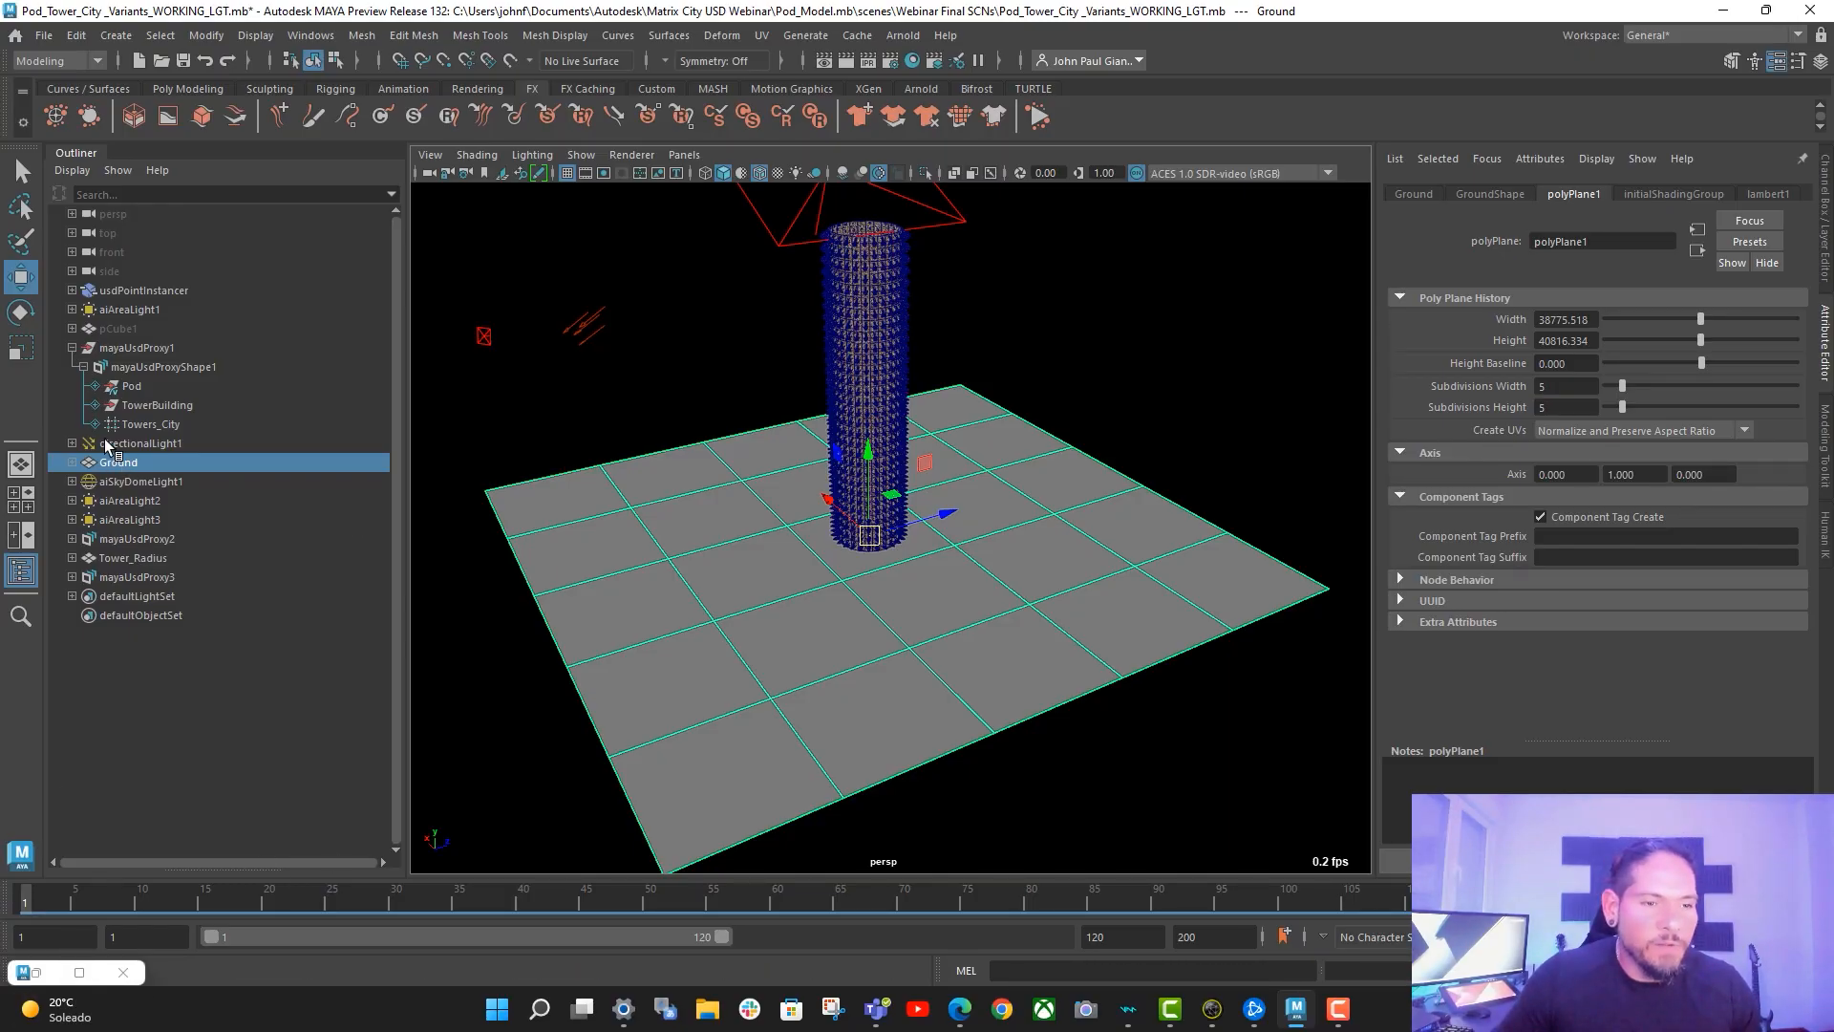
- Review the Pod, TowerBuilding and Towers_City prims with the city's prototypes under mayaUsdProxyShape1, and return to the Bifrost Graph Editor
click(134, 387)
click(170, 406)
click(164, 424)
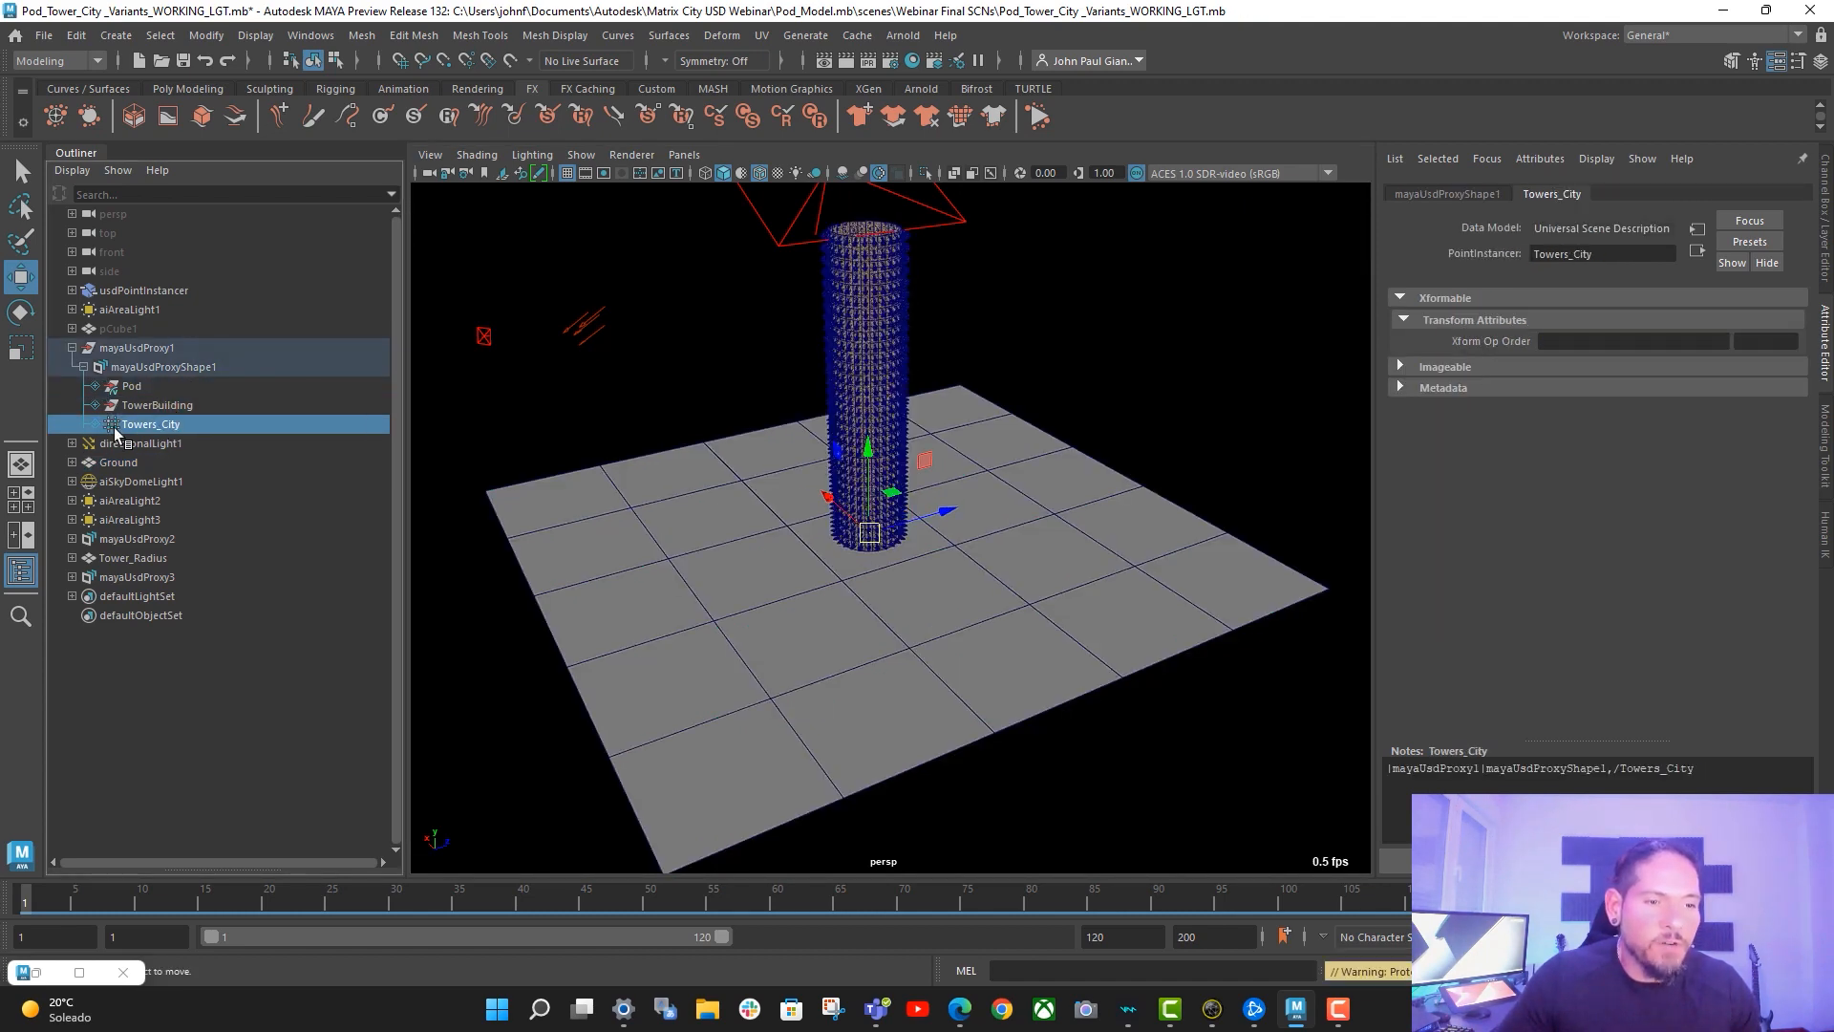
click(99, 424)
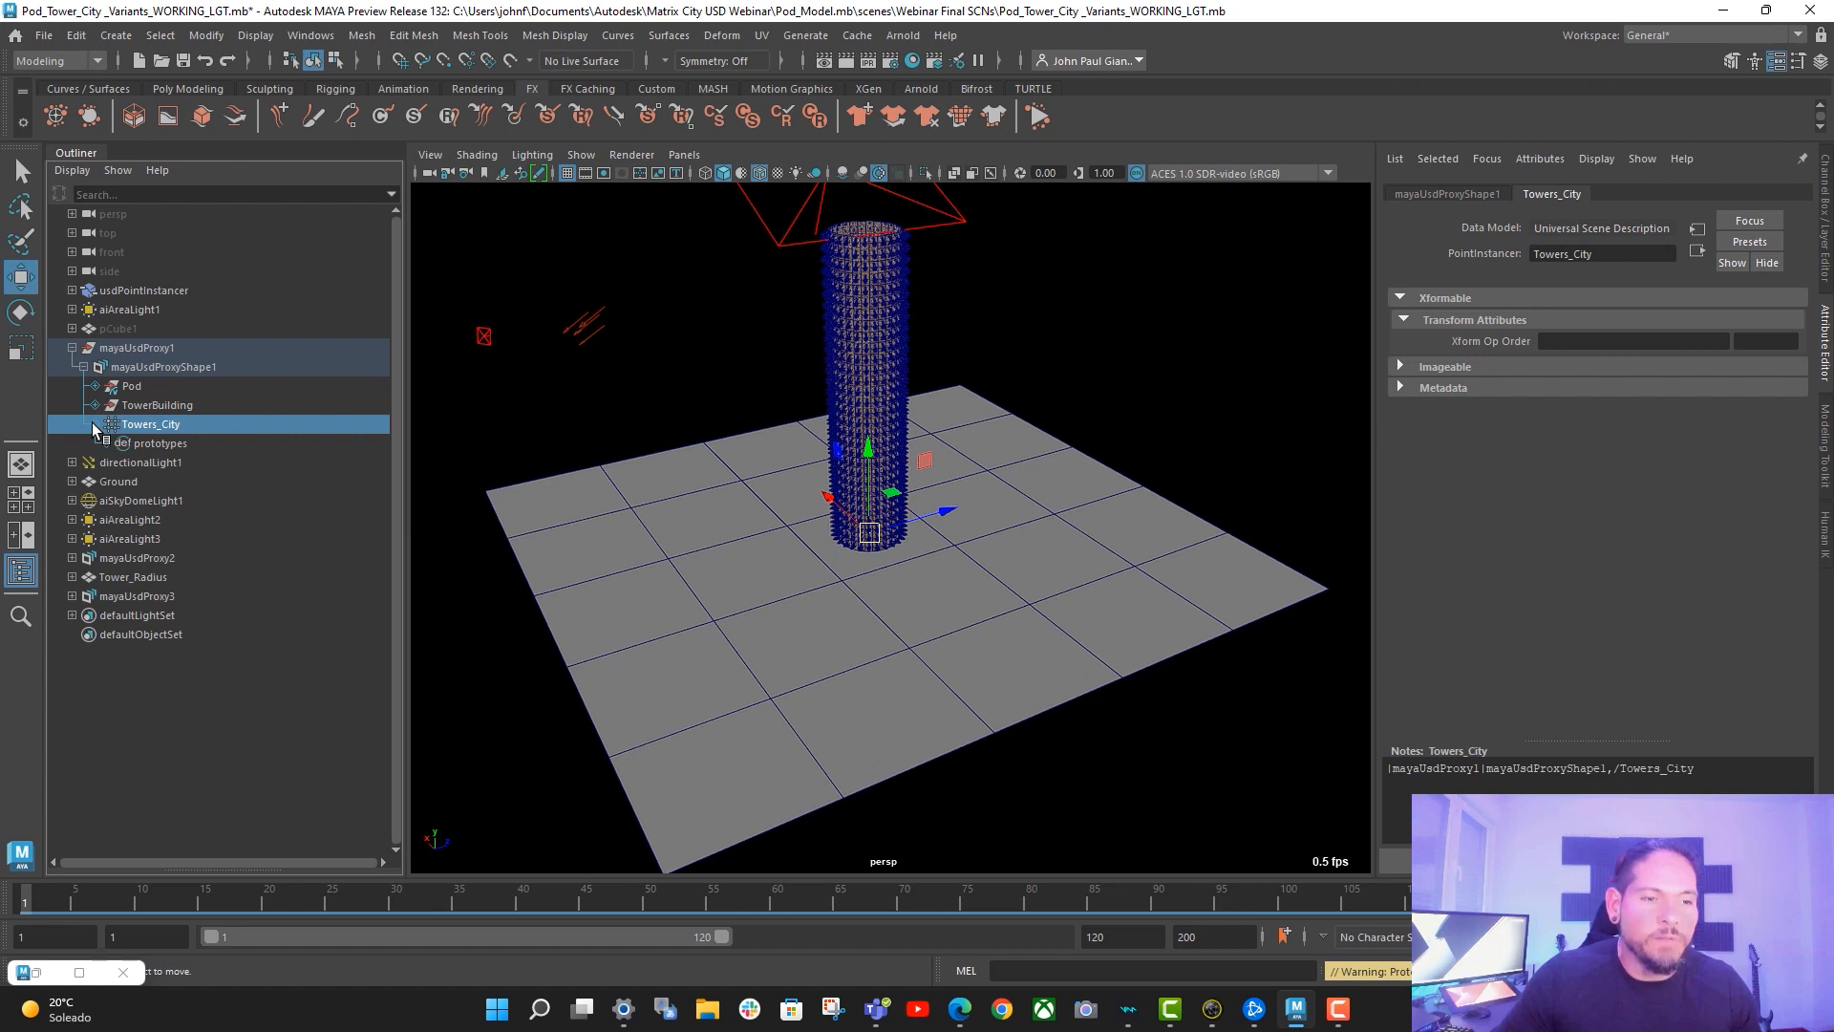
click(98, 424)
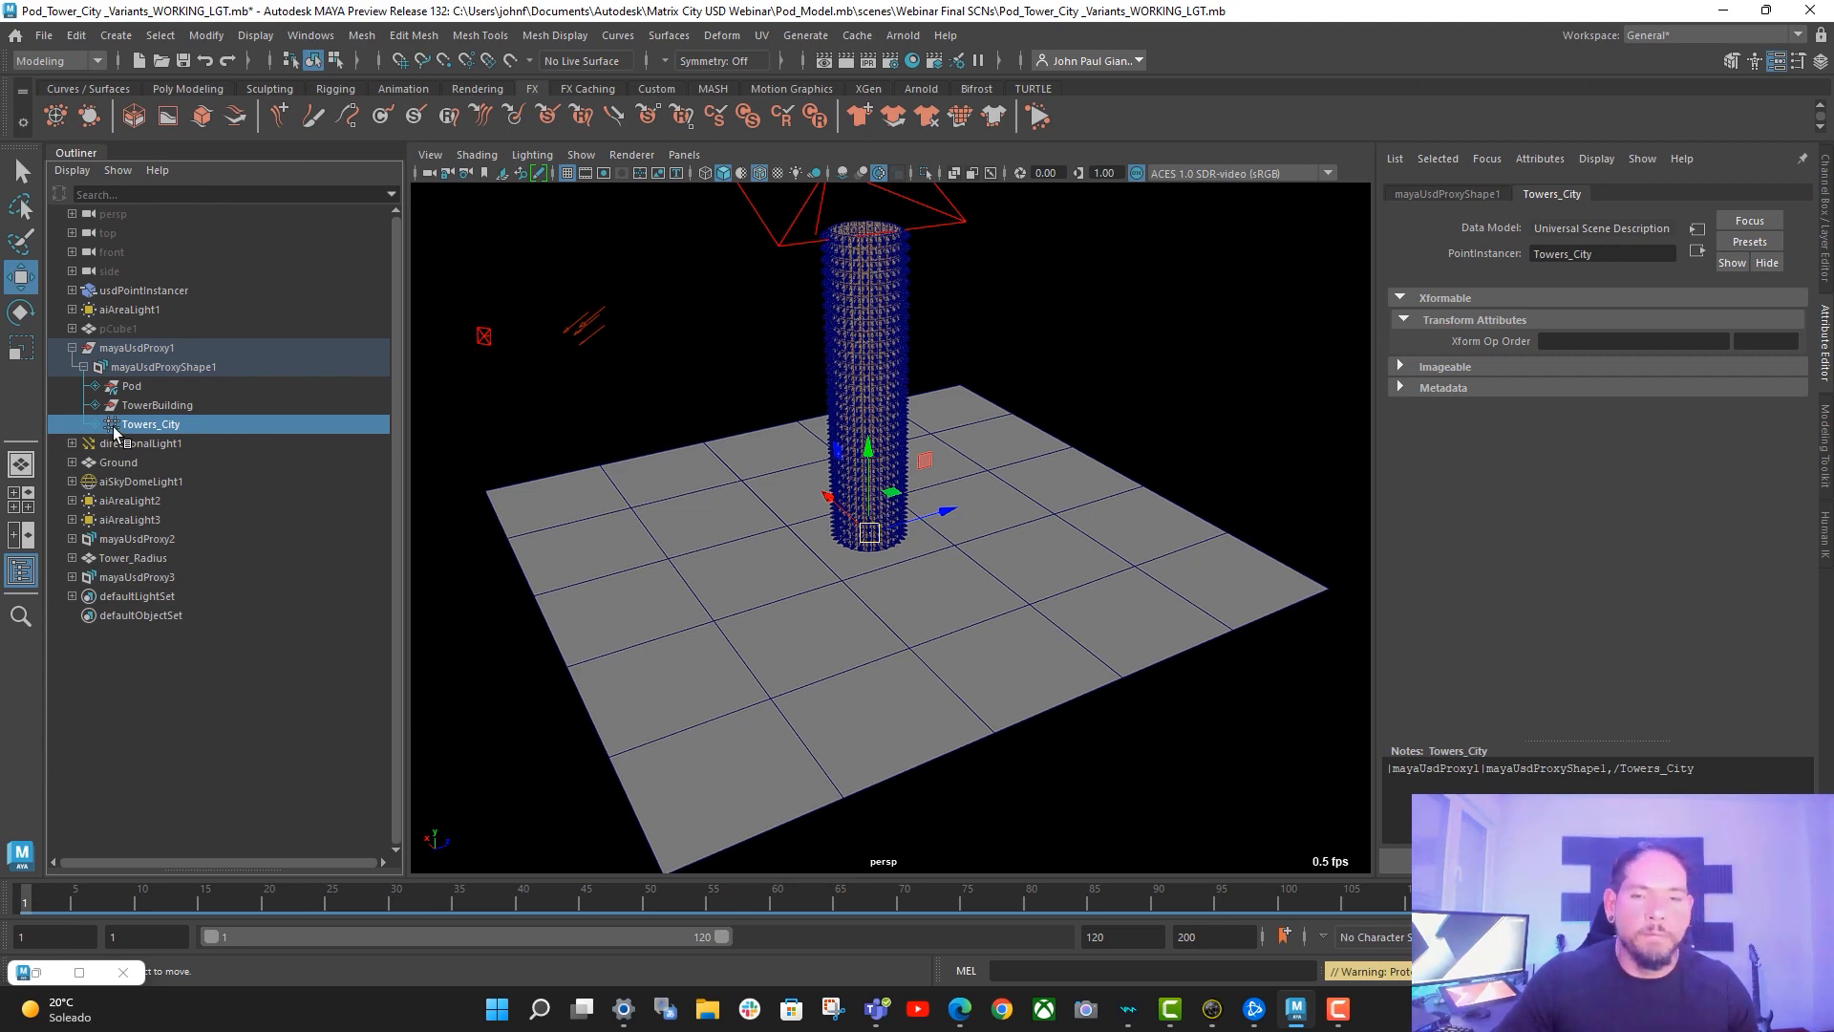
click(38, 973)
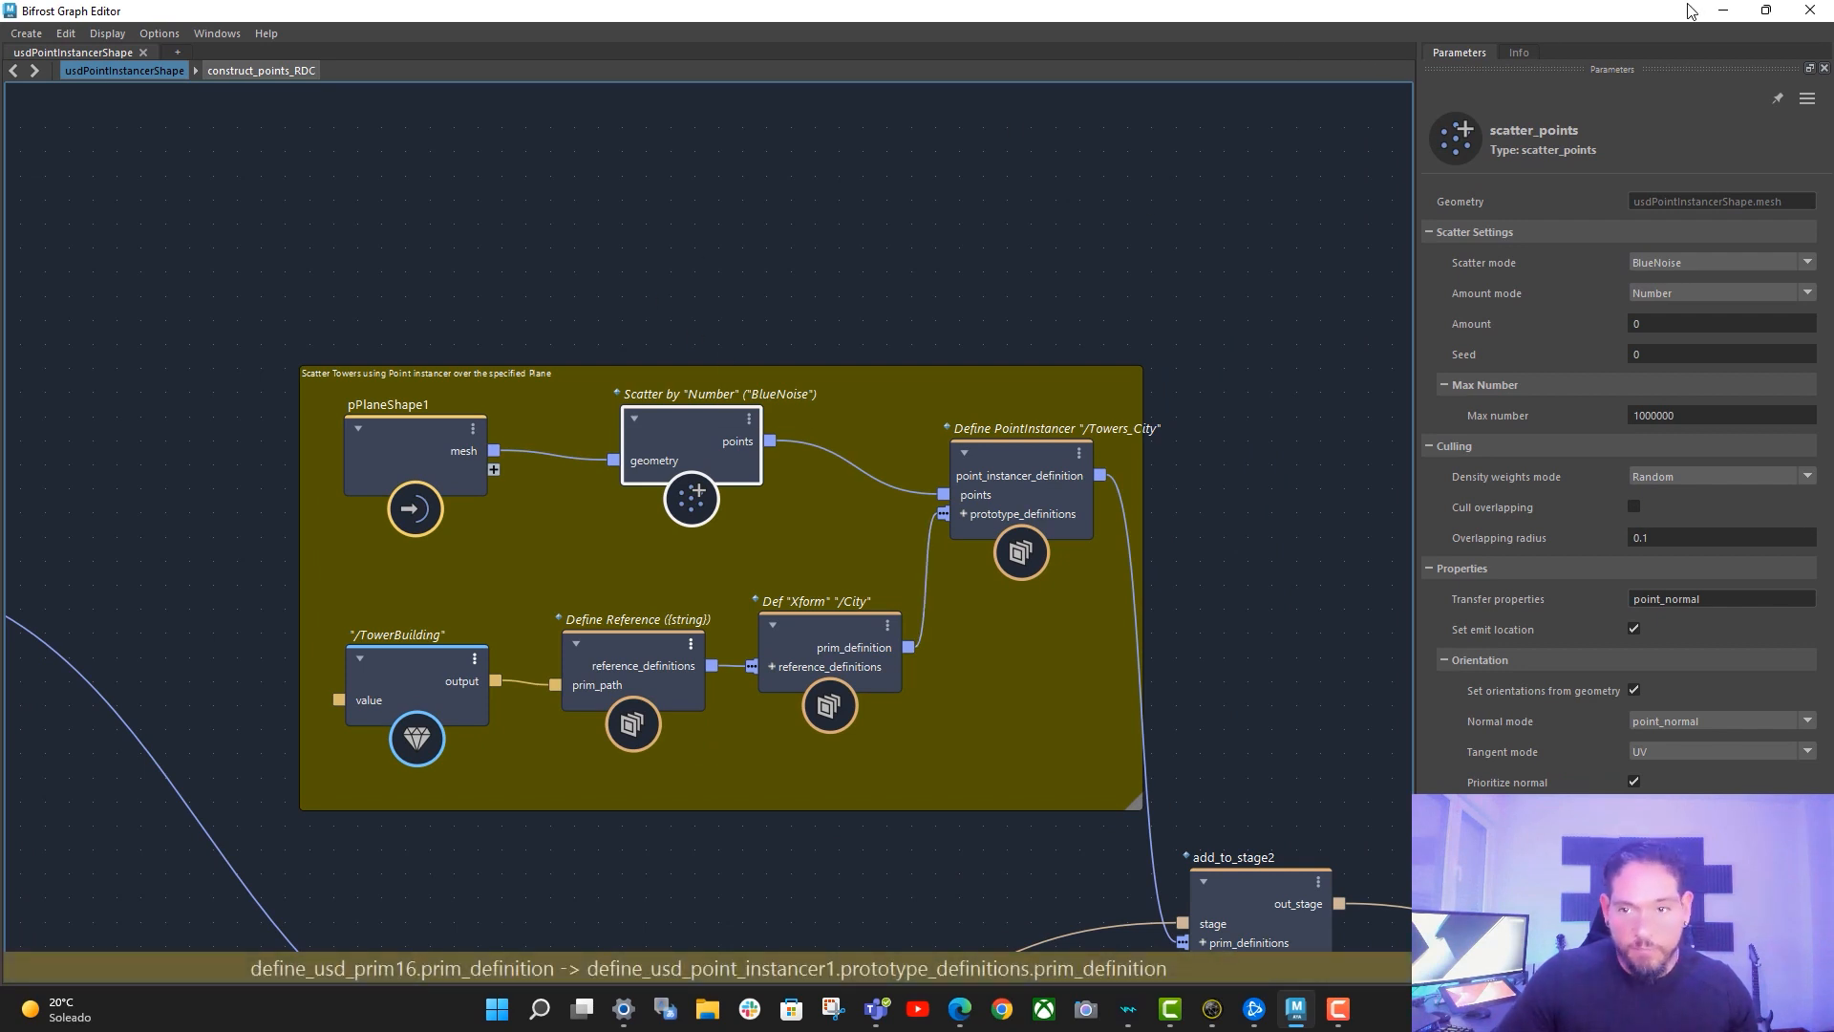
- Bring the Ground plane from the scene into the graph as an input node above the yellow city group, and delete that node
click(1766, 11)
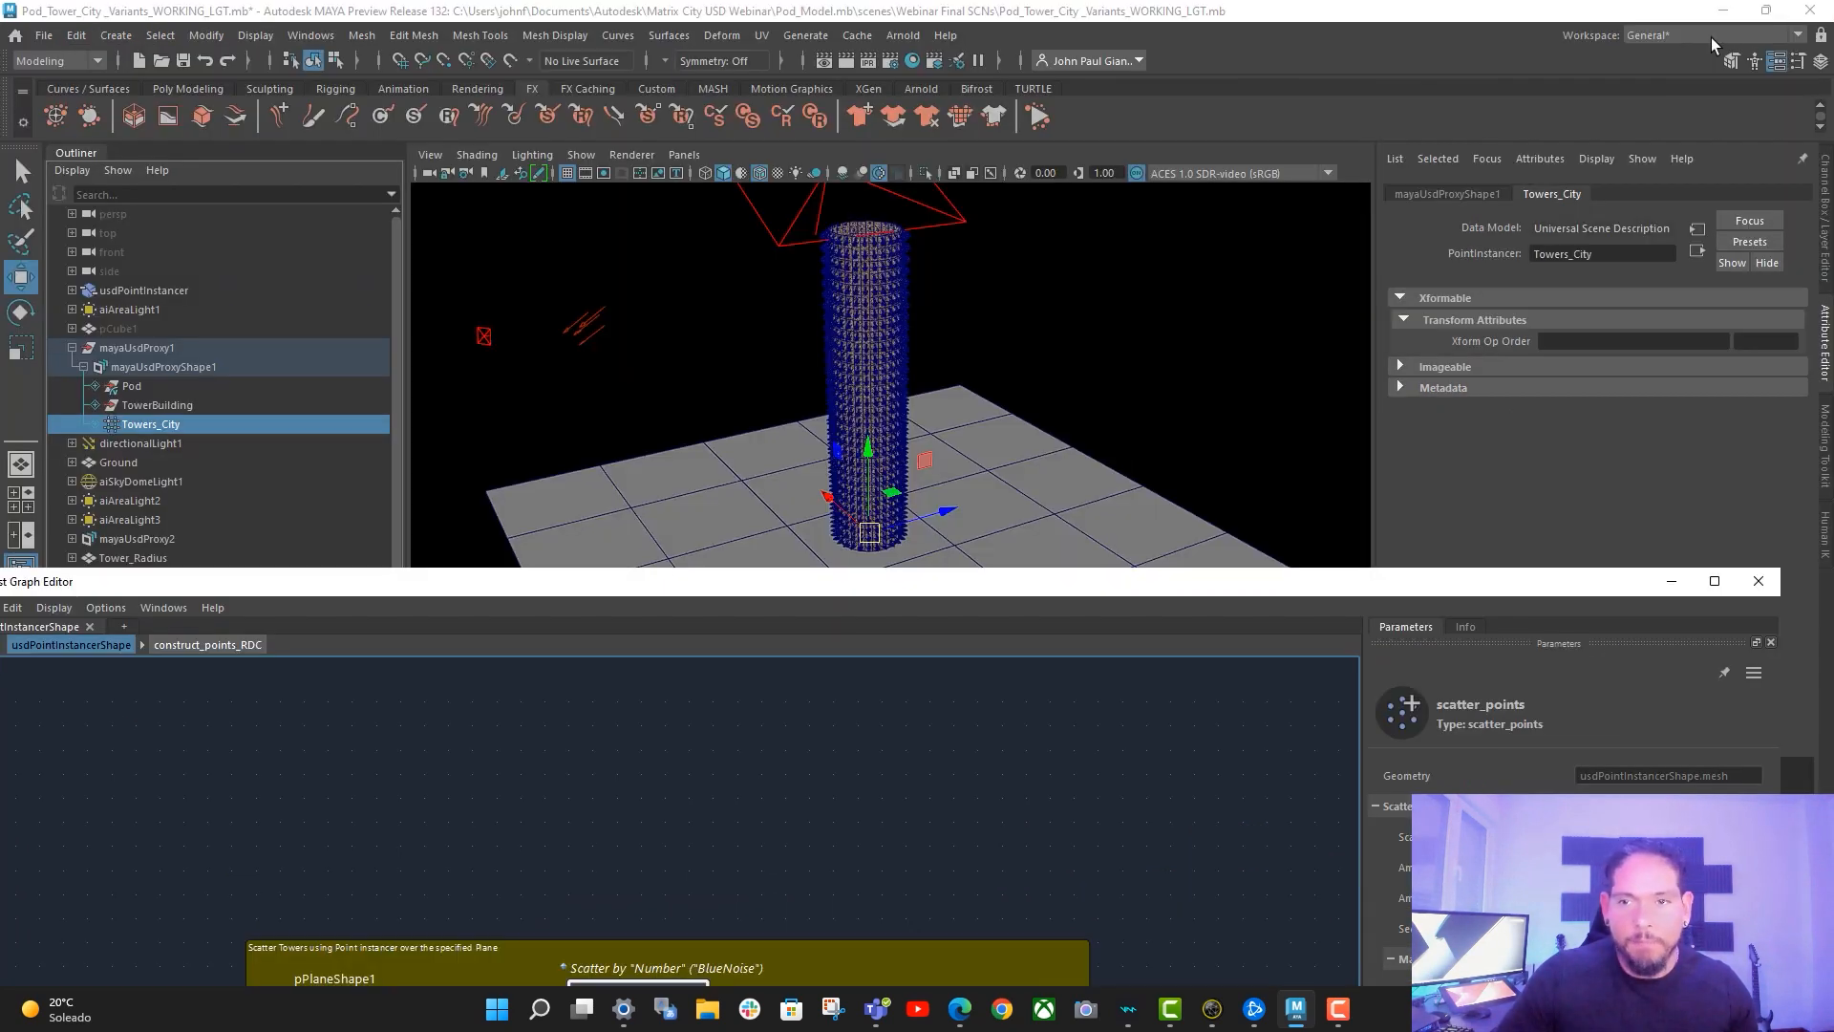
drag(604, 585, 1239, 230)
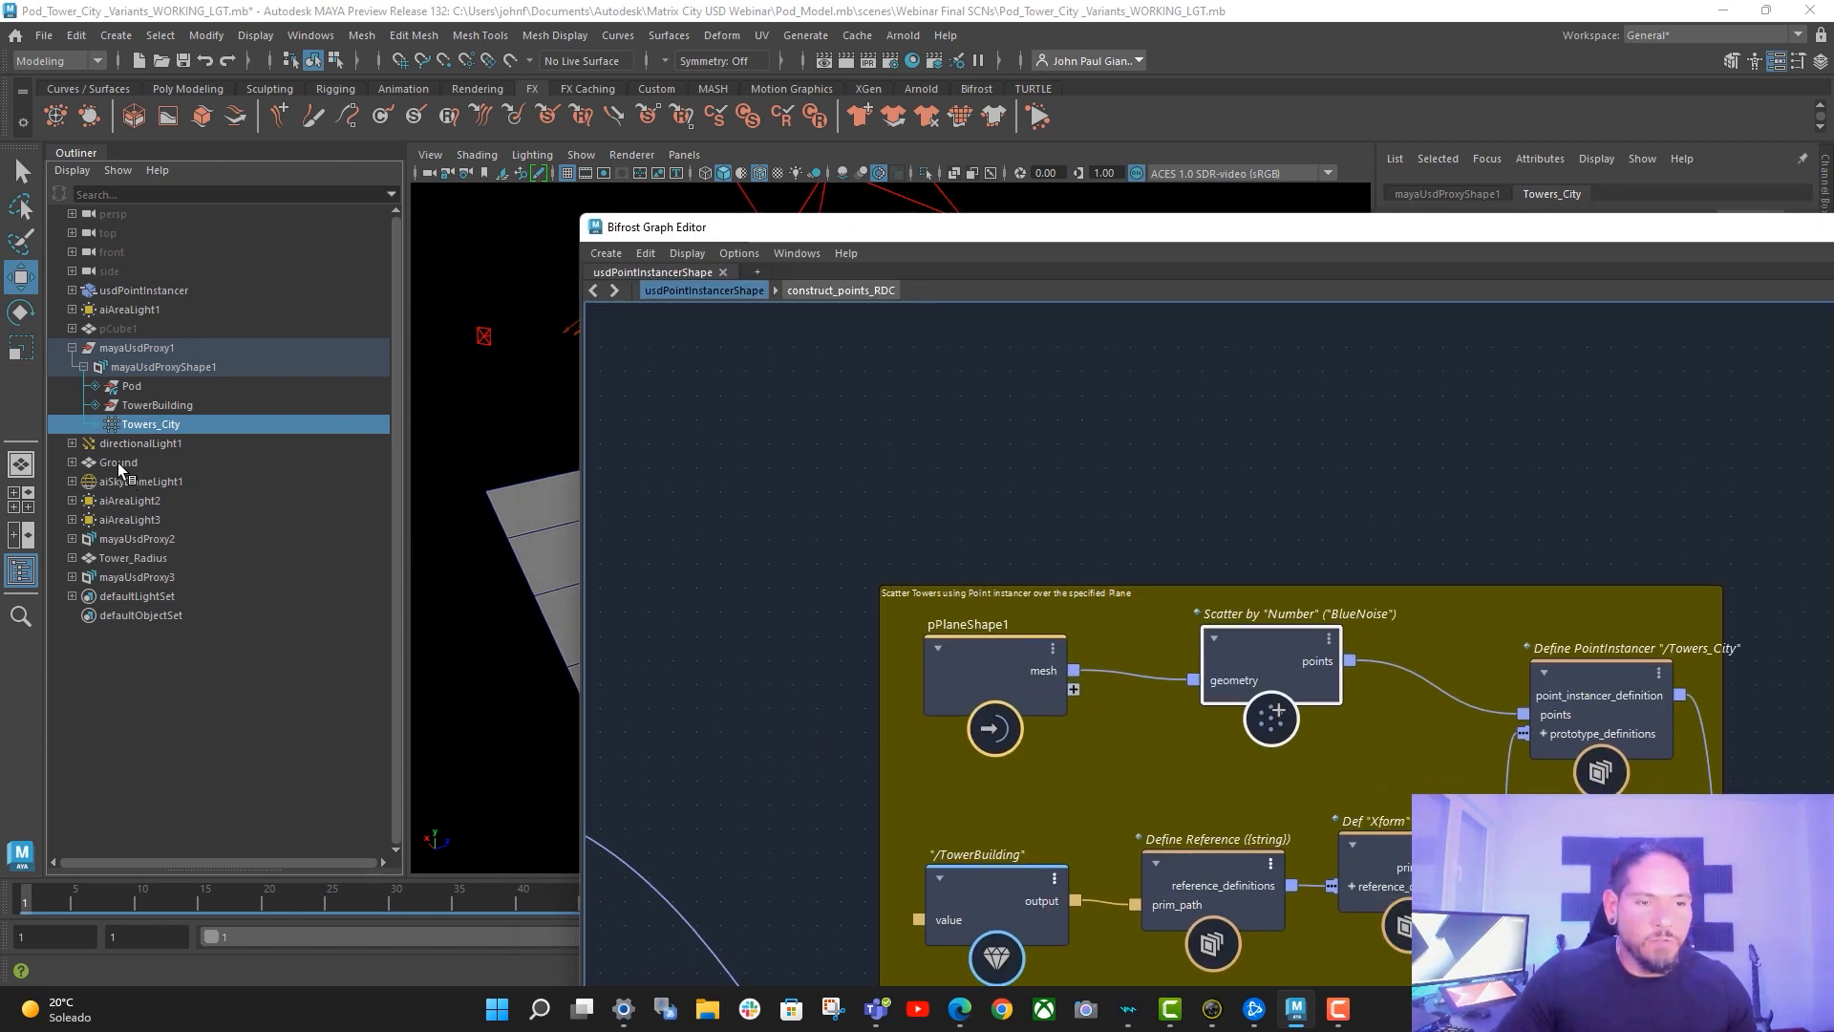
drag(118, 463, 949, 463)
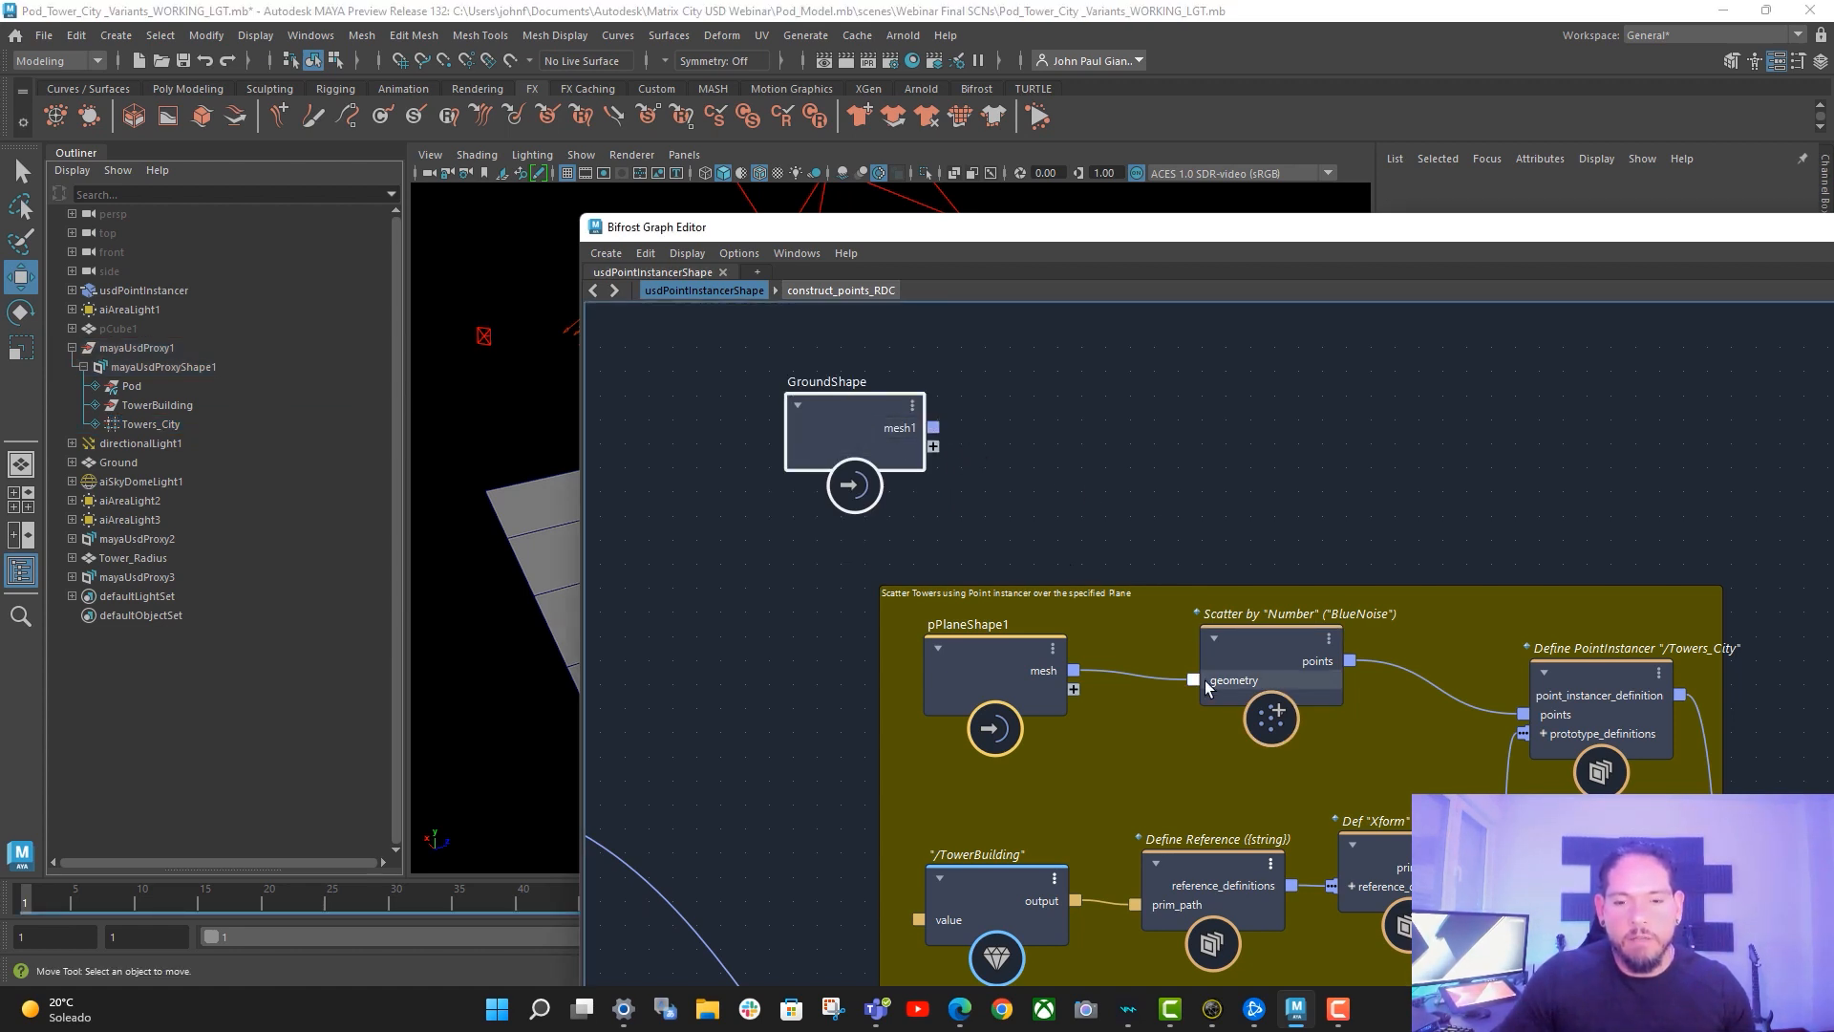
key(Delete)
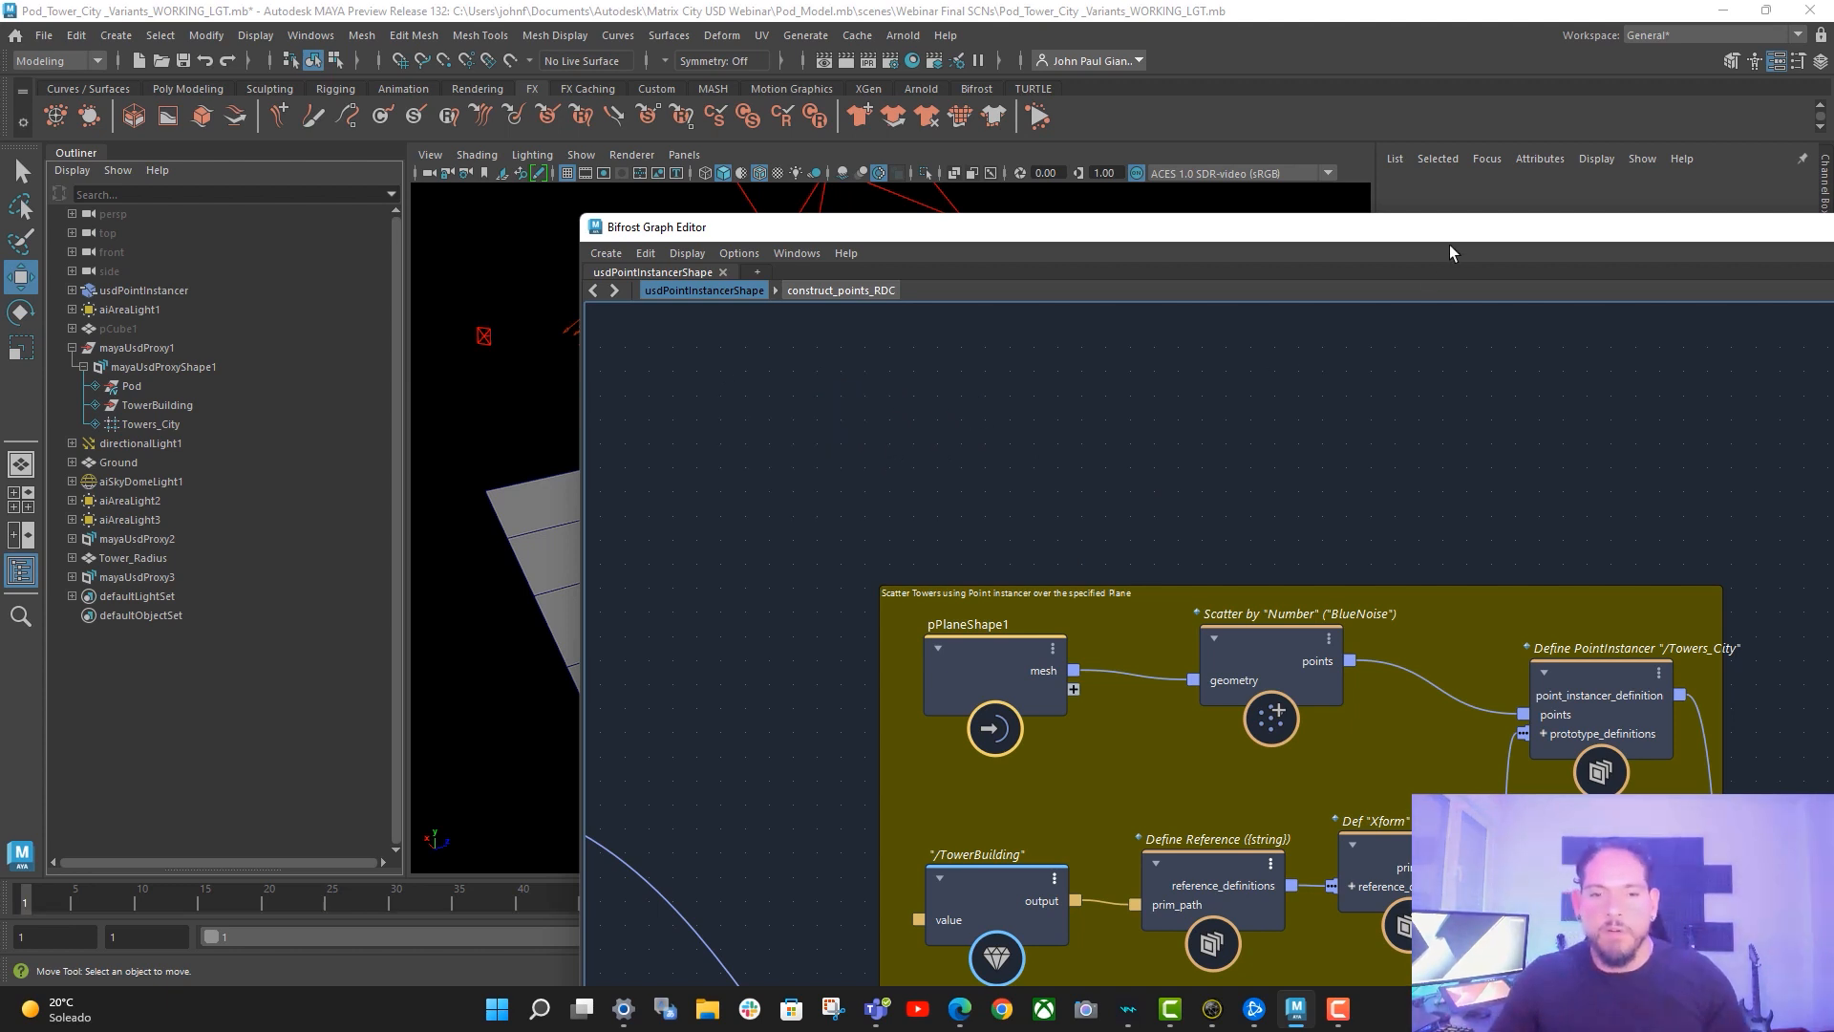
- Restore the graph editor to full size and check which USD nodes can be created for the Towers_City point instancer's prototype_definitions
drag(1338, 237, 1126, 231)
drag(1689, 230, 1518, 201)
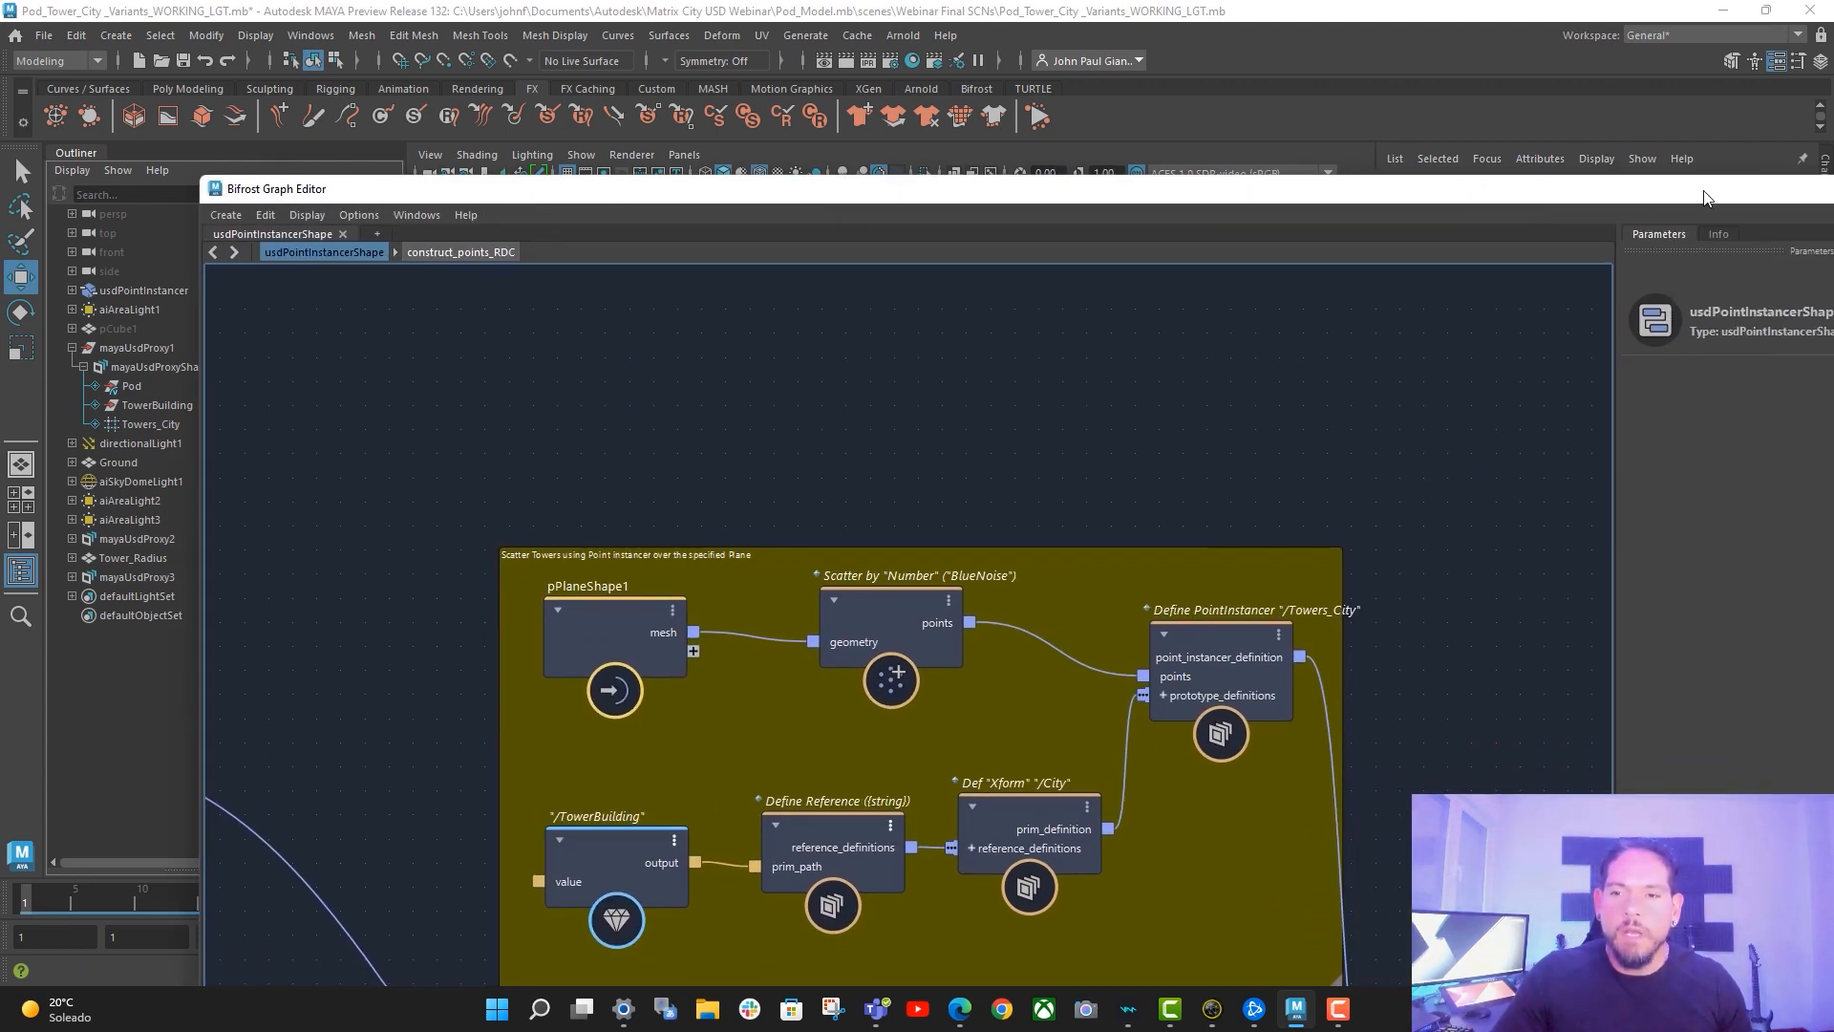
drag(1706, 193, 1555, 192)
click(1776, 193)
middle_drag(1026, 230, 1133, 151)
middle_drag(1323, 468, 1257, 392)
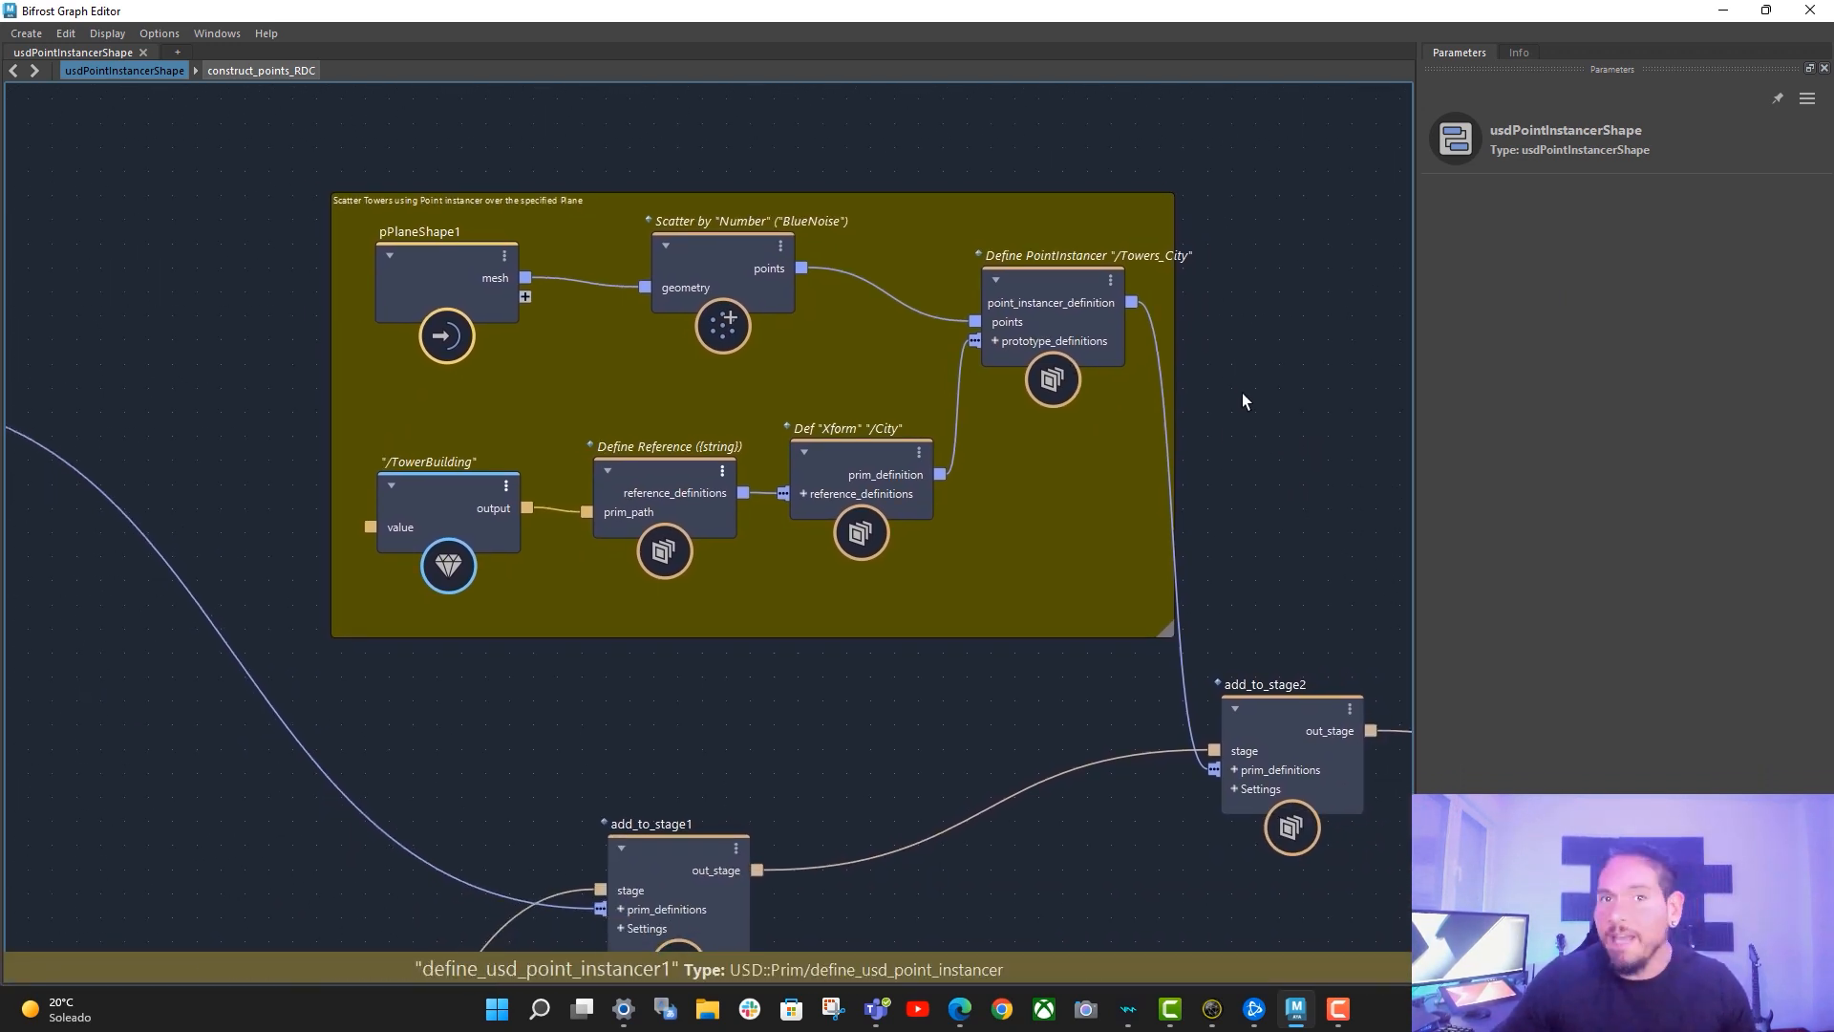
right_click(1073, 346)
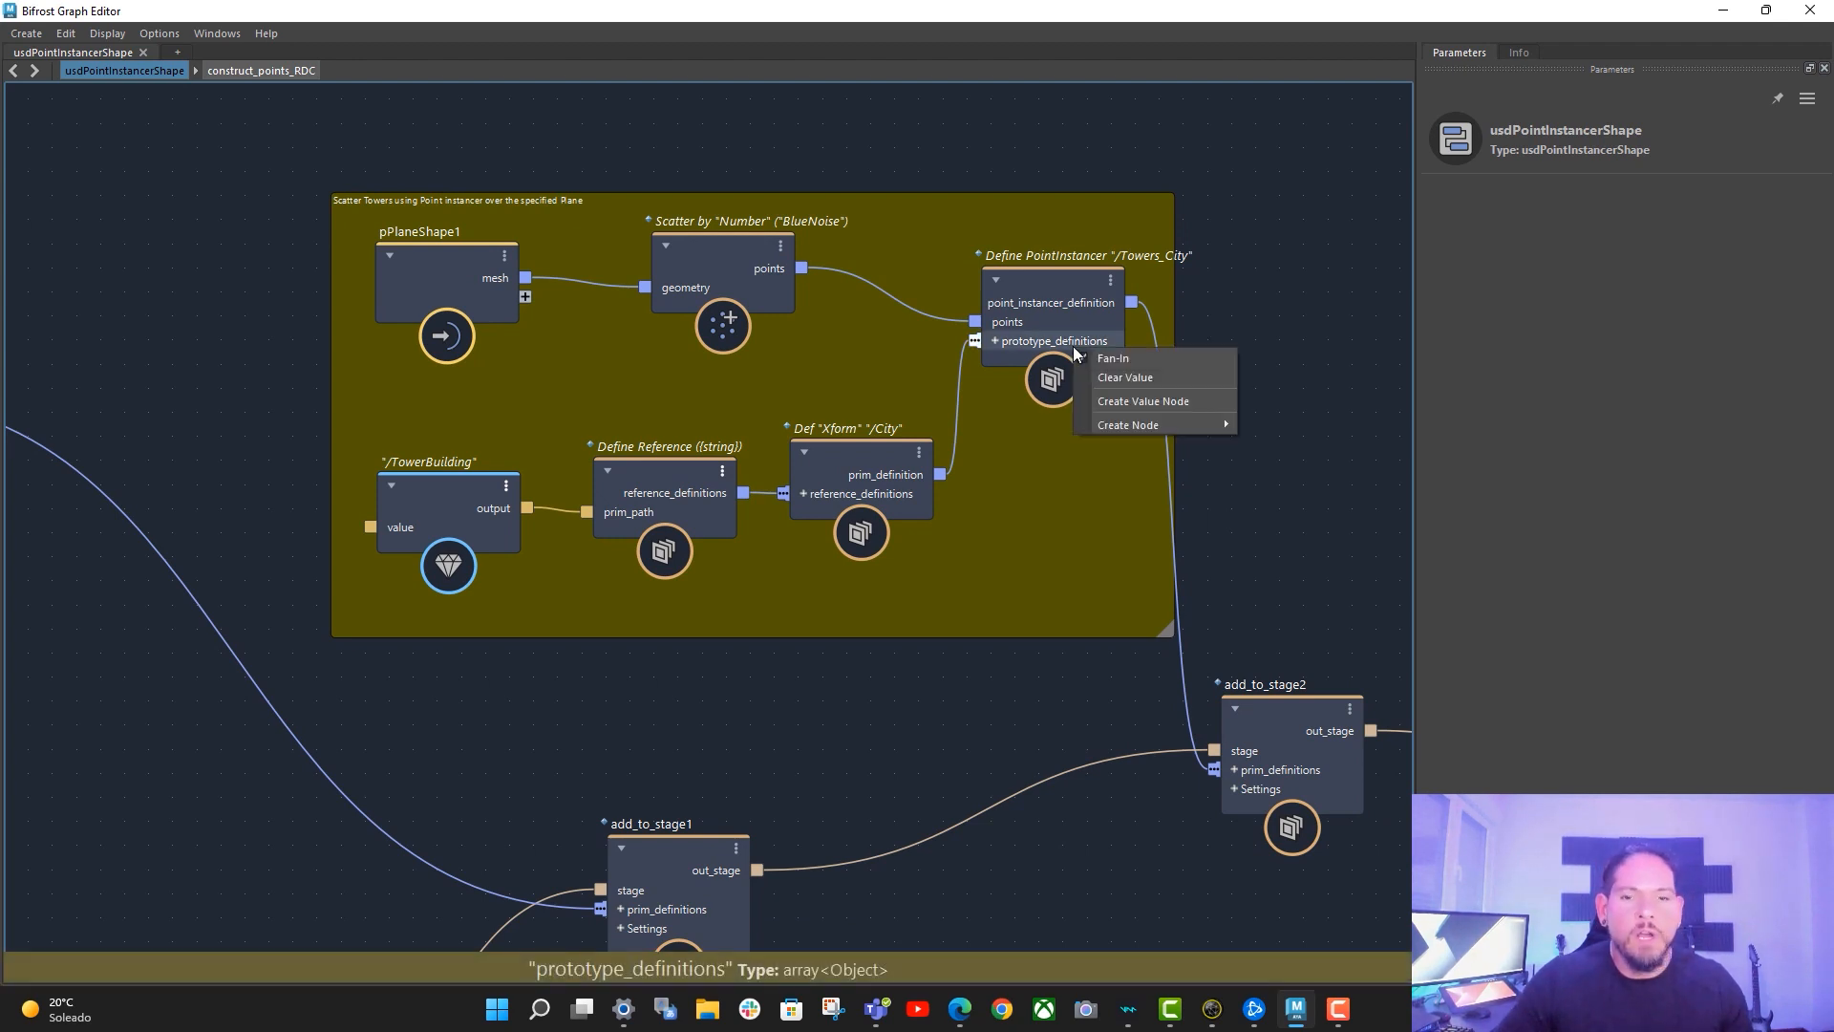
mouse_move(1183, 424)
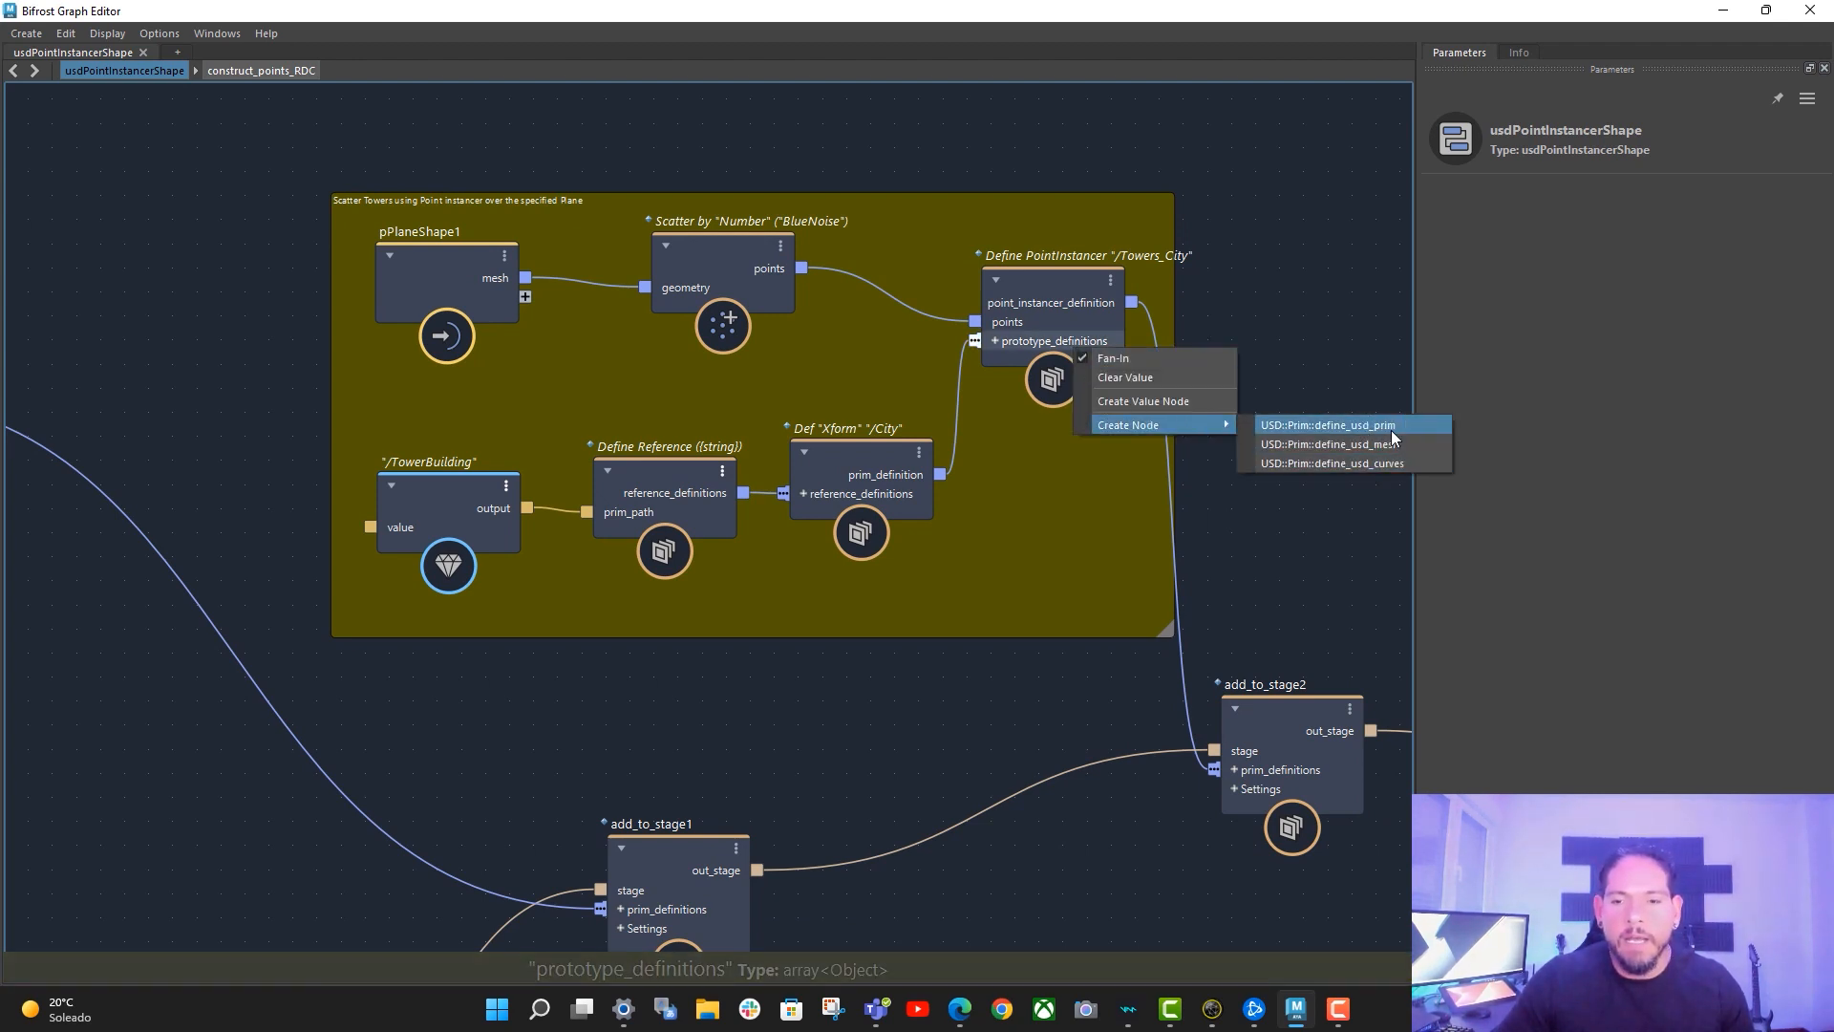
click(1377, 405)
- Review the parameters of the /City Xform prim, its reference definition and the /TowerBuilding string value in the city group
drag(874, 460, 880, 460)
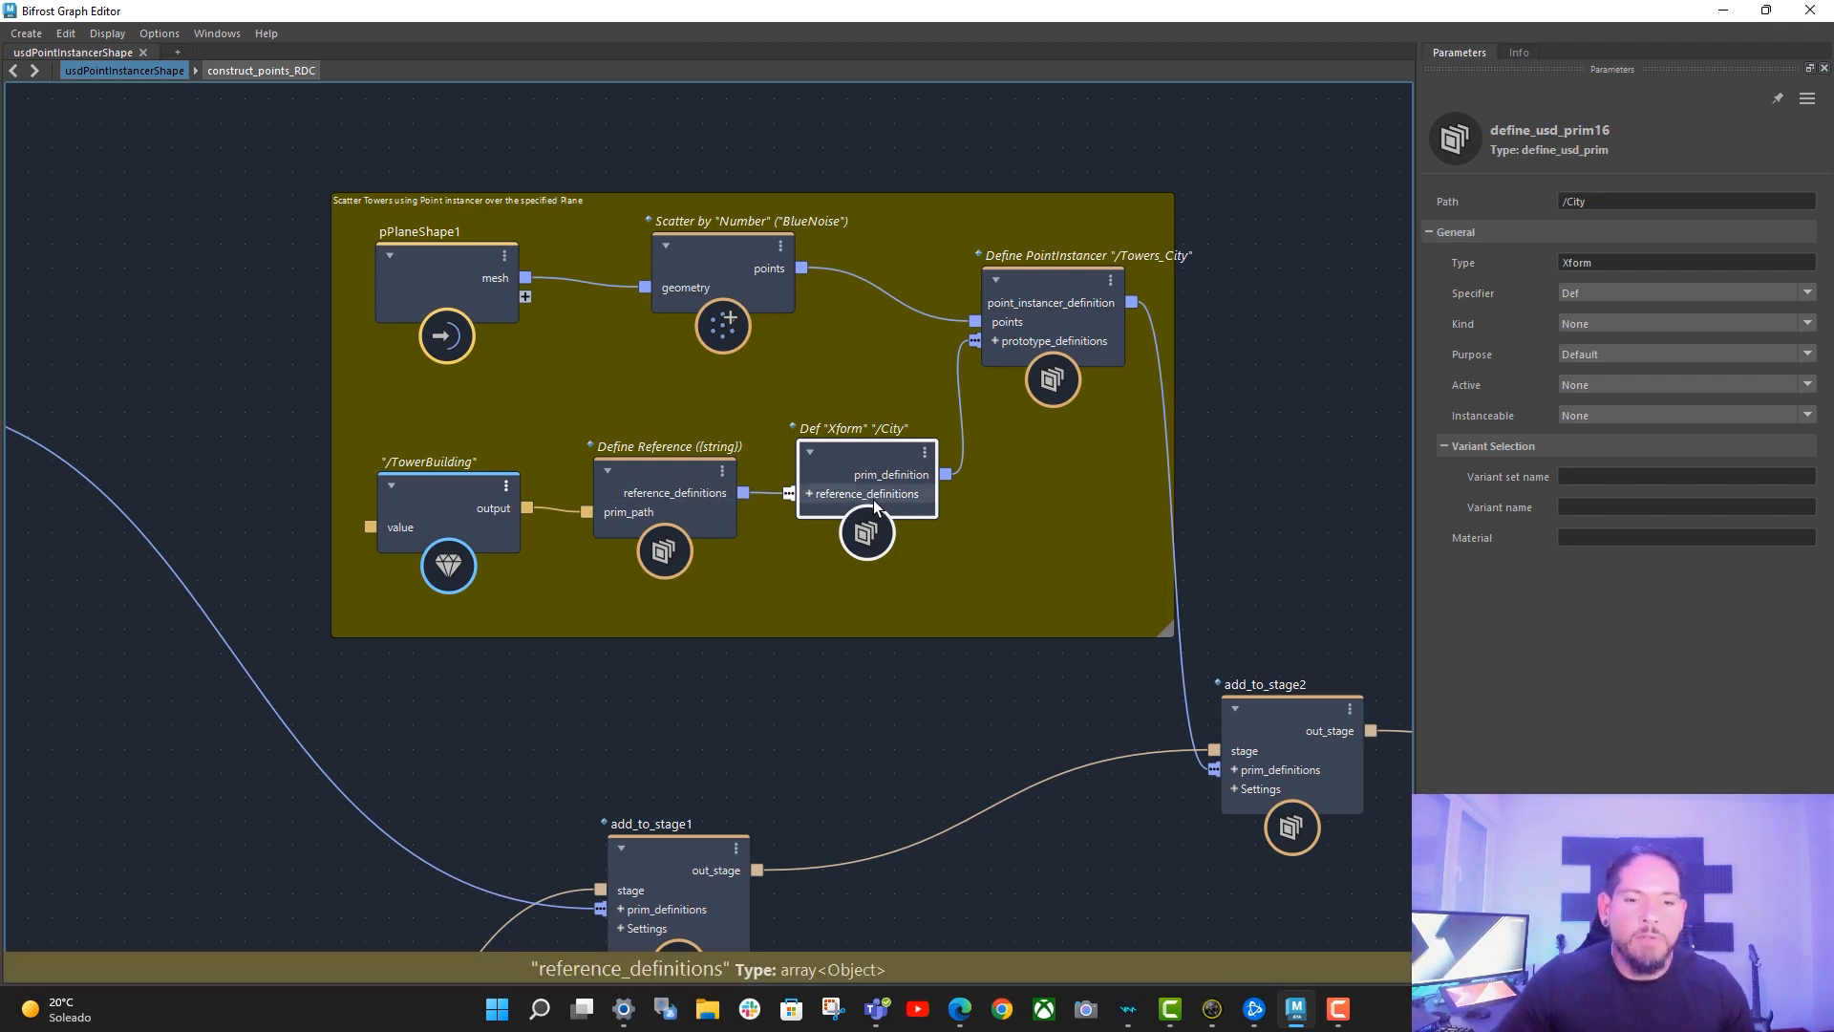
mouse_move(634, 487)
mouse_down()
mouse_move(657, 485)
mouse_move(635, 485)
mouse_up()
drag(479, 489, 475, 488)
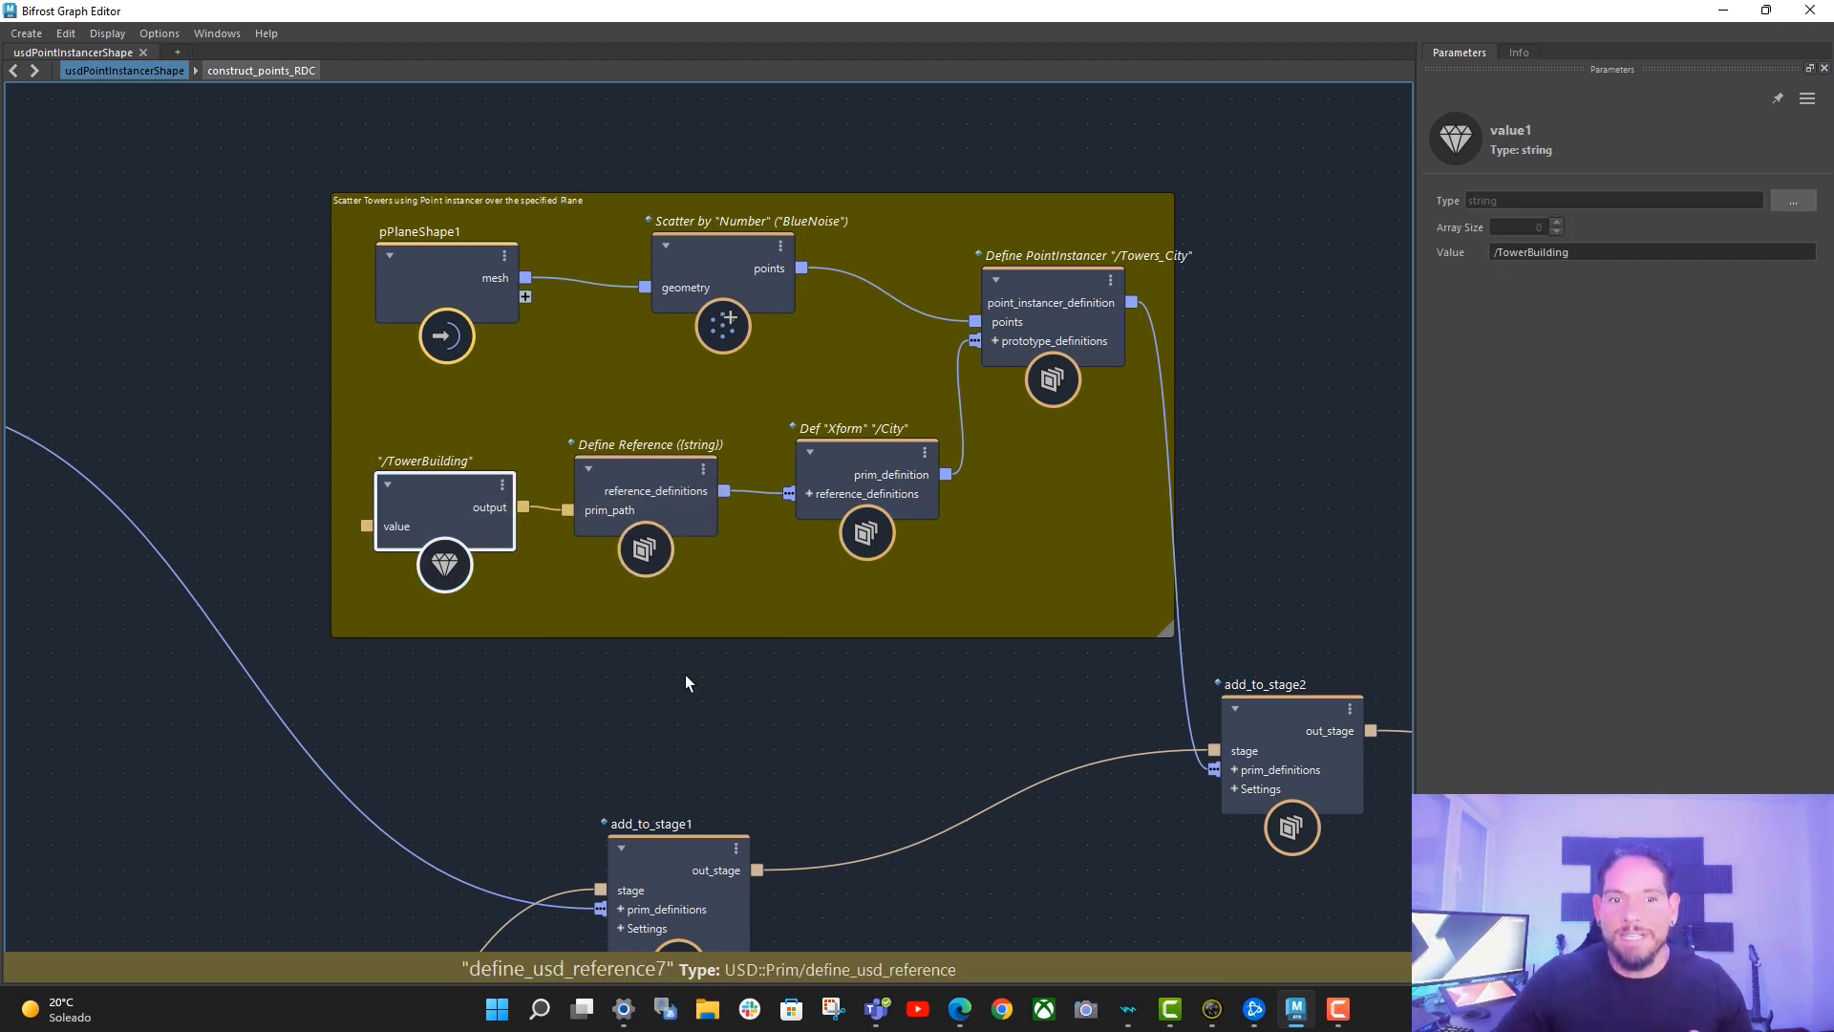
- Examine the parameters of the /TowerBuilding Xform prim definition at the end of the purple tower group
alt+middle_drag(718, 698, 954, 547)
scroll(829, 662, down, 3)
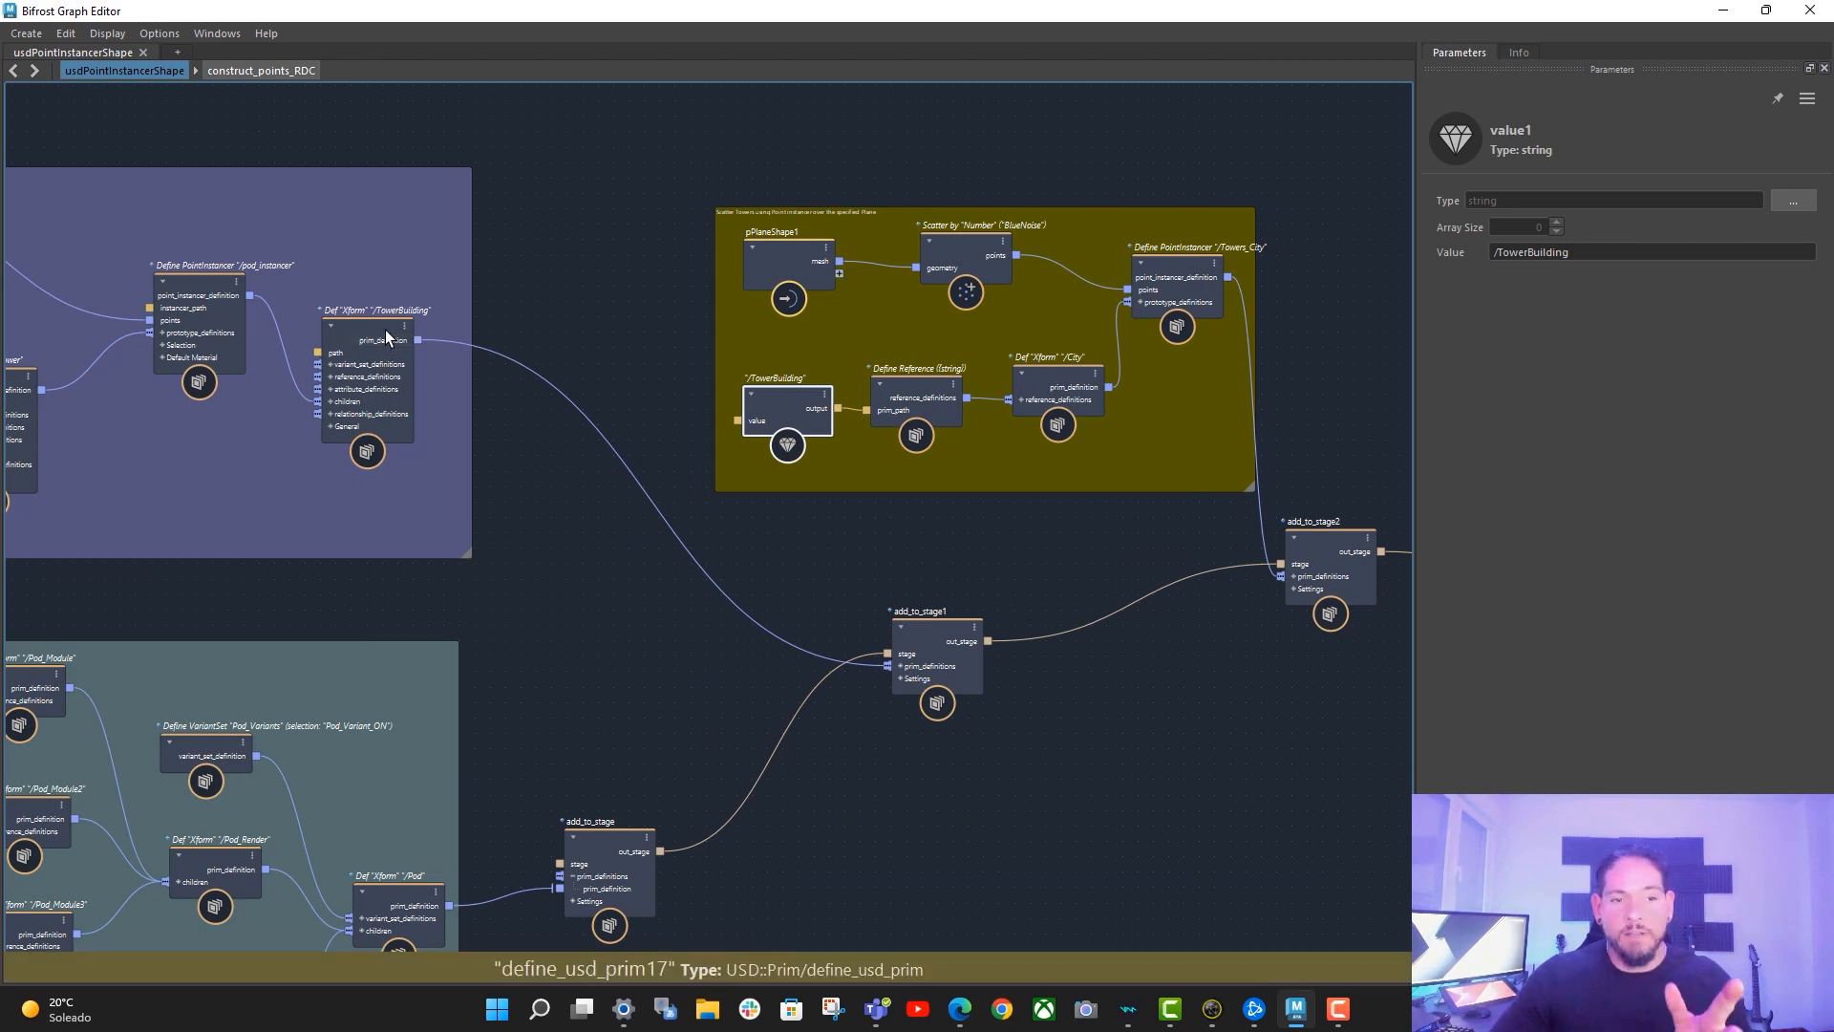
click(386, 333)
alt+middle_drag(542, 340, 1133, 288)
scroll(712, 317, up, 4)
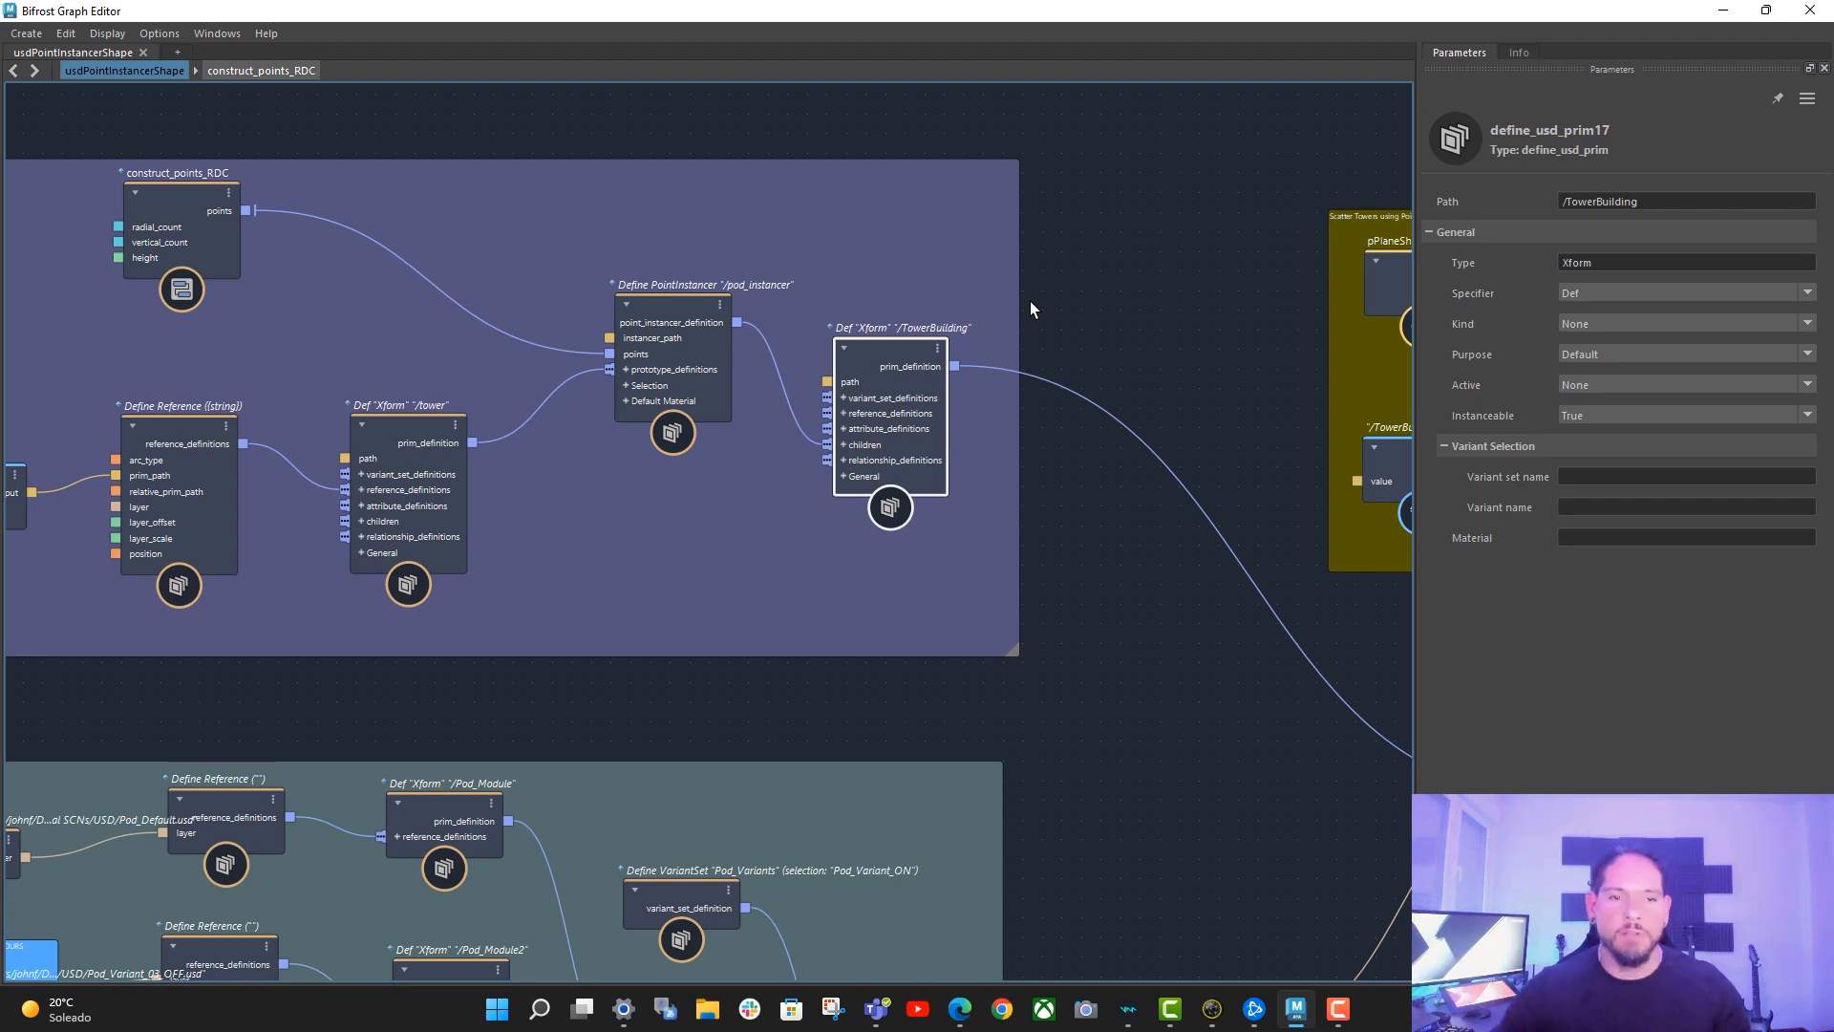
drag(869, 339, 877, 336)
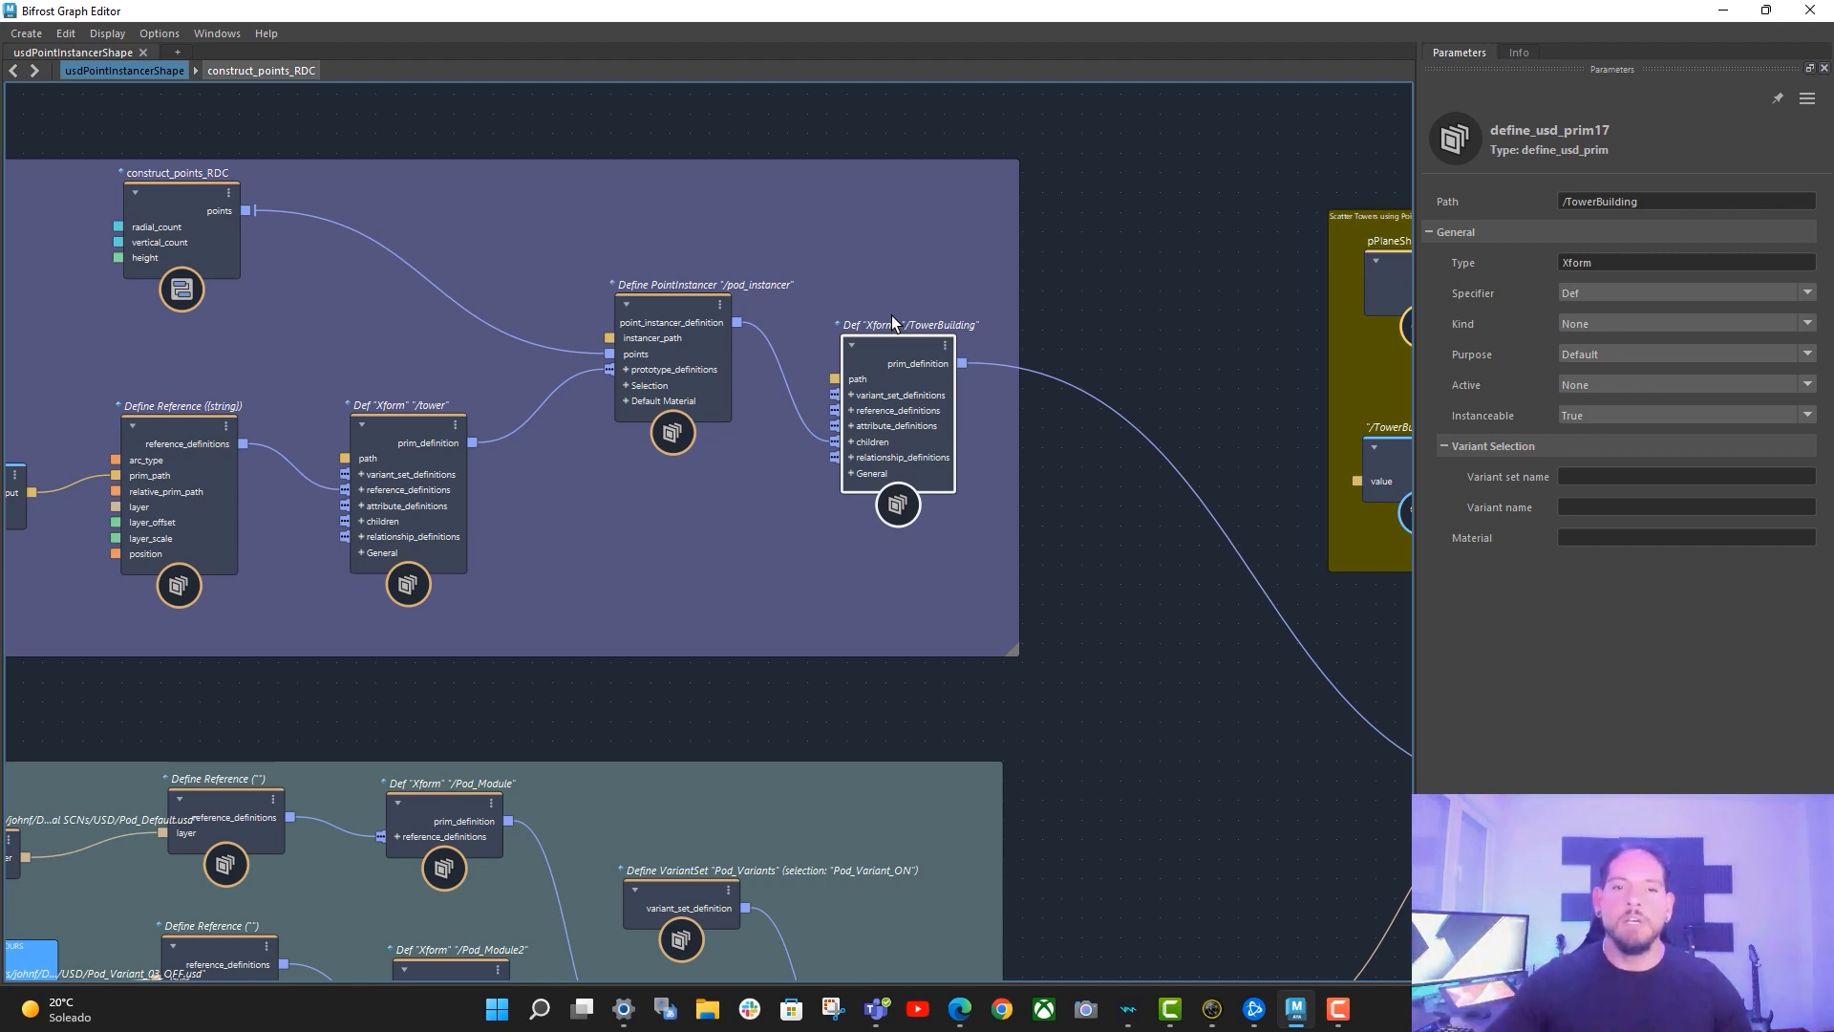
alt+middle_drag(980, 375, 875, 364)
mouse_move(789, 351)
mouse_down()
mouse_move(838, 341)
mouse_move(810, 335)
mouse_up()
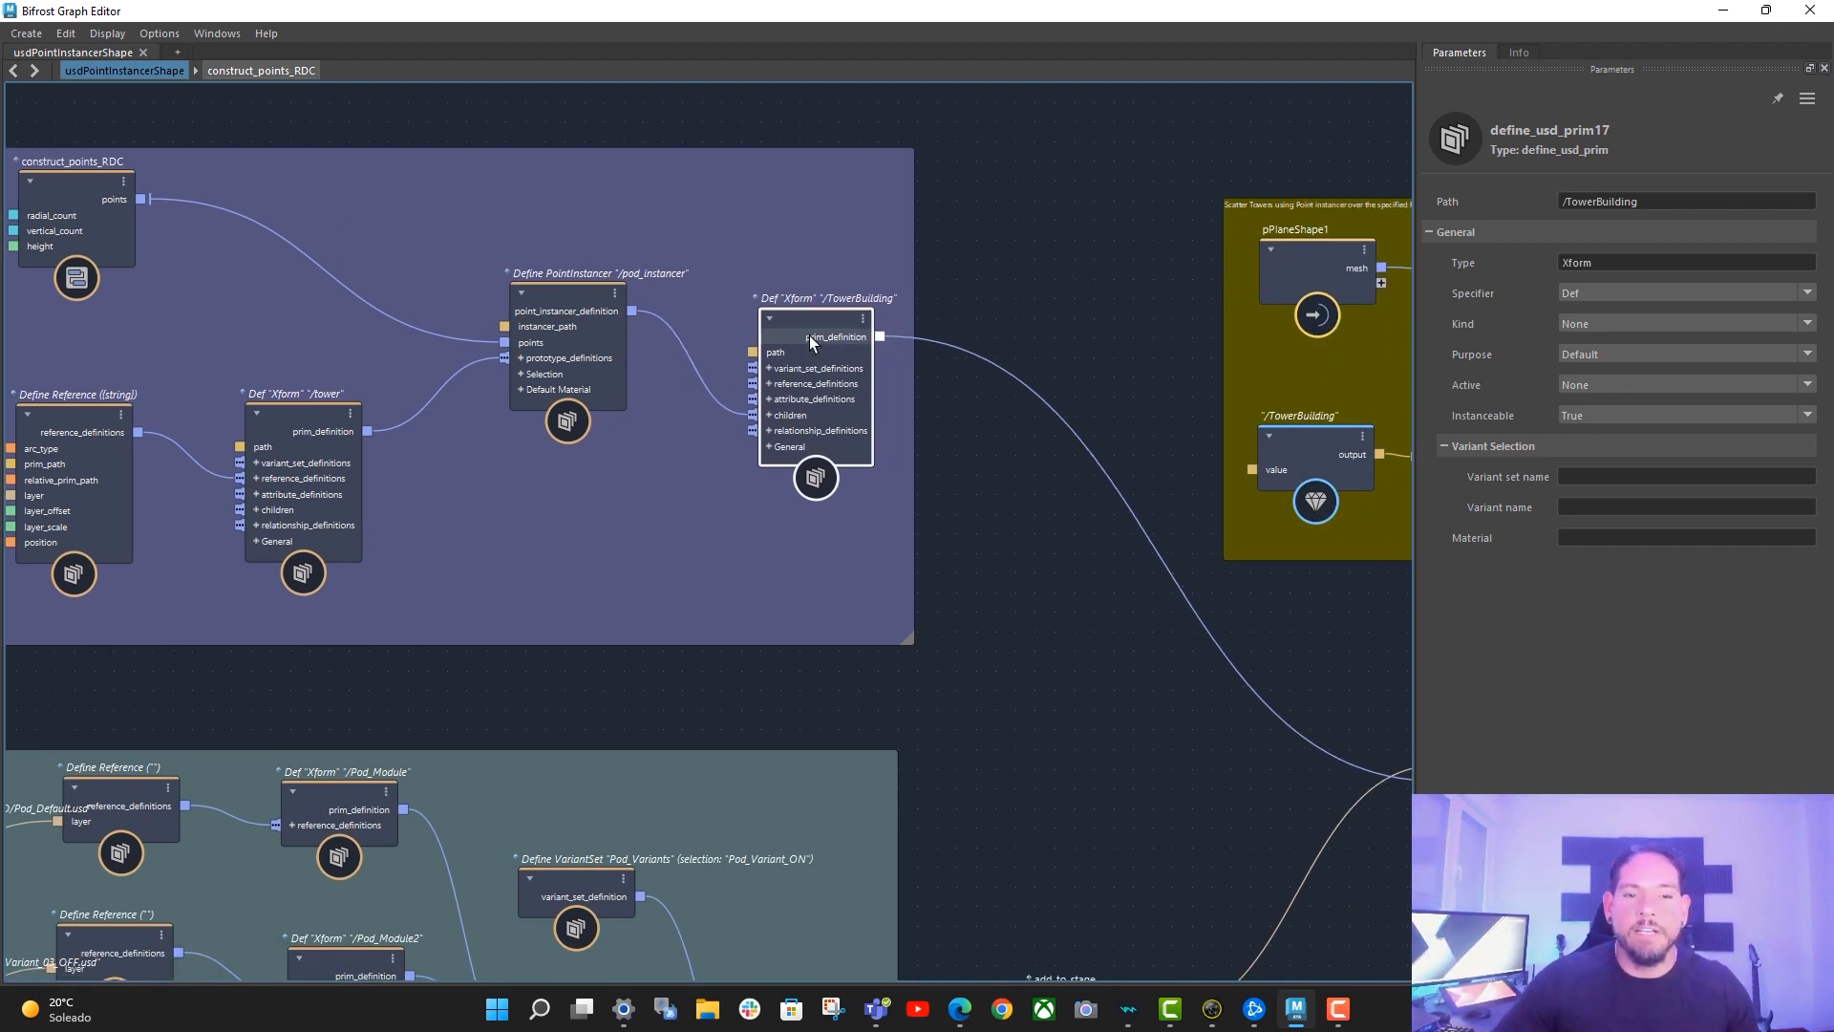
- Compare the tower group's /TowerBuilding prim path with the string value node that references it in the city group
alt+middle_drag(887, 322, 729, 290)
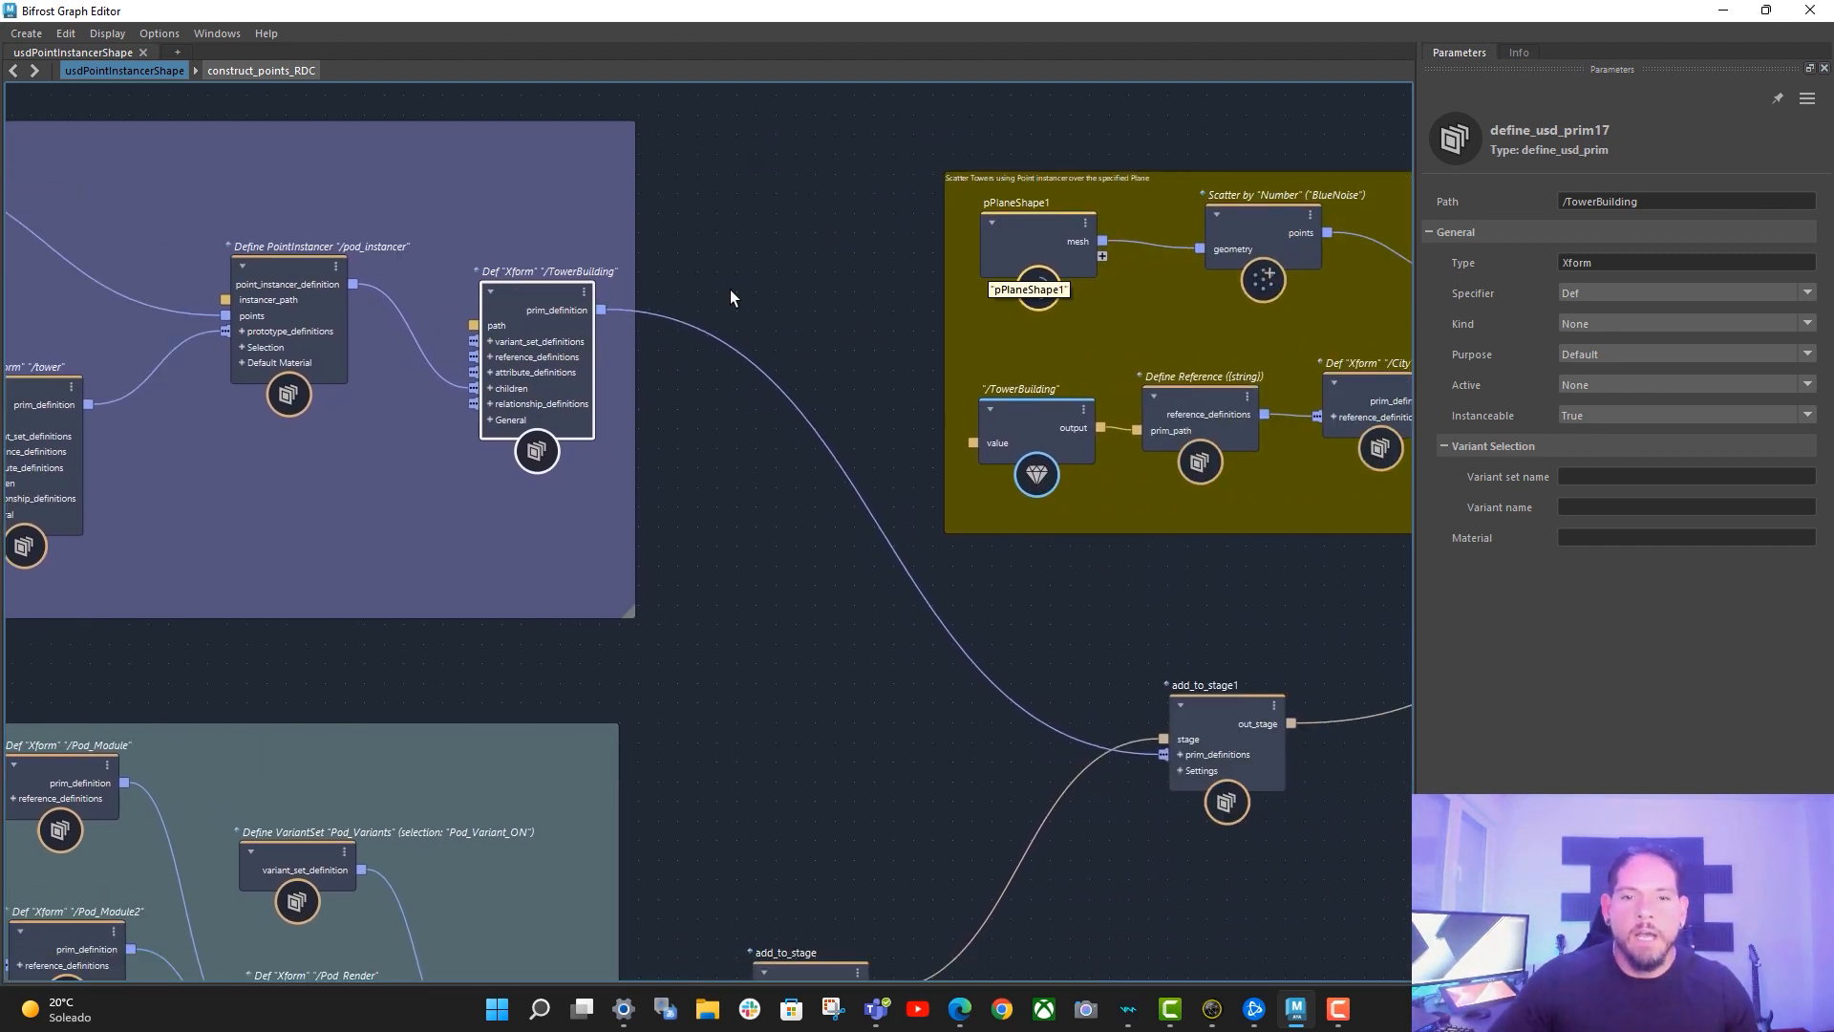
click(1052, 415)
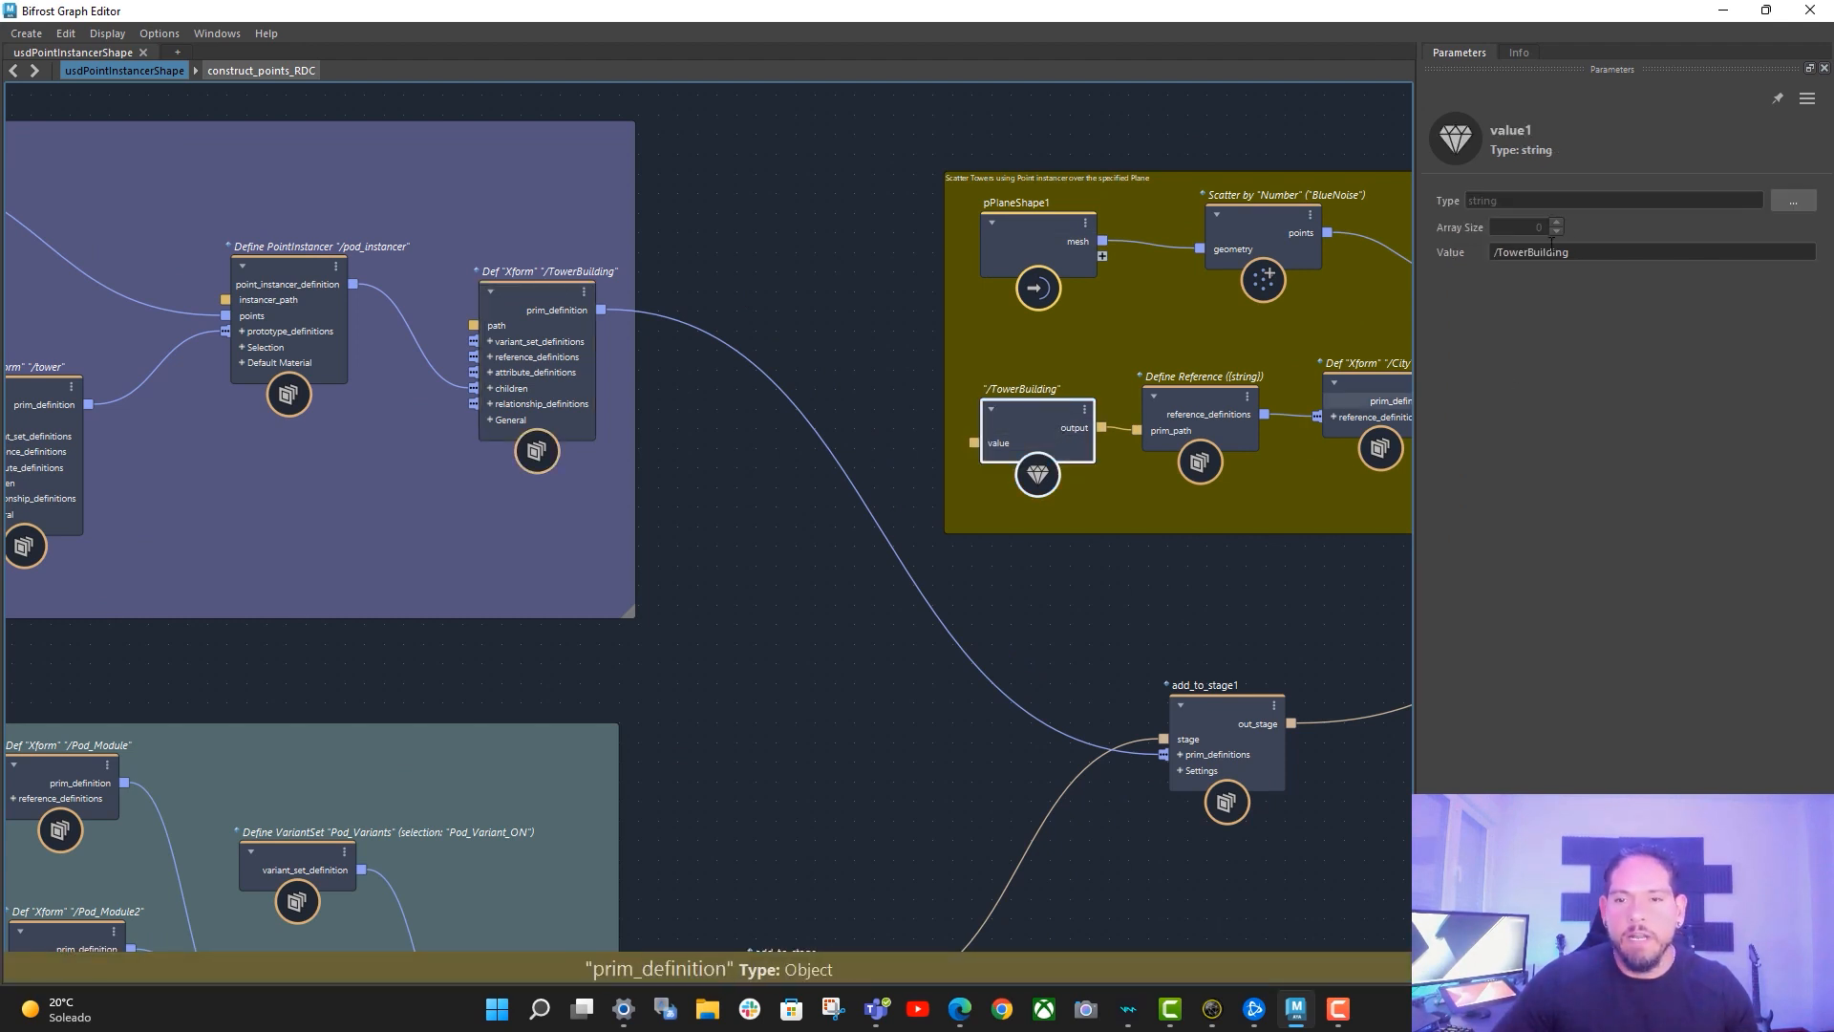
alt+middle_drag(984, 376, 884, 377)
drag(922, 405, 907, 407)
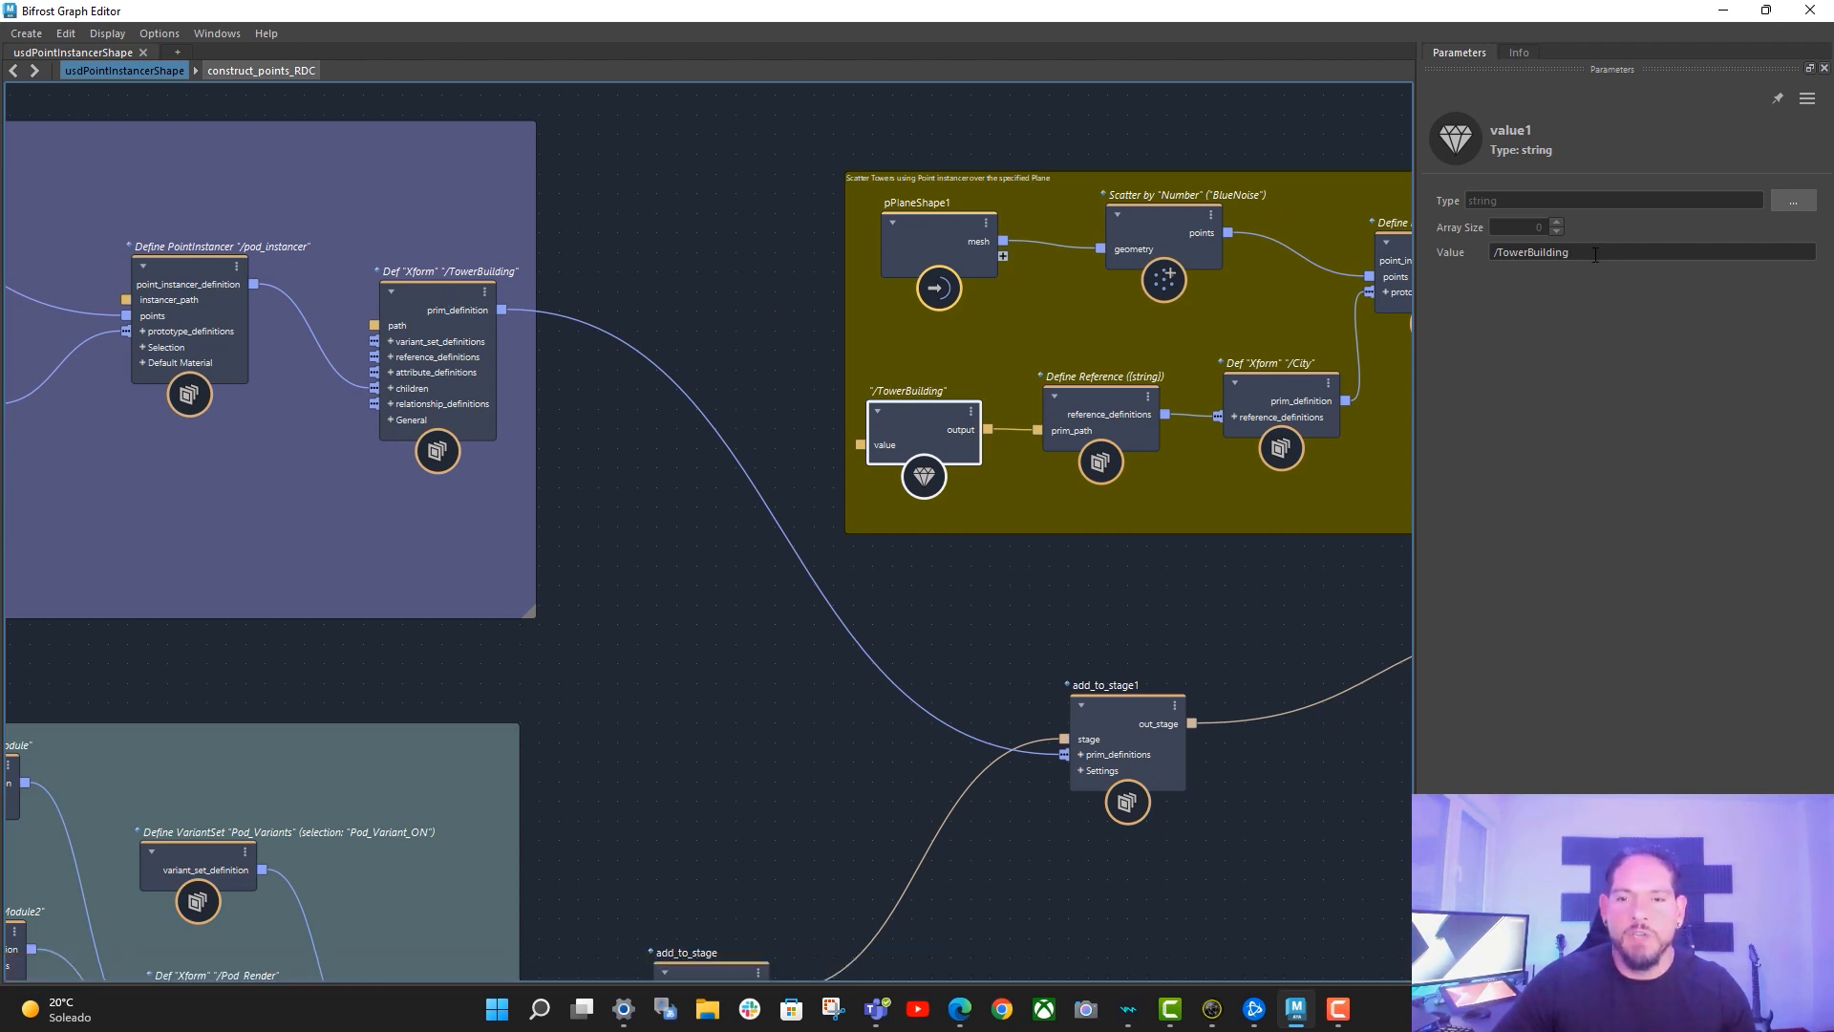
- Set the scatter_points amount to 2 while keeping the viewport visible, and inspect the scattered towers on the plane
alt+middle_drag(575, 261, 417, 273)
click(994, 231)
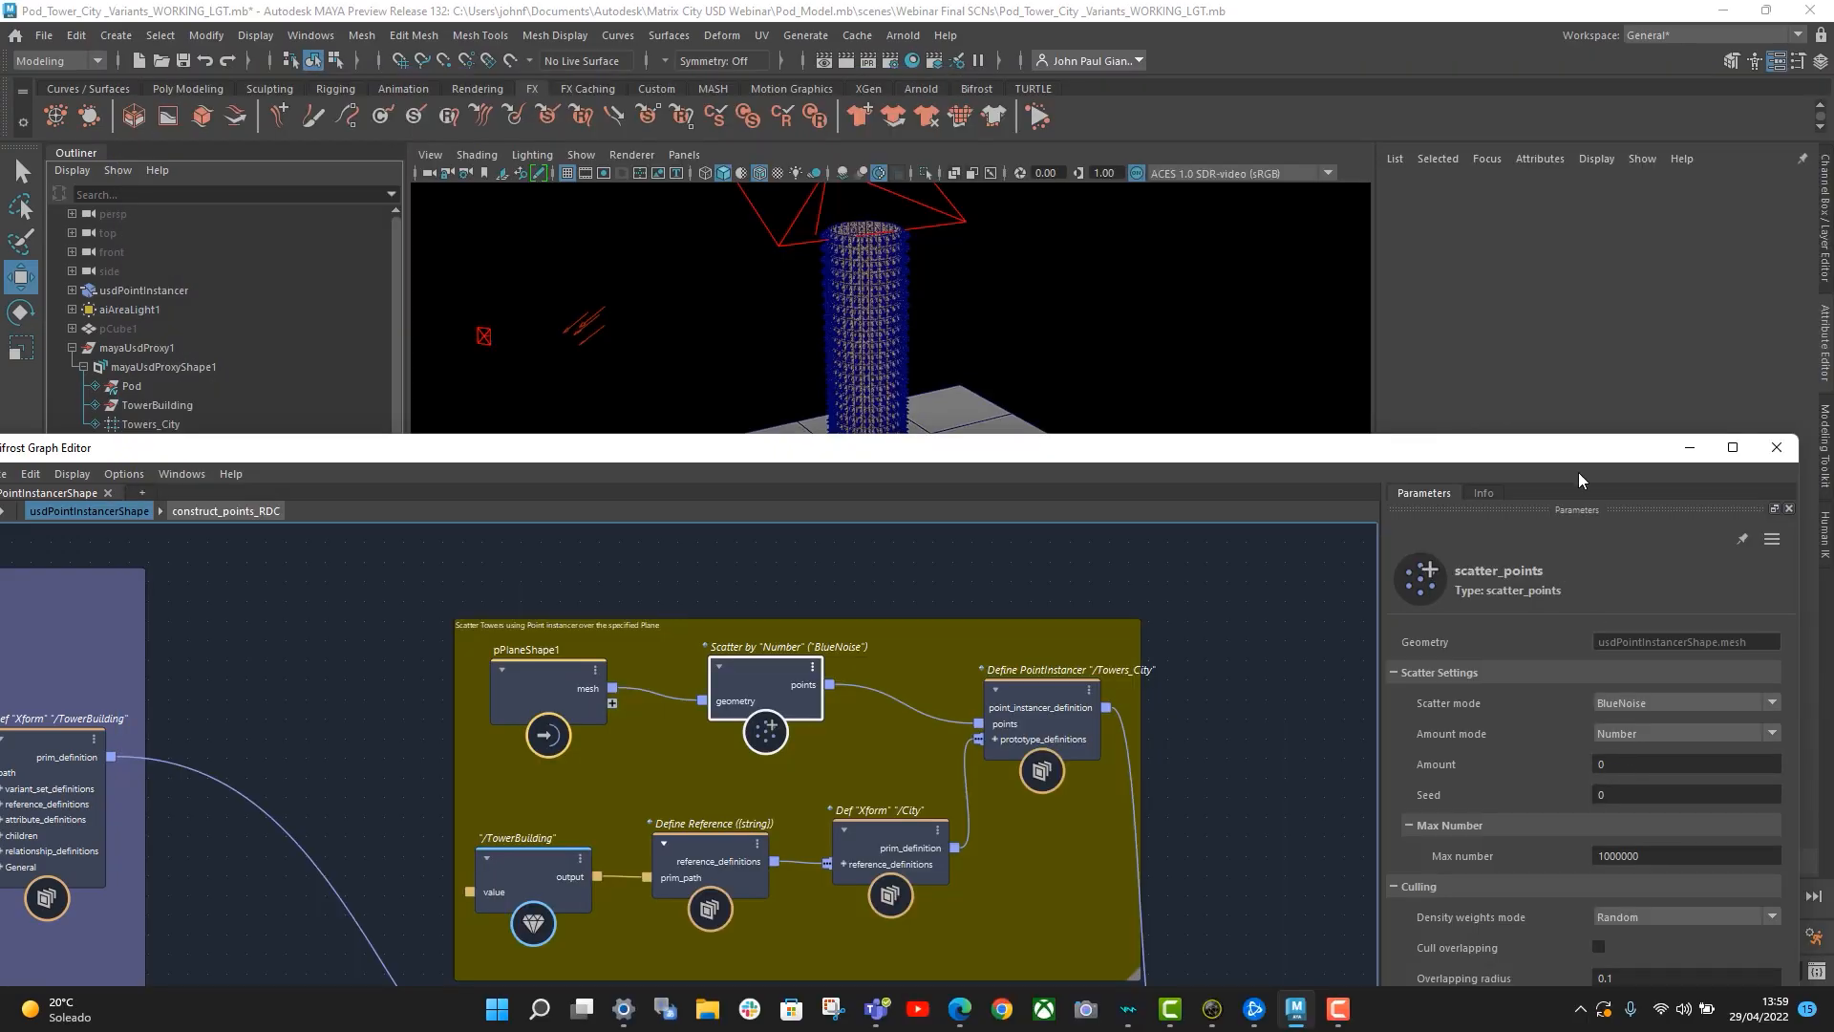
drag(1578, 453, 1577, 497)
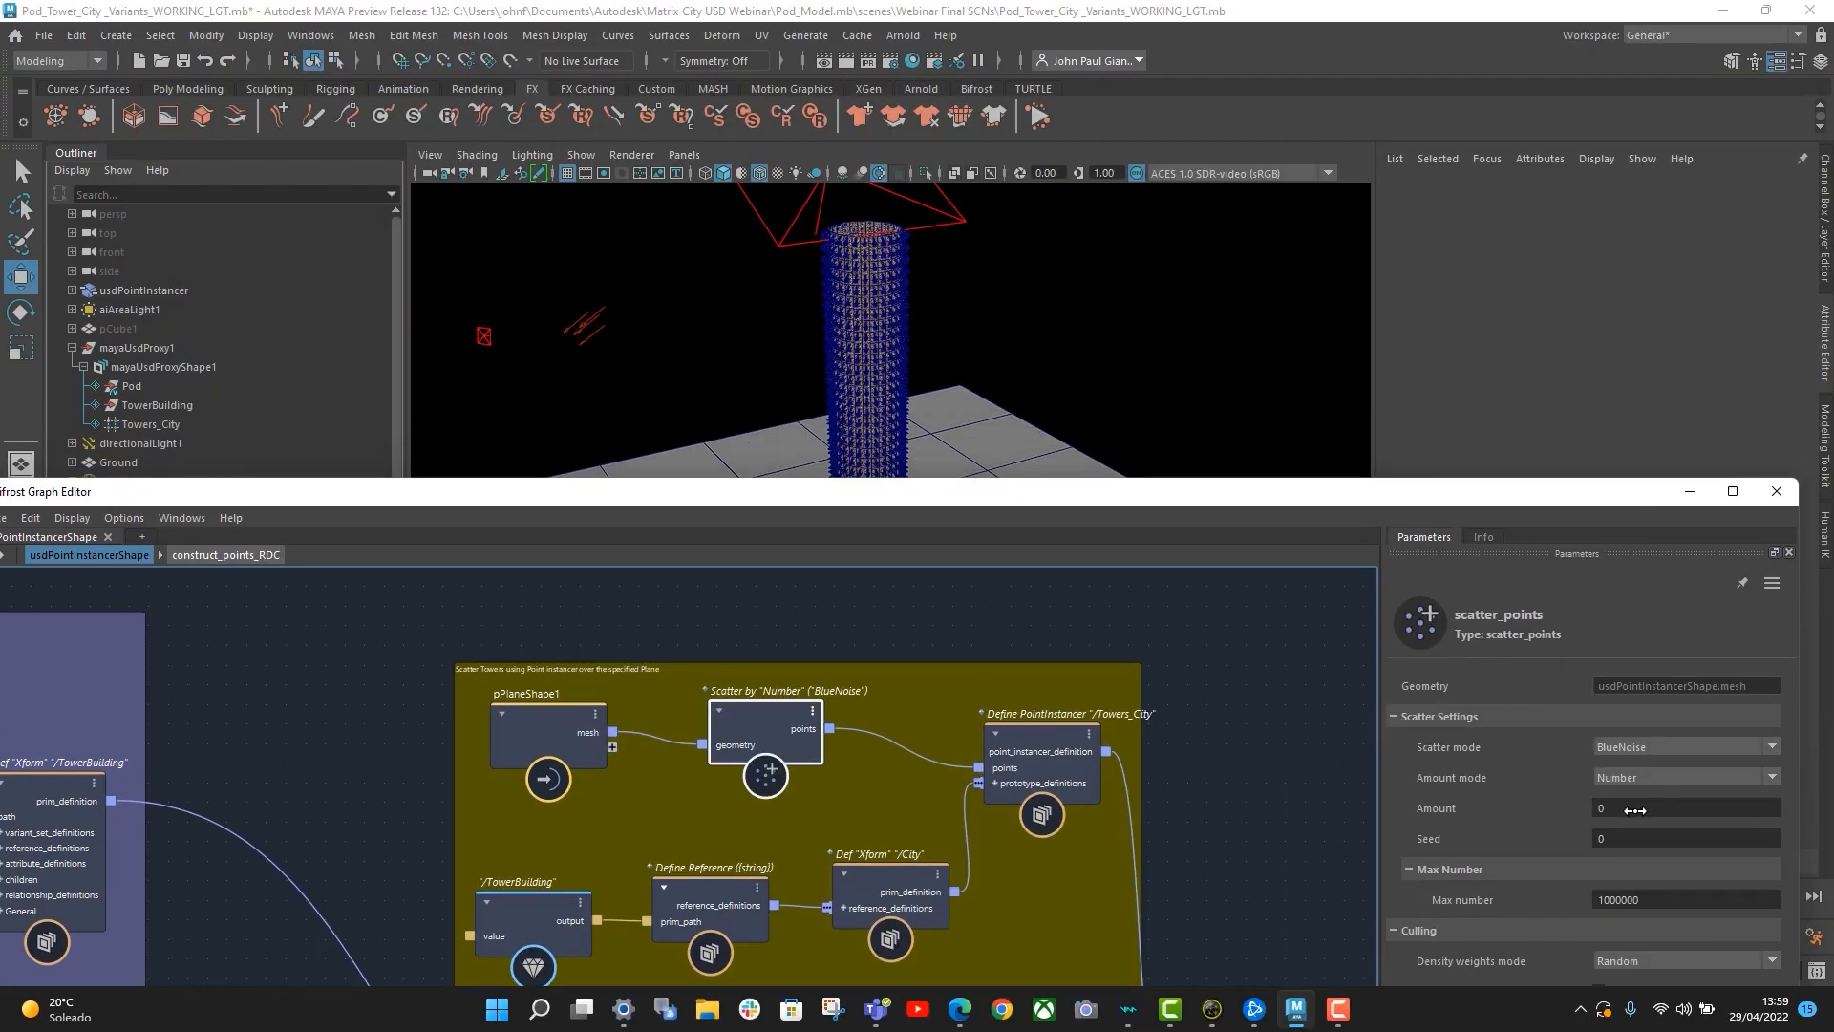
click(1614, 766)
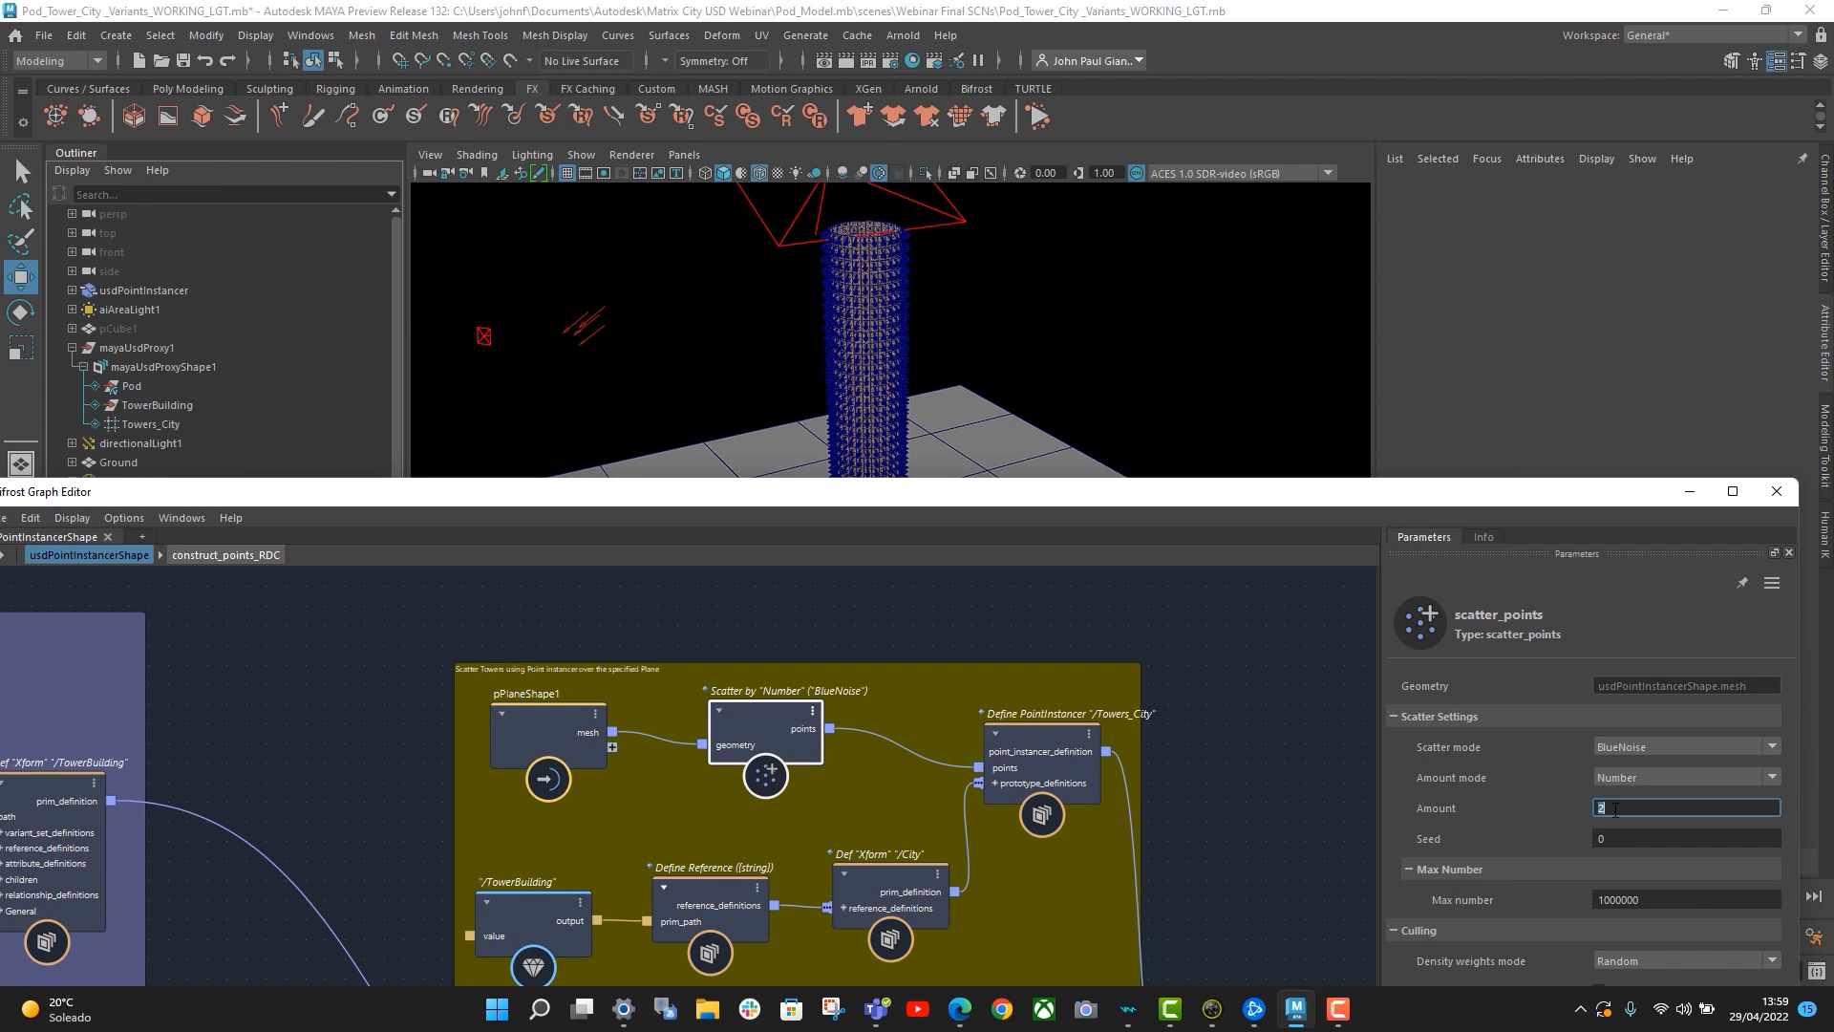
key(Return)
drag(1396, 500, 1377, 652)
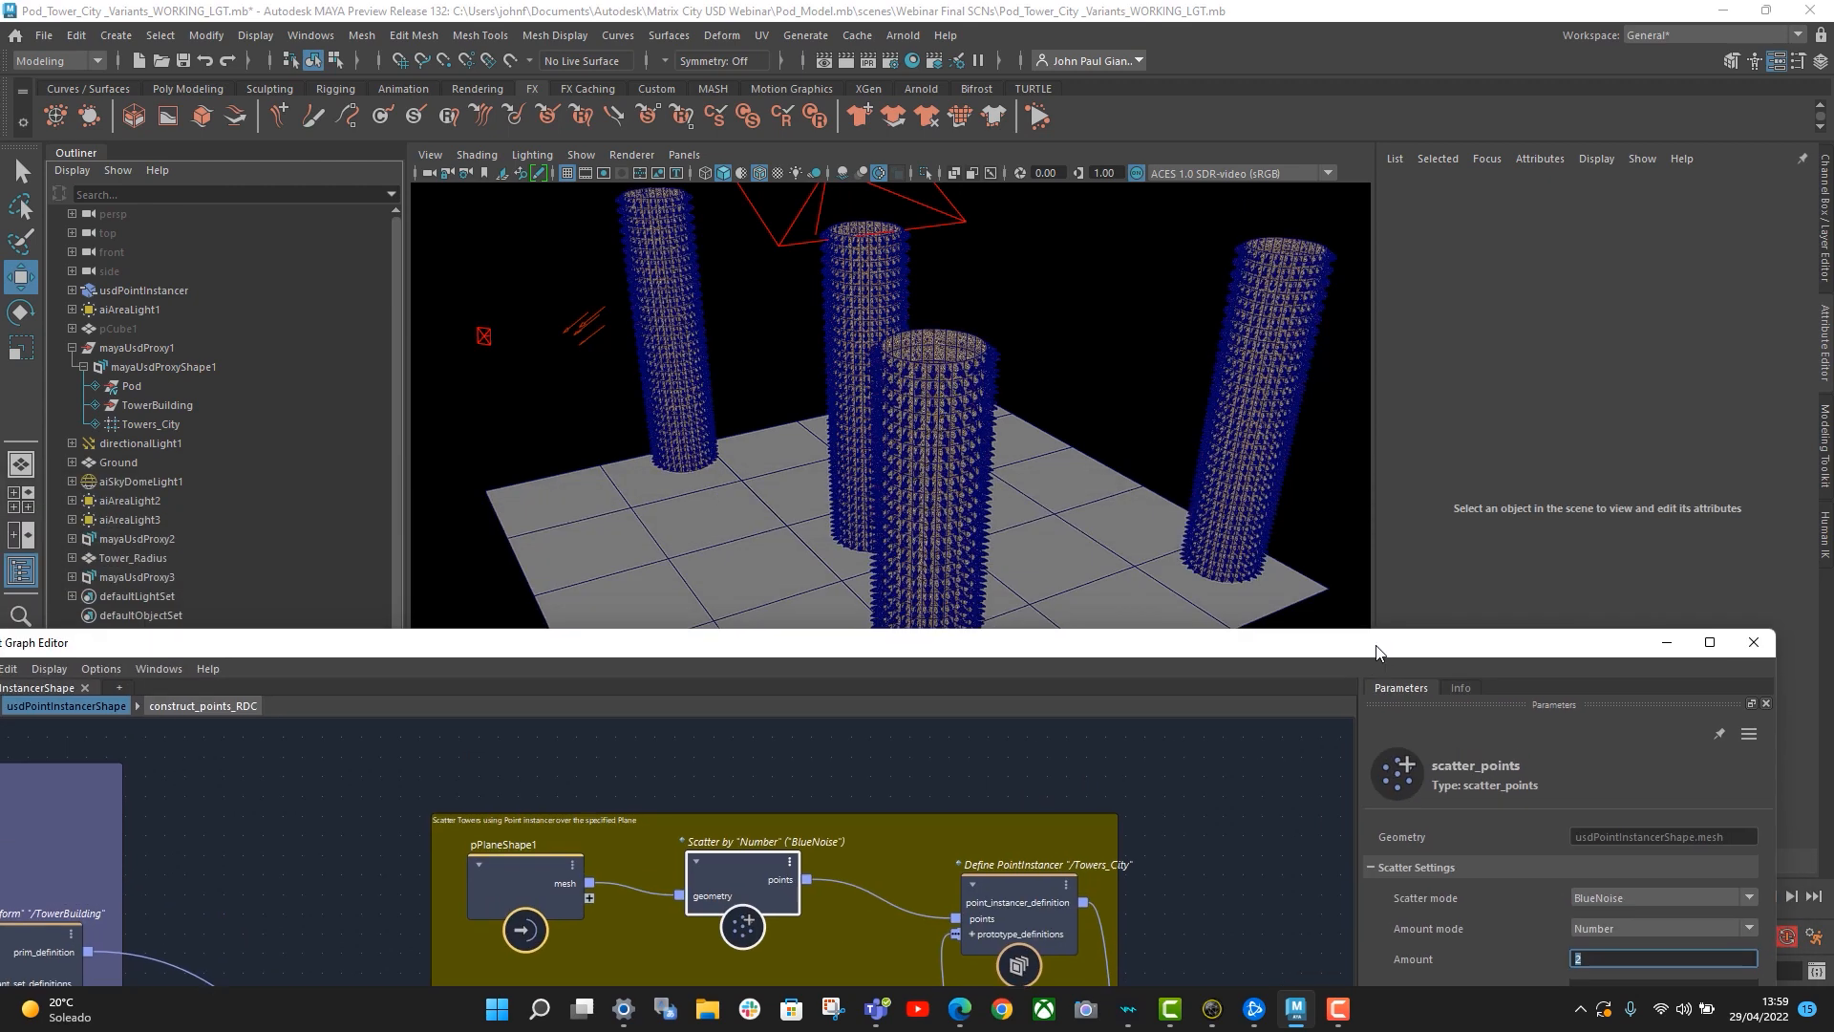
alt+drag(1189, 510, 1150, 519)
- Raise the scatter_points amount first to 4 and again to 6, checking the tower distribution in the viewport each time
drag(1547, 666, 1500, 596)
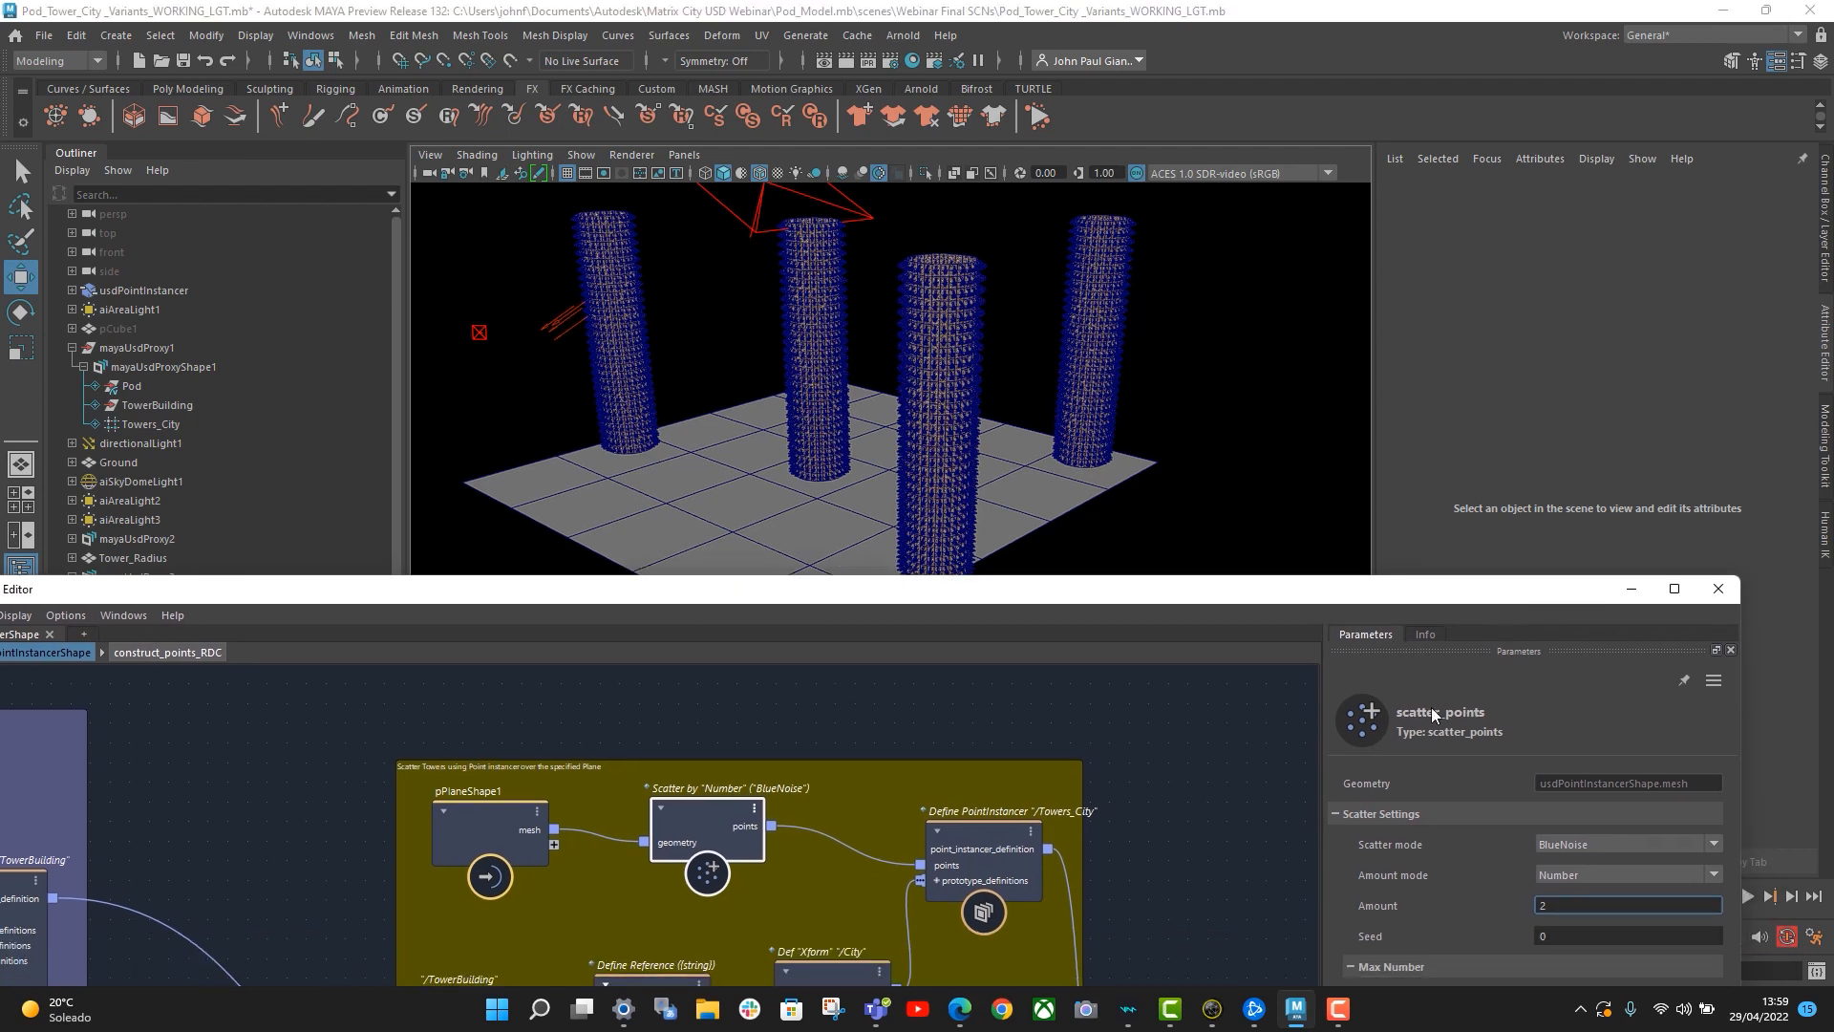
double_click(1548, 905)
alt+drag(989, 431, 1003, 442)
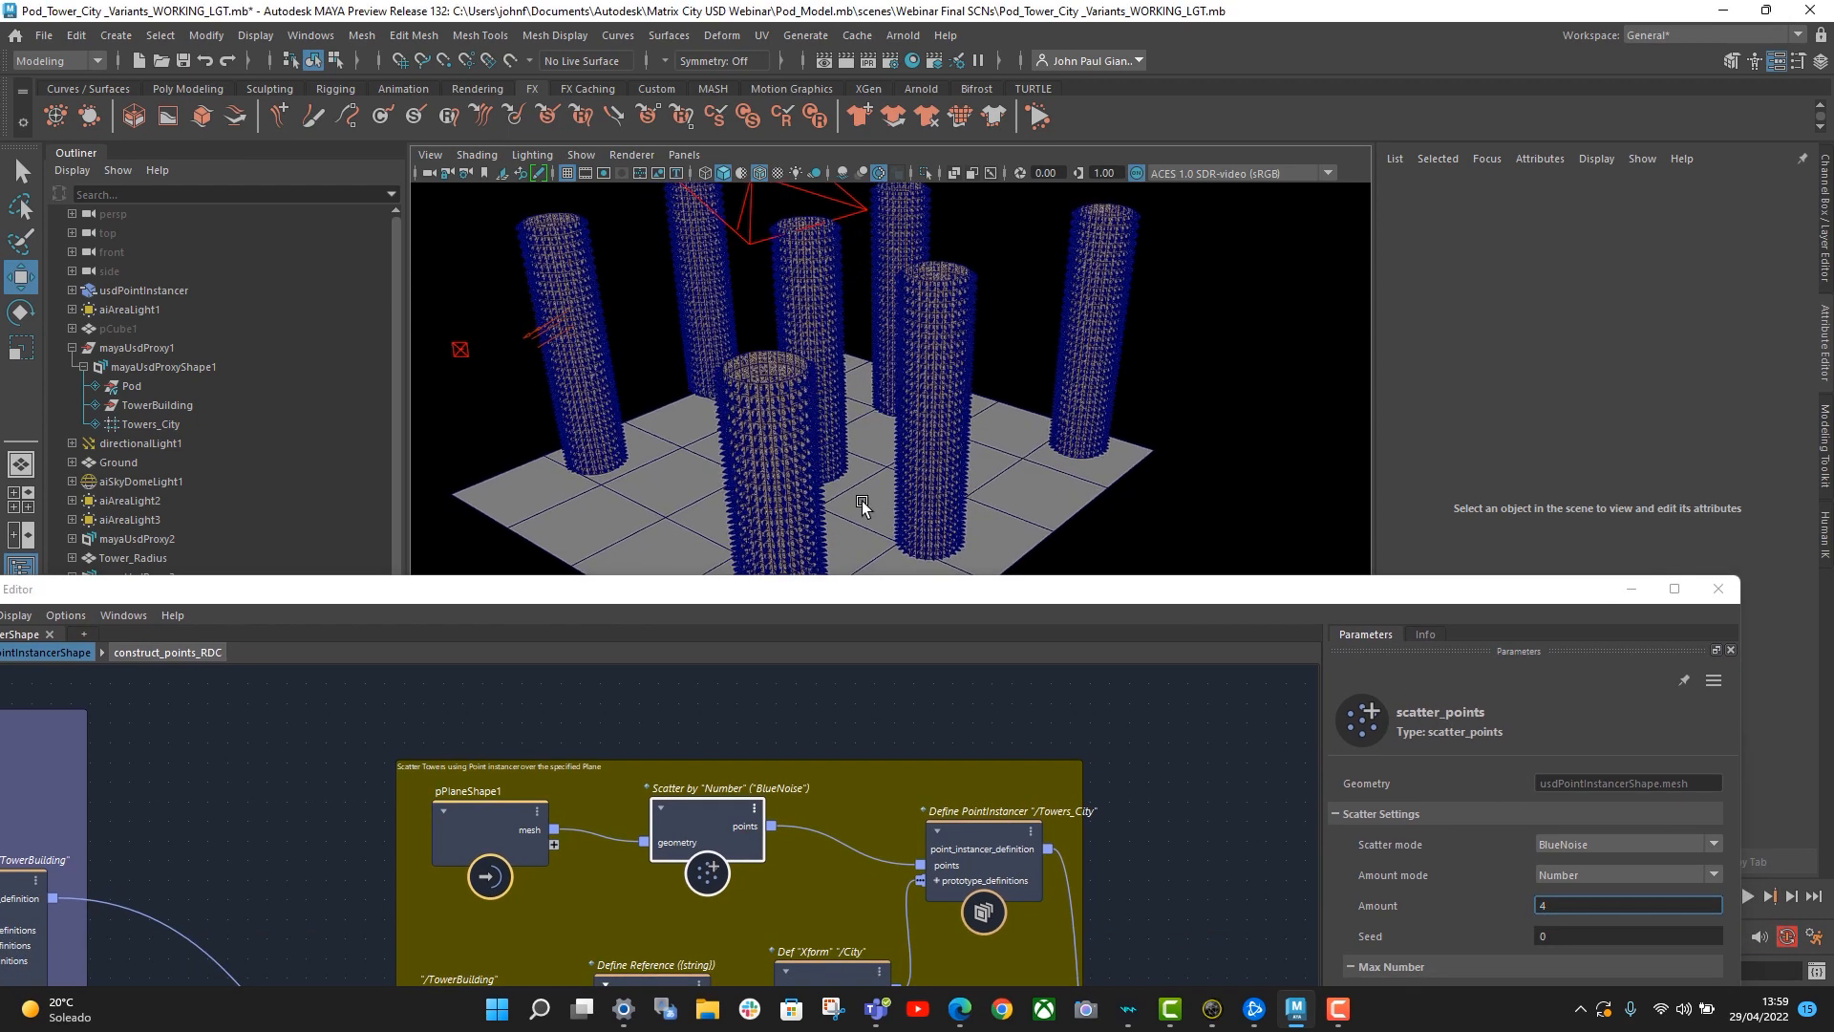
click(1553, 907)
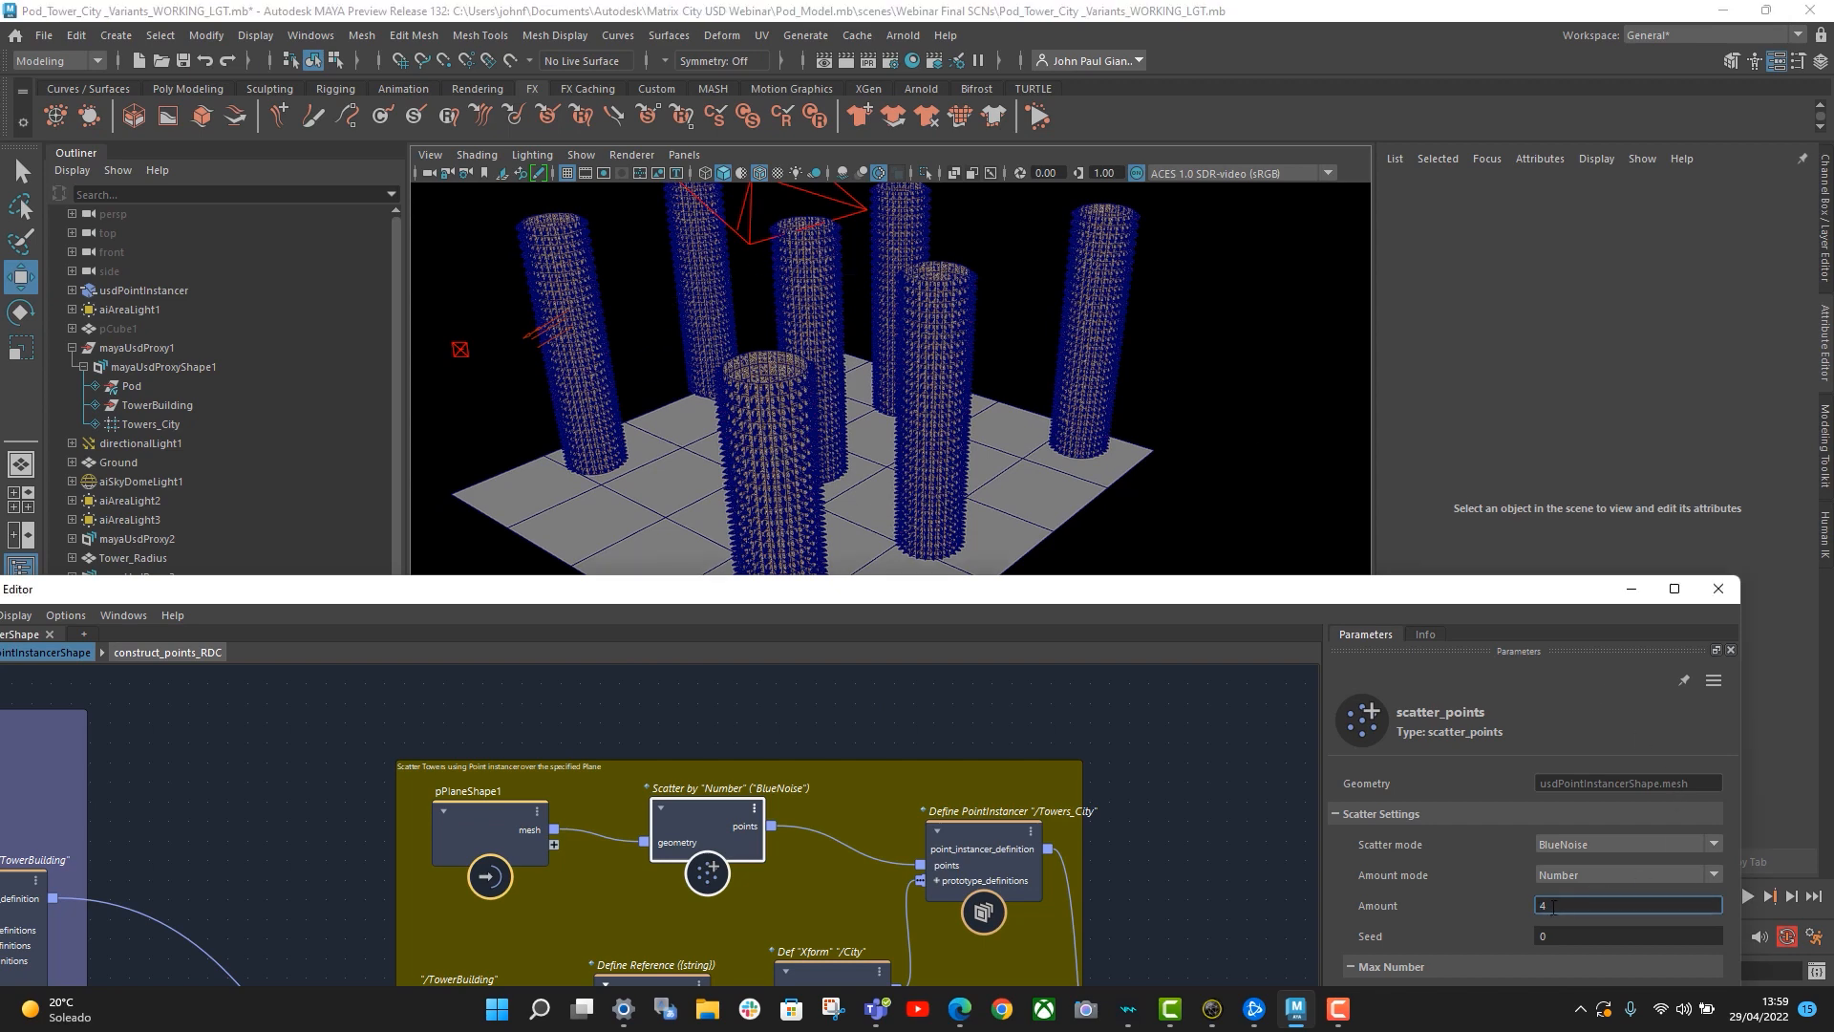
text(6)
key(Return)
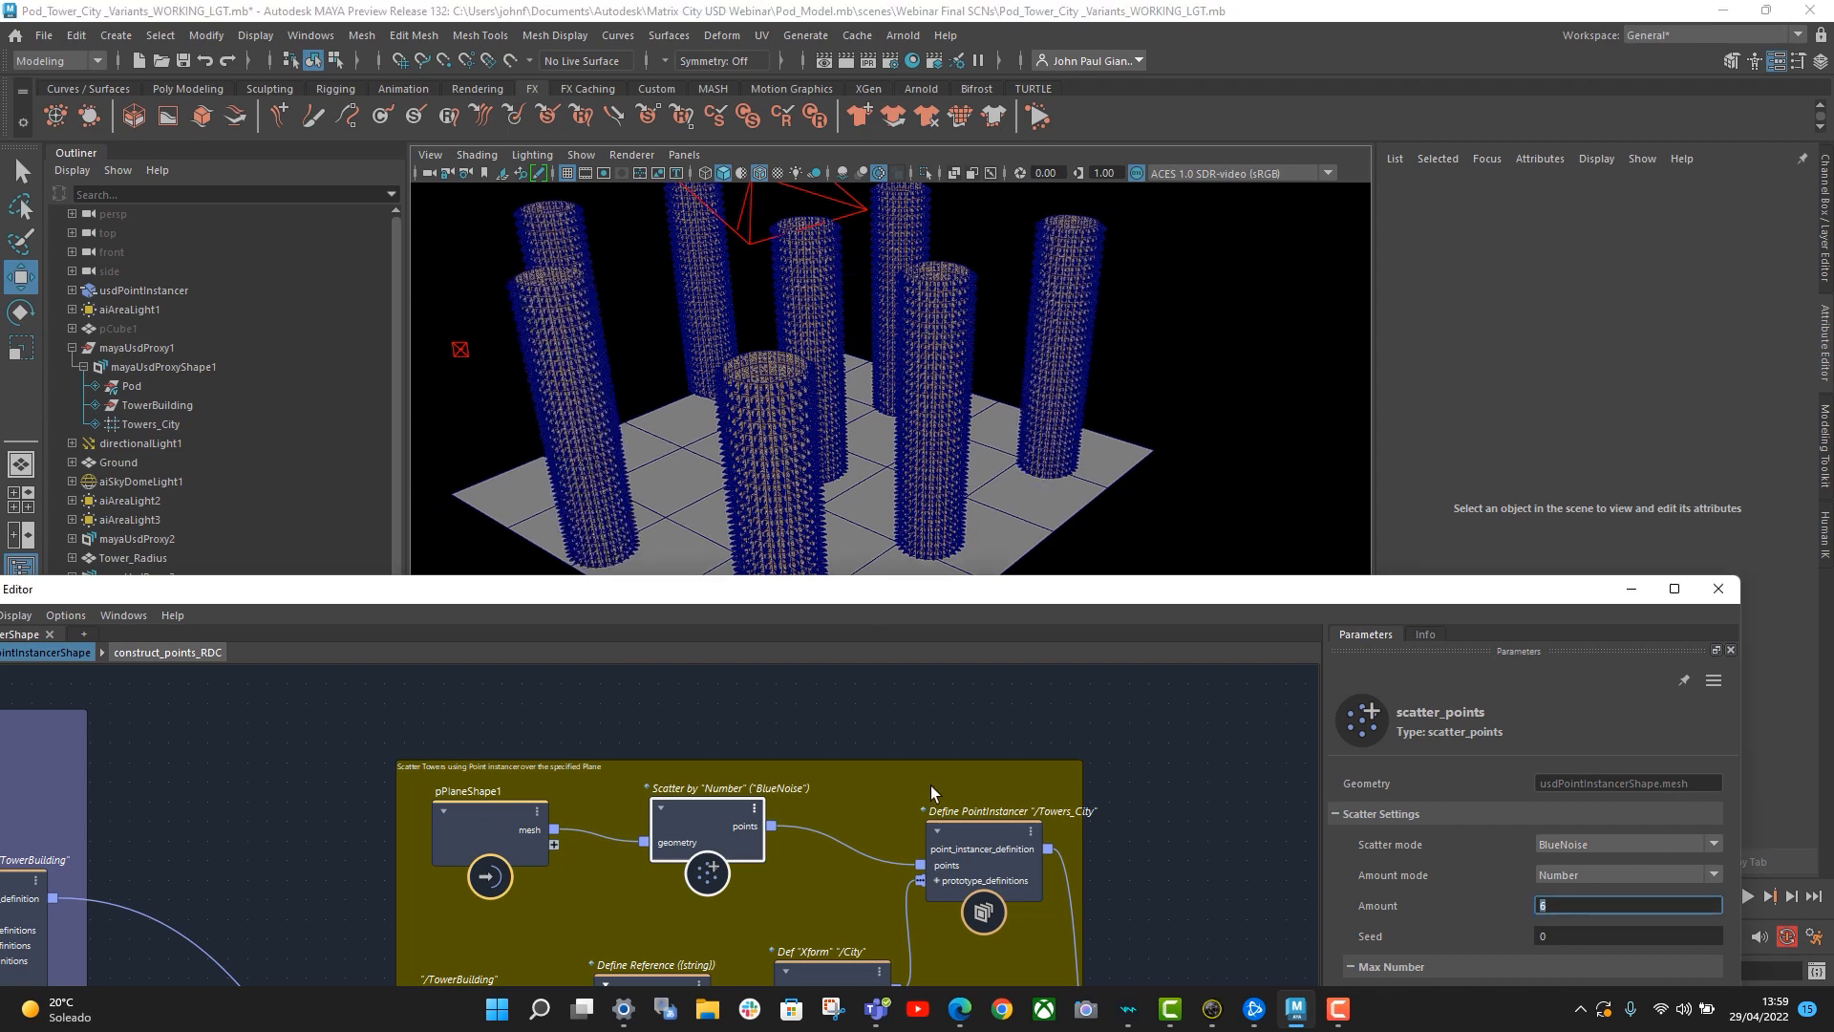
alt+drag(1084, 462, 1158, 573)
- Try the Random scatter mode, inspect how the towers are spaced on the plane, and restore the BlueNoise mode
drag(1430, 577, 1430, 510)
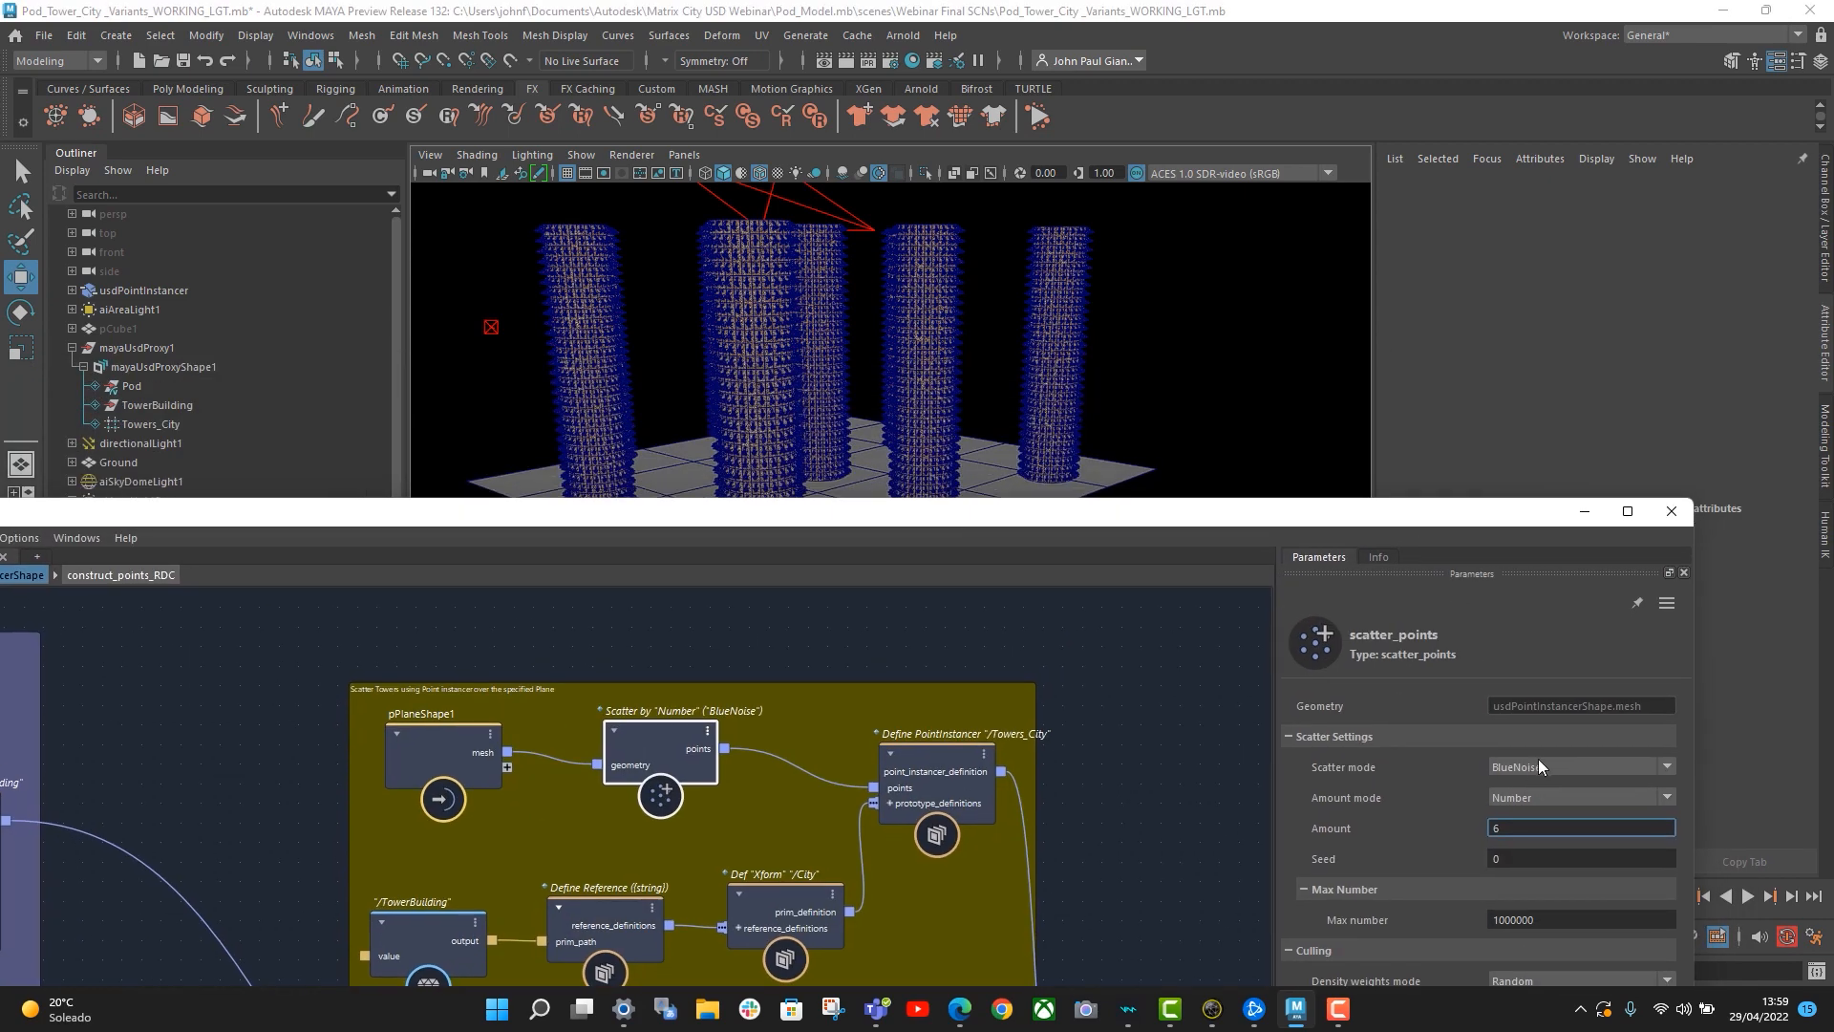
click(1538, 761)
click(1543, 784)
mouse_move(1074, 377)
alt+mouse_down()
mouse_move(1068, 424)
mouse_move(1060, 406)
alt+mouse_up()
alt+middle_drag(853, 292, 943, 327)
alt+right_drag(944, 327, 999, 340)
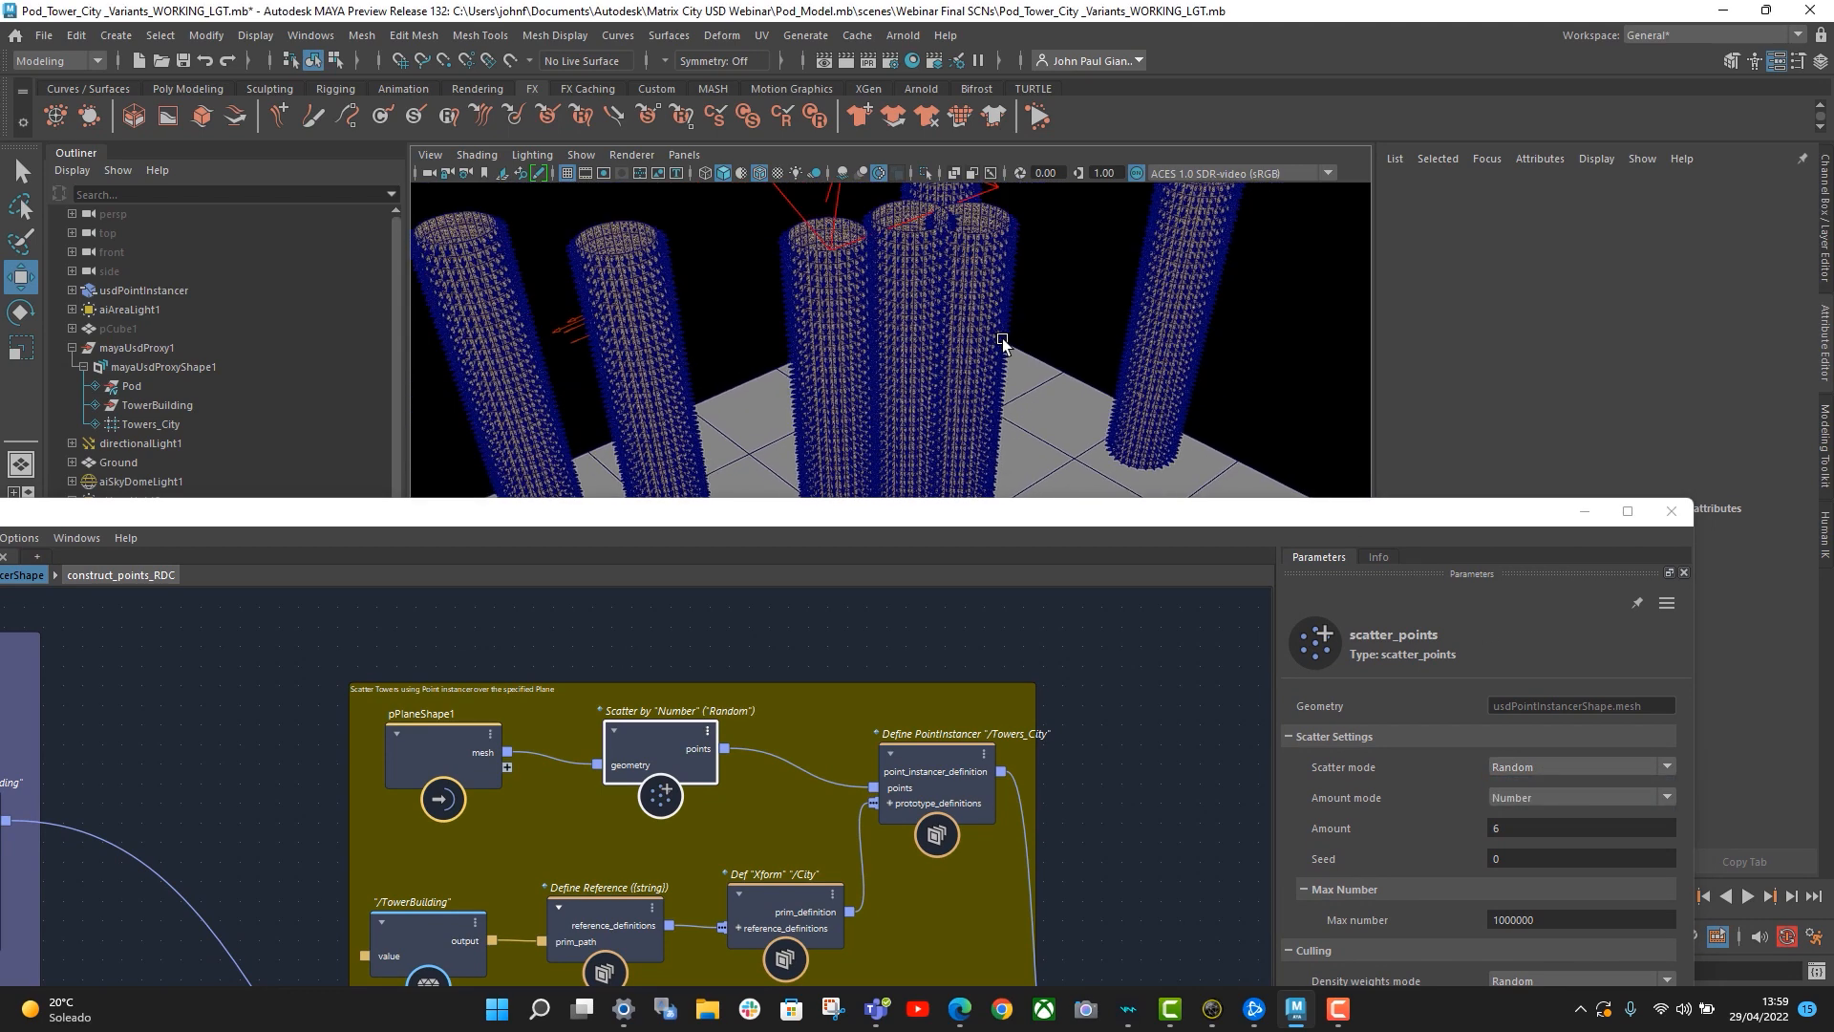
alt+drag(999, 340, 925, 344)
click(1573, 765)
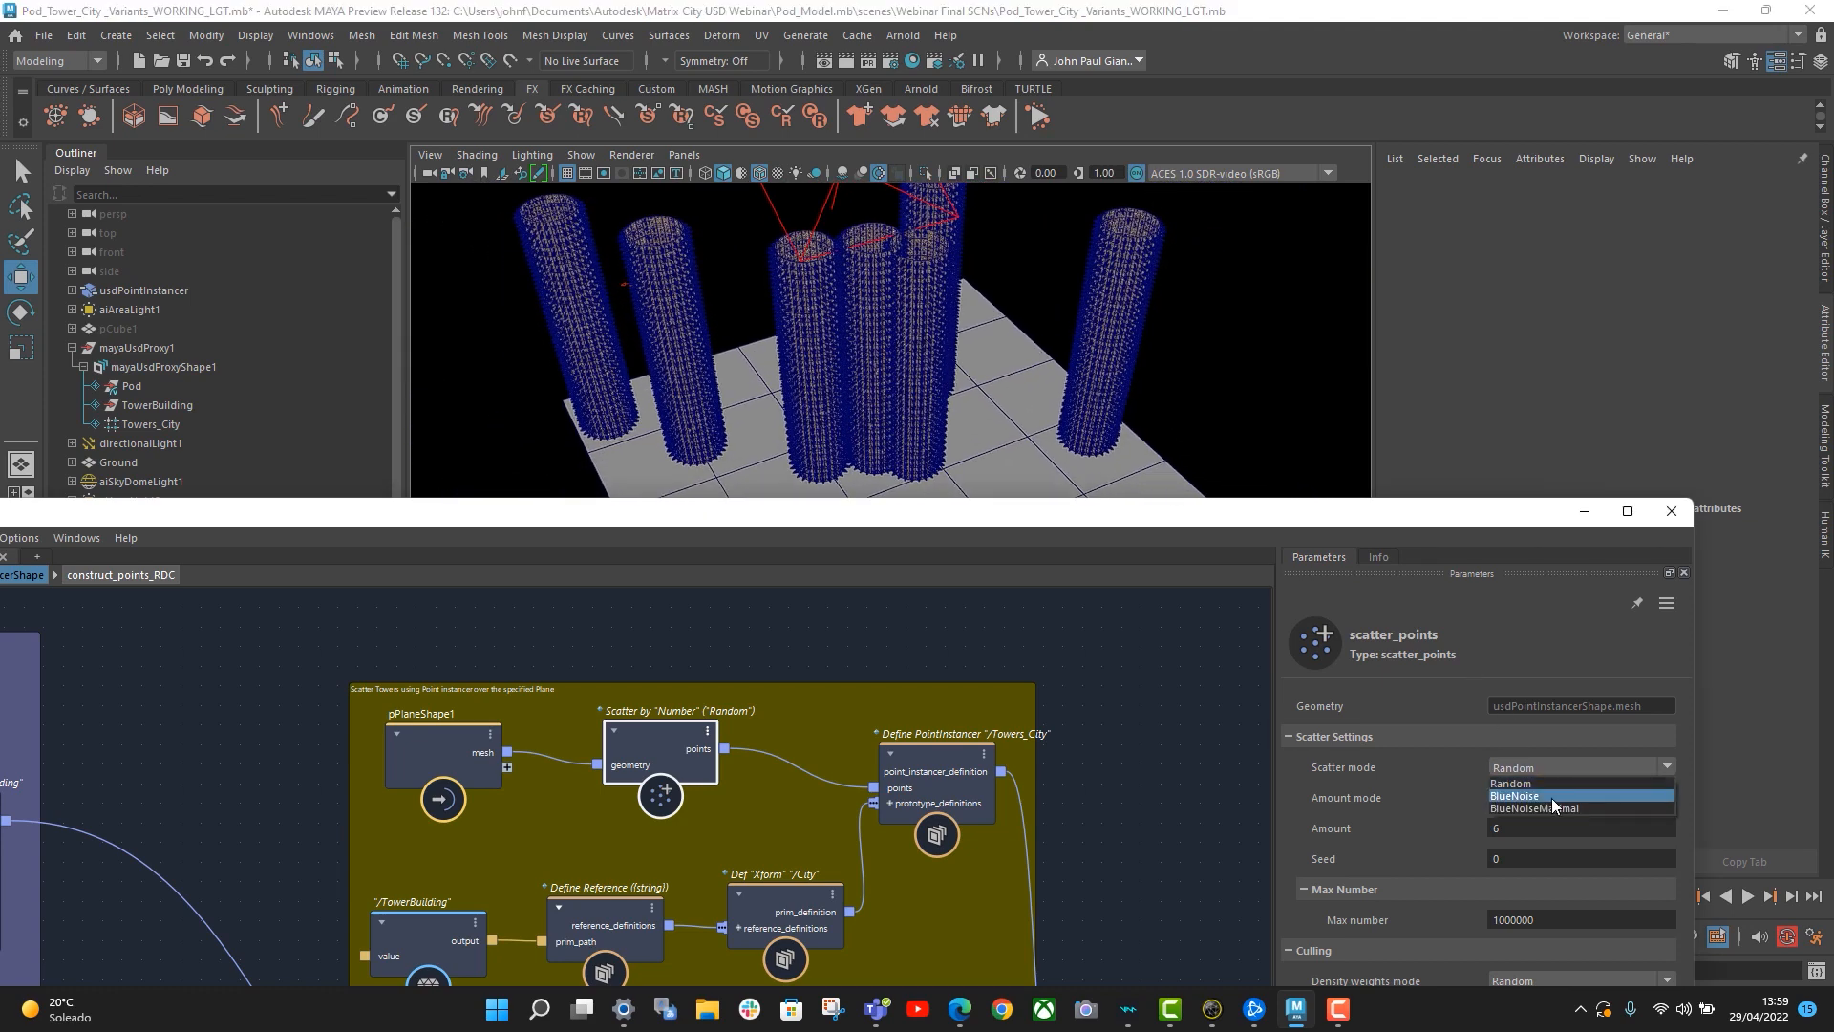
click(1595, 800)
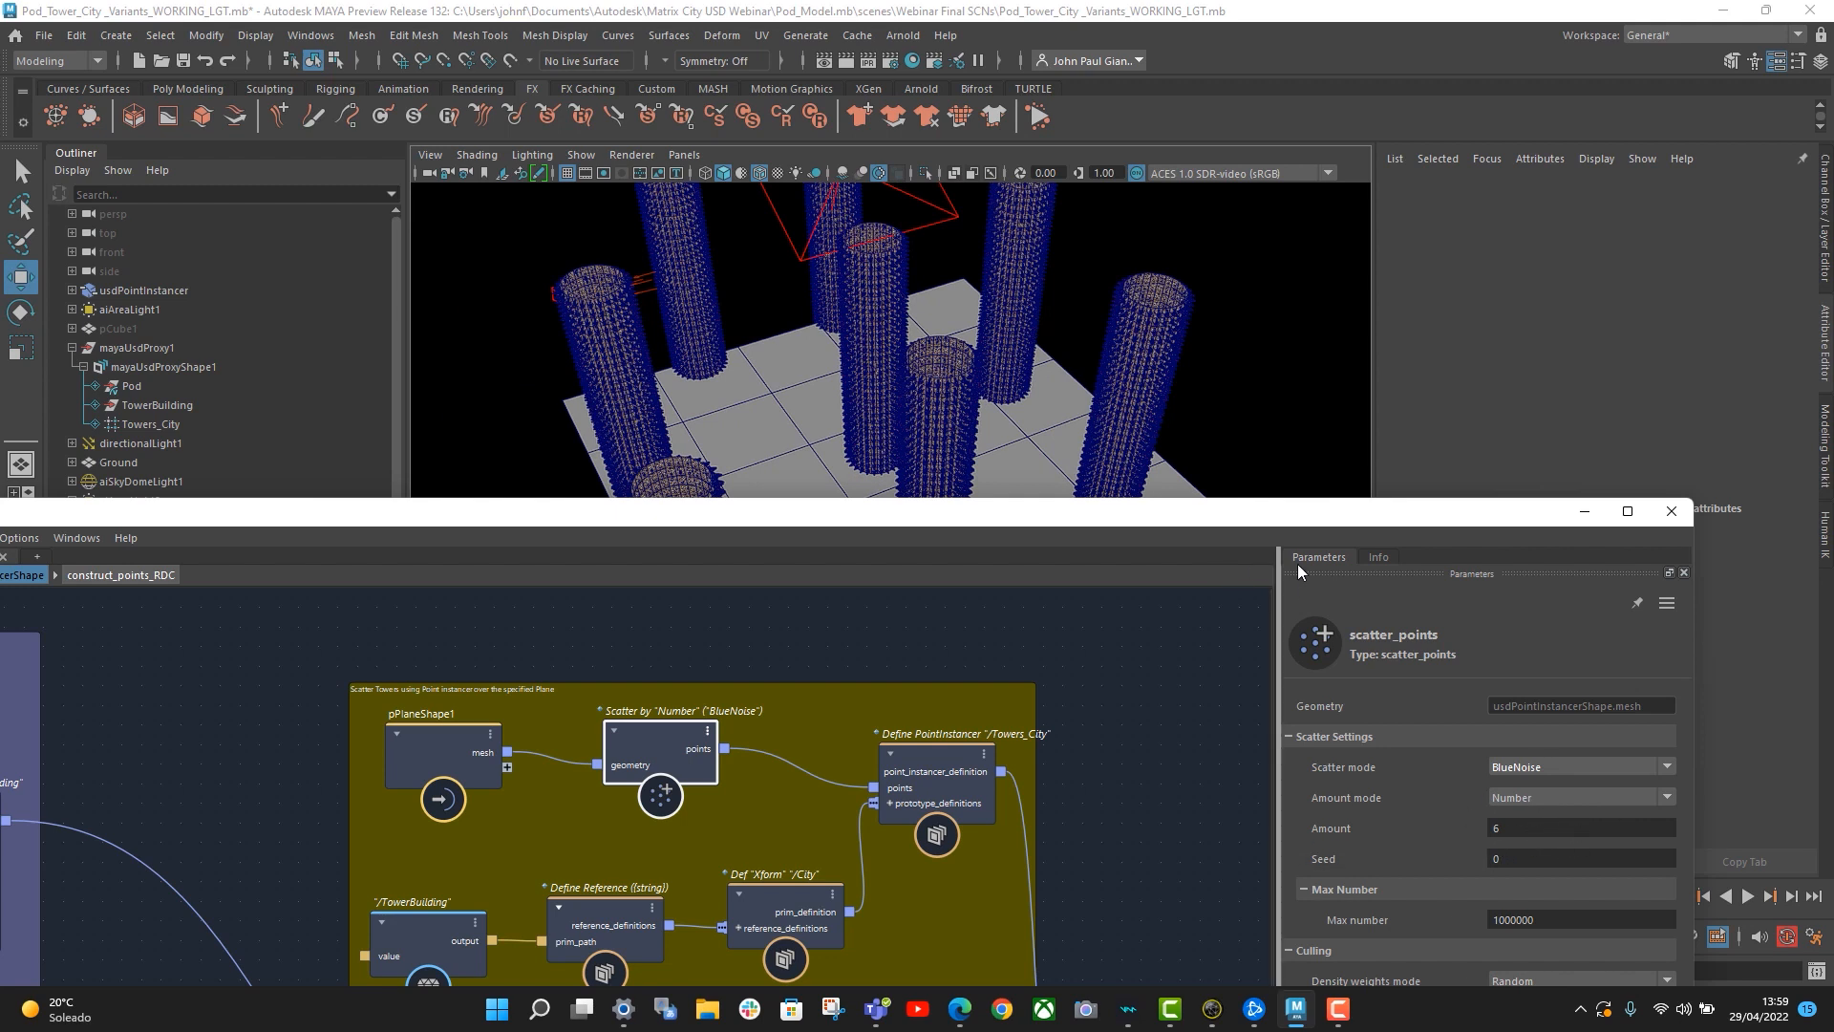
- Set the scatter_points amount to 10 and inspect the resulting city of towers in the viewport
click(1506, 827)
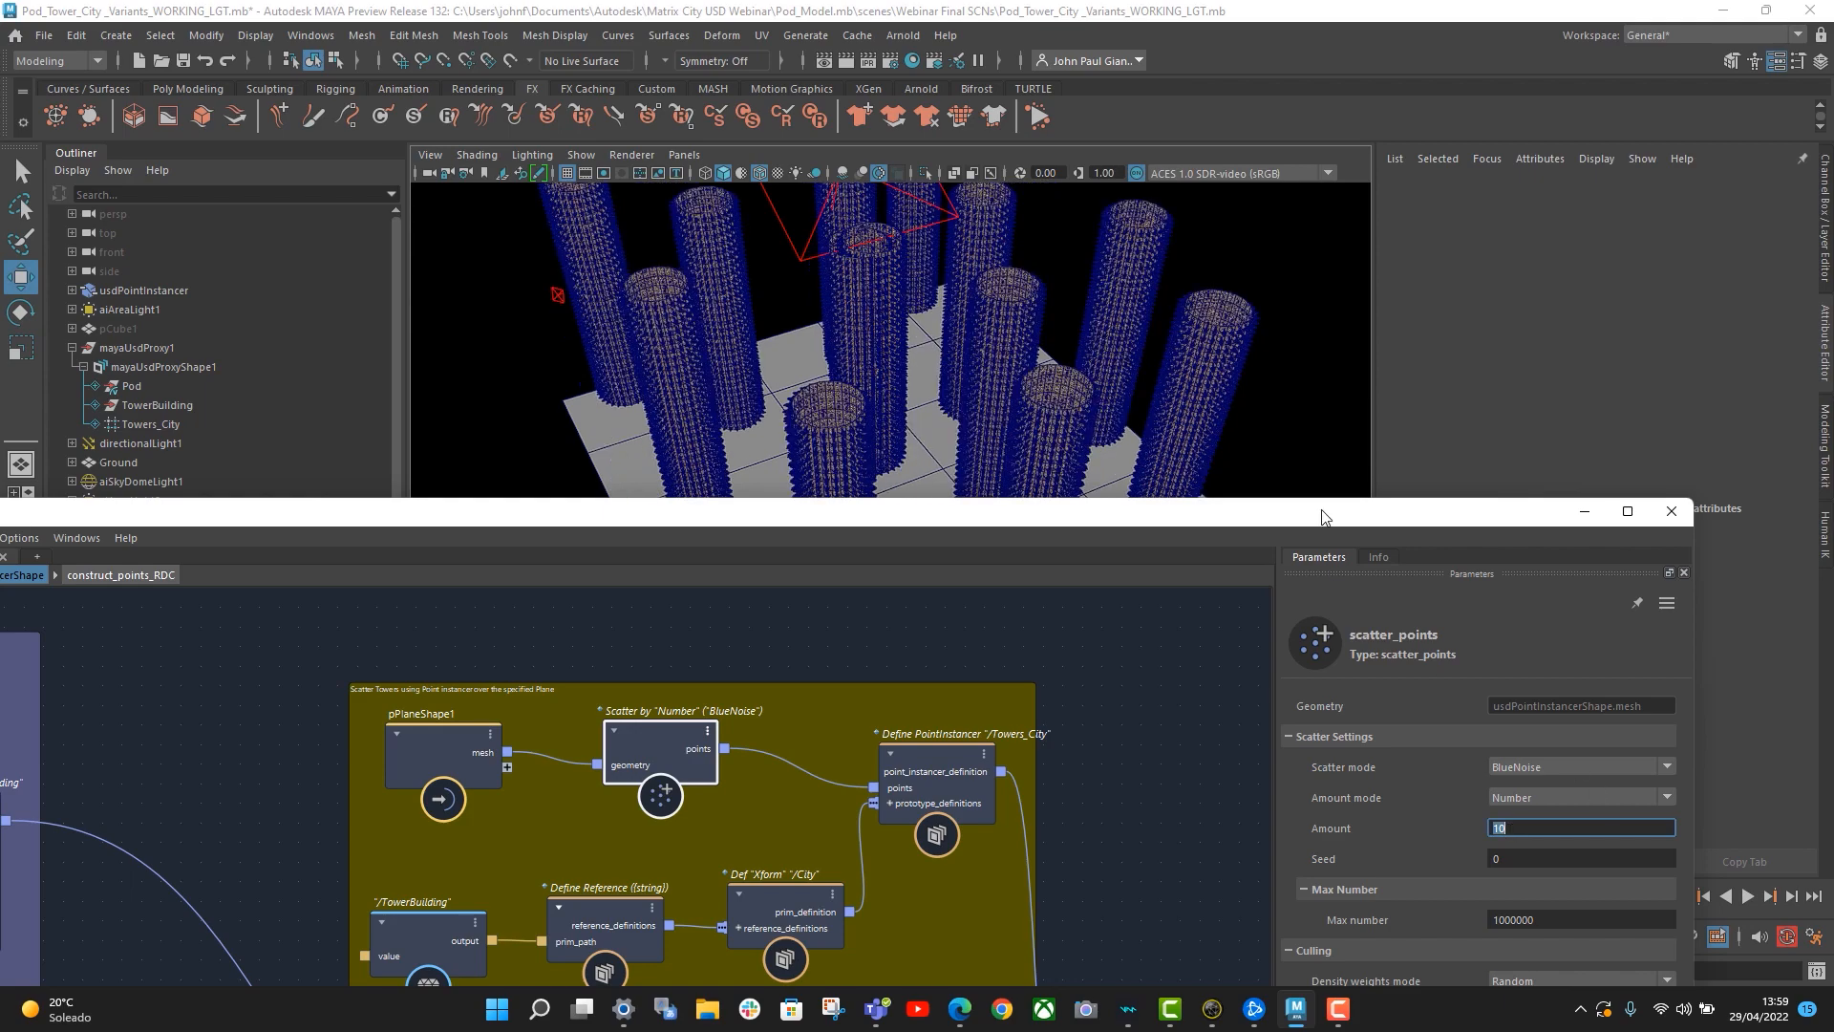
alt+drag(967, 334, 1072, 378)
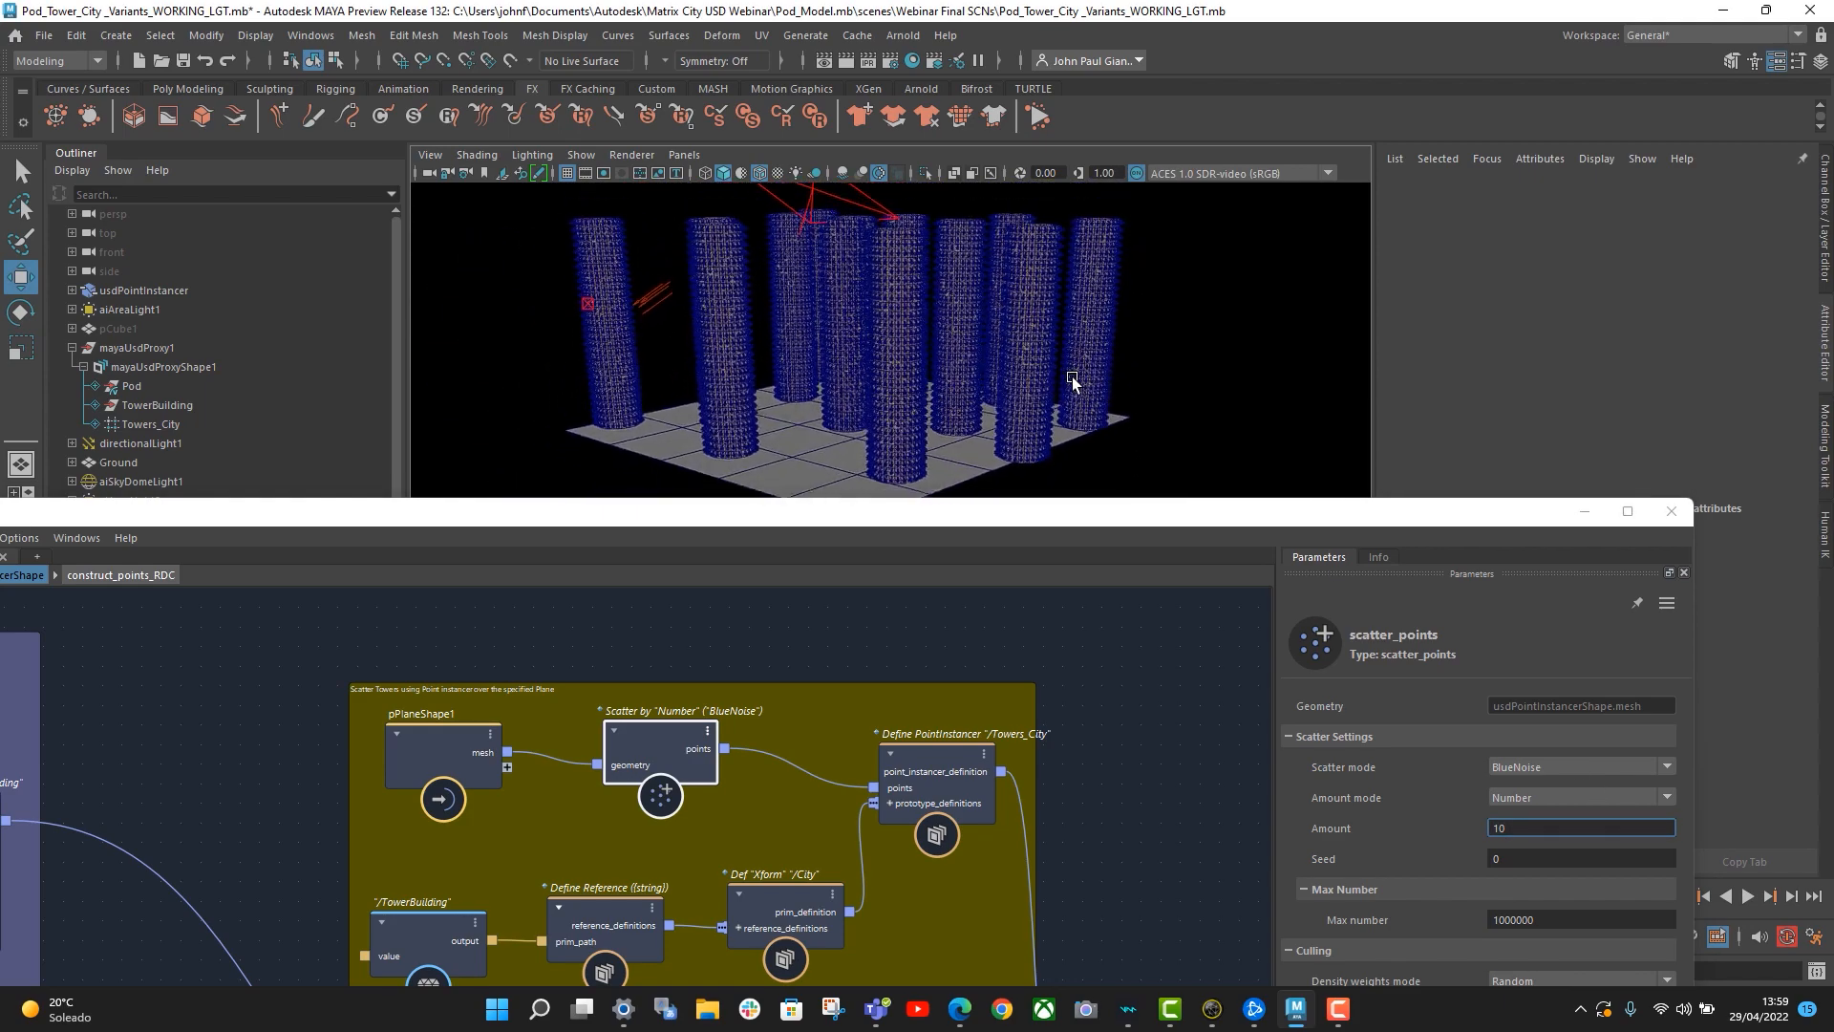
alt+right_drag(1071, 379, 1129, 402)
alt+middle_drag(1129, 402, 1138, 414)
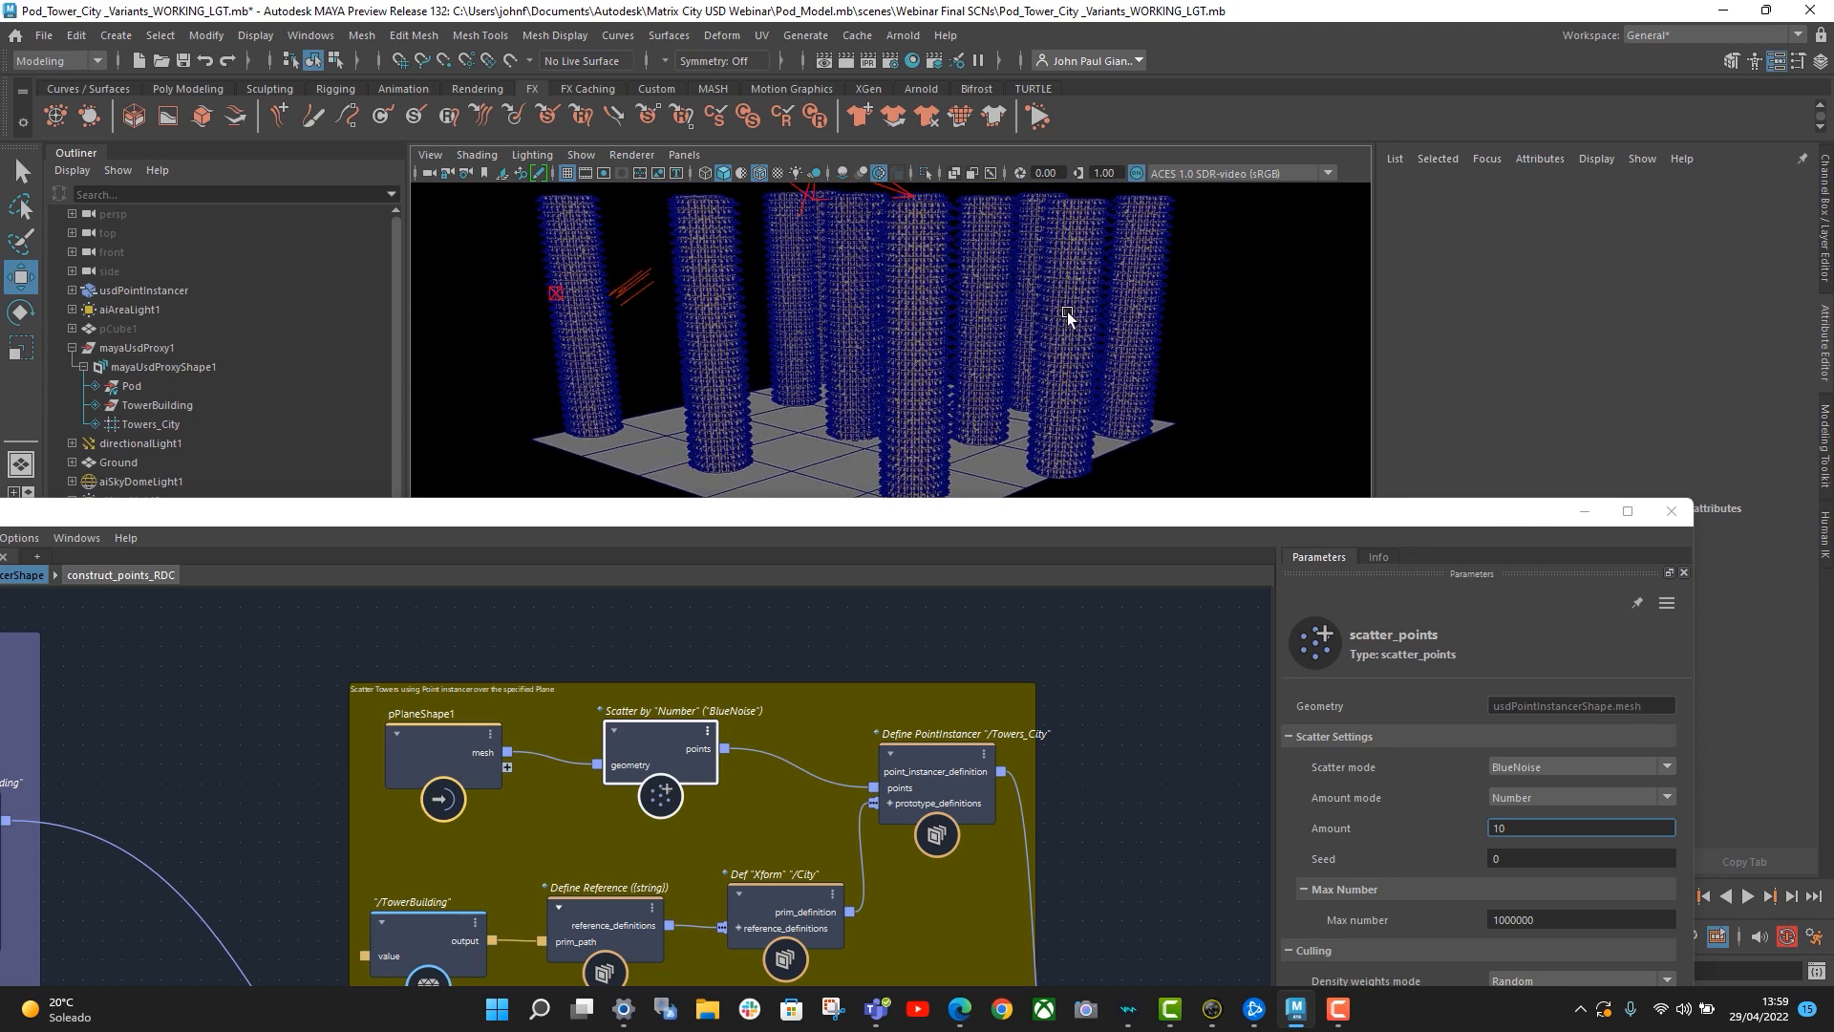
alt+middle_drag(1068, 315, 1072, 332)
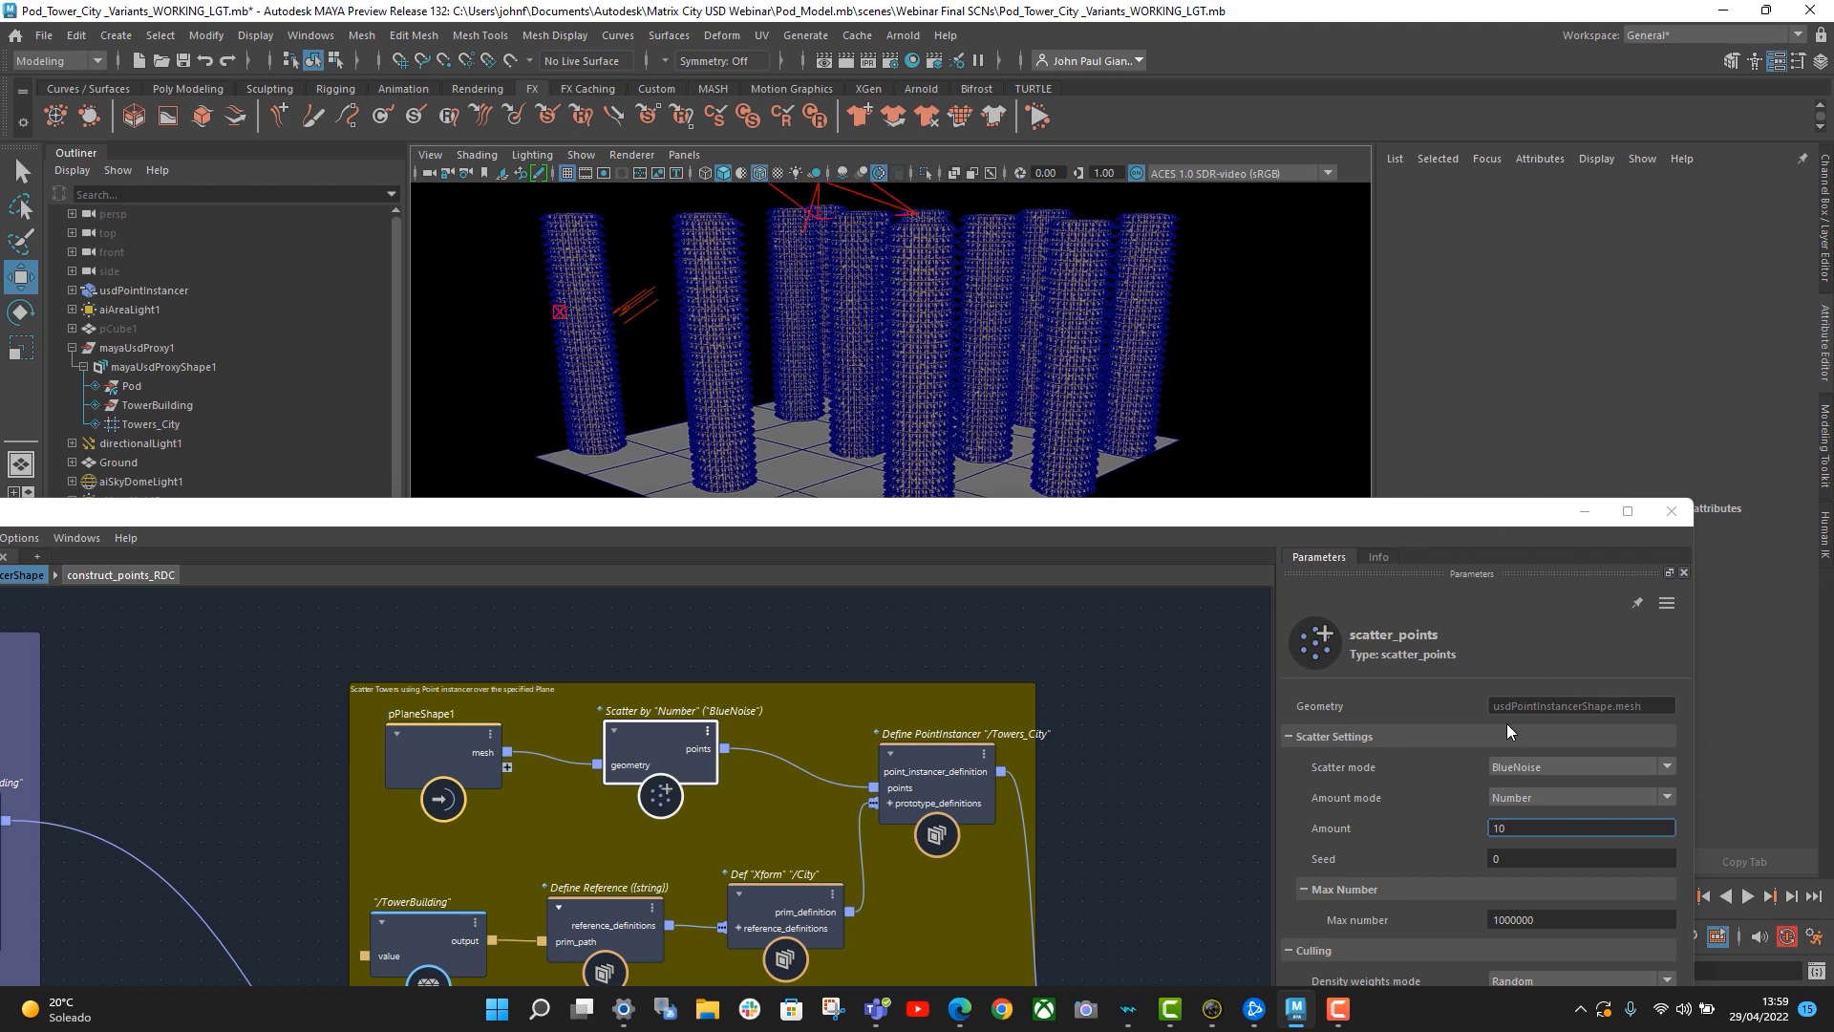
- Set the scatter_points seed to 2 to vary the tower placement
click(1505, 859)
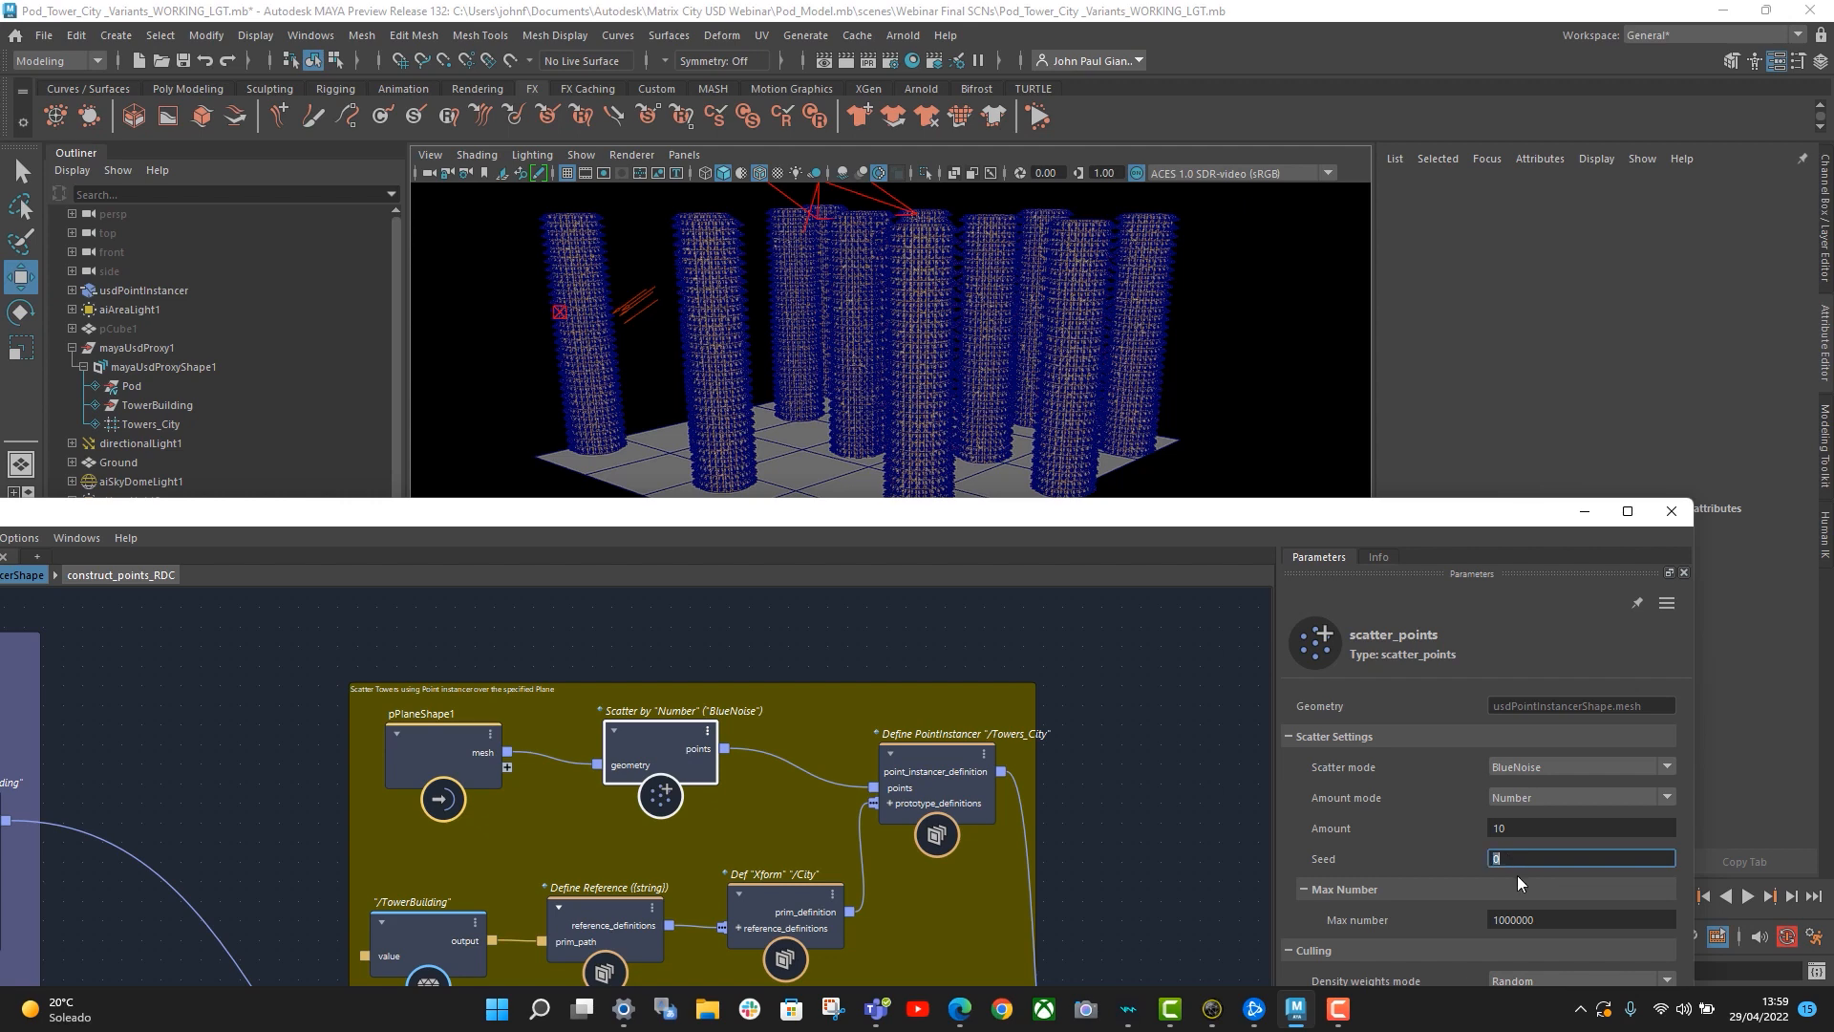
text(2)
key(Return)
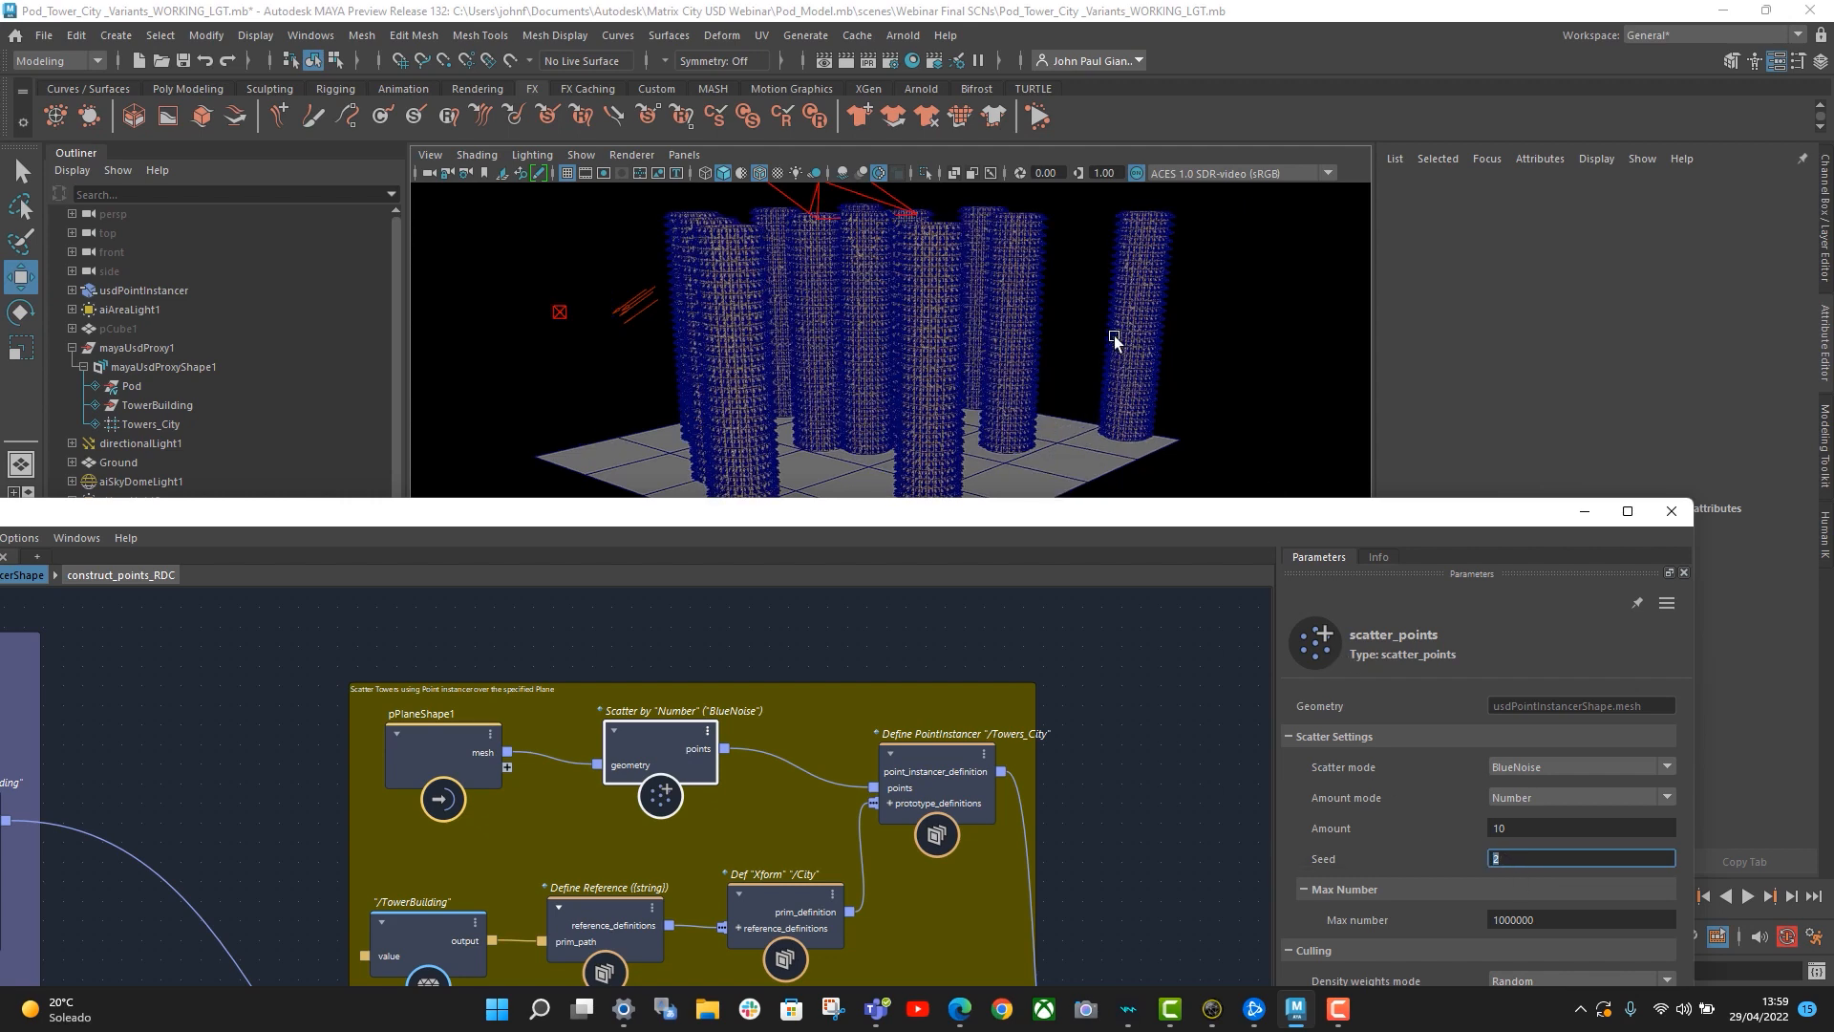
- Set the scatter_points seed to 4 to produce another arrangement of towers
alt+drag(1012, 313, 1079, 333)
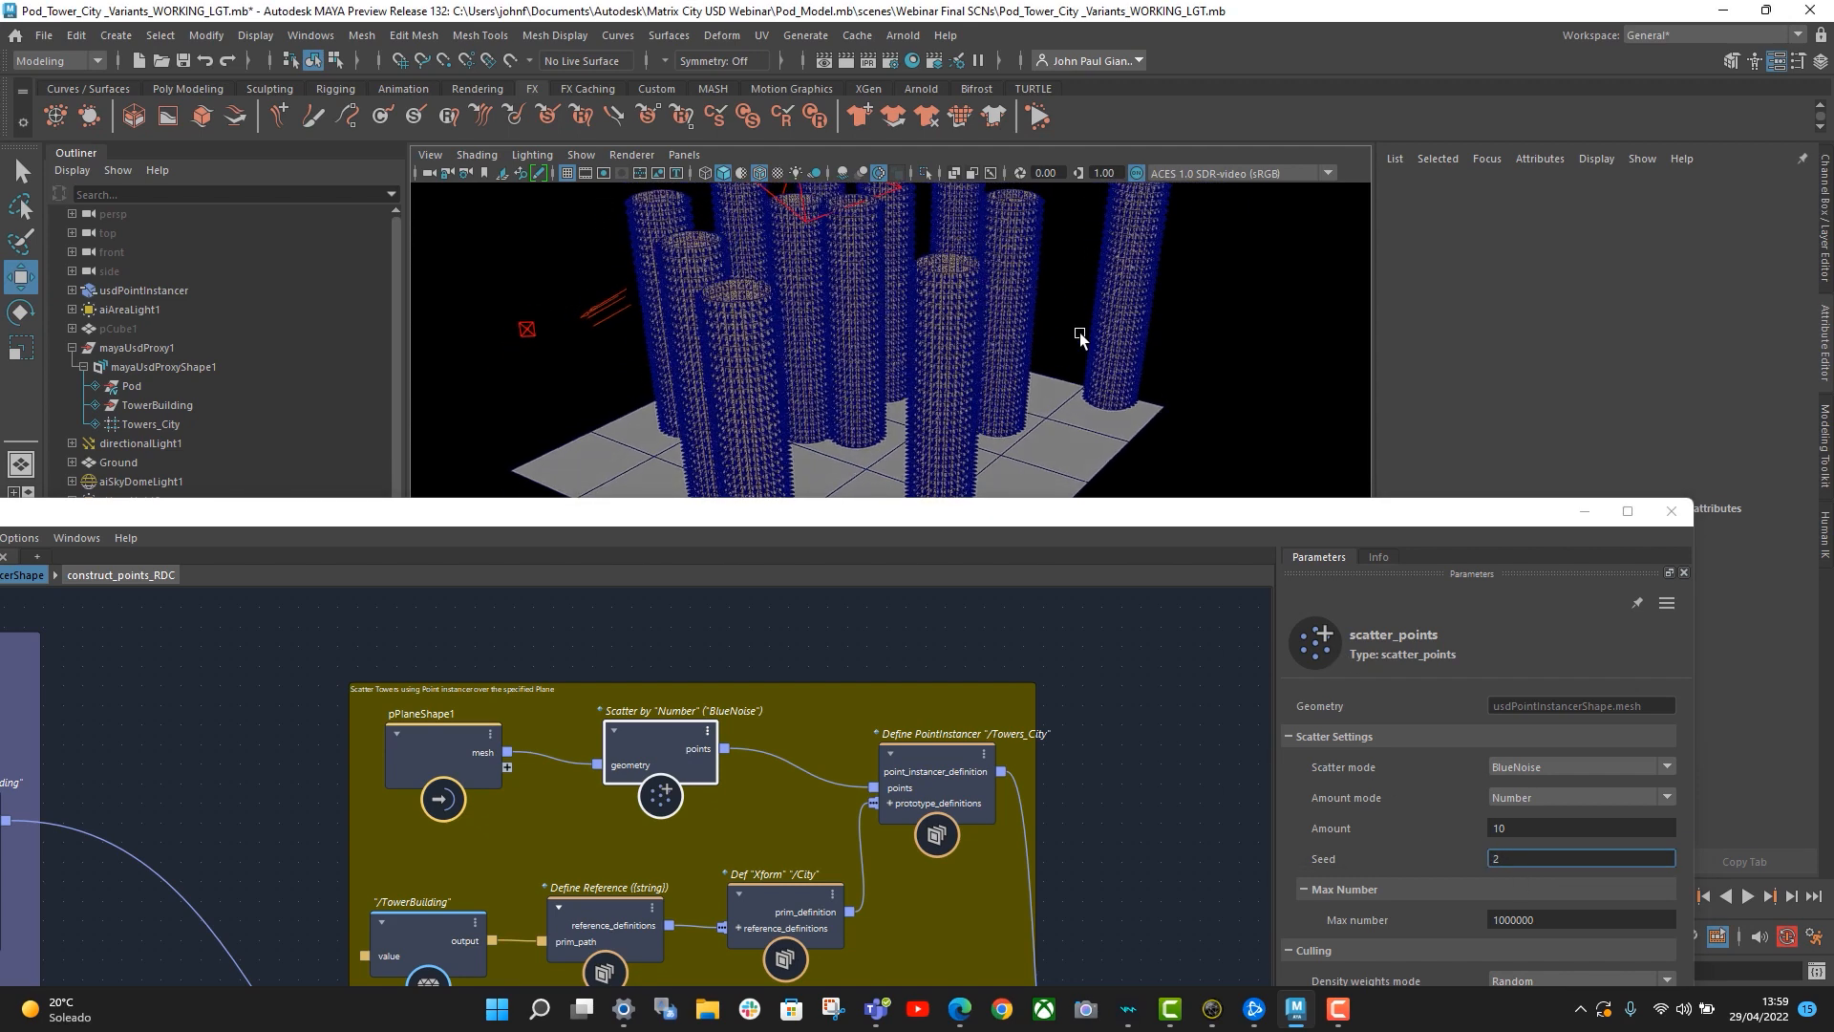
double_click(1507, 860)
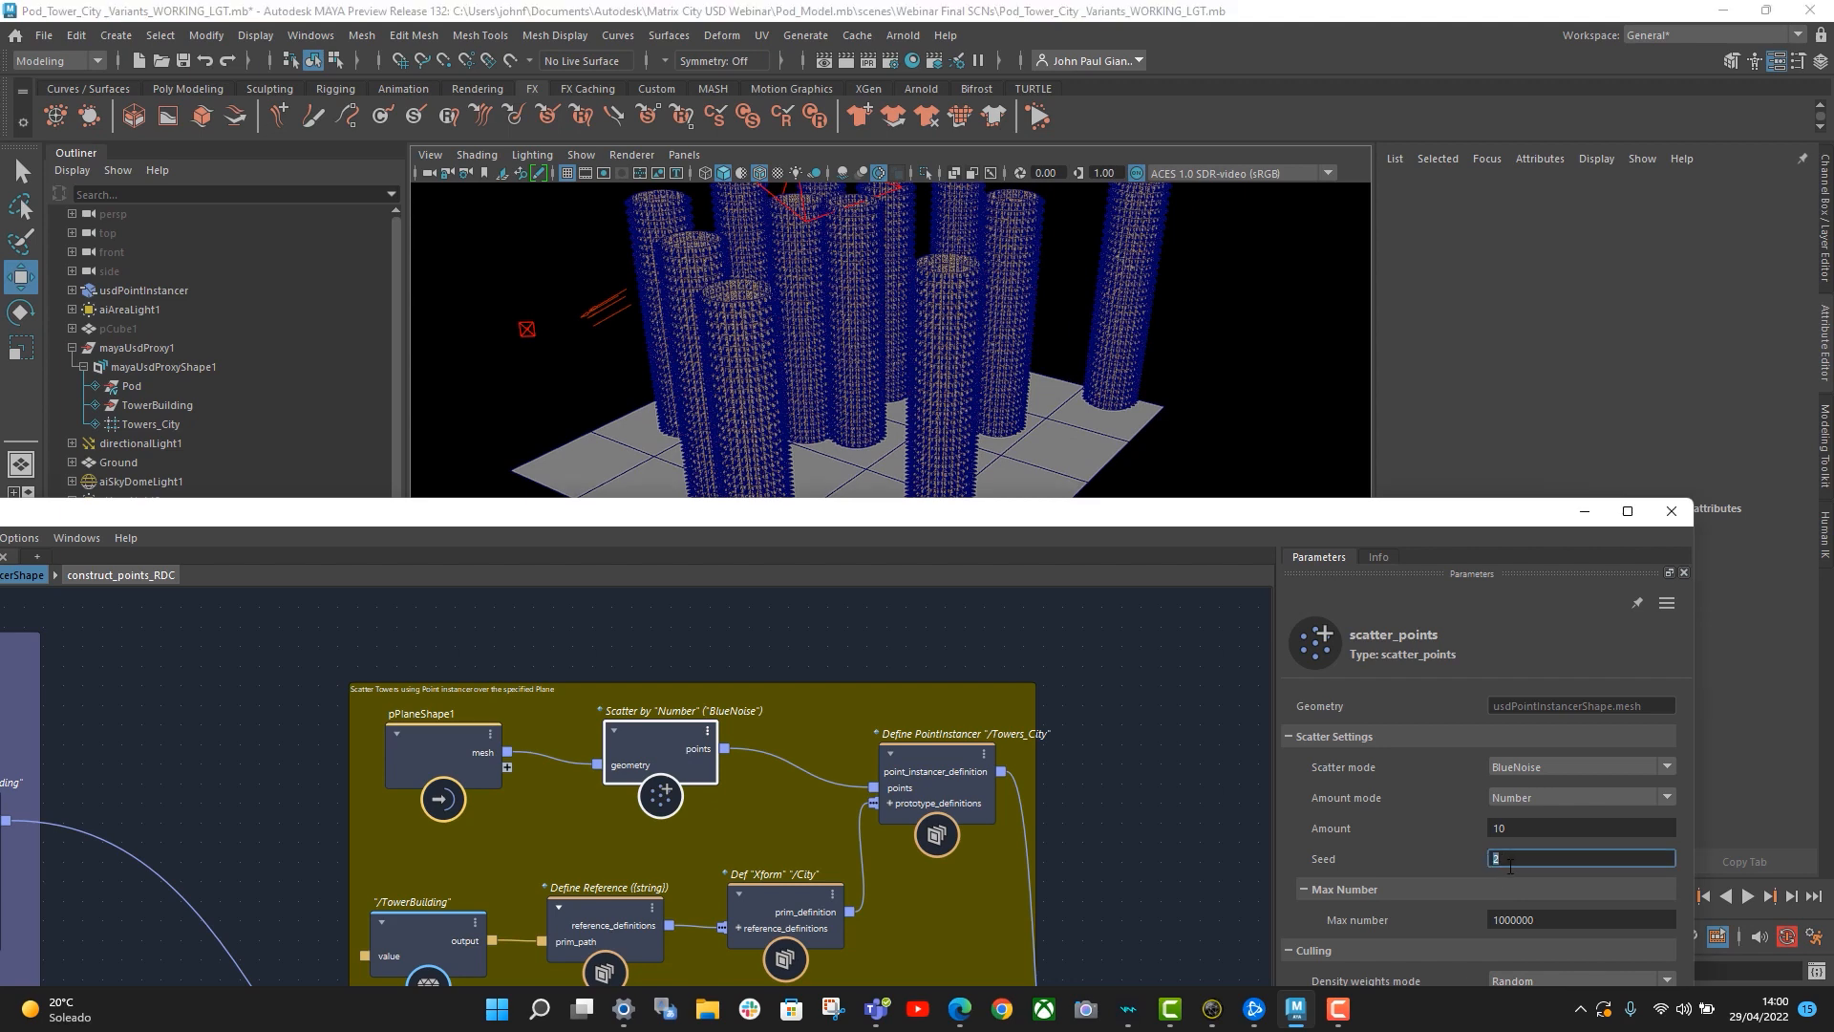
text(4)
key(Return)
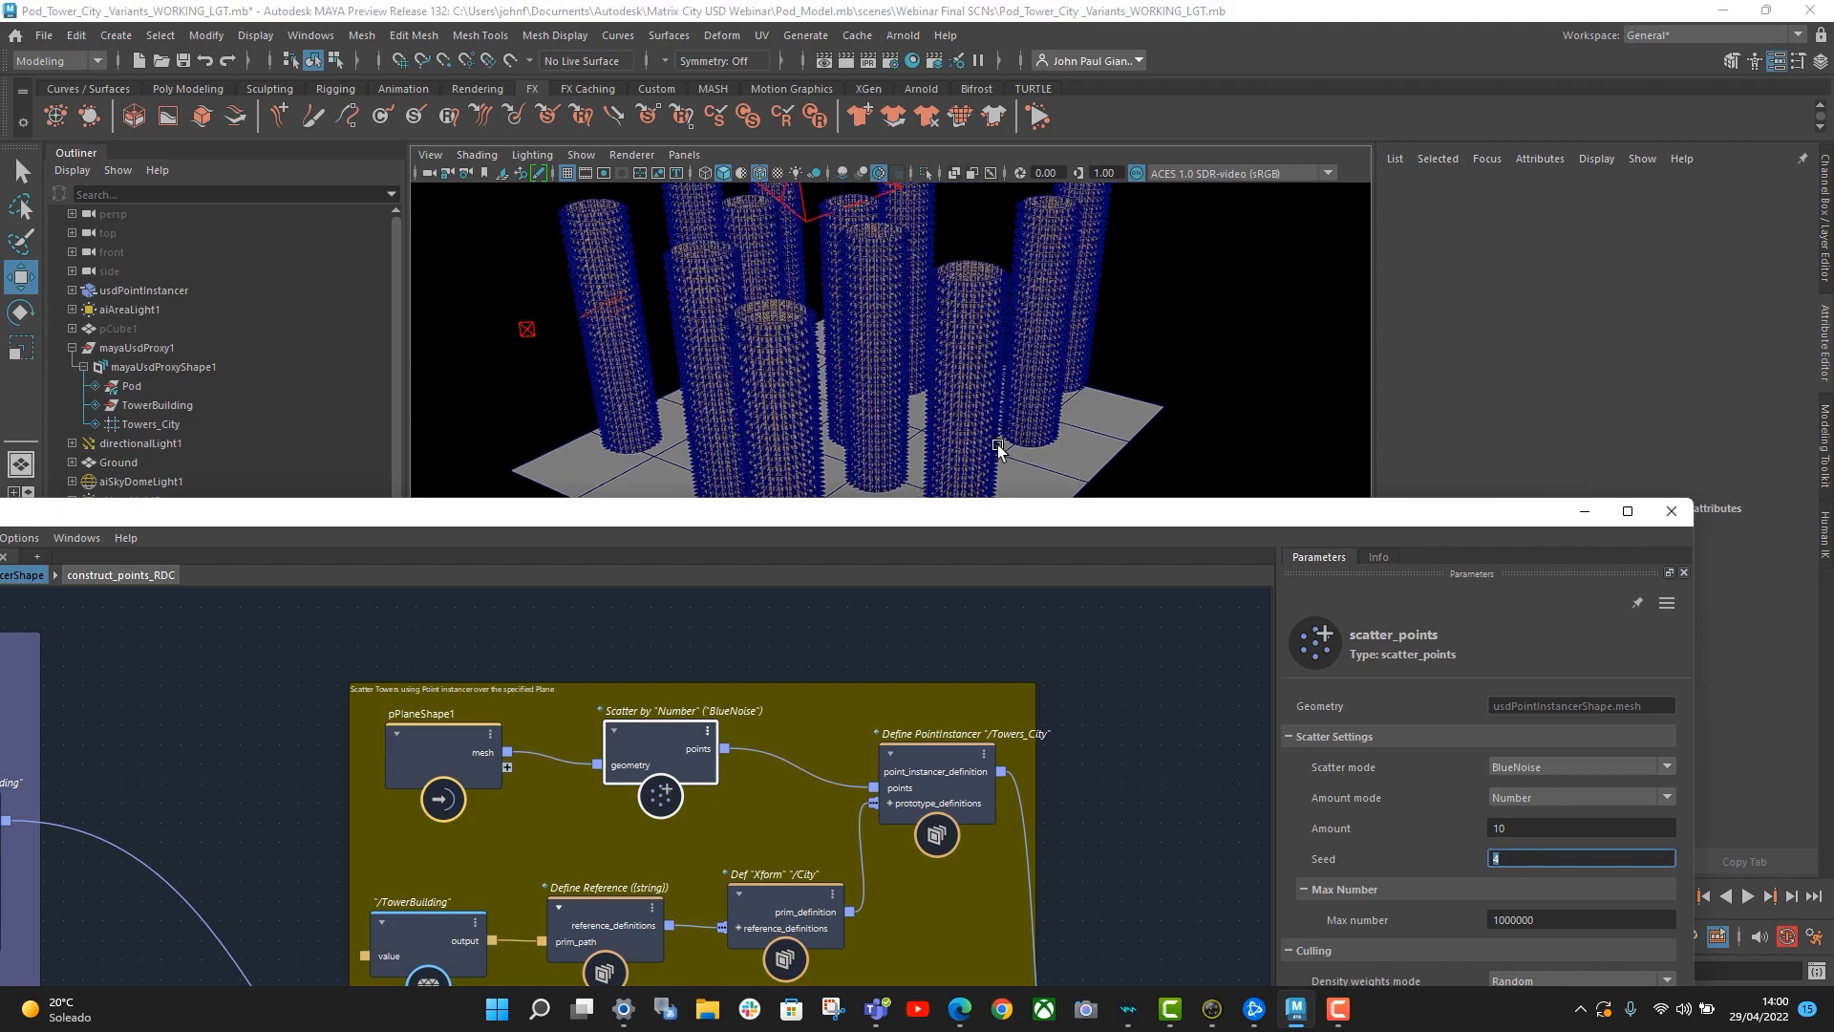
- Select the Ground plane under the towers and set its polyPlane width to 60000
click(1132, 435)
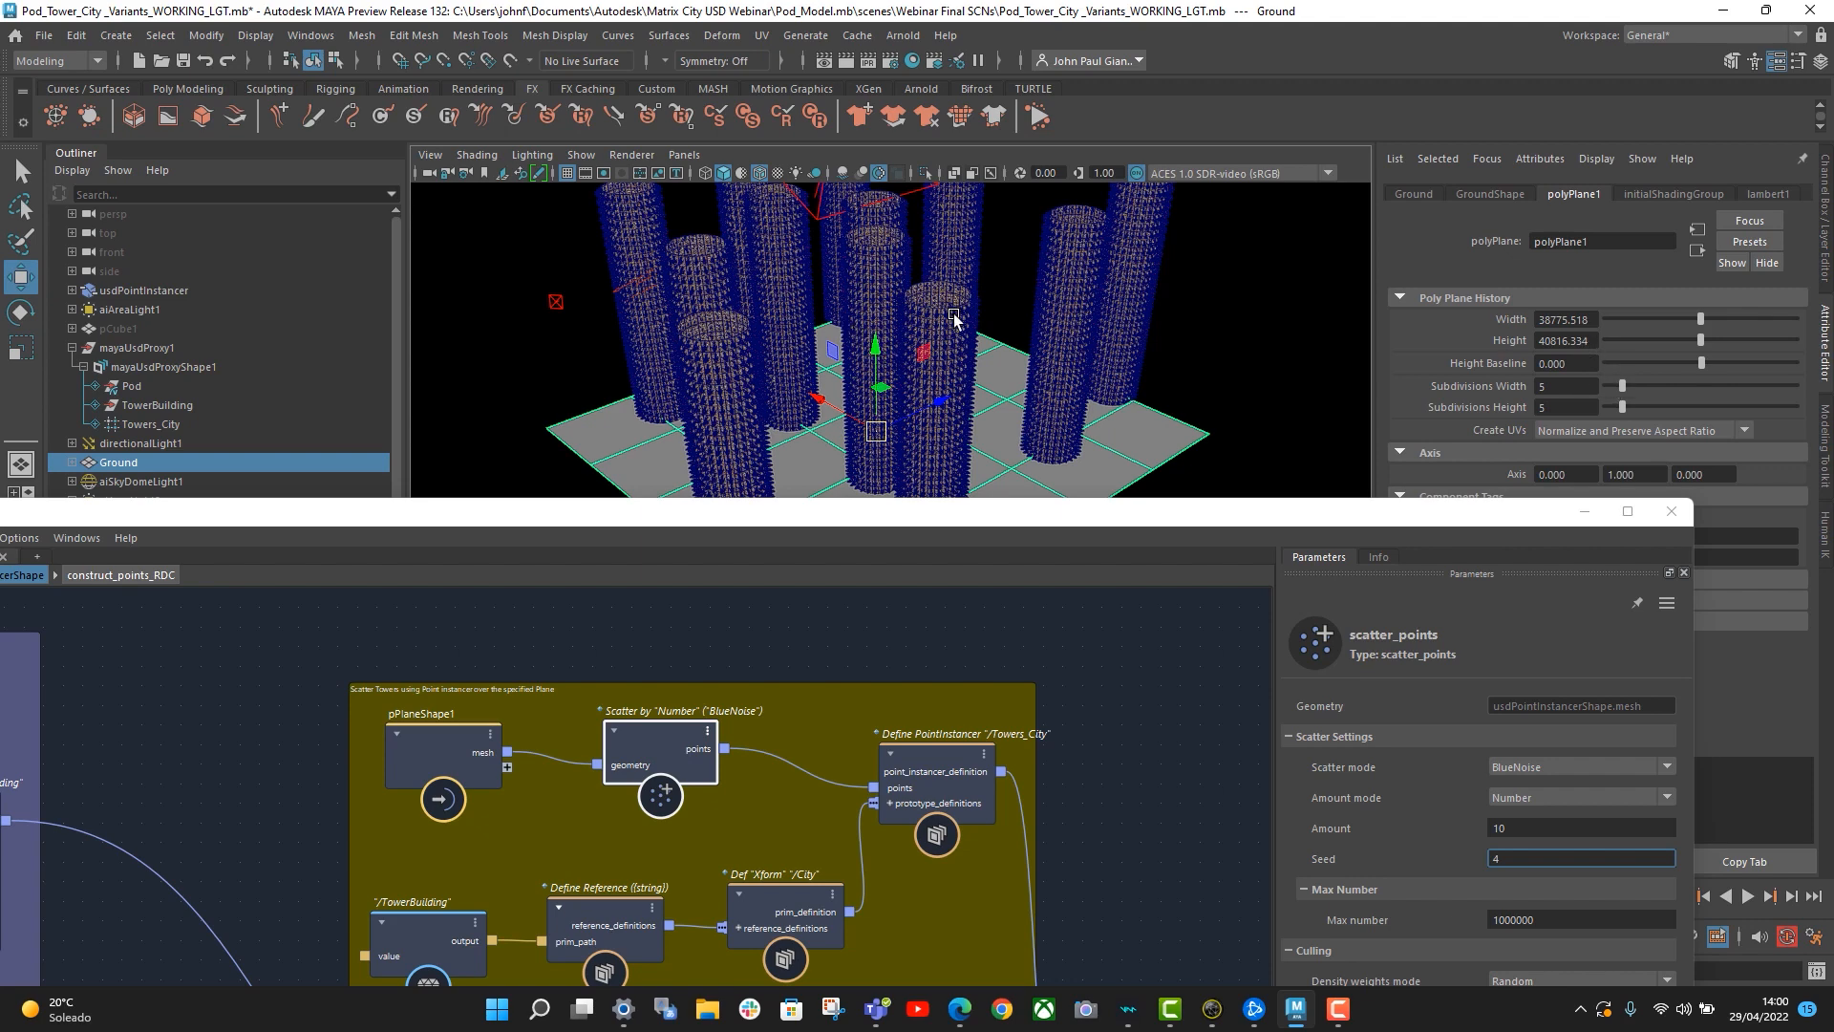
mouse_move(953, 318)
alt+mouse_down()
mouse_move(948, 352)
mouse_move(950, 323)
alt+mouse_up()
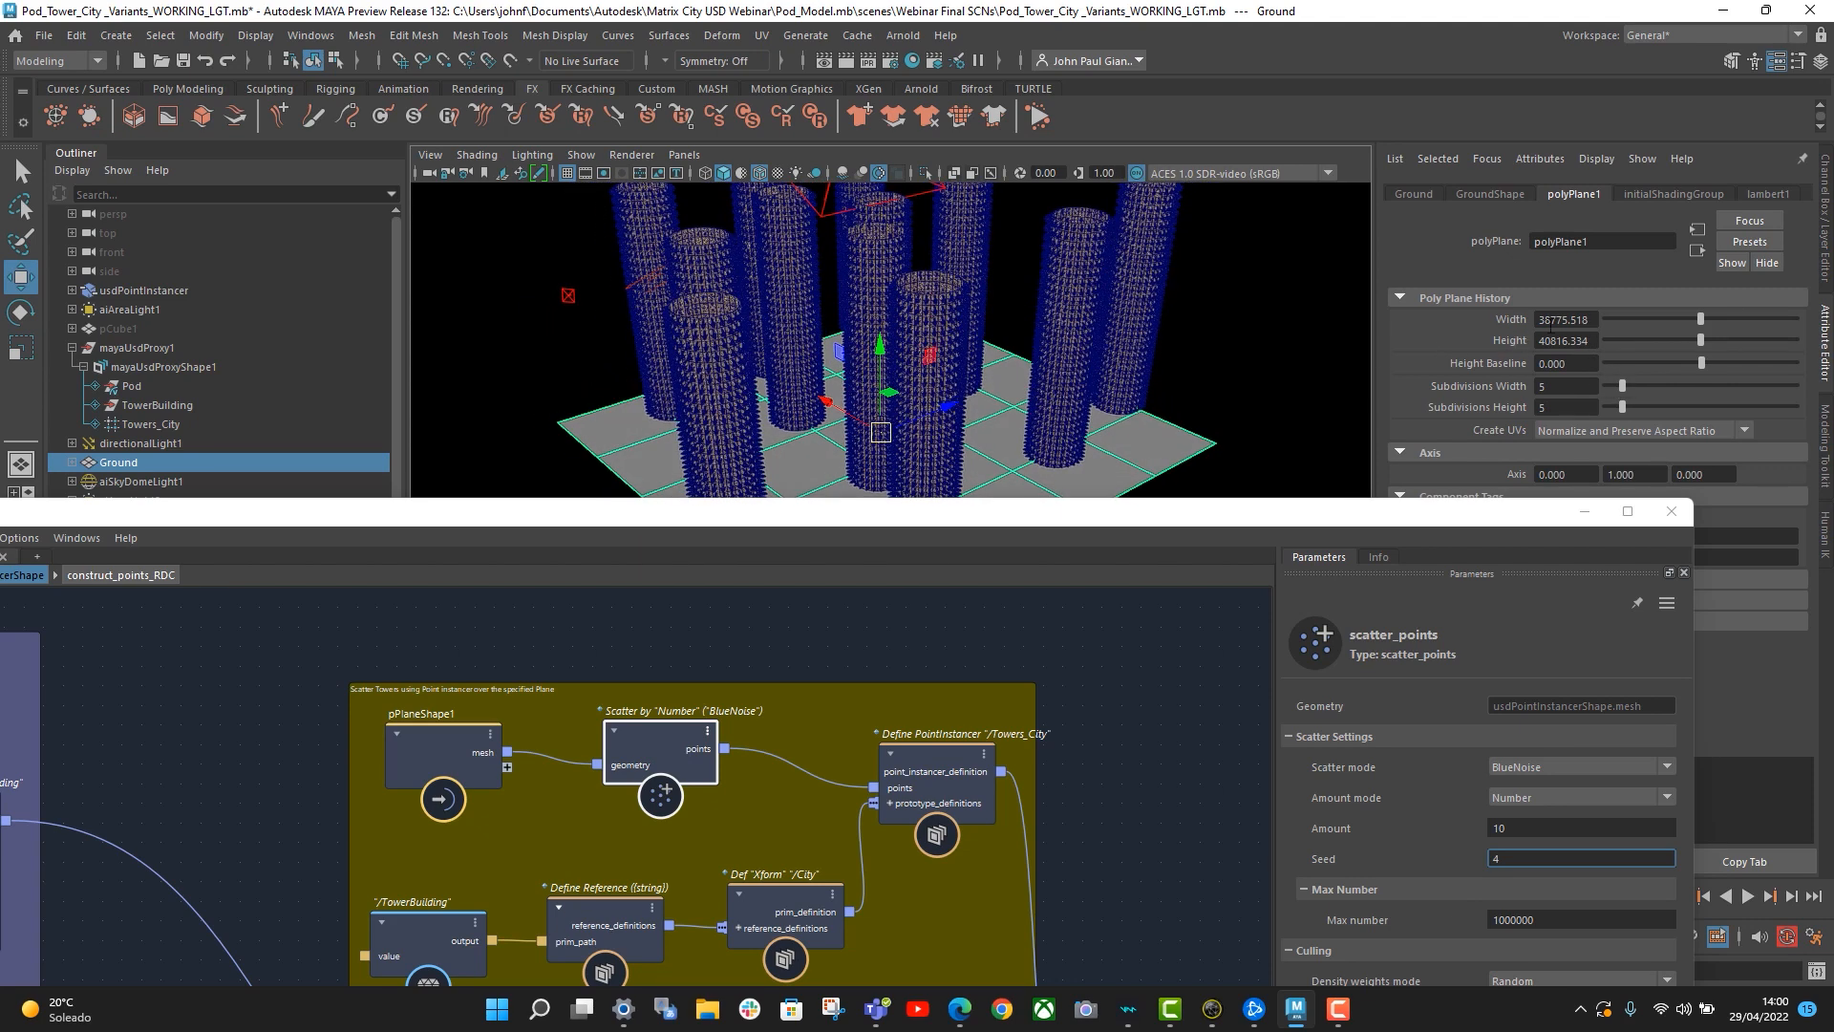
drag(1598, 319, 1475, 325)
text(60000)
key(Return)
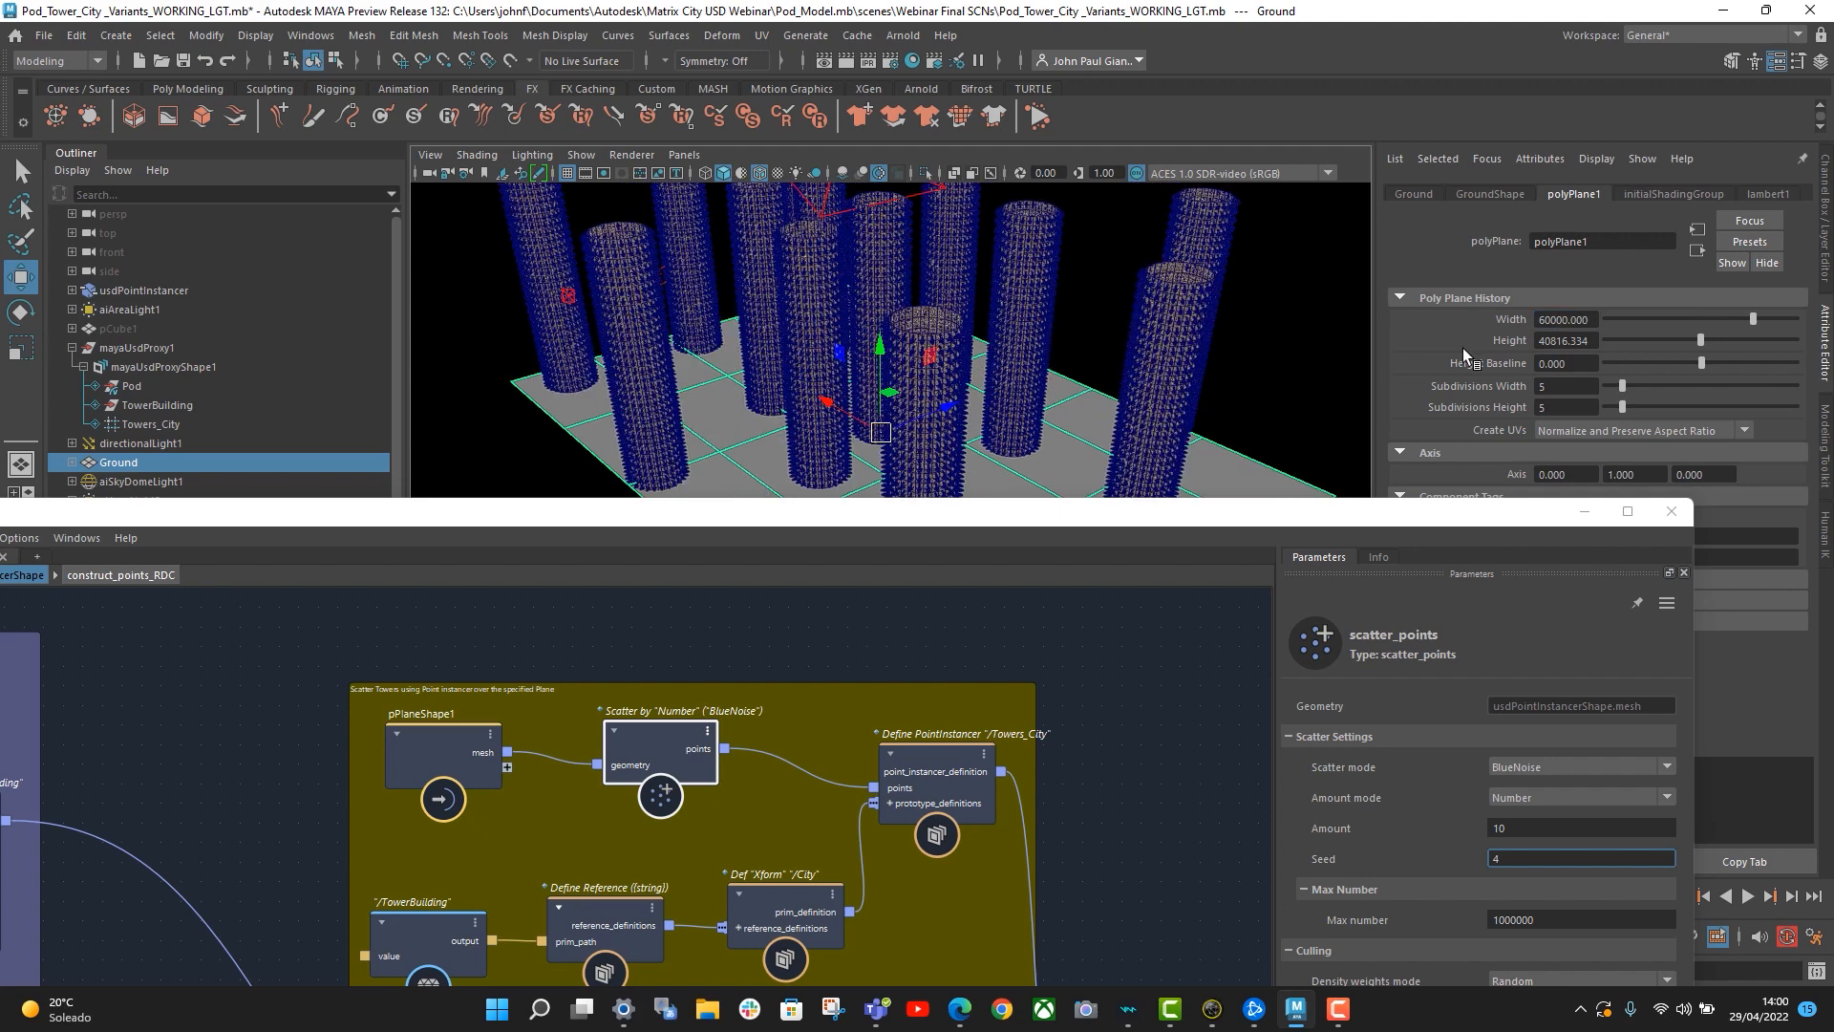
- Set the Ground plane's height to 100000 and inspect how the towers spread over the enlarged area
drag(1595, 340, 1518, 339)
text(1000000)
key(Return)
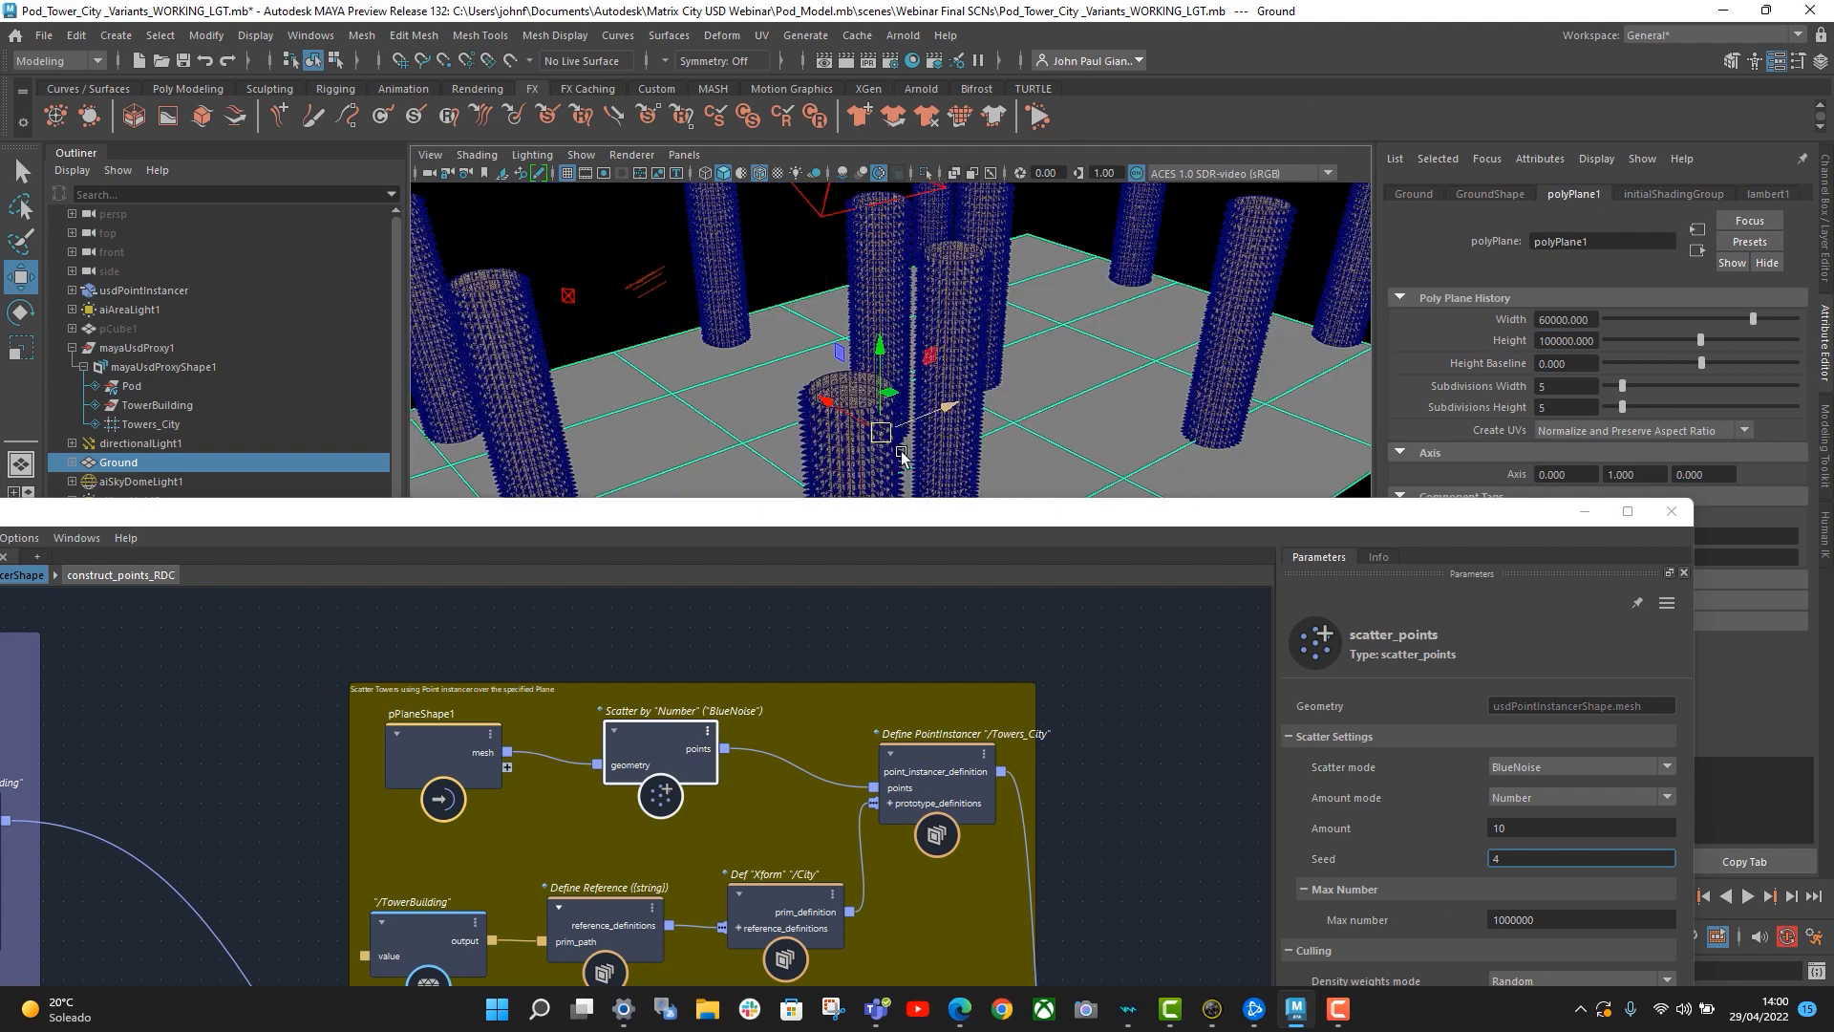
scroll(839, 376, down, 5)
alt+drag(874, 426, 998, 415)
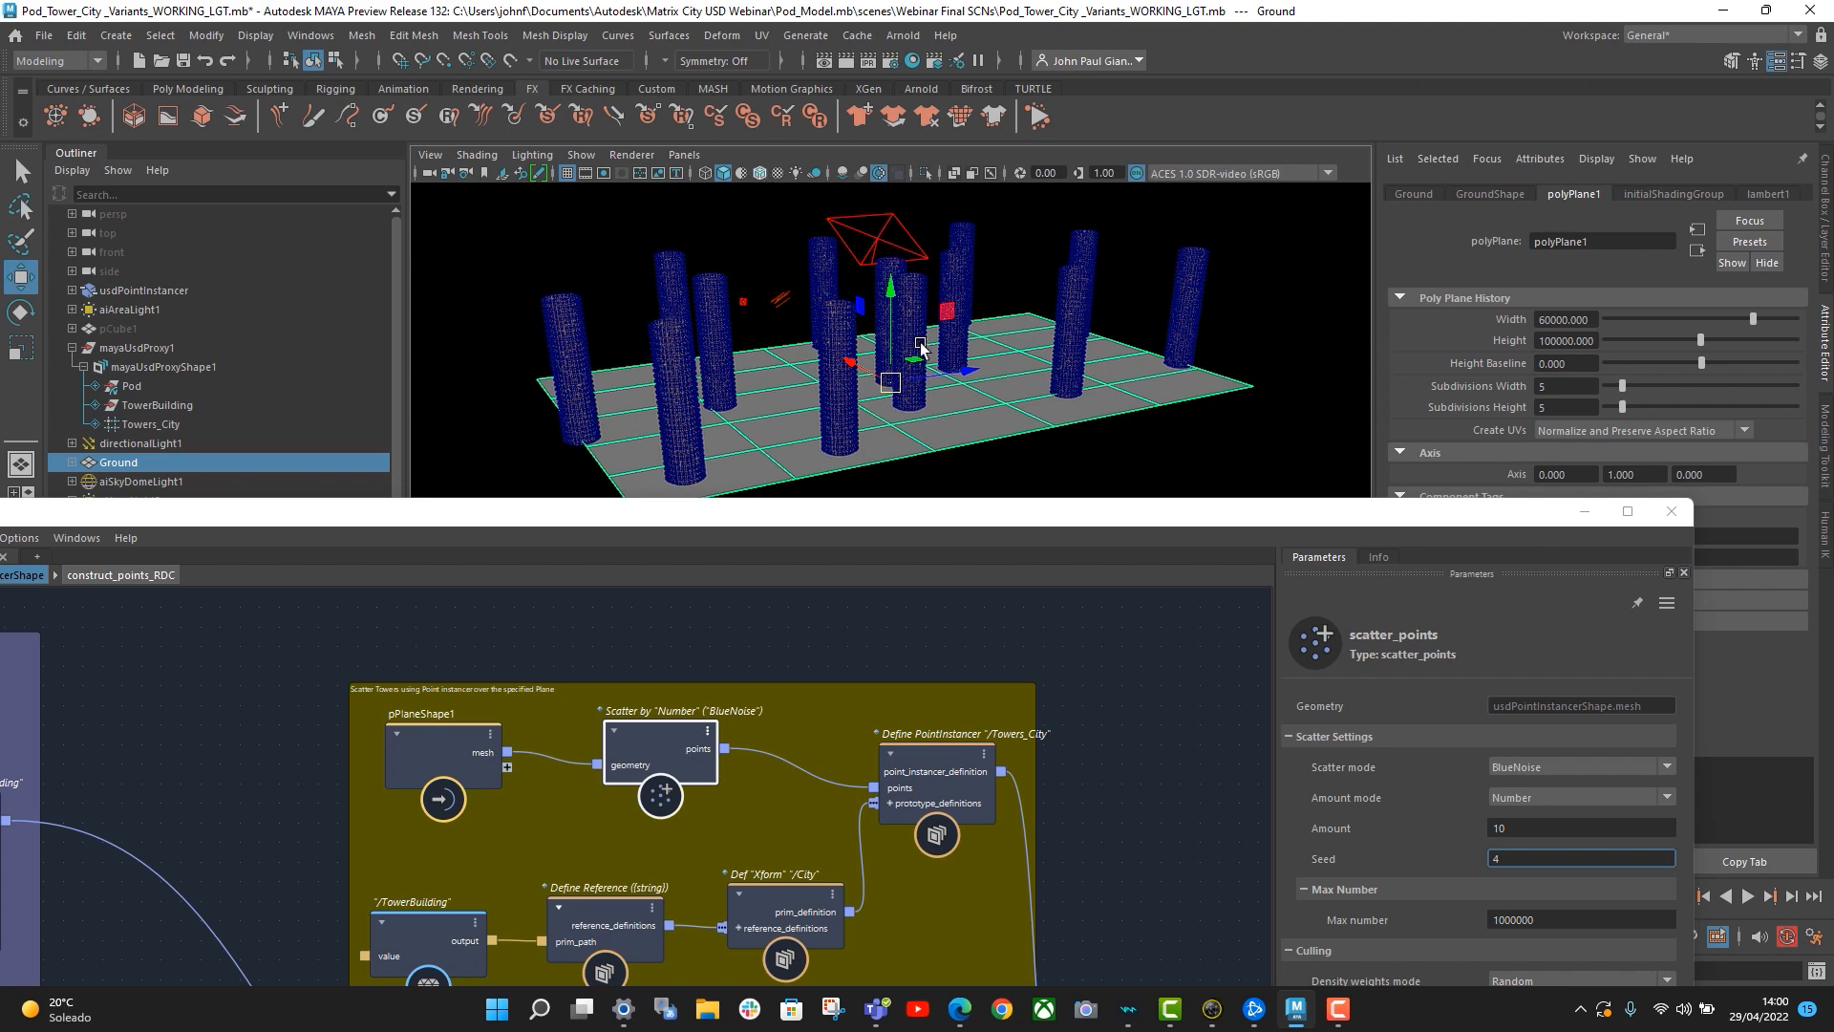
alt+drag(984, 391, 1057, 425)
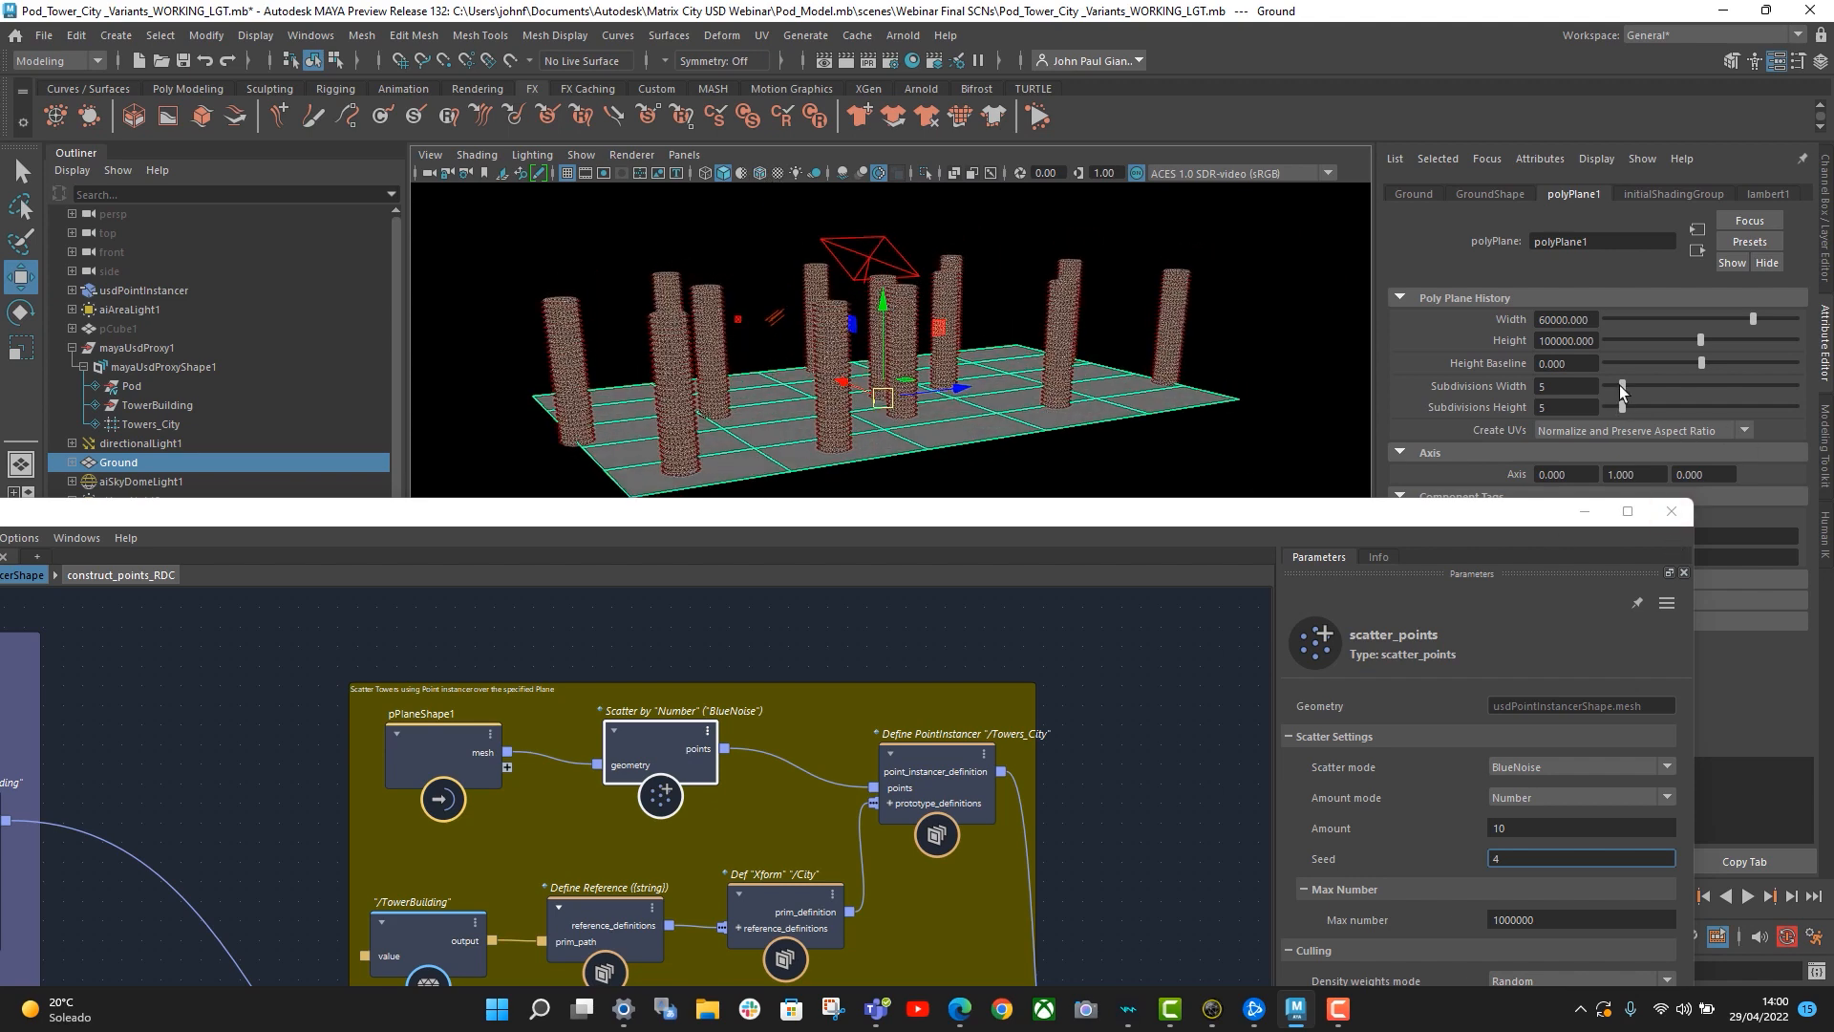
- Set the scatter_points amount to 30 and switch its scatter mode to BlueNoiseMaximal
click(1506, 828)
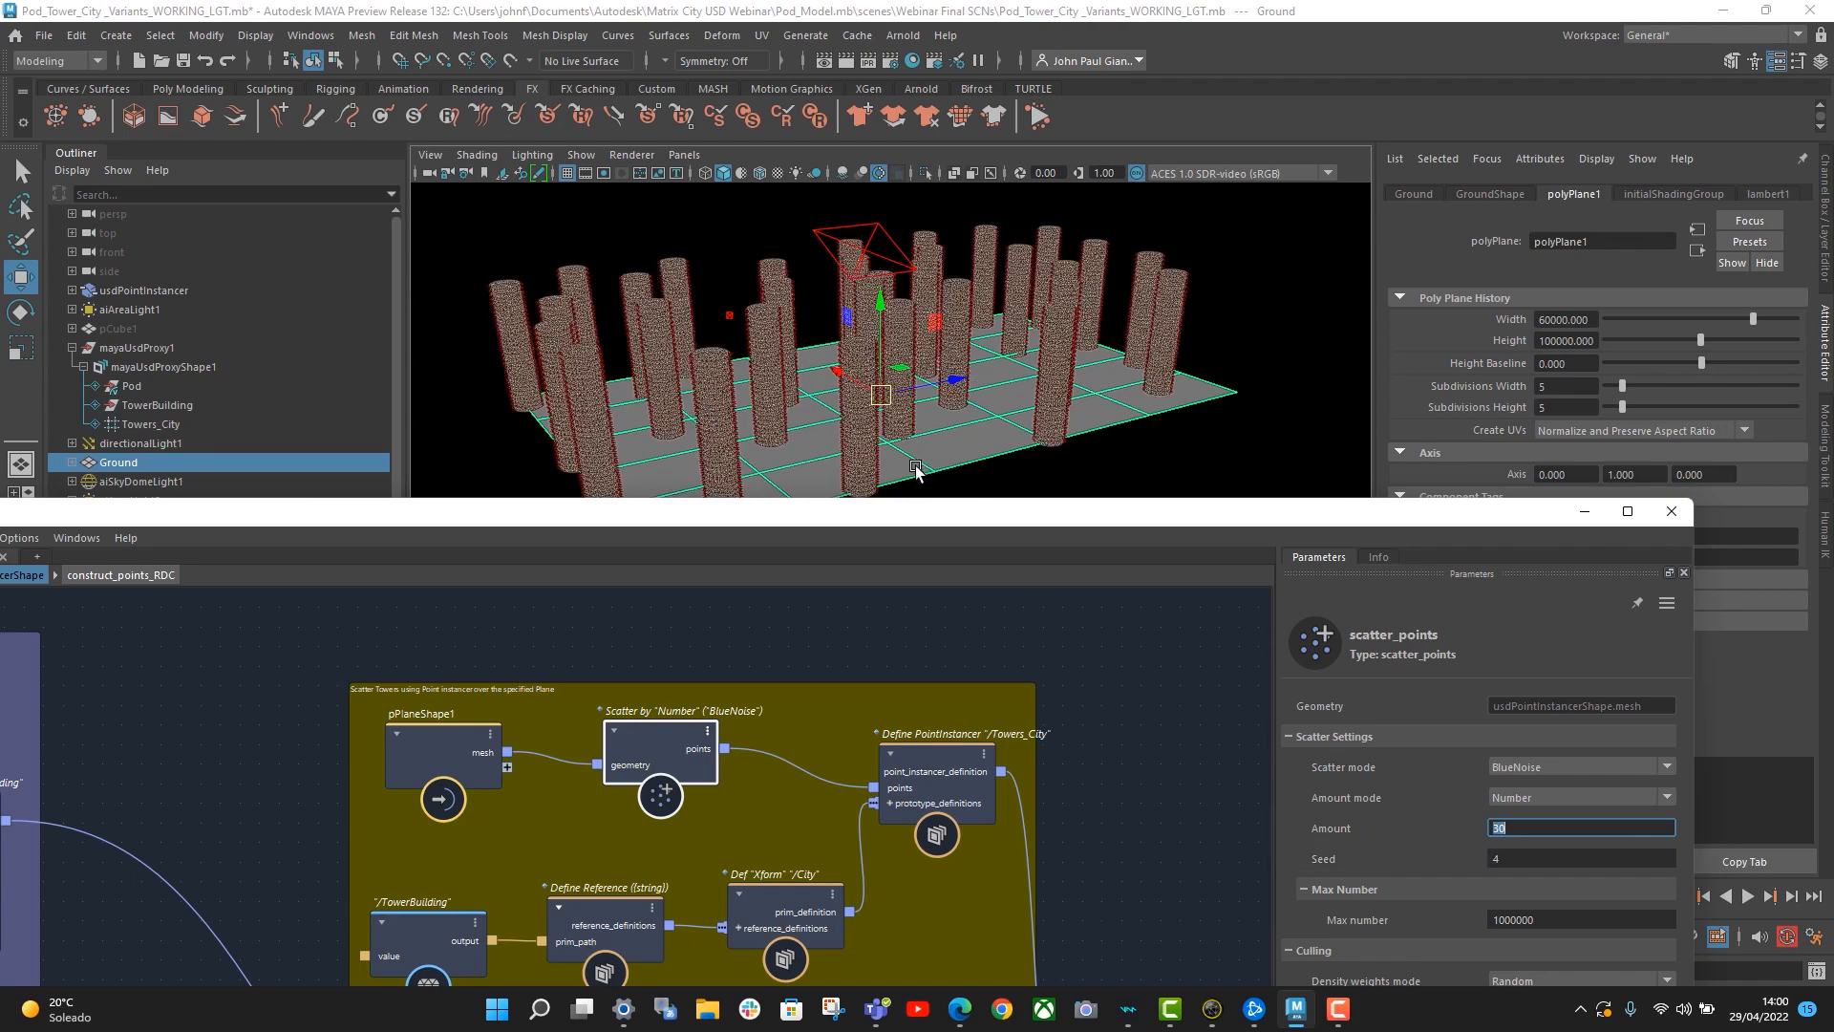
mouse_move(969, 379)
alt+mouse_down()
mouse_move(973, 413)
mouse_move(984, 368)
alt+mouse_up()
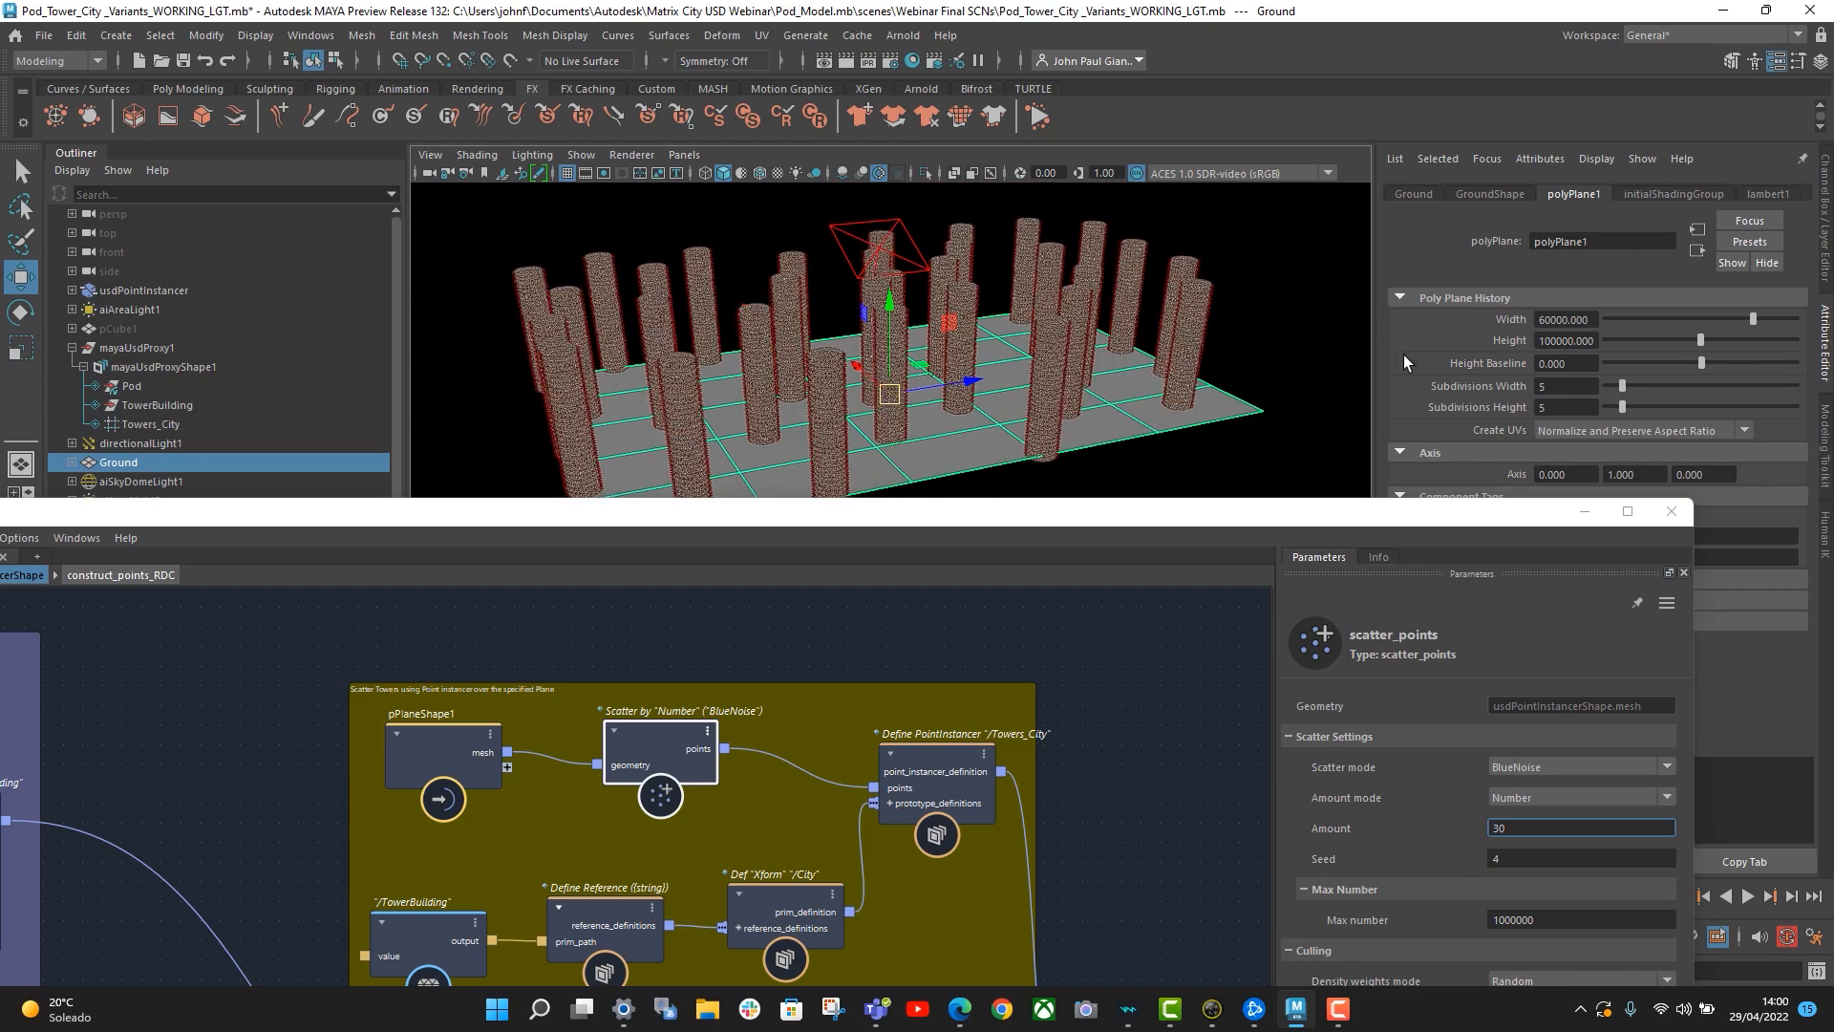
click(1574, 768)
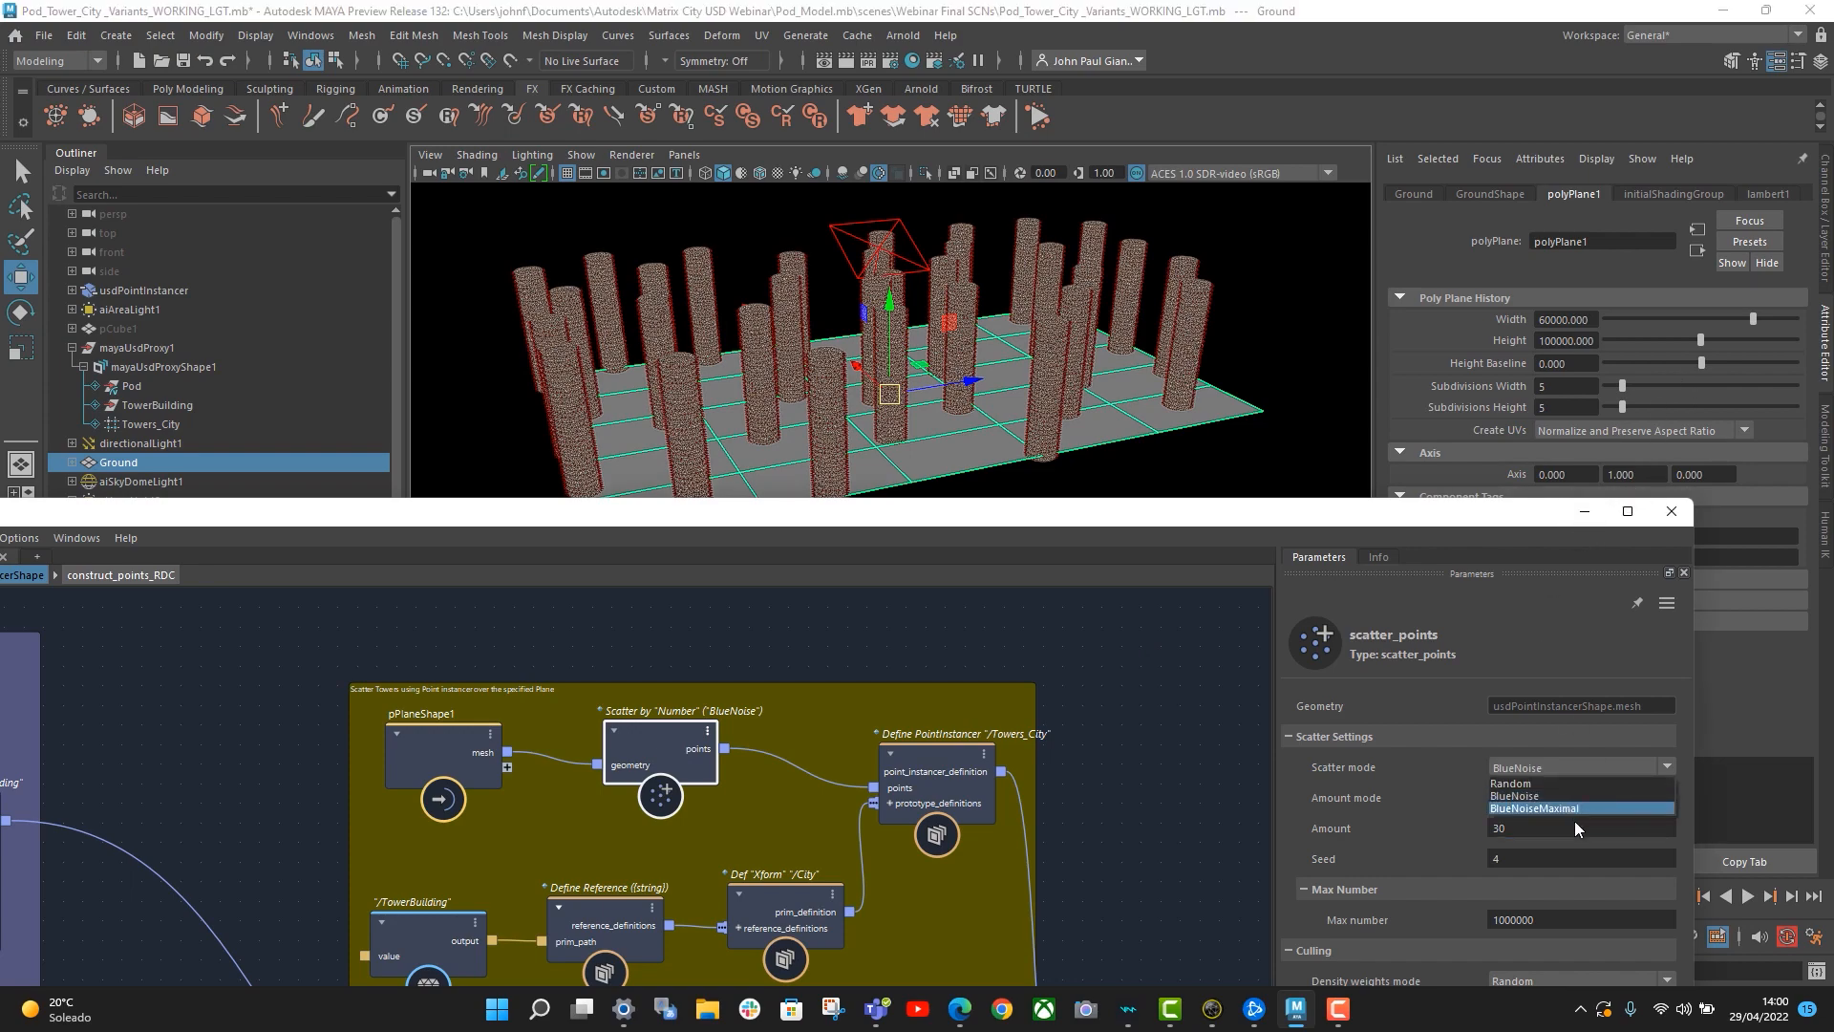
click(1584, 809)
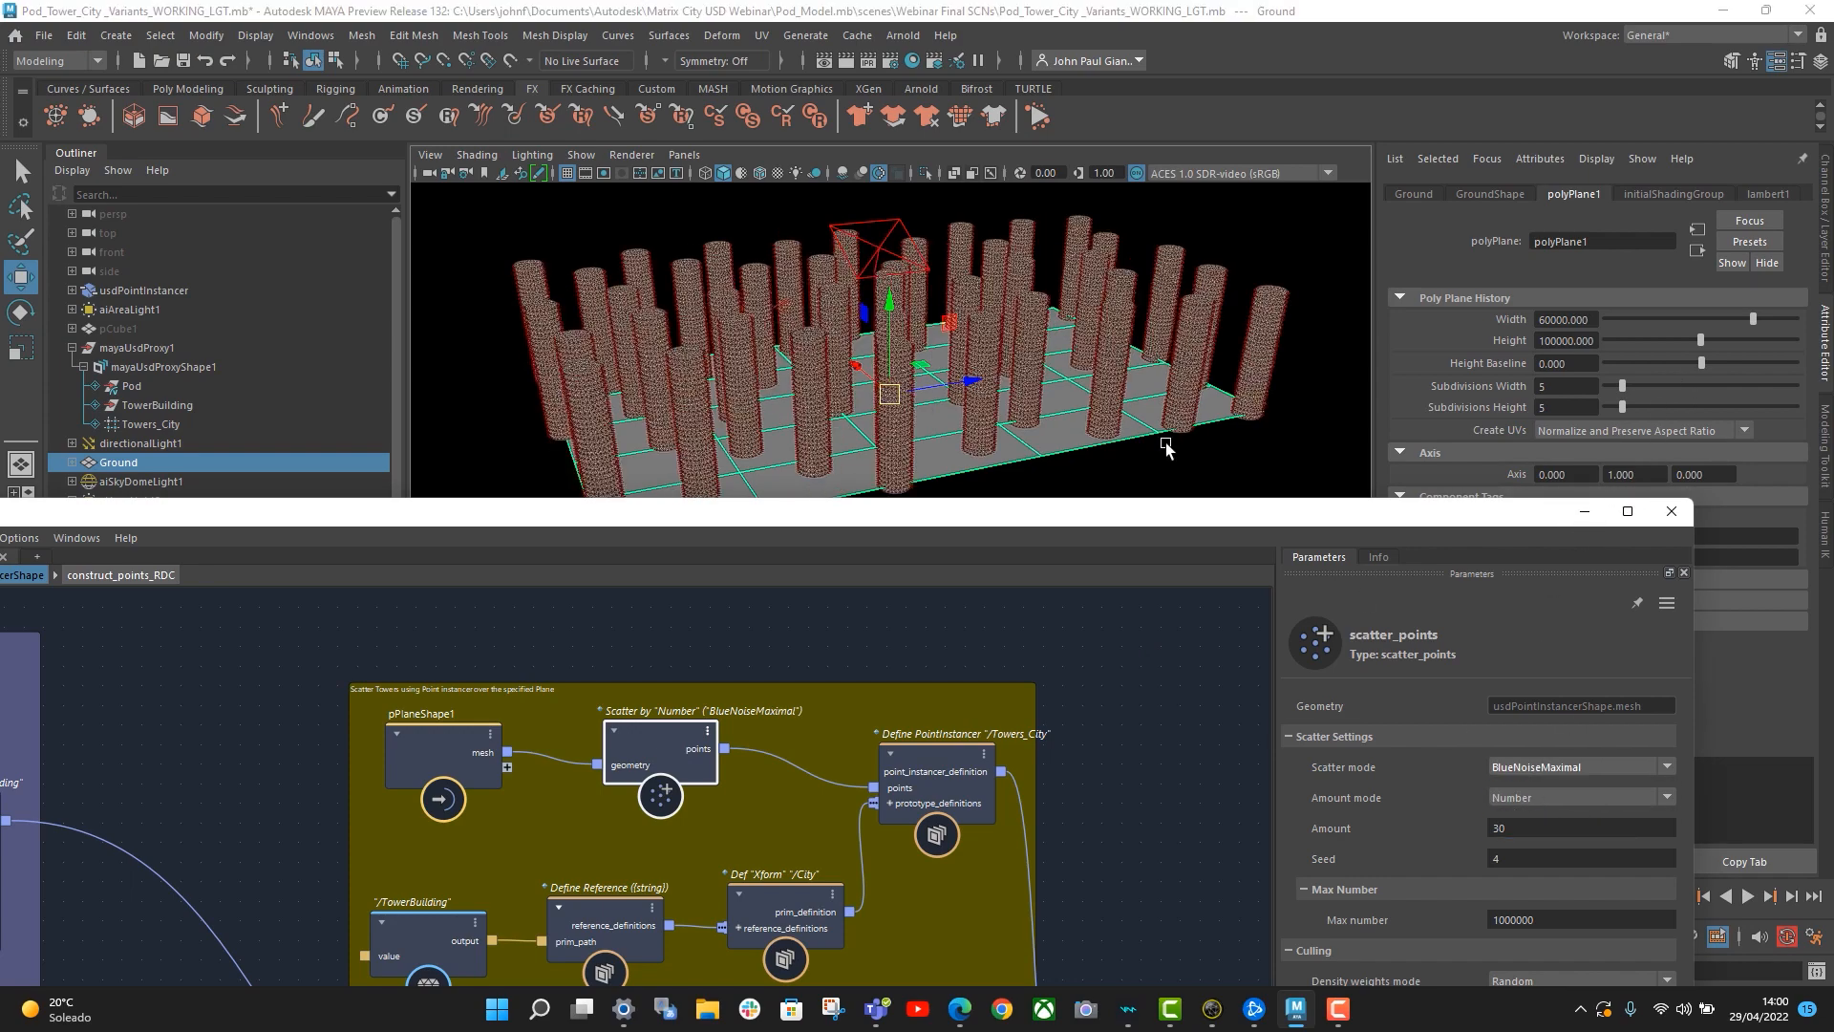
alt+drag(978, 362, 931, 363)
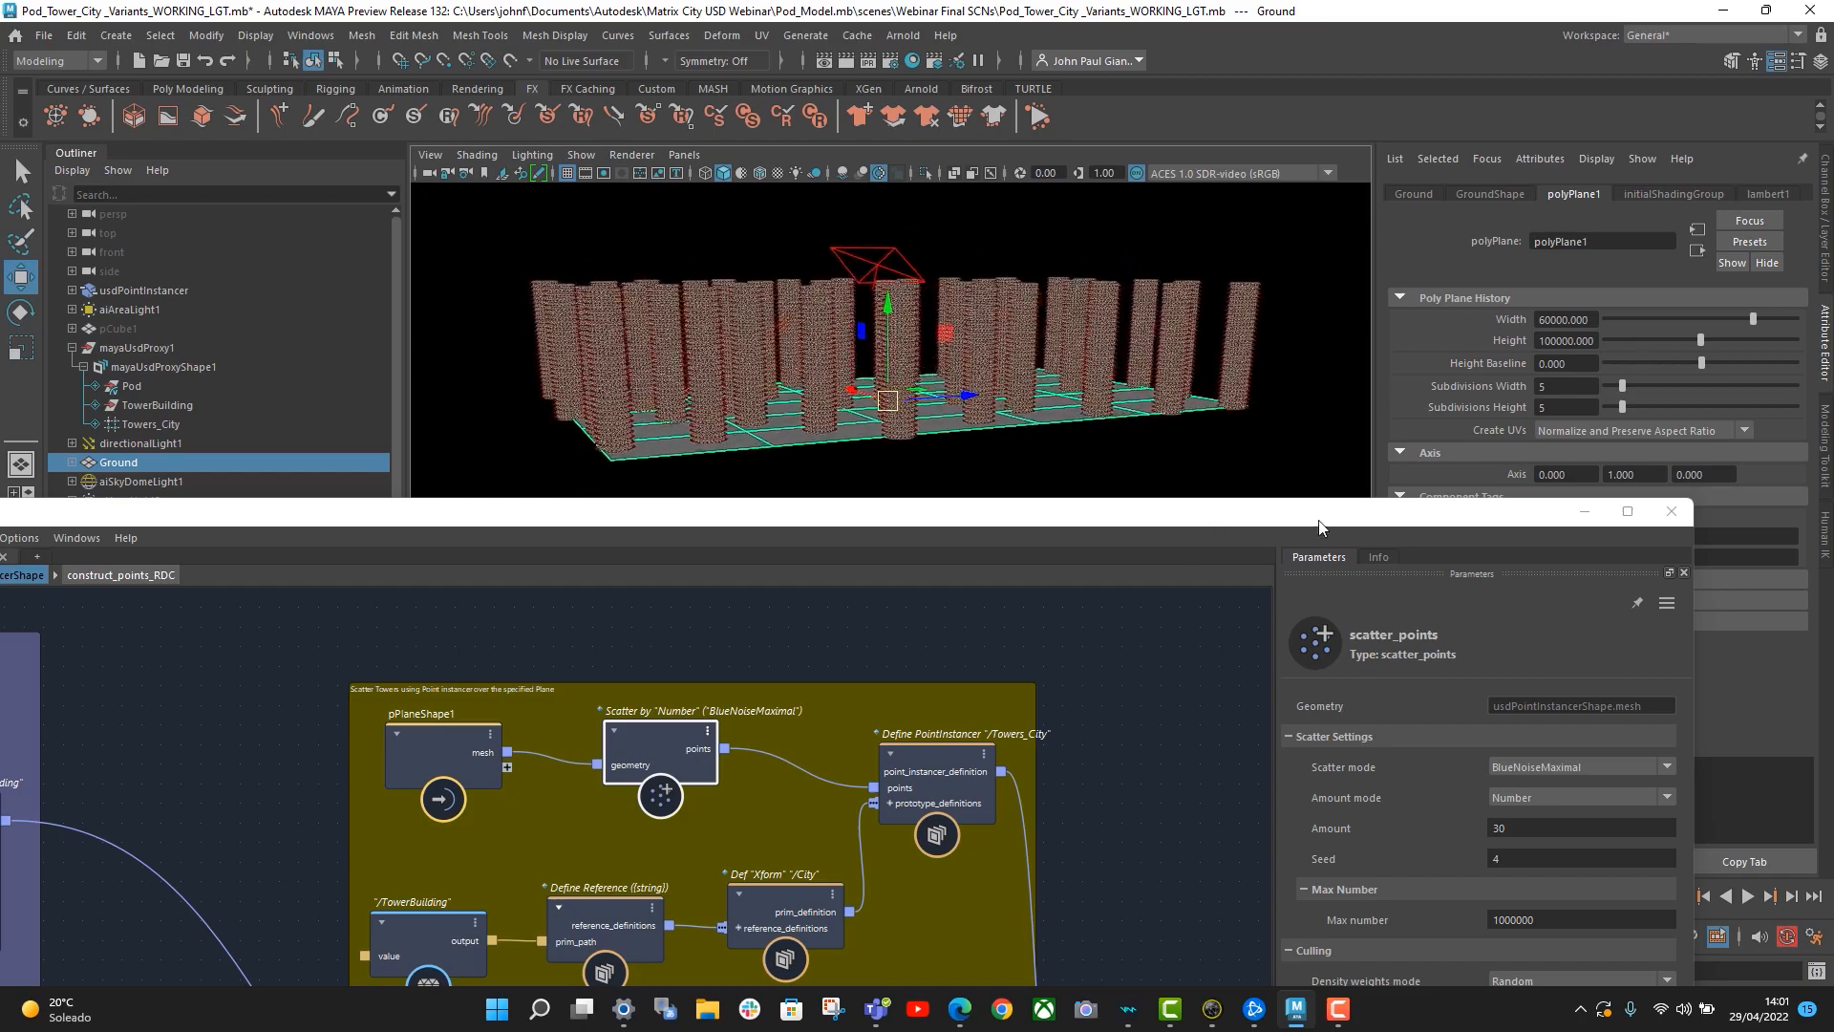
- Enlarge the visible viewport area and examine the scattered pod towers up close from several low angles
drag(1318, 519, 1301, 590)
scroll(1096, 459, up, 4)
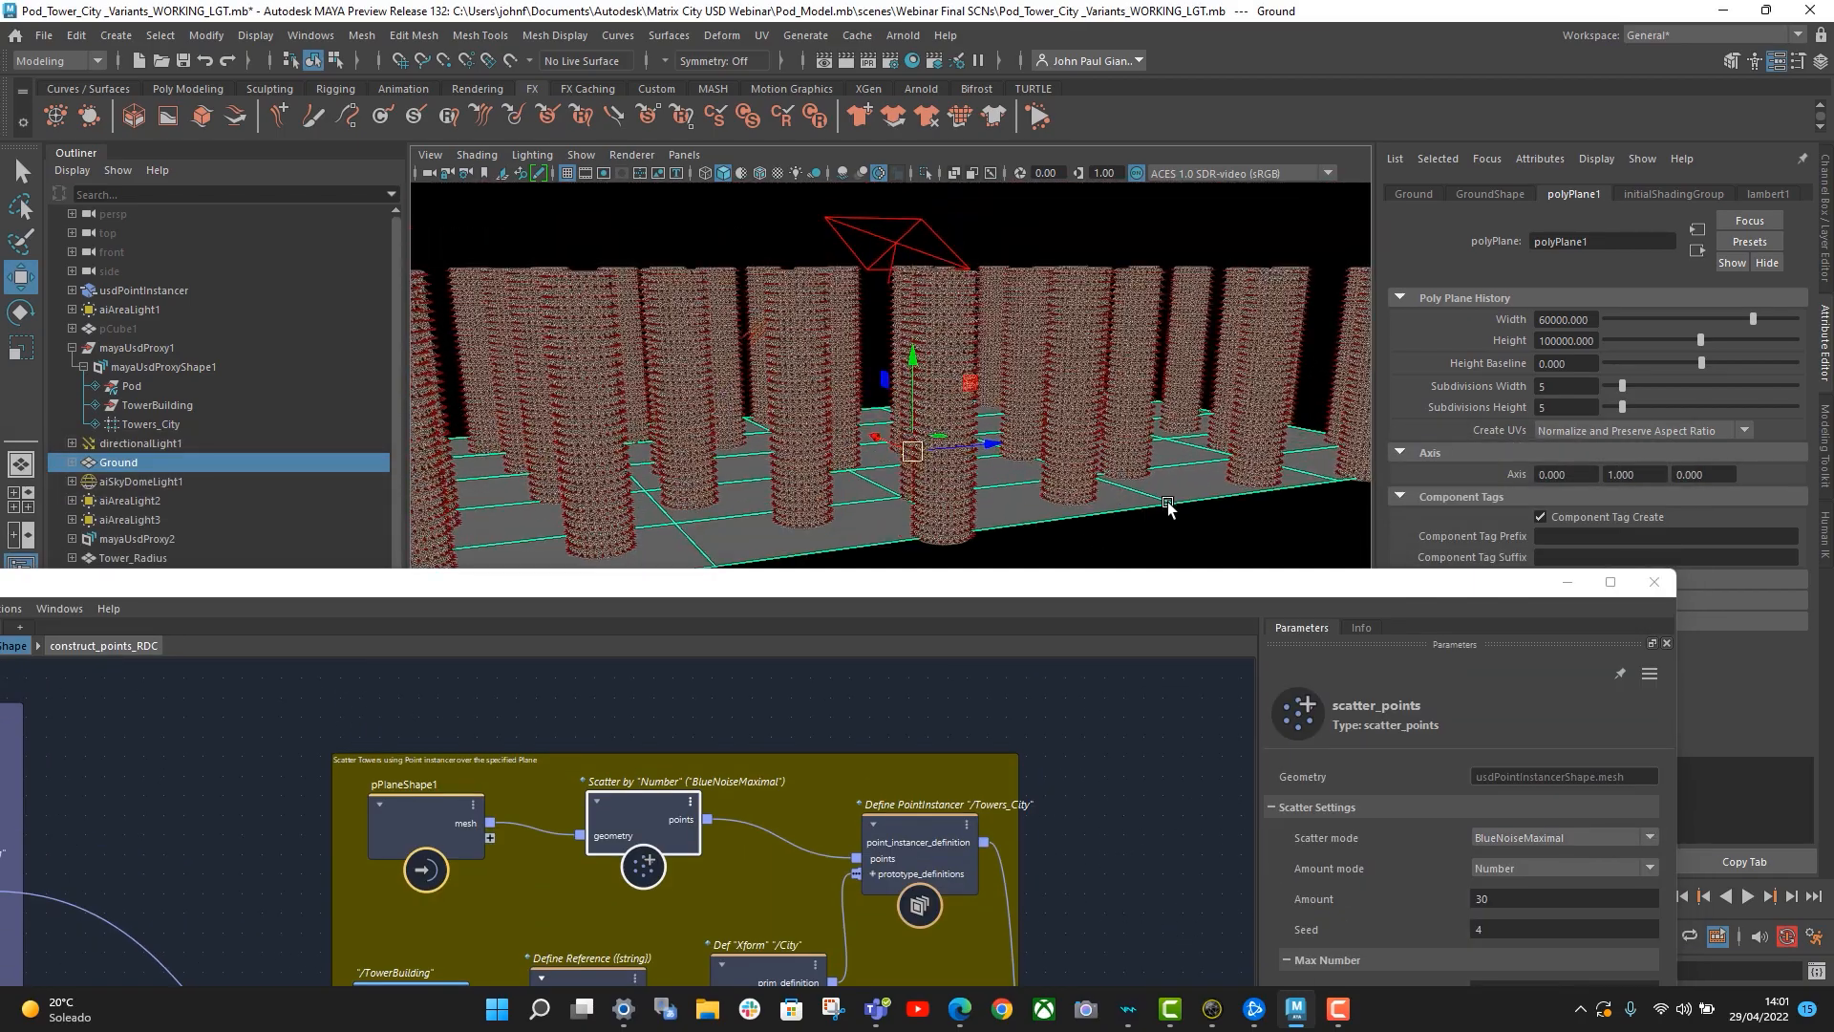
alt+drag(1167, 501, 1052, 466)
scroll(1049, 440, up, 5)
alt+middle_drag(1047, 440, 1097, 446)
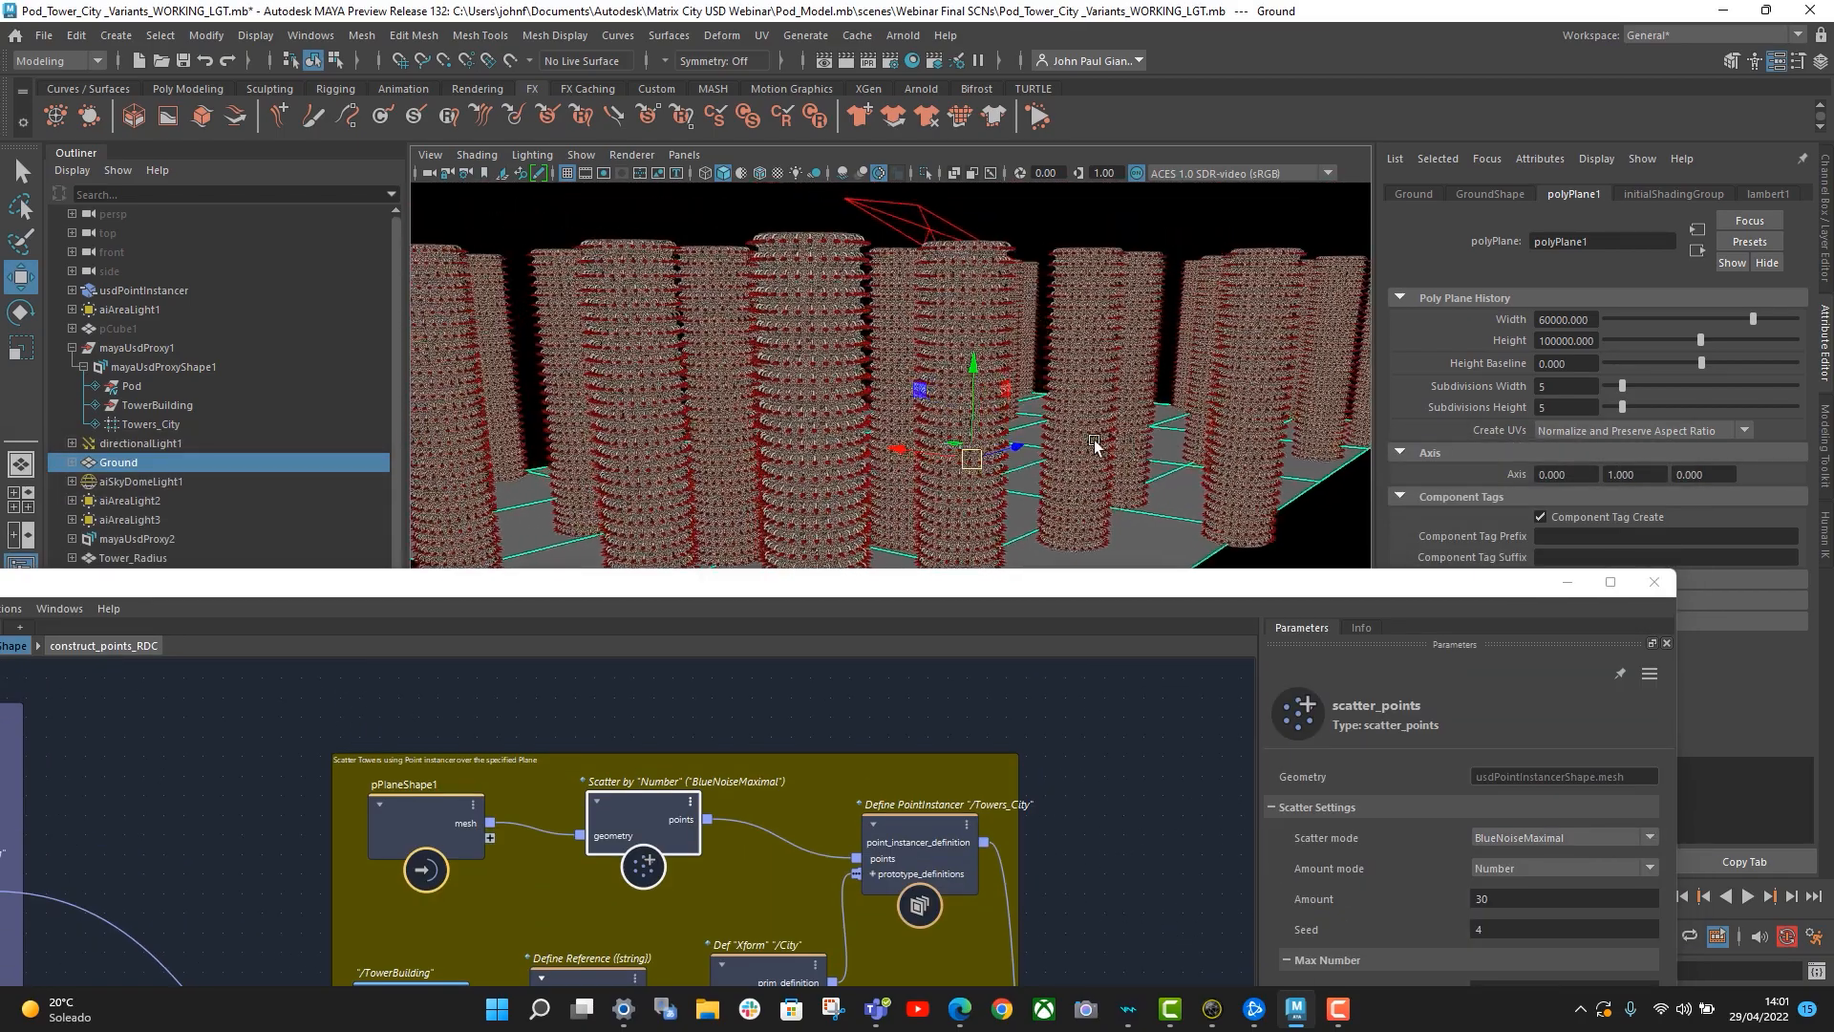
alt+drag(1096, 446, 1098, 485)
scroll(1098, 430, up, 4)
scroll(1099, 485, up, 6)
scroll(1160, 472, down, 8)
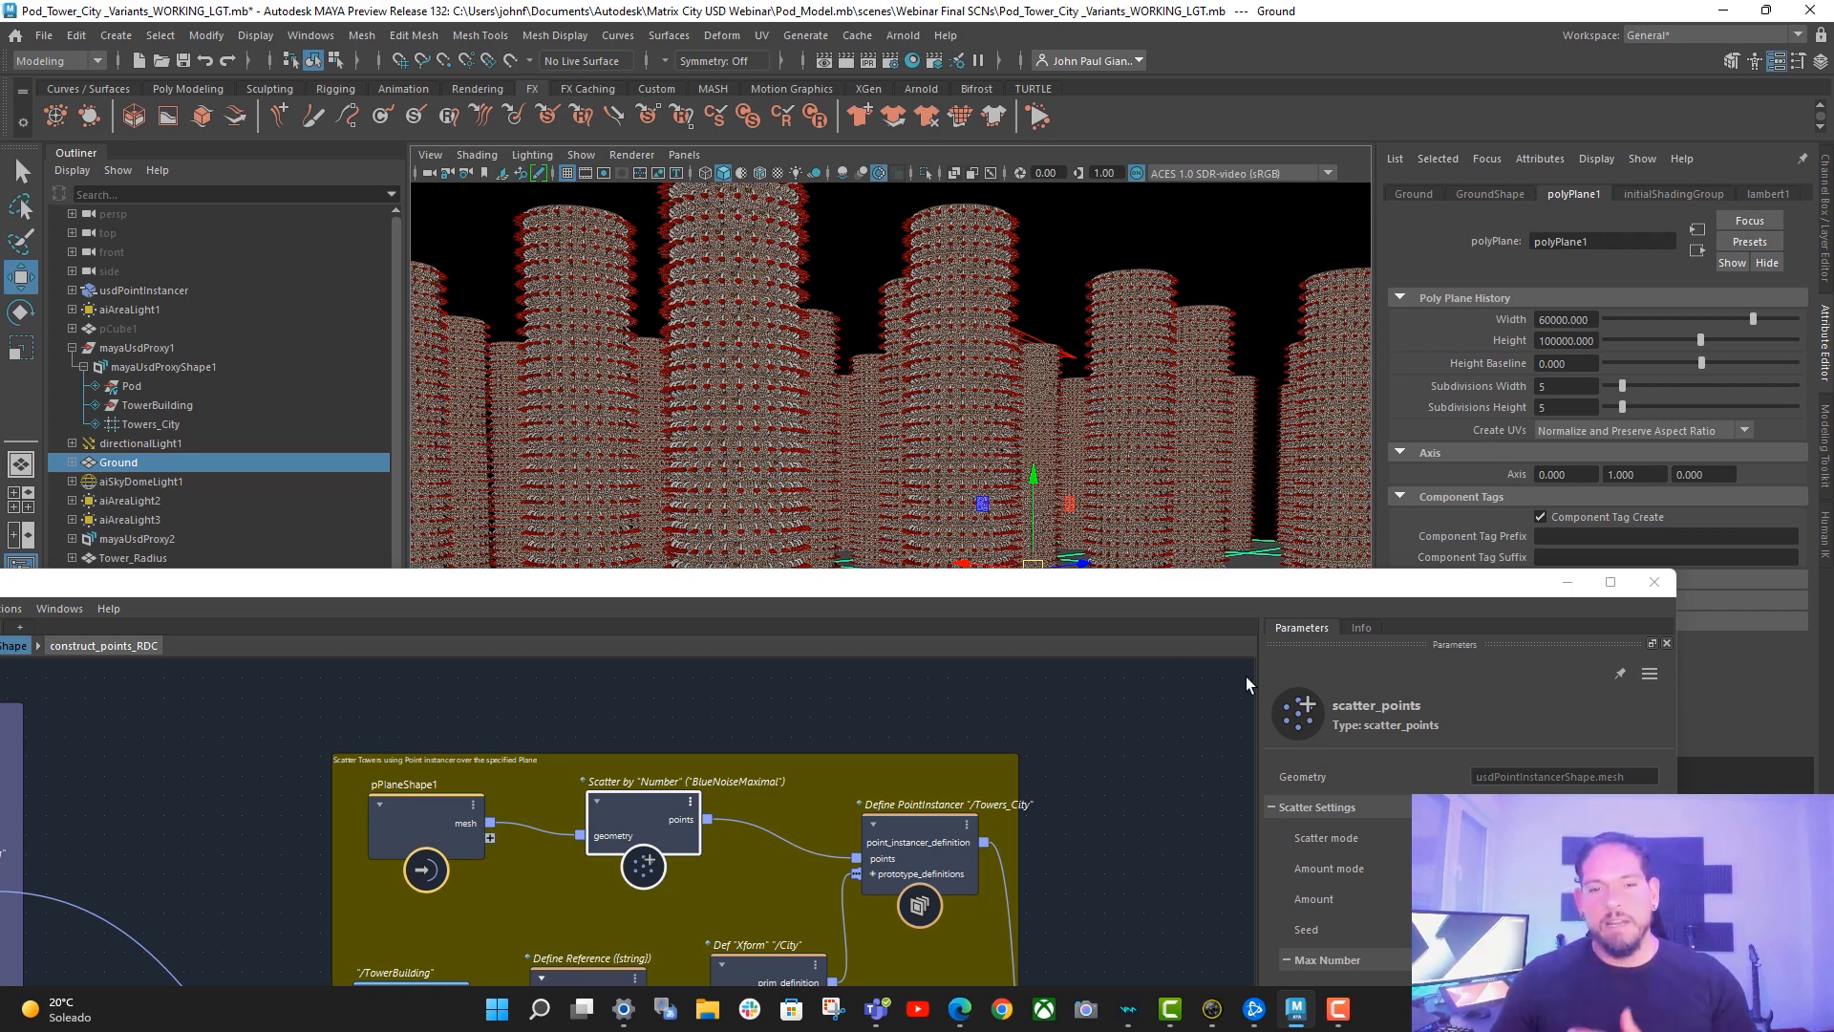
- Select the construct_points_RDC node in the tower graph and set its vertical count to 60
drag(1246, 600, 1527, 466)
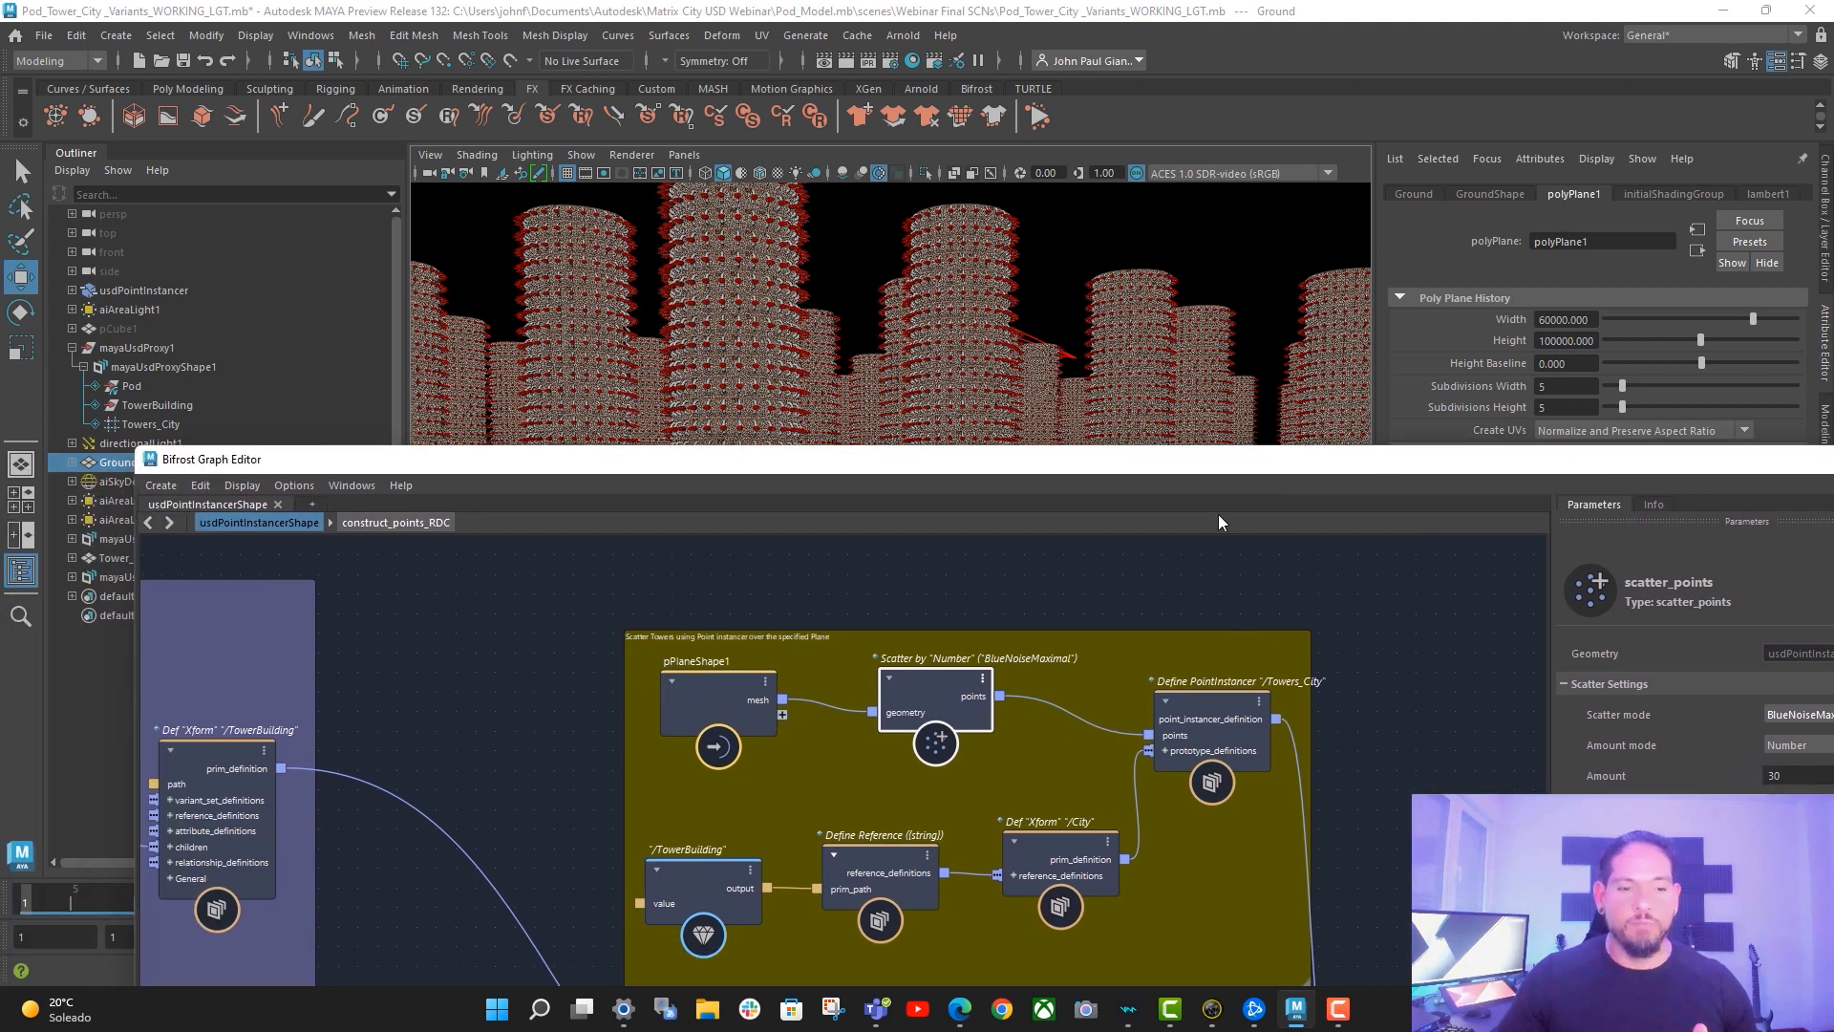
alt+middle_drag(441, 672, 1394, 674)
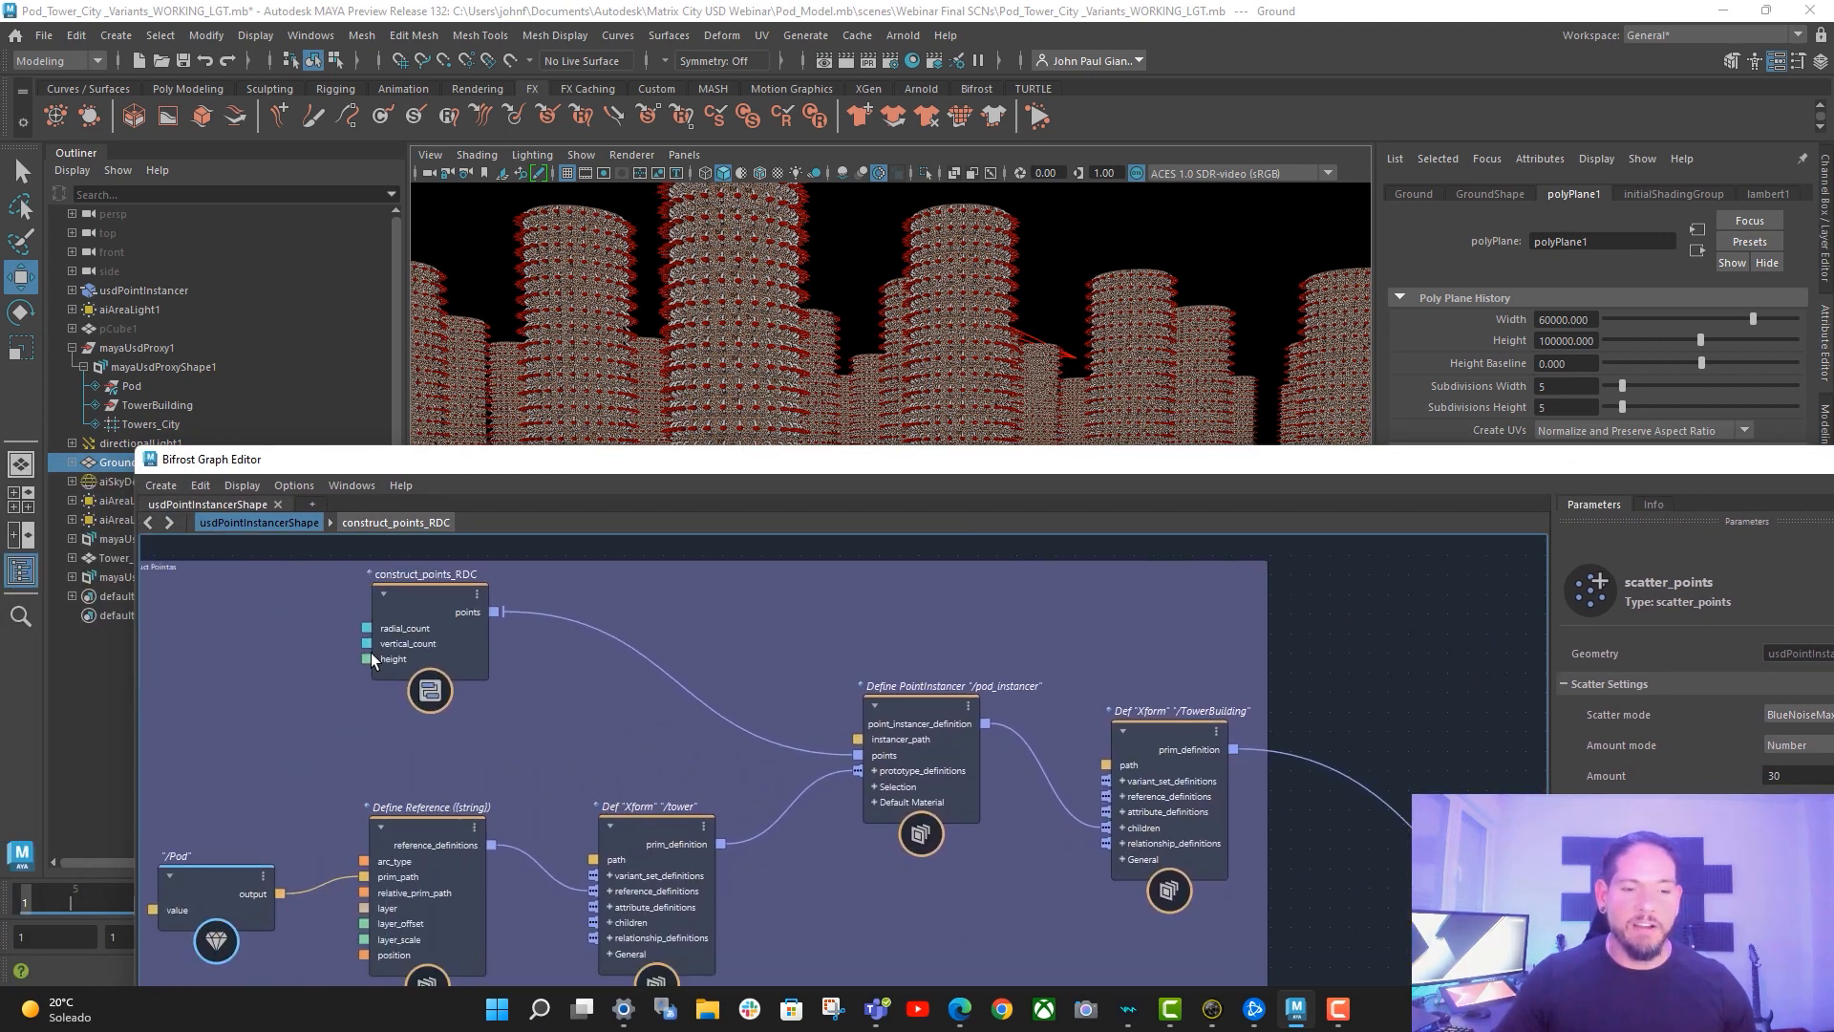
click(422, 604)
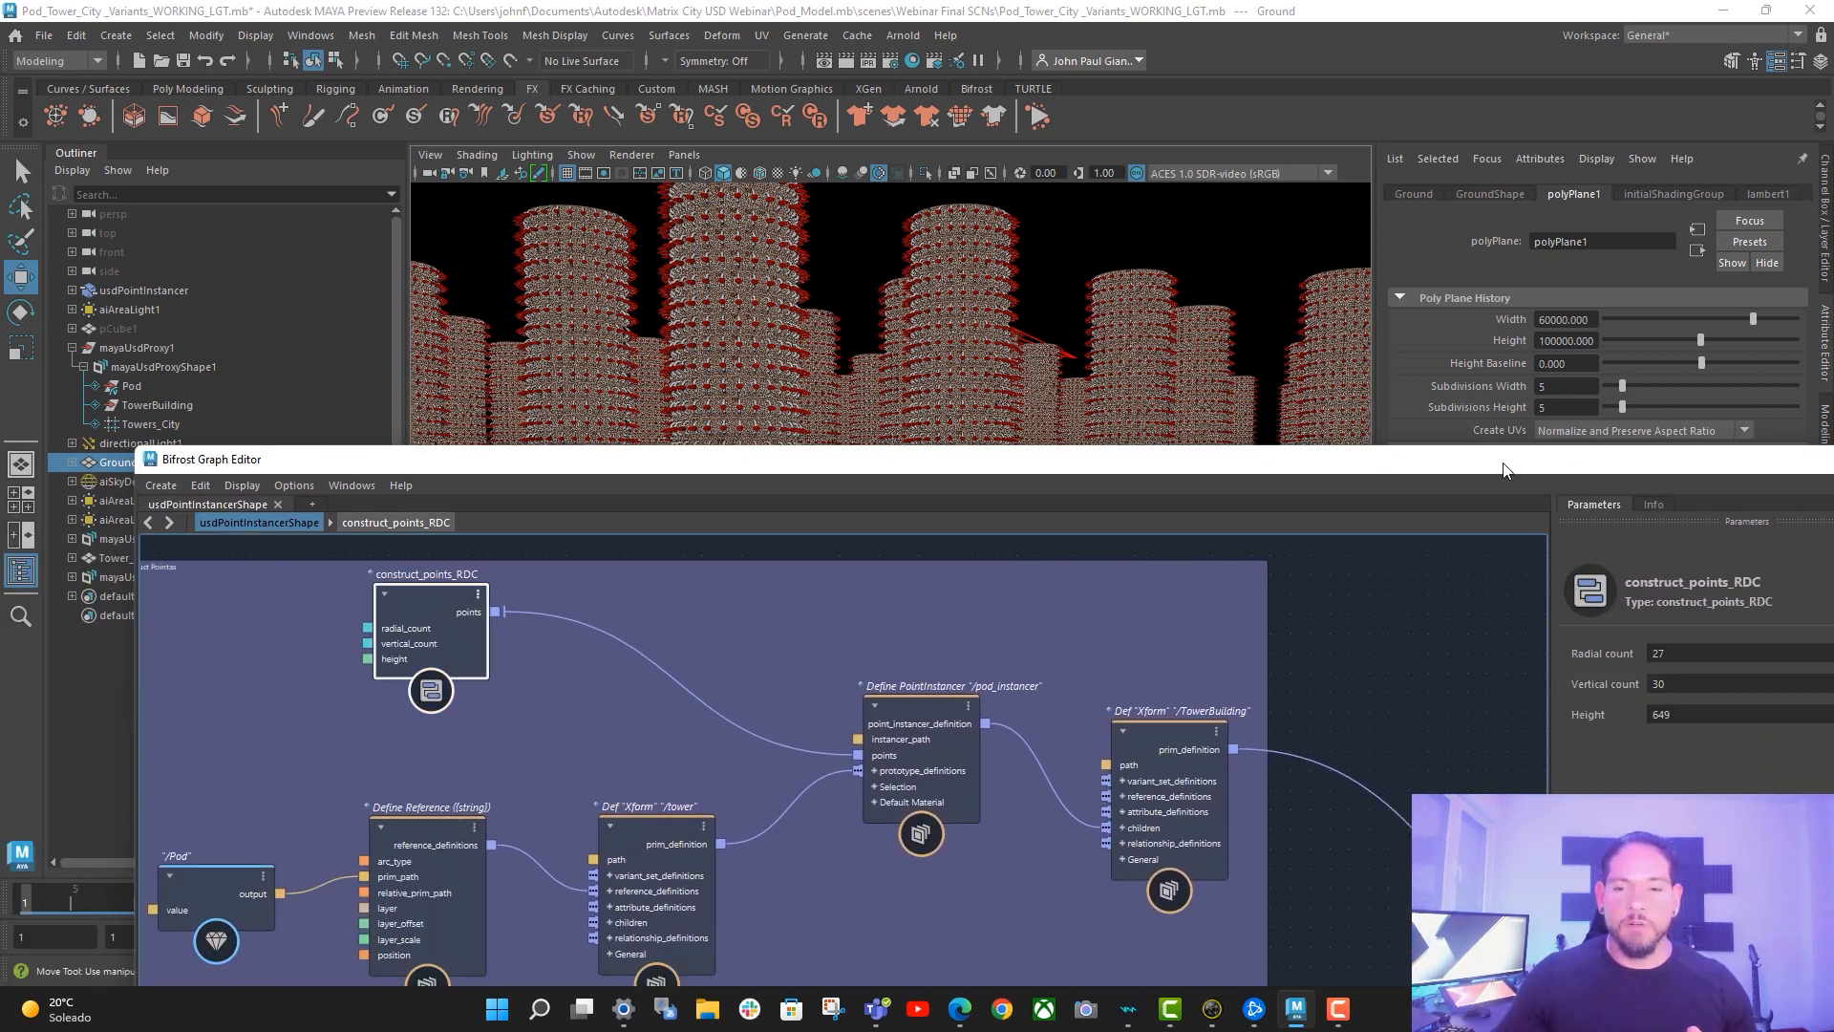
drag(1504, 469, 1141, 521)
click(1337, 736)
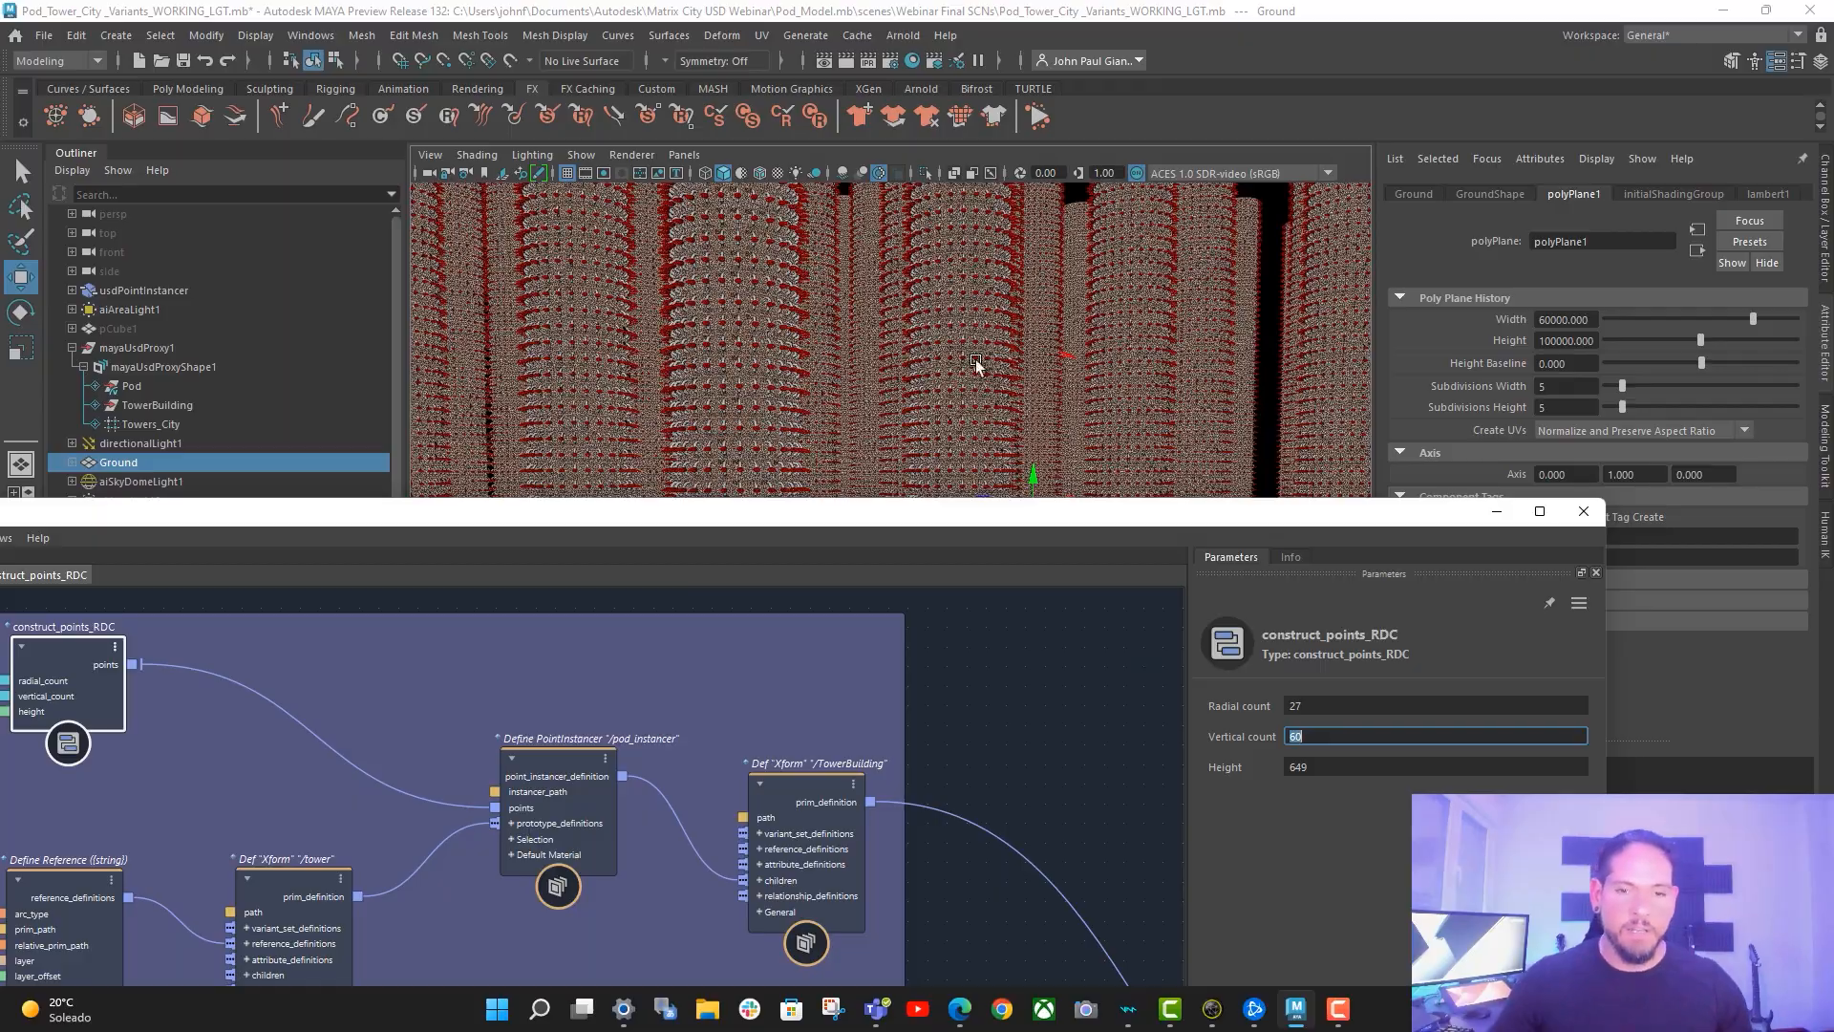
scroll(975, 363, down, 6)
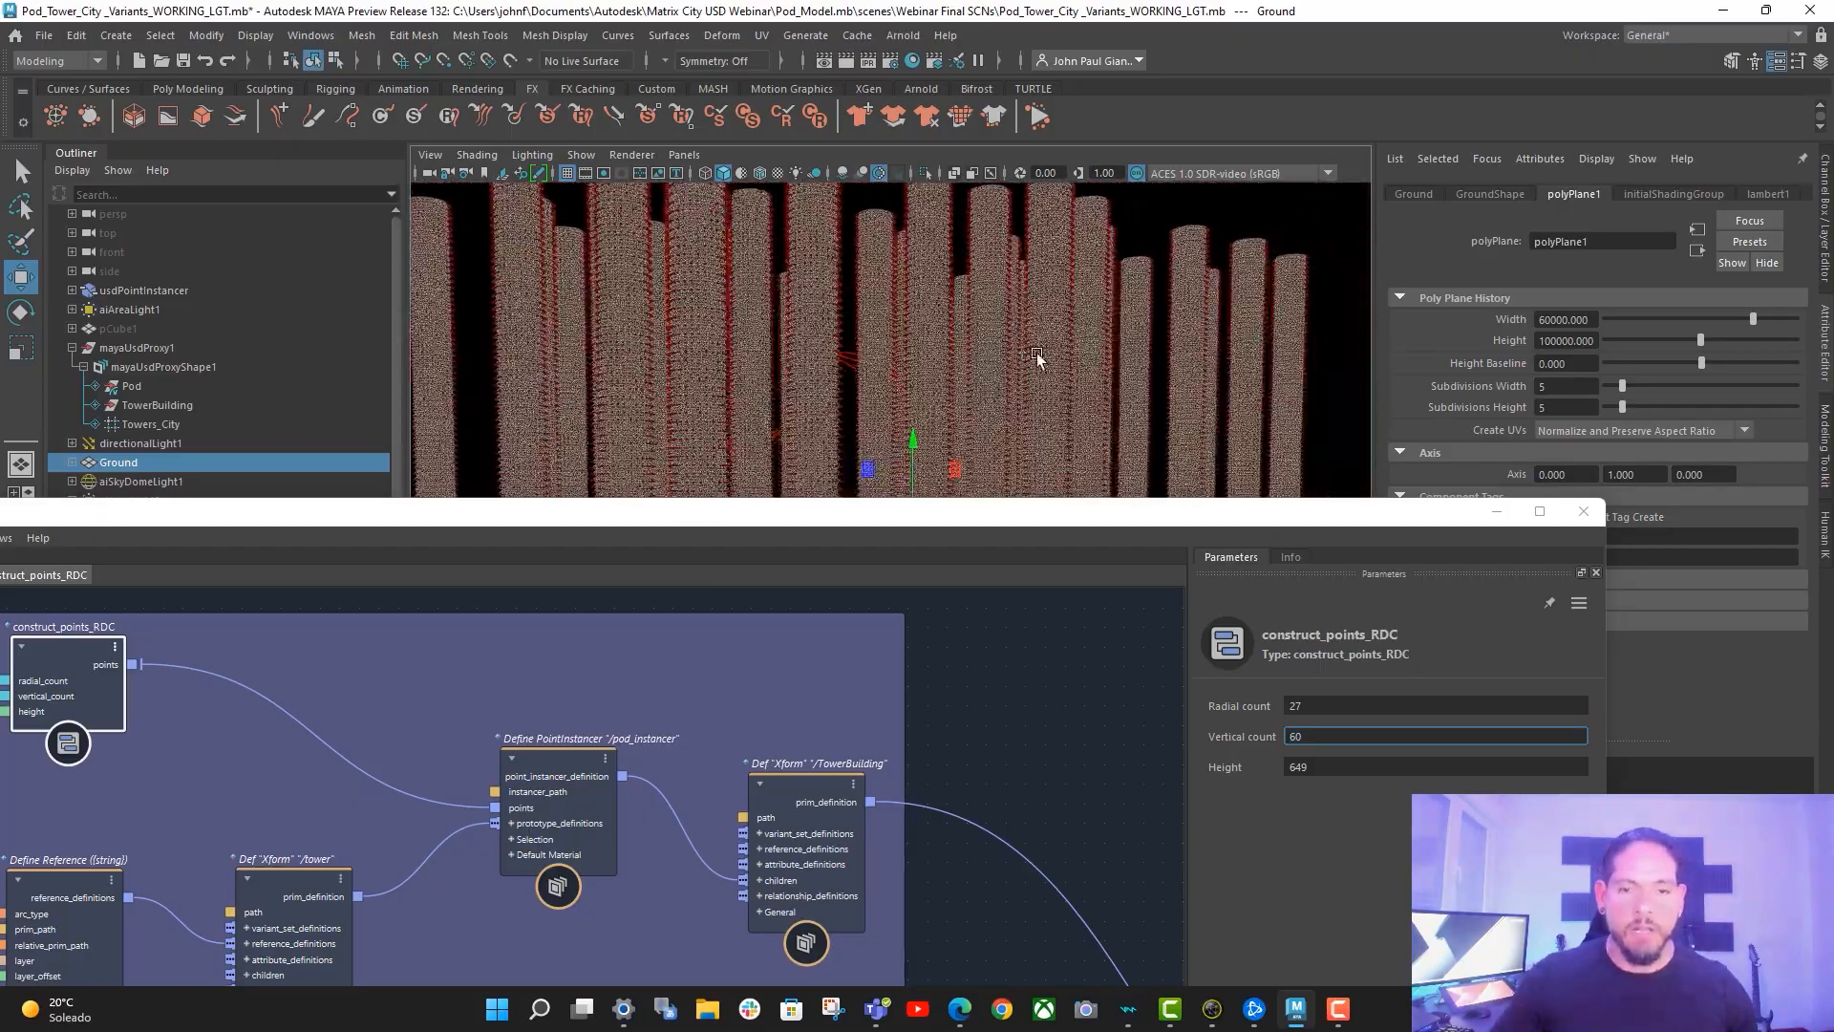
- Set the construct_points_RDC vertical count back to 30 and inspect the tower city from ground level
drag(1181, 511, 1181, 602)
scroll(1097, 511, down, 3)
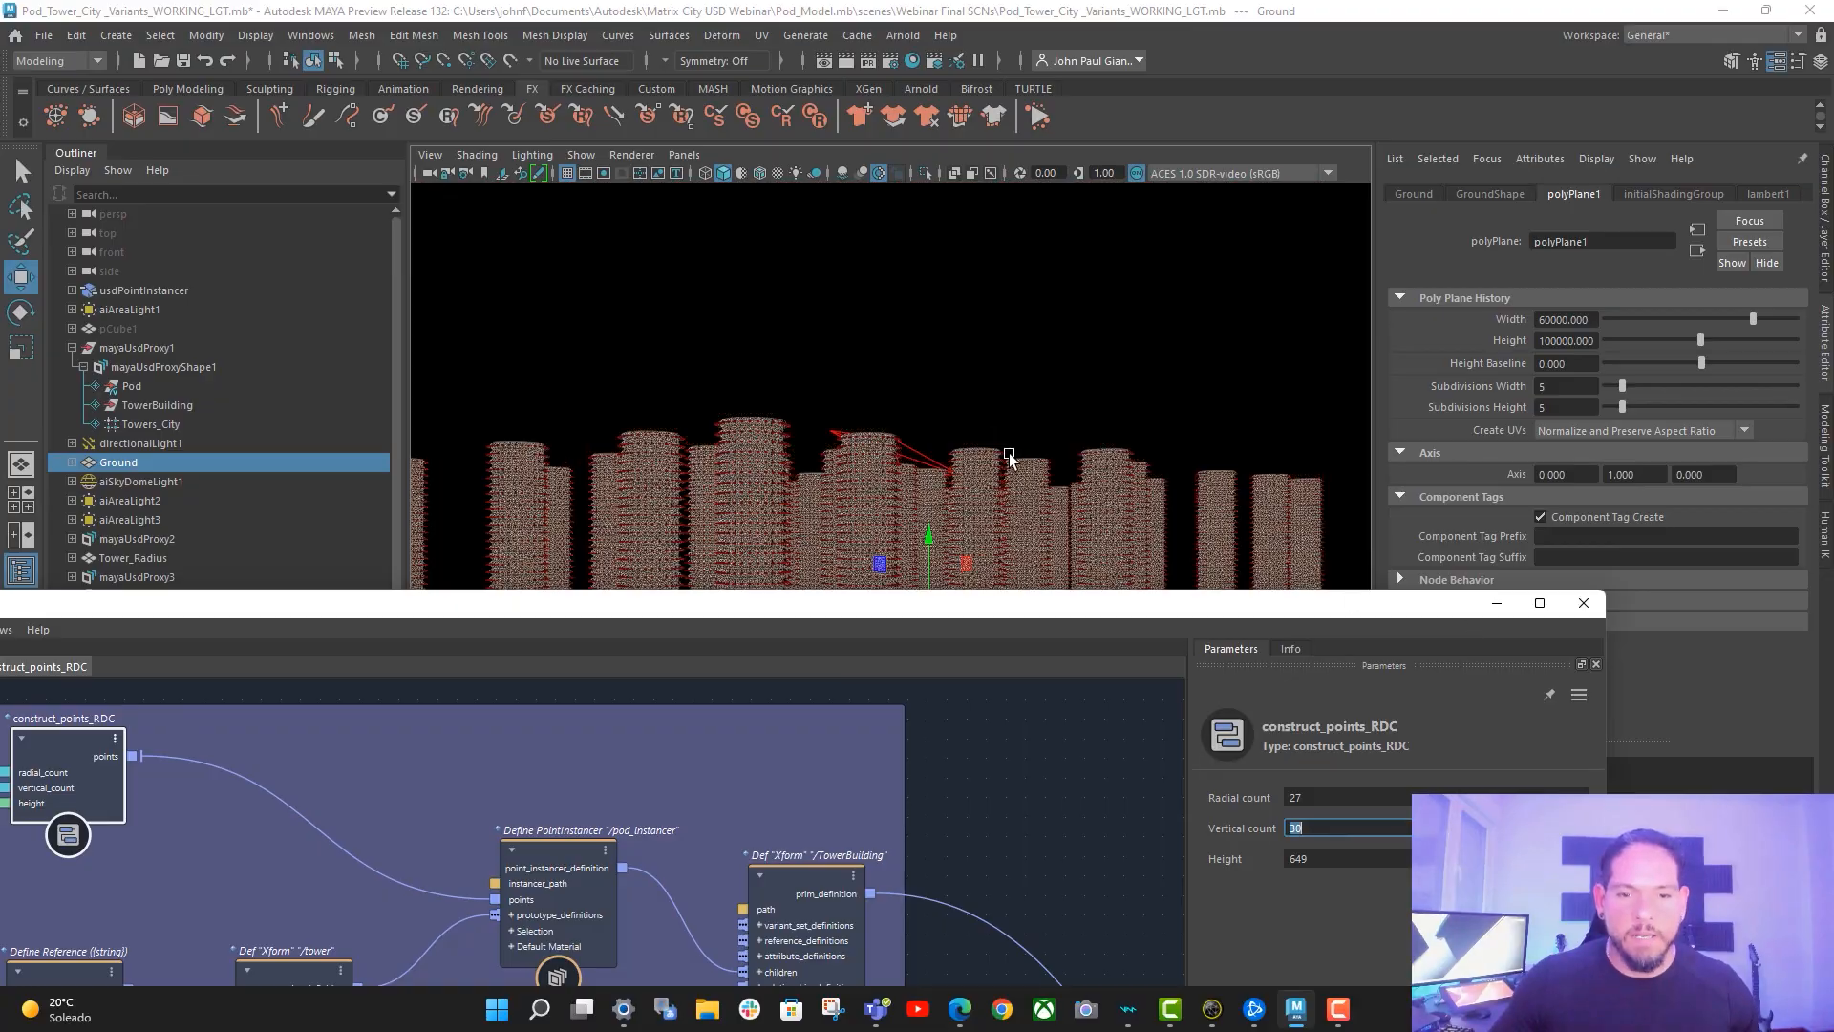
alt+middle_drag(1008, 454, 1025, 313)
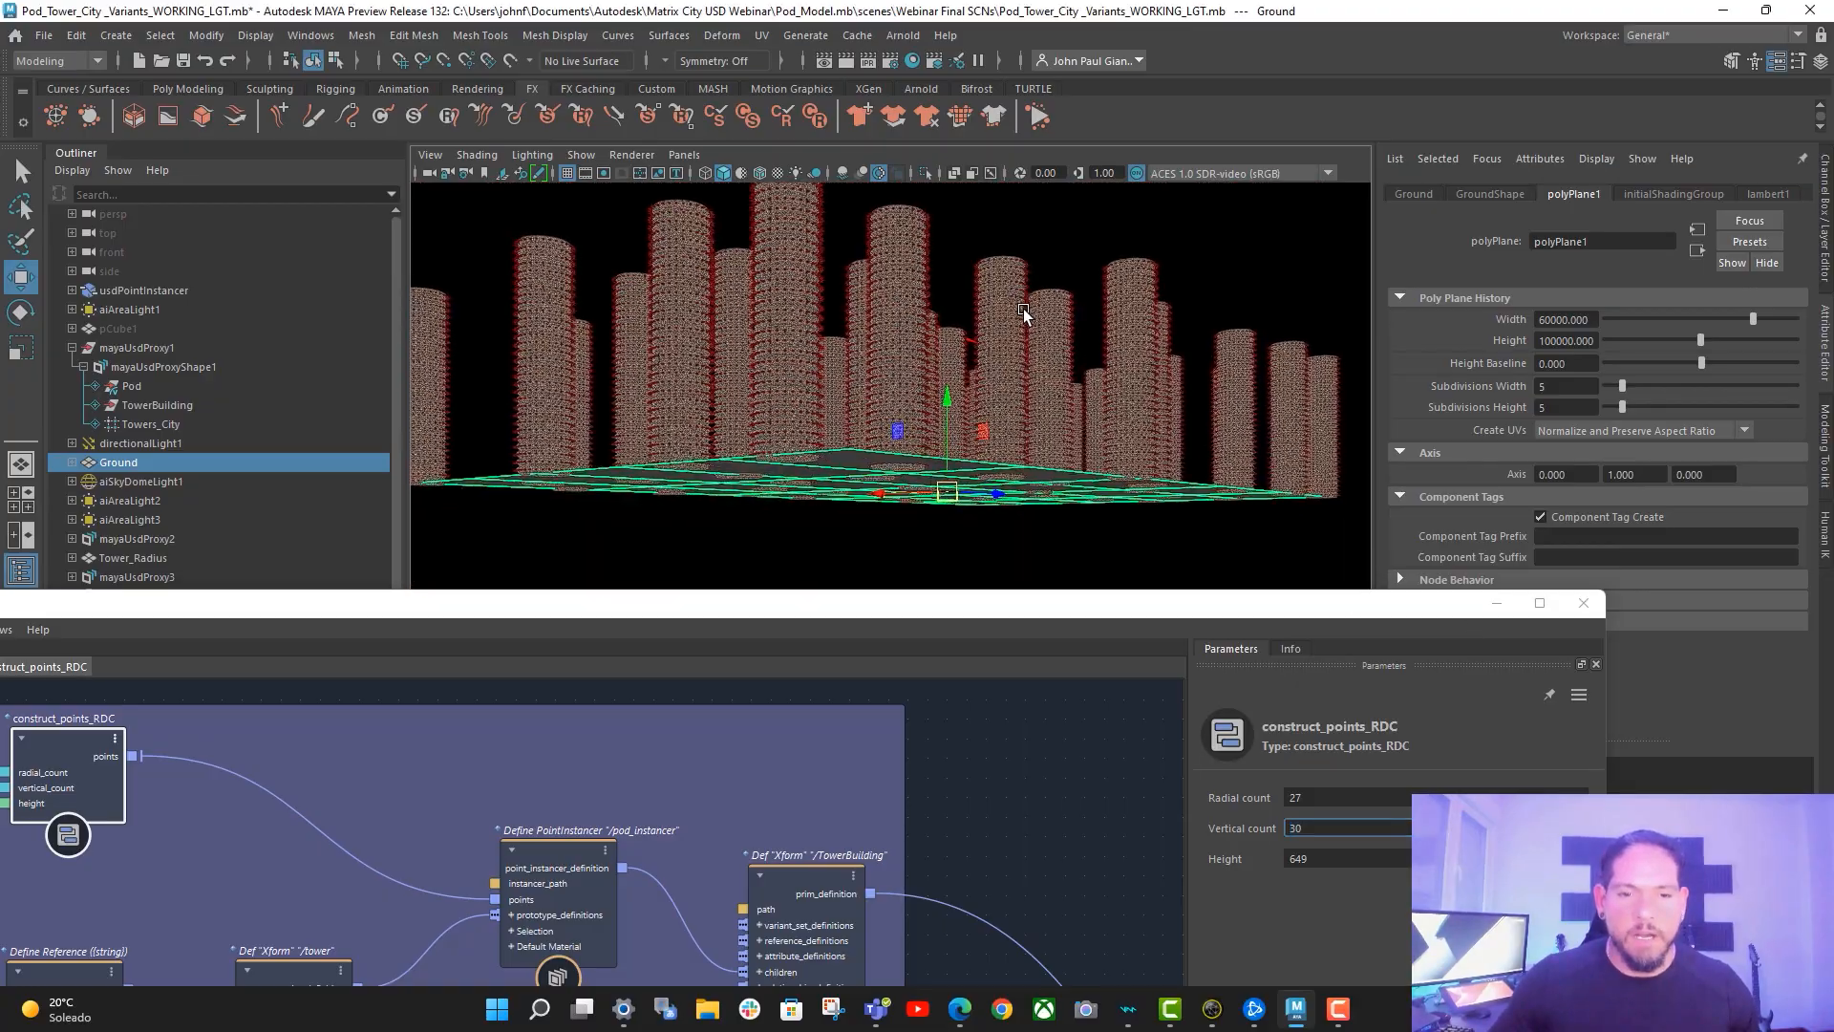
alt+drag(1025, 313, 1126, 413)
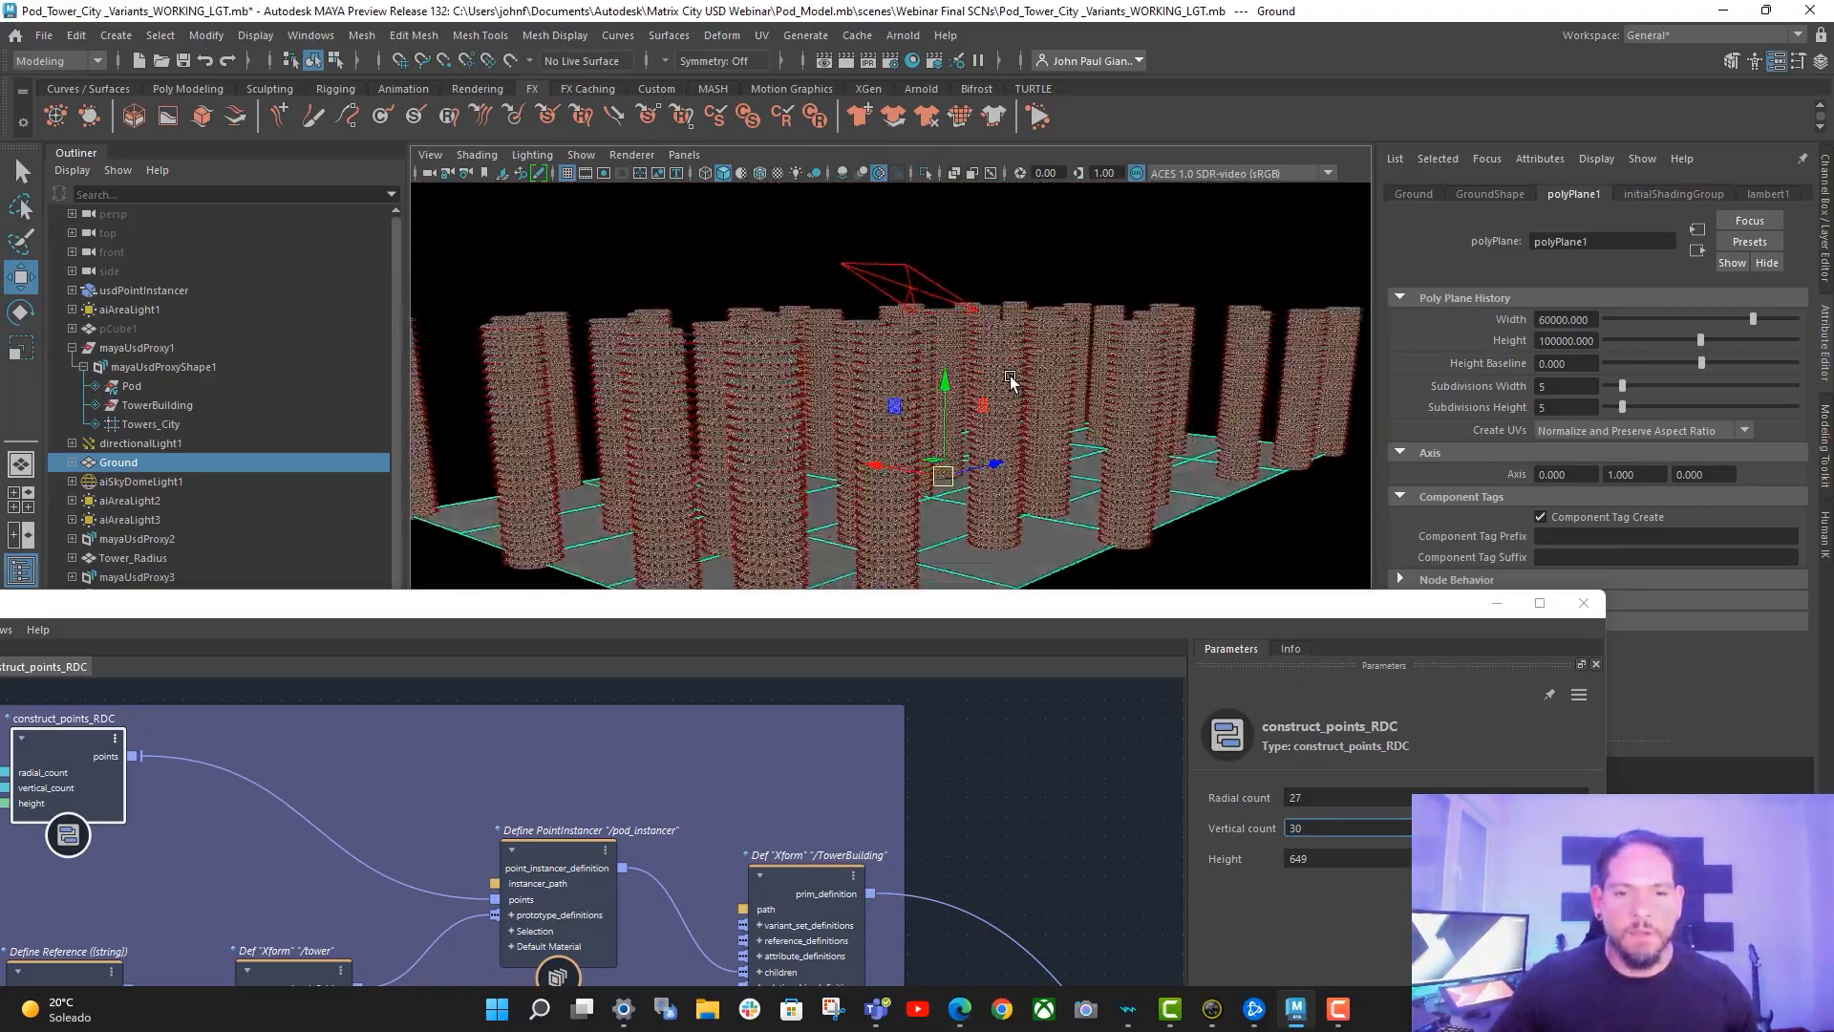
scroll(1056, 409, up, 2)
scroll(1126, 413, up, 3)
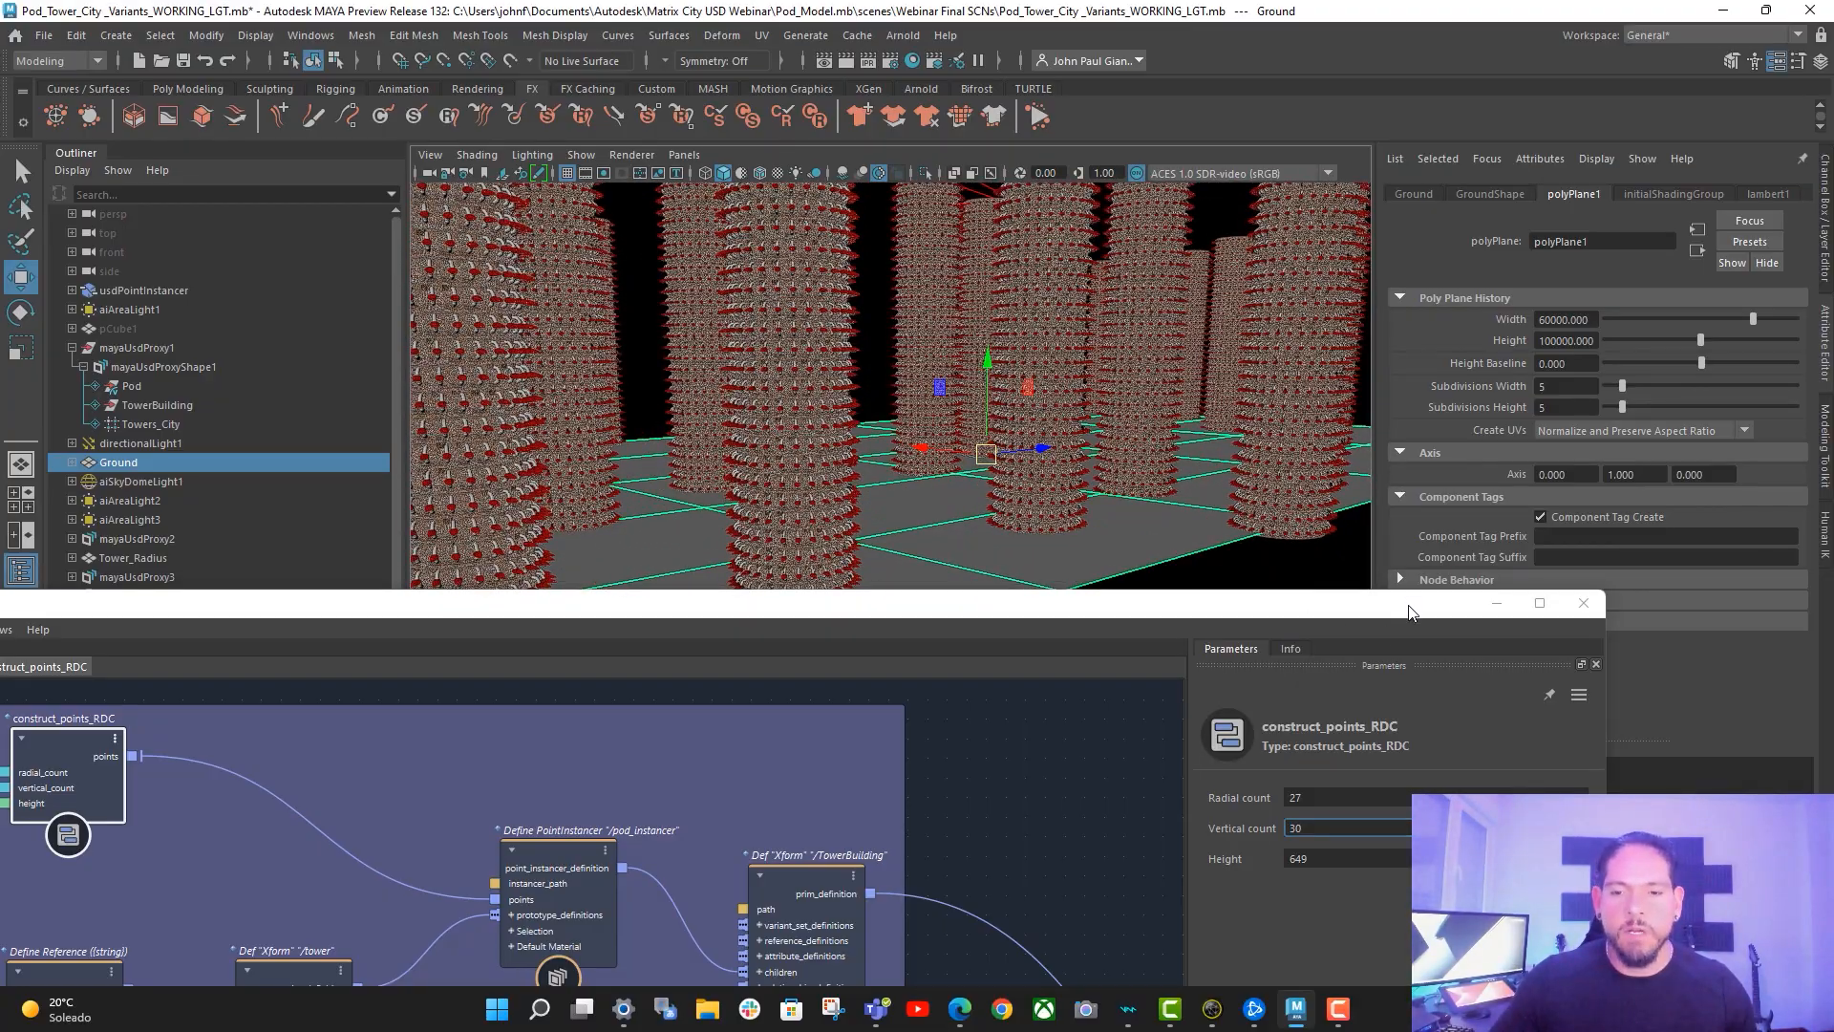
drag(1409, 611, 1387, 621)
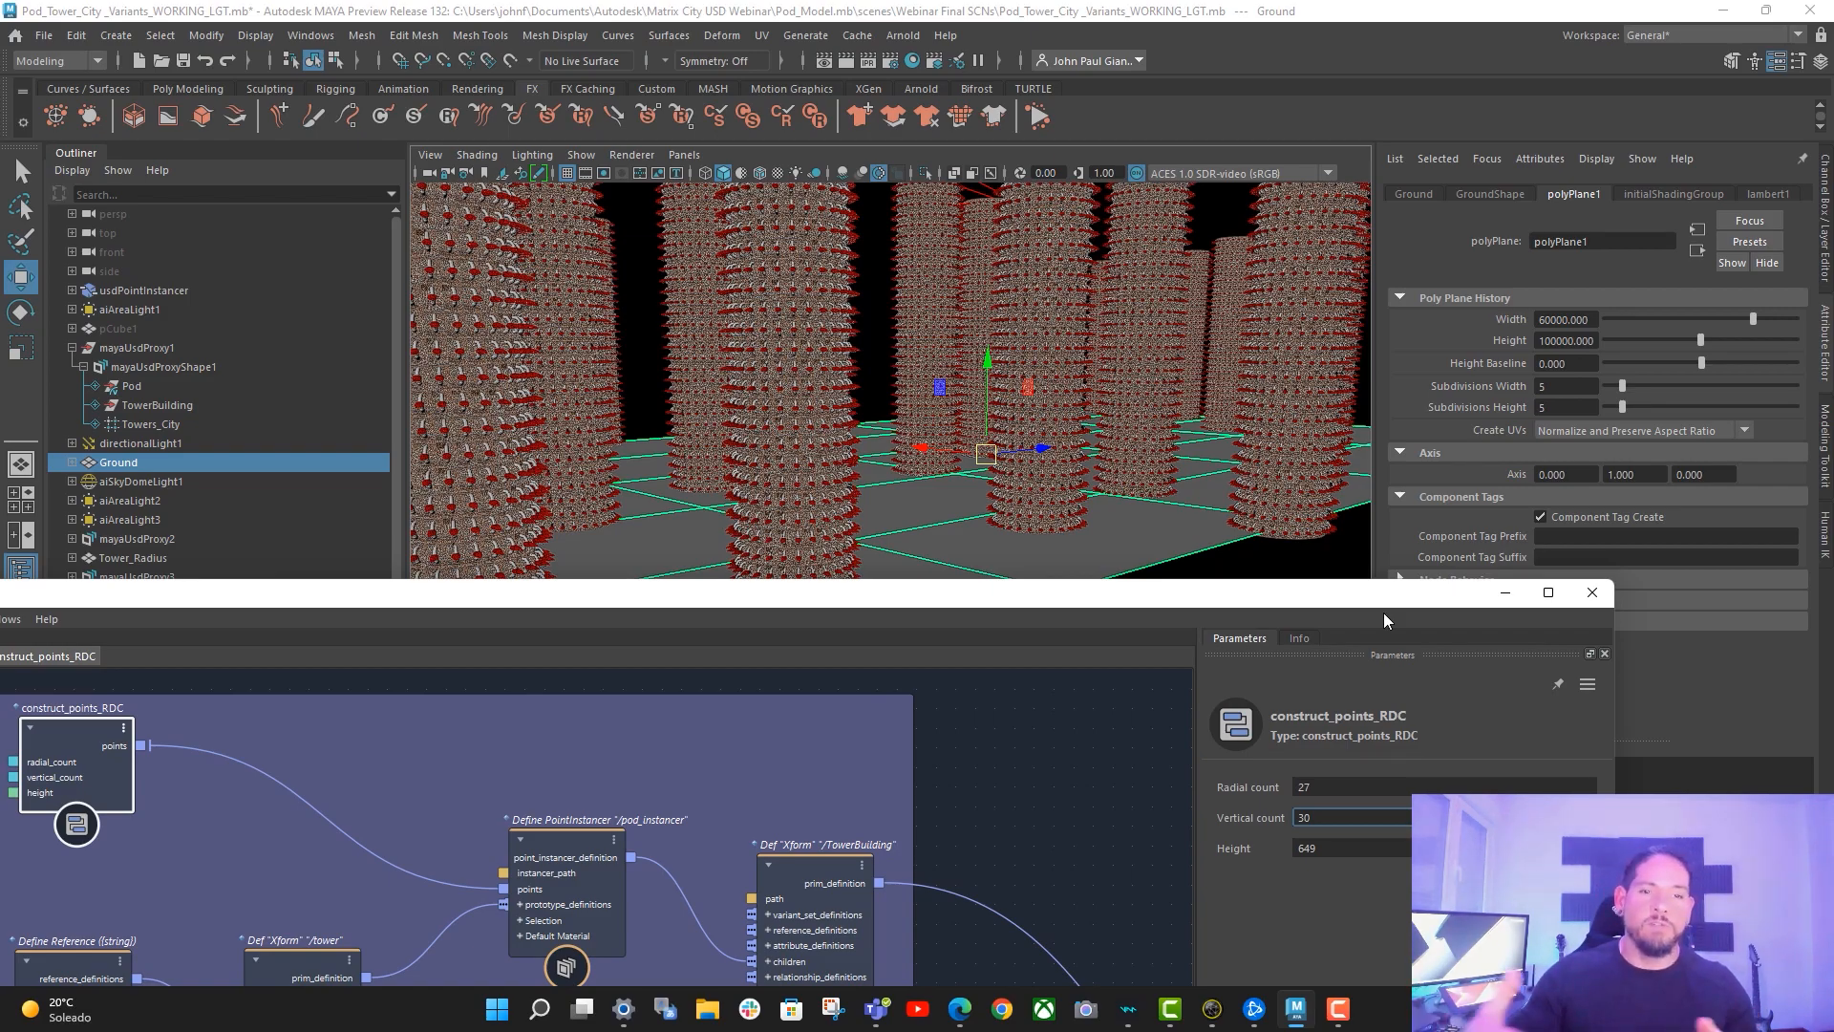
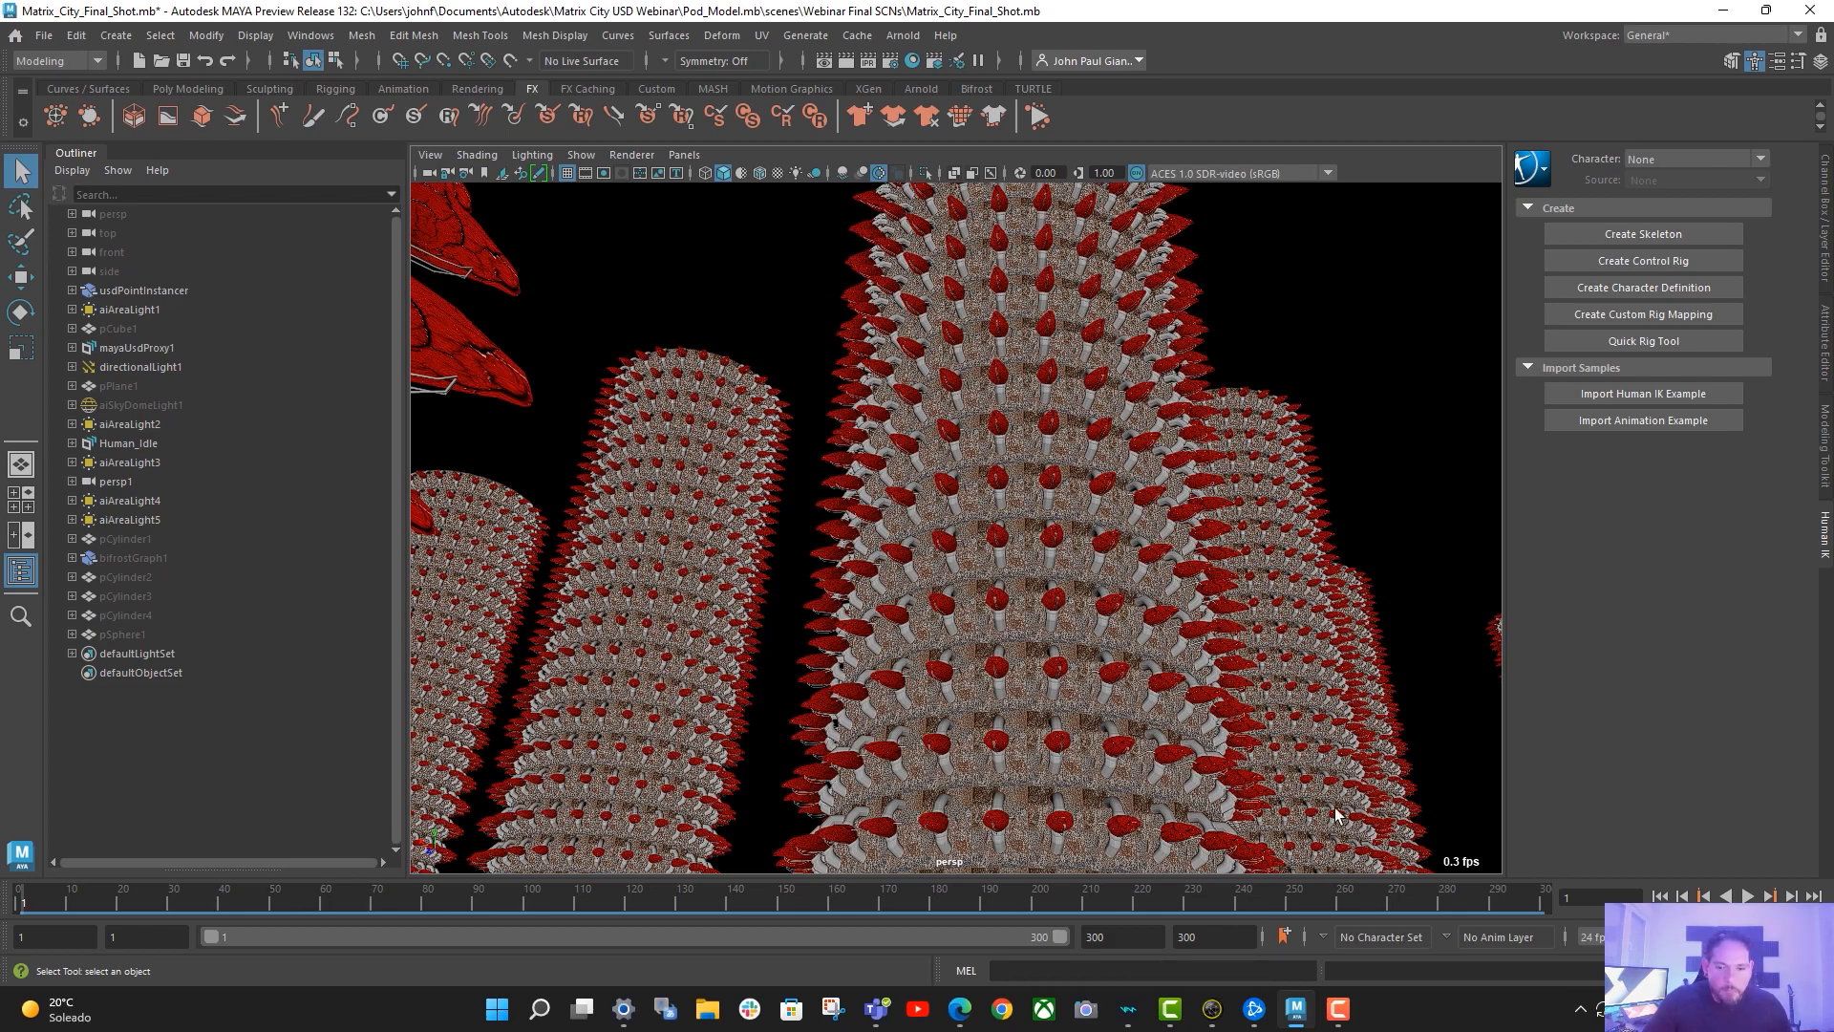
- Play the final shot's animation, stop it near frame 279, and select the human figure in the pod to identify it
click(1749, 896)
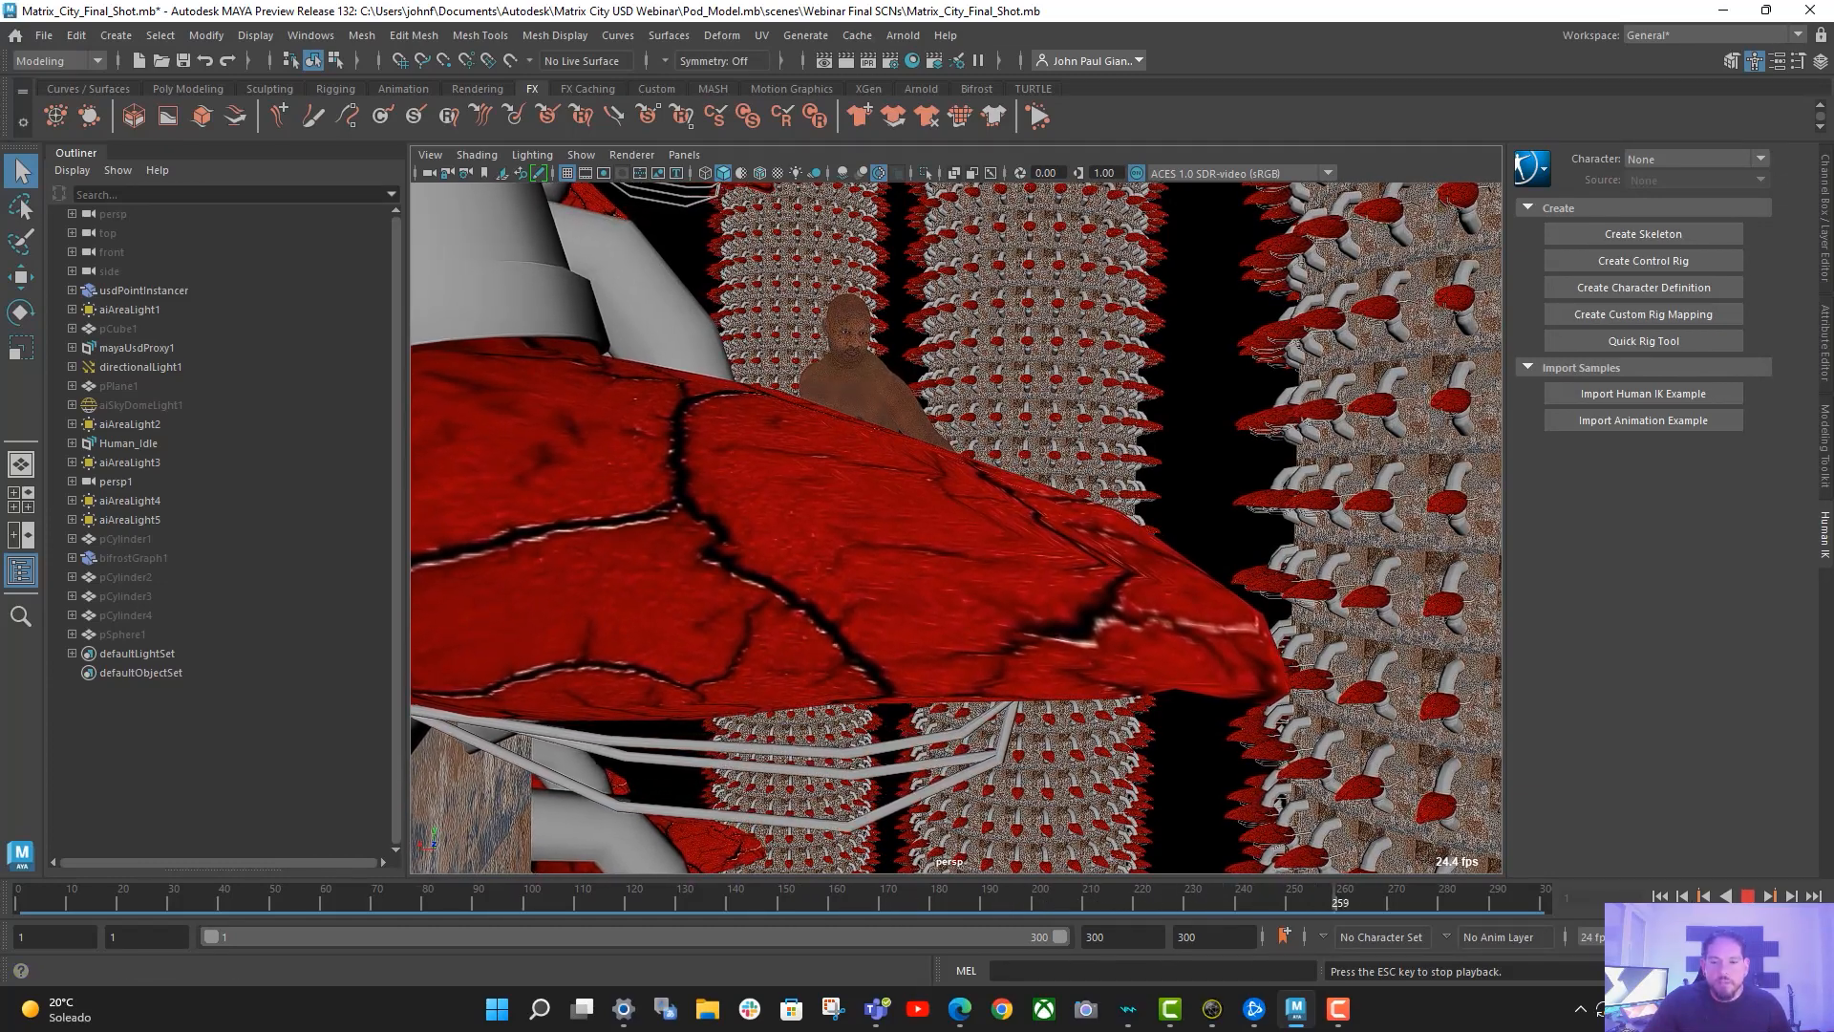
click(1747, 896)
click(875, 389)
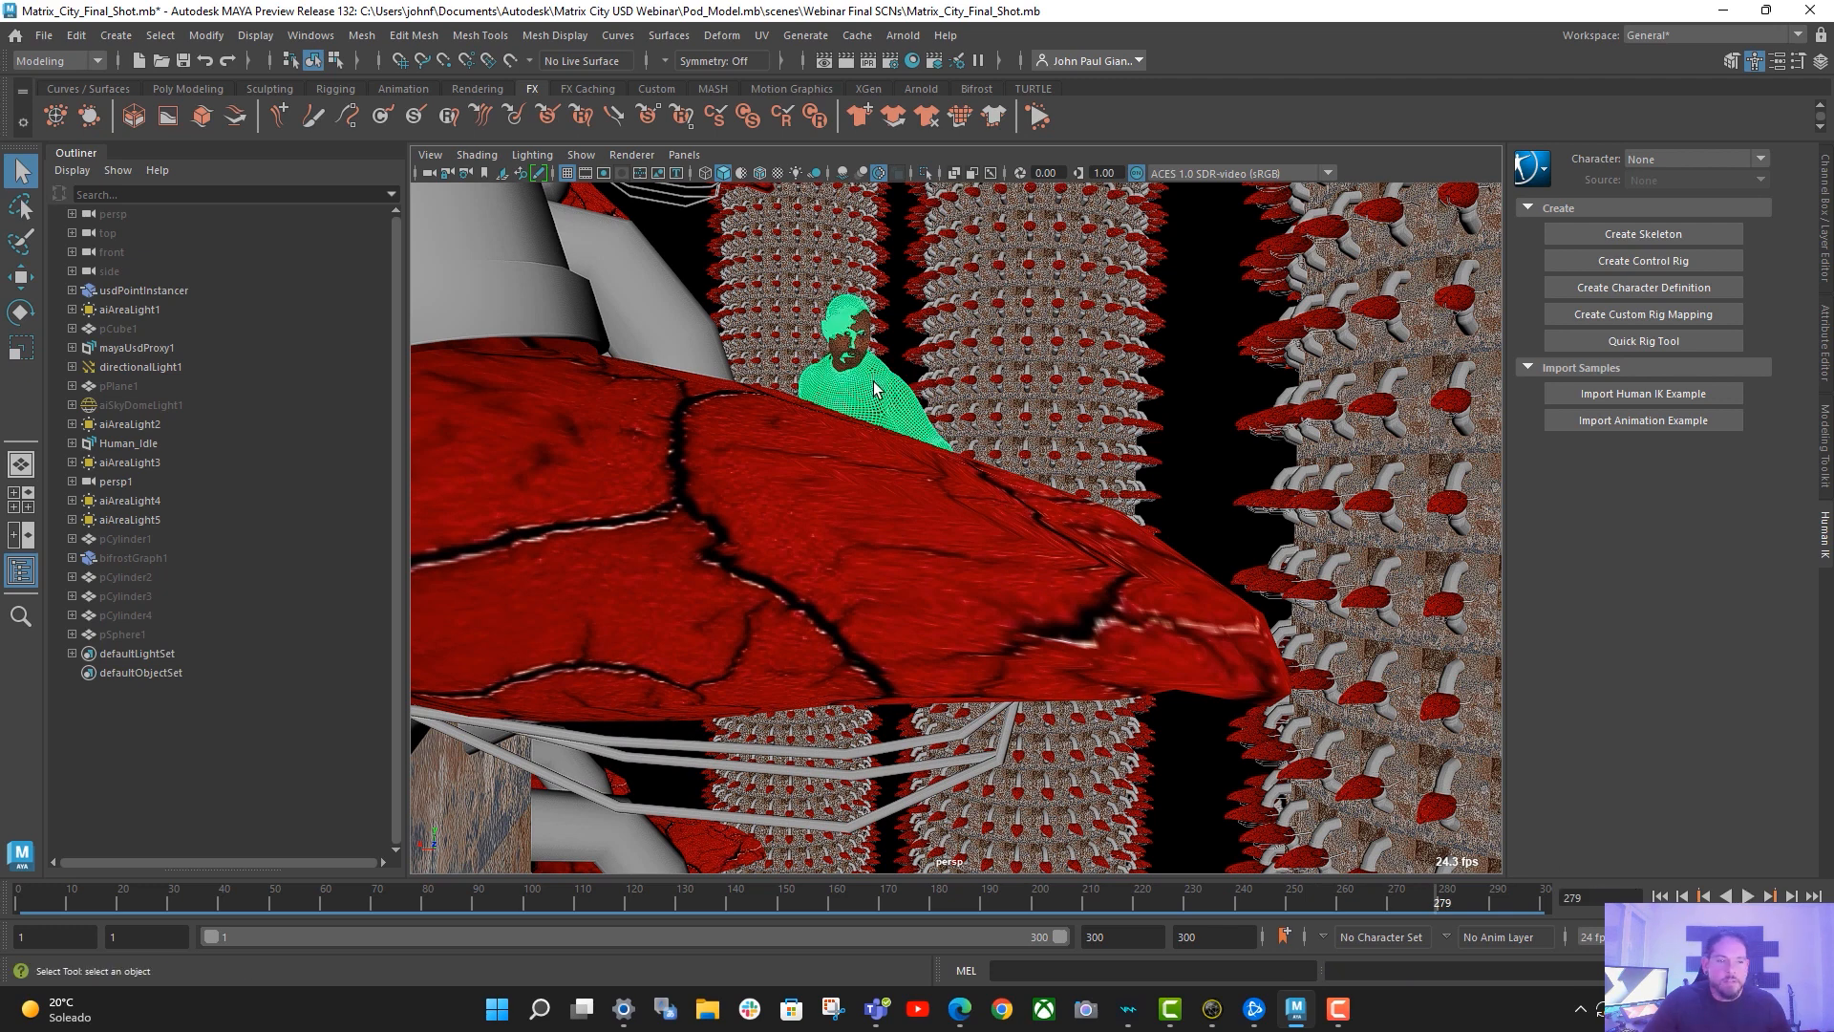
click(145, 443)
click(254, 594)
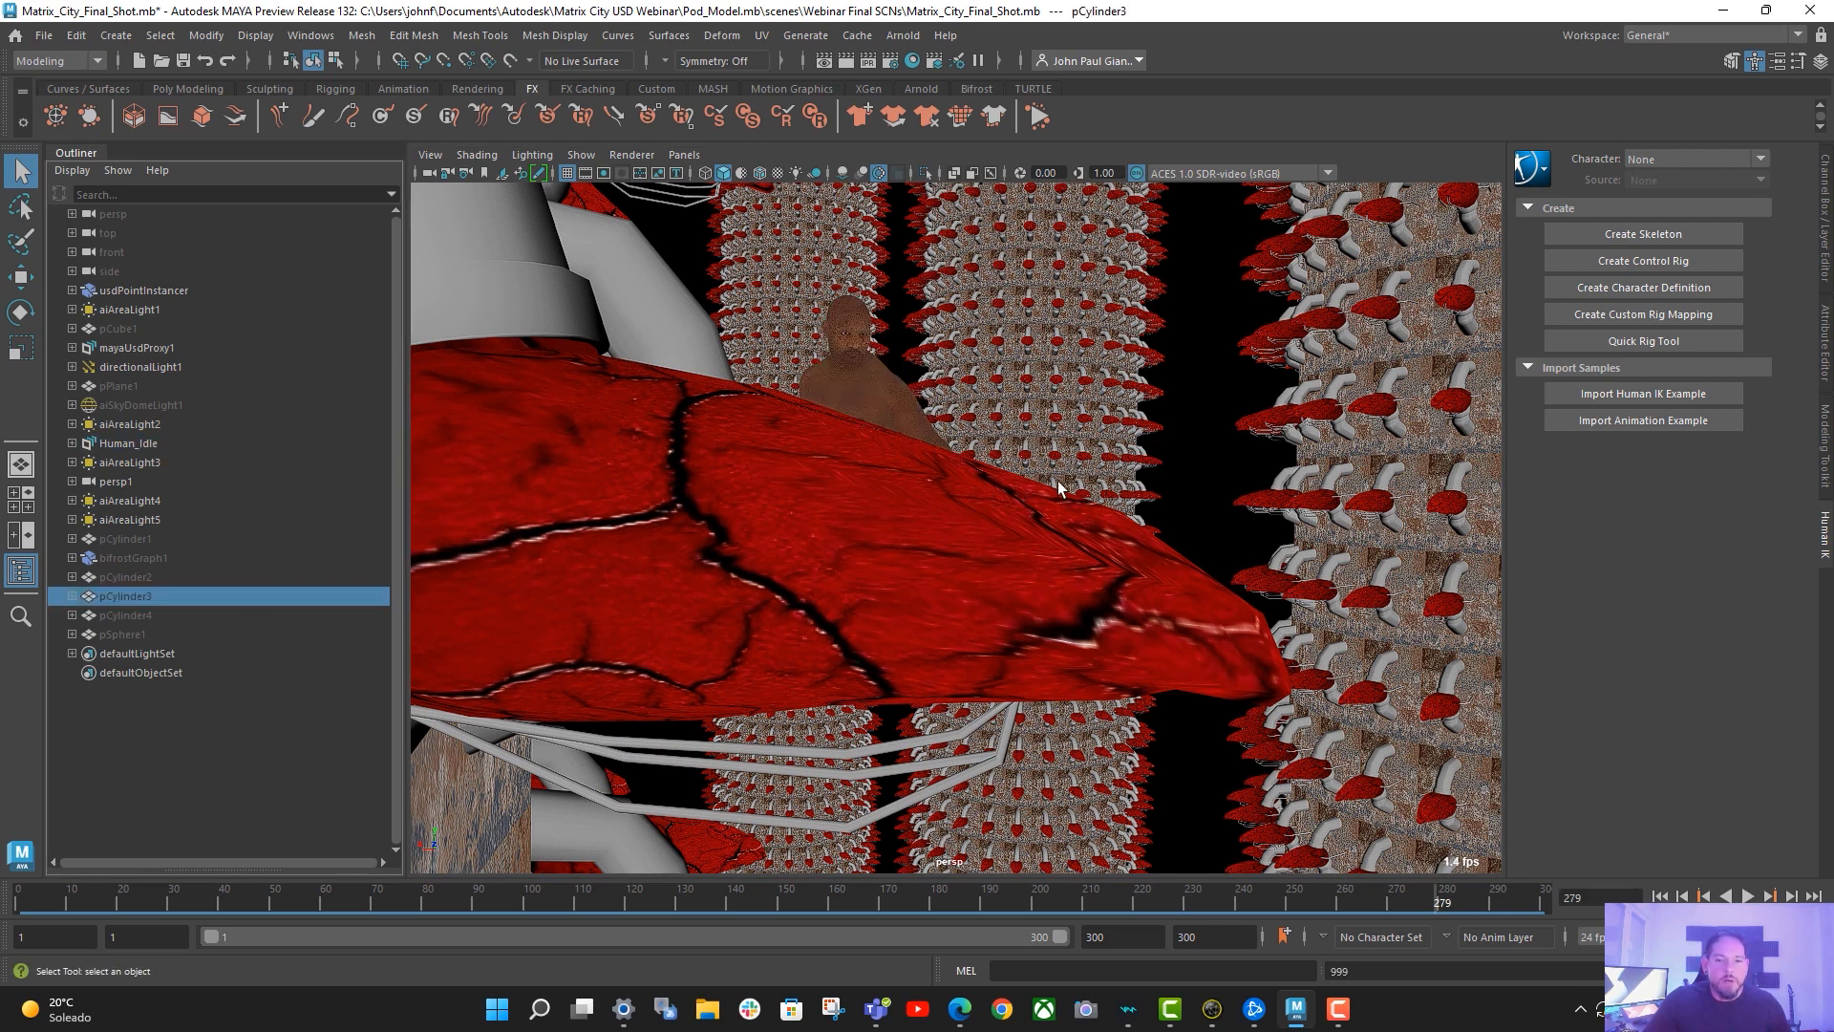
- Select the tower city and expand mayaUsdProxy1 down to its Pod, TowerBuilding and Towers_instancer prims
click(1369, 418)
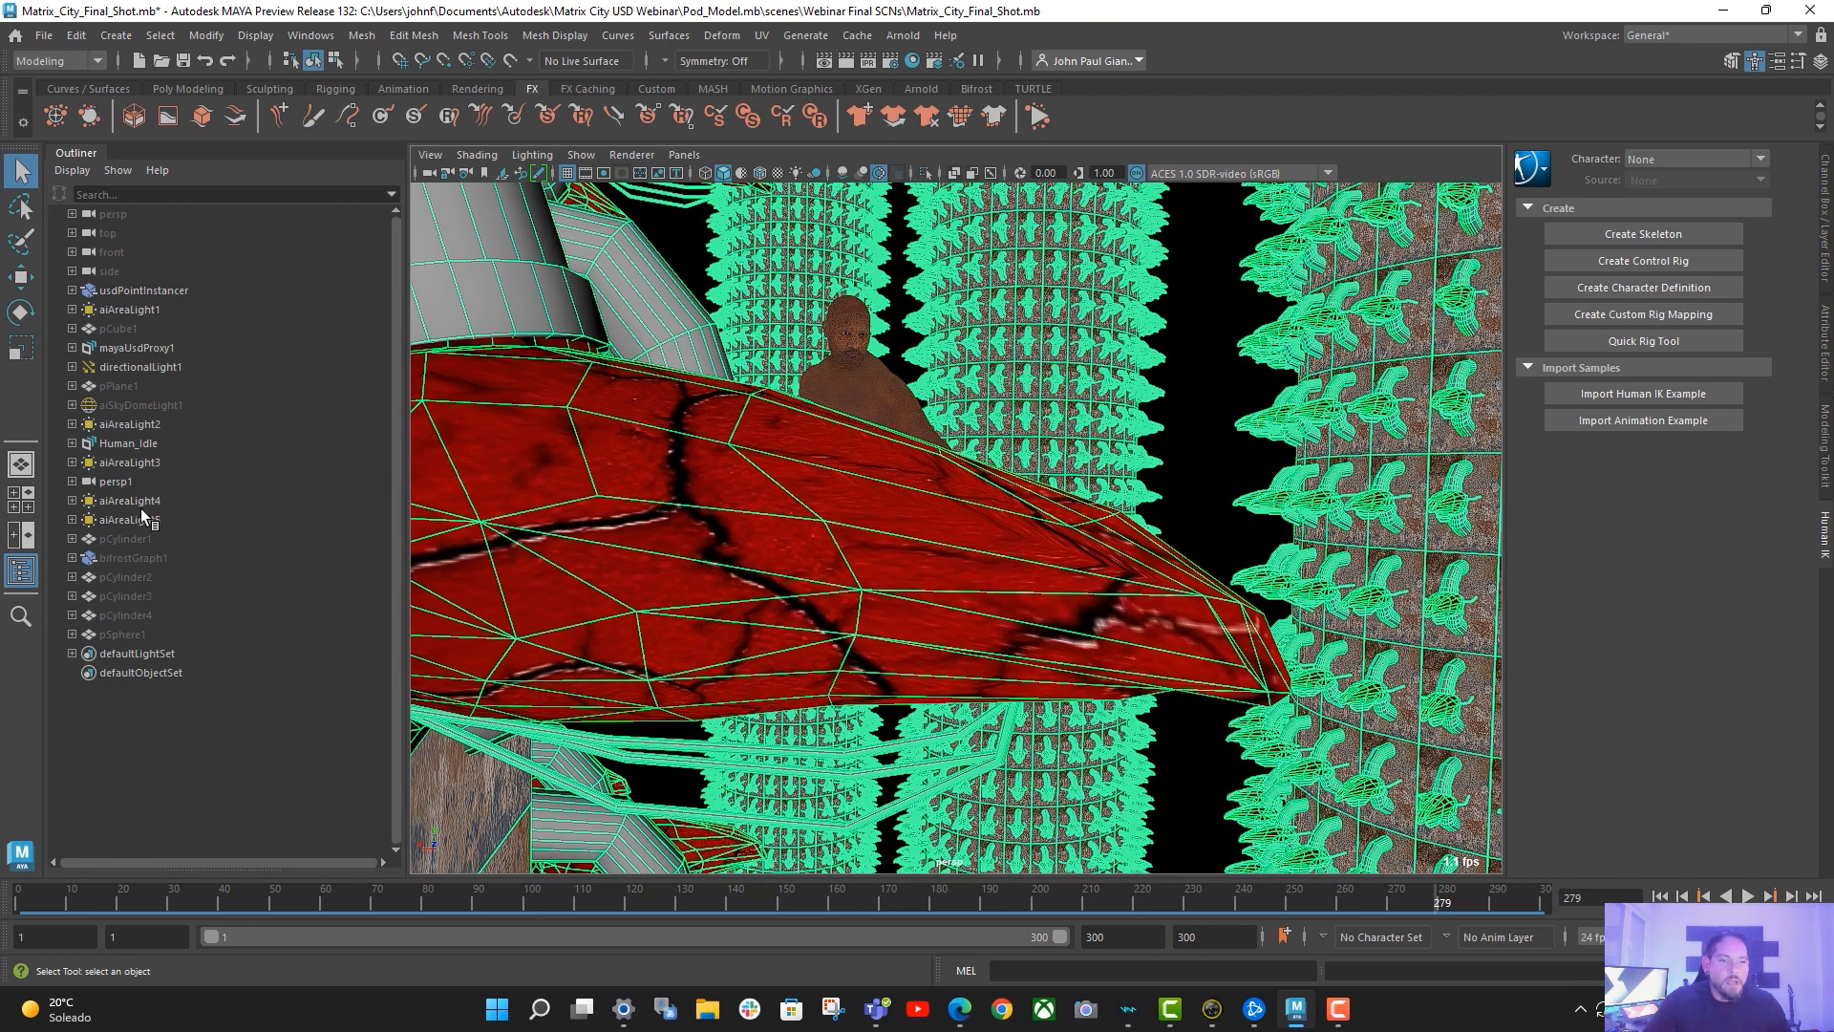
click(143, 350)
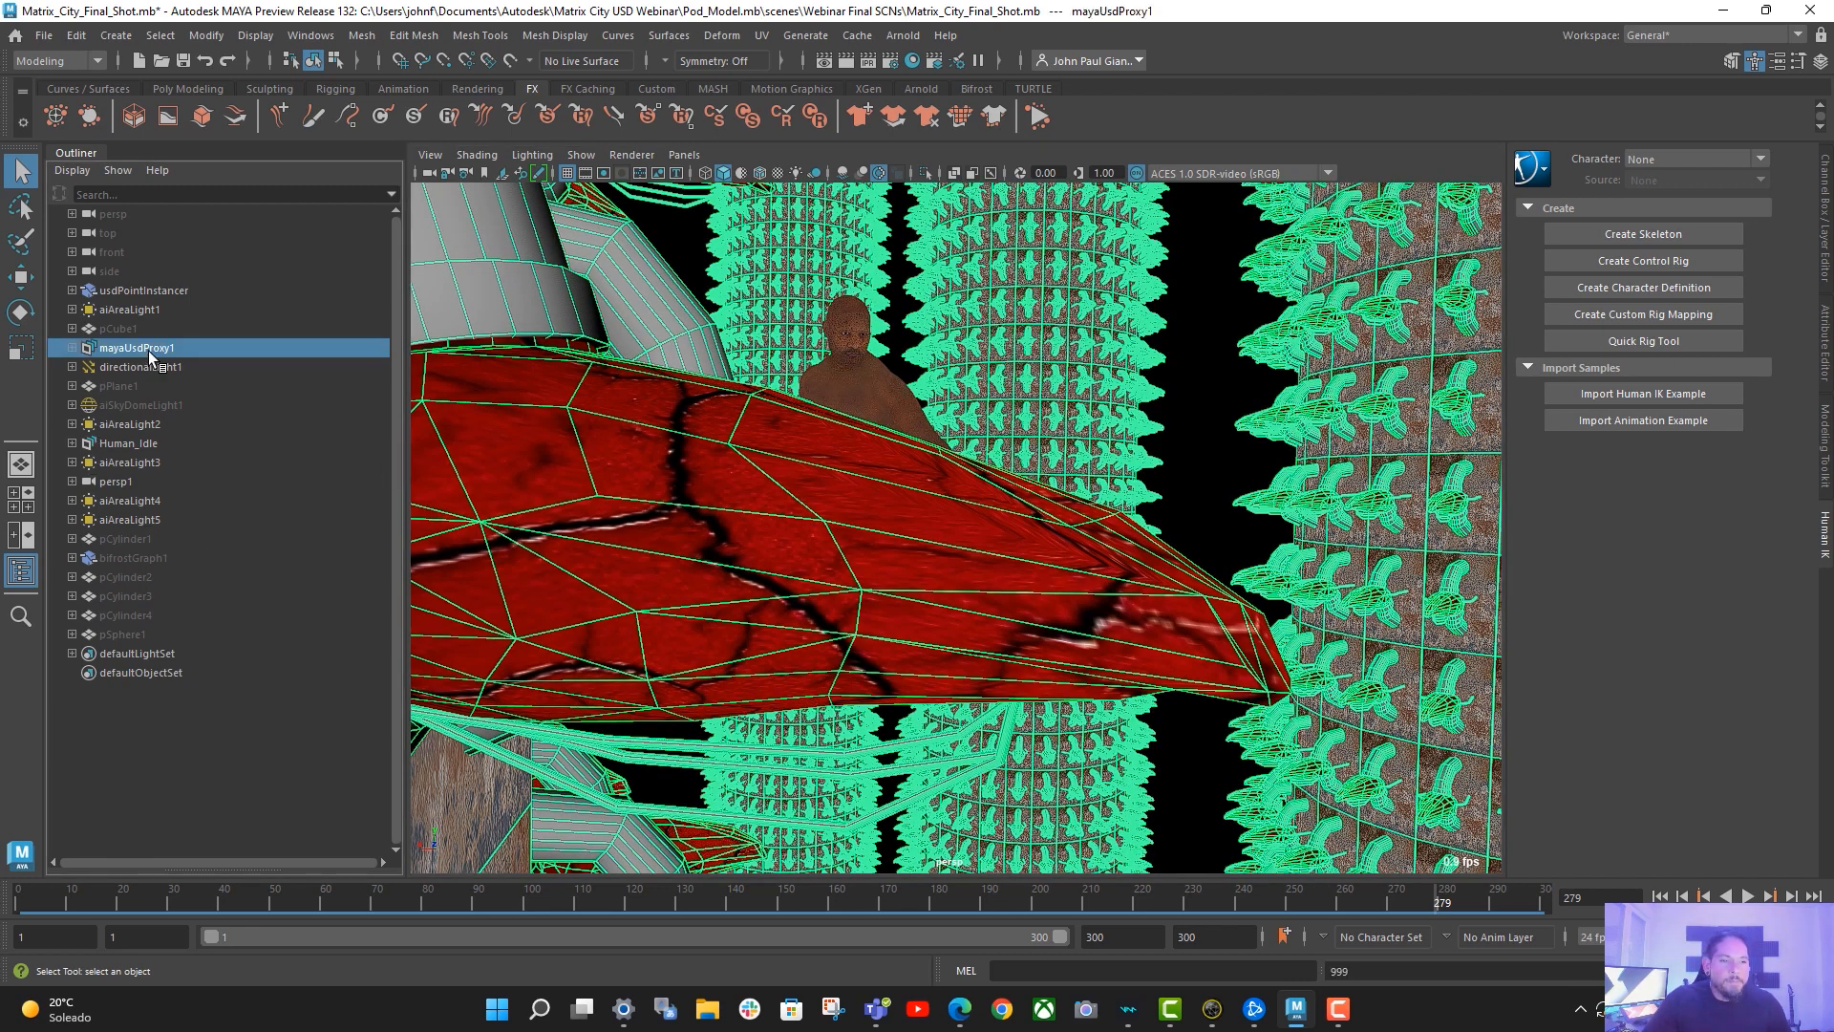
click(72, 348)
click(84, 367)
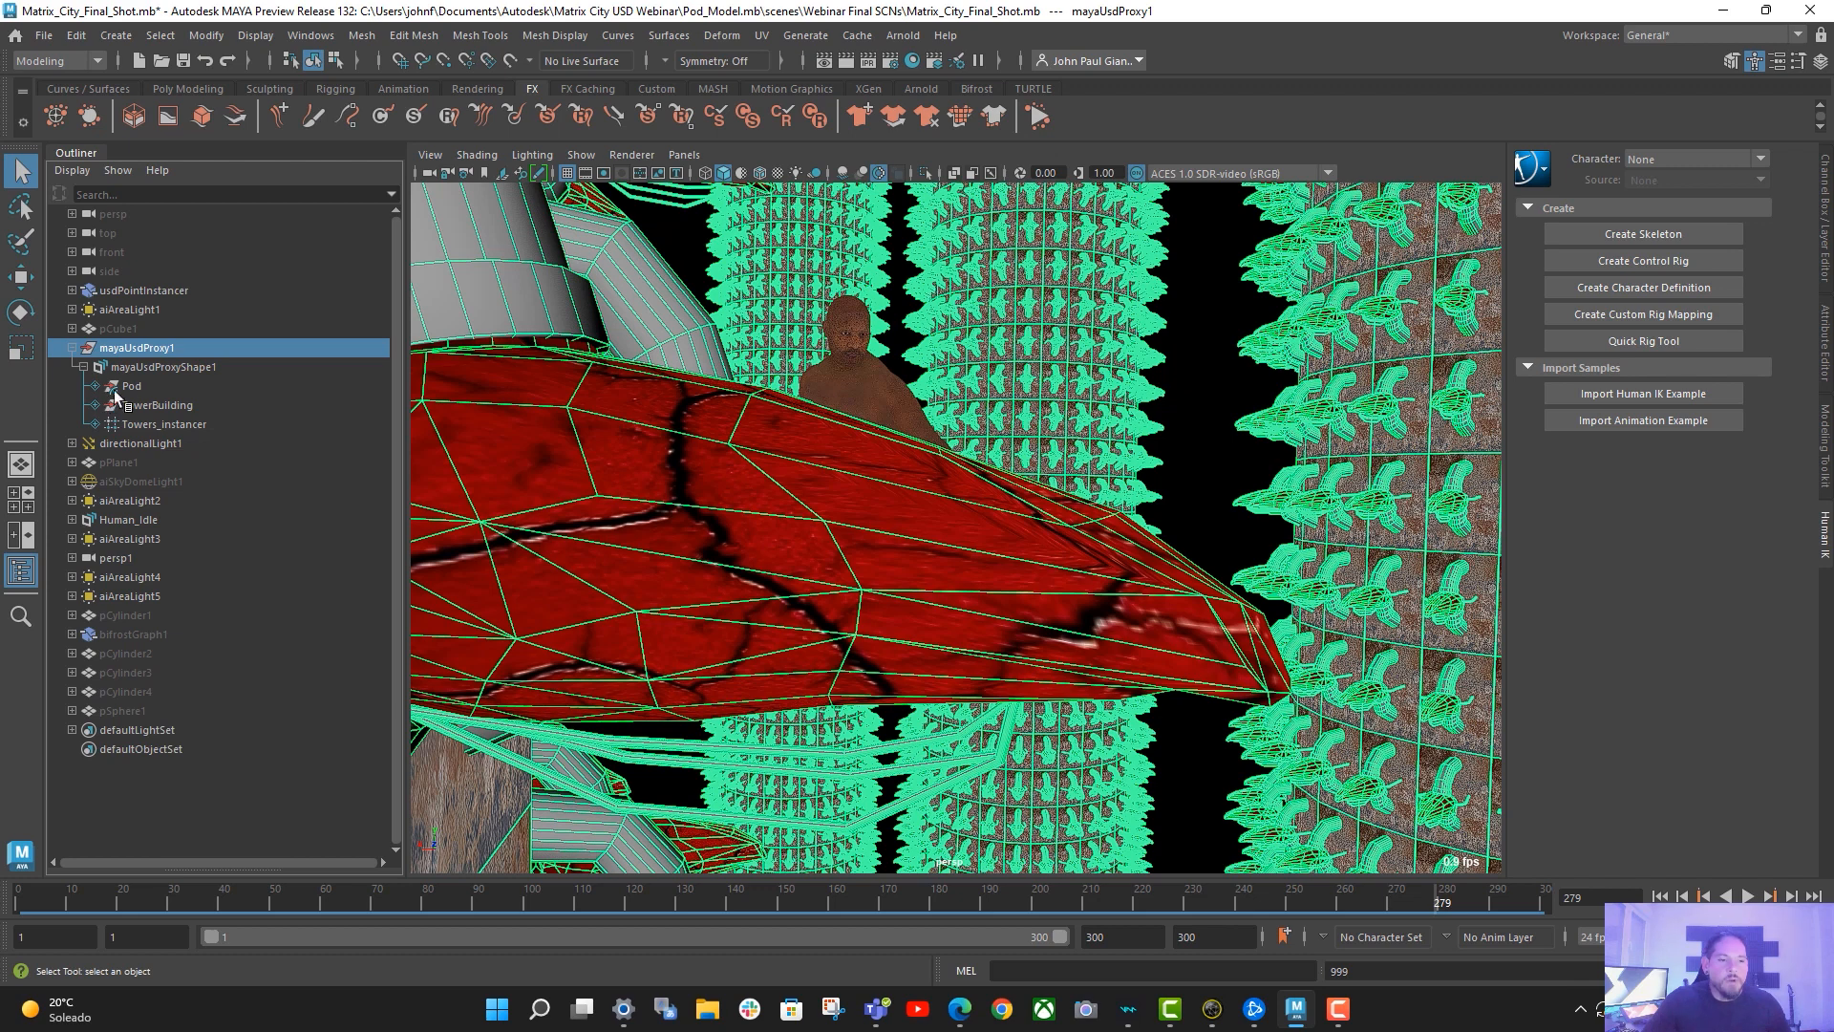
- Set the Pod prim's Pod_Variants variant set to Pod_Variant_02_Open
right_click(132, 387)
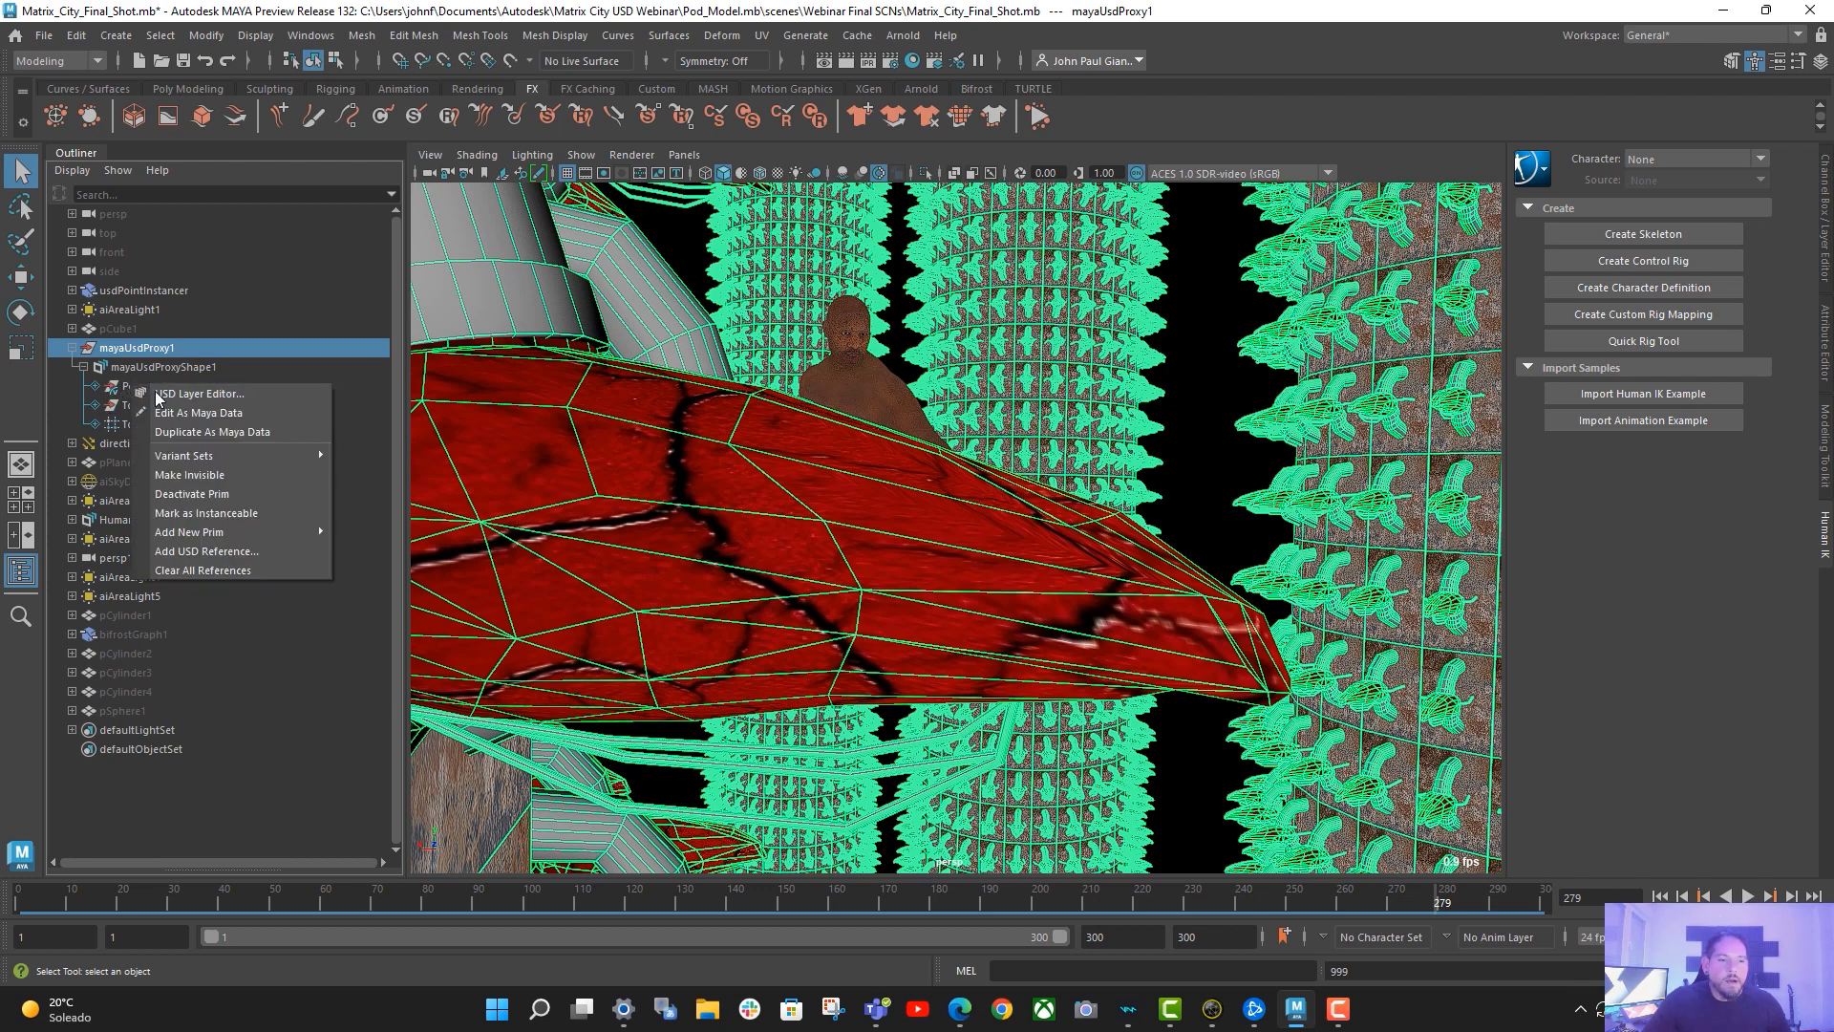
click(139, 389)
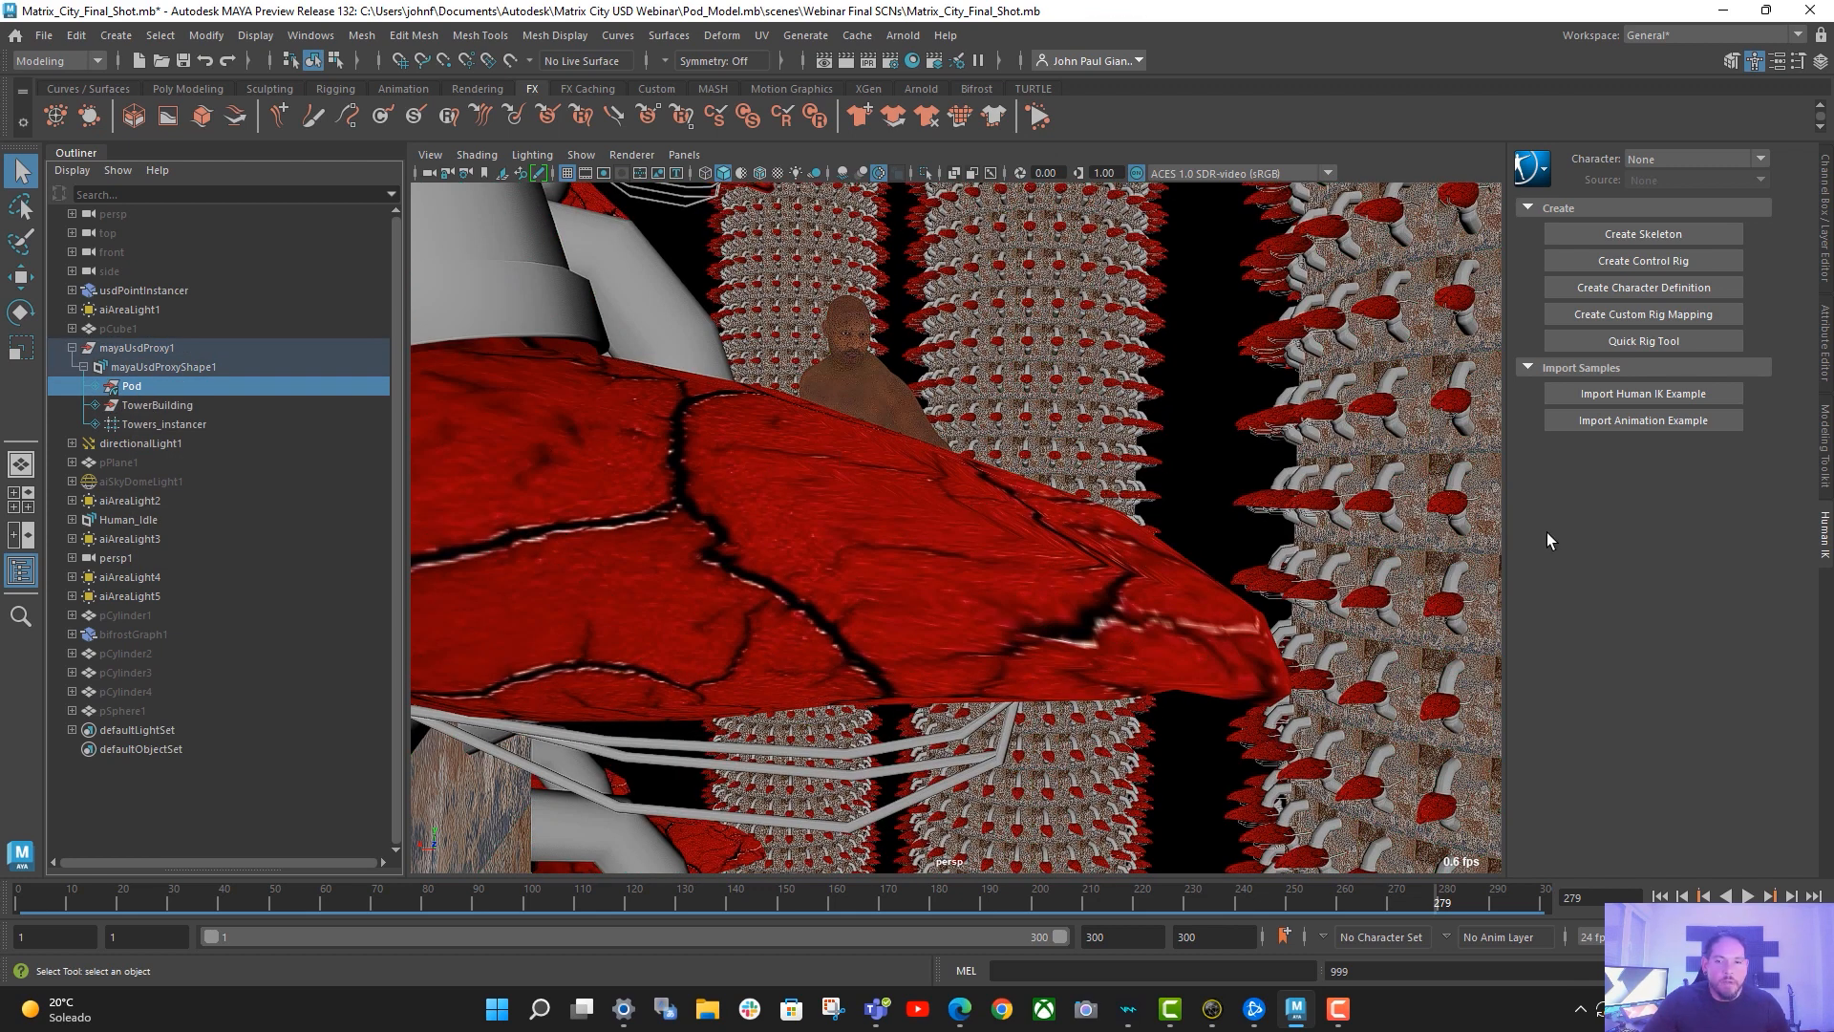
right_click(182, 391)
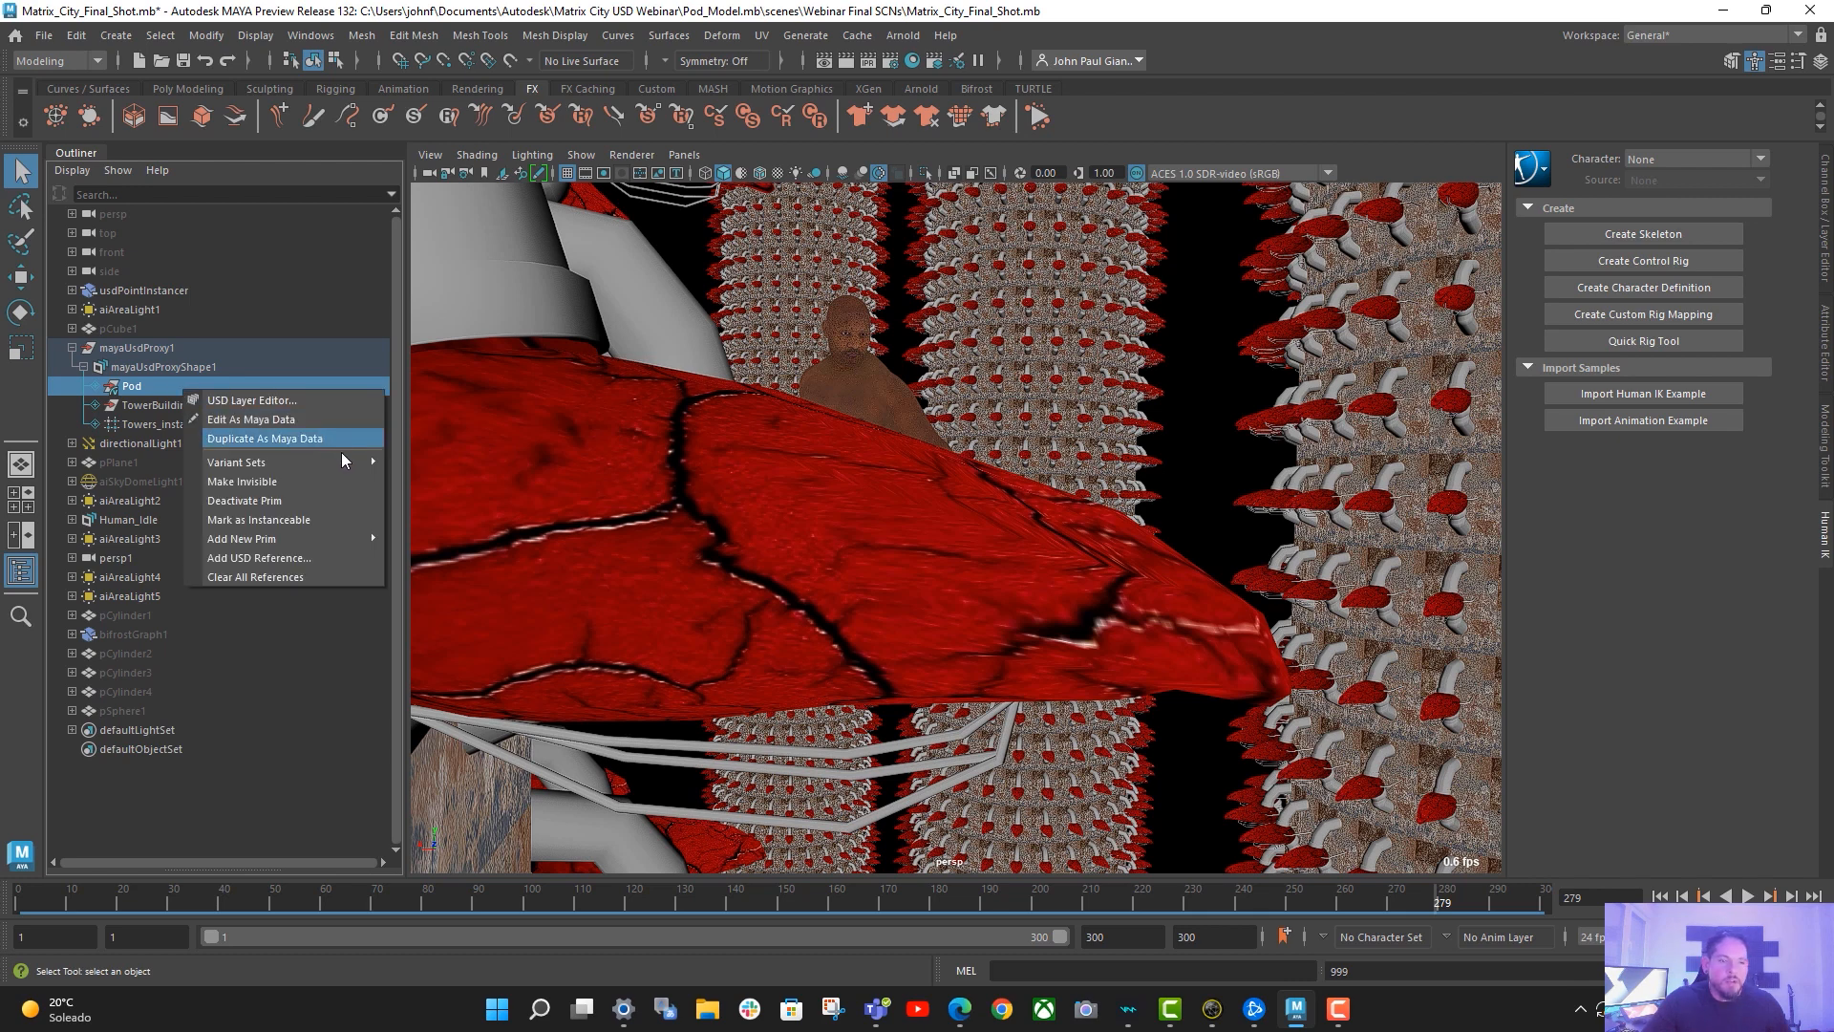
mouse_move(342, 456)
mouse_move(489, 462)
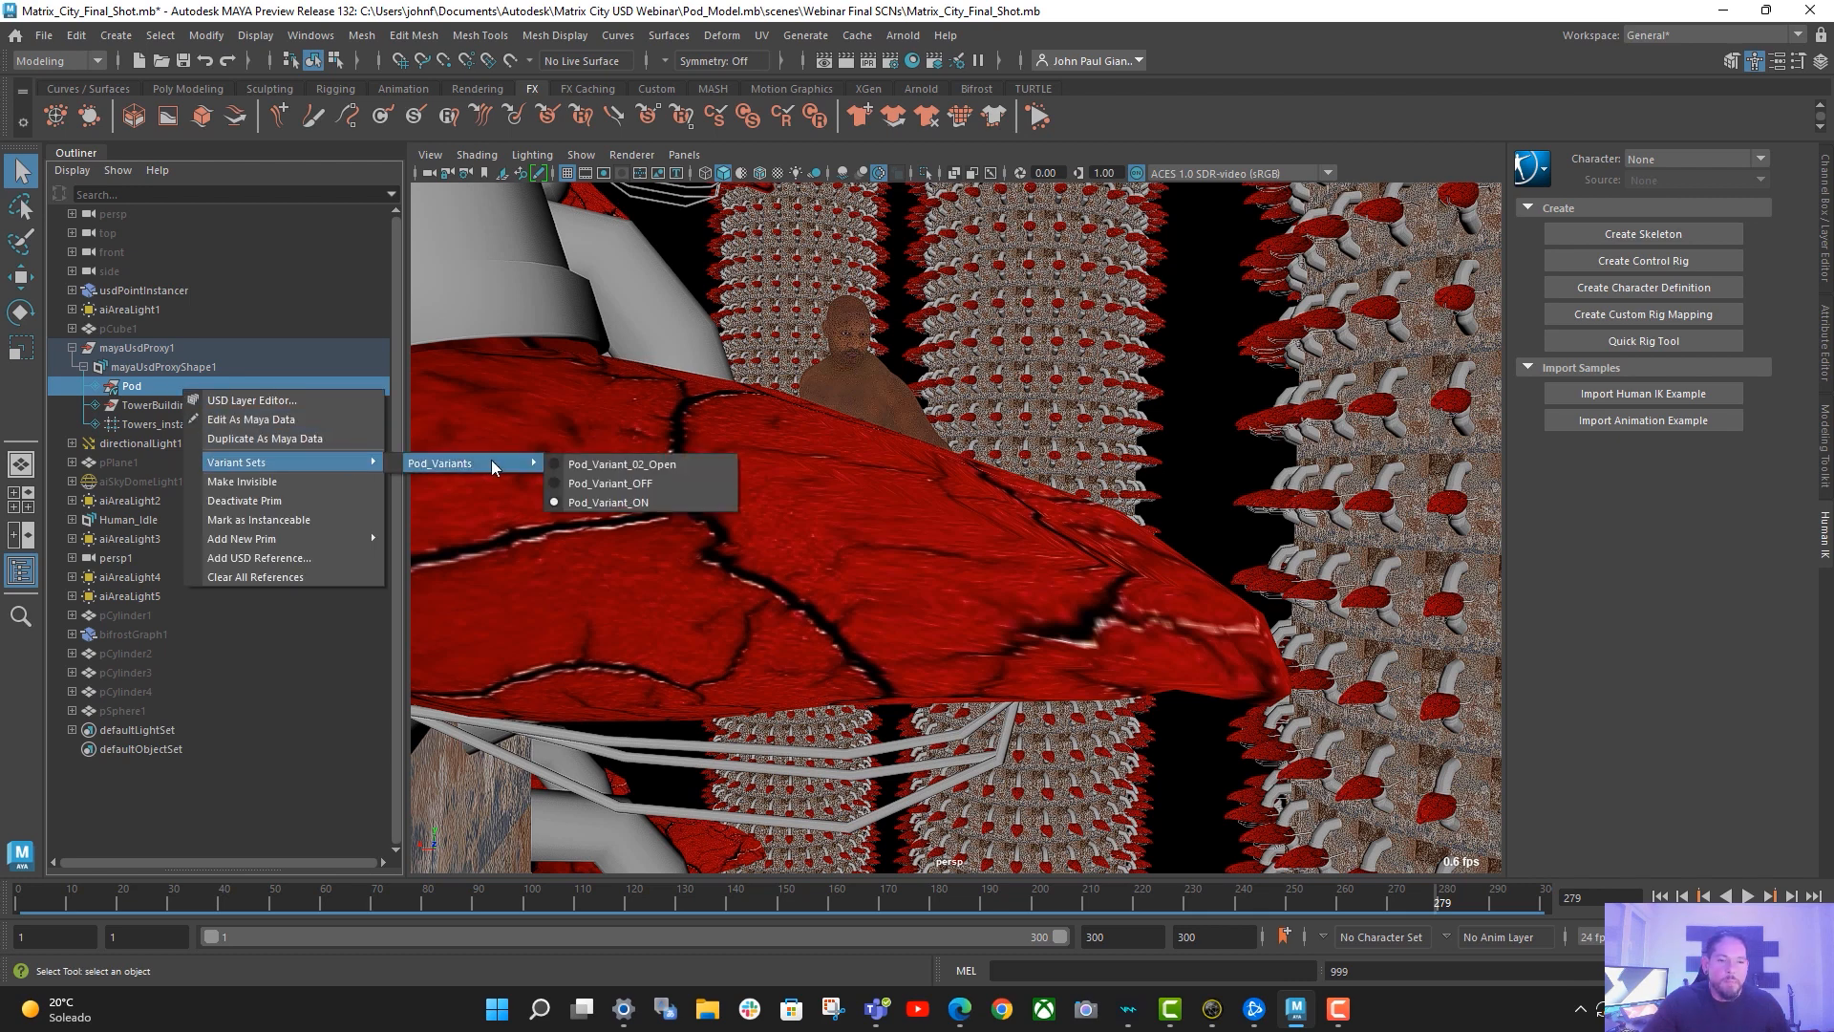
click(664, 466)
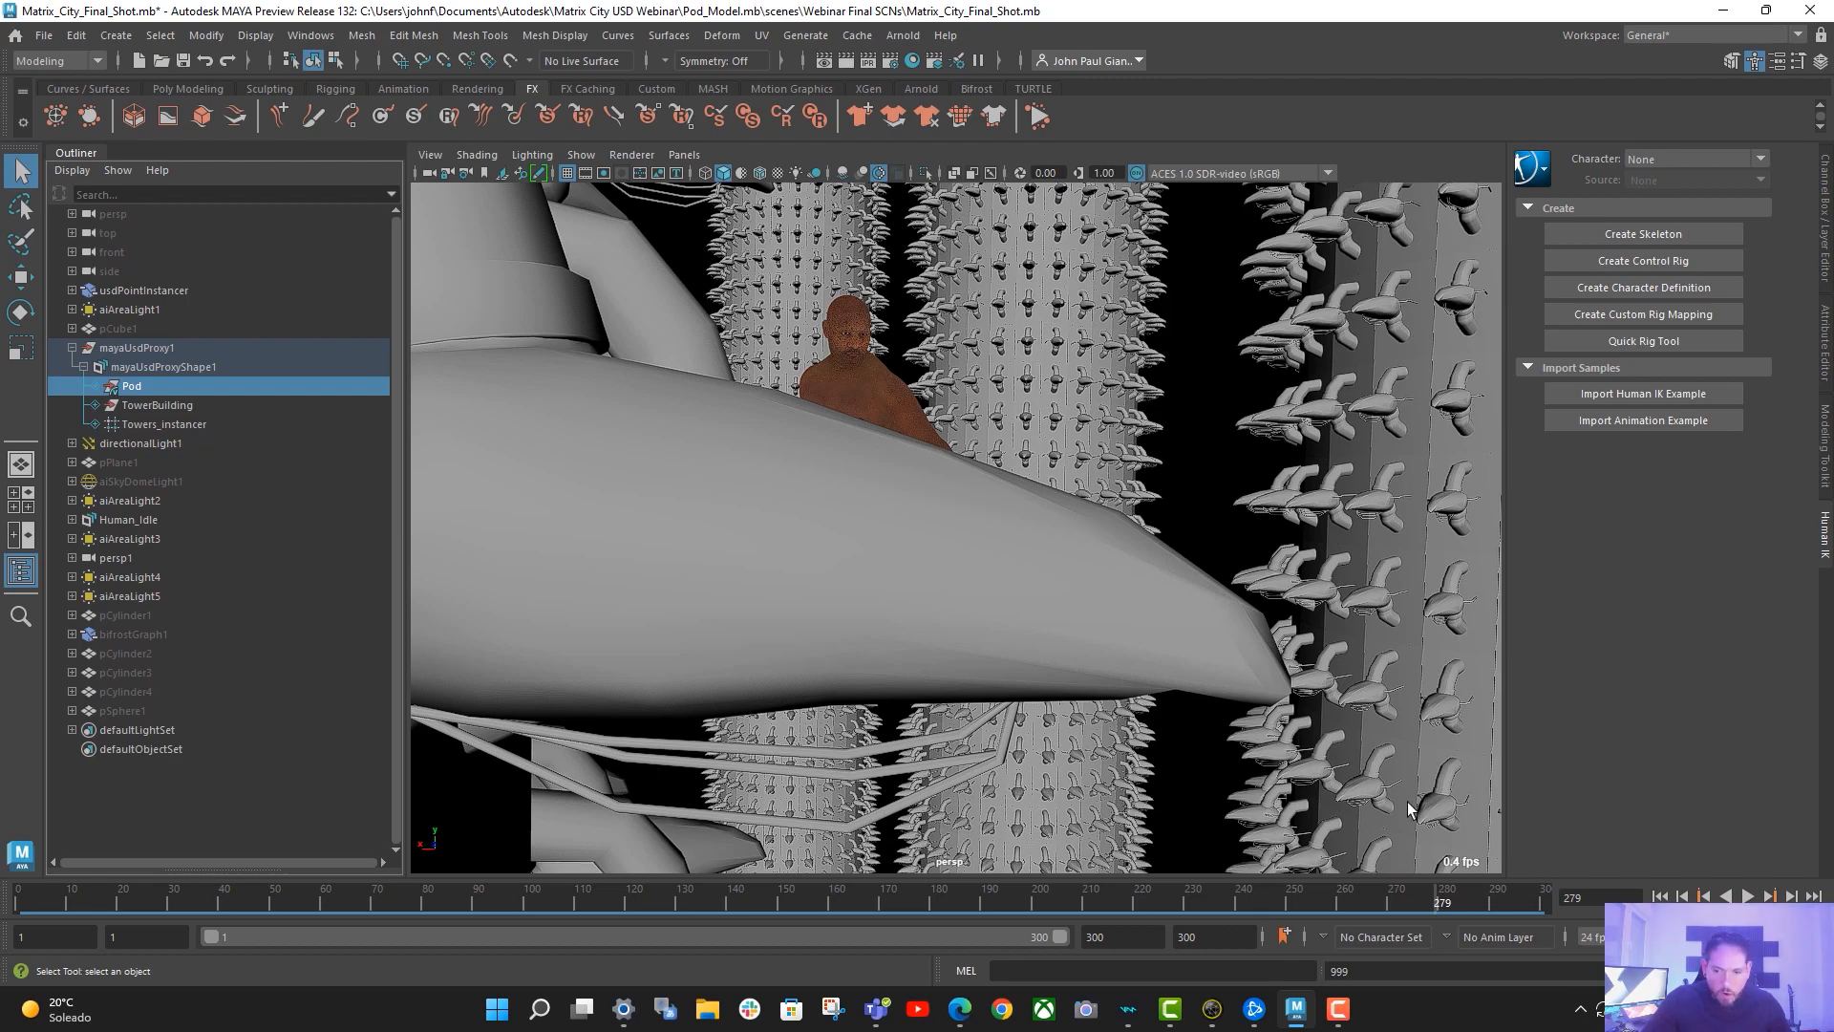
- Scrub the animation to frame 140, select aiAreaLight1 and view the towers through the persp1 camera
mouse_move(1439, 902)
mouse_down()
mouse_move(1478, 904)
mouse_move(438, 926)
mouse_move(892, 919)
mouse_move(791, 915)
mouse_up()
mouse_move(653, 923)
mouse_down()
mouse_move(455, 942)
mouse_move(726, 934)
mouse_up()
click(145, 313)
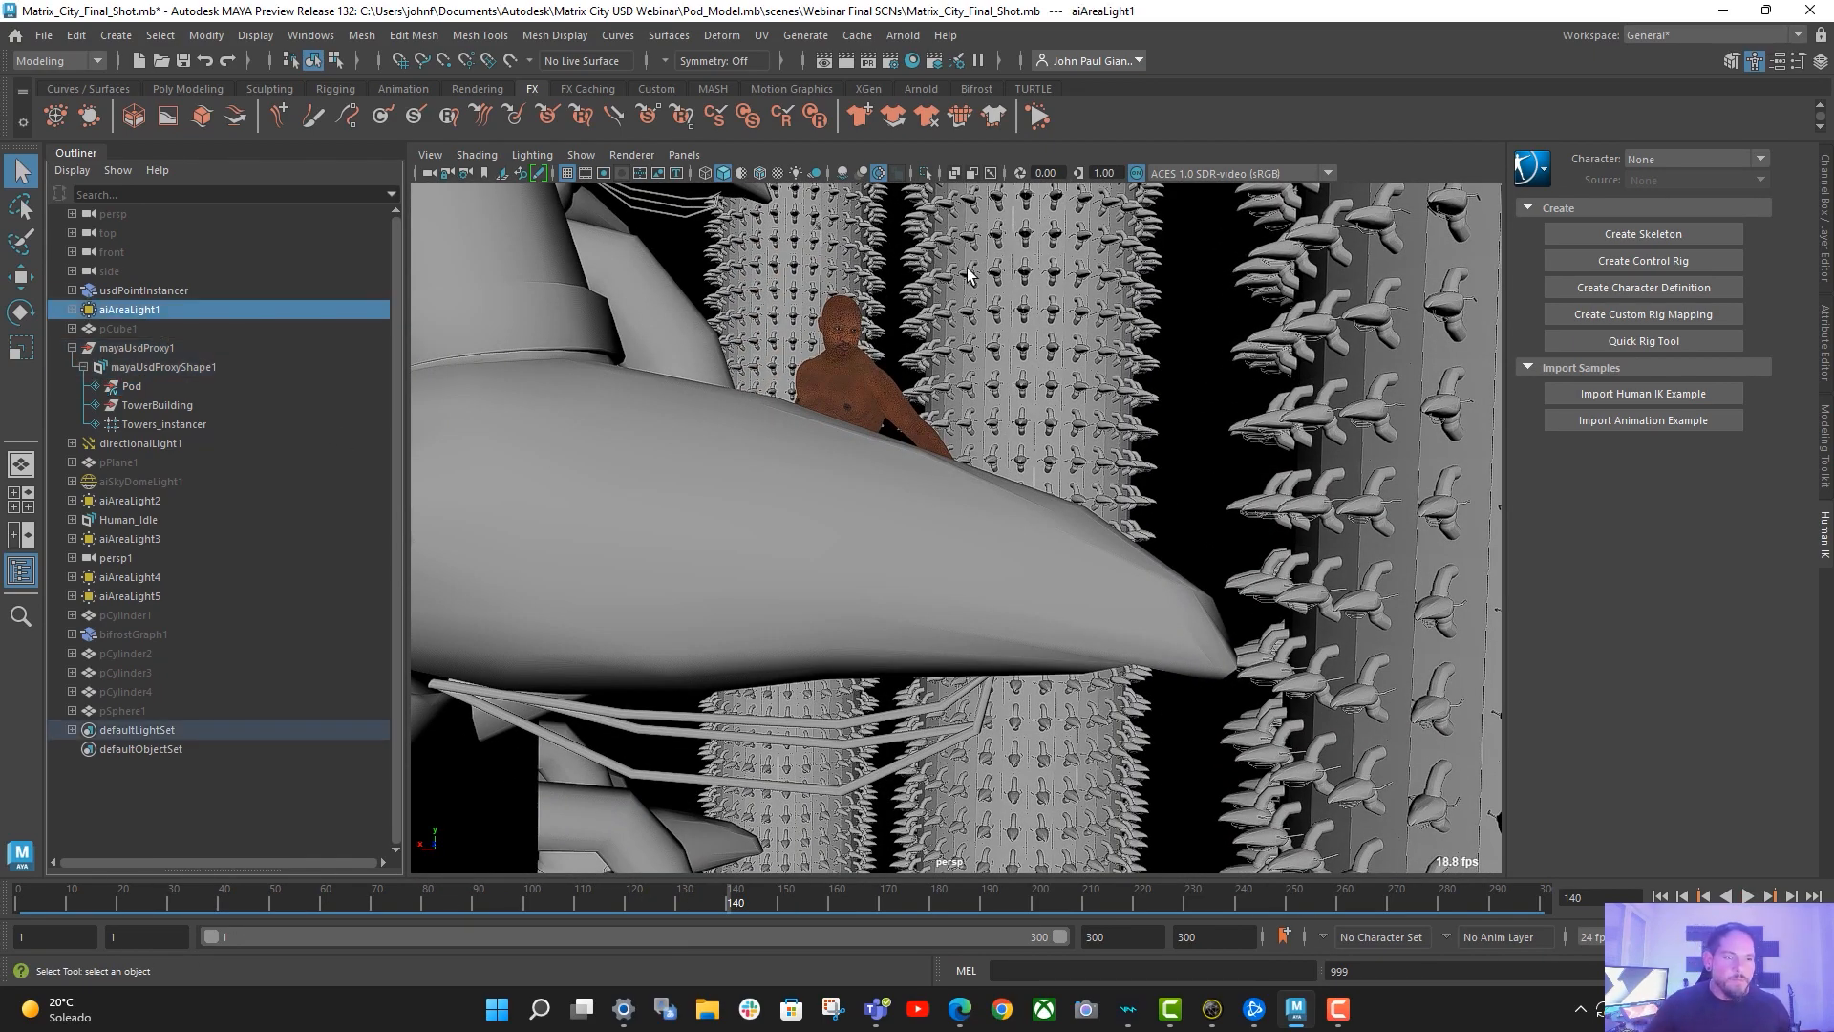
click(672, 156)
mouse_move(745, 174)
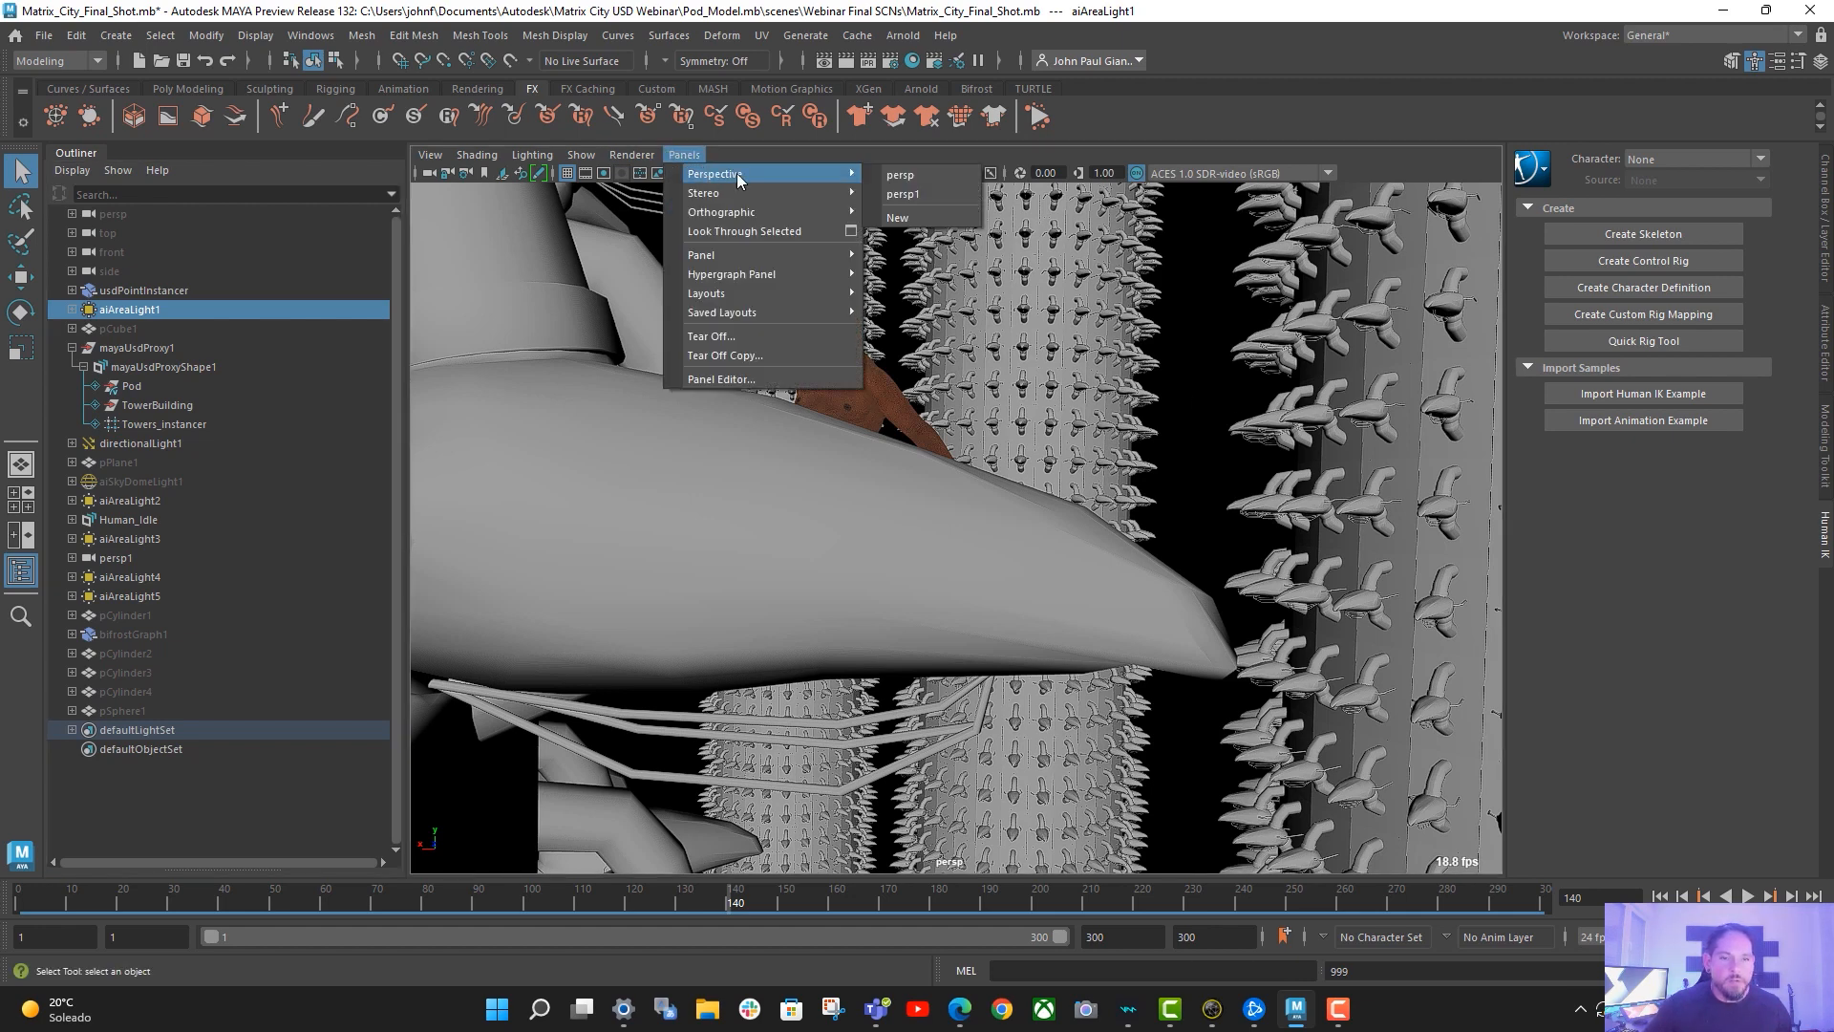
click(931, 195)
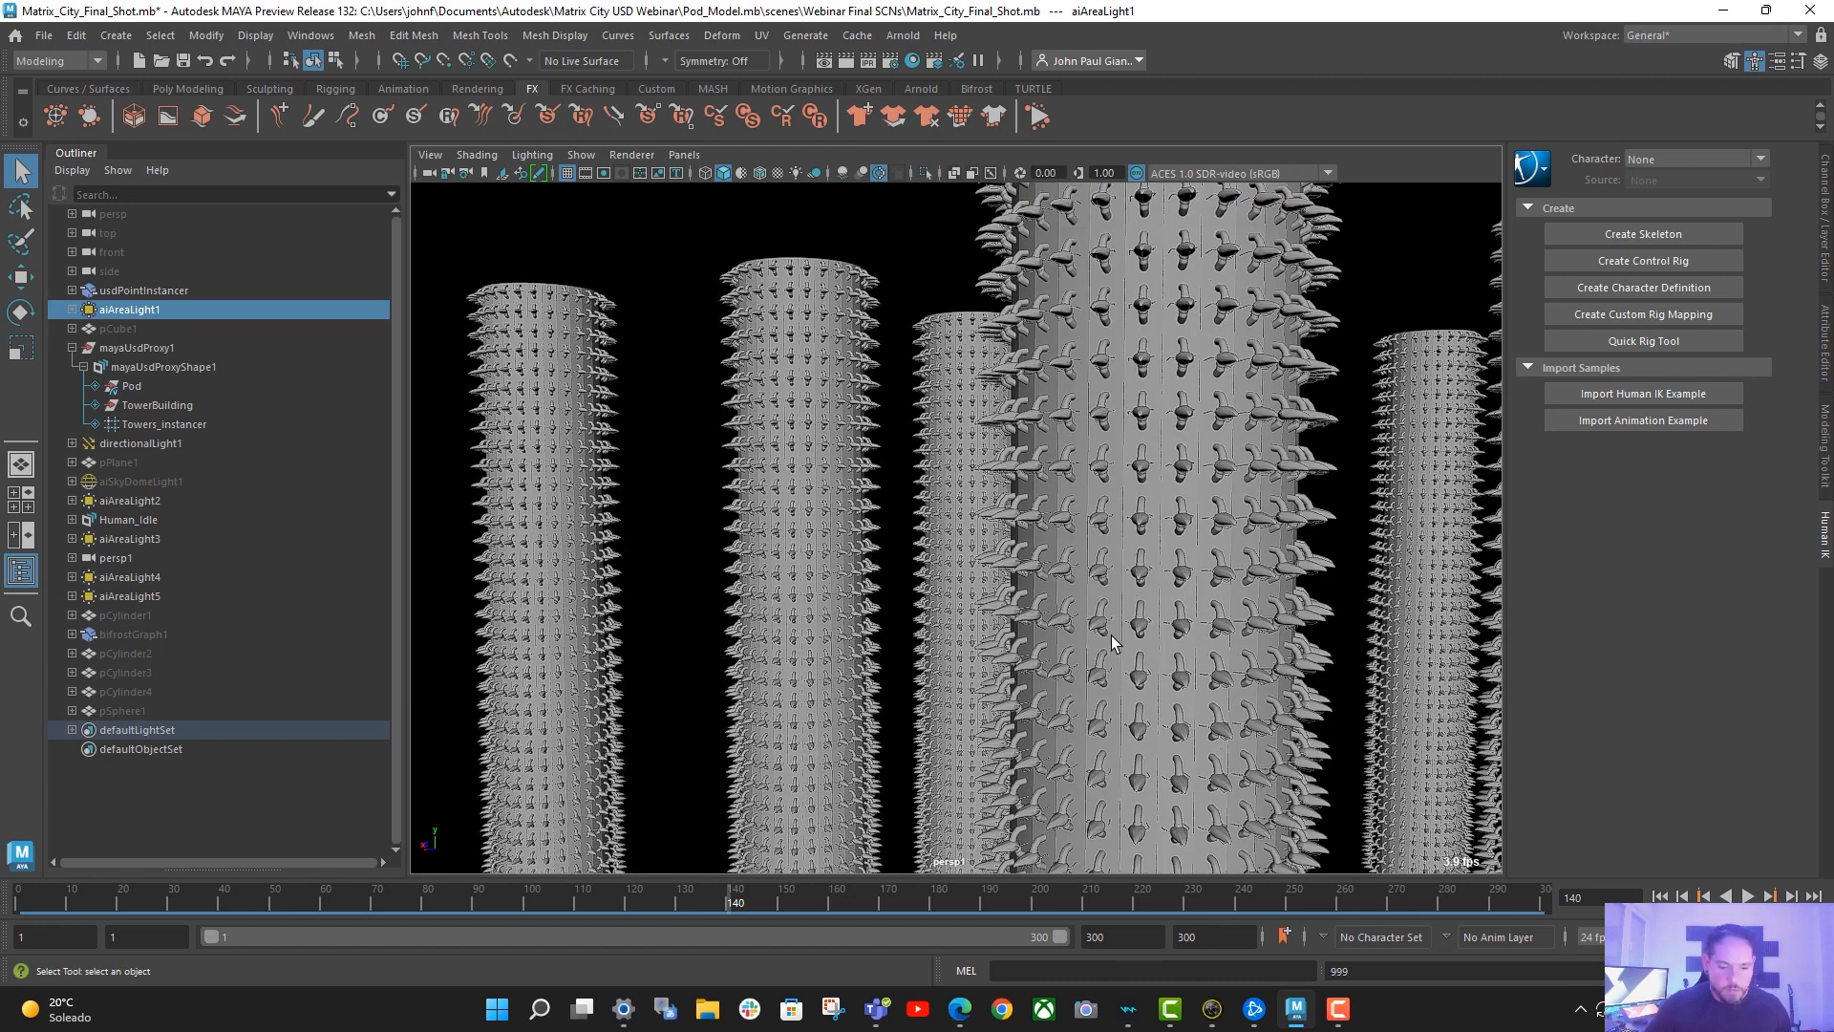
alt+drag(1223, 678, 860, 637)
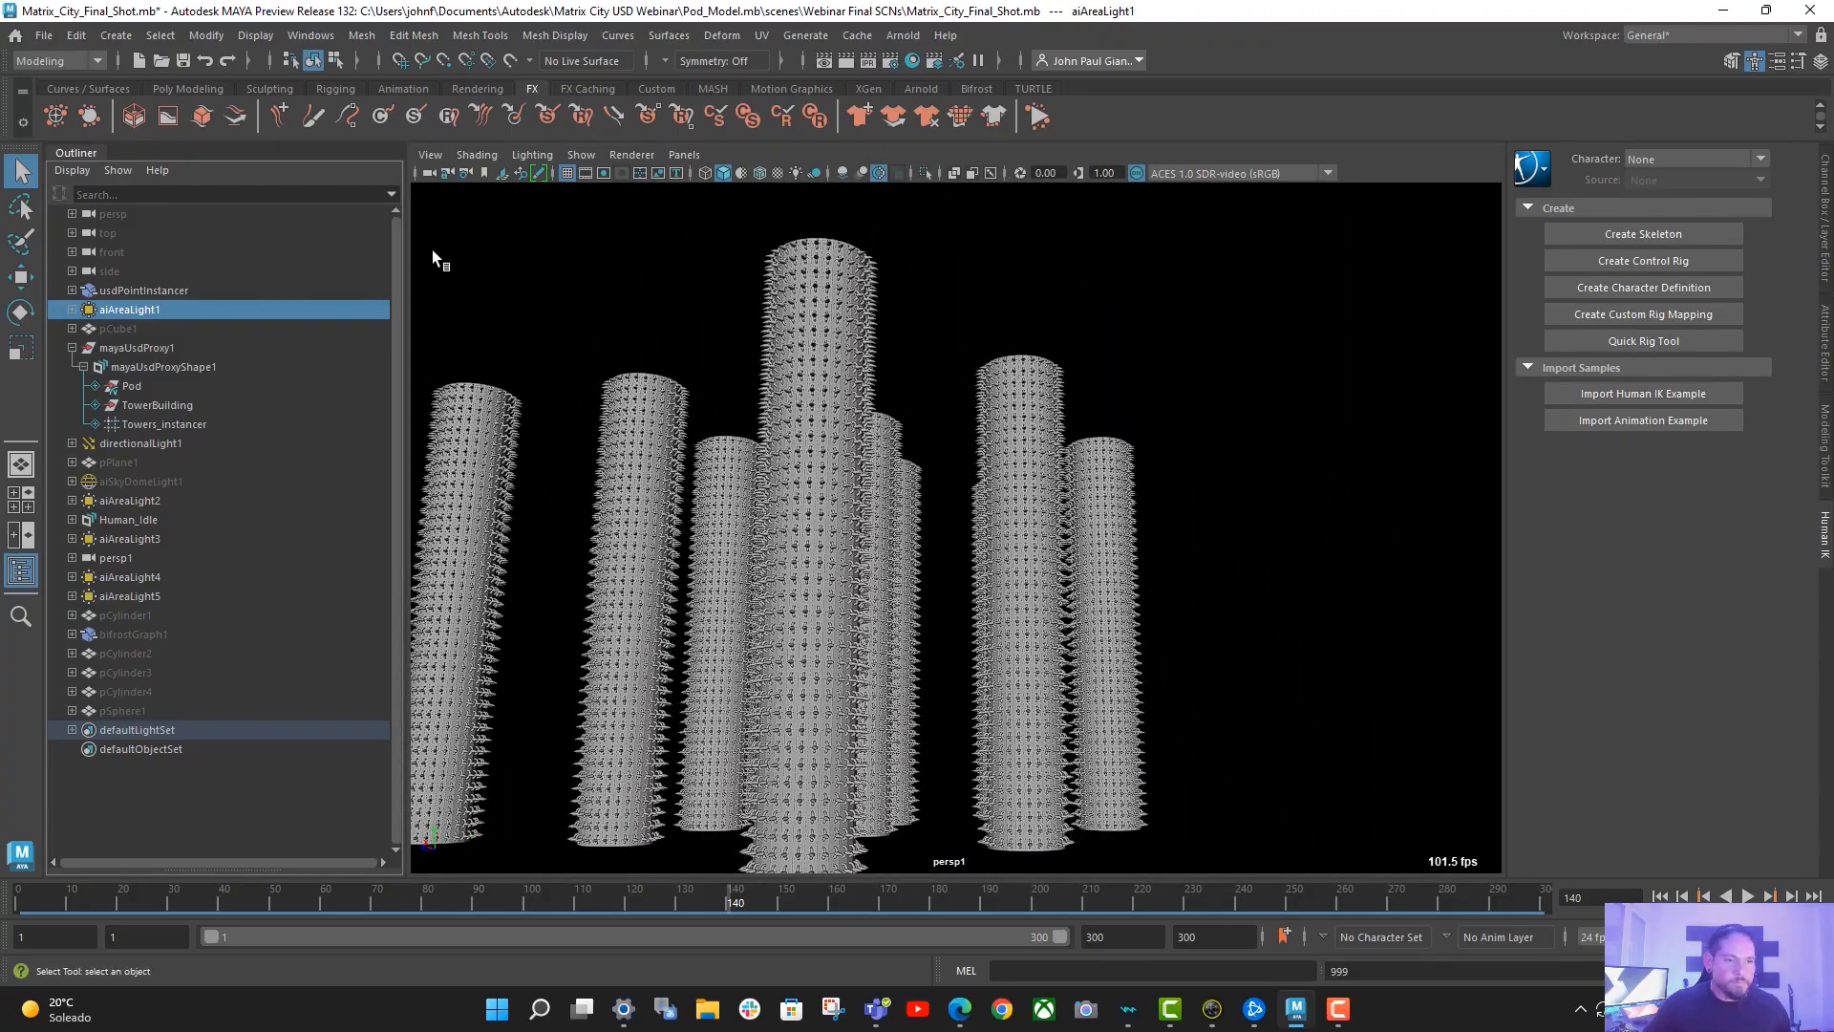
- Show lights in the viewport and inspect the selected area light's placement above the towers
click(580, 155)
click(621, 411)
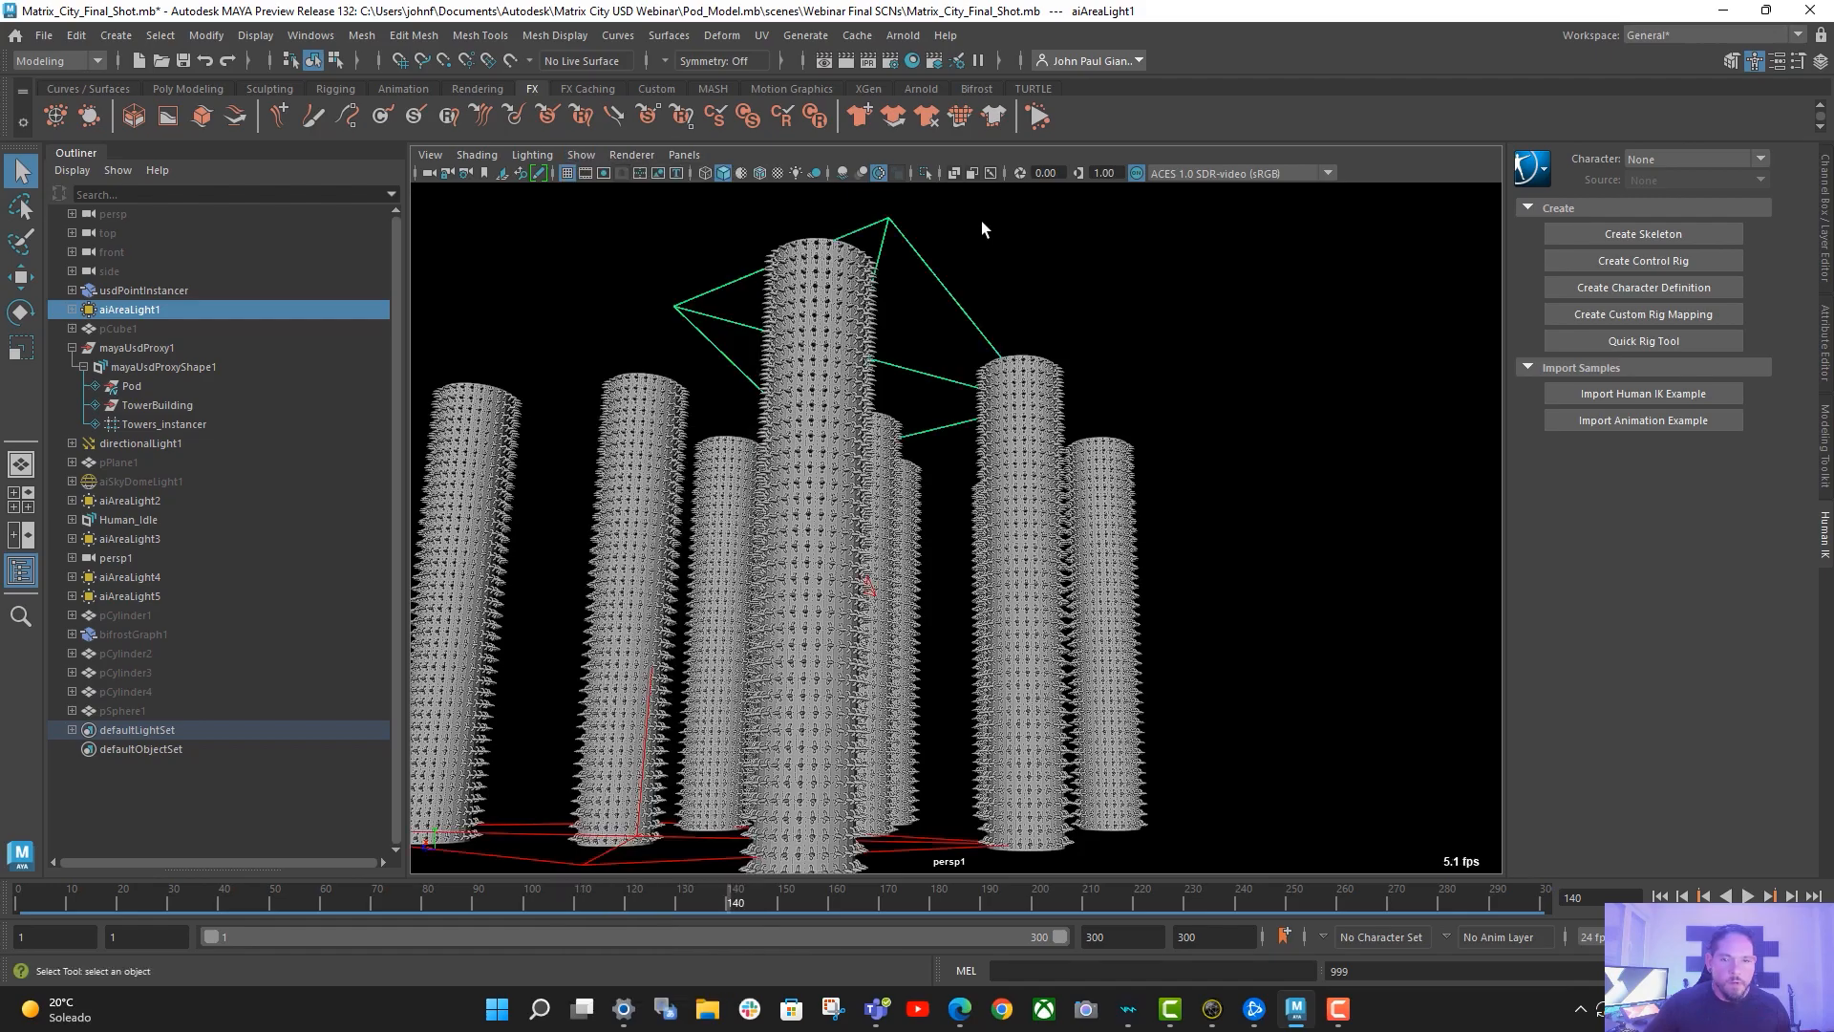
alt+drag(955, 287, 941, 310)
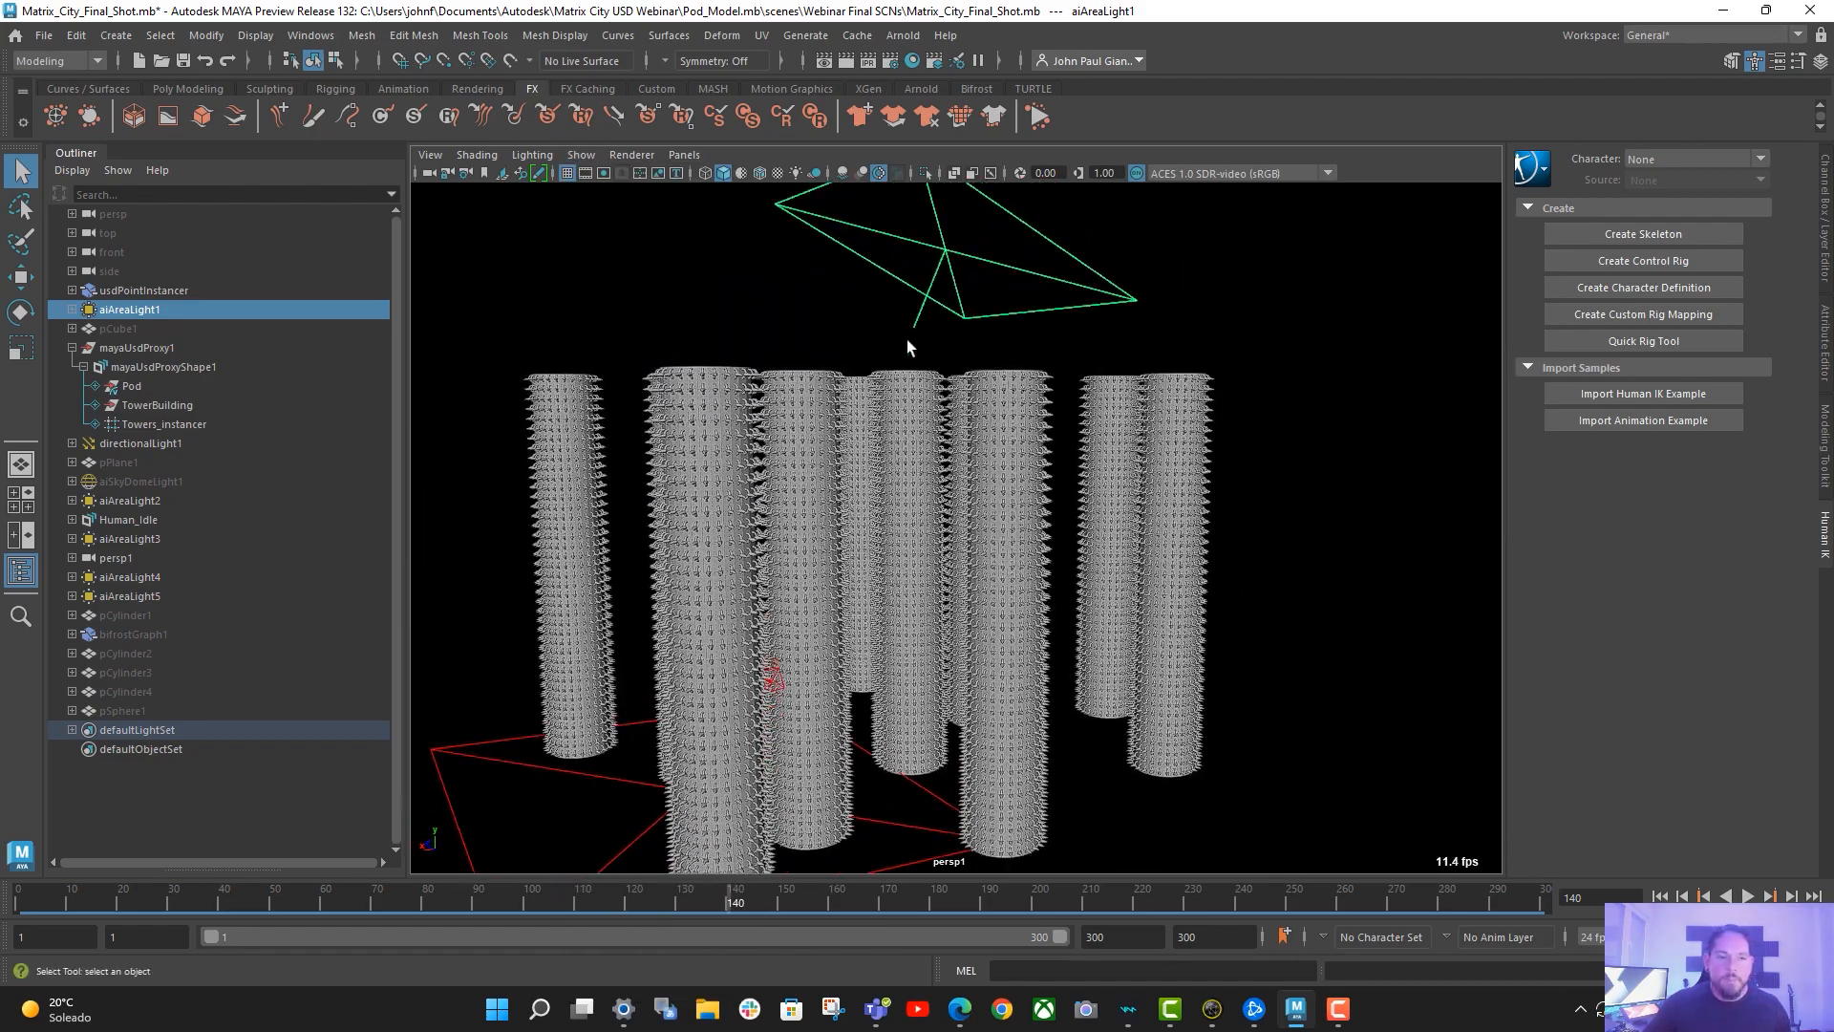
alt+drag(810, 403, 827, 374)
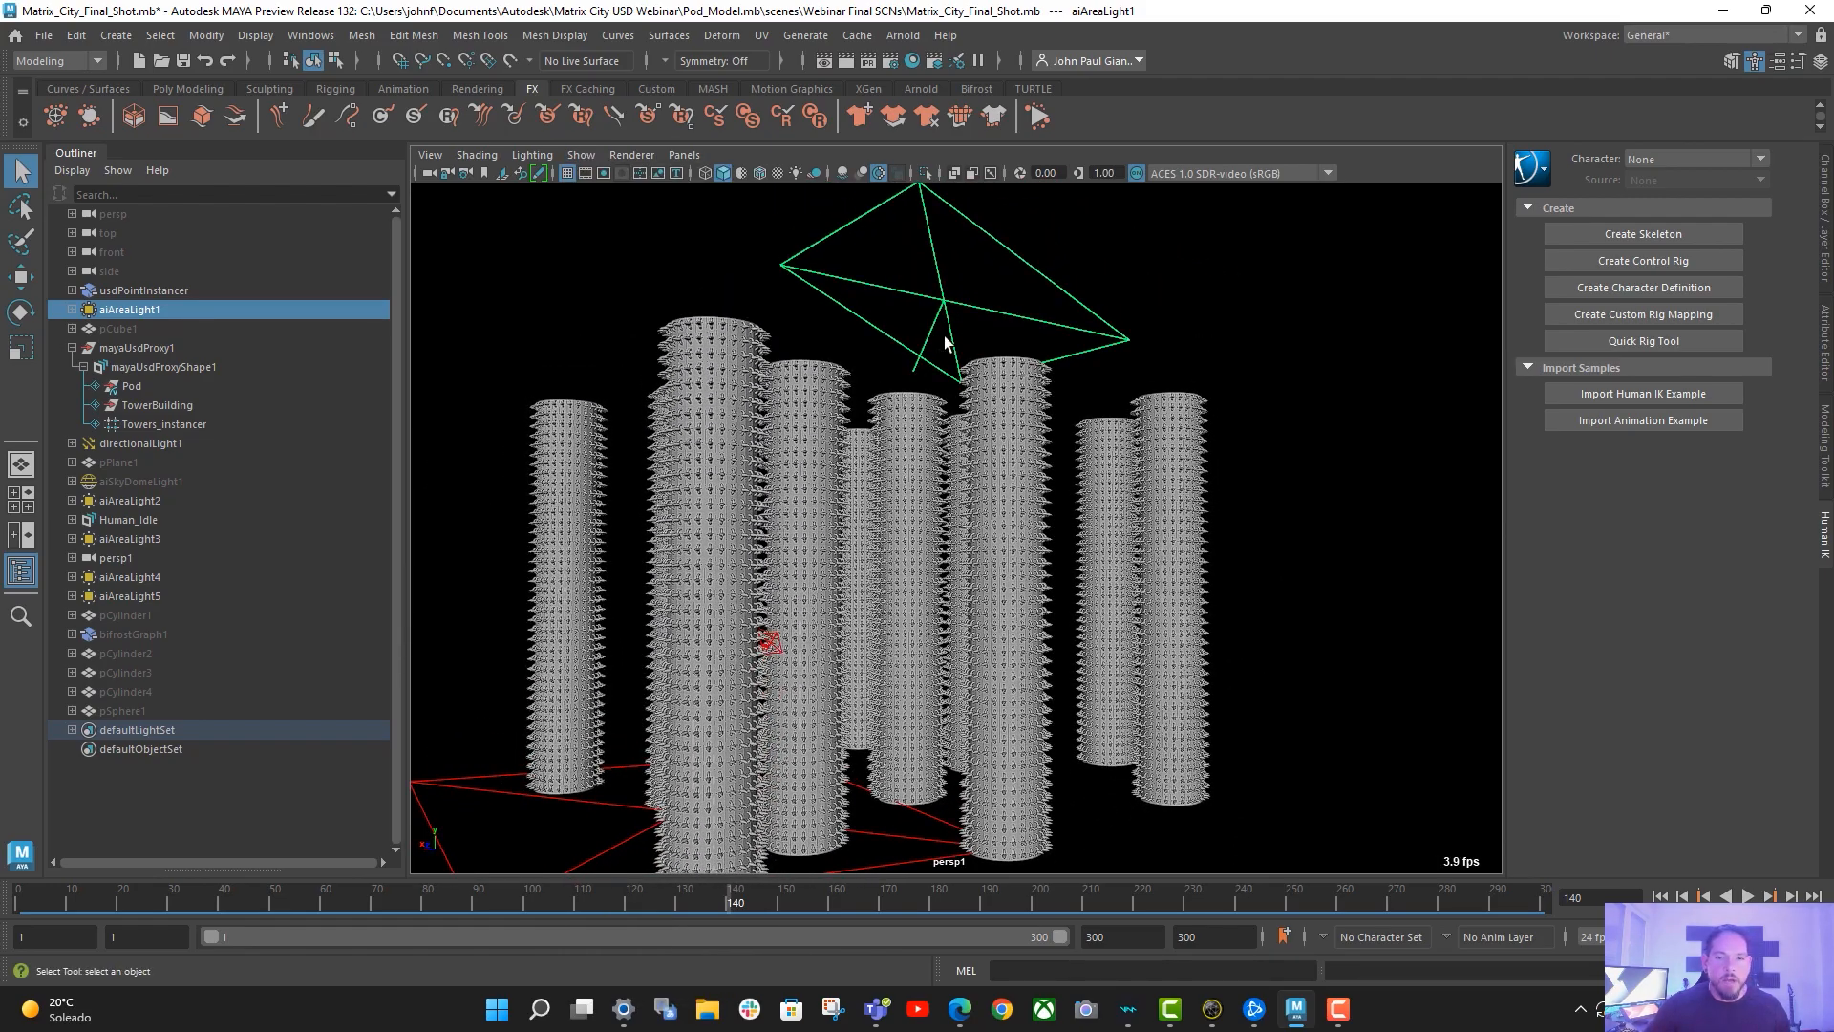
alt+drag(967, 355, 940, 436)
scroll(1022, 428, up, 5)
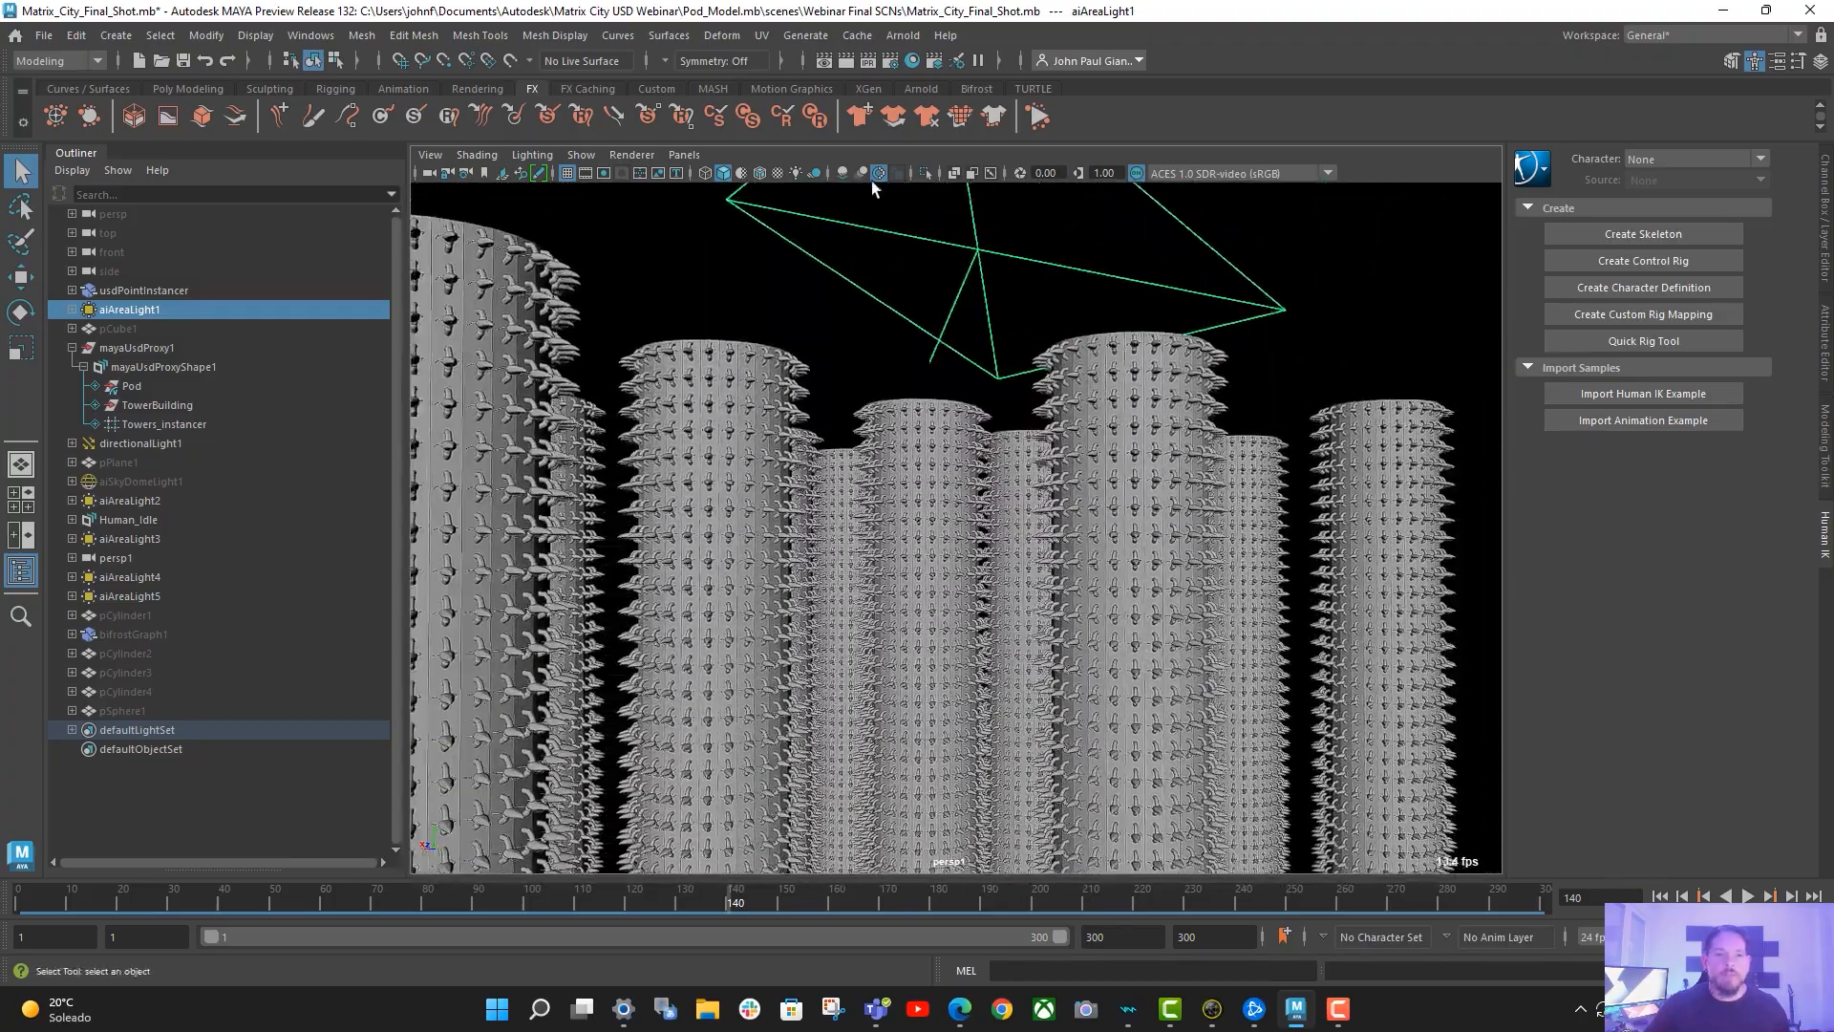
- Open the aiAtmosphereVolume attributes from the Arnold environment render settings, and close the render settings
click(890, 65)
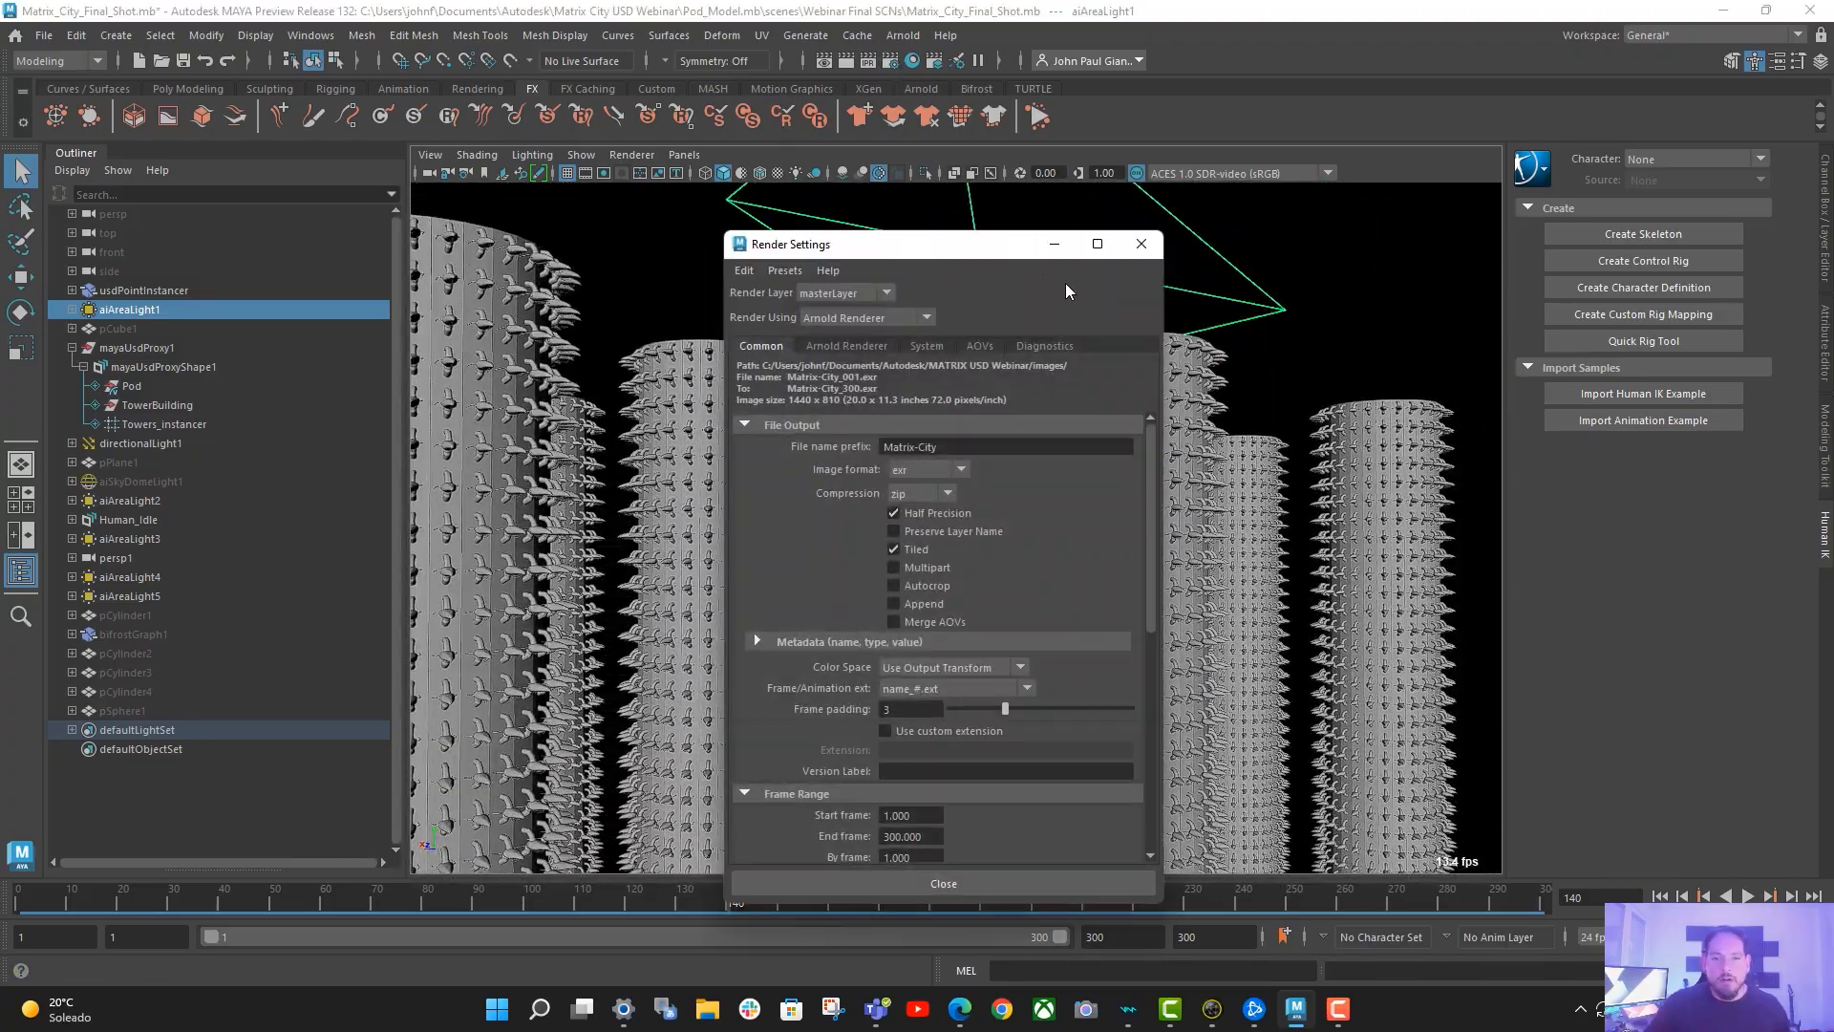
drag(1003, 220, 1041, 188)
click(977, 288)
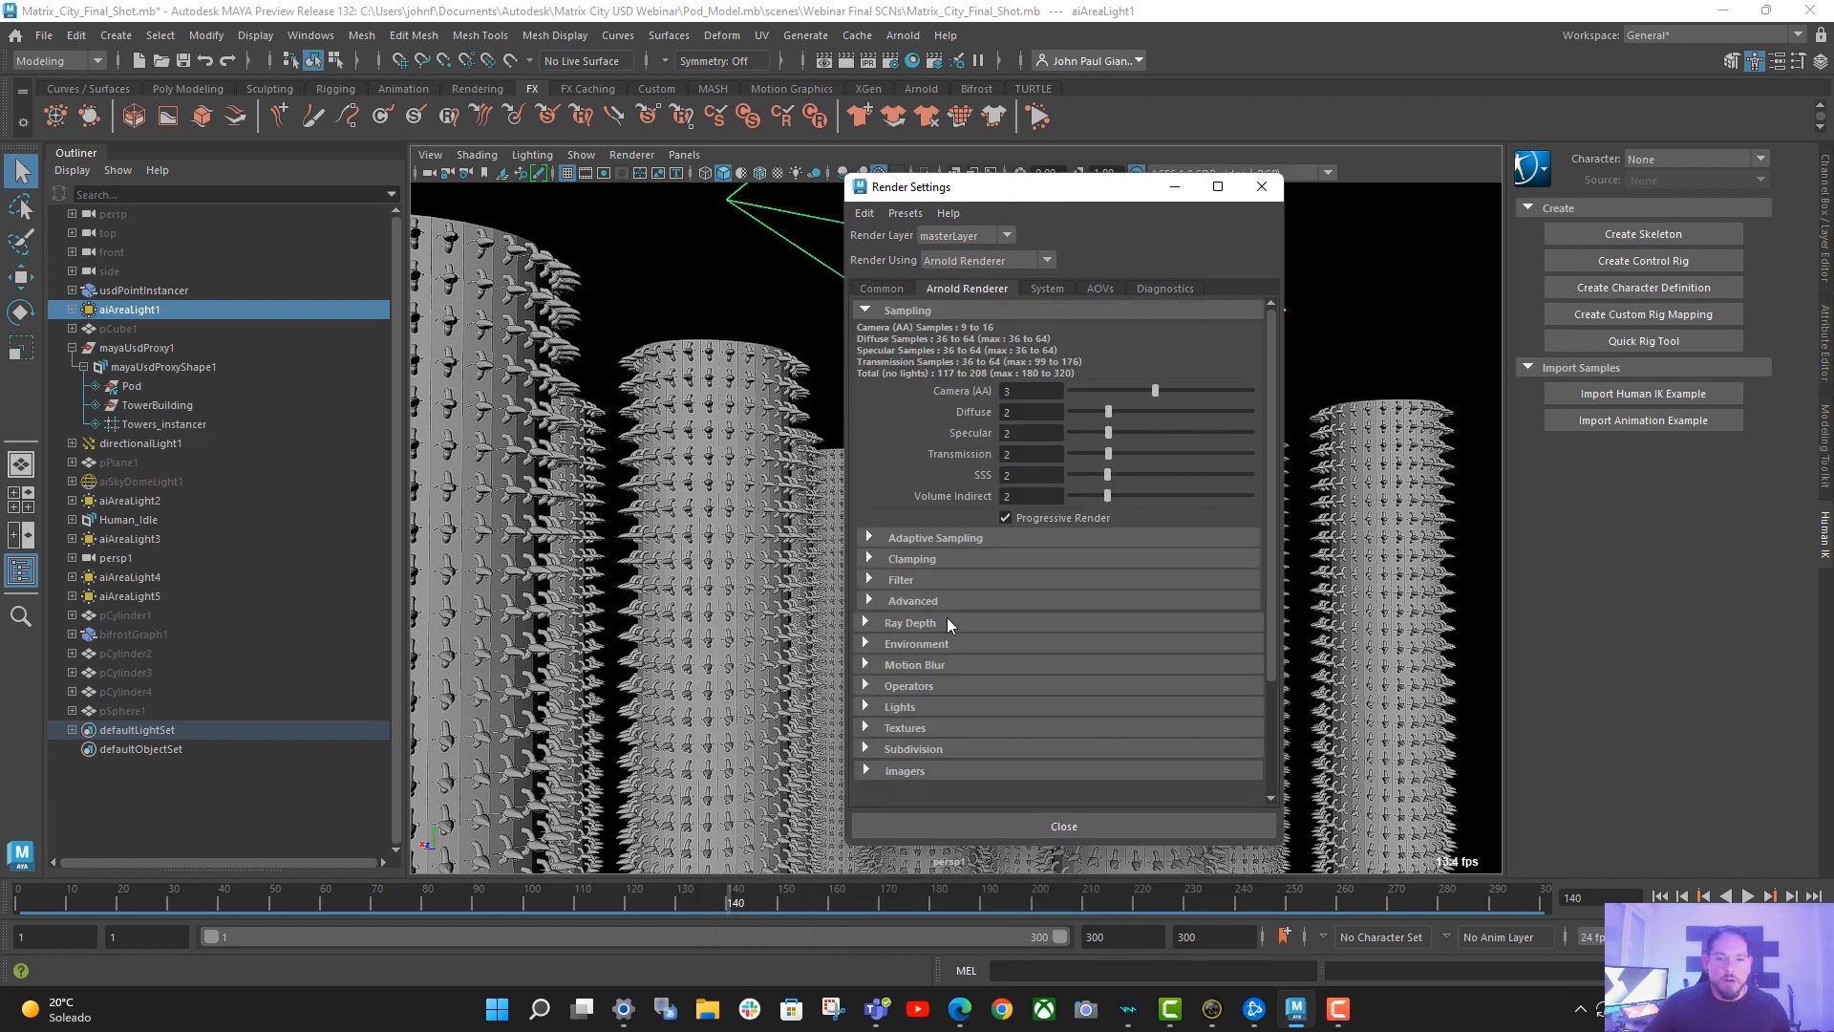
scroll(1086, 674, down, 3)
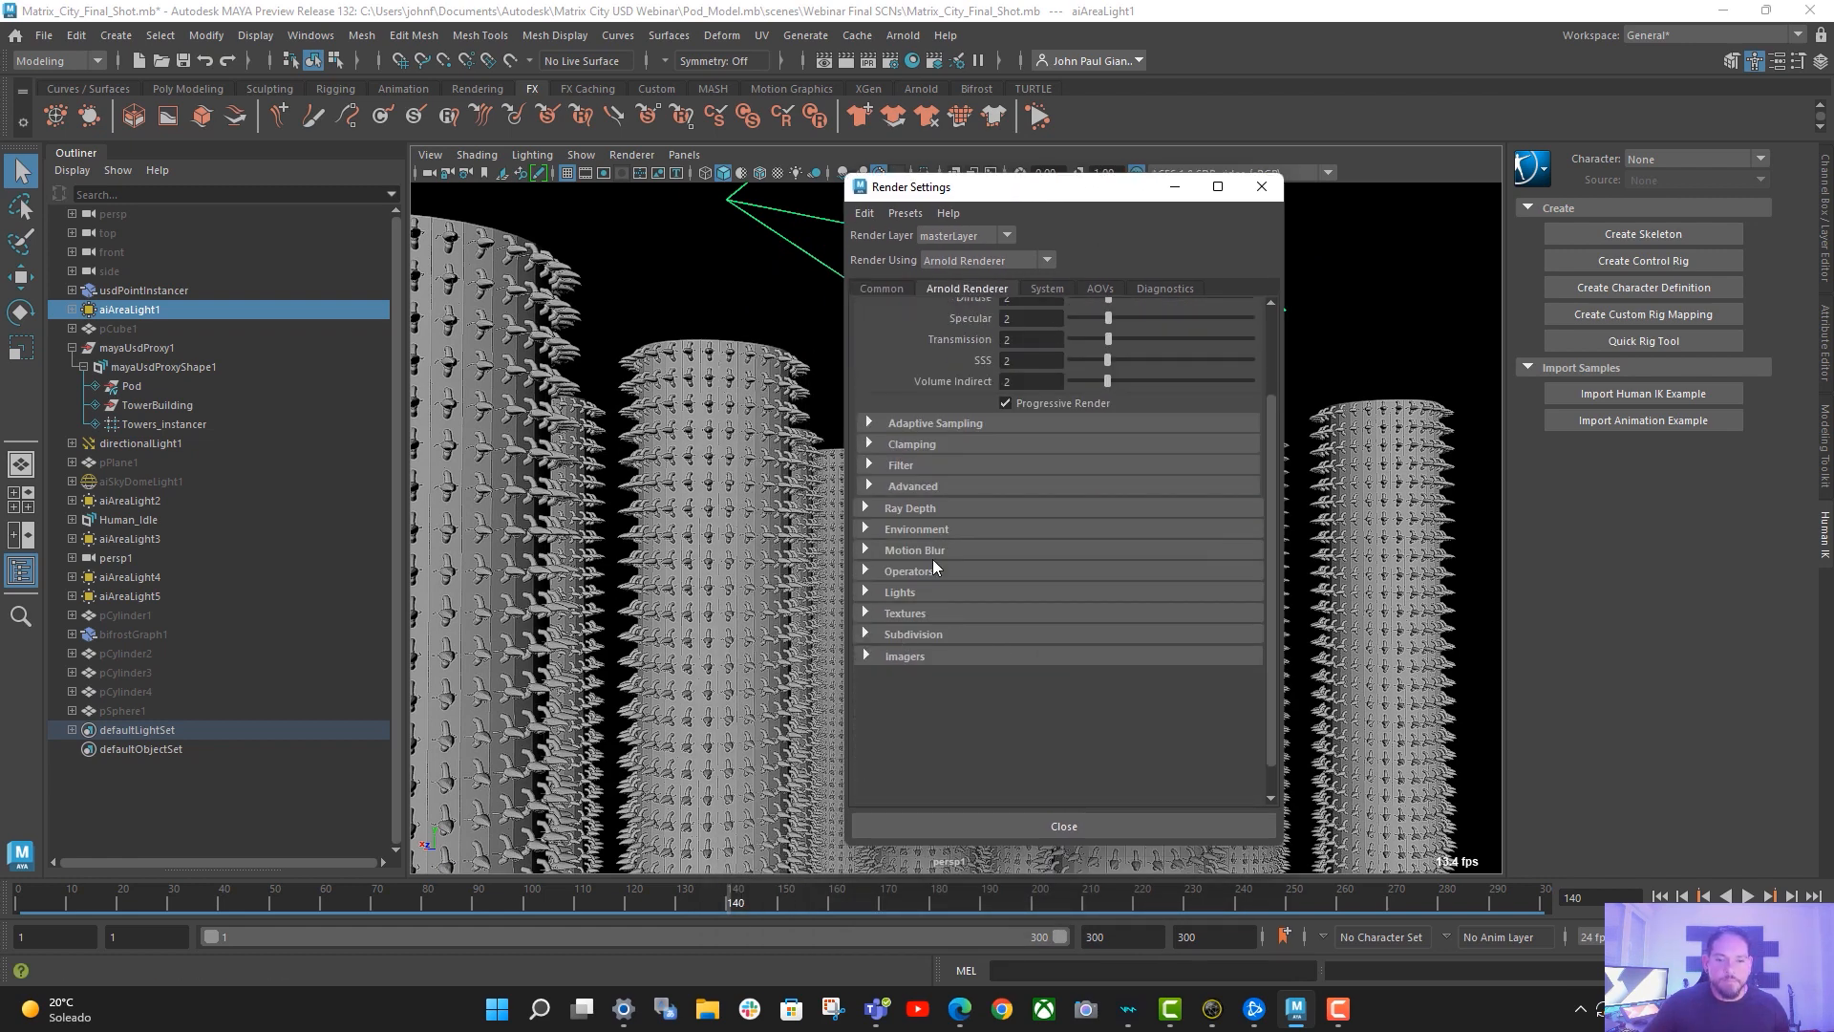
click(936, 529)
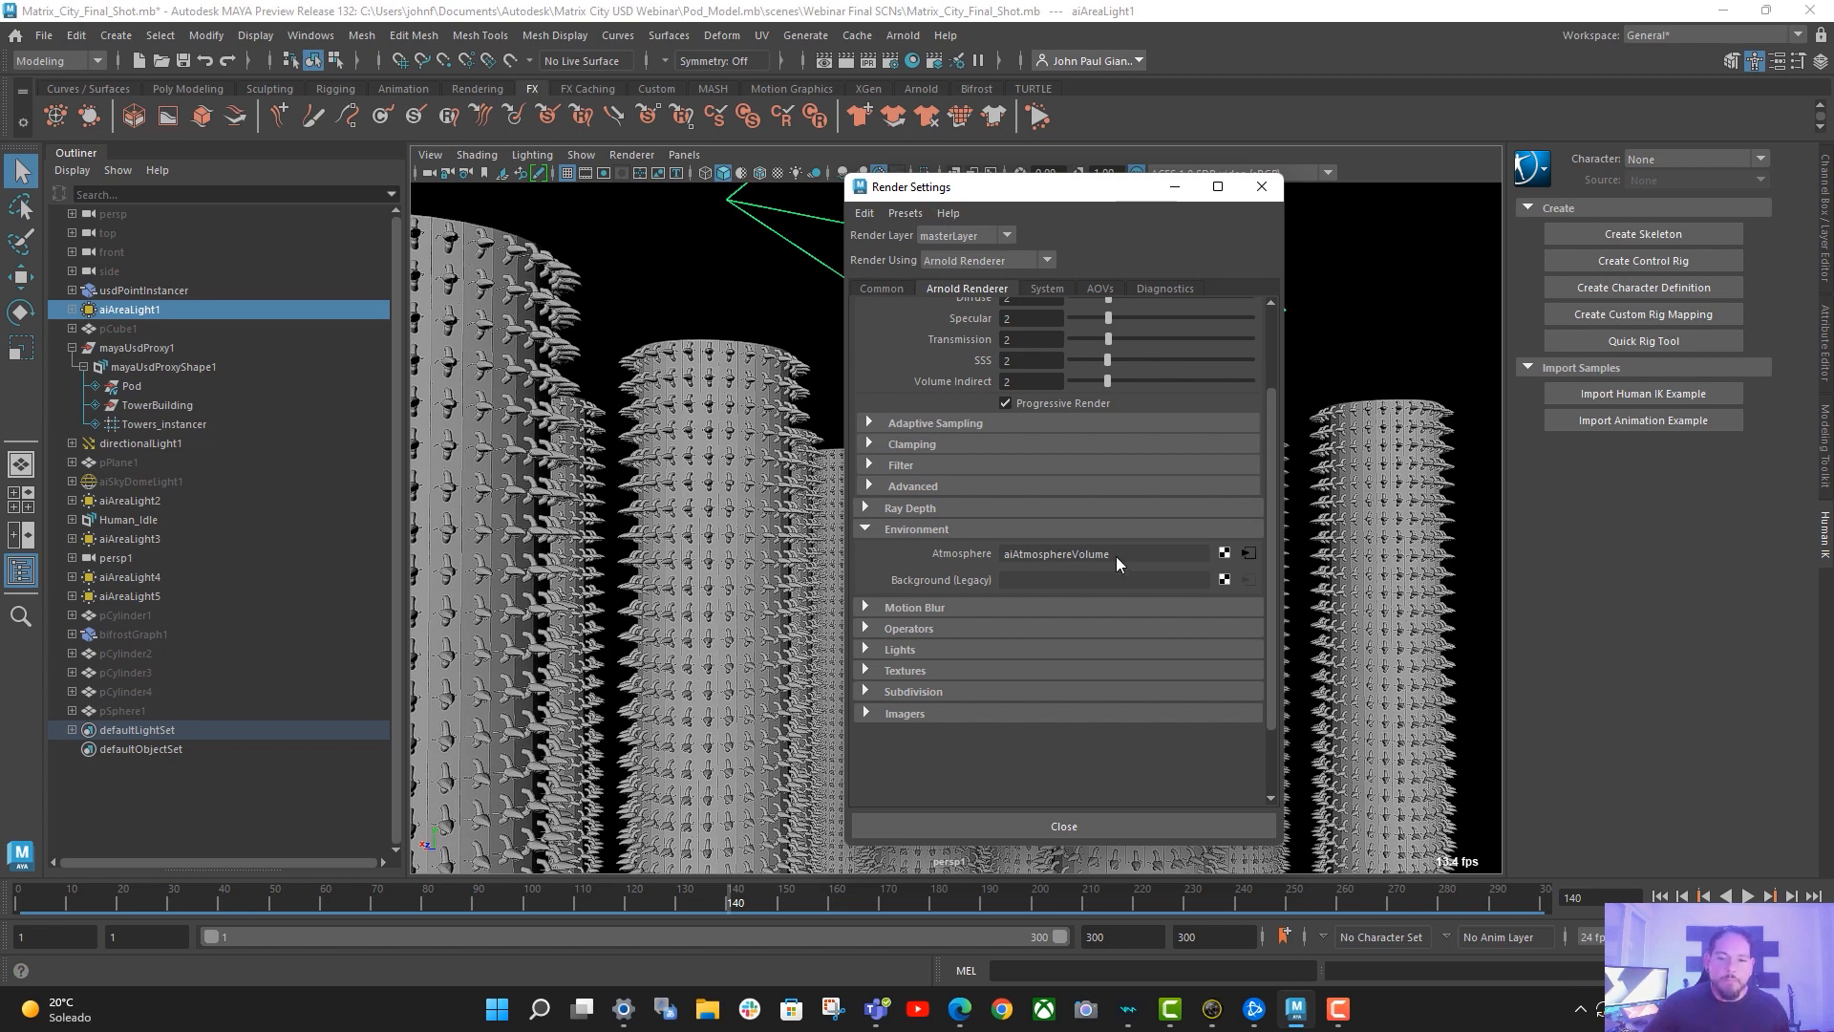
click(1250, 556)
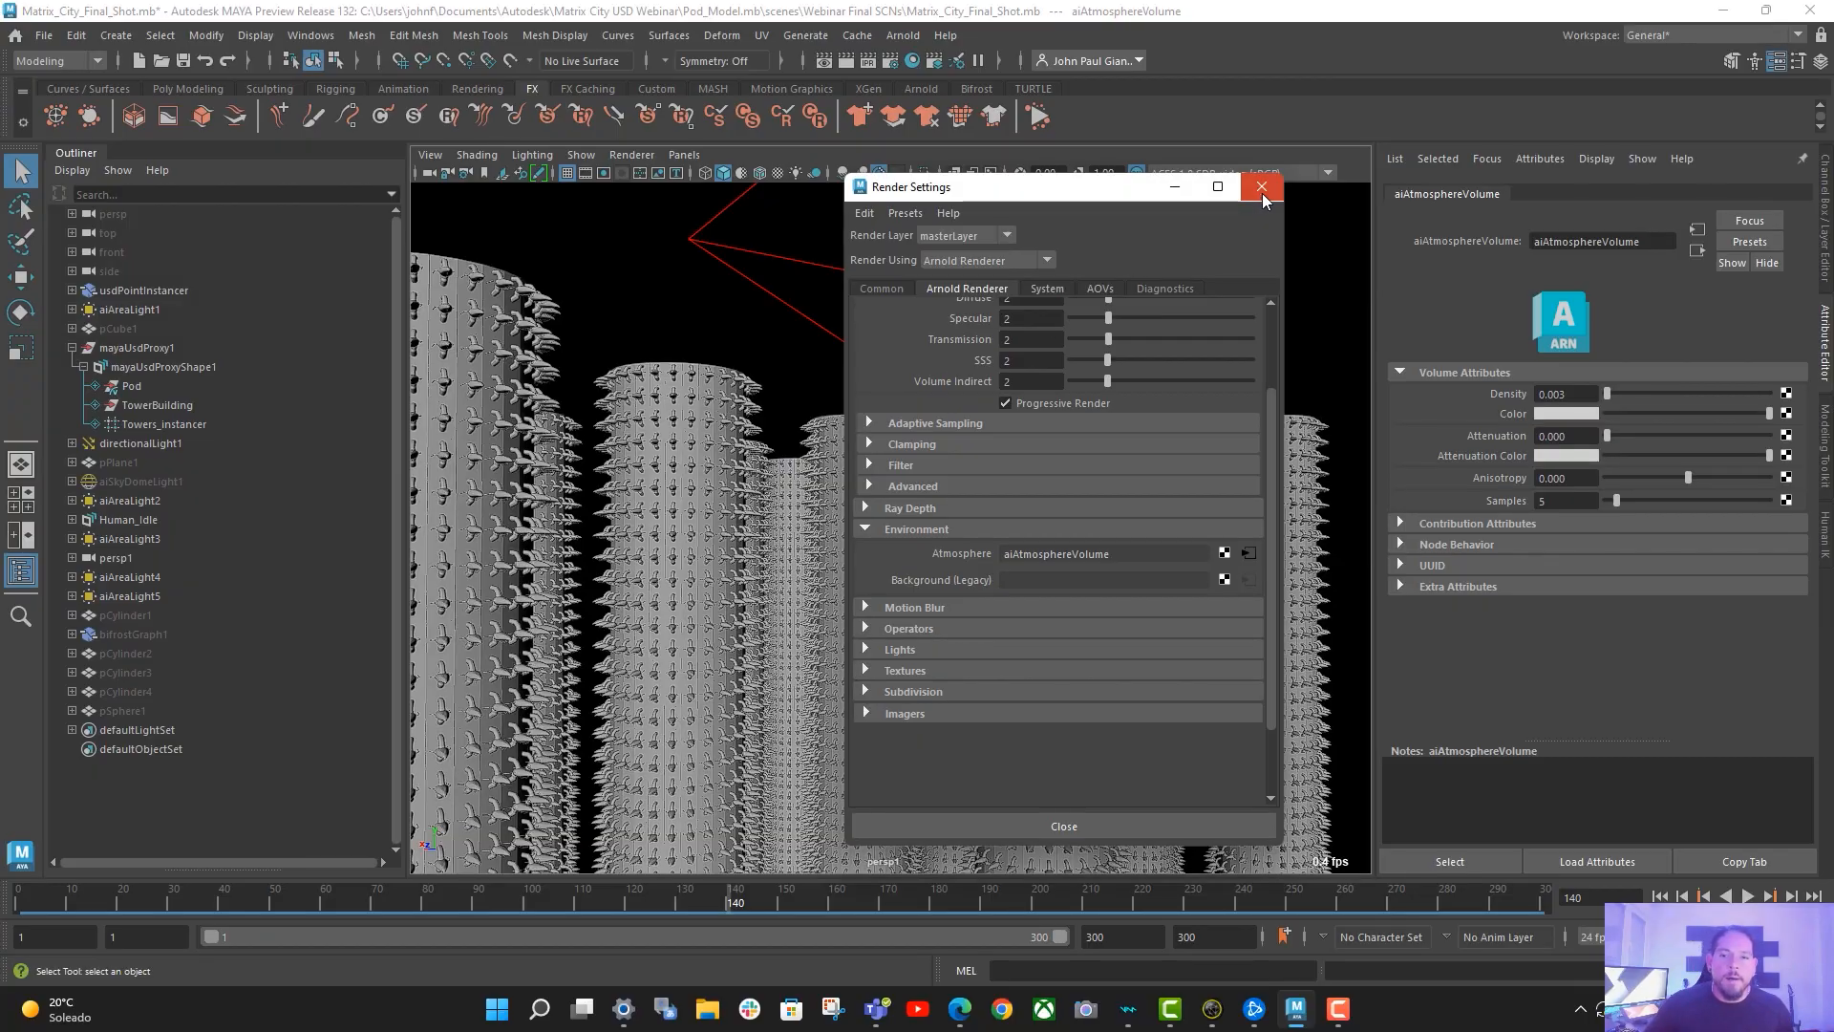
click(1280, 184)
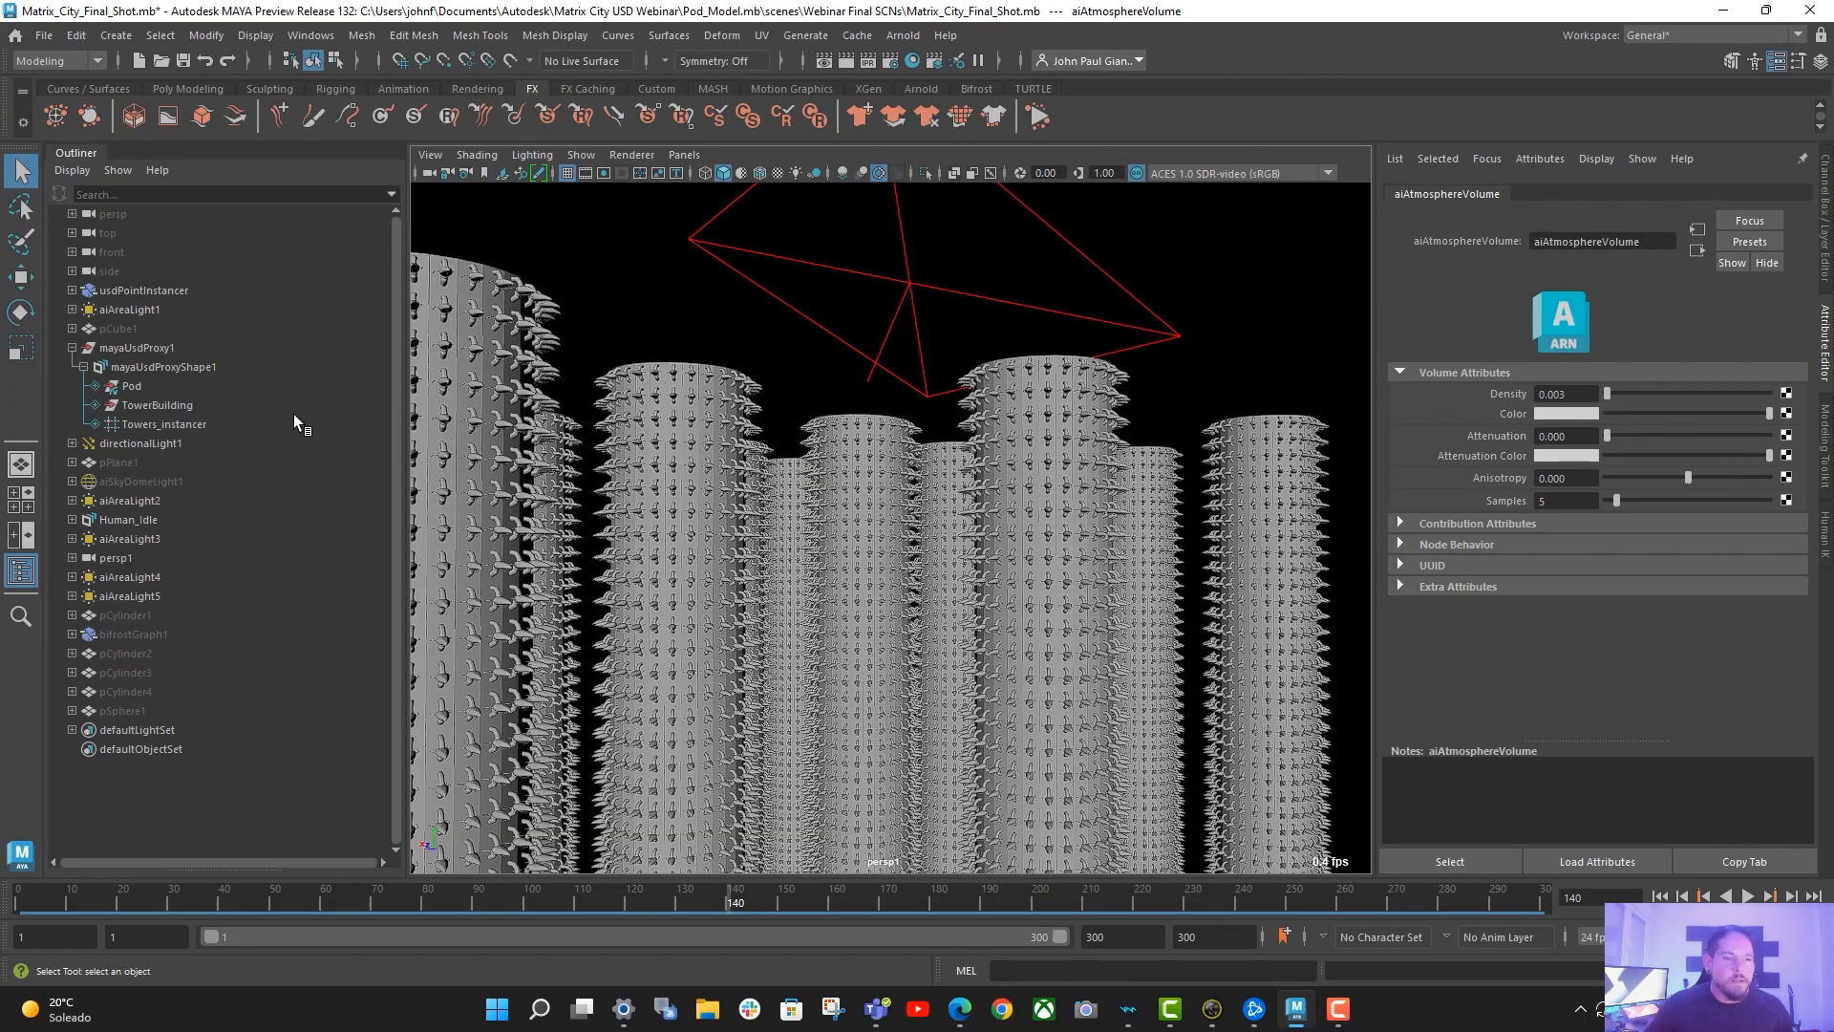
- Select directionalLight1 to view its attributes, and frame aiAreaLight3 to examine its placement among the pods
click(143, 443)
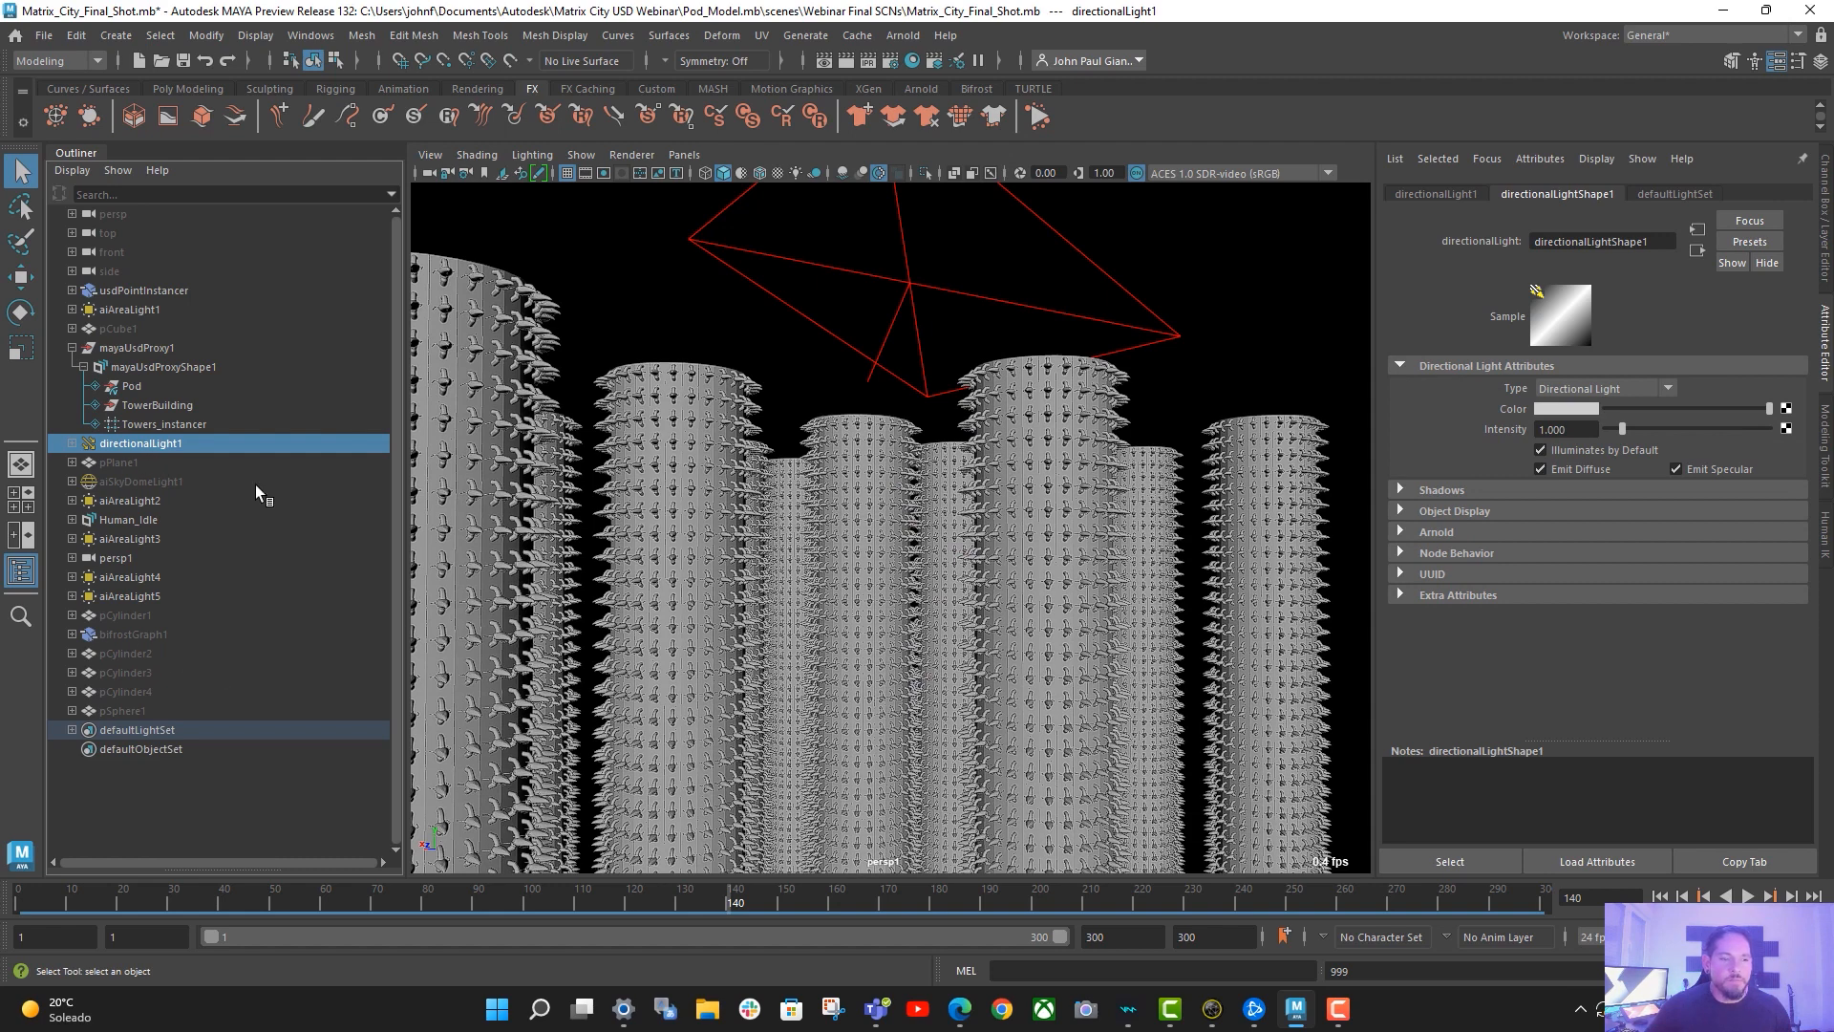
alt+right_drag(903, 580, 248, 573)
alt+middle_drag(705, 695, 708, 659)
alt+drag(741, 651, 750, 729)
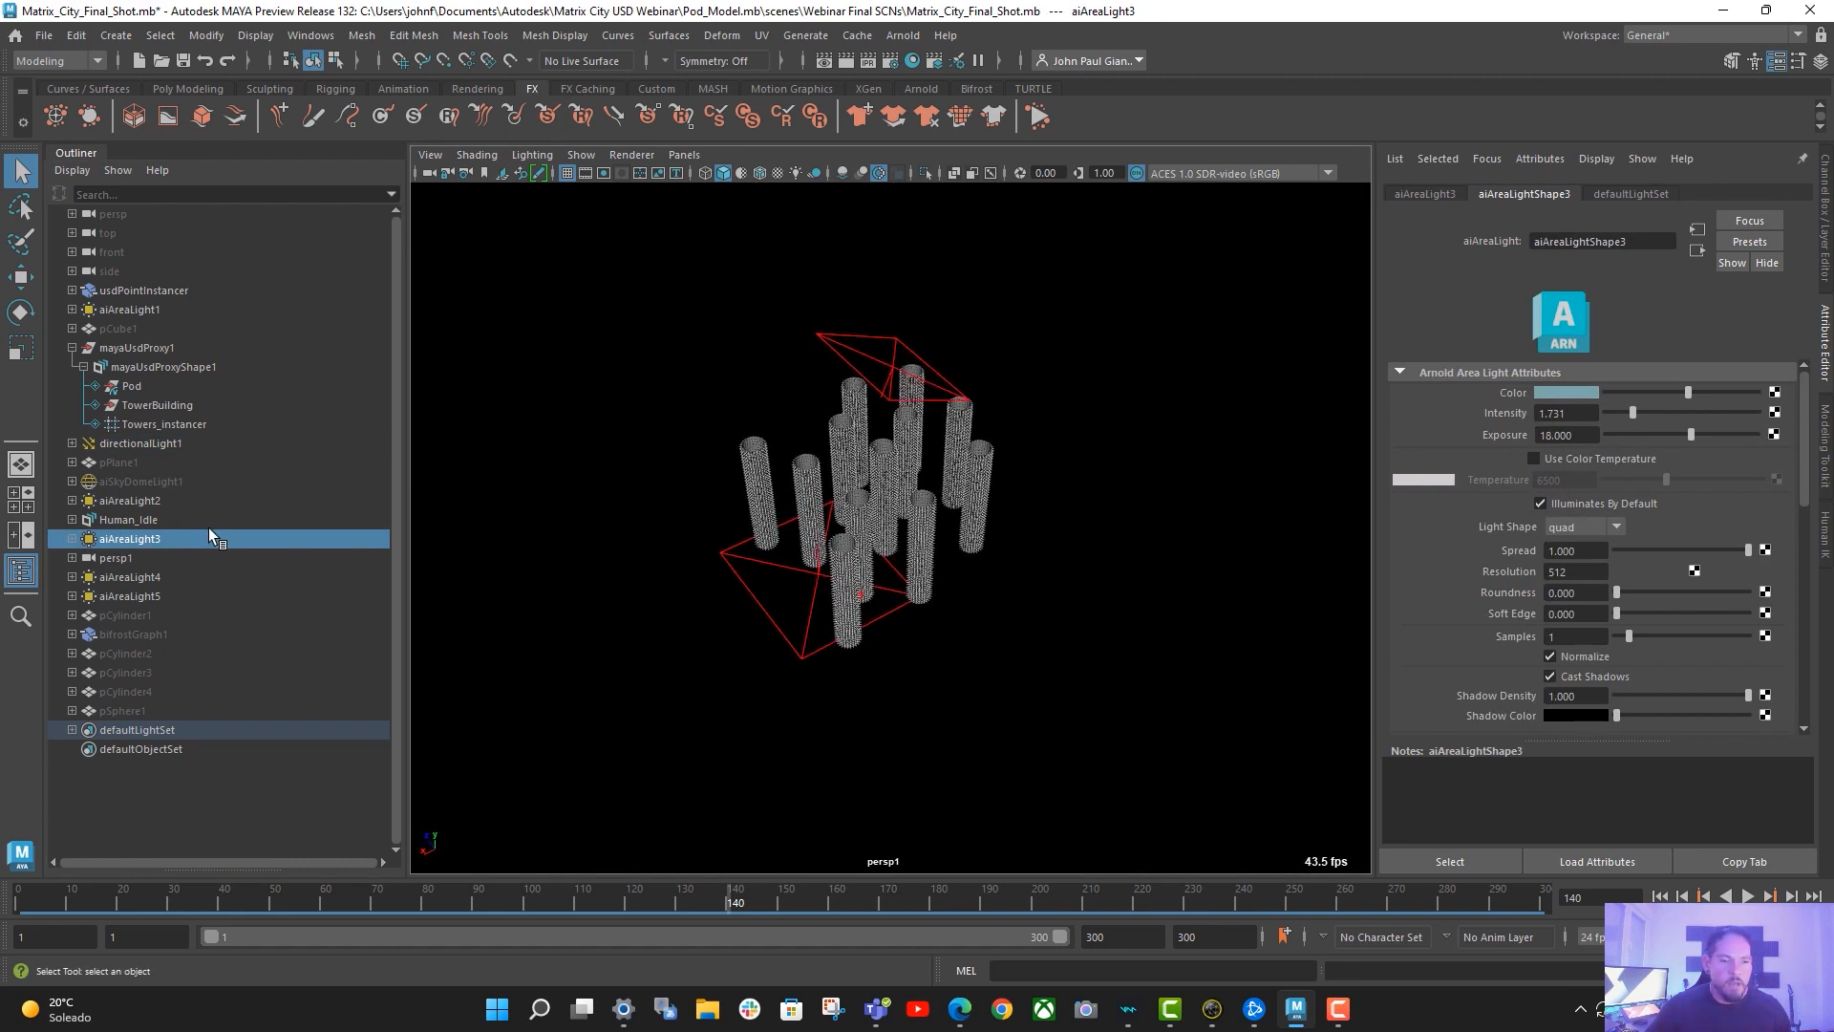
click(124, 561)
click(159, 541)
key(f)
alt+drag(1022, 628, 1009, 576)
- Select aiAreaLight4 and review its visibility settings and light filter
click(143, 579)
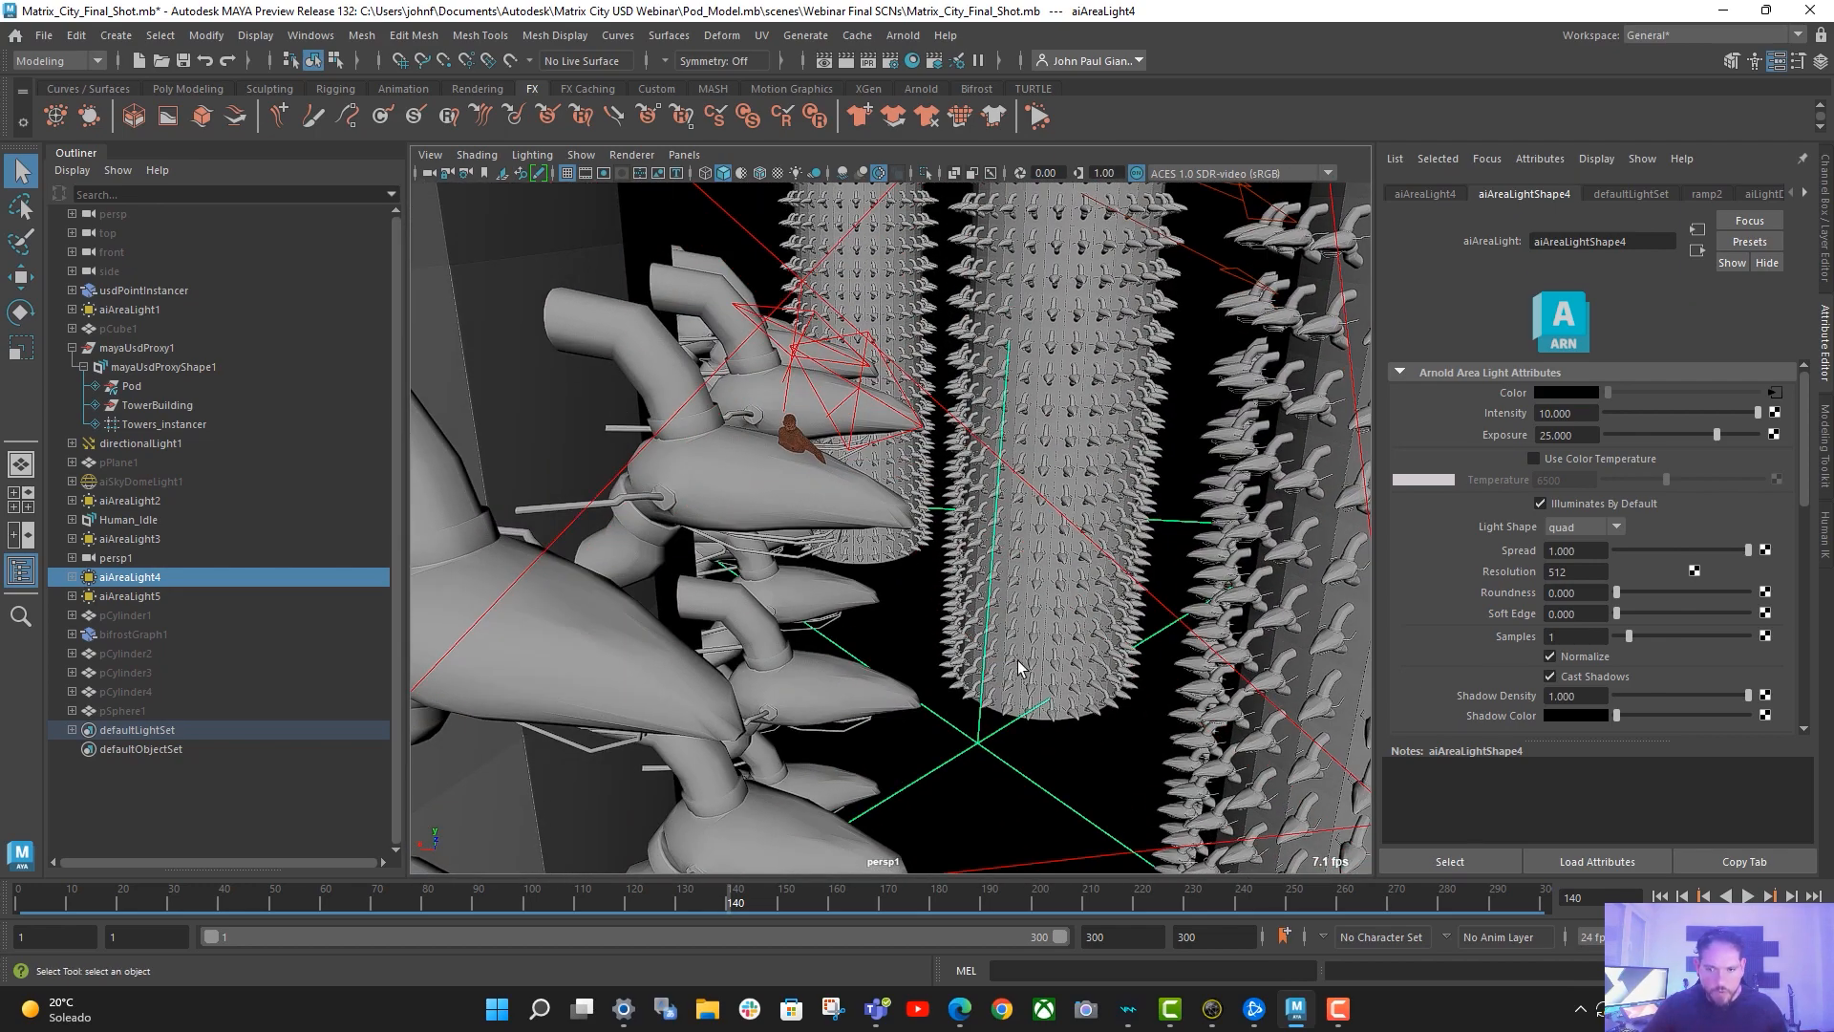
scroll(1662, 549, down, 10)
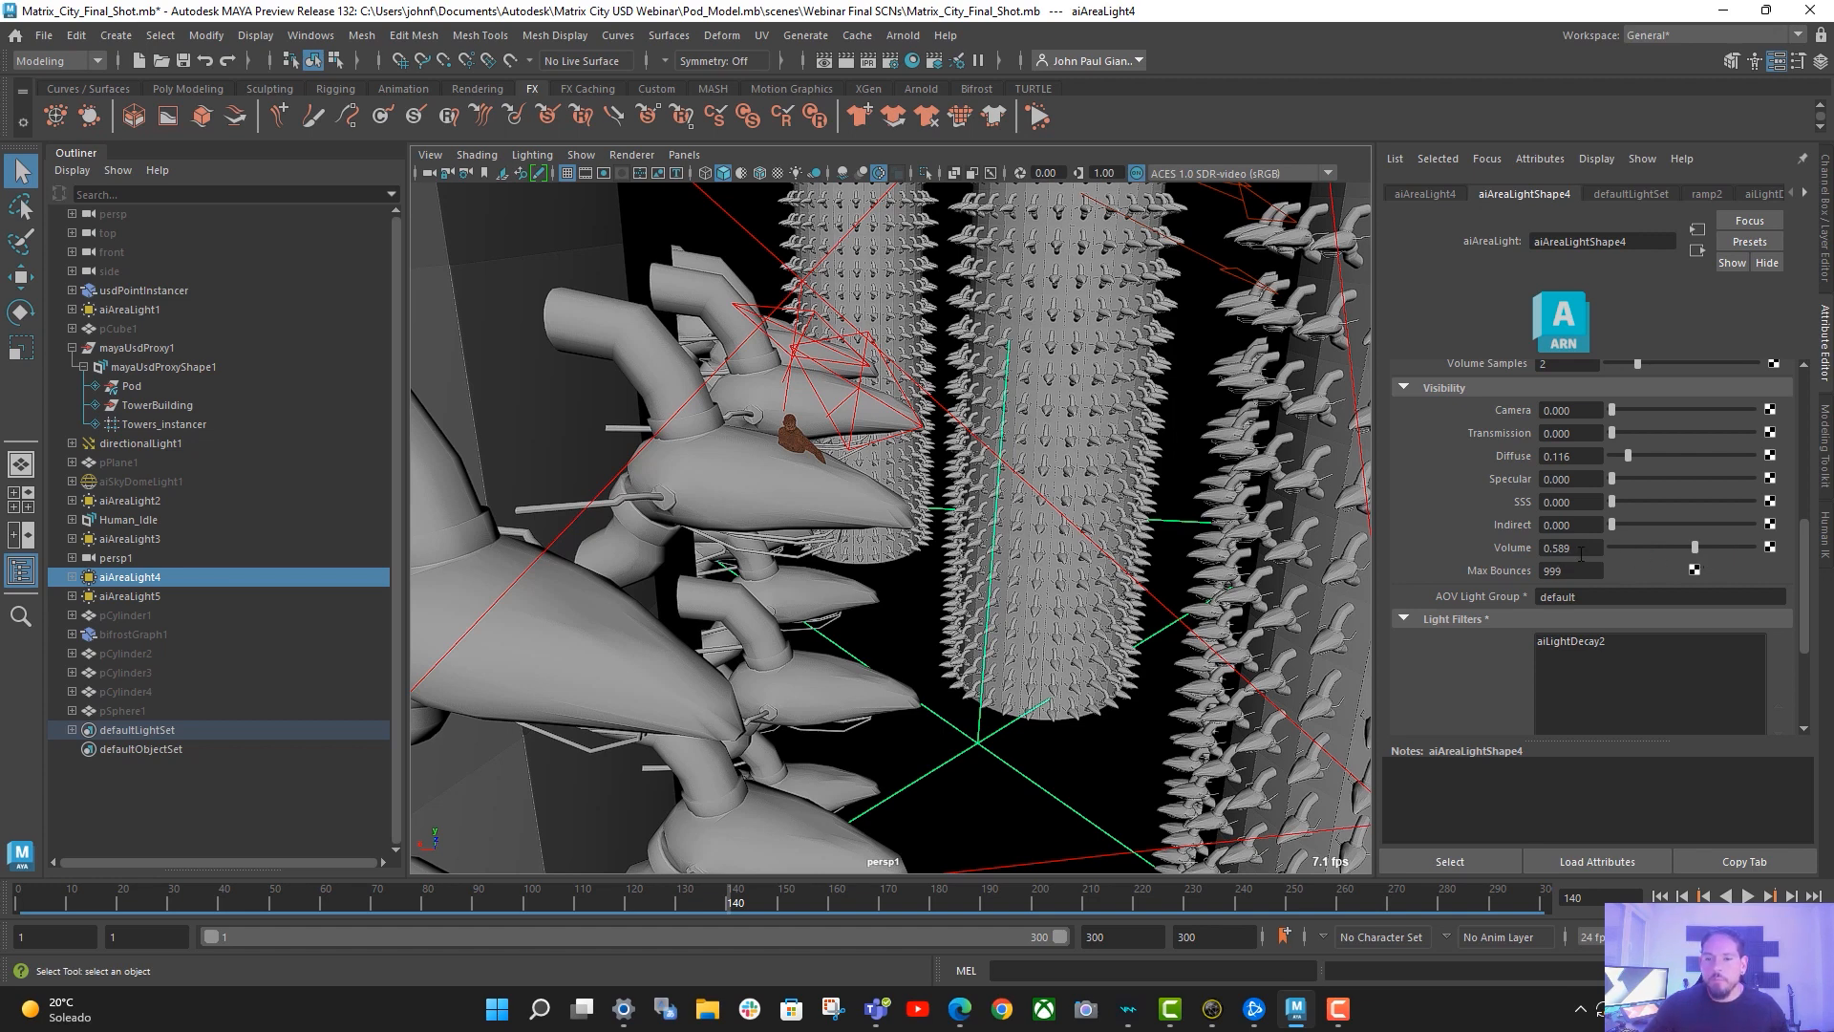
scroll(976, 533, up, 3)
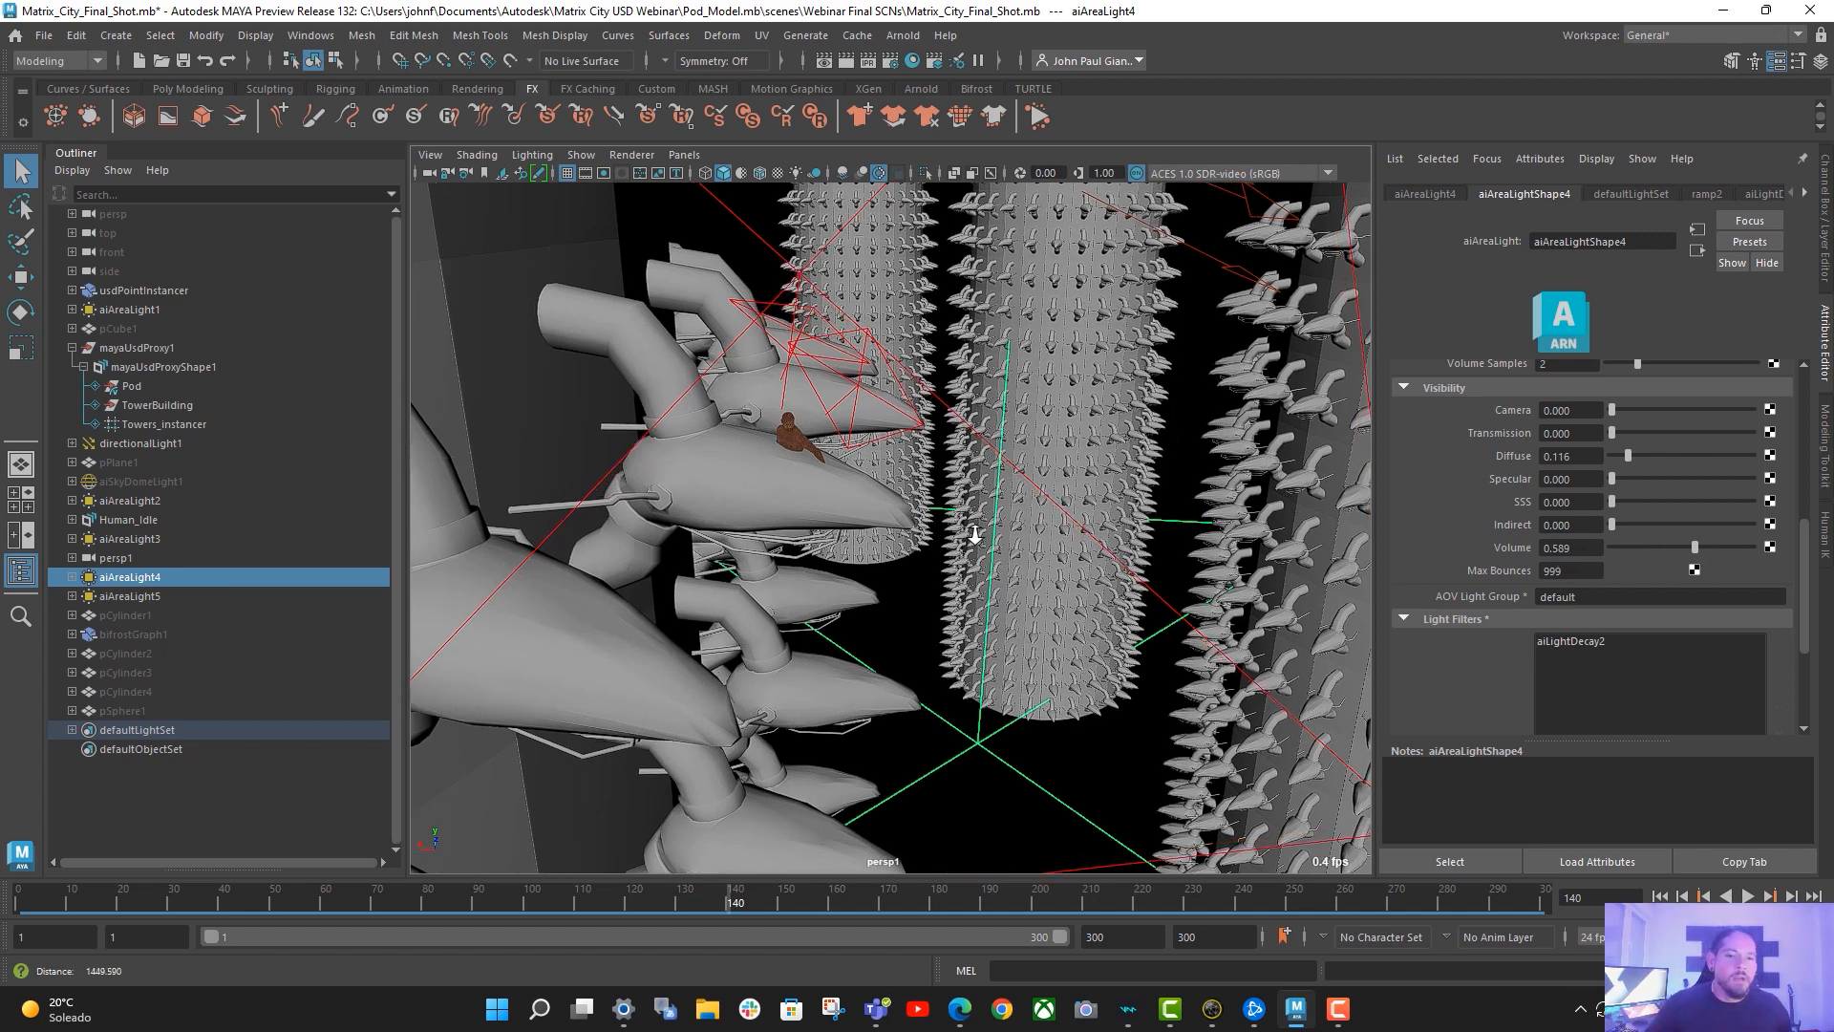
- Select aiAreaLight5 and aiAreaLight3 in turn and examine how they are placed around the human's pod
click(130, 596)
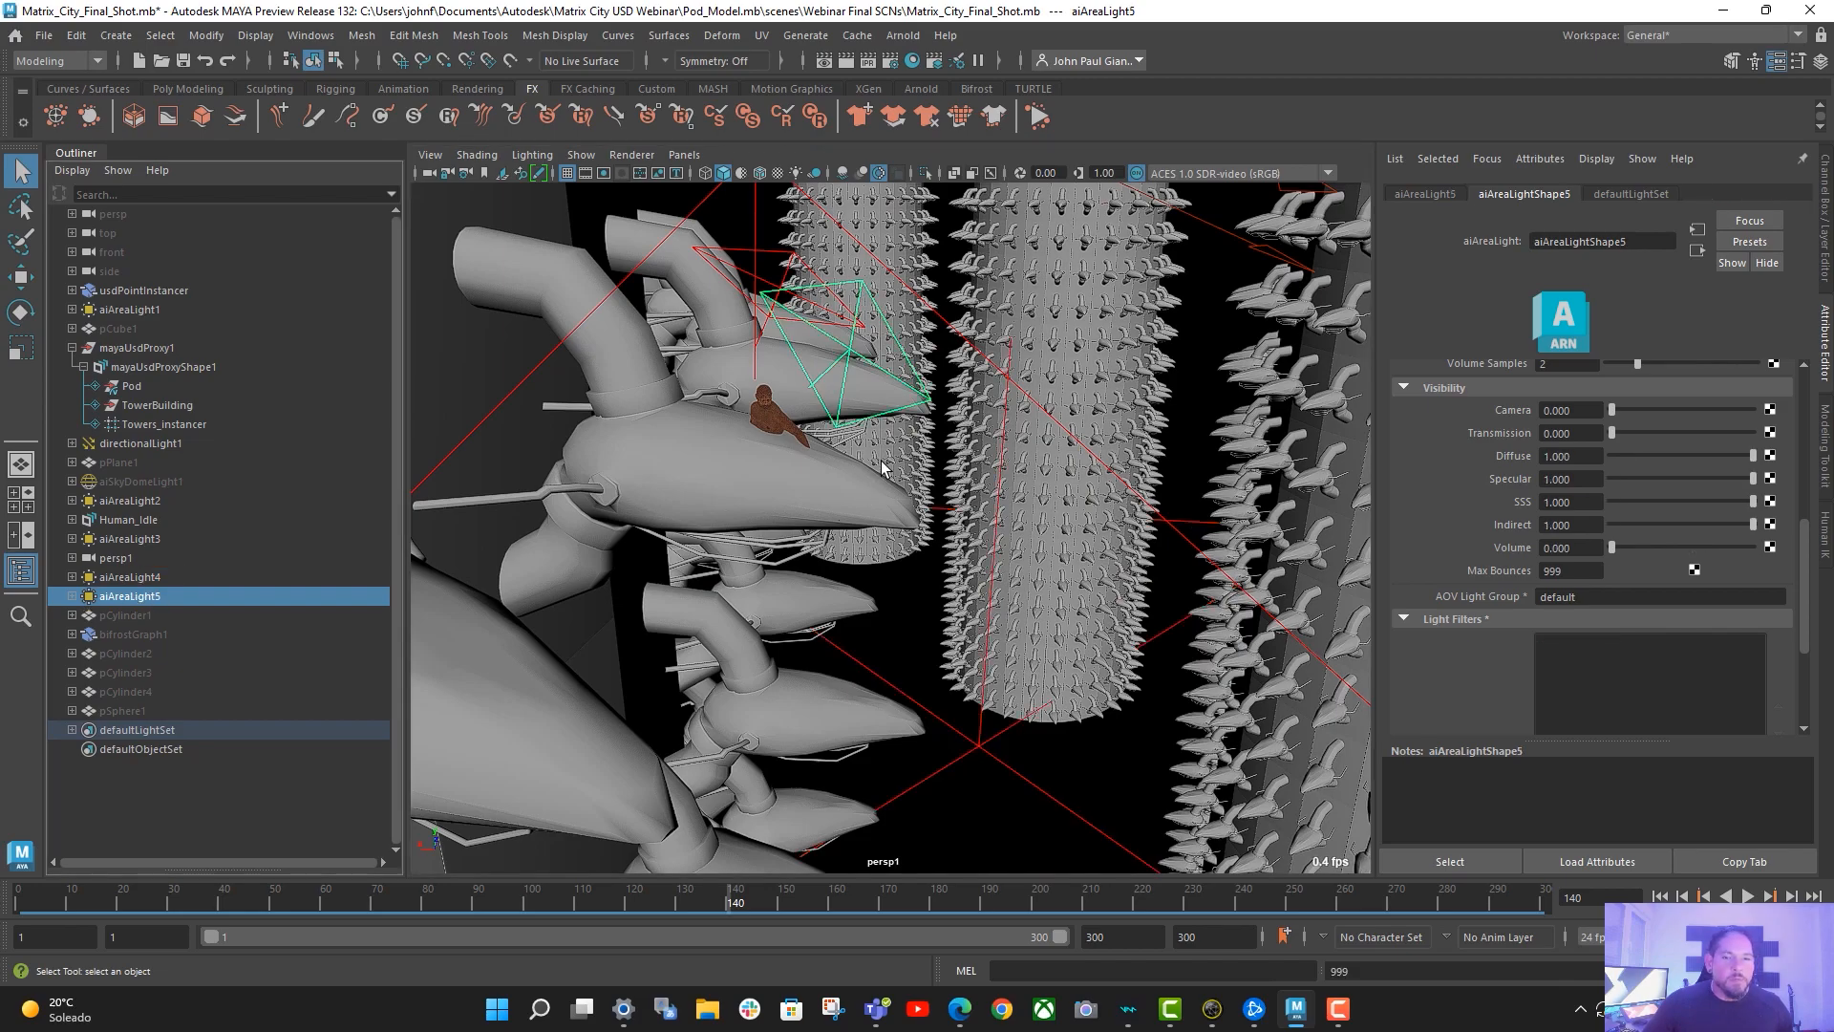
alt+drag(883, 468, 1050, 581)
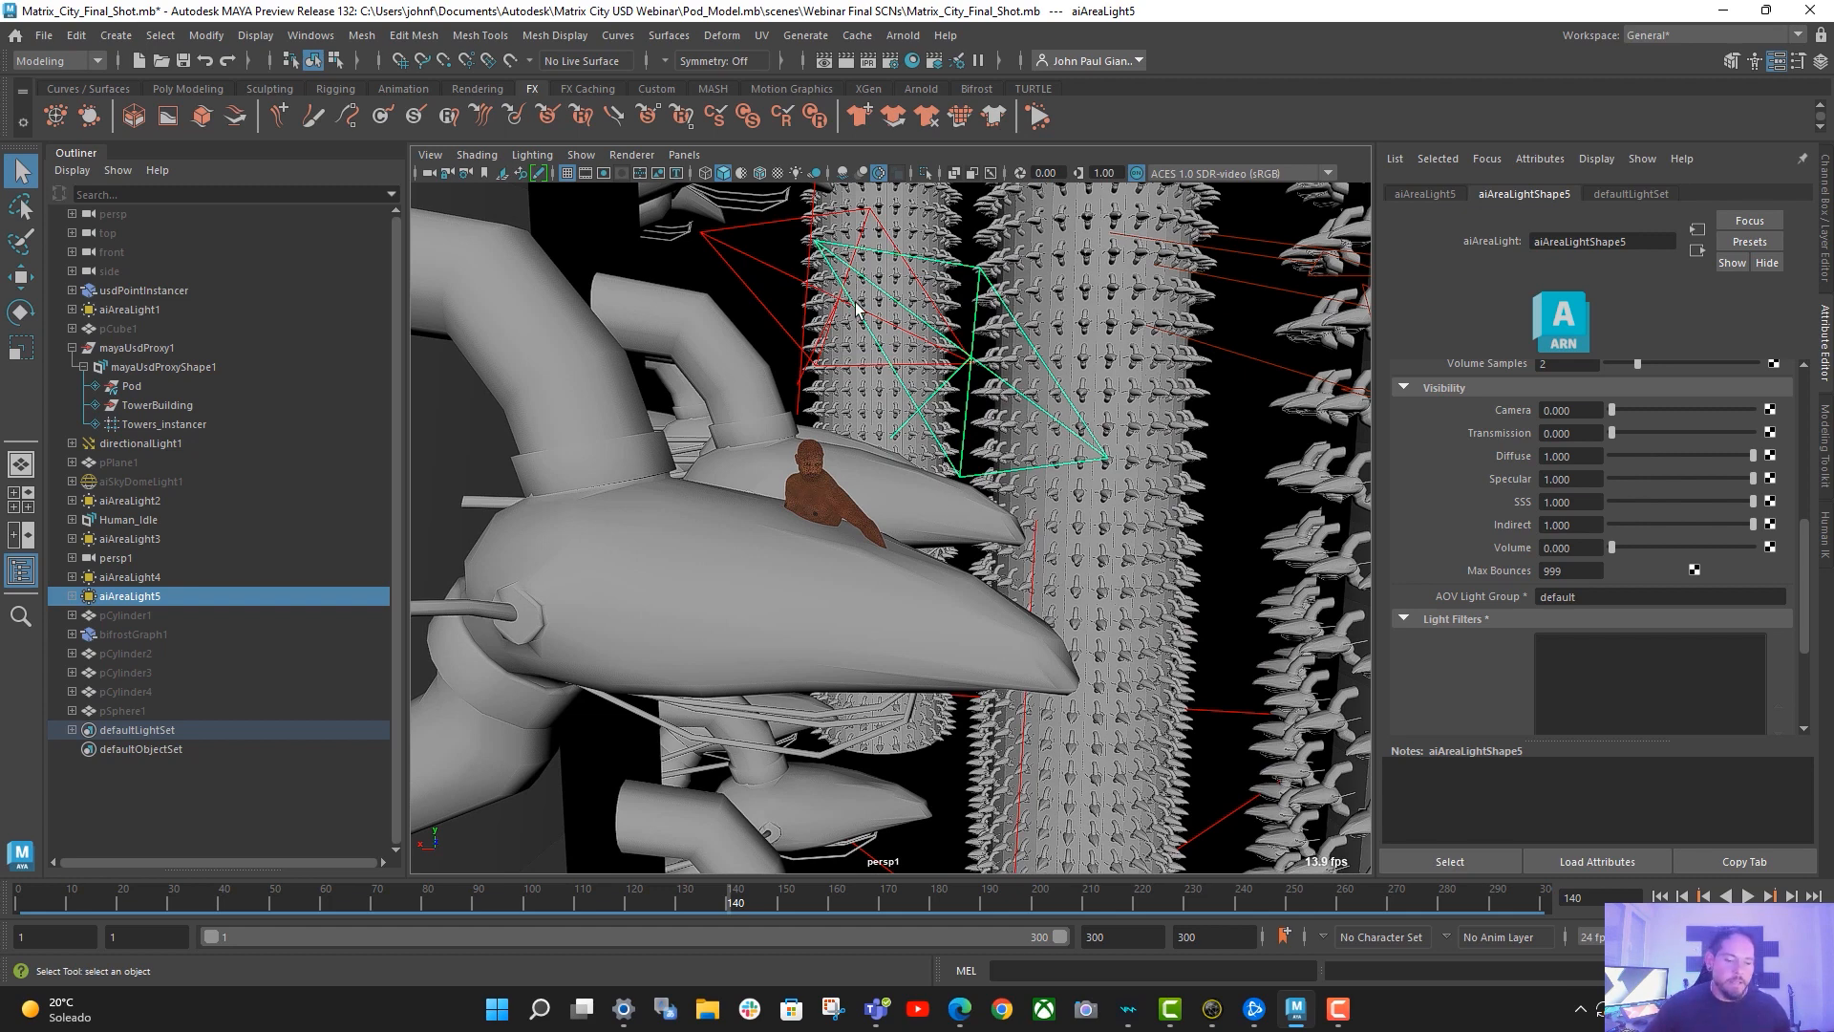
click(735, 250)
alt+drag(736, 250, 856, 520)
alt+drag(1085, 490, 883, 523)
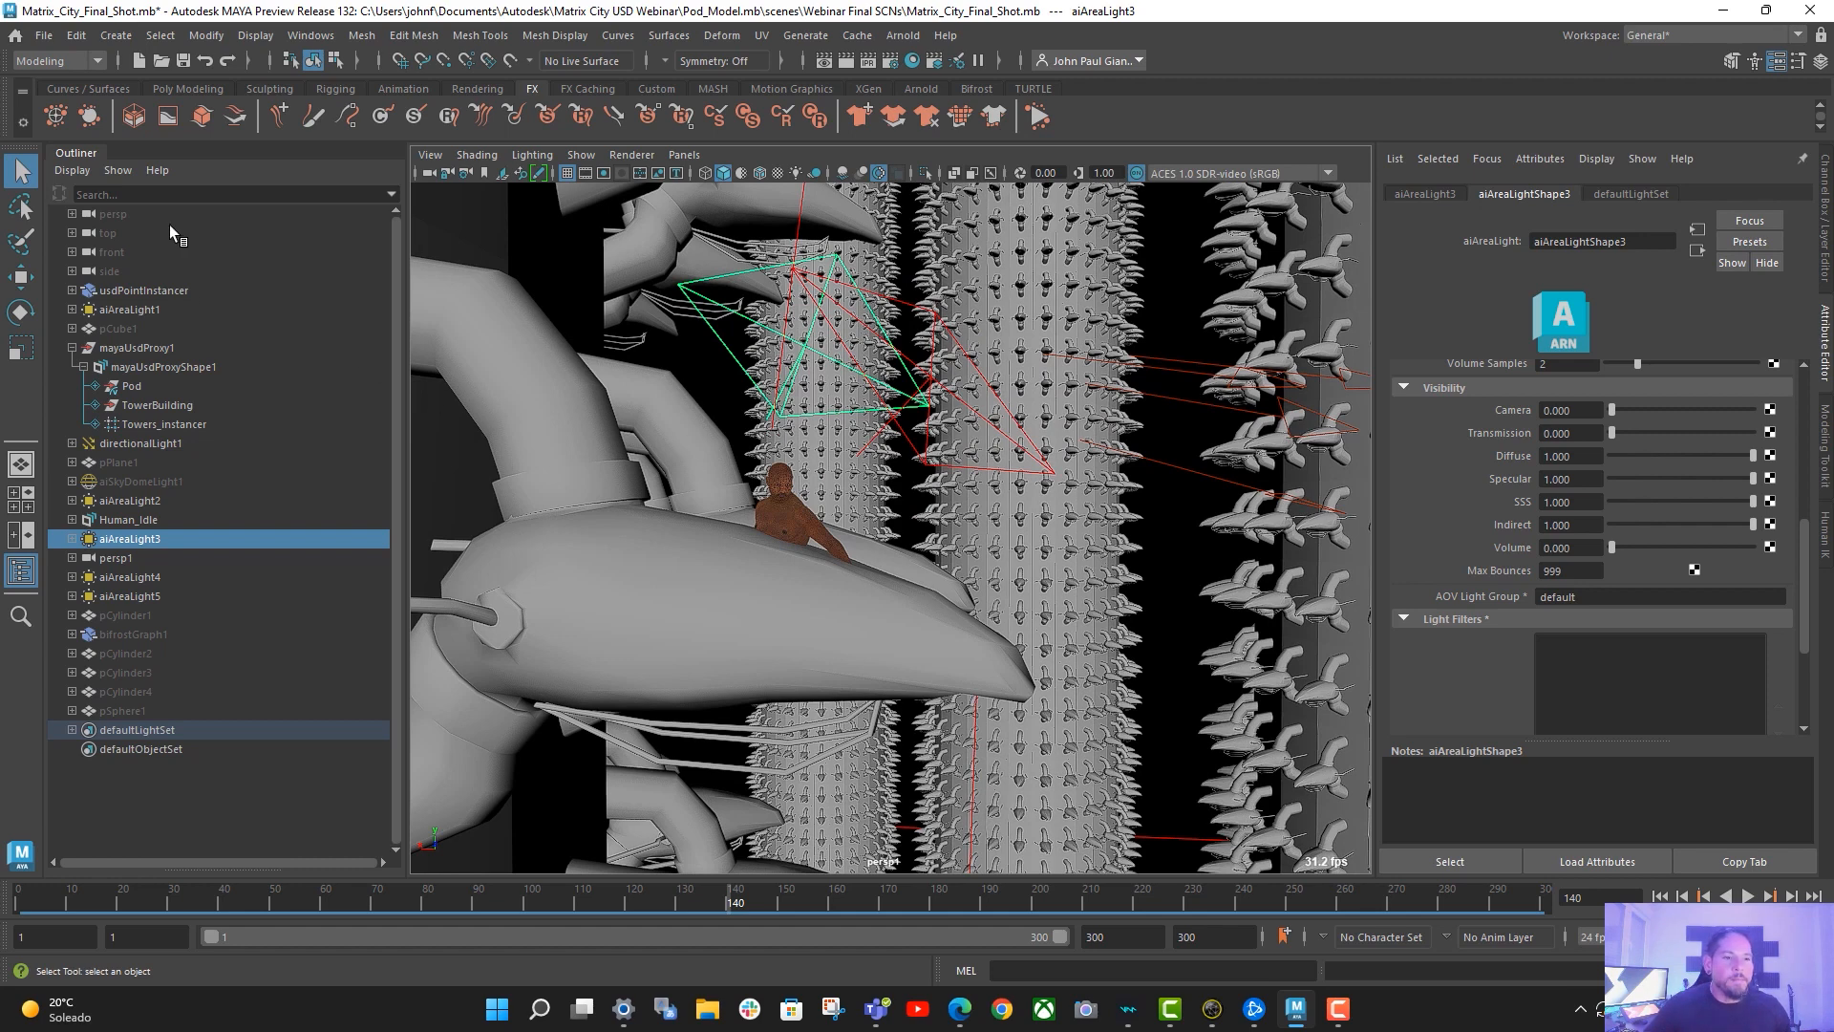
- Switch the viewport back to the persp camera and recall a bookmarked view
click(705, 155)
mouse_move(702, 173)
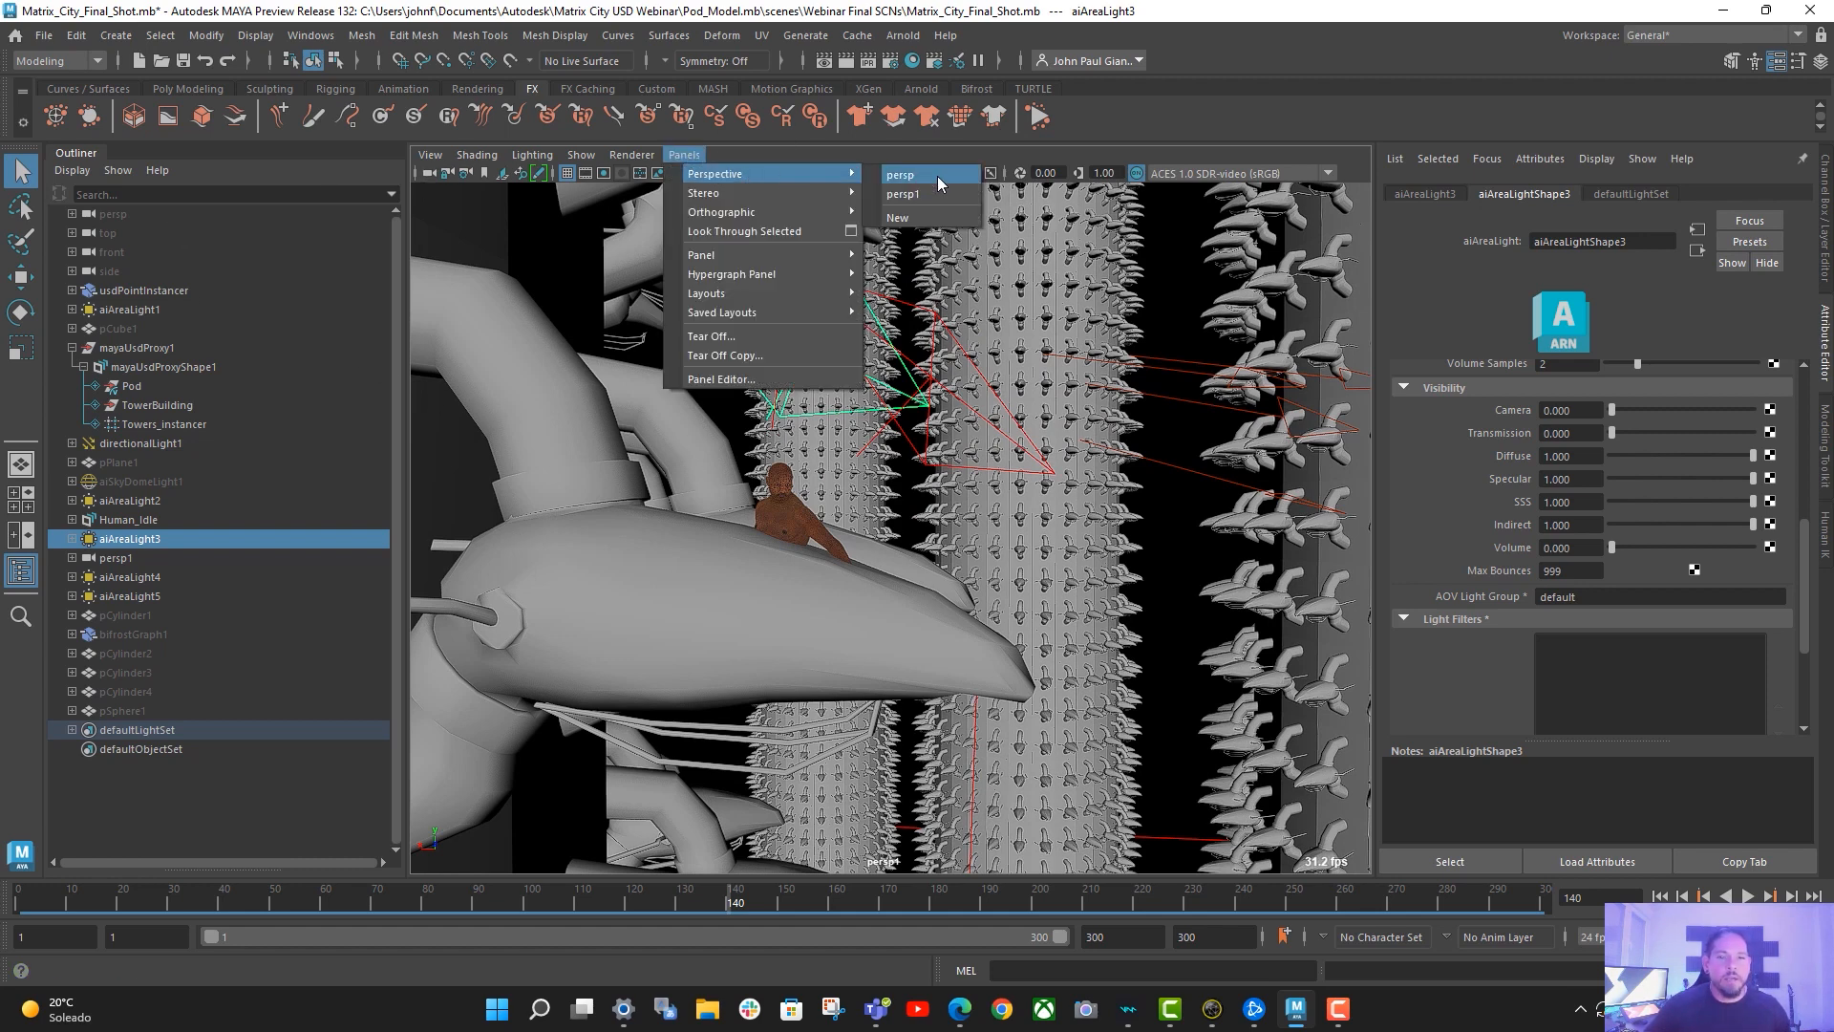
click(917, 175)
click(429, 155)
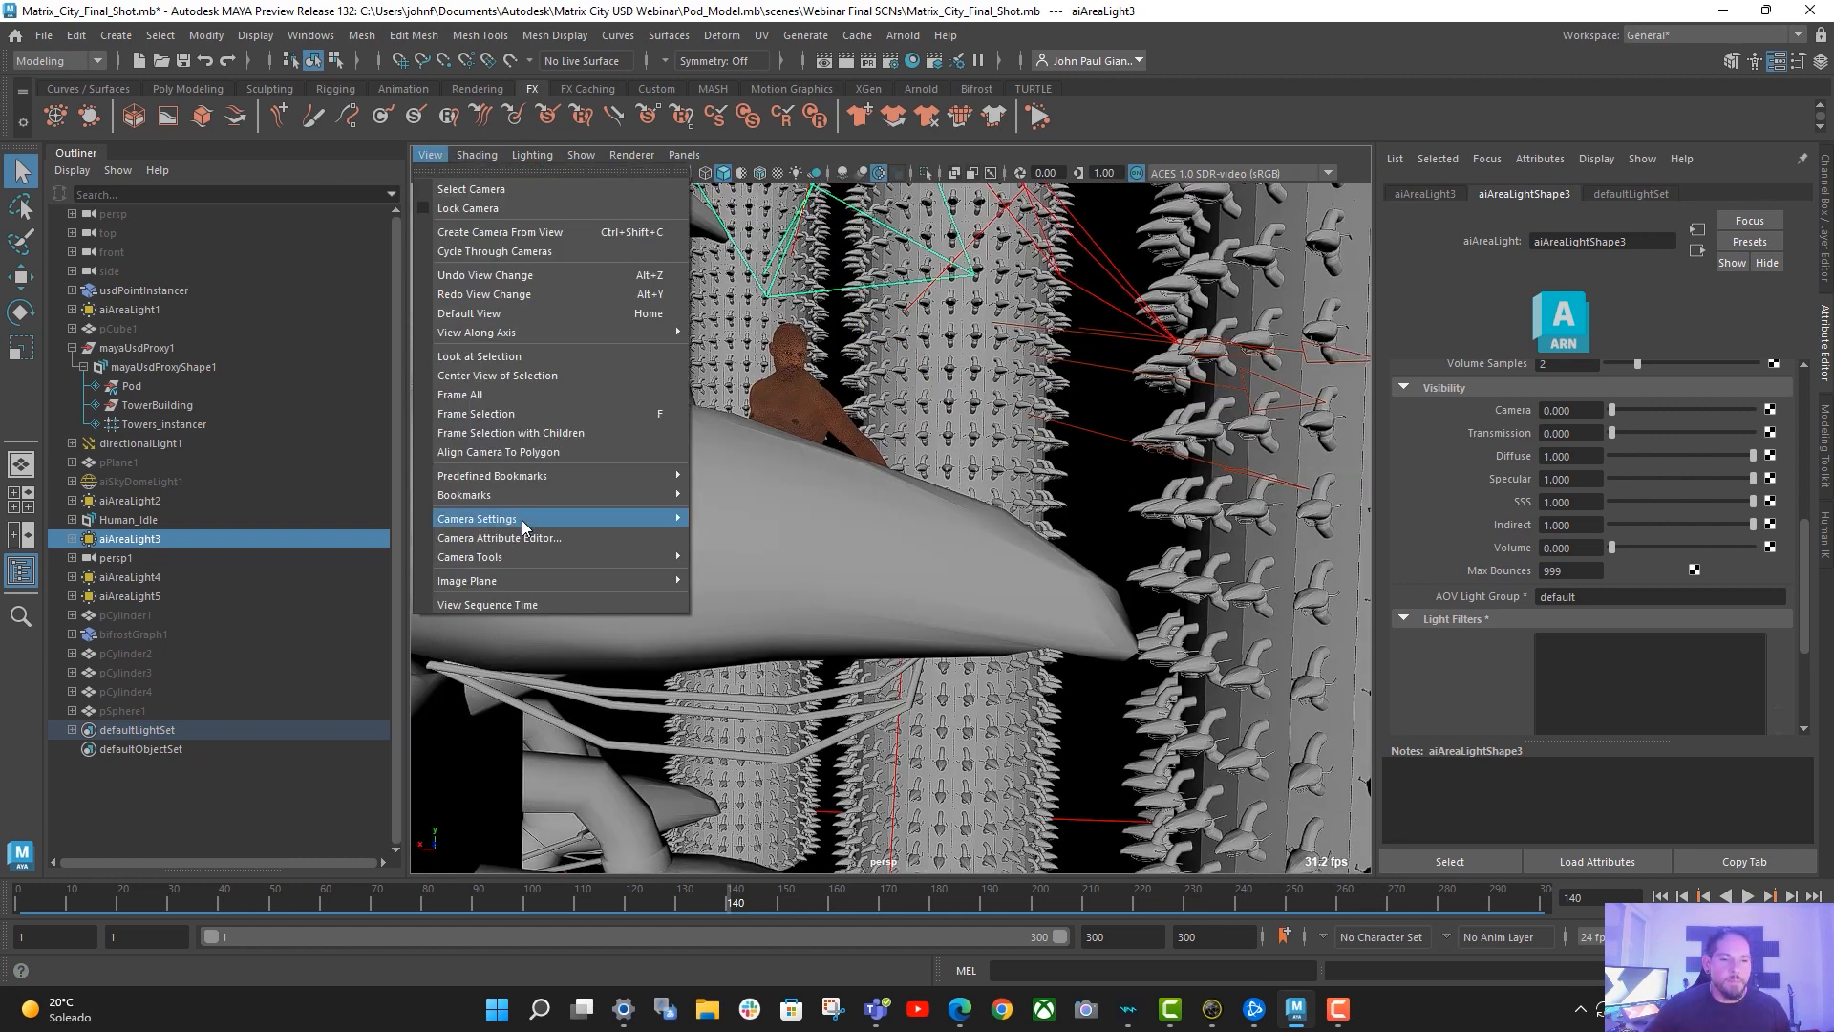
mouse_move(600, 496)
click(813, 543)
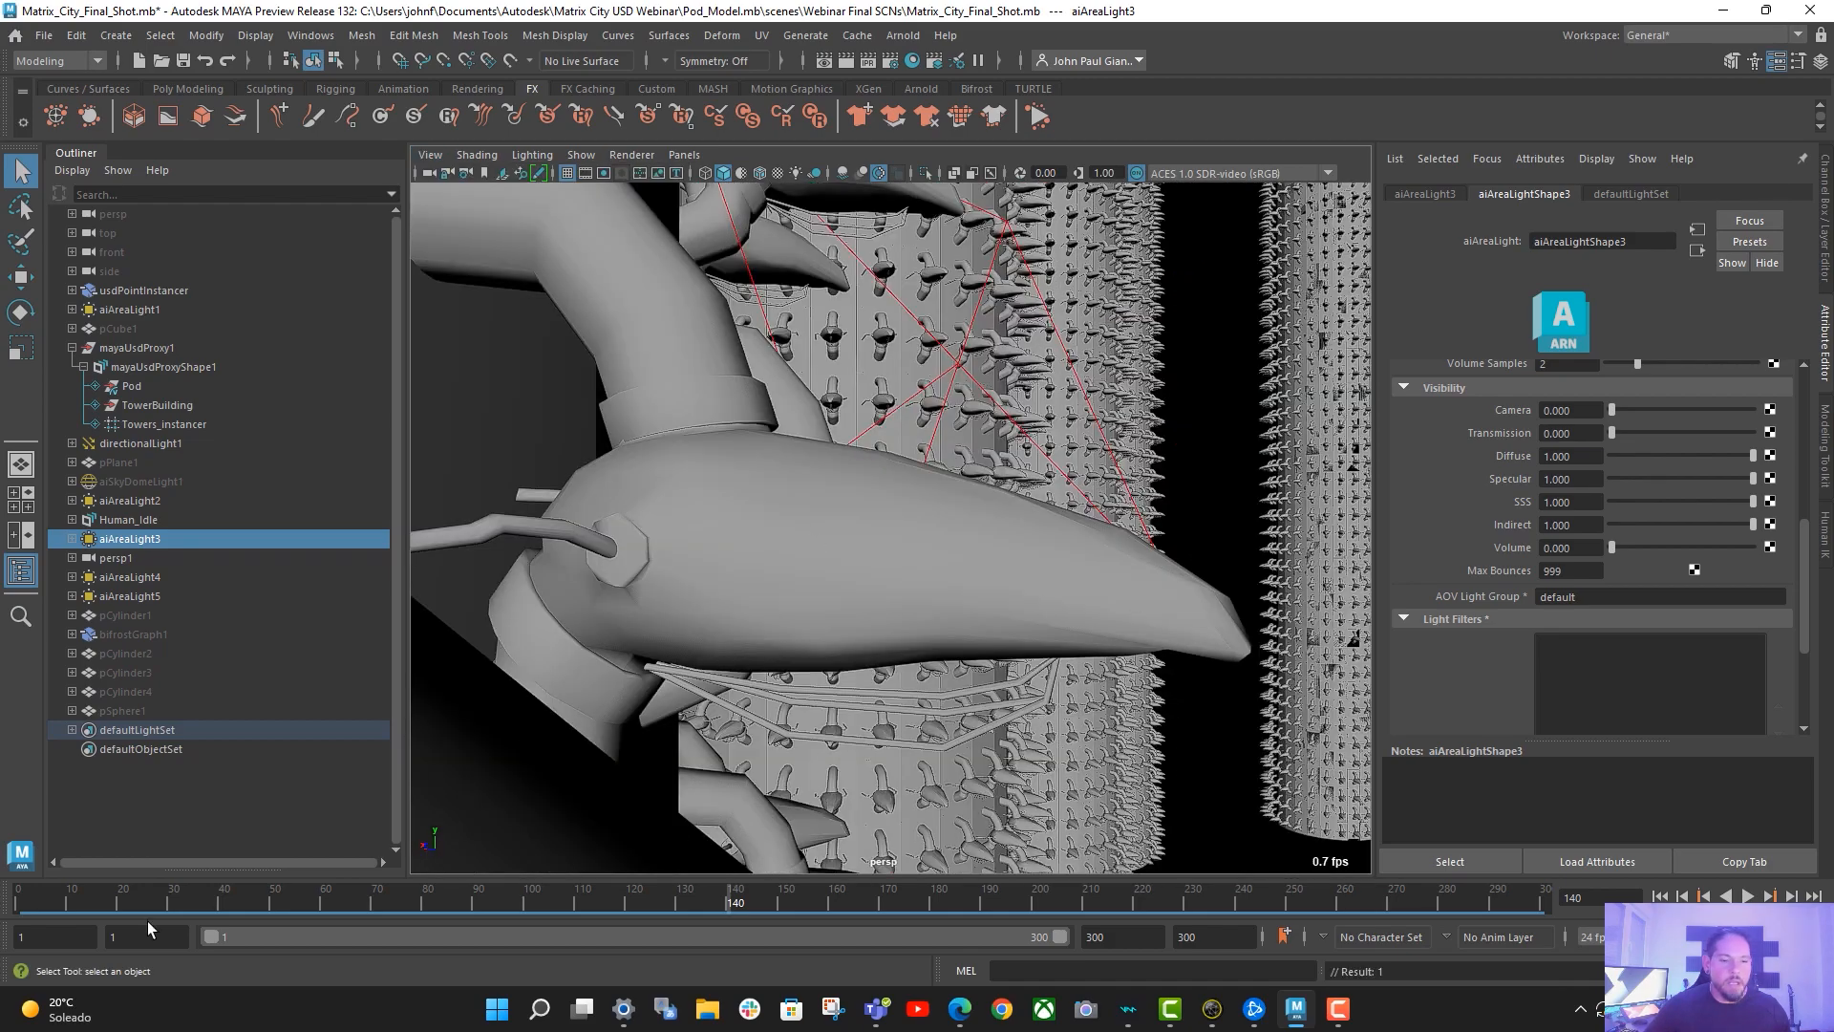
- Play the shot's animation and scrub it to frame 170
key(alt+v)
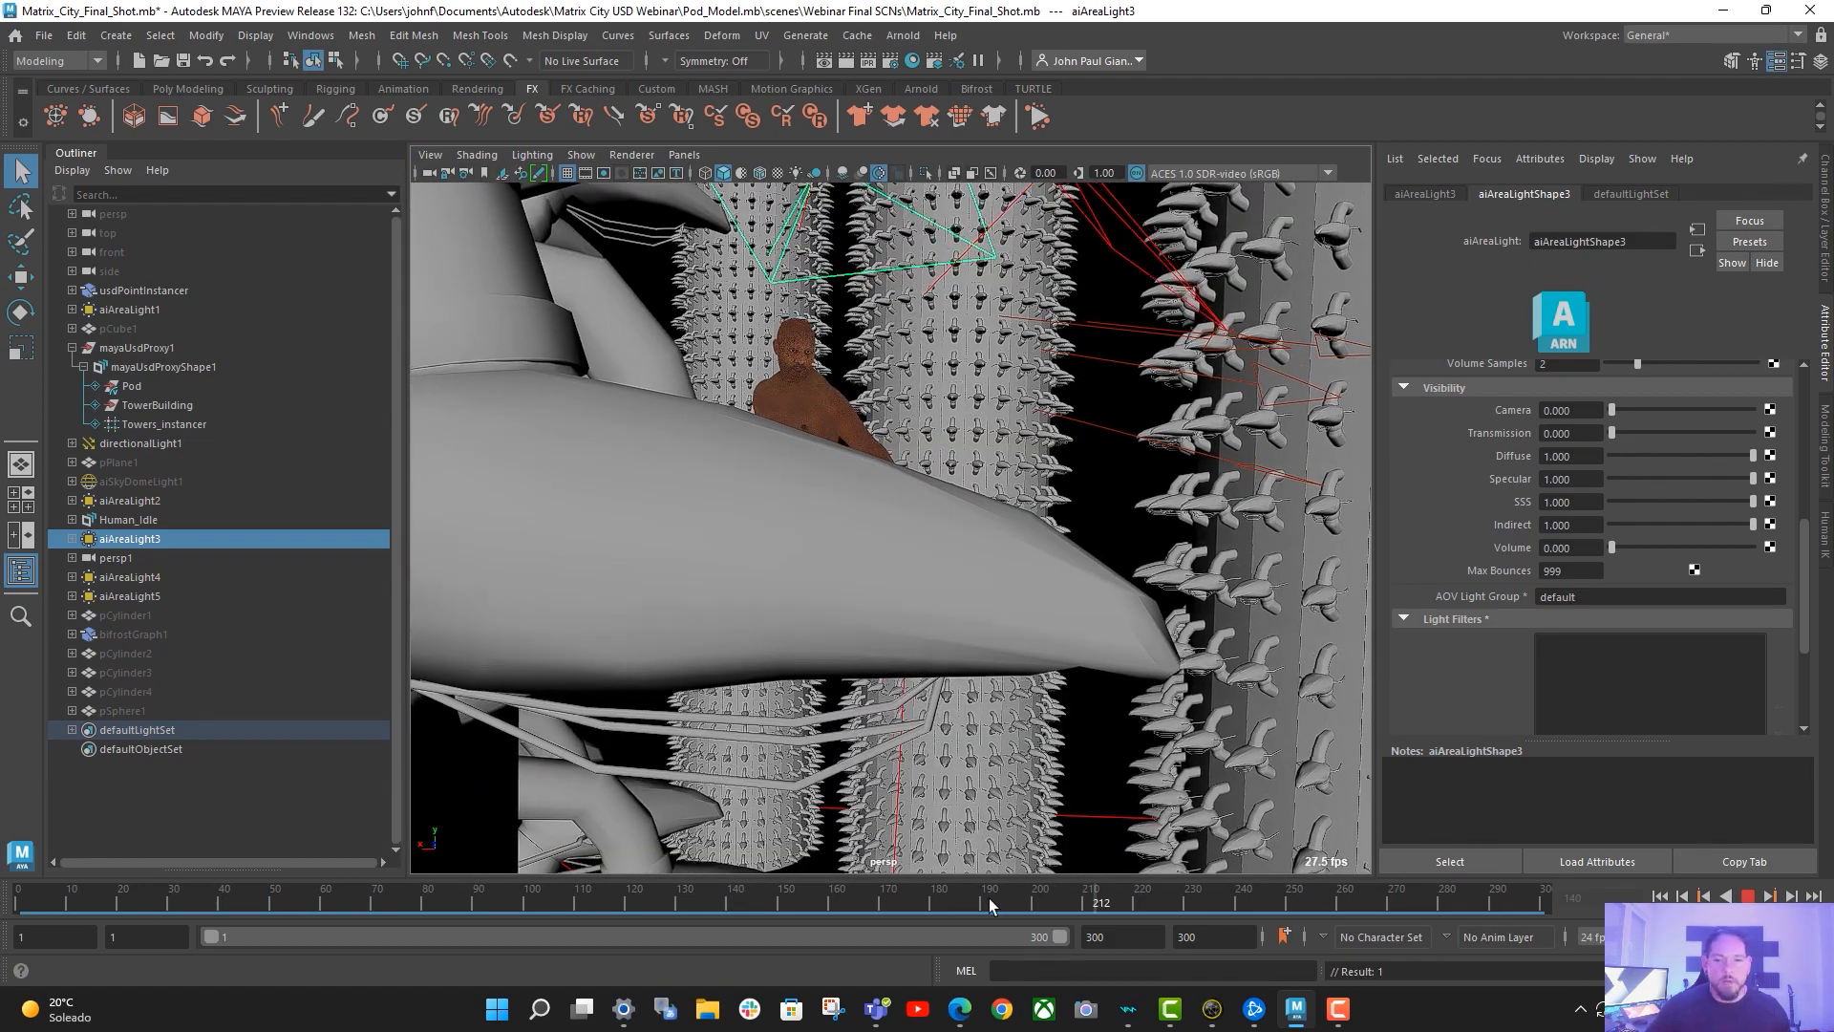
drag(989, 900, 883, 958)
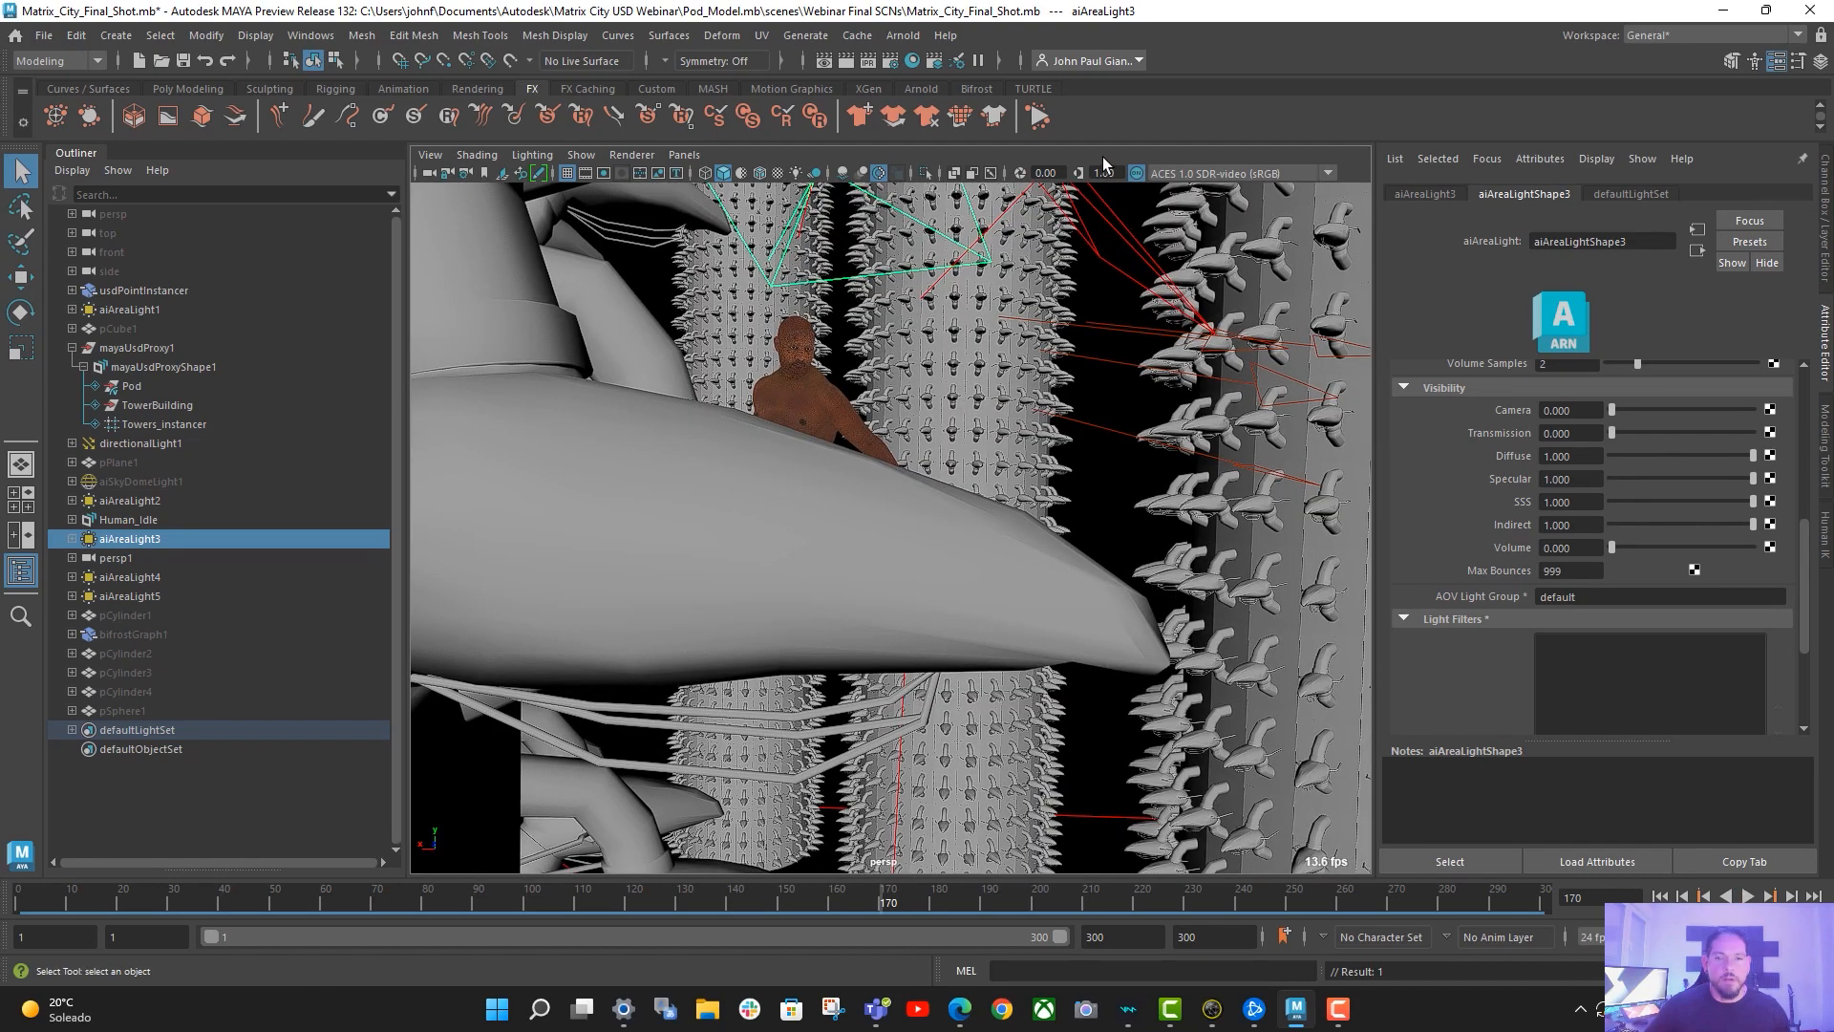
- In the Arnold render settings, lower the Diffuse, Specular, Transmission, SSS and Volume Indirect samples to 1 each
click(880, 62)
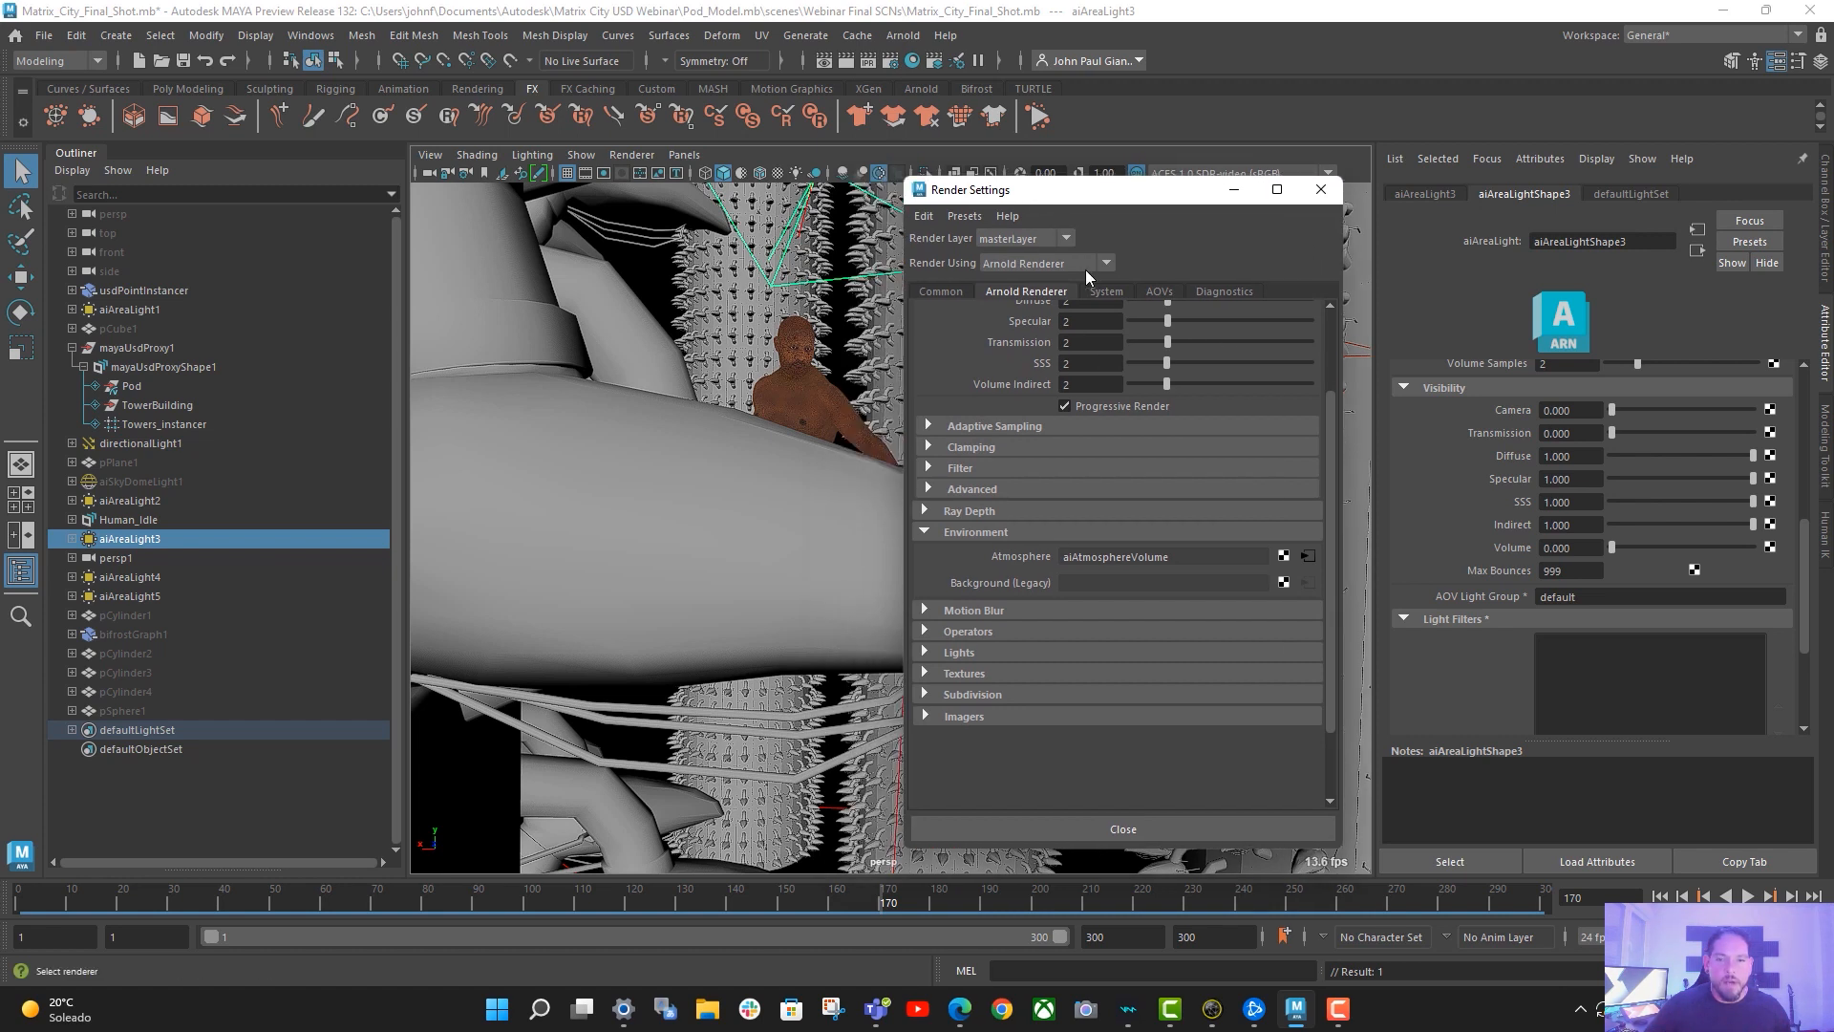
scroll(1219, 463, up, 3)
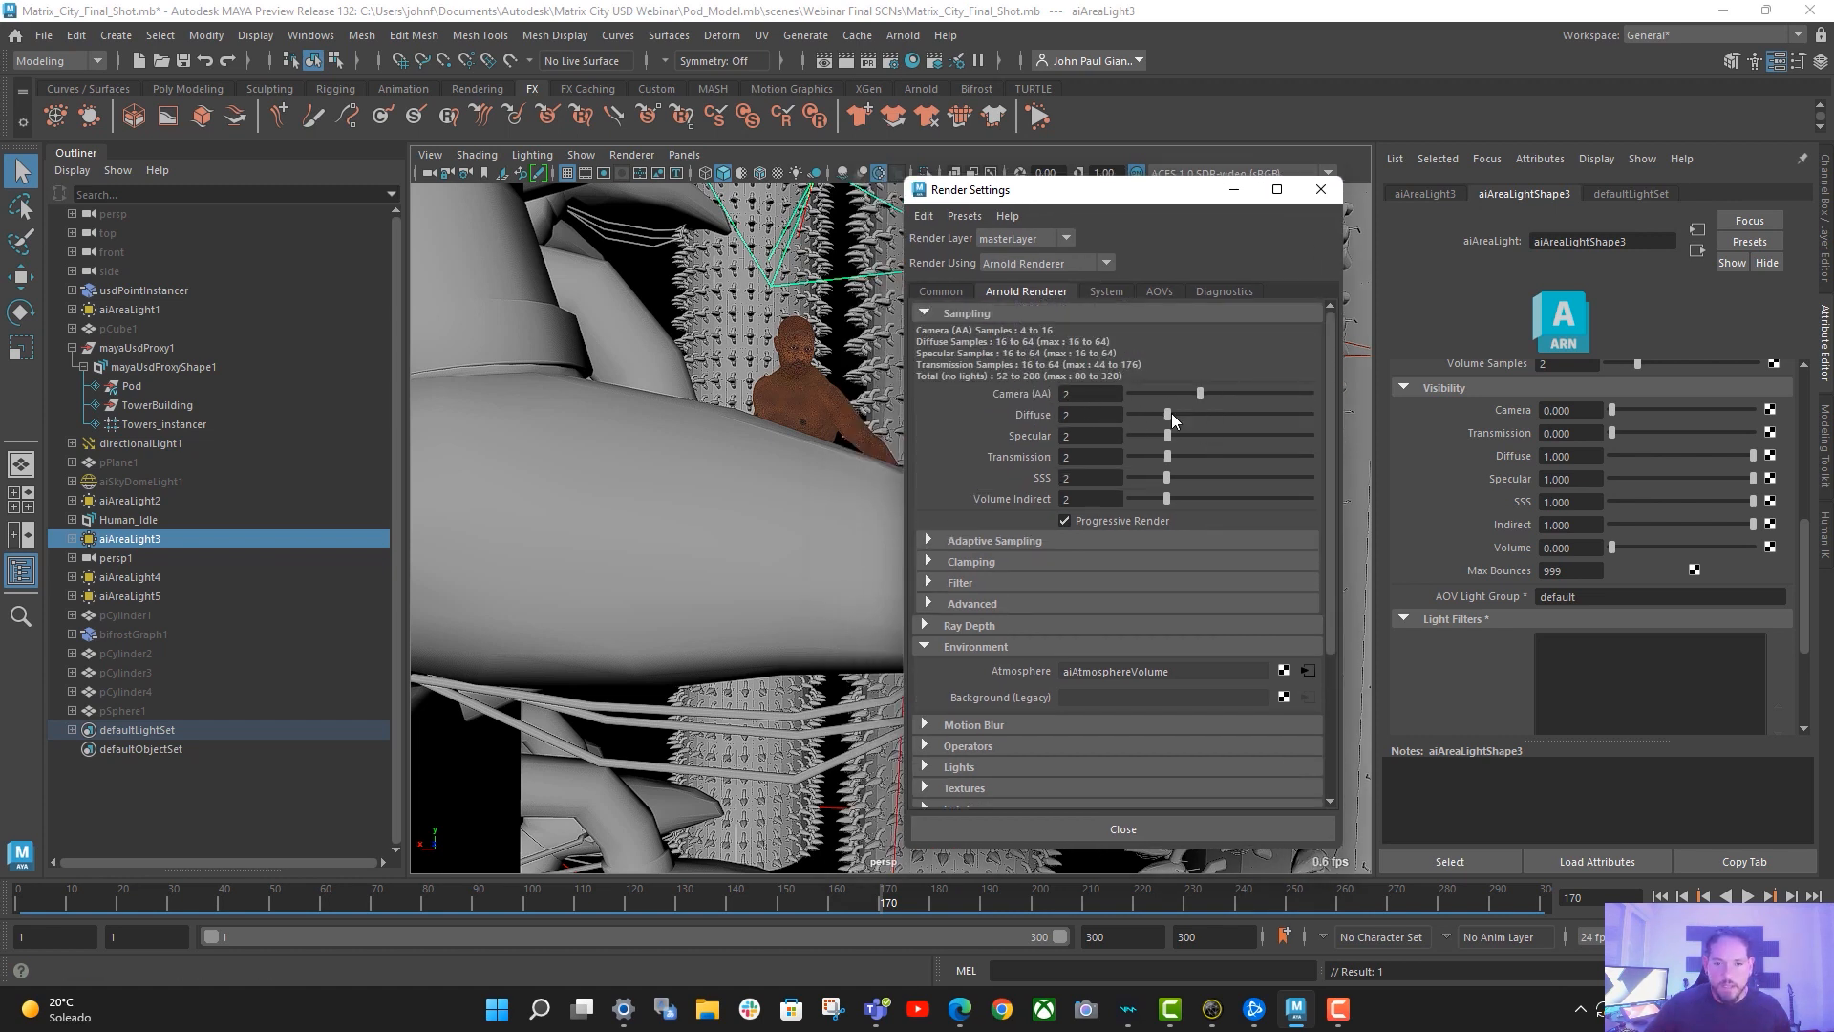
drag(1168, 415, 1144, 435)
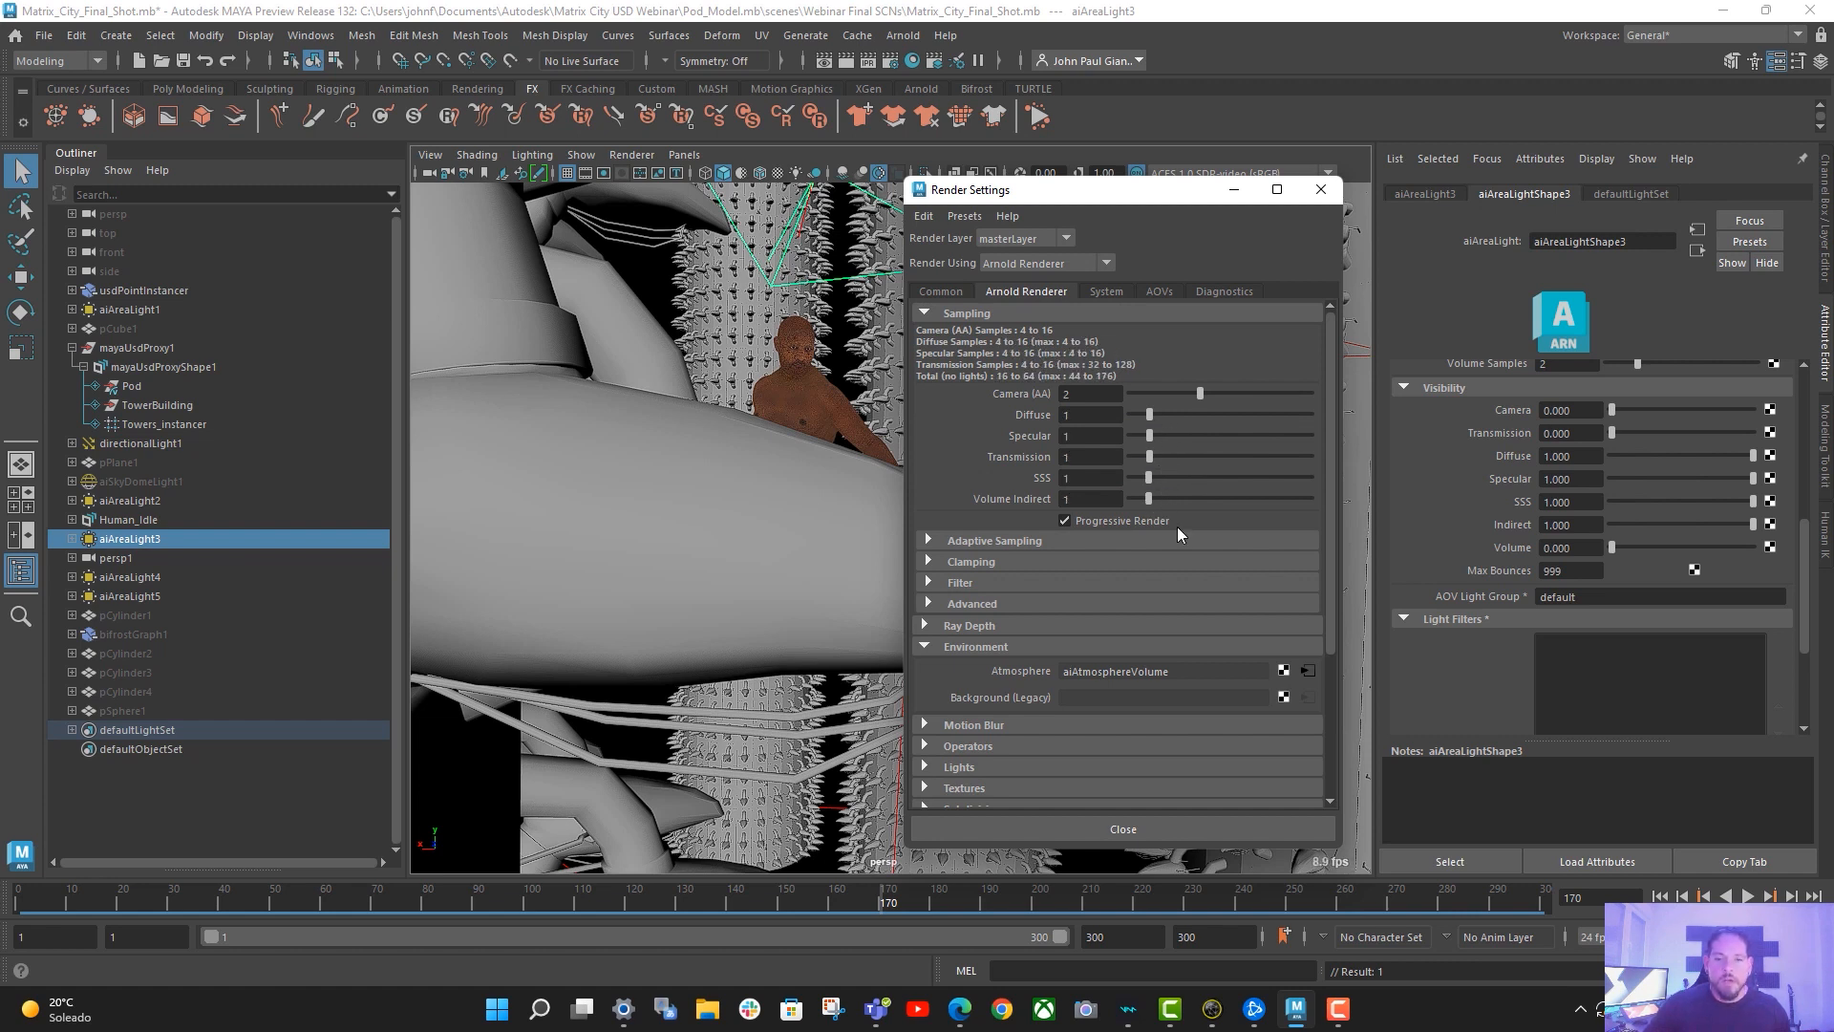
- Disable Adaptive Sampling, check the Clamping options and close the render settings
click(985, 541)
click(1081, 563)
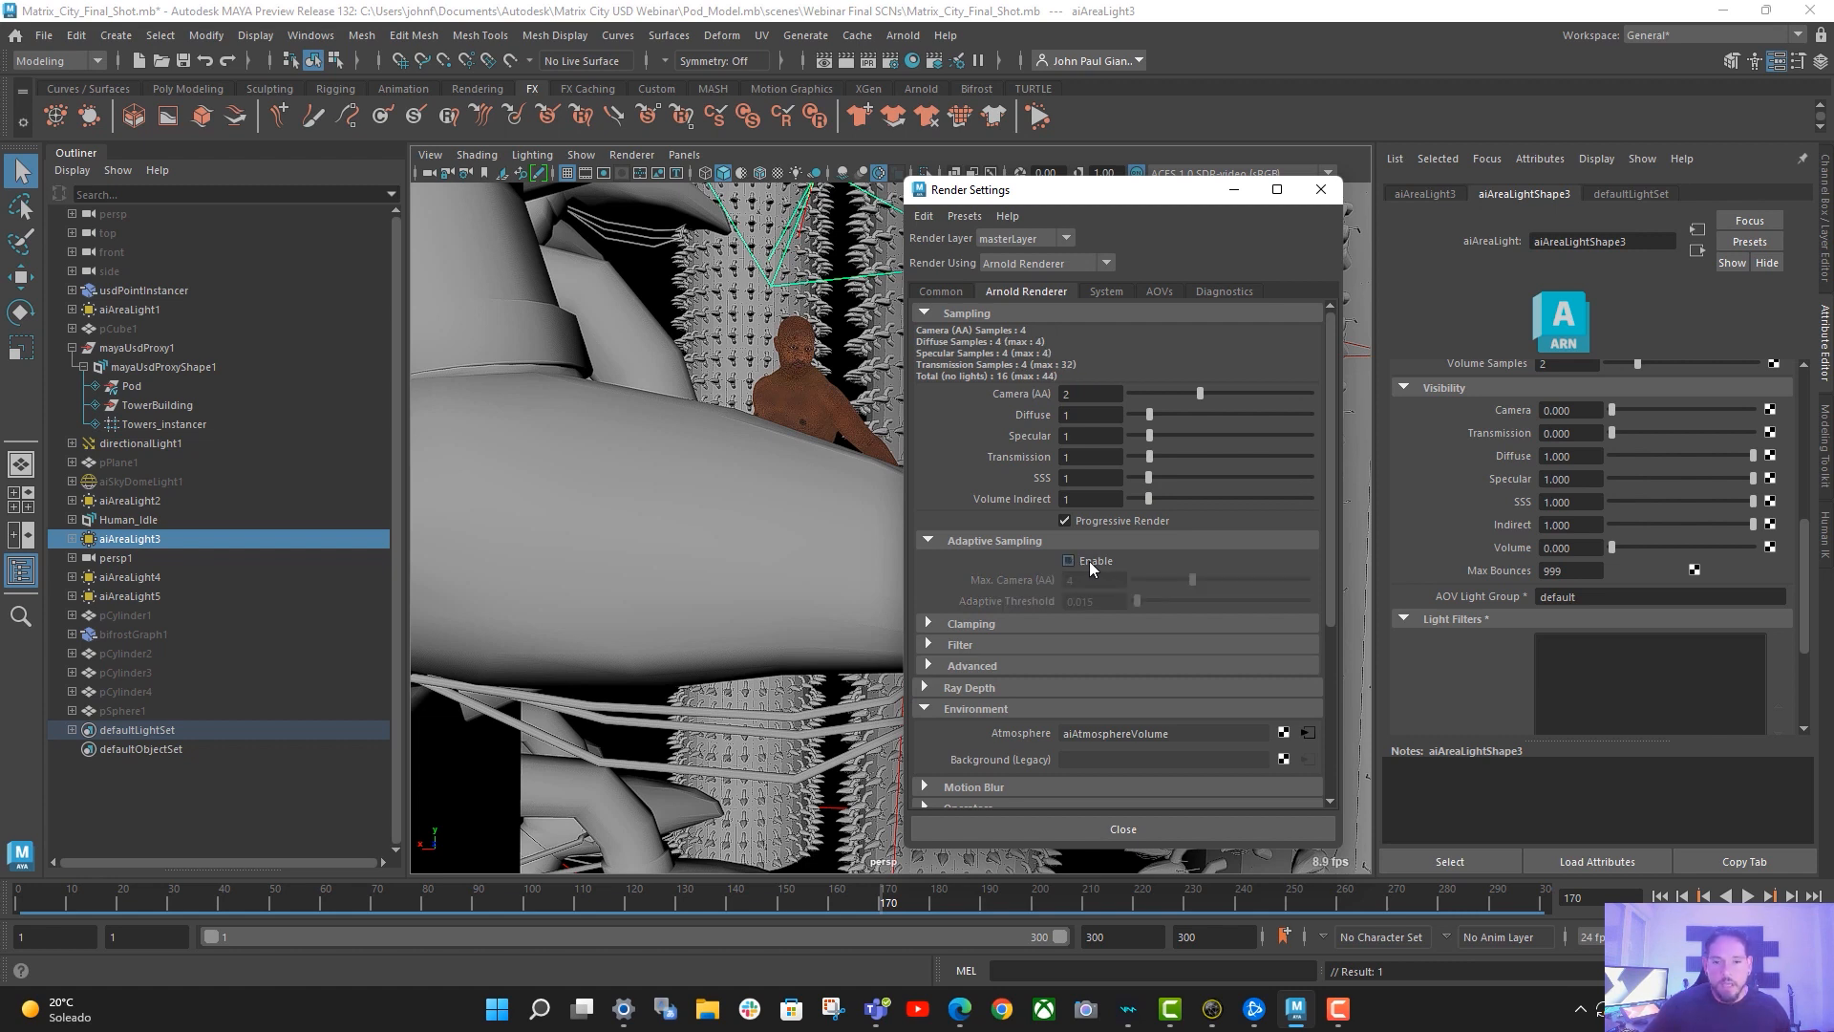
click(1008, 624)
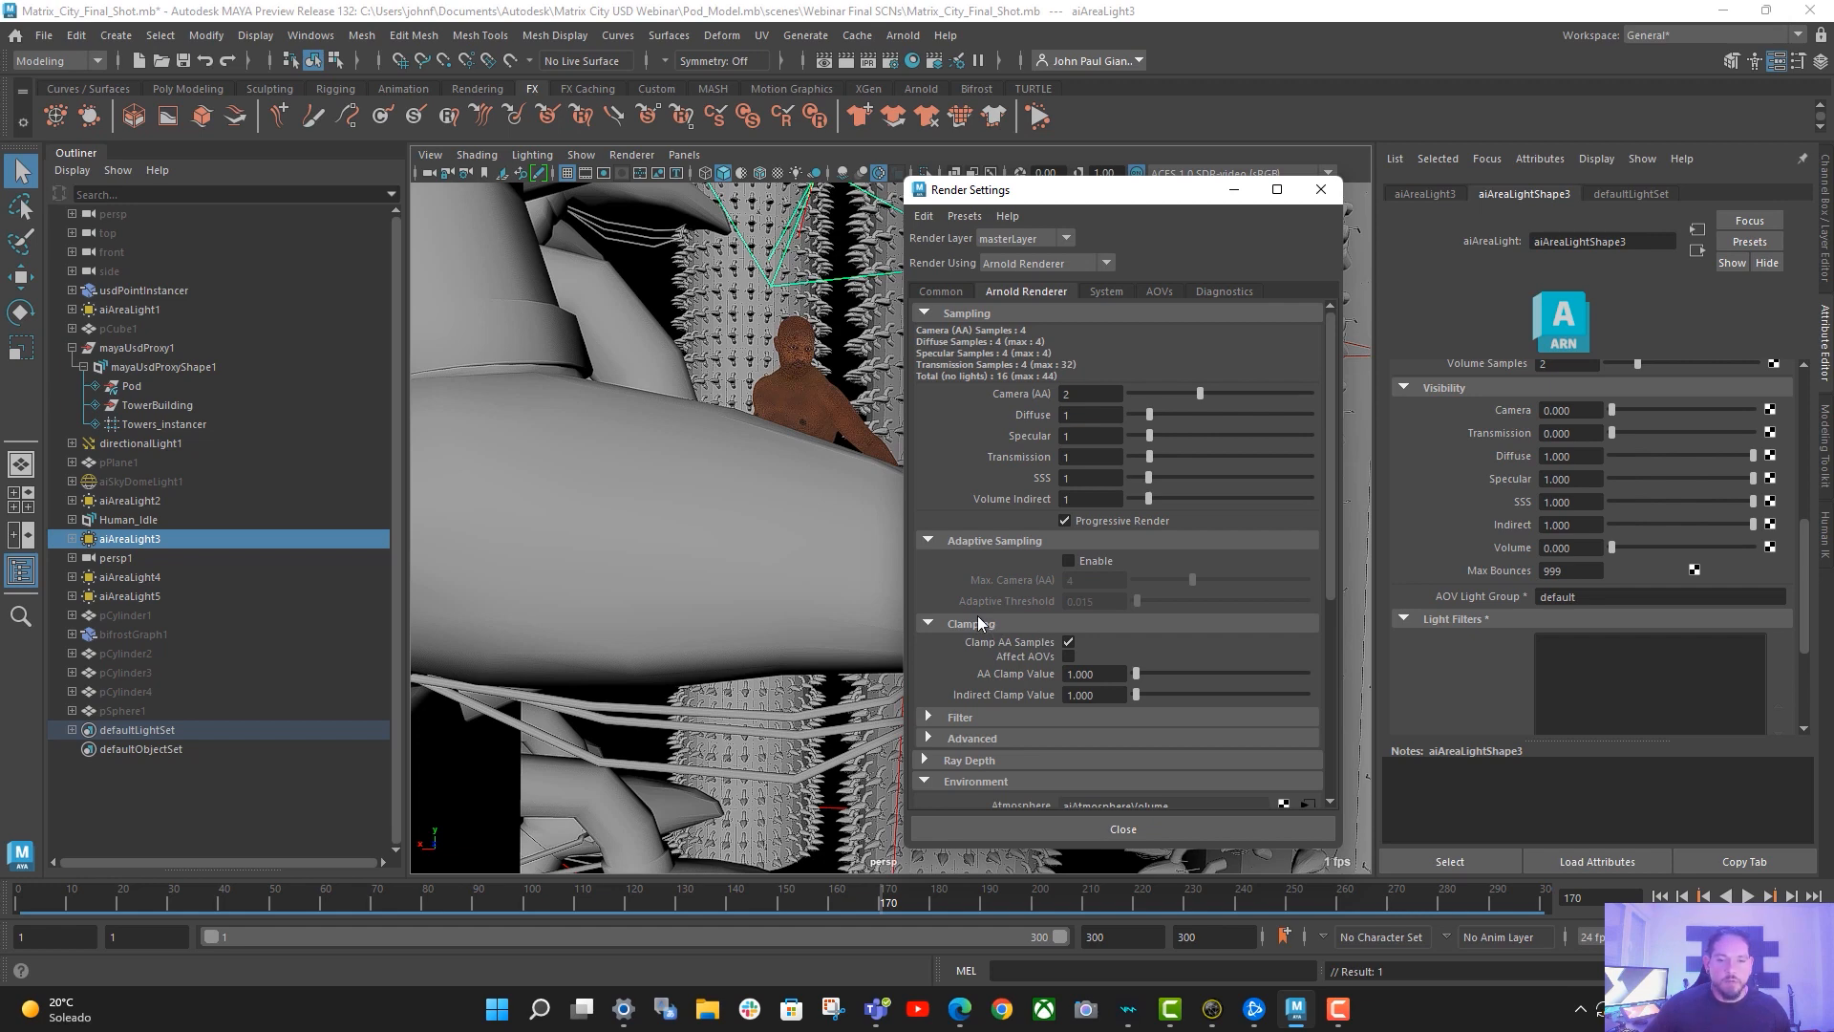
click(984, 624)
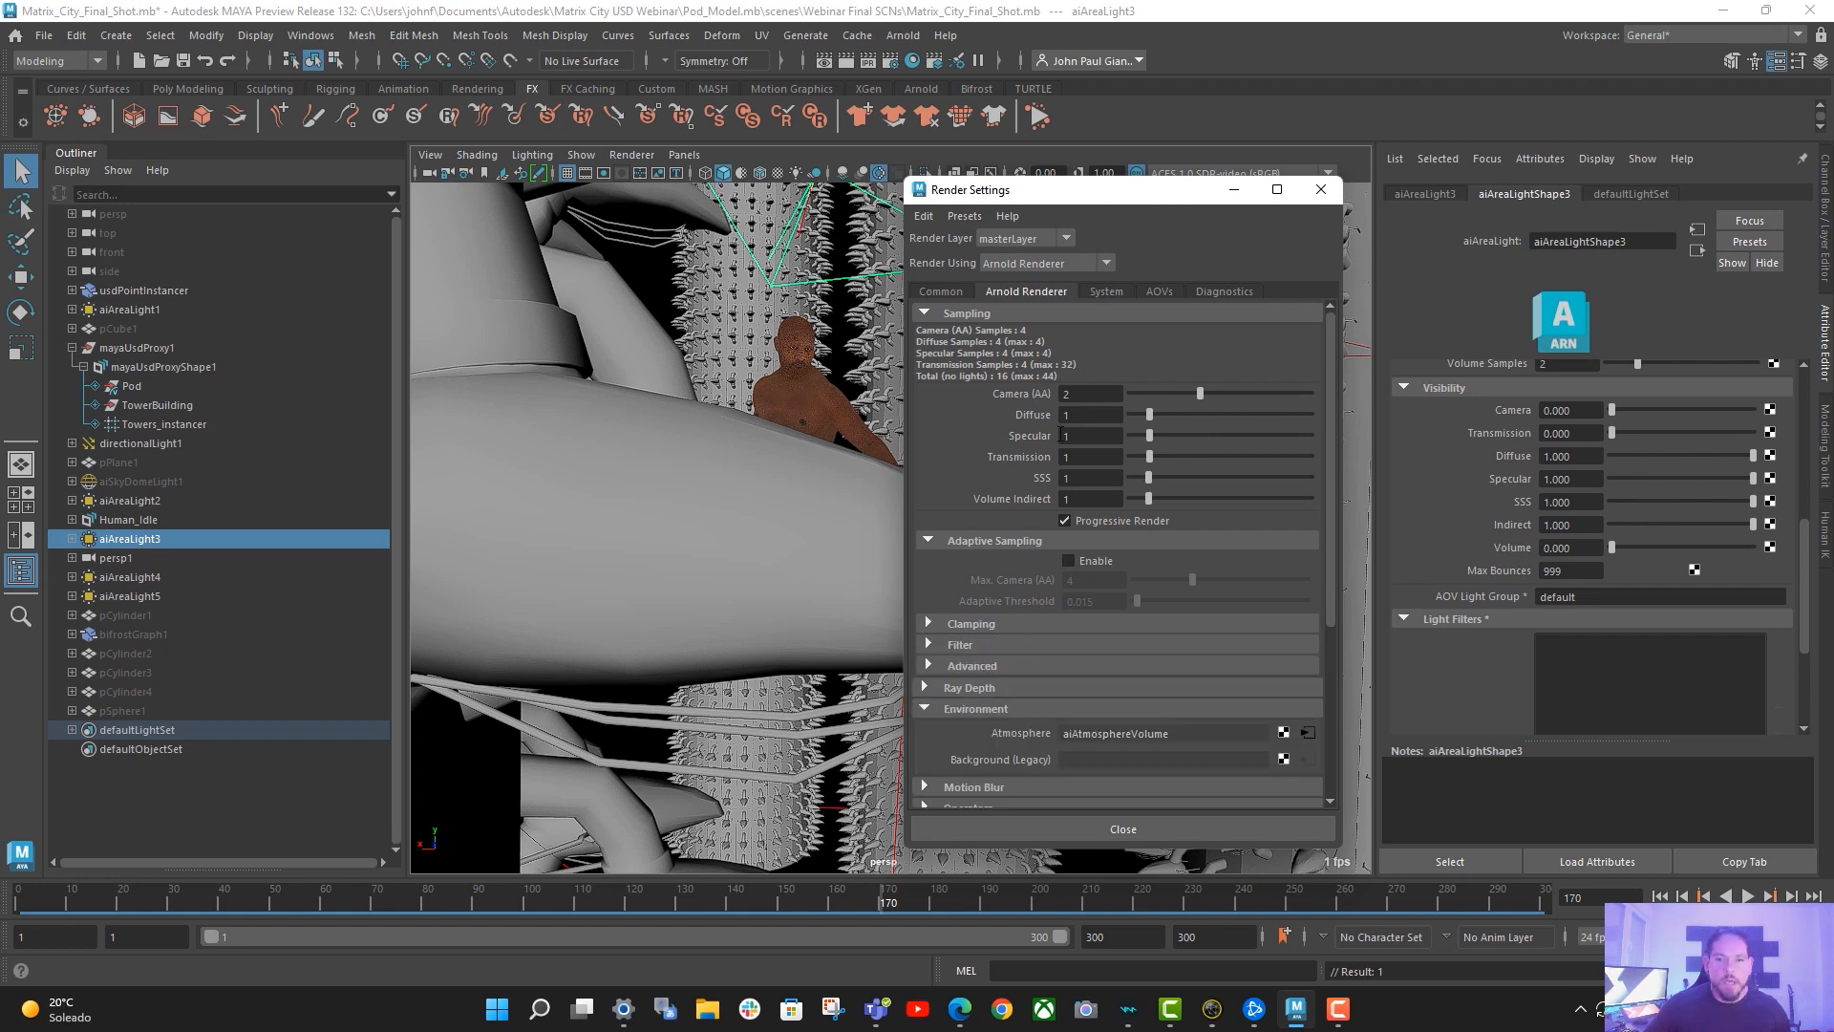
click(1321, 189)
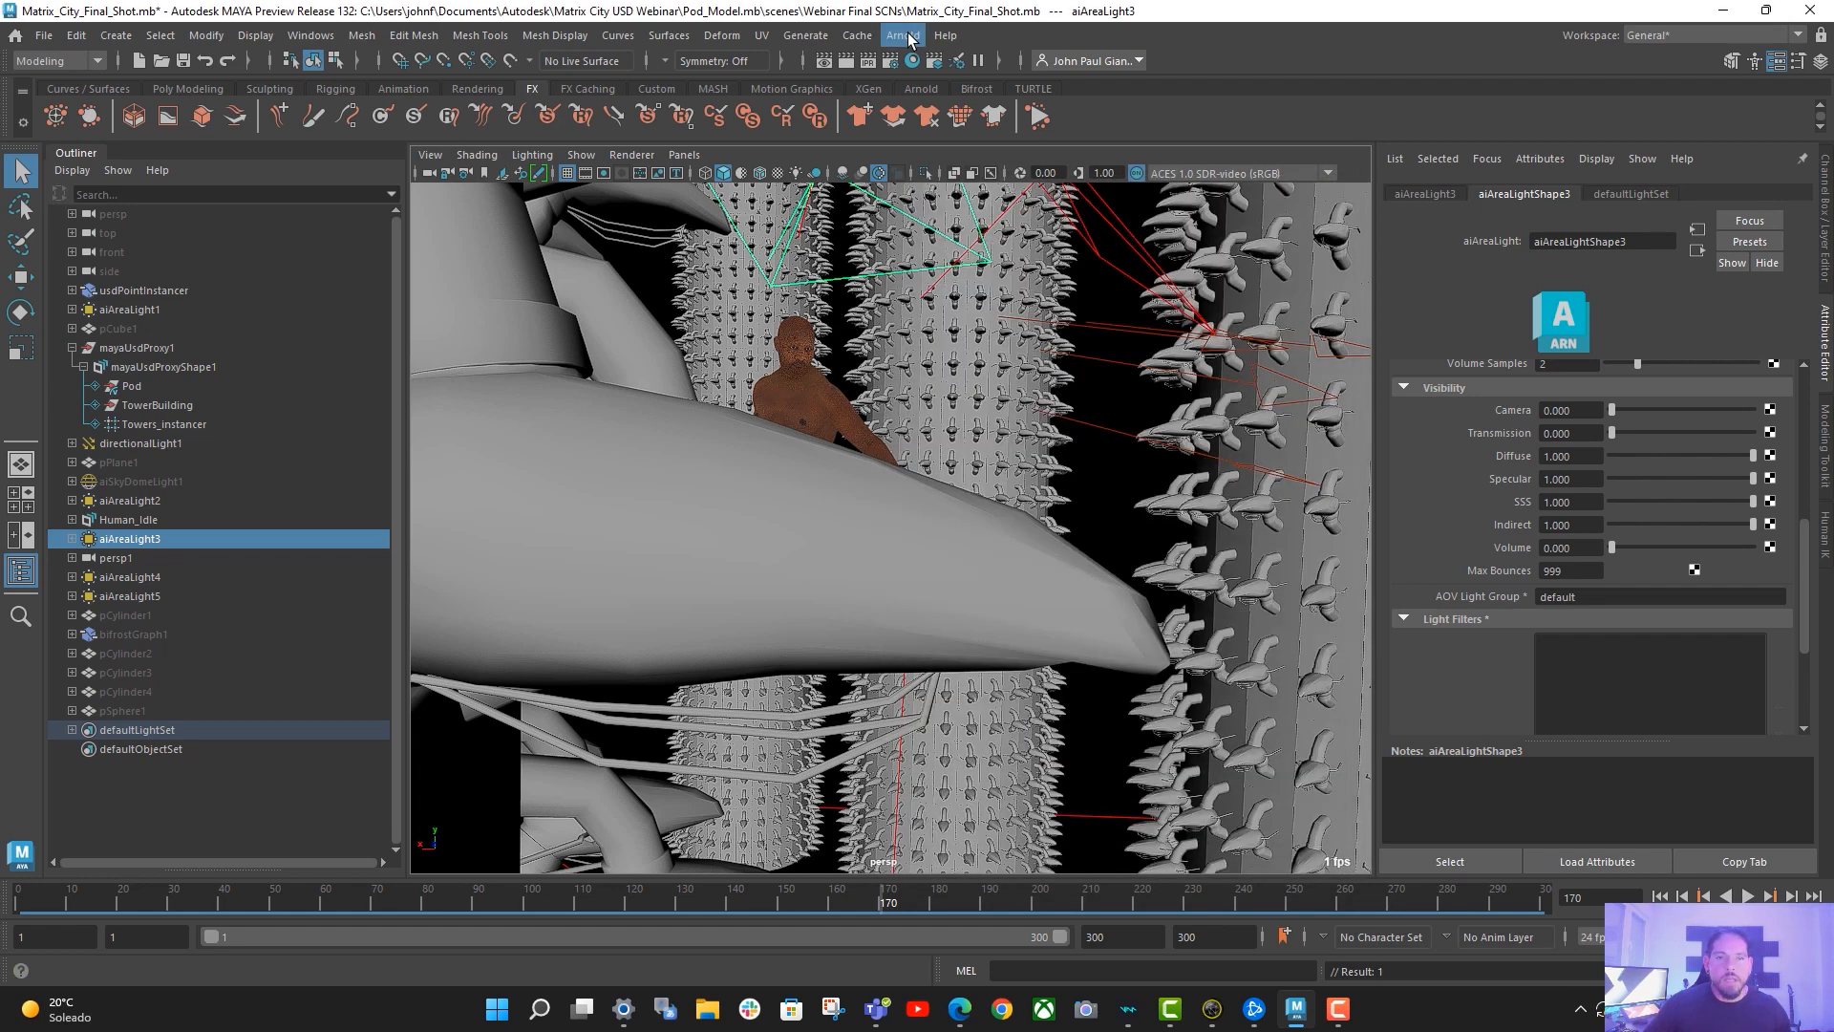
- Open the Arnold RenderView maximized and show its post-processing imager list beside the render area
click(906, 38)
click(959, 95)
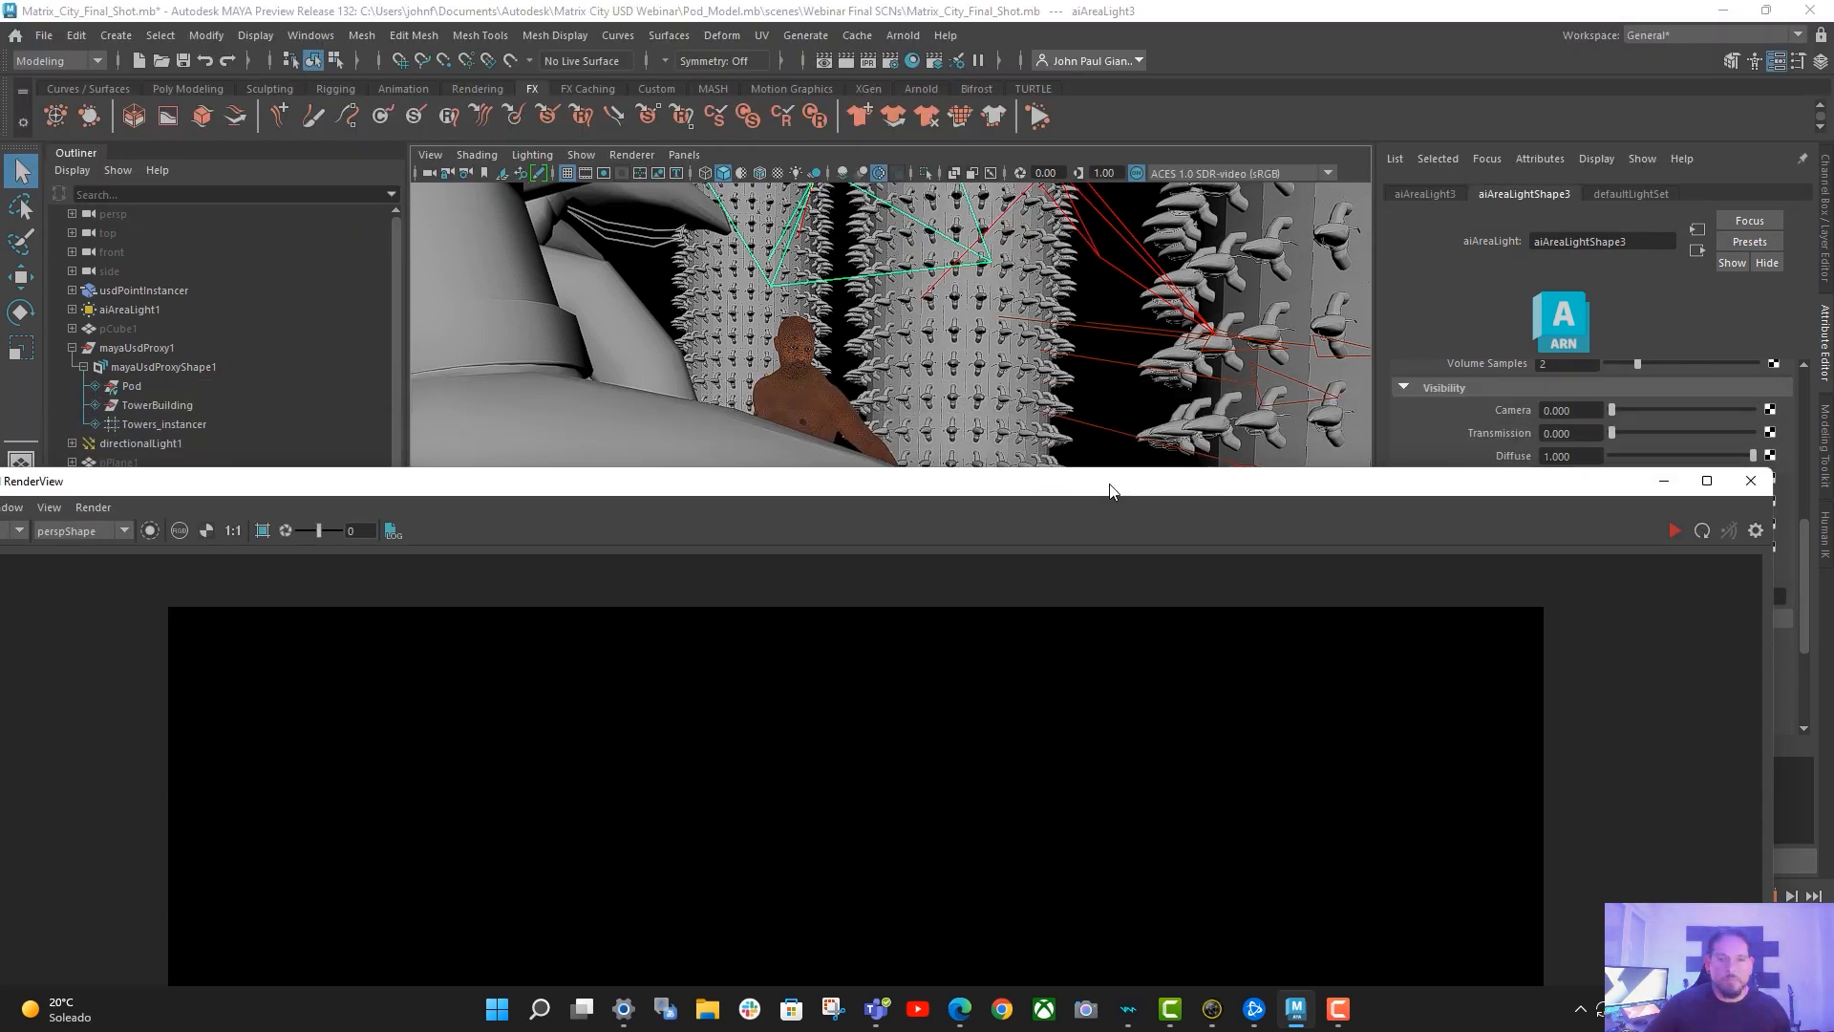
drag(1110, 490, 1560, 245)
click(1749, 213)
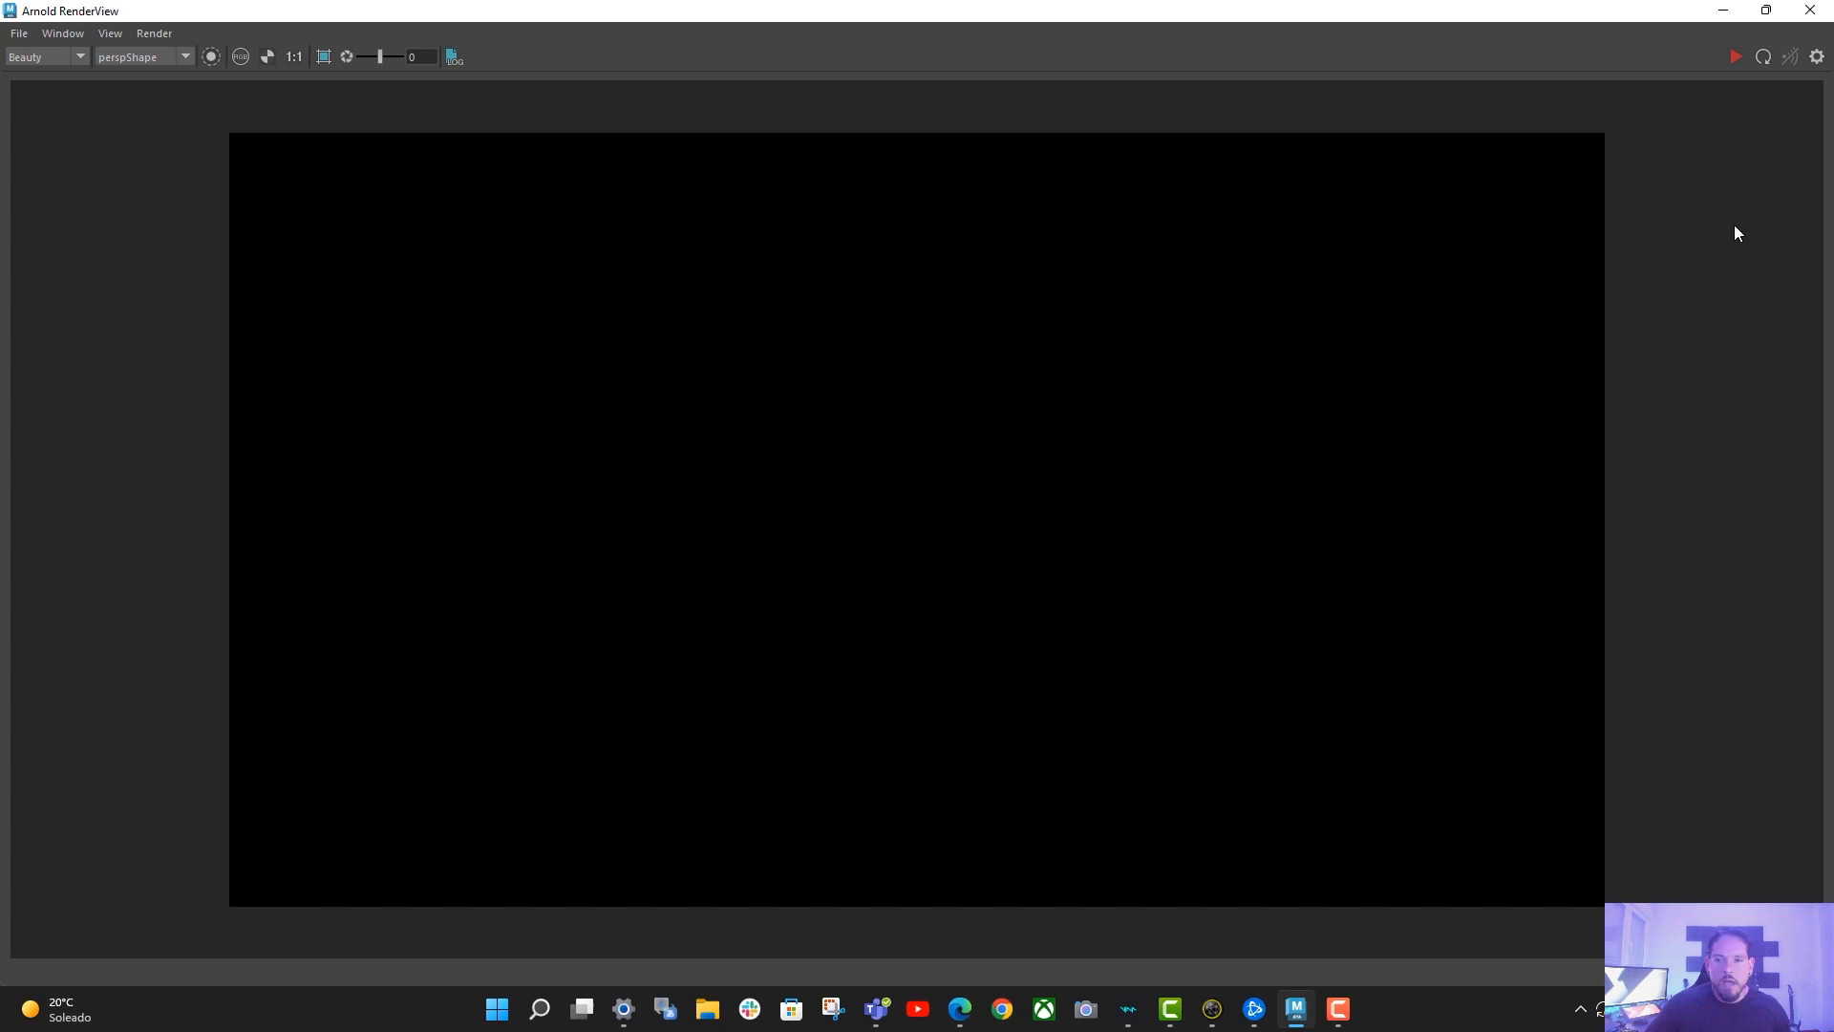
click(1816, 58)
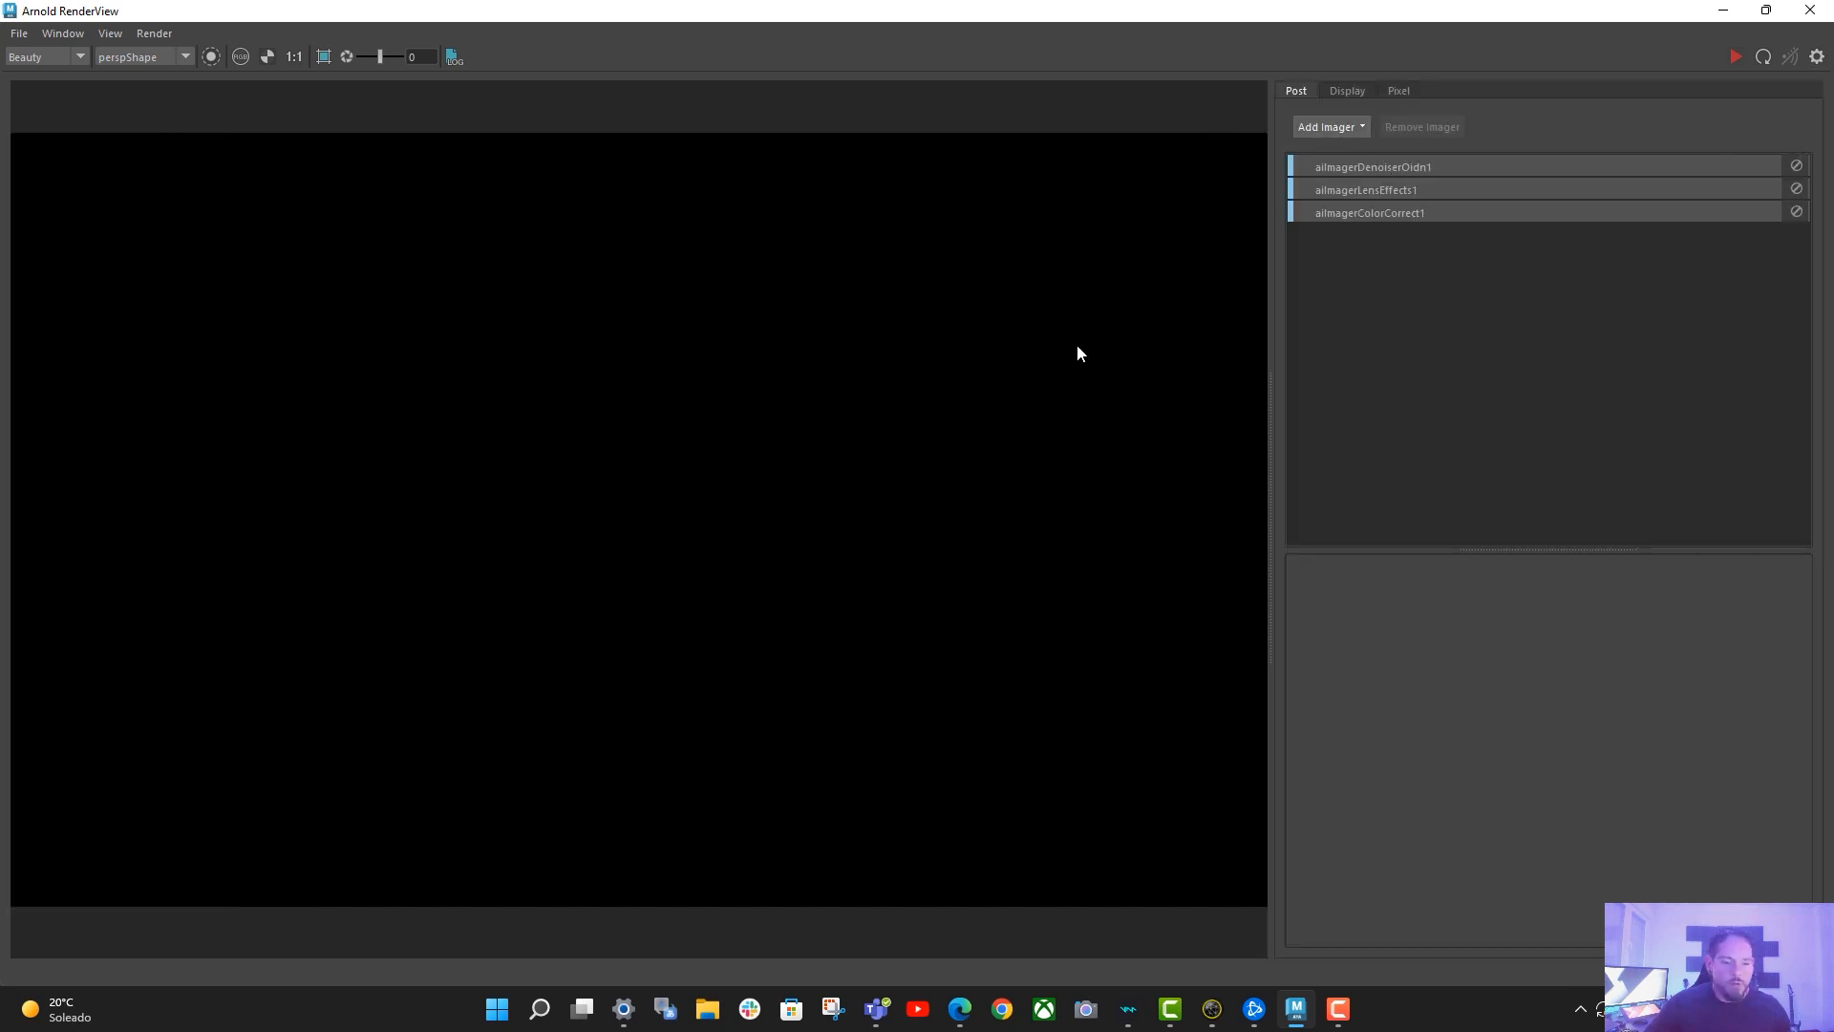
scroll(898, 539, down, 1)
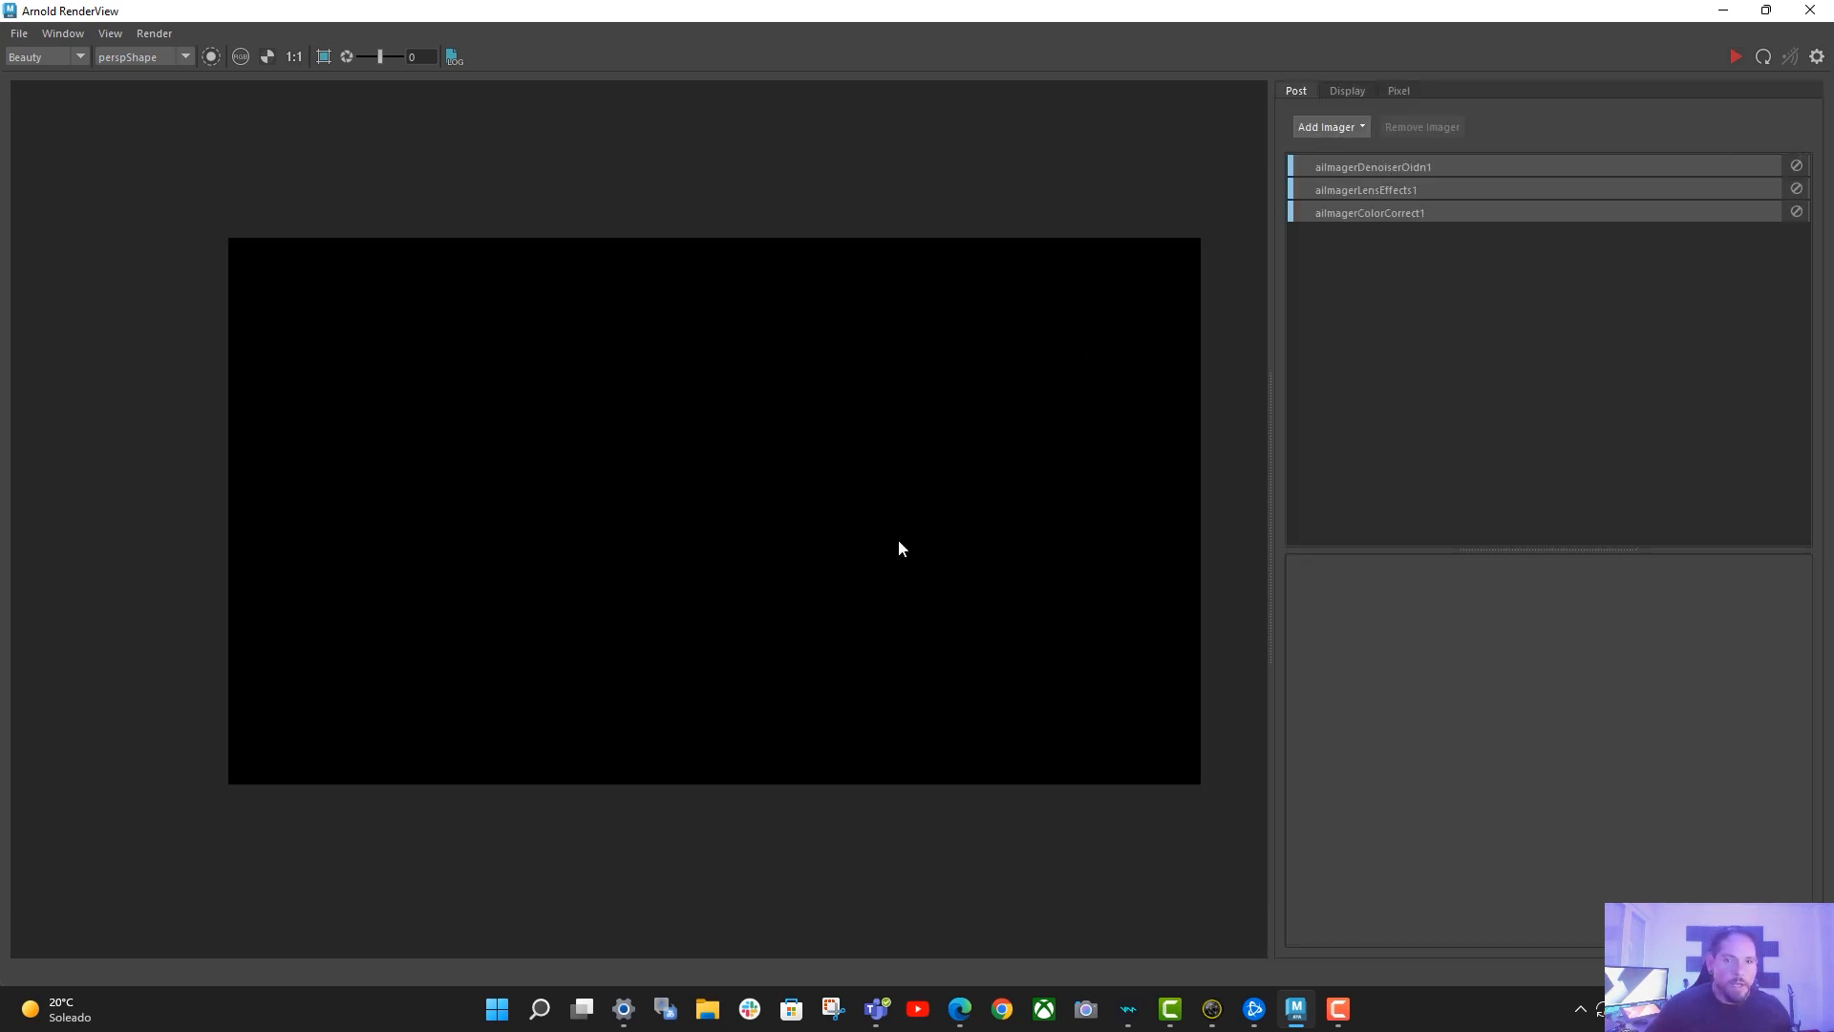
scroll(949, 549, up, 1)
mouse_move(961, 528)
middle_down()
mouse_move(932, 538)
mouse_move(966, 508)
middle_up()
scroll(932, 539, down, 1)
scroll(962, 513, up, 2)
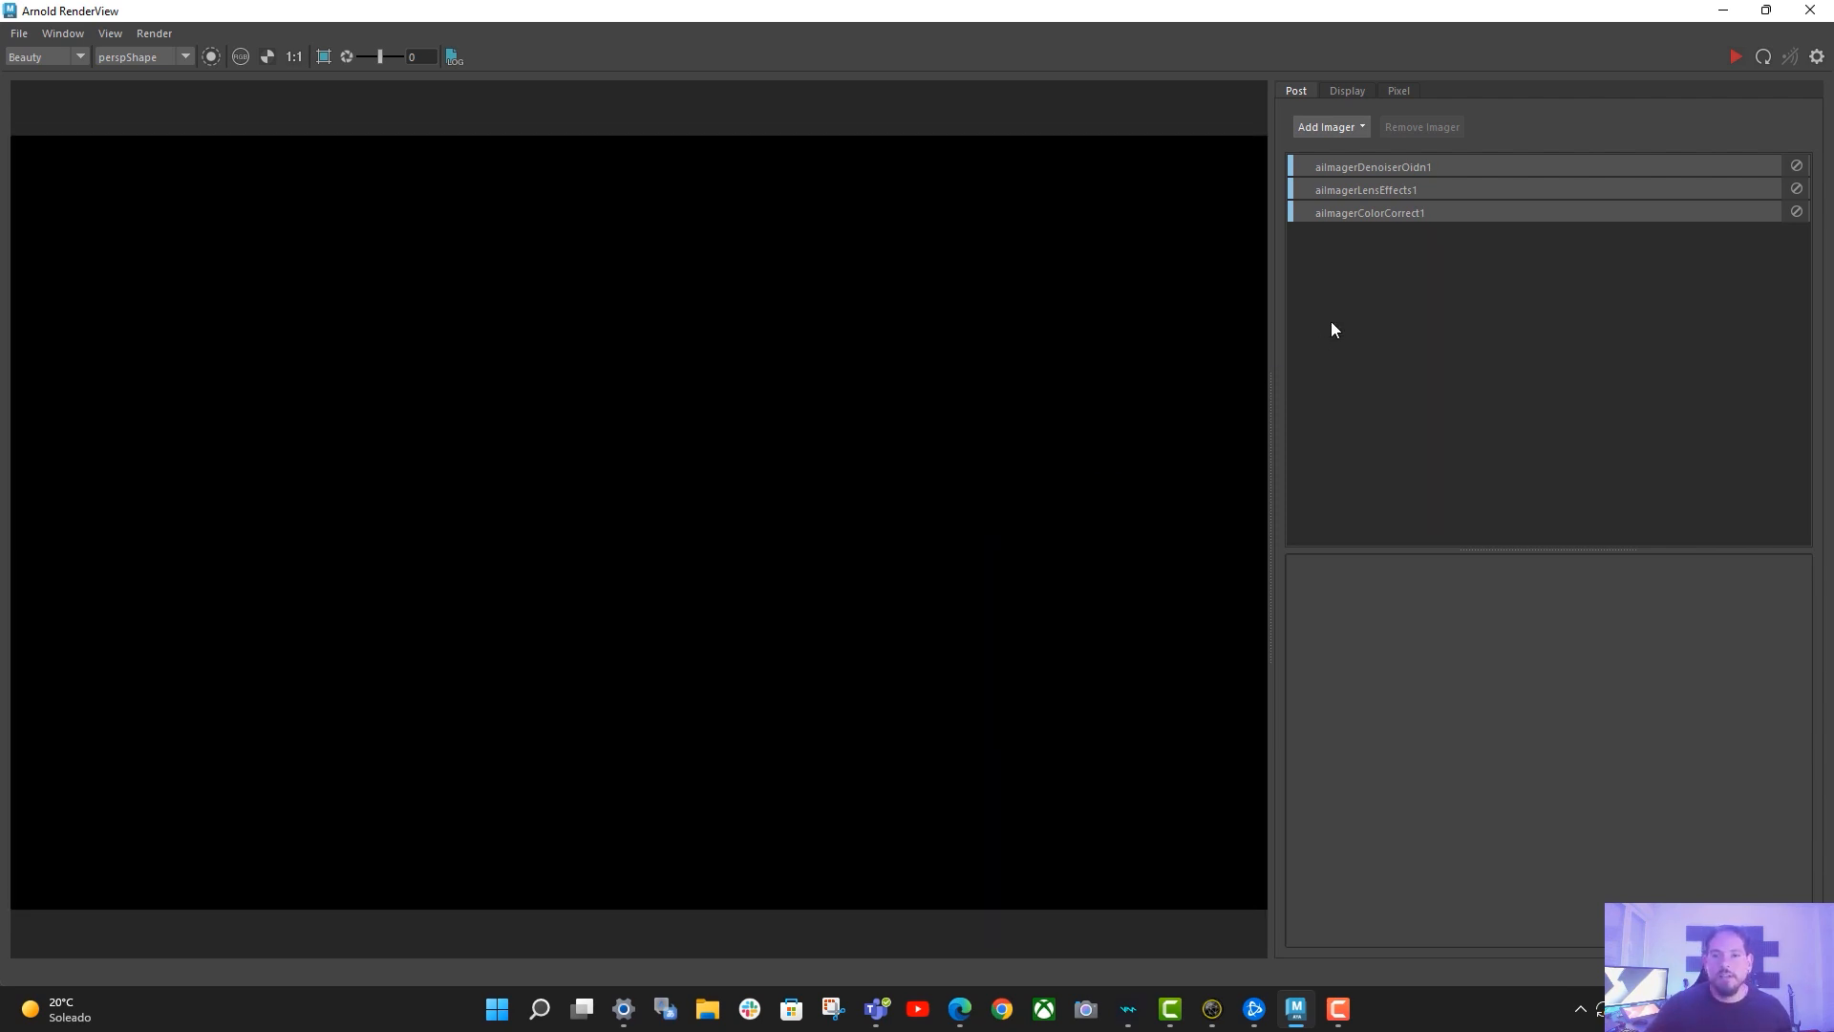
- Select the aiImagerDenoiserOidn1 imager to review its settings and look through the imager types that can be added
click(1406, 168)
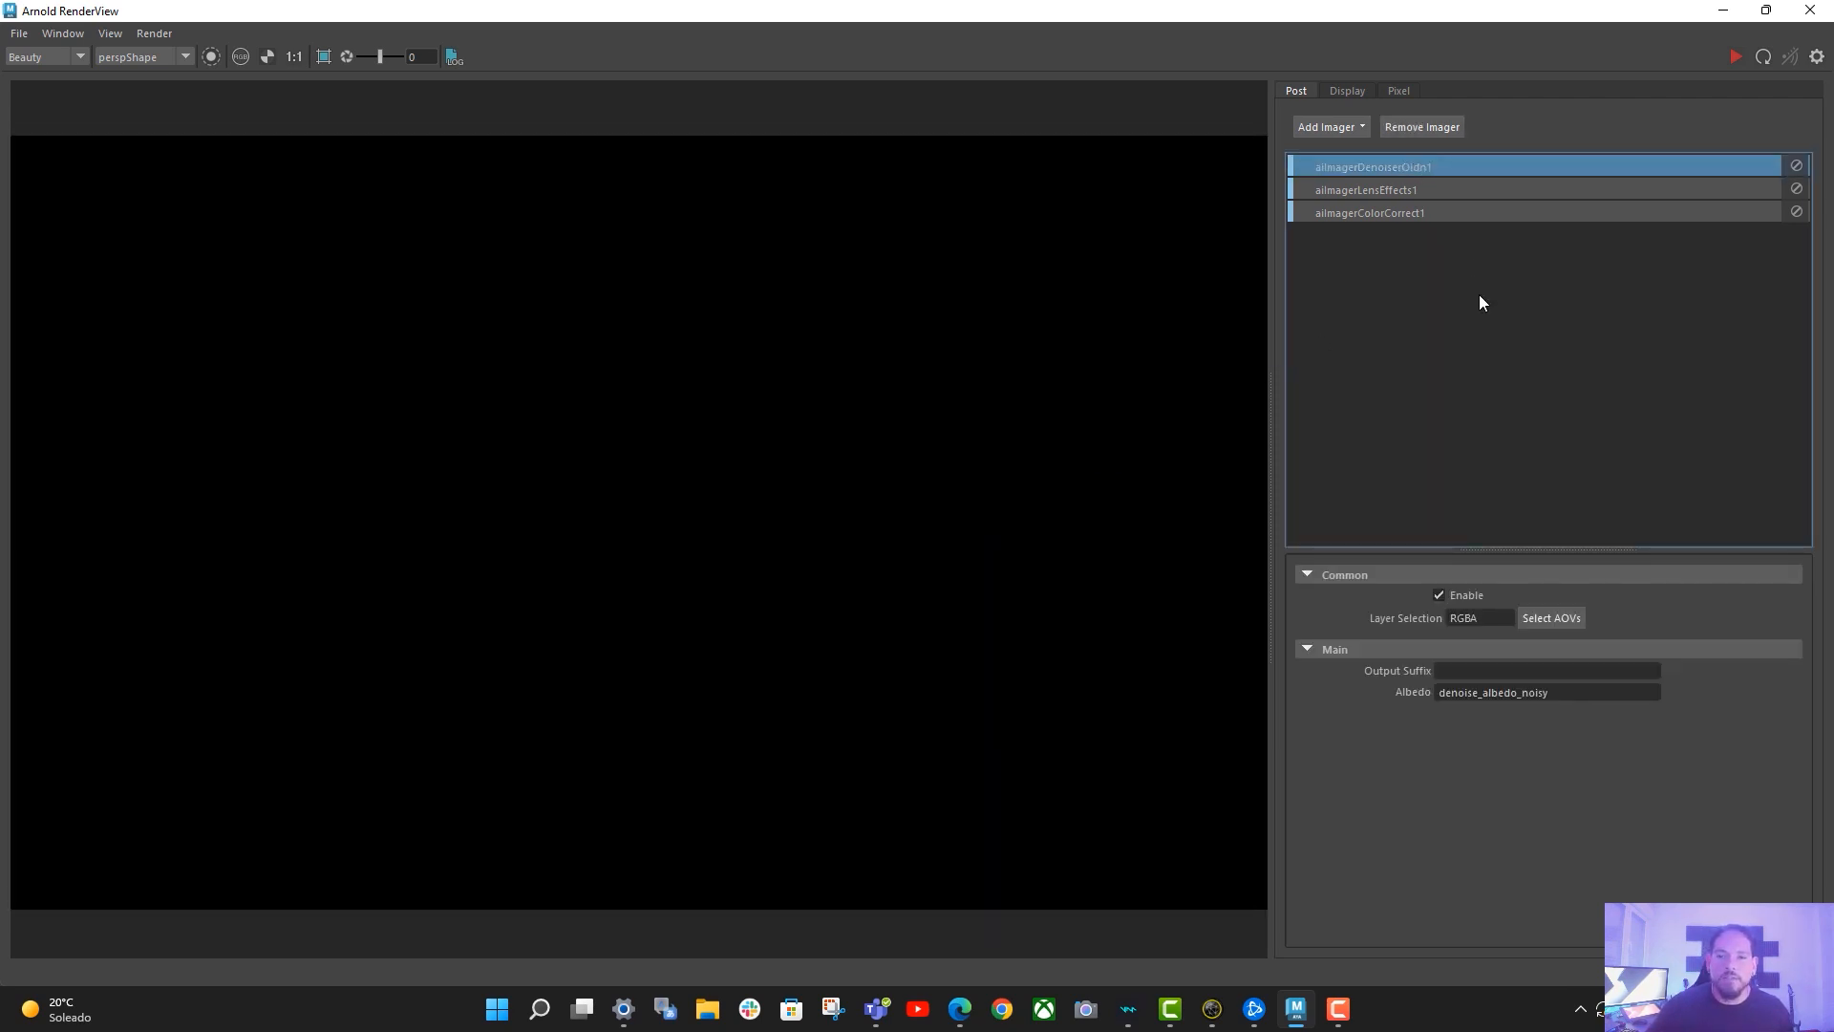
click(1363, 128)
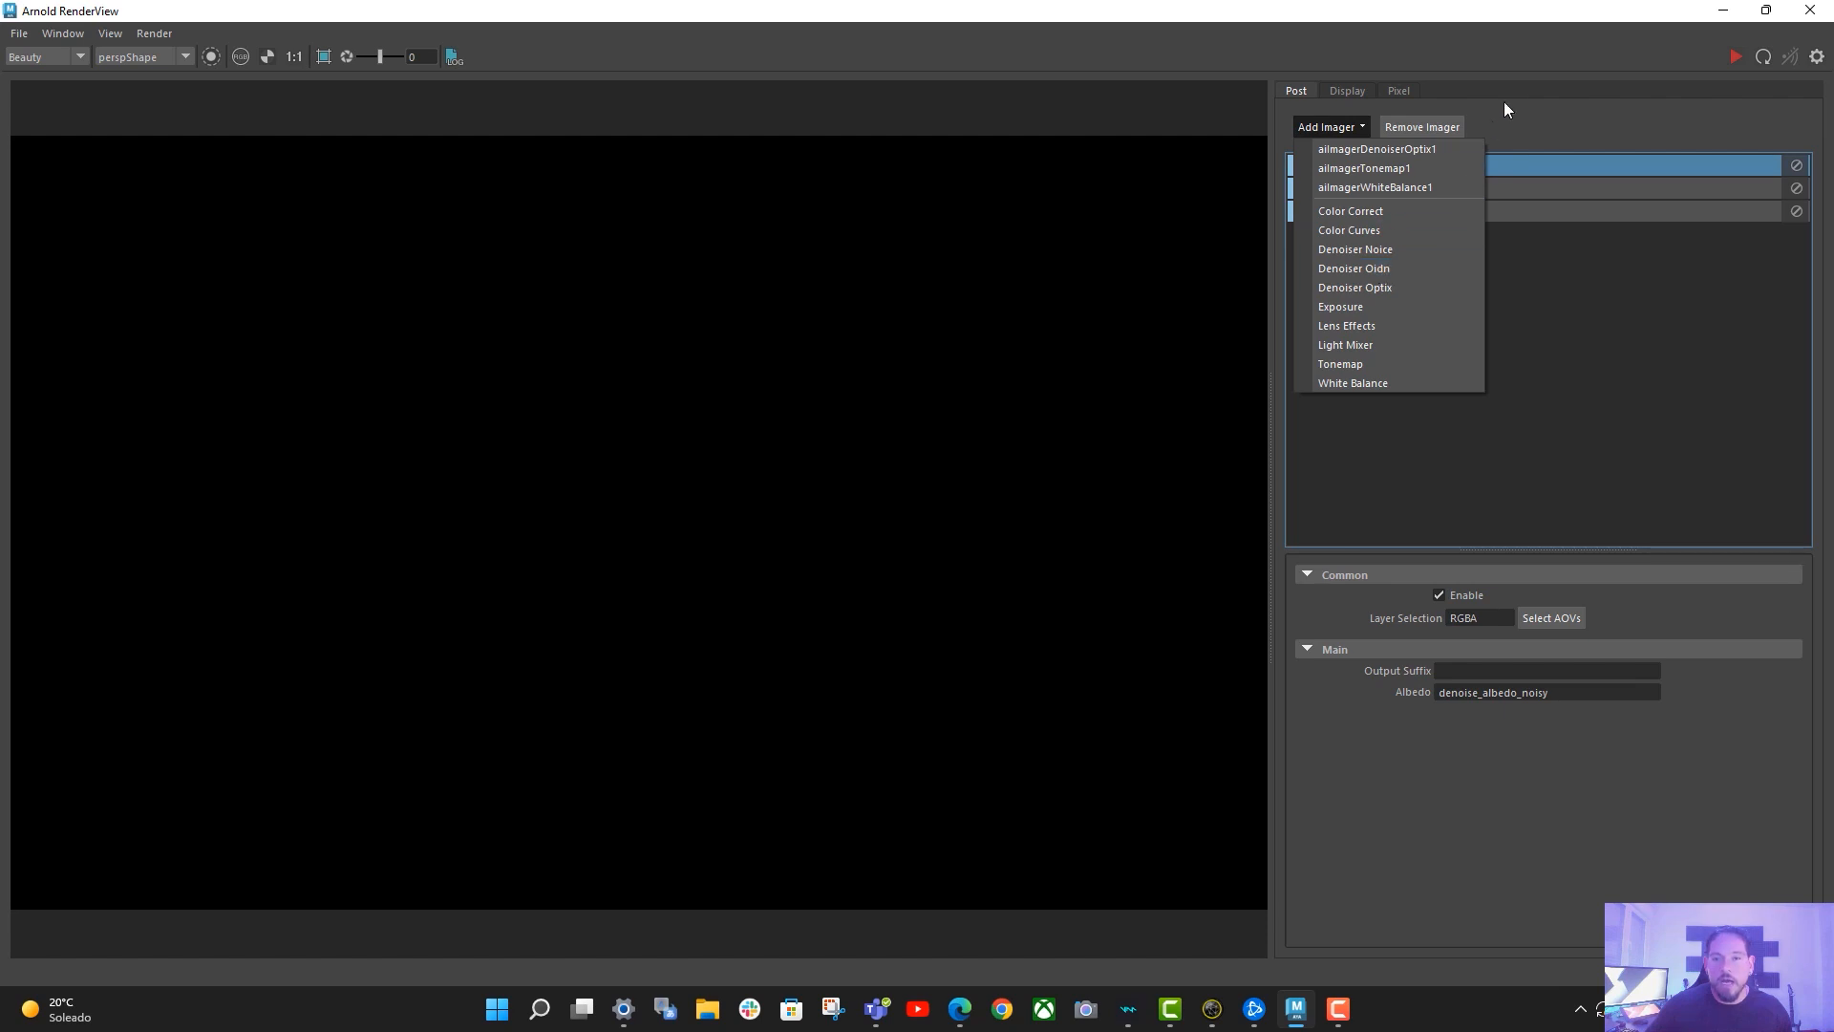
click(1539, 34)
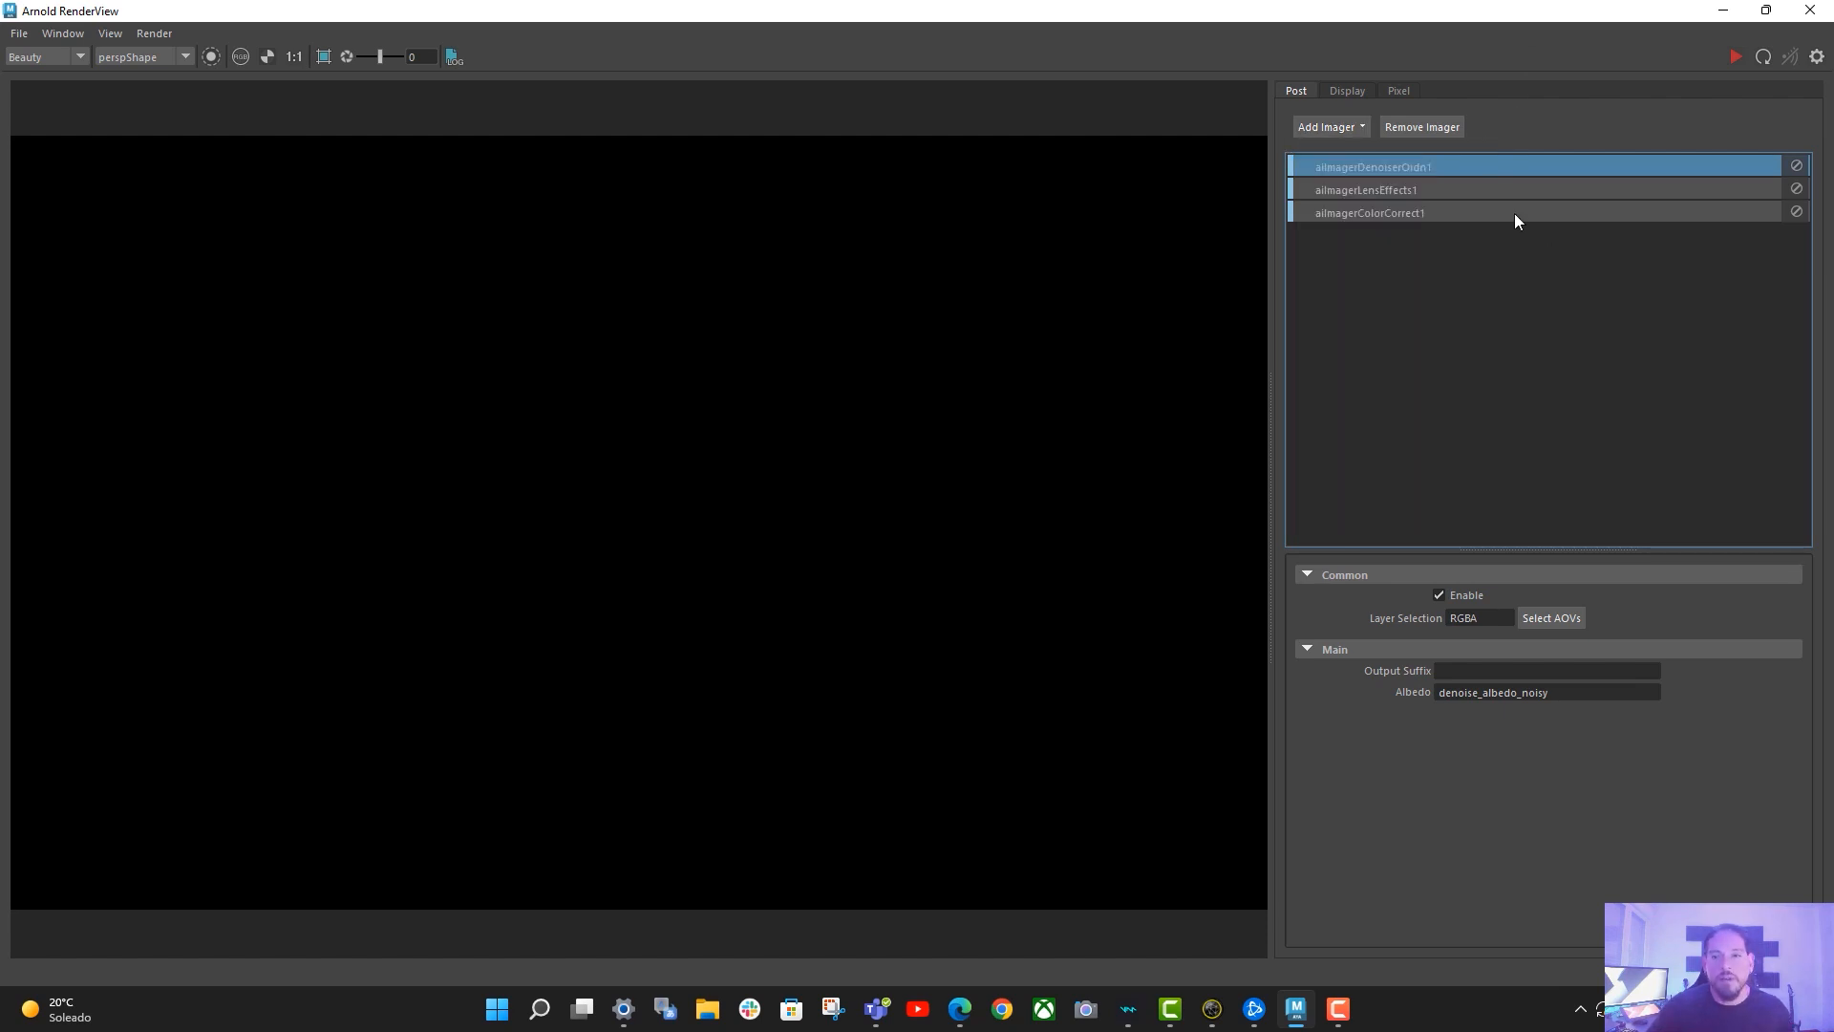